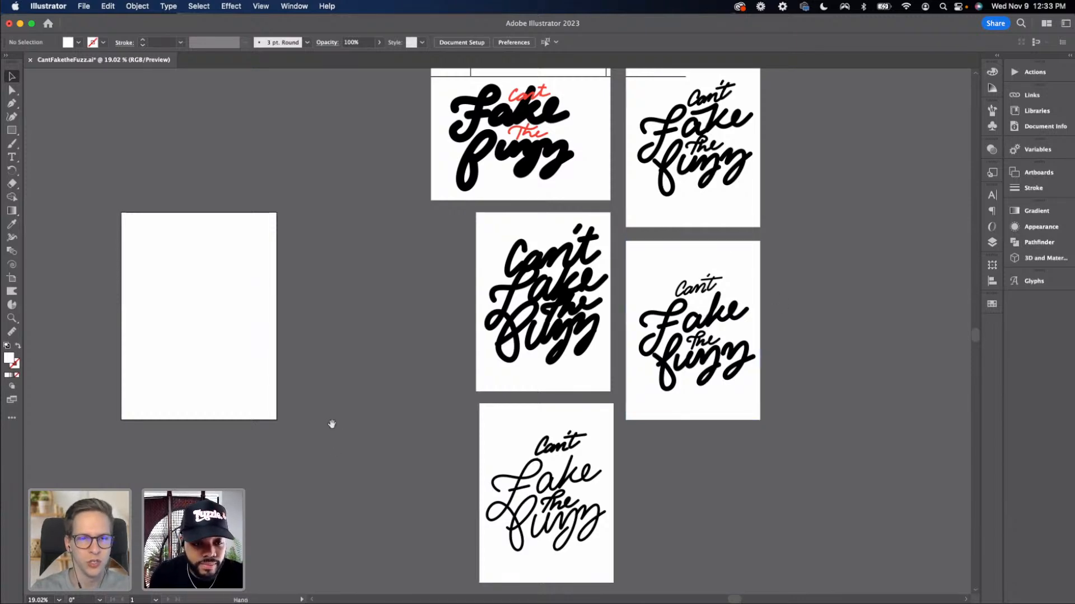
Paste a duplicate of the bottom lettering image, then delete the pasted copy
{"action": "left_click_drag", "start_coordinate": [332, 425], "coordinate": [419, 382]}
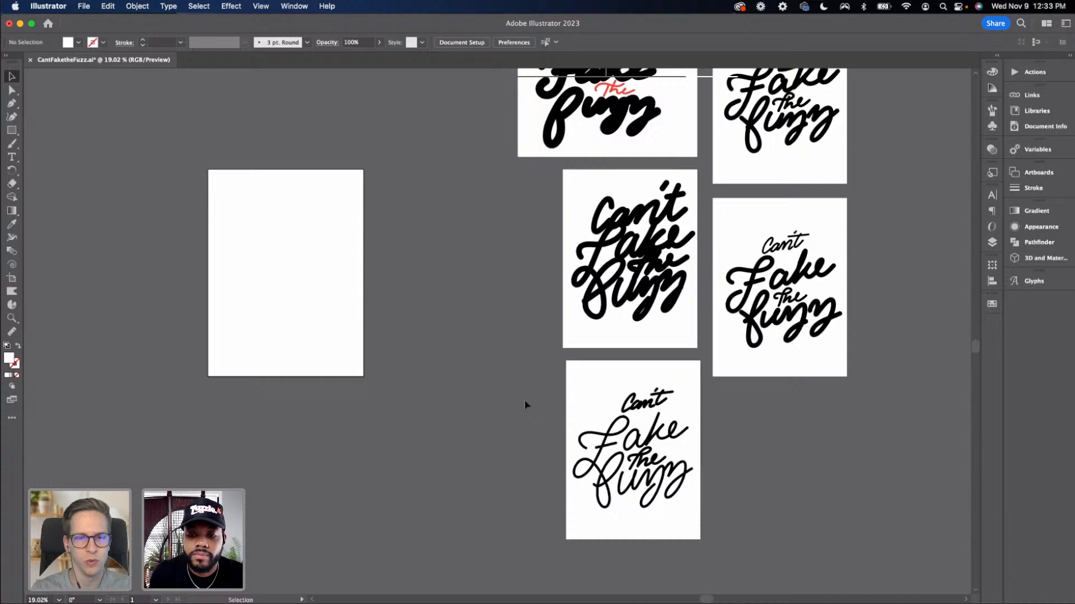
{"action": "left_click", "coordinate": [601, 414]}
{"action": "scroll", "coordinate": [556, 402], "scroll_direction": "down", "scroll_amount": 1}
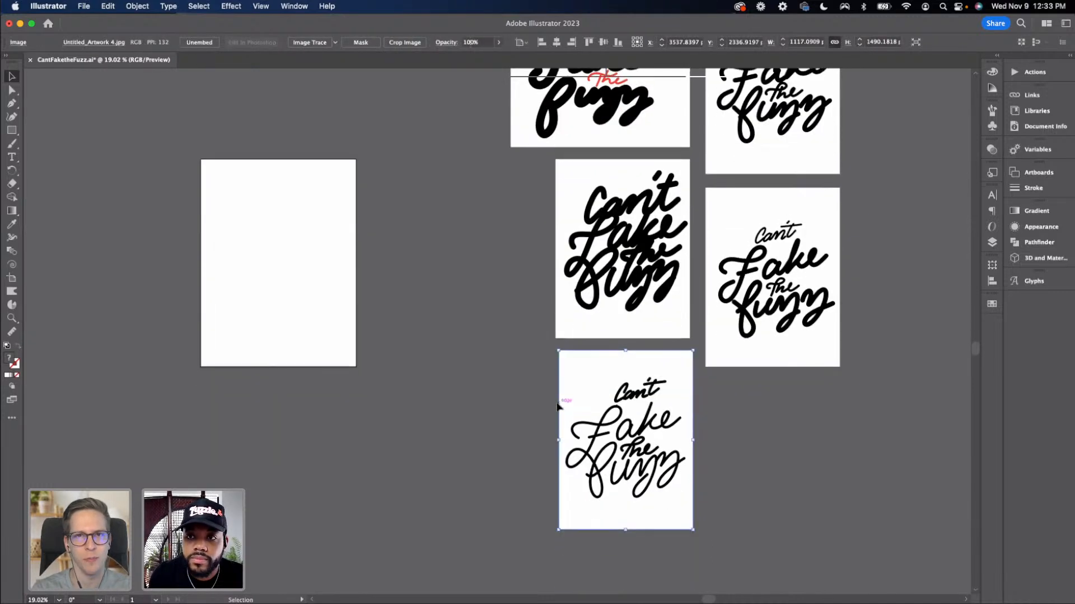
{"action": "scroll", "coordinate": [557, 406], "scroll_direction": "up", "scroll_amount": 1}
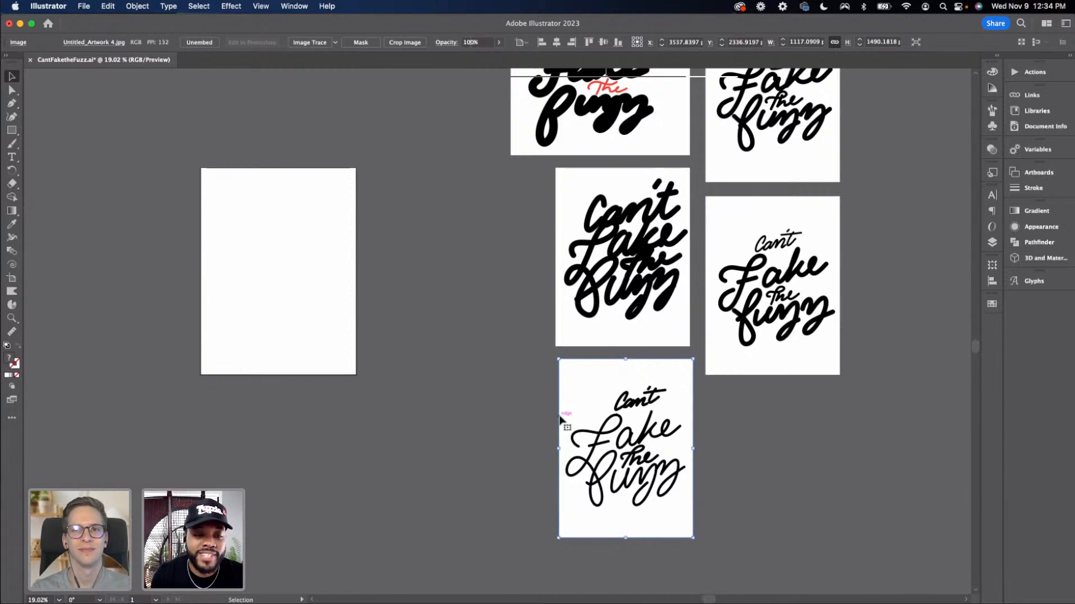
{"action": "key", "text": "super+v"}
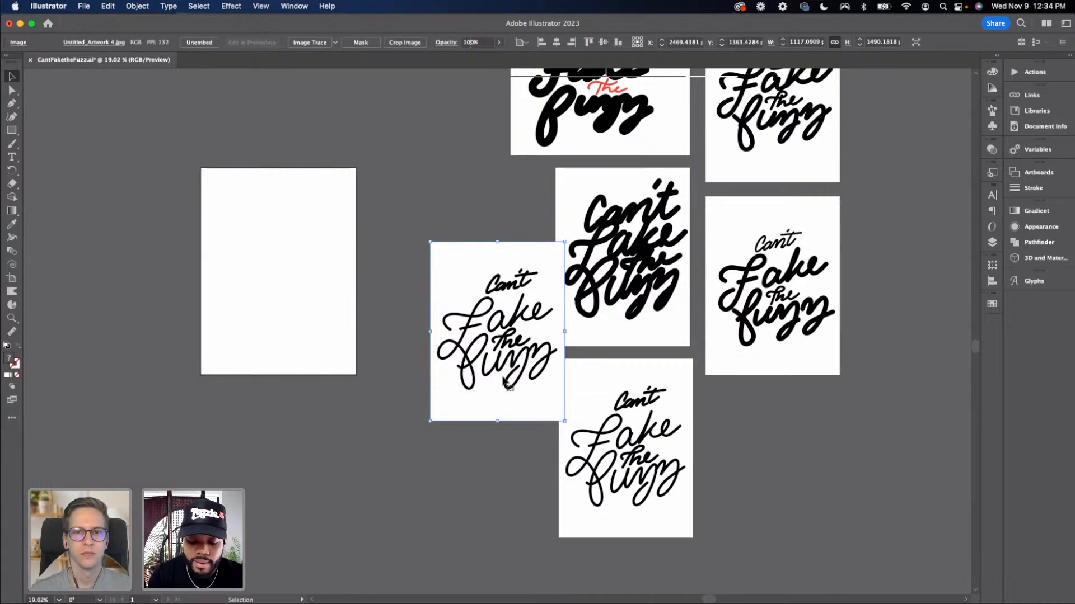
{"action": "key", "text": "Delete"}
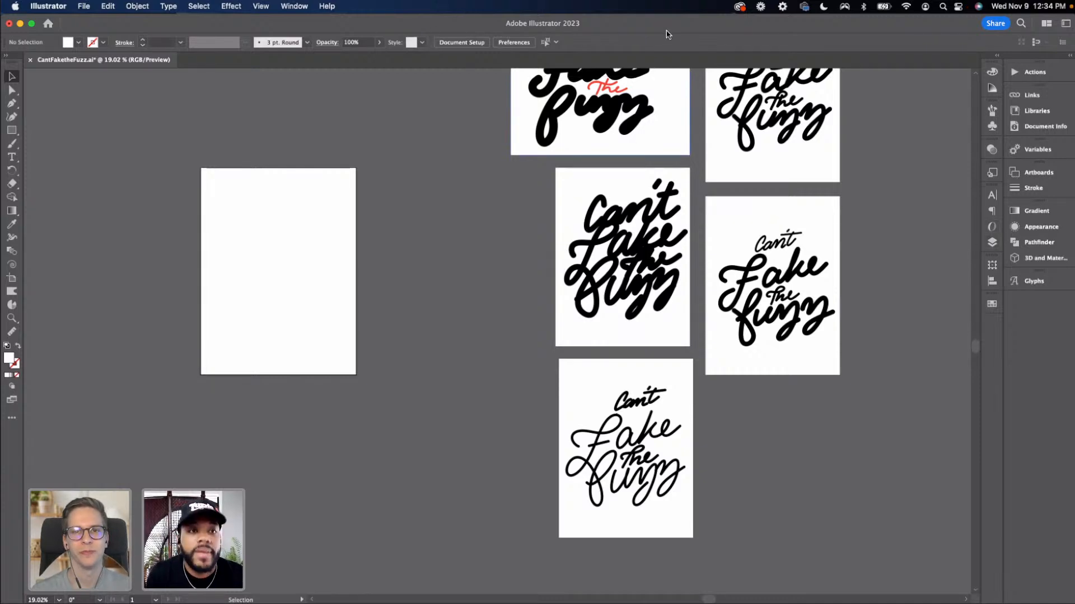
Open the Layers panel
{"action": "left_click", "coordinate": [326, 6]}
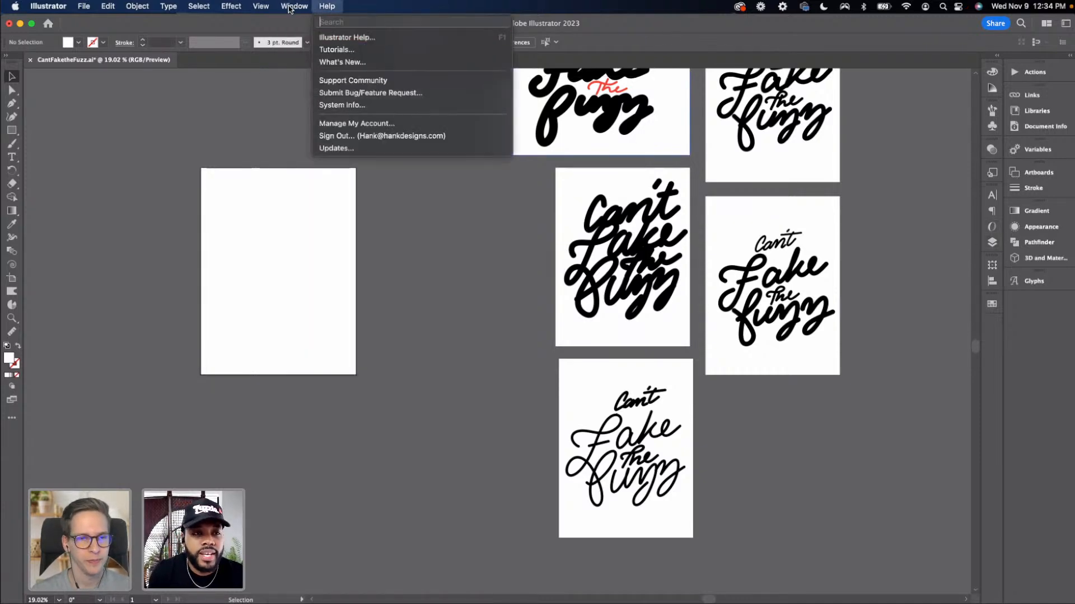
{"action": "mouse_move", "coordinate": [290, 6]}
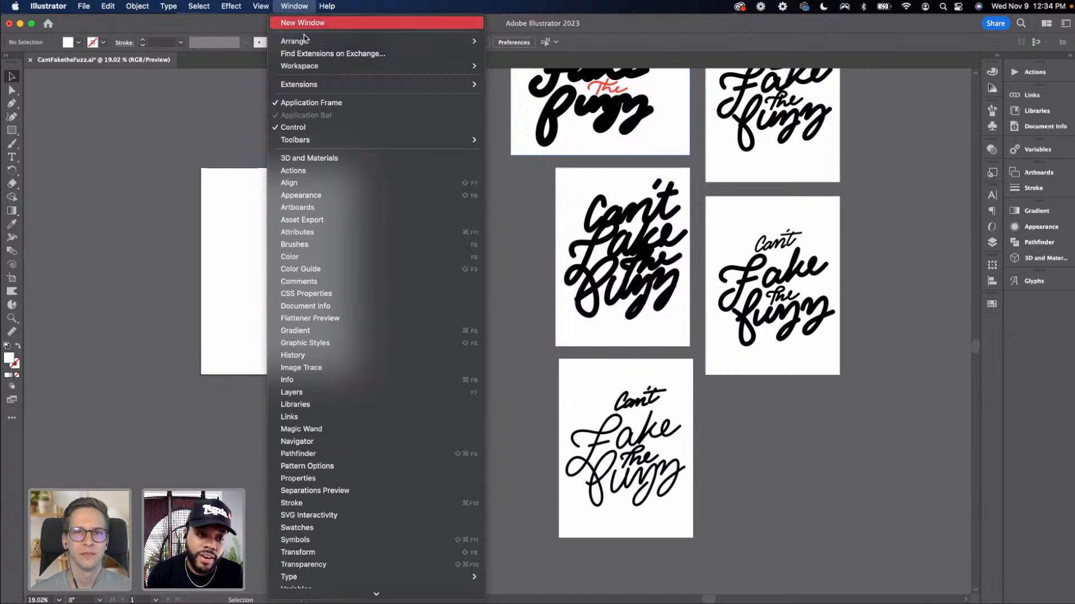
{"action": "scroll", "coordinate": [324, 482], "scroll_direction": "down", "scroll_amount": 3}
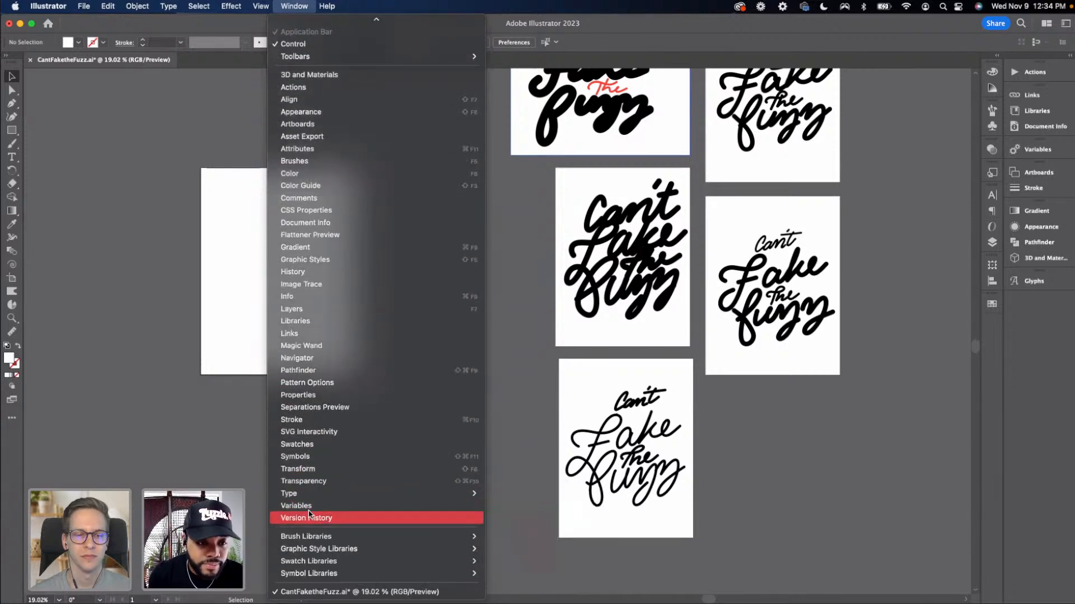
{"action": "left_click", "coordinate": [329, 312]}
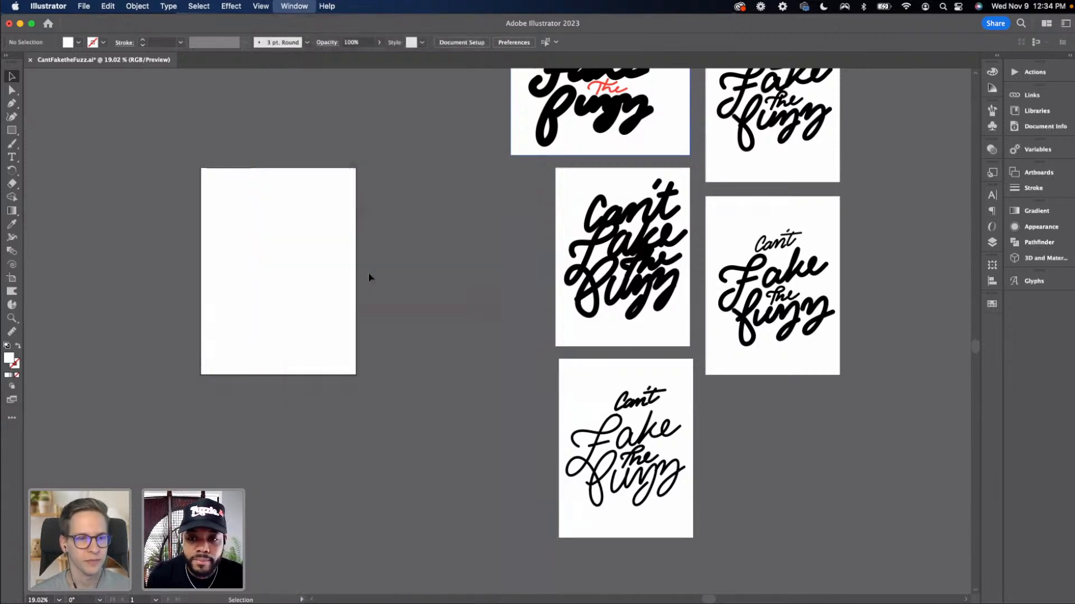
Select the center-right lettering image, lock Layer 1, and add a new layer above it
{"action": "left_click", "coordinate": [683, 380]}
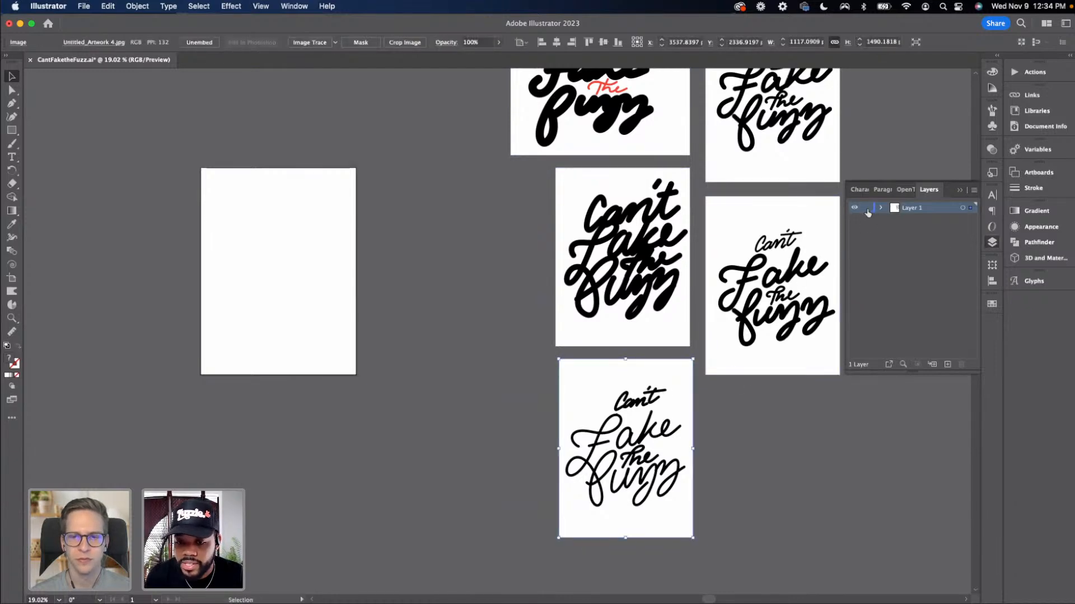
{"action": "scroll", "coordinate": [687, 273], "scroll_direction": "up", "scroll_amount": 2}
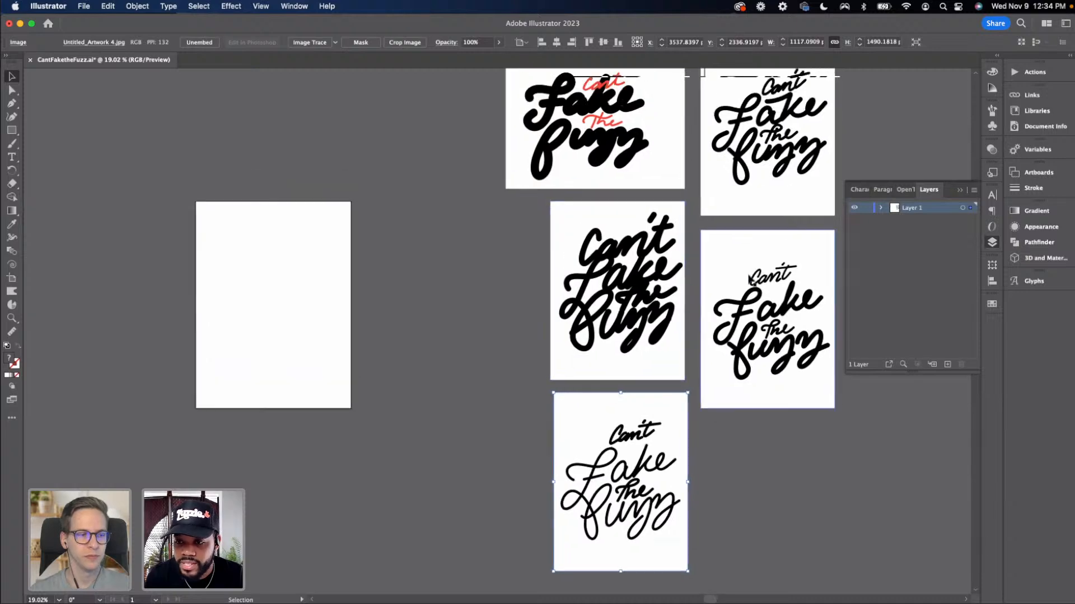
{"action": "scroll", "coordinate": [688, 272], "scroll_direction": "down", "scroll_amount": 1}
{"action": "left_click", "coordinate": [772, 326]}
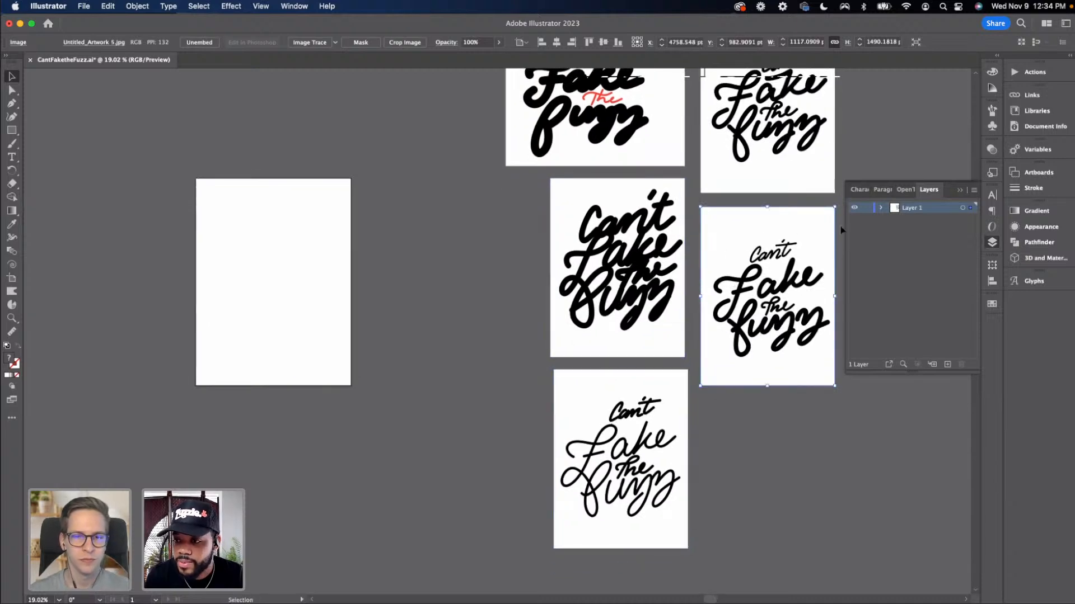
{"action": "left_click", "coordinate": [866, 208]}
{"action": "left_click", "coordinate": [946, 364]}
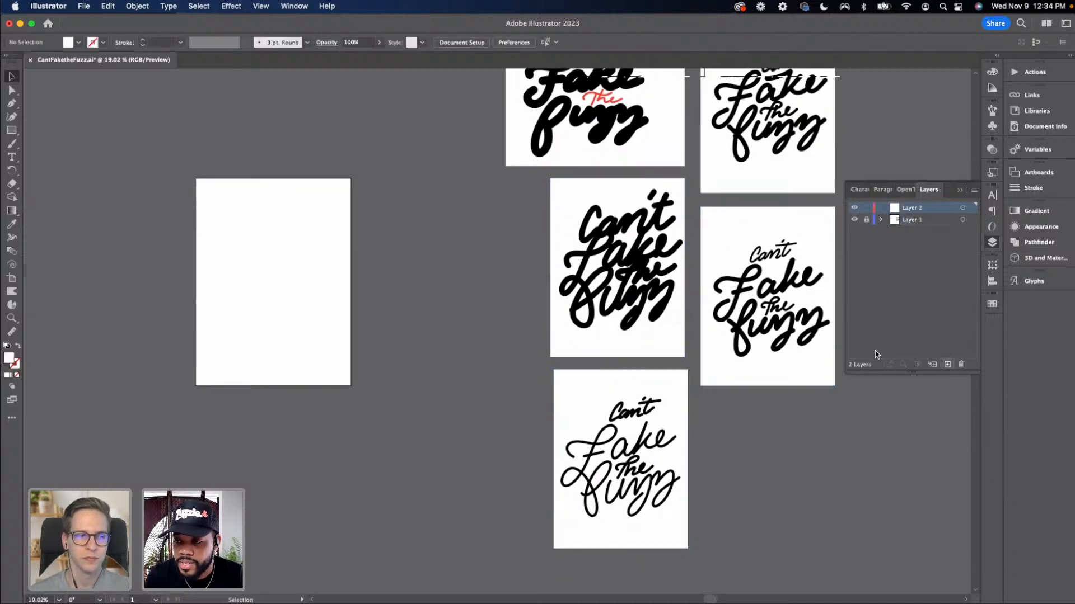
Paste the copied lettering image into the new layer and move it onto the blank artboard
{"action": "key", "text": "super+v"}
{"action": "left_click_drag", "start_coordinate": [527, 313], "coordinate": [303, 266]}
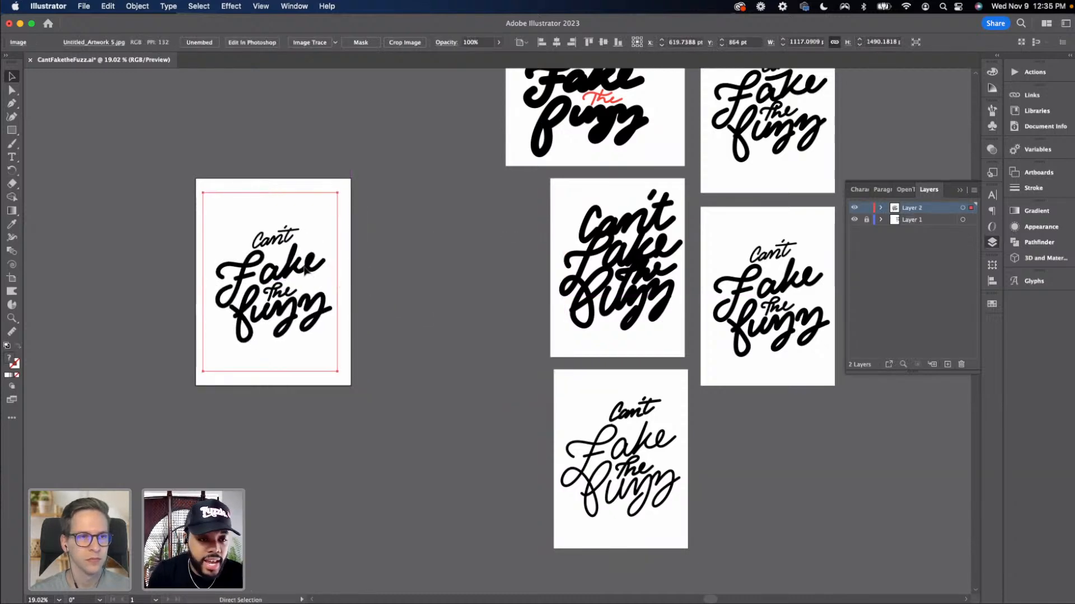
{"action": "key", "text": "super+="}
{"action": "key", "text": "super+="}
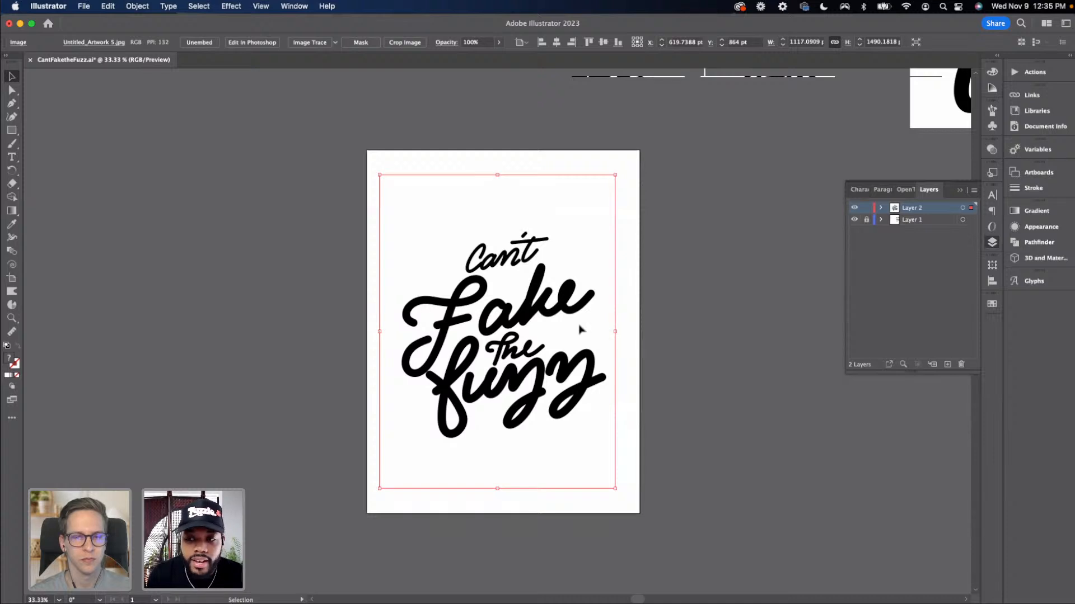
Scale the pasted lettering image up to fill the artboard, about 1295 × 1728 pt
{"action": "left_click", "coordinate": [691, 320]}
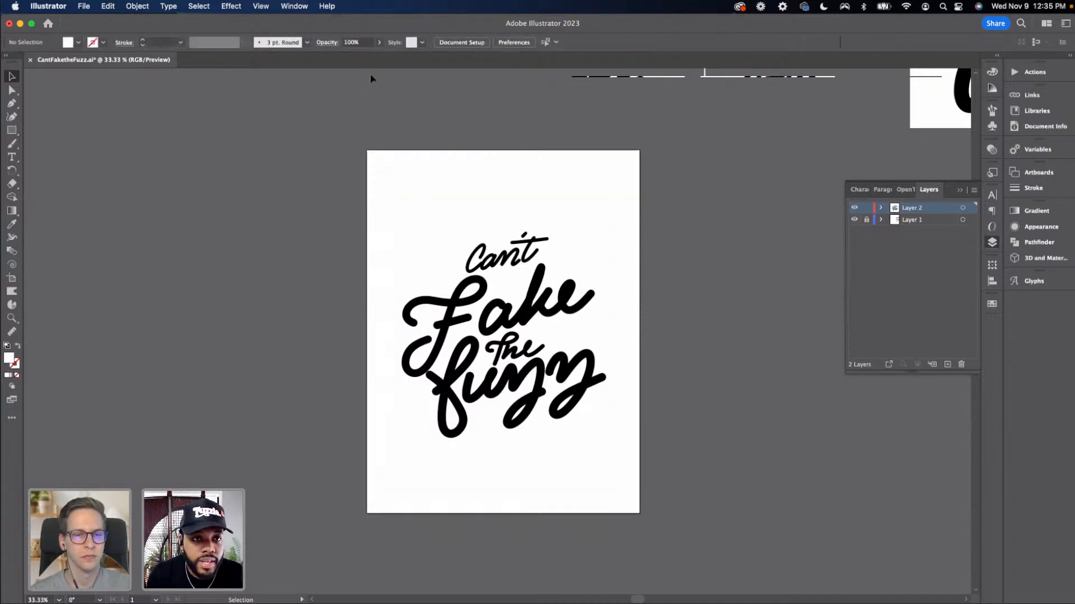
{"action": "left_click", "coordinate": [458, 273]}
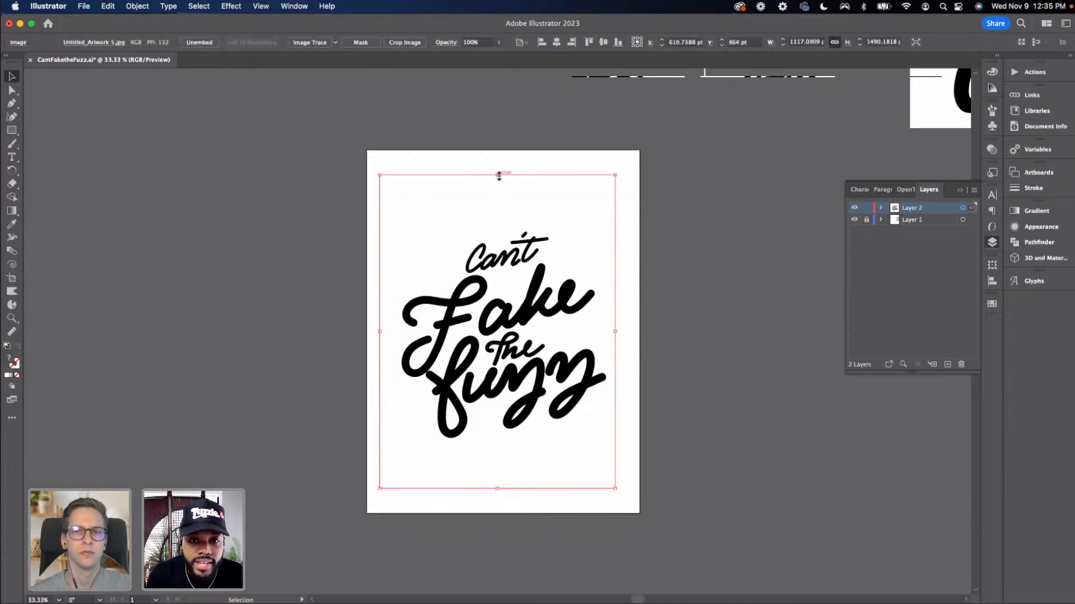
{"action": "left_click_drag", "start_coordinate": [498, 174], "coordinate": [496, 149]}
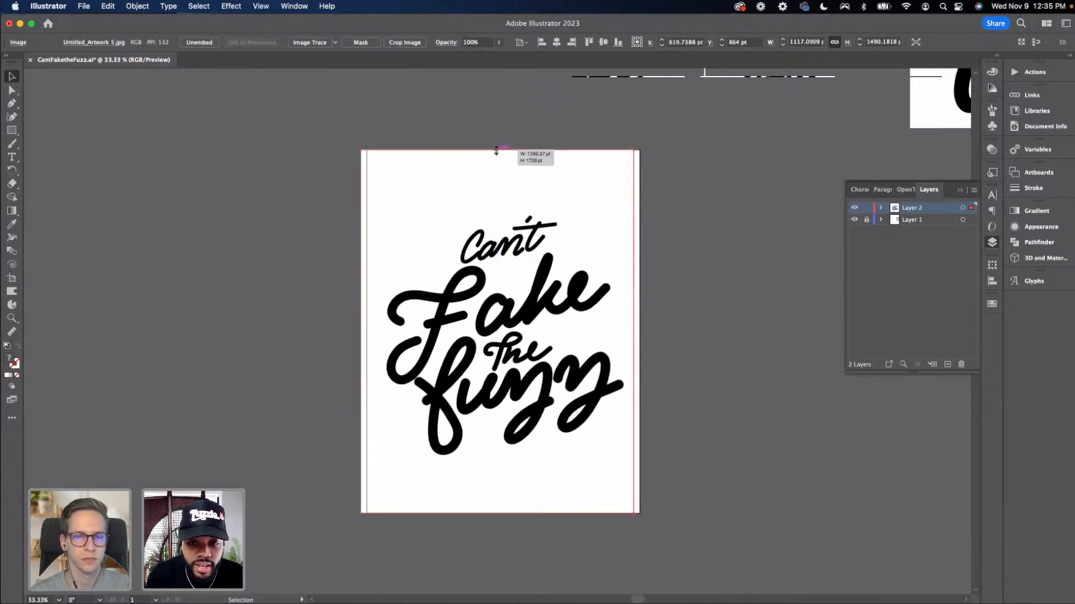
{"action": "left_click", "coordinate": [370, 111]}
{"action": "left_click", "coordinate": [475, 191]}
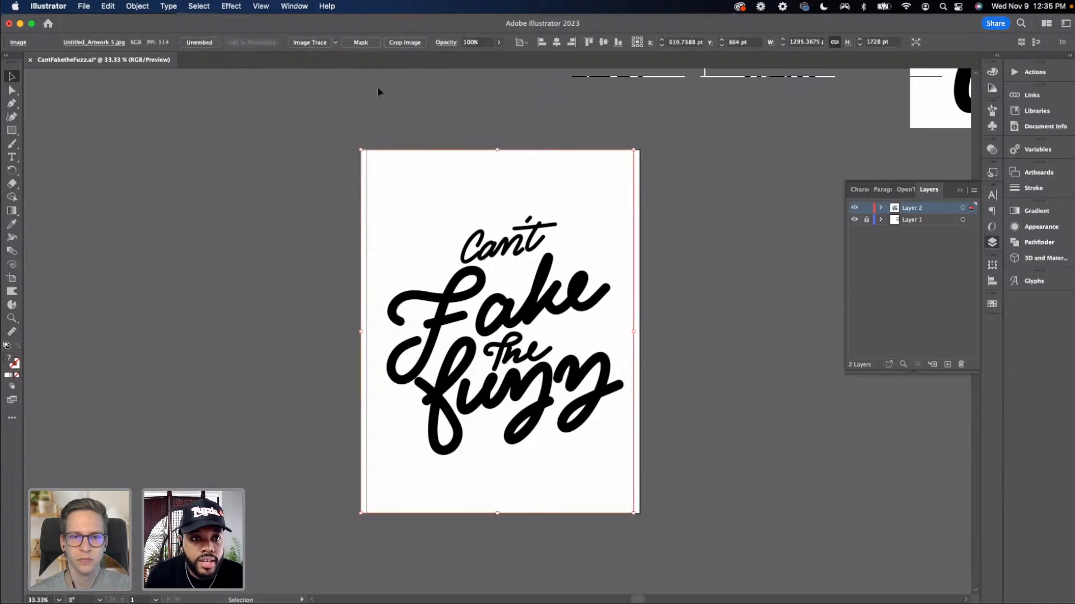
Lower the reference image's opacity to 10%
{"action": "left_click", "coordinate": [499, 42]}
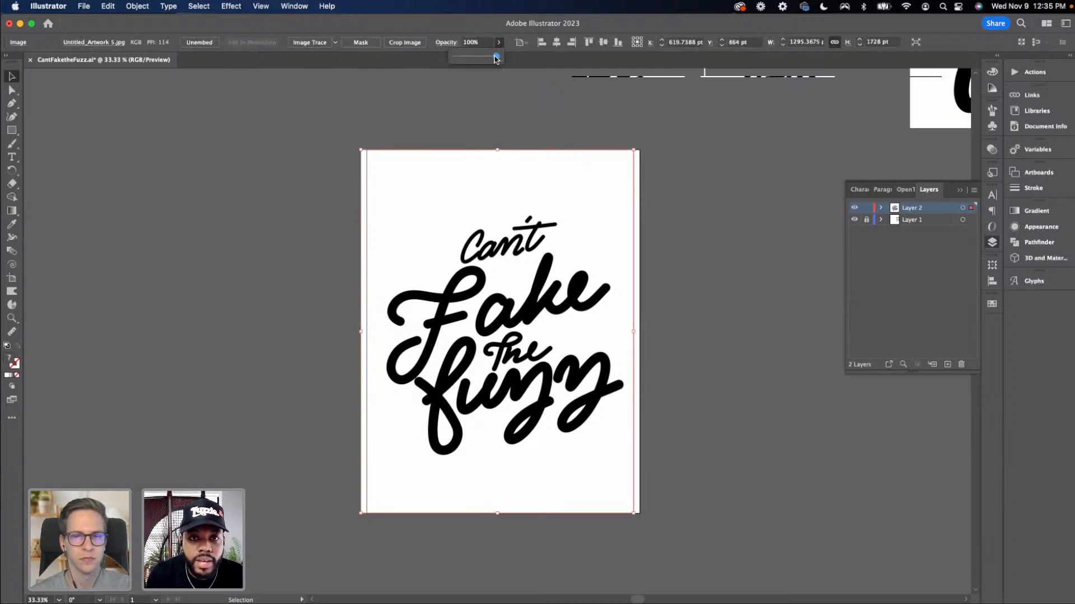
{"action": "left_click_drag", "start_coordinate": [496, 57], "coordinate": [460, 63]}
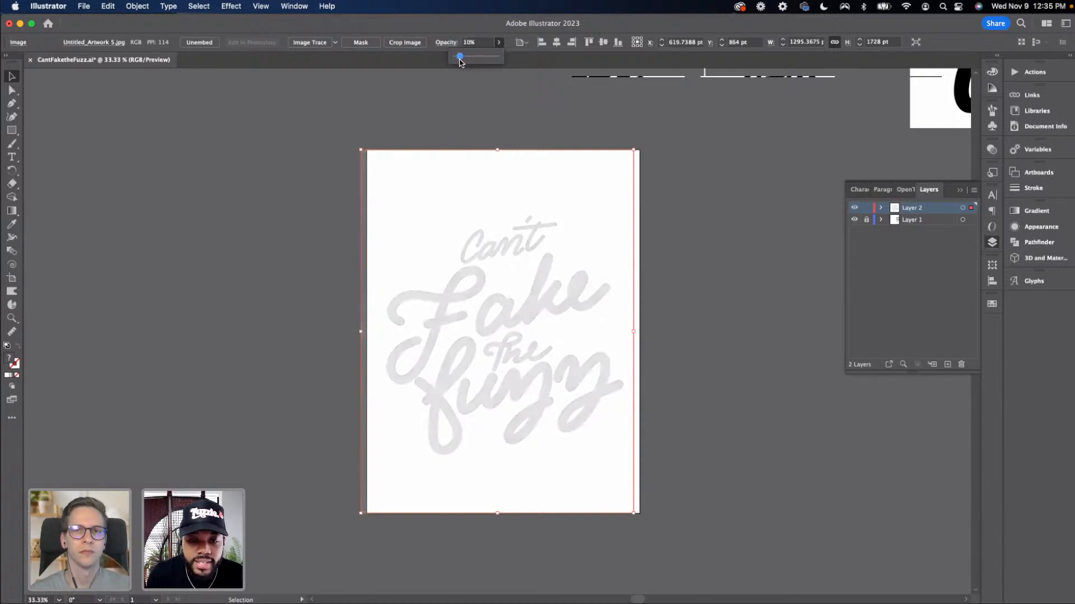
{"action": "left_click", "coordinate": [510, 93]}
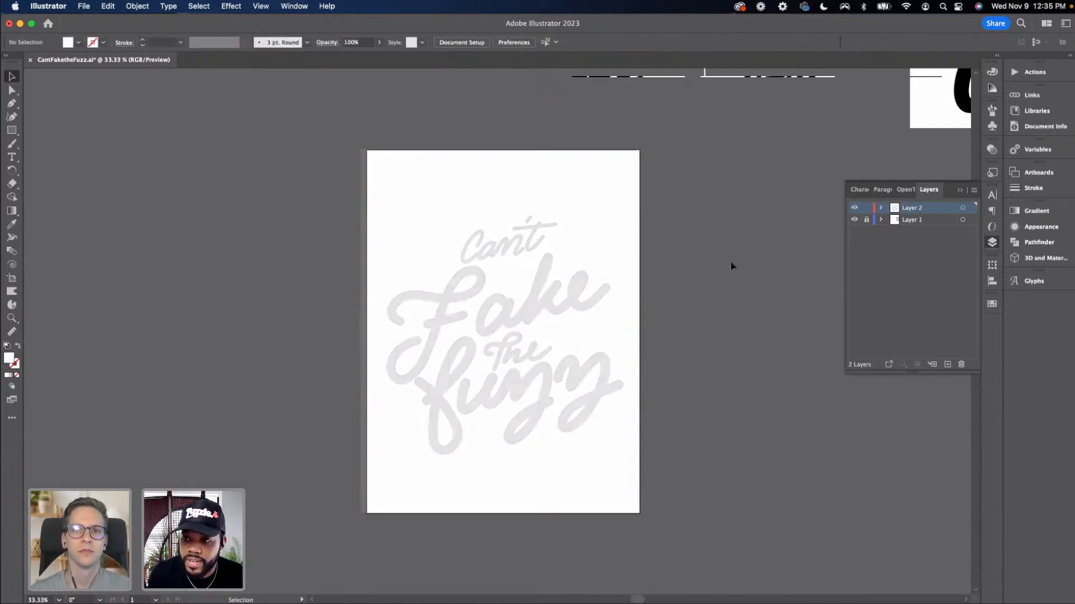
Lock the reference image's layer and add a new layer above it for drawing
{"action": "left_click", "coordinate": [867, 208]}
{"action": "left_click", "coordinate": [947, 366]}
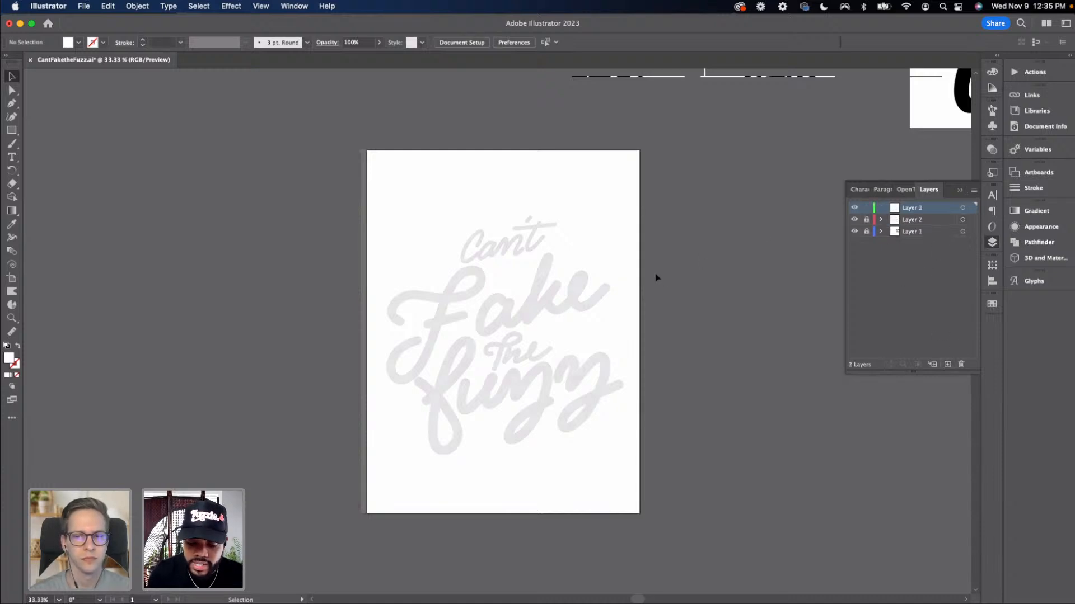
{"action": "key", "text": "super+equal"}
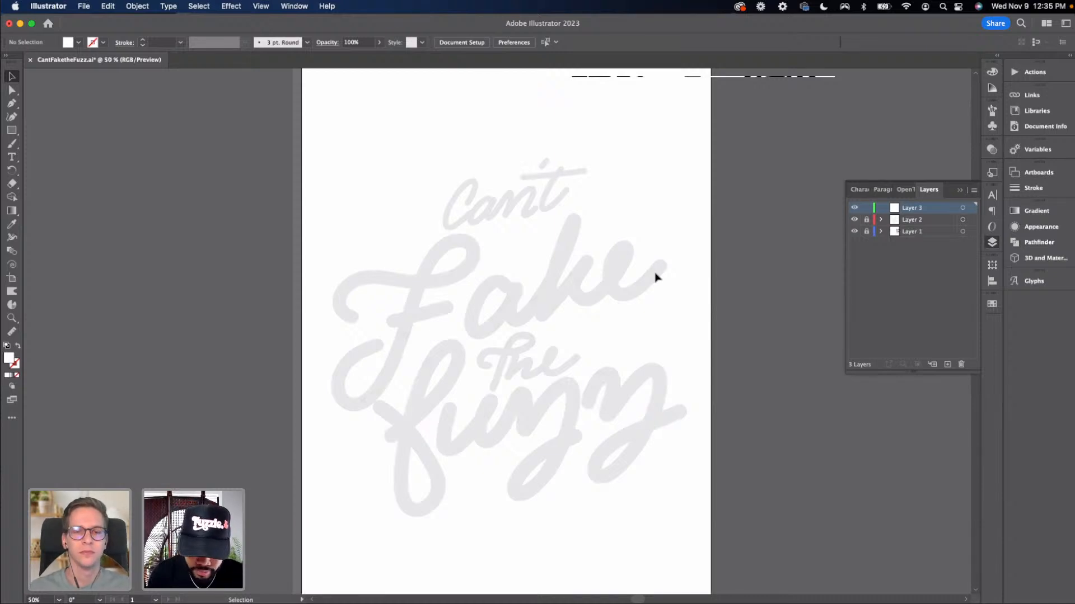
Draw a straight slanted line across the lettering with the Pen tool
{"action": "key", "text": "p"}
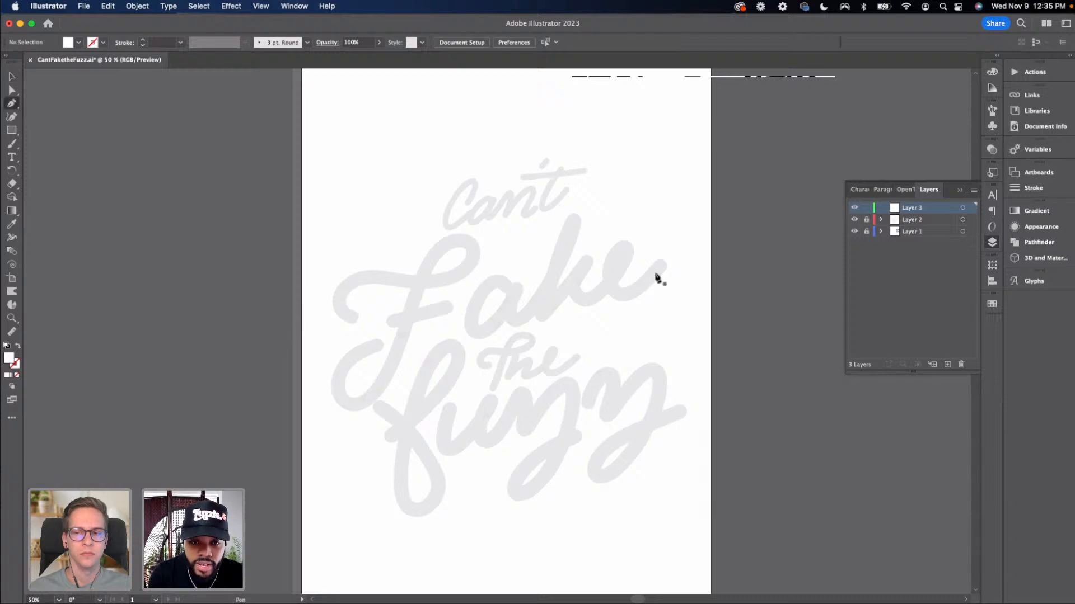
{"action": "left_click", "coordinate": [355, 354]}
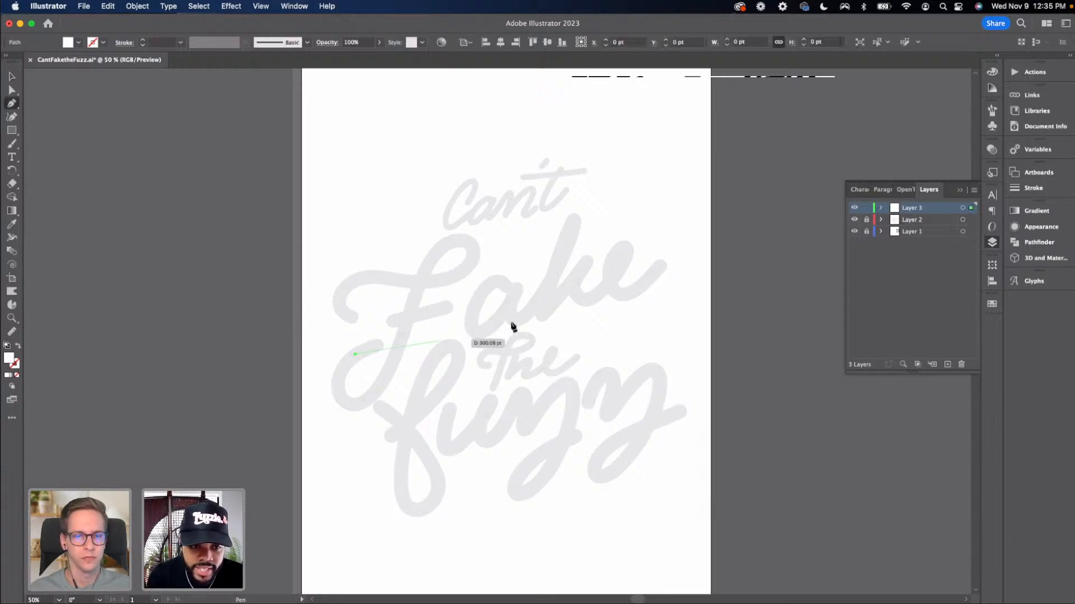
{"action": "left_click", "coordinate": [695, 290]}
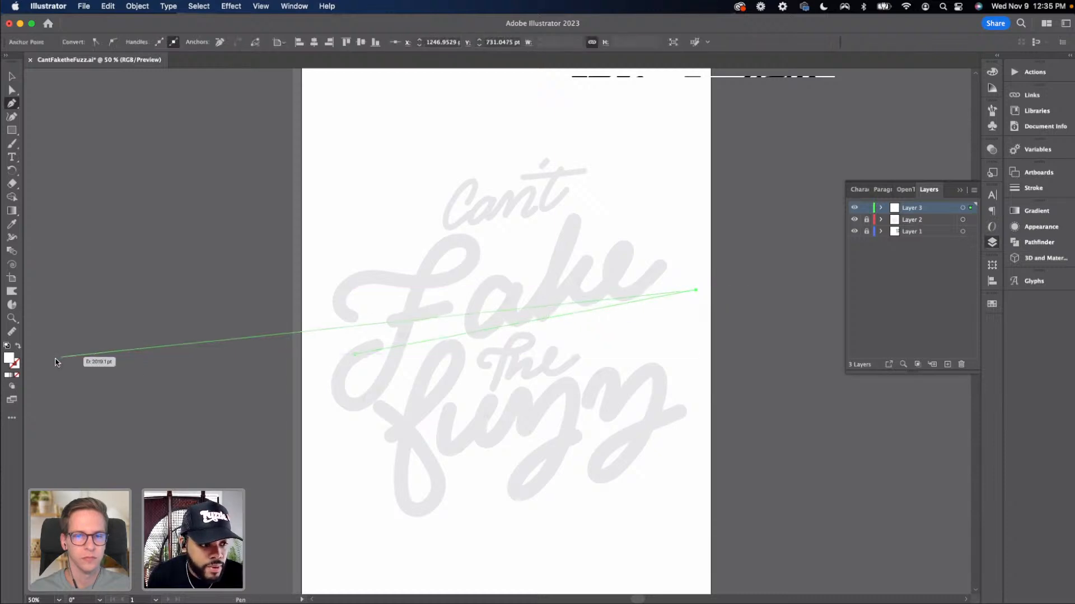
Swap the line's fill and stroke so it has a black stroke and no fill
{"action": "left_click", "coordinate": [18, 346]}
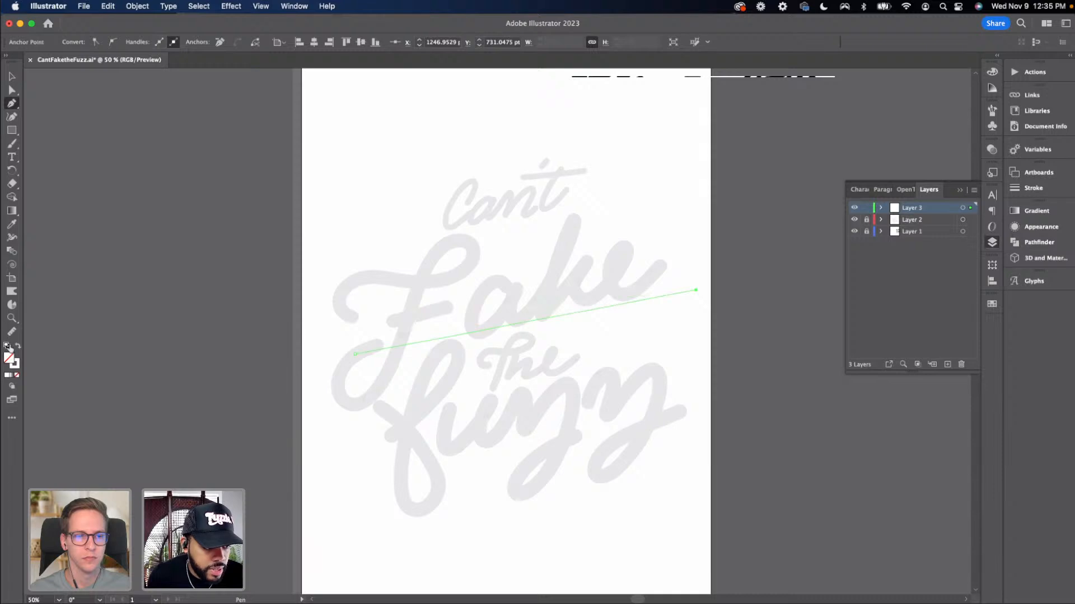
{"action": "left_click", "coordinate": [7, 346]}
{"action": "left_click", "coordinate": [15, 365]}
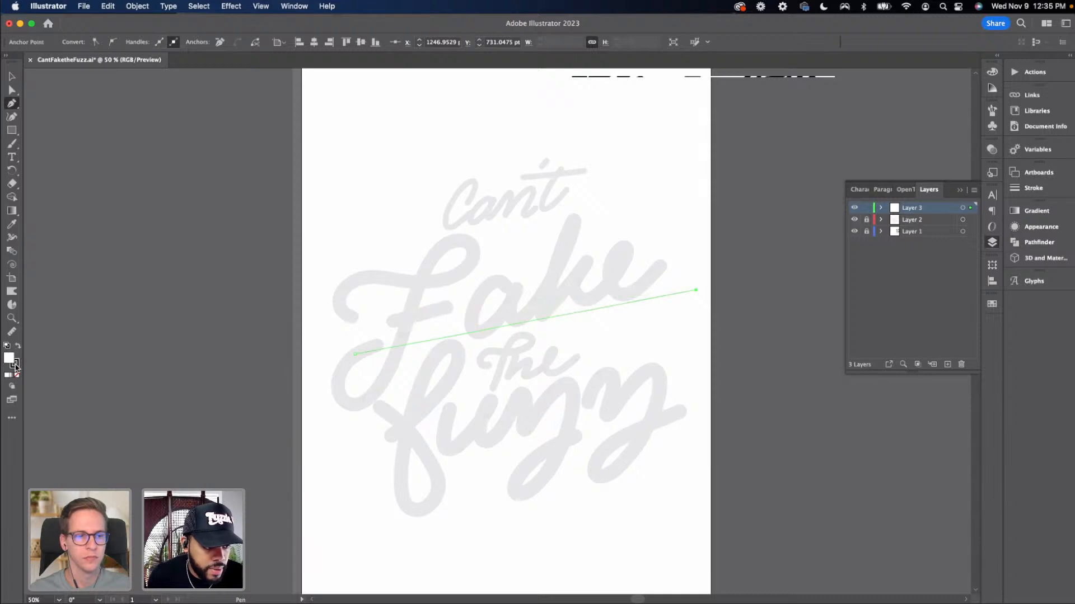
{"action": "left_click", "coordinate": [17, 375]}
{"action": "key", "text": "v"}
{"action": "left_click", "coordinate": [233, 368]}
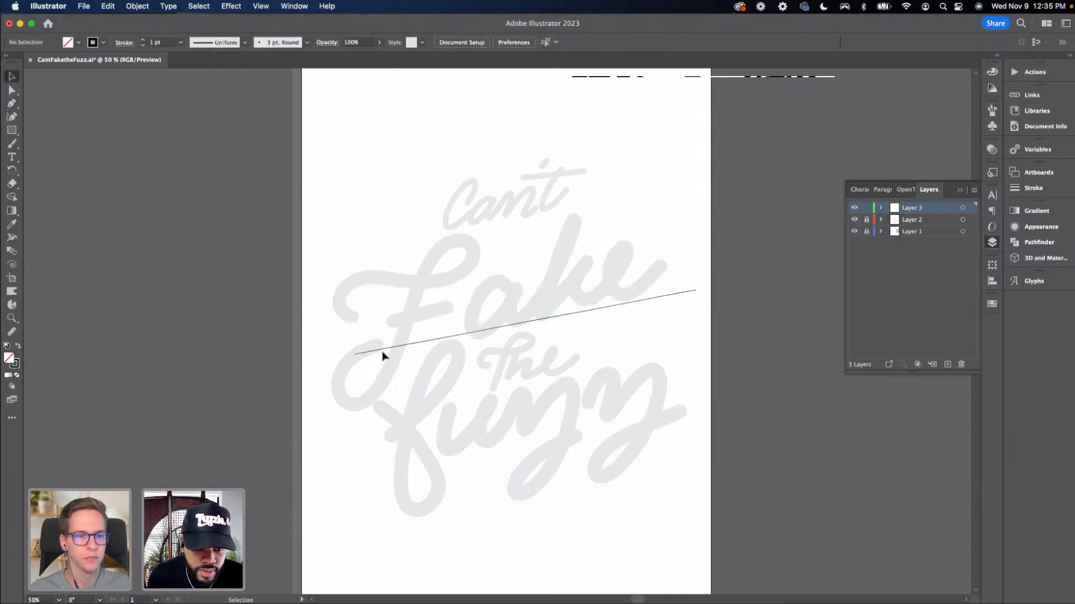
Duplicate the slanted line upward so a parallel copy sits above it
{"action": "left_click_drag", "start_coordinate": [379, 354], "coordinate": [371, 353]}
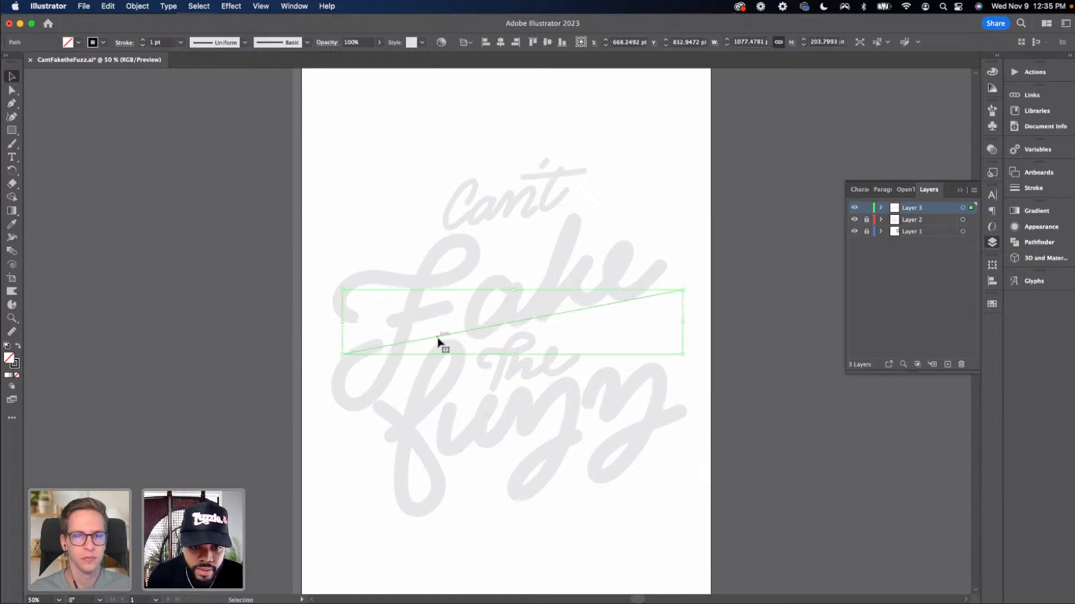
{"action": "left_click", "coordinate": [369, 391]}
{"action": "scroll", "coordinate": [352, 357], "scroll_direction": "left", "scroll_amount": 1}
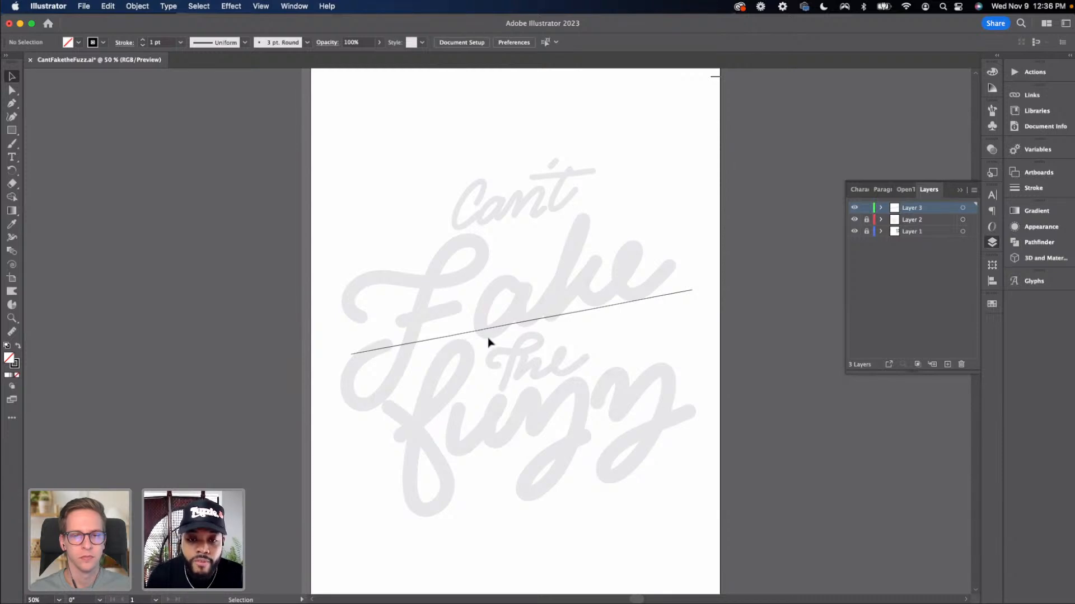
{"action": "left_click_drag", "start_coordinate": [488, 330], "coordinate": [488, 291]}
{"action": "left_click_drag", "start_coordinate": [487, 281], "coordinate": [488, 281]}
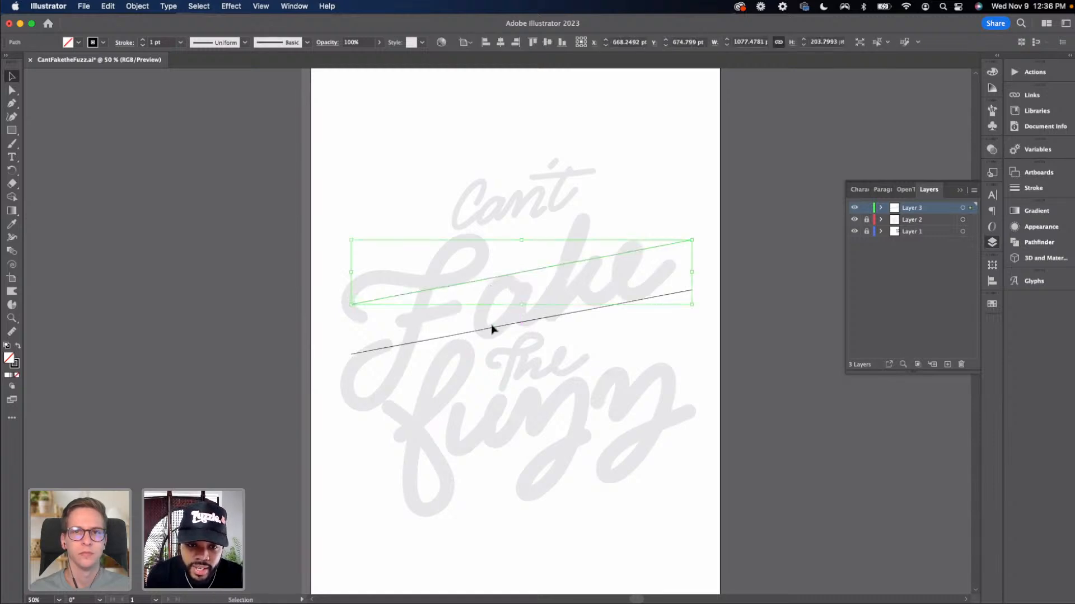
Duplicate the slanted line downward several times to create more parallel slanted guidelines through the lettering
{"action": "left_click_drag", "start_coordinate": [492, 329], "coordinate": [533, 390]}
{"action": "left_click", "coordinate": [503, 344]}
{"action": "left_click", "coordinate": [526, 386]}
{"action": "left_click", "coordinate": [526, 428]}
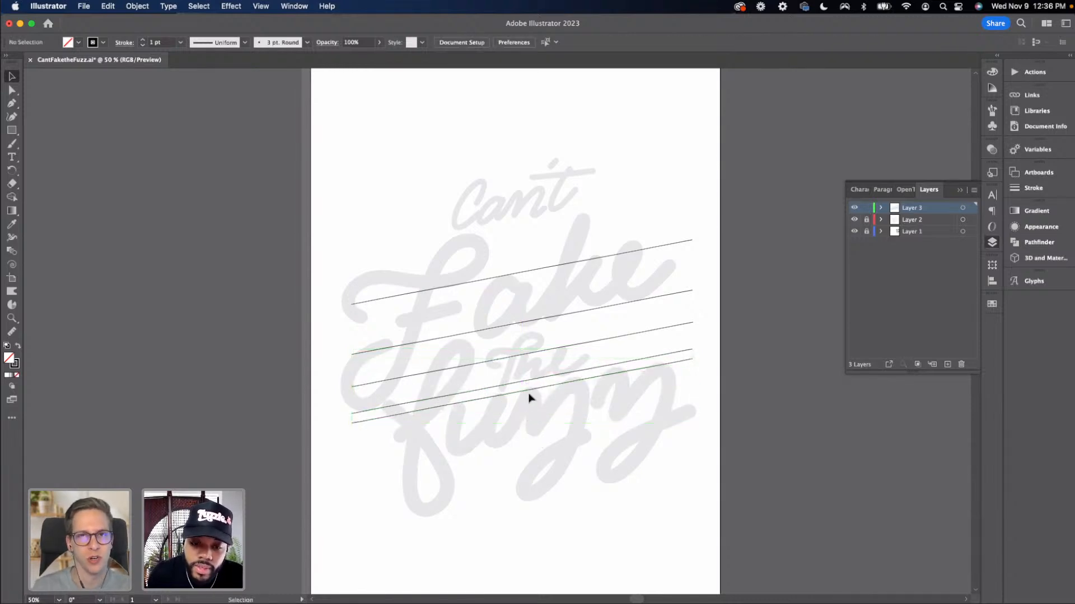
{"action": "left_click_drag", "start_coordinate": [528, 394], "coordinate": [531, 442]}
{"action": "left_click", "coordinate": [489, 459]}
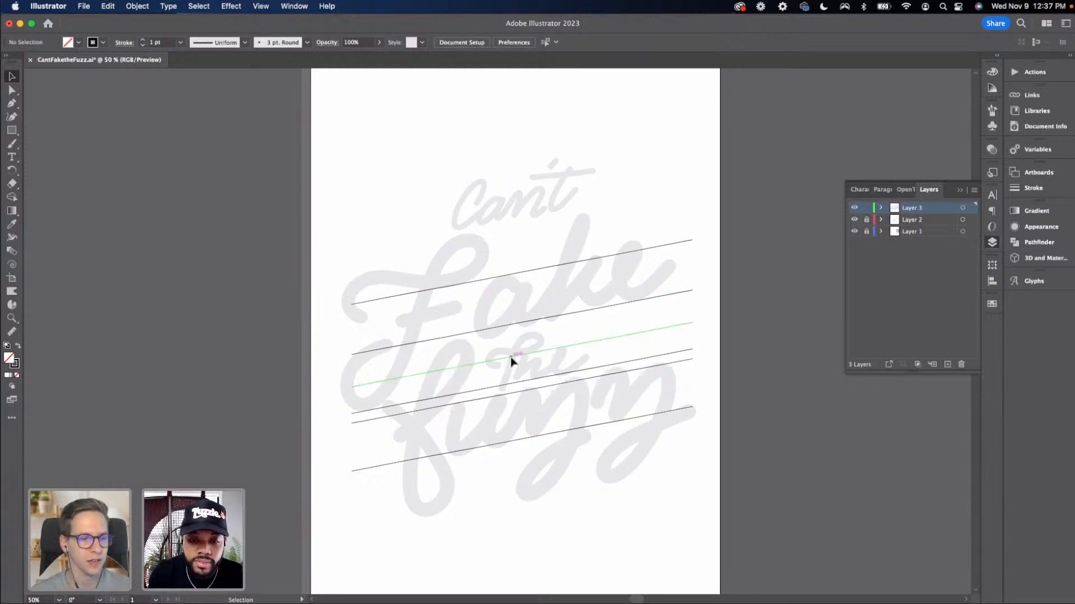
Duplicate a slanted guideline up to sit just above the word Can't
{"action": "left_click_drag", "start_coordinate": [511, 360], "coordinate": [534, 219]}
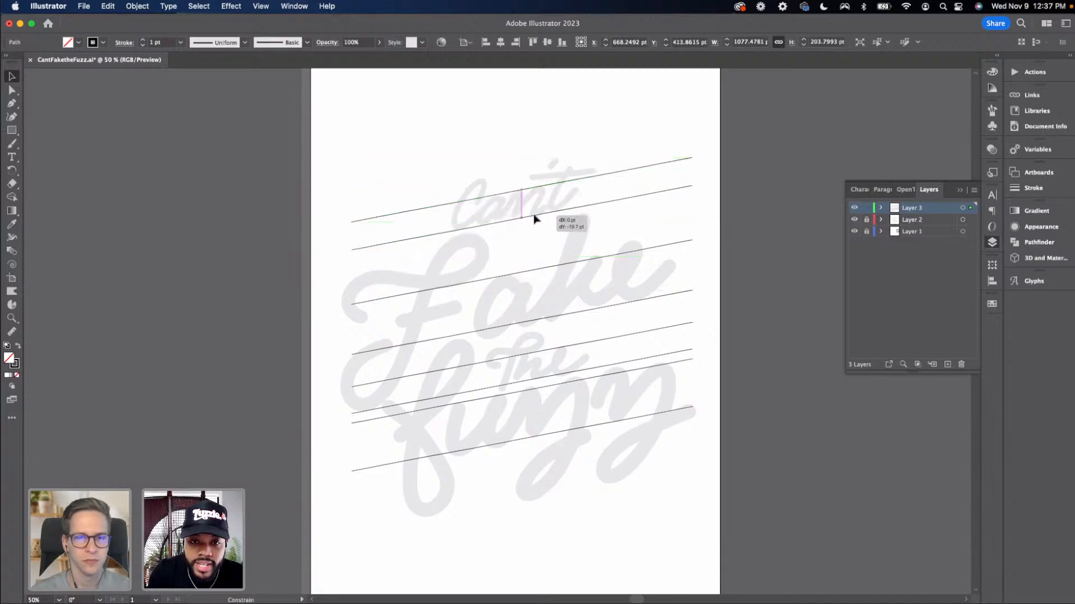
{"action": "left_click", "coordinate": [556, 254]}
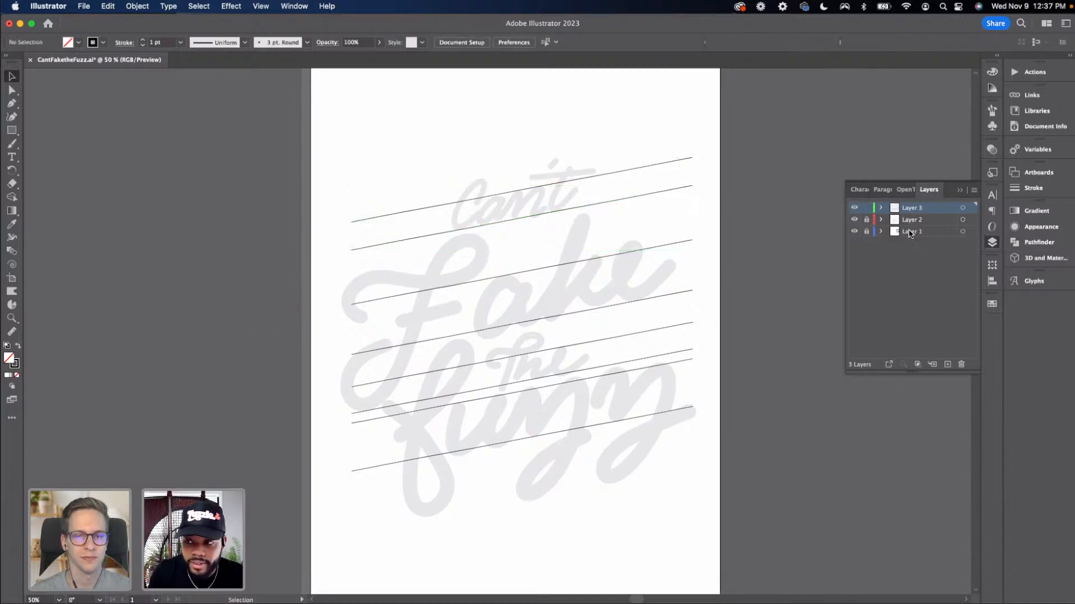
Rename the top layer to Guides and the second layer to Sketch 1
{"action": "double_click", "coordinate": [912, 208]}
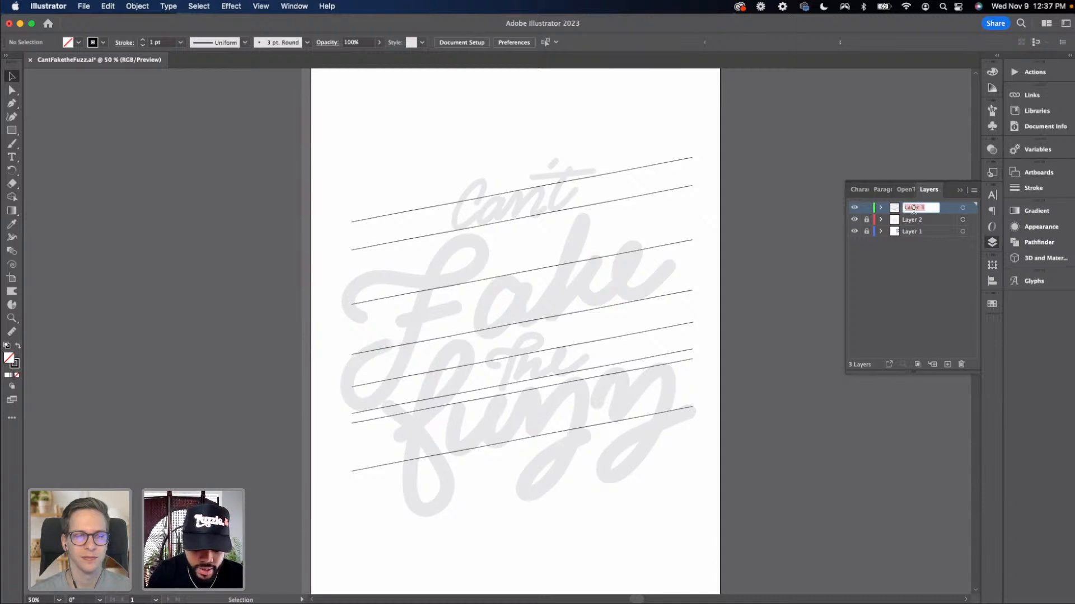
{"action": "type", "text": "Cu"}
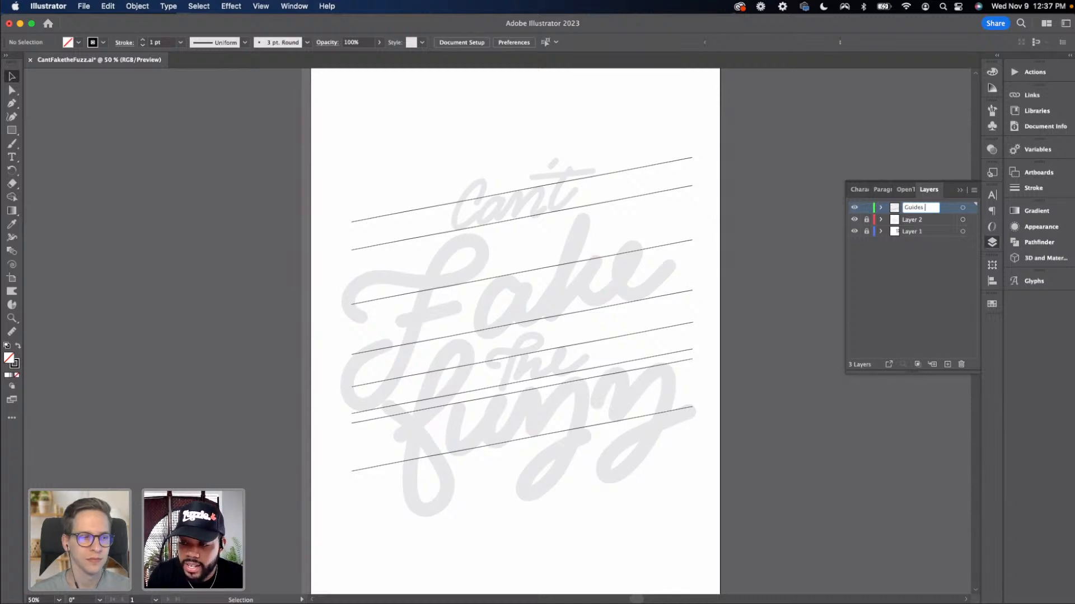
{"action": "left_click", "coordinate": [893, 259]}
{"action": "double_click", "coordinate": [909, 220]}
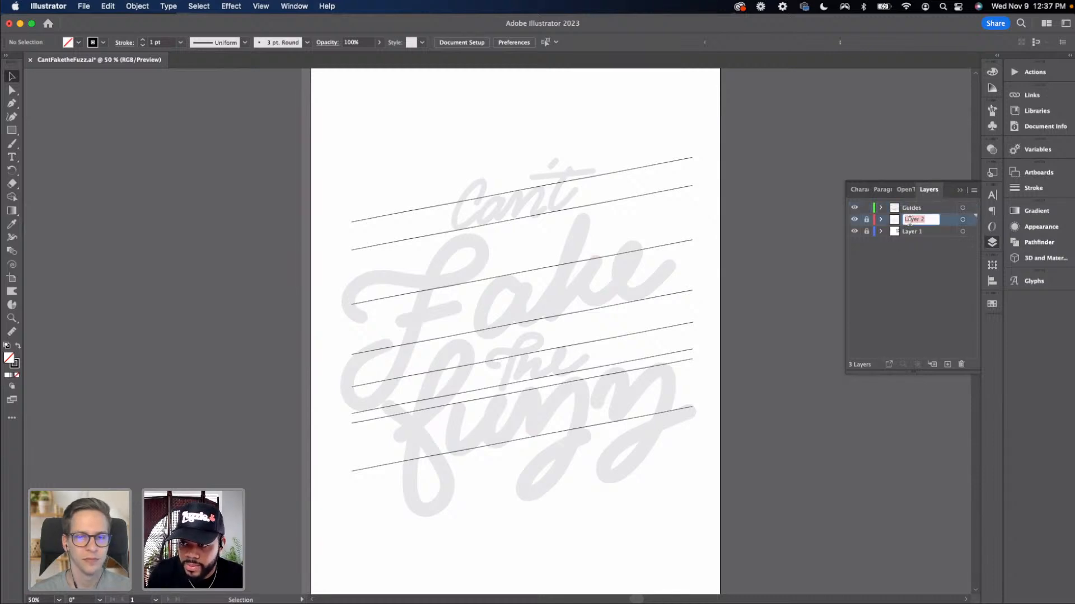
{"action": "type", "text": "Sketch 1"}
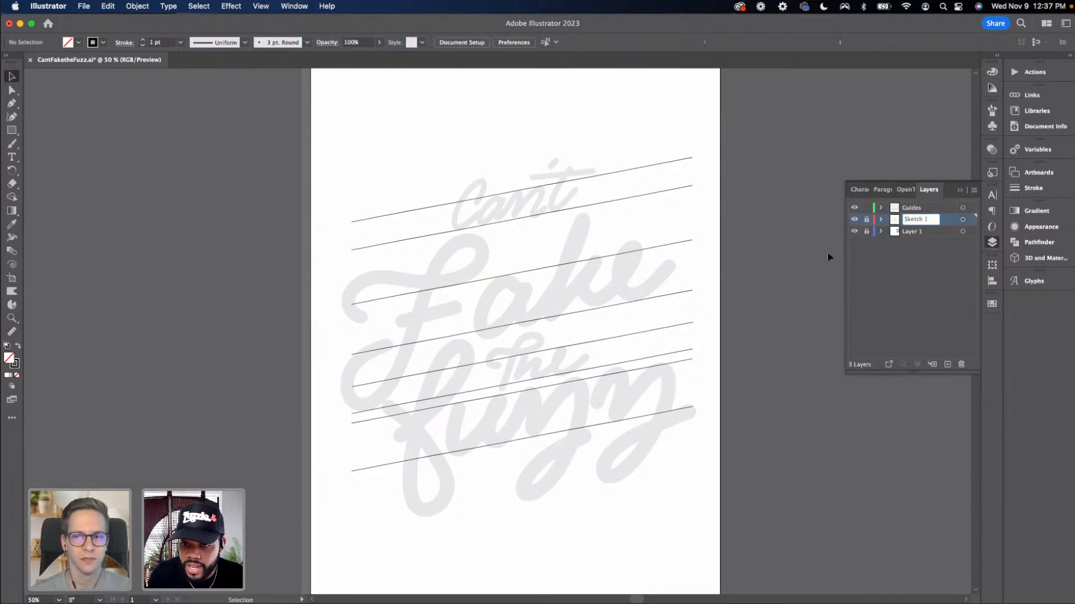
{"action": "key", "text": "Return"}
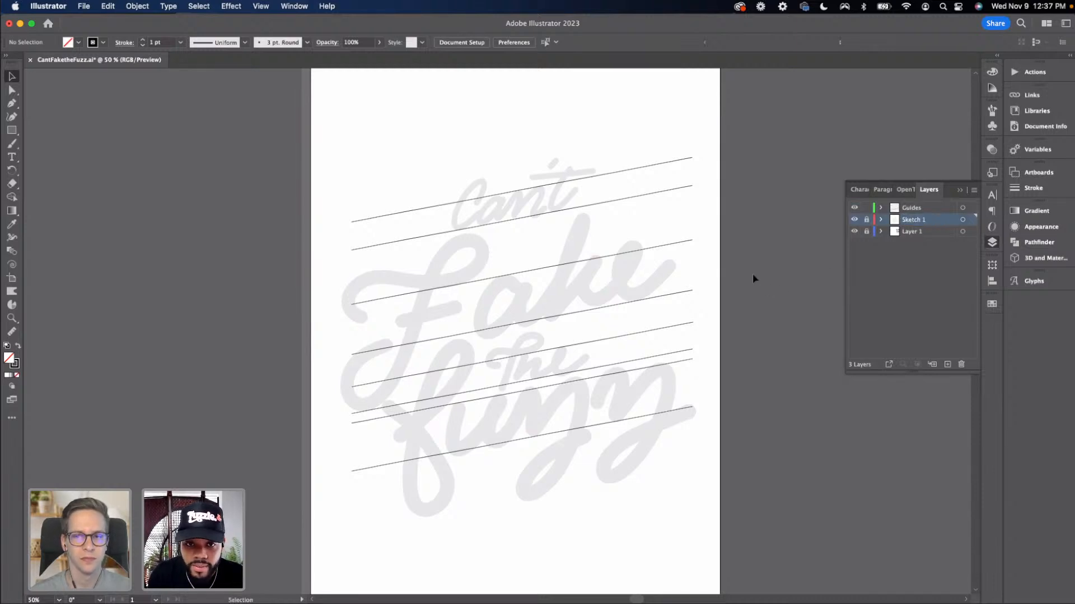
Nudge one of the lower slanted guidelines slightly to refine its position
{"action": "scroll", "coordinate": [650, 351], "scroll_direction": "right", "scroll_amount": 5}
{"action": "scroll", "coordinate": [650, 350], "scroll_direction": "down", "scroll_amount": 2}
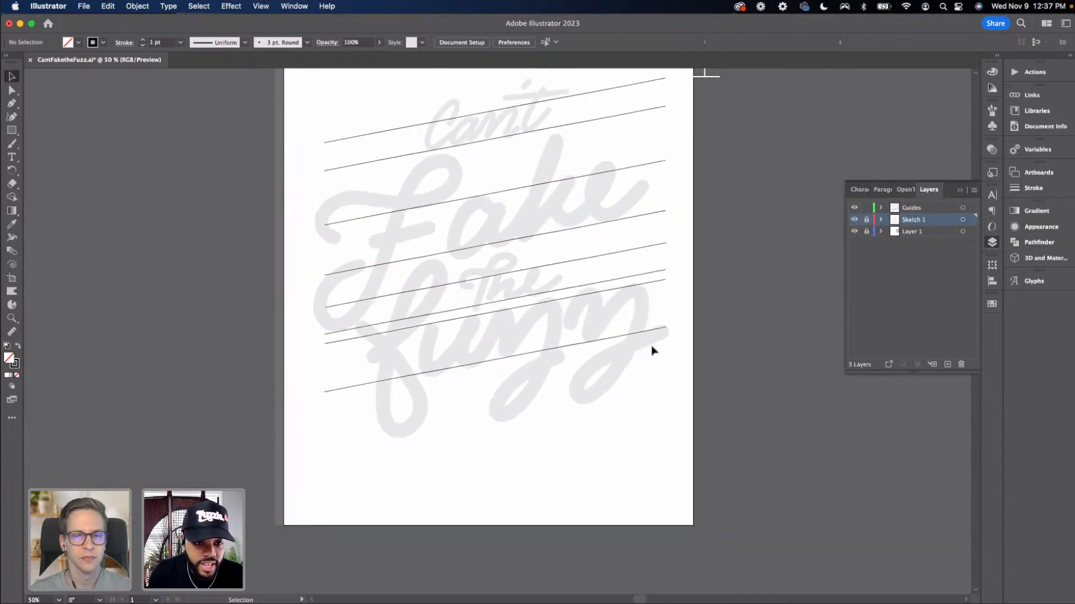
{"action": "scroll", "coordinate": [560, 348], "scroll_direction": "left", "scroll_amount": 2}
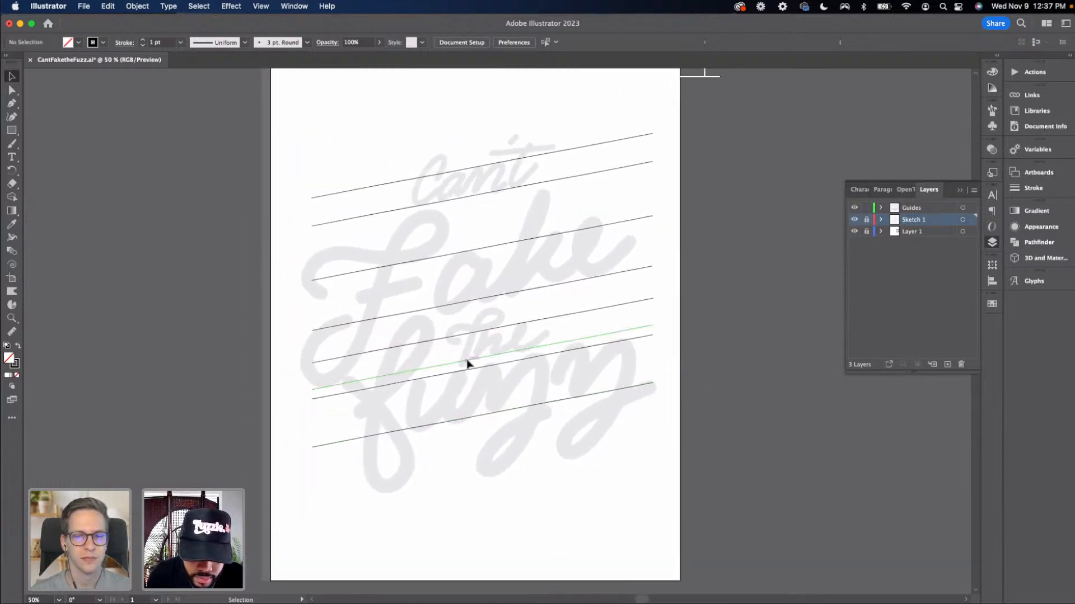
{"action": "left_click_drag", "start_coordinate": [466, 363], "coordinate": [476, 361]}
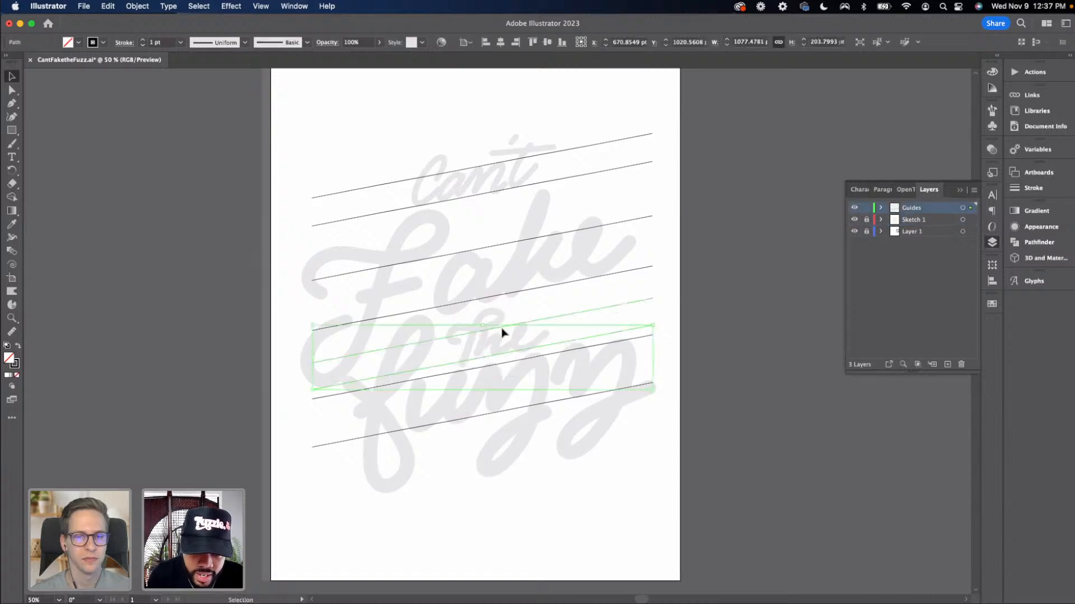
{"action": "left_click", "coordinate": [521, 323]}
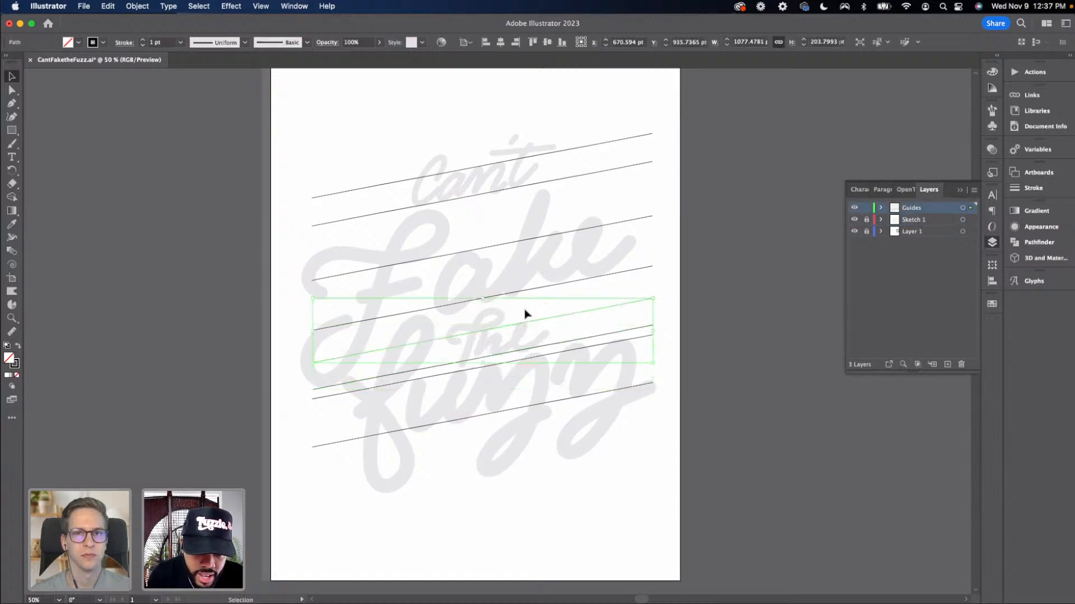
{"action": "left_click", "coordinate": [409, 420]}
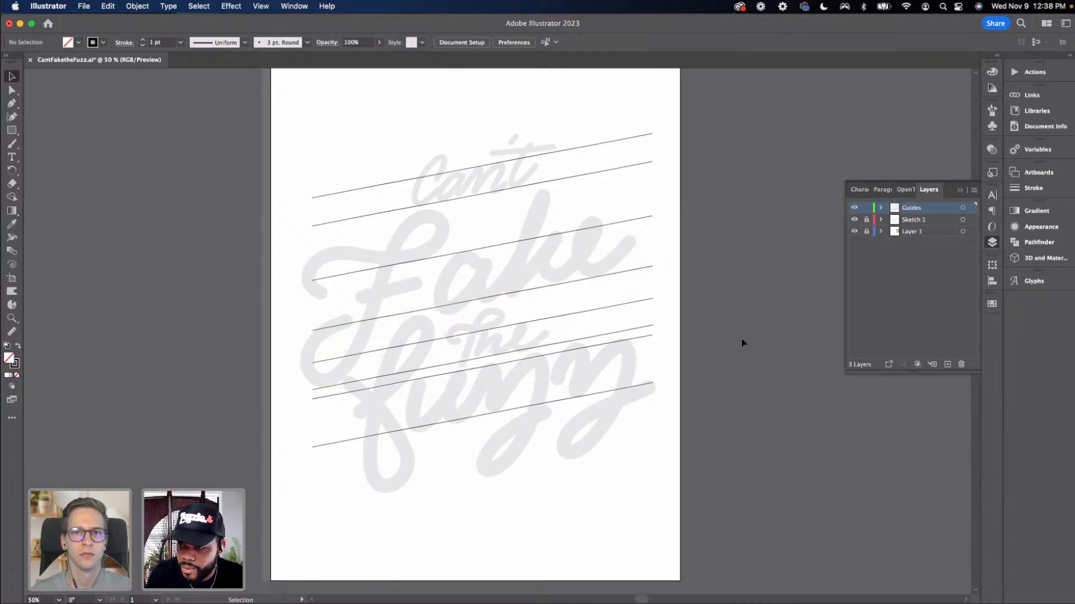
Lock the Guides layer and add a new empty layer above it
{"action": "left_click", "coordinate": [866, 209]}
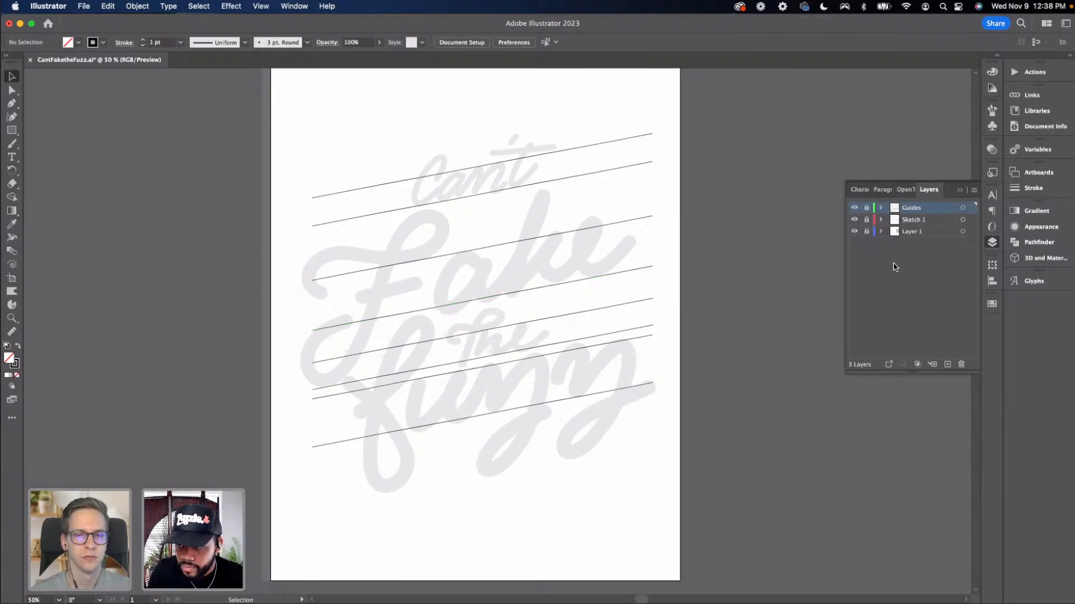
{"action": "left_click", "coordinate": [945, 366]}
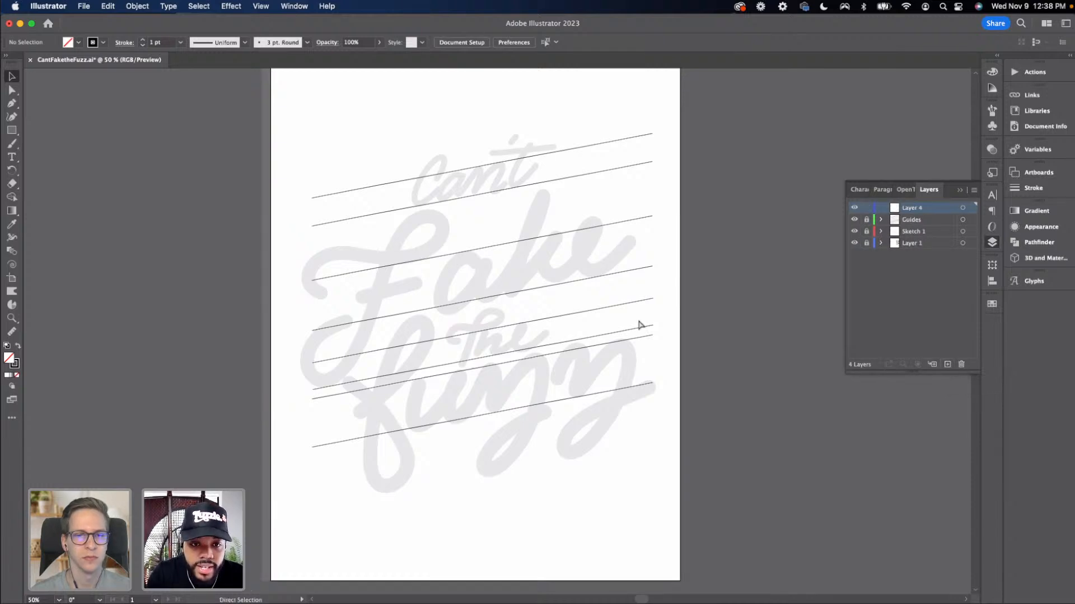
With the Pen tool, start the F's top stroke as a small curl on the new layer
{"action": "key", "text": "super+minus"}
{"action": "key", "text": "super+equal"}
{"action": "key", "text": "super+equal"}
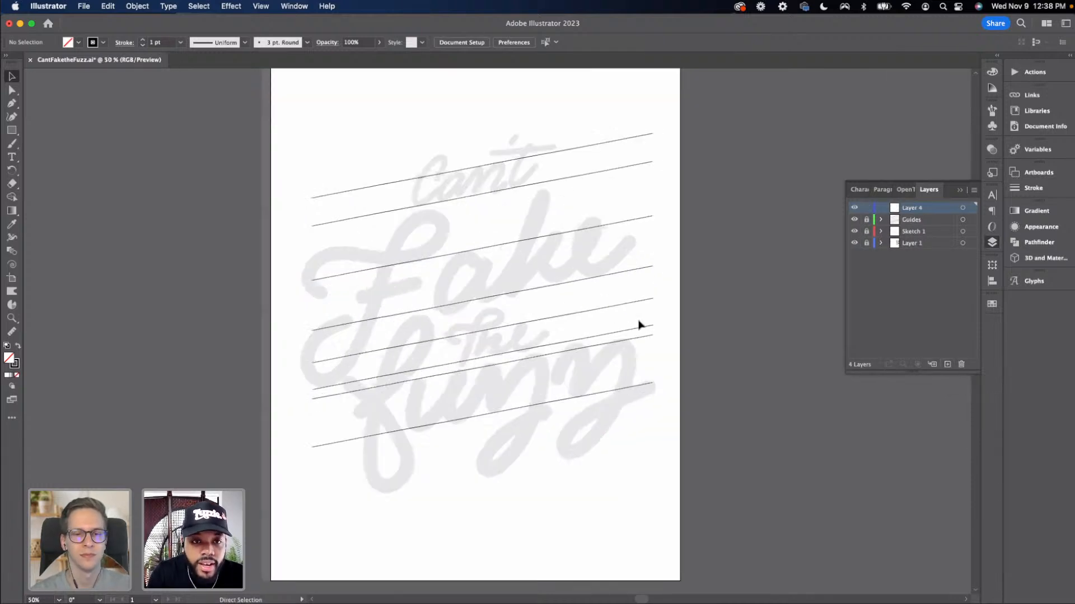
{"action": "scroll", "coordinate": [475, 347], "scroll_direction": "left", "scroll_amount": 5}
{"action": "scroll", "coordinate": [475, 347], "scroll_direction": "up", "scroll_amount": 3}
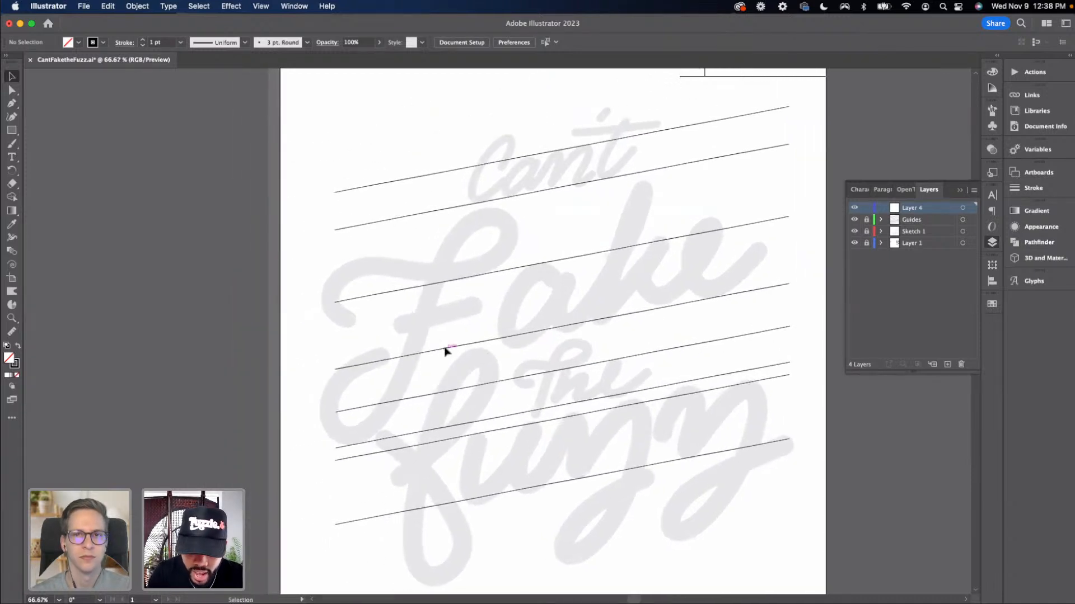
{"action": "key", "text": "p"}
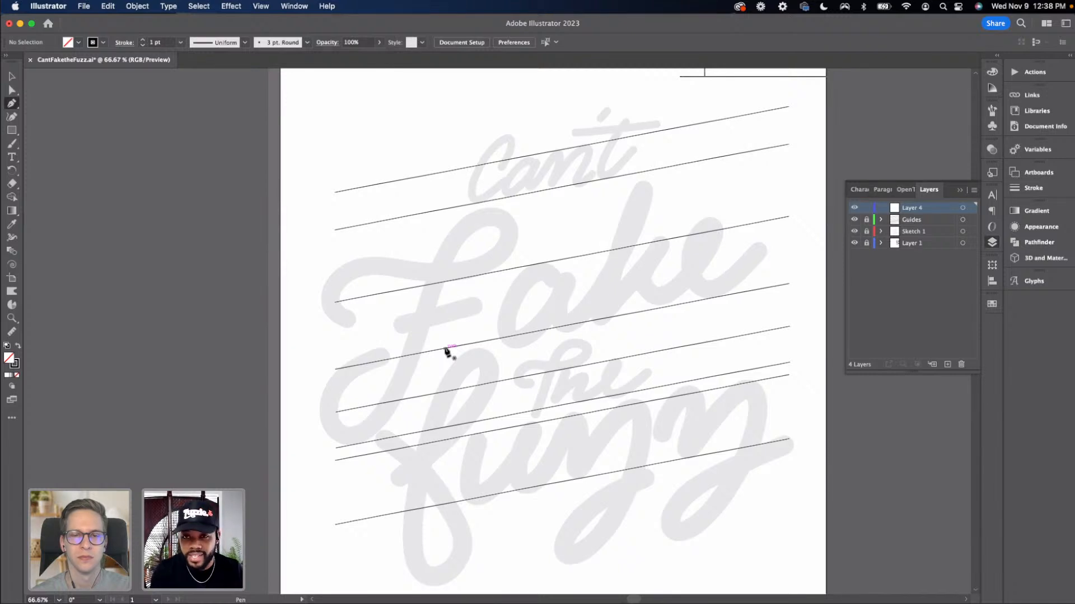
{"action": "left_click", "coordinate": [350, 320]}
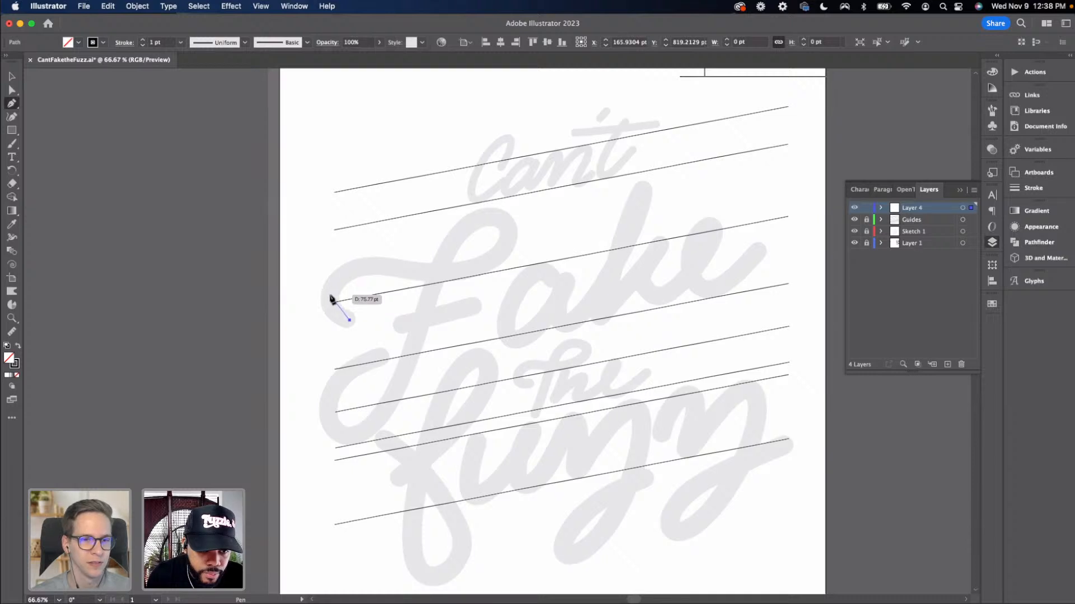
{"action": "left_click_drag", "start_coordinate": [330, 296], "coordinate": [331, 276]}
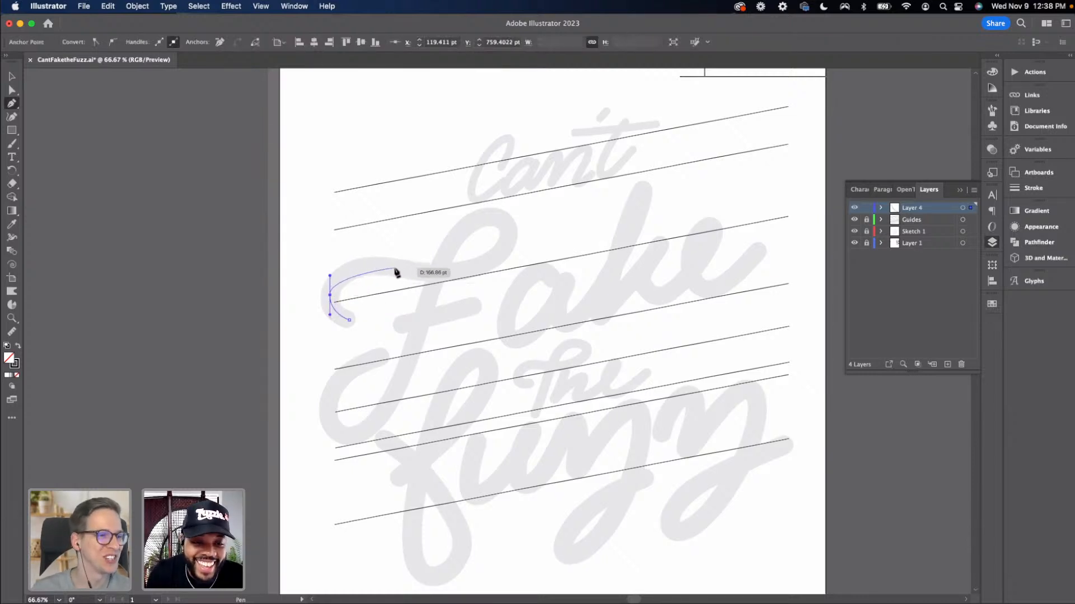
{"action": "left_click_drag", "start_coordinate": [401, 271], "coordinate": [442, 287]}
{"action": "key", "text": "v"}
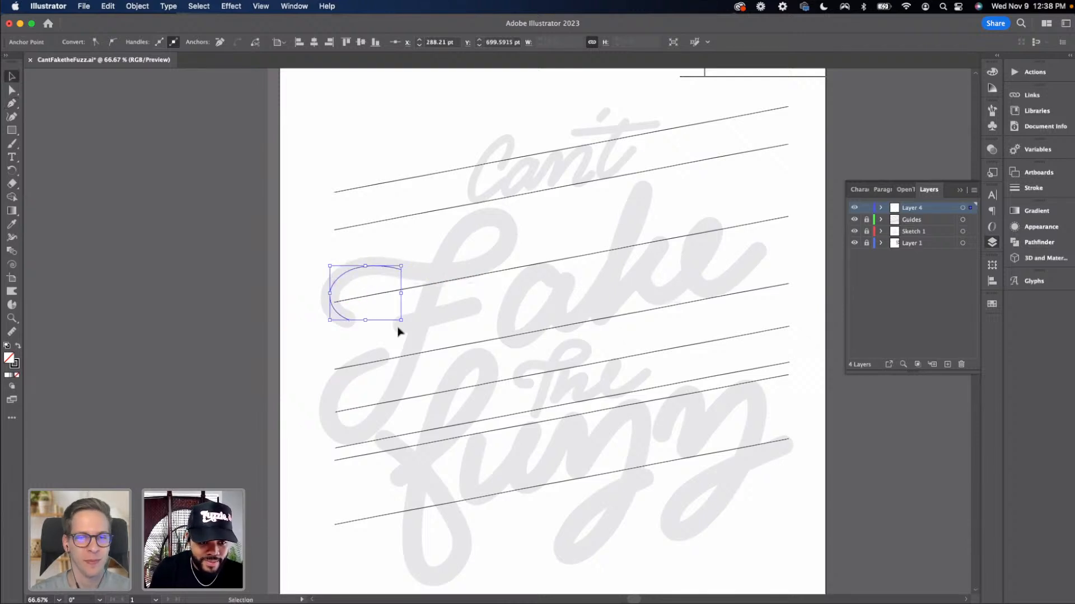
{"action": "left_click", "coordinate": [389, 330]}
Extend the path rightward into the F's top loop and adjust the loop's top anchor handle
{"action": "key", "text": "p"}
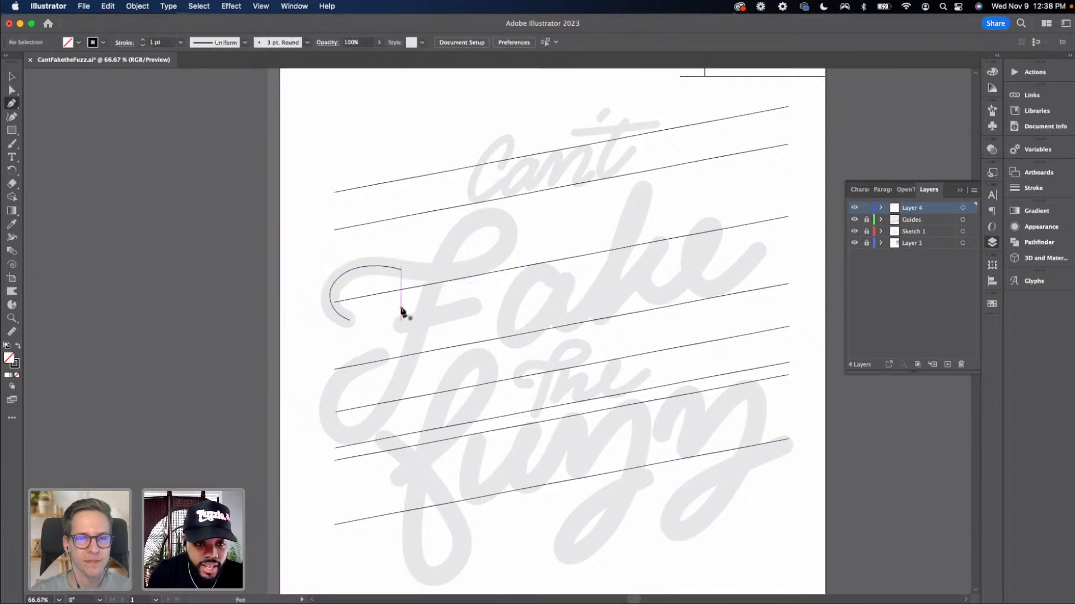
{"action": "left_click_drag", "start_coordinate": [401, 270], "coordinate": [436, 279]}
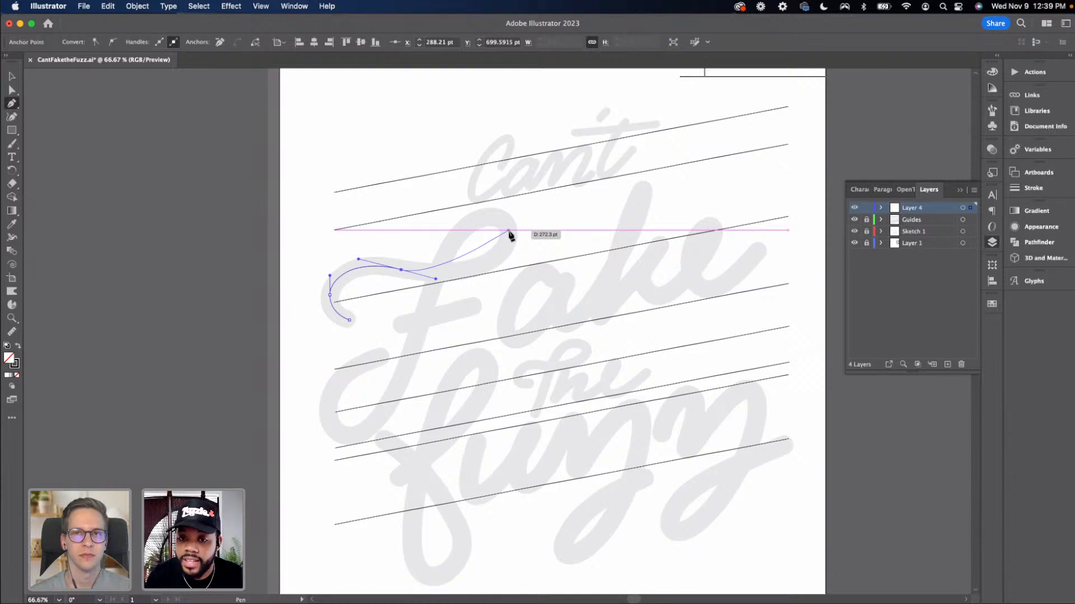
{"action": "left_click_drag", "start_coordinate": [509, 230], "coordinate": [509, 183]}
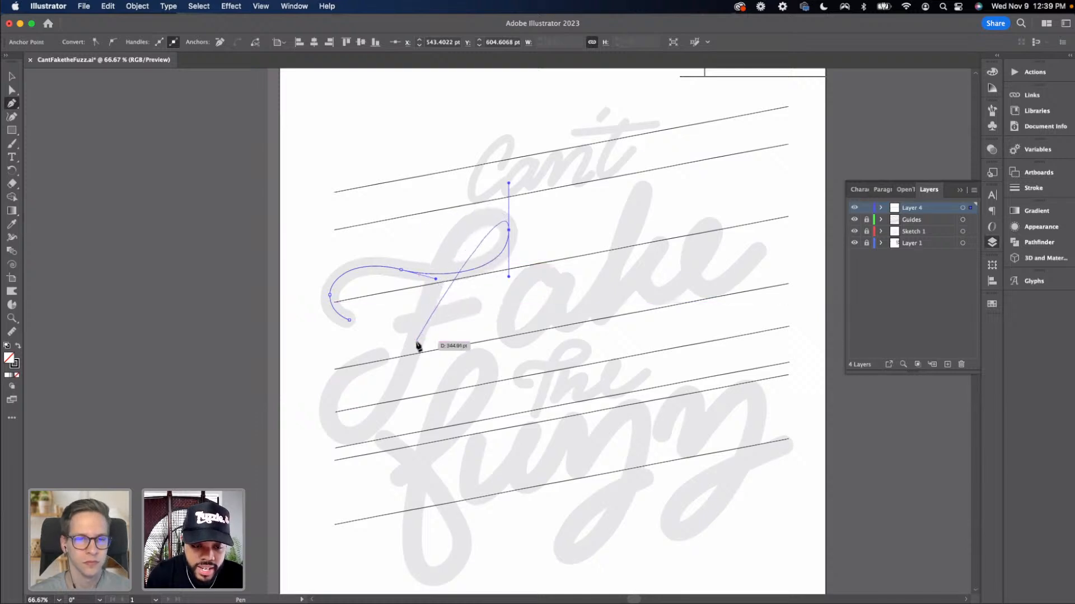
{"action": "left_click_drag", "start_coordinate": [444, 256], "coordinate": [431, 292]}
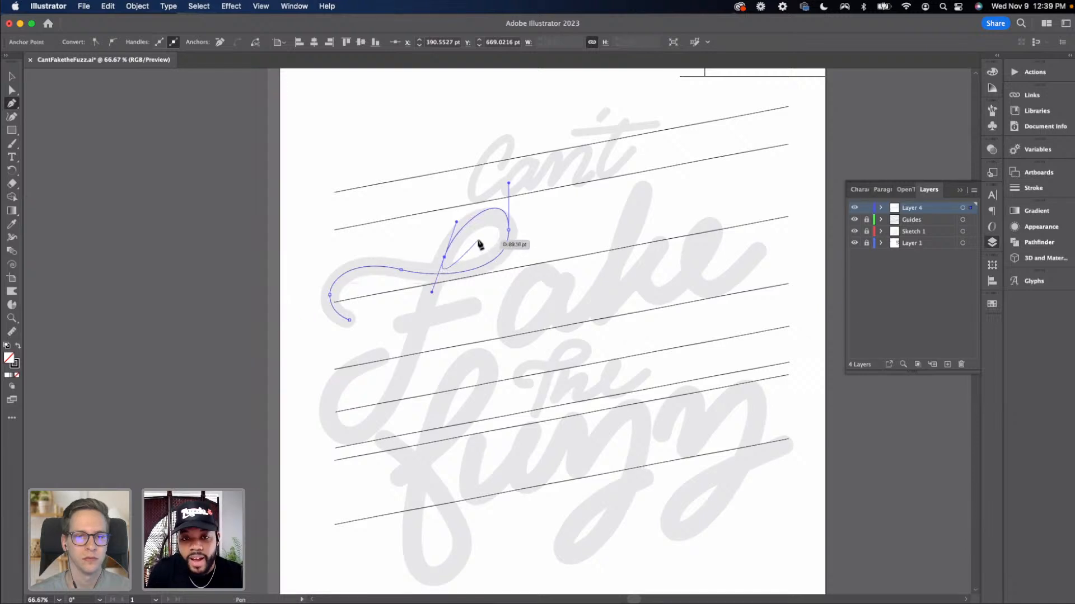
{"action": "key", "text": "a"}
{"action": "left_click", "coordinate": [509, 230]}
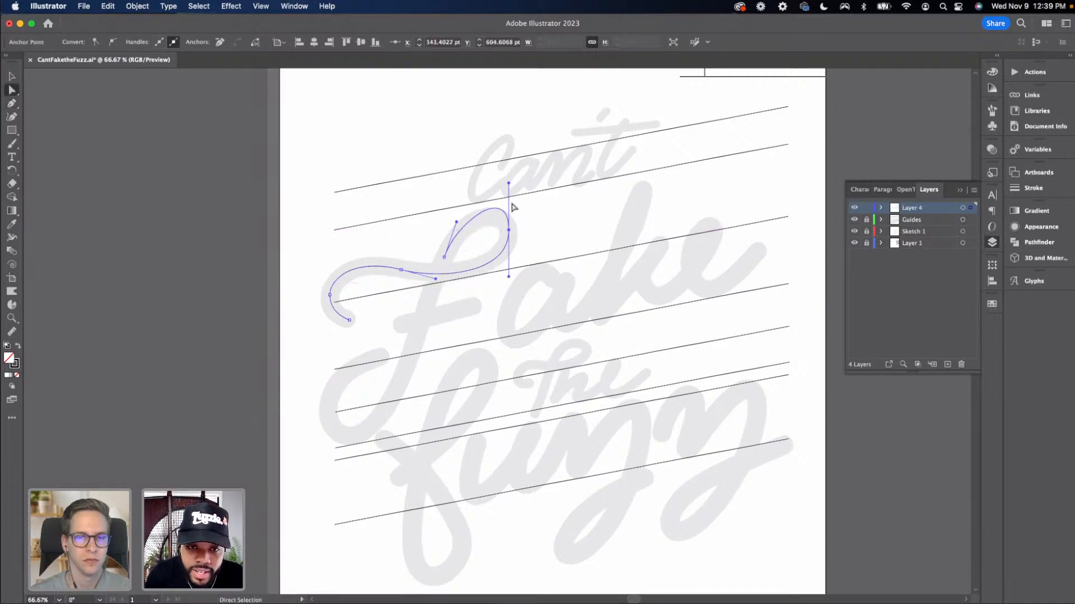
{"action": "left_click_drag", "start_coordinate": [508, 184], "coordinate": [504, 204]}
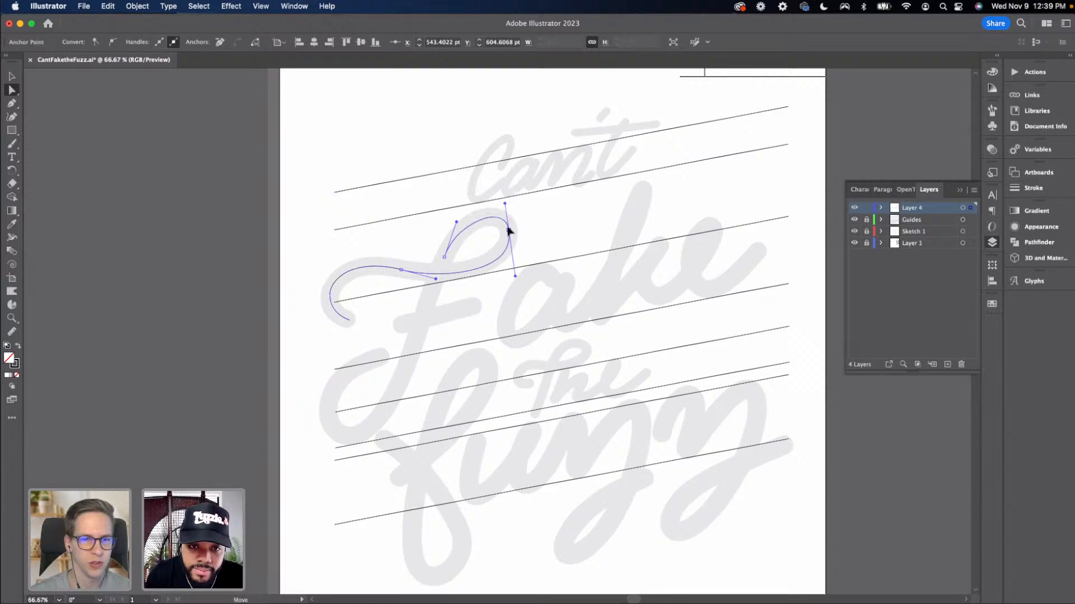
Continue the path down through the F's stem, ending in a curl at the bottom
{"action": "key", "text": "p"}
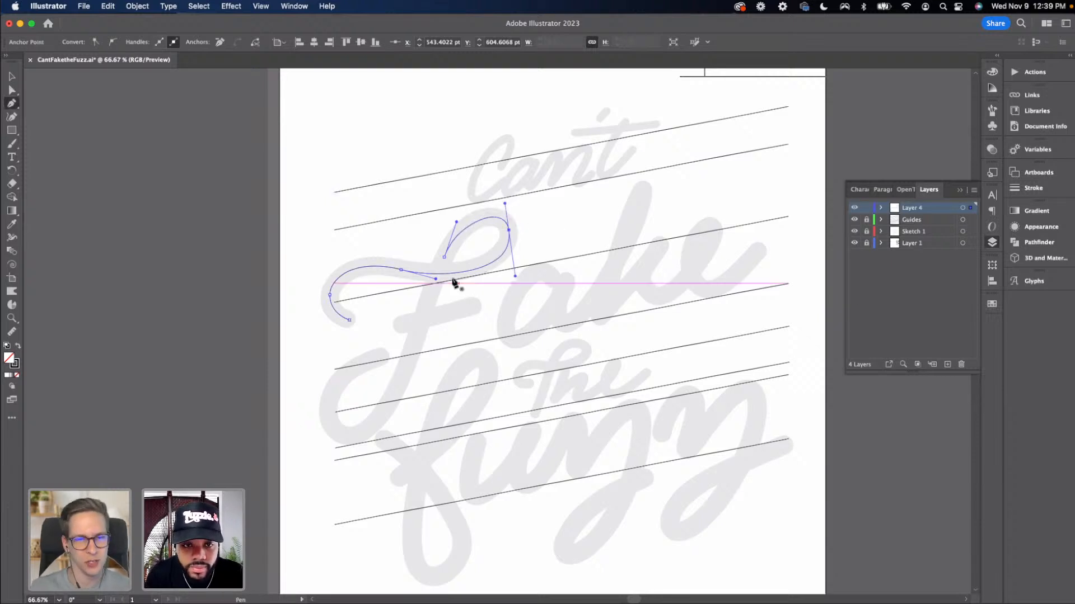
{"action": "left_click_drag", "start_coordinate": [444, 256], "coordinate": [436, 288]}
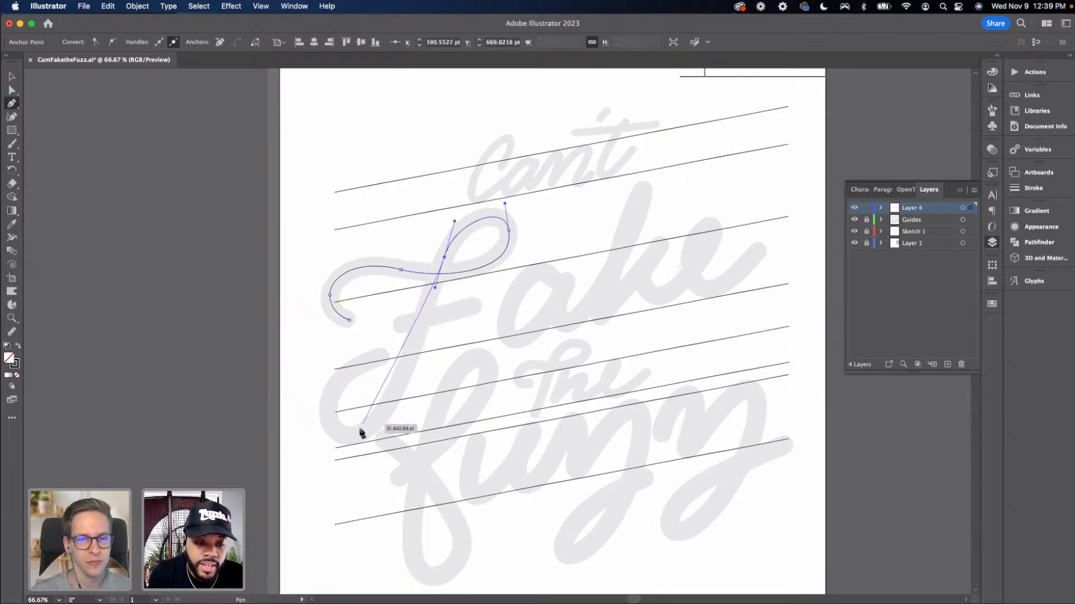
{"action": "left_click_drag", "start_coordinate": [352, 437], "coordinate": [313, 445]}
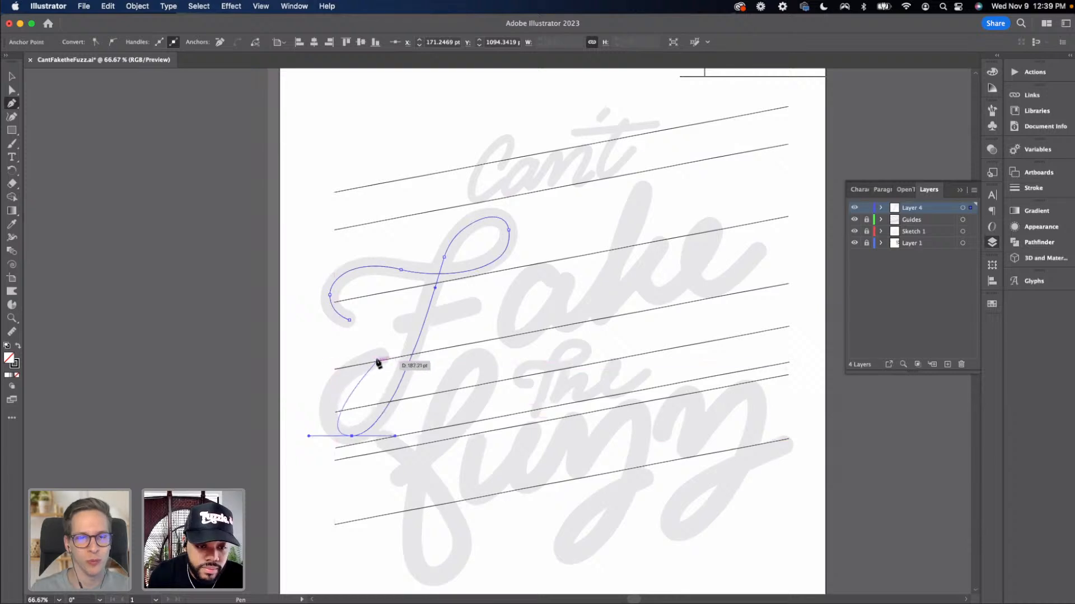
{"action": "left_click_drag", "start_coordinate": [380, 357], "coordinate": [445, 338]}
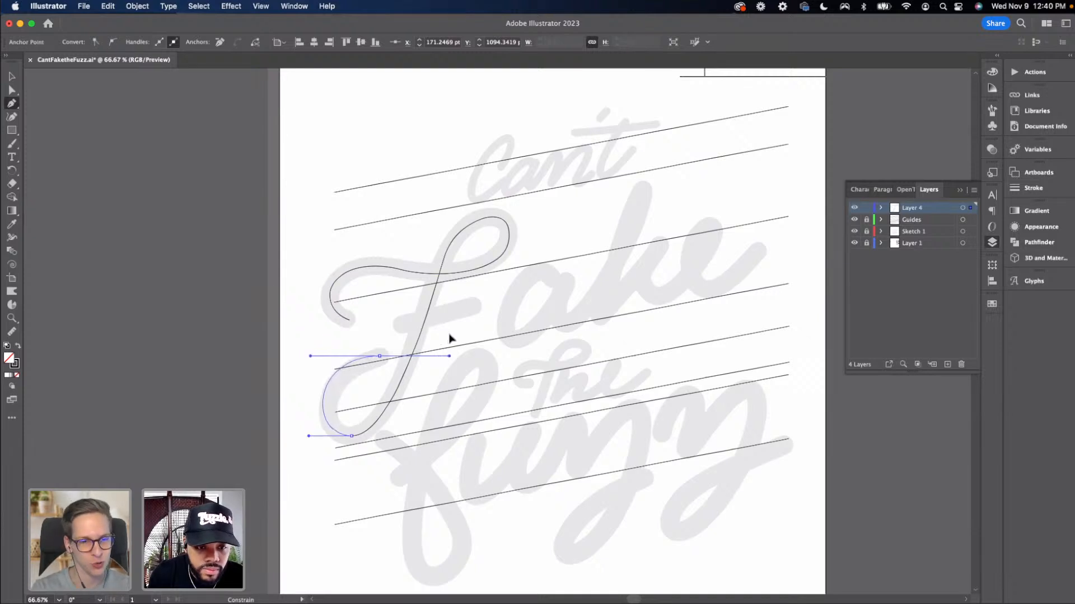
{"action": "left_click_drag", "start_coordinate": [450, 334], "coordinate": [450, 336]}
Adjust the handles of the bottom anchor to reshape the F's lower curl
{"action": "key", "text": "a"}
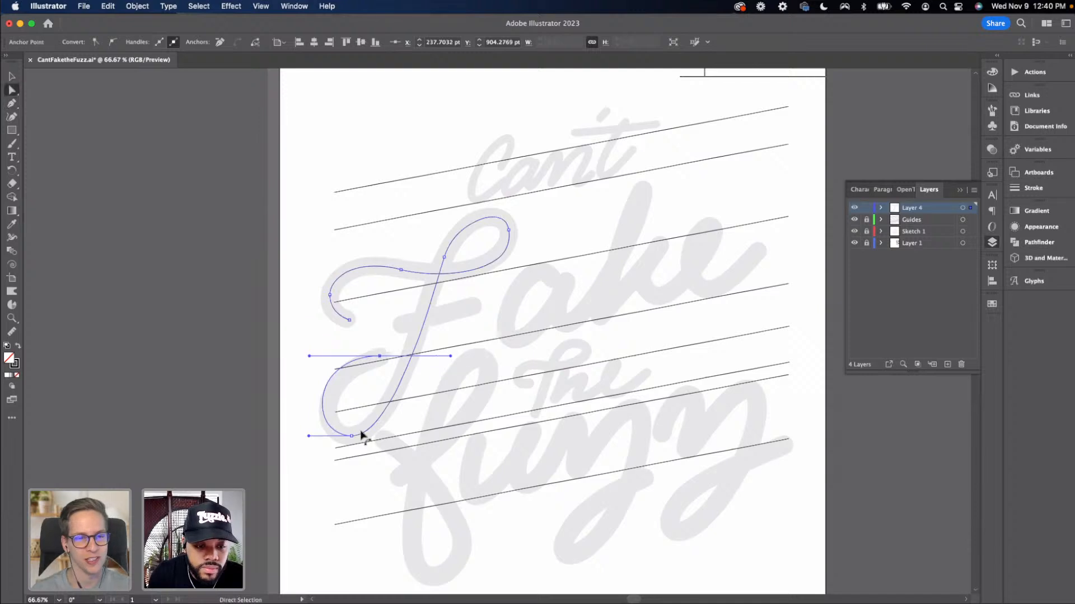
{"action": "left_click", "coordinate": [352, 436]}
{"action": "left_click_drag", "start_coordinate": [395, 436], "coordinate": [398, 437]}
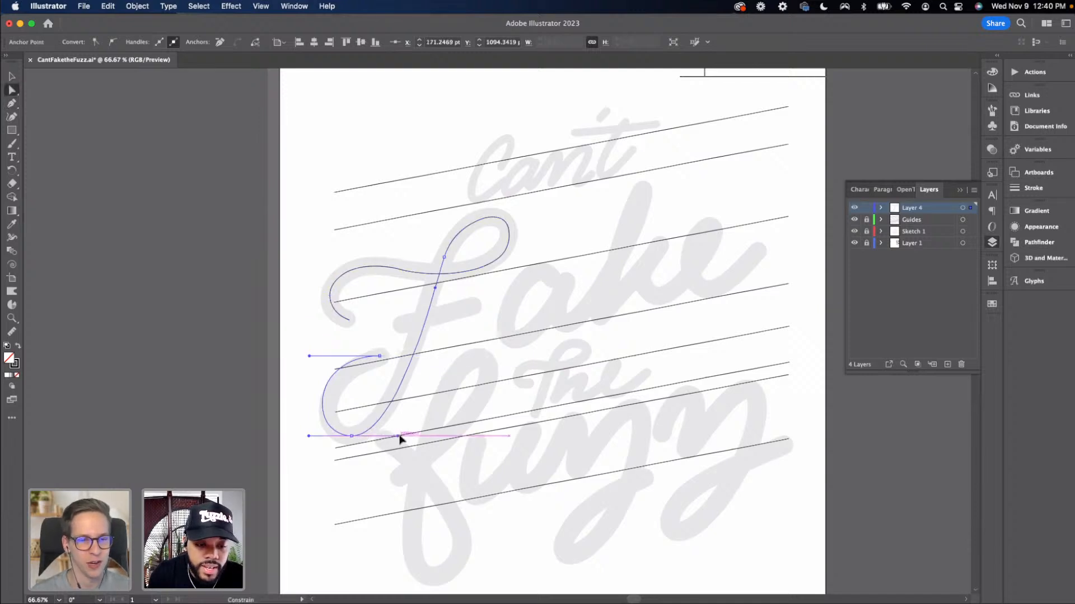
{"action": "left_click_drag", "start_coordinate": [309, 436], "coordinate": [305, 436]}
{"action": "left_click", "coordinate": [280, 456], "text": "super"}
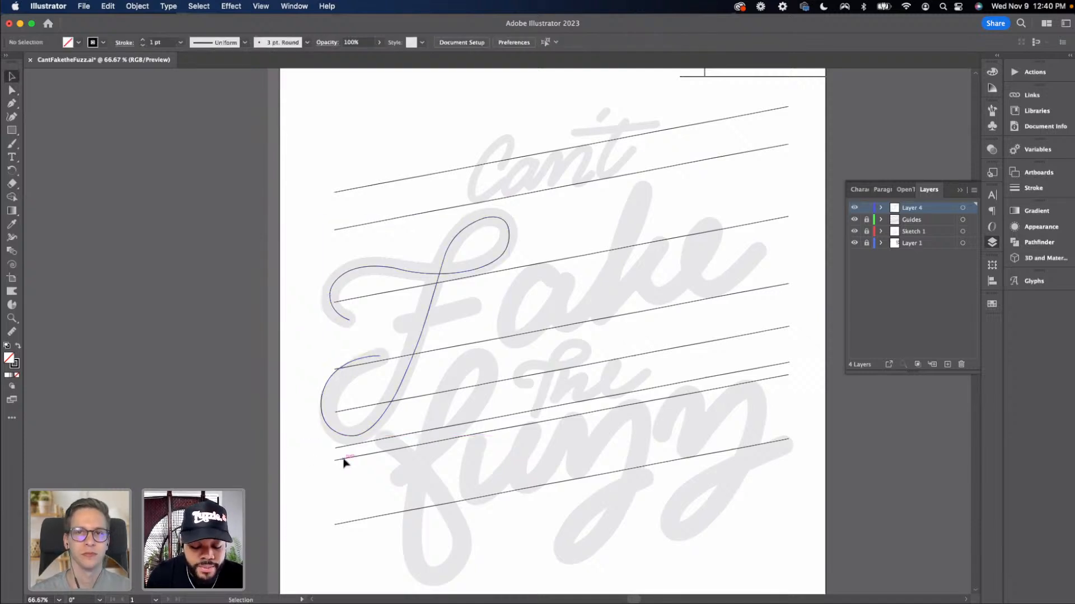
With the Pen tool, draw the F's crossbar as a straight line across the stem
{"action": "key", "text": "p"}
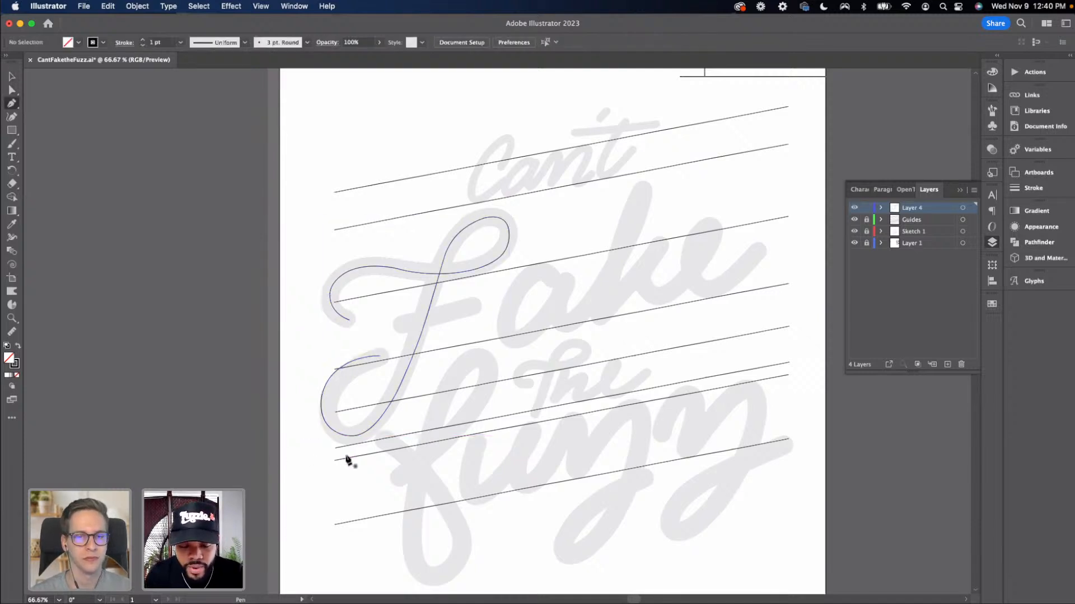
{"action": "left_click", "coordinate": [399, 324]}
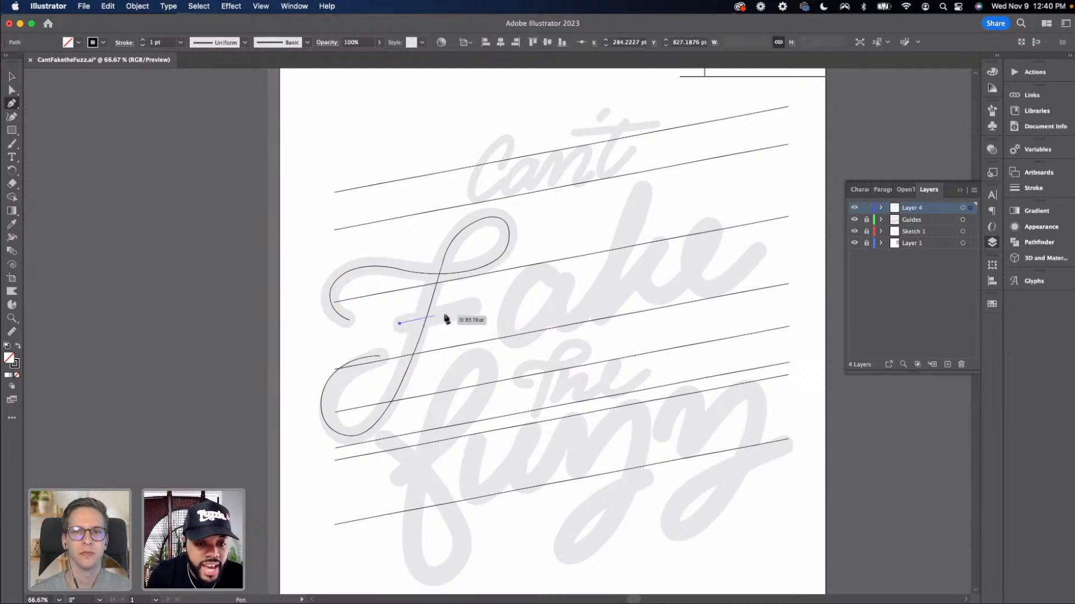
{"action": "left_click", "coordinate": [474, 308]}
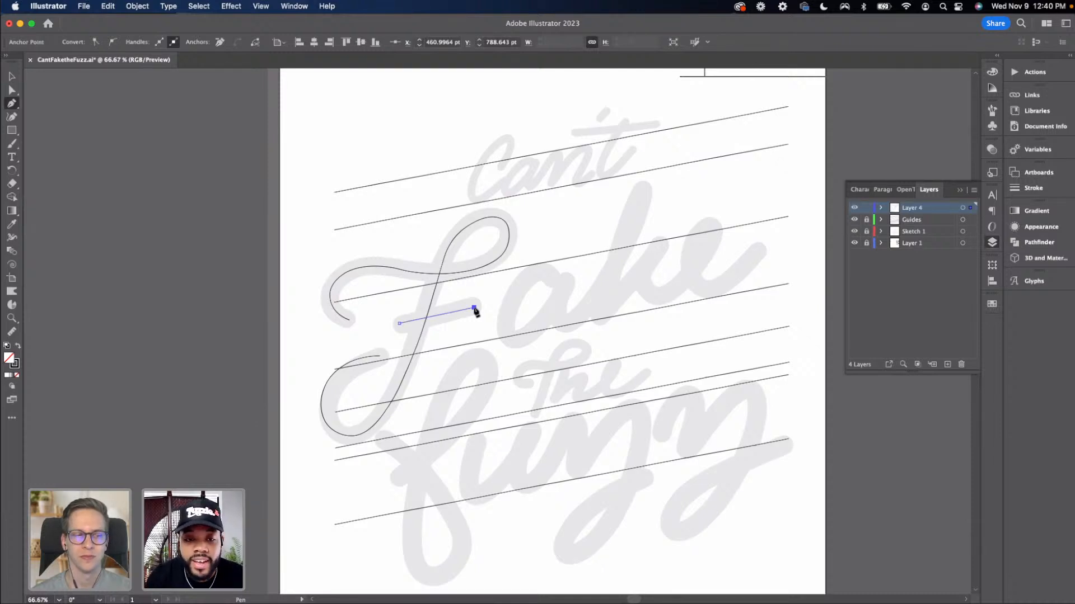
{"action": "key", "text": "v"}
Adjust the handle of the F's top loop anchor to refine the loop's curve
{"action": "key", "text": "a"}
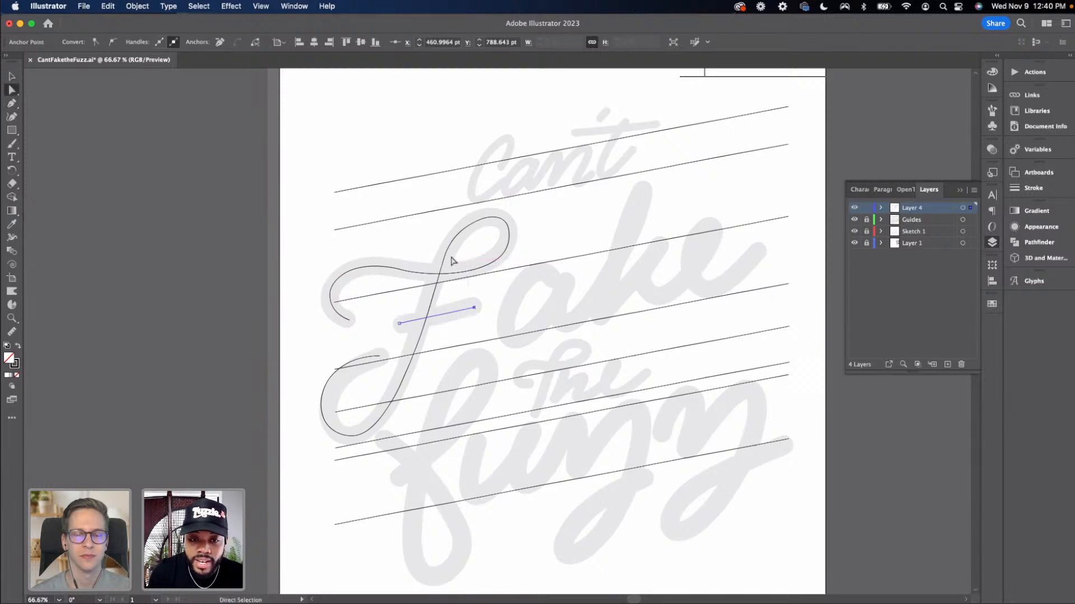
{"action": "left_click", "coordinate": [444, 257]}
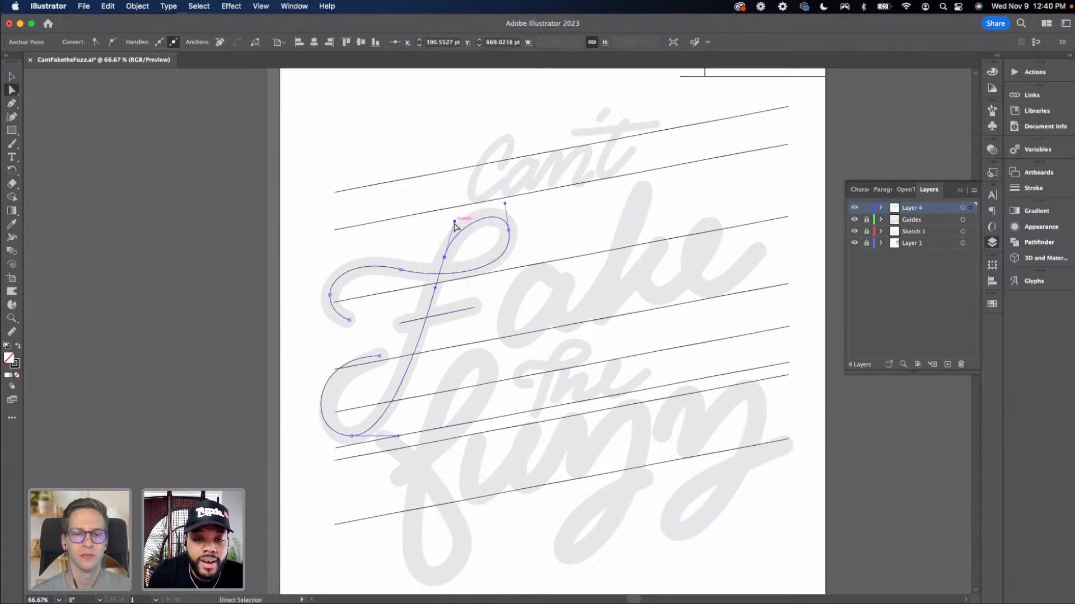
{"action": "left_click_drag", "start_coordinate": [454, 221], "coordinate": [455, 218]}
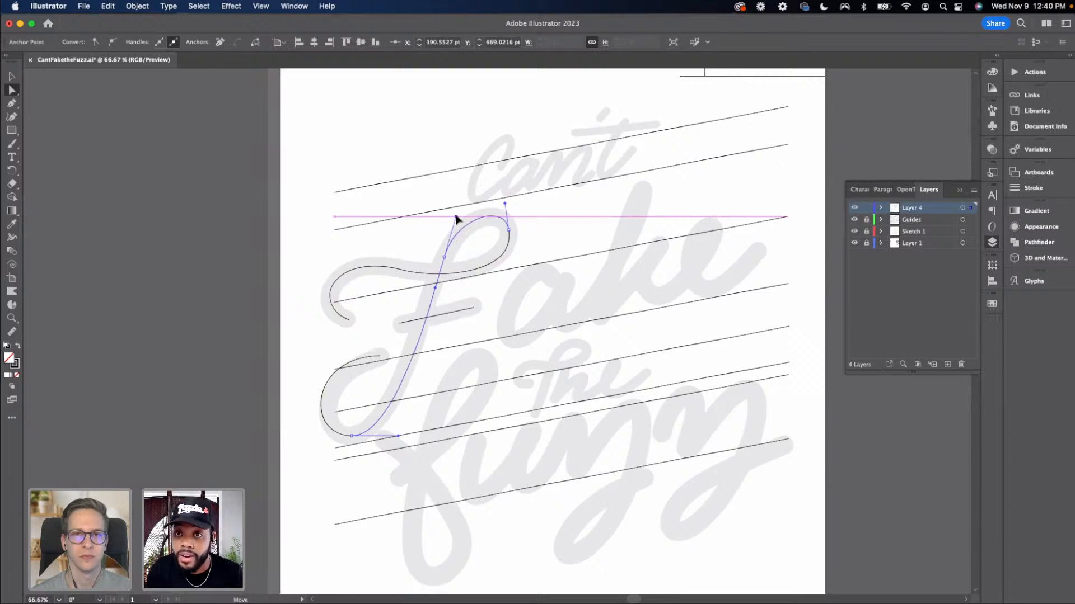
{"action": "left_click_drag", "start_coordinate": [456, 219], "coordinate": [456, 216]}
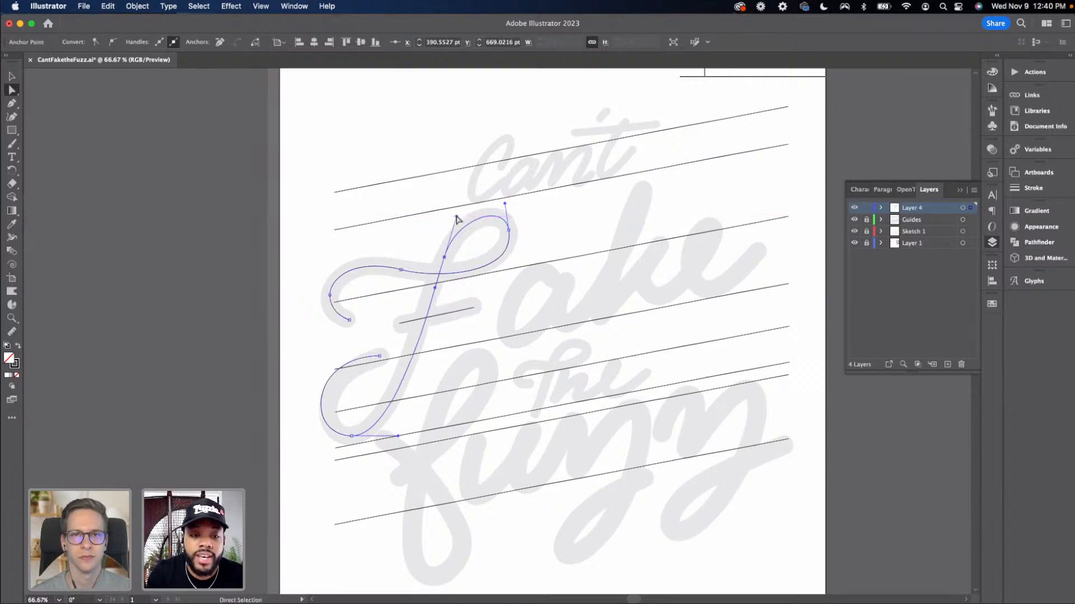
{"action": "left_click", "coordinate": [396, 304]}
{"action": "key", "text": "v"}
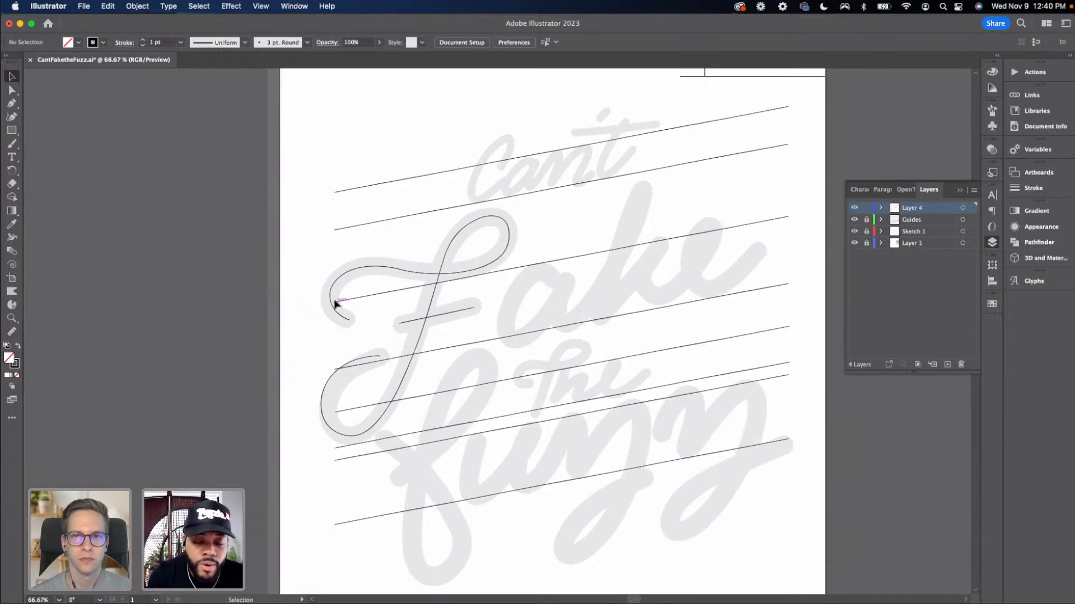
Move the leftmost anchor of the F's top curl slightly left and down
{"action": "key", "text": "a"}
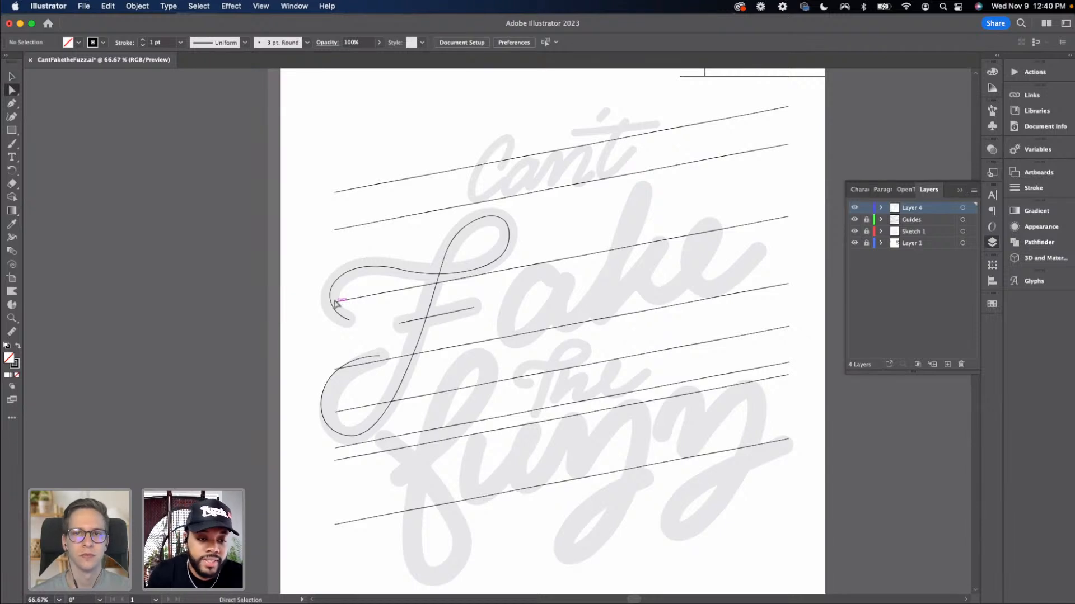
{"action": "left_click", "coordinate": [331, 295]}
{"action": "left_click_drag", "start_coordinate": [329, 297], "coordinate": [328, 300]}
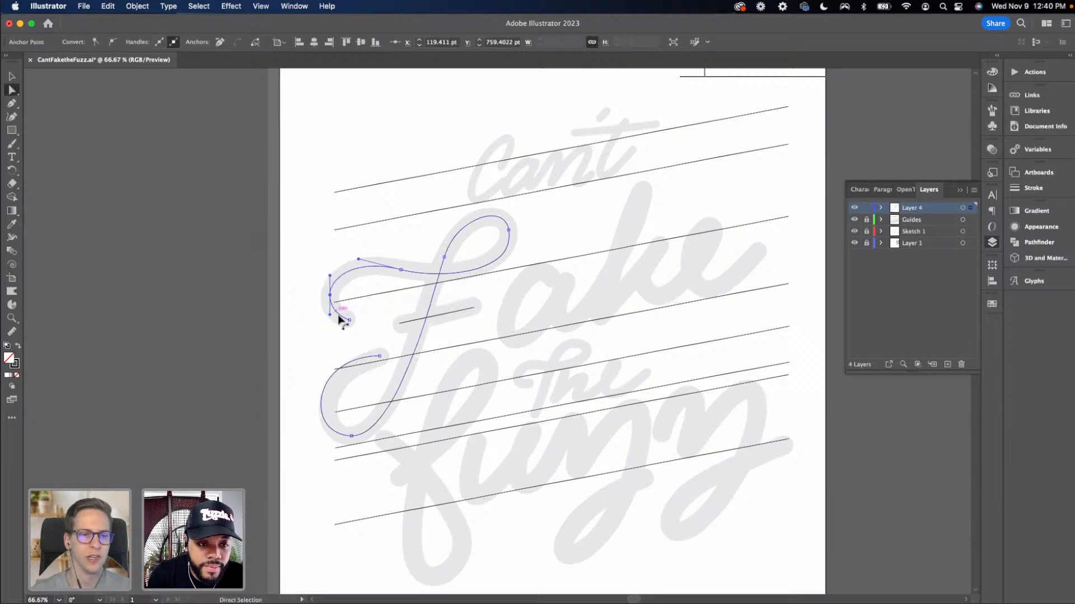
{"action": "key", "text": "Left"}
{"action": "key", "text": "Left"}
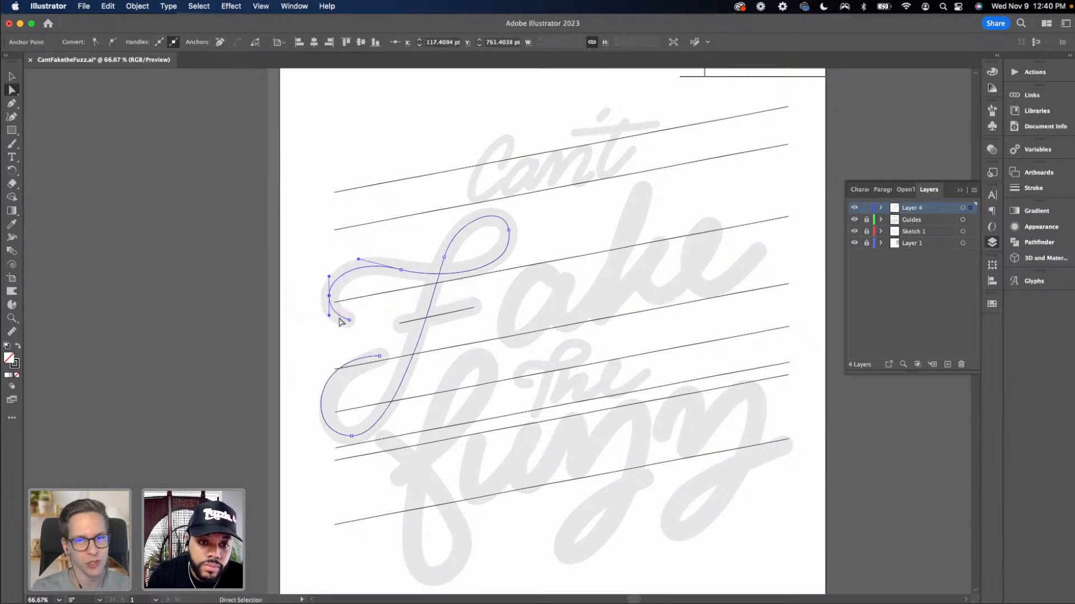
{"action": "left_click", "coordinate": [364, 349]}
{"action": "left_click_drag", "start_coordinate": [408, 355], "coordinate": [388, 367]}
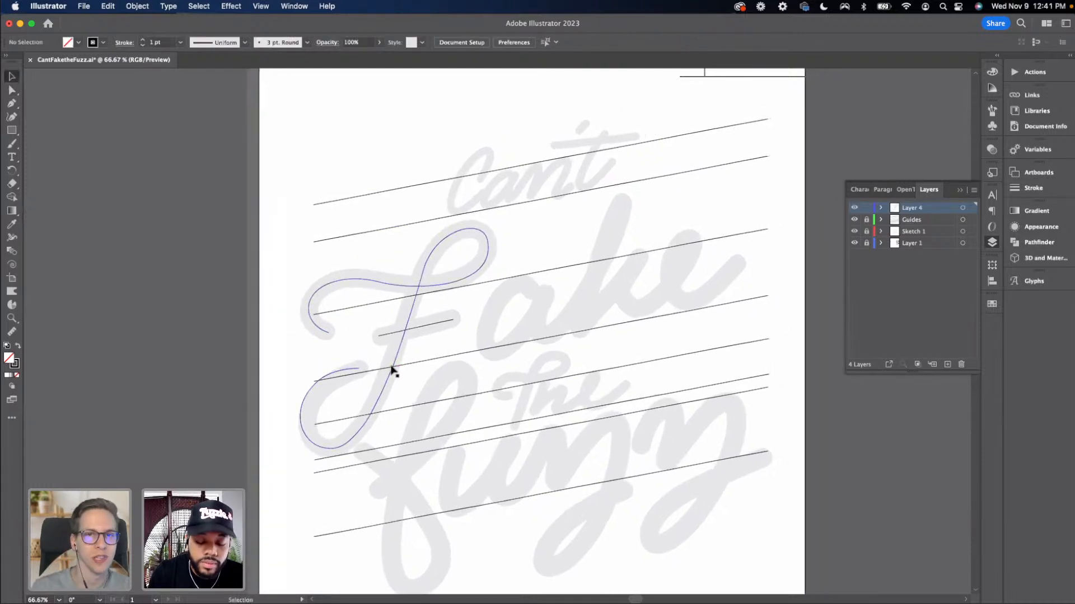
Start the a with the Pen tool, curving from its top down to the bottom of the bowl
{"action": "key", "text": "p"}
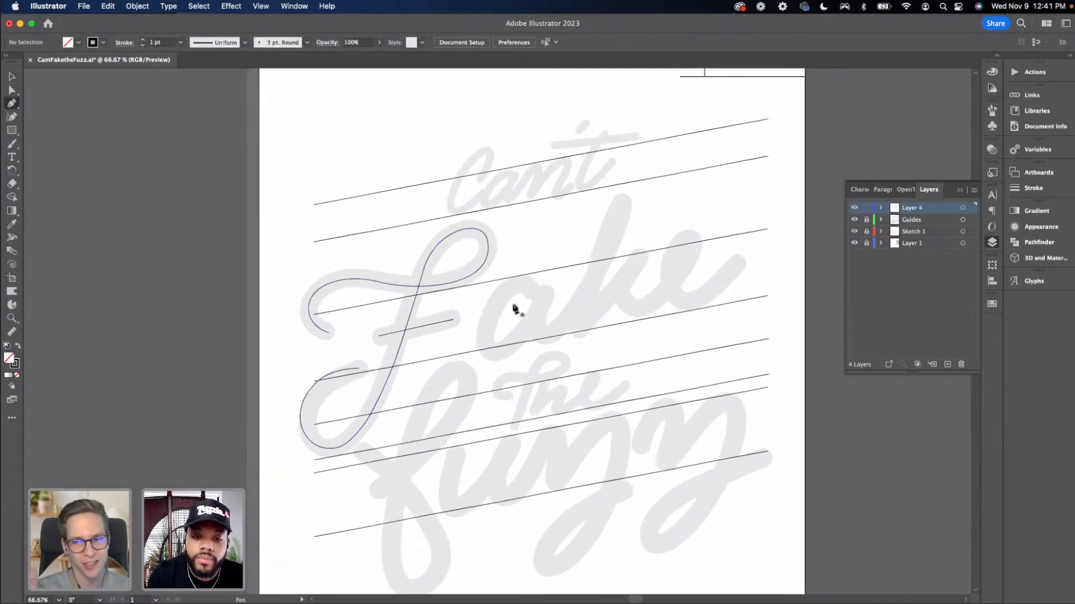
{"action": "left_click_drag", "start_coordinate": [519, 328], "coordinate": [502, 287]}
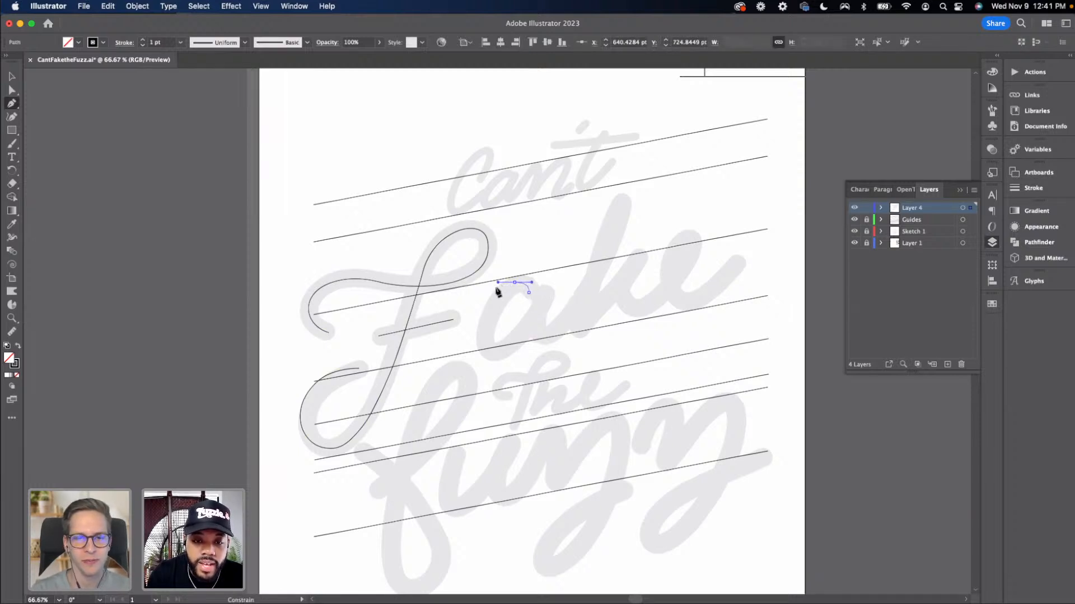
{"action": "left_click_drag", "start_coordinate": [496, 290], "coordinate": [496, 291]}
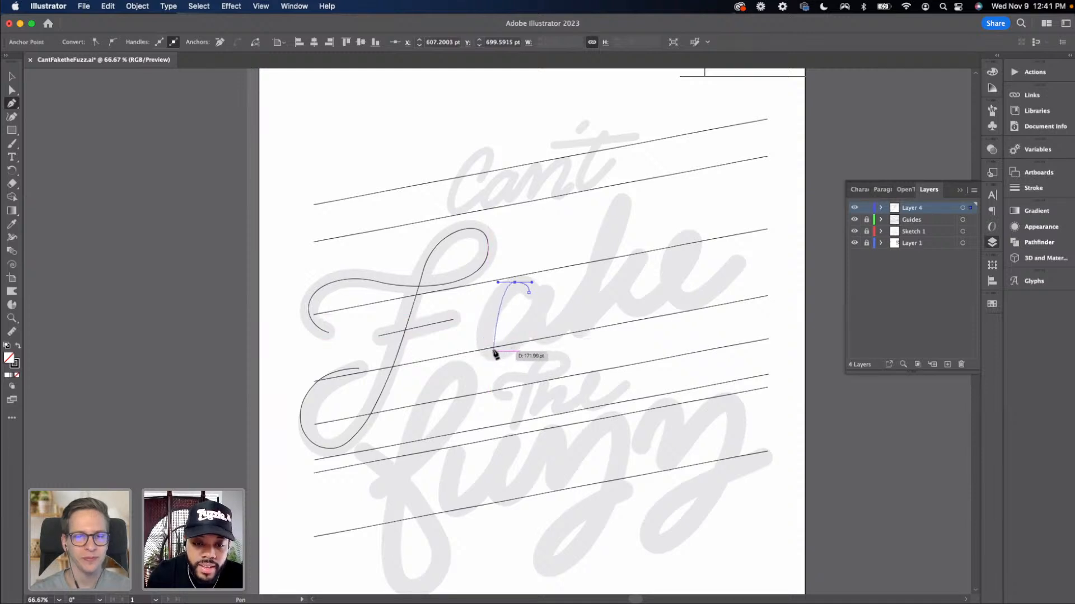
{"action": "left_click_drag", "start_coordinate": [492, 353], "coordinate": [517, 353]}
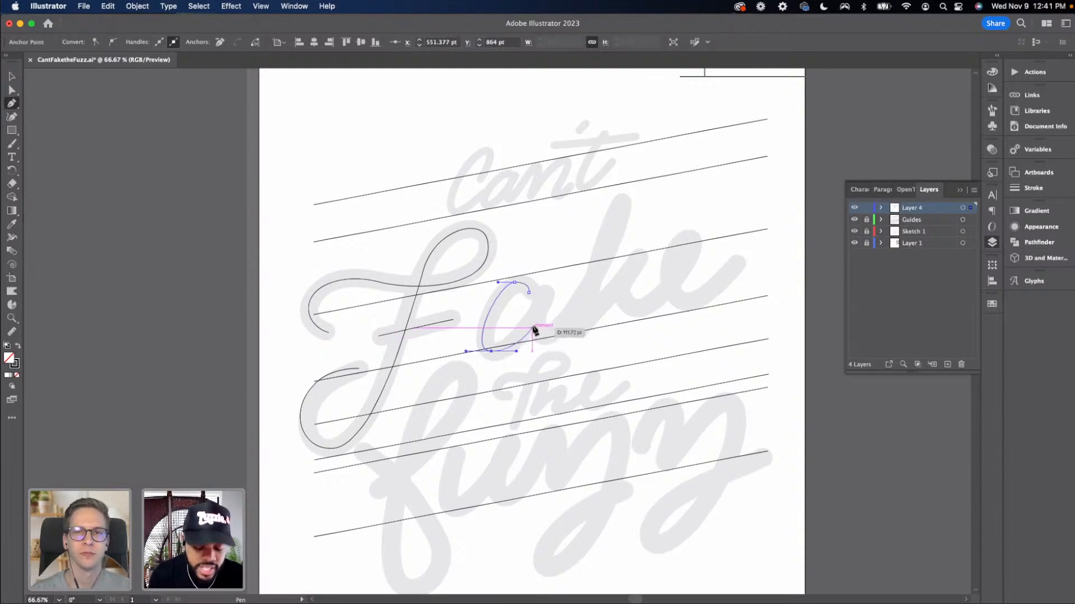
{"action": "key", "text": "a"}
{"action": "left_click", "coordinate": [354, 325]}
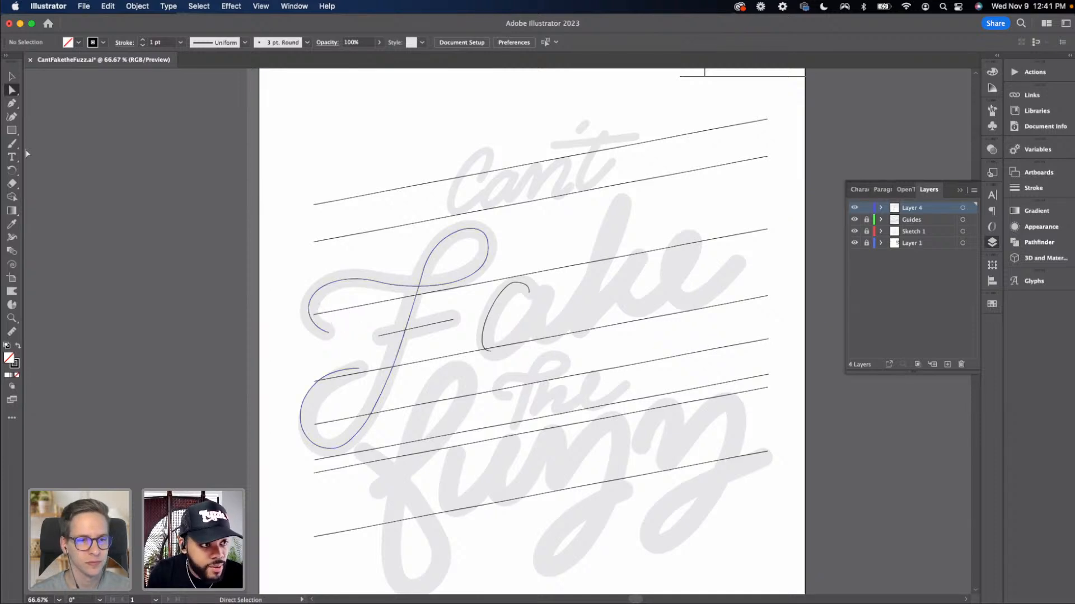
Fine-tune the position of the F's leftmost curl anchor with small nudges
{"action": "left_click", "coordinate": [315, 308]}
{"action": "key", "text": "super+equal"}
{"action": "key", "text": "super+equal"}
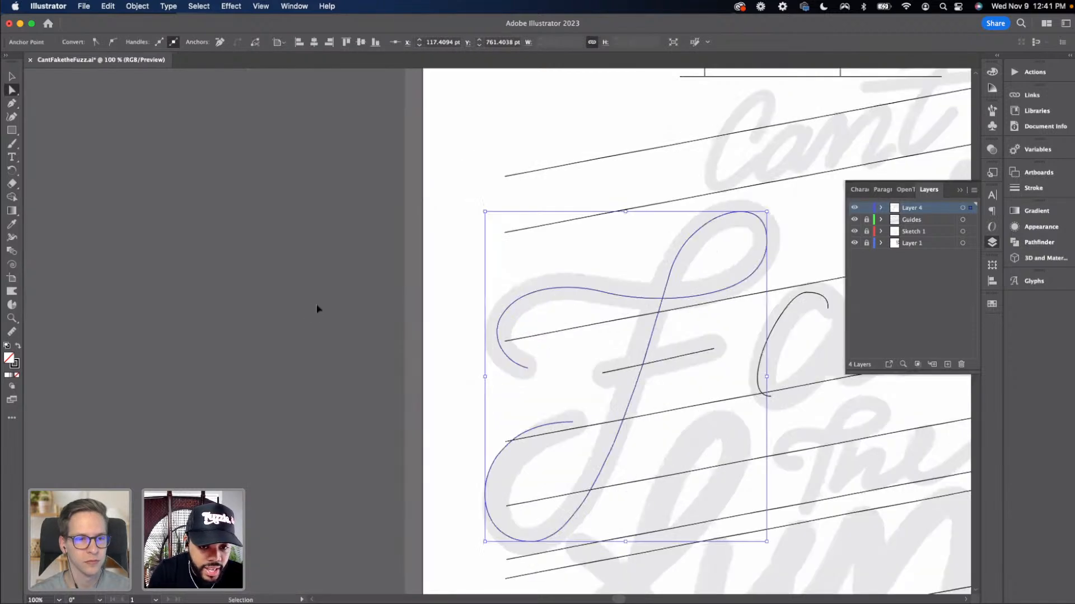
{"action": "key", "text": "Right"}
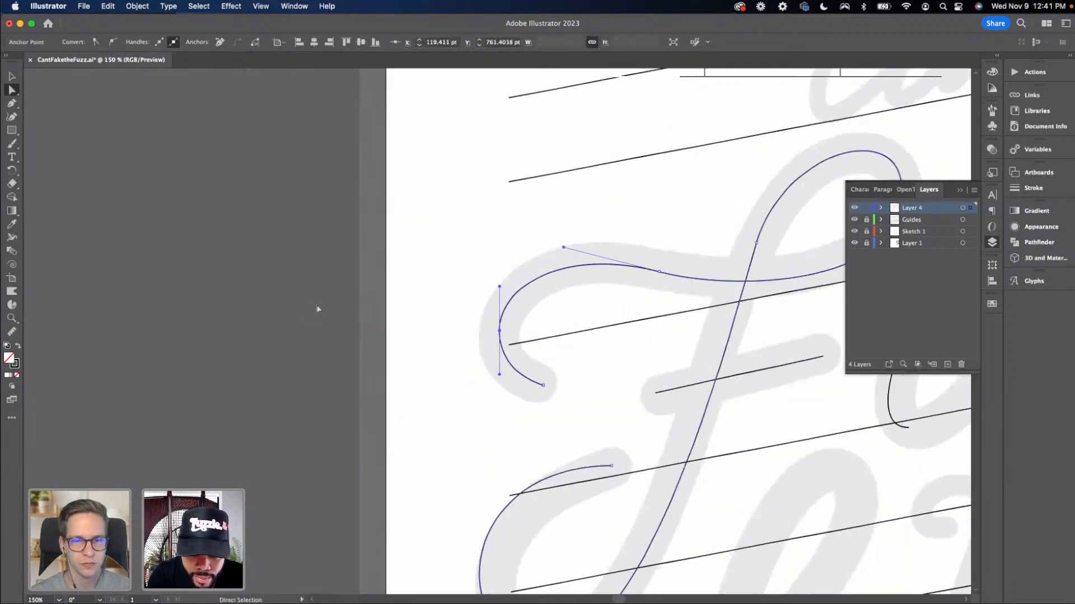
{"action": "key", "text": "Left"}
{"action": "key", "text": "Left"}
{"action": "key", "text": "Down"}
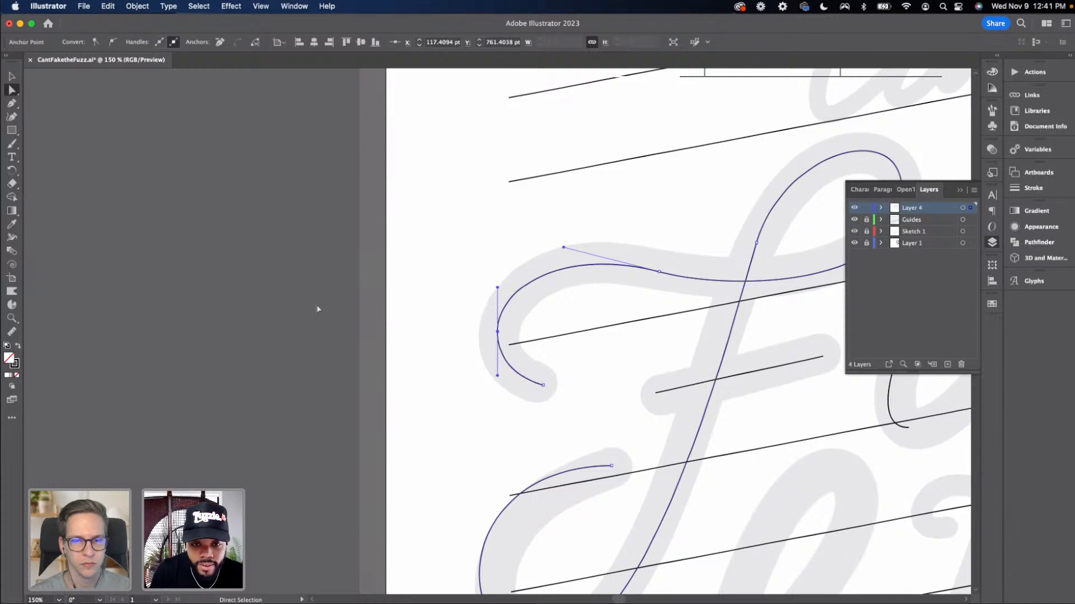
{"action": "key", "text": "Down"}
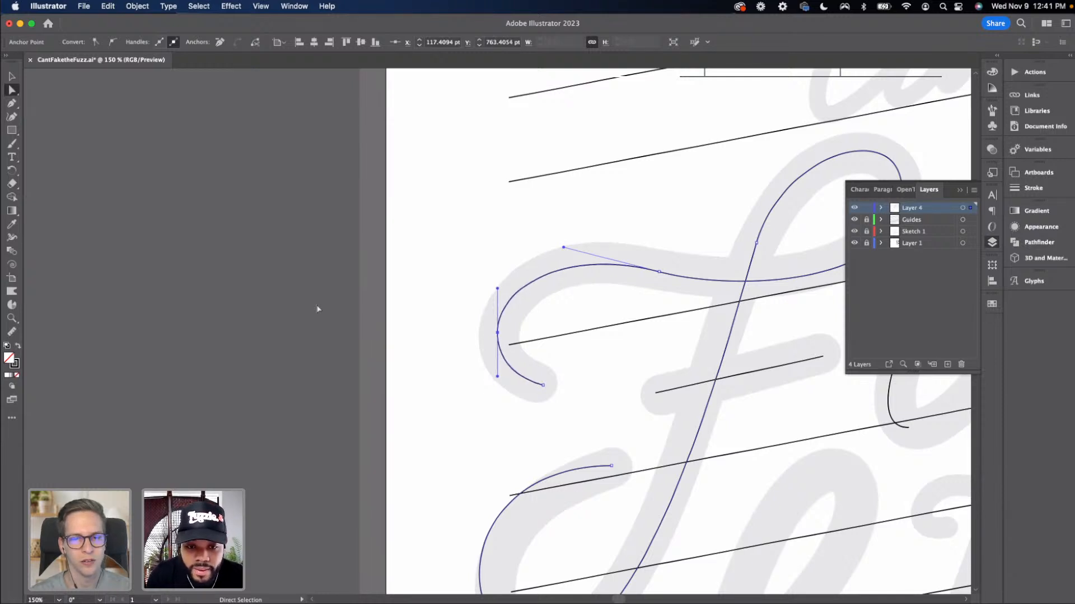
{"action": "key", "text": "Left"}
{"action": "key", "text": "Down"}
{"action": "key", "text": "Right"}
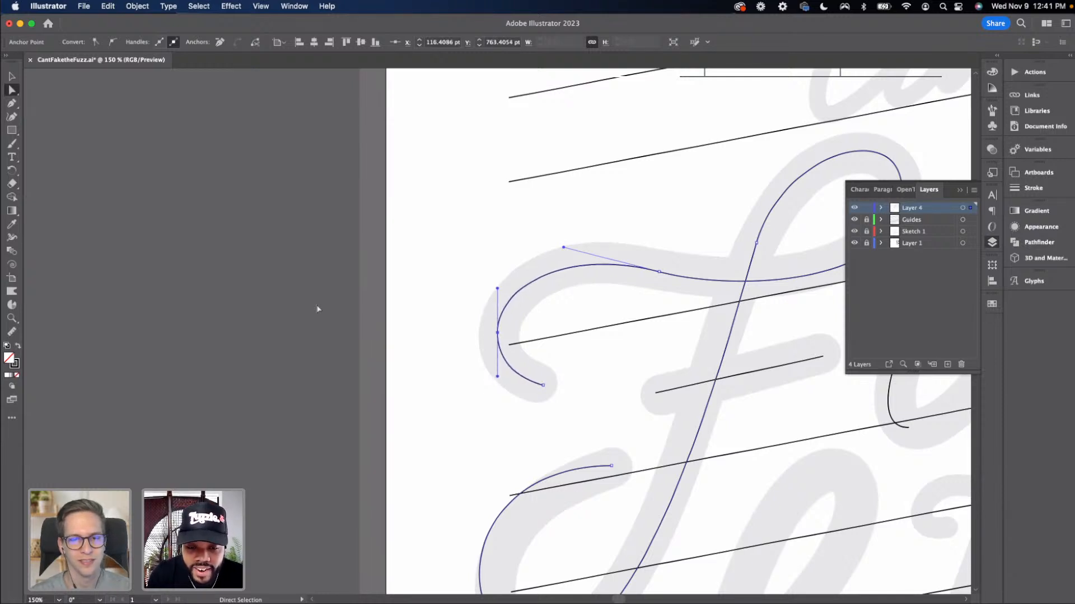
{"action": "key", "text": "Left"}
{"action": "key", "text": "Down"}
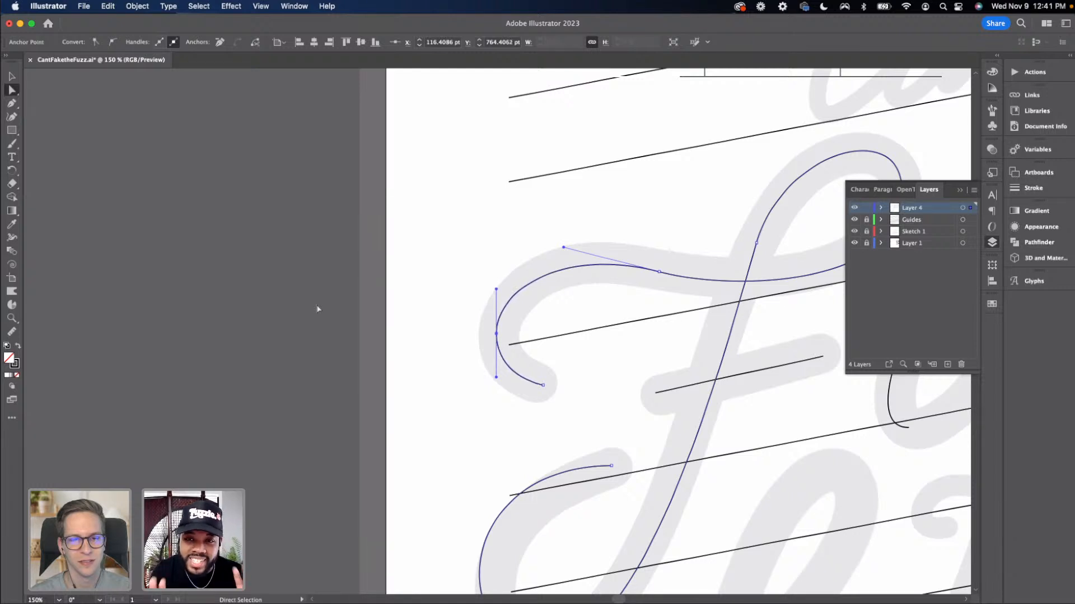
{"action": "left_click", "coordinate": [360, 310]}
Adjust the handle of the a's top anchor to reshape the bowl's upper curve
{"action": "scroll", "coordinate": [369, 308], "scroll_direction": "right", "scroll_amount": 5}
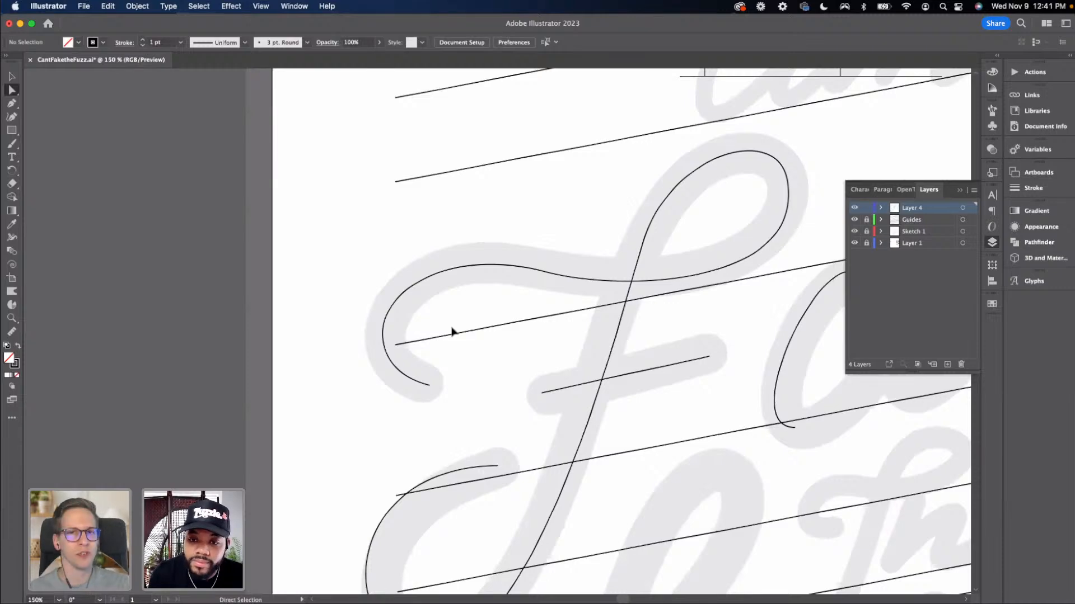
{"action": "scroll", "coordinate": [403, 329], "scroll_direction": "right", "scroll_amount": 3}
{"action": "key", "text": "super+minus"}
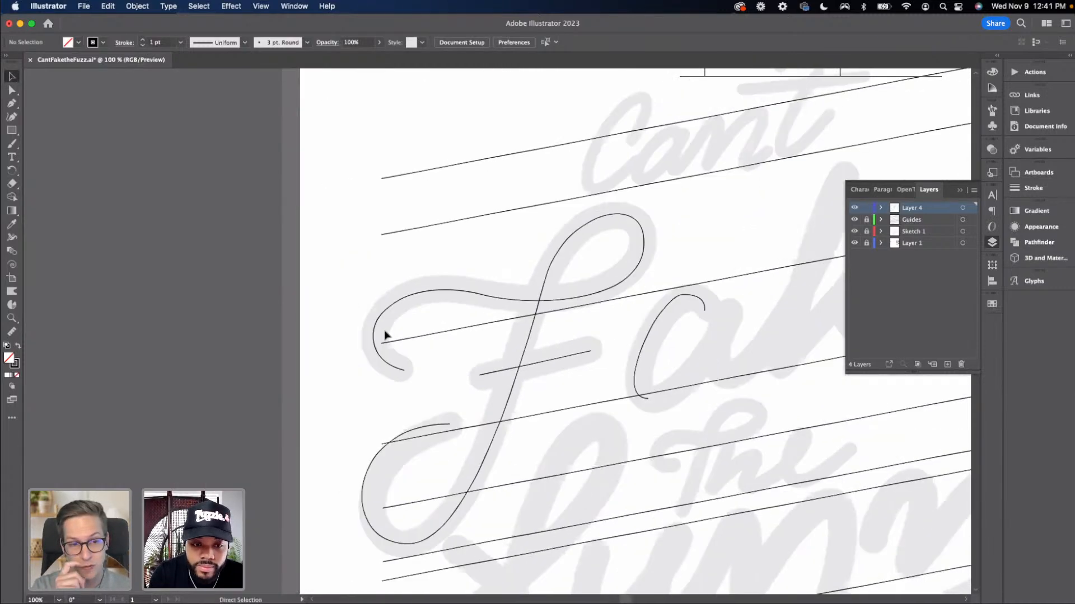
{"action": "scroll", "coordinate": [397, 335], "scroll_direction": "right", "scroll_amount": 2}
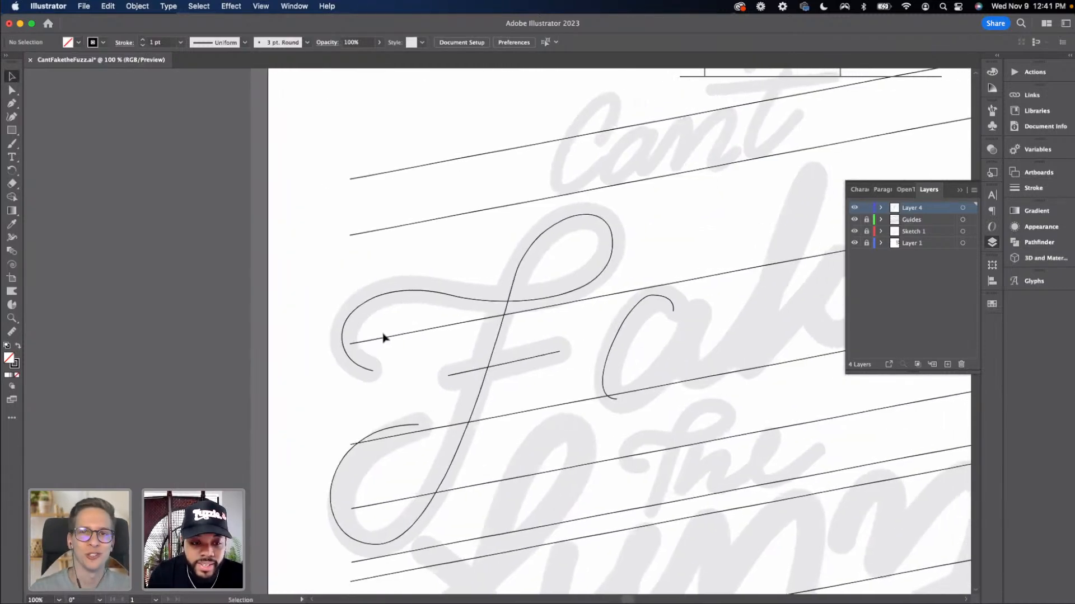
{"action": "scroll", "coordinate": [369, 337], "scroll_direction": "right", "scroll_amount": 1}
{"action": "scroll", "coordinate": [364, 339], "scroll_direction": "right", "scroll_amount": 4}
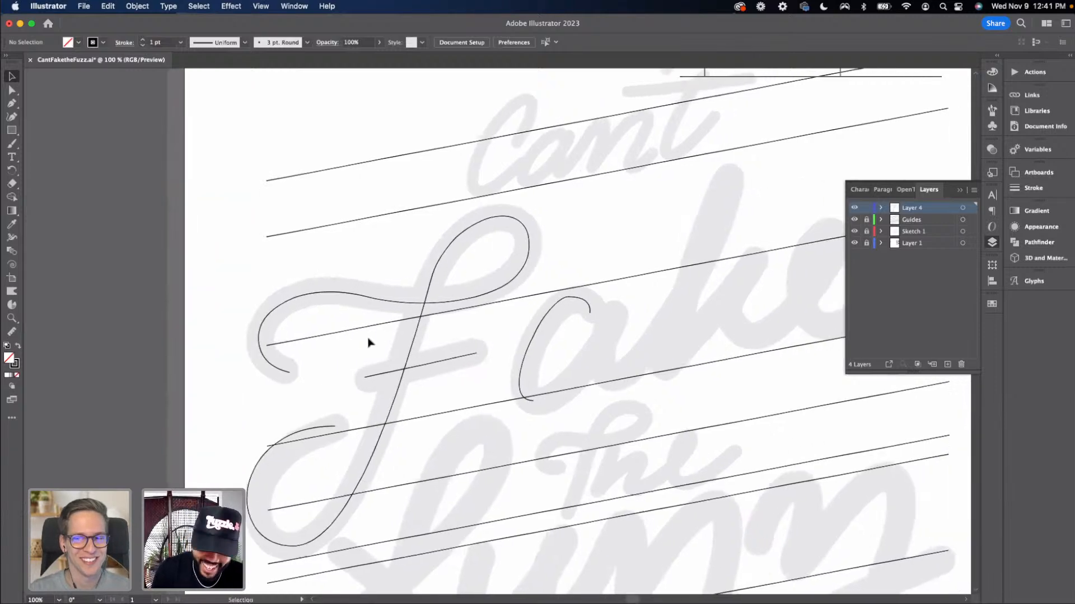
{"action": "key", "text": "super+equal"}
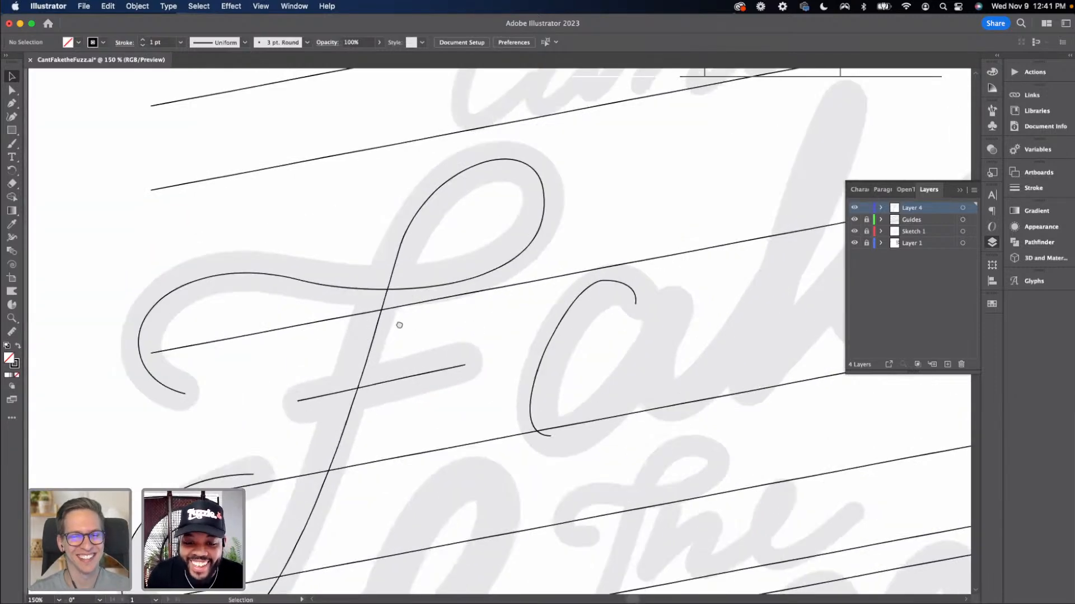
{"action": "scroll", "coordinate": [399, 325], "scroll_direction": "right", "scroll_amount": 5}
{"action": "key", "text": "a"}
{"action": "left_click", "coordinate": [499, 276]}
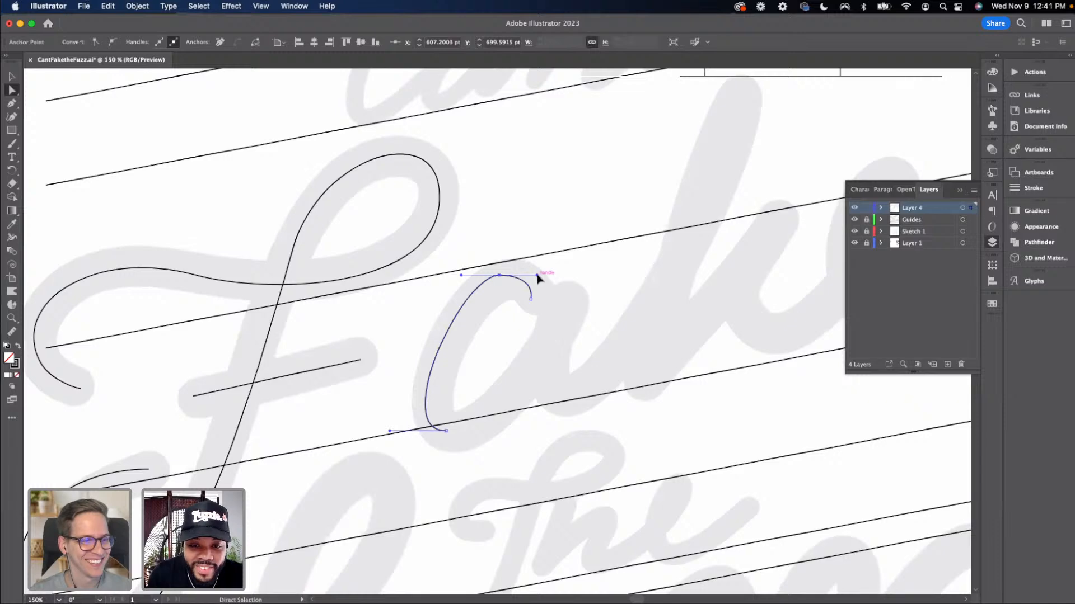
{"action": "left_click_drag", "start_coordinate": [537, 275], "coordinate": [536, 268]}
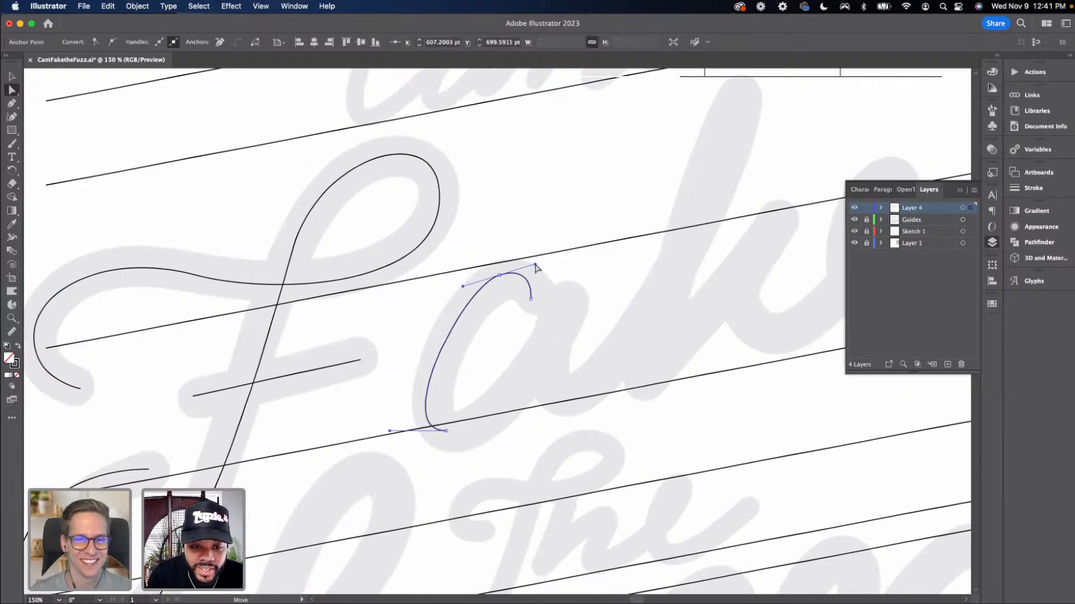
{"action": "left_click", "coordinate": [501, 345]}
Continue the a's path from its bottom anchor up the right side of the bowl, retracting the last handle
{"action": "key", "text": "p"}
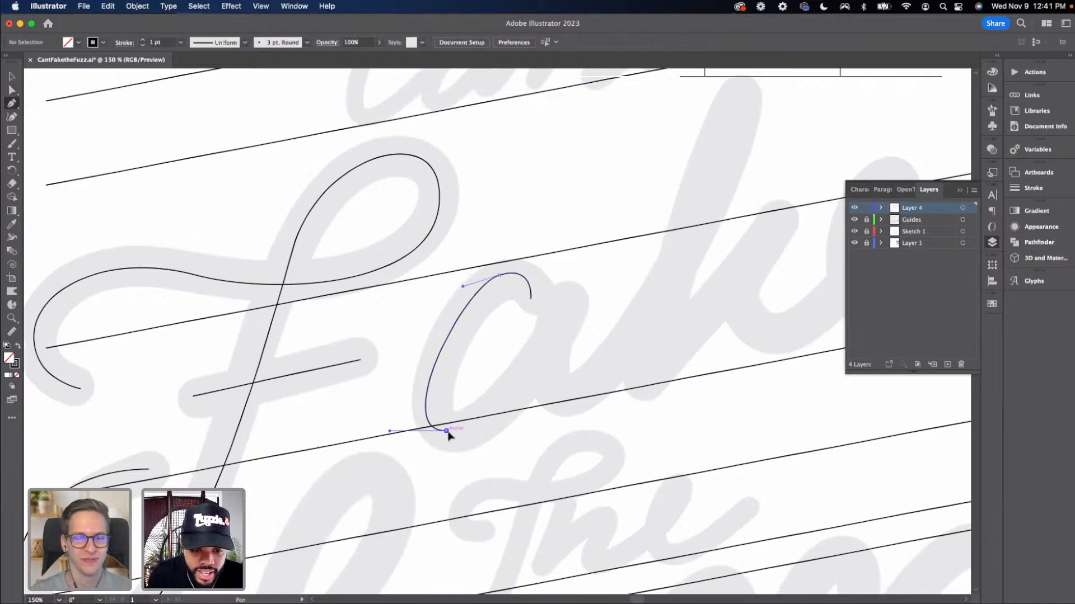
{"action": "left_click_drag", "start_coordinate": [447, 432], "coordinate": [480, 431]}
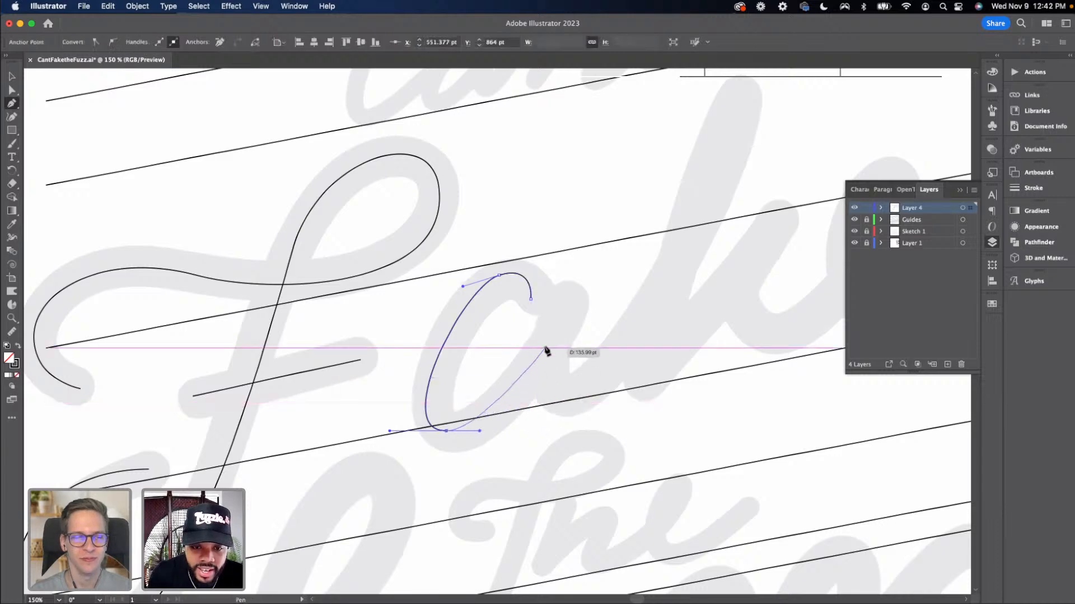
{"action": "left_click_drag", "start_coordinate": [563, 309], "coordinate": [580, 240]}
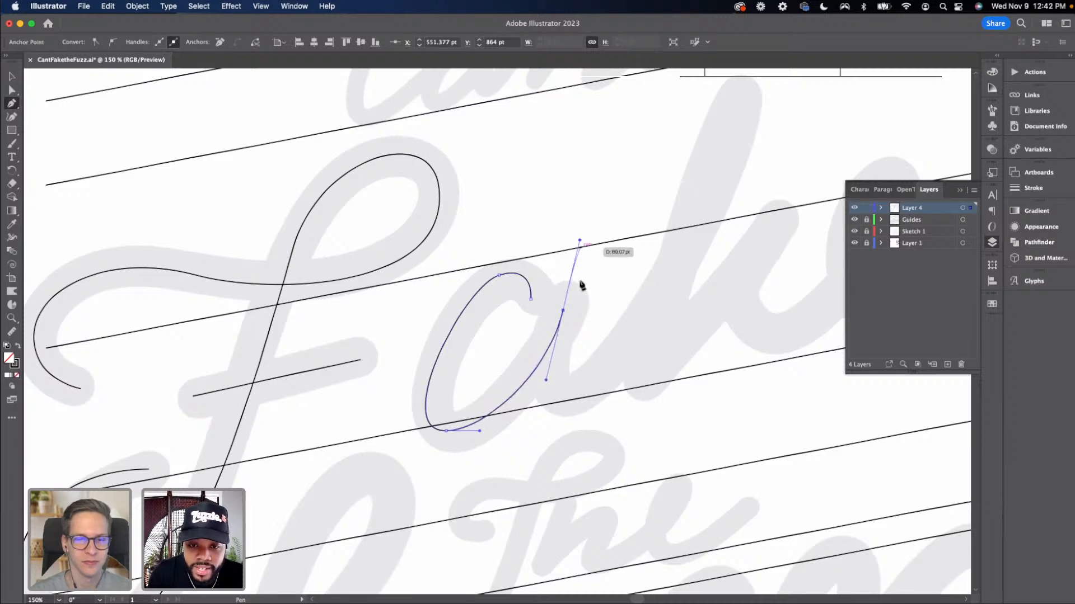
{"action": "left_click", "coordinate": [563, 310]}
{"action": "left_click_drag", "start_coordinate": [517, 306], "coordinate": [451, 307]}
{"action": "key", "text": "v"}
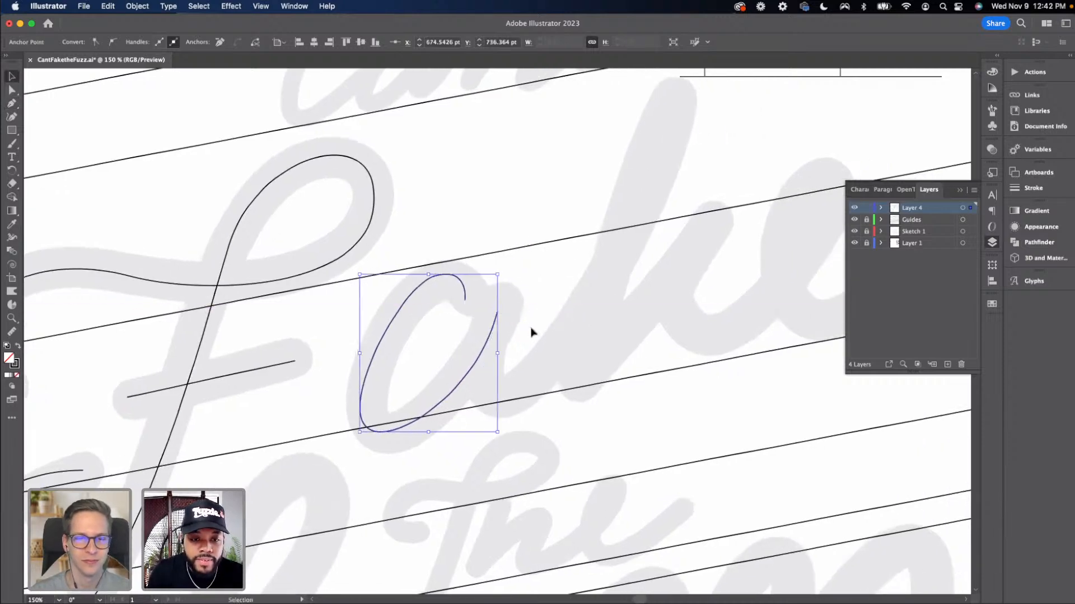
{"action": "left_click", "coordinate": [529, 329]}
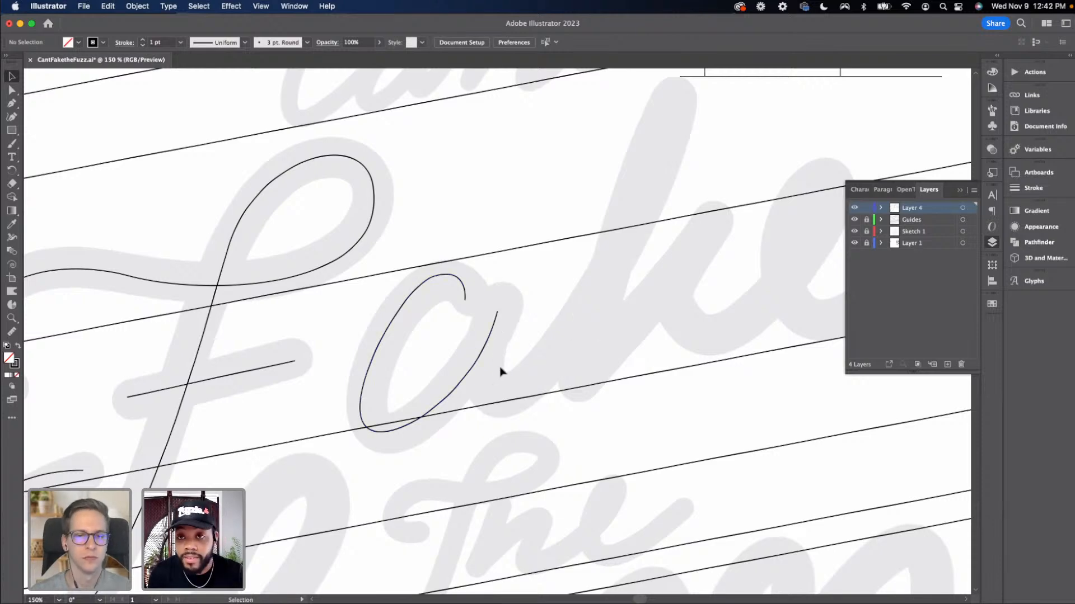
Continue the a's path with the Pen tool down its right stem to a bottom anchor with horizontal handles
{"action": "key", "text": "p"}
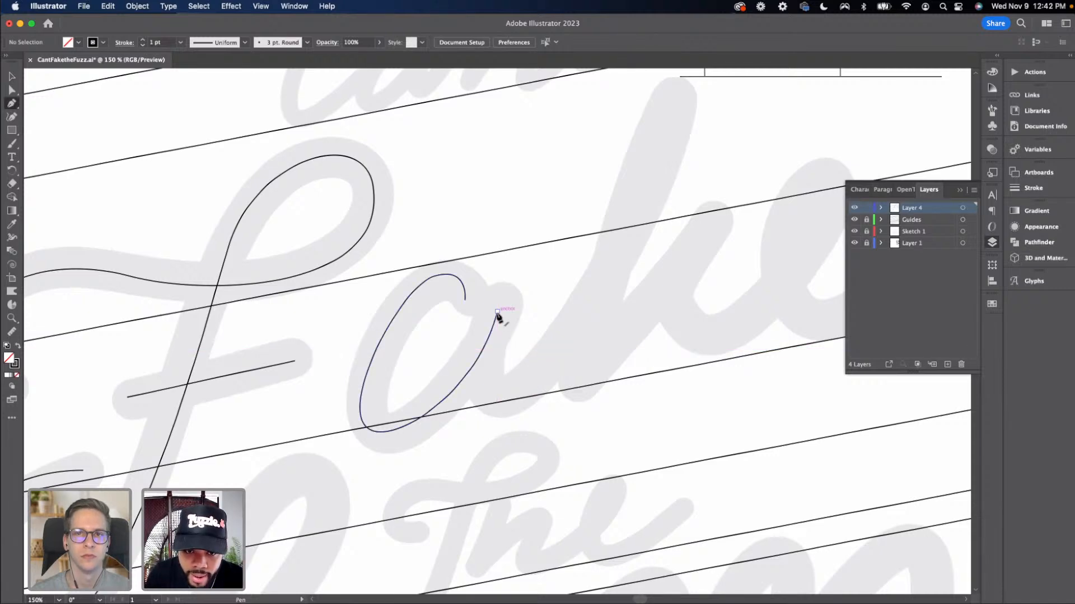
{"action": "left_click_drag", "start_coordinate": [497, 311], "coordinate": [546, 396]}
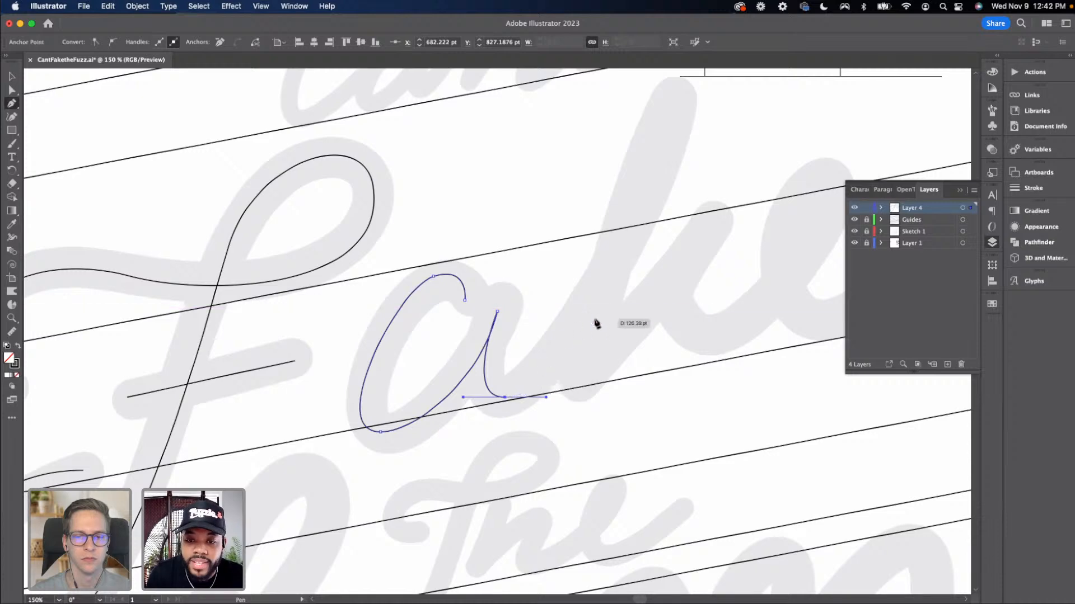
Draw the k's tall ascender loop down to the stem's bottom and back up to the arm's corner point
{"action": "scroll", "coordinate": [597, 323], "scroll_direction": "up", "scroll_amount": 3}
{"action": "scroll", "coordinate": [597, 323], "scroll_direction": "right", "scroll_amount": 3}
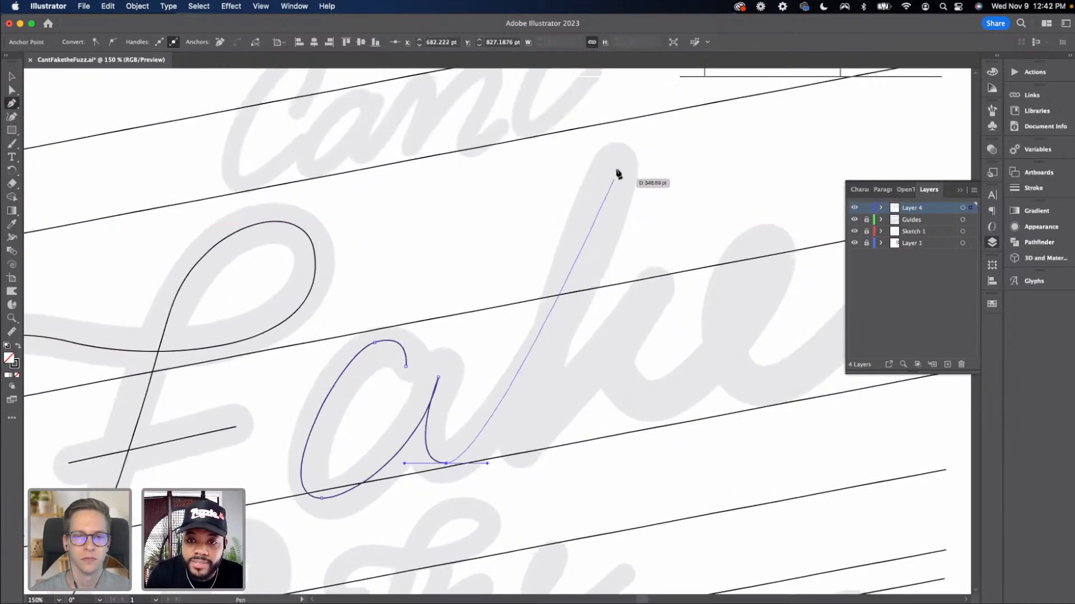
{"action": "left_click_drag", "start_coordinate": [616, 164], "coordinate": [589, 164]}
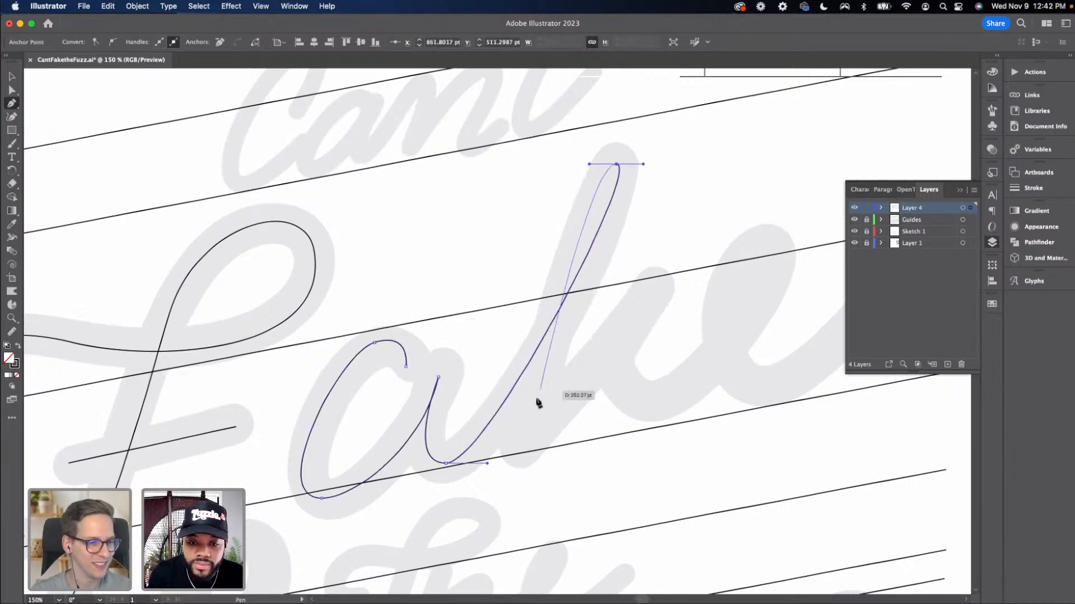
{"action": "left_click_drag", "start_coordinate": [523, 446], "coordinate": [533, 447]}
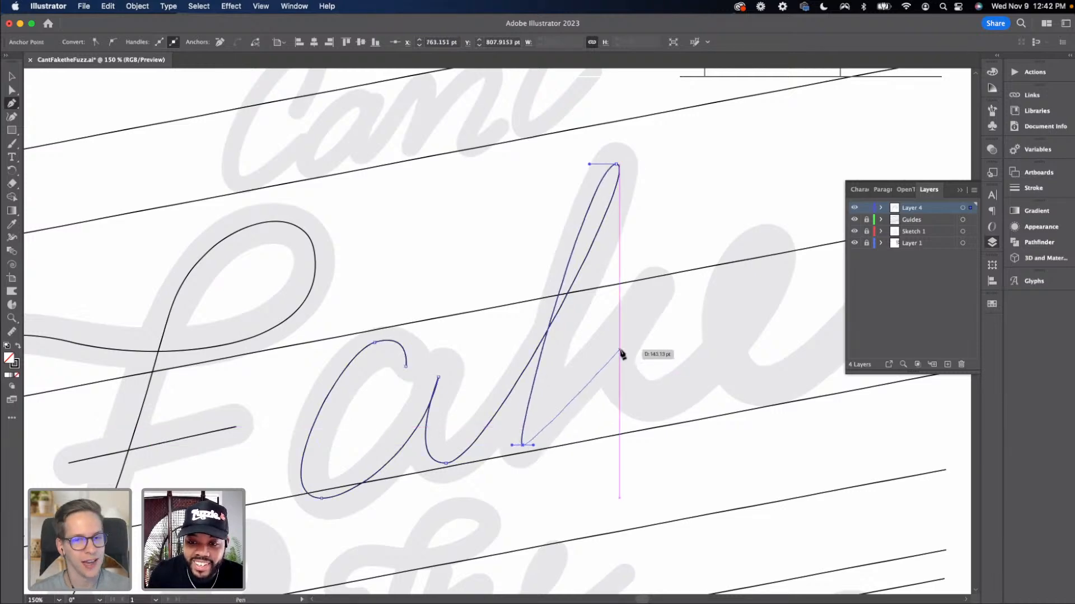
{"action": "left_click", "coordinate": [650, 293]}
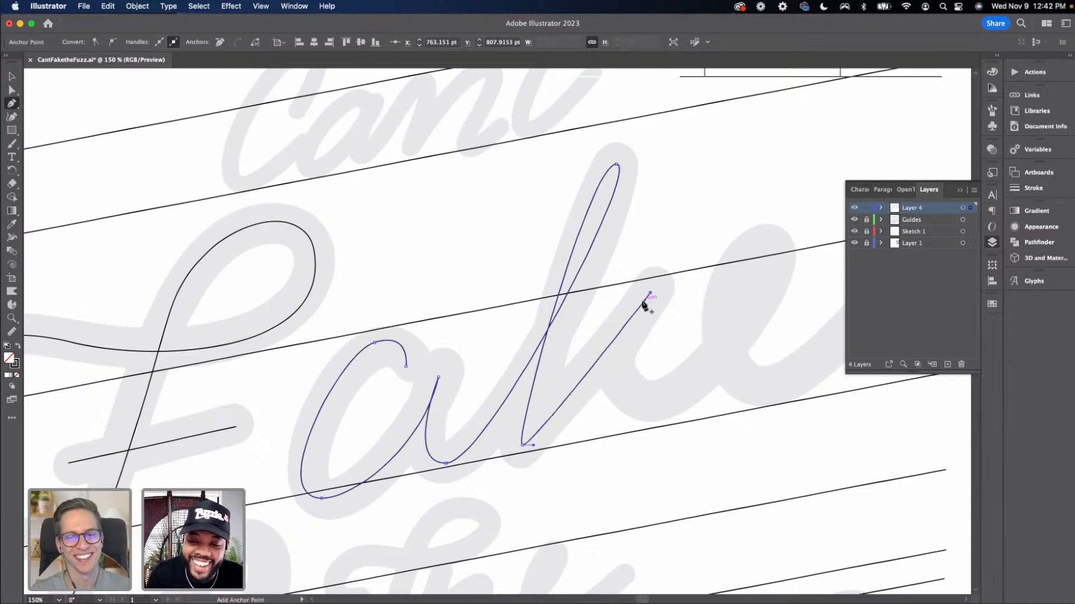
Draw the k's leg down to the baseline, ending in an anchor with a horizontal handle
{"action": "left_click_drag", "start_coordinate": [610, 330], "coordinate": [488, 273]}
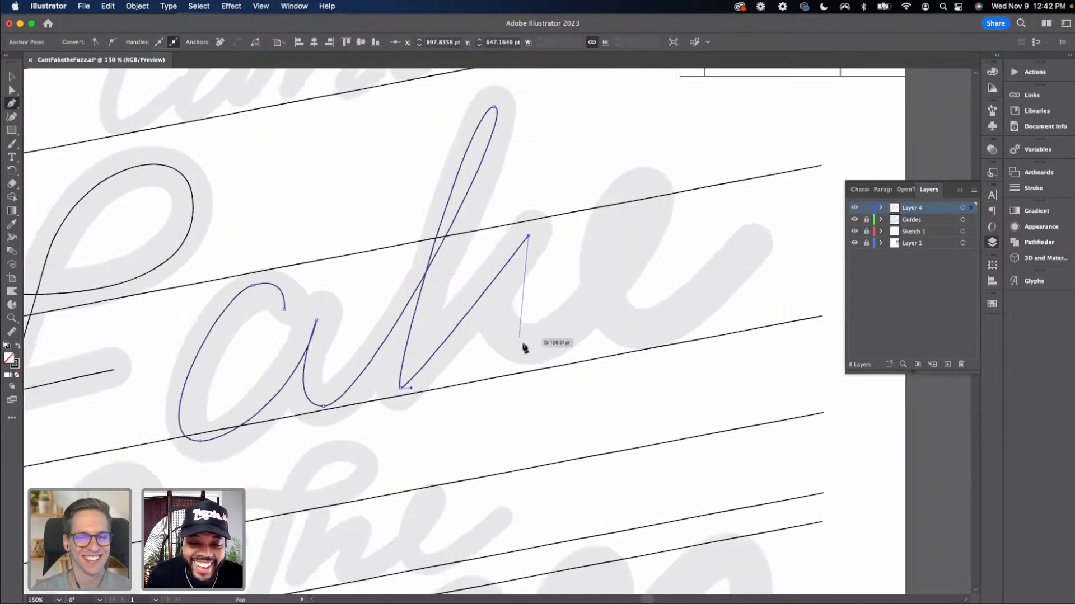
{"action": "mouse_move", "coordinate": [528, 349]}
{"action": "left_mouse_down"}
{"action": "mouse_move", "coordinate": [590, 351]}
{"action": "mouse_move", "coordinate": [614, 338]}
{"action": "mouse_move", "coordinate": [534, 349]}
{"action": "left_mouse_up"}
{"action": "key", "text": "a"}
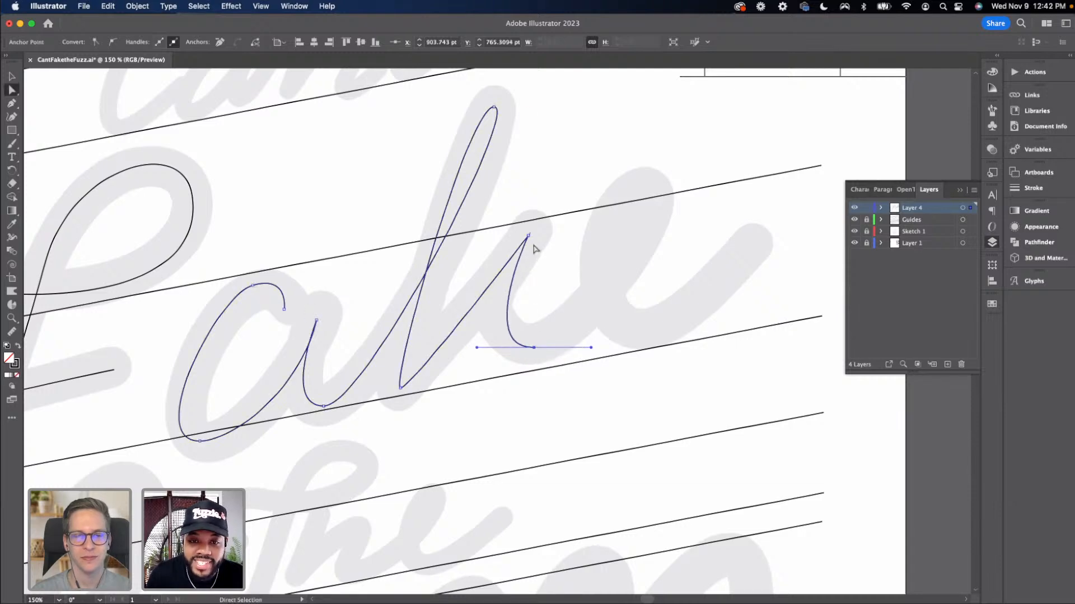
Raise the k's arm corner and stem bottom anchors slightly, and lengthen the leg's bottom handle
{"action": "left_click_drag", "start_coordinate": [527, 235], "coordinate": [528, 230]}
{"action": "left_click_drag", "start_coordinate": [400, 388], "coordinate": [404, 382]}
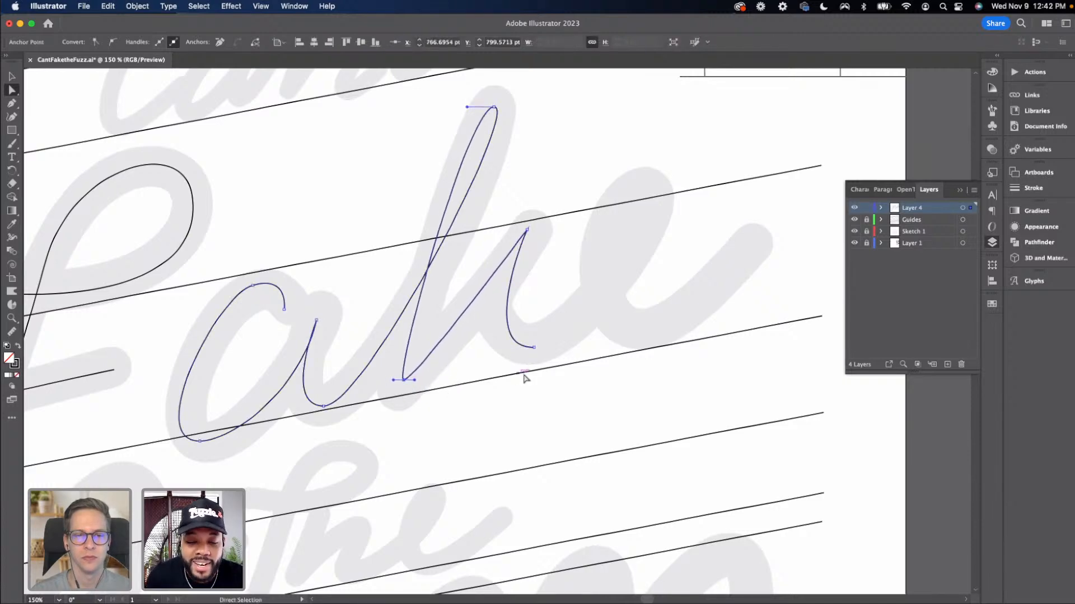
{"action": "left_click", "coordinate": [534, 348]}
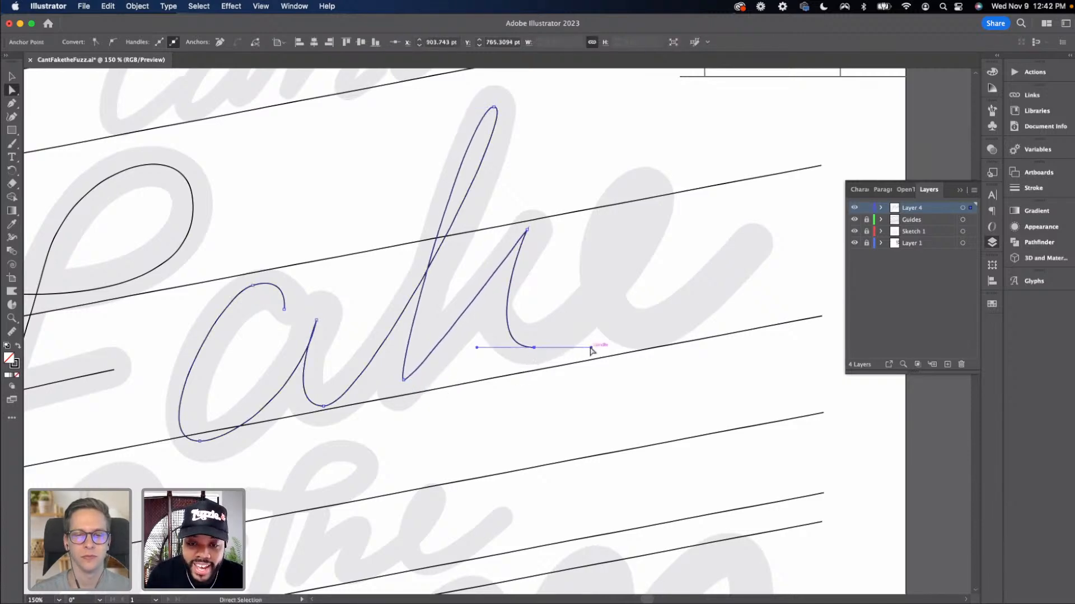
{"action": "left_click_drag", "start_coordinate": [591, 348], "coordinate": [597, 348]}
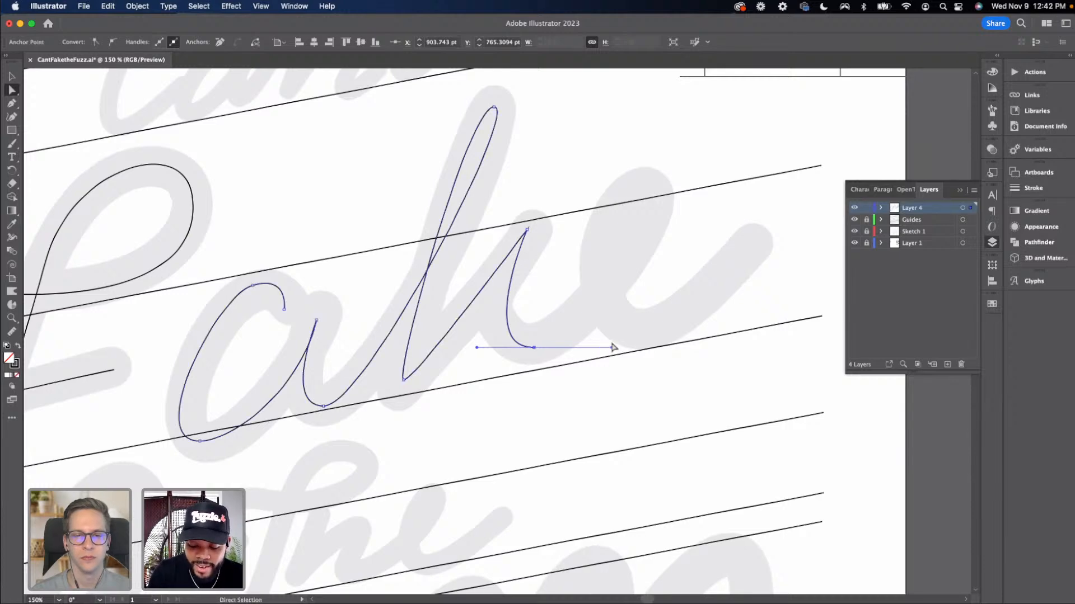
Continue the path with the Pen tool into the e, placing its loop top and bottom curve anchors
{"action": "key", "text": "p"}
{"action": "left_click_drag", "start_coordinate": [534, 348], "coordinate": [480, 390]}
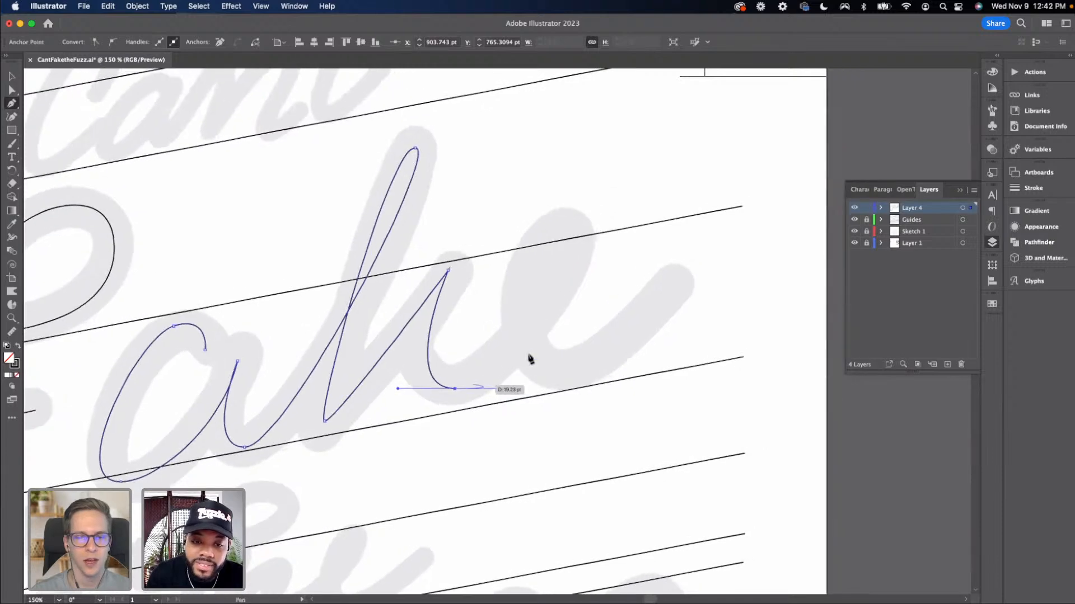
{"action": "left_click_drag", "start_coordinate": [563, 246], "coordinate": [526, 251]}
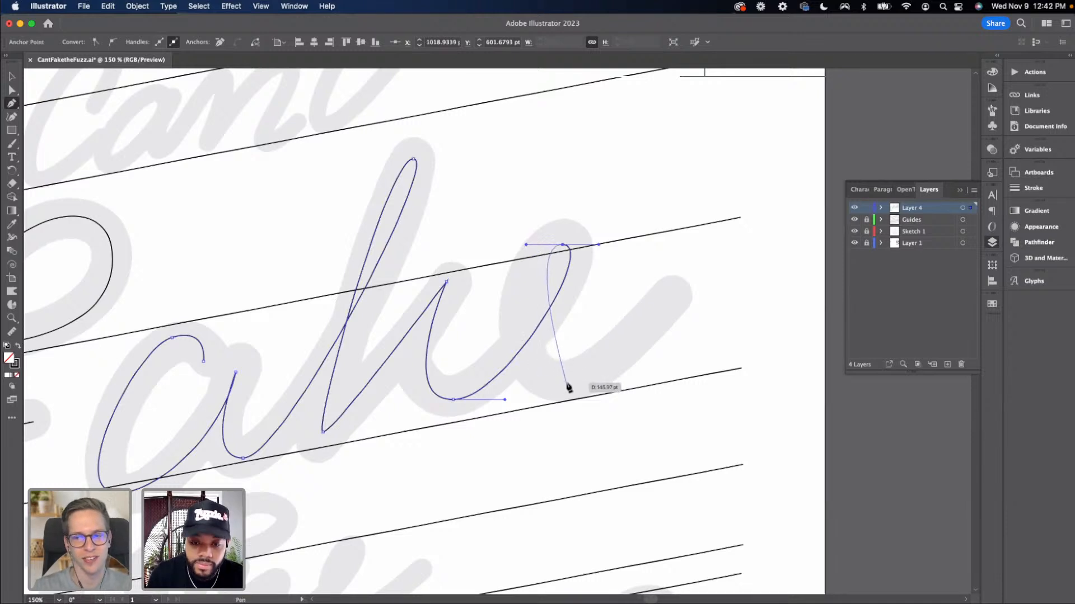
{"action": "left_click_drag", "start_coordinate": [569, 384], "coordinate": [656, 378]}
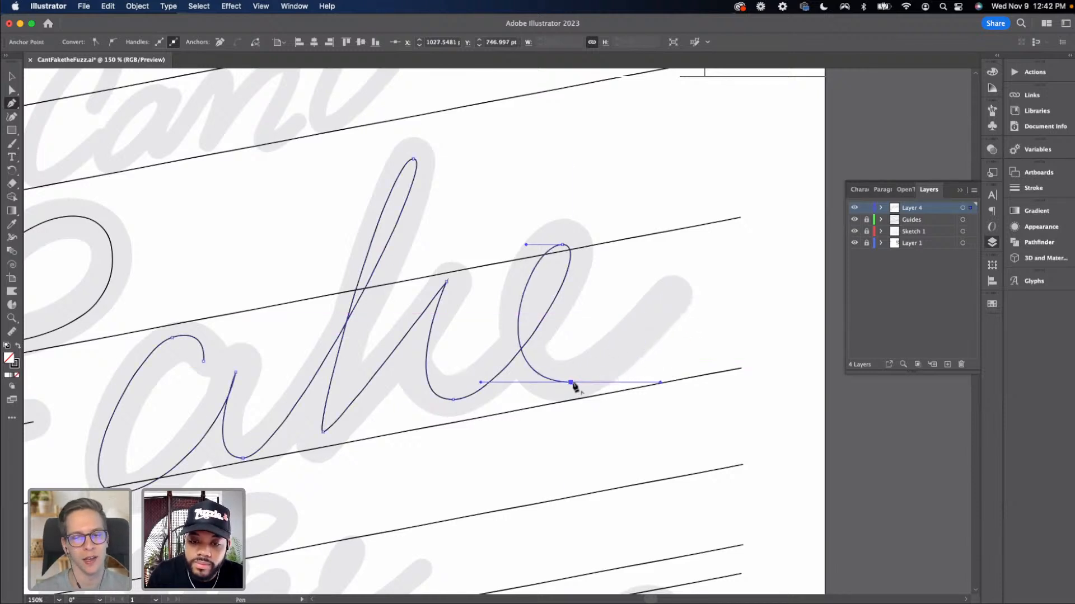
Shorten the e's bottom handle and finish the e with an exit stroke rising to the right
{"action": "key", "text": "a"}
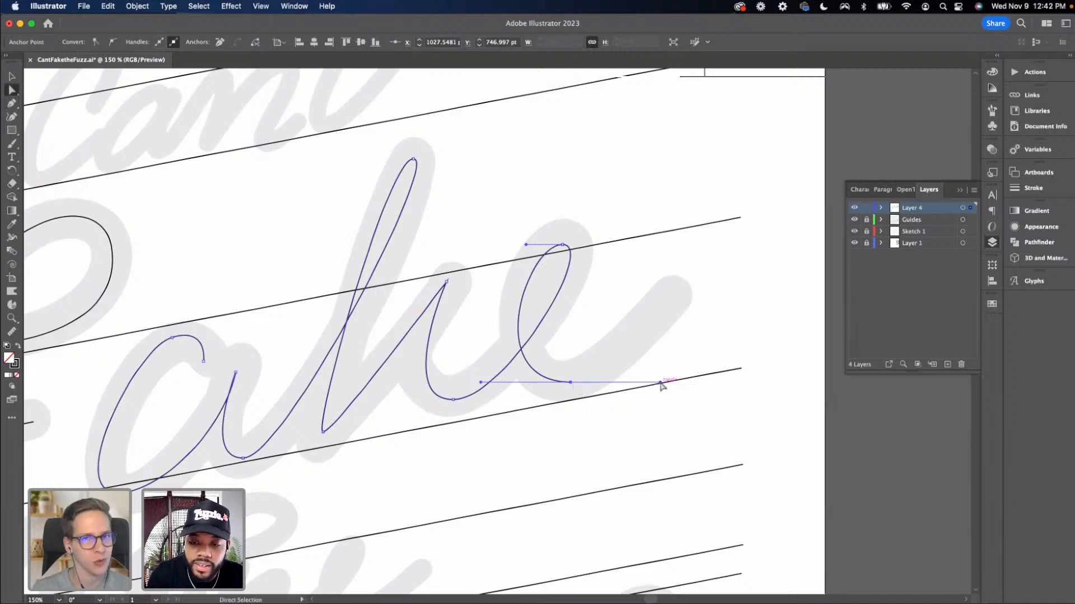
{"action": "left_click_drag", "start_coordinate": [660, 382], "coordinate": [621, 380]}
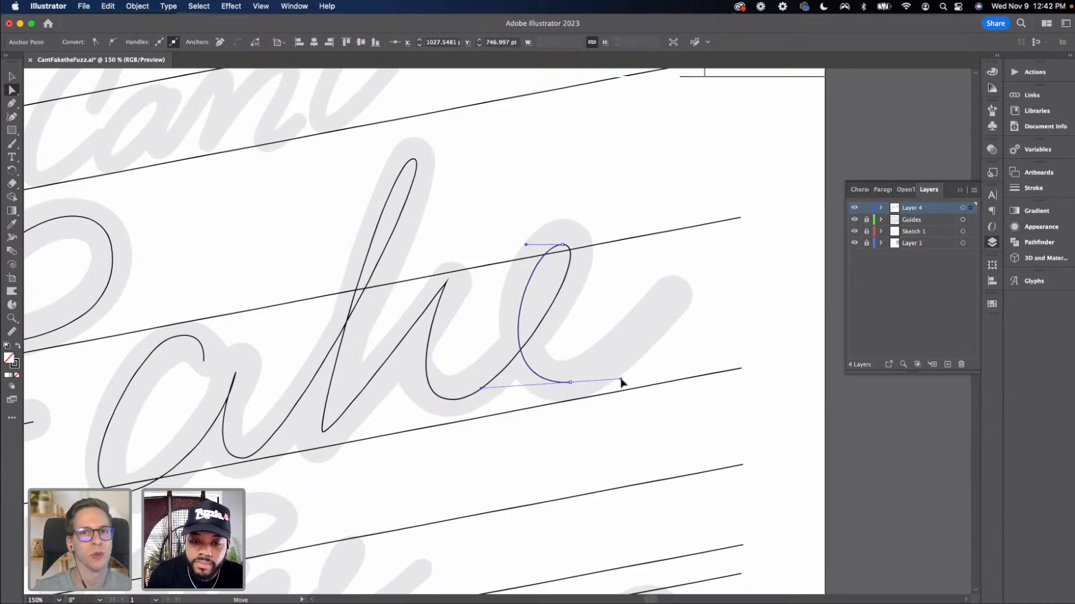
{"action": "key", "text": "p"}
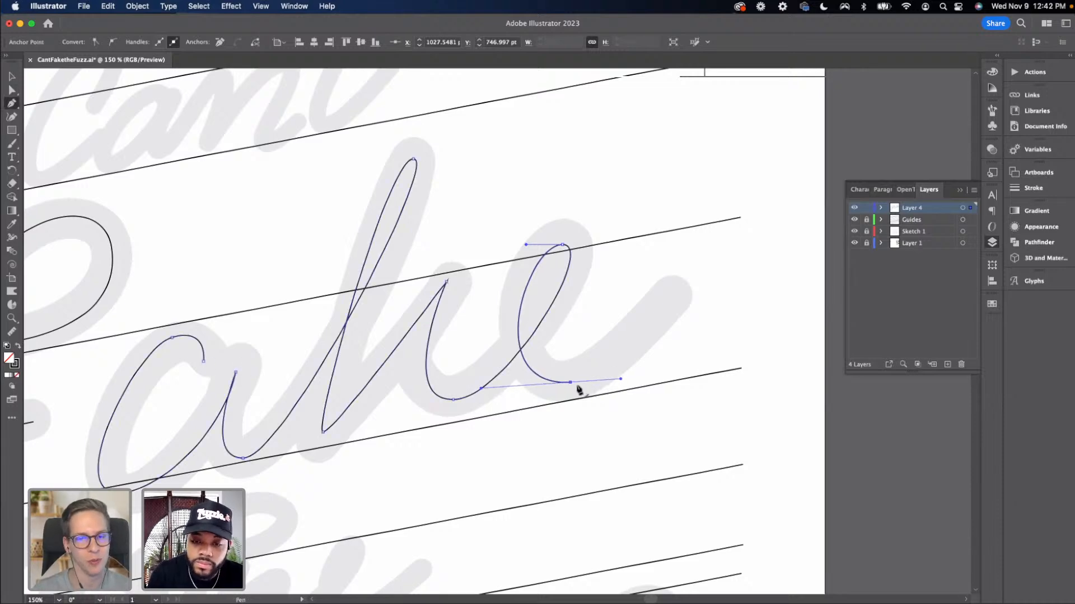
{"action": "left_click_drag", "start_coordinate": [571, 383], "coordinate": [609, 385]}
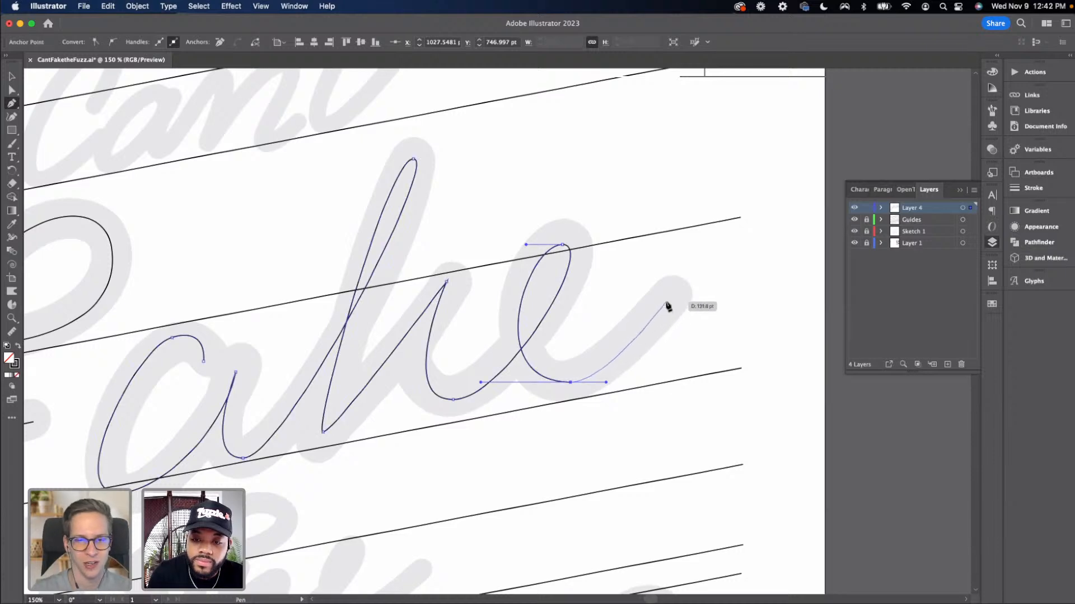
{"action": "left_click", "coordinate": [667, 303]}
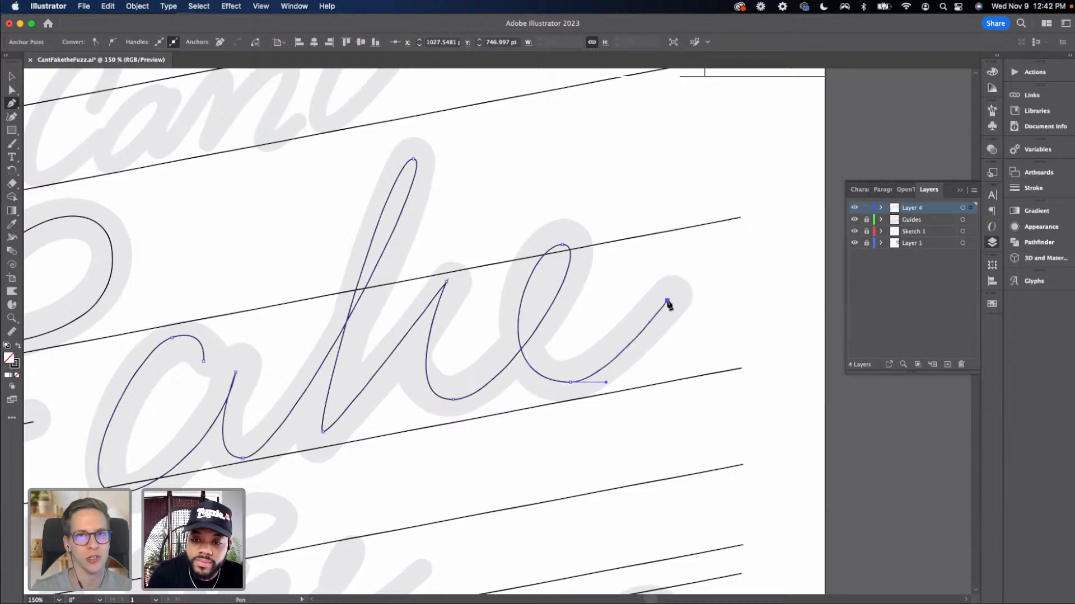
Lengthen the e's bottom handle slightly to smooth the exit stroke
{"action": "key", "text": "a"}
{"action": "left_click_drag", "start_coordinate": [607, 382], "coordinate": [616, 379]}
{"action": "left_click", "coordinate": [570, 383]}
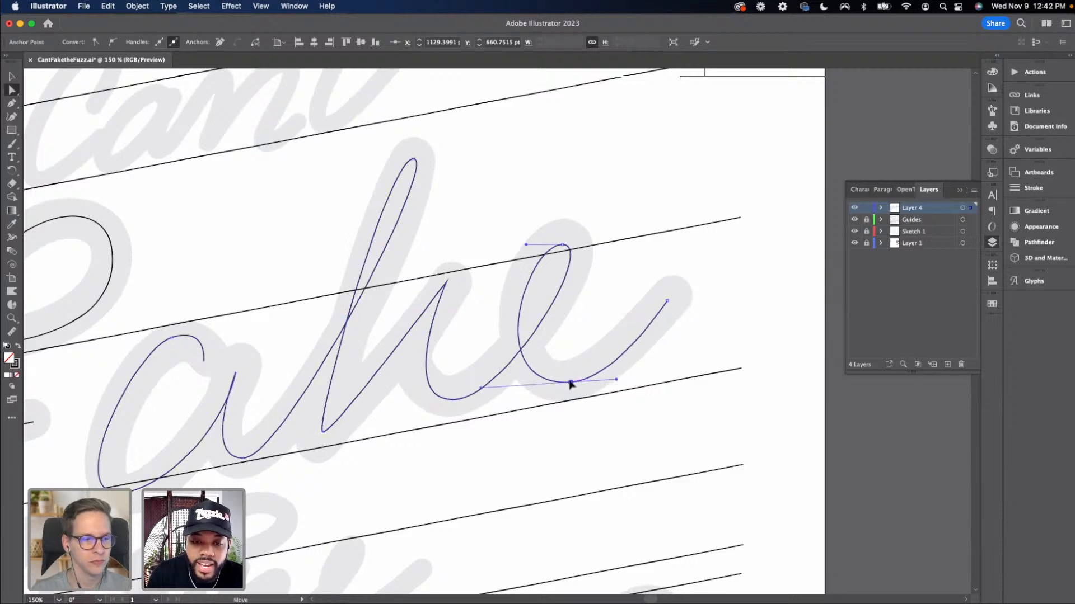
{"action": "left_click", "coordinate": [668, 302]}
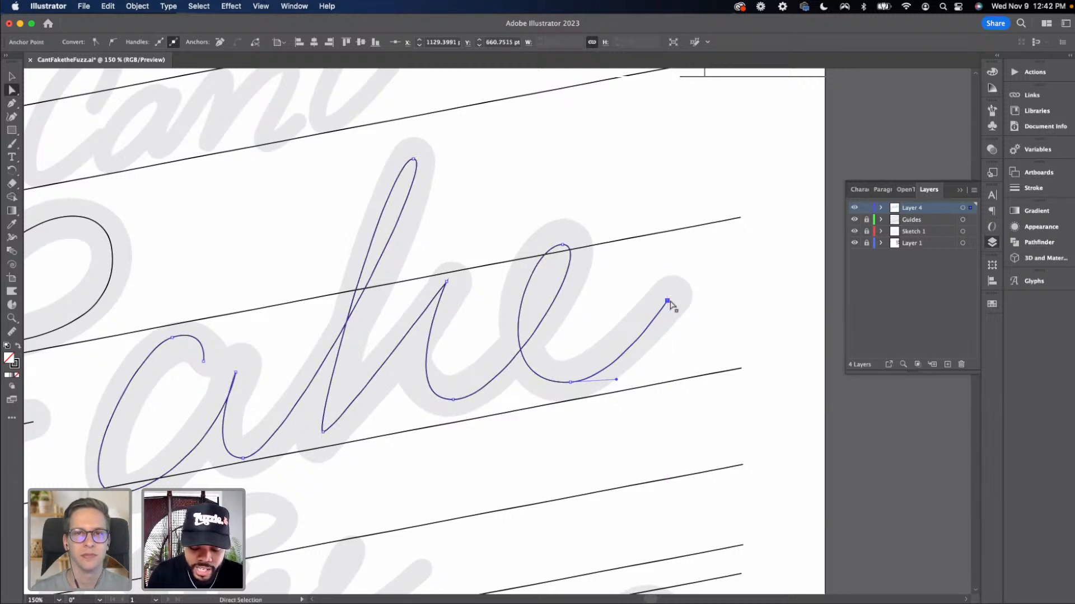
Inspect the traced 'Fake' paths and the F against the faded sketch across the word
{"action": "key", "text": "super+minus"}
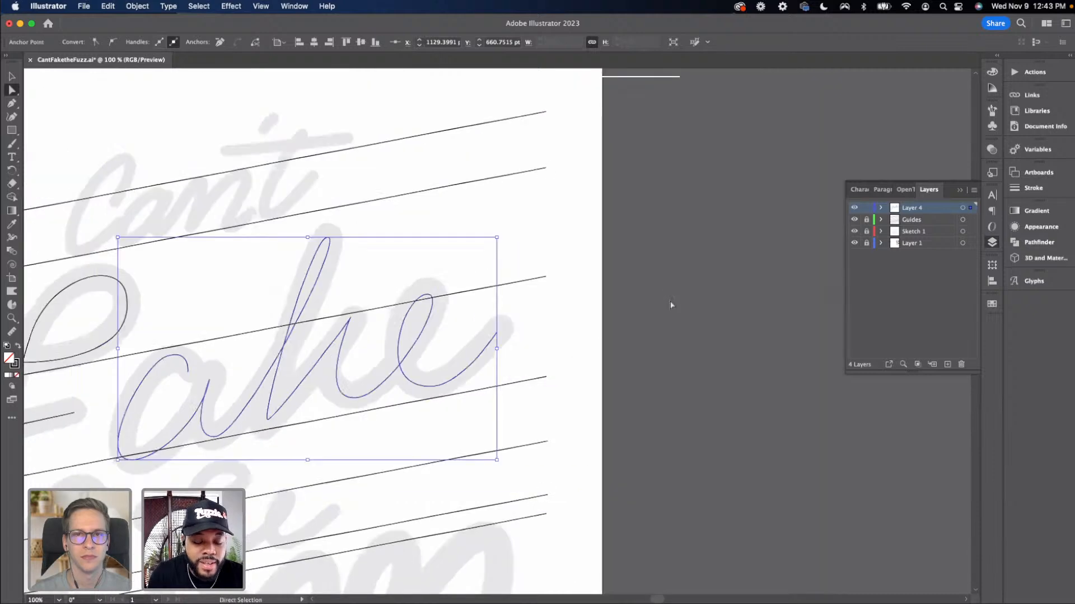
{"action": "left_click_drag", "start_coordinate": [533, 266], "coordinate": [566, 257]}
{"action": "key", "text": "v"}
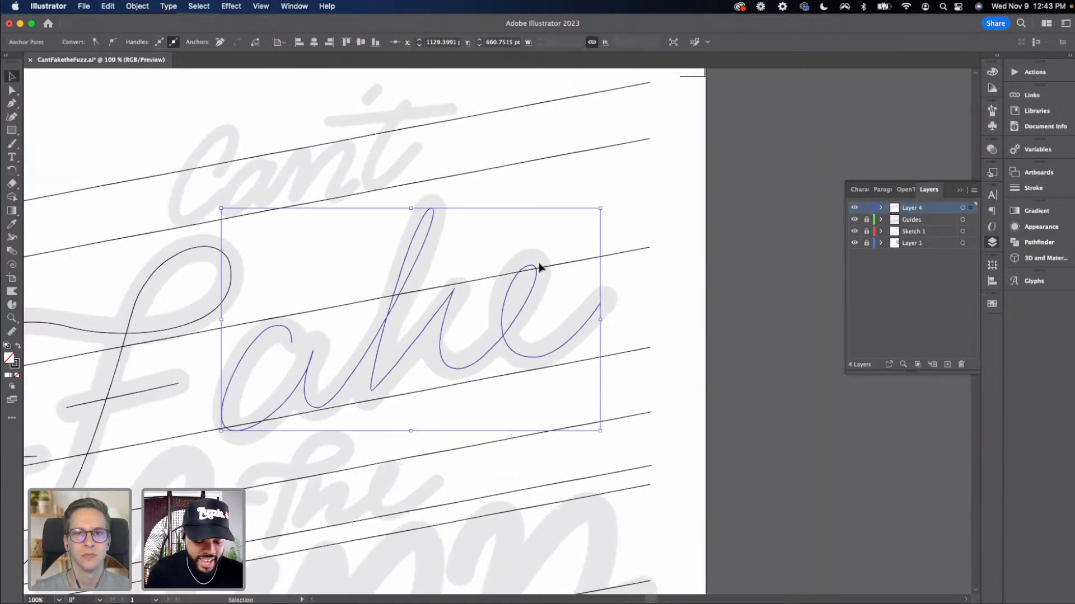
{"action": "scroll", "coordinate": [521, 275], "scroll_direction": "left", "scroll_amount": 3}
{"action": "scroll", "coordinate": [521, 274], "scroll_direction": "down", "scroll_amount": 1}
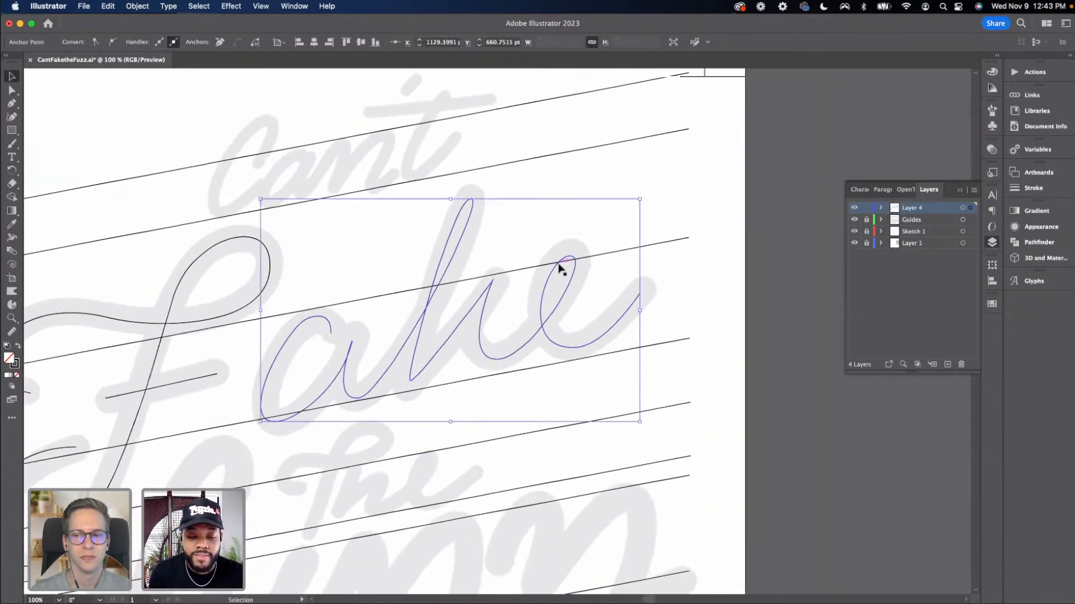
{"action": "scroll", "coordinate": [560, 271], "scroll_direction": "left", "scroll_amount": 4}
{"action": "scroll", "coordinate": [559, 271], "scroll_direction": "down", "scroll_amount": 1}
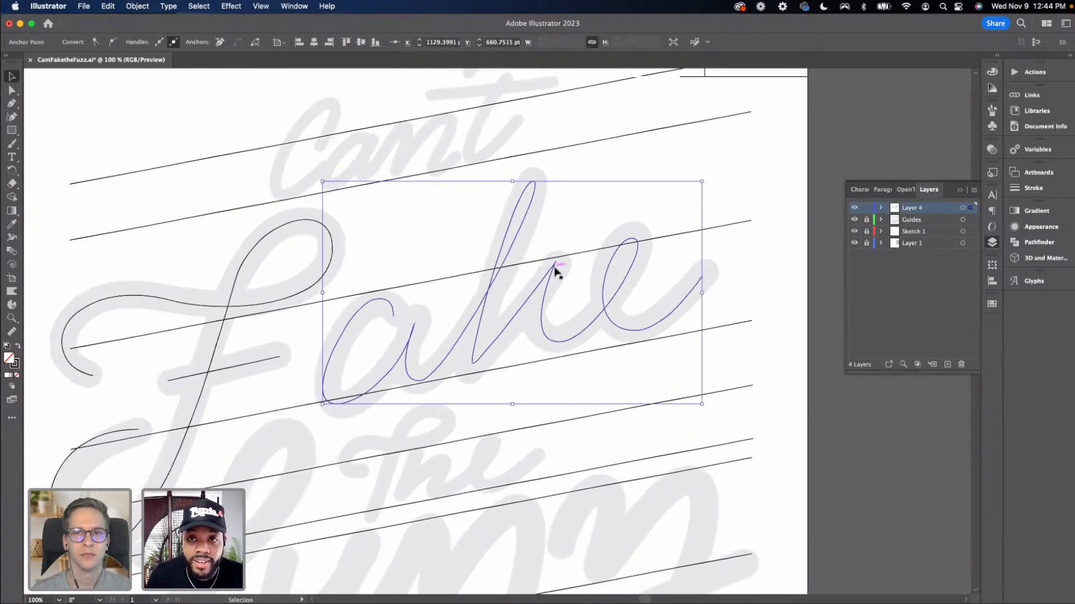
{"action": "scroll", "coordinate": [473, 273], "scroll_direction": "left", "scroll_amount": 3}
{"action": "scroll", "coordinate": [473, 273], "scroll_direction": "down", "scroll_amount": 1}
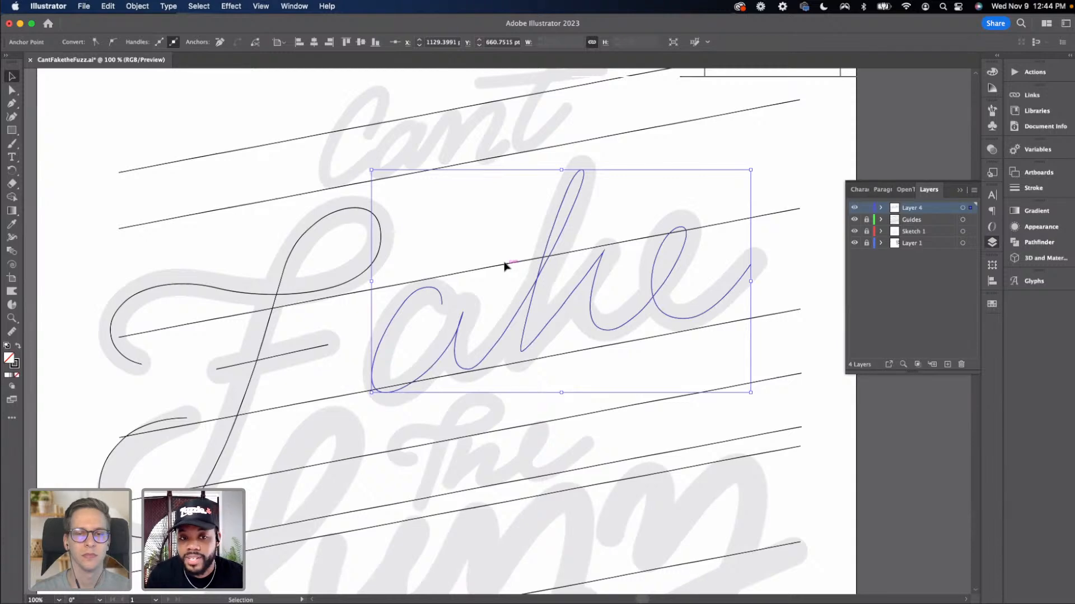
{"action": "key", "text": "a"}
{"action": "scroll", "coordinate": [503, 257], "scroll_direction": "left", "scroll_amount": 4}
{"action": "left_click", "coordinate": [456, 234]}
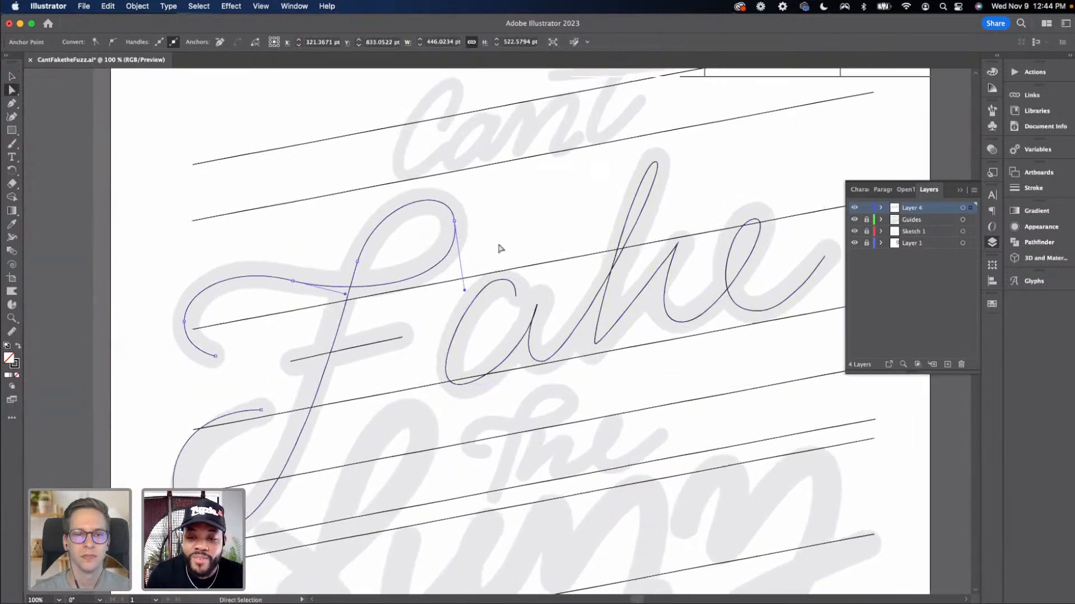
{"action": "scroll", "coordinate": [432, 237], "scroll_direction": "right", "scroll_amount": 4}
{"action": "key", "text": "v"}
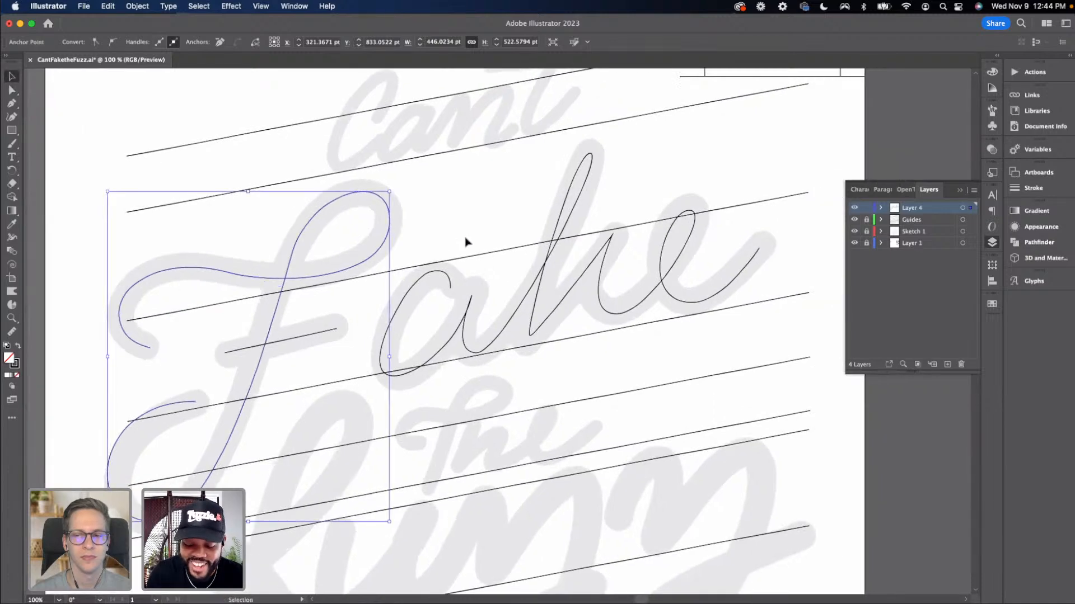
{"action": "key", "text": "super+equal"}
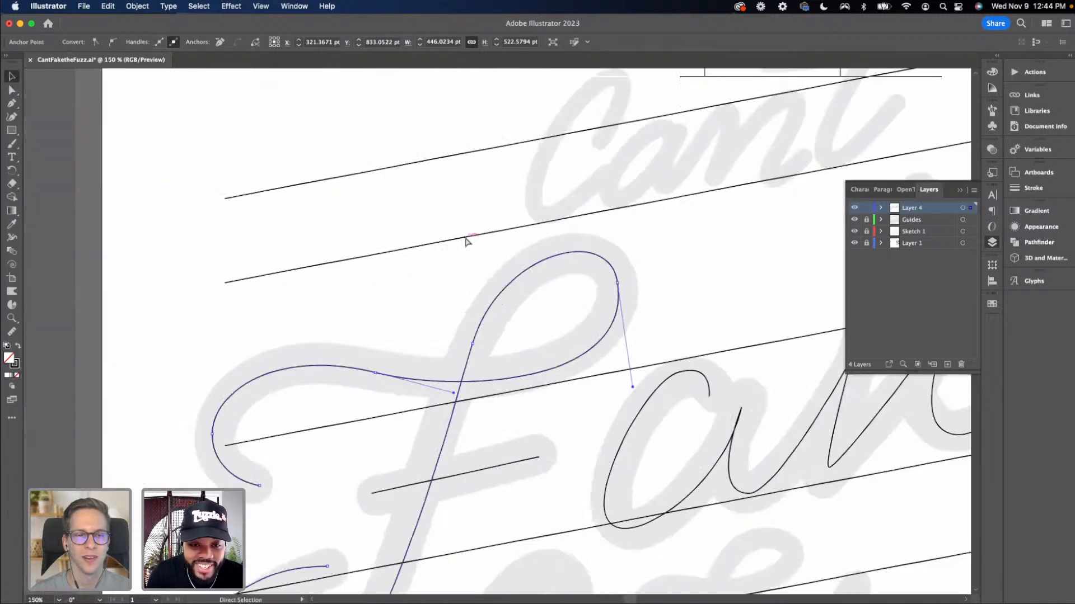
{"action": "left_click_drag", "start_coordinate": [527, 369], "coordinate": [467, 362]}
{"action": "scroll", "coordinate": [316, 284], "scroll_direction": "right", "scroll_amount": 8}
{"action": "scroll", "coordinate": [358, 275], "scroll_direction": "down", "scroll_amount": 4}
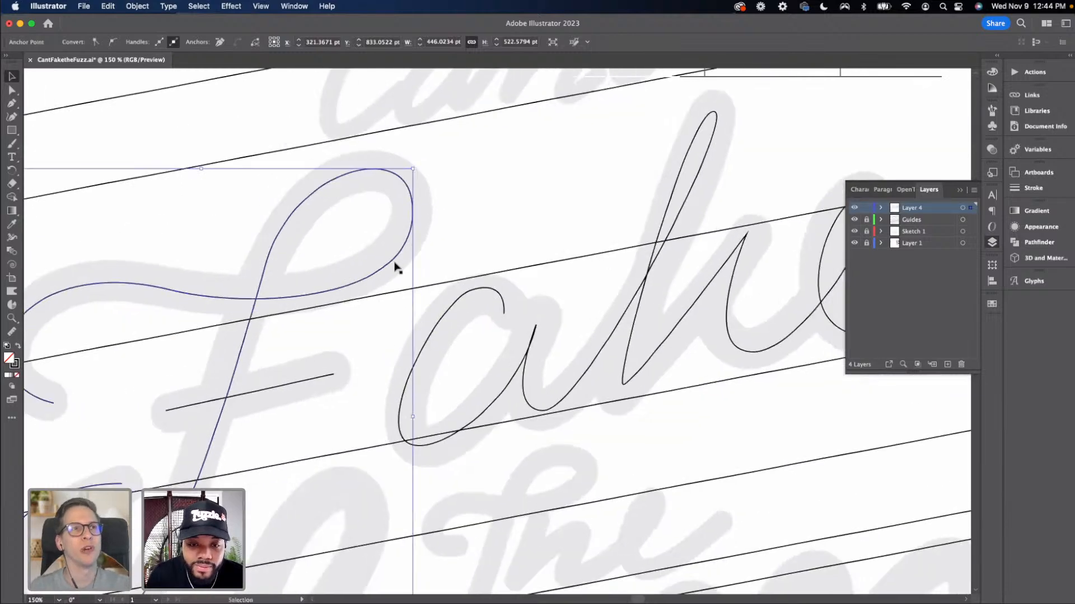
Reposition the a's top and bottom bowl anchors to follow the sketch more closely
{"action": "key", "text": "a"}
{"action": "left_click_drag", "start_coordinate": [505, 315], "coordinate": [515, 317]}
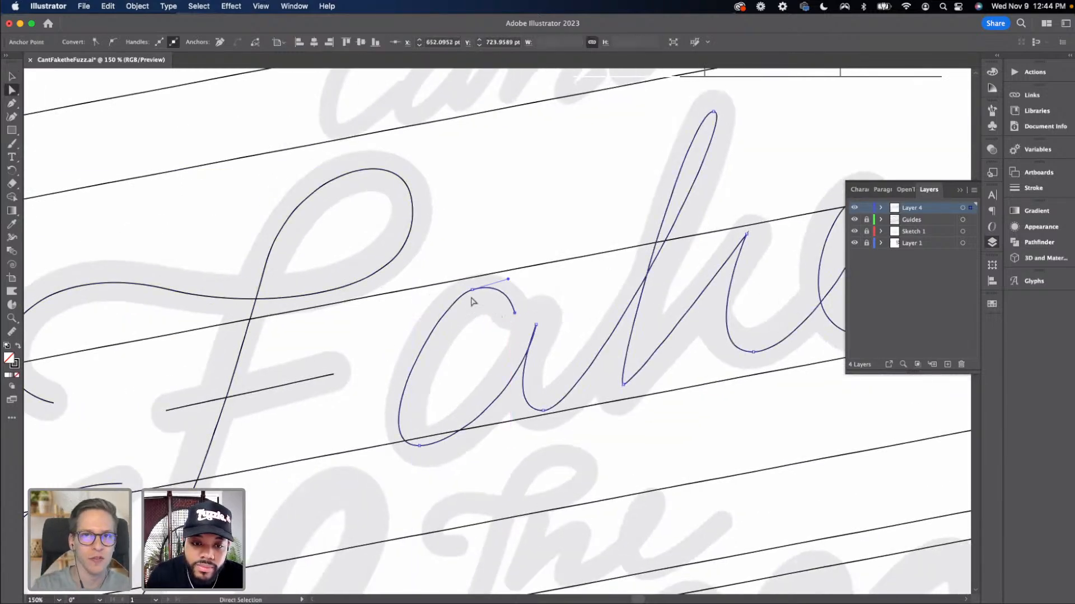
{"action": "left_click", "coordinate": [472, 290]}
{"action": "left_click_drag", "start_coordinate": [472, 290], "coordinate": [469, 298]}
{"action": "left_click_drag", "start_coordinate": [420, 446], "coordinate": [428, 451]}
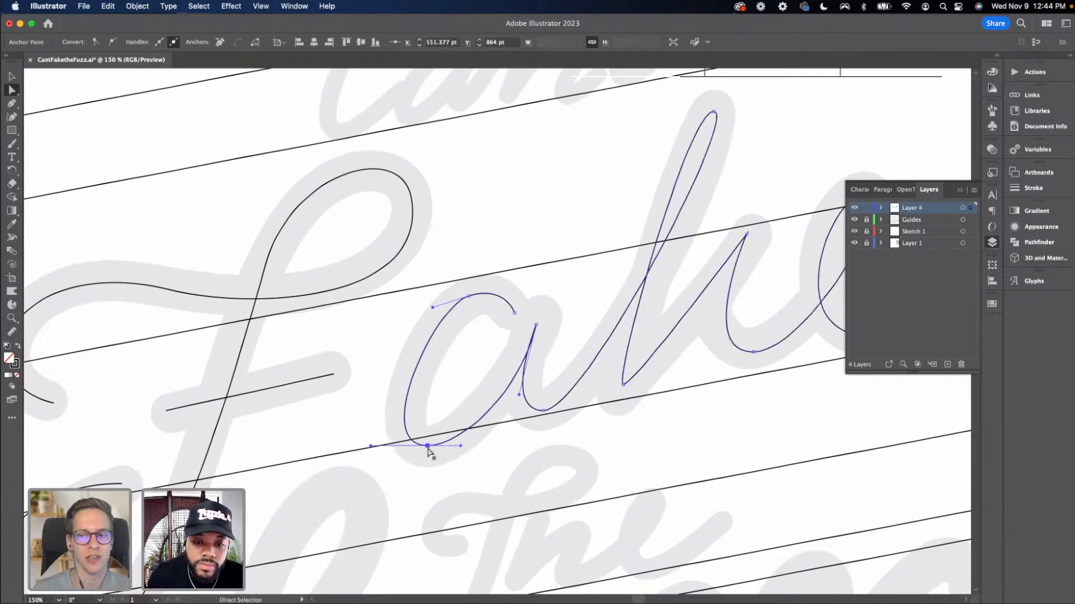
Raise the a's stem top anchor and tilt the handle at the bottom of the stem upward
{"action": "left_click", "coordinate": [373, 414]}
{"action": "left_click_drag", "start_coordinate": [416, 404], "coordinate": [348, 410]}
{"action": "left_click", "coordinate": [470, 331]}
{"action": "left_click_drag", "start_coordinate": [475, 330], "coordinate": [476, 323]}
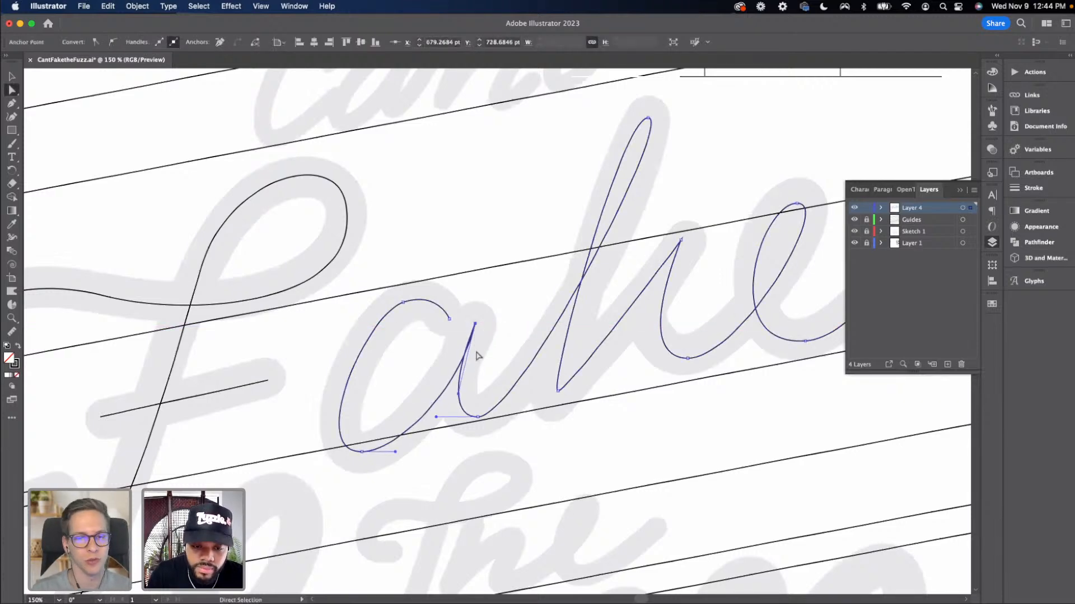
{"action": "left_click", "coordinate": [477, 417]}
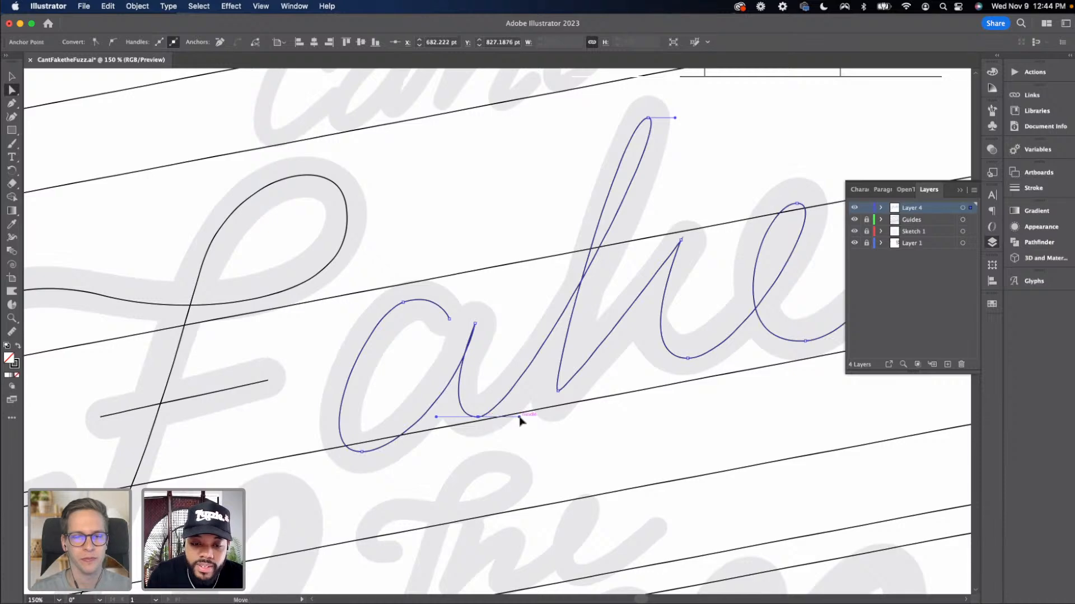
{"action": "left_click_drag", "start_coordinate": [519, 417], "coordinate": [527, 408]}
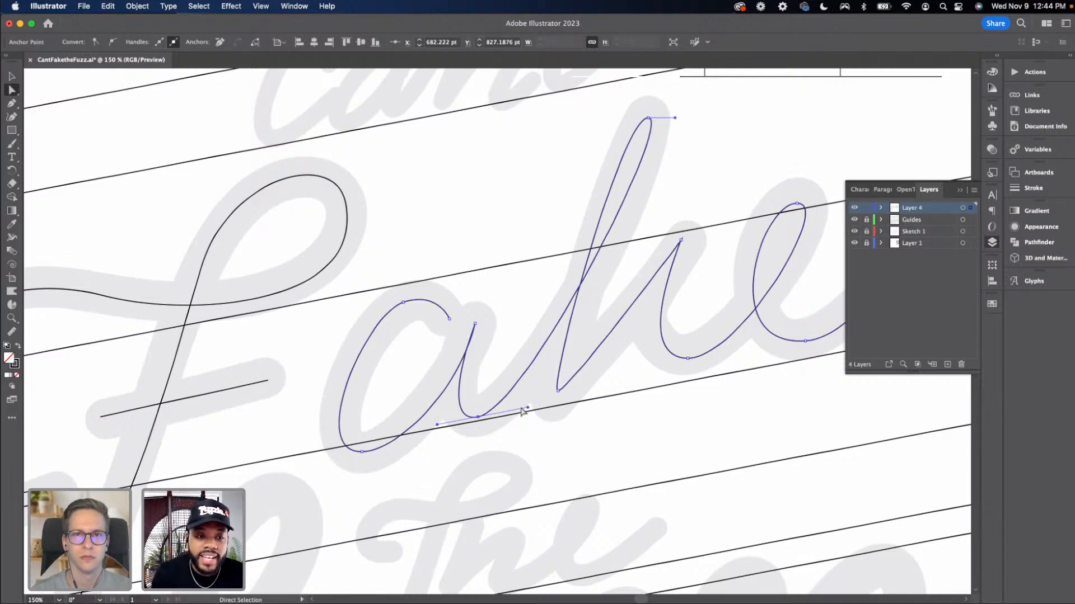
Lower the anchor where the a's exit stroke joins the k slightly, onto the baseline
{"action": "key", "text": "v"}
{"action": "left_click", "coordinate": [538, 413]}
{"action": "left_click_drag", "start_coordinate": [527, 414], "coordinate": [489, 420]}
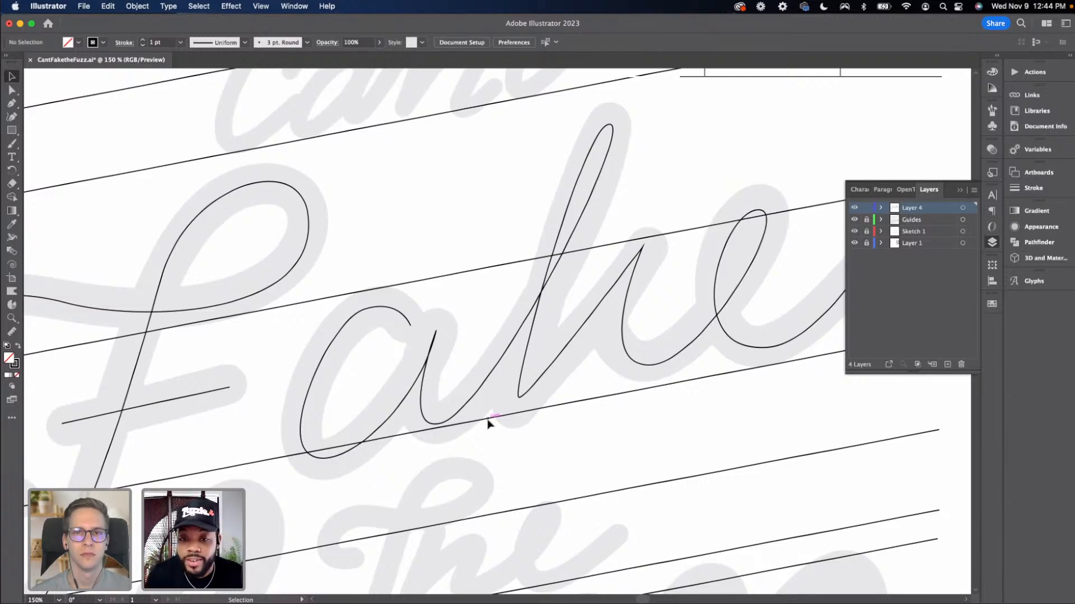
{"action": "left_click", "coordinate": [519, 397]}
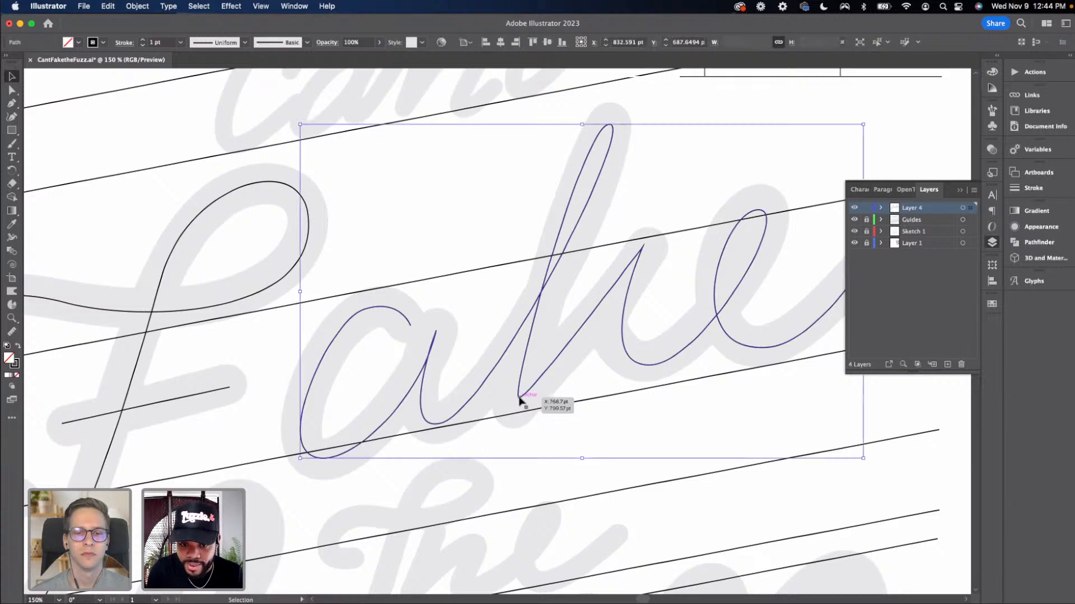
{"action": "key", "text": "a"}
{"action": "left_click", "coordinate": [520, 397]}
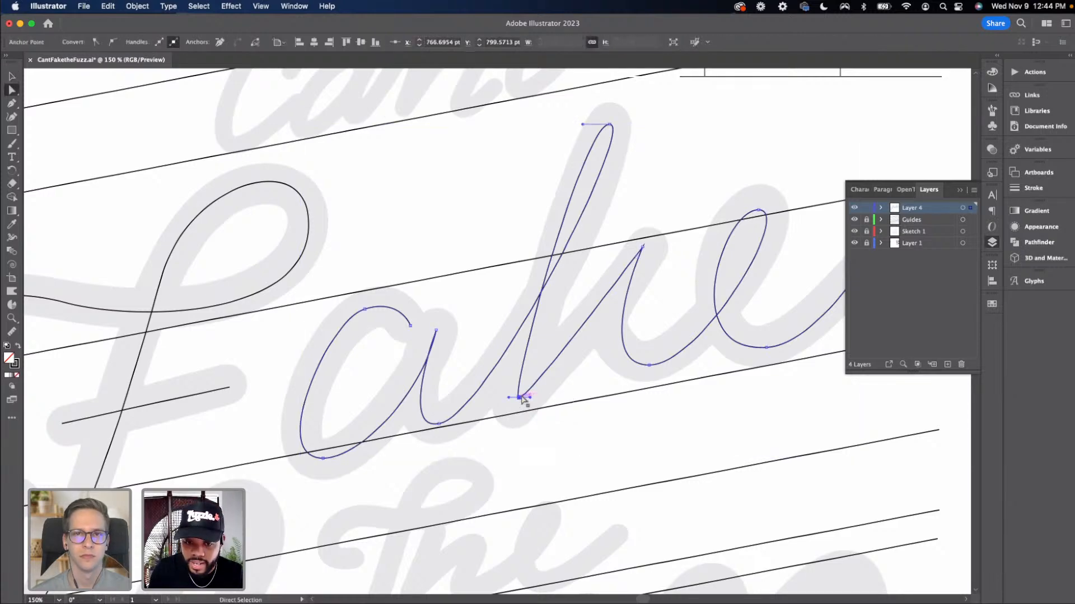
{"action": "left_click_drag", "start_coordinate": [519, 403], "coordinate": [517, 408]}
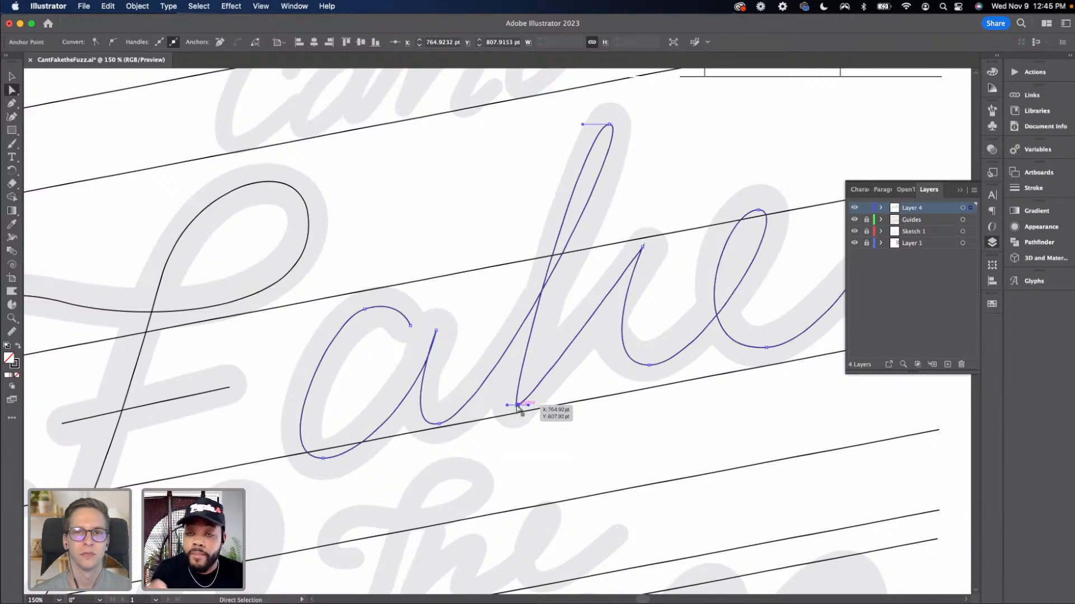
{"action": "key", "text": "super+minus"}
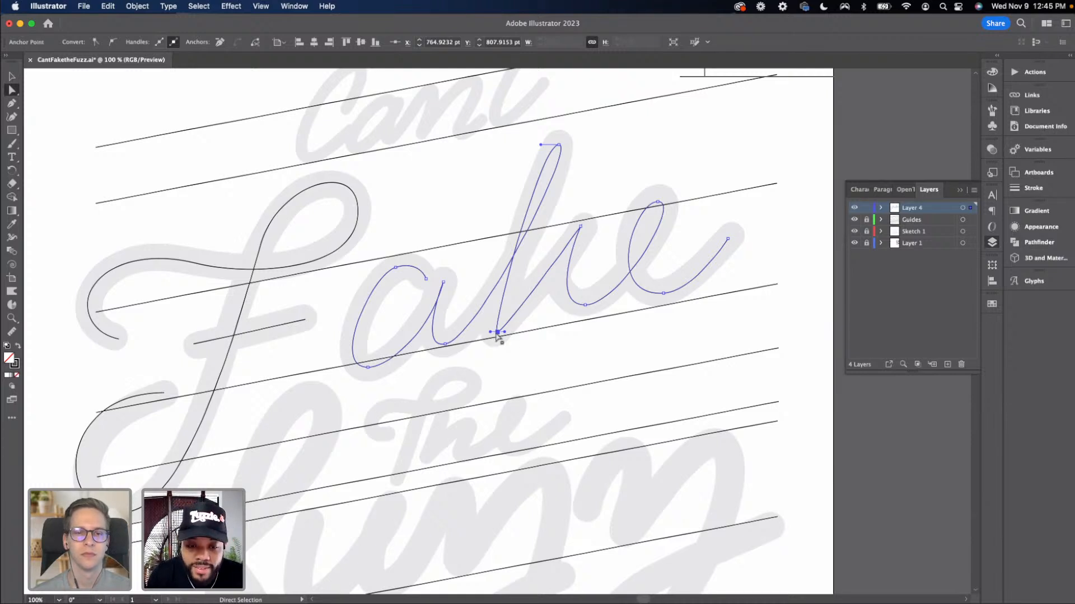
{"action": "left_click_drag", "start_coordinate": [497, 333], "coordinate": [496, 337]}
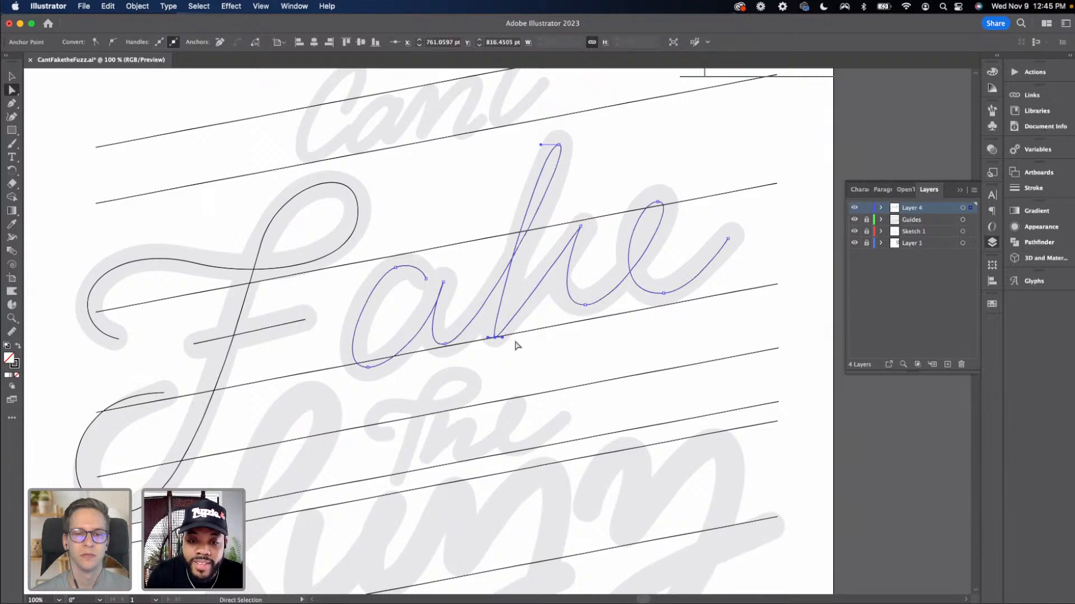
{"action": "left_click", "coordinate": [516, 346]}
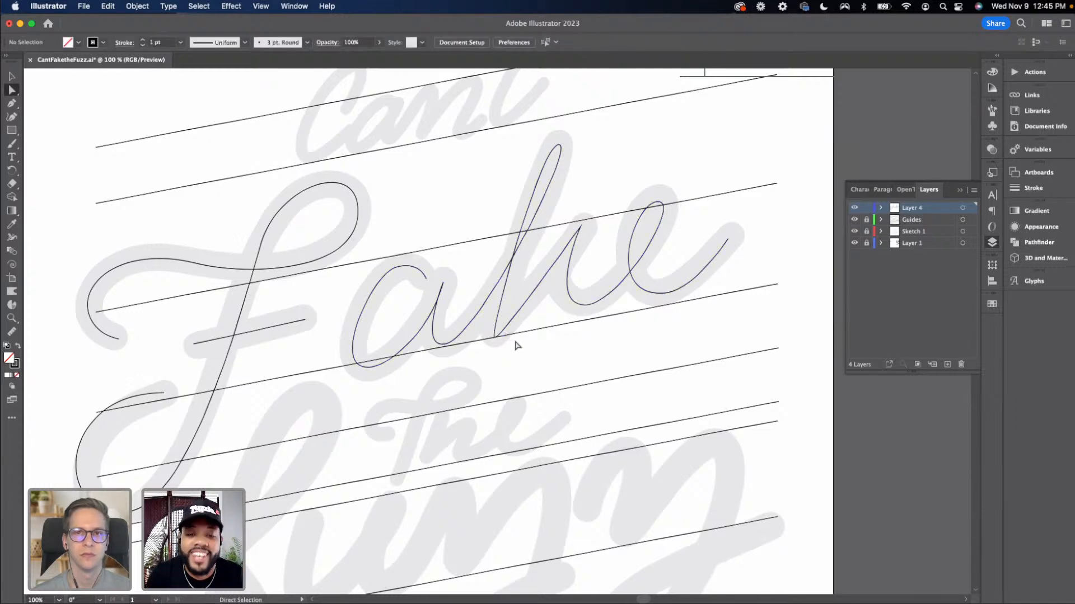
Zoom out and pan to examine the traced 'Fake' word against the whole sketch
{"action": "scroll", "coordinate": [476, 358], "scroll_direction": "down", "scroll_amount": 3}
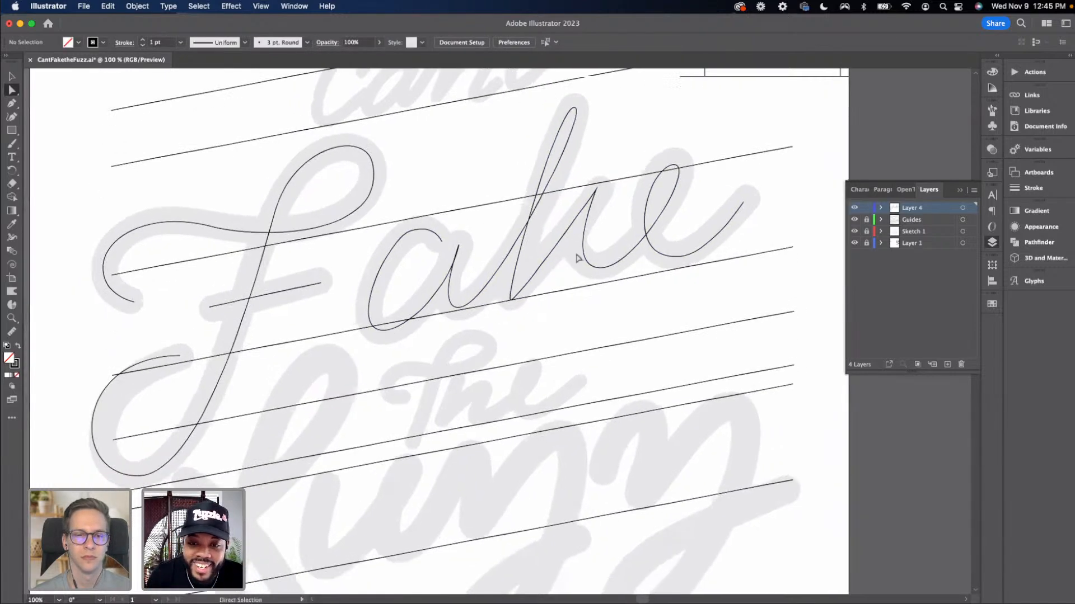
{"action": "left_click", "coordinate": [586, 246]}
{"action": "left_click_drag", "start_coordinate": [565, 257], "coordinate": [530, 277]}
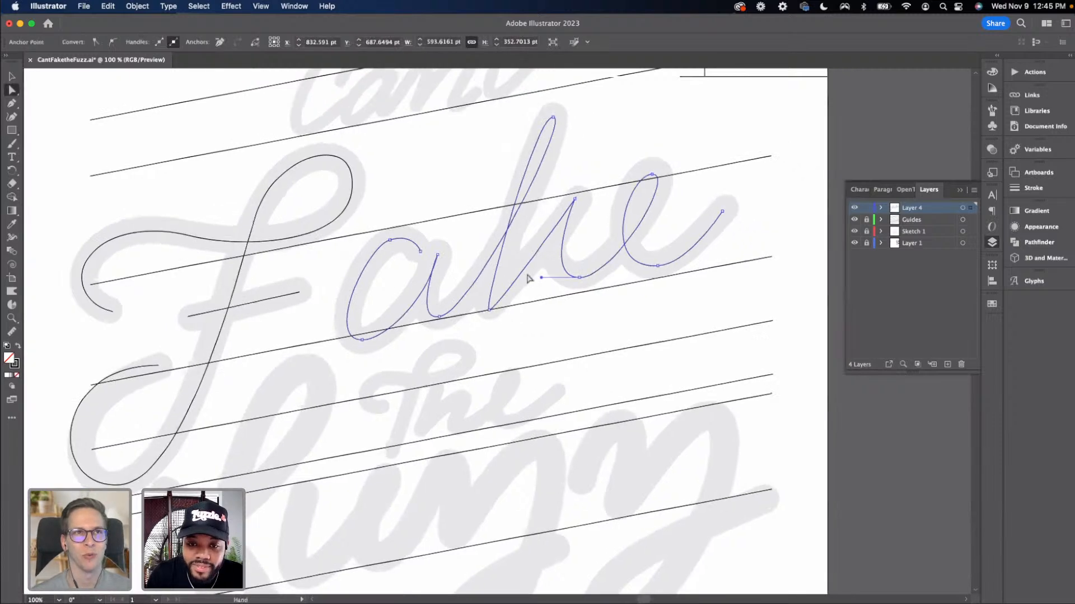
{"action": "key", "text": "super+equal"}
{"action": "key", "text": "super+minus"}
{"action": "key", "text": "super+minus"}
{"action": "key", "text": "super+minus"}
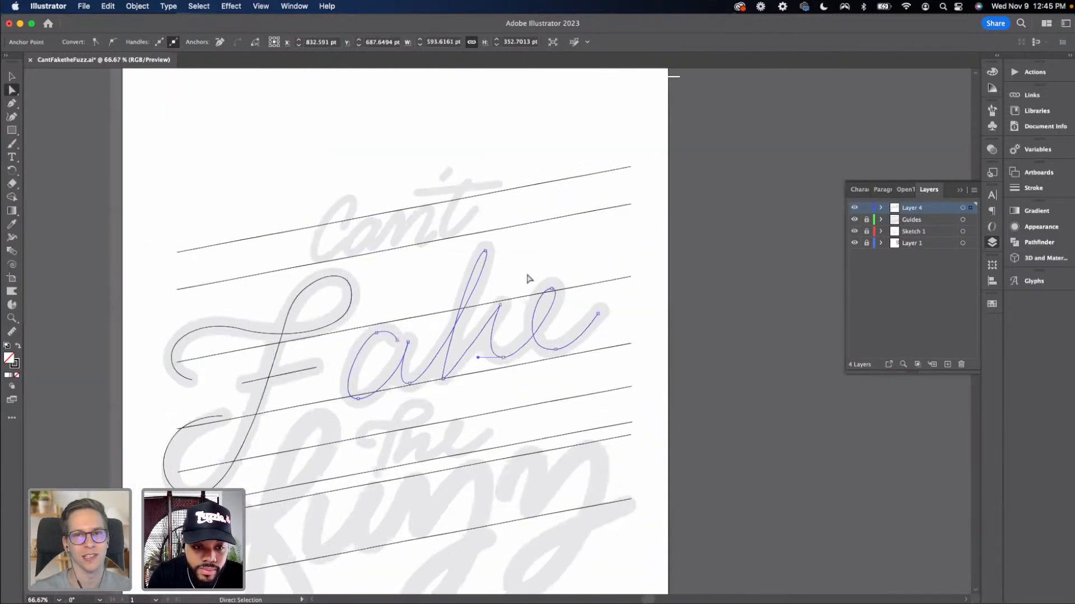
{"action": "key", "text": "v"}
{"action": "left_click", "coordinate": [413, 308]}
{"action": "left_click_drag", "start_coordinate": [396, 305], "coordinate": [471, 276]}
{"action": "scroll", "coordinate": [481, 272], "scroll_direction": "left", "scroll_amount": 3}
{"action": "scroll", "coordinate": [481, 272], "scroll_direction": "down", "scroll_amount": 1}
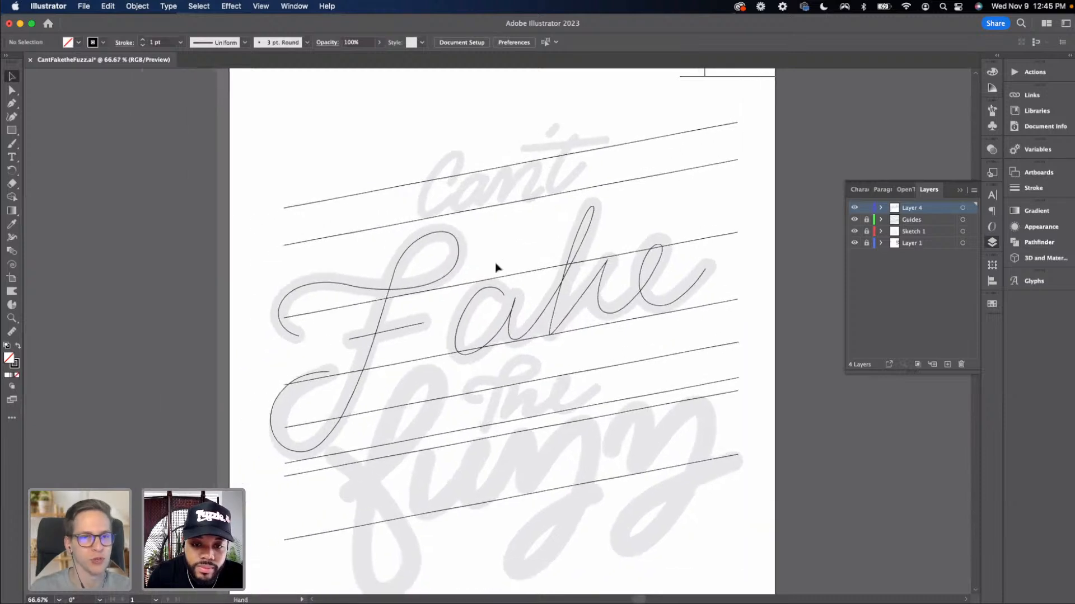
Nudge the 'ake' path slightly left to tighten its spacing to the F
{"action": "left_click", "coordinate": [660, 315]}
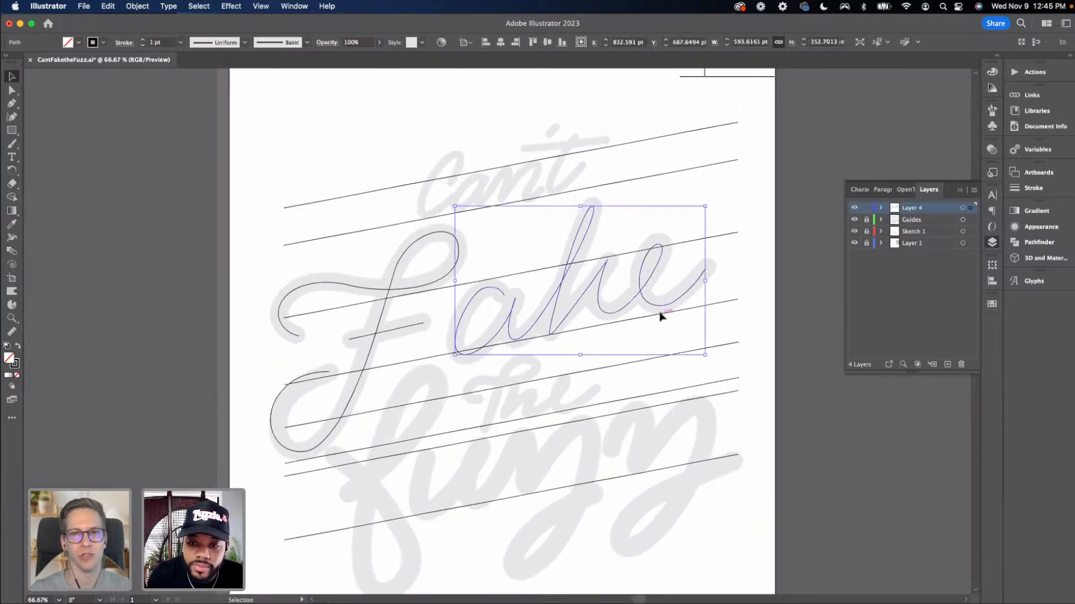
{"action": "key", "text": "Left"}
{"action": "key", "text": "Left"}
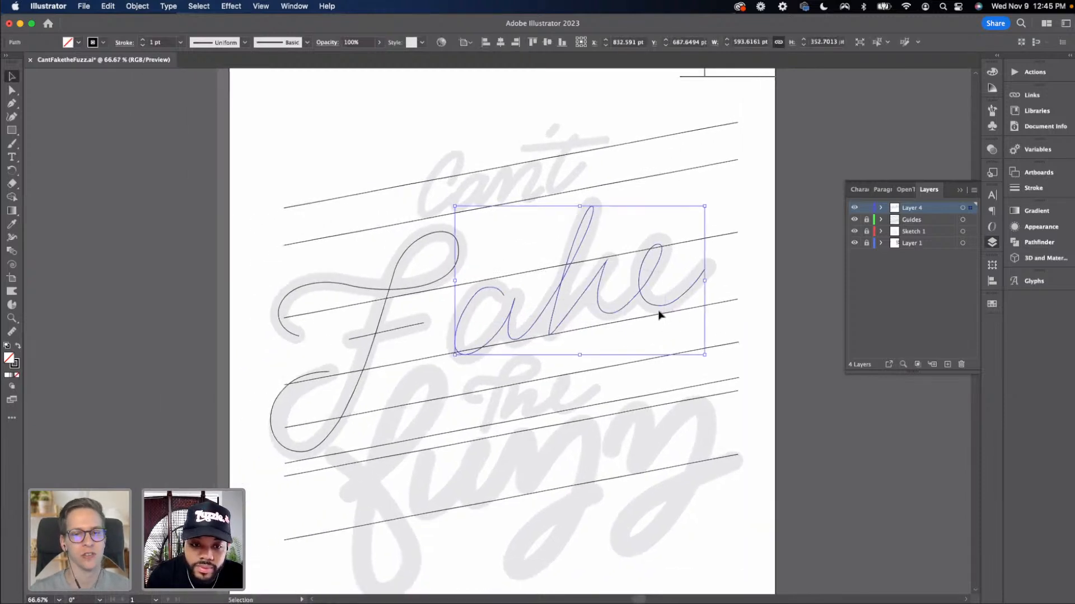
{"action": "key", "text": "shift+Left"}
{"action": "key", "text": "shift+Left"}
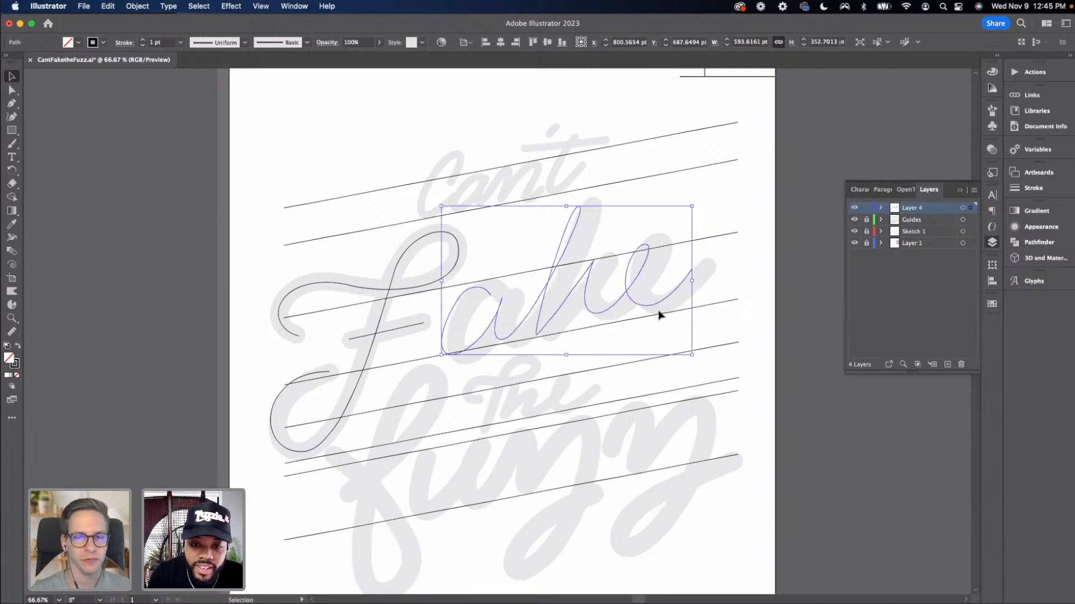
{"action": "left_click_drag", "start_coordinate": [546, 282], "coordinate": [539, 288]}
{"action": "key", "text": "super+z"}
{"action": "key", "text": "super+z"}
{"action": "key", "text": "super+z"}
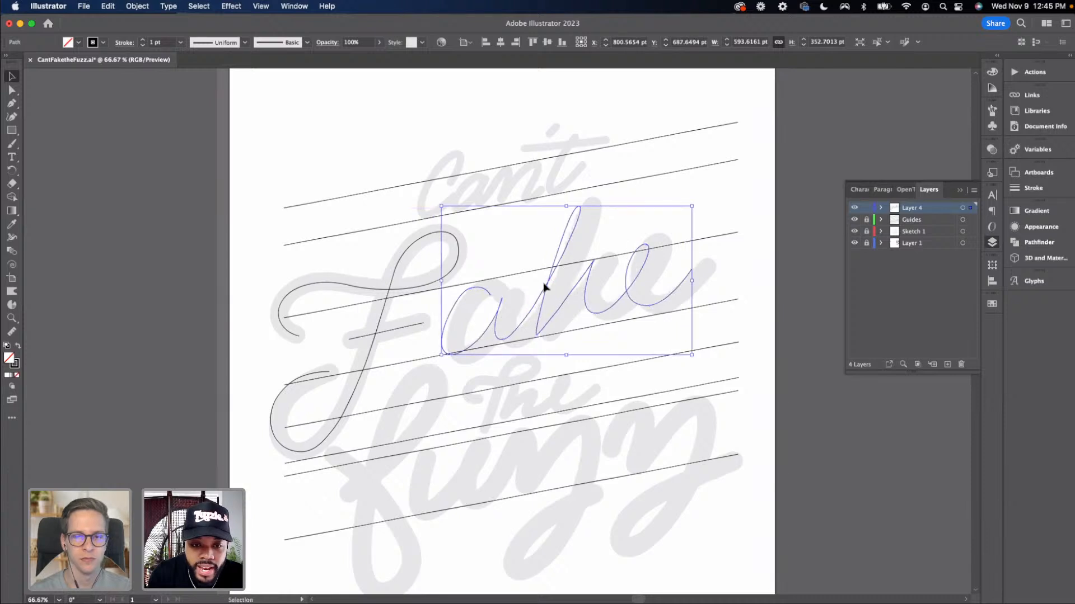
{"action": "key", "text": "shift+Right"}
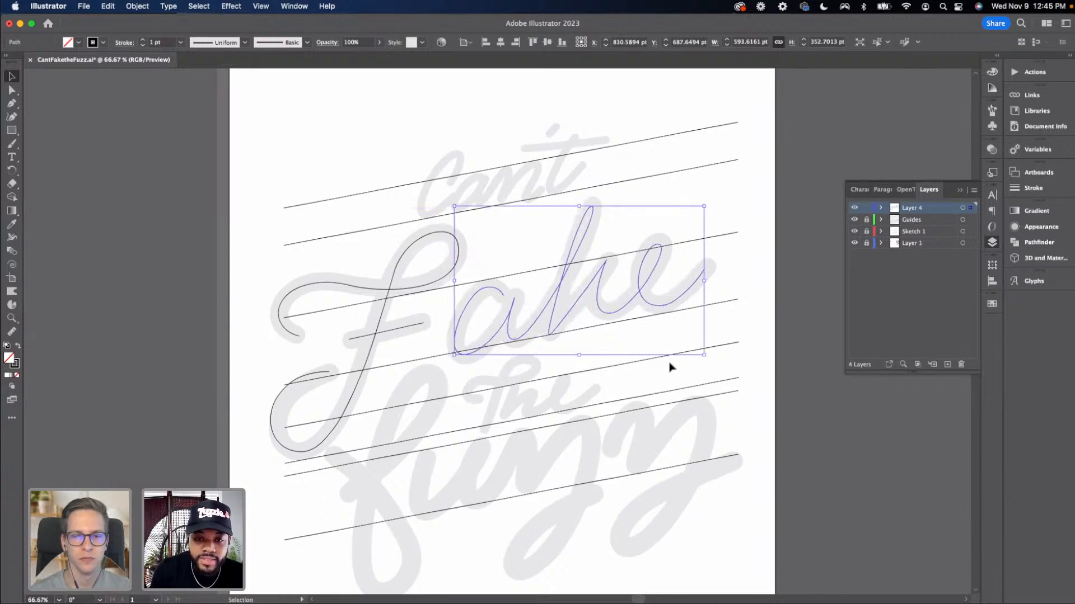
Rename the layer holding the traced word as Fake
{"action": "left_click", "coordinate": [694, 381]}
{"action": "left_click_drag", "start_coordinate": [608, 379], "coordinate": [538, 357]}
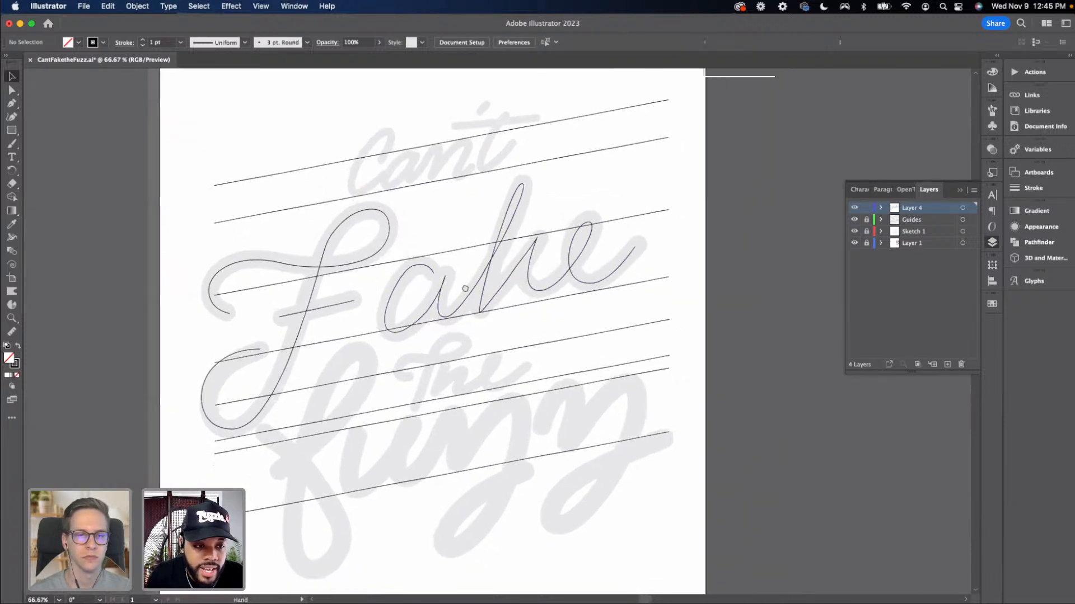
{"action": "left_click_drag", "start_coordinate": [465, 289], "coordinate": [521, 249]}
{"action": "left_click_drag", "start_coordinate": [439, 377], "coordinate": [433, 378]}
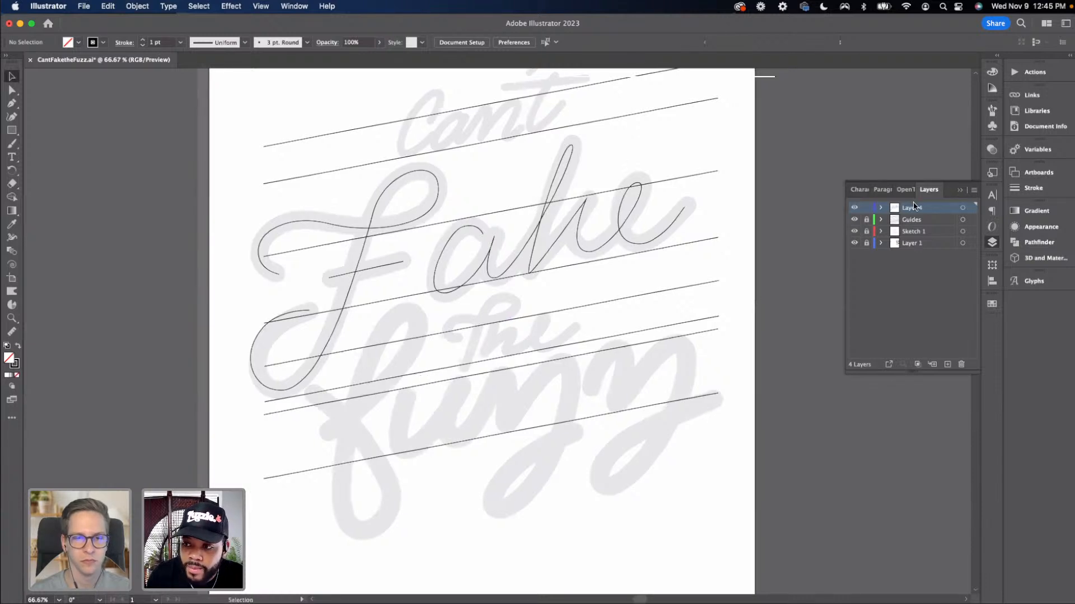
{"action": "double_click", "coordinate": [912, 207]}
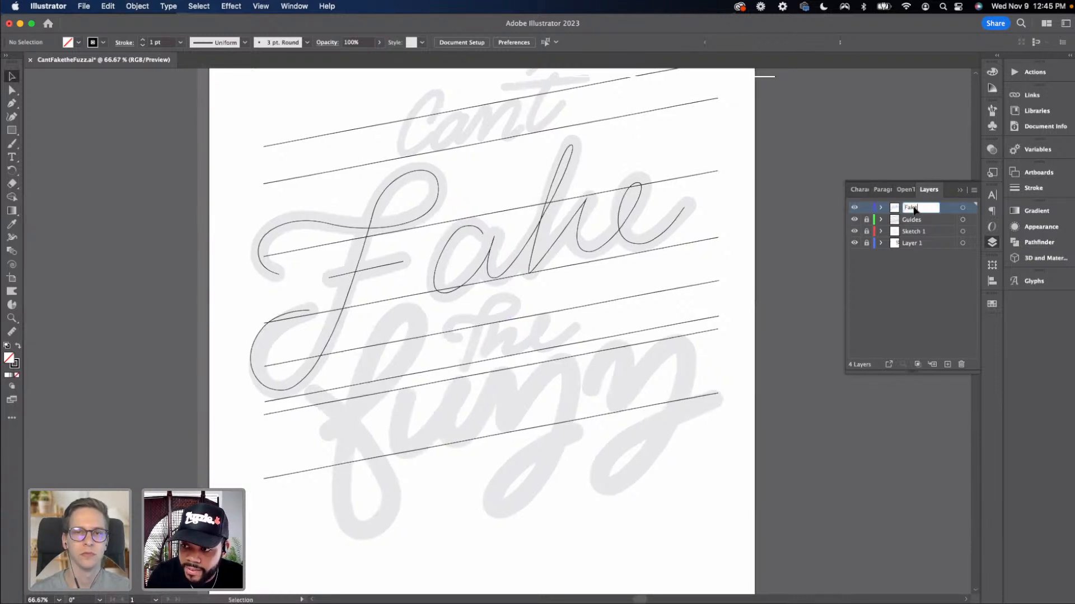
{"action": "key", "text": "Return"}
{"action": "left_click", "coordinate": [885, 210]}
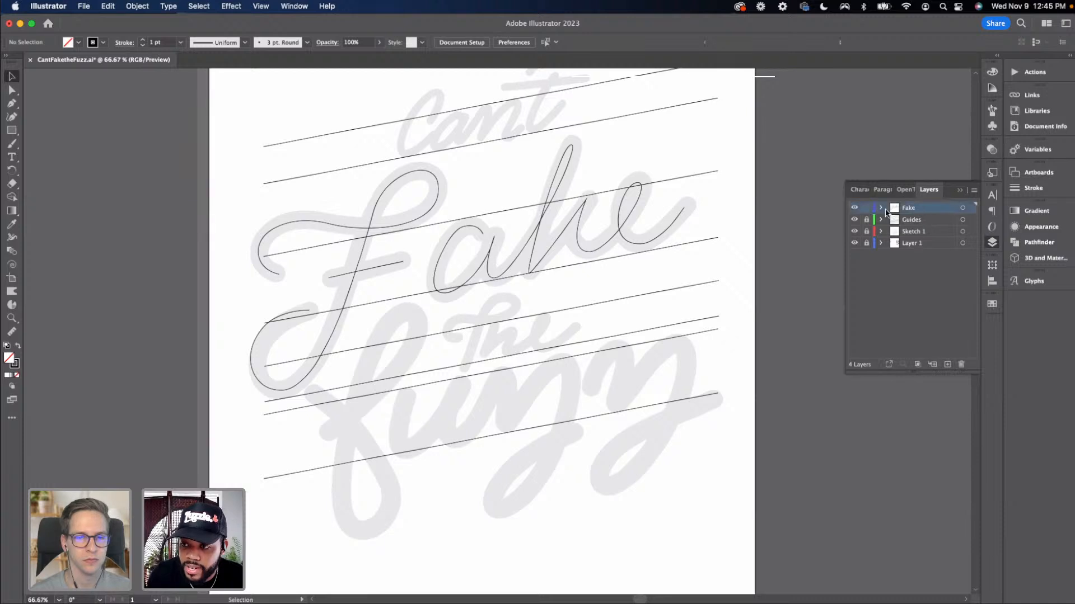
Add a new layer and trace the looped f of 'Fuzz' with the Pen tool, ending in a crossing exit stroke
{"action": "left_click", "coordinate": [948, 362]}
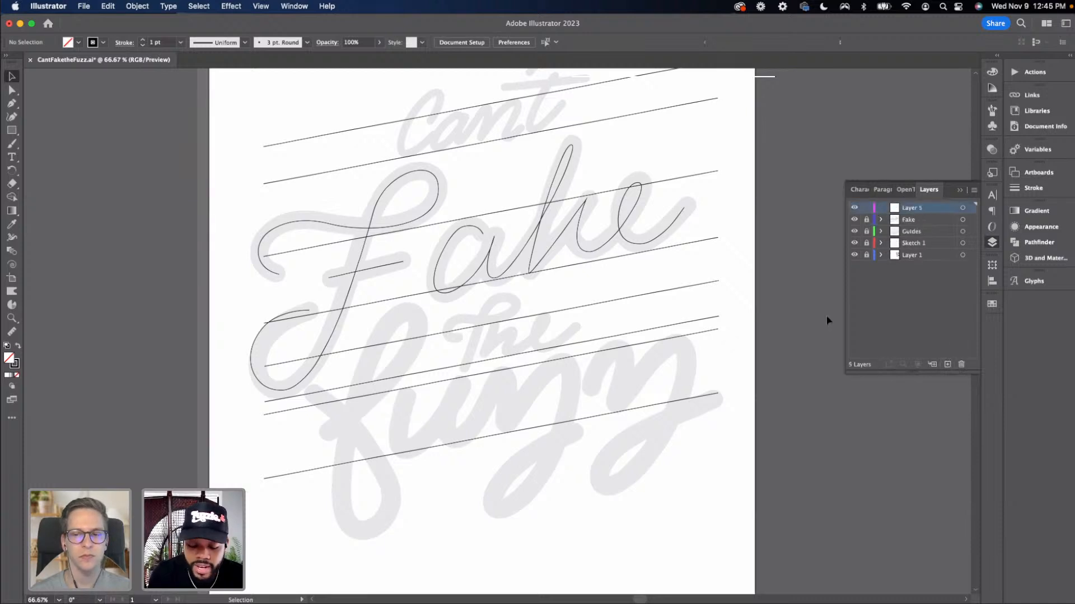
{"action": "key", "text": "super+0"}
{"action": "key", "text": "super+1"}
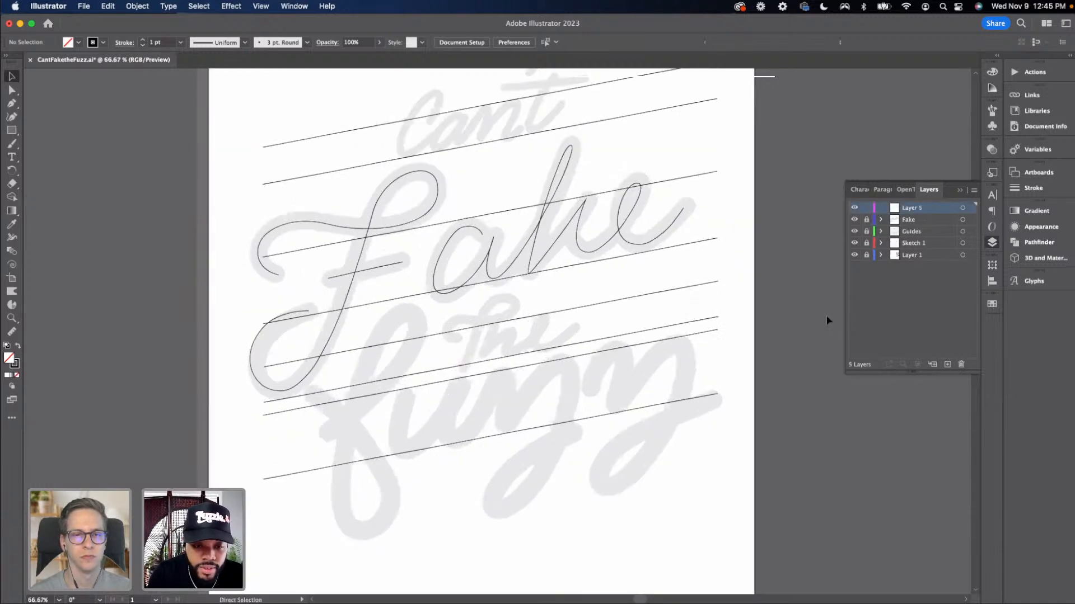
{"action": "scroll", "coordinate": [484, 388], "scroll_direction": "left", "scroll_amount": 4}
{"action": "scroll", "coordinate": [484, 387], "scroll_direction": "down", "scroll_amount": 3}
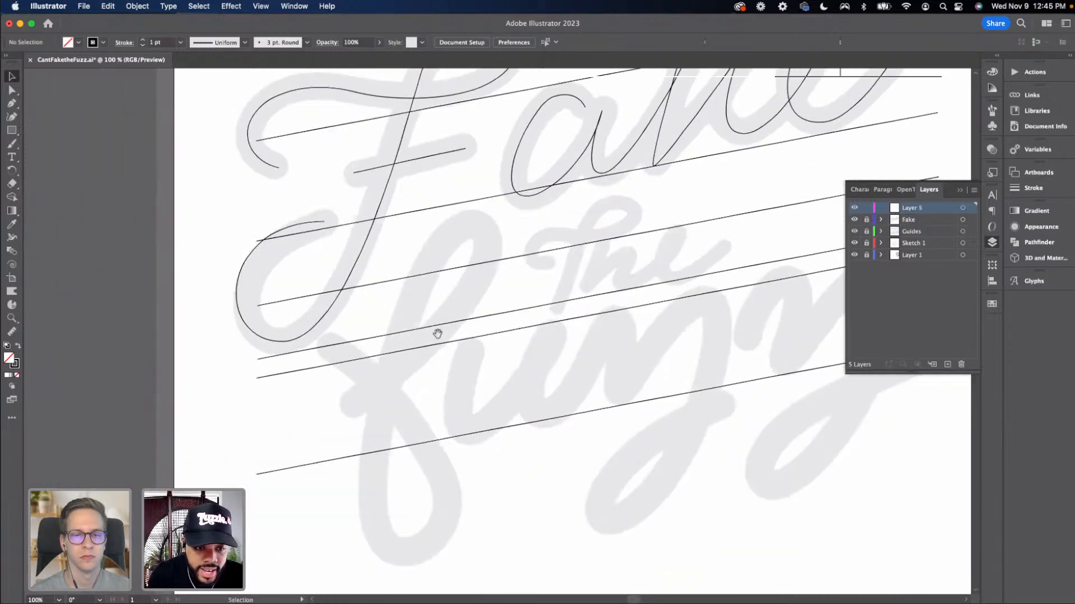
{"action": "left_click_drag", "start_coordinate": [437, 334], "coordinate": [427, 312]}
{"action": "key", "text": "p"}
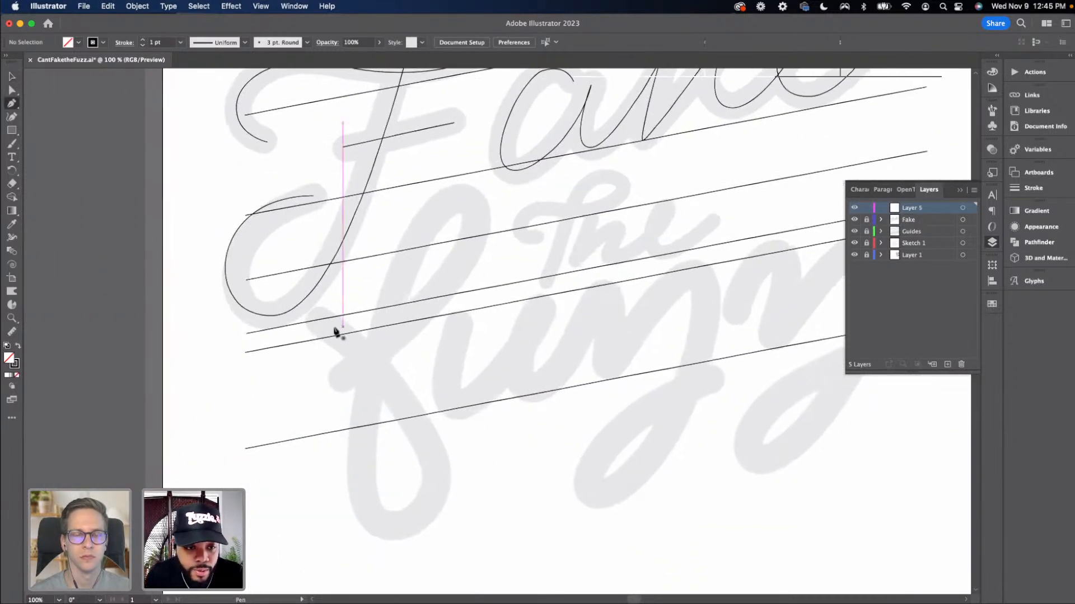
{"action": "left_click", "coordinate": [318, 319]}
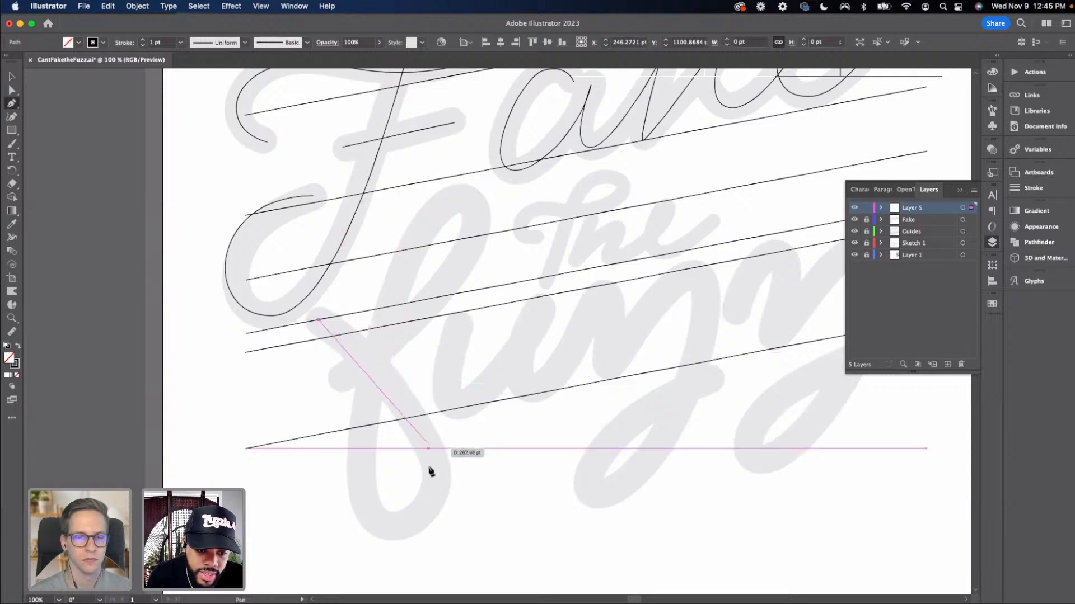
{"action": "left_click_drag", "start_coordinate": [433, 468], "coordinate": [442, 535]}
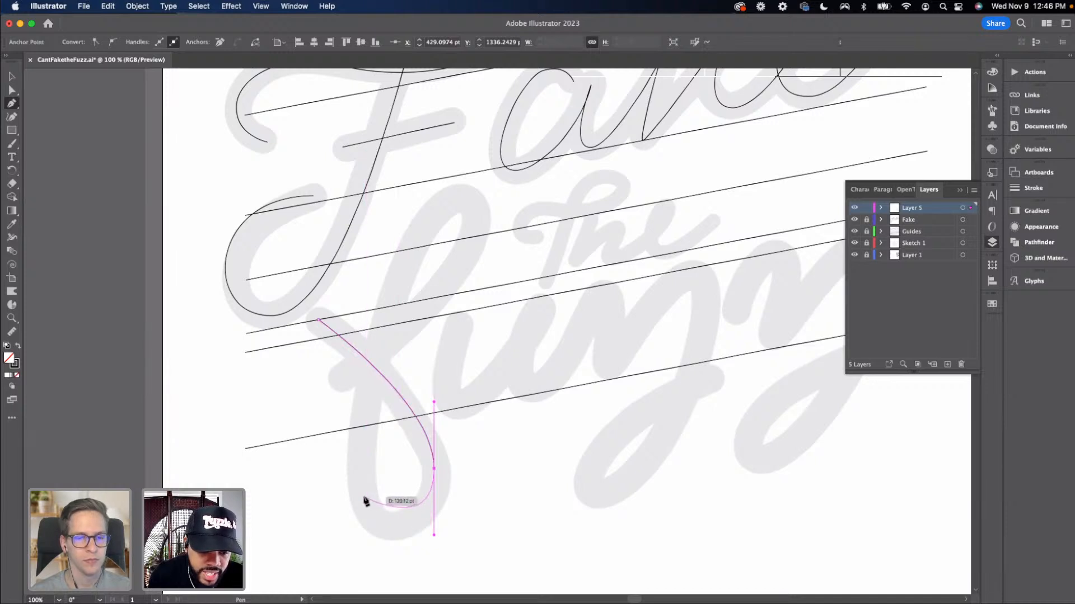
{"action": "left_click_drag", "start_coordinate": [366, 498], "coordinate": [361, 452]}
{"action": "left_click_drag", "start_coordinate": [361, 452], "coordinate": [362, 450]}
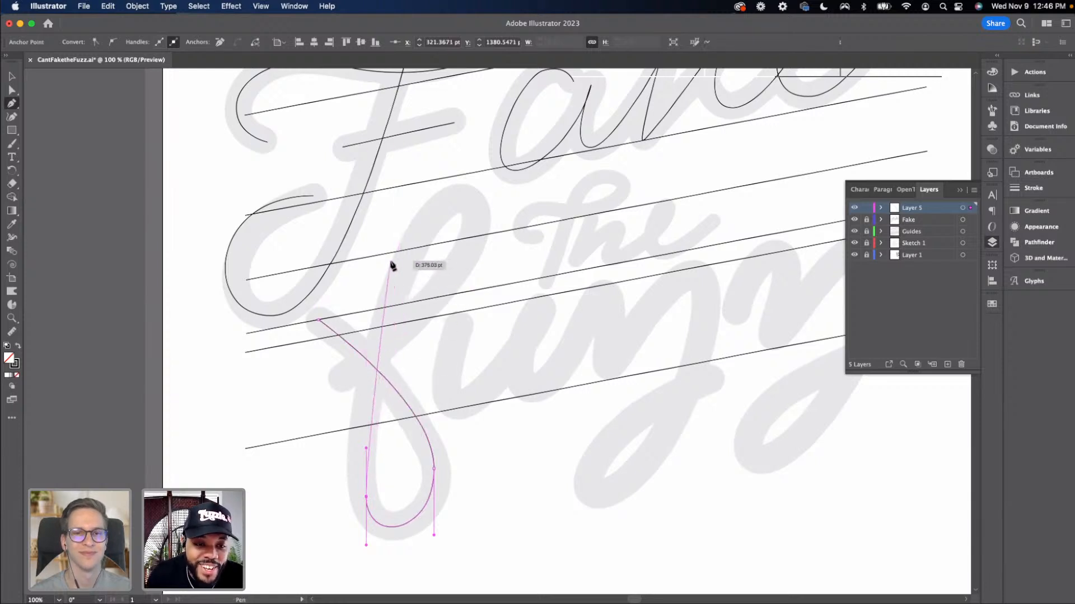
{"action": "left_click_drag", "start_coordinate": [463, 200], "coordinate": [542, 198]}
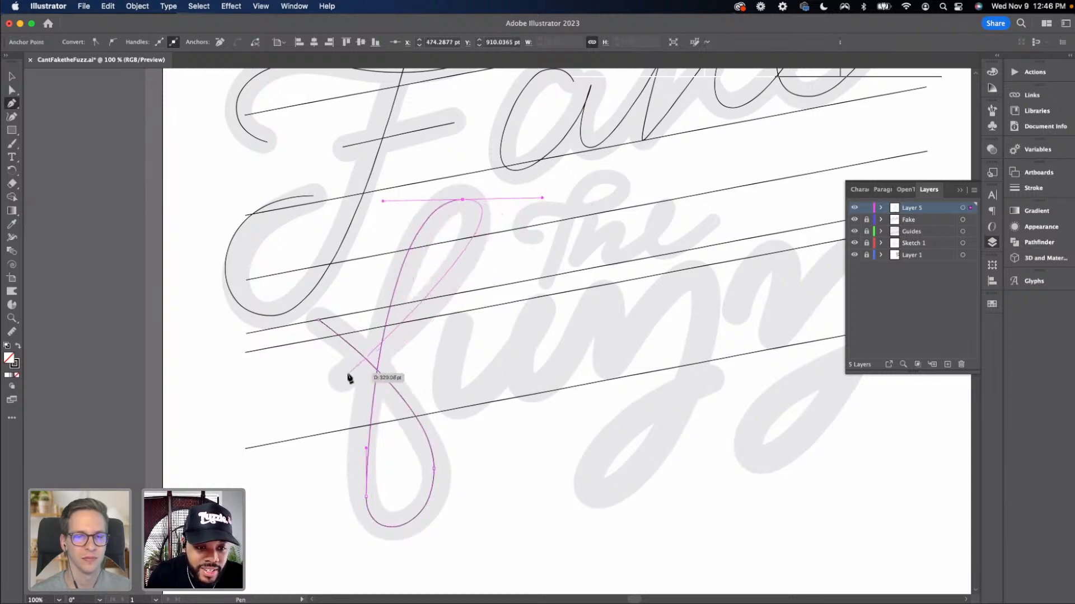
{"action": "left_click_drag", "start_coordinate": [350, 375], "coordinate": [314, 398]}
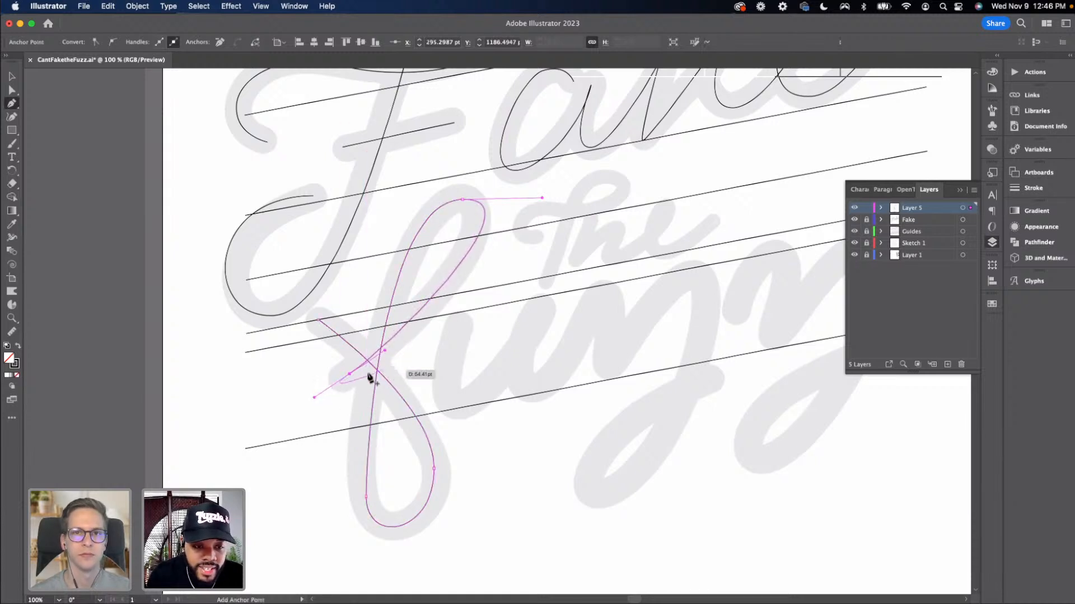
Shorten the f's top-loop handle and adjust the handles at the f's crossing point
{"action": "key", "text": "v"}
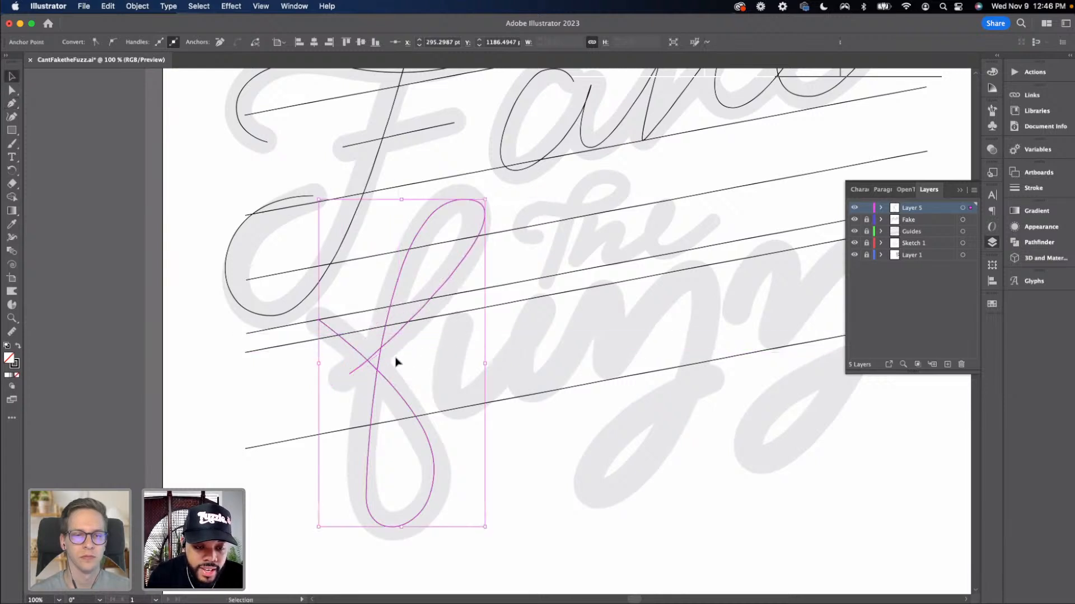
{"action": "key", "text": "a"}
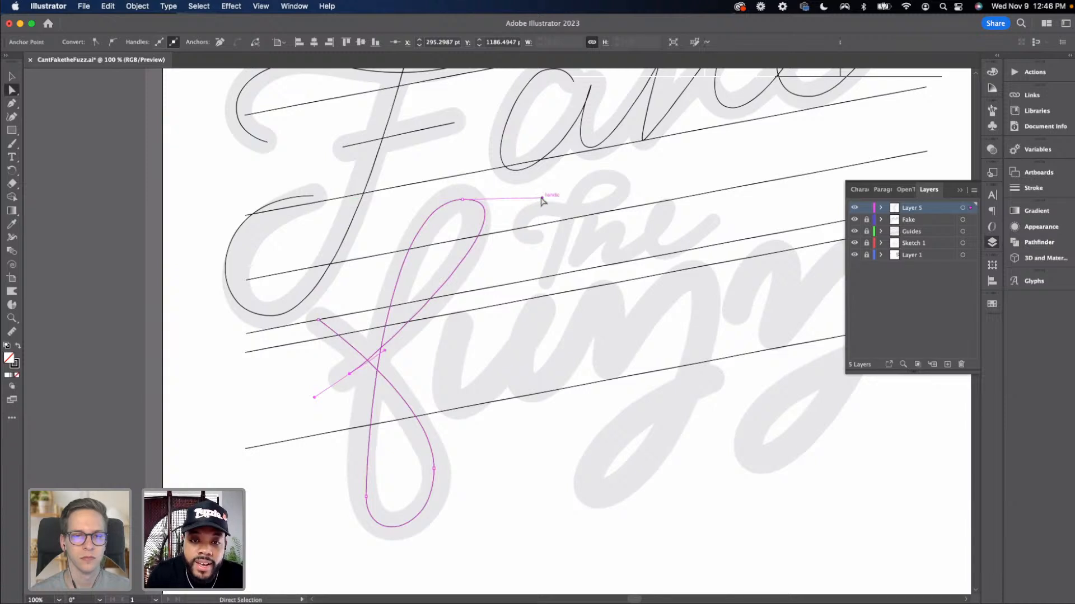
{"action": "left_click_drag", "start_coordinate": [541, 200], "coordinate": [530, 200]}
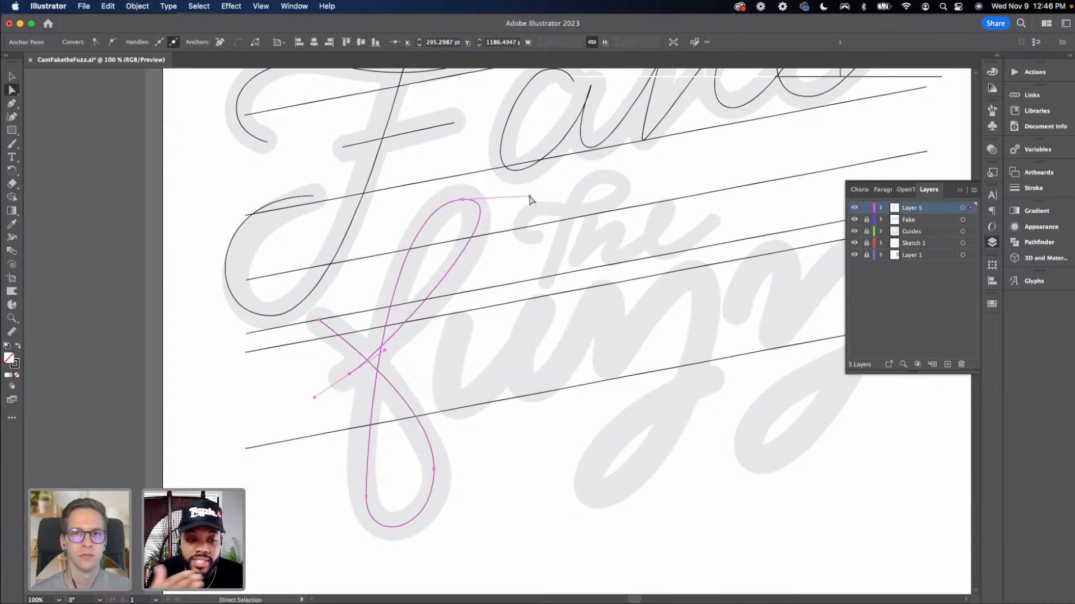
{"action": "key", "text": "super+equal"}
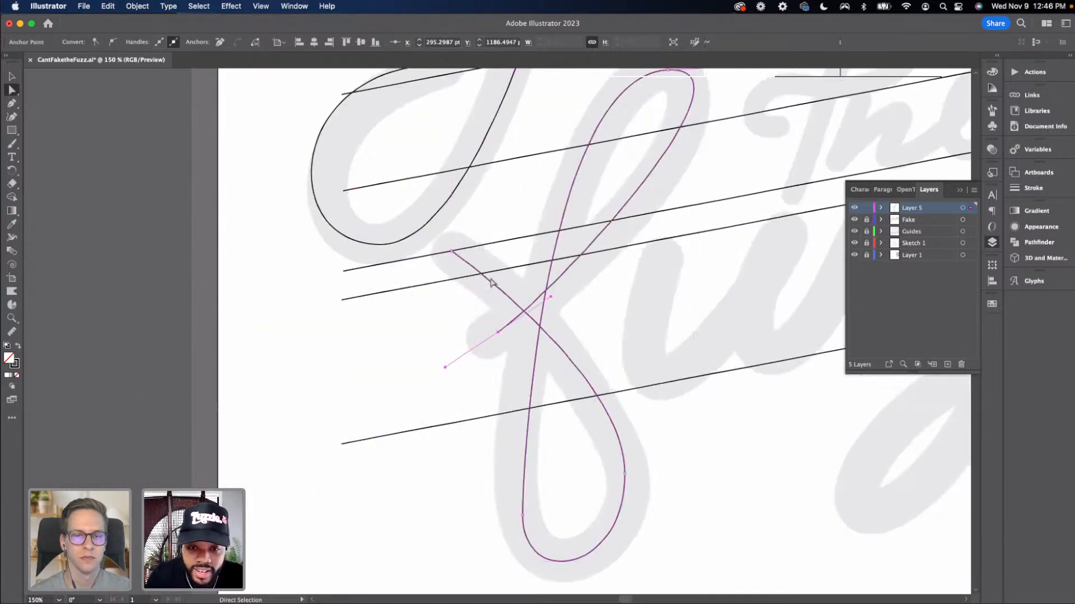
{"action": "scroll", "coordinate": [466, 283], "scroll_direction": "right", "scroll_amount": 2}
{"action": "left_click_drag", "start_coordinate": [478, 333], "coordinate": [469, 337]}
{"action": "left_click_drag", "start_coordinate": [523, 304], "coordinate": [467, 347]}
Refine the f's curves by shortening its top-loop handle slightly and extending the handle on its crossing stroke
{"action": "key", "text": "v"}
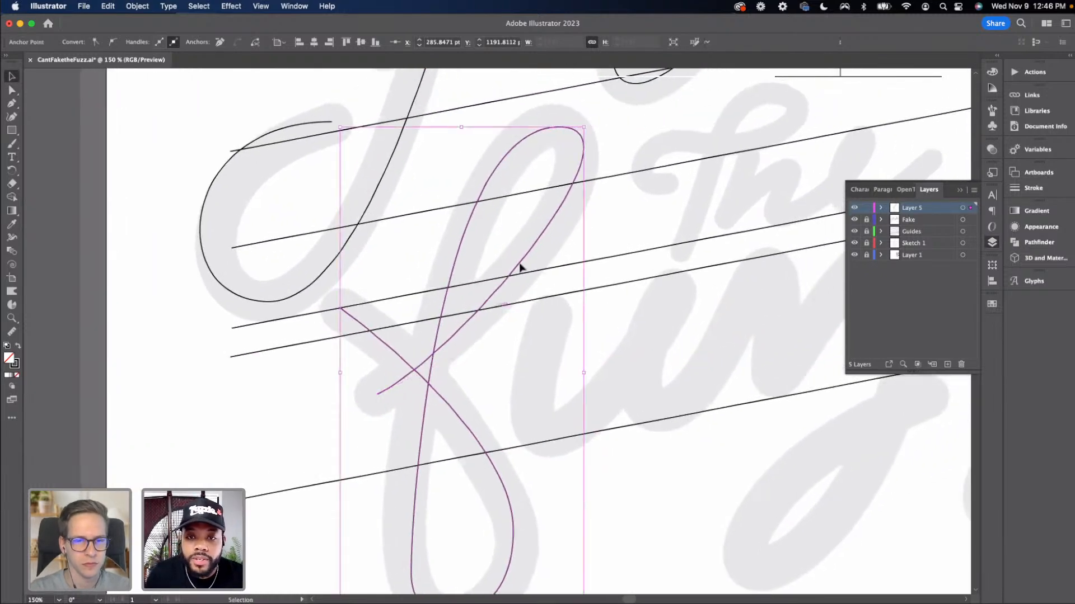
{"action": "key", "text": "a"}
{"action": "left_click", "coordinate": [557, 129]}
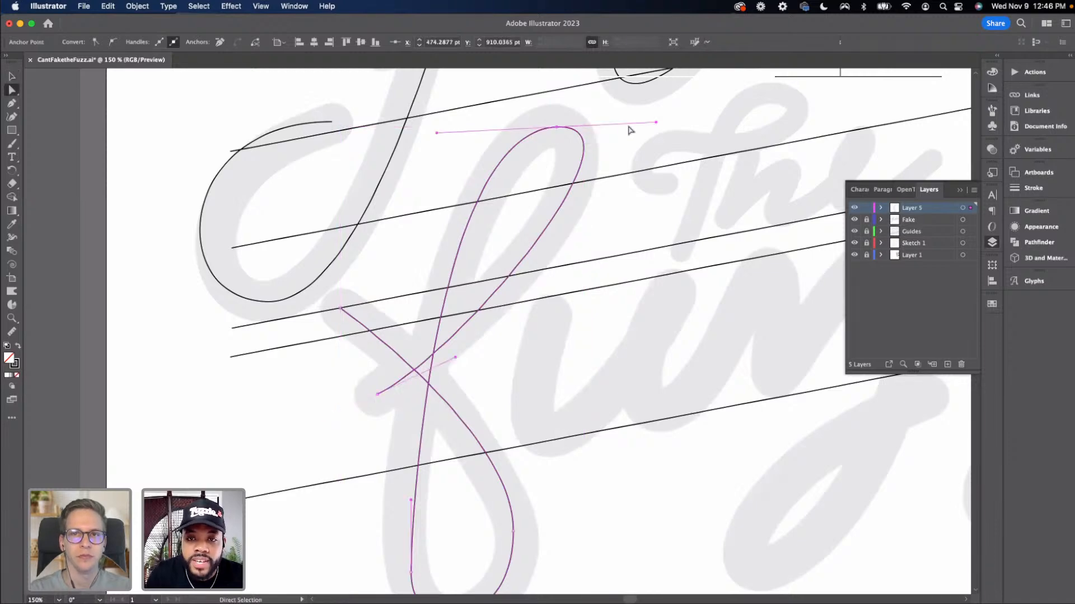
{"action": "left_click_drag", "start_coordinate": [656, 123], "coordinate": [643, 127]}
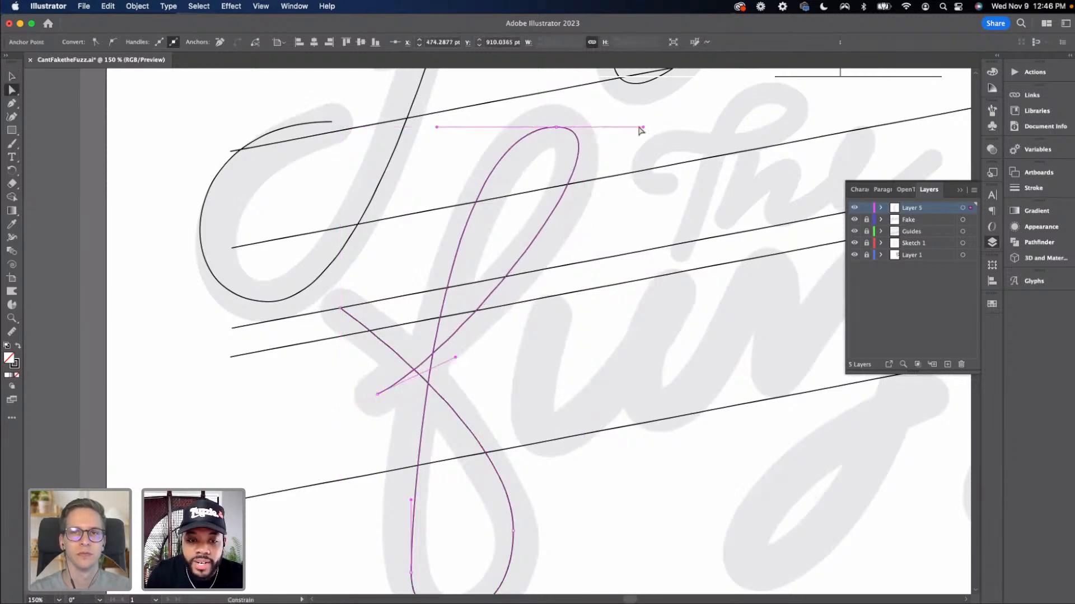
{"action": "left_click_drag", "start_coordinate": [455, 357], "coordinate": [469, 359]}
{"action": "key", "text": "v"}
{"action": "left_click", "coordinate": [484, 377]}
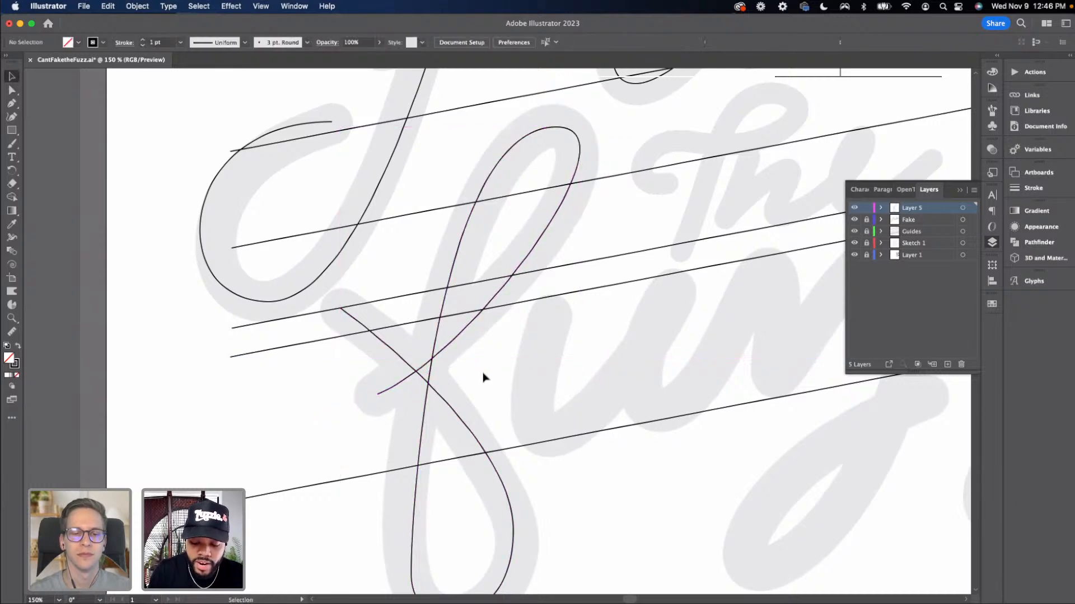
Tilt the handle at the top of the f's loop slightly downward to reshape its peak
{"action": "key", "text": "super+minus"}
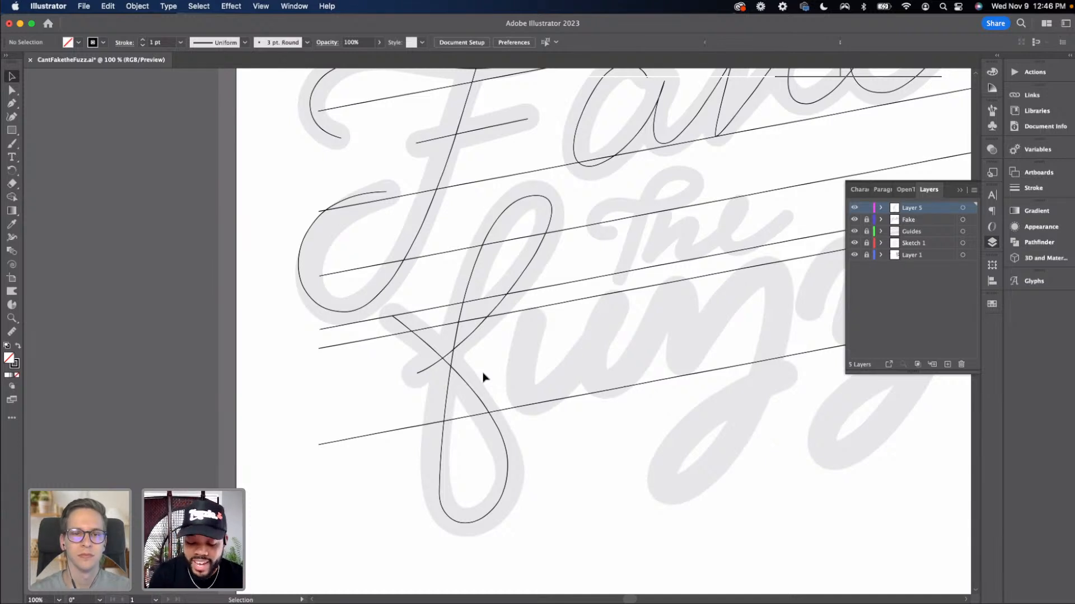
{"action": "scroll", "coordinate": [482, 377], "scroll_direction": "up", "scroll_amount": 1}
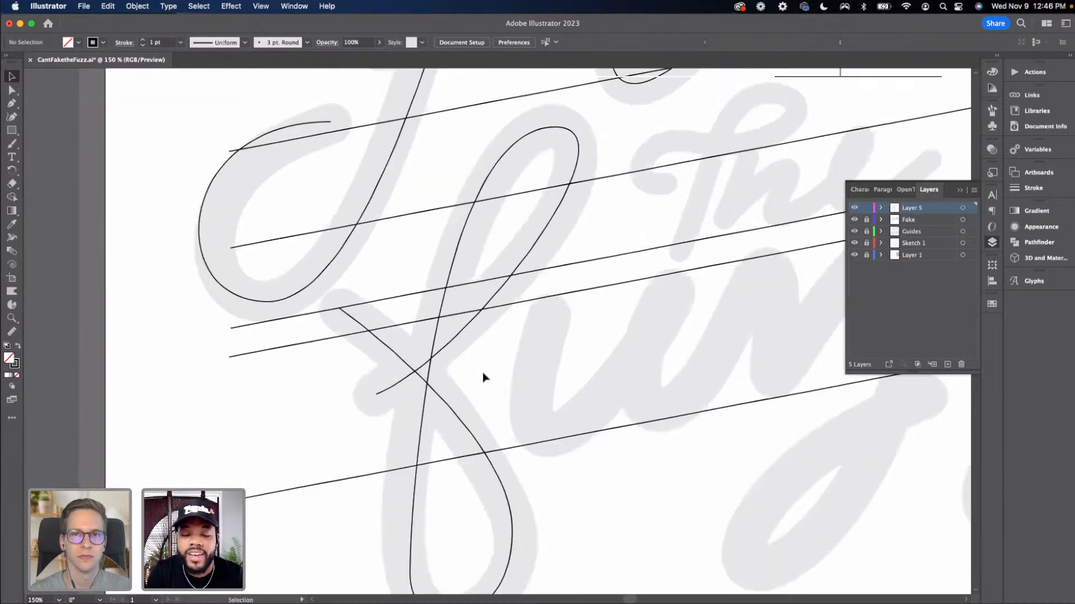
{"action": "left_click_drag", "start_coordinate": [465, 379], "coordinate": [421, 382]}
{"action": "left_click_drag", "start_coordinate": [320, 389], "coordinate": [286, 394]}
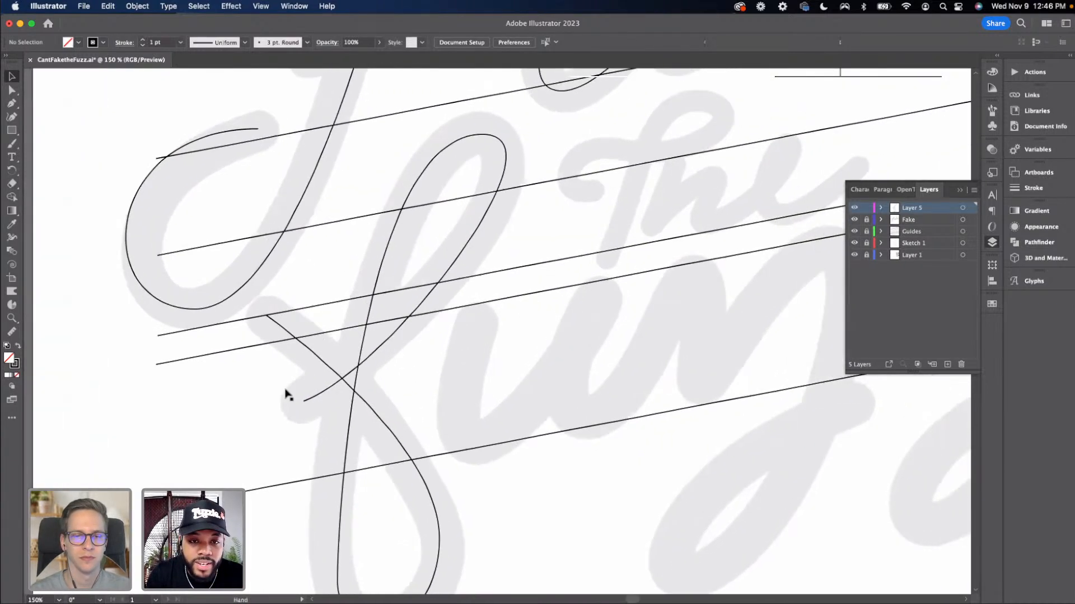
{"action": "key", "text": "a"}
{"action": "left_click", "coordinate": [500, 146]}
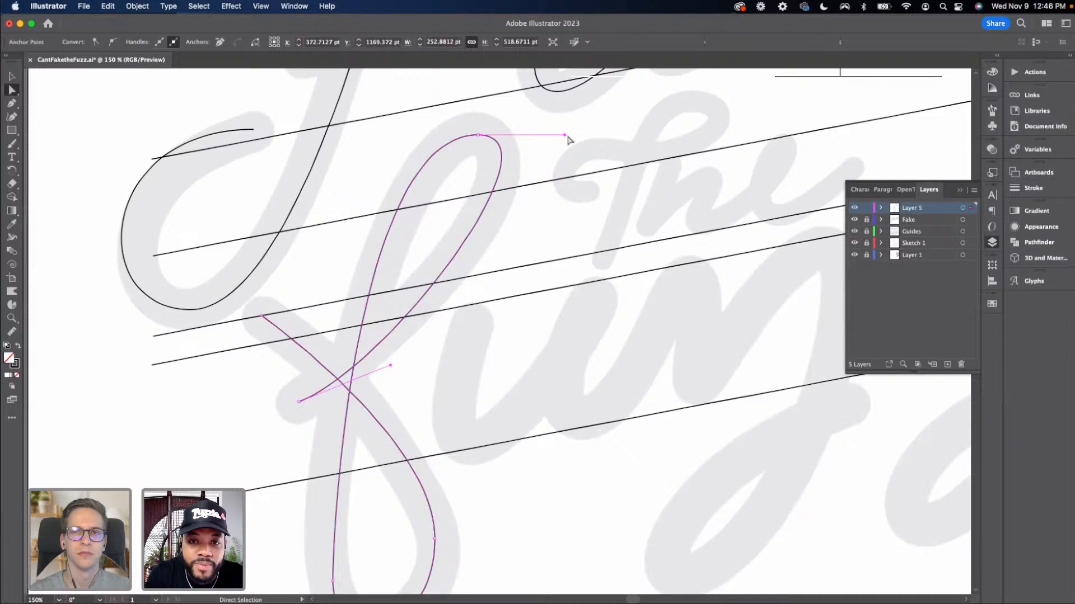
{"action": "left_click_drag", "start_coordinate": [565, 138], "coordinate": [561, 151]}
{"action": "left_click", "coordinate": [493, 299]}
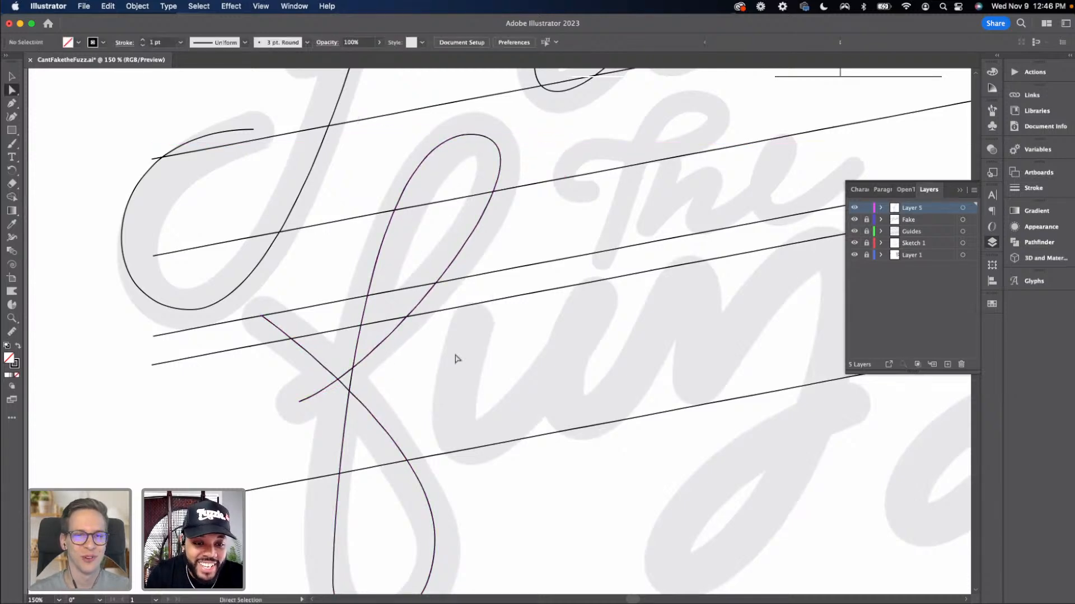
{"action": "left_click_drag", "start_coordinate": [413, 316], "coordinate": [329, 228]}
{"action": "key", "text": "v"}
{"action": "key", "text": "super+minus"}
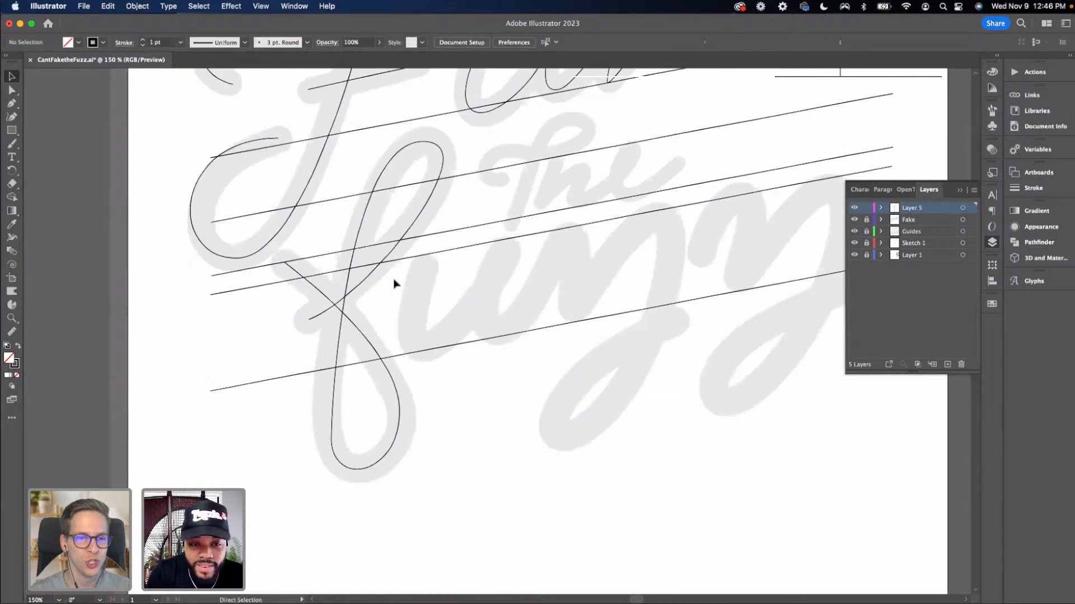
Trace the u of 'Fuzz' with the Pen tool, drawing both downstrokes and its rounded bottoms
{"action": "key", "text": "p"}
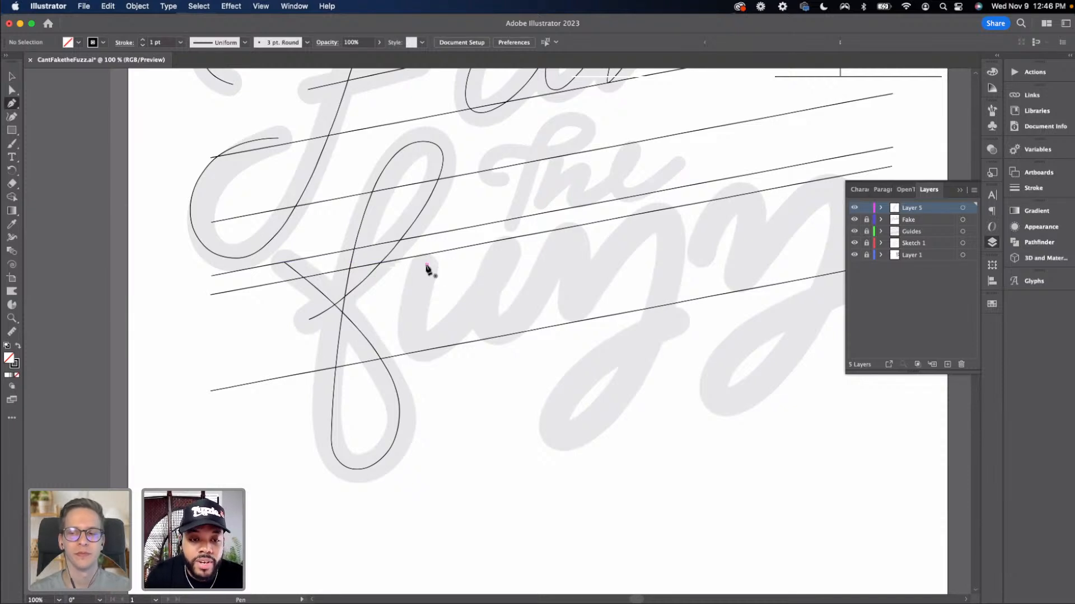
{"action": "left_click", "coordinate": [427, 264]}
{"action": "left_click", "coordinate": [424, 347]}
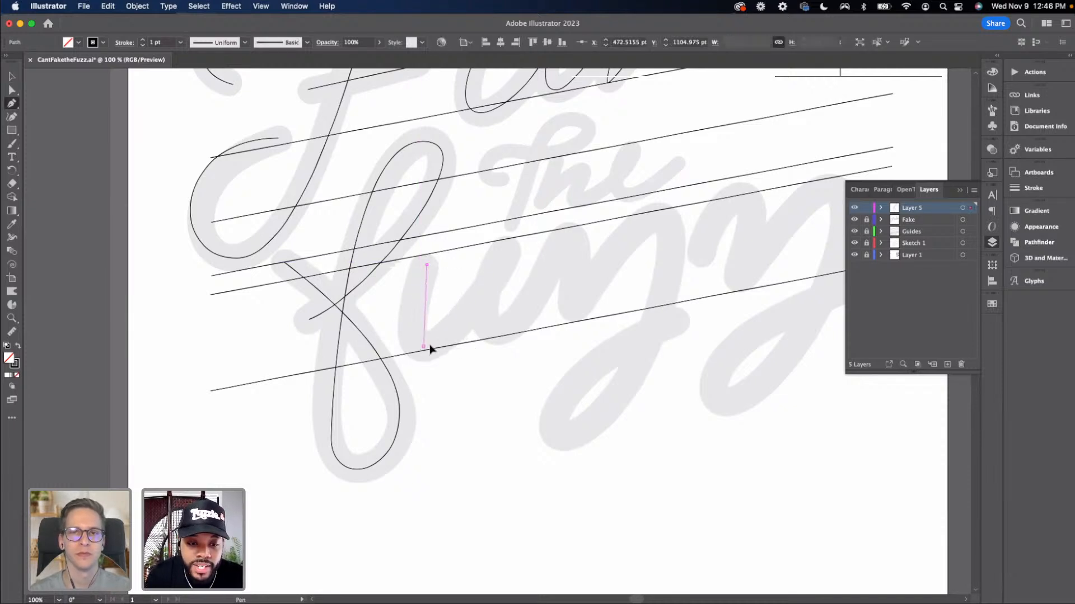
{"action": "left_click_drag", "start_coordinate": [429, 348], "coordinate": [459, 340]}
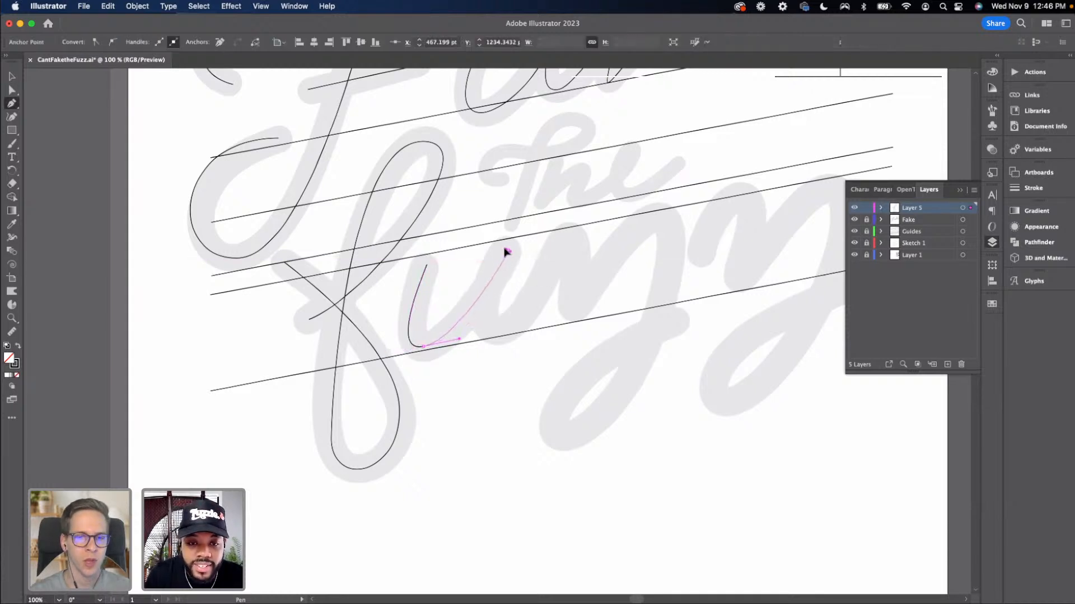
{"action": "left_click_drag", "start_coordinate": [506, 251], "coordinate": [496, 252]}
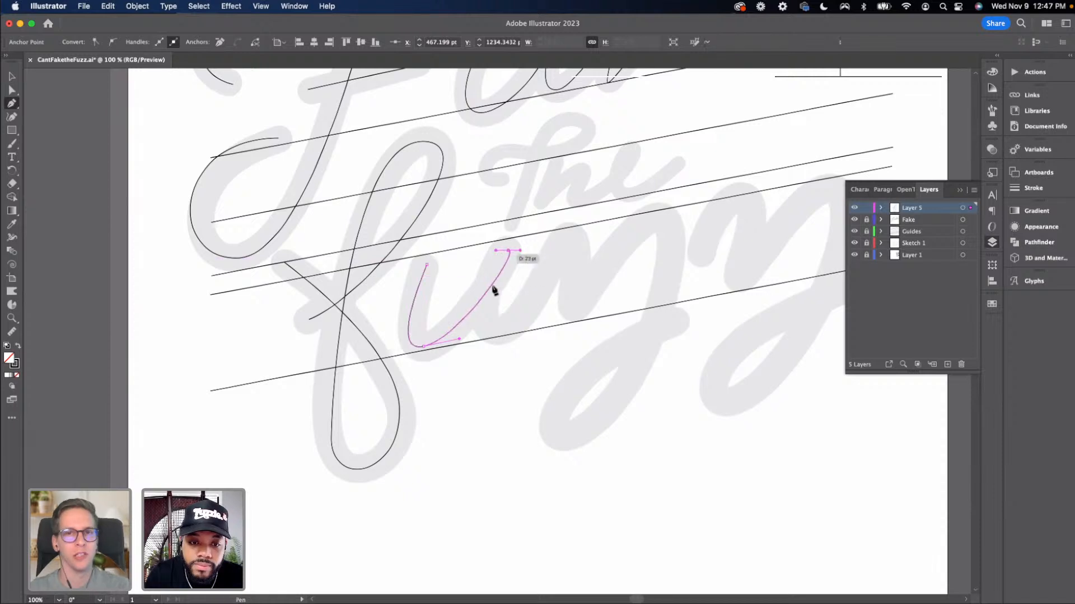
{"action": "left_click_drag", "start_coordinate": [500, 332], "coordinate": [540, 323]}
Resume the path from the u's end and draw the first z's upper curve and valley
{"action": "key", "text": "a"}
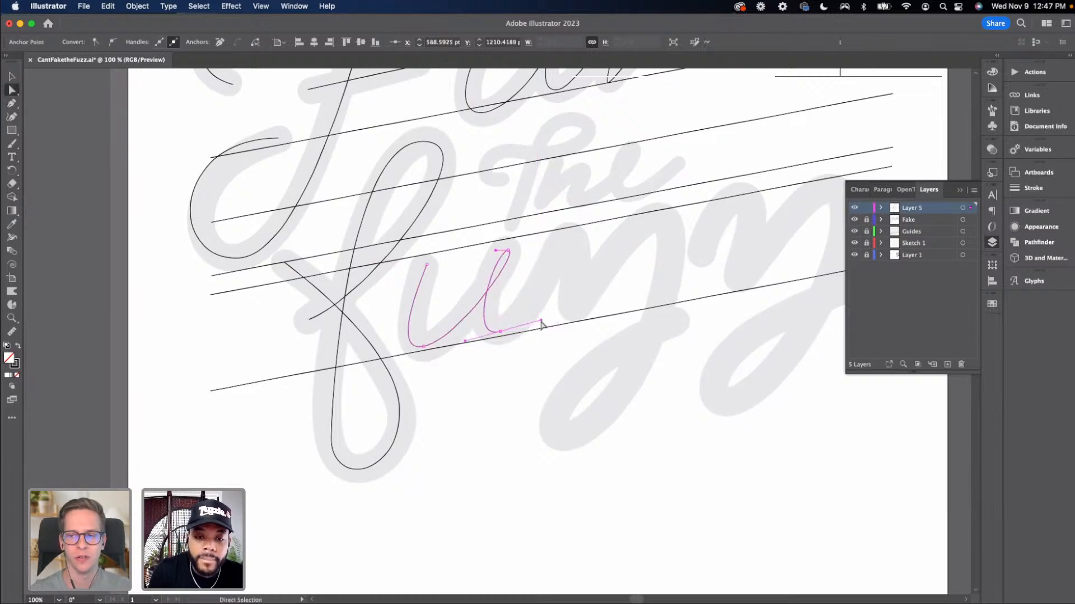
{"action": "left_click", "coordinate": [524, 341]}
{"action": "key", "text": "p"}
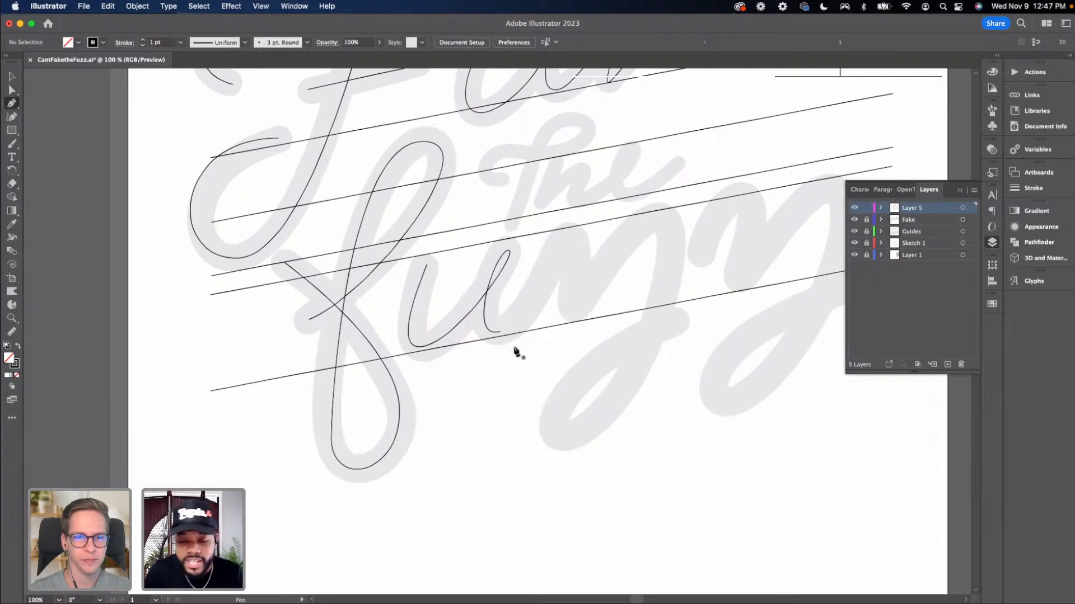
{"action": "left_click_drag", "start_coordinate": [511, 334], "coordinate": [525, 330]}
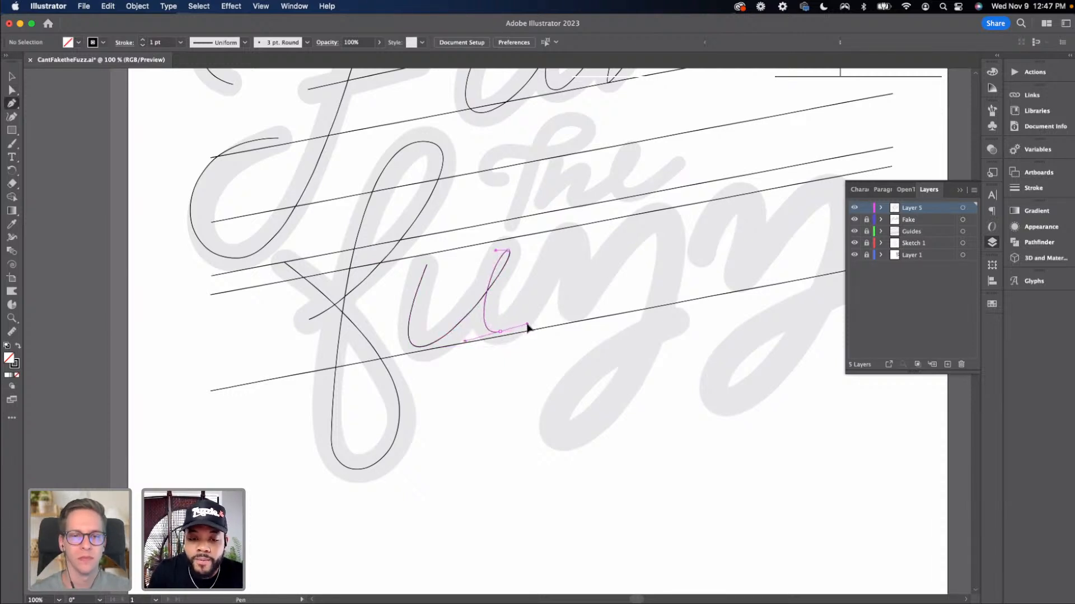
{"action": "left_click", "coordinate": [524, 323]}
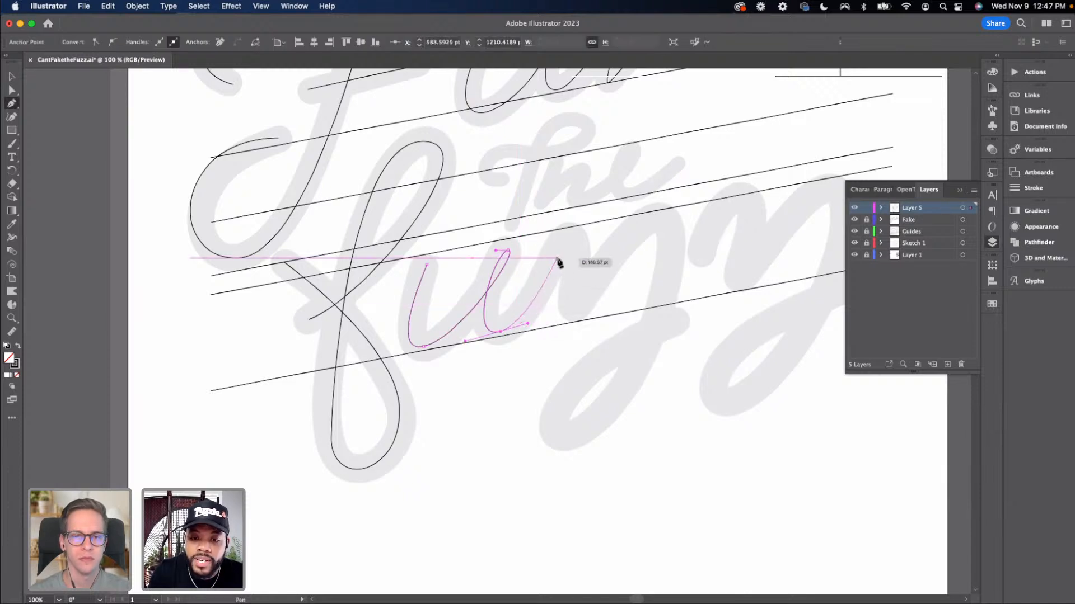
{"action": "left_click_drag", "start_coordinate": [566, 243], "coordinate": [578, 245]}
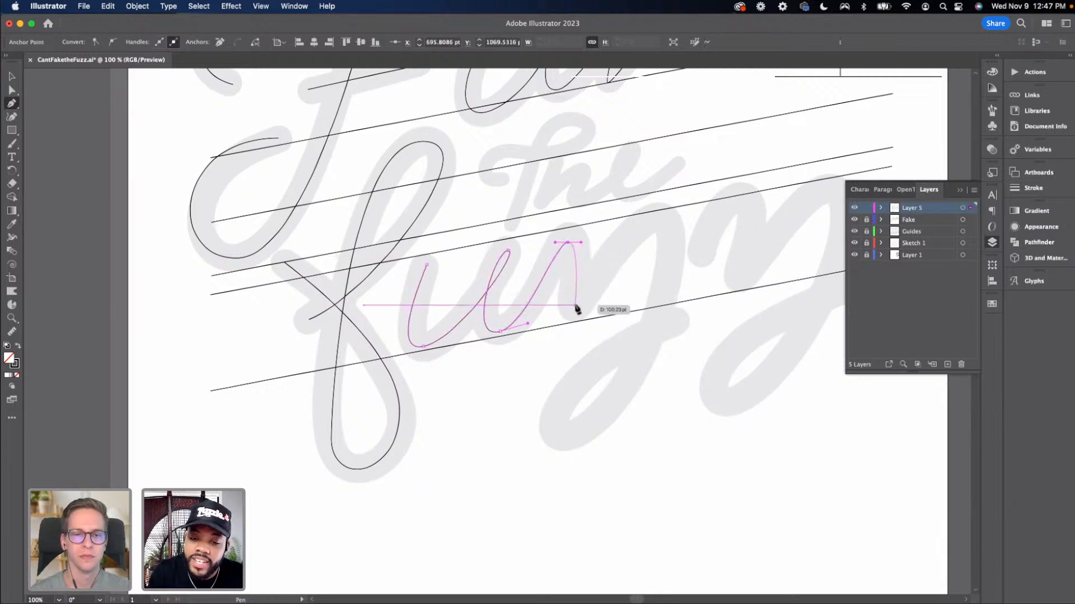
{"action": "left_click_drag", "start_coordinate": [575, 306], "coordinate": [589, 306]}
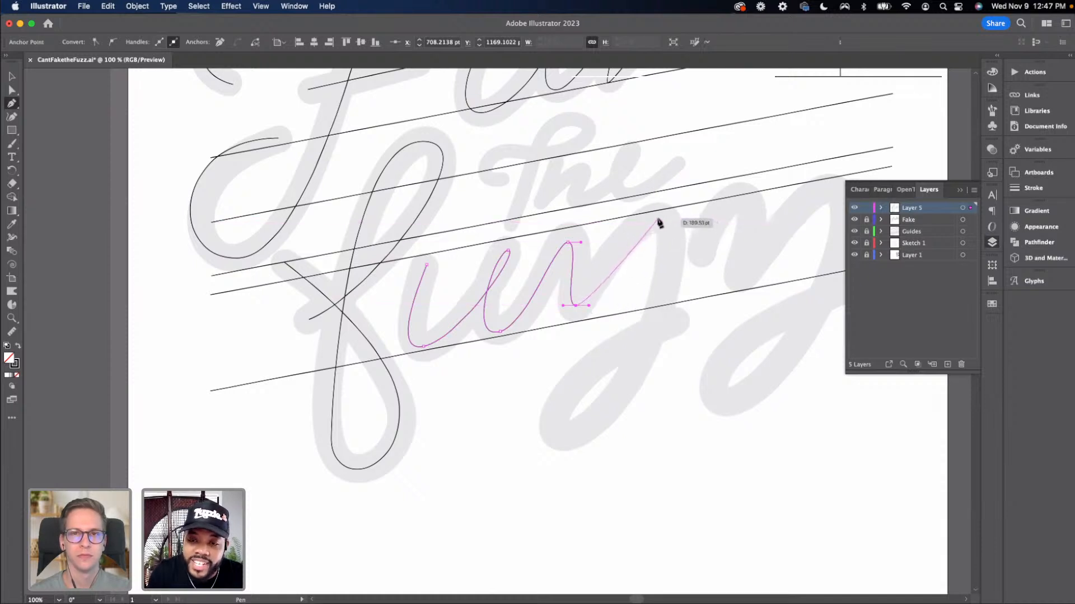
Continue the first z with its top peak, a descender loop and an exit stroke rising right
{"action": "left_click_drag", "start_coordinate": [653, 218], "coordinate": [685, 213]}
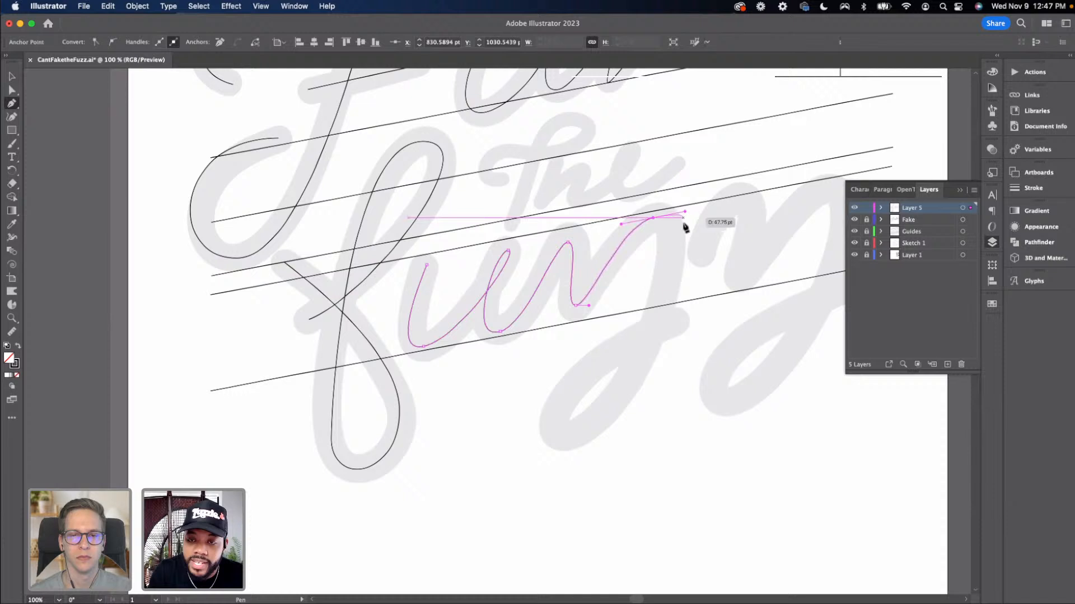
{"action": "left_click_drag", "start_coordinate": [562, 436], "coordinate": [455, 470]}
{"action": "left_click", "coordinate": [560, 437]}
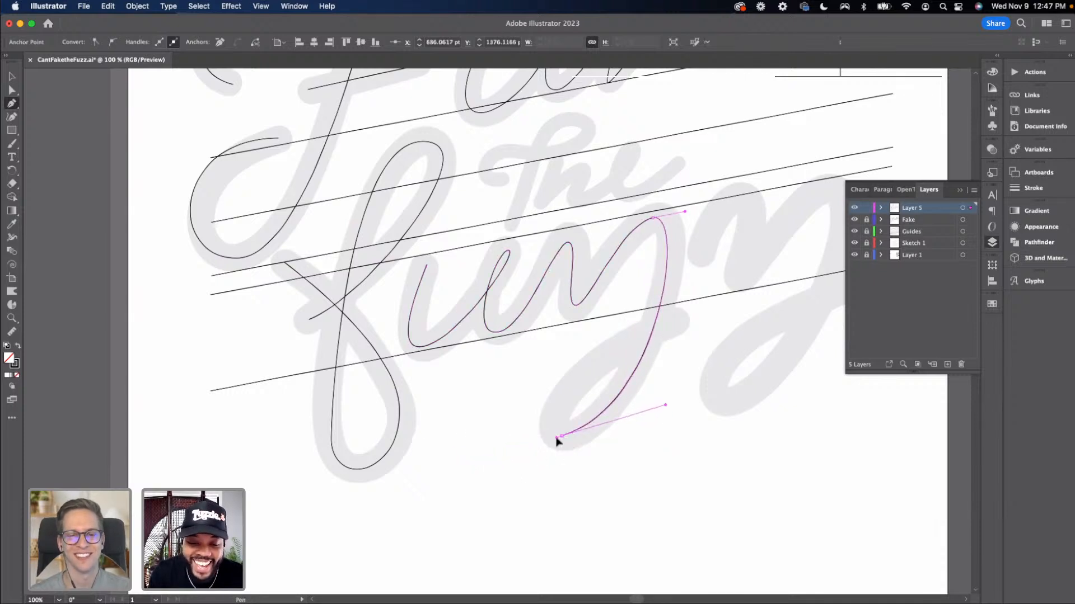
{"action": "left_click_drag", "start_coordinate": [556, 439], "coordinate": [520, 451]}
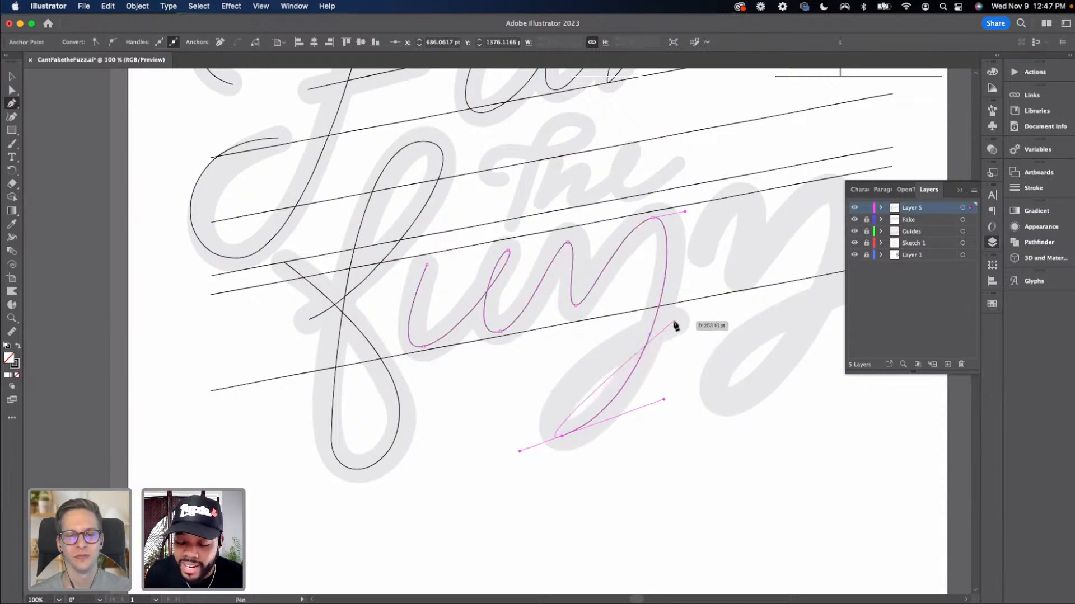
{"action": "left_click_drag", "start_coordinate": [672, 321], "coordinate": [762, 301]}
Adjust the handles on the first z's descender loop and top peak to smooth its shape
{"action": "key", "text": "a"}
{"action": "left_click_drag", "start_coordinate": [520, 452], "coordinate": [532, 446]}
{"action": "left_click", "coordinate": [632, 453]}
{"action": "left_click_drag", "start_coordinate": [623, 455], "coordinate": [586, 464]}
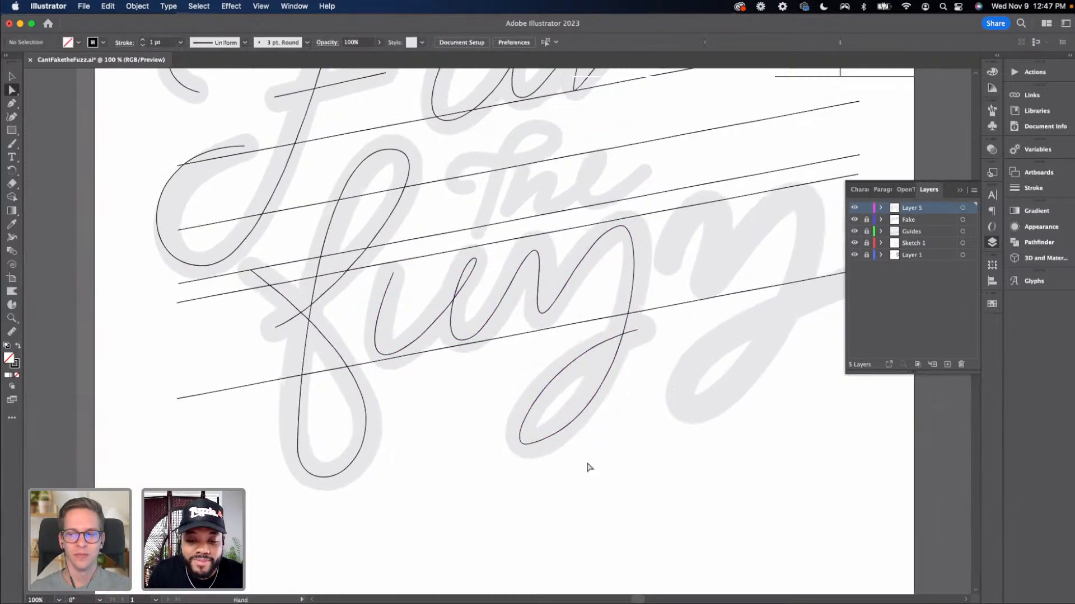
{"action": "left_click", "coordinate": [521, 445]}
{"action": "left_click_drag", "start_coordinate": [629, 425], "coordinate": [620, 433]}
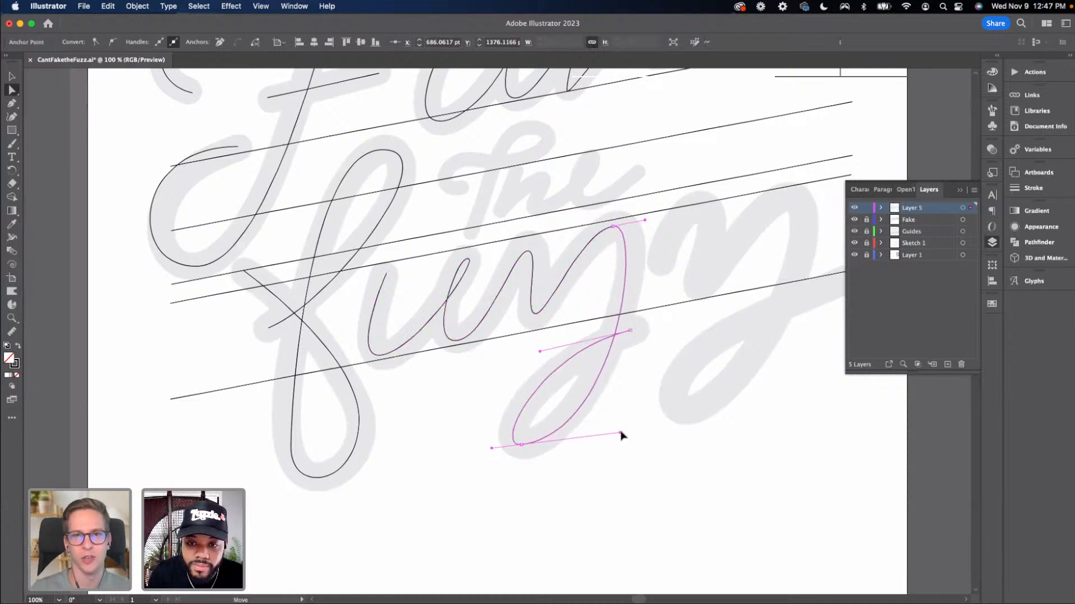
{"action": "left_click_drag", "start_coordinate": [643, 218], "coordinate": [655, 211]}
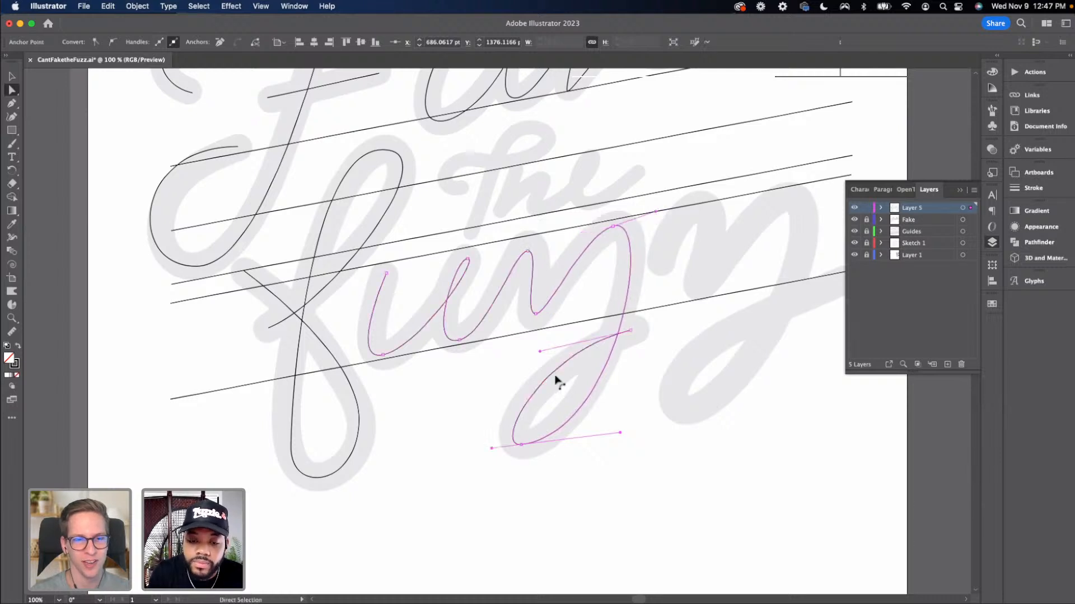
{"action": "left_click", "coordinate": [632, 402]}
Start a new Pen path for the second z, drawing its arched top, valley and upper peak
{"action": "scroll", "coordinate": [580, 428], "scroll_direction": "up", "scroll_amount": 3}
{"action": "scroll", "coordinate": [579, 428], "scroll_direction": "right", "scroll_amount": 3}
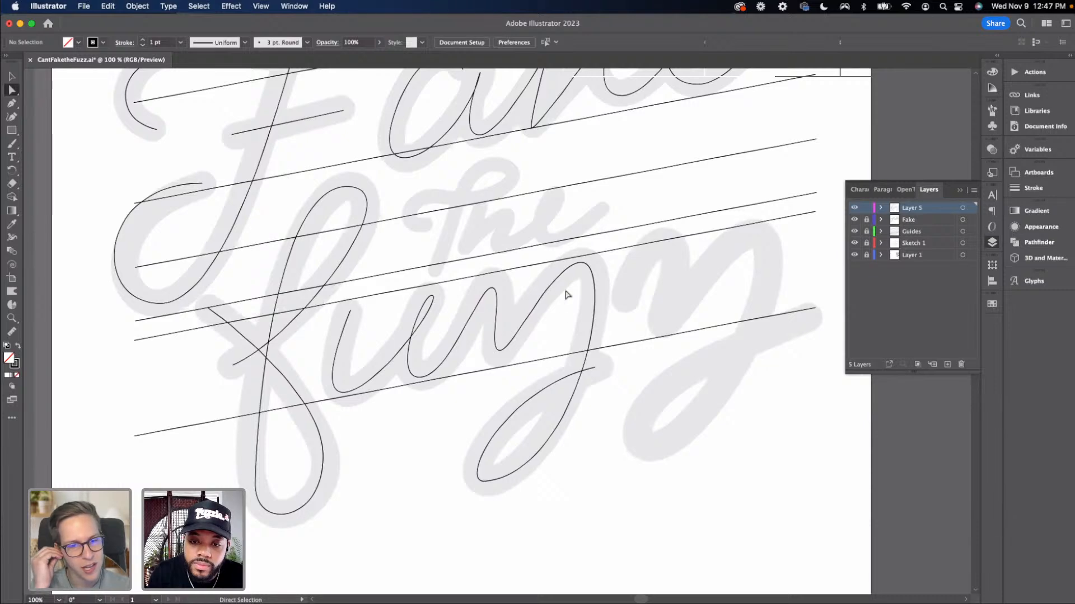
{"action": "scroll", "coordinate": [567, 342], "scroll_direction": "up", "scroll_amount": 1}
{"action": "scroll", "coordinate": [566, 341], "scroll_direction": "right", "scroll_amount": 3}
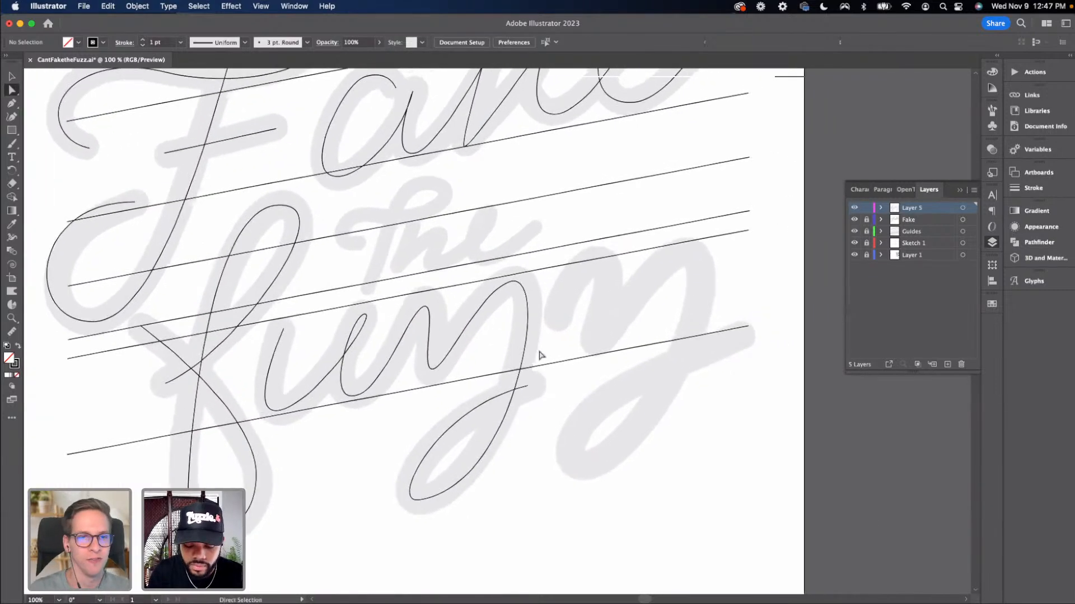
{"action": "key", "text": "p"}
{"action": "left_click_drag", "start_coordinate": [557, 317], "coordinate": [626, 267]}
{"action": "left_click", "coordinate": [599, 336]}
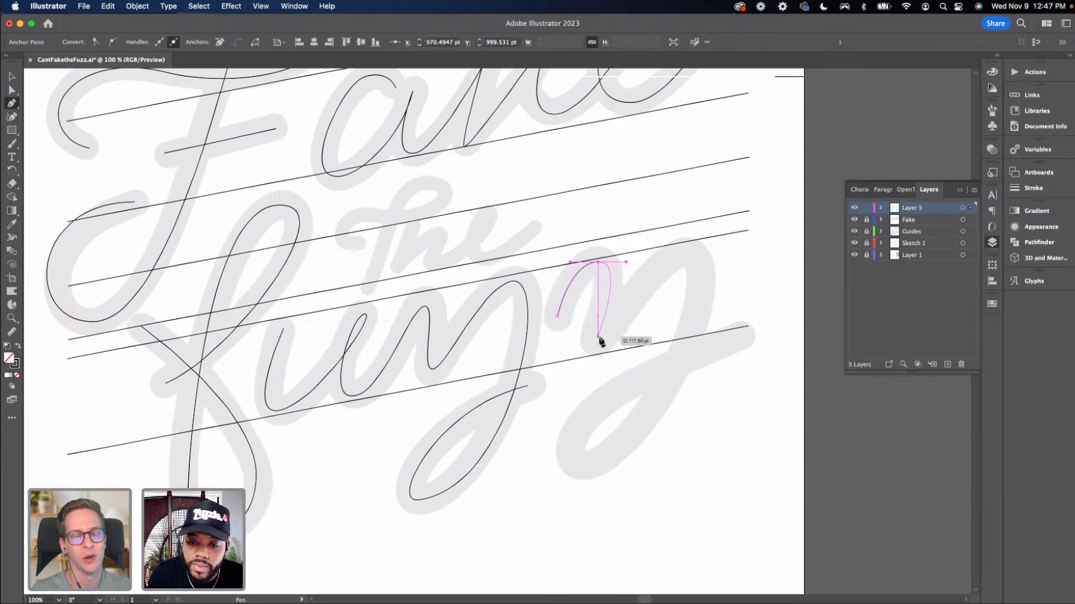
{"action": "left_click_drag", "start_coordinate": [599, 340], "coordinate": [614, 337]}
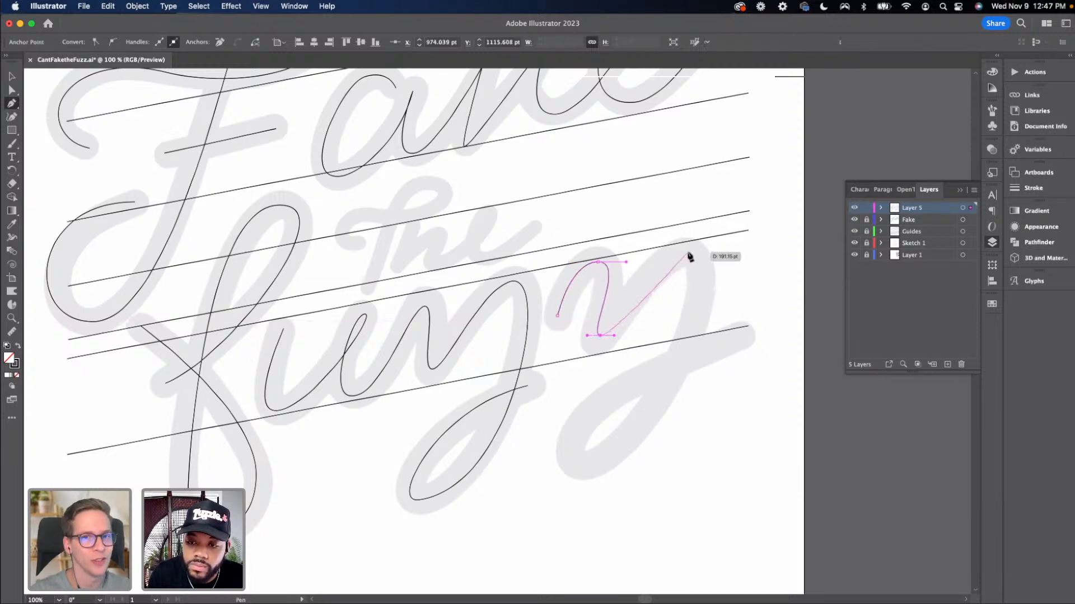
{"action": "left_click_drag", "start_coordinate": [686, 252], "coordinate": [722, 258]}
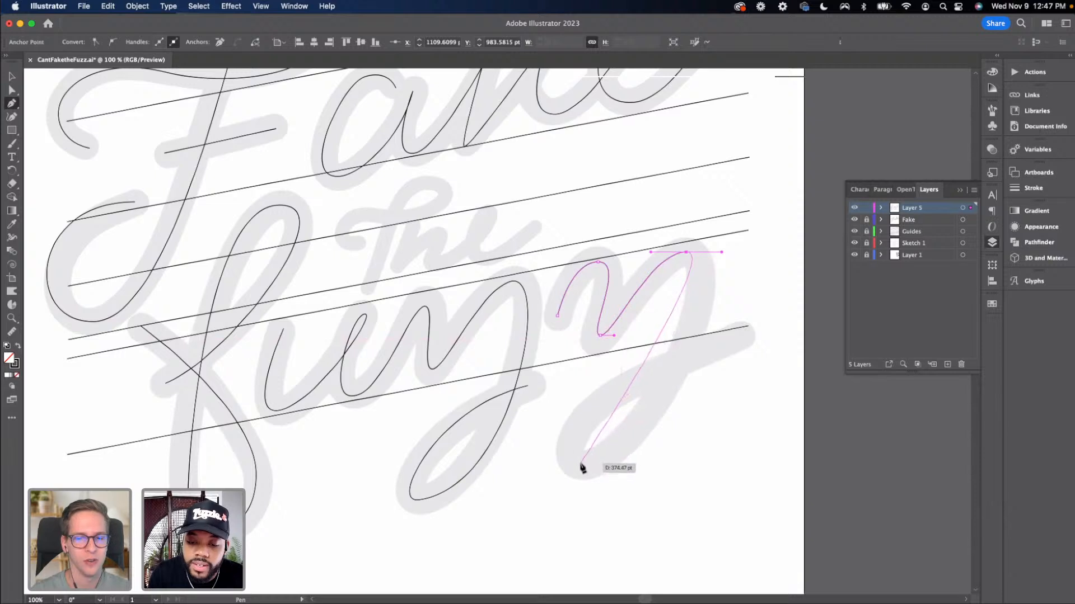
Continue the second z with its descender loop and an exit stroke rising to the right
{"action": "left_click_drag", "start_coordinate": [580, 464], "coordinate": [556, 473]}
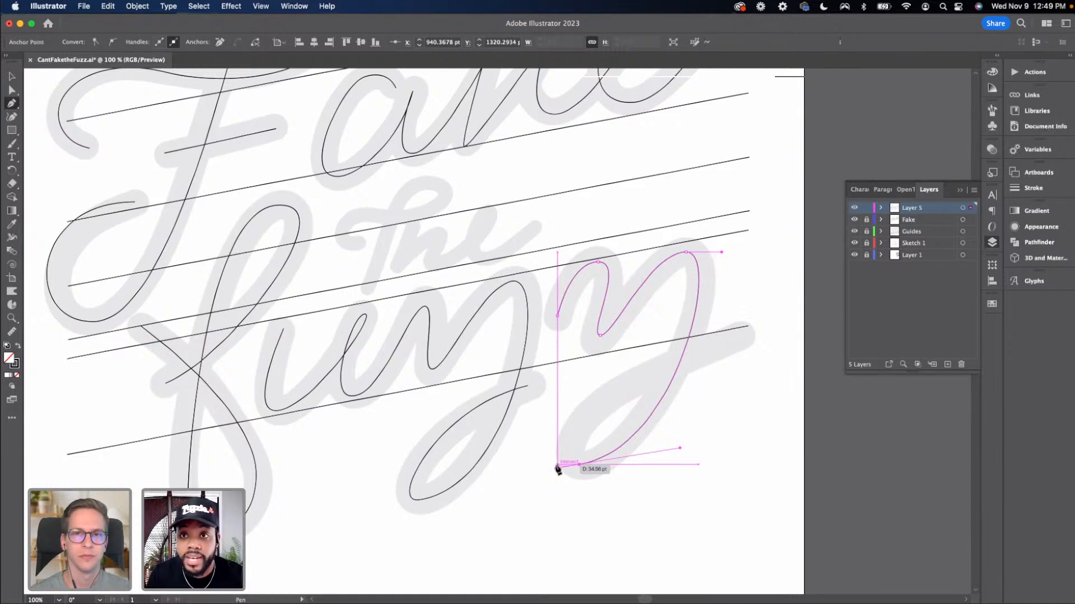
{"action": "left_click_drag", "start_coordinate": [558, 469], "coordinate": [555, 468]}
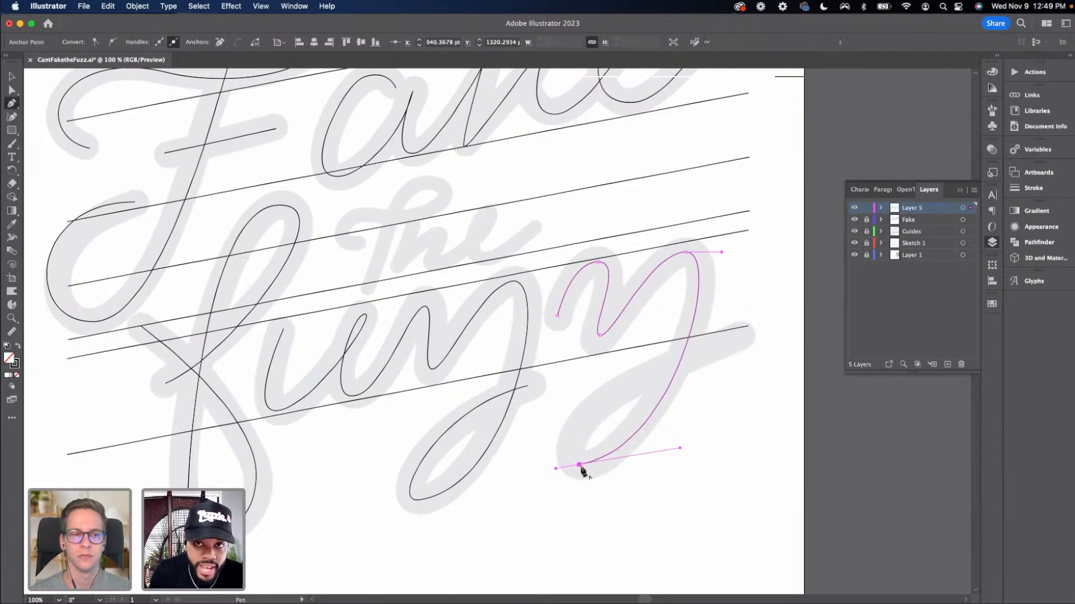
{"action": "left_click_drag", "start_coordinate": [576, 468], "coordinate": [549, 476]}
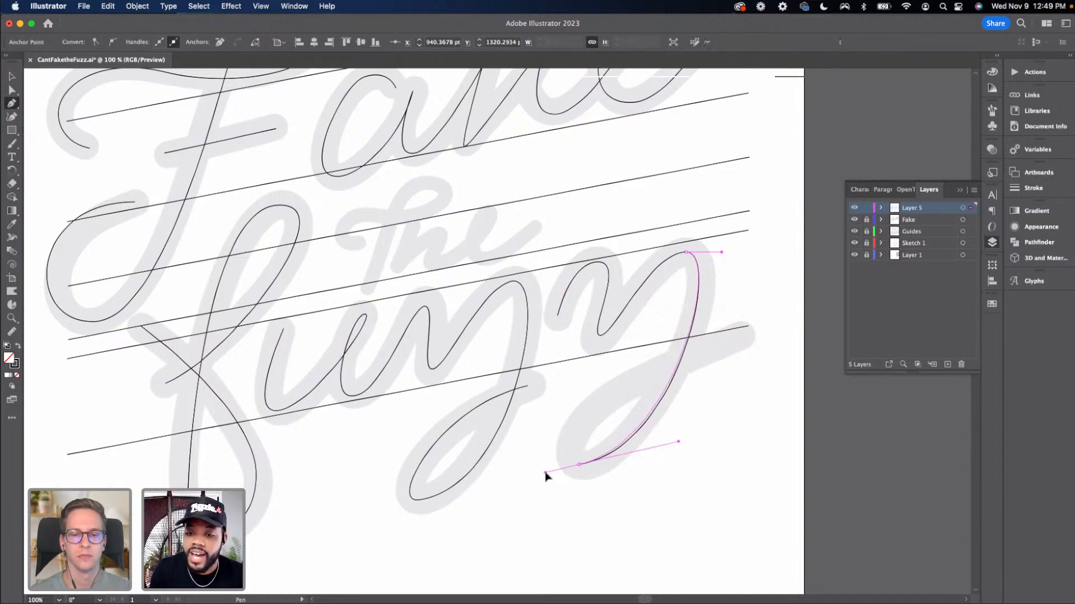
{"action": "left_click_drag", "start_coordinate": [542, 472], "coordinate": [543, 472]}
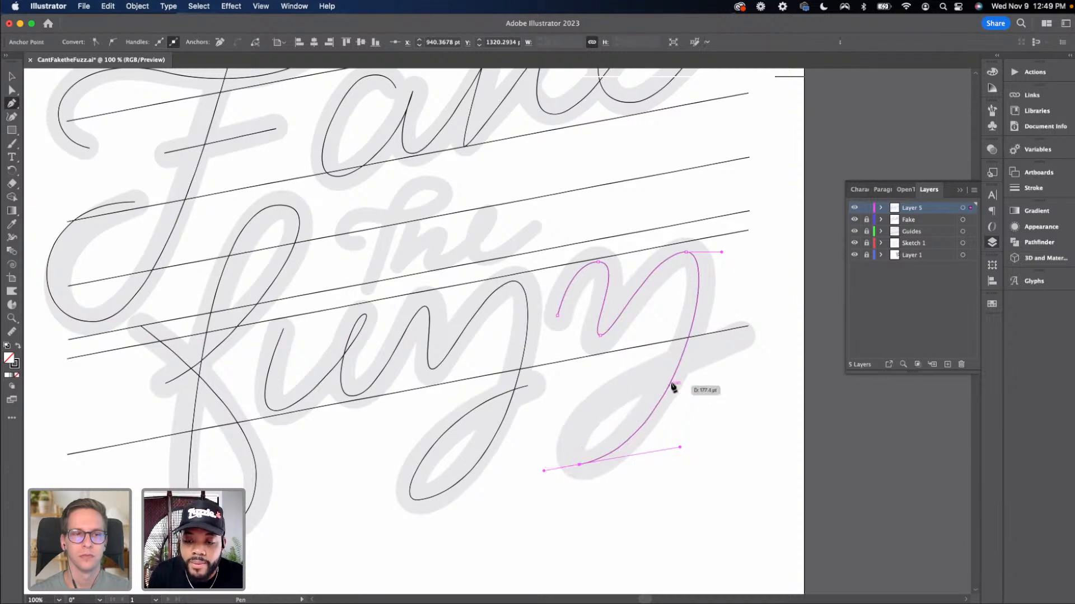
{"action": "left_click_drag", "start_coordinate": [735, 337], "coordinate": [882, 288]}
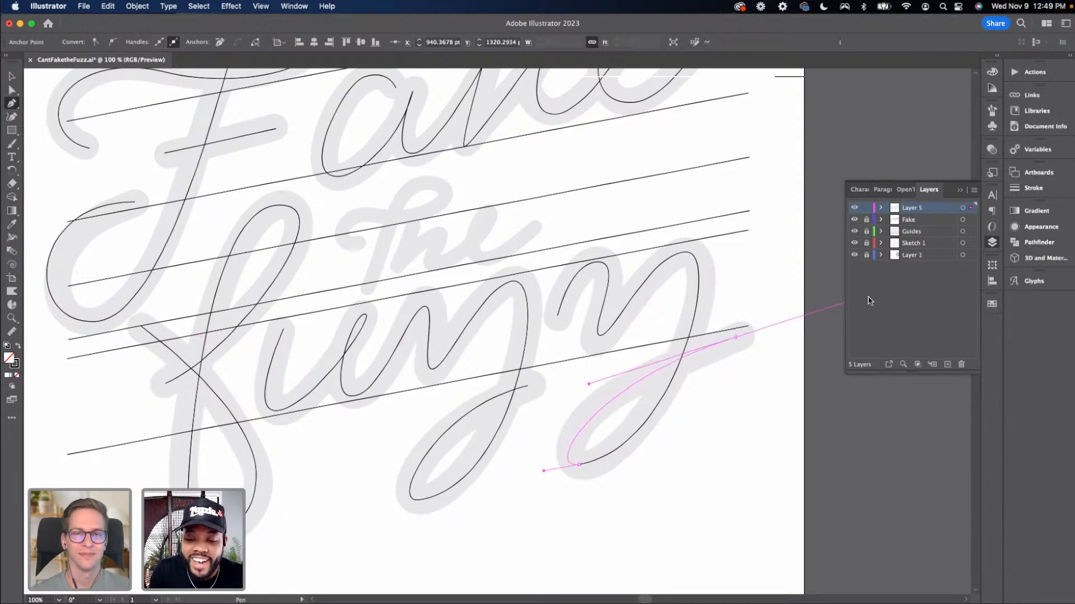
Refine the handles at the bottom of the second z's descender loop
{"action": "key", "text": "v"}
{"action": "left_click", "coordinate": [589, 475]}
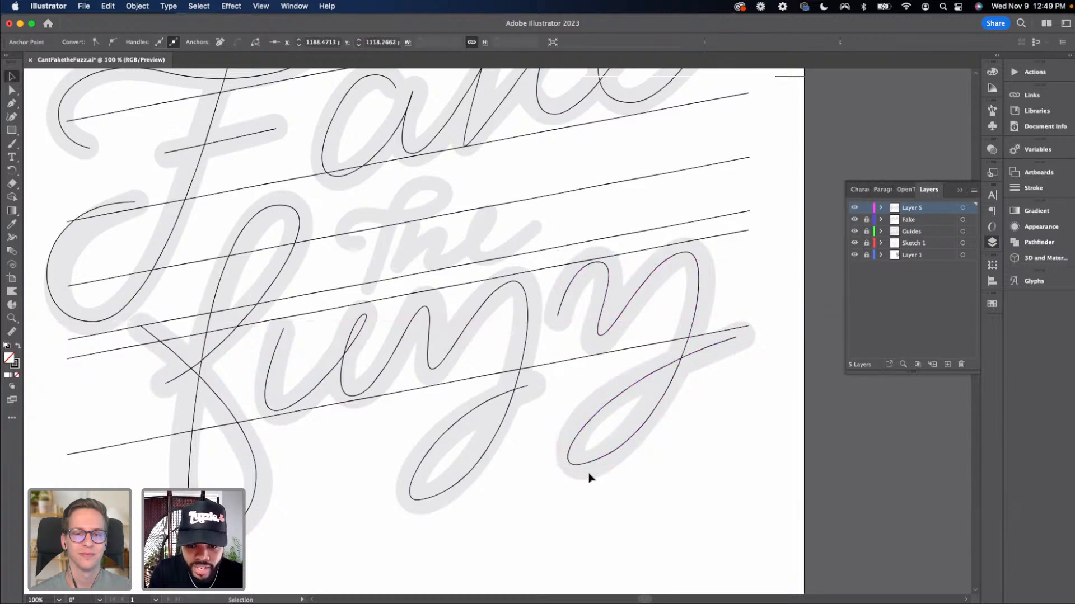
{"action": "key", "text": "a"}
{"action": "left_click", "coordinate": [580, 466]}
{"action": "left_click_drag", "start_coordinate": [580, 468], "coordinate": [535, 467]}
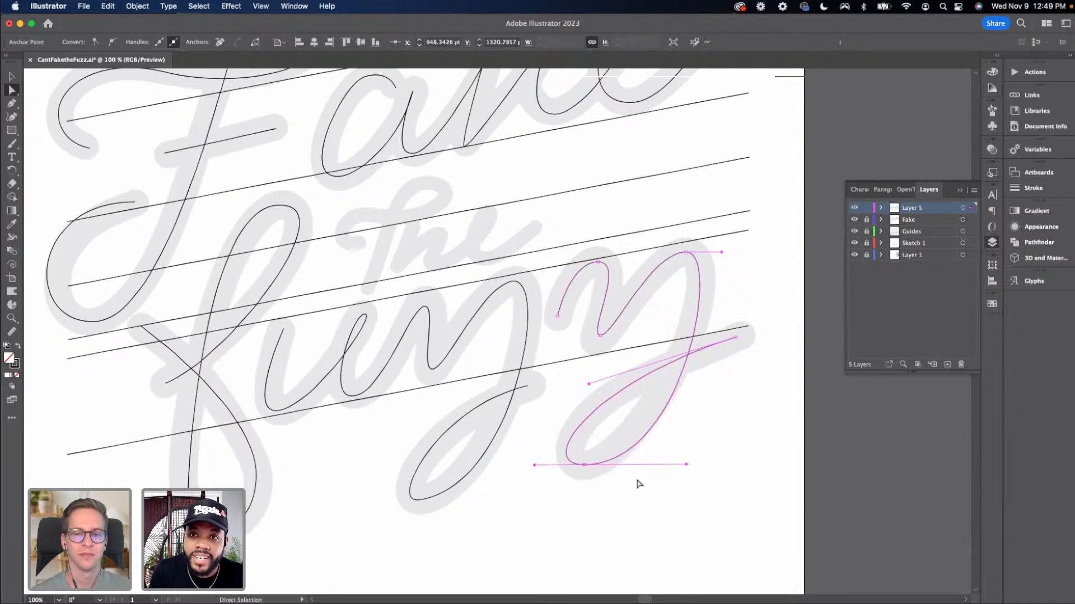
{"action": "left_click_drag", "start_coordinate": [686, 464], "coordinate": [677, 437]}
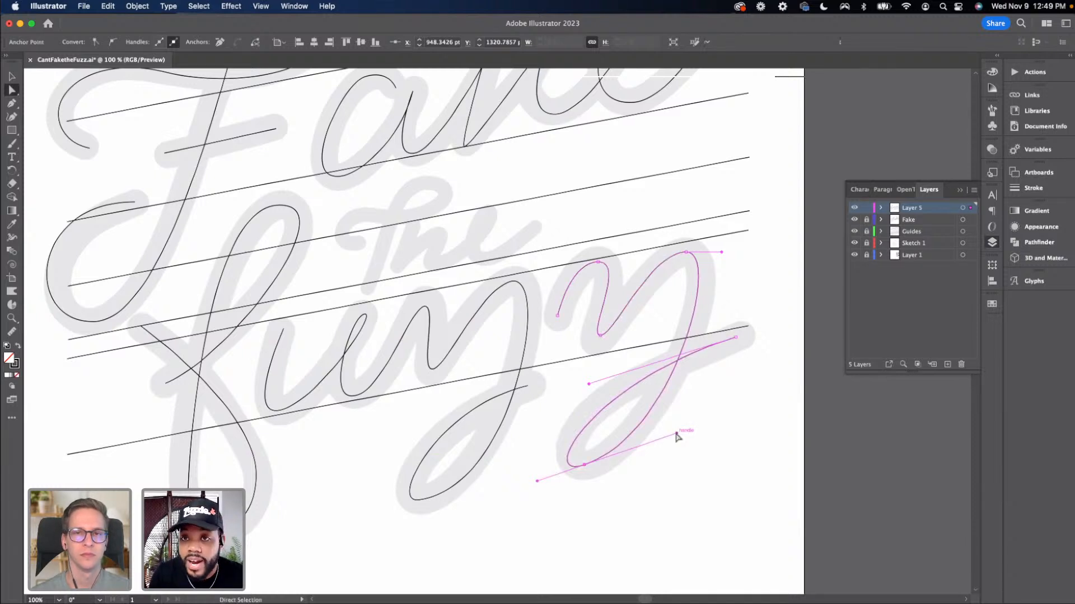
{"action": "key", "text": "v"}
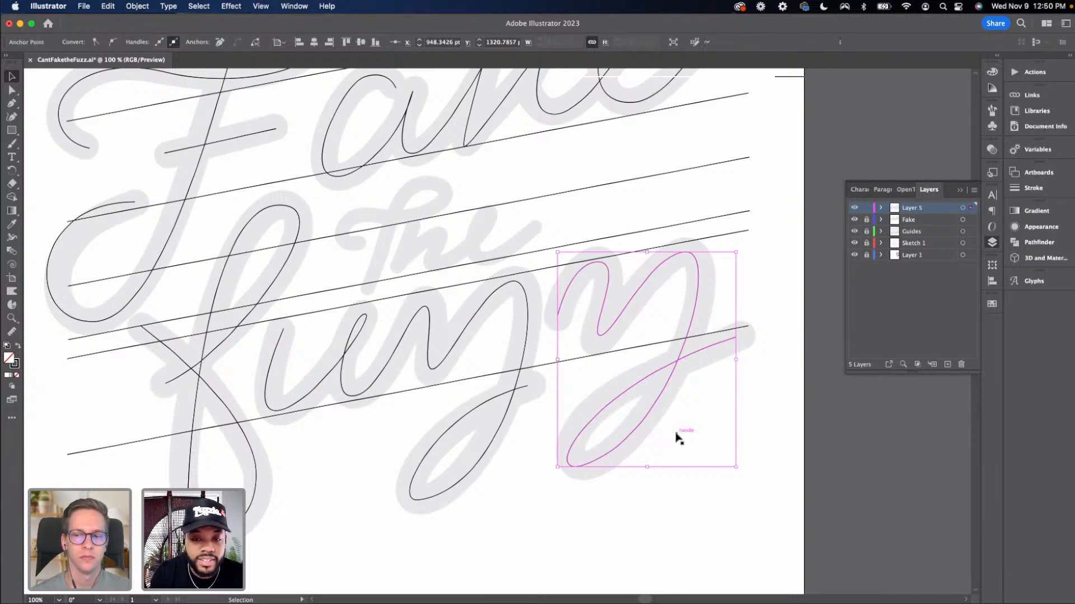
{"action": "key", "text": "Delete"}
{"action": "key", "text": "Delete"}
{"action": "key", "text": "c"}
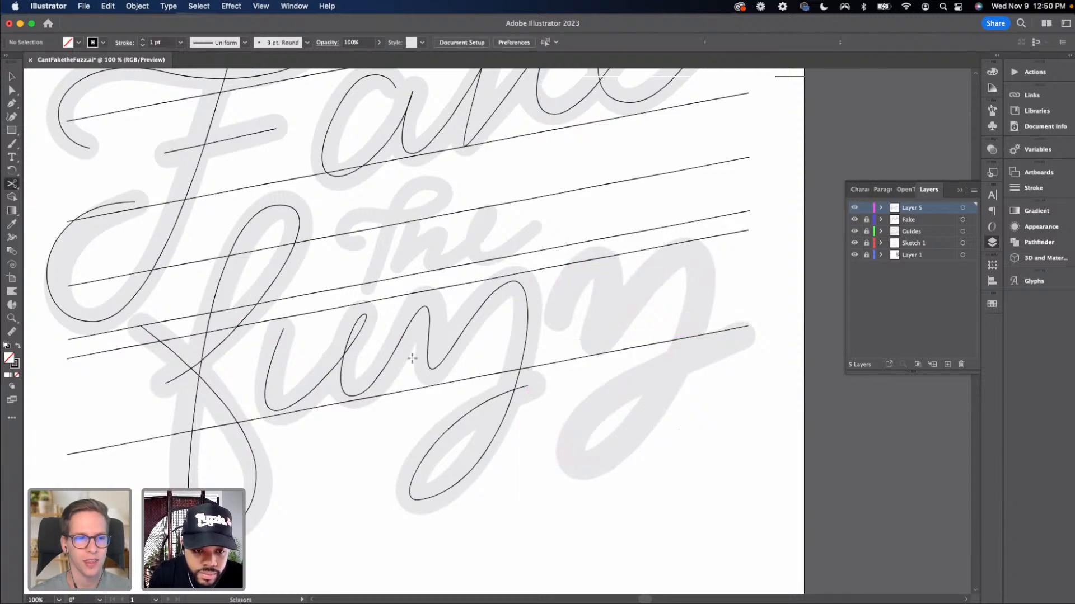
{"action": "key", "text": "super+z"}
{"action": "key", "text": "super+z"}
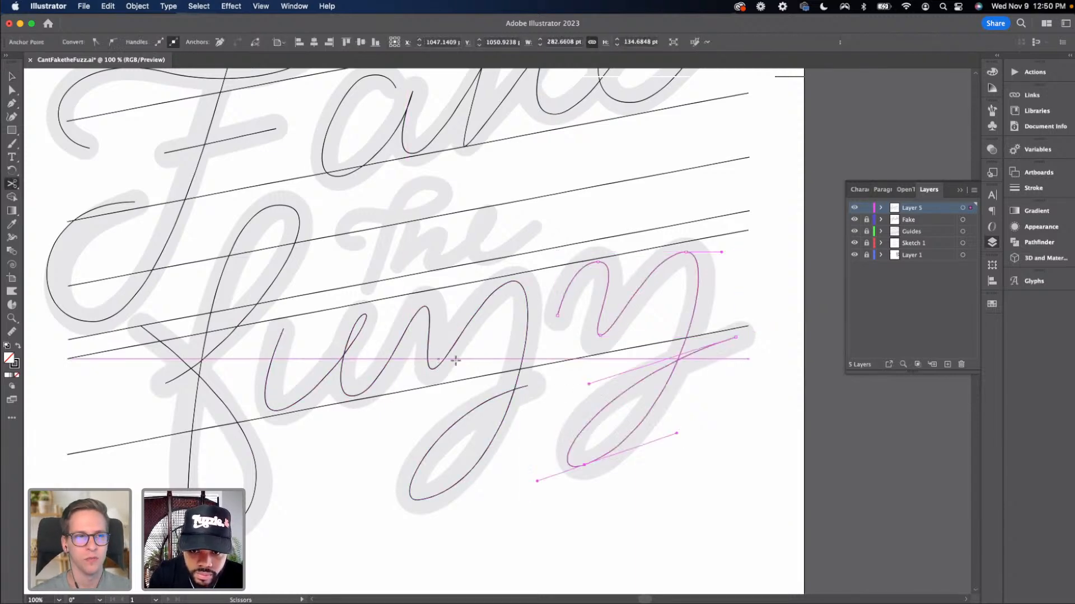
Place a copy of the second z off the artboard and delete the original from the lettering
{"action": "key", "text": "super+minus"}
{"action": "key", "text": "v"}
{"action": "left_click", "coordinate": [498, 423]}
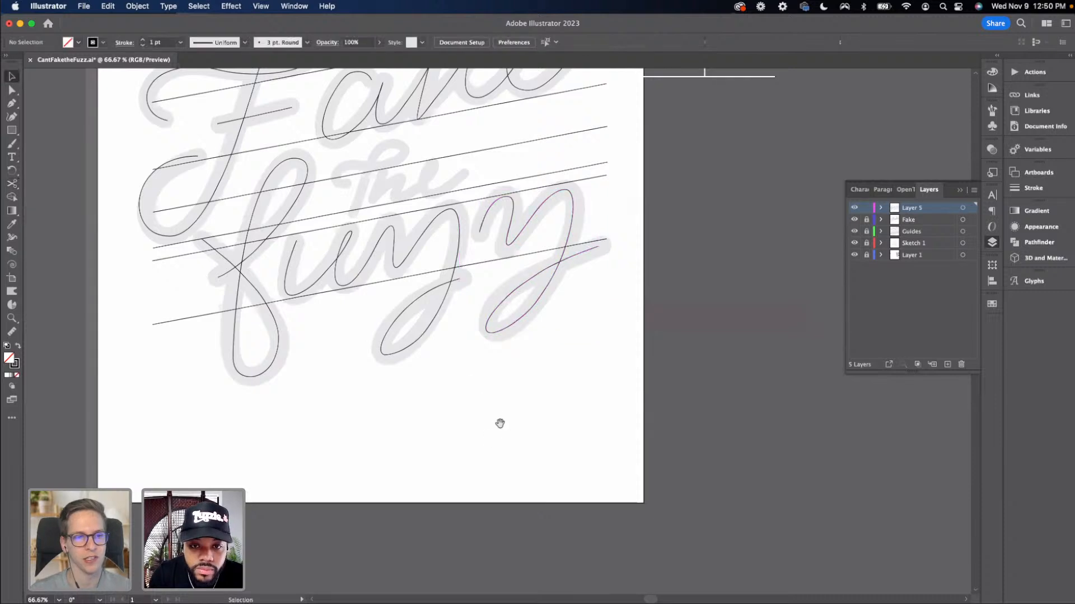
{"action": "left_click_drag", "start_coordinate": [499, 424], "coordinate": [534, 416]}
{"action": "left_click", "coordinate": [561, 290]}
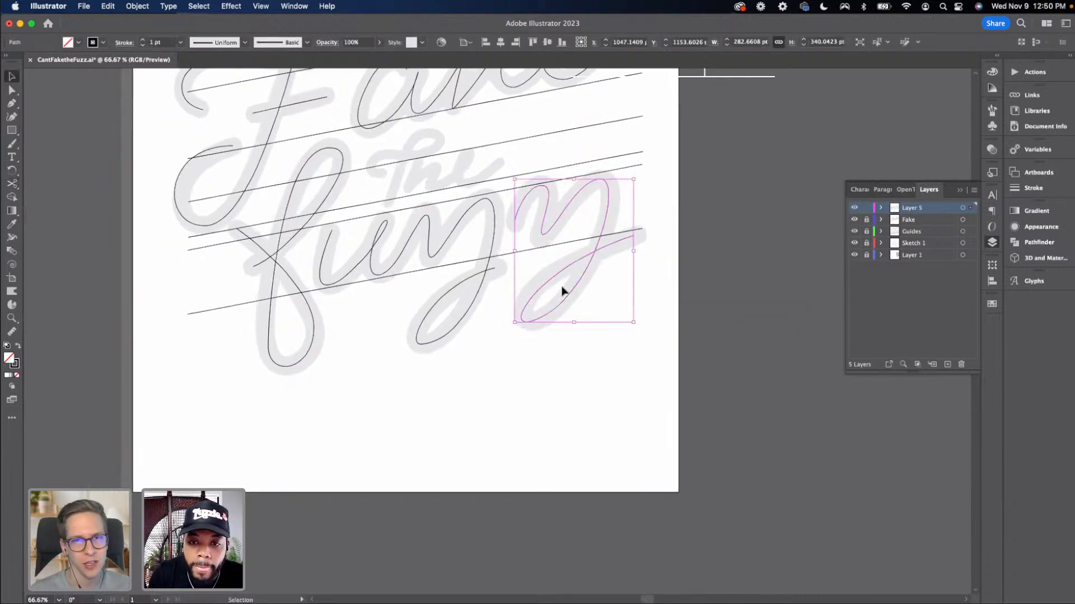
{"action": "left_click_drag", "start_coordinate": [574, 290], "coordinate": [795, 249]}
{"action": "left_click", "coordinate": [614, 331]}
{"action": "left_click", "coordinate": [583, 283]}
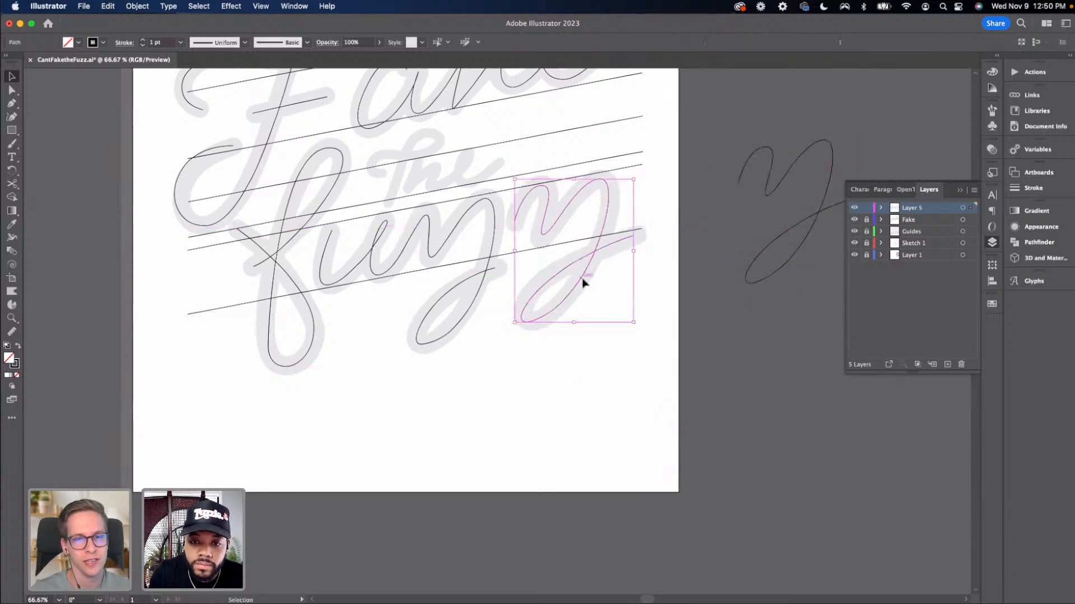
{"action": "key", "text": "Delete"}
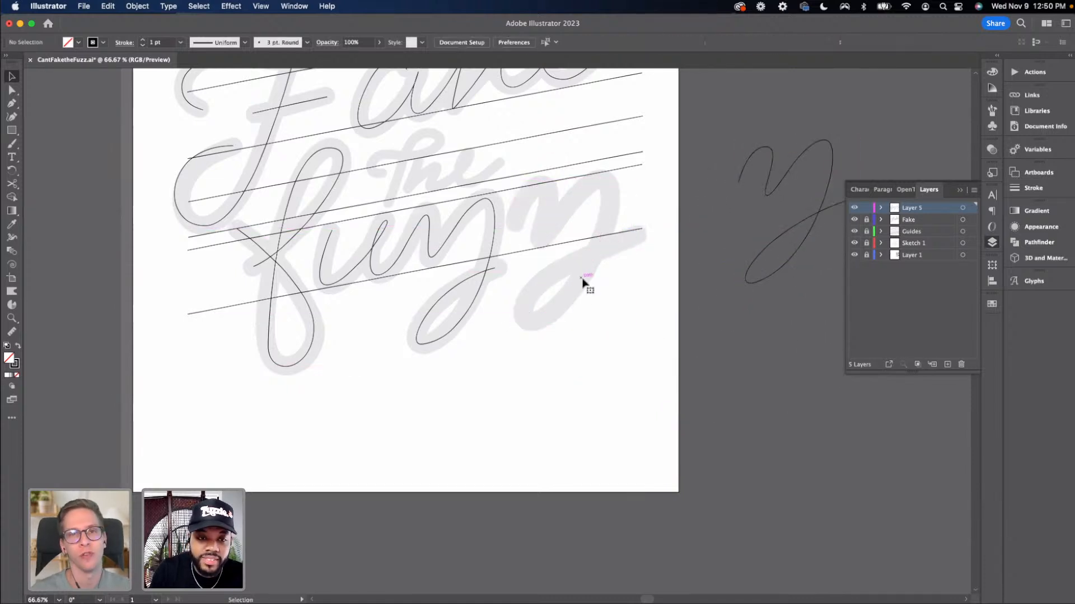
Duplicate the first z onto the second z's position in the lettering
{"action": "left_click", "coordinate": [429, 246]}
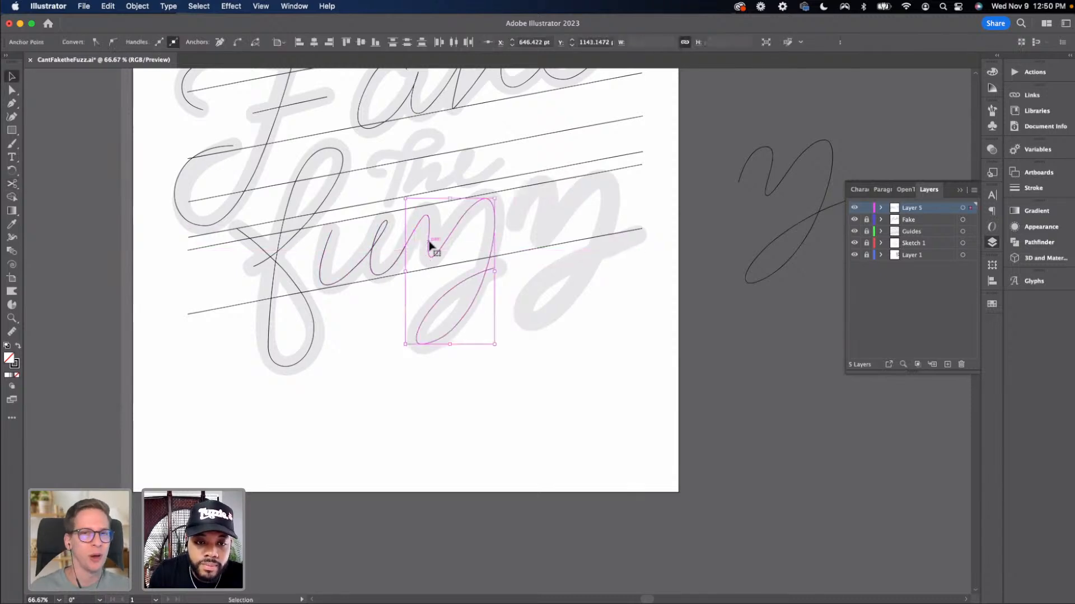
{"action": "mouse_move", "coordinate": [429, 246]}
{"action": "left_mouse_down"}
{"action": "mouse_move", "coordinate": [543, 224]}
{"action": "mouse_move", "coordinate": [528, 223]}
{"action": "left_mouse_up"}
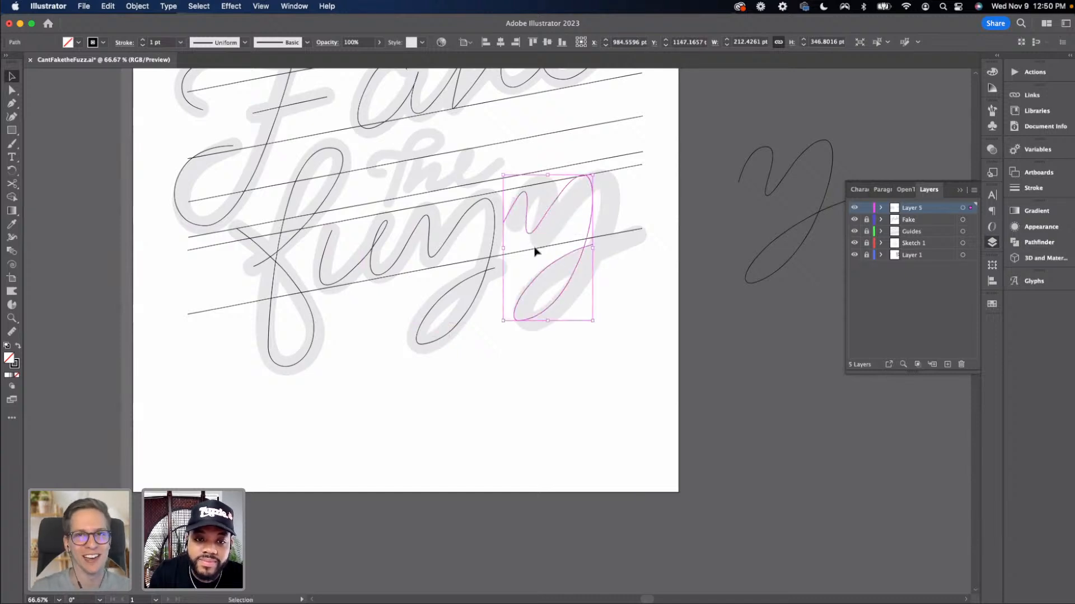
{"action": "left_click", "coordinate": [674, 293]}
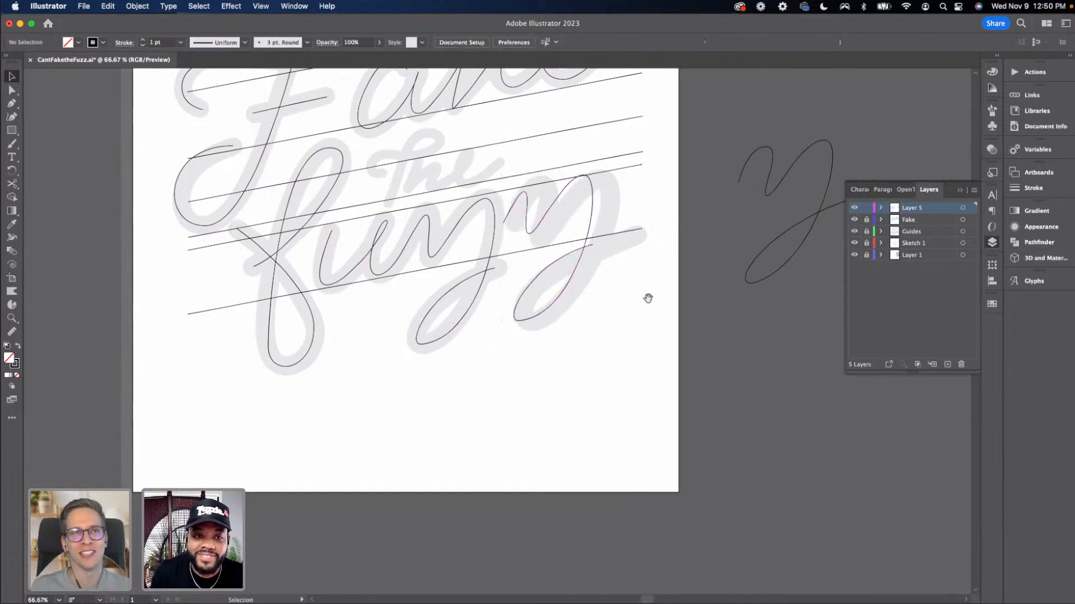
Rename Layer 5 to Fuzz
{"action": "left_click_drag", "start_coordinate": [645, 297], "coordinate": [621, 371]}
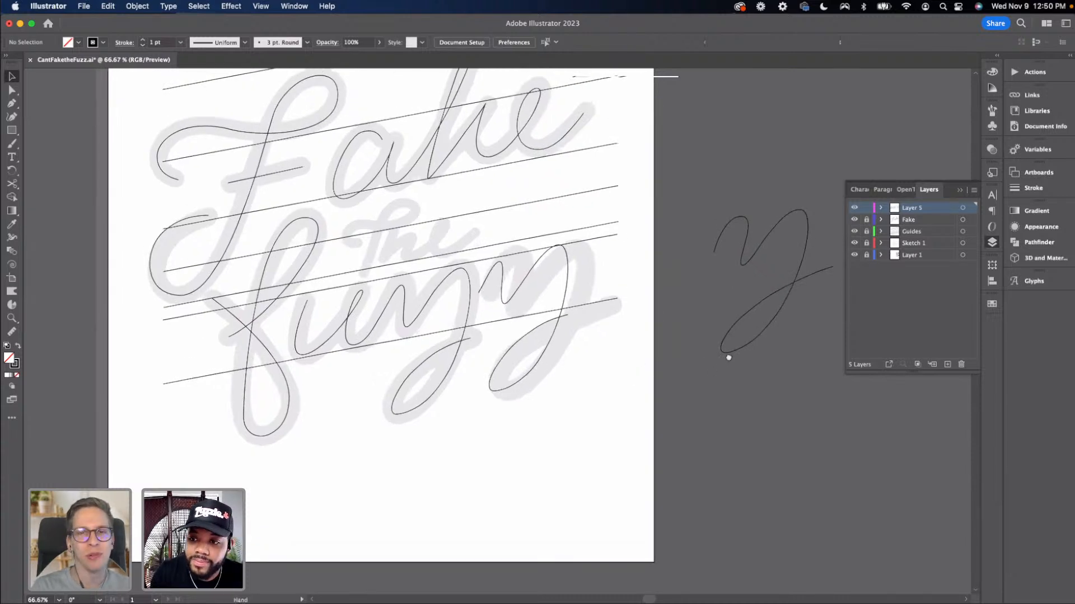
{"action": "left_click_drag", "start_coordinate": [728, 358], "coordinate": [738, 354]}
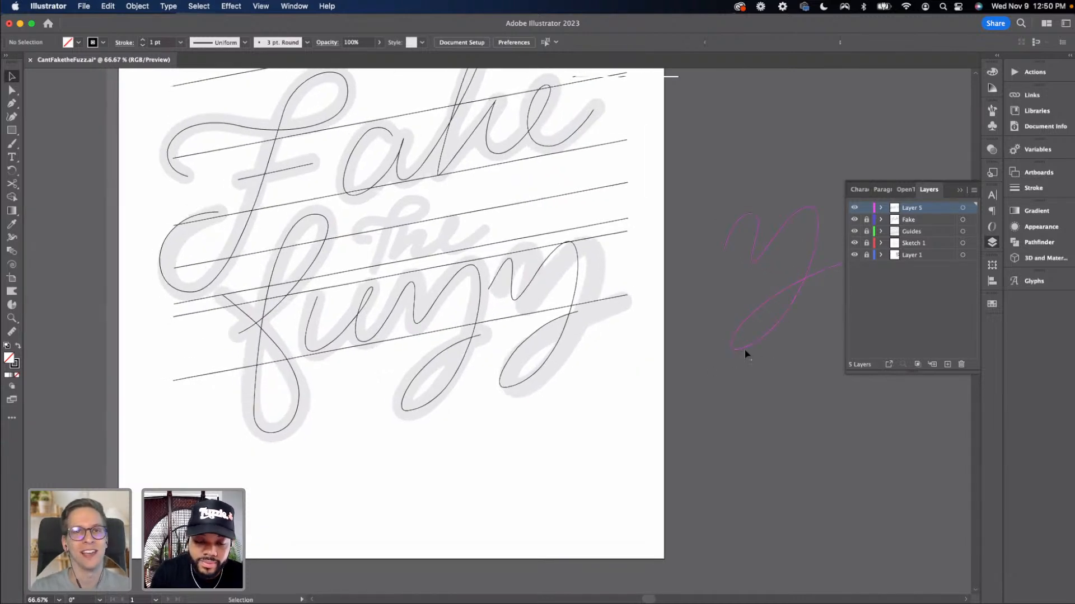
{"action": "key", "text": "super+minus"}
{"action": "mouse_move", "coordinate": [619, 353]}
{"action": "left_mouse_down"}
{"action": "mouse_move", "coordinate": [634, 374]}
{"action": "mouse_move", "coordinate": [618, 359]}
{"action": "left_mouse_up"}
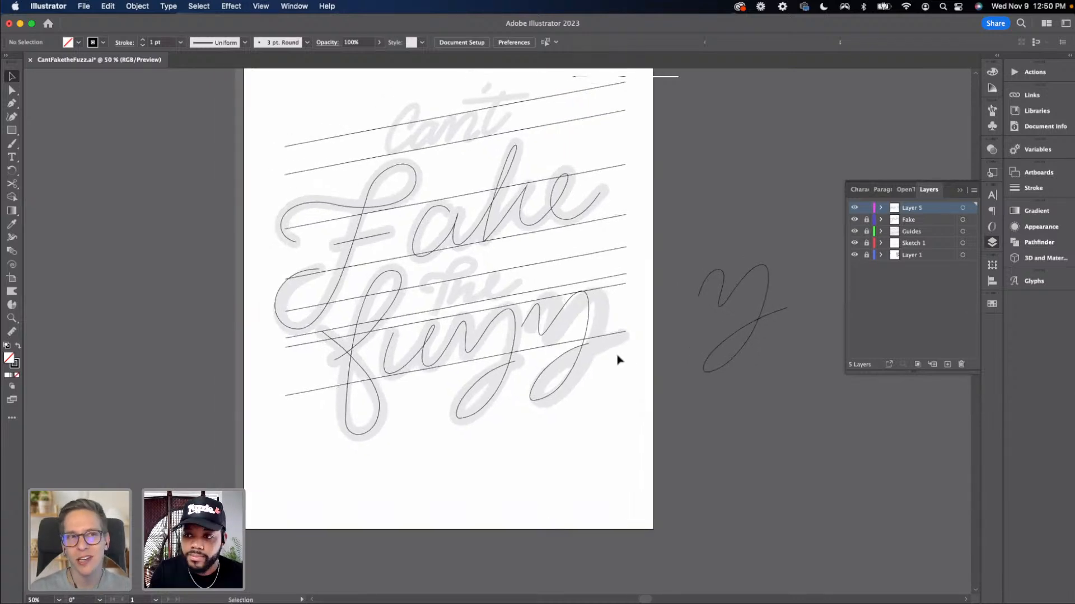
{"action": "double_click", "coordinate": [916, 209]}
{"action": "type", "text": "F"}
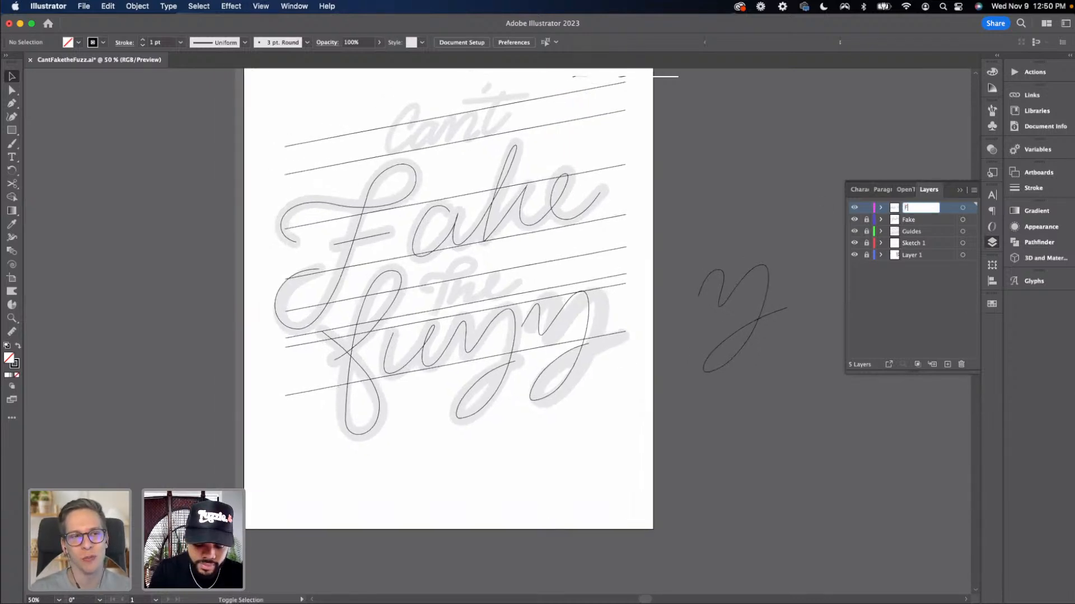
{"action": "type", "text": "uzz"}
{"action": "key", "text": "Return"}
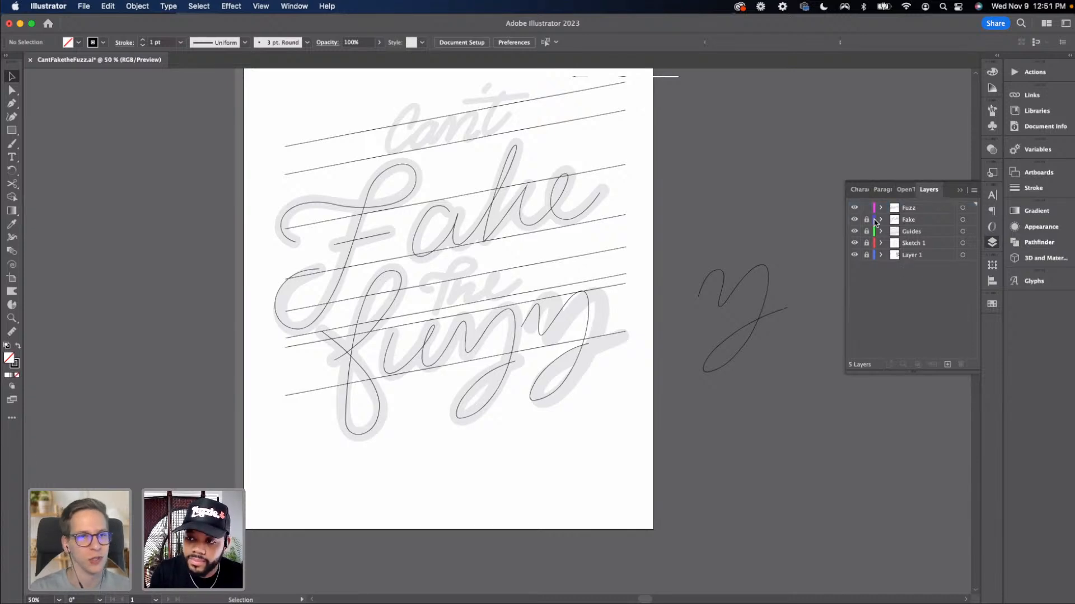
Add a new layer above the Fuzz layer
{"action": "left_click", "coordinate": [947, 364]}
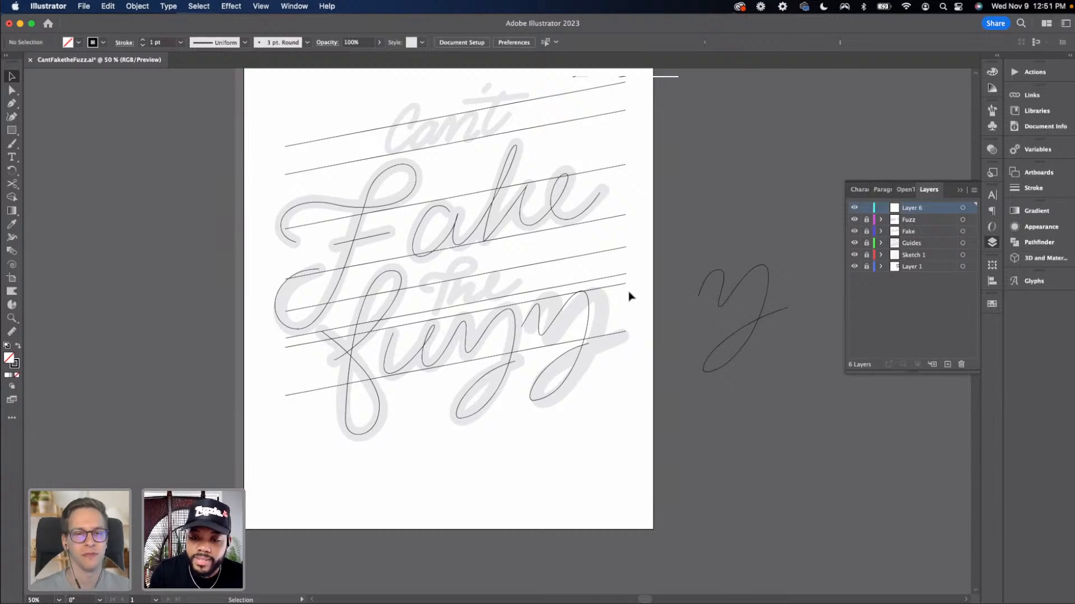
{"action": "key", "text": "super+equal"}
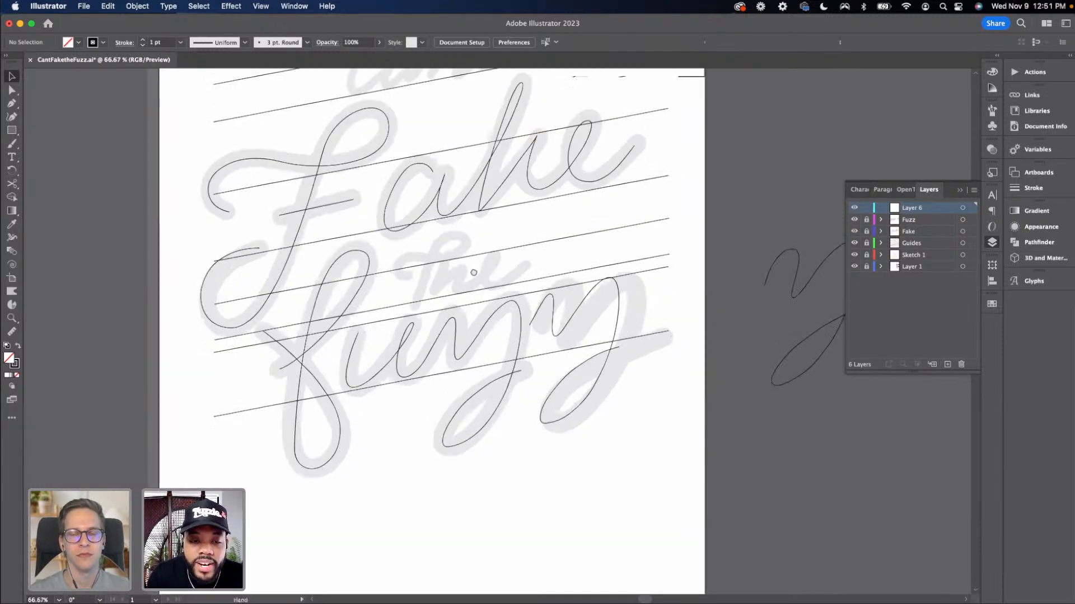
{"action": "left_click_drag", "start_coordinate": [474, 272], "coordinate": [511, 267]}
On the new layer, draw the t of "the" with the Pen tool: curled entry, looped top and downstroke
{"action": "key", "text": "p"}
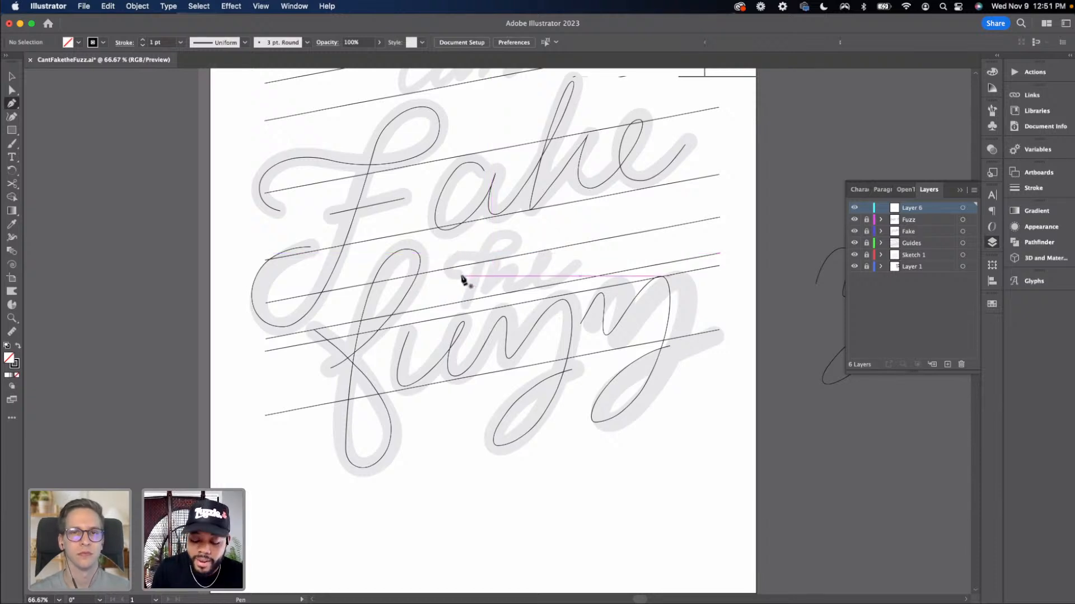
{"action": "key", "text": "super+equal"}
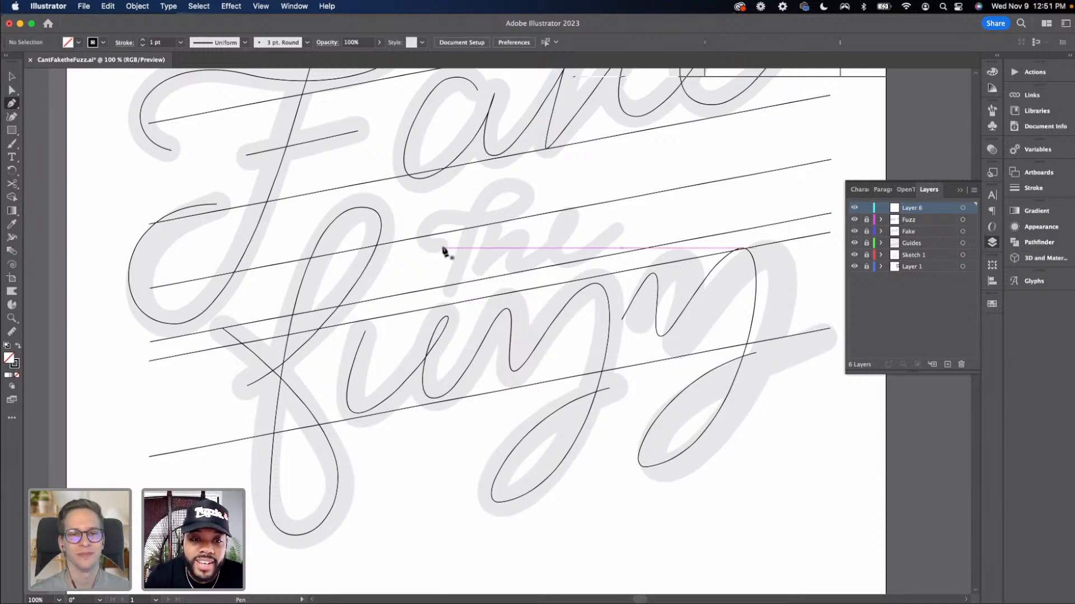
{"action": "left_click_drag", "start_coordinate": [443, 247], "coordinate": [427, 229]}
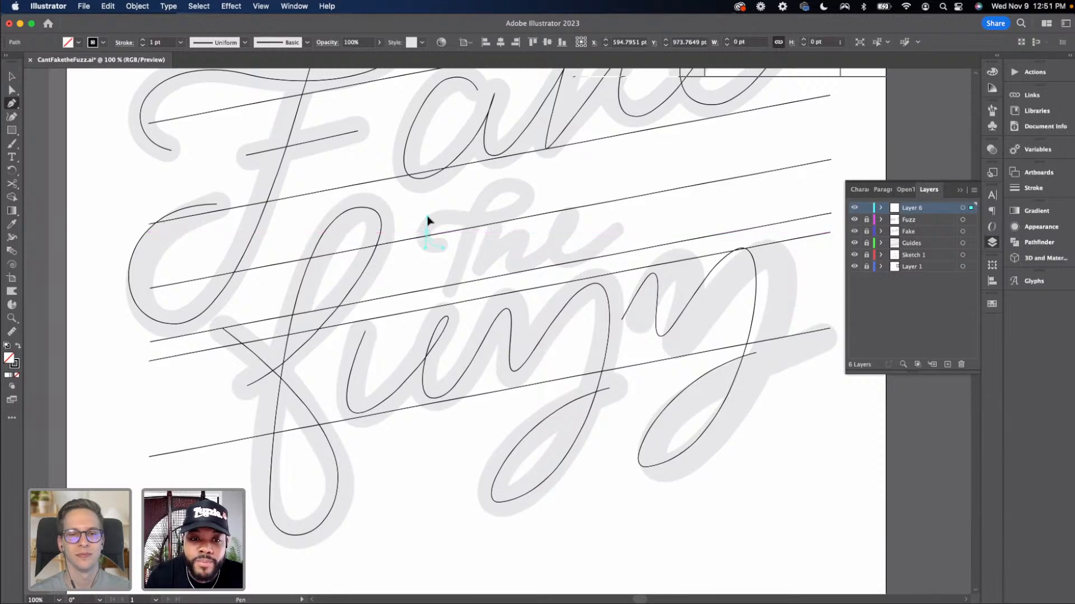
{"action": "left_click_drag", "start_coordinate": [427, 217], "coordinate": [488, 219]}
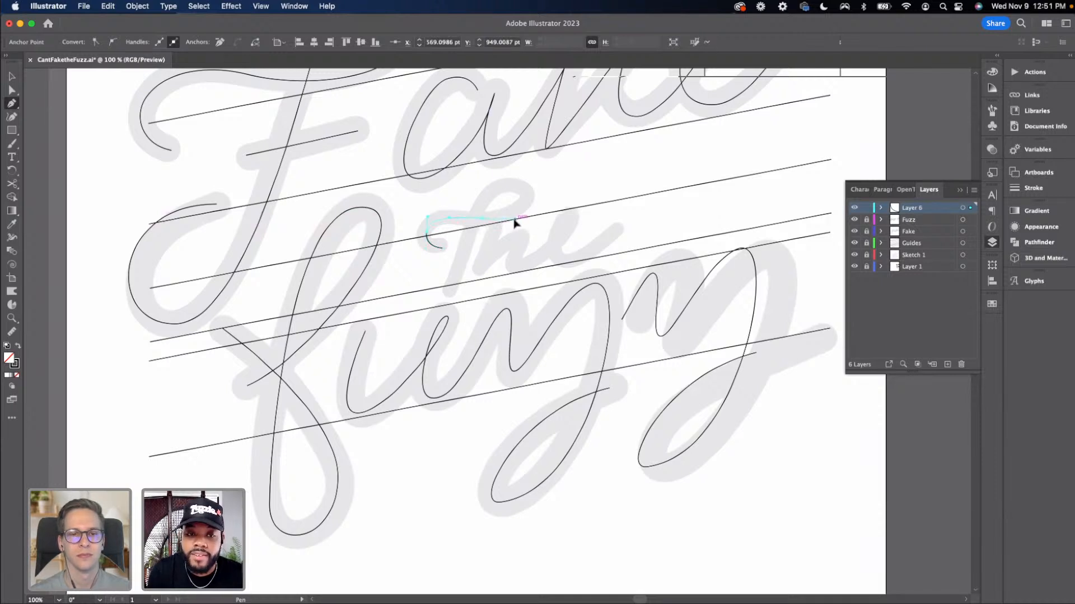
{"action": "left_click_drag", "start_coordinate": [513, 221], "coordinate": [529, 183]}
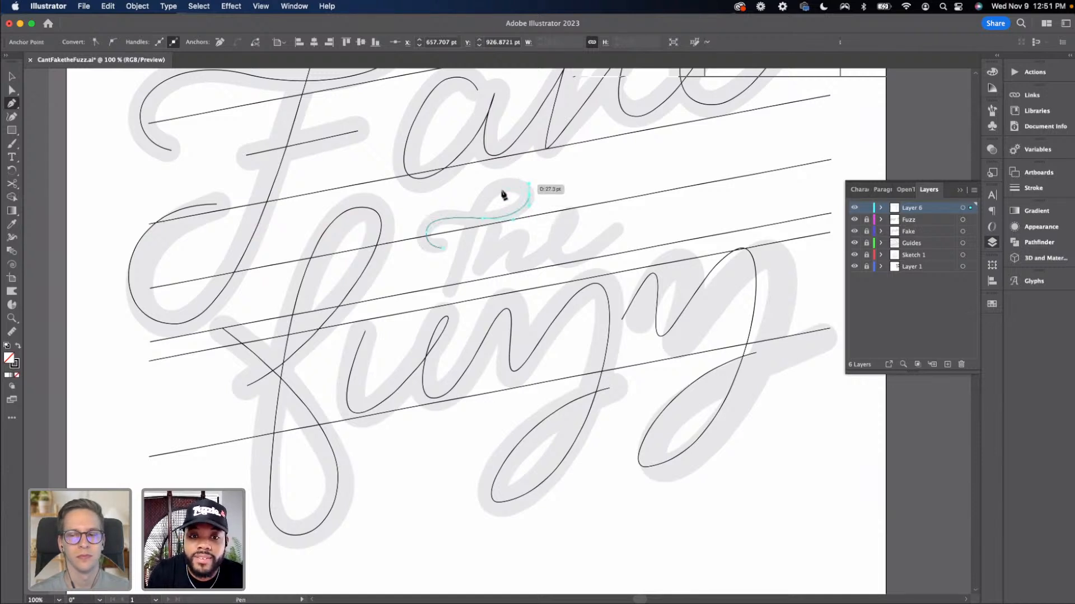
{"action": "left_click_drag", "start_coordinate": [469, 232], "coordinate": [452, 296]}
{"action": "left_click_drag", "start_coordinate": [469, 232], "coordinate": [462, 257]}
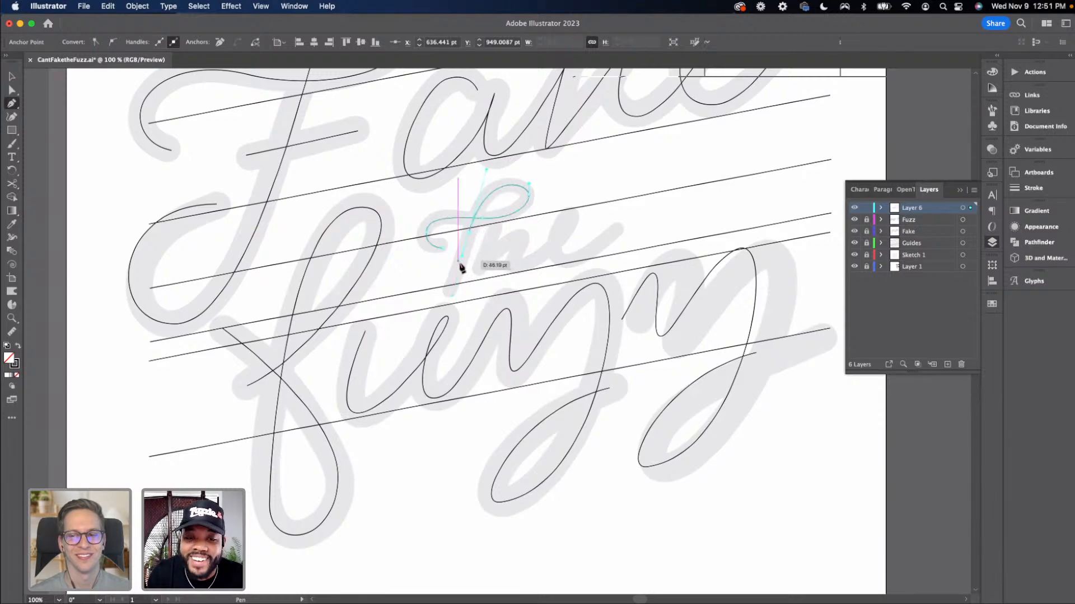
{"action": "left_click", "coordinate": [451, 291]}
{"action": "key", "text": "v"}
{"action": "left_click", "coordinate": [497, 275]}
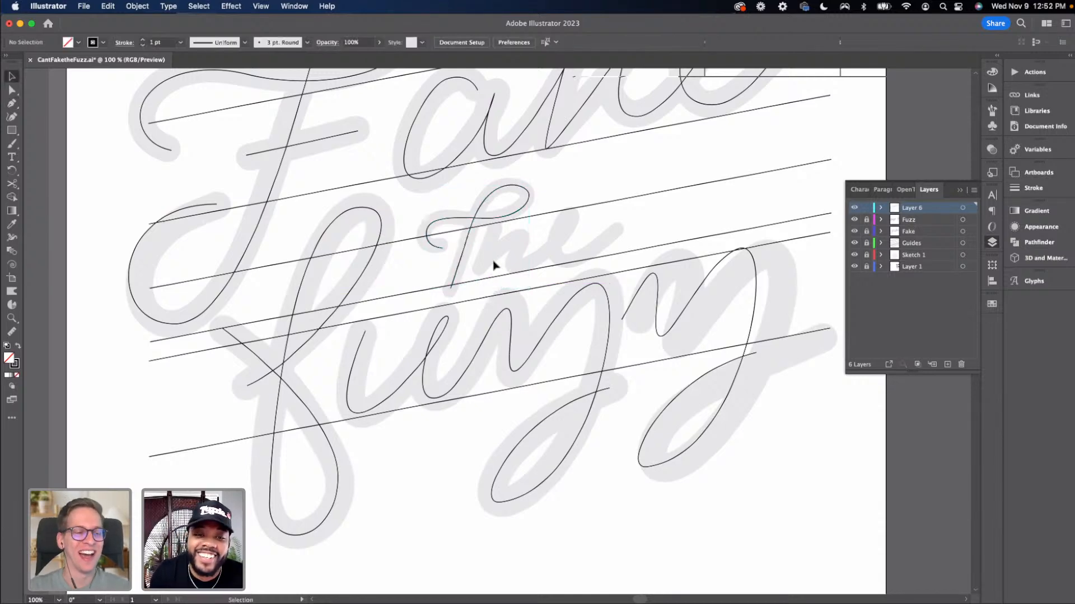
Zoom in on "the" and adjust the anchor at the end of the t's curled entry stroke
{"action": "key", "text": "super+equal"}
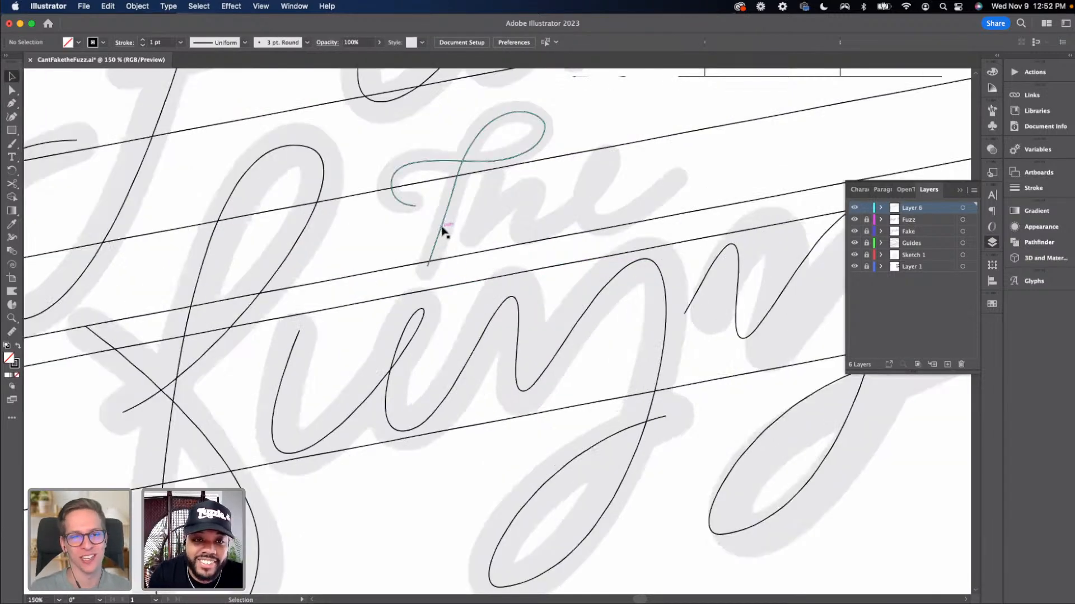
{"action": "key", "text": "a"}
{"action": "left_click", "coordinate": [392, 189]}
{"action": "left_click_drag", "start_coordinate": [392, 189], "coordinate": [386, 186]}
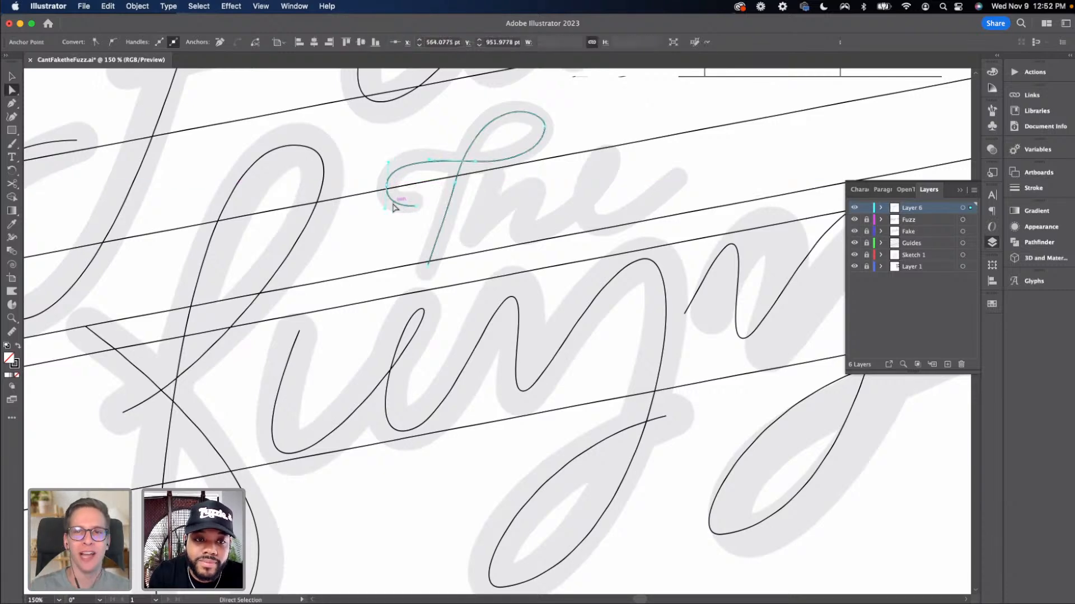
{"action": "left_click", "coordinate": [413, 206]}
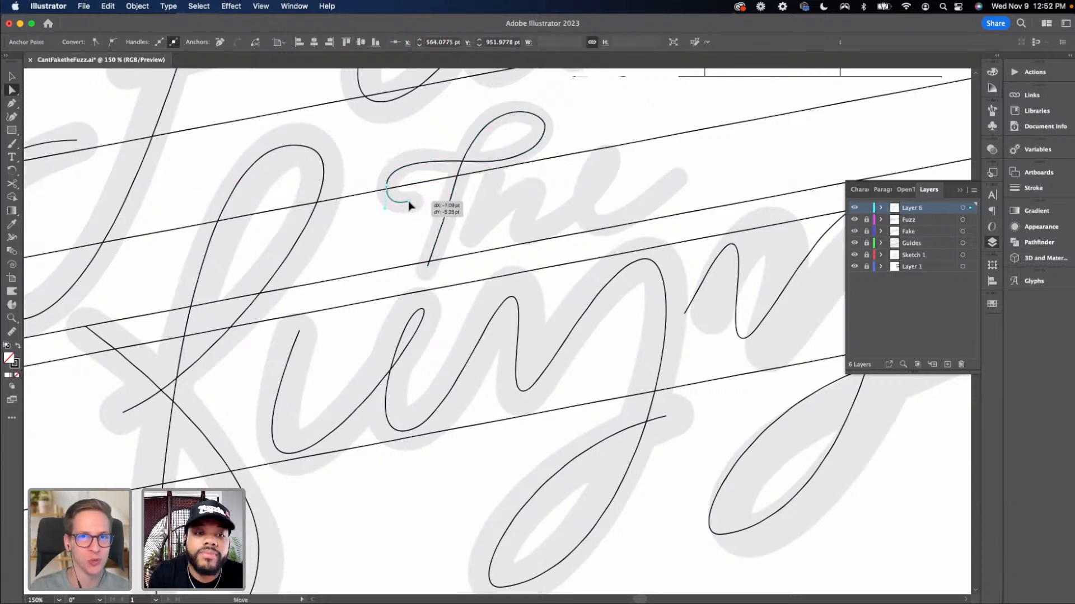
{"action": "left_click_drag", "start_coordinate": [384, 205], "coordinate": [386, 205]}
{"action": "key", "text": "super+a"}
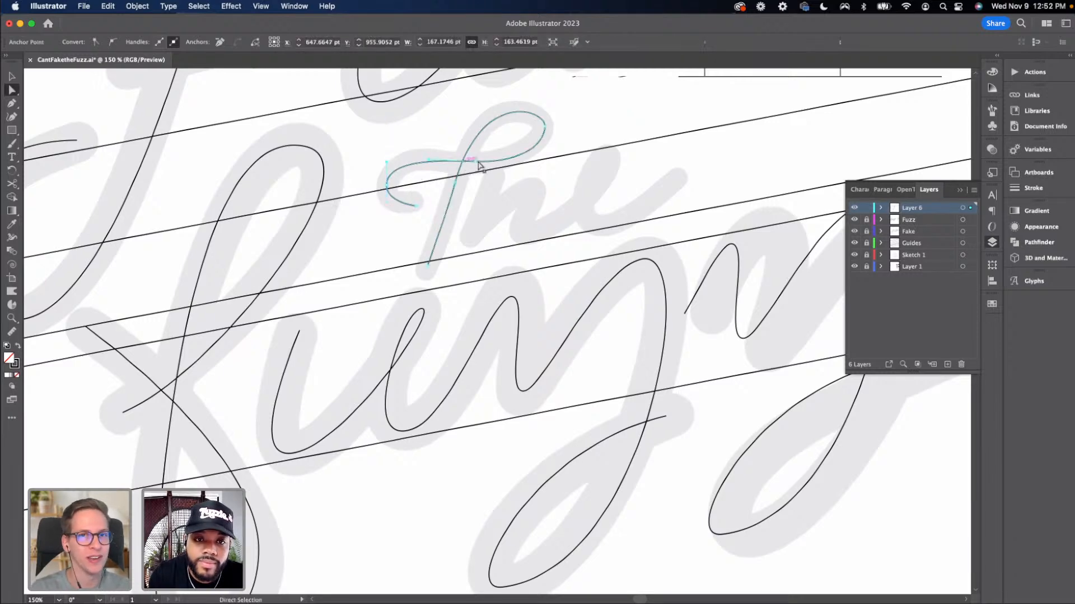
Reshape the t's crossing point, loop top and entry-curl handles with Direct Selection
{"action": "left_click_drag", "start_coordinate": [476, 164], "coordinate": [387, 164]}
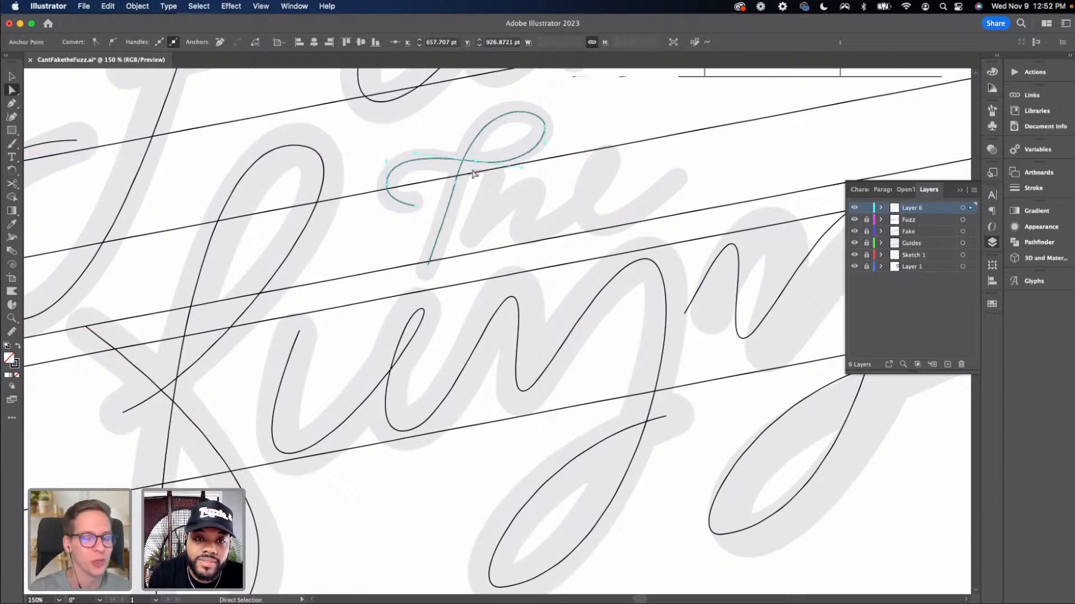
{"action": "left_click_drag", "start_coordinate": [472, 164], "coordinate": [465, 168]}
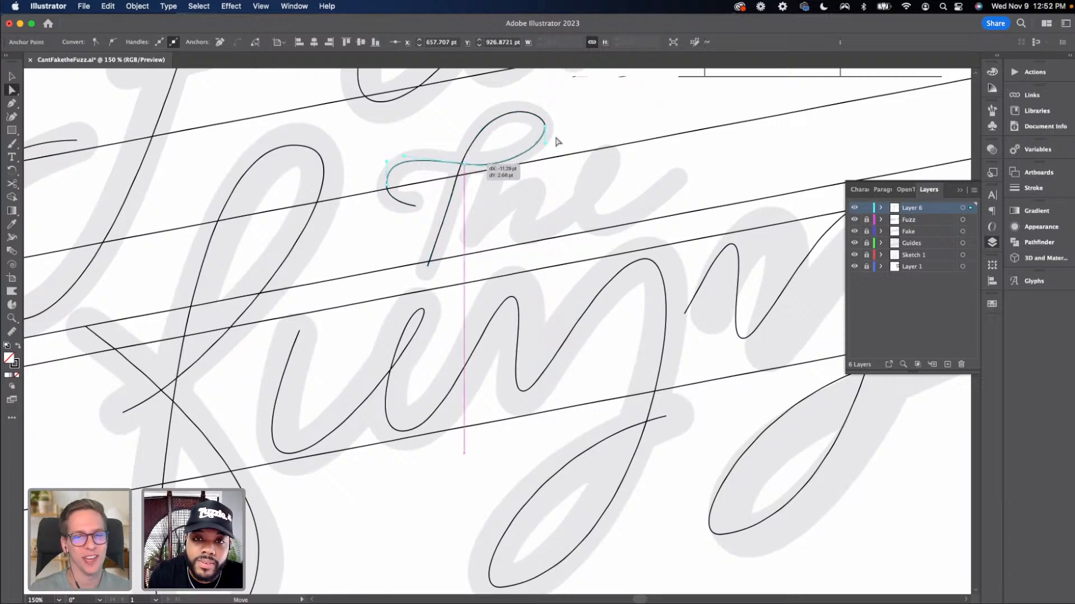
{"action": "left_click_drag", "start_coordinate": [546, 112], "coordinate": [541, 111]}
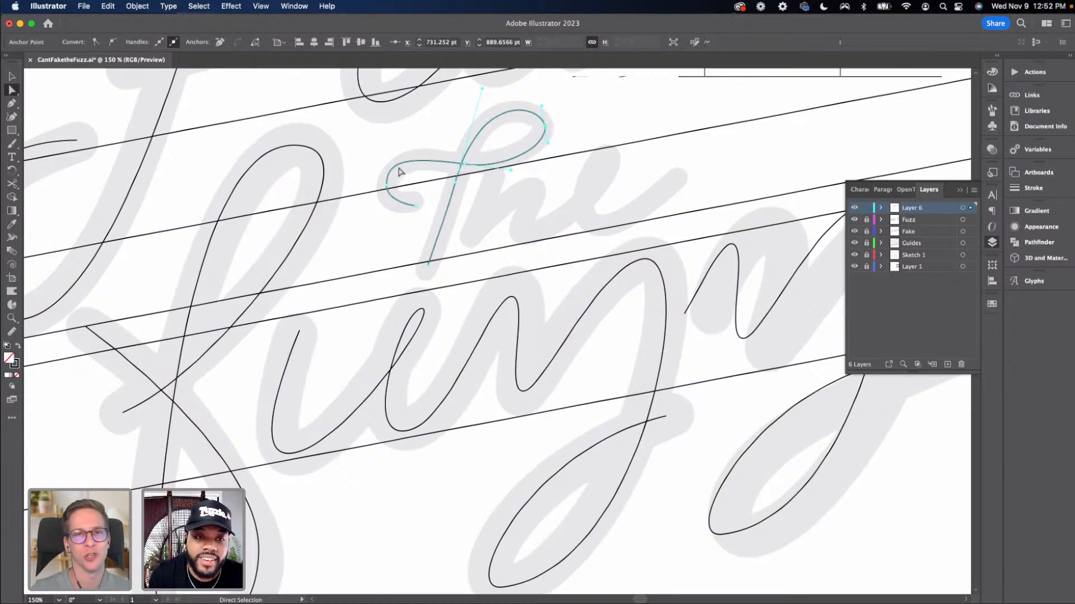
{"action": "left_click", "coordinate": [469, 165]}
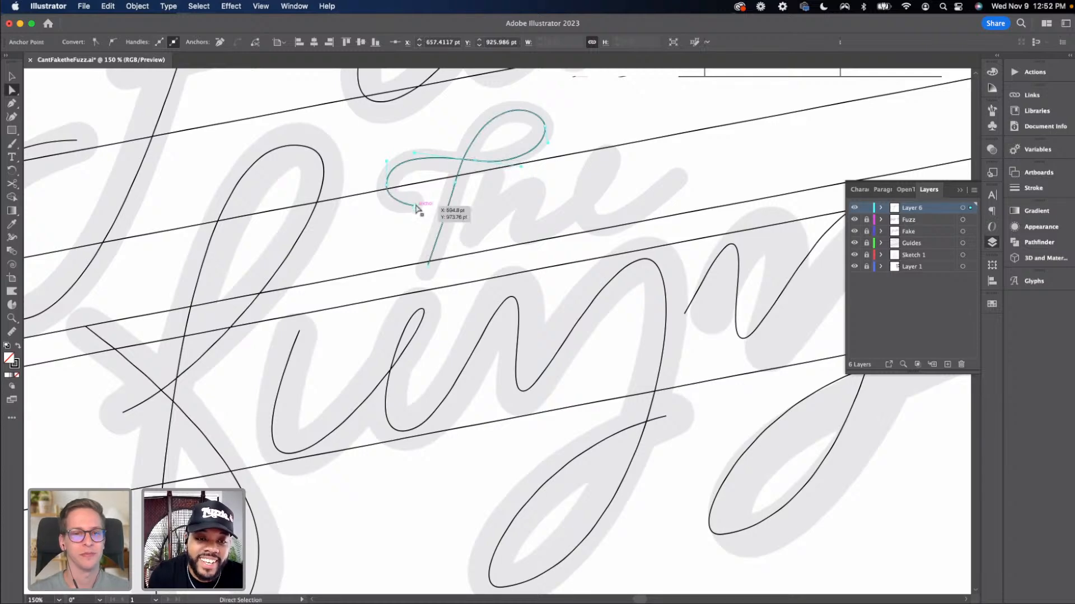
{"action": "left_click_drag", "start_coordinate": [416, 208], "coordinate": [386, 209]}
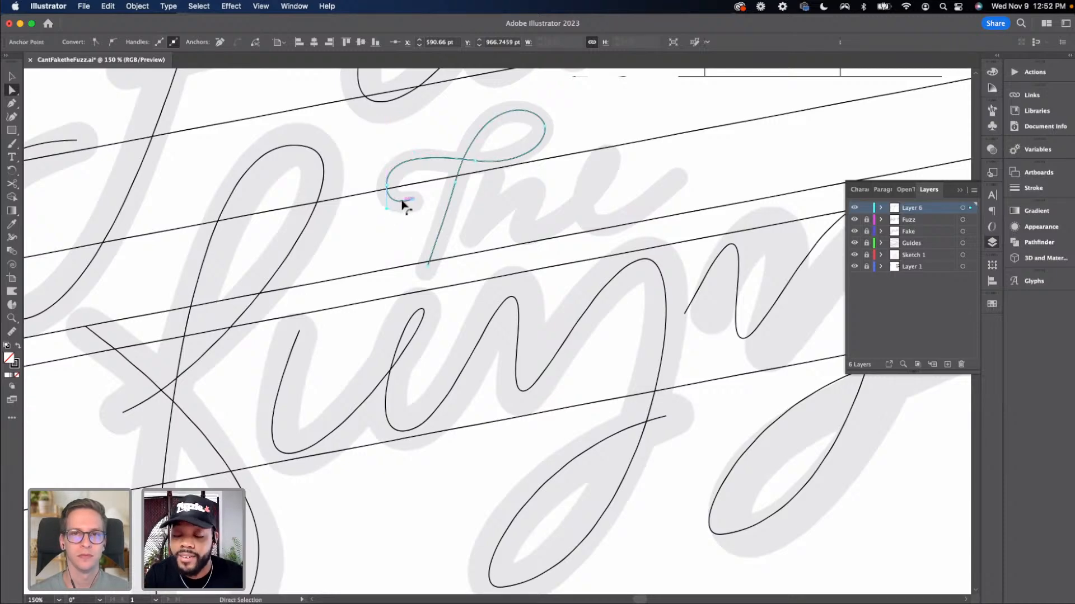
{"action": "mouse_move", "coordinate": [402, 200]}
{"action": "left_mouse_down"}
{"action": "mouse_move", "coordinate": [420, 199]}
{"action": "mouse_move", "coordinate": [412, 206]}
{"action": "left_mouse_up"}
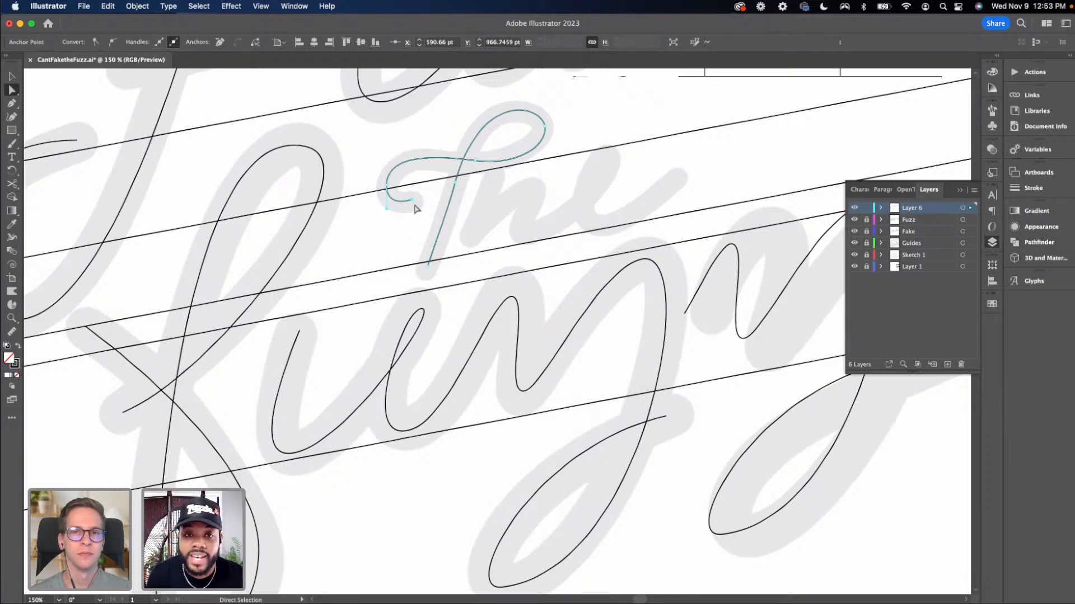
{"action": "left_click", "coordinate": [544, 127]}
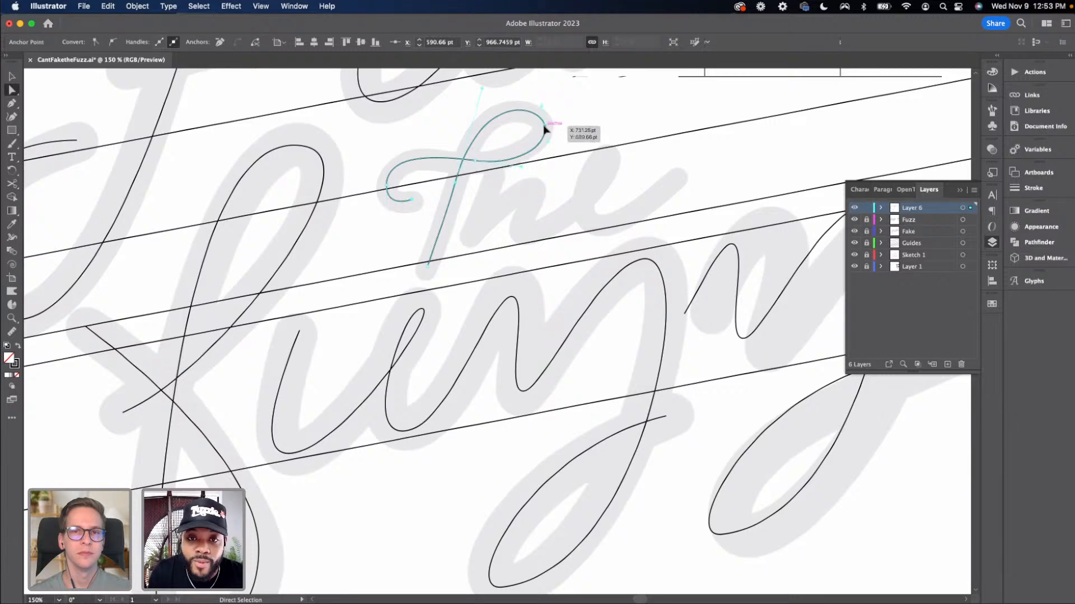
{"action": "left_click_drag", "start_coordinate": [544, 129], "coordinate": [543, 124]}
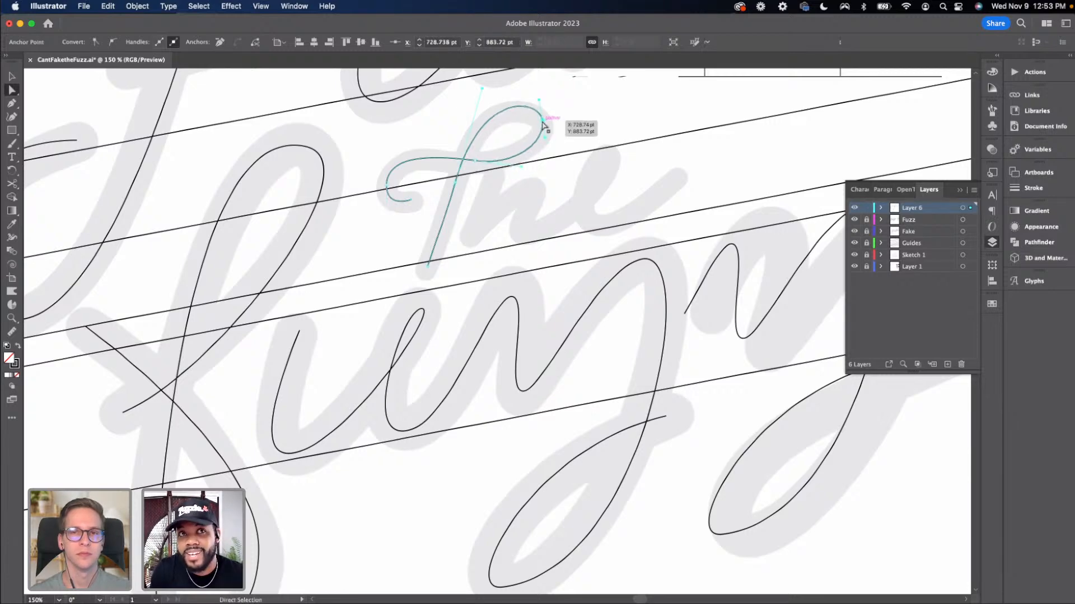
{"action": "left_click", "coordinate": [557, 160]}
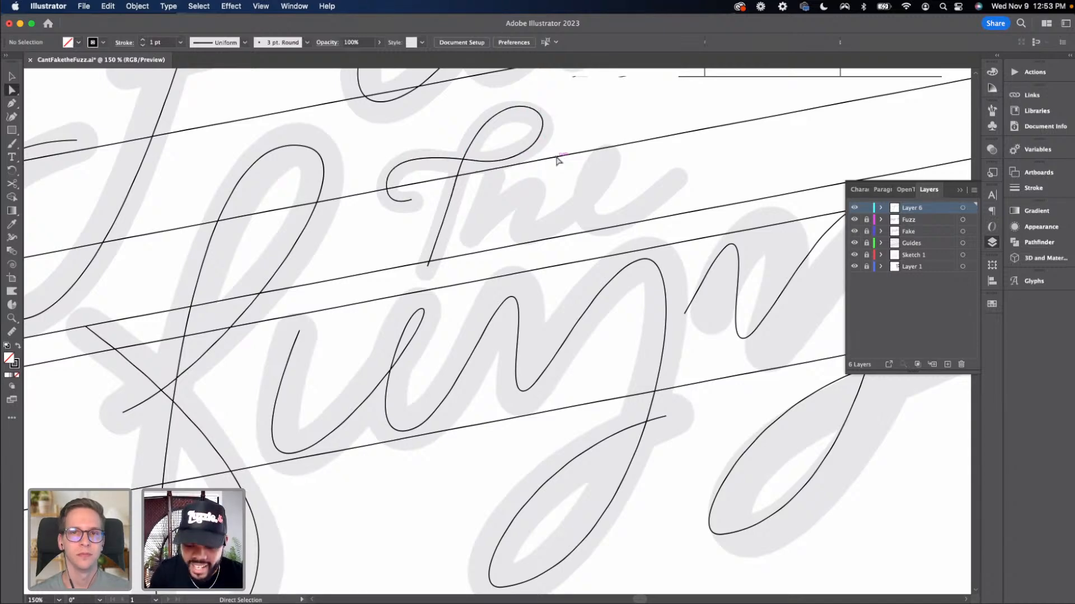
With the Pen tool, draw the h from the t's crossing: downstroke, arch and exit curve
{"action": "key", "text": "p"}
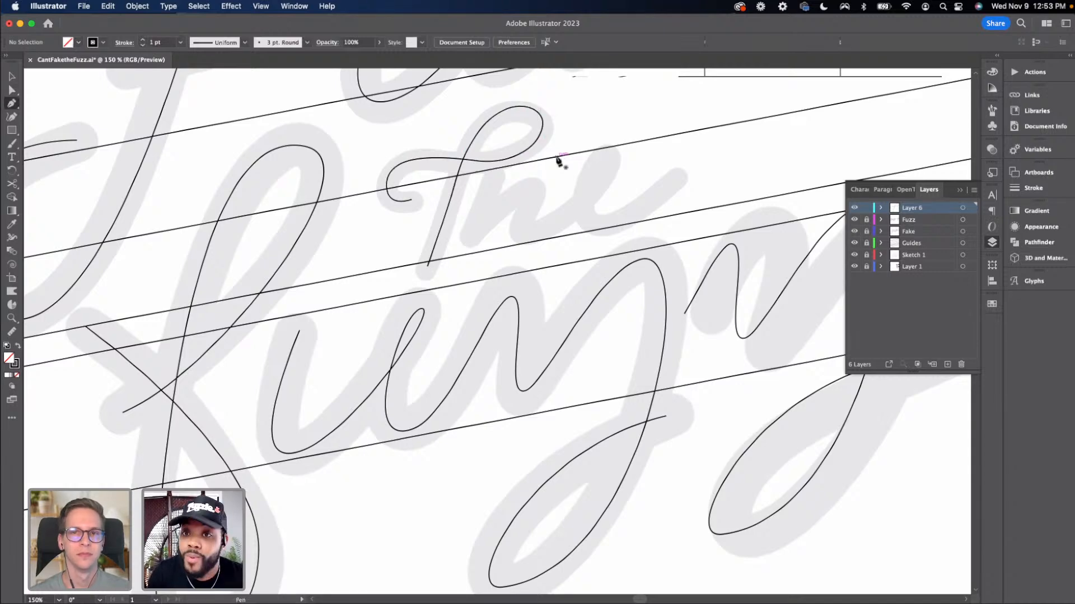
{"action": "left_click", "coordinate": [496, 164]}
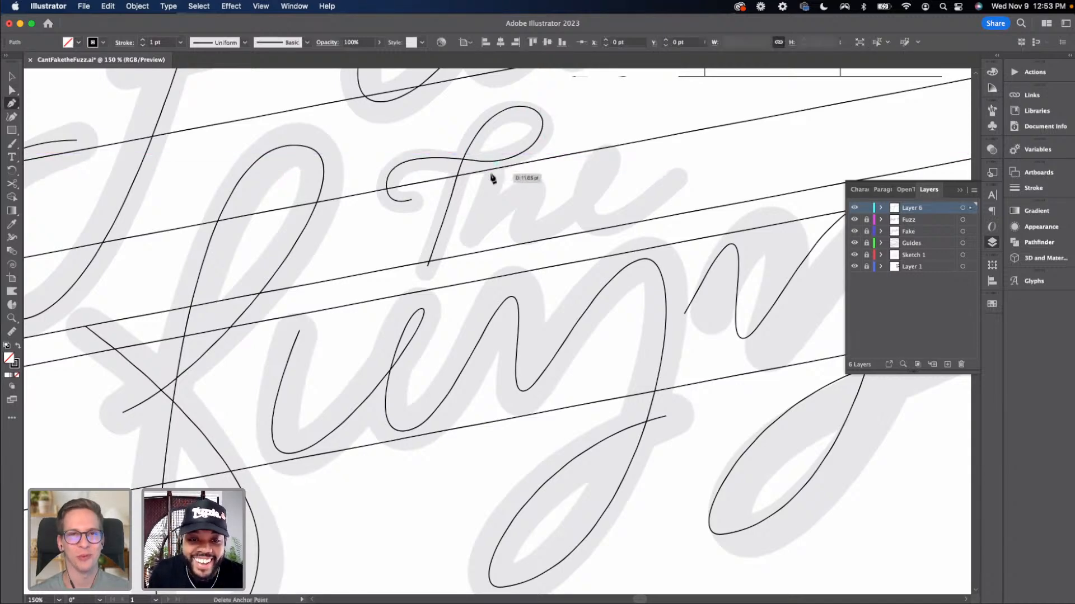
{"action": "left_click", "coordinate": [466, 255]}
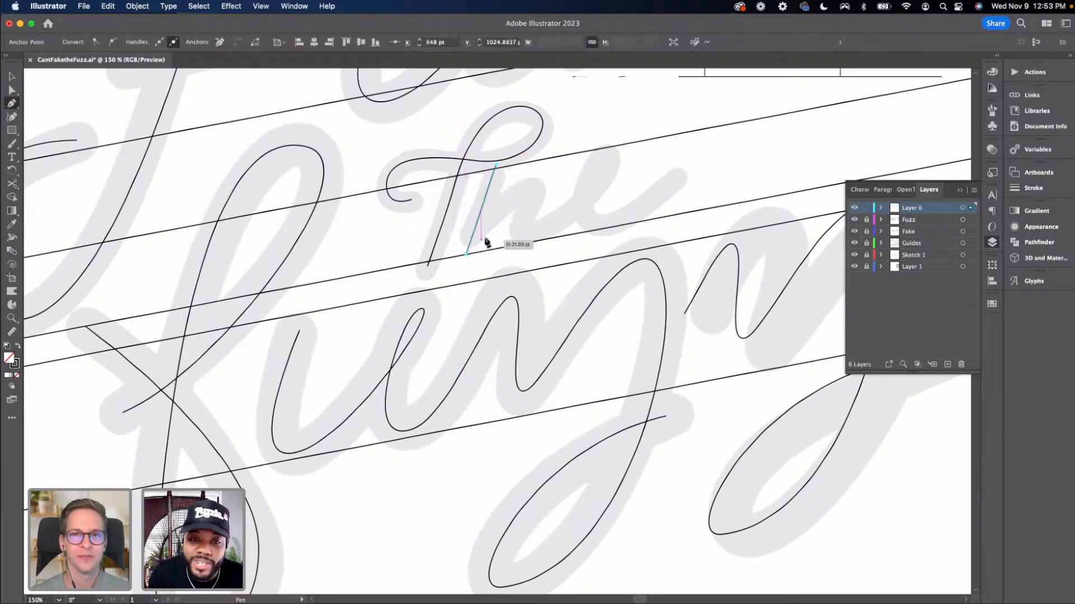
{"action": "left_click_drag", "start_coordinate": [537, 195], "coordinate": [566, 194]}
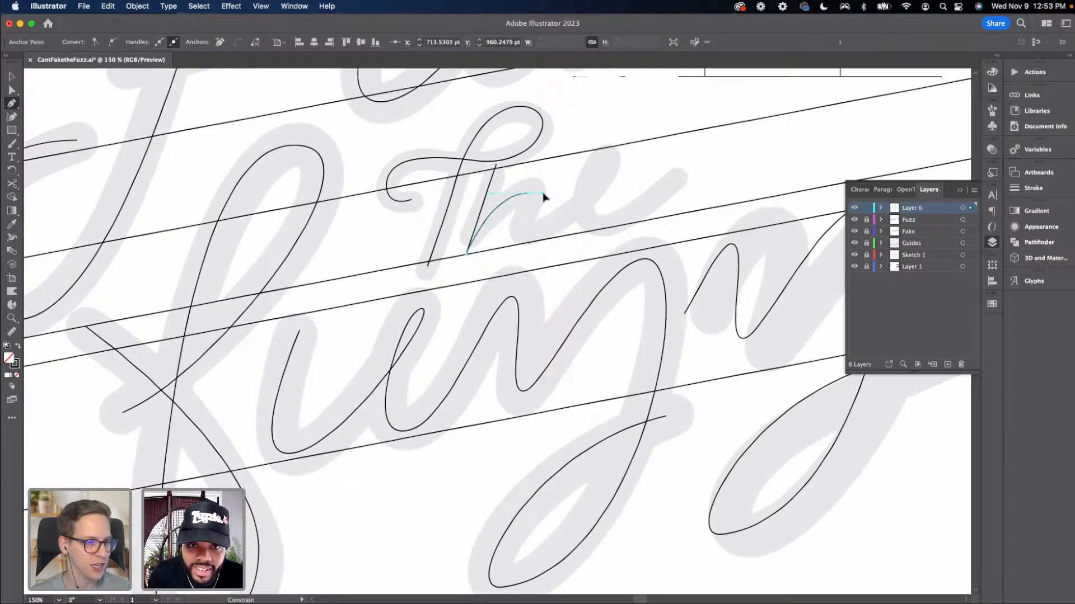
{"action": "left_click", "coordinate": [528, 235]}
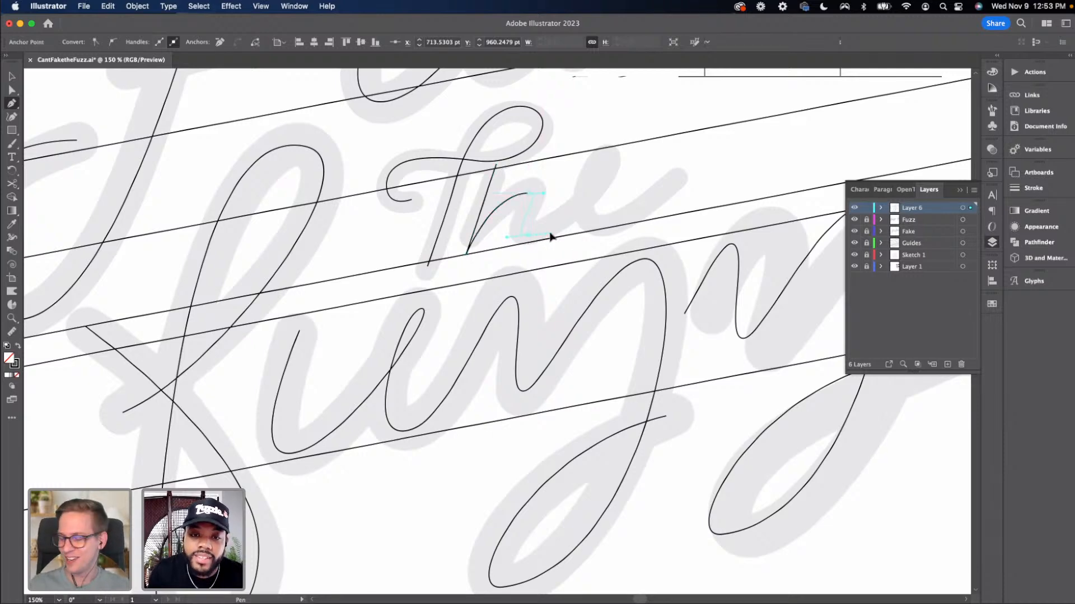
{"action": "left_click_drag", "start_coordinate": [552, 237], "coordinate": [552, 238]}
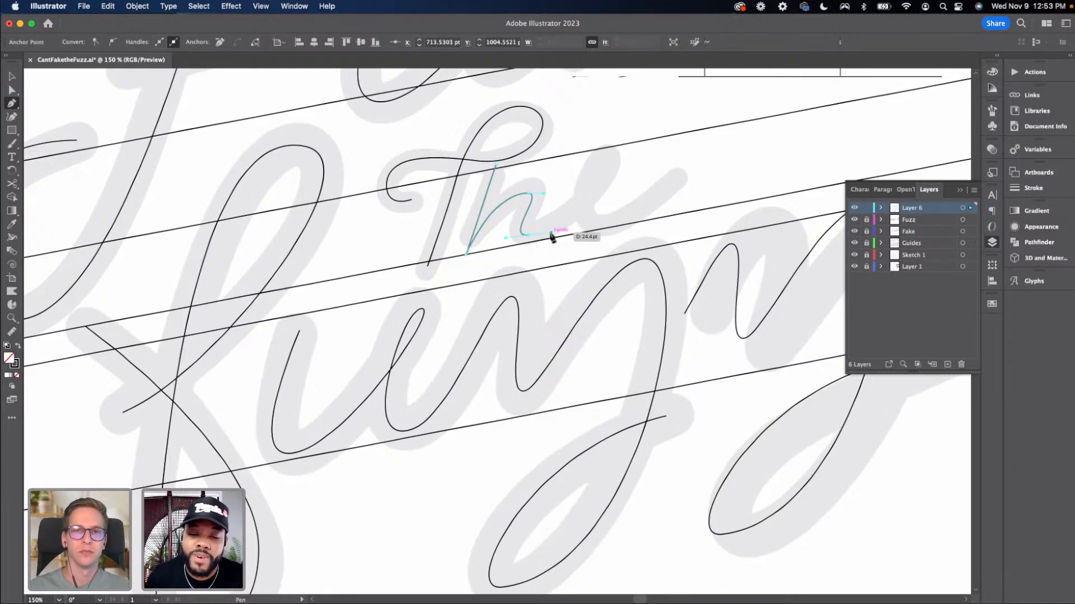
{"action": "left_click_drag", "start_coordinate": [551, 236], "coordinate": [575, 225]}
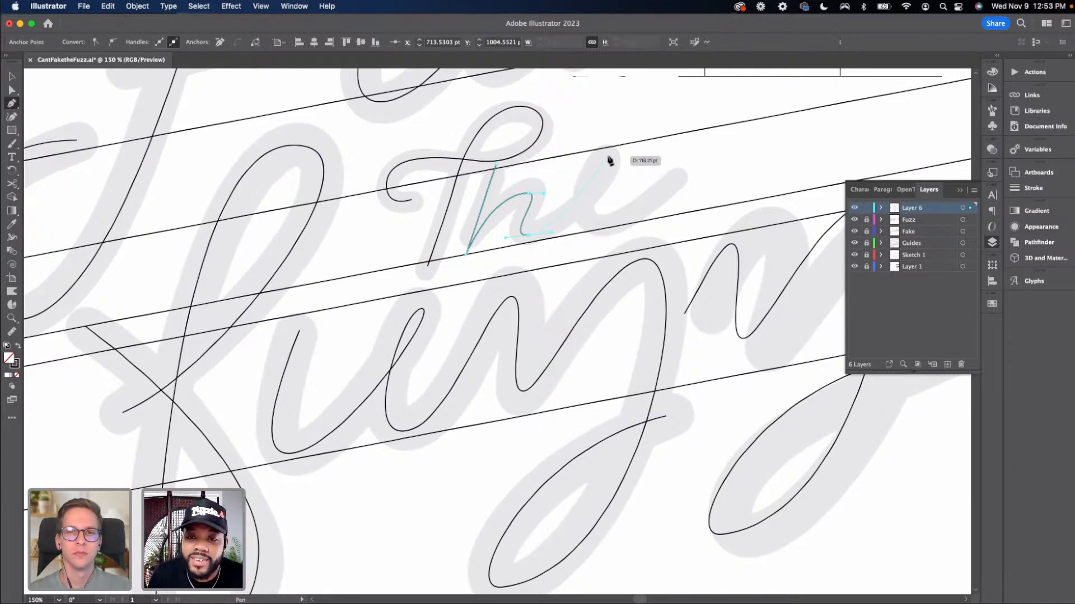
Continue the path with the e's loop and its rising exit stroke
{"action": "left_click_drag", "start_coordinate": [607, 153], "coordinate": [583, 143]}
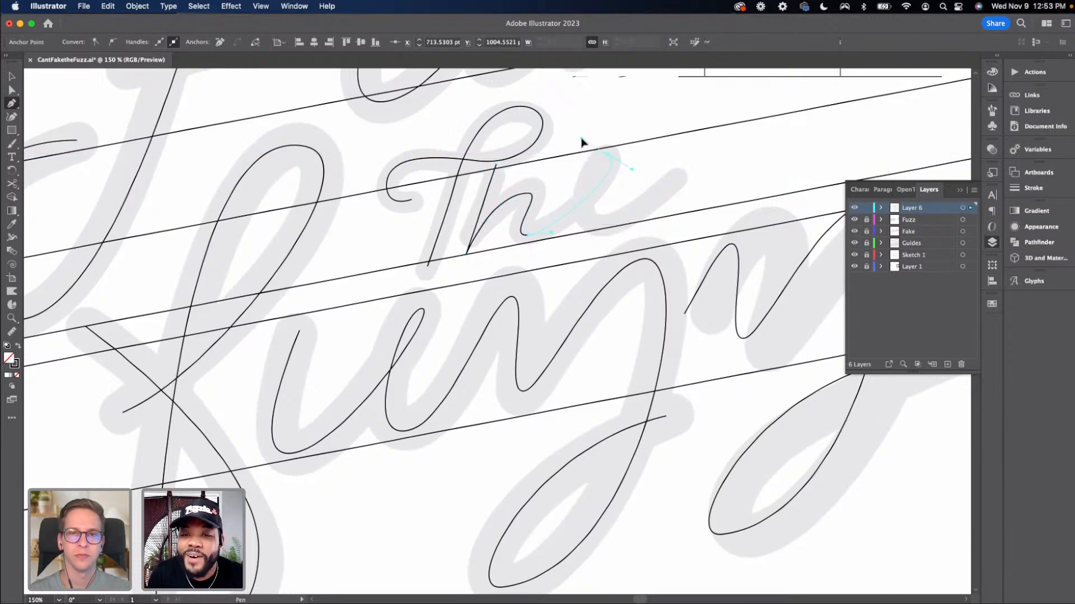
{"action": "left_click_drag", "start_coordinate": [581, 139], "coordinate": [581, 139]}
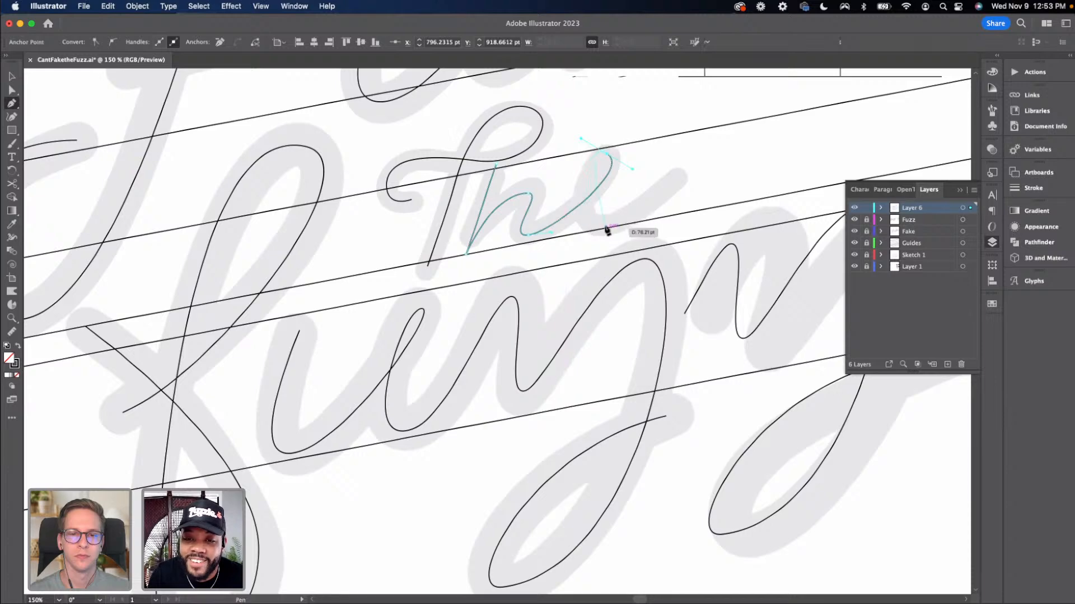
{"action": "left_click_drag", "start_coordinate": [608, 226], "coordinate": [650, 212]}
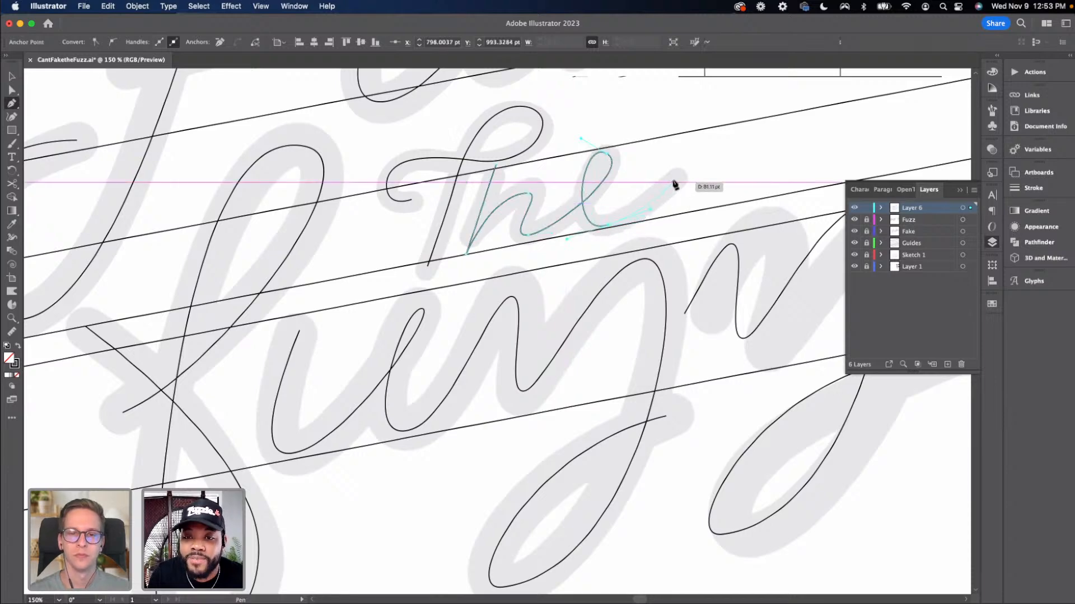
{"action": "left_click", "coordinate": [674, 183]}
Adjust the handles at the top of the e's loop with Direct Selection
{"action": "key", "text": "a"}
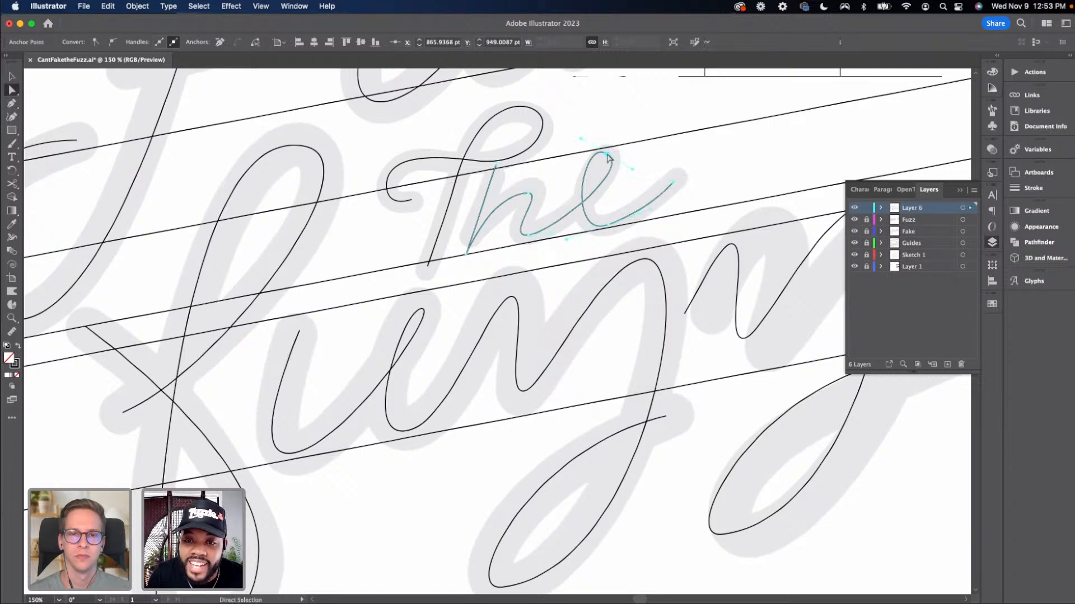
{"action": "left_click", "coordinate": [609, 154]}
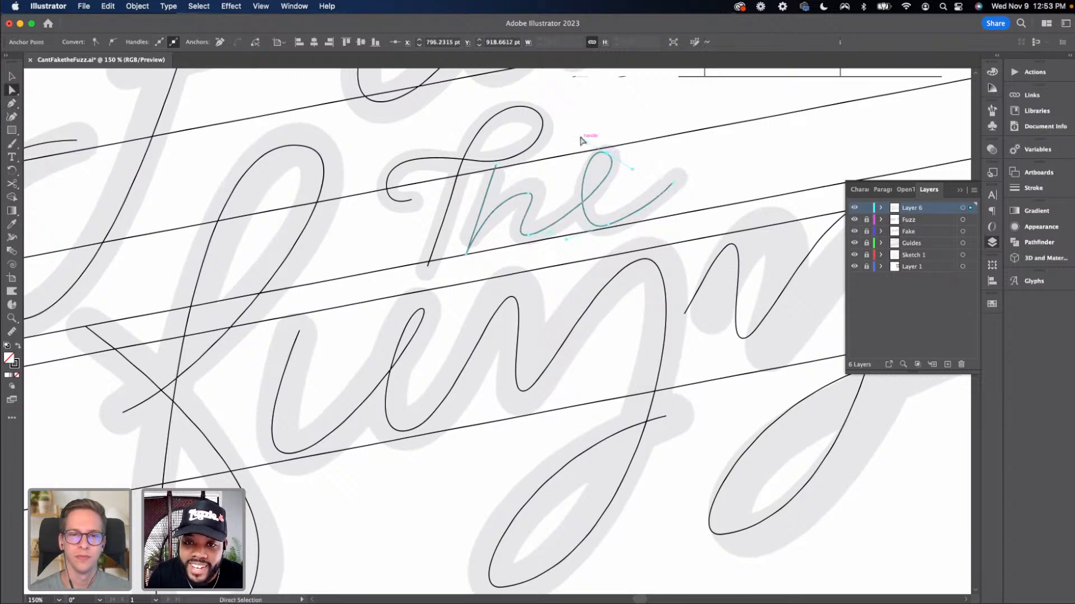
{"action": "left_click_drag", "start_coordinate": [581, 139], "coordinate": [590, 146]}
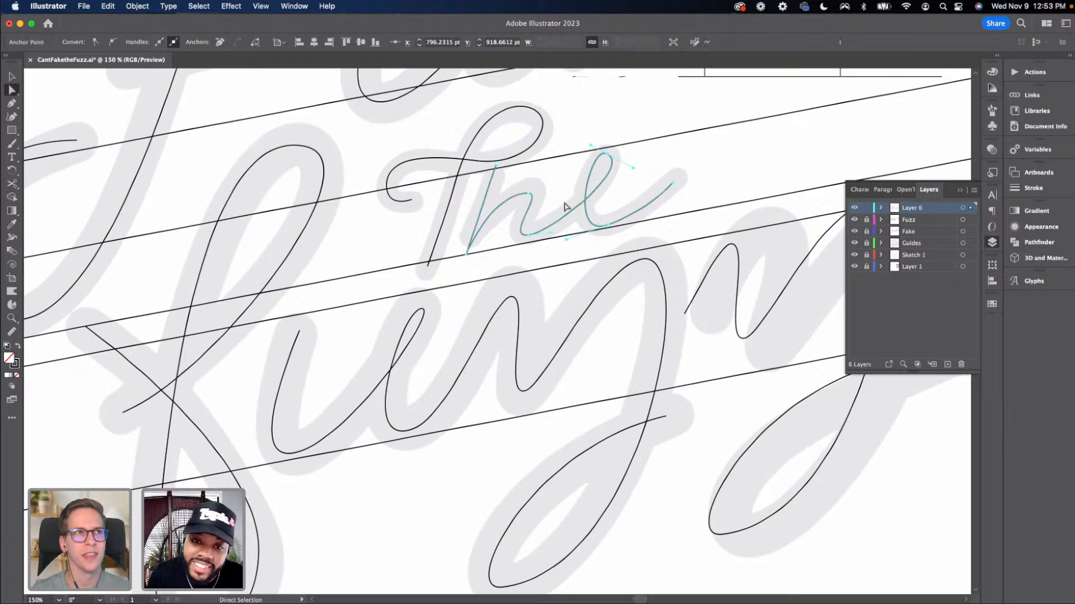
{"action": "left_click", "coordinate": [532, 267]}
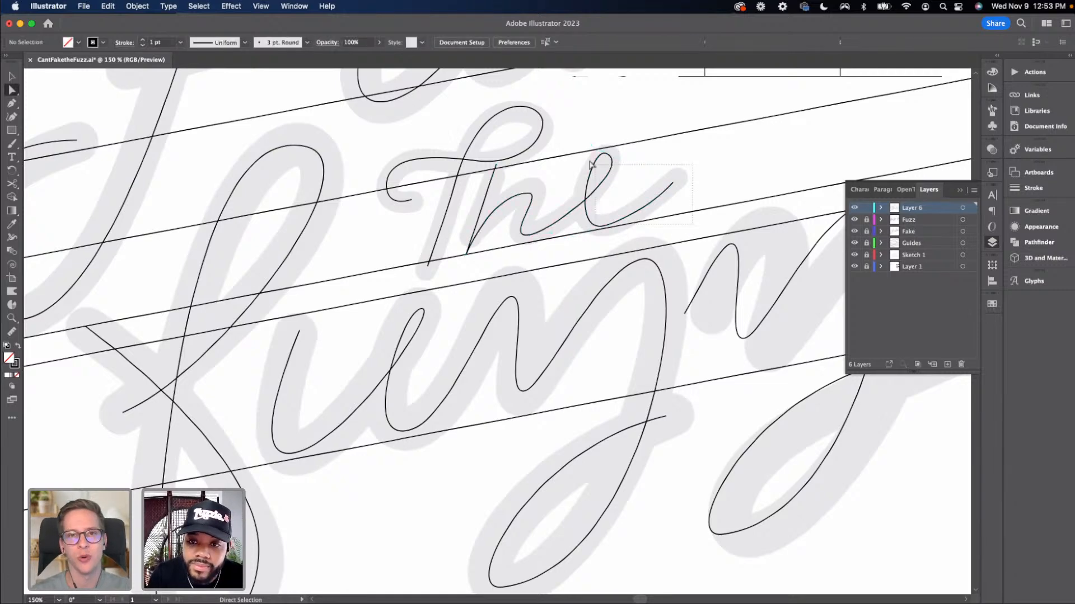
{"action": "mouse_move", "coordinate": [605, 156]}
{"action": "left_mouse_down"}
{"action": "mouse_move", "coordinate": [597, 161]}
{"action": "mouse_move", "coordinate": [611, 161]}
{"action": "left_mouse_up"}
{"action": "left_click_drag", "start_coordinate": [692, 232], "coordinate": [611, 176]}
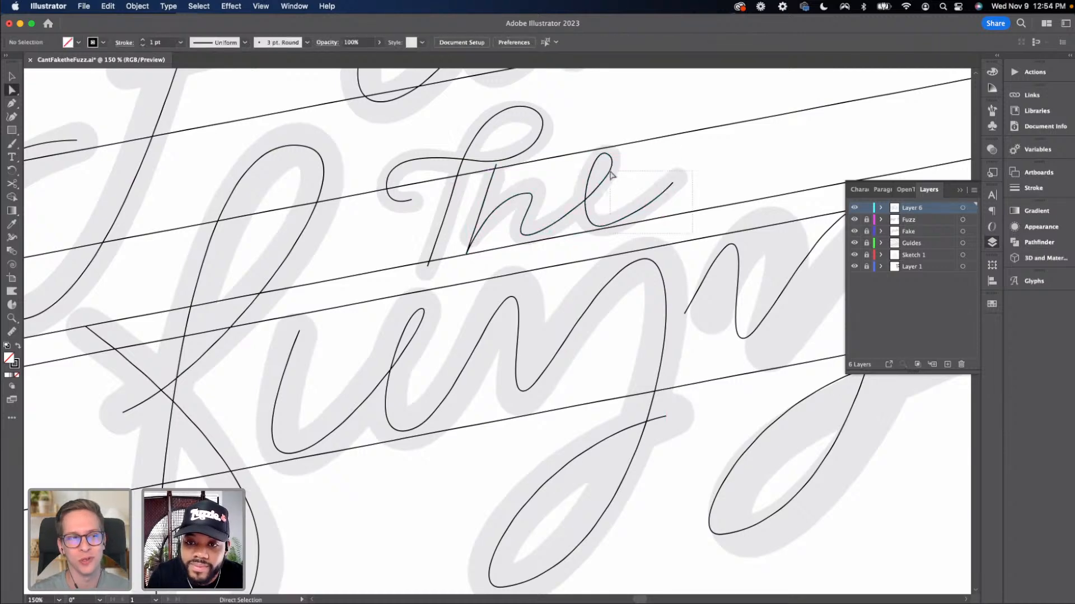
{"action": "left_click_drag", "start_coordinate": [568, 144], "coordinate": [601, 160]}
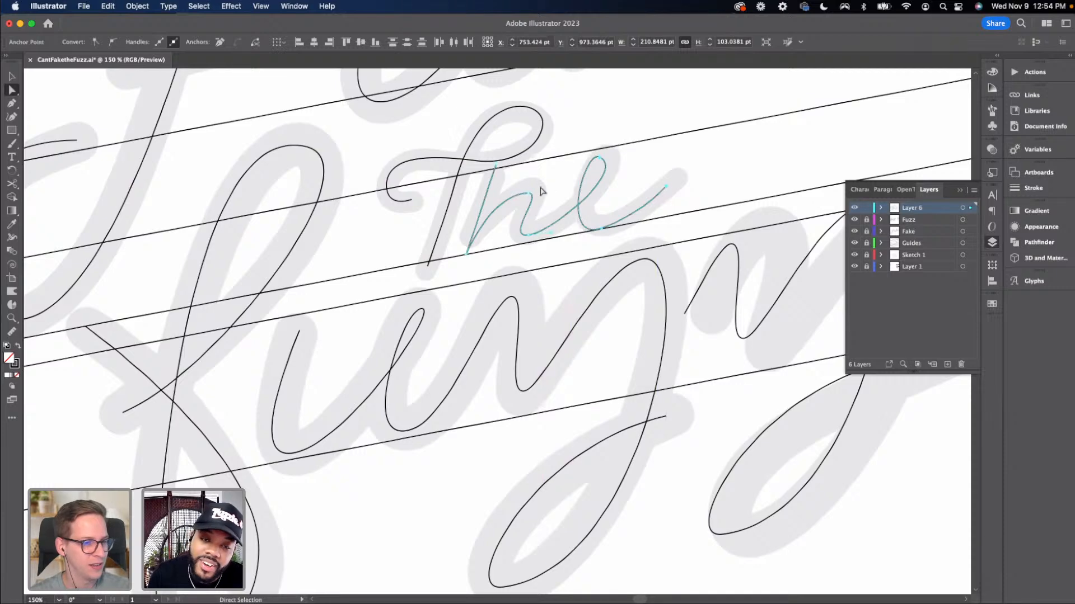
Raise the h's ascender anchor toward the top guideline and tweak the arch anchor
{"action": "left_click", "coordinate": [539, 187]}
{"action": "left_click_drag", "start_coordinate": [496, 161], "coordinate": [511, 106]}
{"action": "left_click_drag", "start_coordinate": [529, 193], "coordinate": [533, 190]}
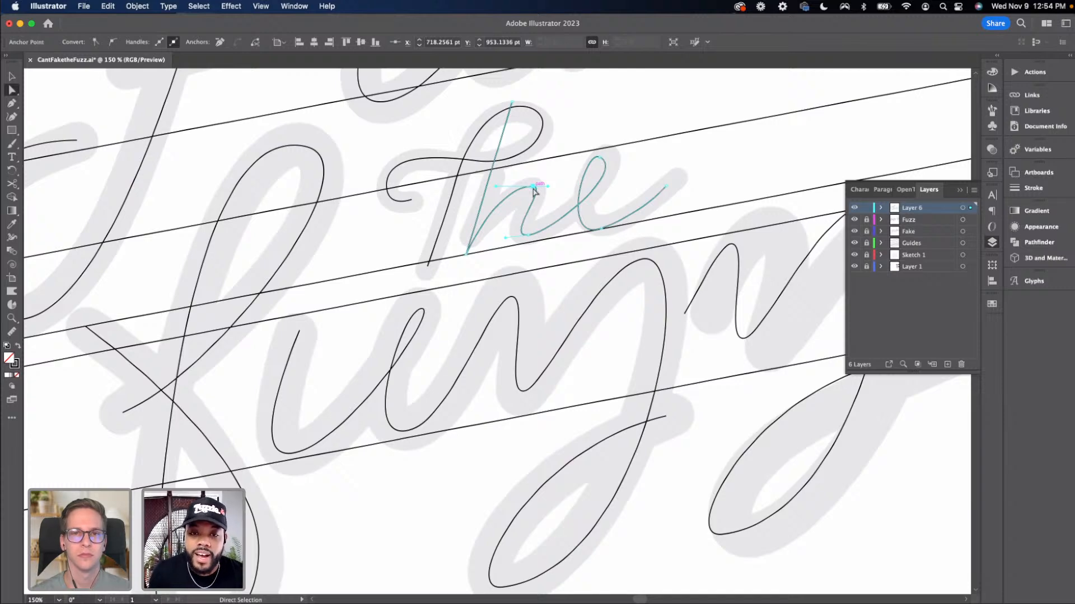
{"action": "left_click", "coordinate": [677, 235]}
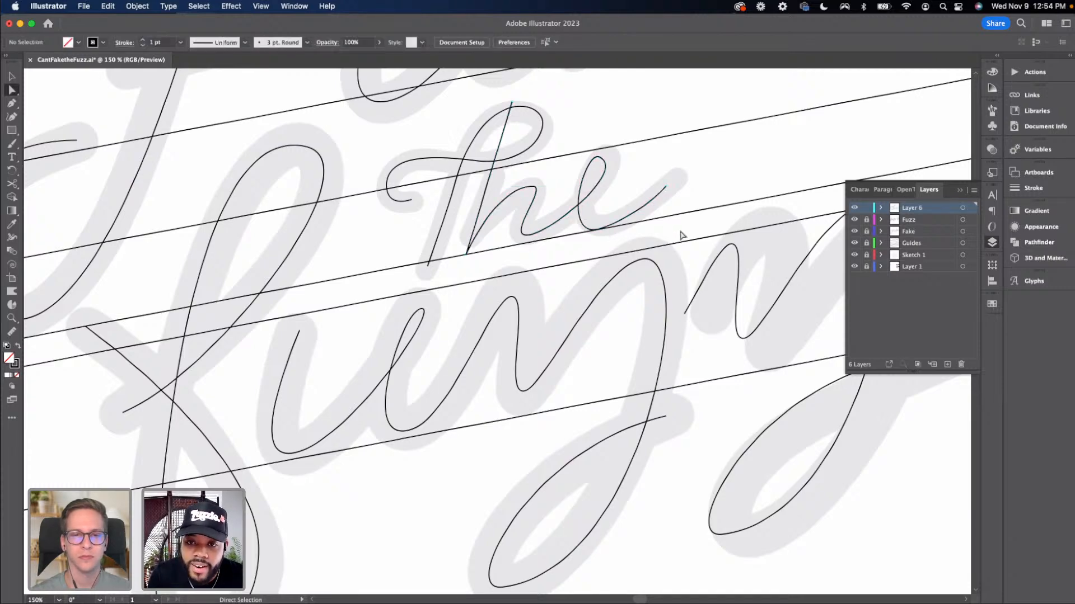
Adjust the end of the e's exit stroke, undoing the last drag, and reselect the path
{"action": "mouse_move", "coordinate": [666, 188]}
{"action": "left_mouse_down"}
{"action": "mouse_move", "coordinate": [651, 188]}
{"action": "mouse_move", "coordinate": [662, 187]}
{"action": "left_mouse_up"}
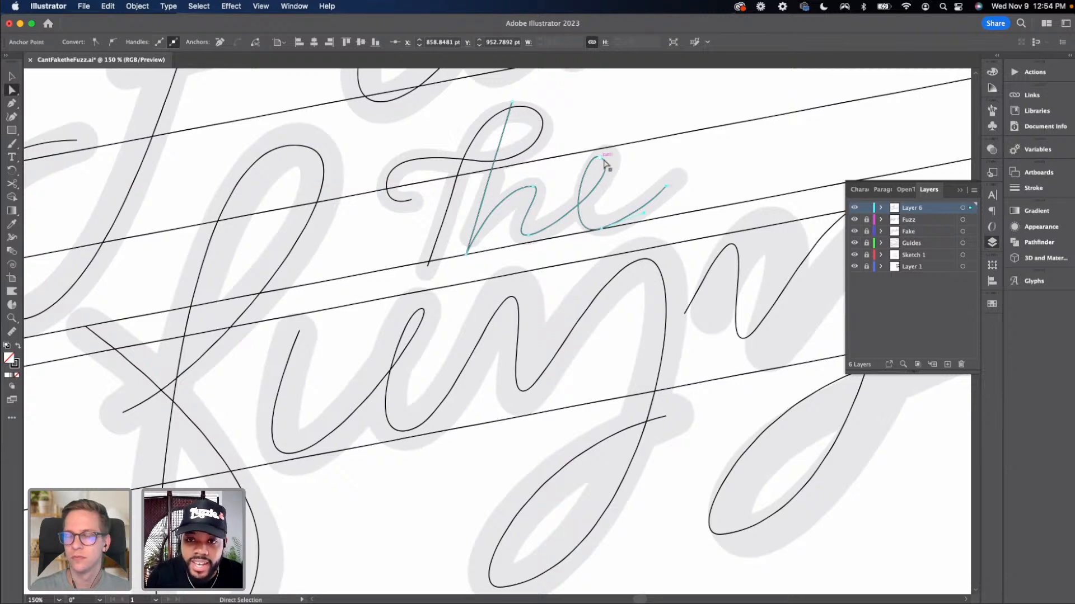
{"action": "left_click", "coordinate": [602, 225]}
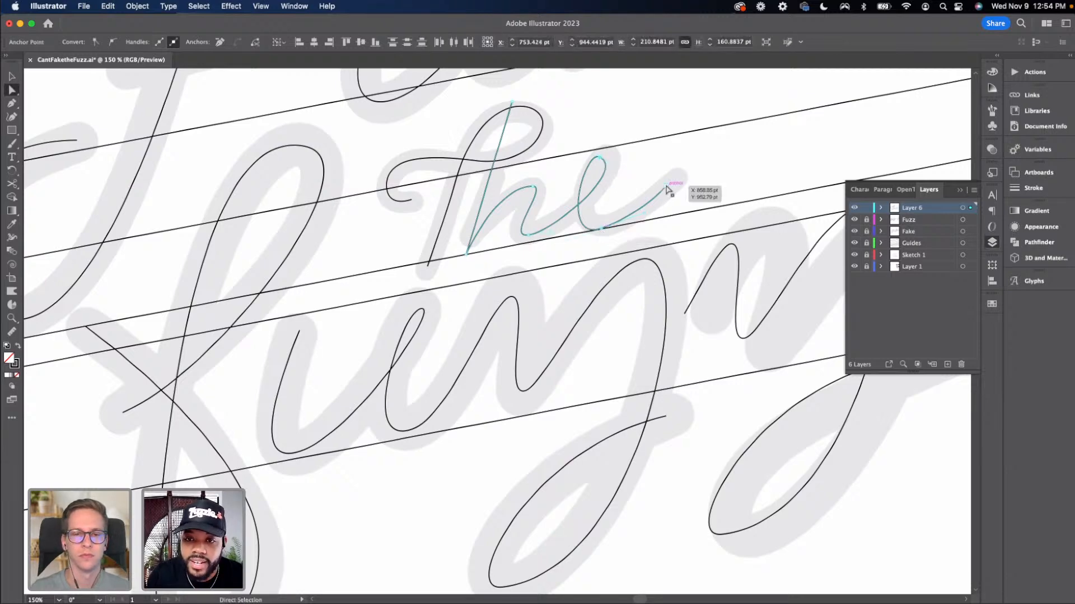
{"action": "left_click_drag", "start_coordinate": [665, 188], "coordinate": [650, 194]}
{"action": "key", "text": "super+z"}
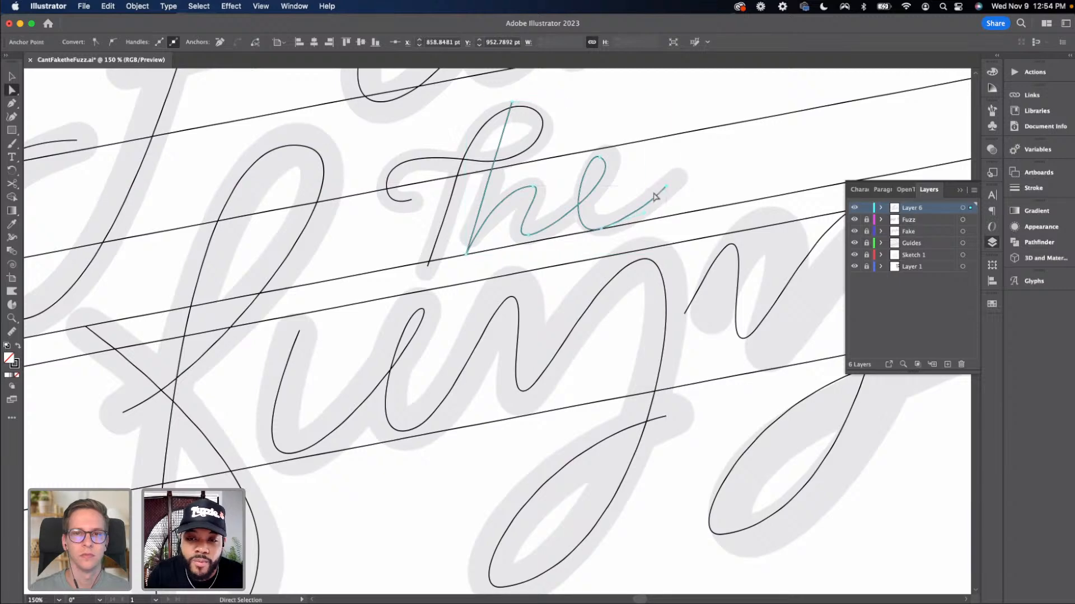
{"action": "left_click", "coordinate": [679, 240]}
{"action": "left_click", "coordinate": [597, 160]}
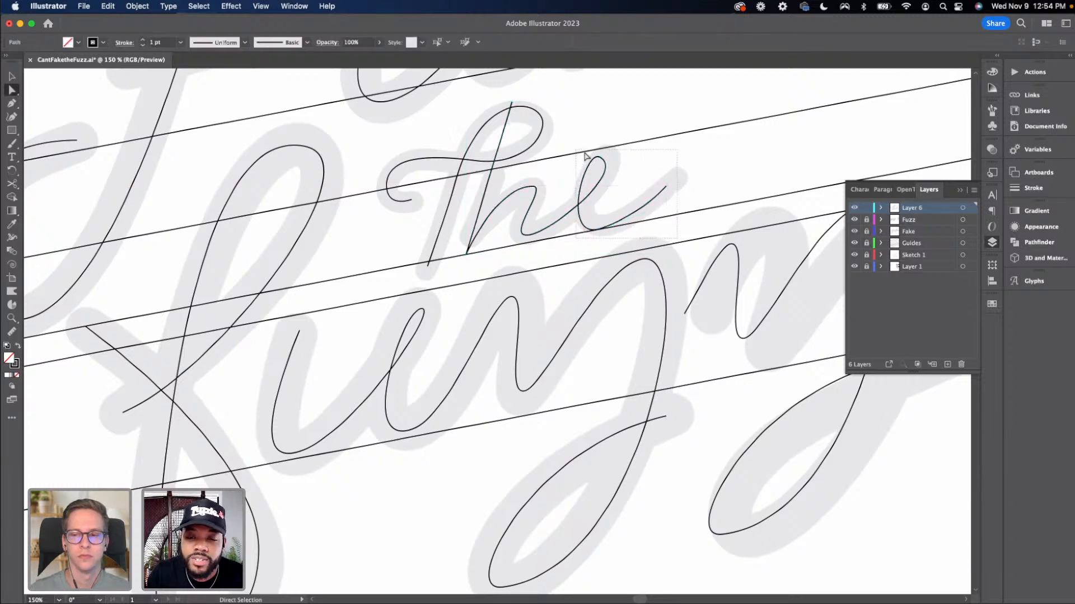
Reposition the anchor at the top of the e's loop slightly down and right with Direct Selection
{"action": "left_click", "coordinate": [598, 161]}
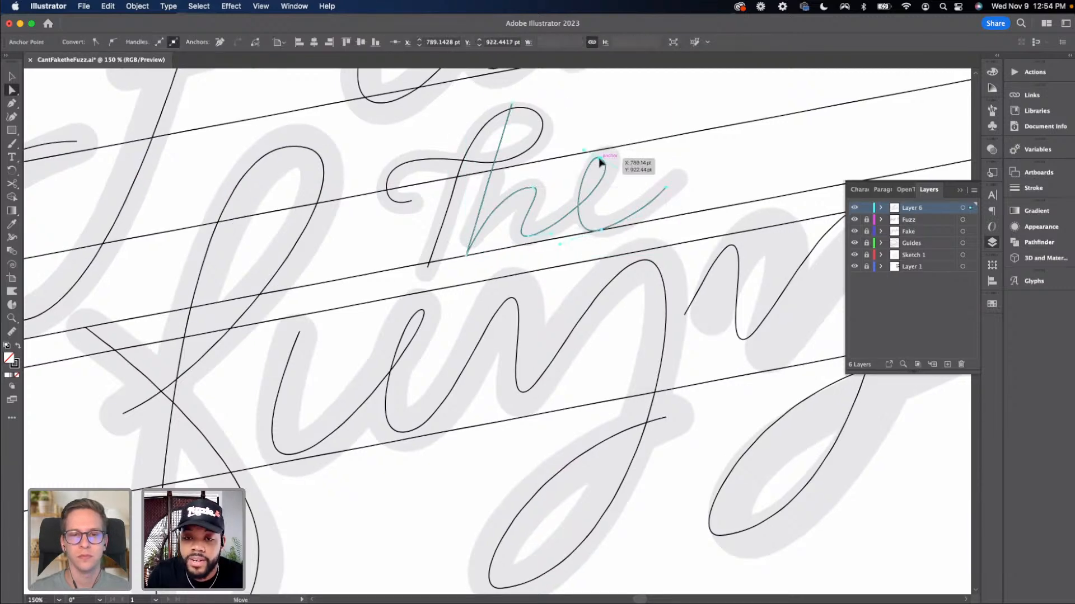
{"action": "left_click_drag", "start_coordinate": [598, 160], "coordinate": [606, 171]}
{"action": "scroll", "coordinate": [607, 171], "scroll_direction": "up", "scroll_amount": 1}
{"action": "left_click", "coordinate": [680, 216]}
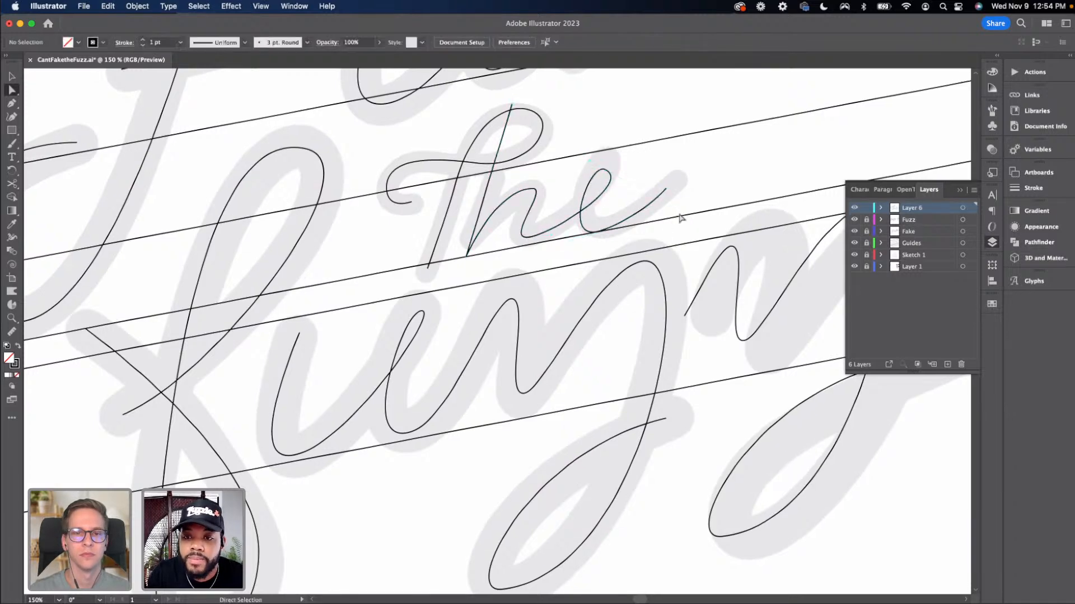
Pull the end anchor of the e's exit stroke back to shorten the stroke, and deselect everything
{"action": "left_click", "coordinate": [666, 190]}
{"action": "left_click_drag", "start_coordinate": [665, 190], "coordinate": [604, 196]}
{"action": "key", "text": "super+shift+a"}
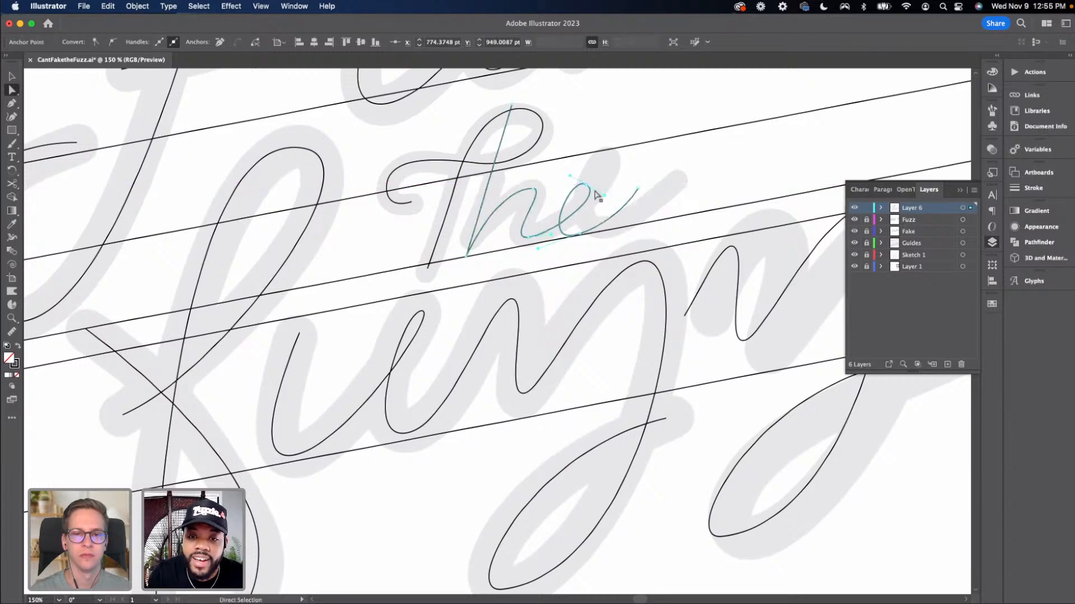
Nudge the whole "the" path slightly and lower the anchor at the base of the e
{"action": "key", "text": "v"}
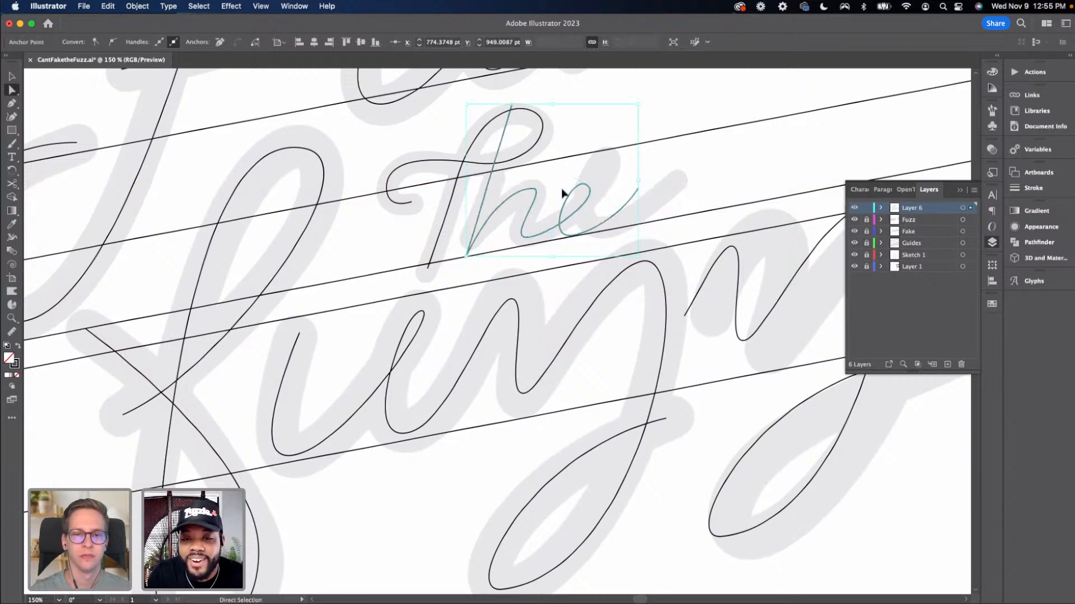
{"action": "left_click_drag", "start_coordinate": [559, 227], "coordinate": [564, 223]}
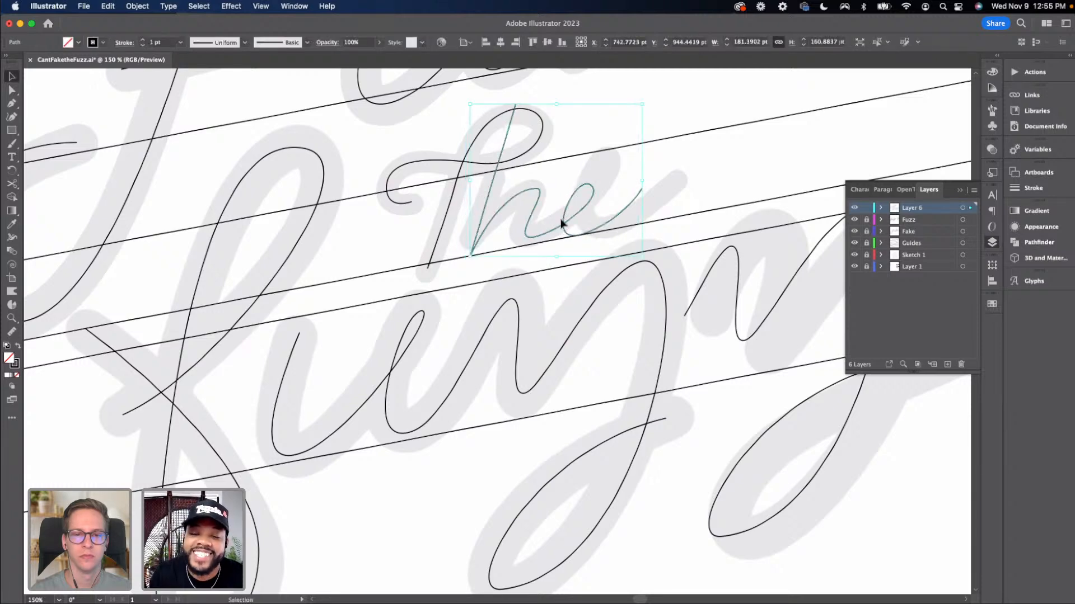
{"action": "key", "text": "a"}
{"action": "left_click", "coordinate": [532, 238]}
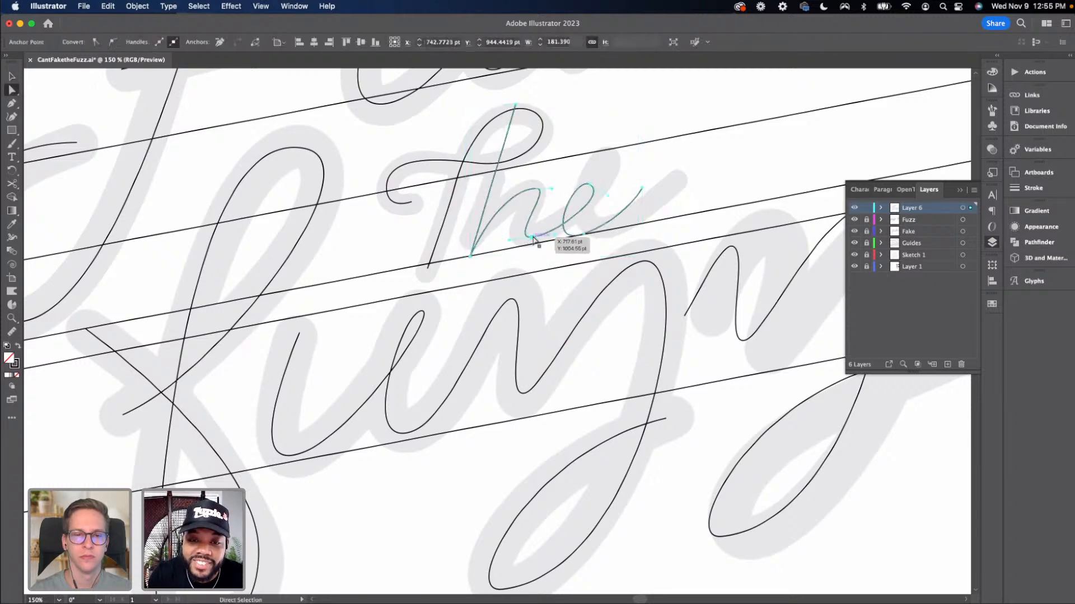
{"action": "left_click_drag", "start_coordinate": [533, 238], "coordinate": [530, 243]}
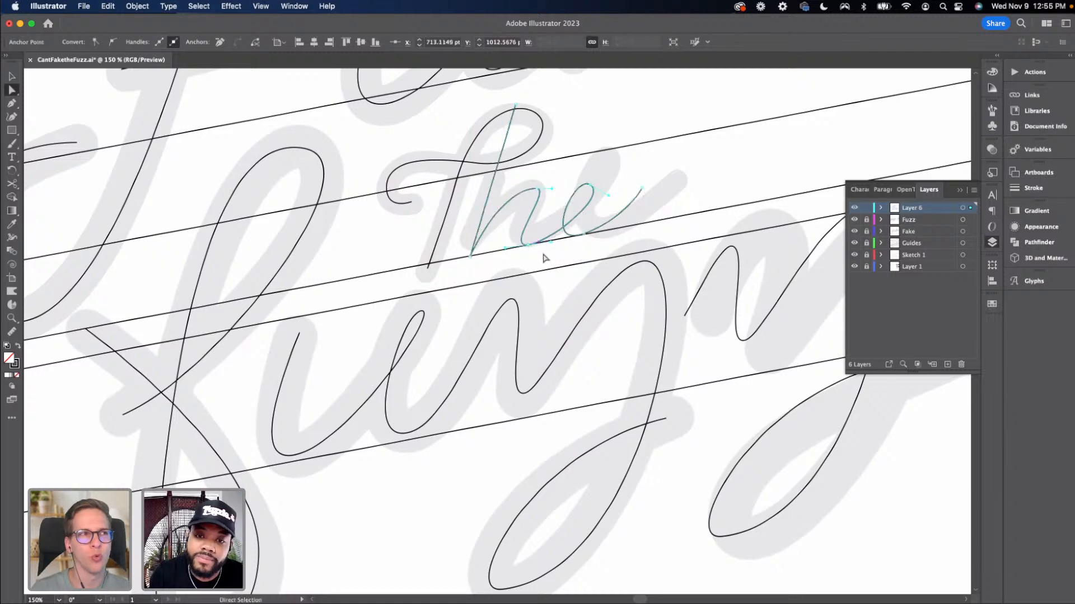
{"action": "left_click", "coordinate": [554, 255]}
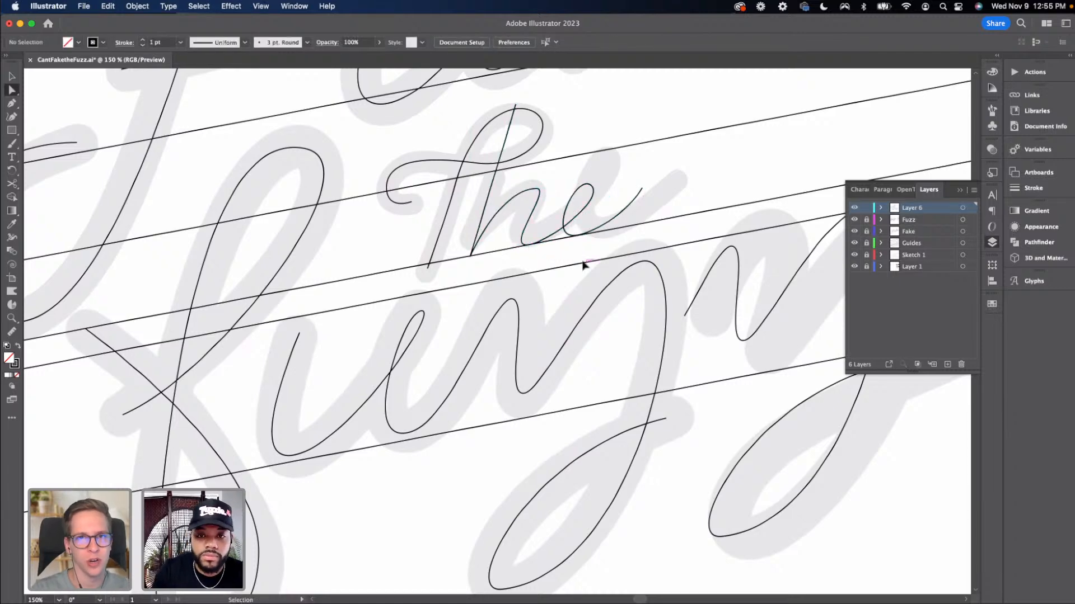
Scale the "the" path up from its upper-right corner to better match the faded lettering
{"action": "key", "text": "super+minus"}
{"action": "key", "text": "super+minus"}
{"action": "key", "text": "super+equal"}
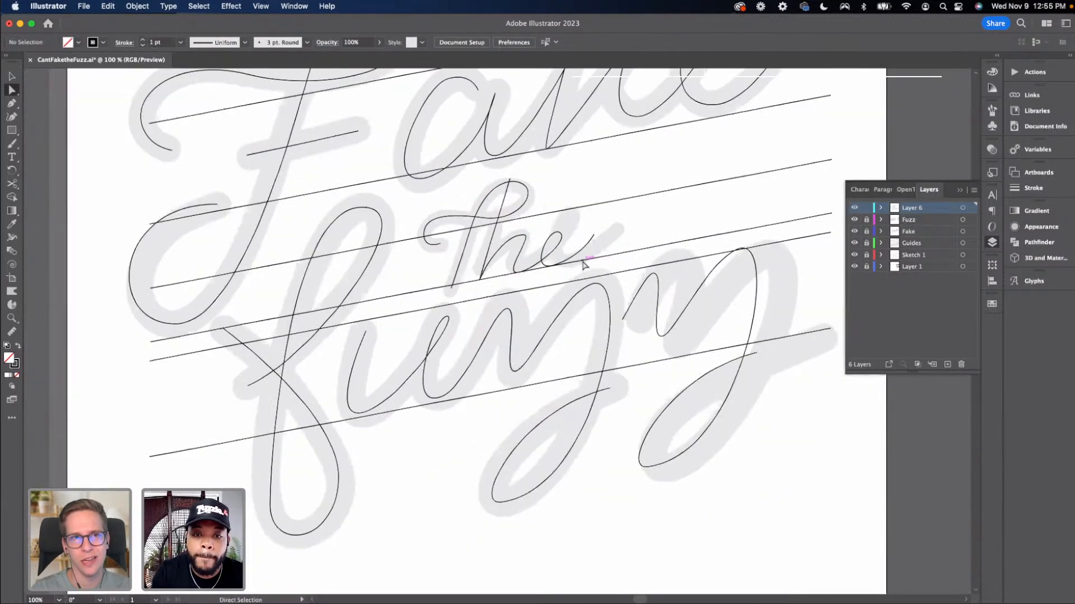
{"action": "scroll", "coordinate": [583, 264], "scroll_direction": "right", "scroll_amount": 2}
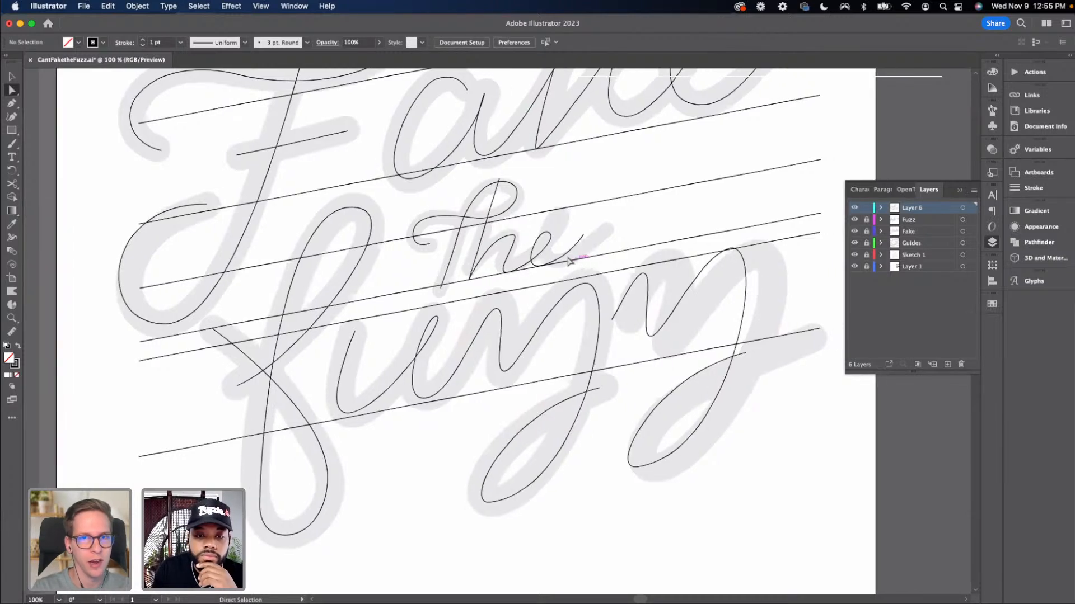
{"action": "key", "text": "v"}
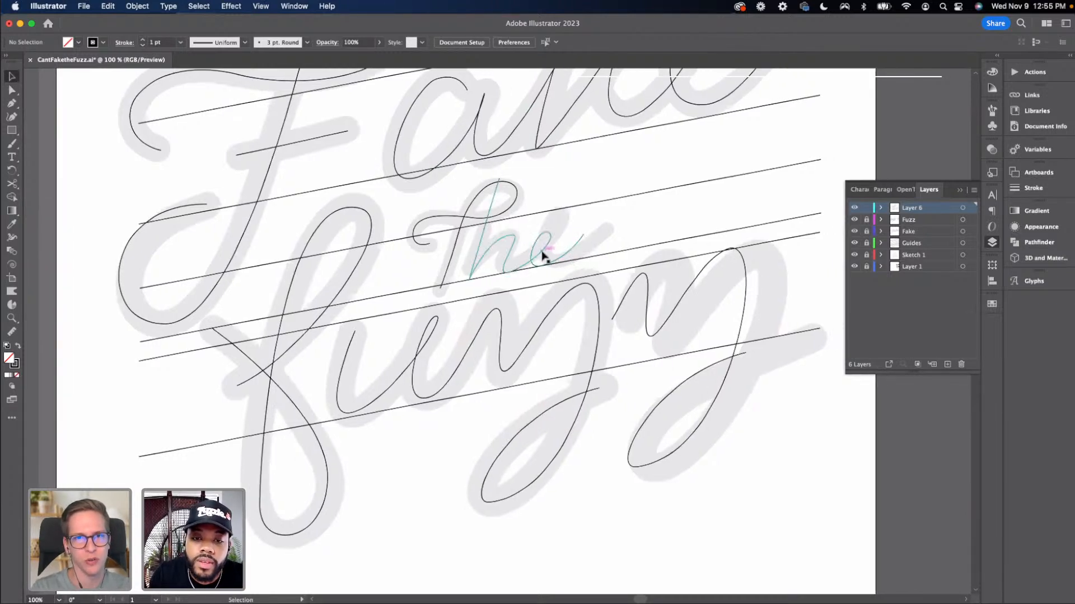
{"action": "left_click", "coordinate": [543, 248]}
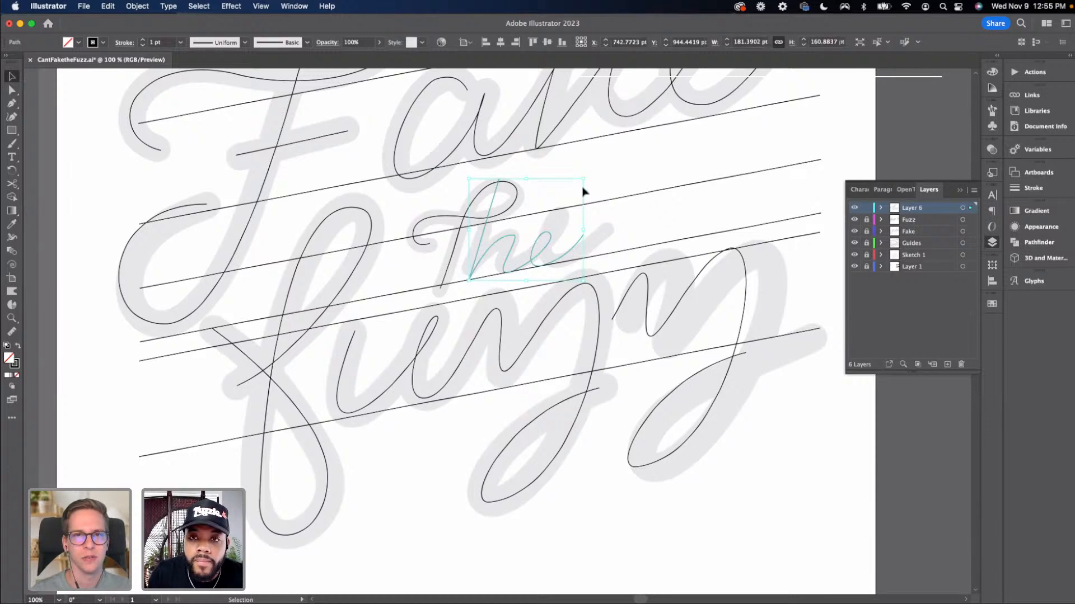
{"action": "left_click_drag", "start_coordinate": [583, 179], "coordinate": [610, 158]}
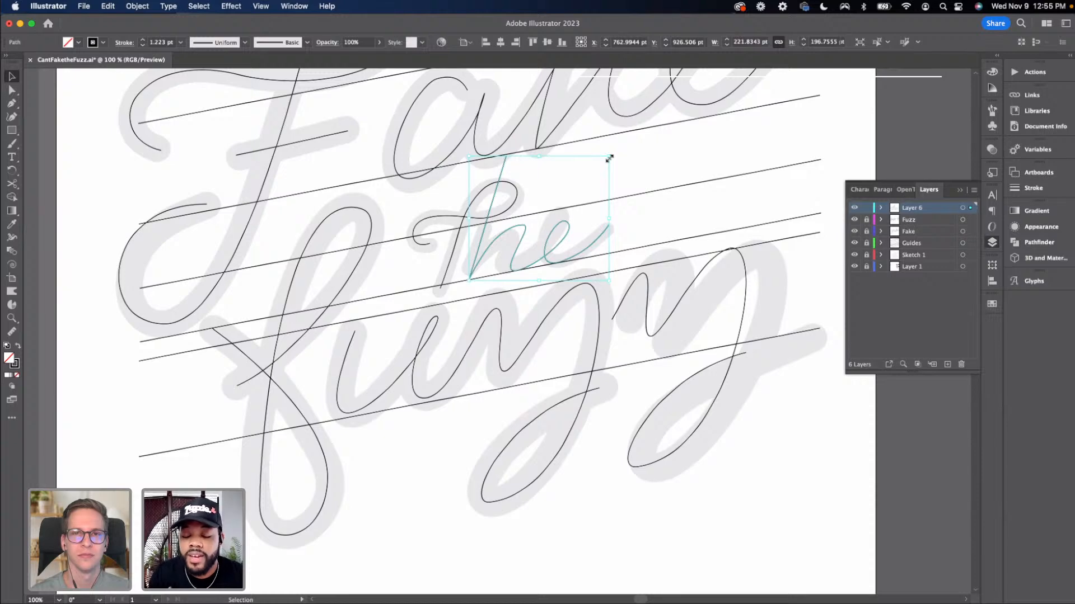
Lower the top anchor of the h's ascender toward the guideline and deselect the path
{"action": "left_click", "coordinate": [566, 197]}
{"action": "mouse_move", "coordinate": [508, 158]}
{"action": "left_mouse_down"}
{"action": "mouse_move", "coordinate": [498, 190]}
{"action": "mouse_move", "coordinate": [503, 177]}
{"action": "left_mouse_up"}
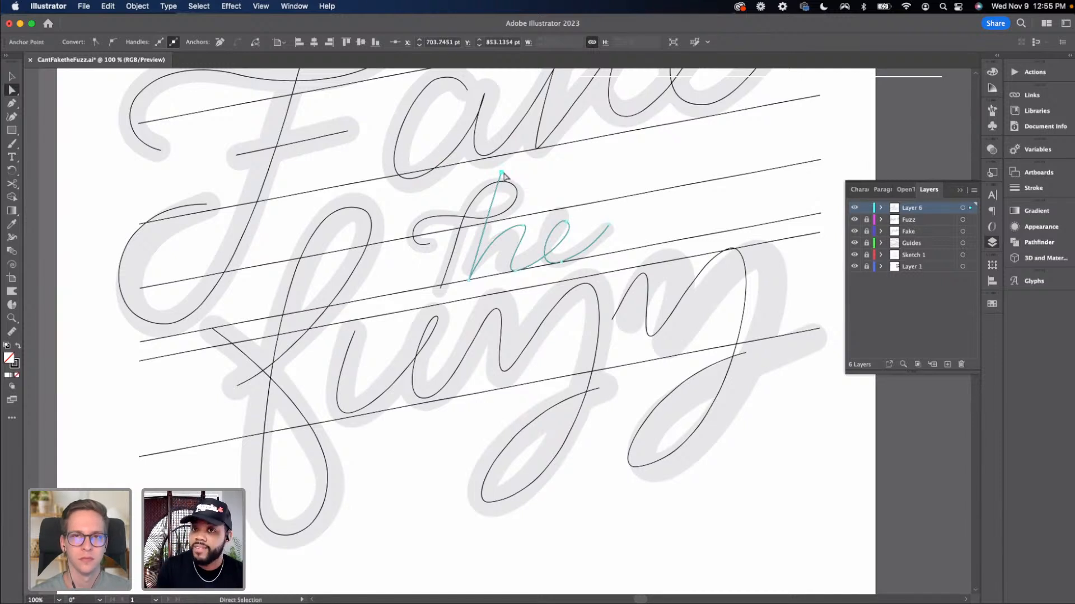
{"action": "key", "text": "v"}
{"action": "left_click", "coordinate": [546, 209]}
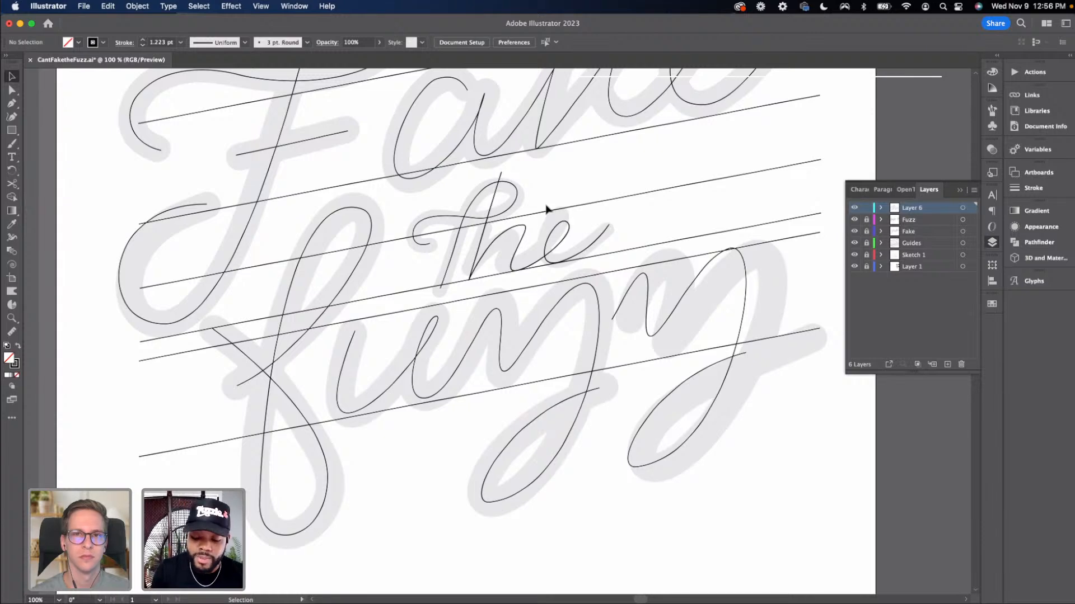
Start a new Pen path tracing the C of "Can't", from its upper curve down around its rounded base
{"action": "key", "text": "super+minus"}
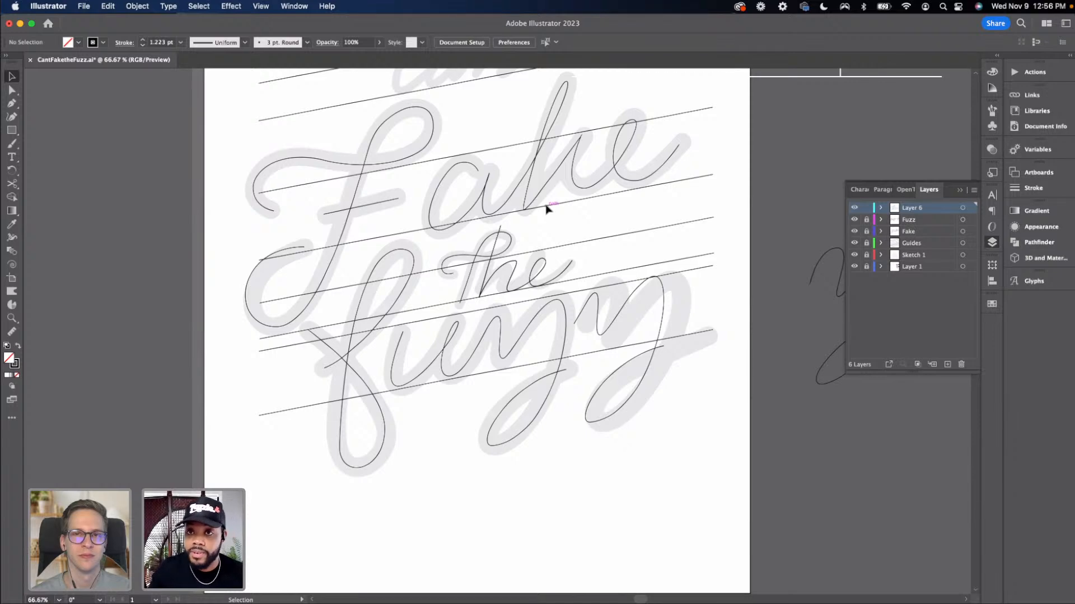
{"action": "key", "text": "super+equal"}
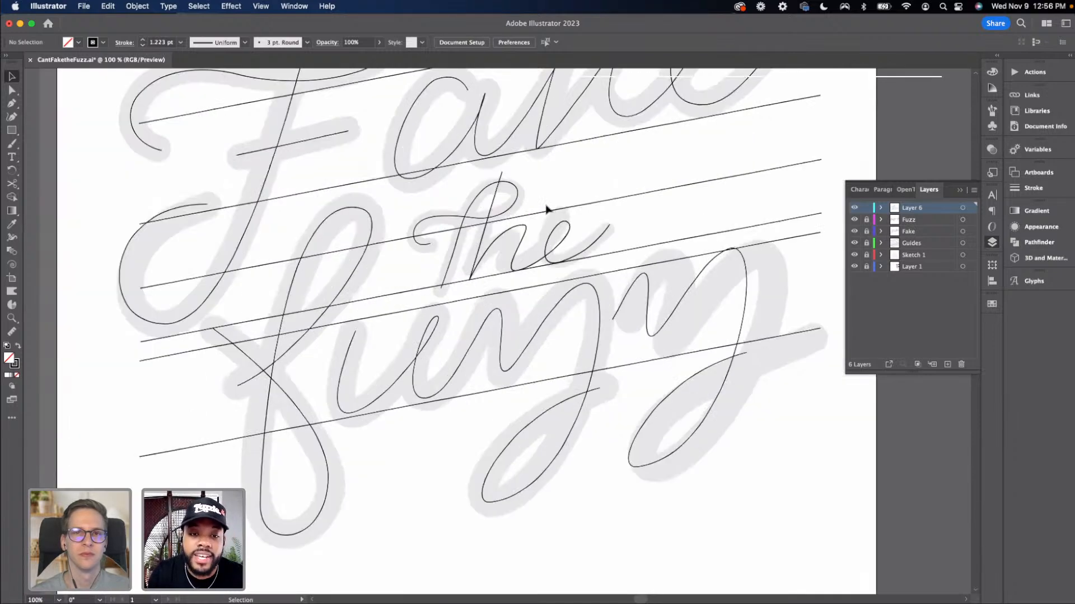
{"action": "scroll", "coordinate": [546, 209], "scroll_direction": "up", "scroll_amount": 5}
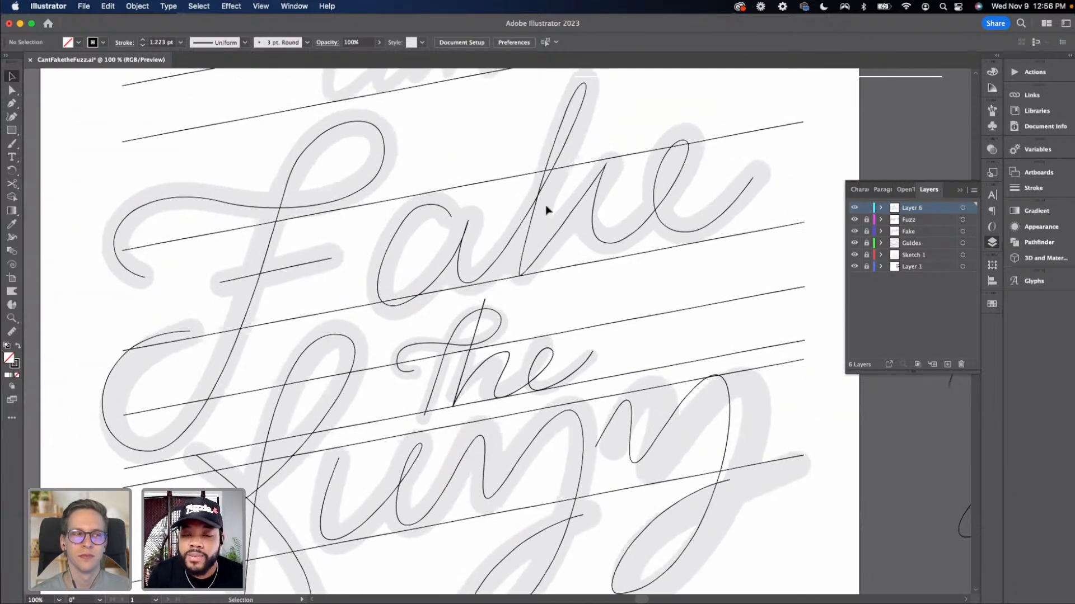
{"action": "scroll", "coordinate": [546, 210], "scroll_direction": "up", "scroll_amount": 5}
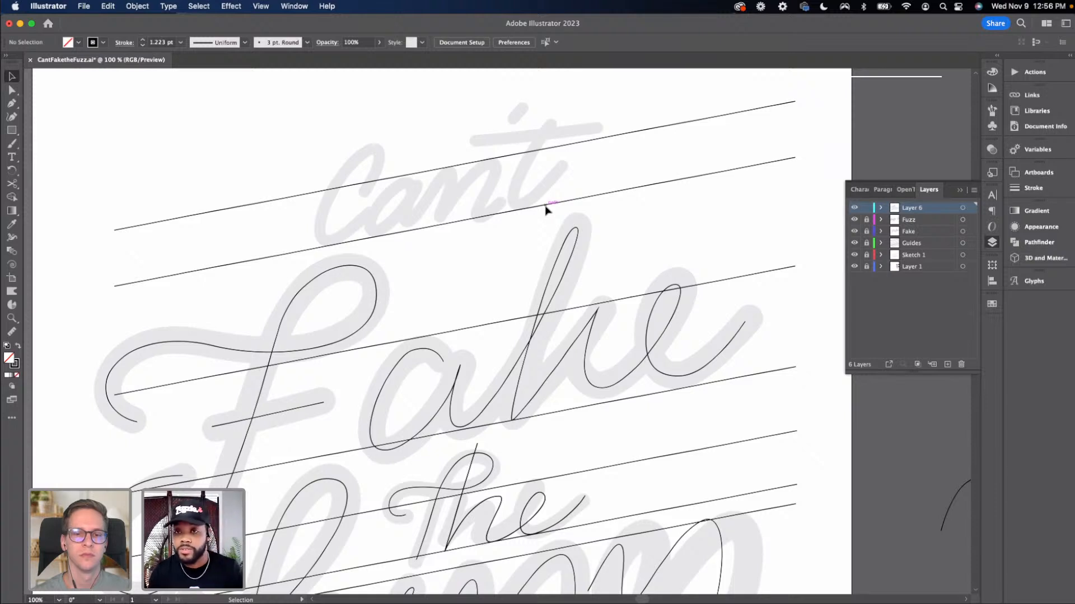
{"action": "key", "text": "p"}
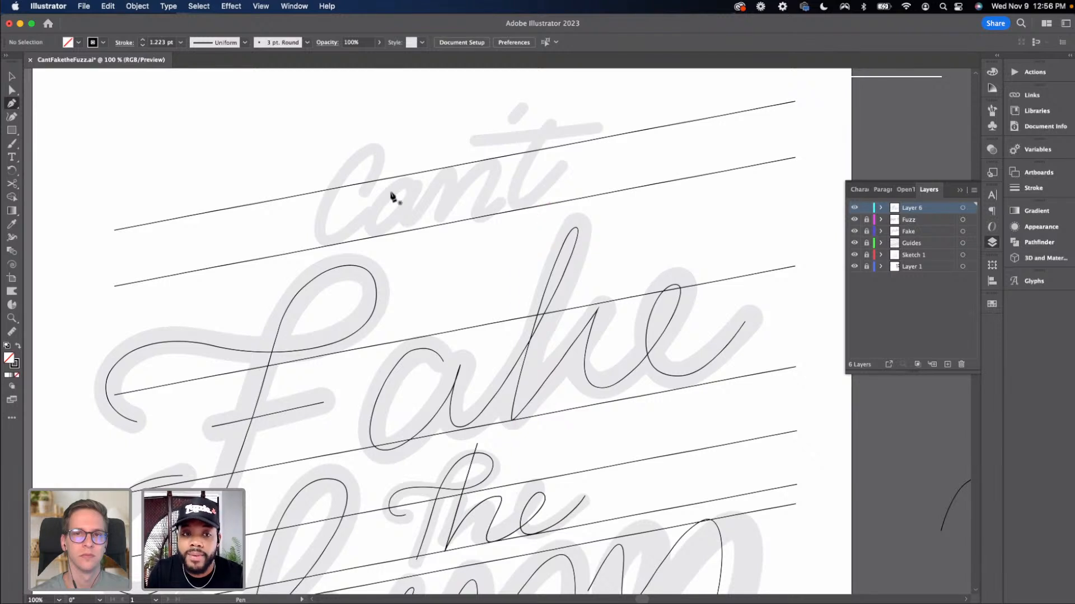
{"action": "left_click", "coordinate": [364, 193]}
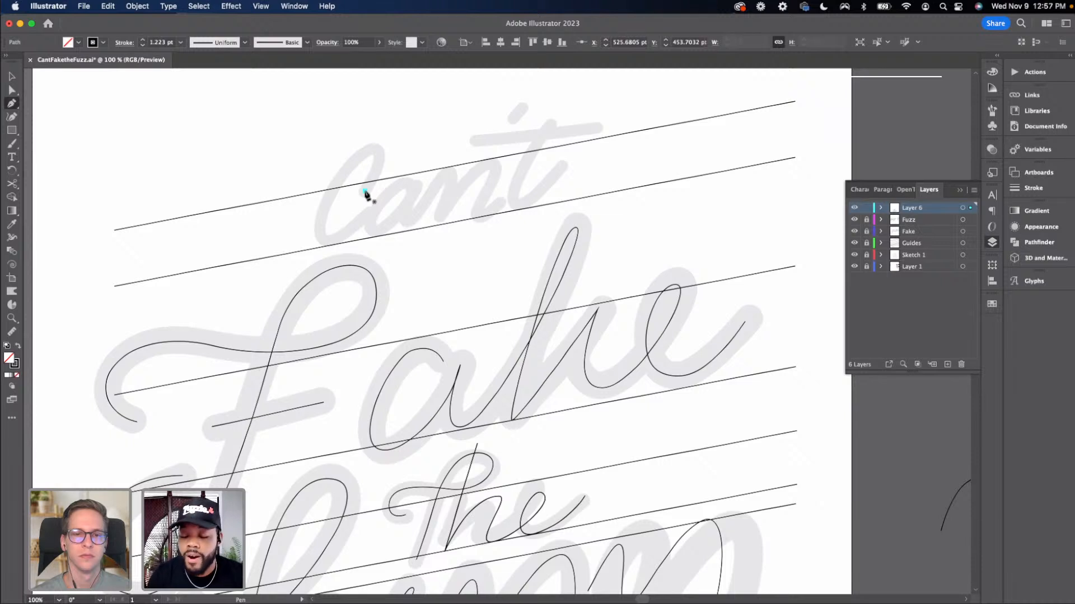
{"action": "left_click_drag", "start_coordinate": [365, 192], "coordinate": [355, 150]}
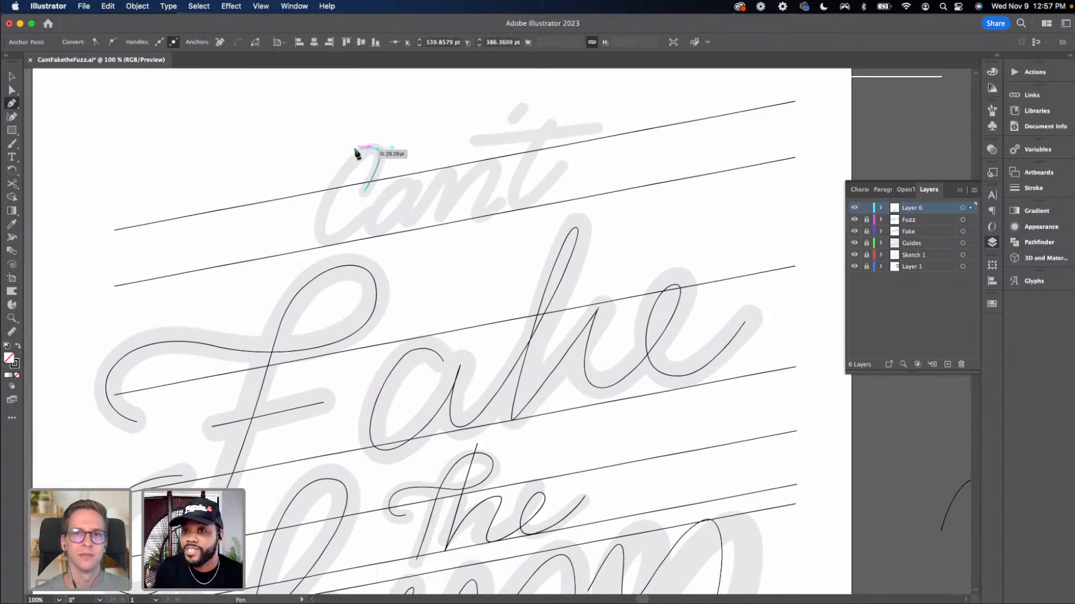
{"action": "scroll", "coordinate": [355, 157], "scroll_direction": "right", "scroll_amount": 1}
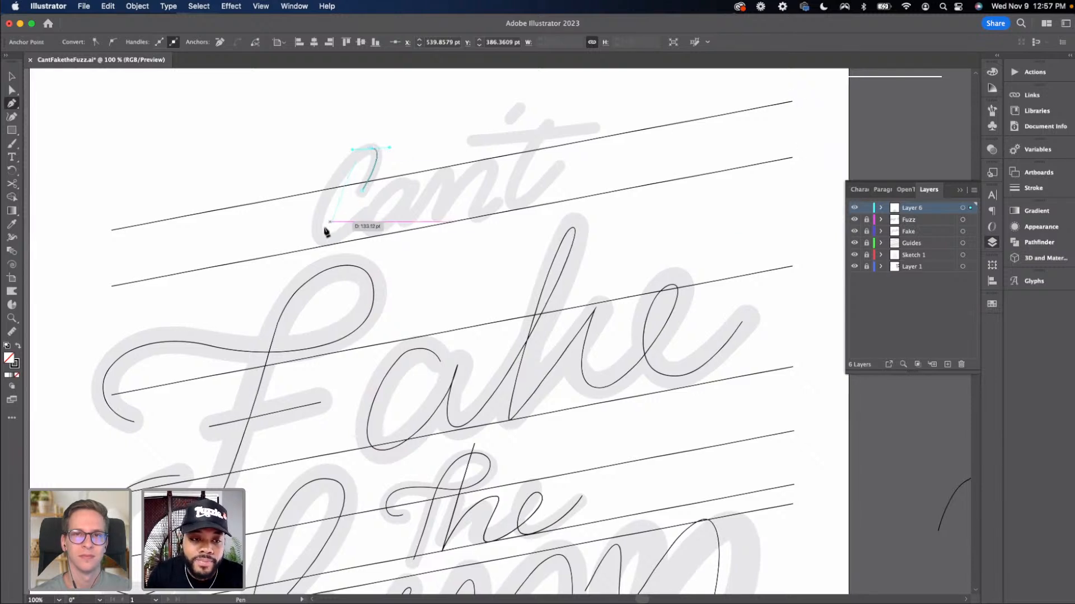
{"action": "mouse_move", "coordinate": [325, 242]}
{"action": "left_mouse_down"}
{"action": "mouse_move", "coordinate": [361, 241]}
{"action": "mouse_move", "coordinate": [329, 243]}
{"action": "mouse_move", "coordinate": [364, 229]}
{"action": "mouse_move", "coordinate": [325, 236]}
{"action": "mouse_move", "coordinate": [329, 246]}
{"action": "mouse_move", "coordinate": [367, 238]}
{"action": "mouse_move", "coordinate": [357, 242]}
{"action": "mouse_move", "coordinate": [372, 246]}
{"action": "mouse_move", "coordinate": [326, 241]}
{"action": "mouse_move", "coordinate": [358, 257]}
{"action": "mouse_move", "coordinate": [326, 240]}
{"action": "mouse_move", "coordinate": [343, 247]}
{"action": "left_mouse_up"}
{"action": "key", "text": "super+z"}
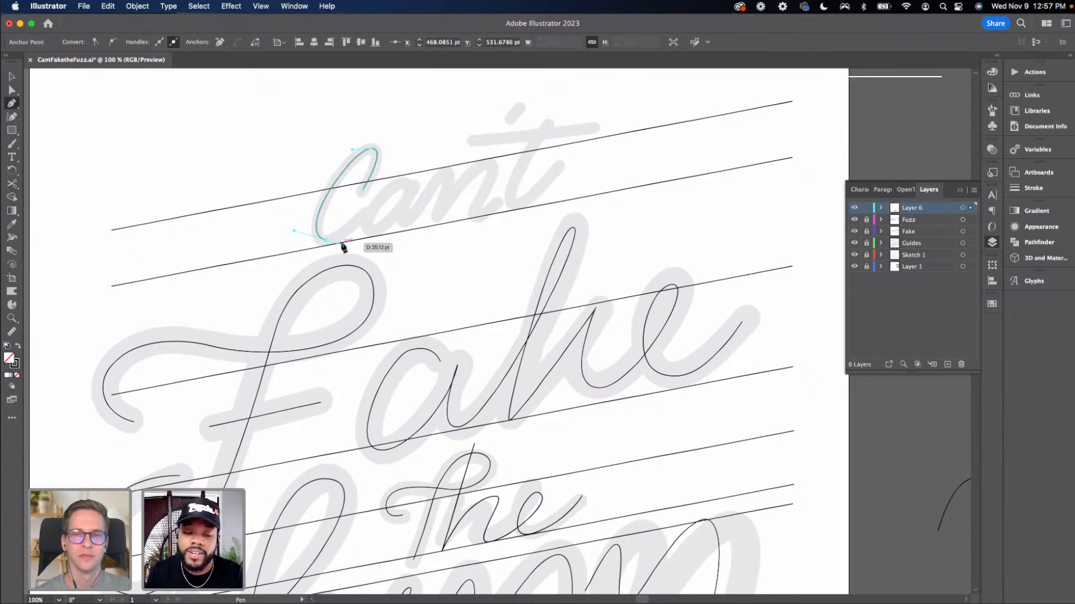
{"action": "left_click_drag", "start_coordinate": [343, 246], "coordinate": [363, 220]}
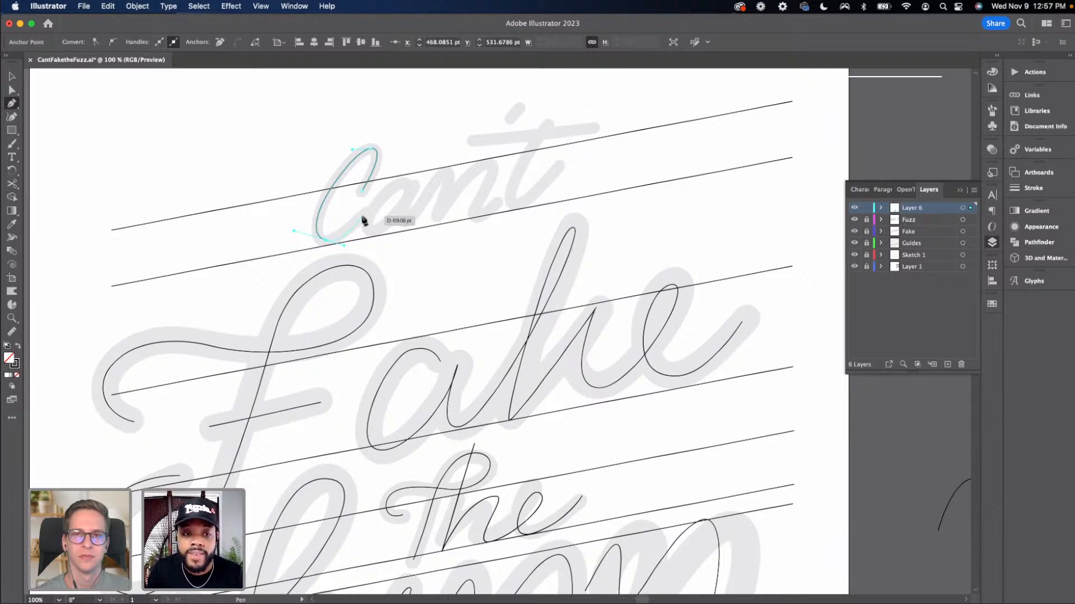
{"action": "left_click_drag", "start_coordinate": [363, 221], "coordinate": [363, 220]}
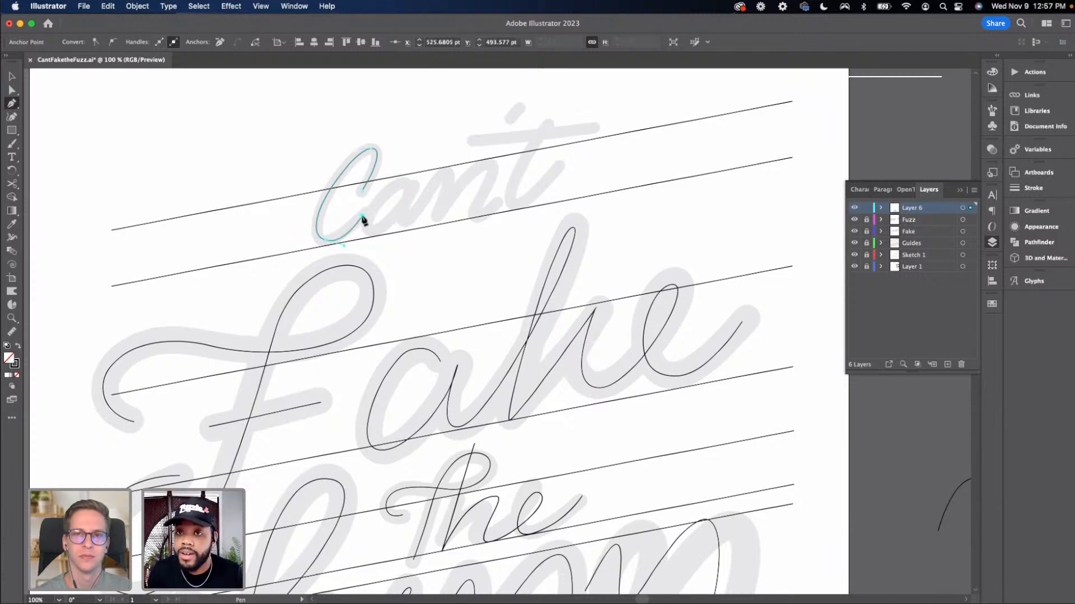
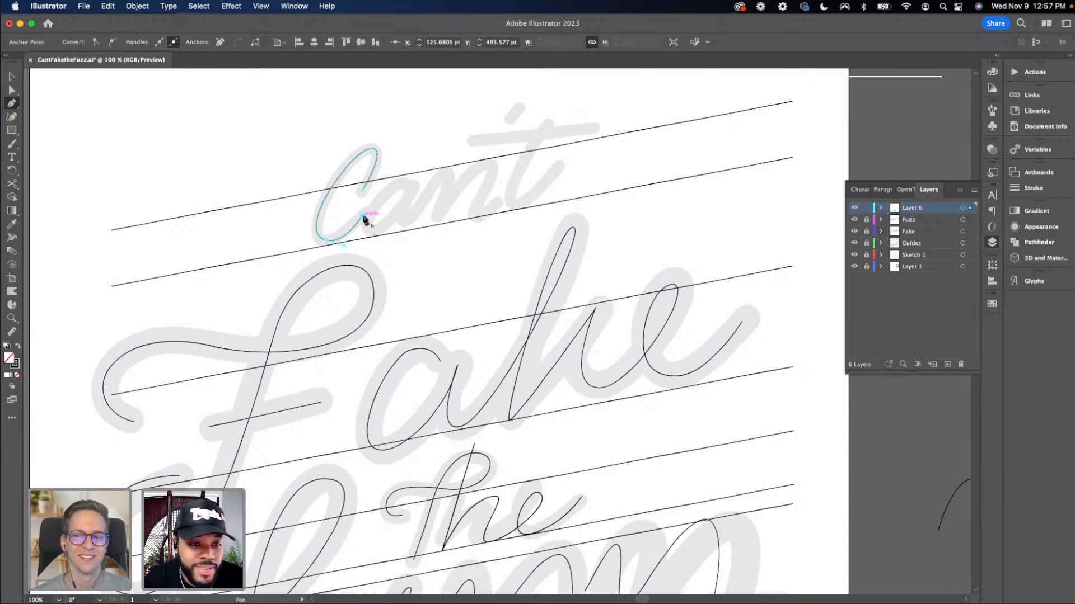
Move the finished C path onto a newly created layer, pasting it in place
{"action": "key", "text": "v"}
{"action": "left_click", "coordinate": [386, 224]}
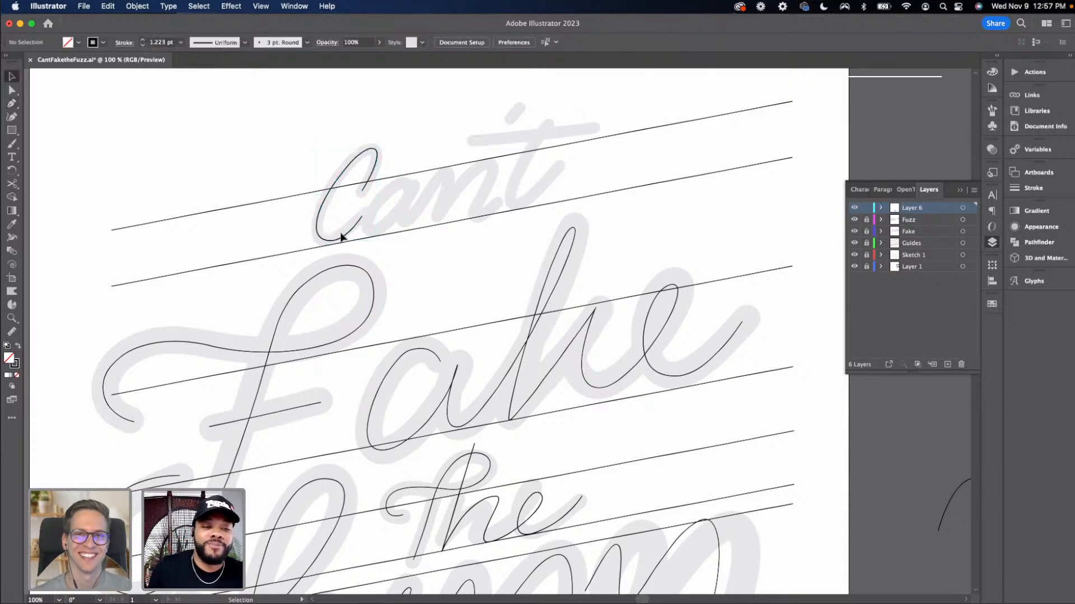
{"action": "left_click_drag", "start_coordinate": [336, 243], "coordinate": [336, 246]}
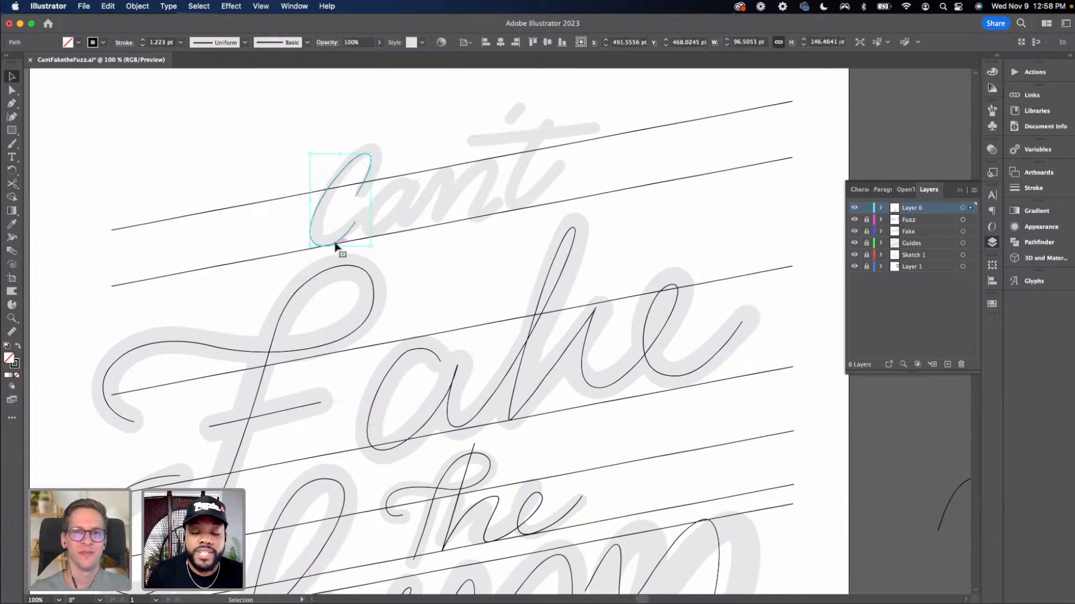
{"action": "key", "text": "p"}
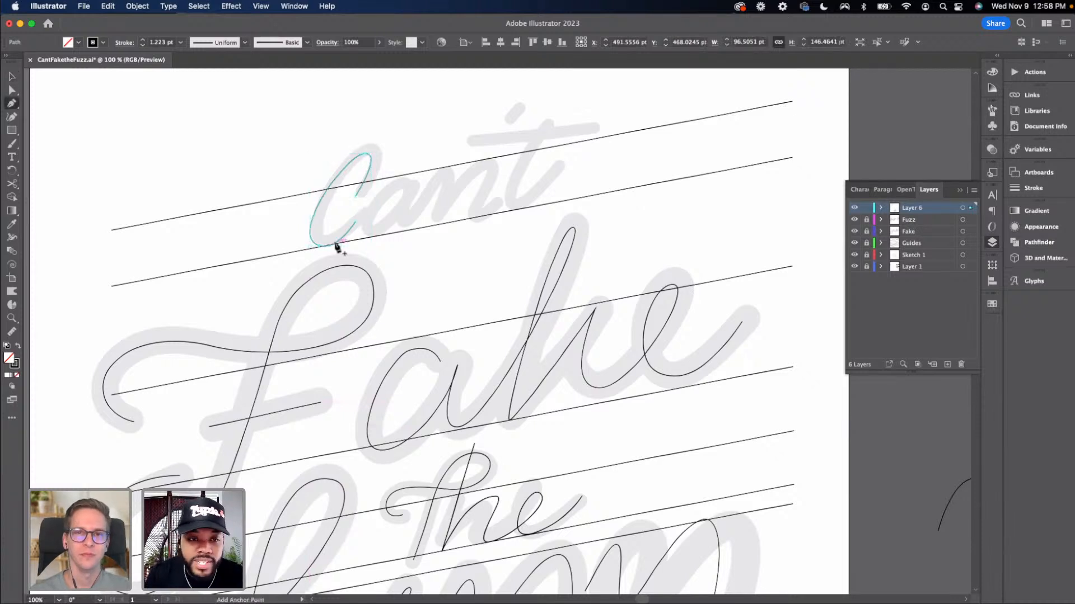
{"action": "key", "text": "v"}
{"action": "left_click", "coordinate": [457, 240]}
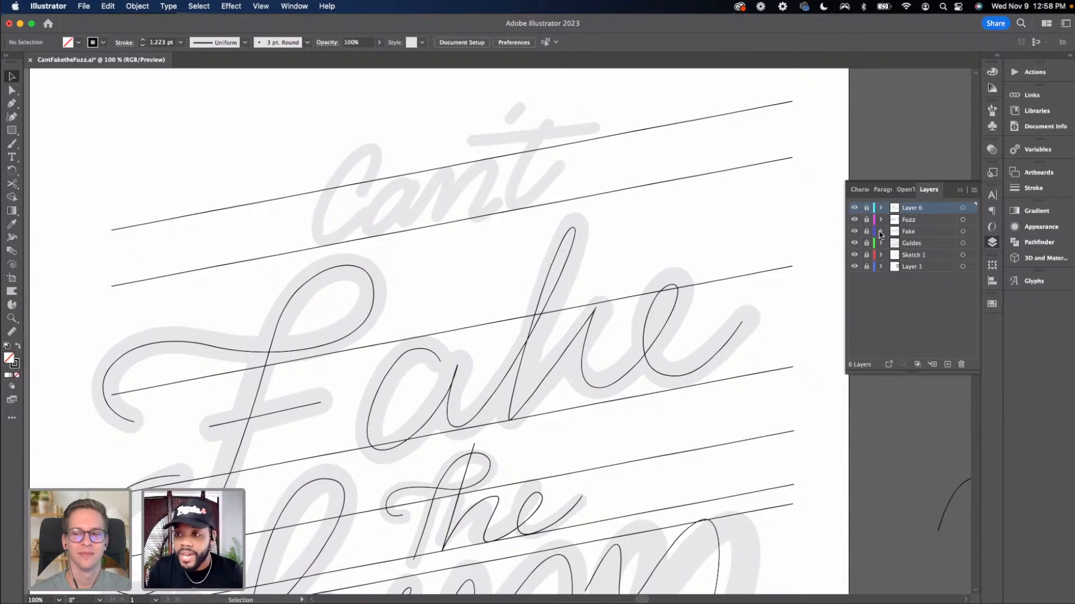
{"action": "left_click", "coordinate": [946, 364]}
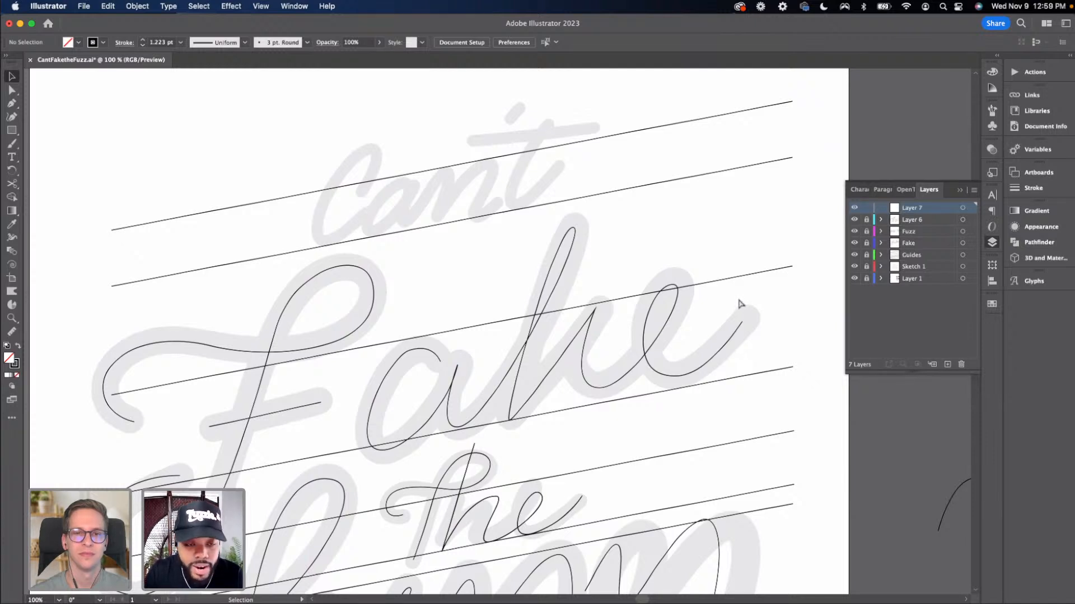
{"action": "key", "text": "super+f"}
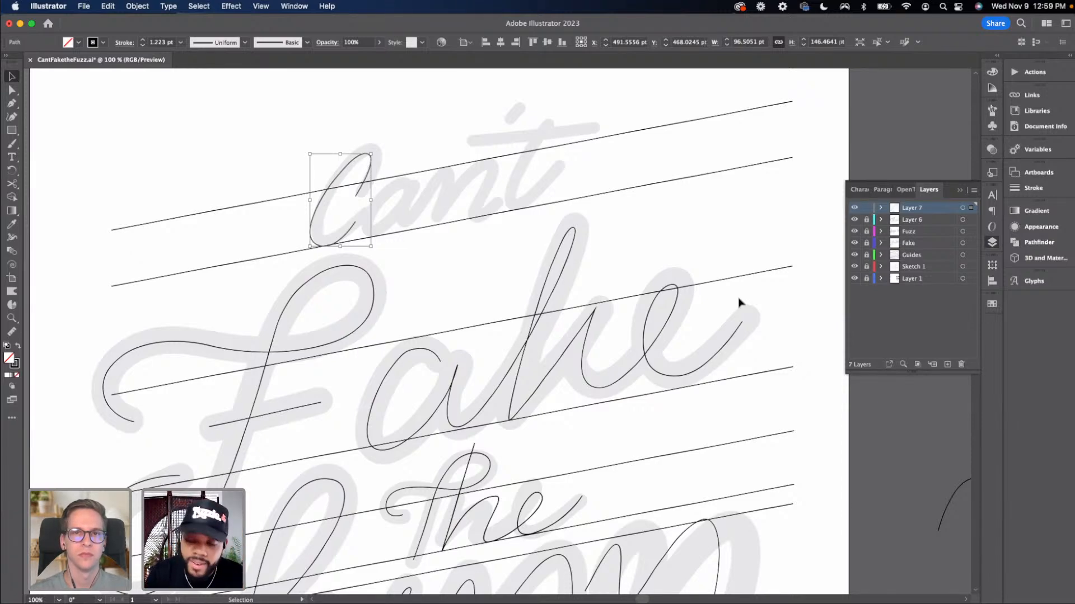
Draw a new Pen path tracing the a and n of "Can't" along the baseline, ending at the t's start
{"action": "key", "text": "p"}
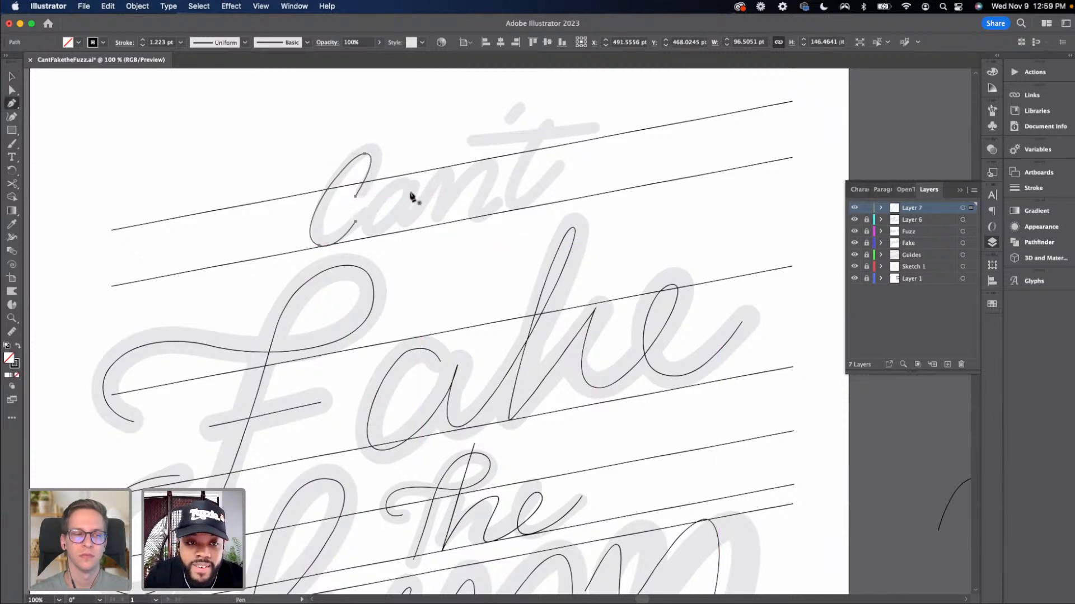
{"action": "mouse_move", "coordinate": [409, 193]}
{"action": "left_mouse_down"}
{"action": "mouse_move", "coordinate": [390, 192]}
{"action": "mouse_move", "coordinate": [360, 233]}
{"action": "mouse_move", "coordinate": [388, 230]}
{"action": "mouse_move", "coordinate": [412, 211]}
{"action": "mouse_move", "coordinate": [415, 192]}
{"action": "left_mouse_up"}
{"action": "left_click_drag", "start_coordinate": [417, 192], "coordinate": [416, 226]}
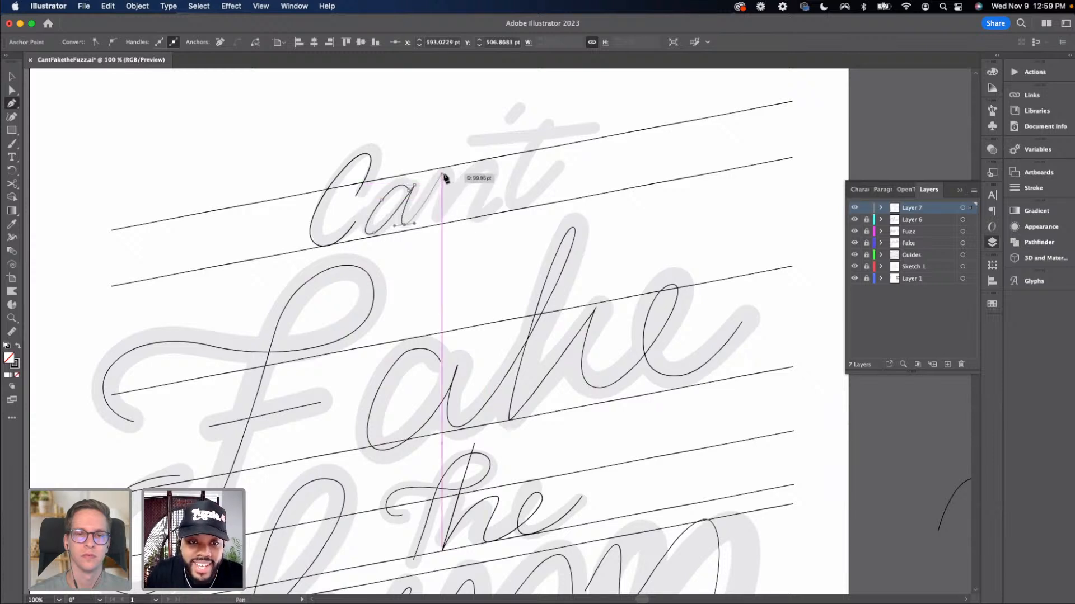
{"action": "left_click_drag", "start_coordinate": [441, 174], "coordinate": [453, 176]}
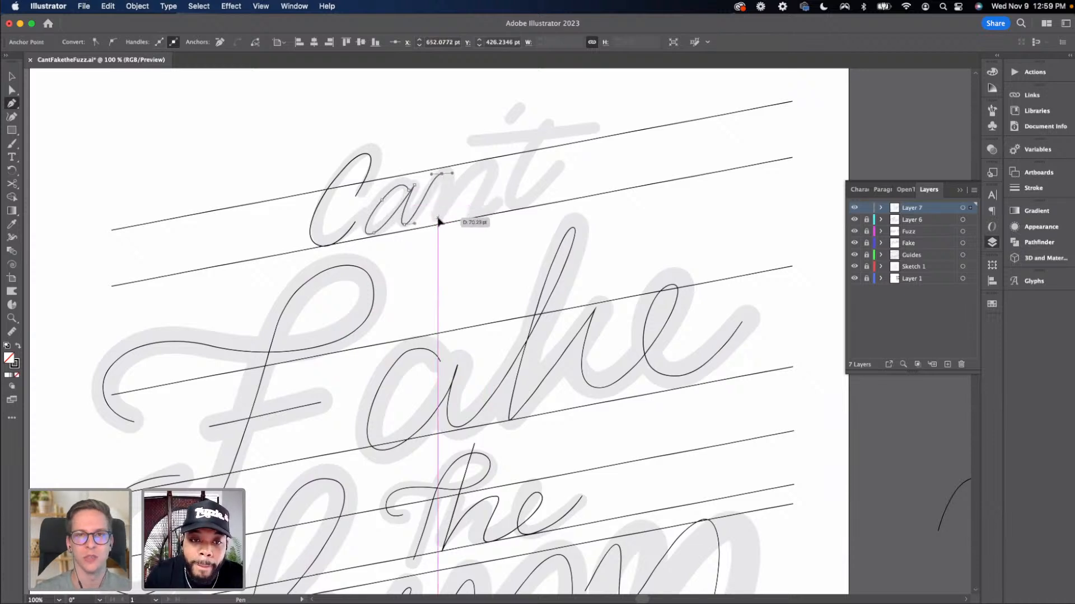
{"action": "left_click_drag", "start_coordinate": [440, 217], "coordinate": [446, 221]}
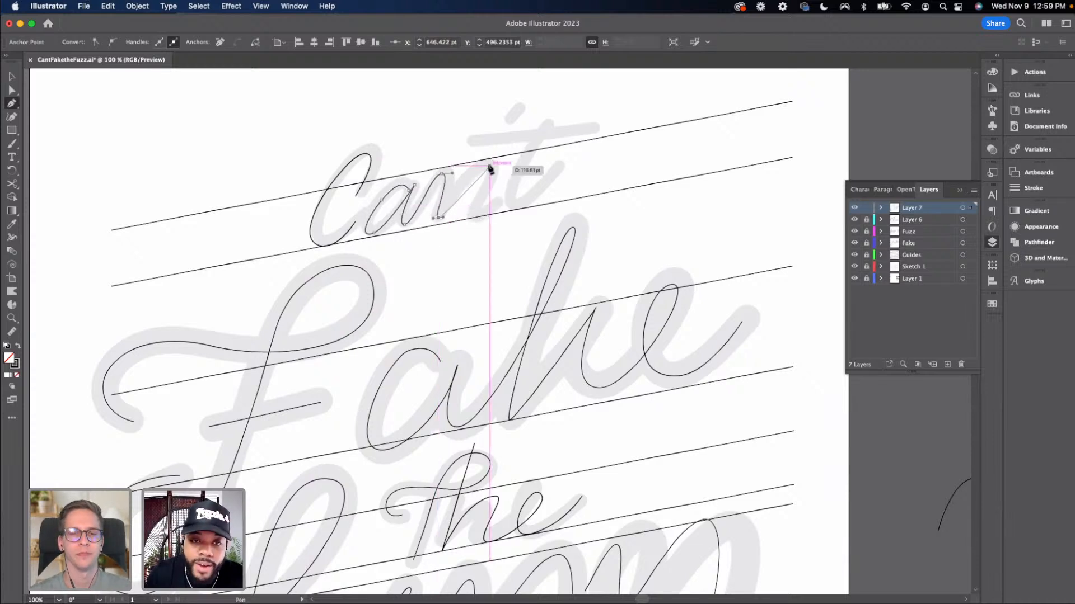
{"action": "left_click_drag", "start_coordinate": [487, 163], "coordinate": [511, 163]}
{"action": "left_click_drag", "start_coordinate": [475, 217], "coordinate": [494, 219]}
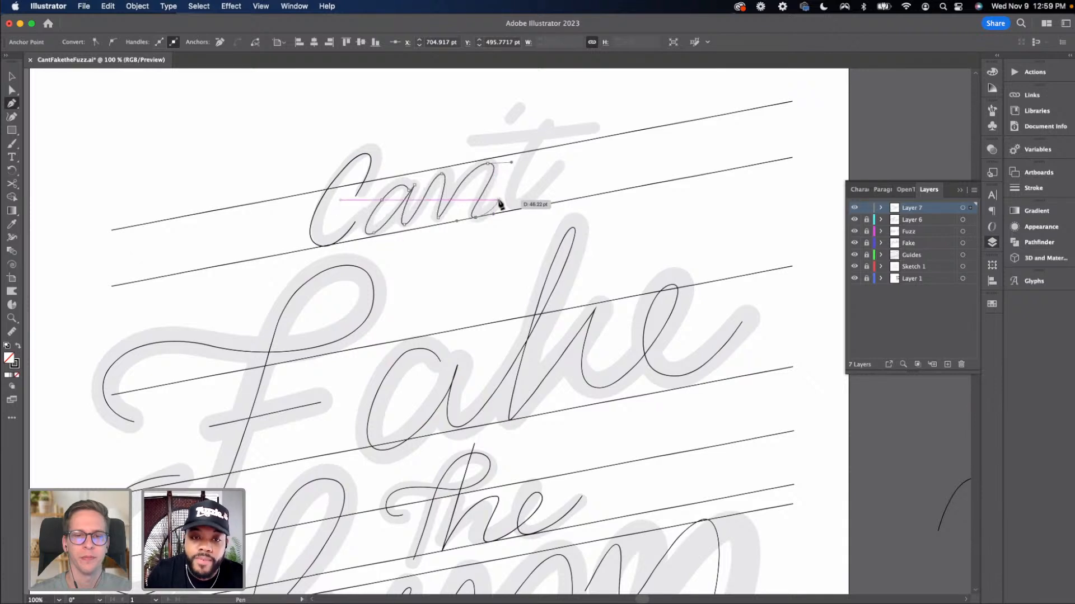
{"action": "key", "text": "v"}
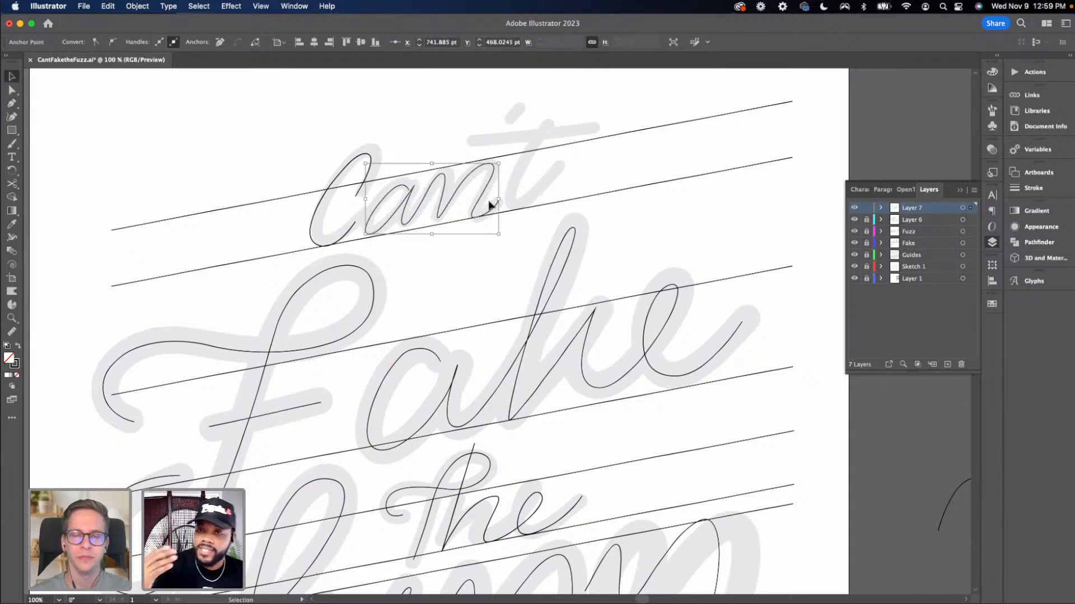
Move the anchor at the top of the a downward and nudge it slightly left and down
{"action": "key", "text": "a"}
{"action": "left_click", "coordinate": [434, 222]}
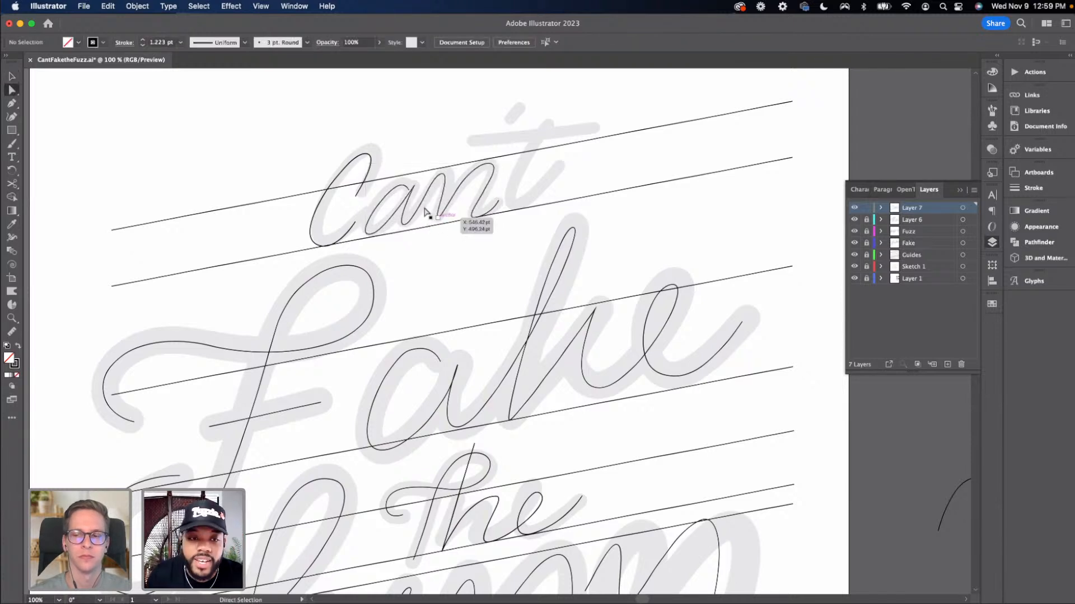
{"action": "left_click", "coordinate": [406, 189]}
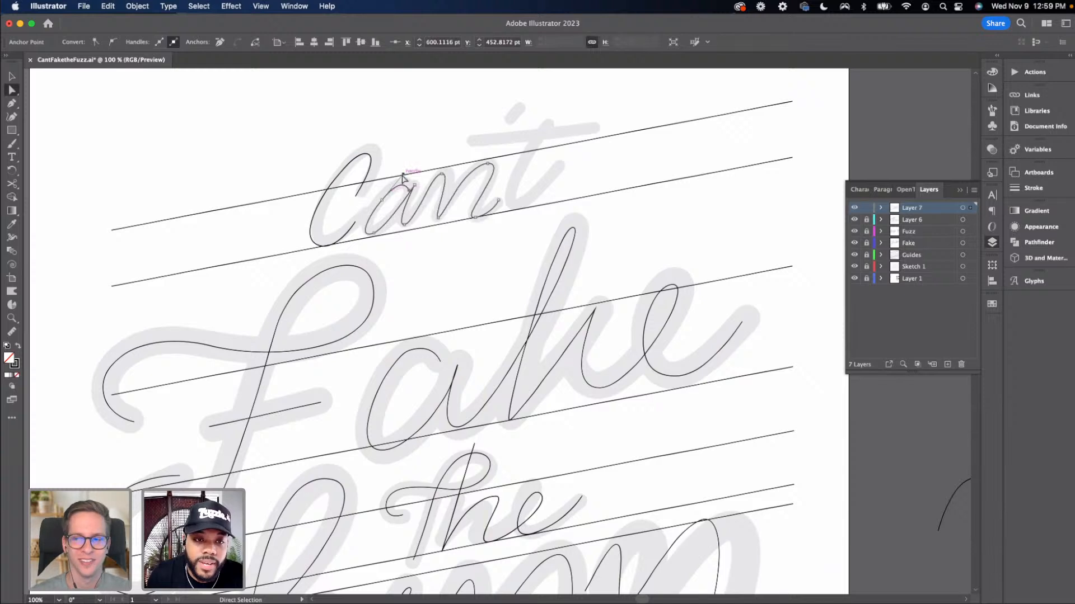
{"action": "left_click_drag", "start_coordinate": [404, 177], "coordinate": [413, 202]}
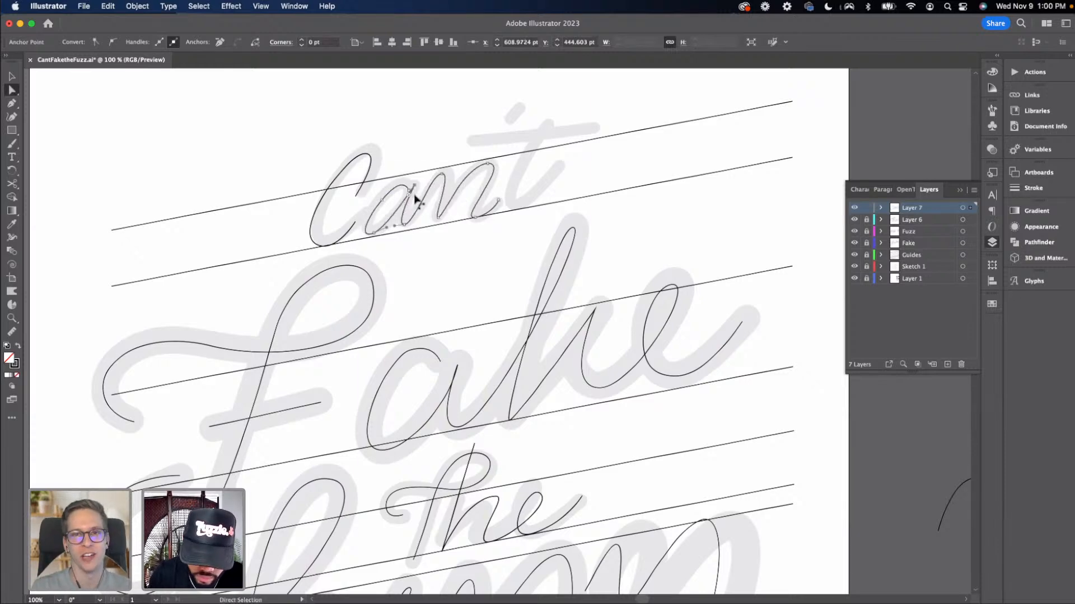
{"action": "key", "text": "super+equal"}
{"action": "key", "text": "Down"}
{"action": "key", "text": "Down"}
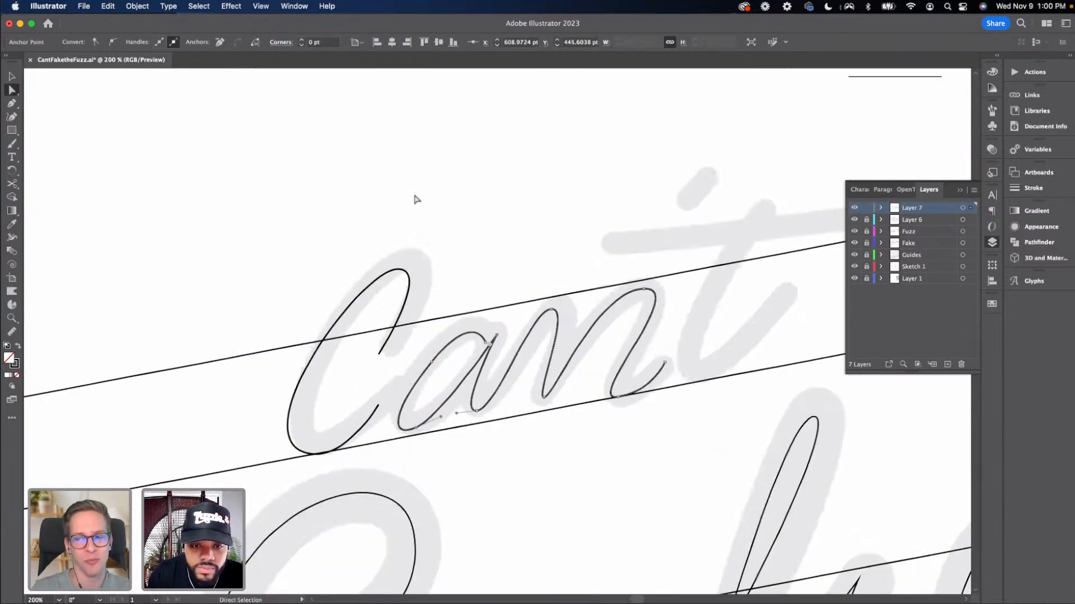
{"action": "key", "text": "Left"}
{"action": "key", "text": "Left"}
{"action": "key", "text": "Down"}
{"action": "key", "text": "Down"}
{"action": "key", "text": "Down"}
{"action": "key", "text": "Down"}
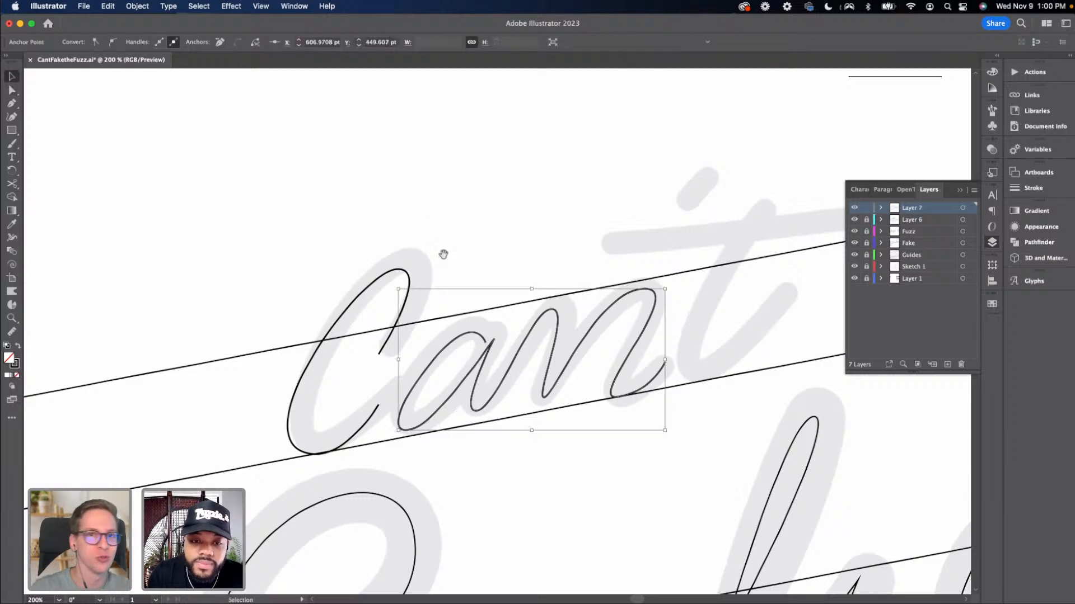
Refine the anchors and handles of the a and n curves so they follow the faded lettering
{"action": "left_click", "coordinate": [443, 254], "text": "super"}
{"action": "scroll", "coordinate": [455, 219], "scroll_direction": "down", "scroll_amount": 5}
{"action": "left_click", "coordinate": [416, 275]}
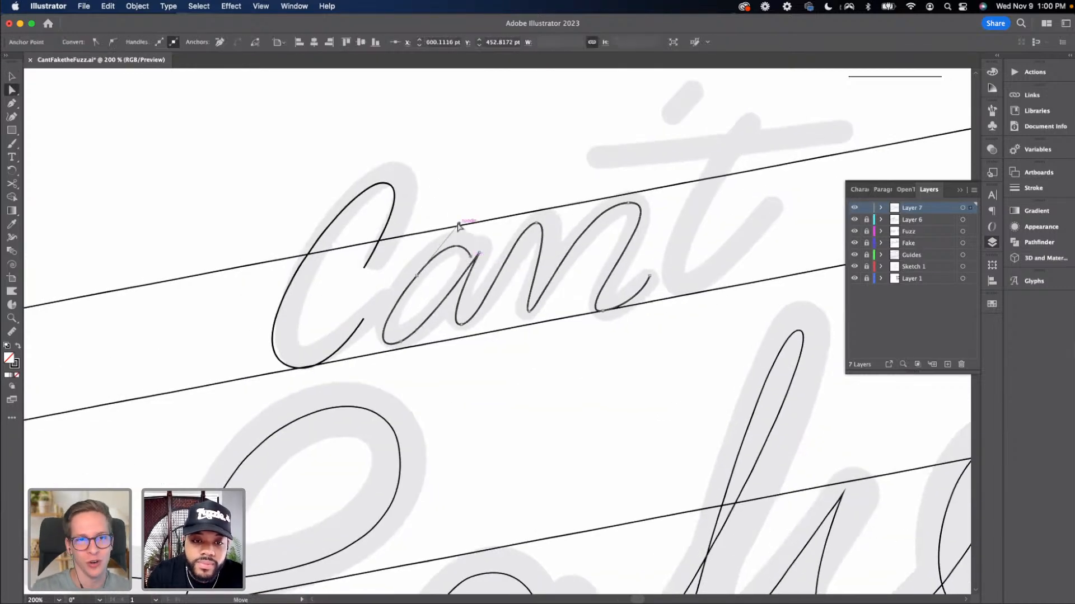
{"action": "left_click_drag", "start_coordinate": [458, 224], "coordinate": [463, 218]}
{"action": "left_click_drag", "start_coordinate": [416, 275], "coordinate": [465, 253]}
{"action": "mouse_move", "coordinate": [401, 341]}
{"action": "left_mouse_down"}
{"action": "mouse_move", "coordinate": [445, 340]}
{"action": "mouse_move", "coordinate": [420, 342]}
{"action": "left_mouse_up"}
{"action": "left_click", "coordinate": [455, 341]}
{"action": "left_click", "coordinate": [492, 315]}
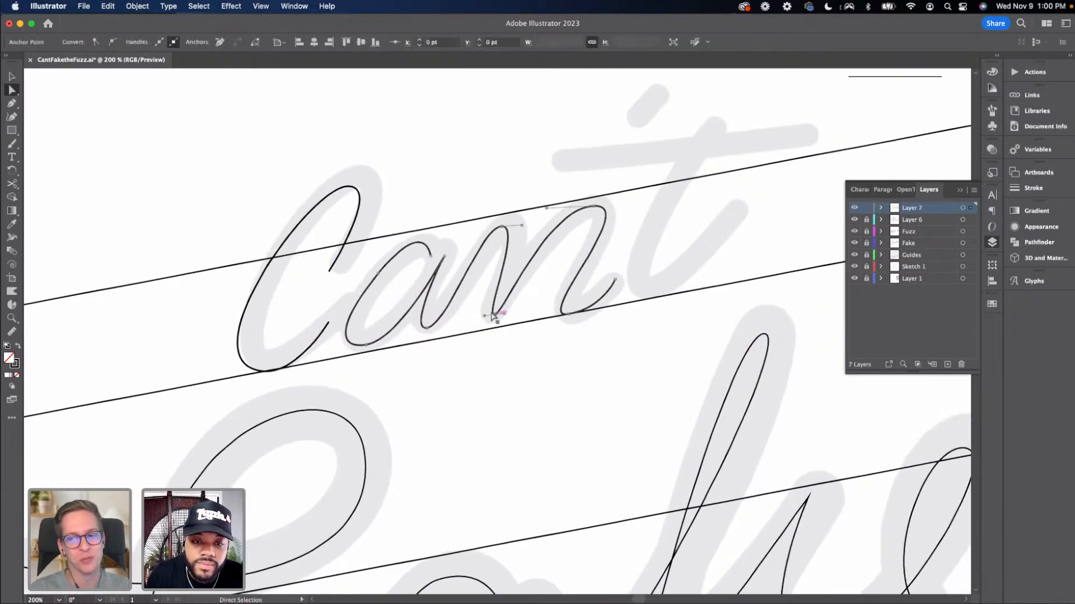
{"action": "left_click_drag", "start_coordinate": [492, 316], "coordinate": [422, 336]}
{"action": "left_click", "coordinate": [426, 329]}
{"action": "left_click_drag", "start_coordinate": [503, 227], "coordinate": [511, 225]}
{"action": "left_click", "coordinate": [489, 324]}
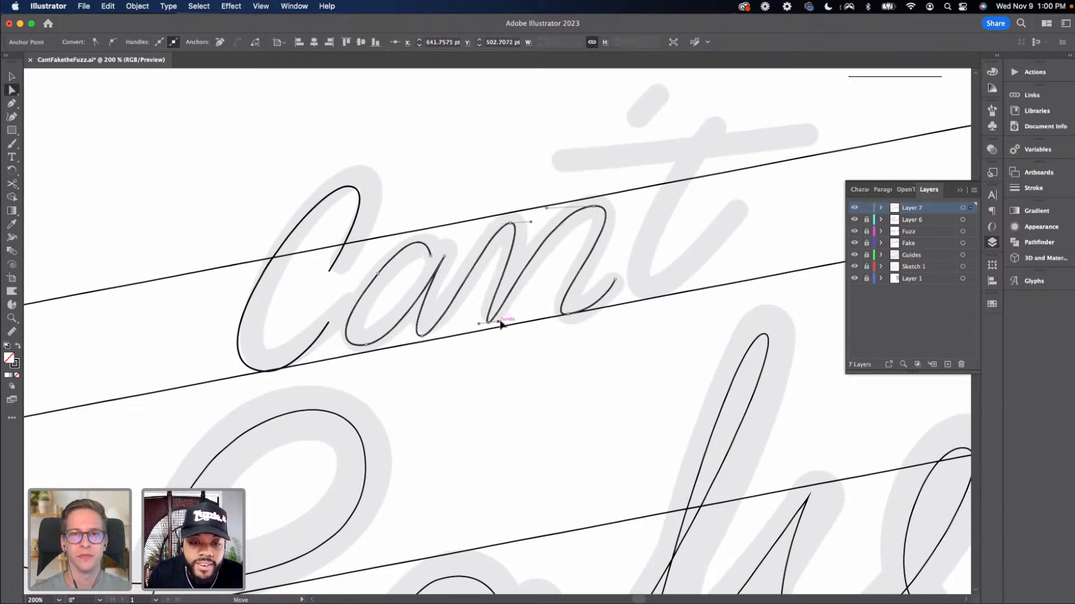
{"action": "left_click_drag", "start_coordinate": [501, 324], "coordinate": [509, 323]}
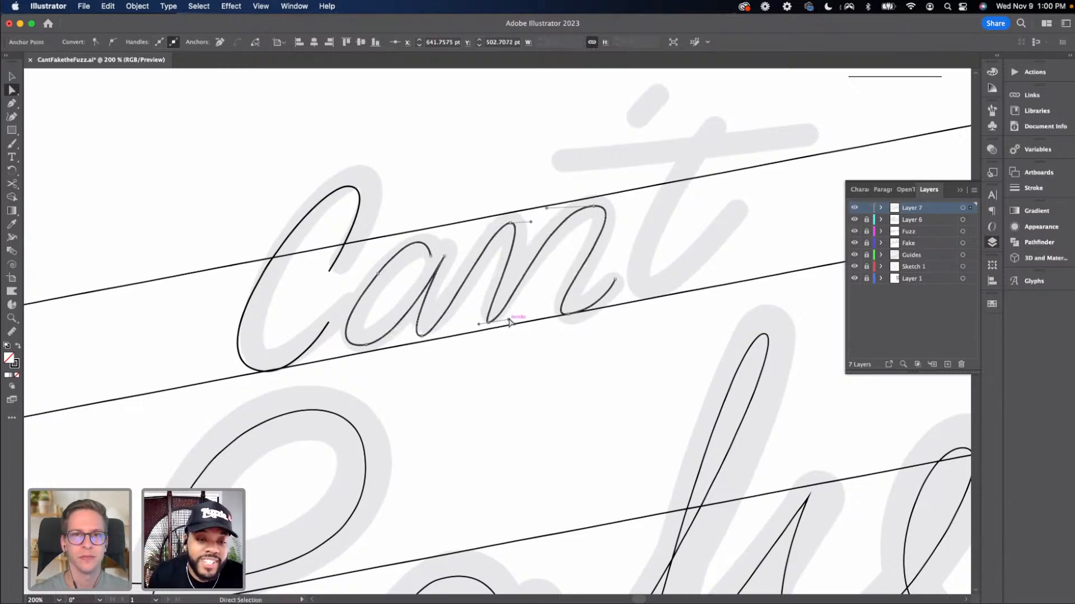
Draw the t's stem with the Pen tool from its top down to a curved base that flicks upward
{"action": "key", "text": "v"}
{"action": "left_click", "coordinate": [398, 288]}
{"action": "left_click_drag", "start_coordinate": [413, 290], "coordinate": [331, 325]}
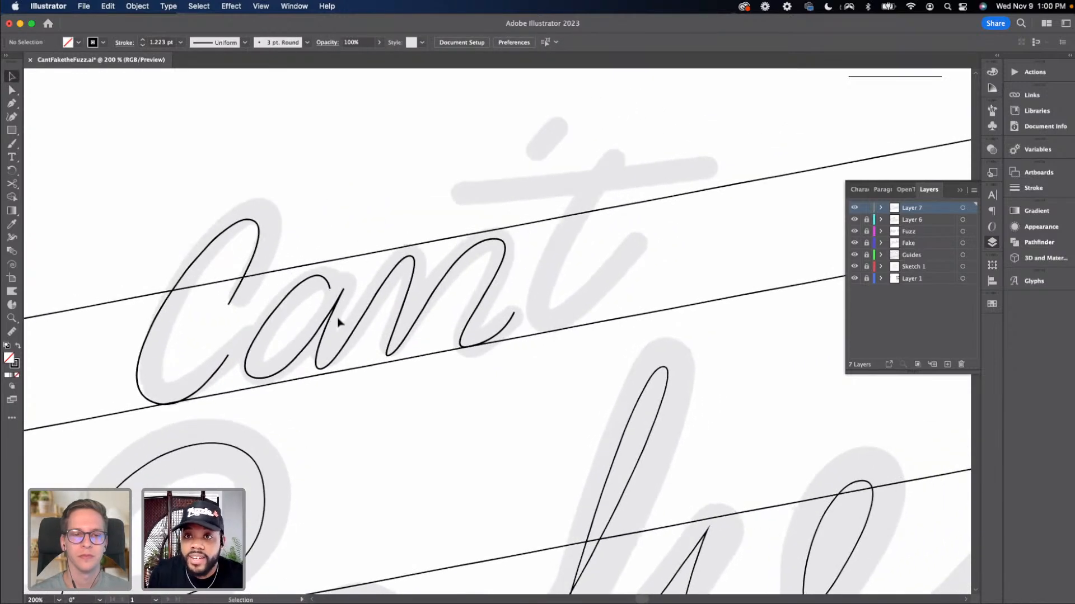
{"action": "key", "text": "super+minus"}
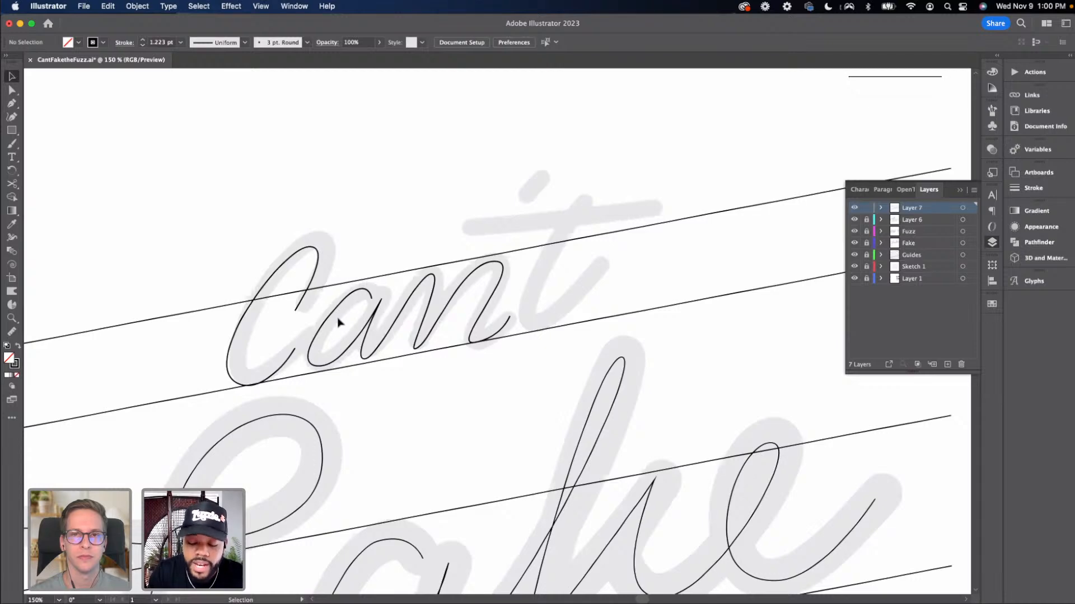
{"action": "key", "text": "p"}
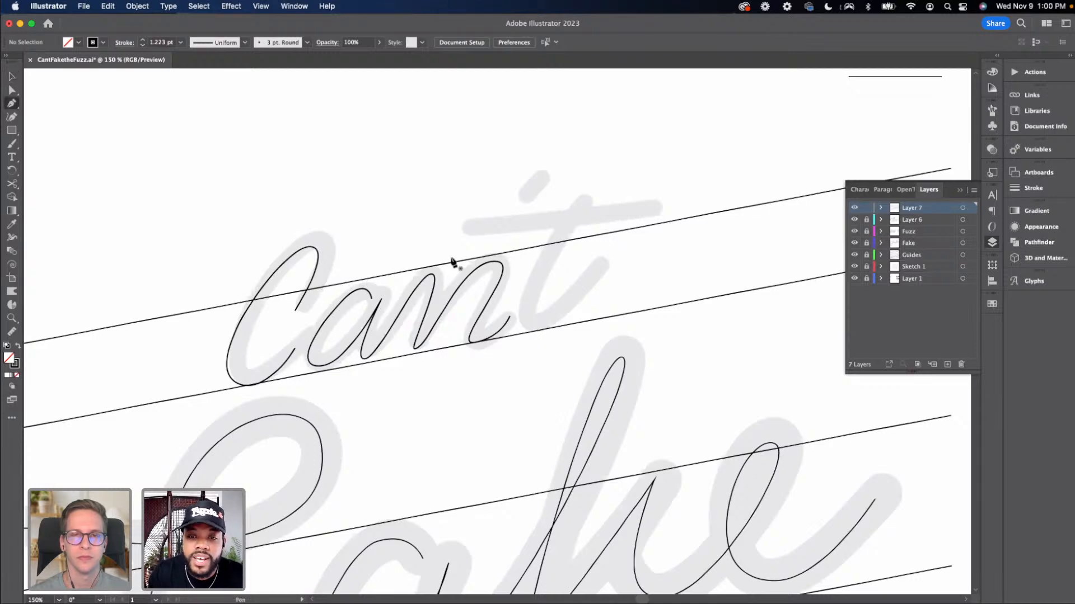
{"action": "left_click", "coordinate": [585, 202]}
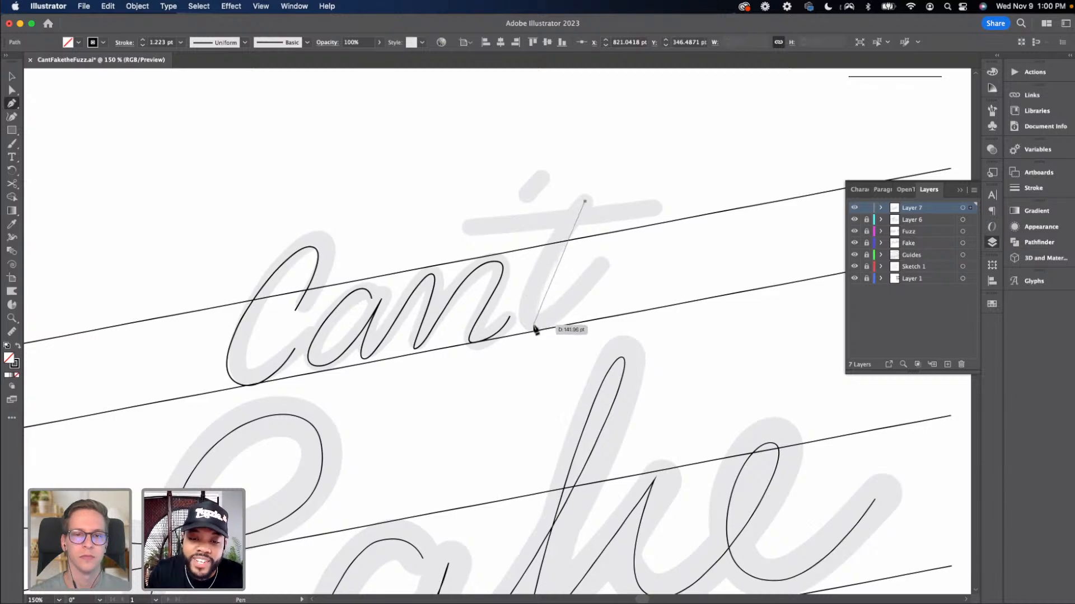
{"action": "left_click_drag", "start_coordinate": [536, 327], "coordinate": [577, 323]}
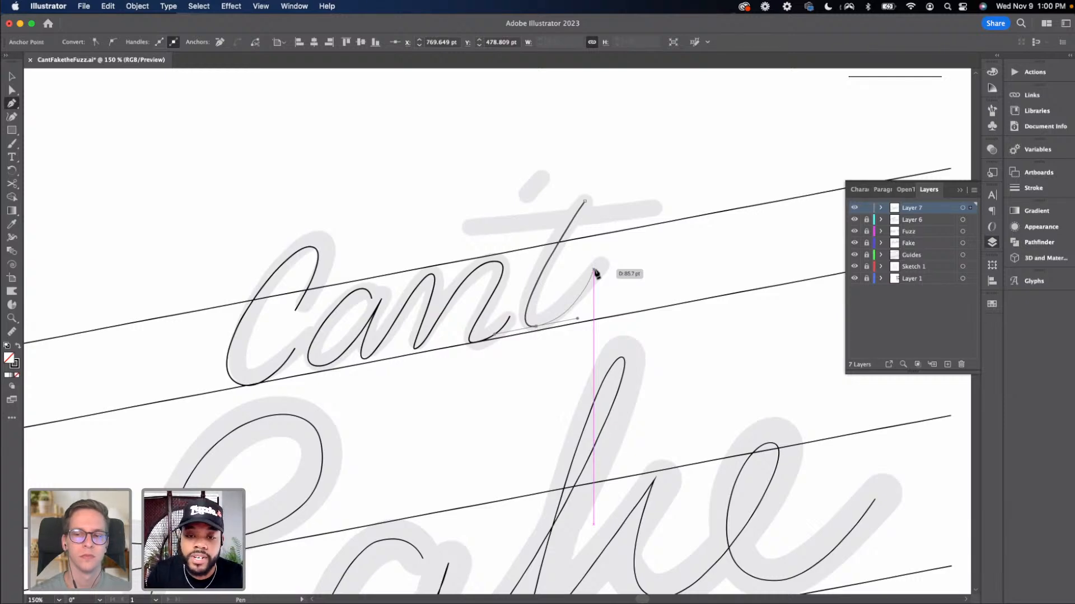
{"action": "left_click", "coordinate": [594, 272]}
{"action": "key", "text": "v"}
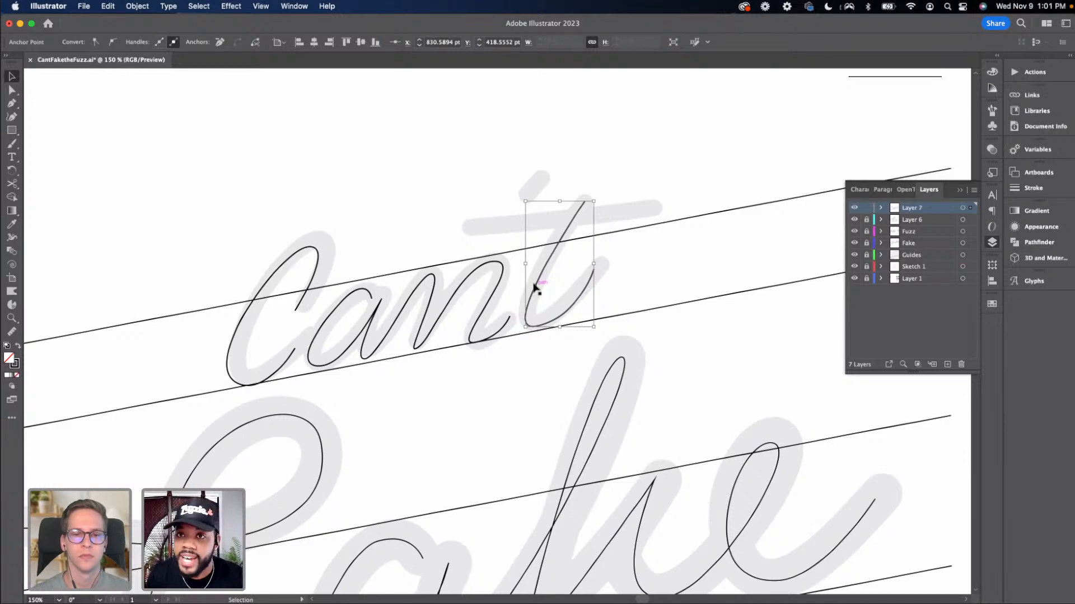
Draw the t's crossbar as a straight Pen segment across the stem
{"action": "key", "text": "p"}
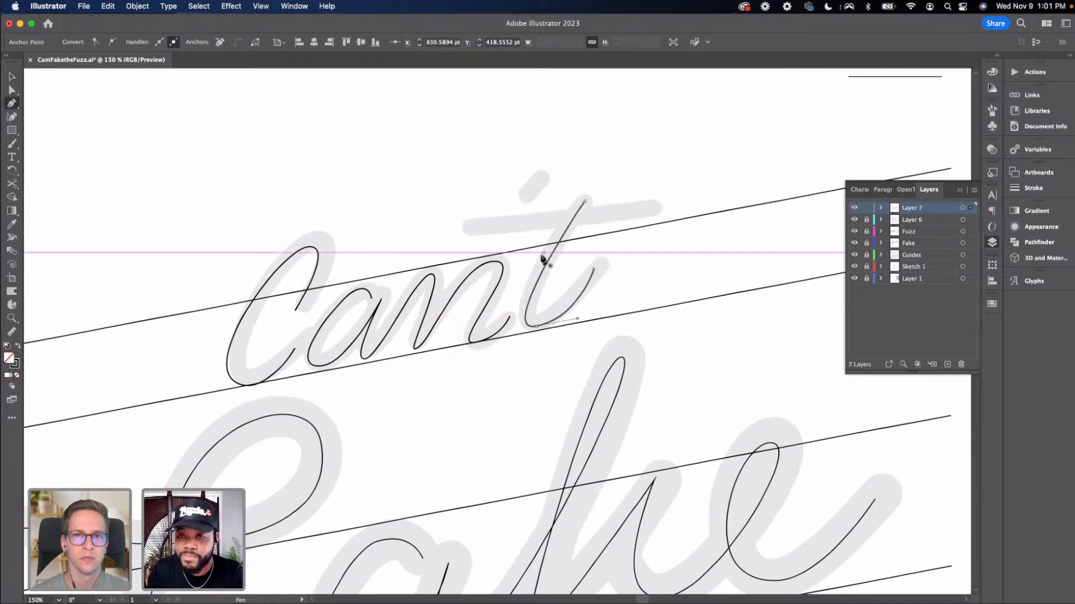
{"action": "left_click", "coordinate": [470, 236]}
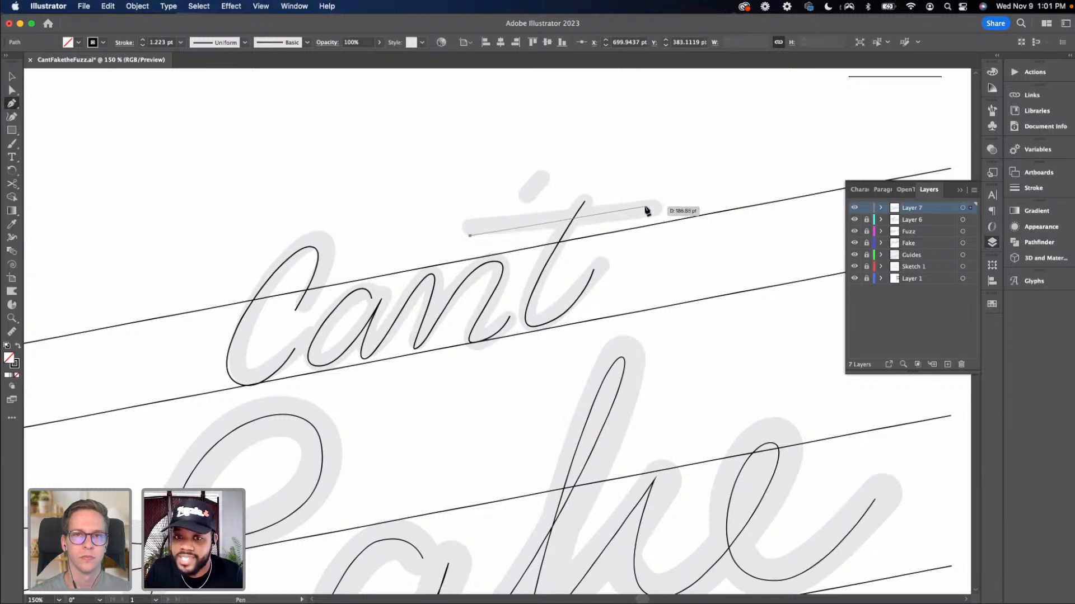
{"action": "left_click", "coordinate": [645, 208]}
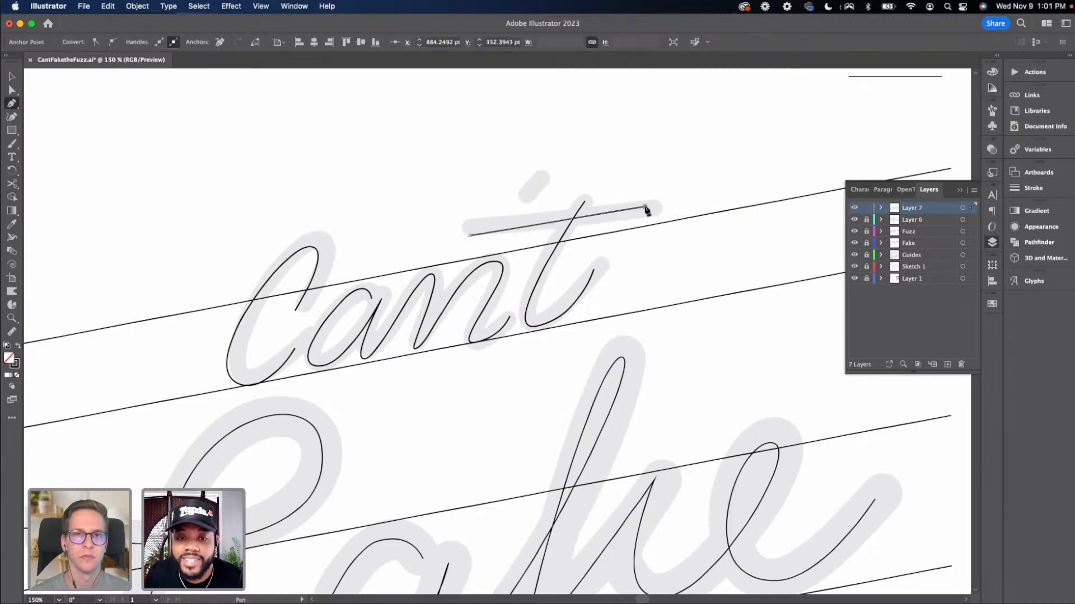
Draw the apostrophe as a short curved Pen stroke above the n and t, then deselect
{"action": "left_click", "coordinate": [543, 178], "text": "super"}
{"action": "left_click", "coordinate": [543, 177]}
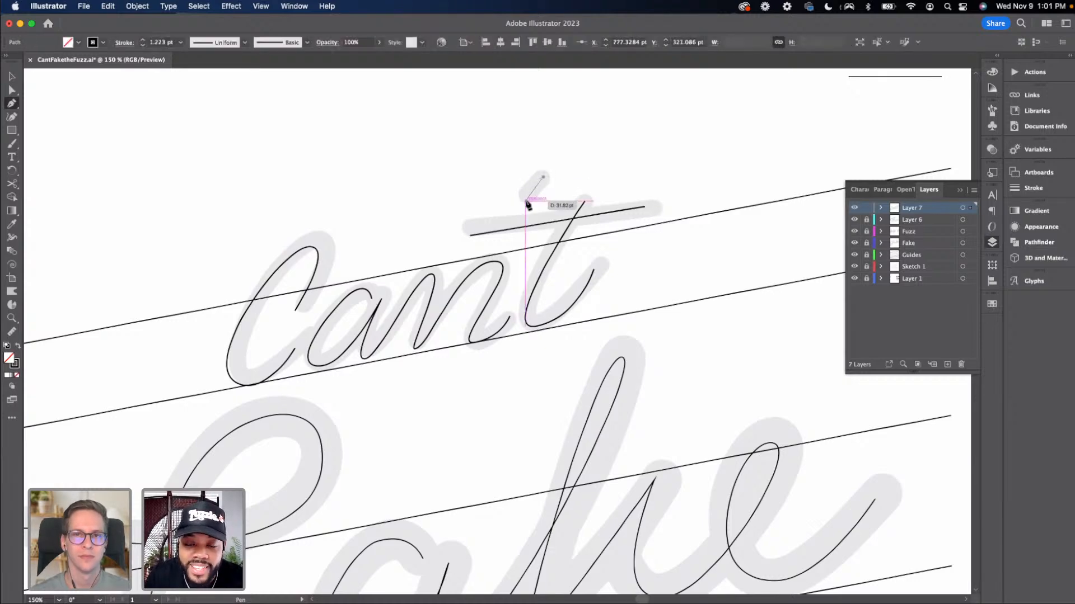
{"action": "left_click_drag", "start_coordinate": [525, 201], "coordinate": [522, 217]}
{"action": "key", "text": "v"}
{"action": "left_click", "coordinate": [544, 246]}
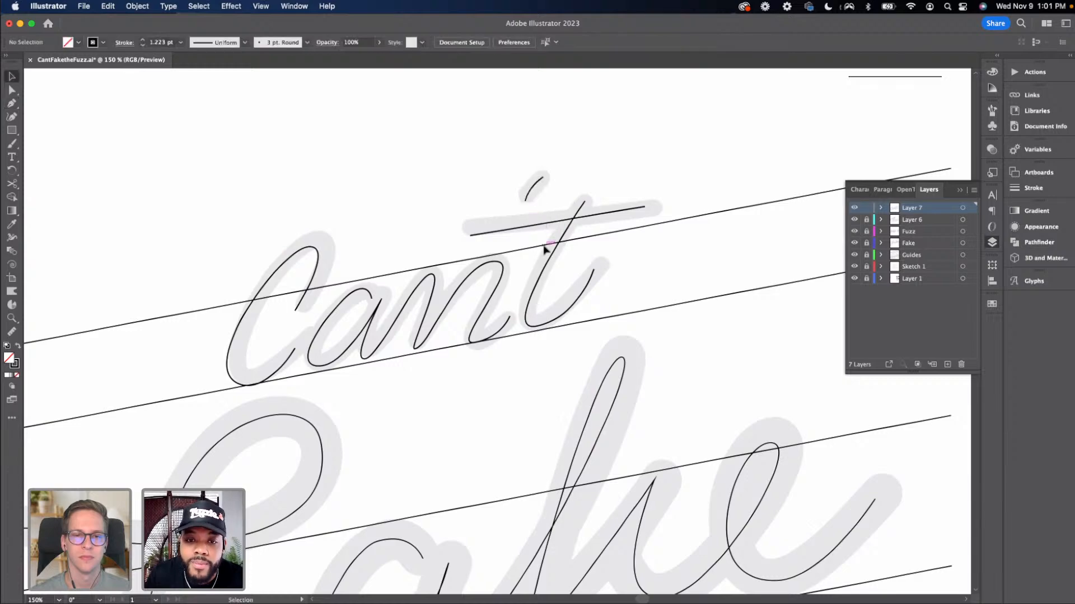
Lower the anchor at the base where the a joins the n slightly
{"action": "key", "text": "super+minus"}
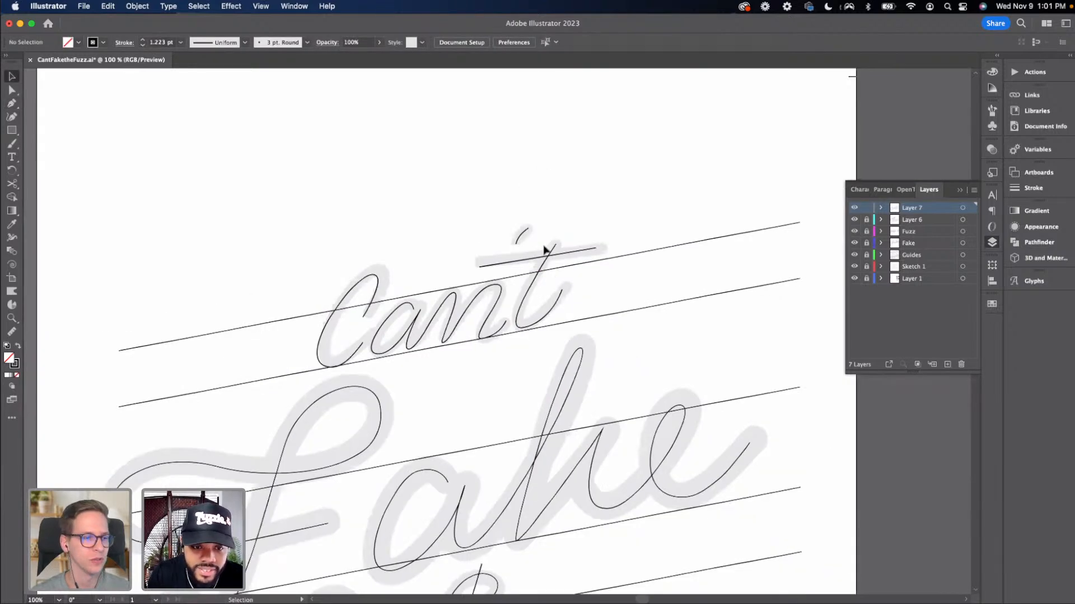
{"action": "key", "text": "super+plus"}
{"action": "key", "text": "a"}
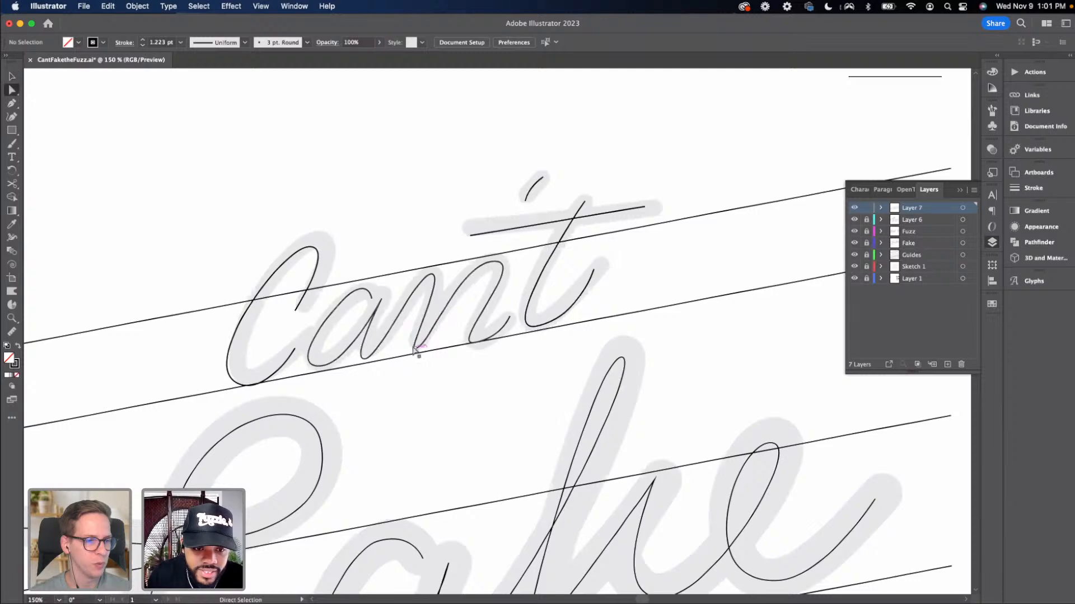
{"action": "left_click", "coordinate": [414, 350]}
{"action": "left_click_drag", "start_coordinate": [414, 350], "coordinate": [414, 355]}
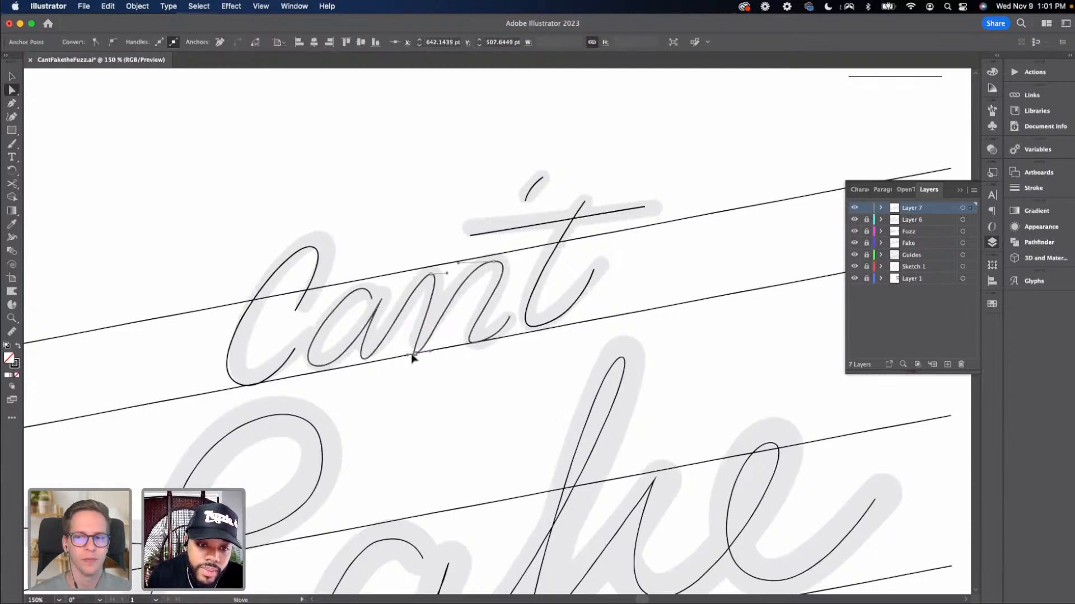
Nudge the anchors at the bottoms of the a and n slightly downward to sit on the baseline
{"action": "left_click_drag", "start_coordinate": [415, 354], "coordinate": [411, 353]}
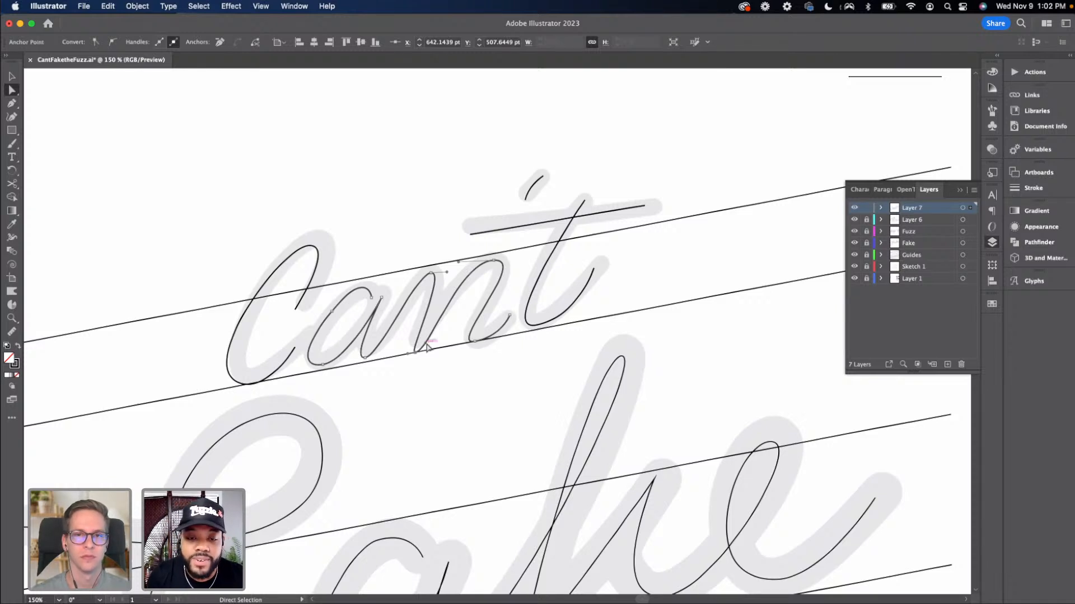
{"action": "left_click", "coordinate": [322, 365]}
{"action": "left_click_drag", "start_coordinate": [323, 368], "coordinate": [324, 374]}
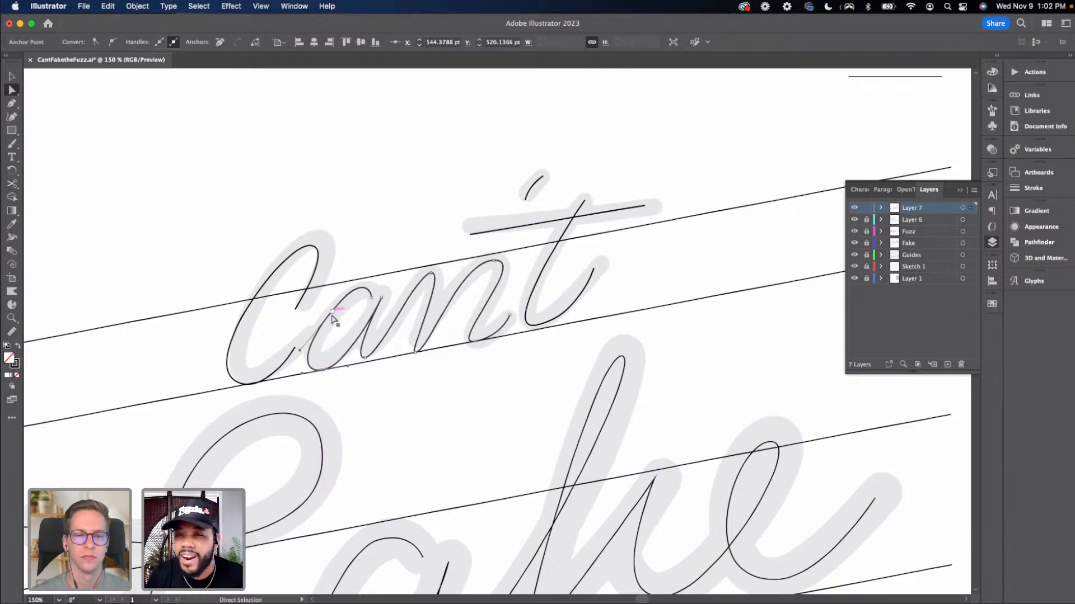
{"action": "key", "text": "v"}
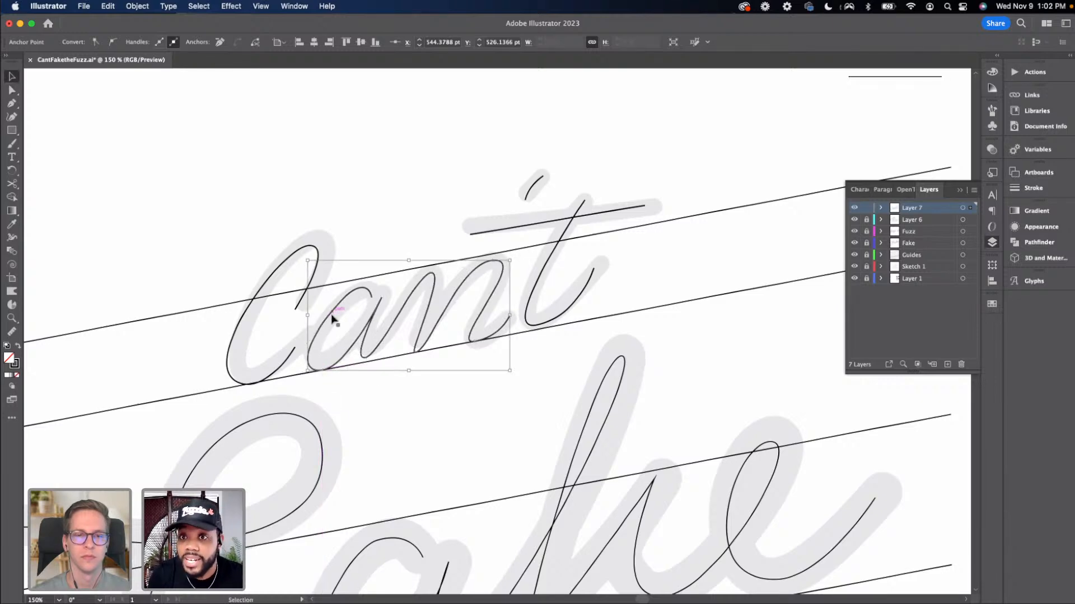
Raise the top anchor of the t's stem slightly with direct selection
{"action": "left_click", "coordinate": [529, 304]}
{"action": "left_click_drag", "start_coordinate": [528, 304], "coordinate": [527, 309]}
{"action": "key", "text": "a"}
{"action": "left_click_drag", "start_coordinate": [582, 206], "coordinate": [583, 195]}
{"action": "left_click", "coordinate": [511, 309]}
{"action": "key", "text": "v"}
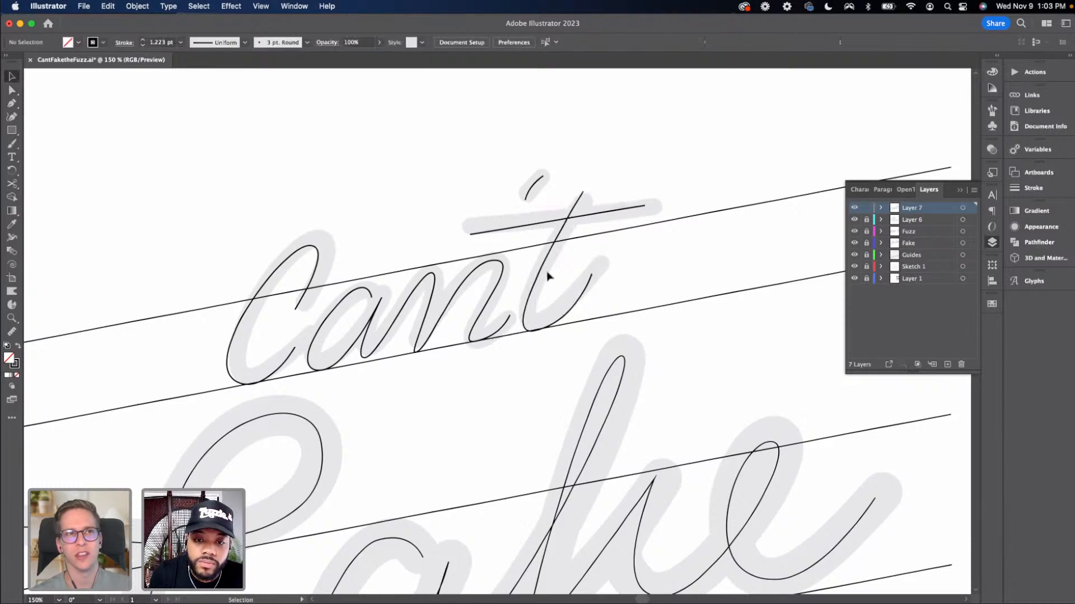
Nudge the t, its crossbar and the apostrophe slightly left to line up with the sketch
{"action": "left_click", "coordinate": [536, 186]}
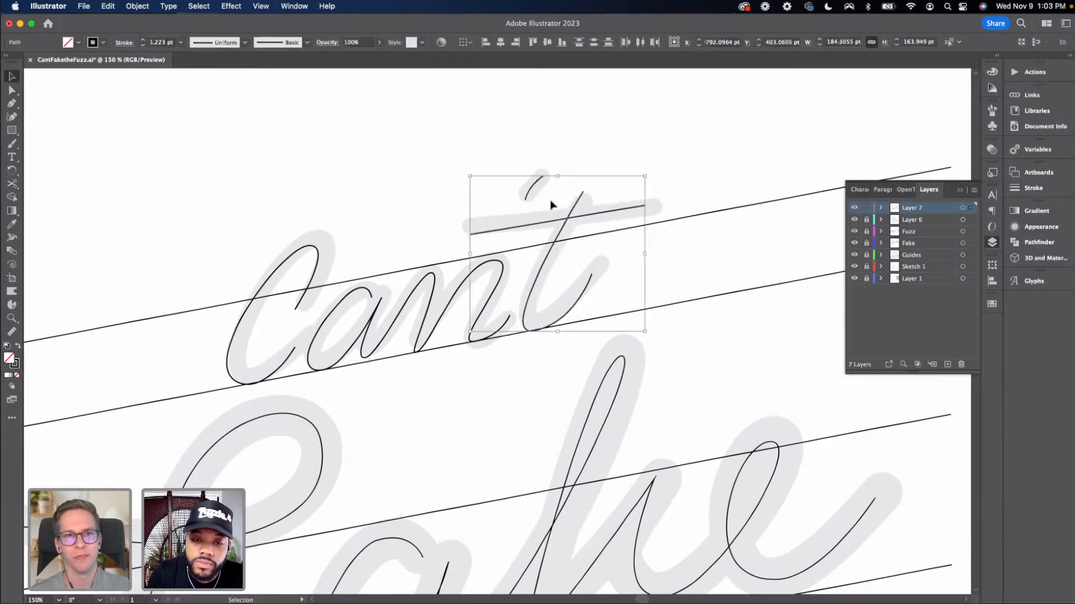
{"action": "key", "text": "Left"}
{"action": "key", "text": "Left"}
{"action": "key", "text": "Left"}
{"action": "key", "text": "Left"}
{"action": "key", "text": "Left"}
{"action": "key", "text": "Left"}
{"action": "key", "text": "Left"}
{"action": "key", "text": "Down"}
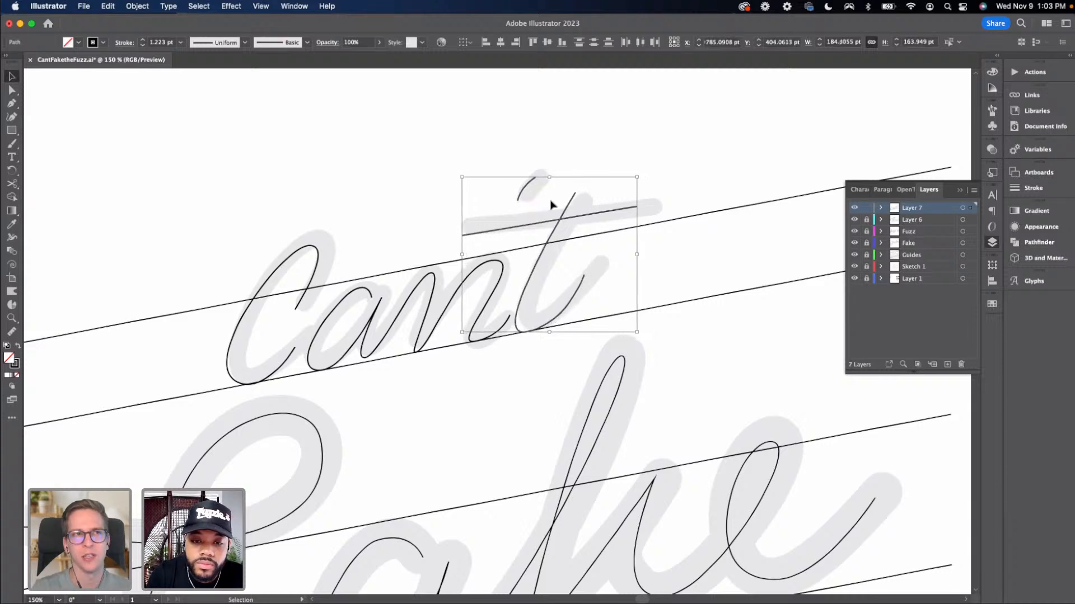
{"action": "key", "text": "Left"}
{"action": "key", "text": "Left"}
{"action": "key", "text": "Right"}
{"action": "key", "text": "Right"}
{"action": "key", "text": "Right"}
{"action": "key", "text": "Right"}
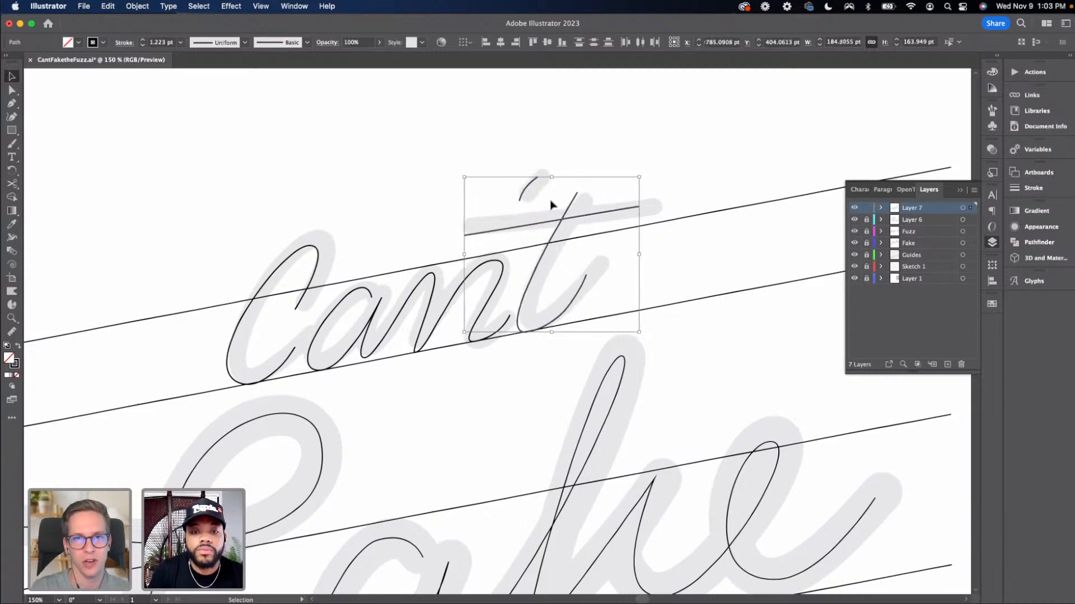
{"action": "left_click", "coordinate": [571, 245]}
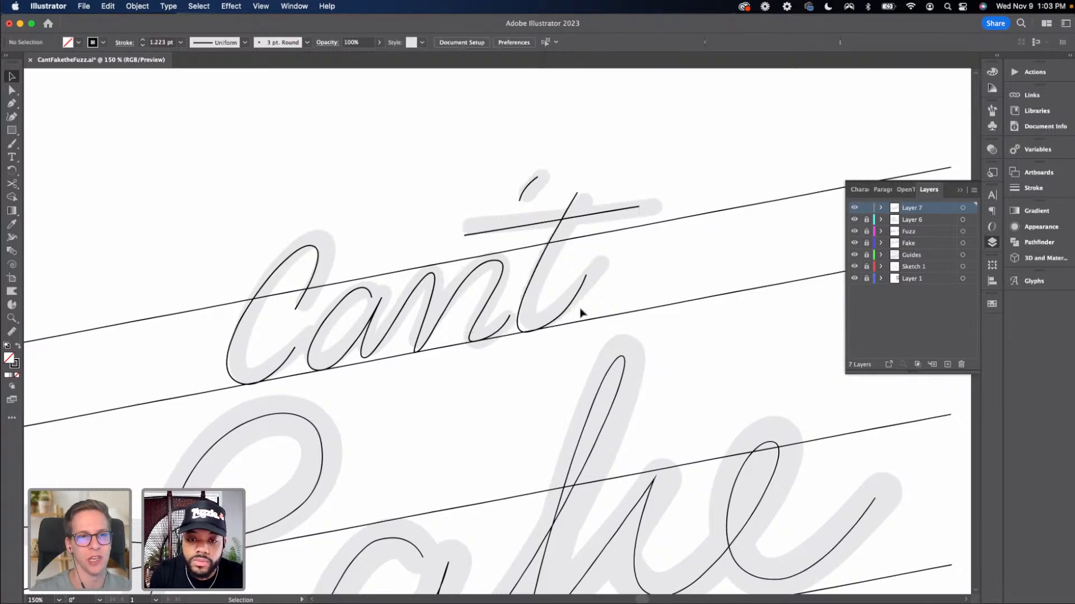
{"action": "left_click", "coordinate": [534, 192]}
{"action": "key", "text": "Right"}
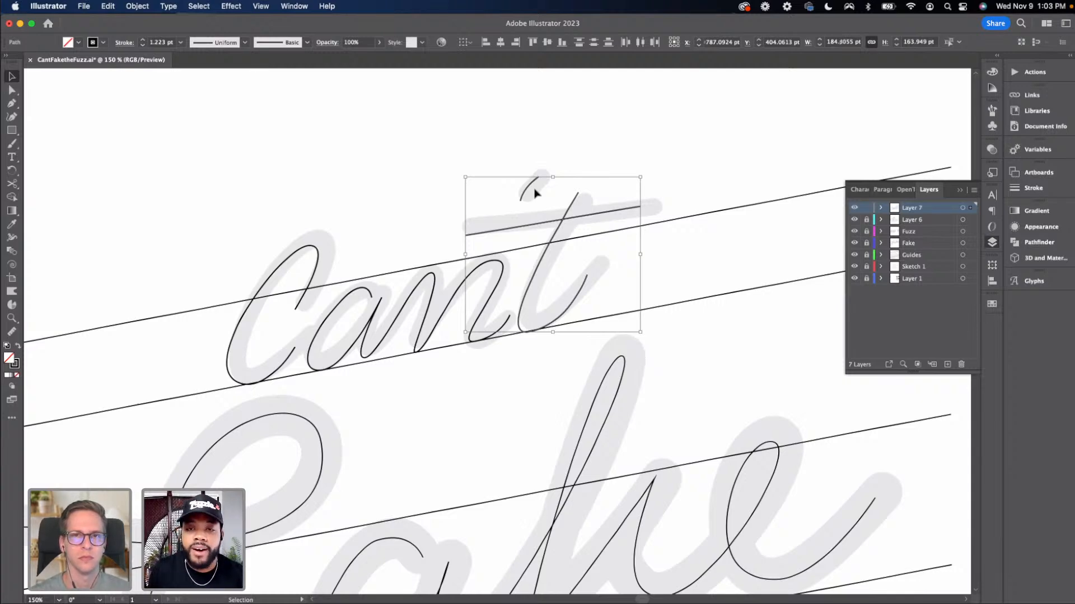
Zoom out to review the whole traced lettering against the faded sketch
{"action": "scroll", "coordinate": [525, 213], "scroll_direction": "down", "scroll_amount": 3}
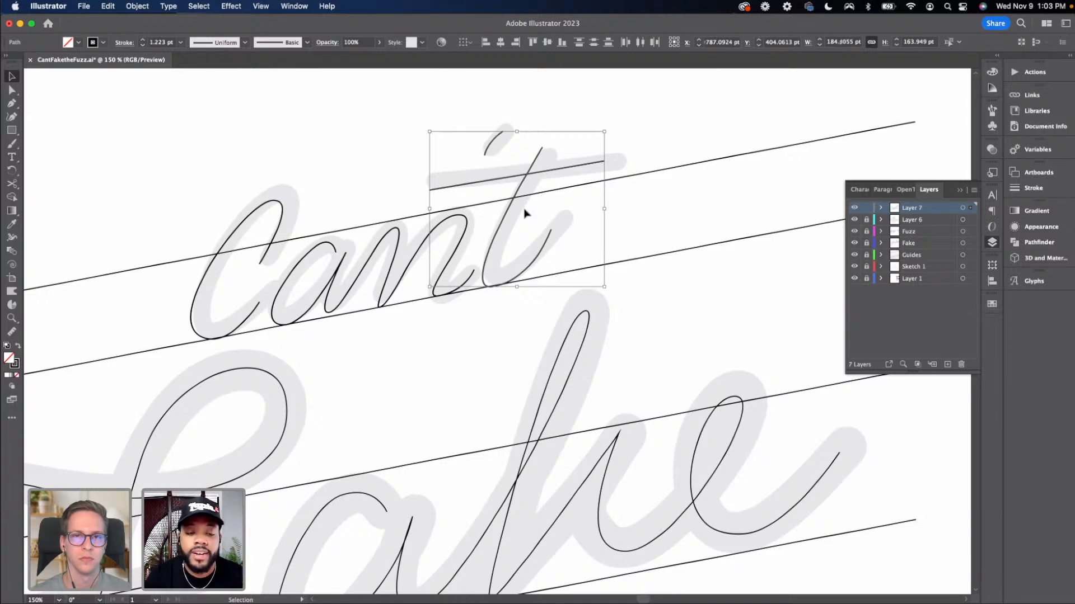
{"action": "key", "text": "super+minus"}
{"action": "key", "text": "super+minus"}
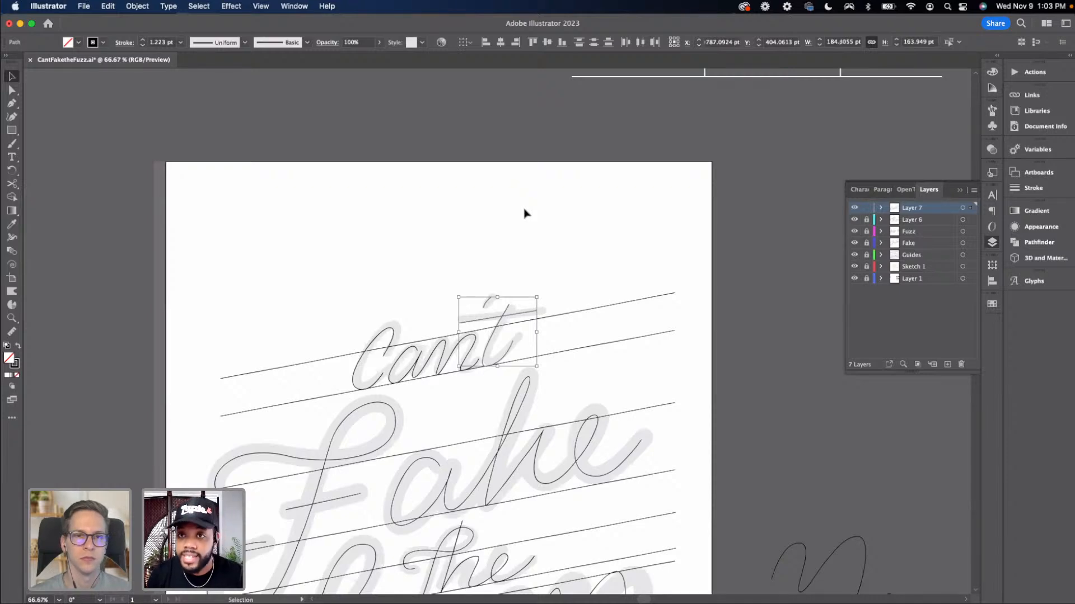
{"action": "scroll", "coordinate": [522, 219], "scroll_direction": "down", "scroll_amount": 5}
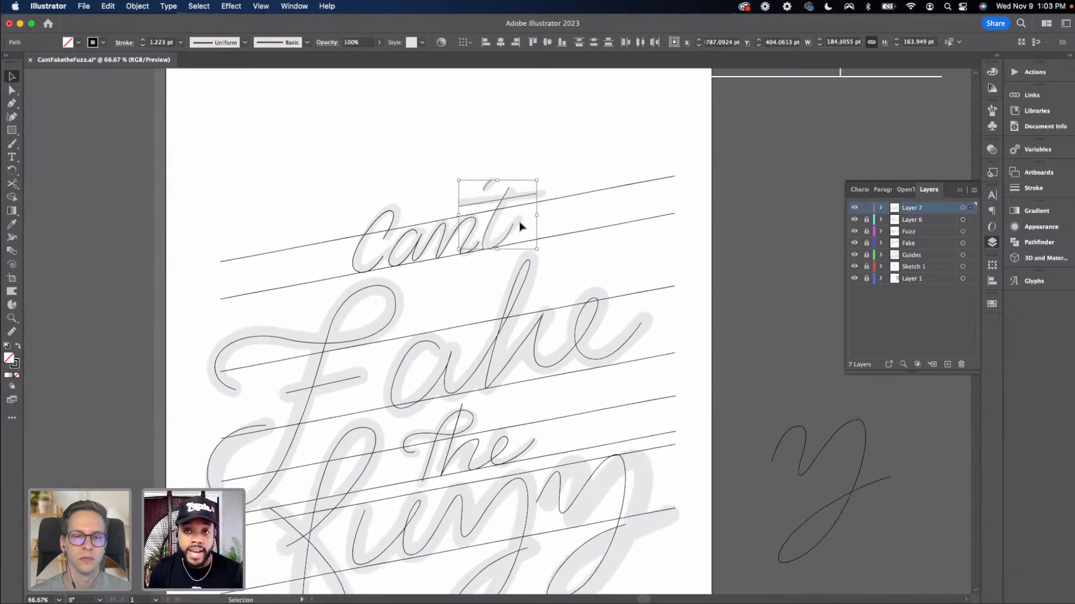
{"action": "scroll", "coordinate": [521, 226], "scroll_direction": "down", "scroll_amount": 3}
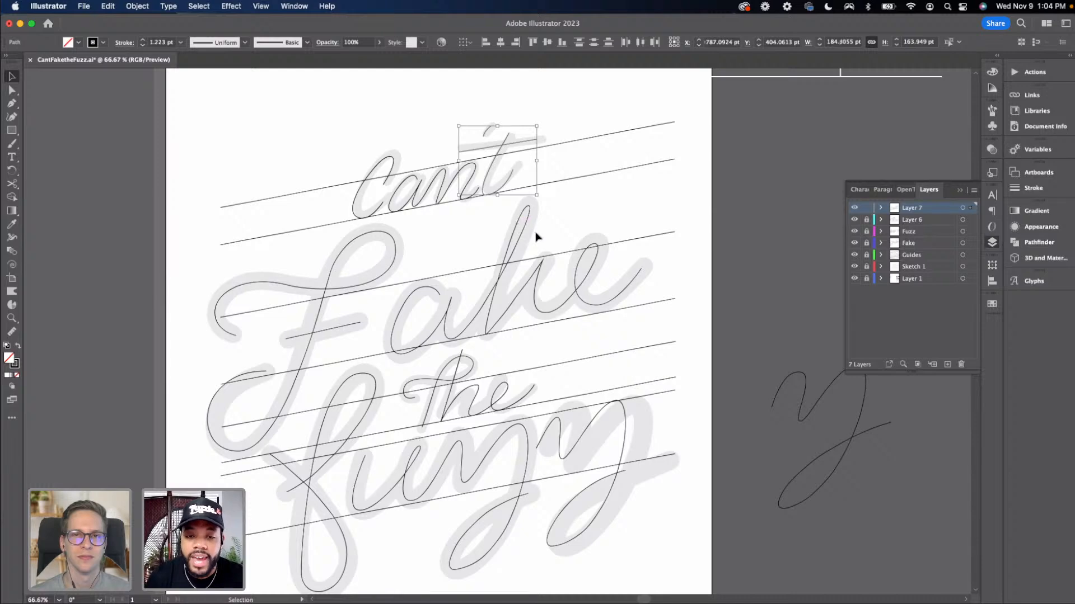
{"action": "left_click", "coordinate": [536, 237]}
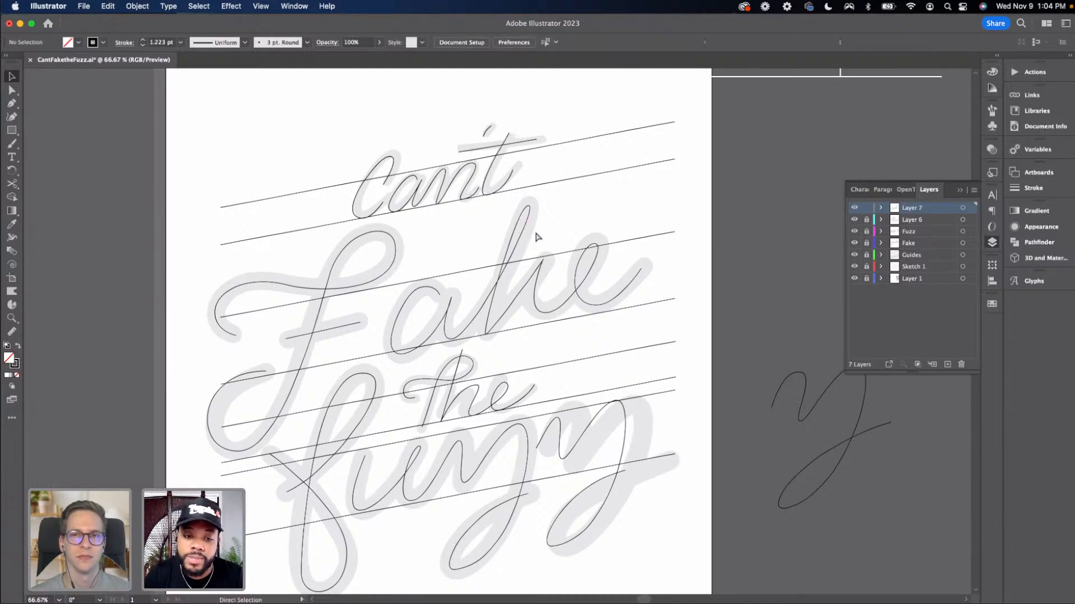
{"action": "key", "text": "super+equal"}
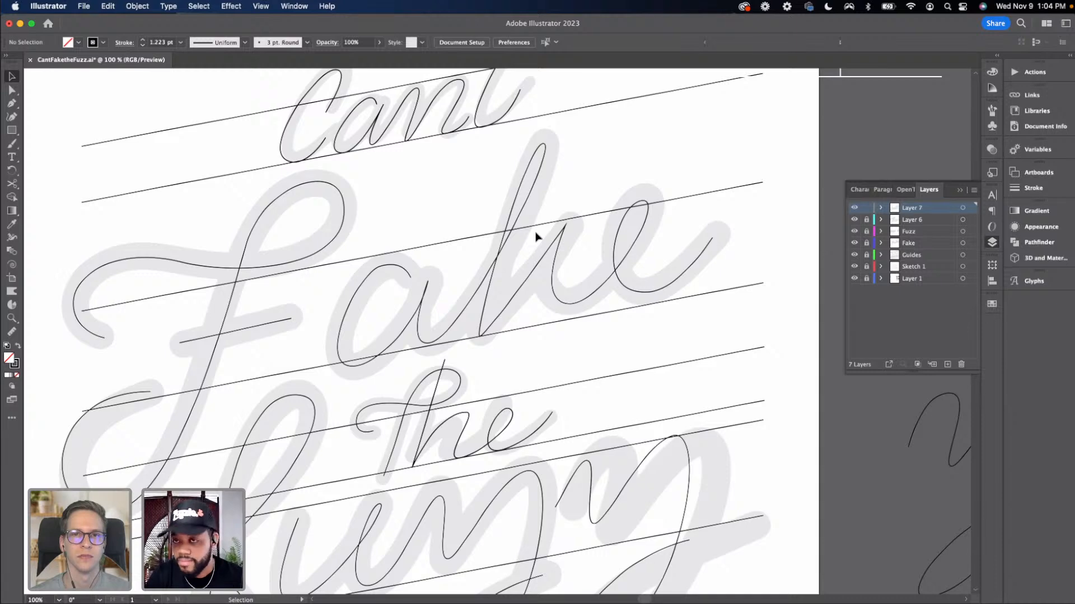
{"action": "key", "text": "super+minus"}
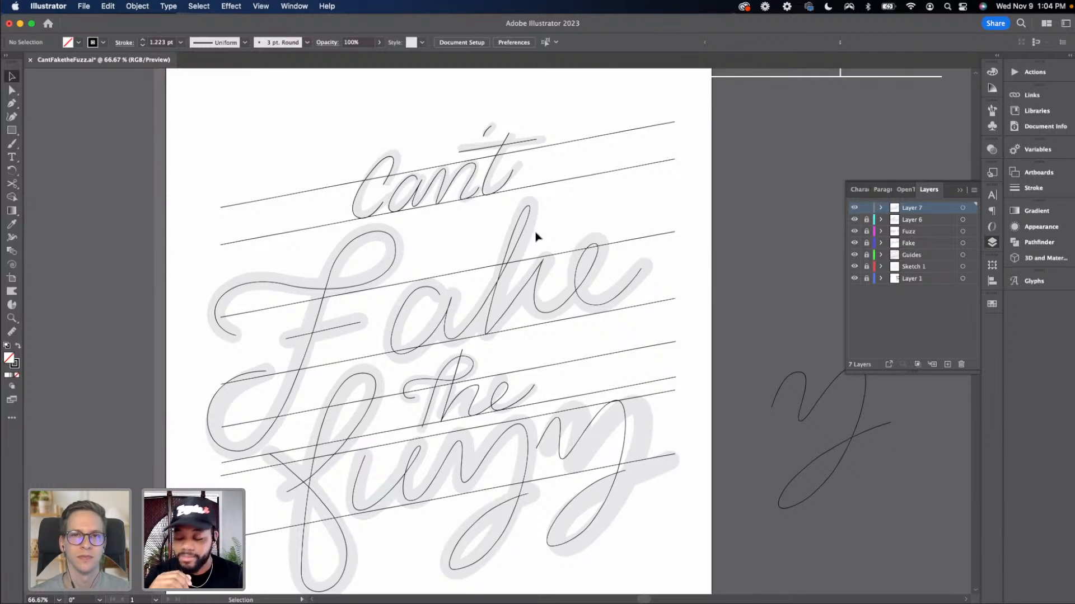
{"action": "scroll", "coordinate": [536, 236], "scroll_direction": "down", "scroll_amount": 5}
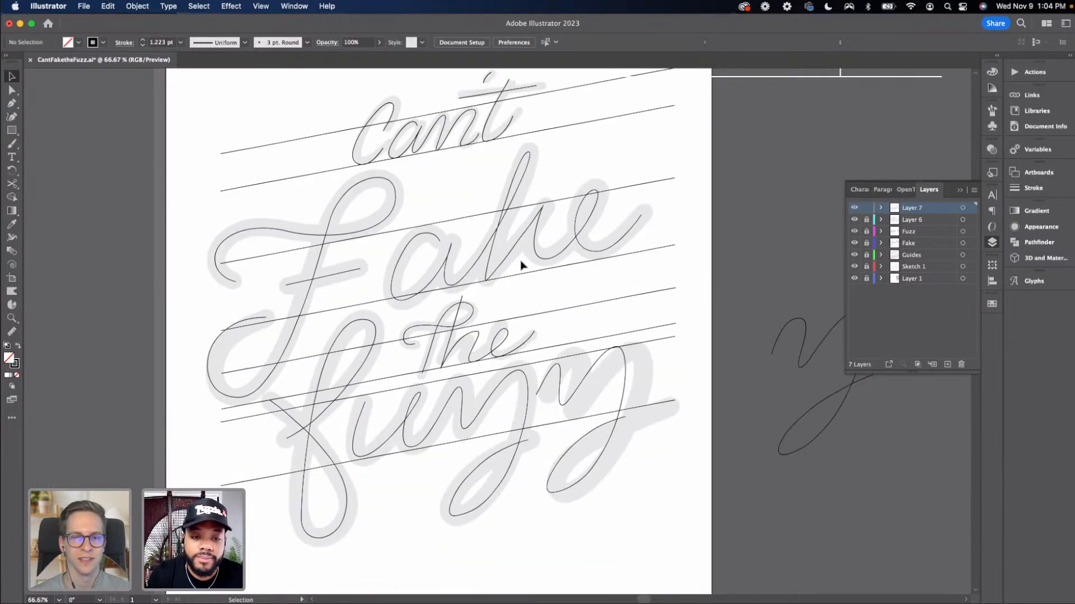
{"action": "key", "text": "super+minus"}
{"action": "key", "text": "super+minus"}
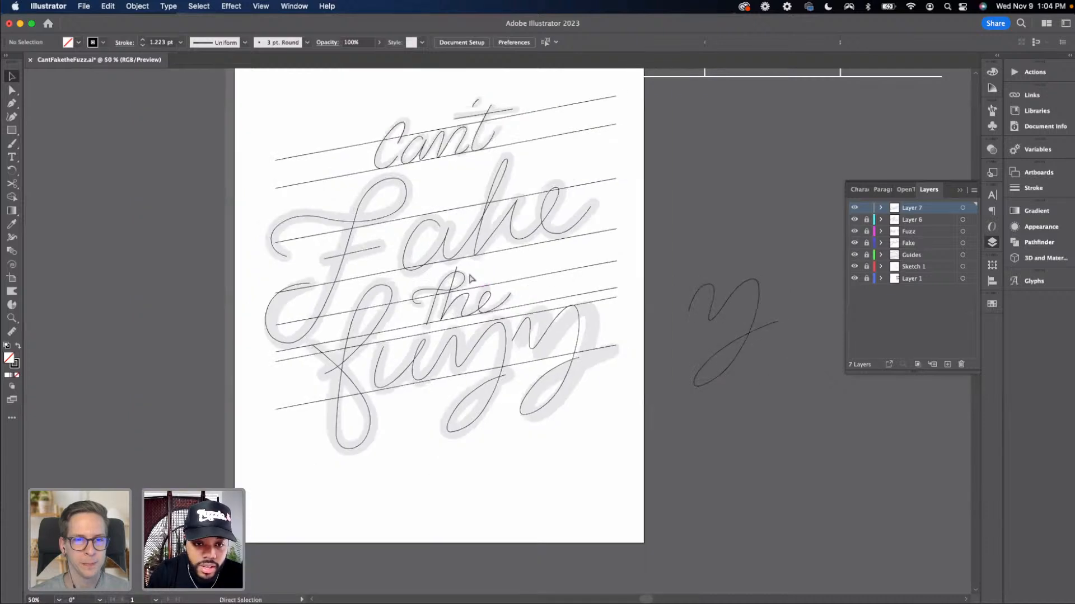
{"action": "mouse_move", "coordinate": [332, 283]}
{"action": "left_mouse_down"}
{"action": "mouse_move", "coordinate": [300, 243]}
{"action": "mouse_move", "coordinate": [323, 274]}
{"action": "mouse_move", "coordinate": [336, 276]}
{"action": "mouse_move", "coordinate": [336, 260]}
{"action": "mouse_move", "coordinate": [337, 285]}
{"action": "left_mouse_up"}
{"action": "key", "text": "super+minus"}
{"action": "key", "text": "super+minus"}
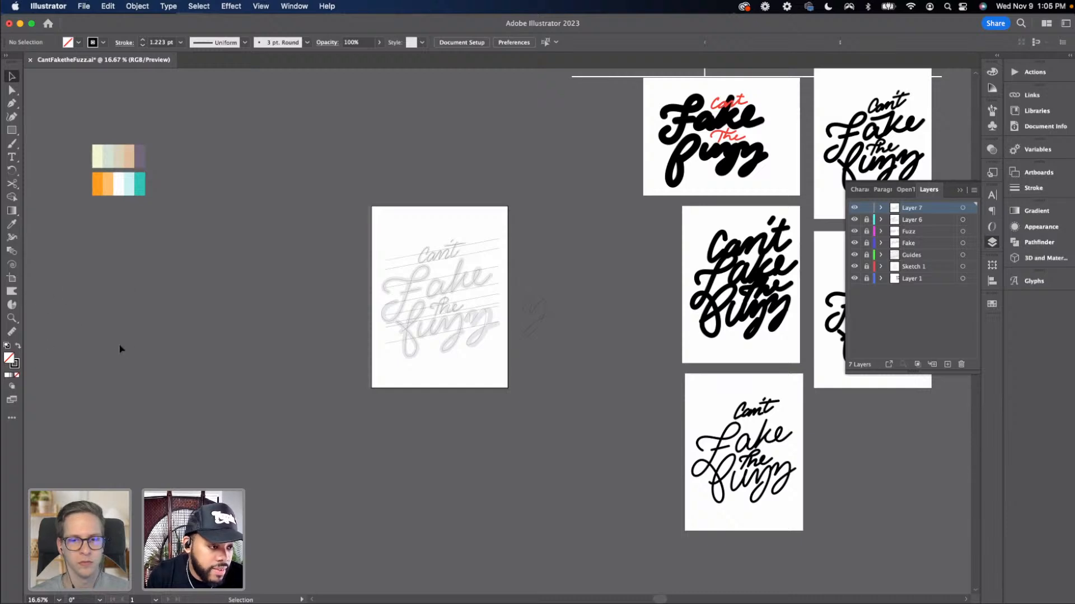
Duplicate the artboard to its left with the Artboard tool
{"action": "left_click", "coordinate": [13, 278]}
{"action": "scroll", "coordinate": [46, 279], "scroll_direction": "left", "scroll_amount": 3}
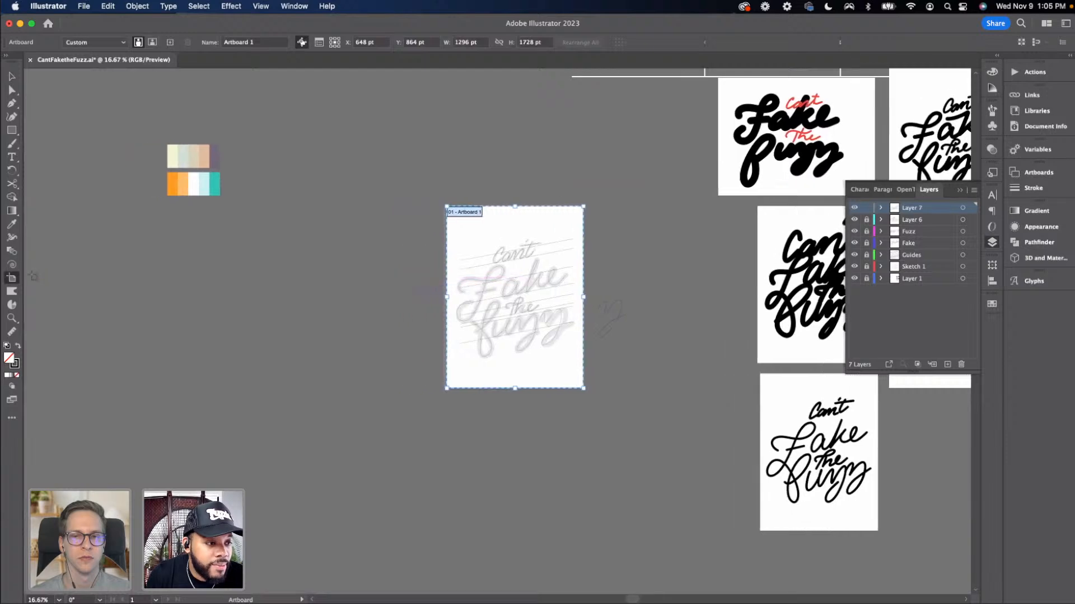
{"action": "left_click_drag", "start_coordinate": [495, 234], "coordinate": [292, 235]}
{"action": "left_click", "coordinate": [620, 330]}
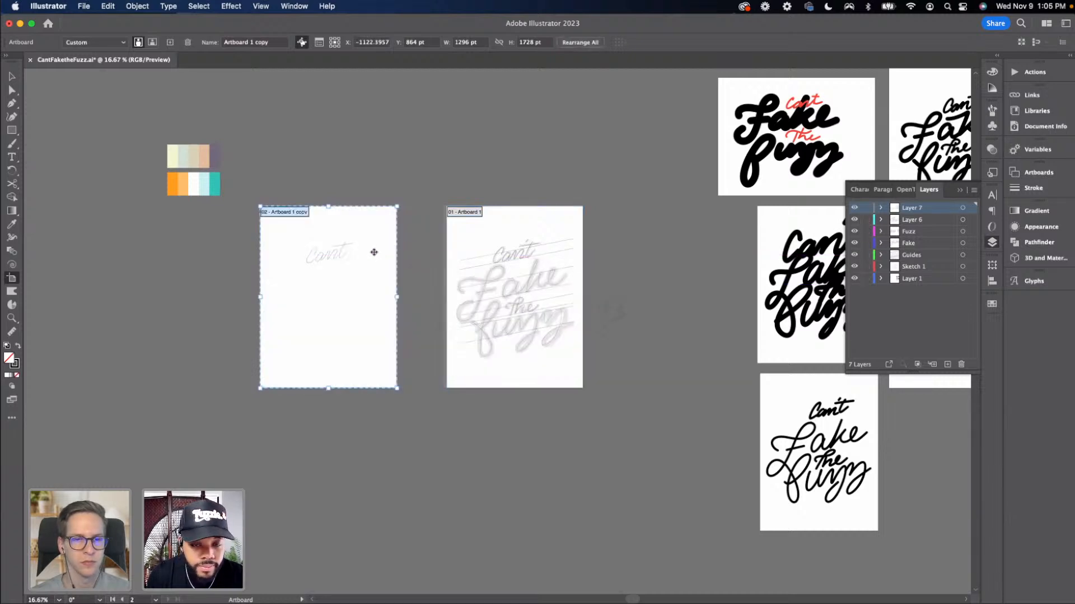
{"action": "key", "text": "Escape"}
Delete the copied Can't lettering from the new artboard
{"action": "left_click_drag", "start_coordinate": [301, 243], "coordinate": [395, 277]}
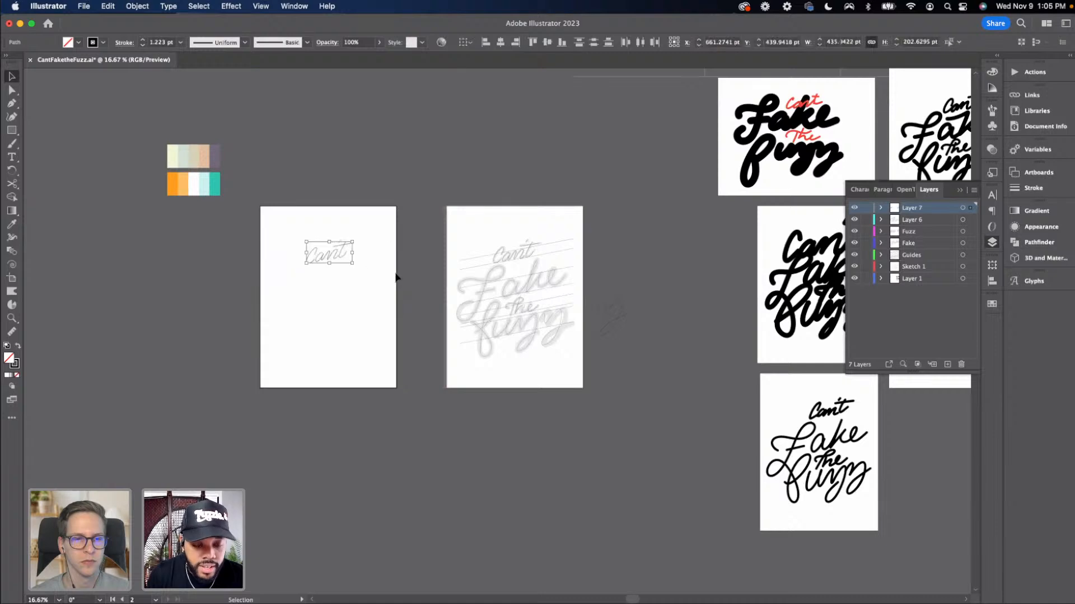
{"action": "left_click", "coordinate": [348, 271]}
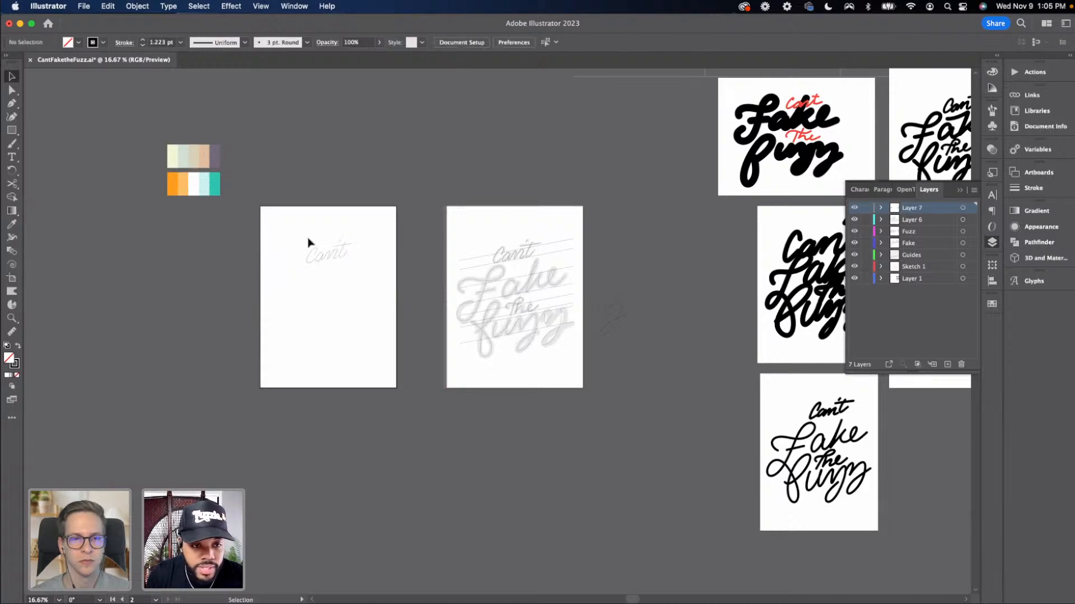
{"action": "left_click_drag", "start_coordinate": [306, 235], "coordinate": [358, 271]}
{"action": "key", "text": "Delete"}
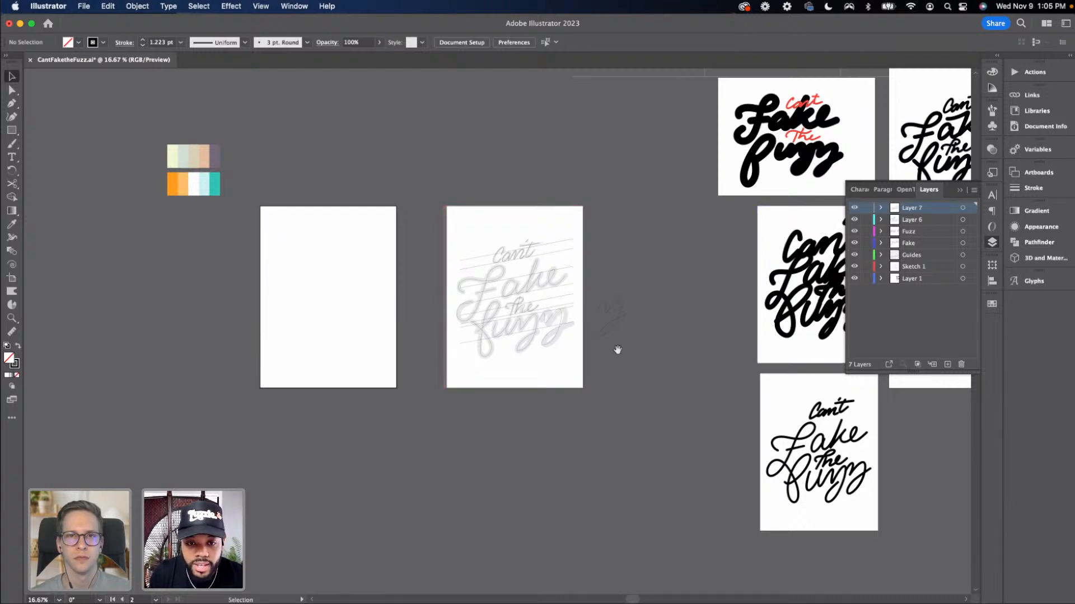
Hide the Guides and Sketch 1 layers
{"action": "scroll", "coordinate": [618, 350], "scroll_direction": "down", "scroll_amount": 4}
{"action": "scroll", "coordinate": [619, 350], "scroll_direction": "right", "scroll_amount": 2}
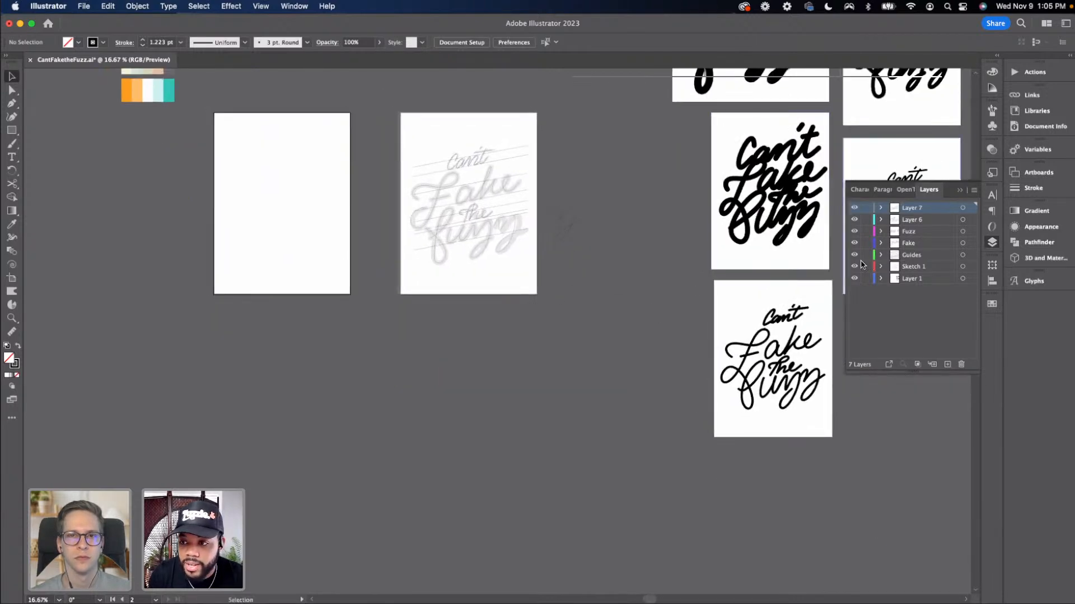
{"action": "left_click", "coordinate": [854, 255]}
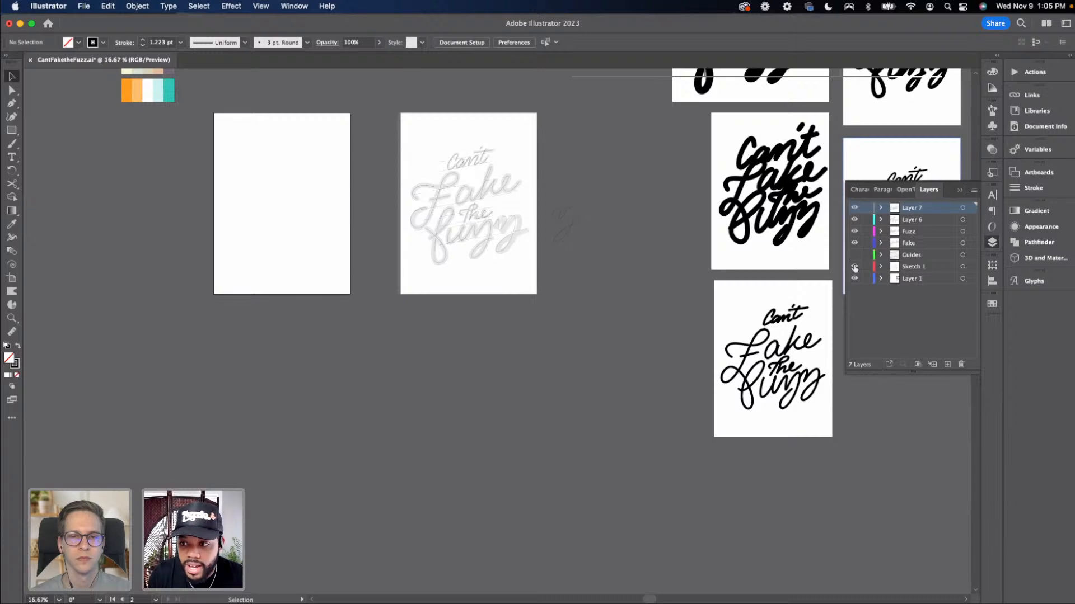
{"action": "left_click", "coordinate": [854, 267]}
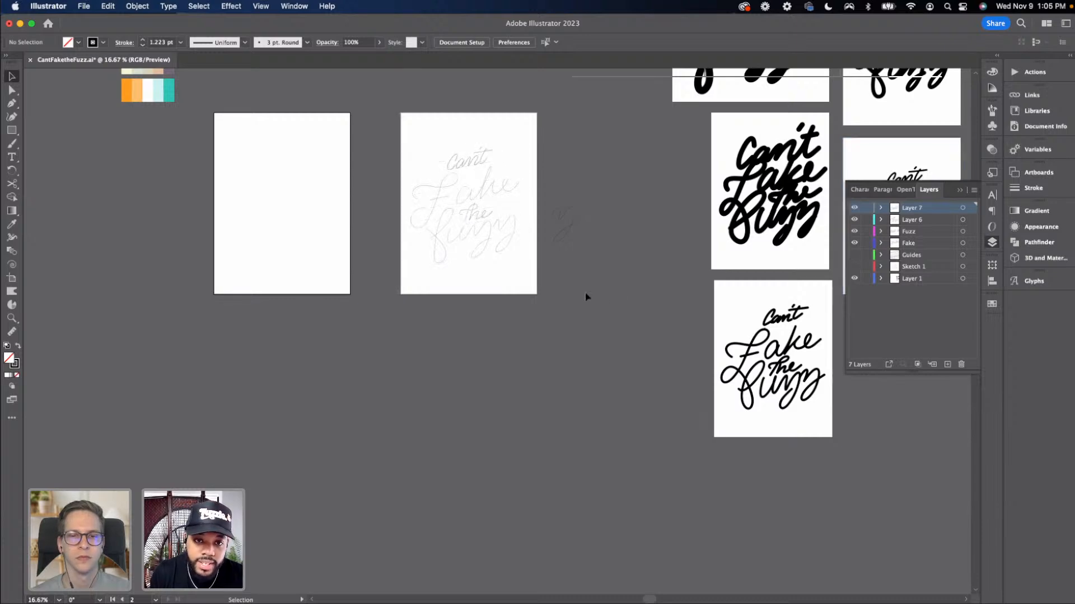
Zoom in to examine the traced lettering without guides or sketch
{"action": "key", "text": "super+equal"}
{"action": "key", "text": "super+equal"}
{"action": "scroll", "coordinate": [585, 296], "scroll_direction": "up", "scroll_amount": 5}
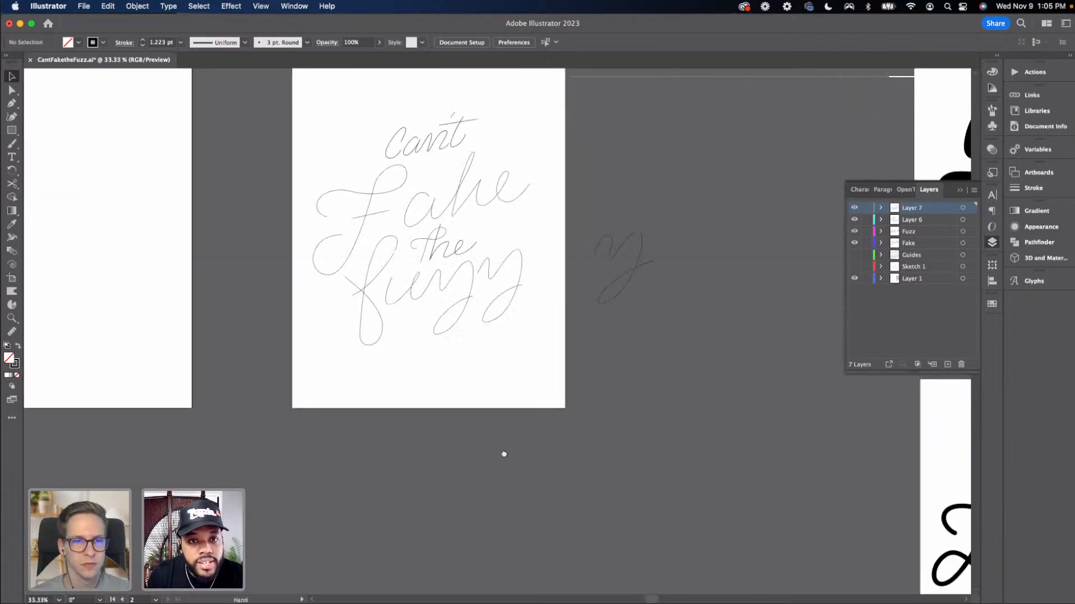
{"action": "key", "text": "super+equal"}
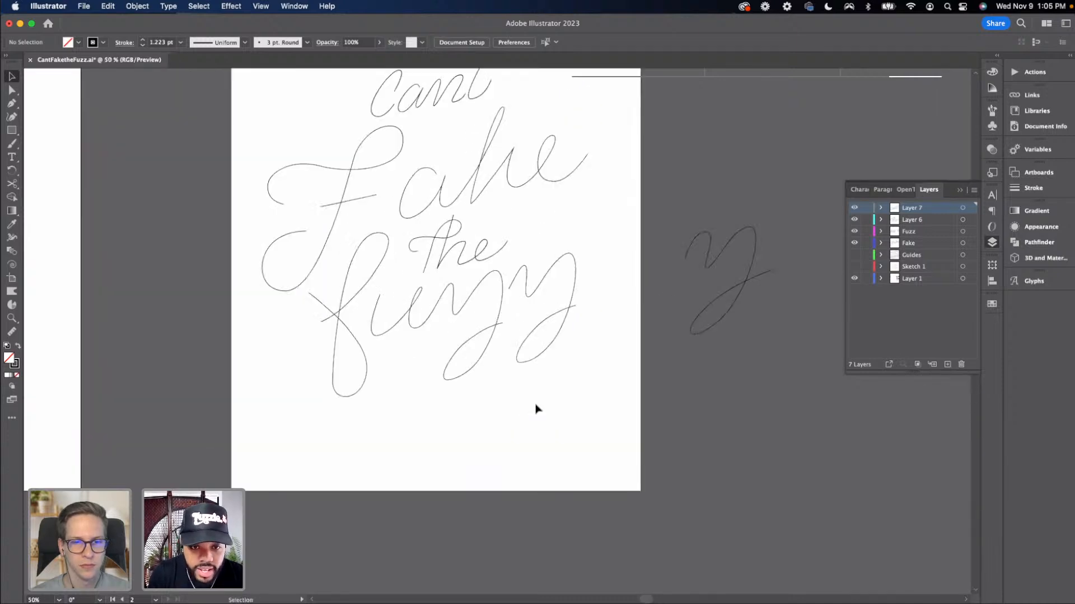
{"action": "scroll", "coordinate": [541, 408], "scroll_direction": "left", "scroll_amount": 2}
{"action": "scroll", "coordinate": [541, 408], "scroll_direction": "up", "scroll_amount": 1}
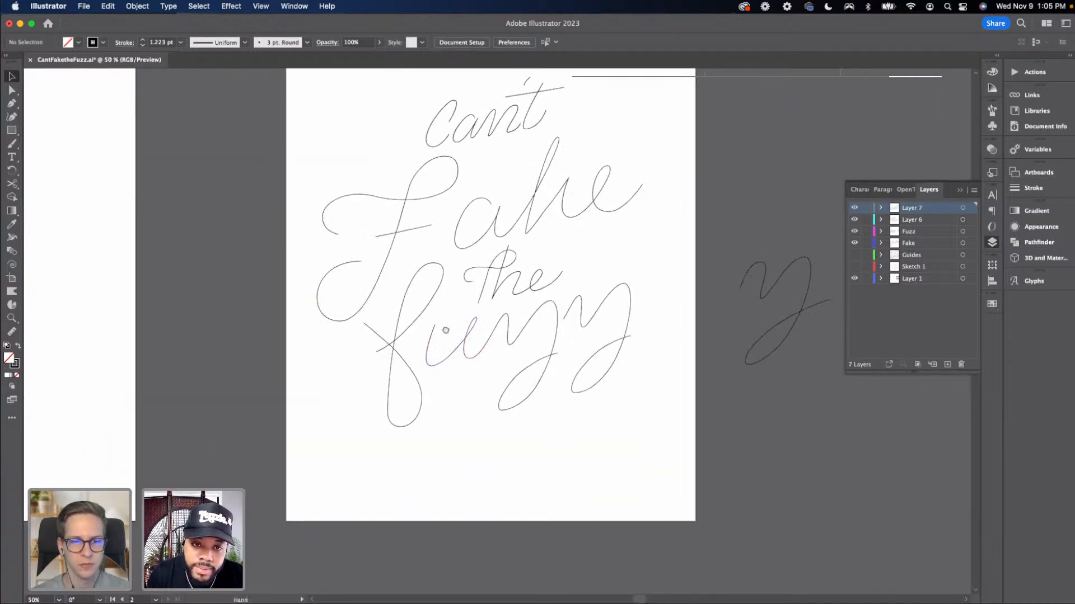
{"action": "scroll", "coordinate": [426, 252], "scroll_direction": "up", "scroll_amount": 1}
{"action": "scroll", "coordinate": [425, 252], "scroll_direction": "left", "scroll_amount": 1}
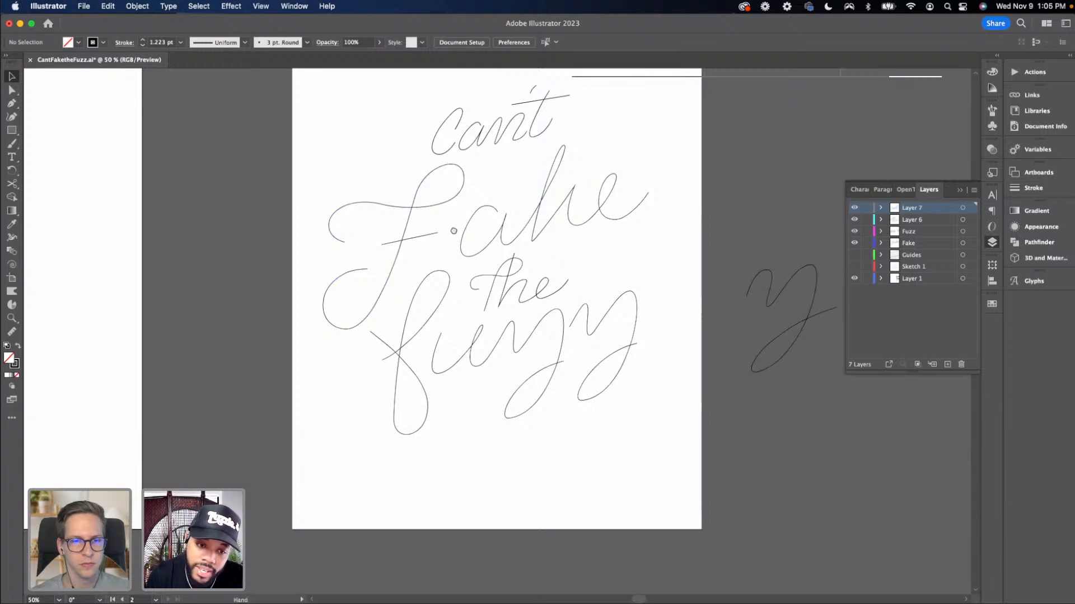
{"action": "left_click_drag", "start_coordinate": [452, 235], "coordinate": [456, 280]}
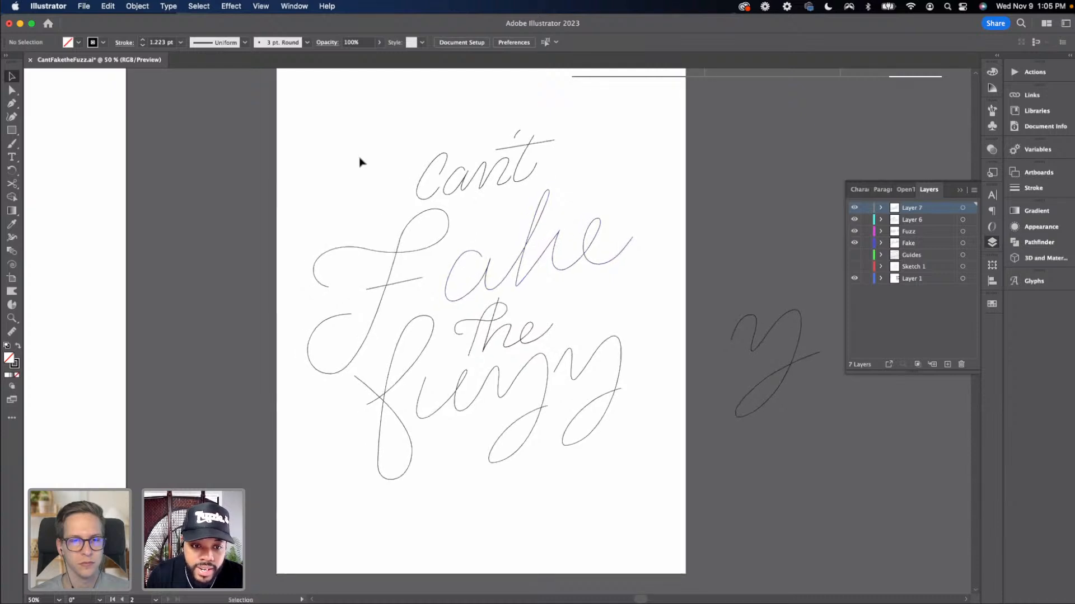
Try to paste a copy of all the lettering onto the empty new artboard
{"action": "key", "text": "super+minus"}
{"action": "left_click_drag", "start_coordinate": [373, 178], "coordinate": [600, 445]}
{"action": "left_click_drag", "start_coordinate": [396, 418], "coordinate": [491, 421]}
{"action": "left_click_drag", "start_coordinate": [280, 345], "coordinate": [480, 347]}
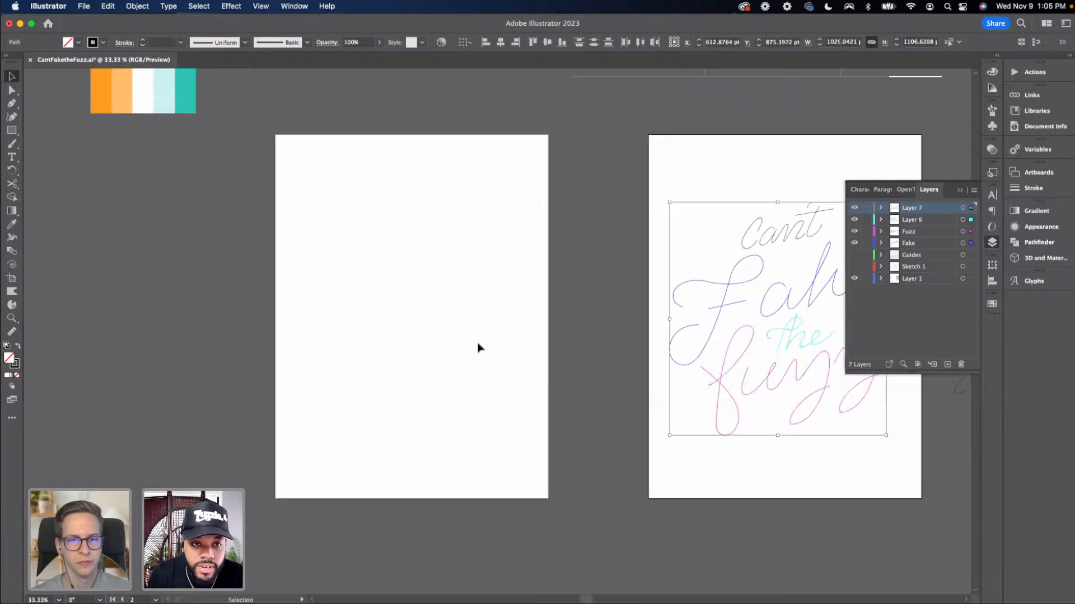
{"action": "left_click", "coordinate": [479, 345]}
{"action": "key", "text": "super+v"}
{"action": "left_click_drag", "start_coordinate": [498, 311], "coordinate": [416, 297]}
{"action": "key", "text": "super+z"}
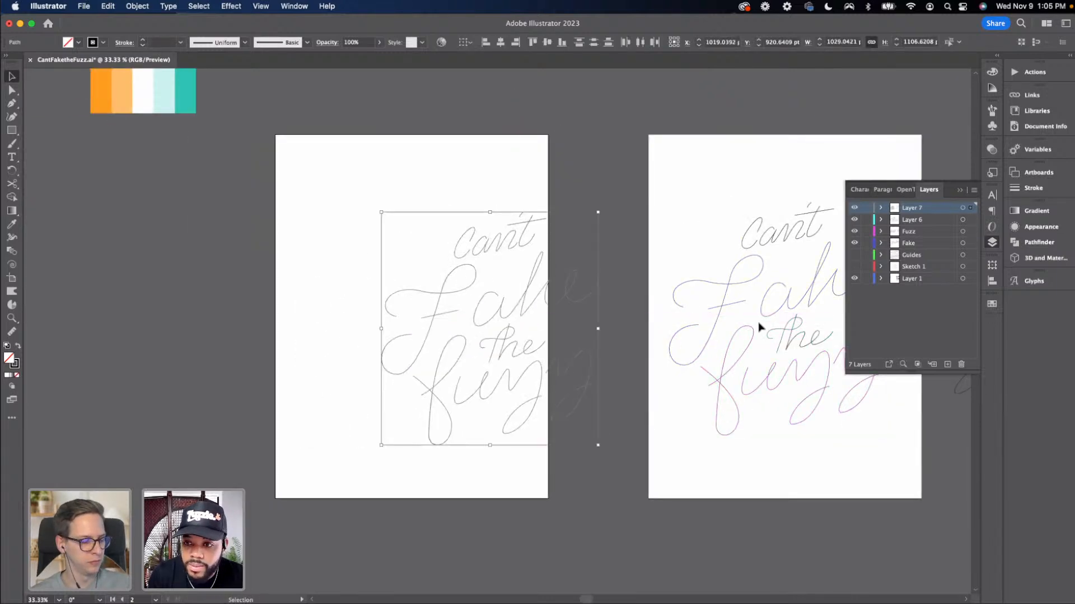
{"action": "key", "text": "super+z"}
Lock Layer 7
{"action": "left_click", "coordinate": [866, 208]}
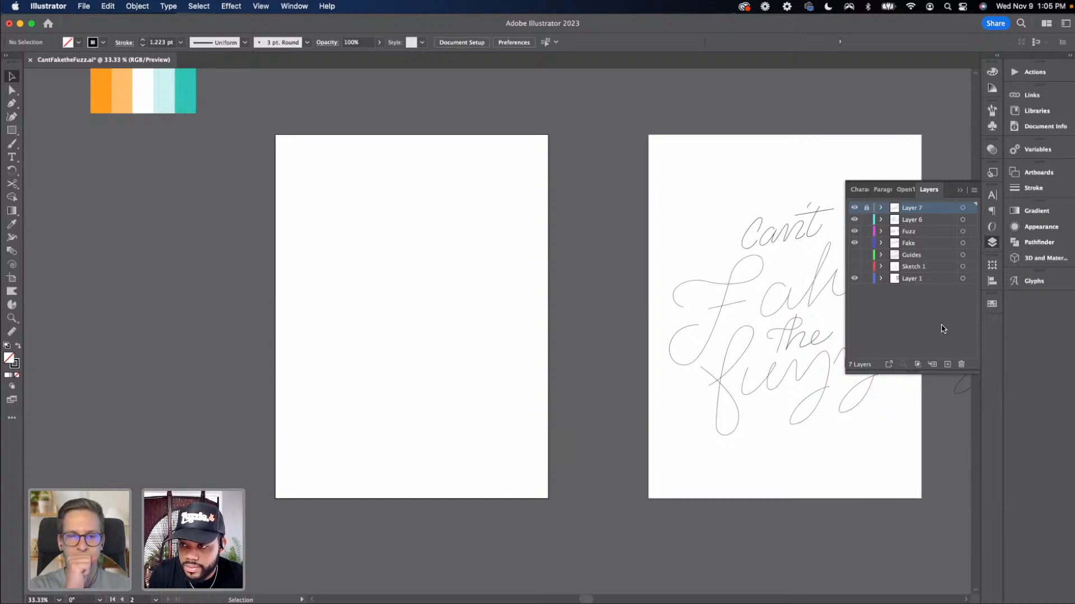
Add a new layer and lock all the other layers beneath it
{"action": "left_click", "coordinate": [947, 364]}
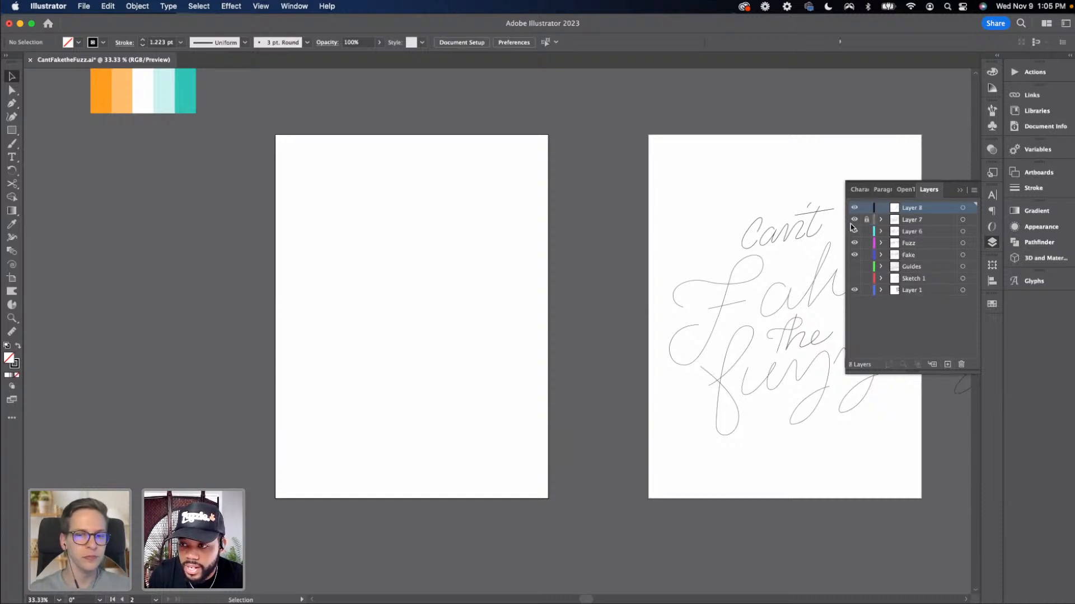
{"action": "left_click_drag", "start_coordinate": [866, 231], "coordinate": [866, 292]}
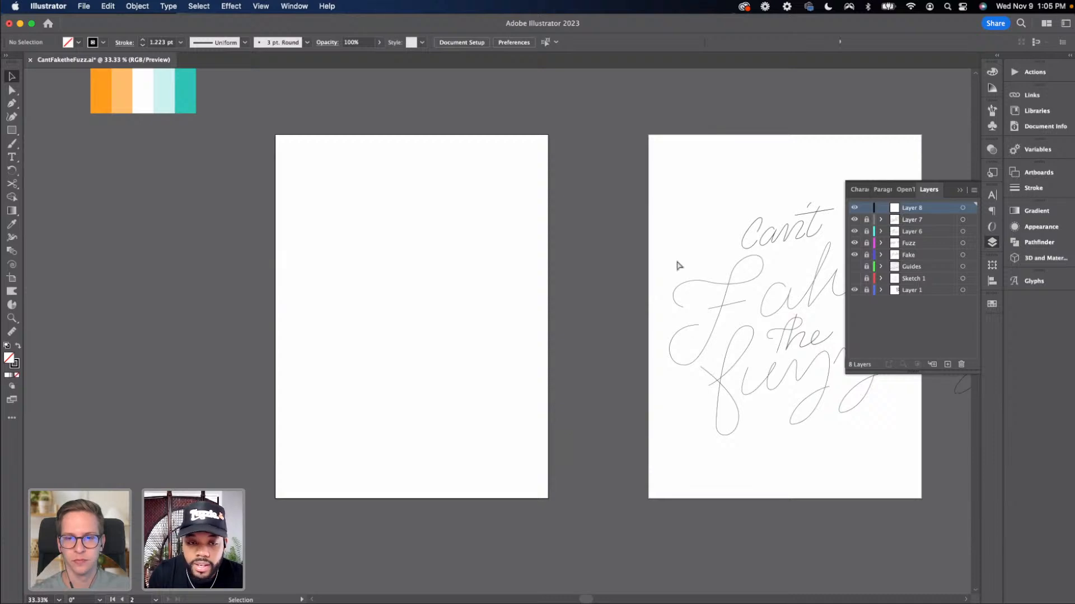
Paste the lettering onto the new artboard and move it into position
{"action": "key", "text": "super+v"}
{"action": "left_click_drag", "start_coordinate": [494, 303], "coordinate": [415, 279]}
{"action": "left_click", "coordinate": [468, 485]}
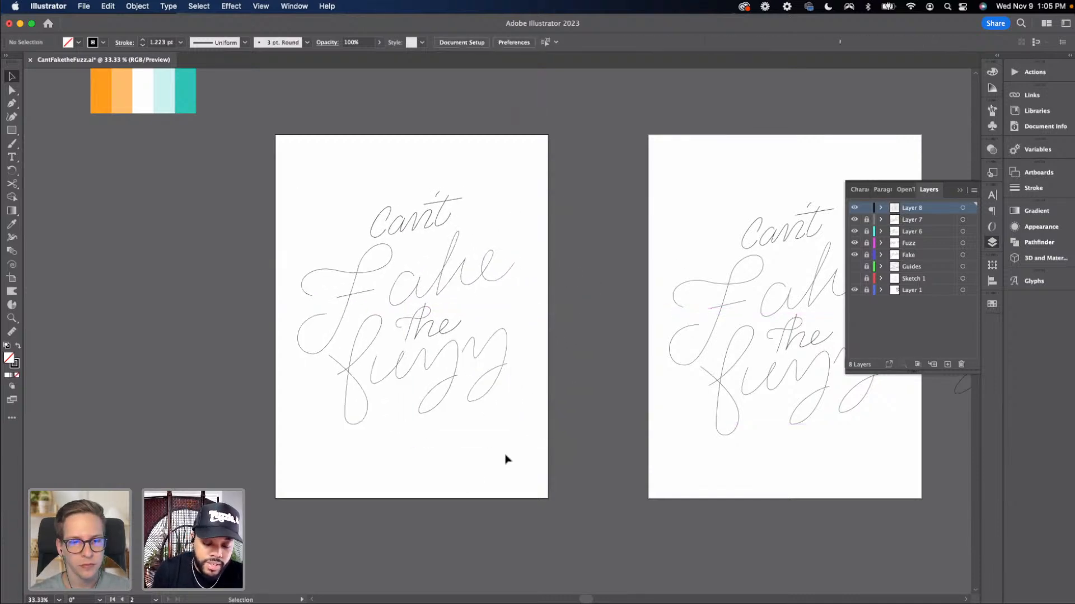
Adjust anchor points of the F crossbar and the top of the 'a' in 'Fake', then save the file
{"action": "key", "text": "super+equal"}
{"action": "key", "text": "super+equal"}
{"action": "left_click_drag", "start_coordinate": [242, 375], "coordinate": [435, 349]}
{"action": "key", "text": "a"}
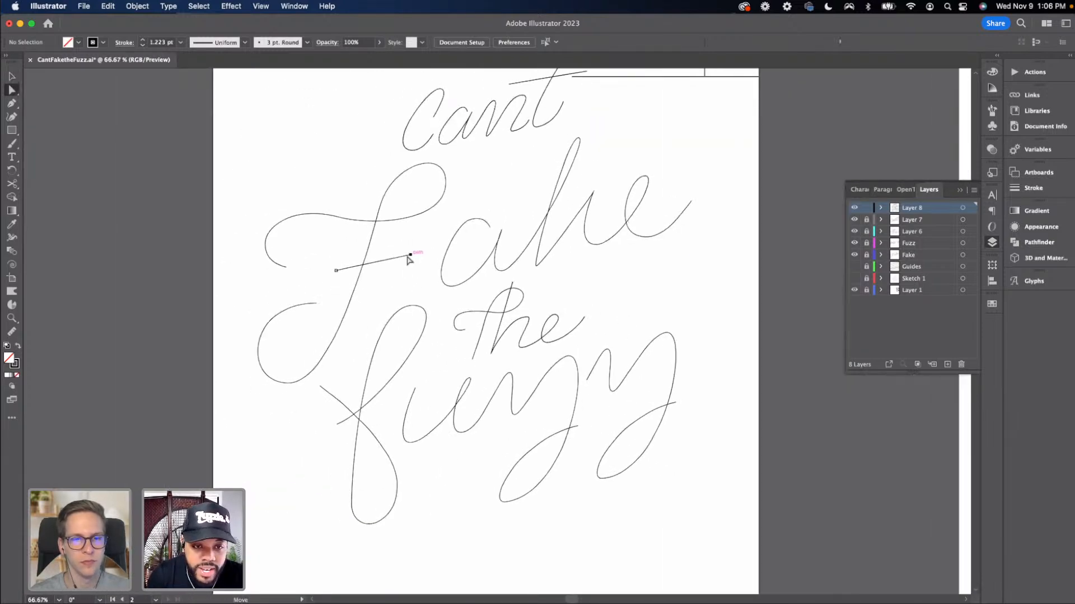
{"action": "left_click", "coordinate": [410, 256]}
{"action": "left_click_drag", "start_coordinate": [398, 301], "coordinate": [390, 312]}
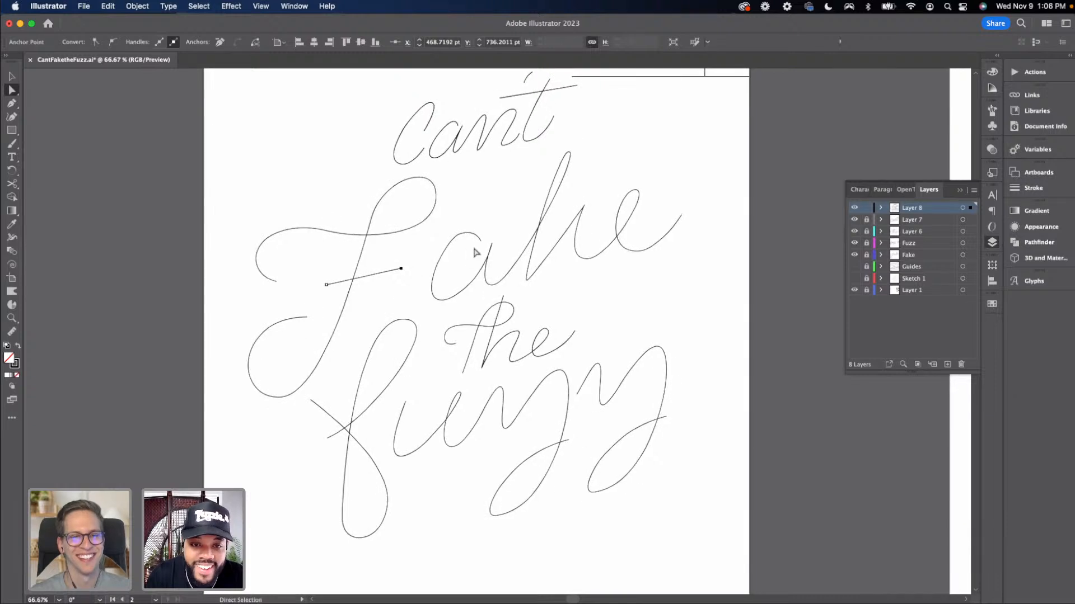
{"action": "left_click", "coordinate": [460, 234]}
{"action": "mouse_move", "coordinate": [478, 243]}
{"action": "left_mouse_down"}
{"action": "mouse_move", "coordinate": [460, 235]}
{"action": "mouse_move", "coordinate": [479, 246]}
{"action": "mouse_move", "coordinate": [479, 226]}
{"action": "left_mouse_up"}
{"action": "left_click", "coordinate": [464, 229]}
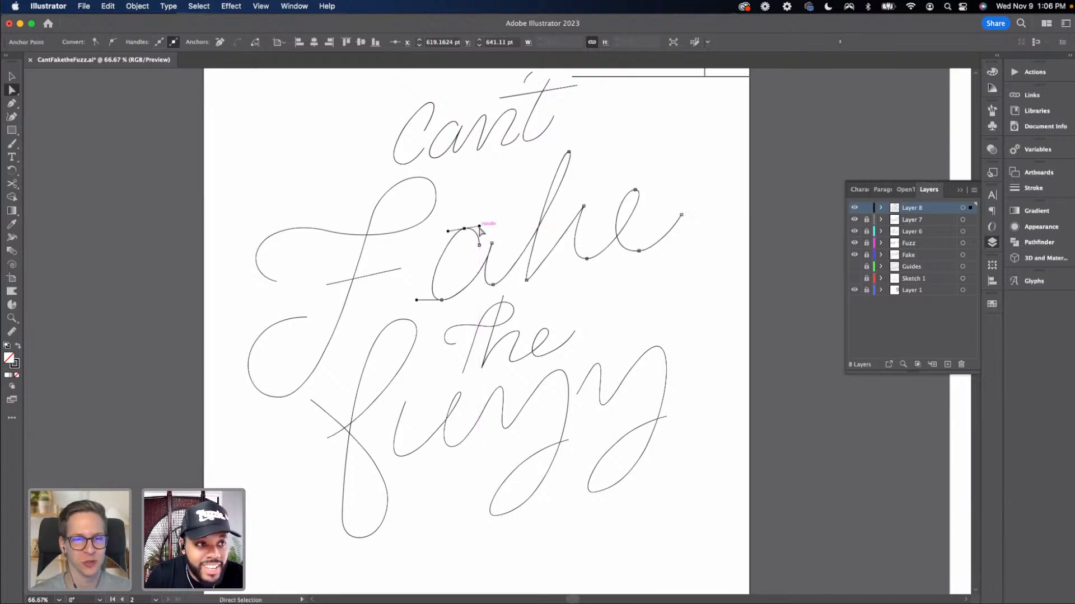
{"action": "key", "text": "super+s"}
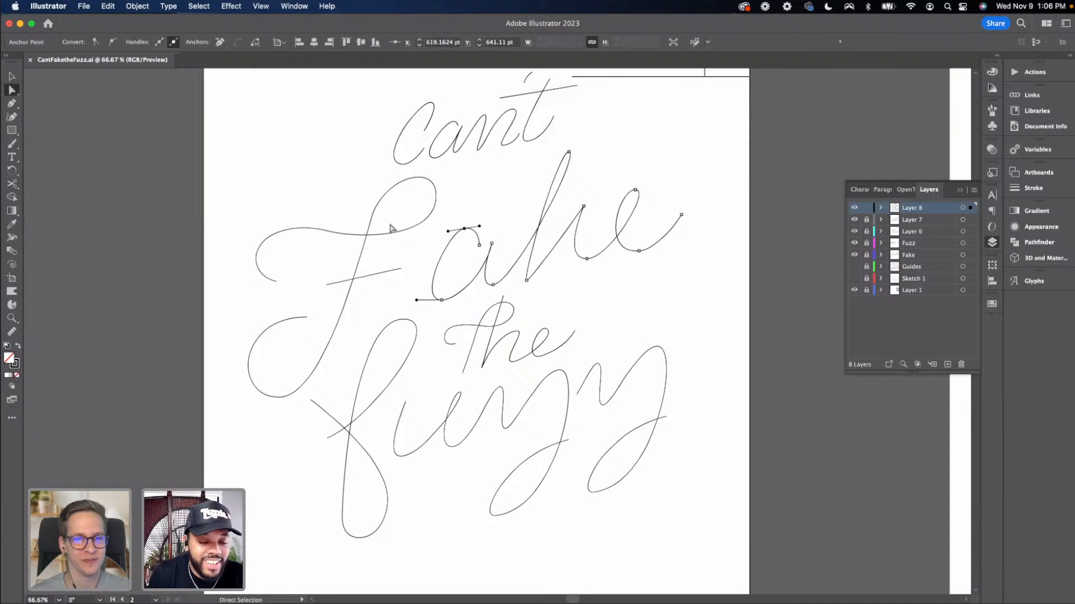
Reshape the top of the 'a' in 'Fake' by moving one of its anchor points
{"action": "left_click", "coordinate": [409, 256]}
{"action": "left_click_drag", "start_coordinate": [475, 255], "coordinate": [452, 263]}
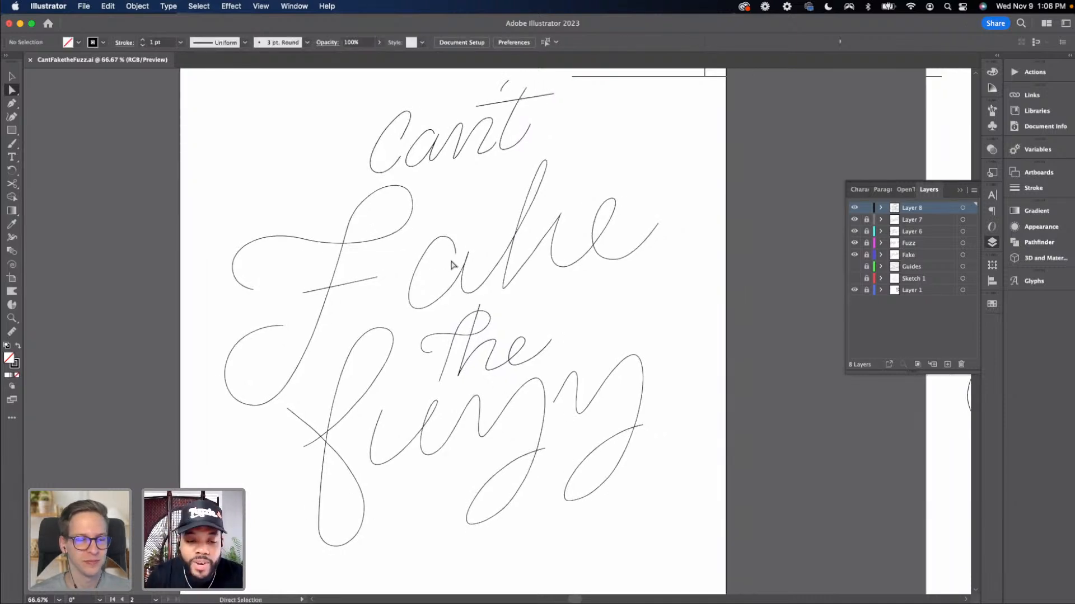
{"action": "scroll", "coordinate": [414, 283], "scroll_direction": "down", "scroll_amount": 2}
{"action": "left_click", "coordinate": [404, 317]}
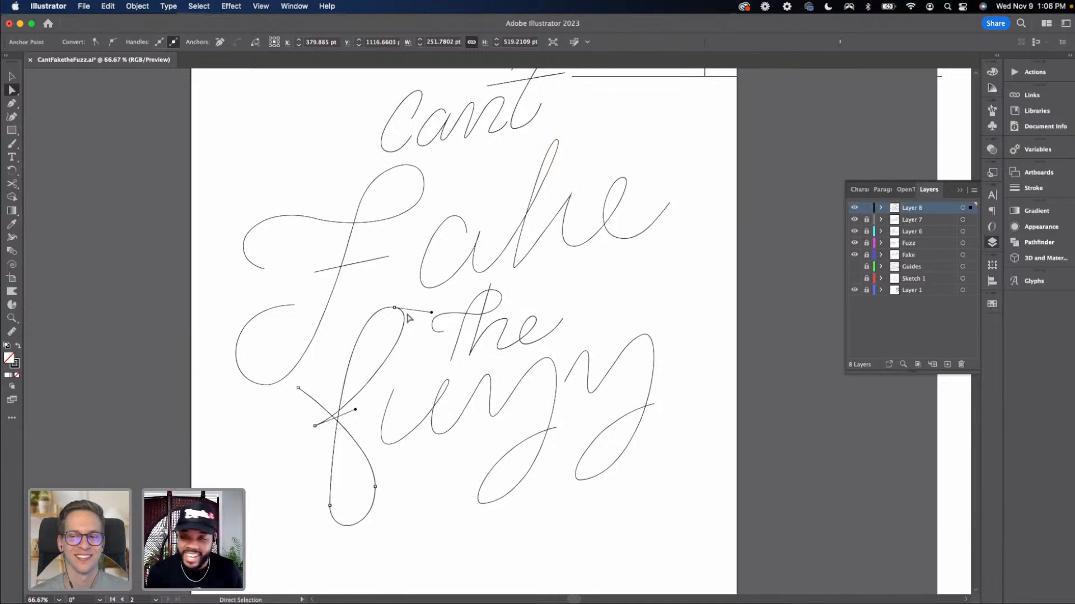
{"action": "key", "text": "v"}
{"action": "left_click", "coordinate": [467, 208]}
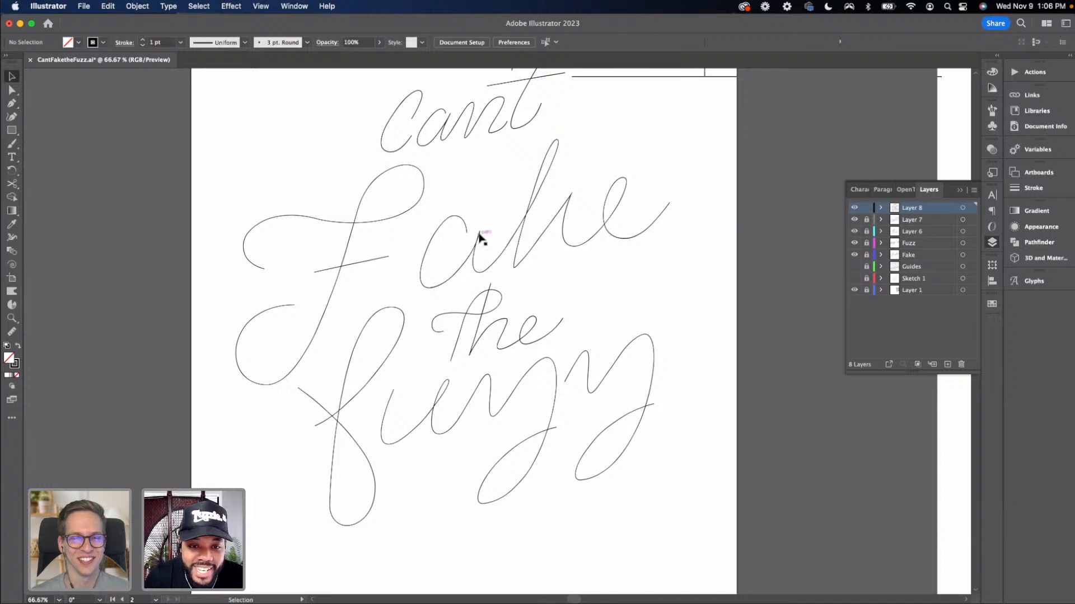
{"action": "key", "text": "a"}
{"action": "left_click", "coordinate": [480, 234]}
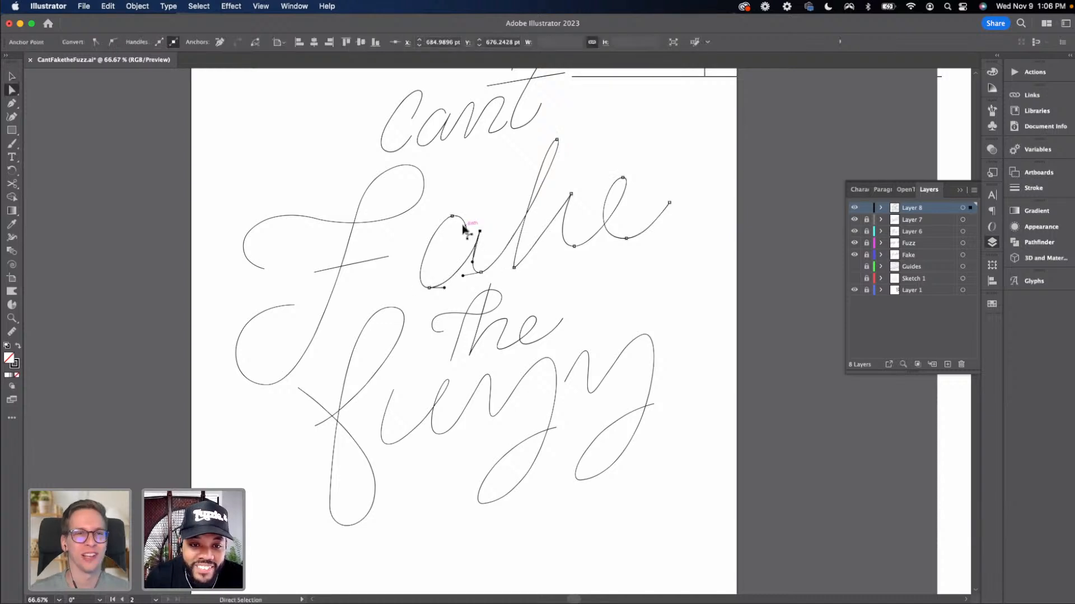
{"action": "left_click_drag", "start_coordinate": [470, 242], "coordinate": [475, 227]}
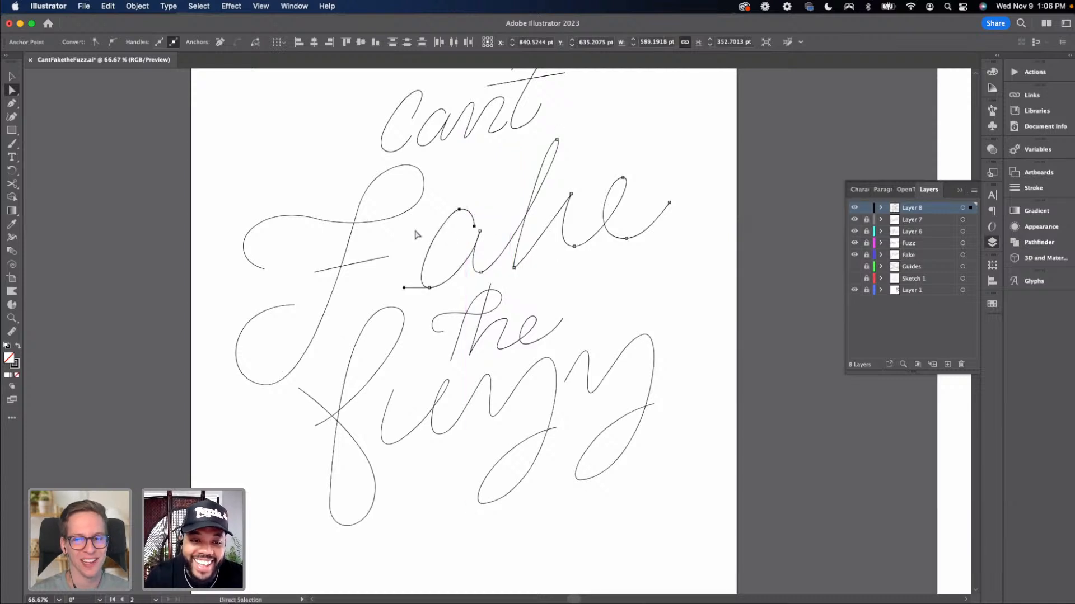
Adjust the handle of the F's upper curve and extend the end of its crossbar
{"action": "left_click", "coordinate": [415, 231]}
{"action": "left_click_drag", "start_coordinate": [425, 180], "coordinate": [439, 180]}
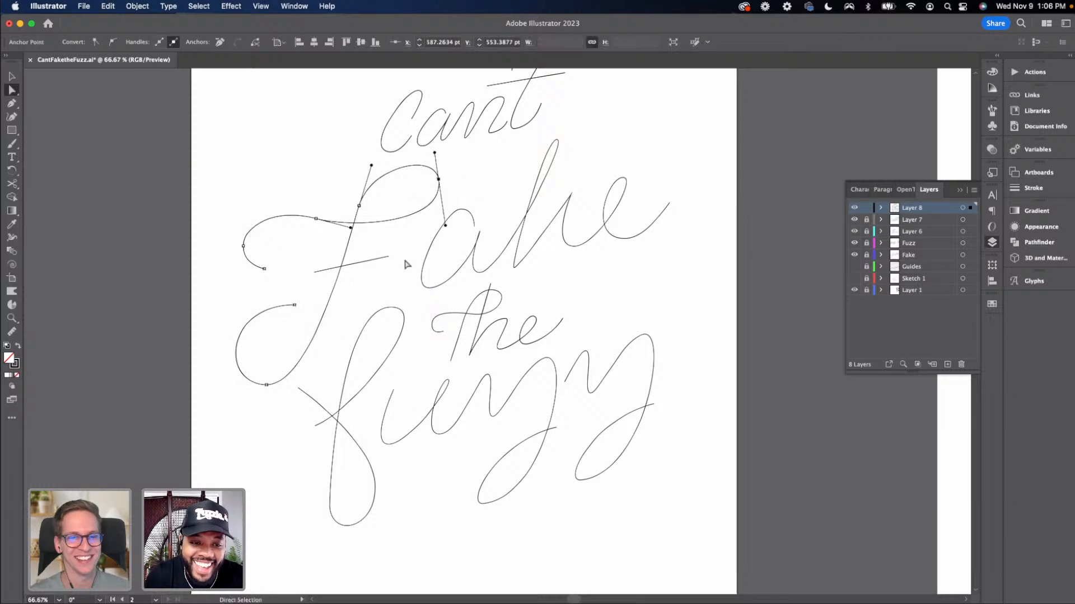
{"action": "left_click", "coordinate": [408, 259]}
{"action": "left_click_drag", "start_coordinate": [389, 257], "coordinate": [410, 257]}
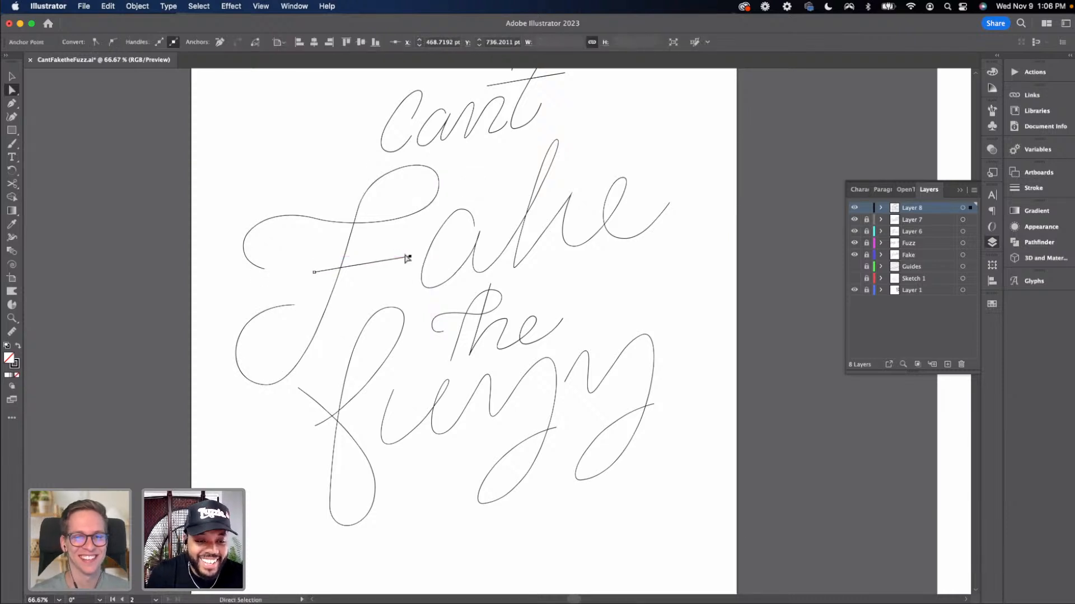
{"action": "left_click", "coordinate": [280, 253]}
Refine the F's top loop by moving an anchor point and its handle
{"action": "key", "text": "v"}
{"action": "scroll", "coordinate": [392, 246], "scroll_direction": "right", "scroll_amount": 2}
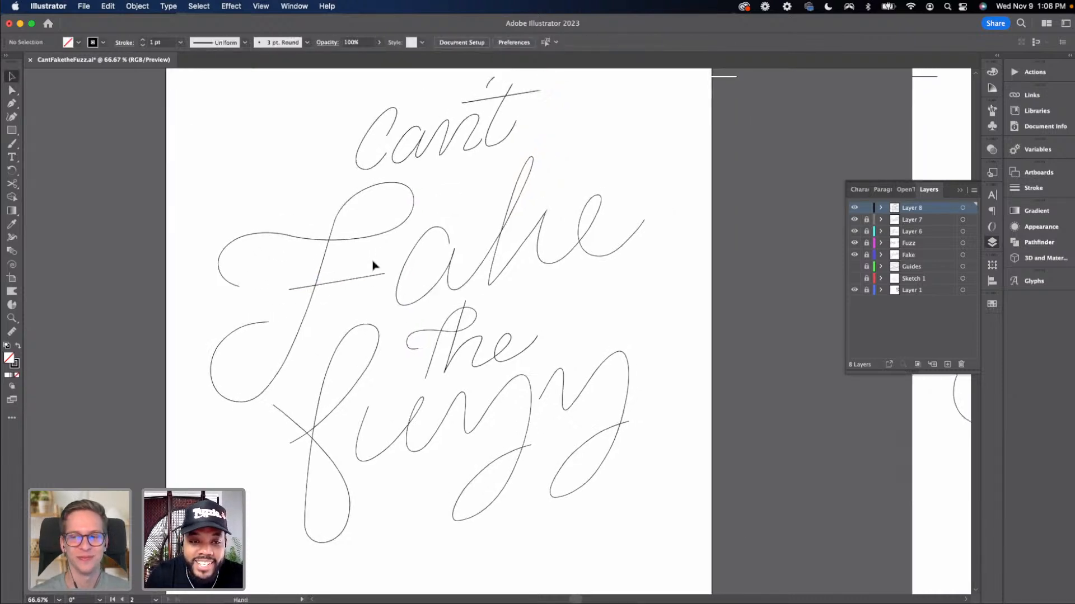
{"action": "left_click", "coordinate": [334, 220]}
{"action": "key", "text": "a"}
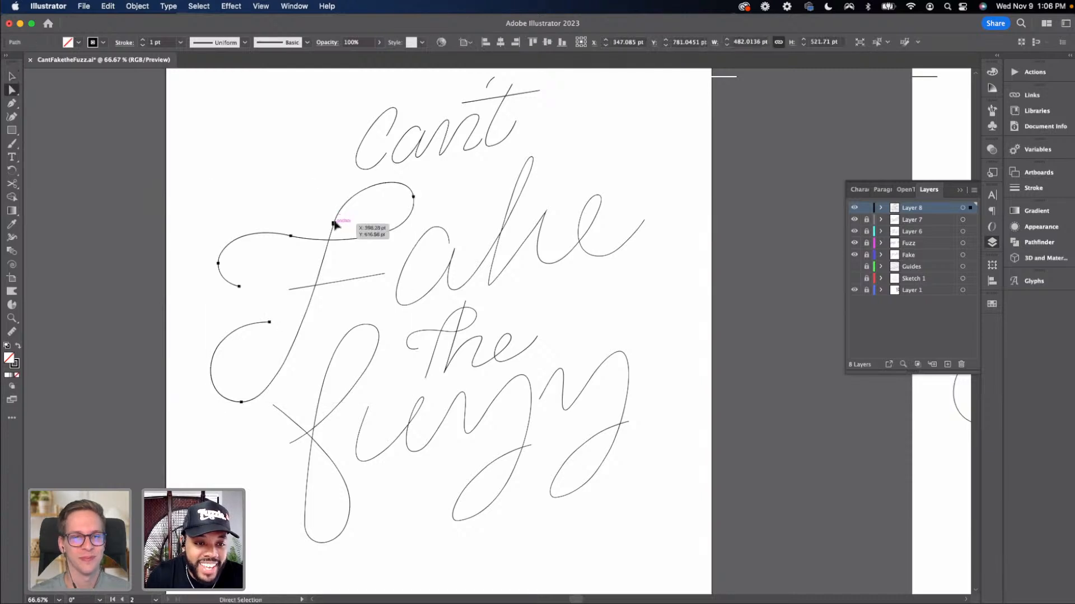
{"action": "left_click", "coordinate": [335, 223]}
{"action": "left_click_drag", "start_coordinate": [346, 182], "coordinate": [355, 178]}
{"action": "left_click_drag", "start_coordinate": [335, 223], "coordinate": [347, 218]}
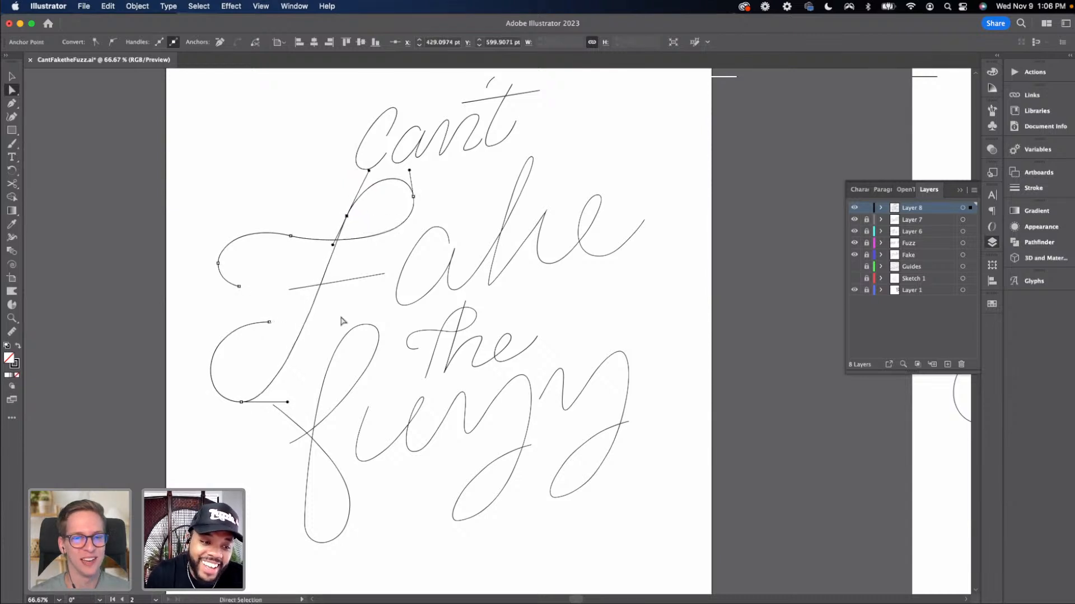
Adjust the anchor points and handles on the 'u' of 'fuzz'
{"action": "left_click", "coordinate": [327, 330]}
{"action": "mouse_move", "coordinate": [326, 331]}
{"action": "left_mouse_down"}
{"action": "mouse_move", "coordinate": [366, 273]}
{"action": "mouse_move", "coordinate": [335, 295]}
{"action": "left_mouse_up"}
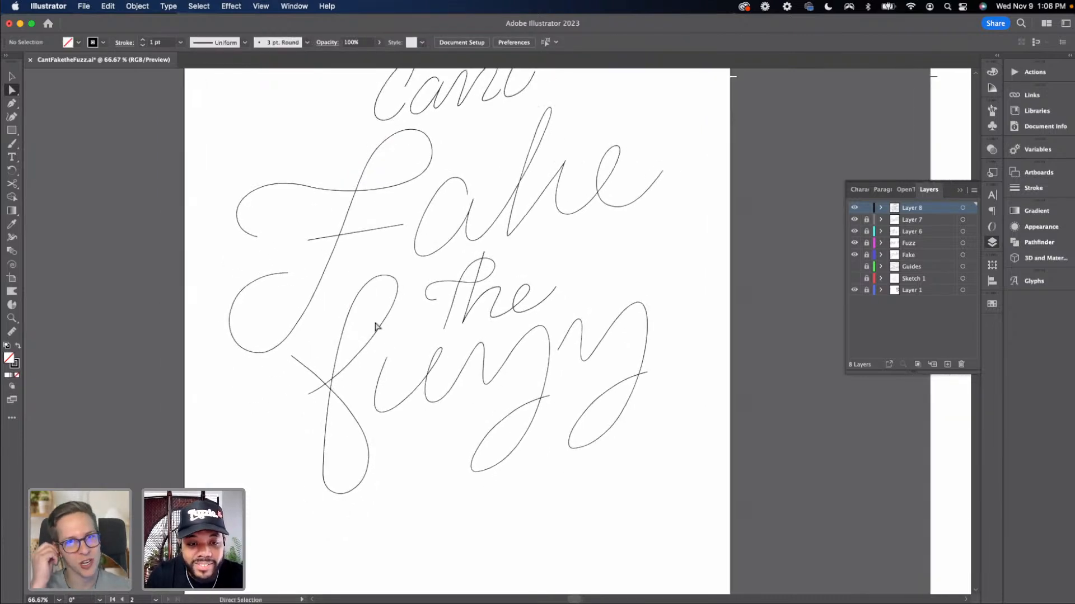
{"action": "left_click_drag", "start_coordinate": [387, 359], "coordinate": [395, 354]}
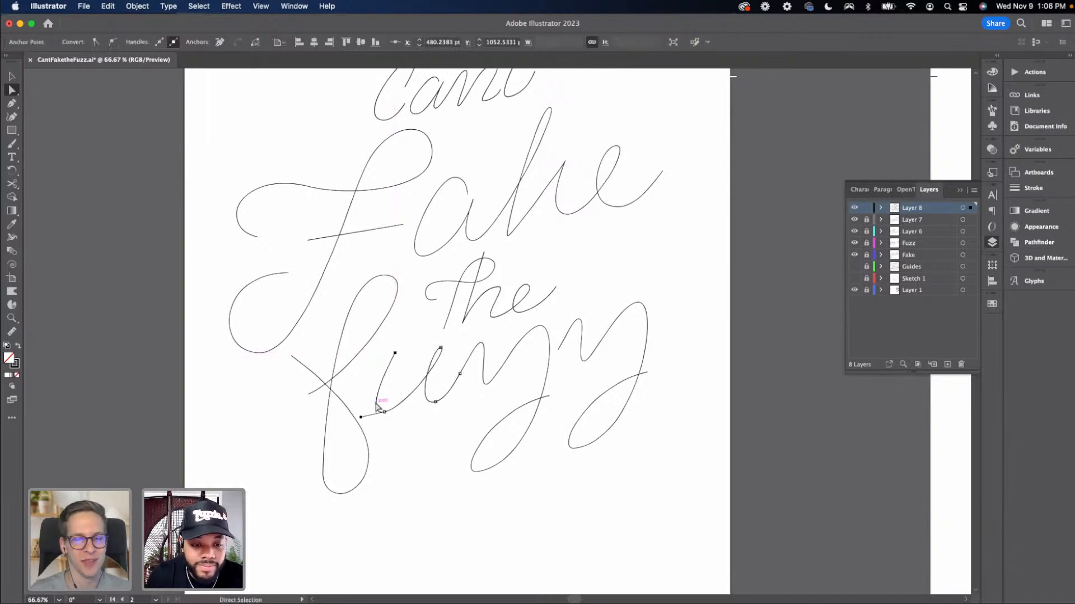
{"action": "mouse_move", "coordinate": [361, 417]}
{"action": "left_mouse_down"}
{"action": "mouse_move", "coordinate": [348, 414]}
{"action": "mouse_move", "coordinate": [362, 420]}
{"action": "left_mouse_up"}
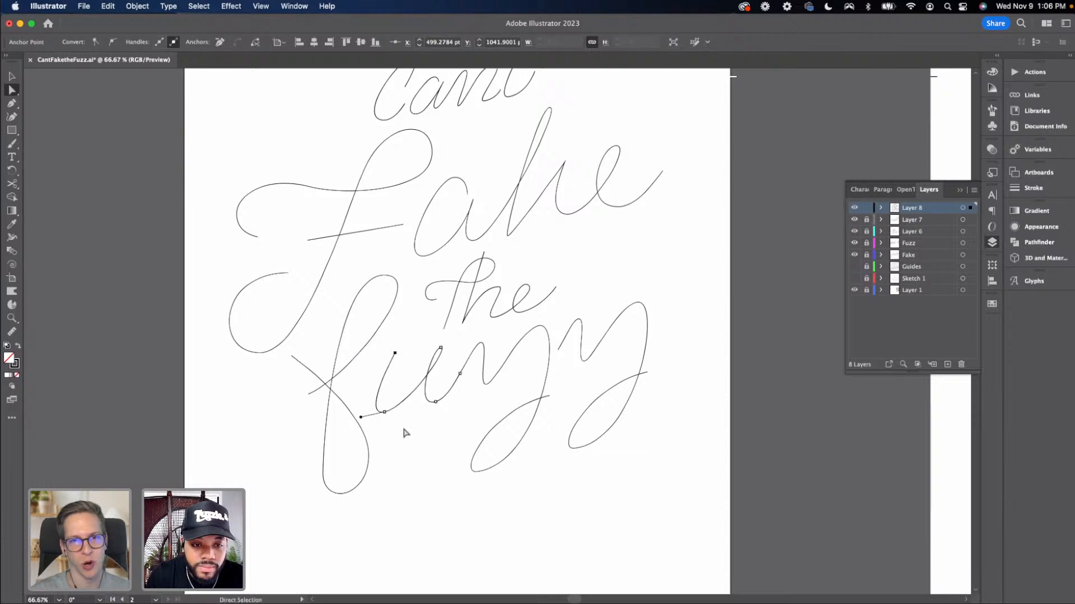
{"action": "left_click", "coordinate": [403, 431]}
Reshape the top of the 'f' in 'fuzz' by moving its anchor point and handle
{"action": "left_click", "coordinate": [391, 309]}
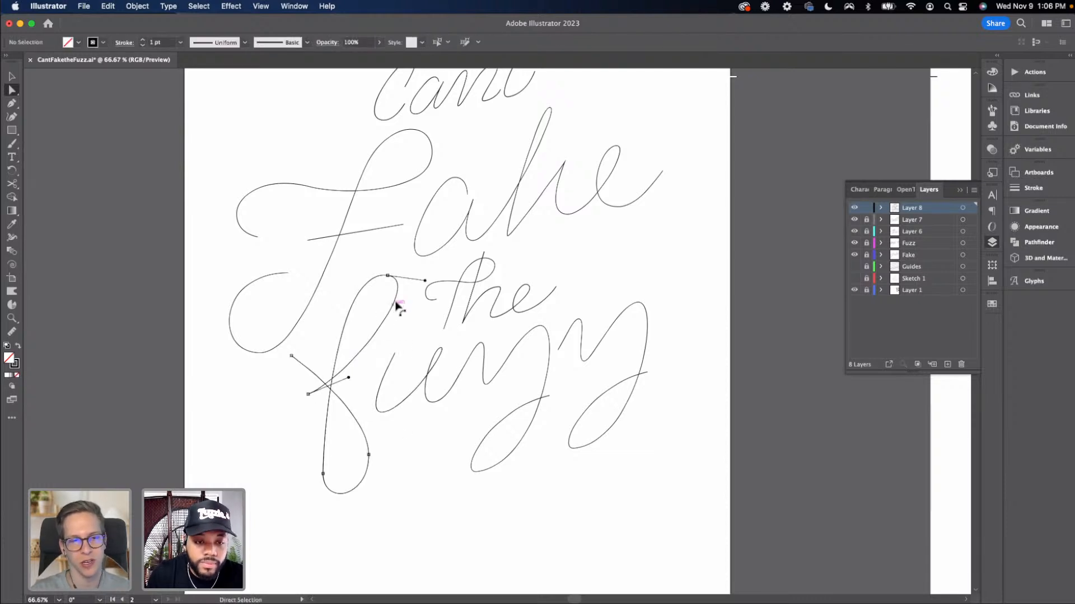
{"action": "left_click", "coordinate": [388, 275]}
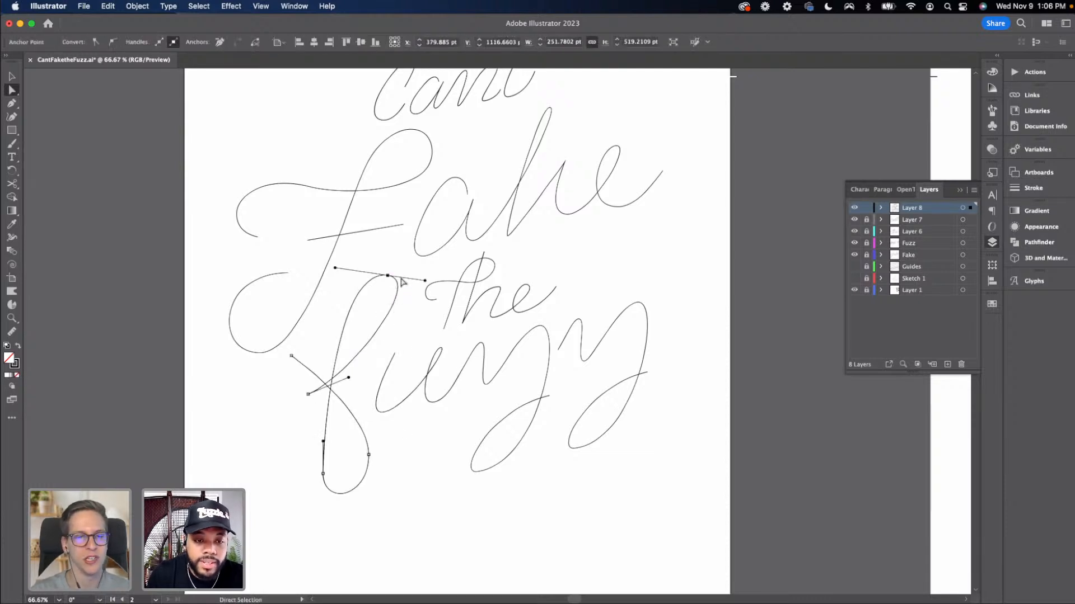
{"action": "left_click", "coordinate": [434, 282]}
{"action": "left_click", "coordinate": [388, 276]}
{"action": "left_click_drag", "start_coordinate": [425, 281], "coordinate": [442, 297]}
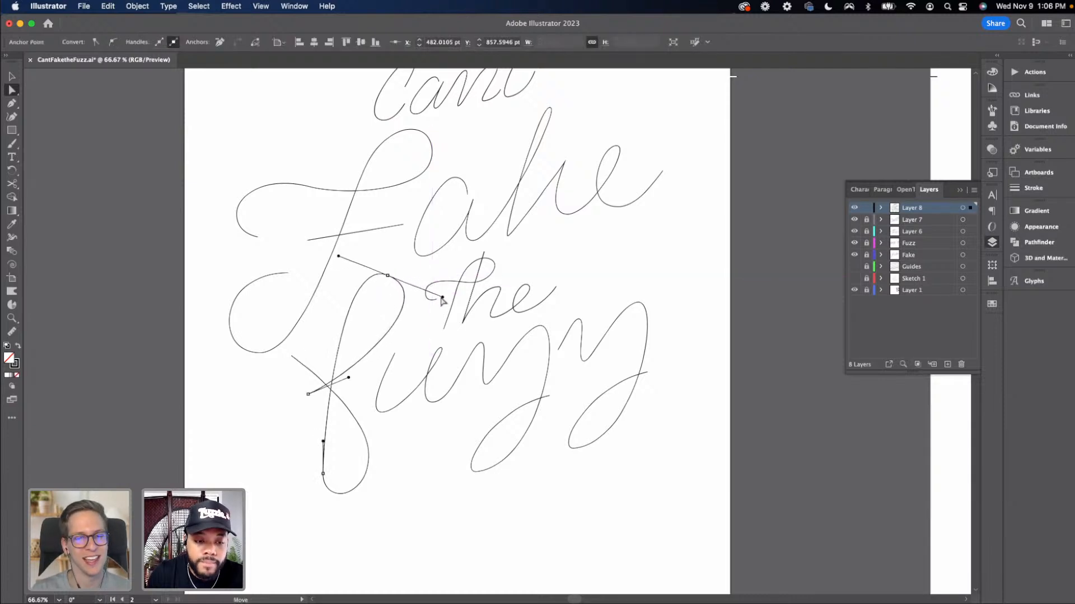
{"action": "left_click_drag", "start_coordinate": [388, 276], "coordinate": [393, 270]}
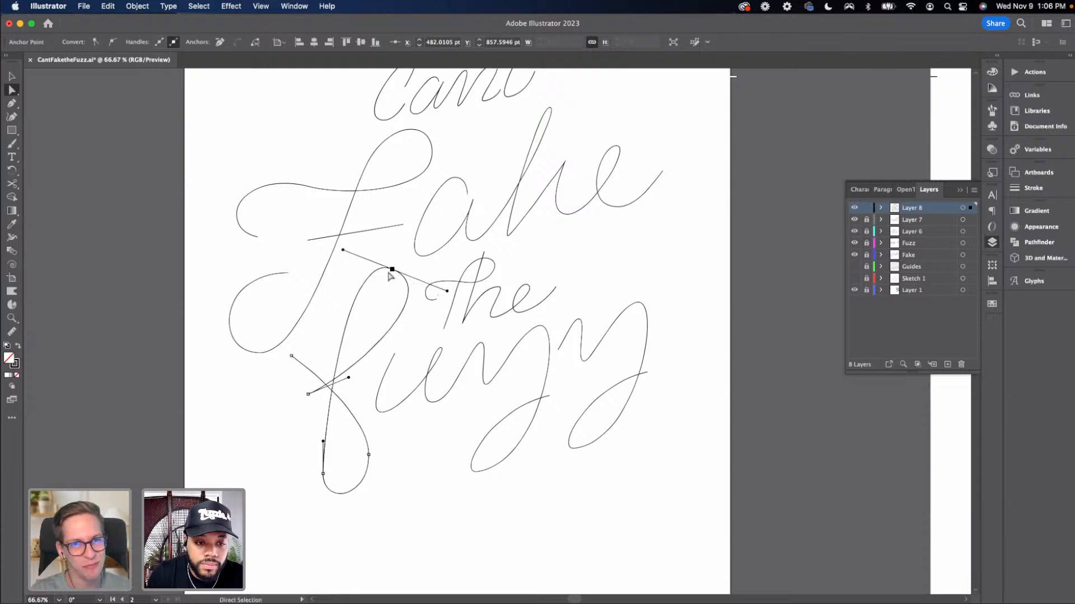
{"action": "left_click", "coordinate": [360, 319]}
{"action": "left_click", "coordinate": [402, 404]}
Review the adjusted lettering at different zoom levels
{"action": "key", "text": "space"}
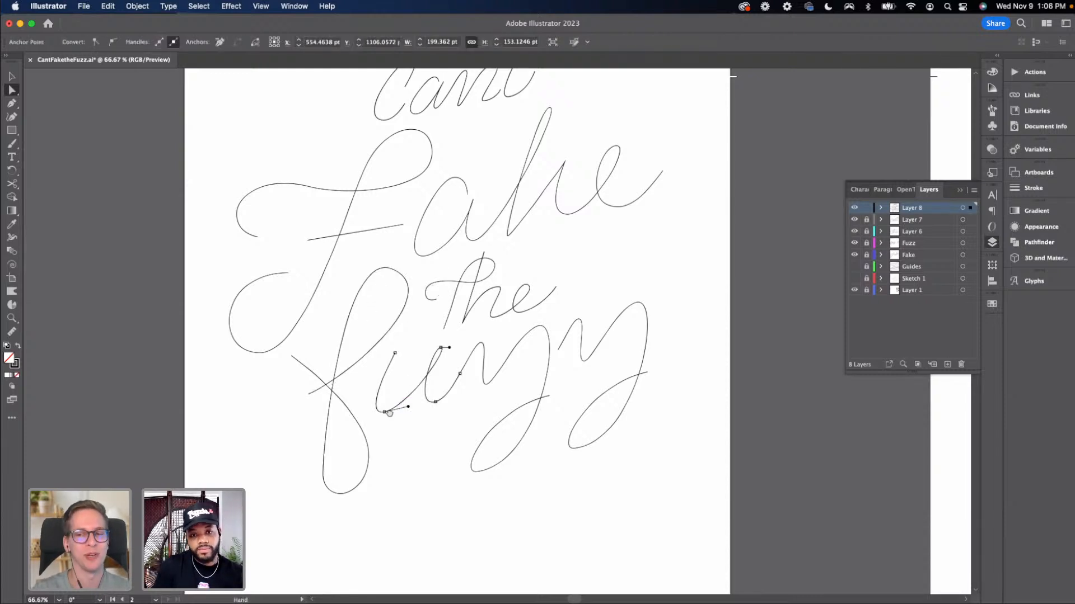
{"action": "left_click_drag", "start_coordinate": [389, 414], "coordinate": [363, 417]}
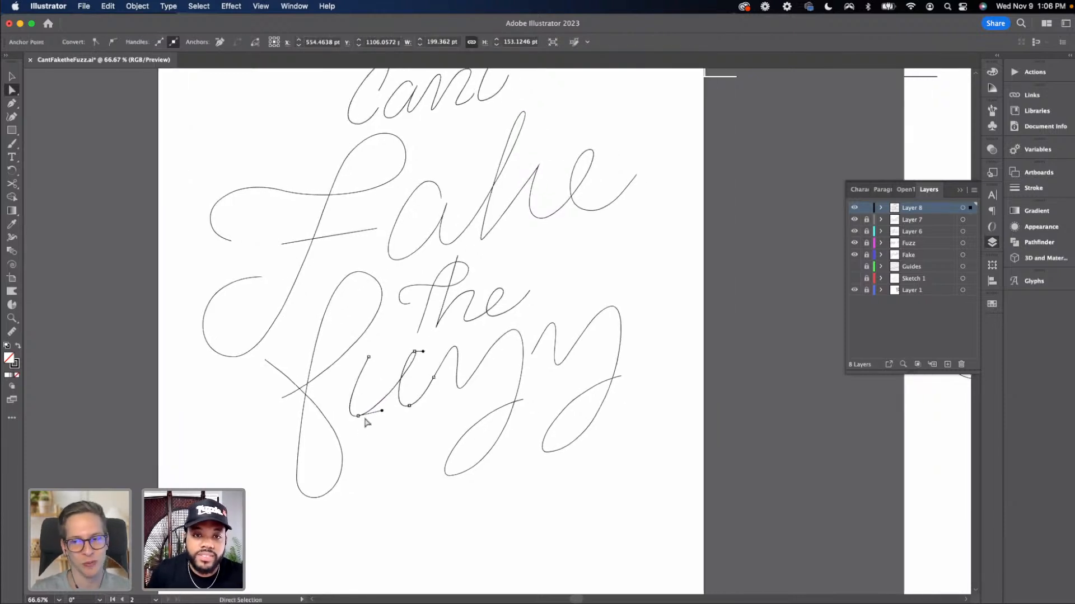
{"action": "key", "text": "super+minus"}
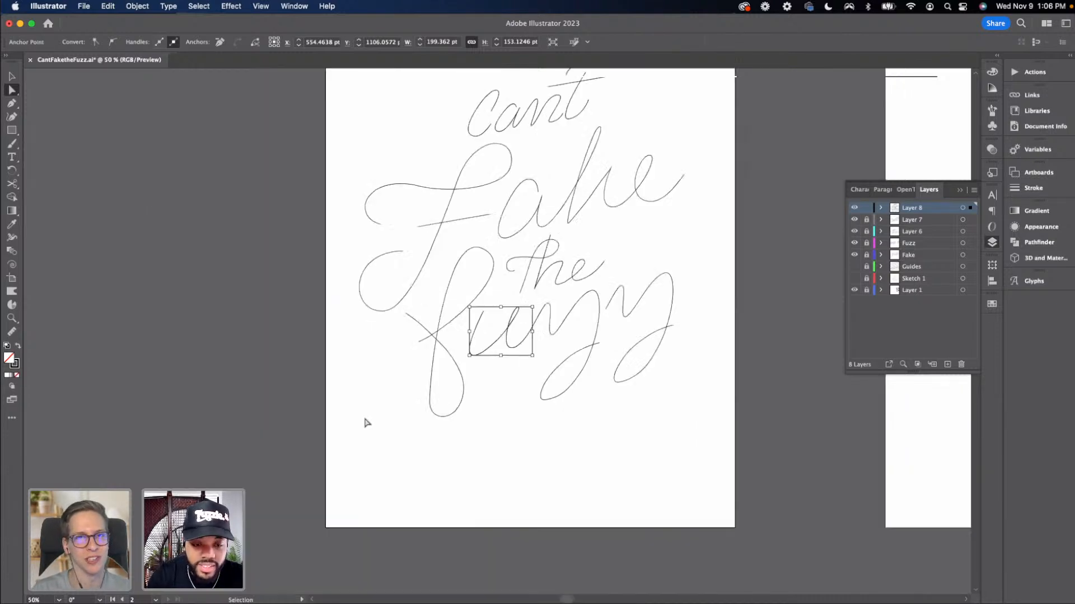
{"action": "key", "text": "v"}
{"action": "left_click", "coordinate": [405, 409]}
{"action": "key", "text": "space"}
{"action": "left_click_drag", "start_coordinate": [404, 403], "coordinate": [318, 443]}
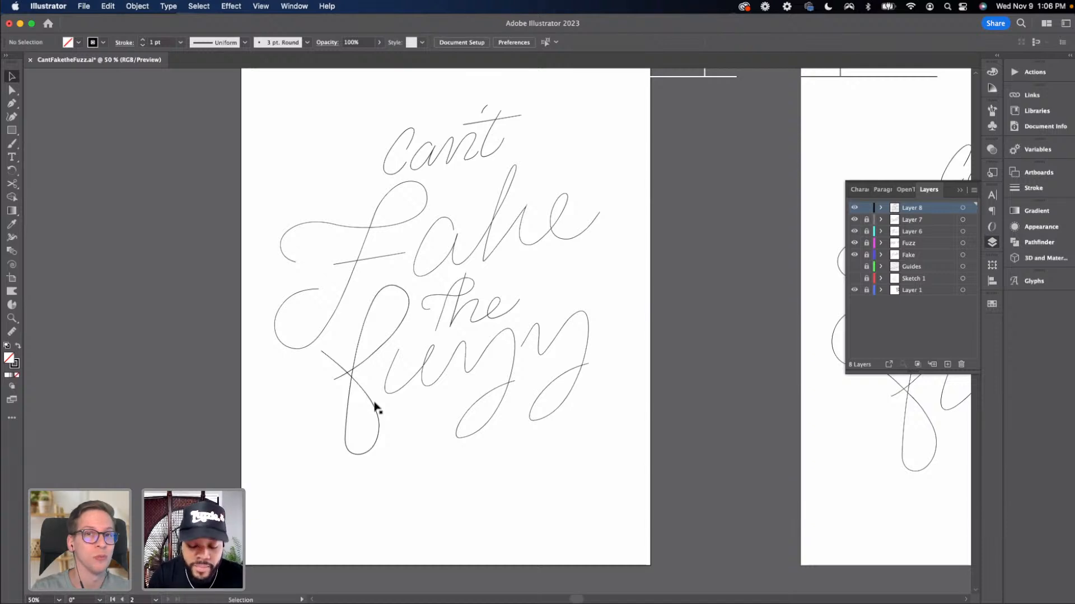
{"action": "key", "text": "super+equal"}
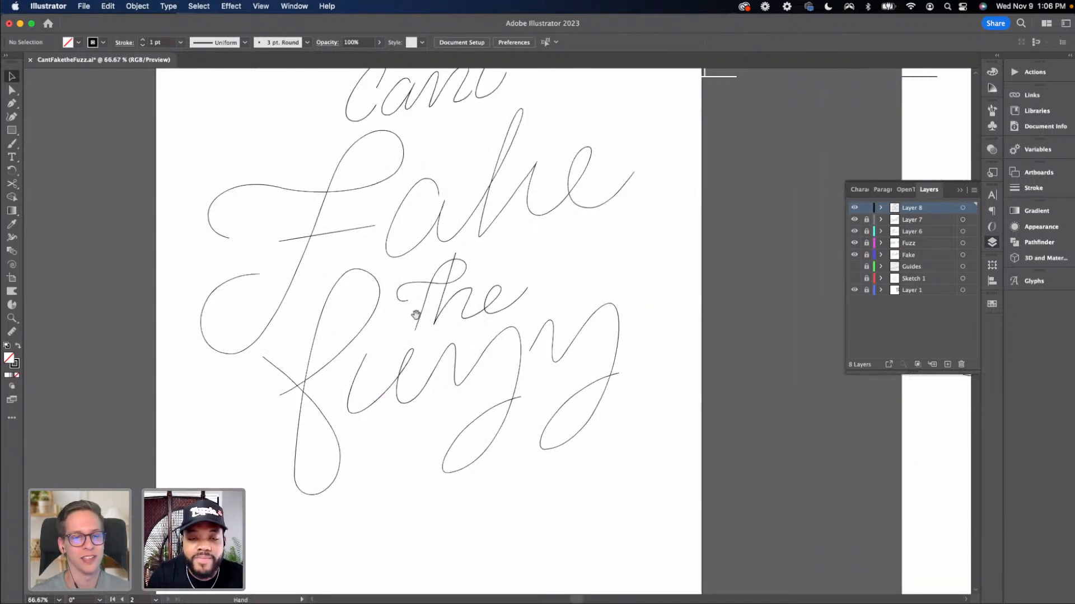
{"action": "key", "text": "space"}
{"action": "left_click_drag", "start_coordinate": [405, 340], "coordinate": [400, 373]}
{"action": "key", "text": "space"}
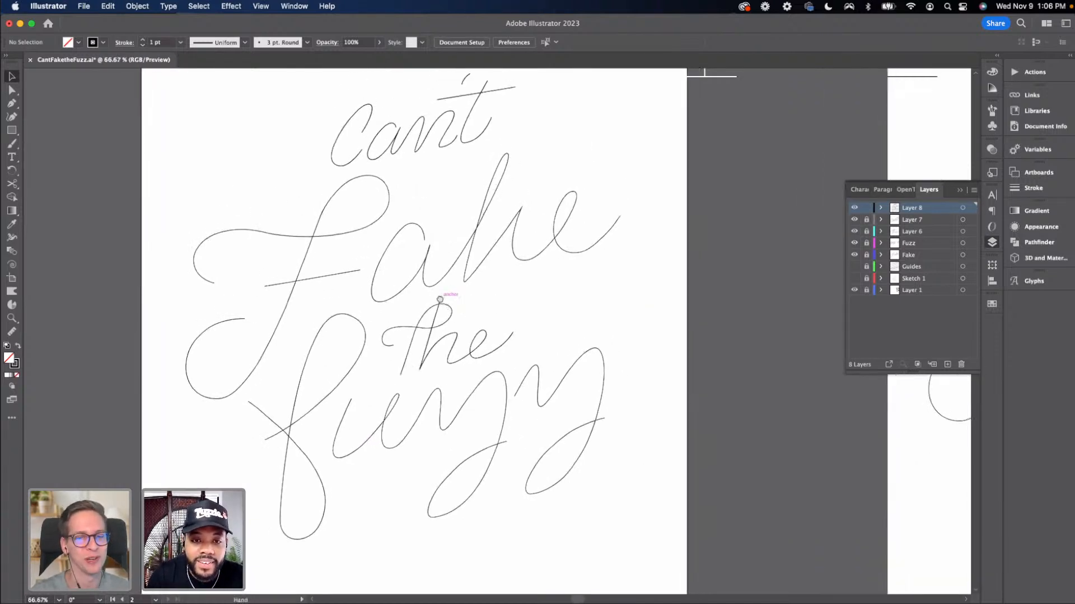
{"action": "left_click_drag", "start_coordinate": [441, 301], "coordinate": [434, 313]}
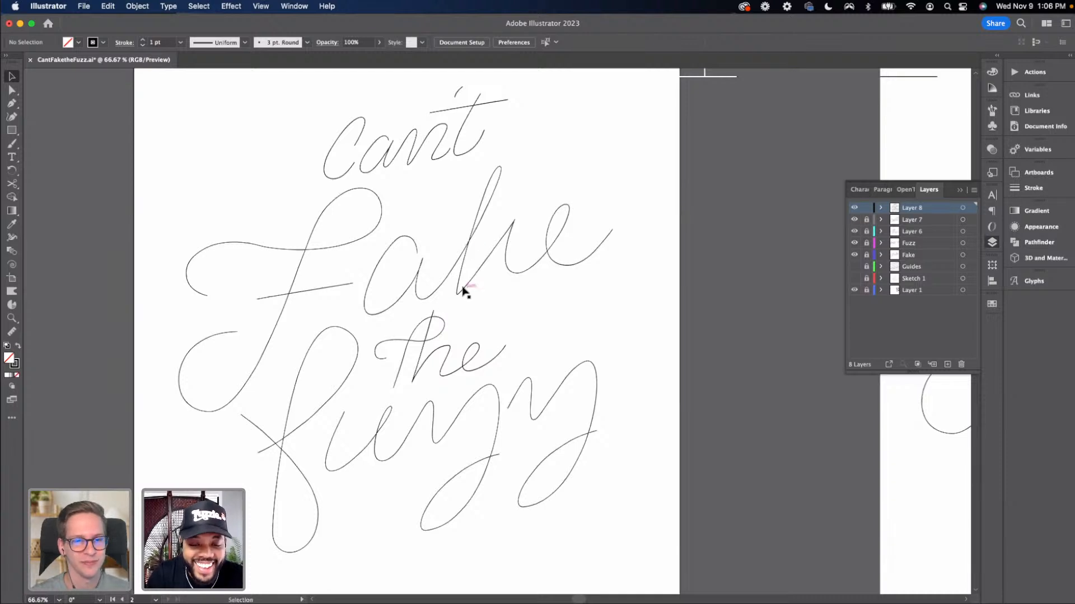
Split the 'k' path in 'Fake' at its crossing points with the Scissors tool
{"action": "key", "text": "c"}
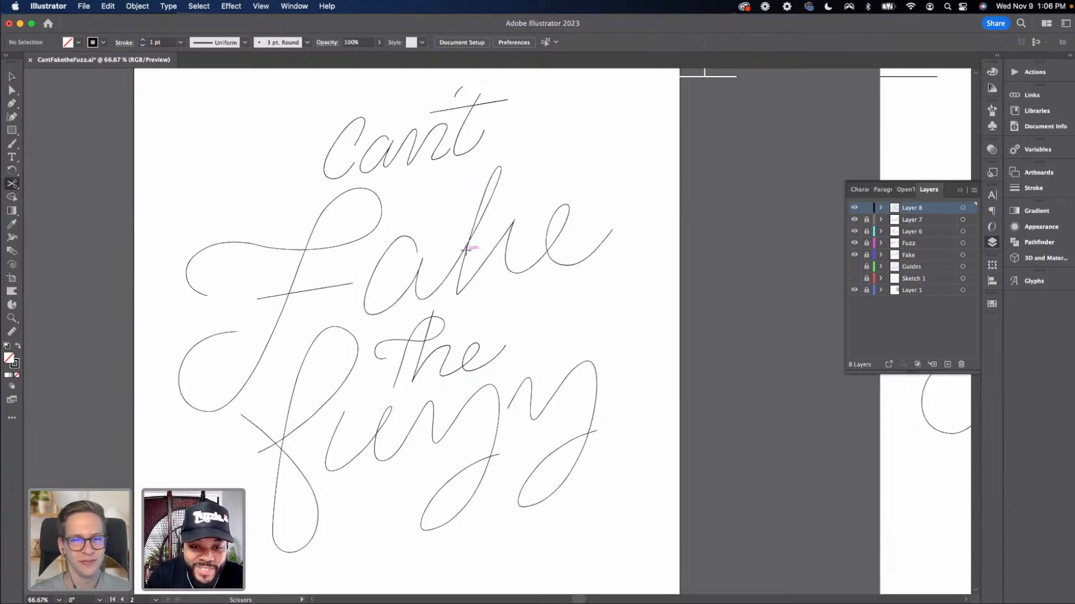
{"action": "left_click", "coordinate": [465, 249]}
{"action": "left_click", "coordinate": [478, 249], "text": "super"}
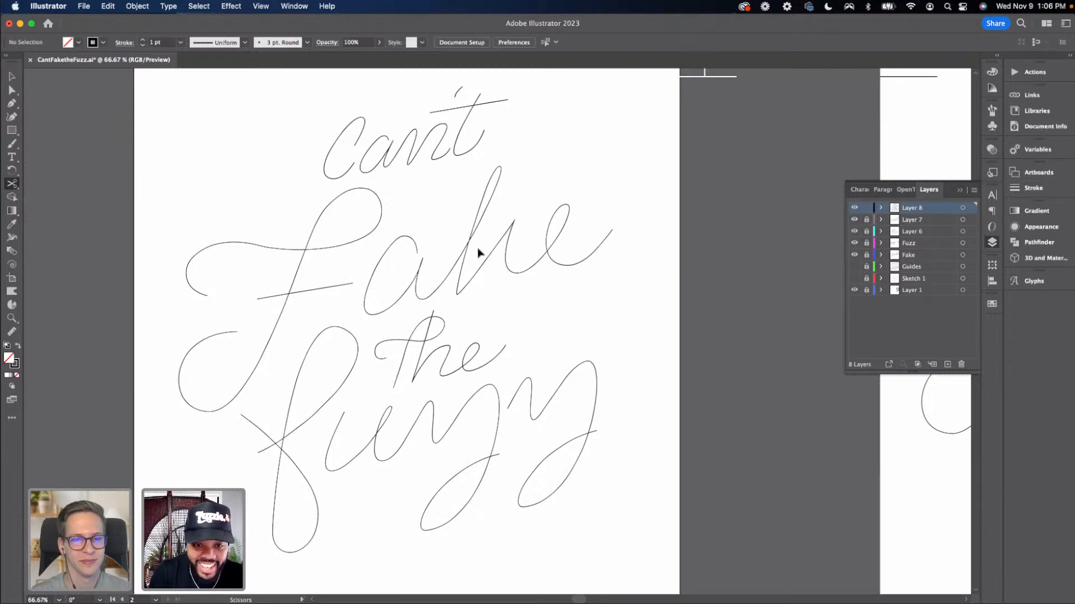
{"action": "key", "text": "super+equal"}
{"action": "key", "text": "super+equal"}
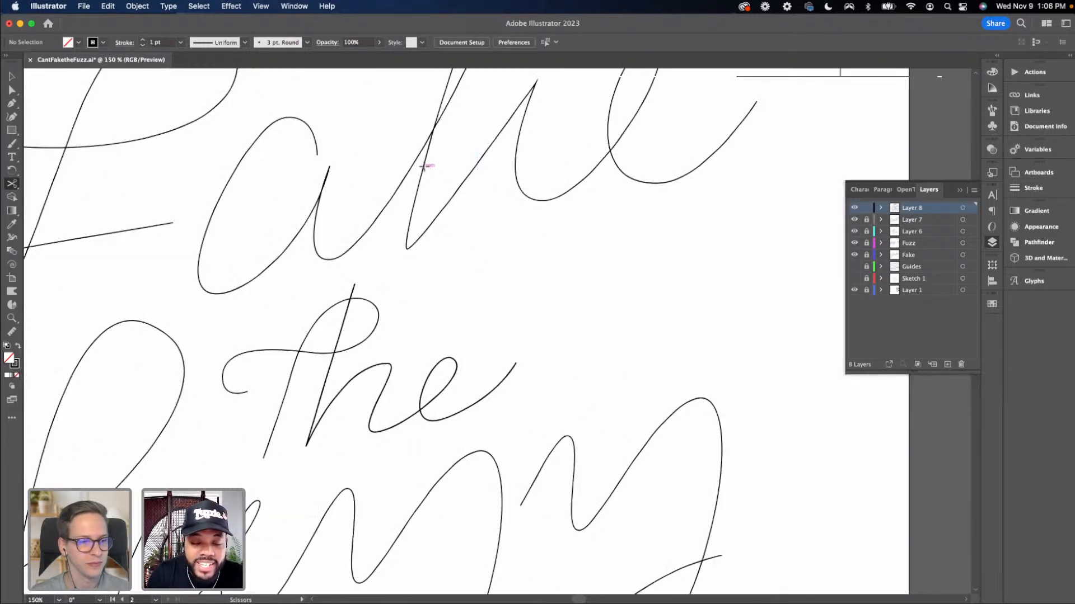
{"action": "left_click", "coordinate": [427, 166]}
{"action": "scroll", "coordinate": [427, 336], "scroll_direction": "up", "scroll_amount": 5}
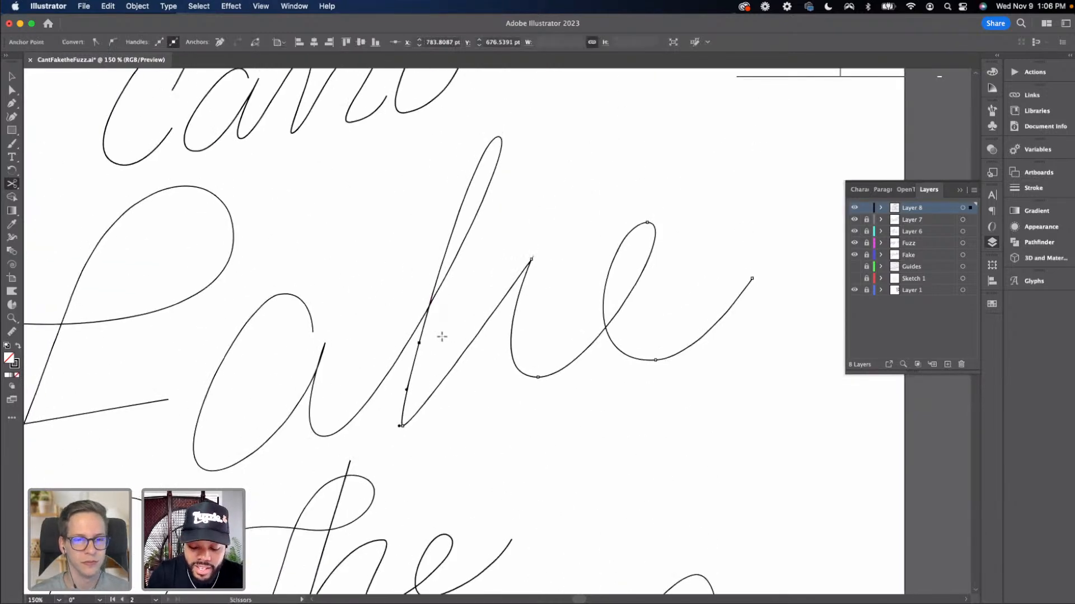
Try cutting a segment out of the 'k' stroke in 'Fake' and deleting it, then undo the deletion and cuts
{"action": "key", "text": "super+minus"}
{"action": "scroll", "coordinate": [480, 293], "scroll_direction": "down", "scroll_amount": 1}
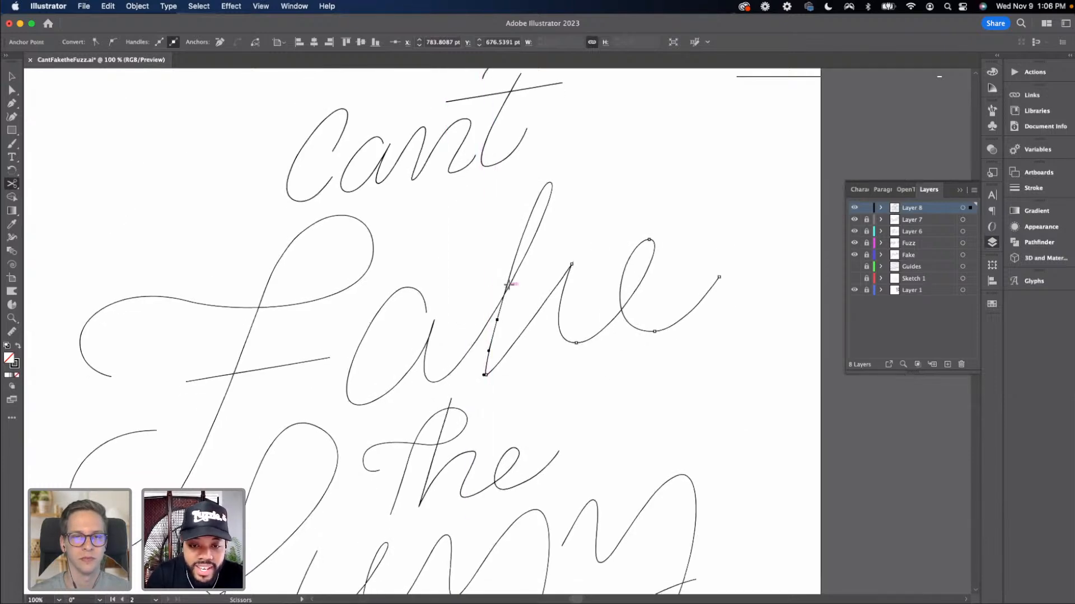
{"action": "left_click", "coordinate": [508, 281]}
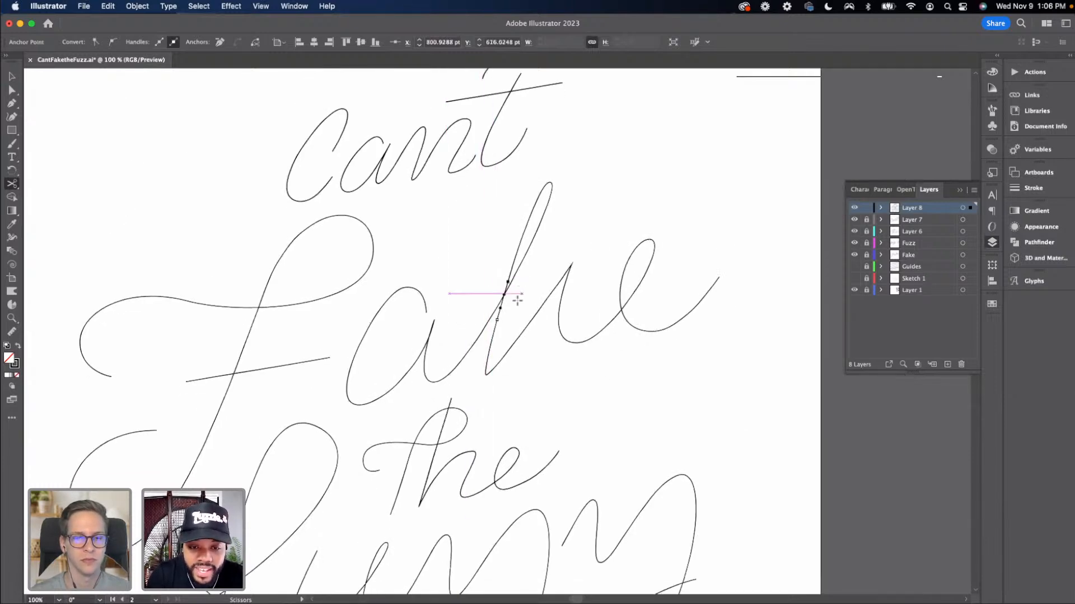
{"action": "key", "text": "v"}
{"action": "key", "text": "Delete"}
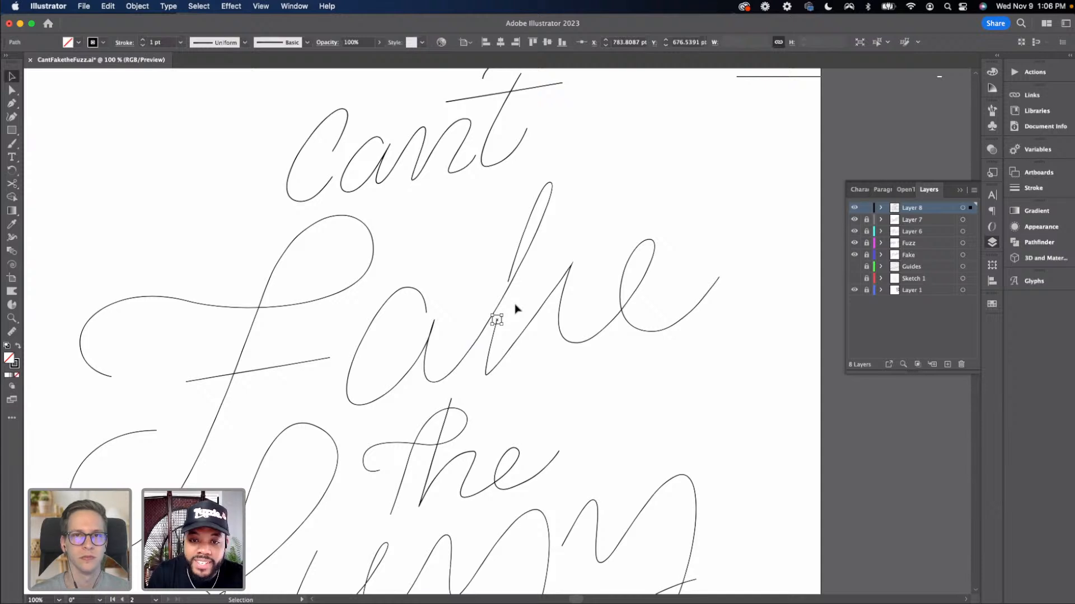
{"action": "key", "text": "super+z"}
{"action": "key", "text": "super+z"}
{"action": "key", "text": "super+z"}
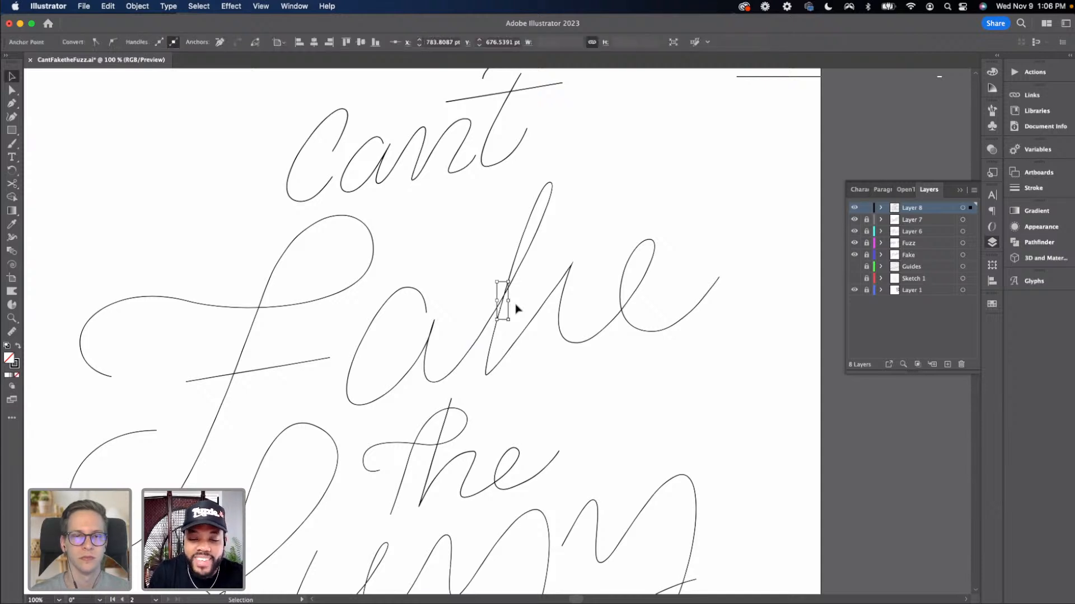
{"action": "left_click", "coordinate": [516, 309]}
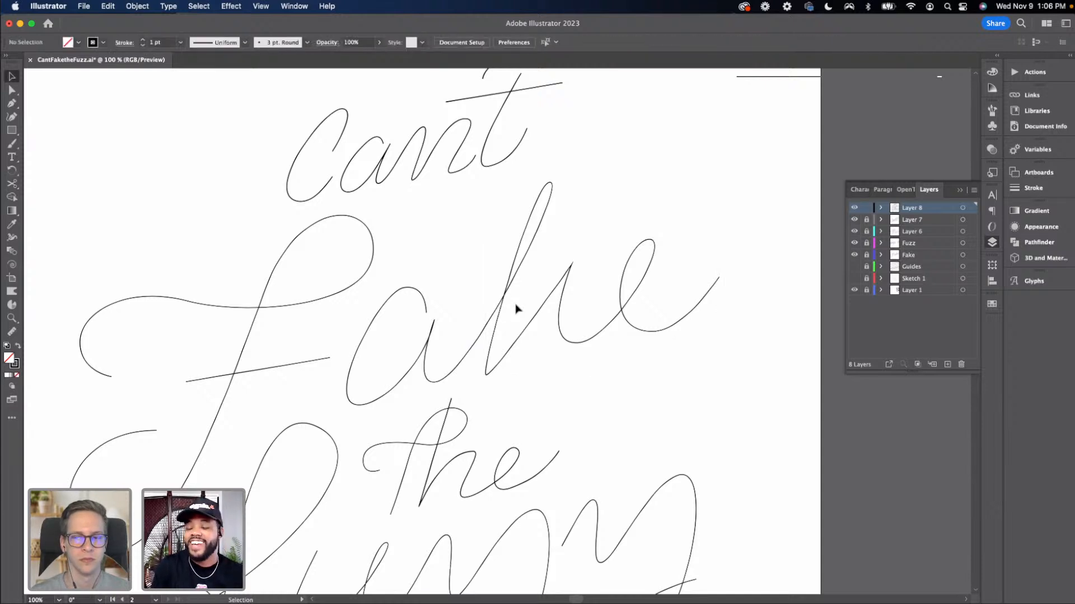
Shorten the tail of the 'e' in 'Fake' and nudge its top anchor point
{"action": "key", "text": "super+minus"}
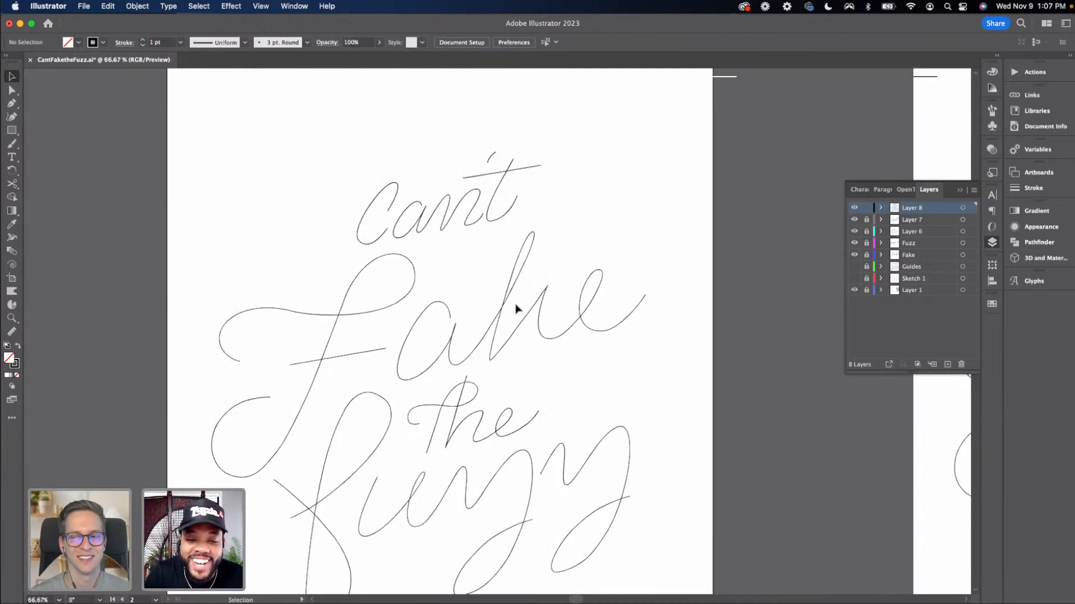
{"action": "key", "text": "super+equal"}
{"action": "key", "text": "a"}
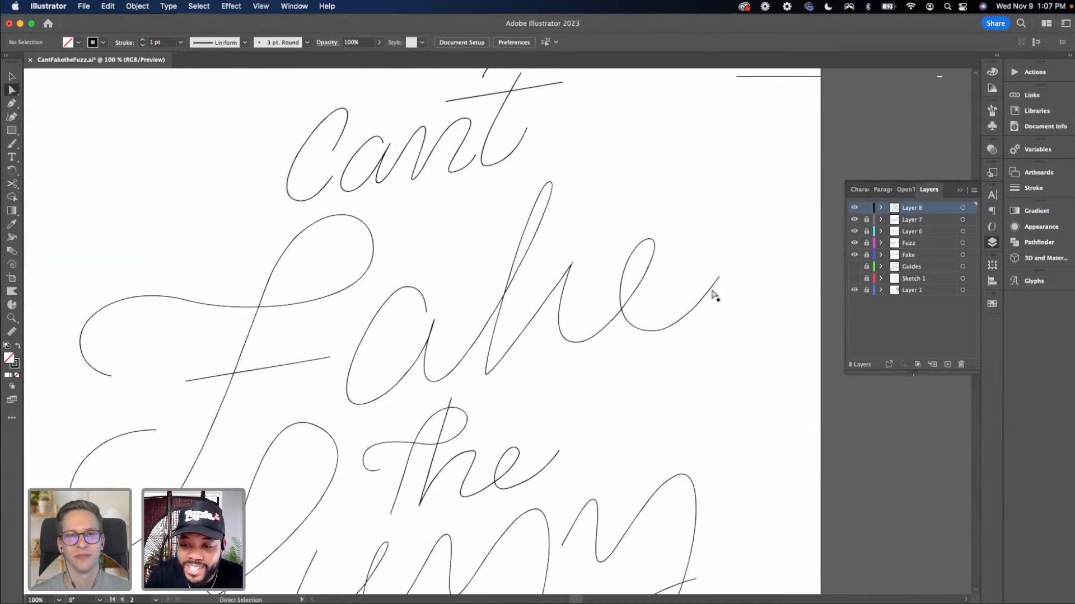
{"action": "left_click_drag", "start_coordinate": [718, 276], "coordinate": [704, 278]}
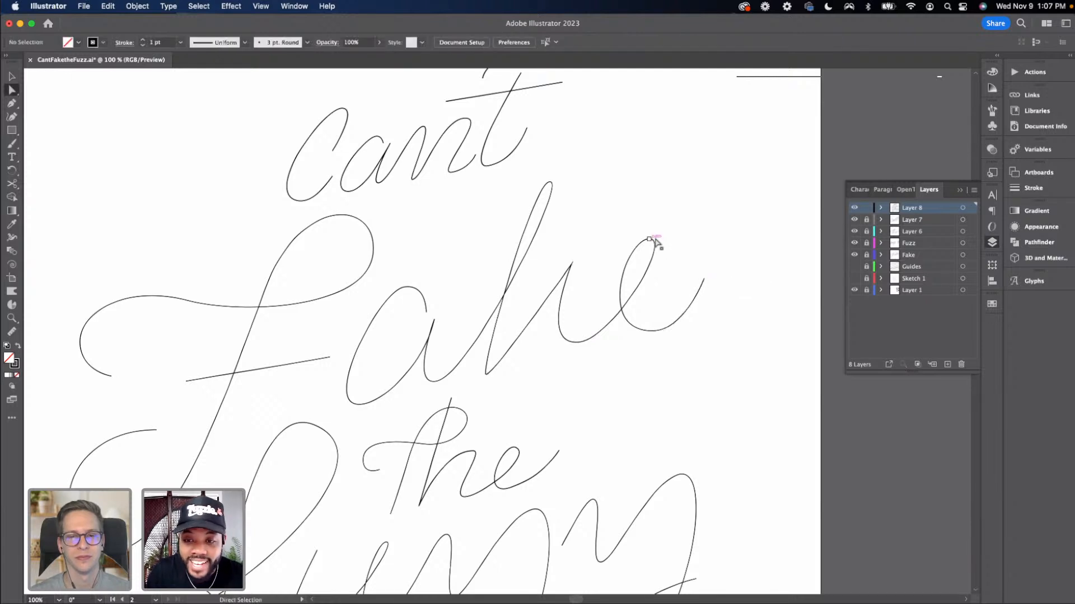
{"action": "left_click", "coordinate": [650, 240]}
{"action": "left_click_drag", "start_coordinate": [650, 240], "coordinate": [655, 247]}
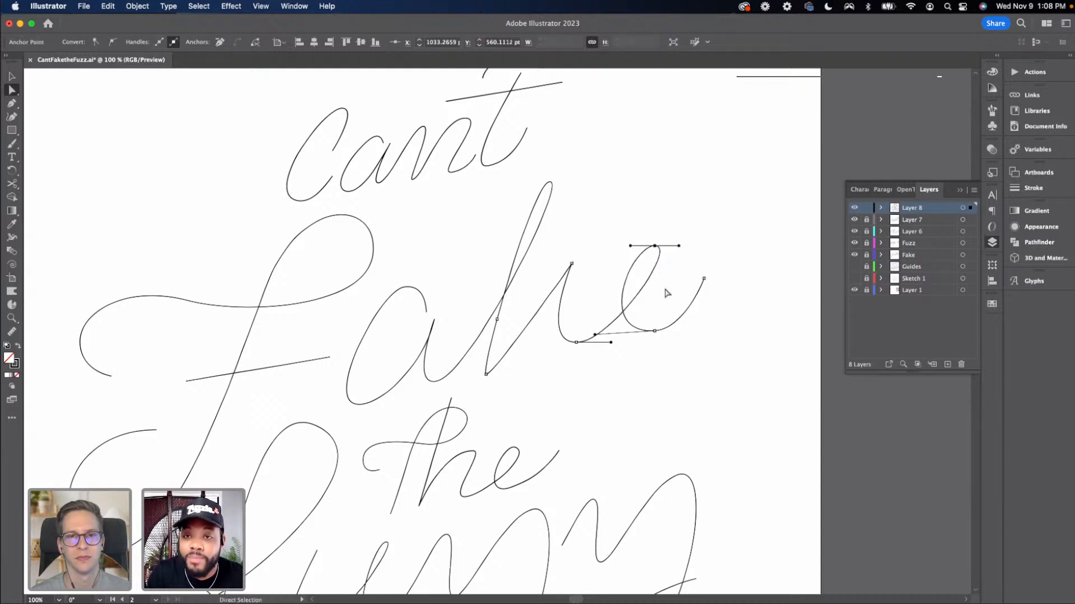
{"action": "left_click", "coordinate": [727, 363], "text": "super"}
{"action": "left_click_drag", "start_coordinate": [727, 365], "coordinate": [645, 253]}
{"action": "left_click", "coordinate": [647, 367]}
Duplicate the entire lettering and place the copy on the pasteboard beside the artboard
{"action": "scroll", "coordinate": [689, 334], "scroll_direction": "down", "scroll_amount": 2}
{"action": "scroll", "coordinate": [688, 333], "scroll_direction": "left", "scroll_amount": 3}
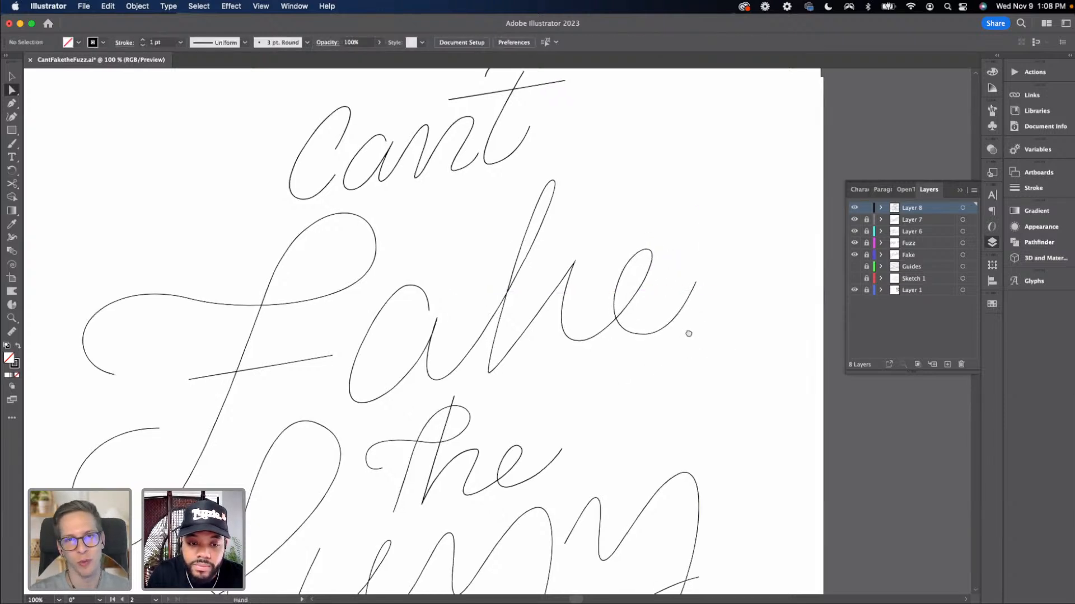
{"action": "key", "text": "super+minus"}
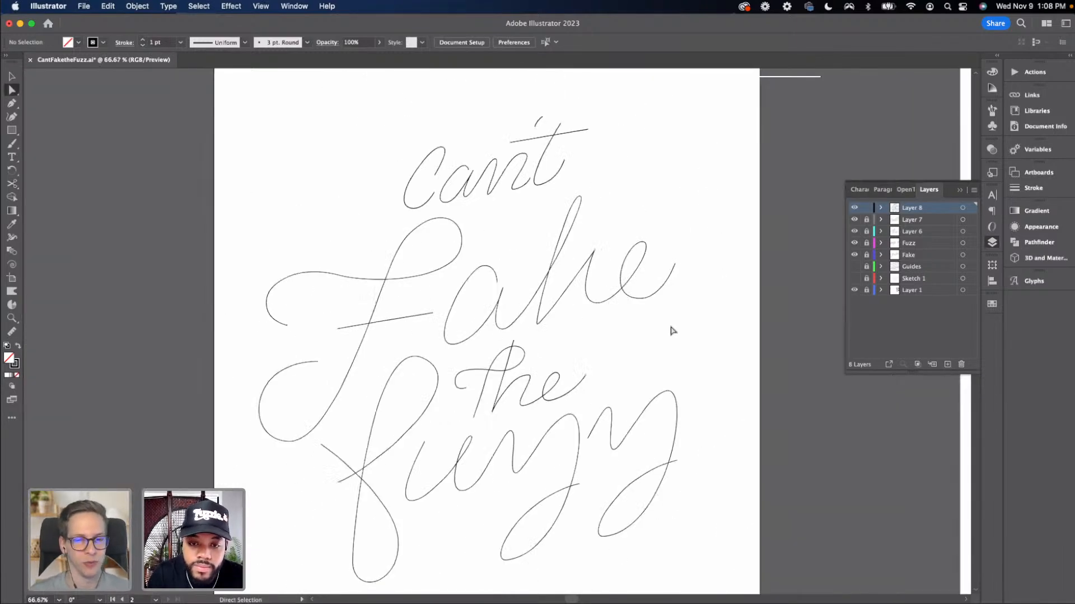
{"action": "scroll", "coordinate": [663, 307], "scroll_direction": "down", "scroll_amount": 1}
{"action": "key", "text": "super+minus"}
{"action": "key", "text": "super+minus"}
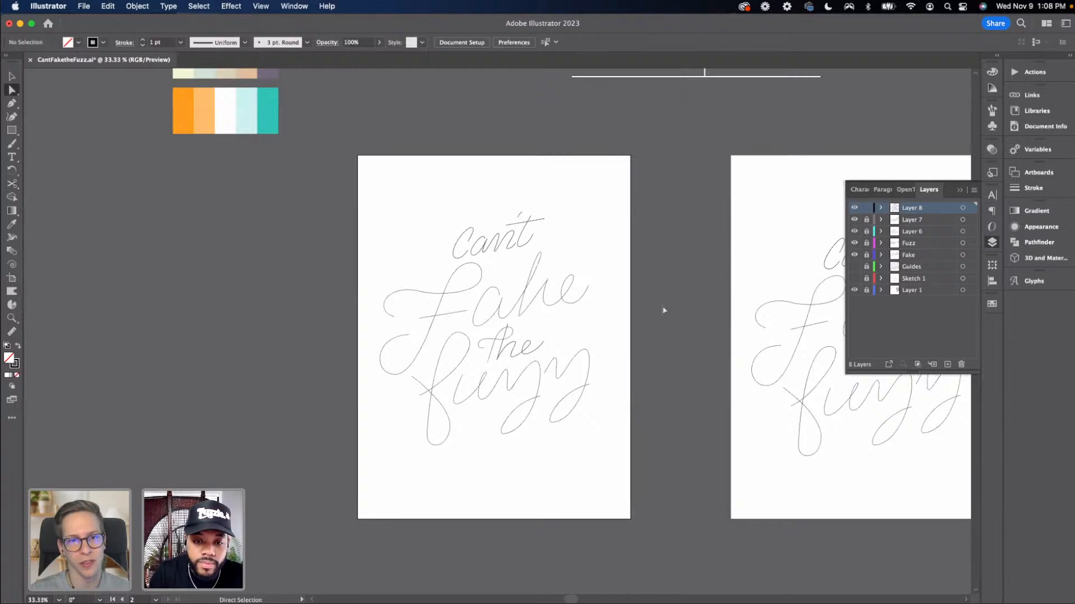
{"action": "left_click_drag", "start_coordinate": [627, 345], "coordinate": [658, 316]}
{"action": "key", "text": "v"}
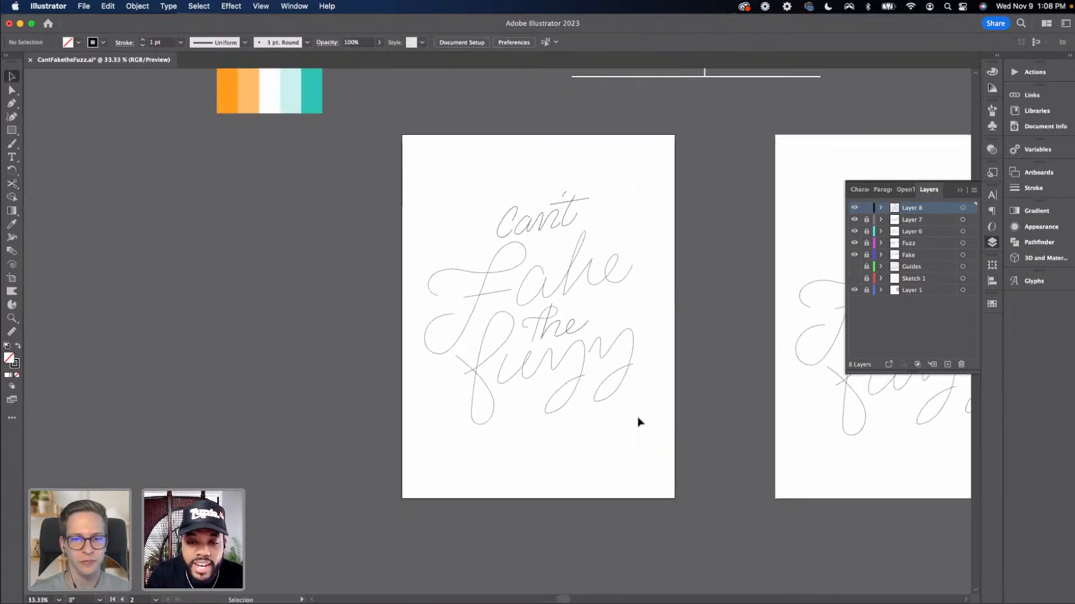
{"action": "left_click_drag", "start_coordinate": [638, 423], "coordinate": [520, 223]}
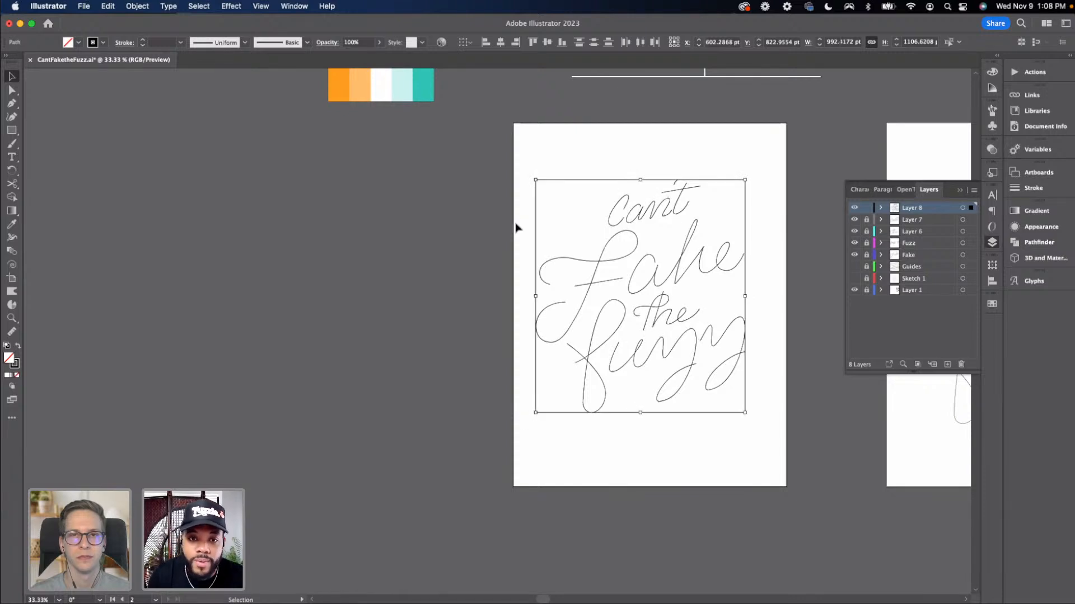
{"action": "left_click_drag", "start_coordinate": [563, 238], "coordinate": [713, 221]}
{"action": "key", "text": "super+v"}
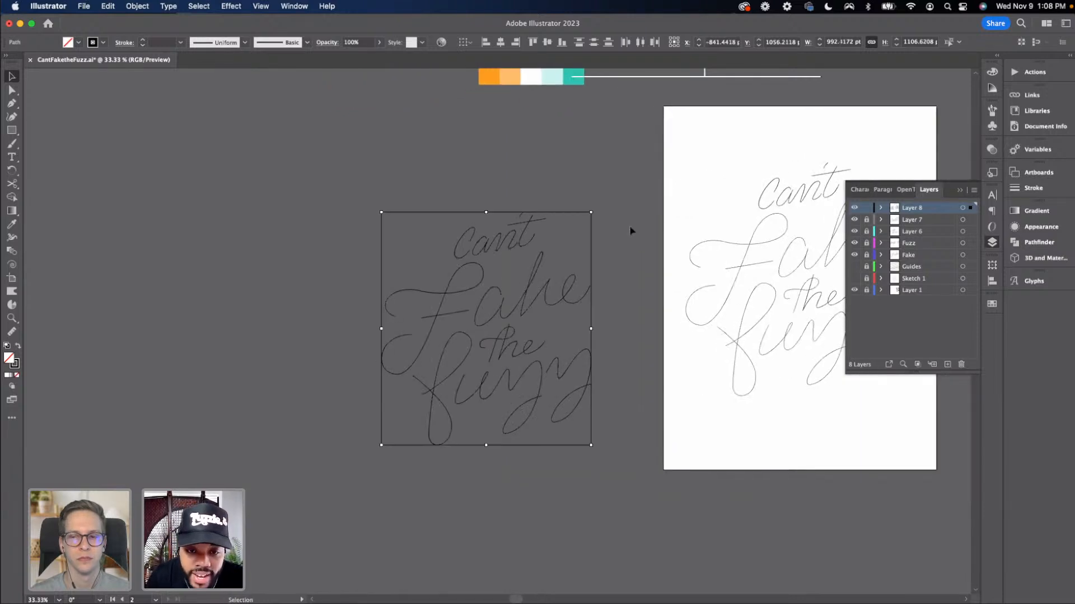
{"action": "left_click_drag", "start_coordinate": [554, 294], "coordinate": [516, 271]}
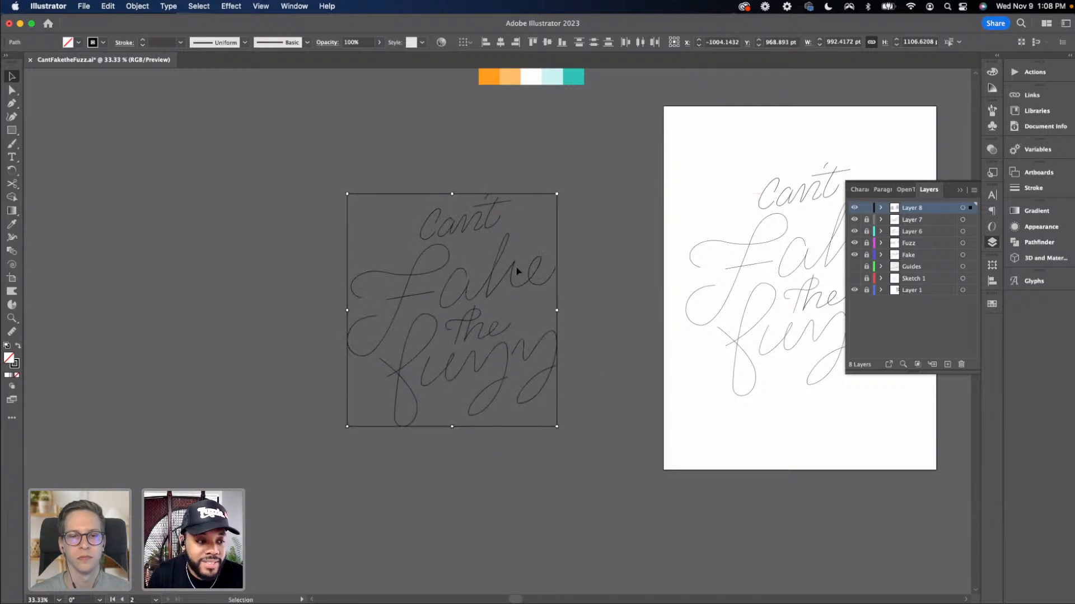
Set the copied lettering to a white stroke with no fill
{"action": "left_click", "coordinate": [8, 375]}
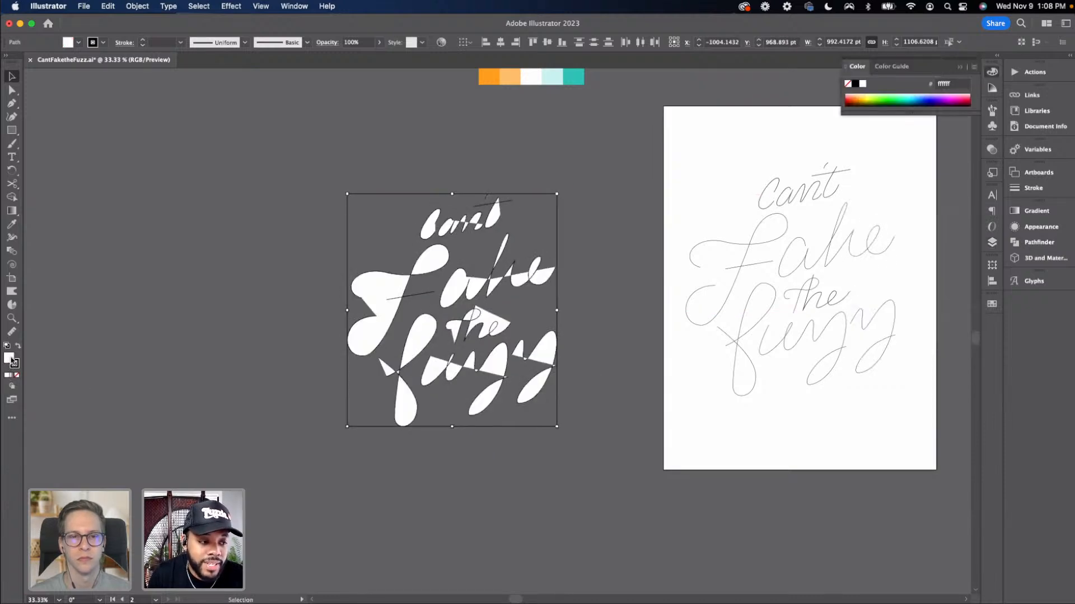
{"action": "left_click", "coordinate": [17, 375]}
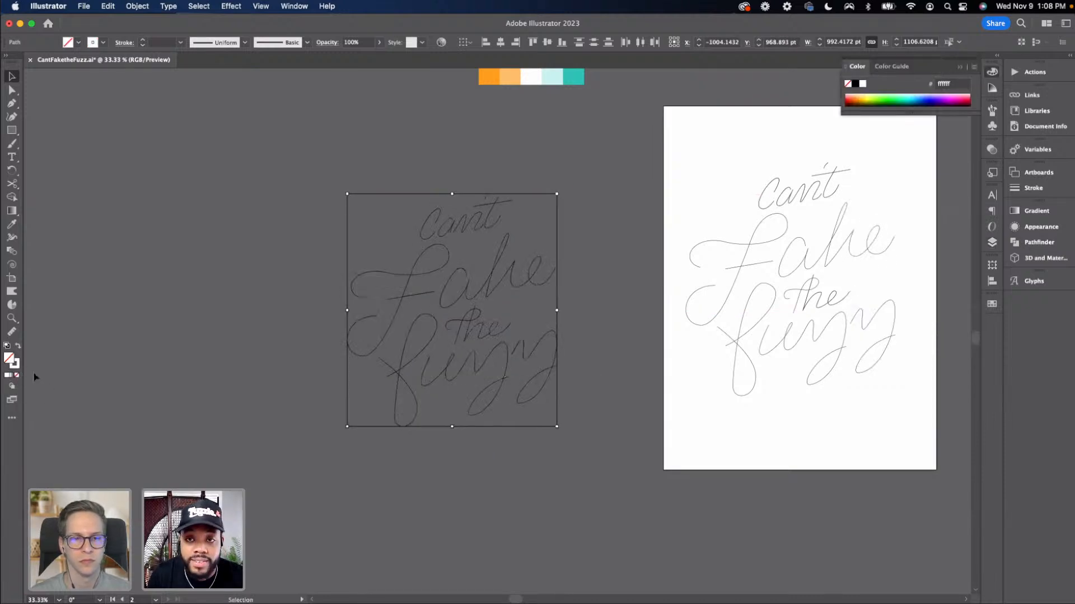
{"action": "left_click", "coordinate": [126, 375]}
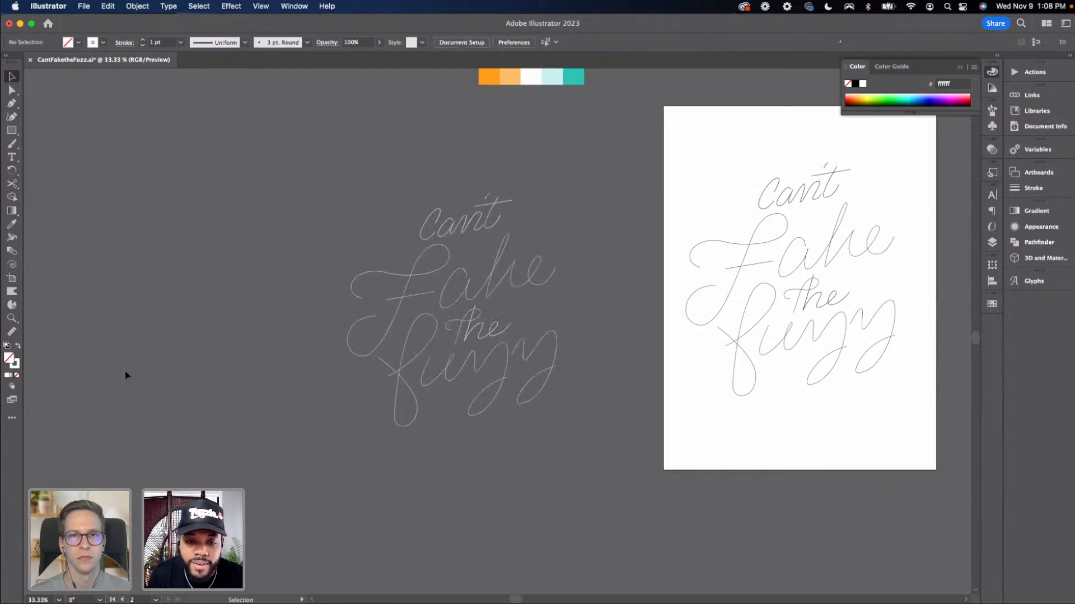
Examine the white copy and the lettering on the artboard at different zoom levels
{"action": "key", "text": "super+equal"}
{"action": "key", "text": "super+equal"}
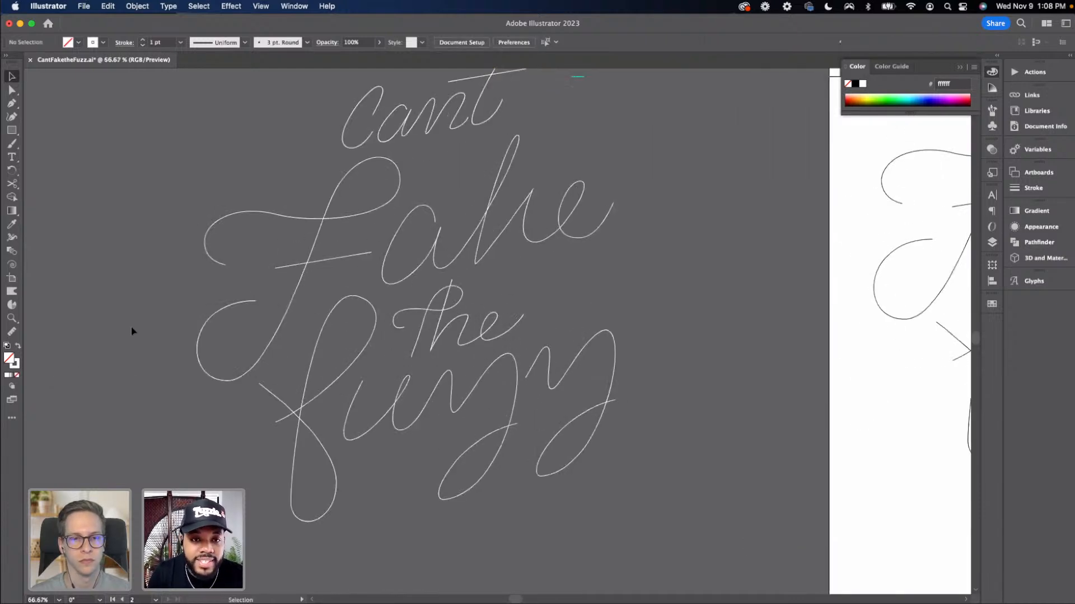
{"action": "left_click_drag", "start_coordinate": [149, 341], "coordinate": [252, 377]}
{"action": "key", "text": "a"}
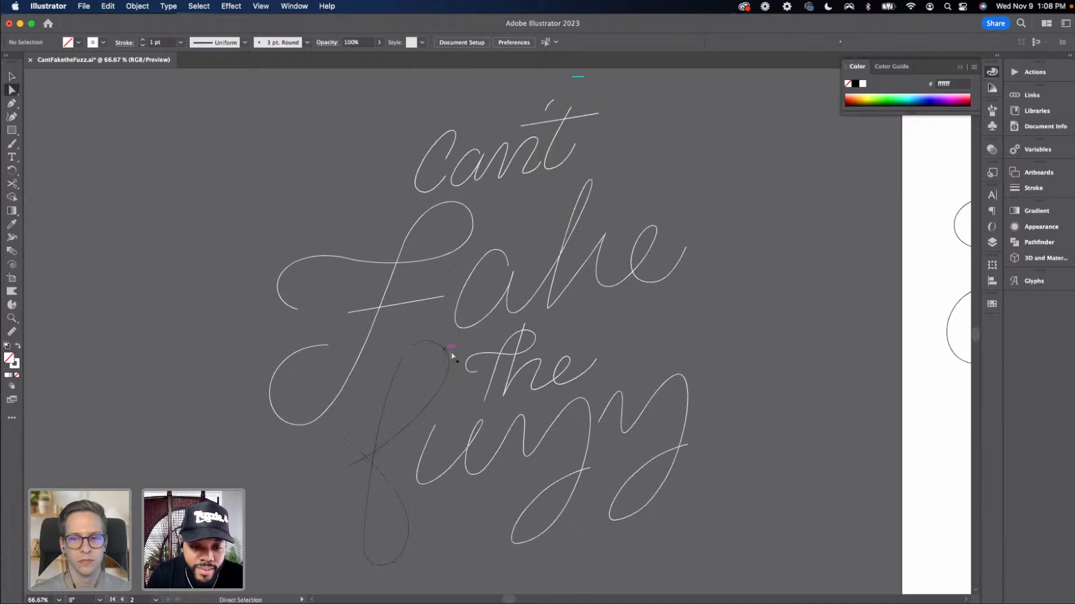
{"action": "left_click", "coordinate": [431, 343]}
{"action": "left_click", "coordinate": [485, 363]}
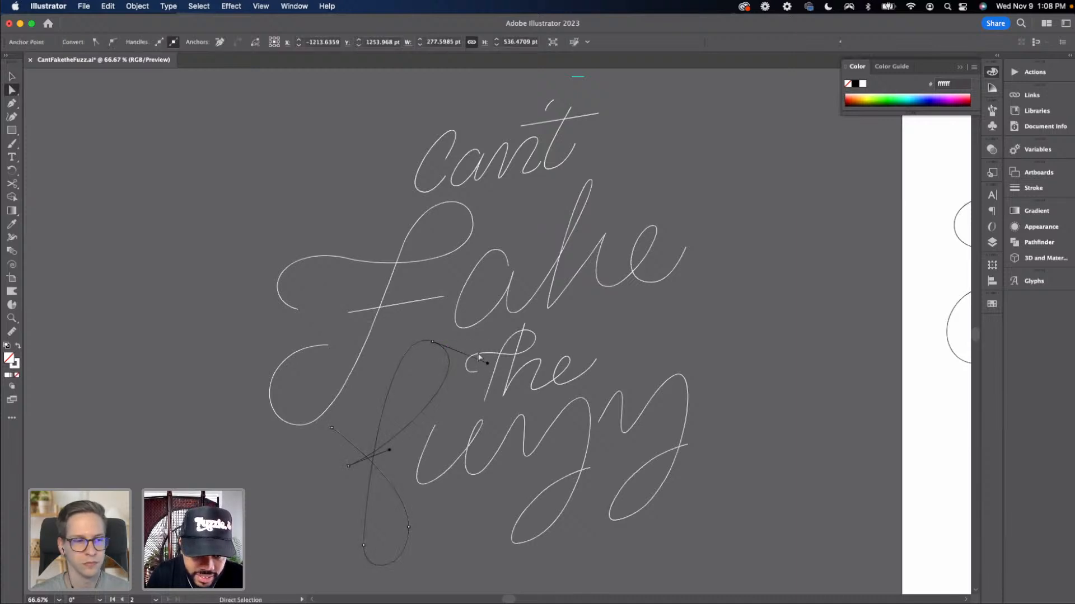
{"action": "left_click", "coordinate": [456, 331]}
{"action": "left_click_drag", "start_coordinate": [456, 332], "coordinate": [393, 334]}
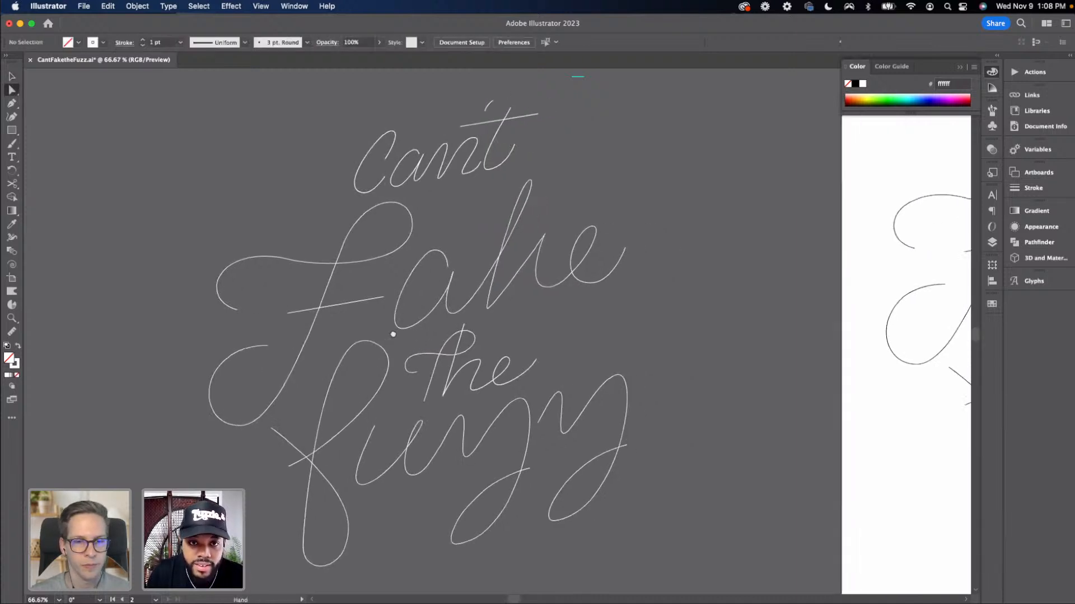
{"action": "left_click_drag", "start_coordinate": [462, 163], "coordinate": [496, 153]}
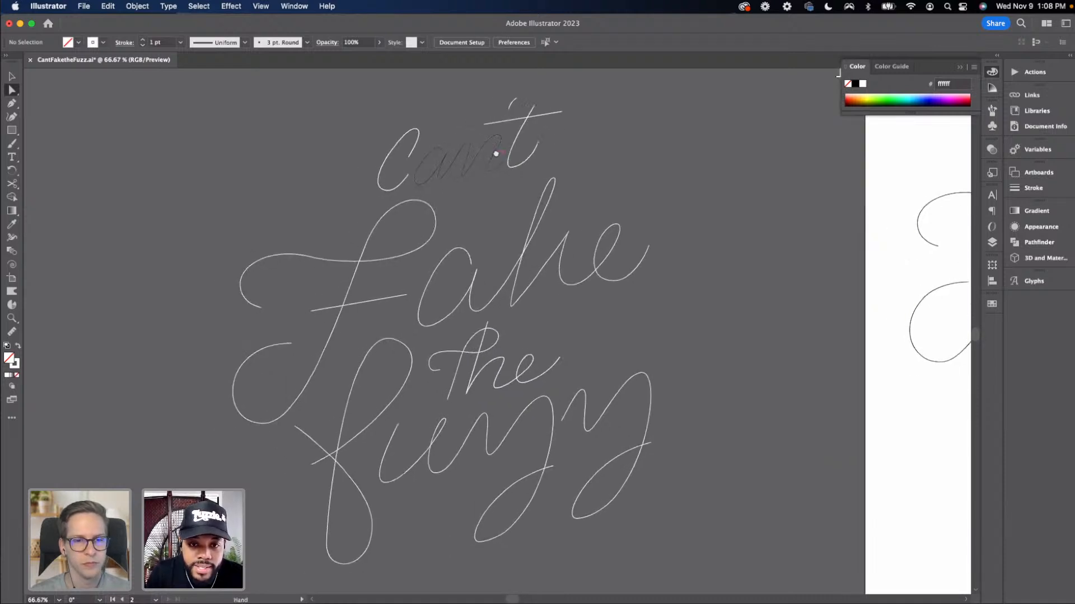
{"action": "key", "text": "super+minus"}
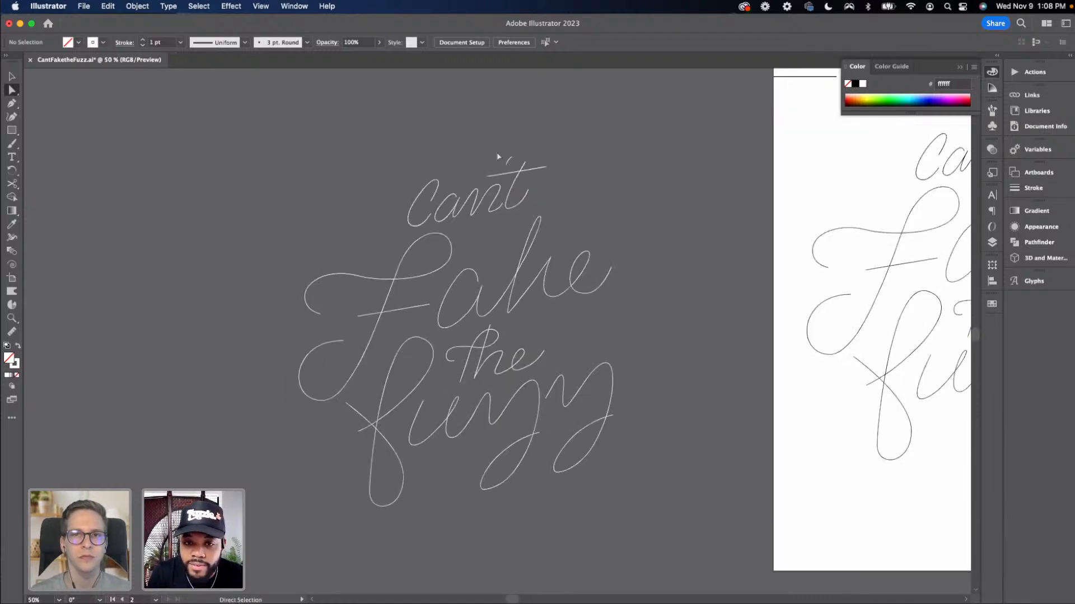
{"action": "left_click_drag", "start_coordinate": [454, 165], "coordinate": [415, 148]}
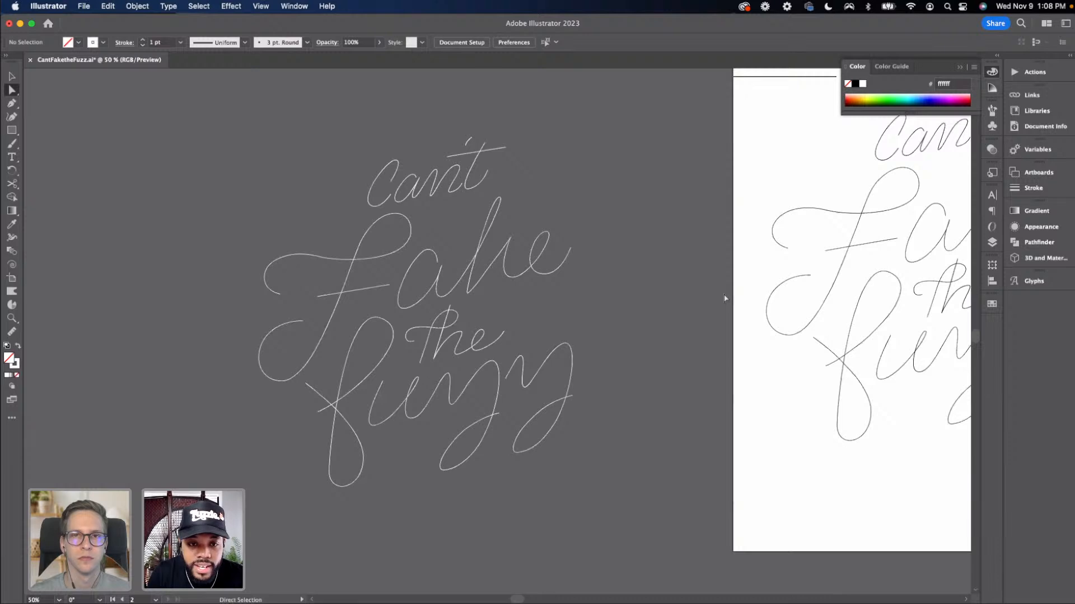
{"action": "left_click_drag", "start_coordinate": [717, 295], "coordinate": [653, 308]}
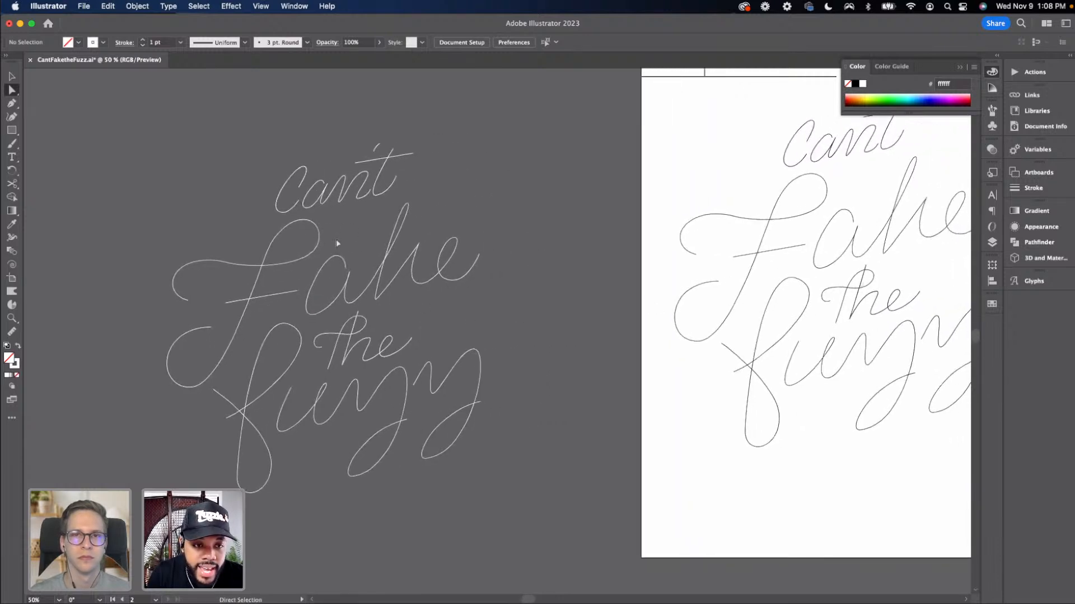
{"action": "left_click_drag", "start_coordinate": [425, 291], "coordinate": [247, 300]}
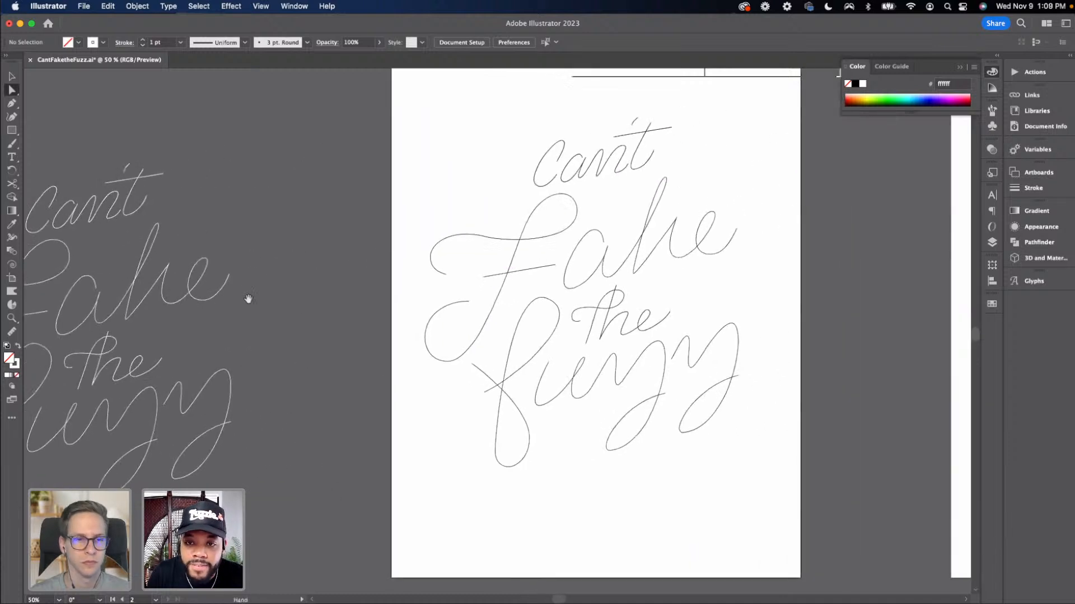
{"action": "left_click_drag", "start_coordinate": [473, 279], "coordinate": [330, 286]}
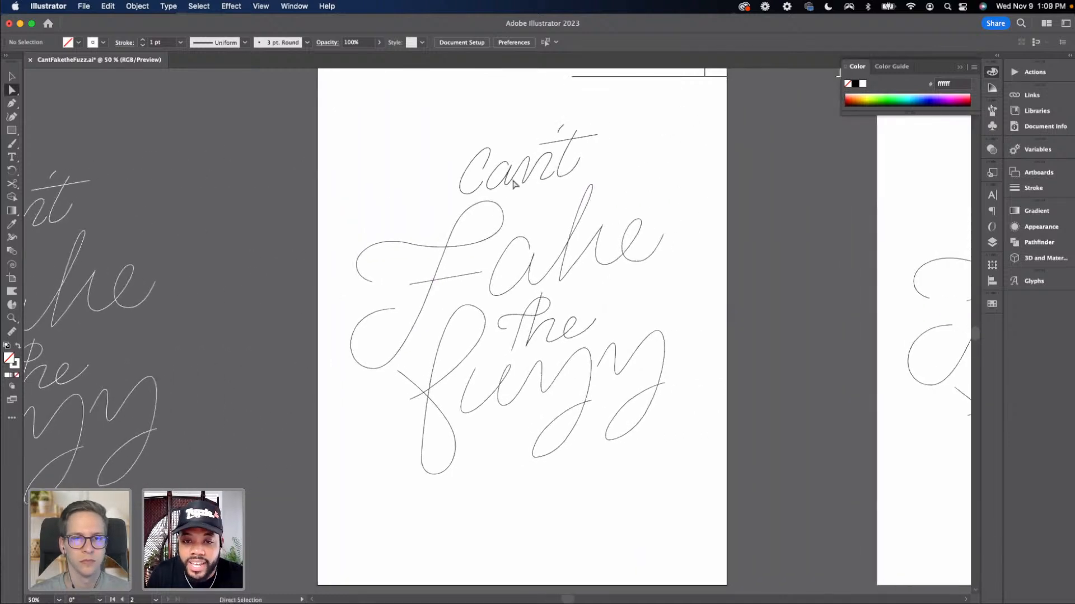
{"action": "key", "text": "super+equal"}
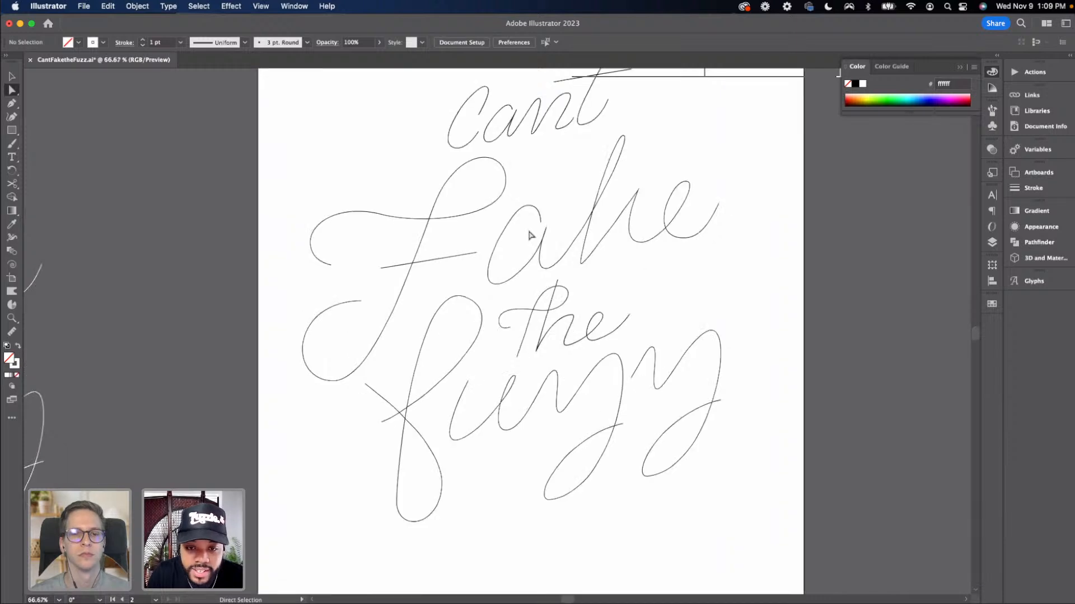
{"action": "key", "text": "super+minus"}
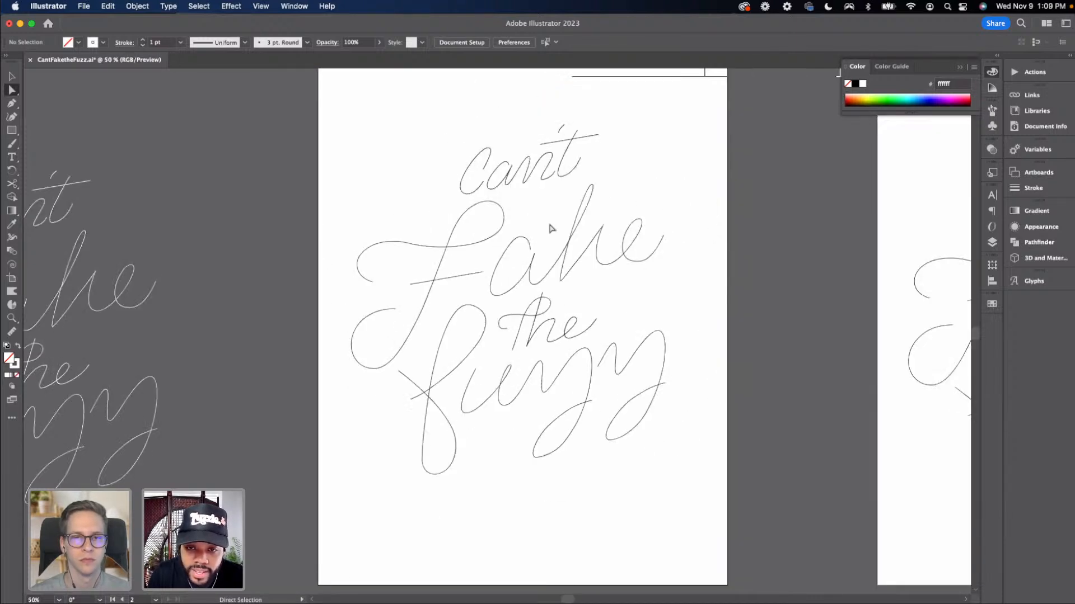
{"action": "key", "text": "super+equal"}
{"action": "scroll", "coordinate": [479, 288], "scroll_direction": "right", "scroll_amount": 3}
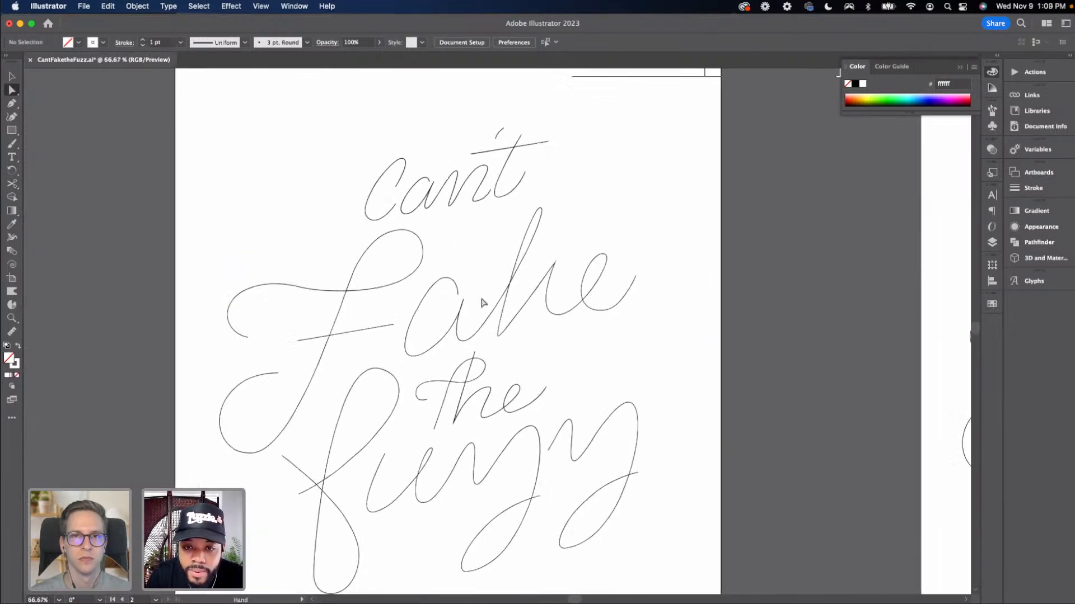
Adjust the anchor points where the 'k' meets the 'e' in 'Fake' on the artboard
{"action": "left_click", "coordinate": [554, 265]}
{"action": "left_click_drag", "start_coordinate": [554, 265], "coordinate": [547, 265]}
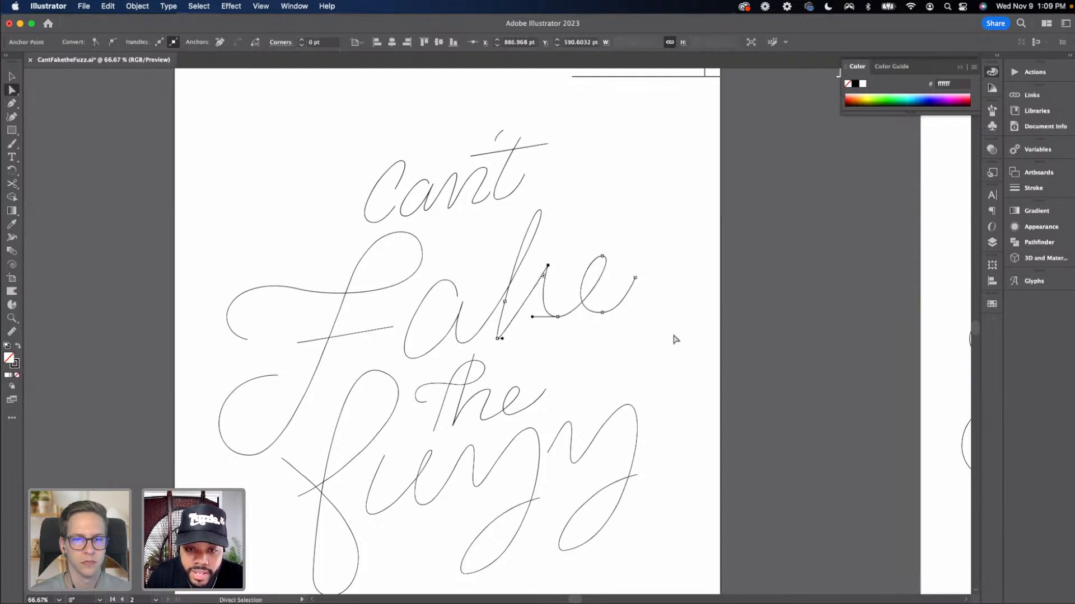
{"action": "left_click_drag", "start_coordinate": [666, 338], "coordinate": [535, 277]}
{"action": "left_click", "coordinate": [580, 251]}
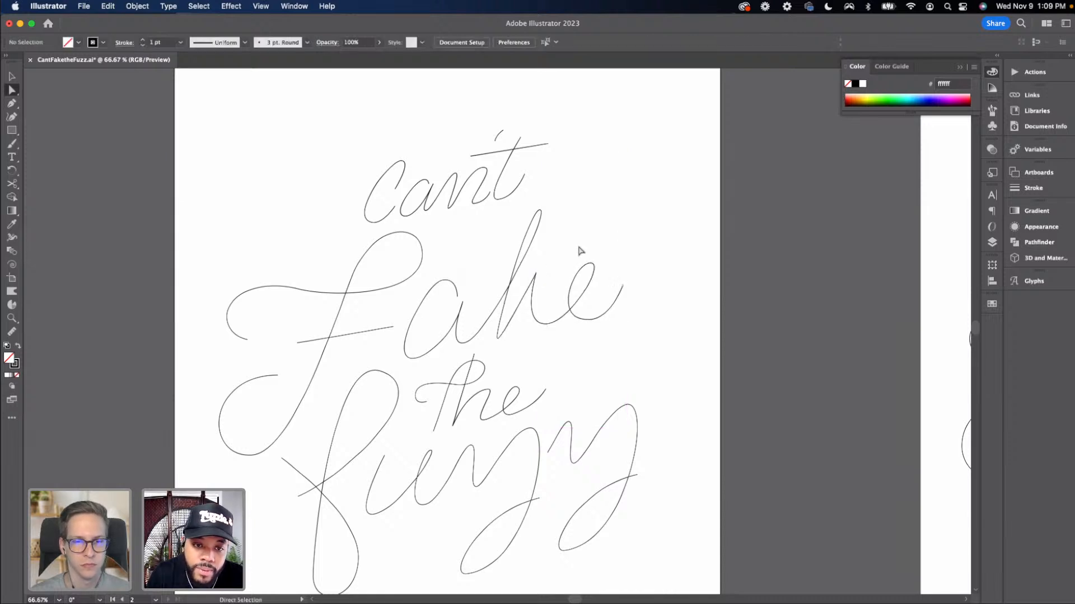
Paint a curved brush stroke from below 'Can't' up to the top of the 'k' ascender in 'Fake'
{"action": "key", "text": "super+equal"}
{"action": "mouse_move", "coordinate": [445, 222]}
{"action": "left_mouse_down"}
{"action": "mouse_move", "coordinate": [423, 270]}
{"action": "mouse_move", "coordinate": [411, 246]}
{"action": "left_mouse_up"}
{"action": "key", "text": "b"}
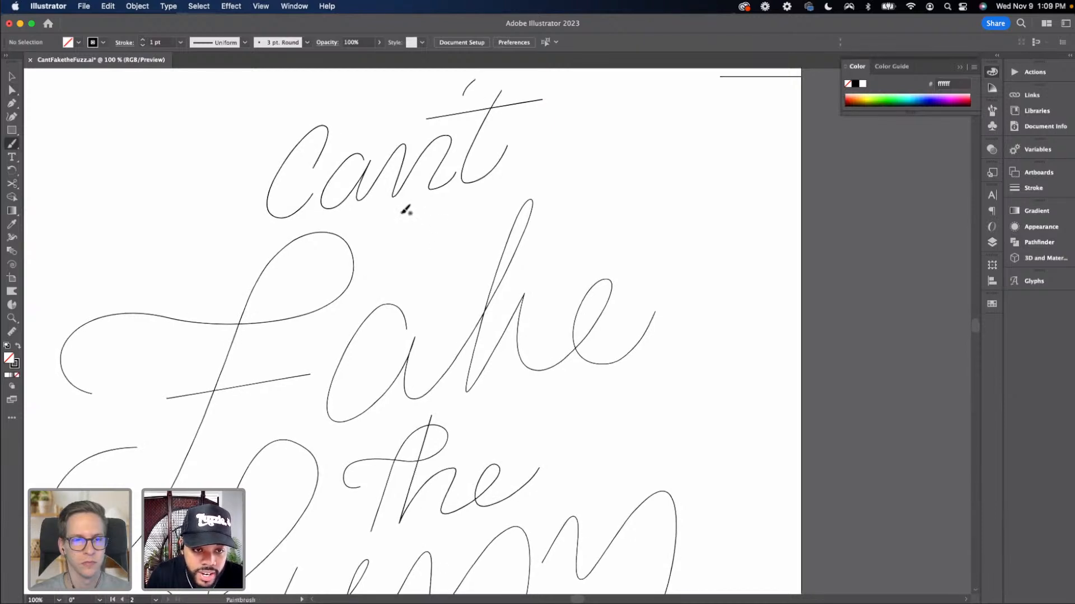
{"action": "mouse_move", "coordinate": [400, 213]}
{"action": "left_mouse_down"}
{"action": "mouse_move", "coordinate": [376, 223]}
{"action": "mouse_move", "coordinate": [379, 259]}
{"action": "left_mouse_up"}
{"action": "left_click_drag", "start_coordinate": [450, 262], "coordinate": [494, 241]}
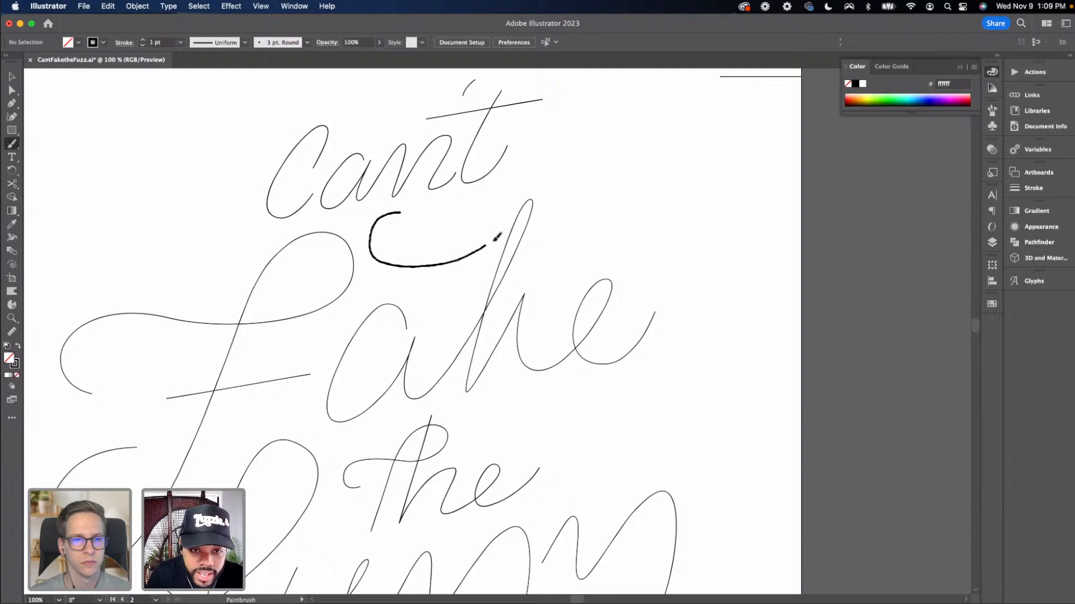
{"action": "left_click_drag", "start_coordinate": [541, 197], "coordinate": [538, 206]}
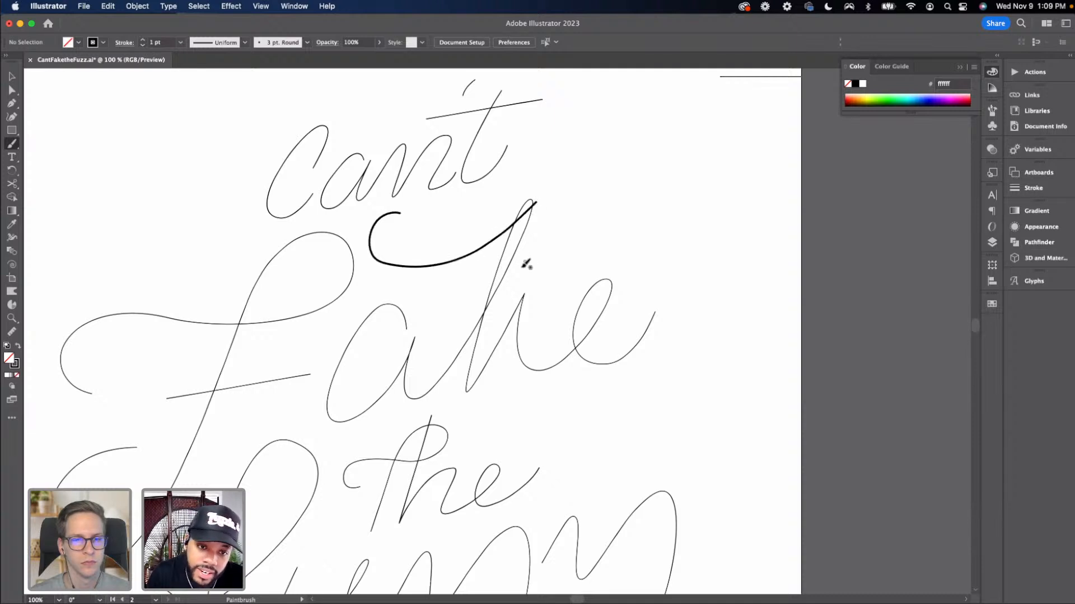
Select the 'ake' path and cut it with the Scissors tool near the base of the 'k' ascender
{"action": "key", "text": "v"}
{"action": "left_click_drag", "start_coordinate": [470, 291], "coordinate": [439, 249]}
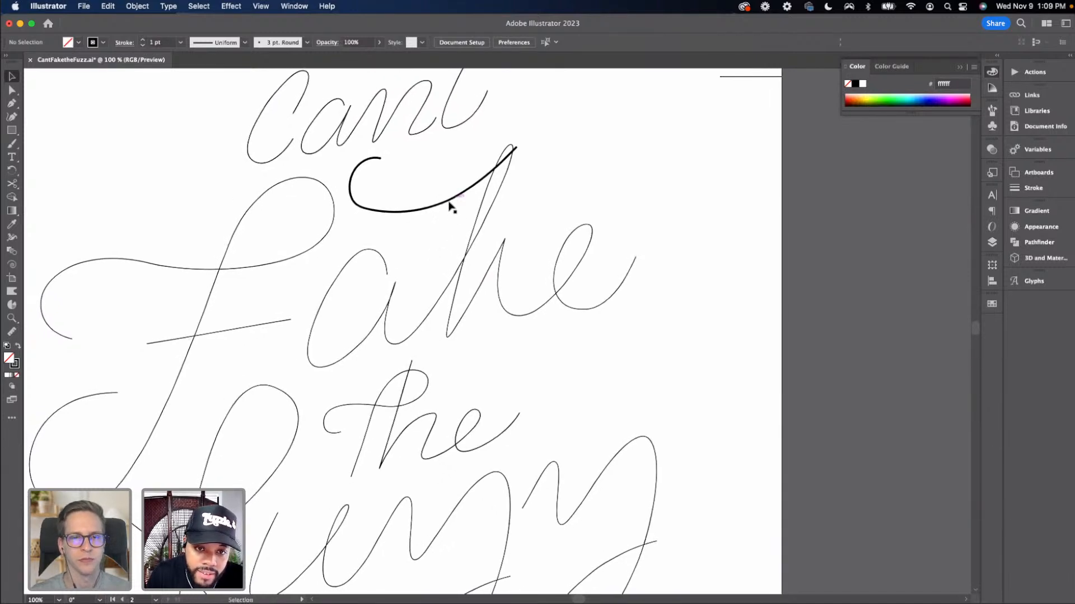
{"action": "left_click", "coordinate": [446, 295]}
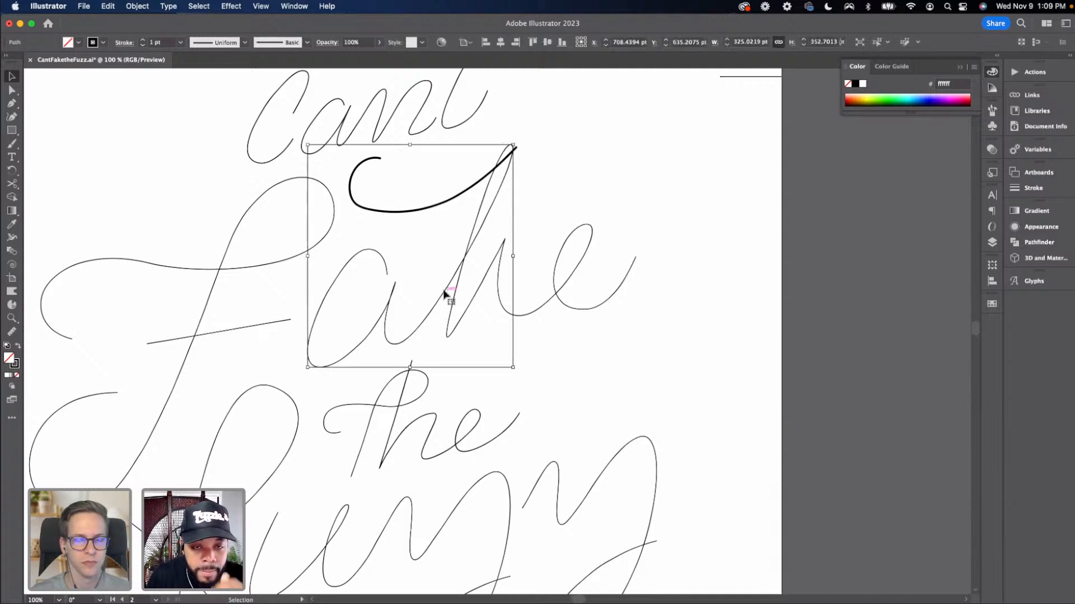
{"action": "left_click", "coordinate": [498, 231]}
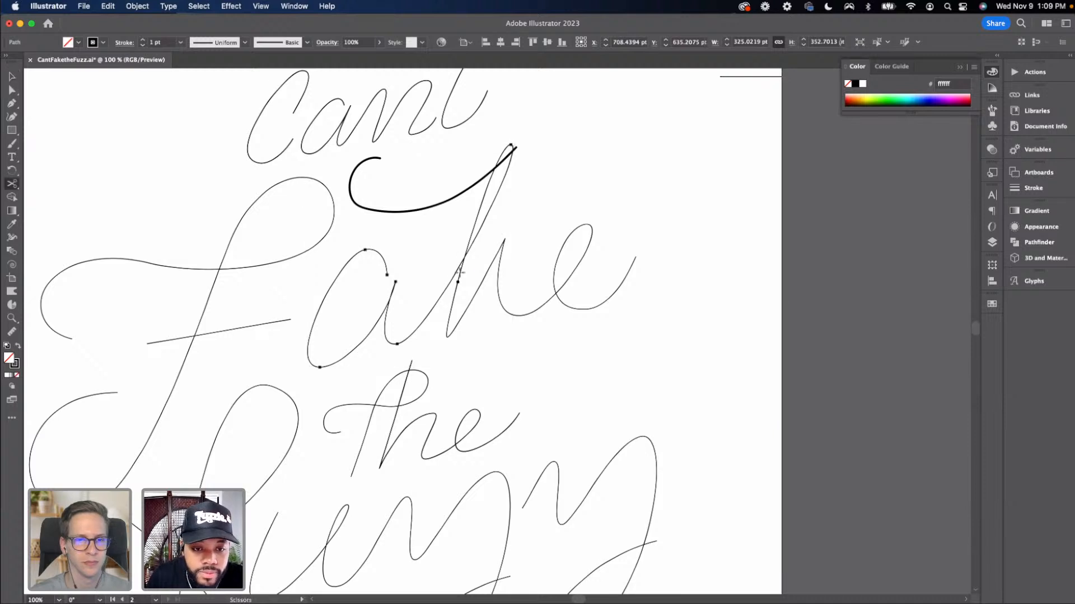
{"action": "left_click", "coordinate": [440, 304]}
{"action": "key", "text": "c"}
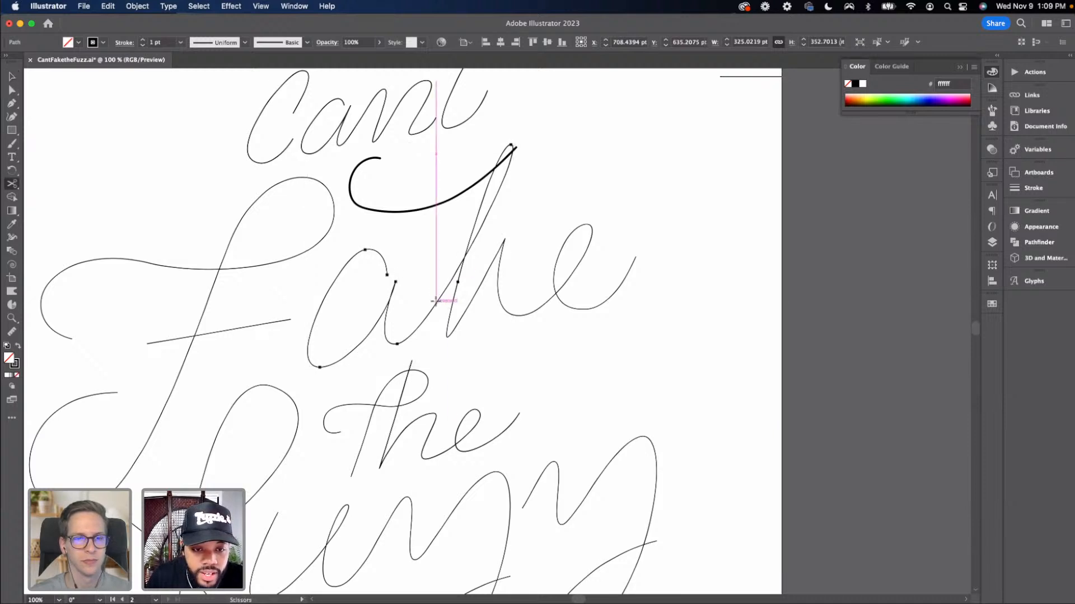
{"action": "key", "text": "v"}
{"action": "key", "text": "super+minus"}
{"action": "key", "text": "super+minus"}
{"action": "key", "text": "super+minus"}
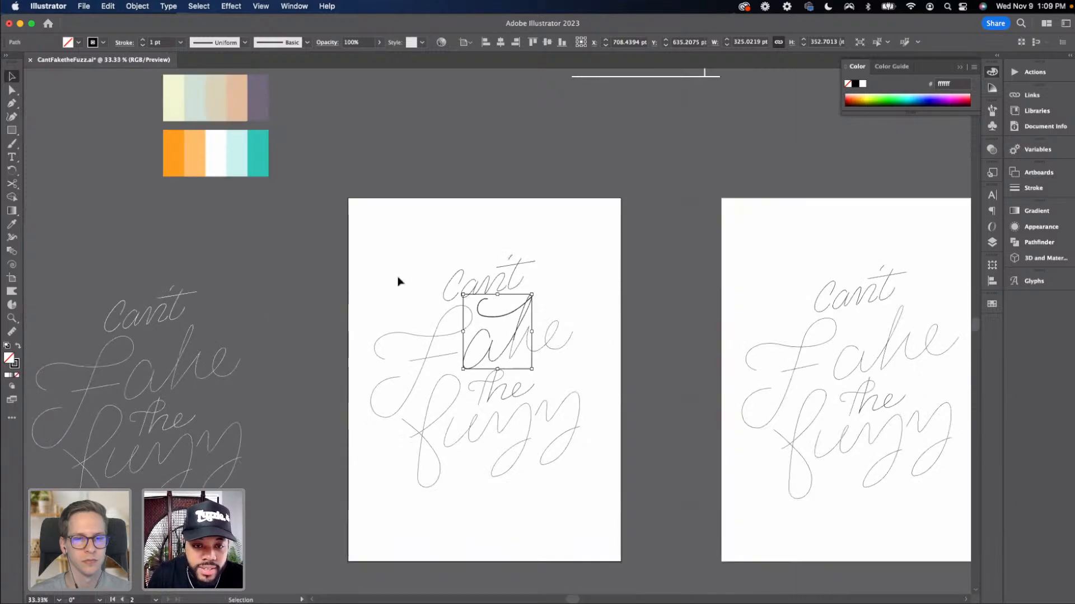
Select the whole lettering on the artboard, copy it, and paste a duplicate positioned over the artboard lettering
{"action": "left_click", "coordinate": [348, 184]}
{"action": "left_click_drag", "start_coordinate": [348, 182], "coordinate": [326, 87]}
{"action": "left_click_drag", "start_coordinate": [336, 132], "coordinate": [633, 489]}
{"action": "key", "text": "space"}
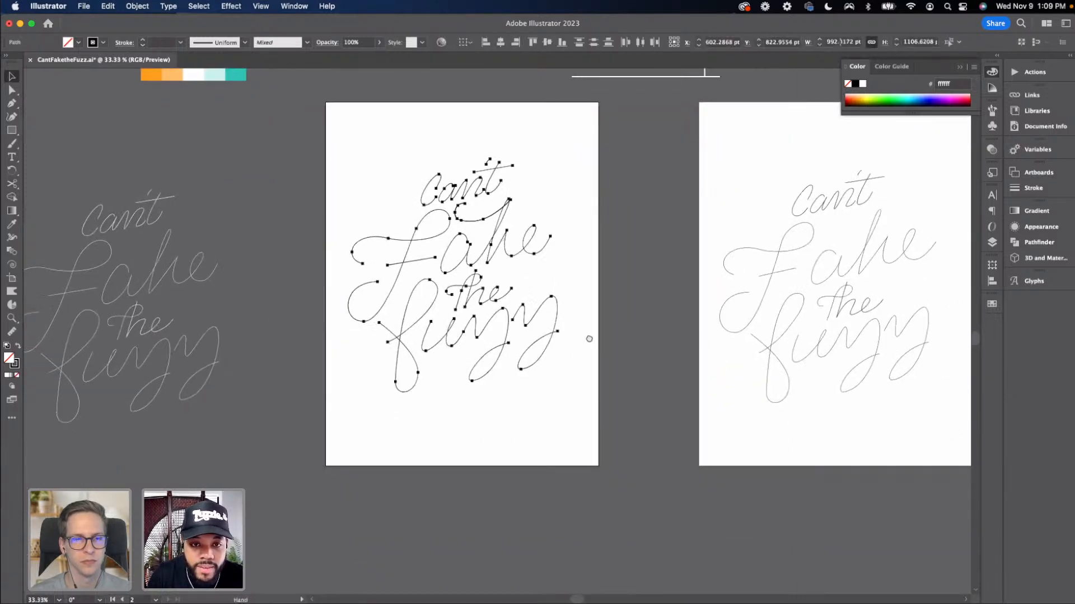
{"action": "left_click_drag", "start_coordinate": [586, 107], "coordinate": [593, 129]}
{"action": "key", "text": "super+c"}
{"action": "key", "text": "super+v"}
{"action": "key", "text": "space"}
{"action": "scroll", "coordinate": [604, 231], "scroll_direction": "down", "scroll_amount": 2}
{"action": "left_click_drag", "start_coordinate": [405, 187], "coordinate": [568, 394]}
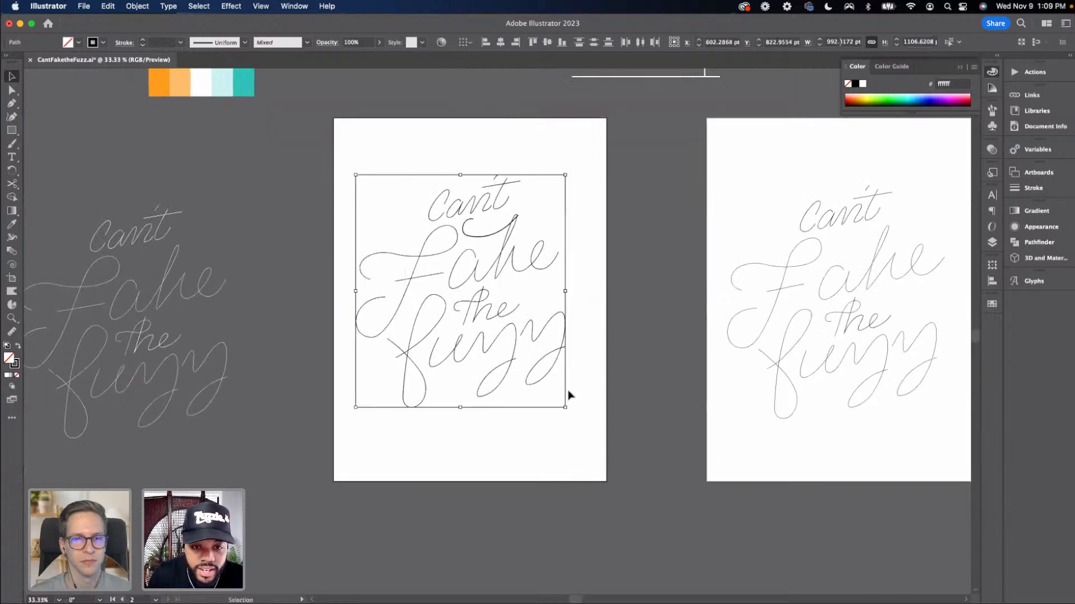
{"action": "key", "text": "super+plus"}
{"action": "key", "text": "a"}
{"action": "key", "text": "super+plus"}
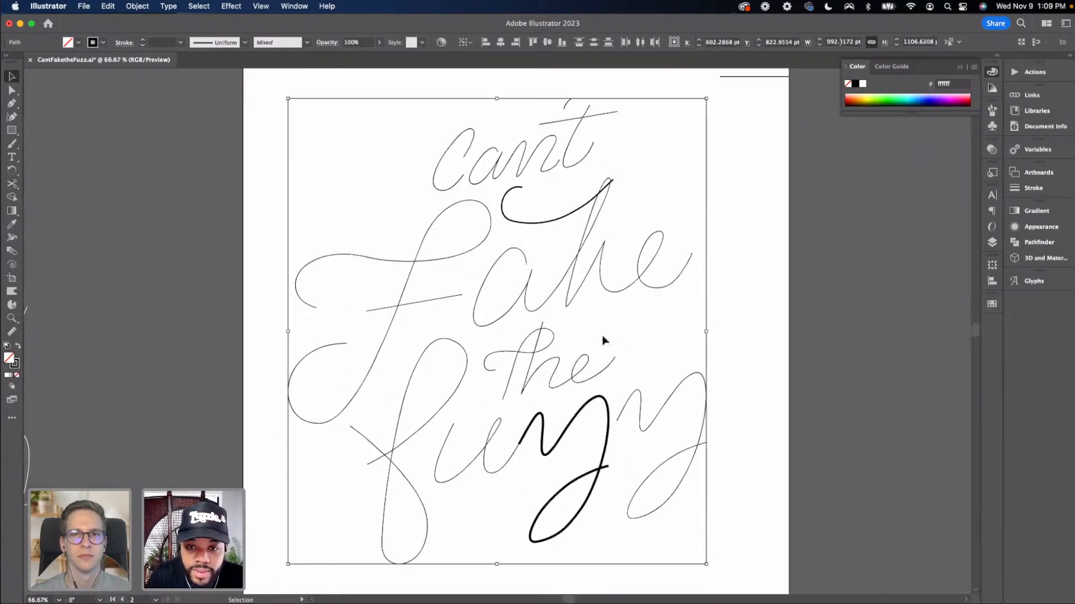
Cut the 'ake' path with the Scissors tool where the 'k' ascender crosses the brush stroke
{"action": "left_click", "coordinate": [603, 339]}
{"action": "key", "text": "space"}
{"action": "left_click_drag", "start_coordinate": [532, 347], "coordinate": [473, 370]}
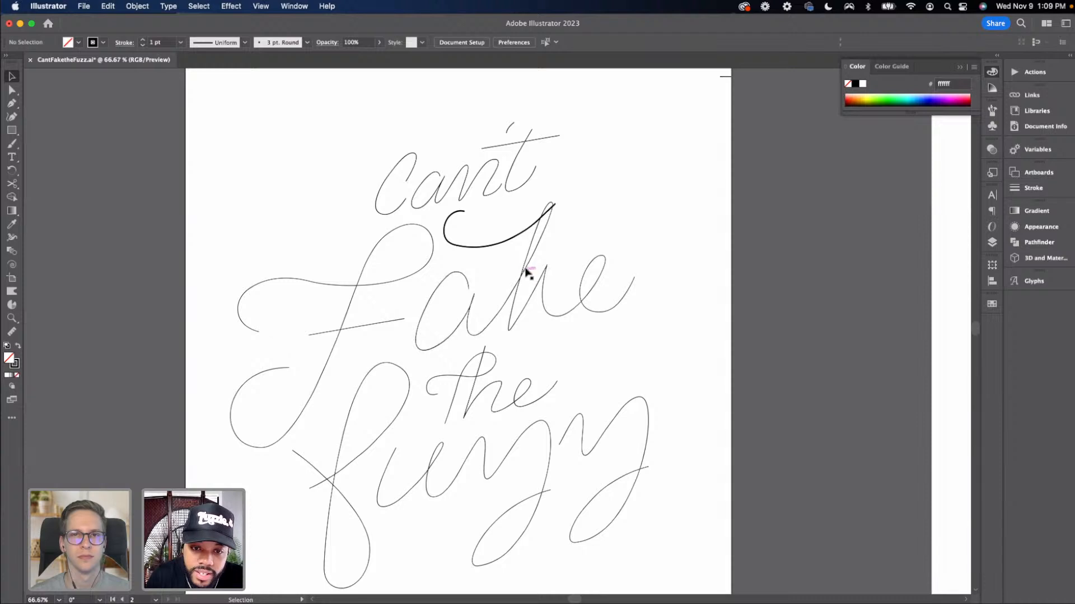
{"action": "key", "text": "c"}
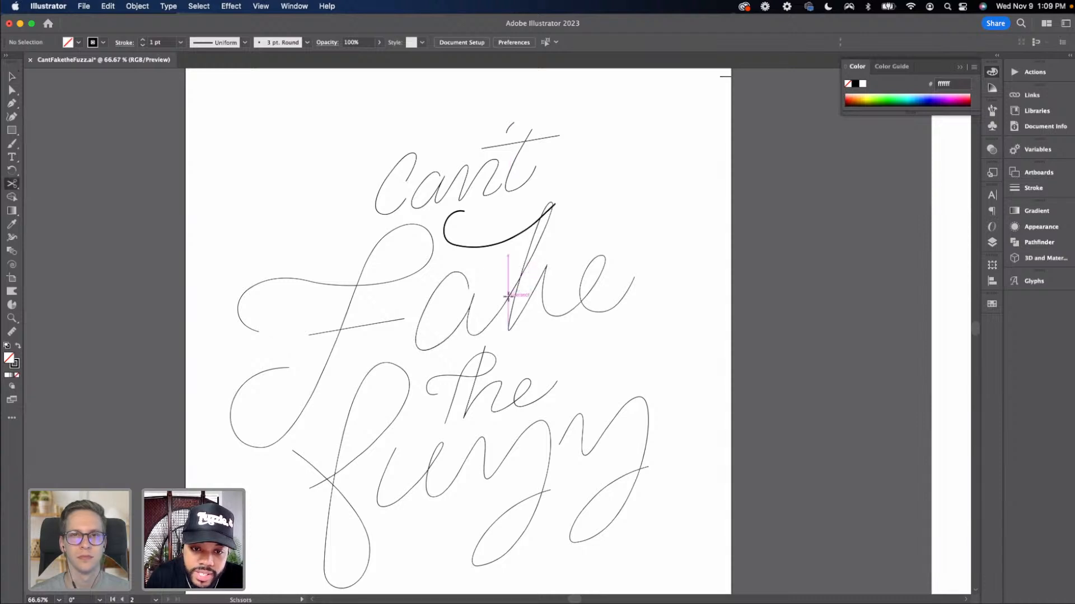
{"action": "key", "text": "v"}
{"action": "left_click", "coordinate": [511, 301]}
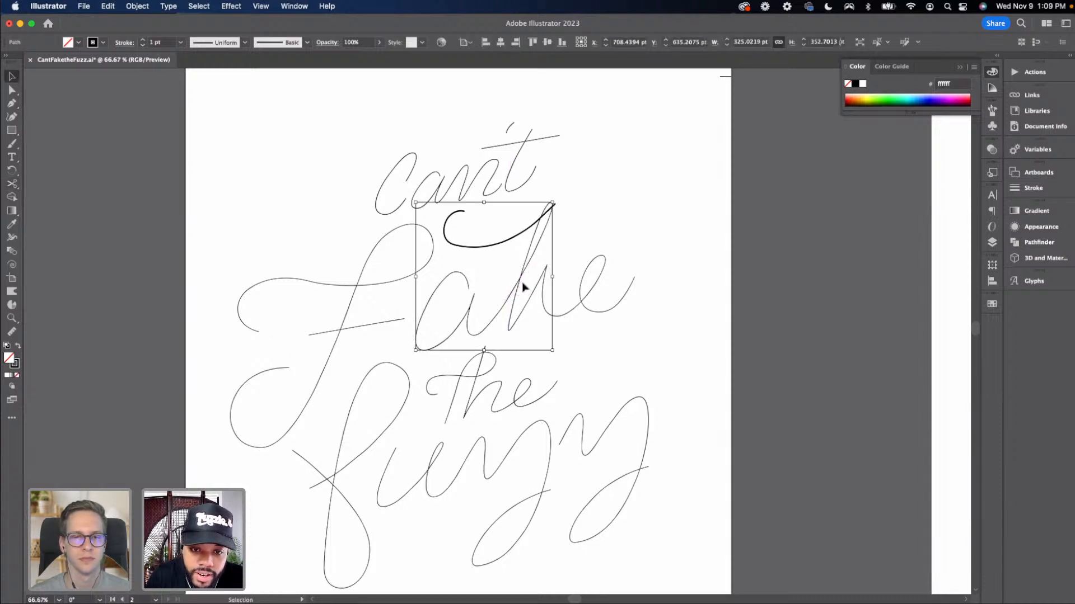
{"action": "key", "text": "c"}
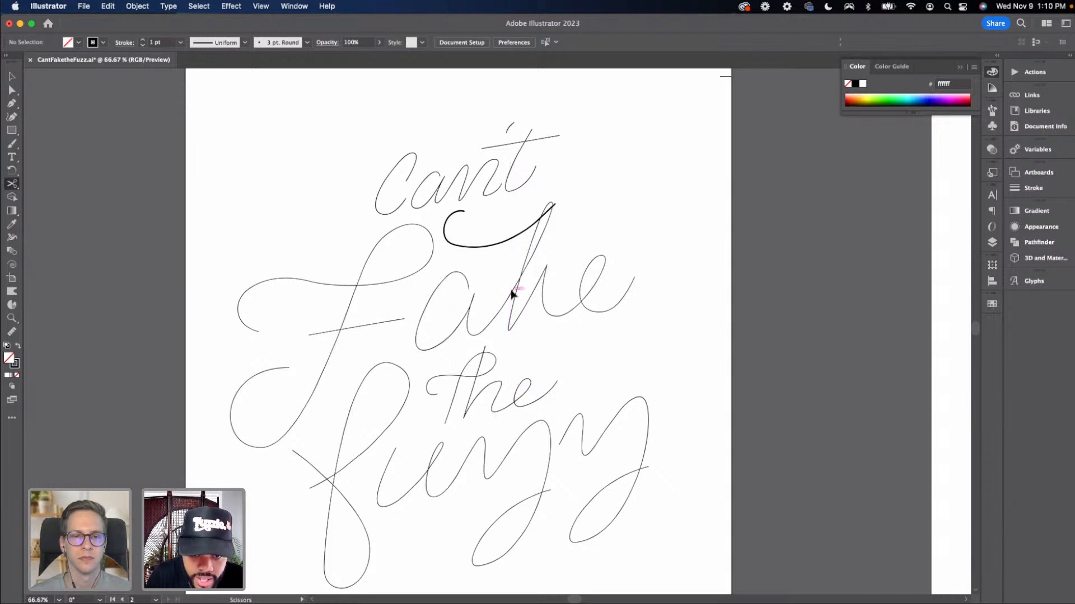
{"action": "scroll", "coordinate": [511, 291], "scroll_direction": "up", "scroll_amount": 3}
{"action": "left_click", "coordinate": [491, 295]}
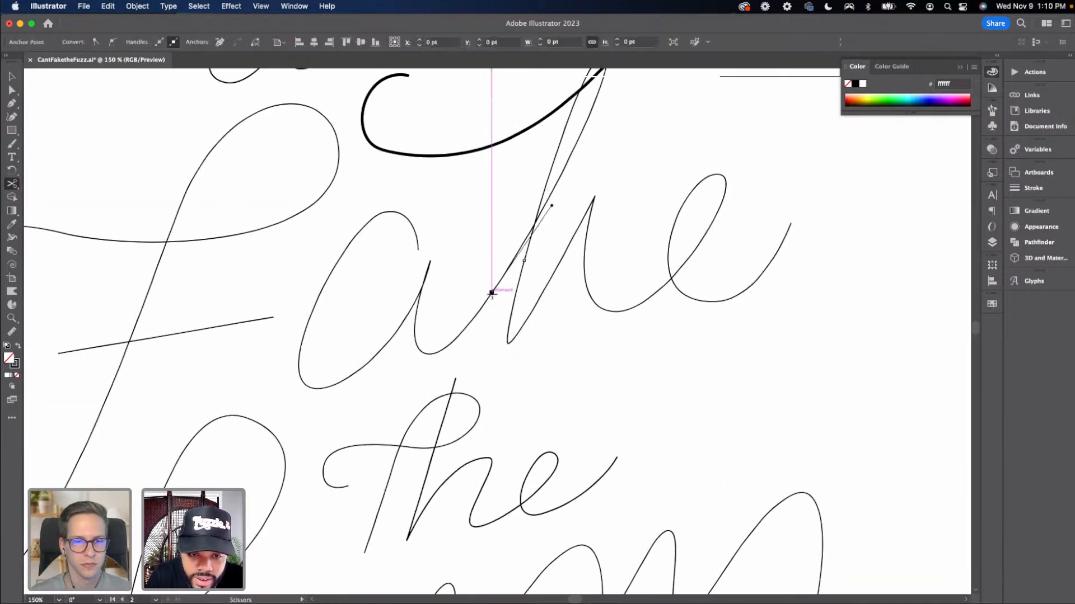
{"action": "left_click_drag", "start_coordinate": [501, 301], "coordinate": [526, 238]}
{"action": "key", "text": "super+z"}
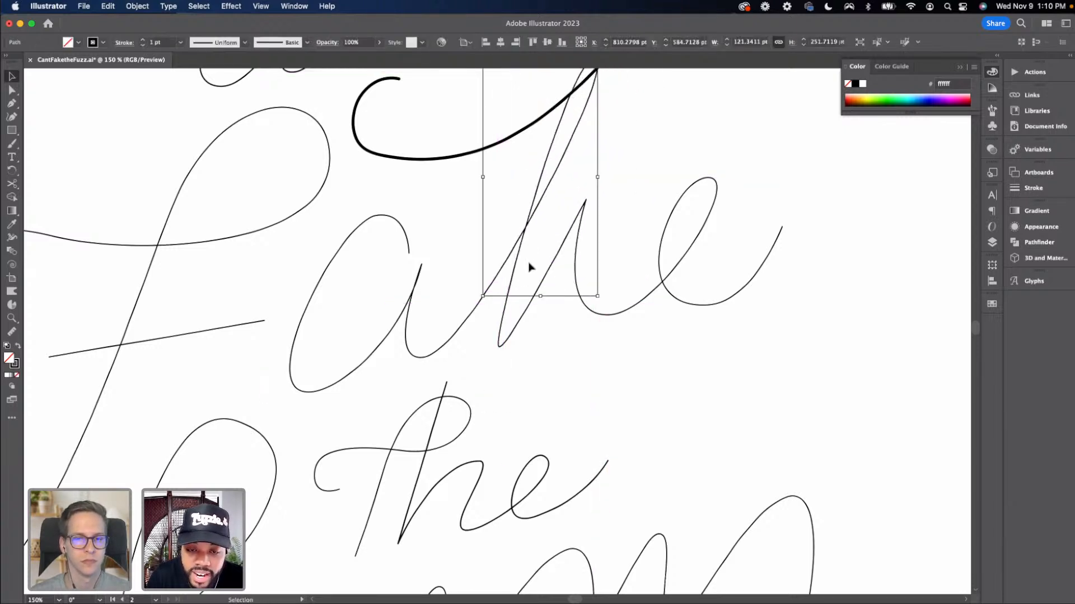
Select the cut-off 'k' ascender loop and delete it
{"action": "left_click", "coordinate": [529, 267]}
{"action": "scroll", "coordinate": [586, 280], "scroll_direction": "up", "scroll_amount": 5}
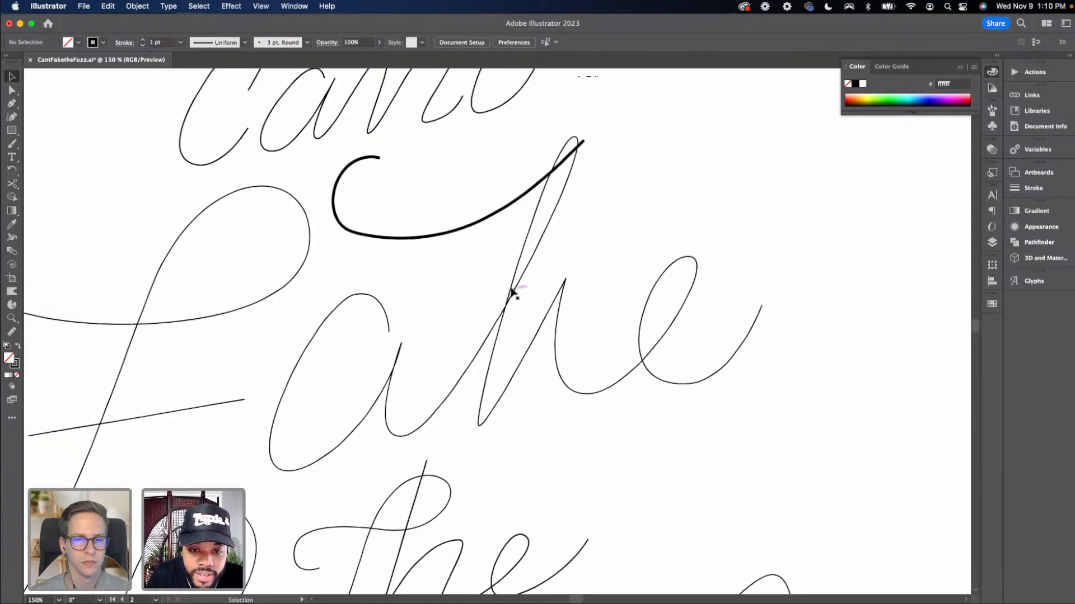
{"action": "left_click", "coordinate": [513, 292]}
{"action": "key", "text": "Delete"}
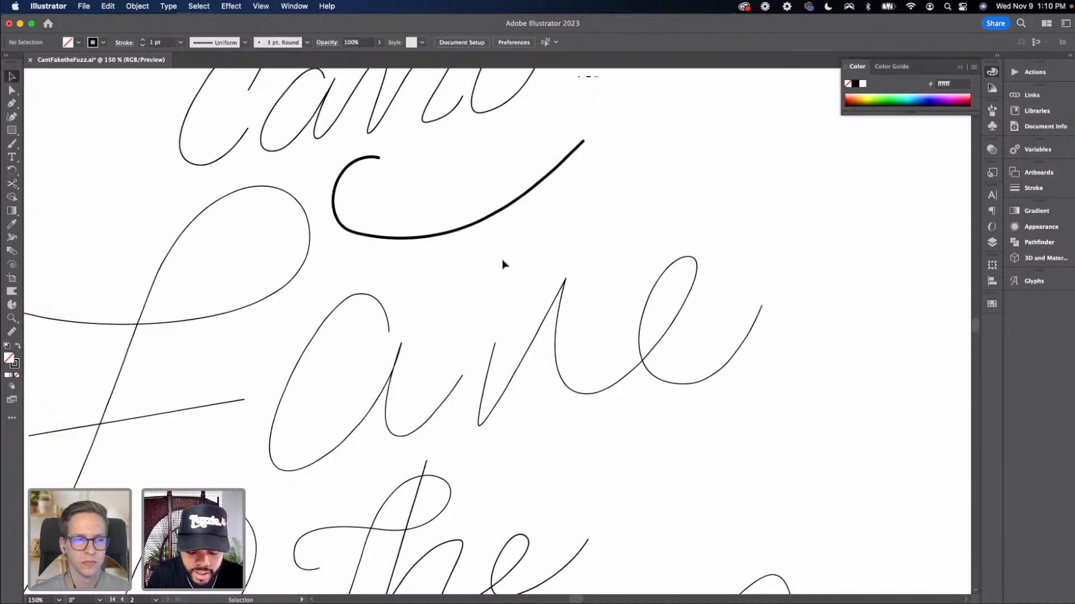
Select the brush stroke and give it a tan stroke colour from the swatches
{"action": "left_click", "coordinate": [411, 239]}
{"action": "key", "text": "i"}
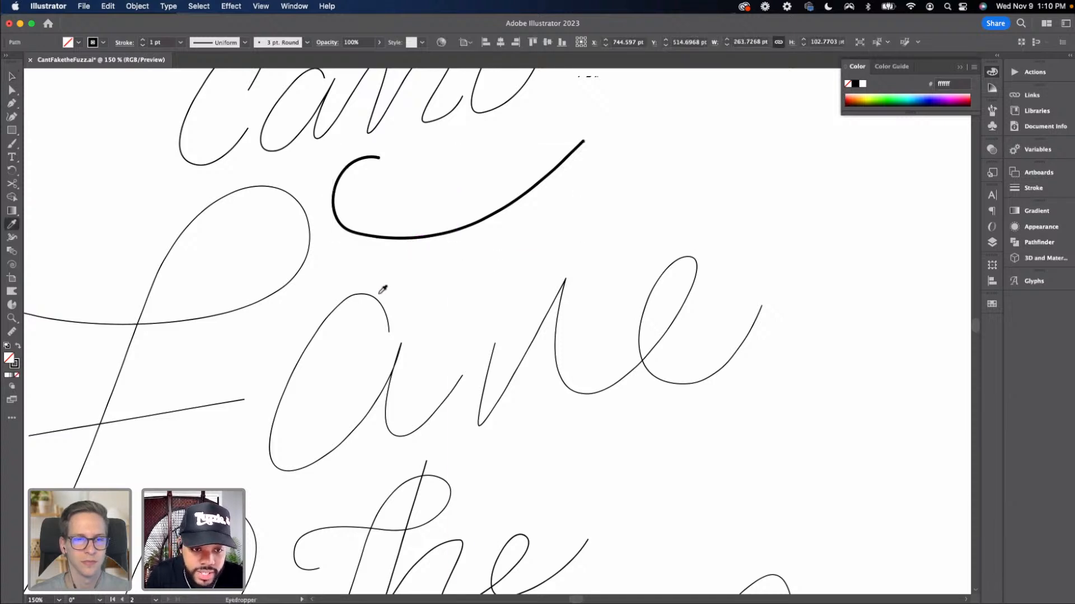
{"action": "key", "text": "v"}
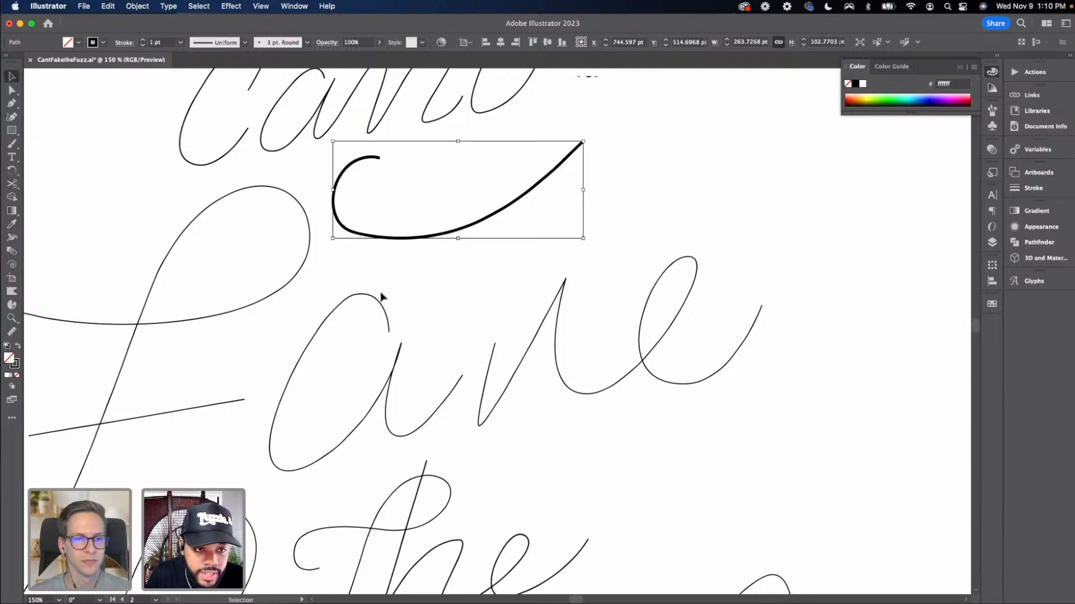
{"action": "left_click", "coordinate": [214, 197]}
{"action": "left_click", "coordinate": [335, 213]}
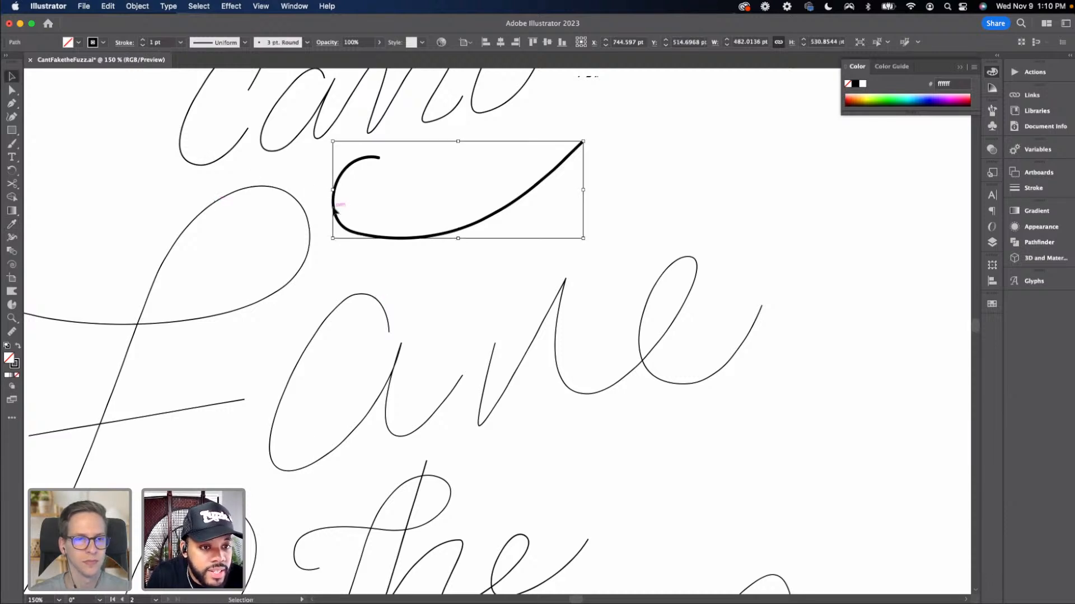
{"action": "left_click", "coordinate": [181, 42]}
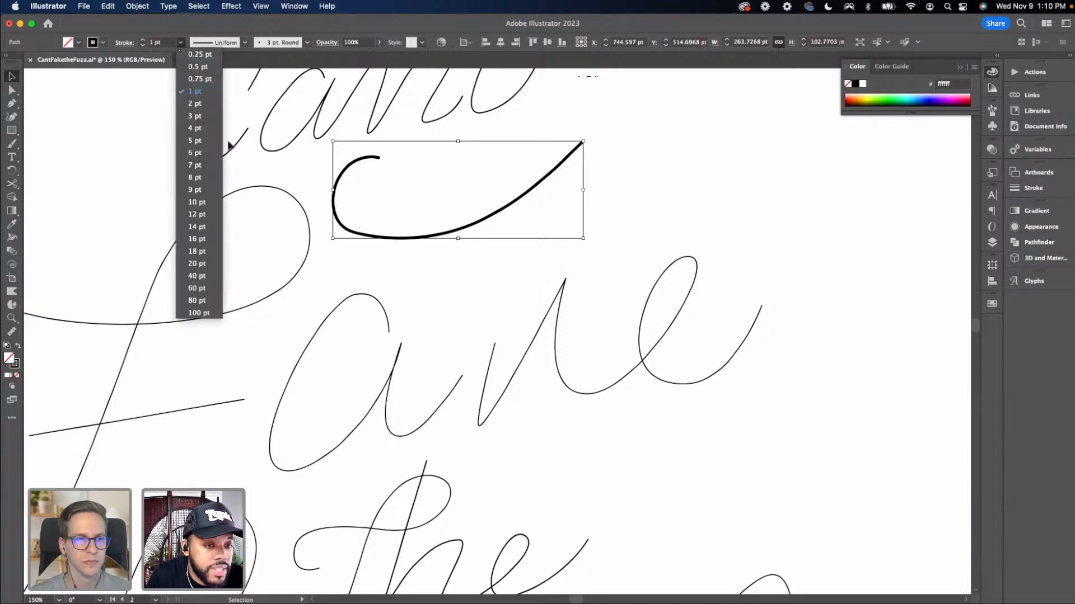
{"action": "left_click", "coordinate": [302, 215]}
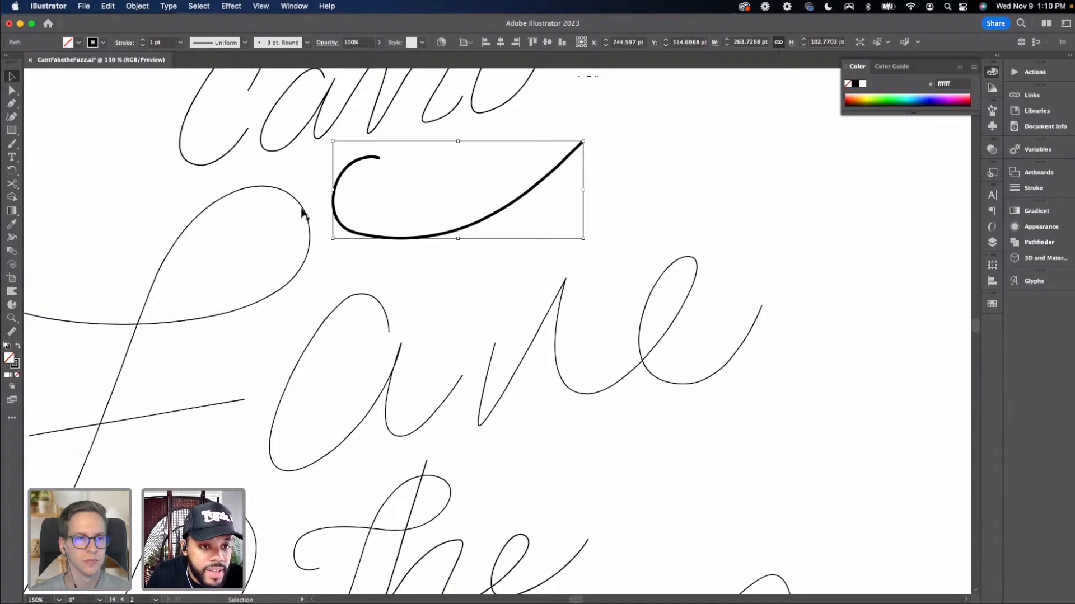
{"action": "left_click", "coordinate": [101, 43]}
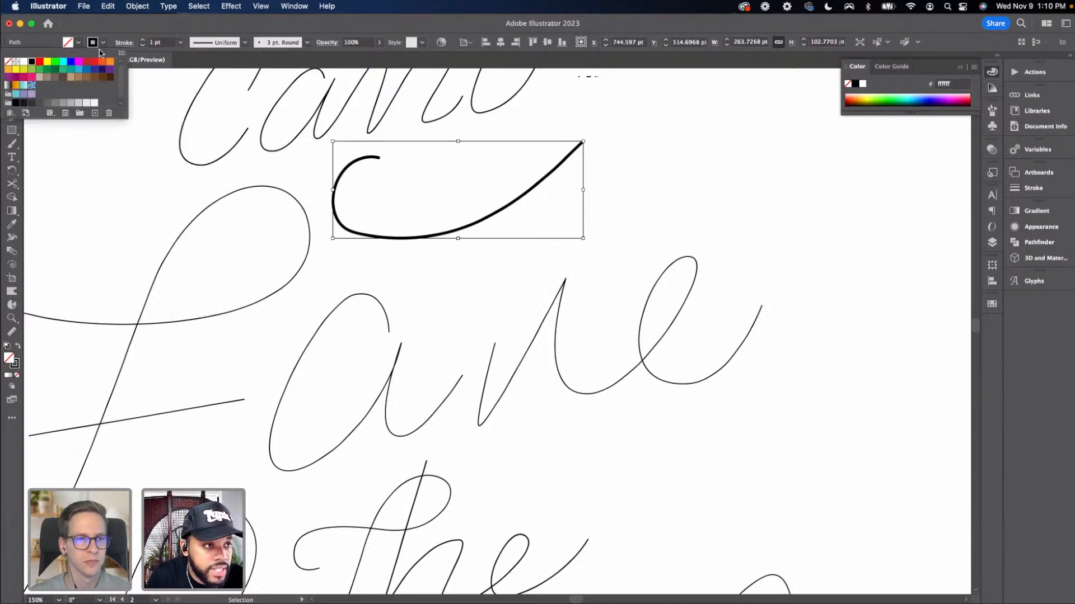
{"action": "left_click", "coordinate": [71, 82]}
{"action": "left_click", "coordinate": [266, 216]}
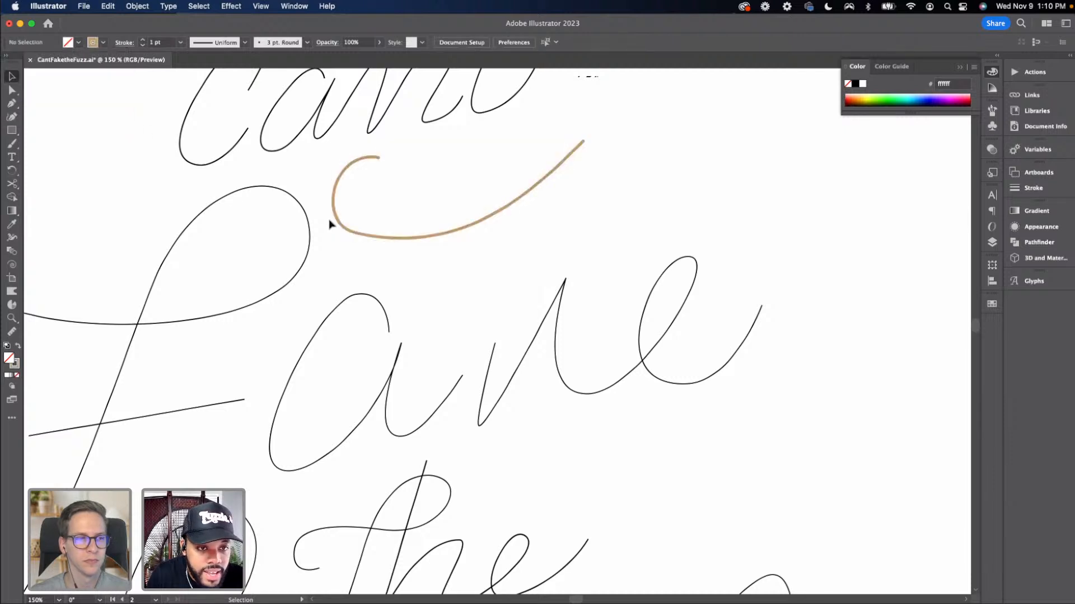
Open the Layers panel, delete the tan stroke from Layer 7, and undo the deletion
{"action": "key", "text": "p"}
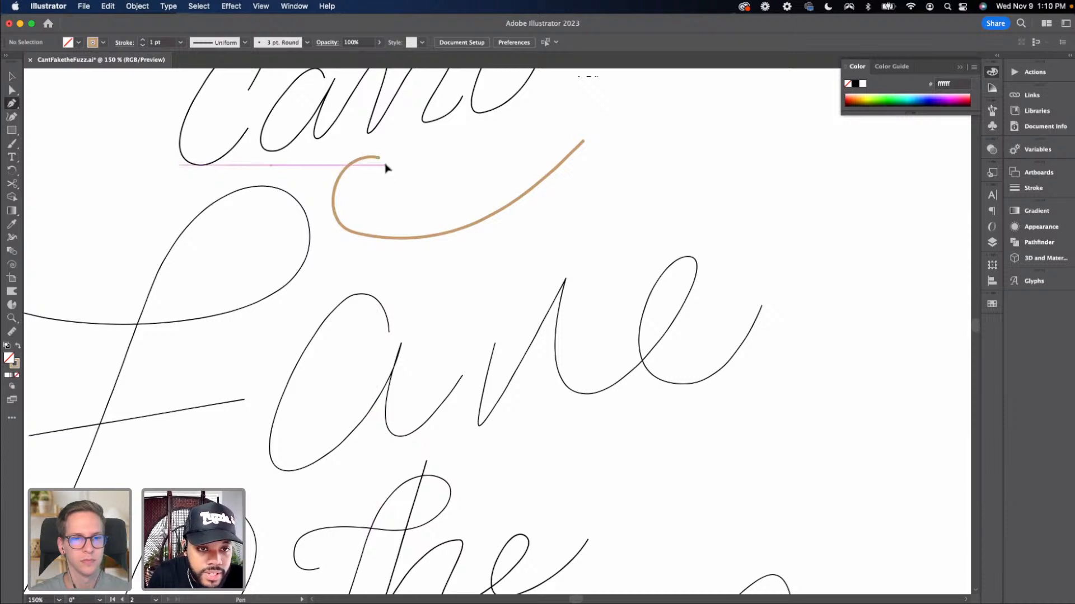
{"action": "key", "text": "v"}
{"action": "left_click", "coordinate": [498, 216]}
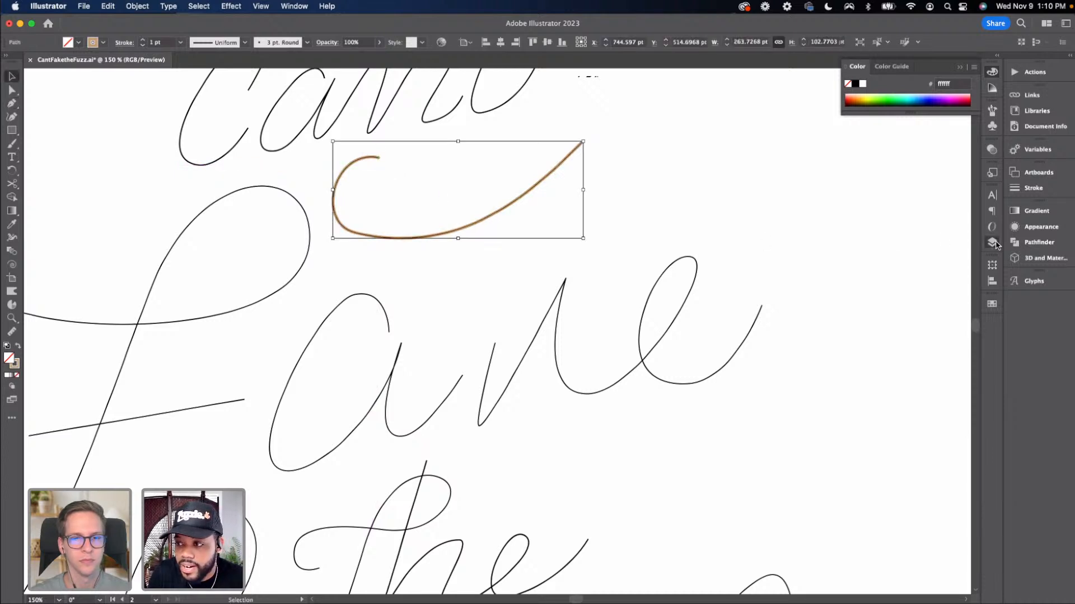
{"action": "left_click", "coordinate": [992, 243]}
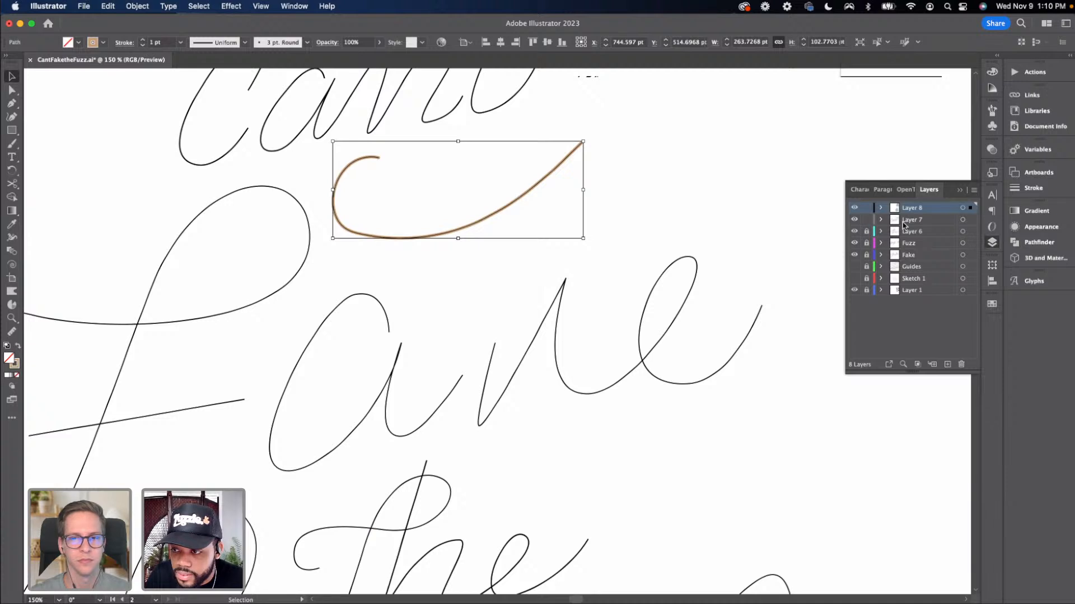
{"action": "left_click", "coordinate": [895, 219]}
{"action": "key", "text": "Delete"}
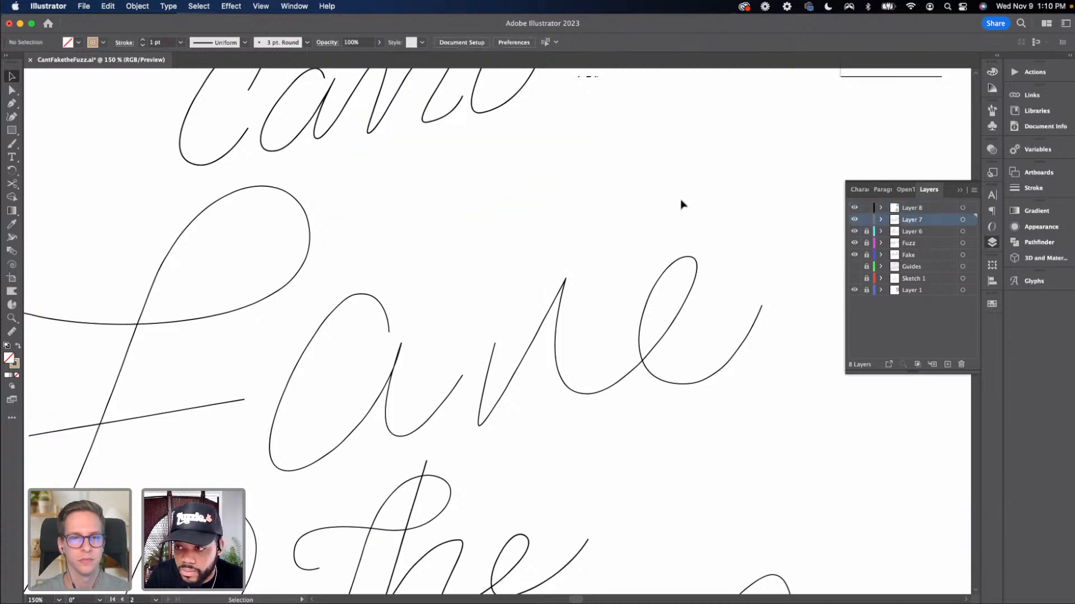
{"action": "key", "text": "super+z"}
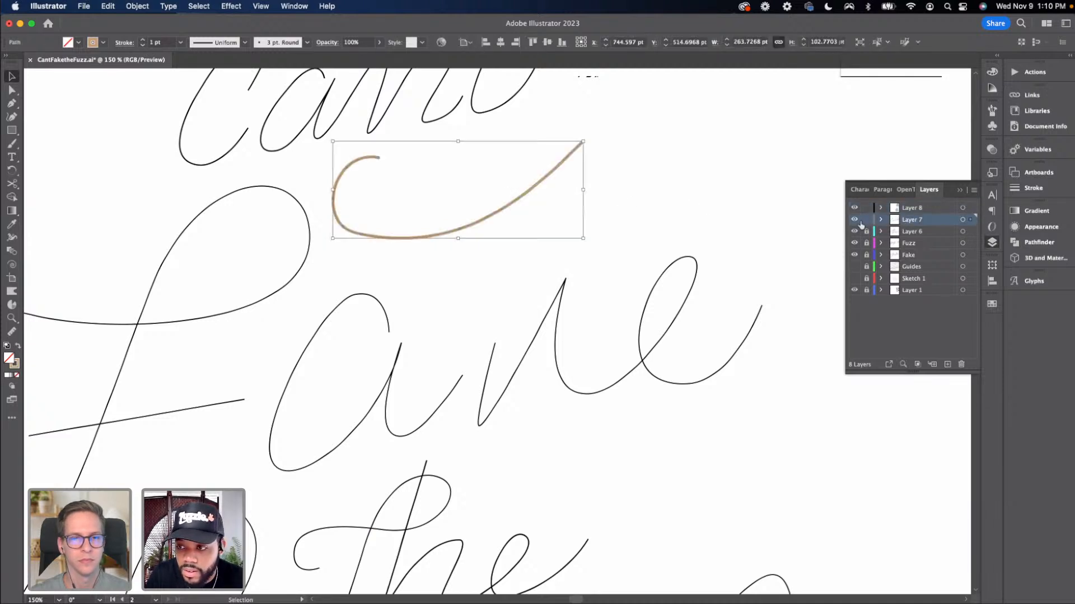
Lock Layer 7, make Layer 8 active, and trace the tan hook stroke with a new Pen curve
{"action": "left_click", "coordinate": [866, 220]}
{"action": "left_click", "coordinate": [893, 210]}
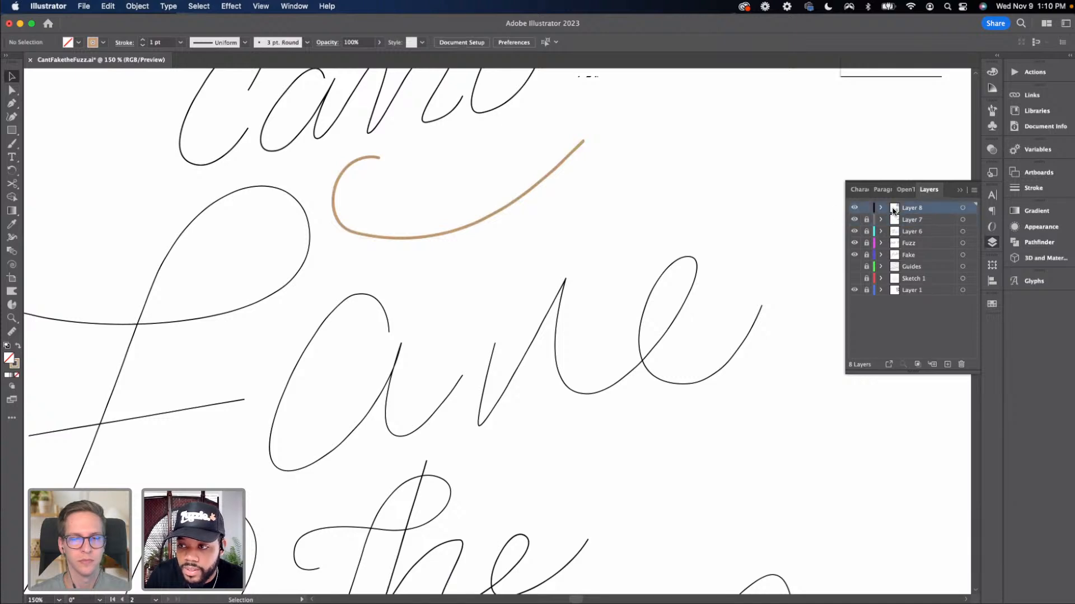
{"action": "key", "text": "p"}
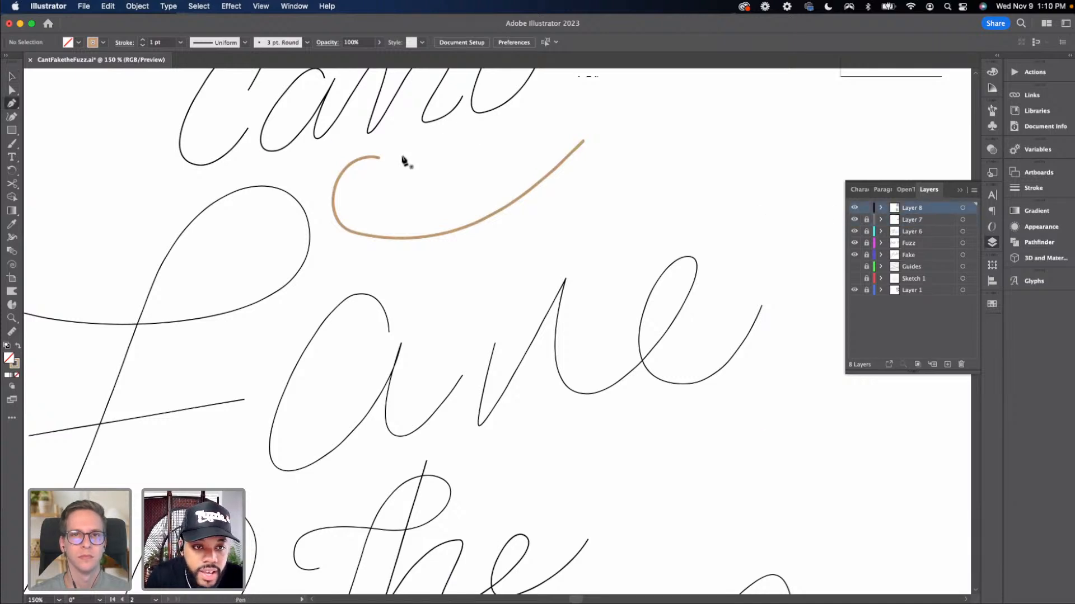
{"action": "left_click_drag", "start_coordinate": [389, 160], "coordinate": [339, 267]}
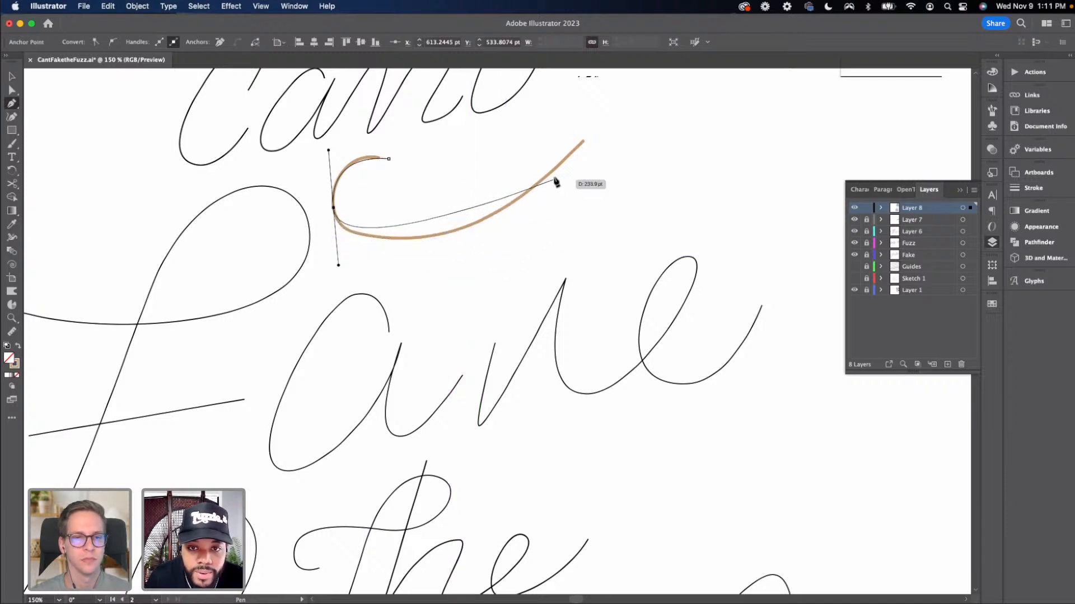
{"action": "left_click_drag", "start_coordinate": [565, 159], "coordinate": [618, 89]}
{"action": "key", "text": "super+z"}
{"action": "key", "text": "super+minus"}
{"action": "left_click_drag", "start_coordinate": [589, 160], "coordinate": [426, 153]}
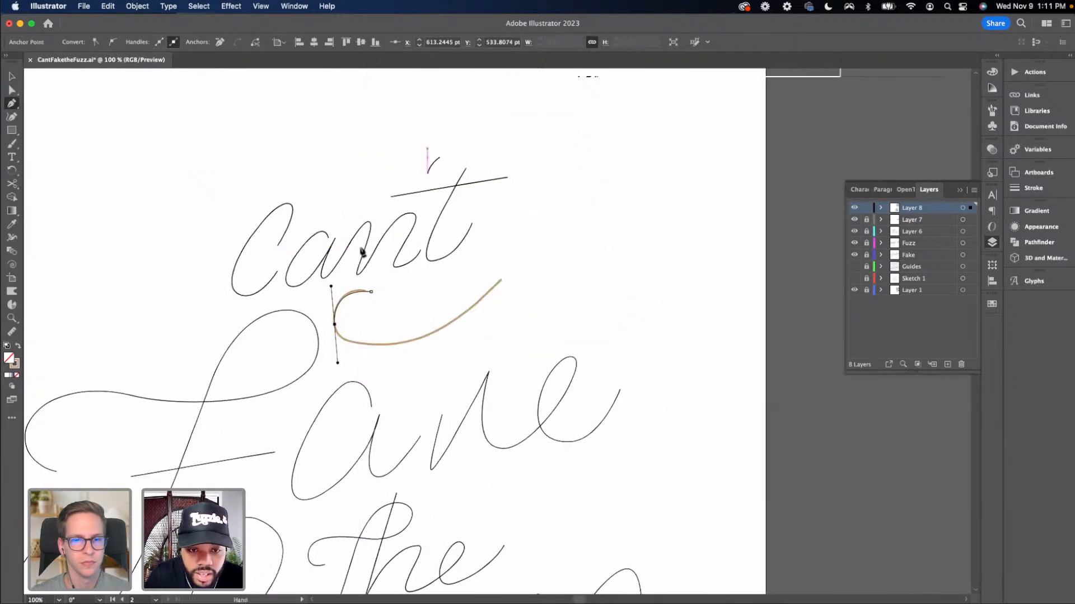
{"action": "left_click_drag", "start_coordinate": [493, 287], "coordinate": [537, 223]}
{"action": "scroll", "coordinate": [369, 287], "scroll_direction": "down", "scroll_amount": 2}
{"action": "key", "text": "v"}
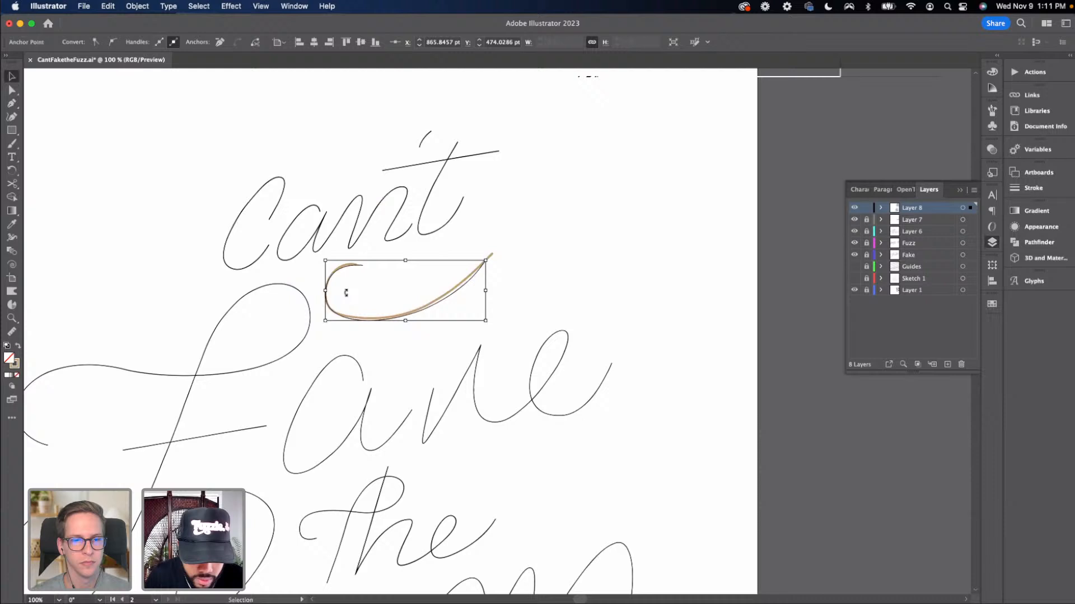
Reshape the traced curve's anchors and handles with Direct Selection so it follows the tan stroke
{"action": "left_click", "coordinate": [15, 365]}
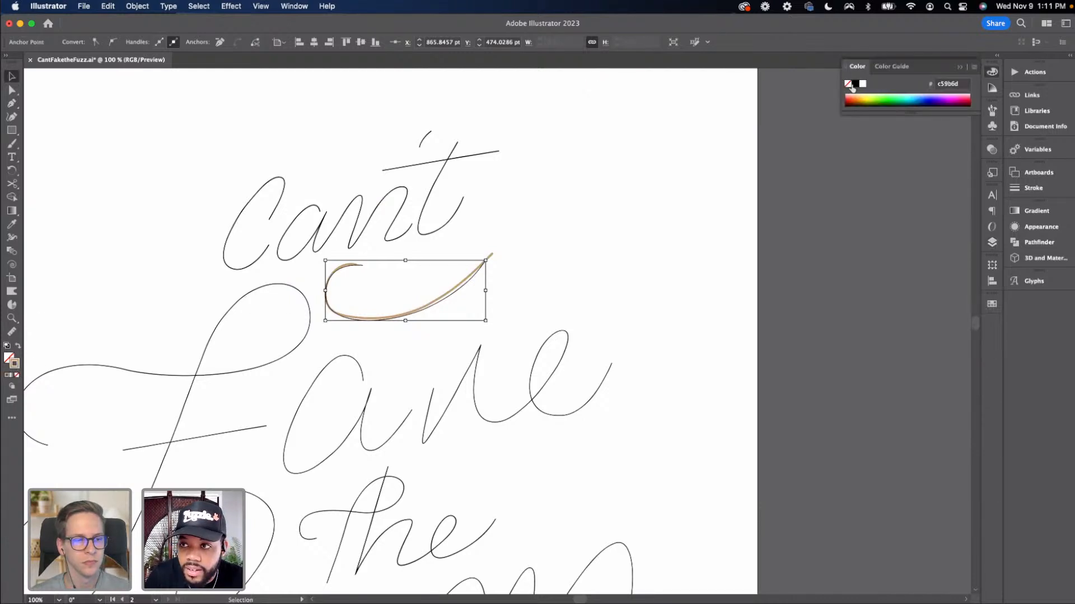
{"action": "left_click", "coordinate": [505, 261]}
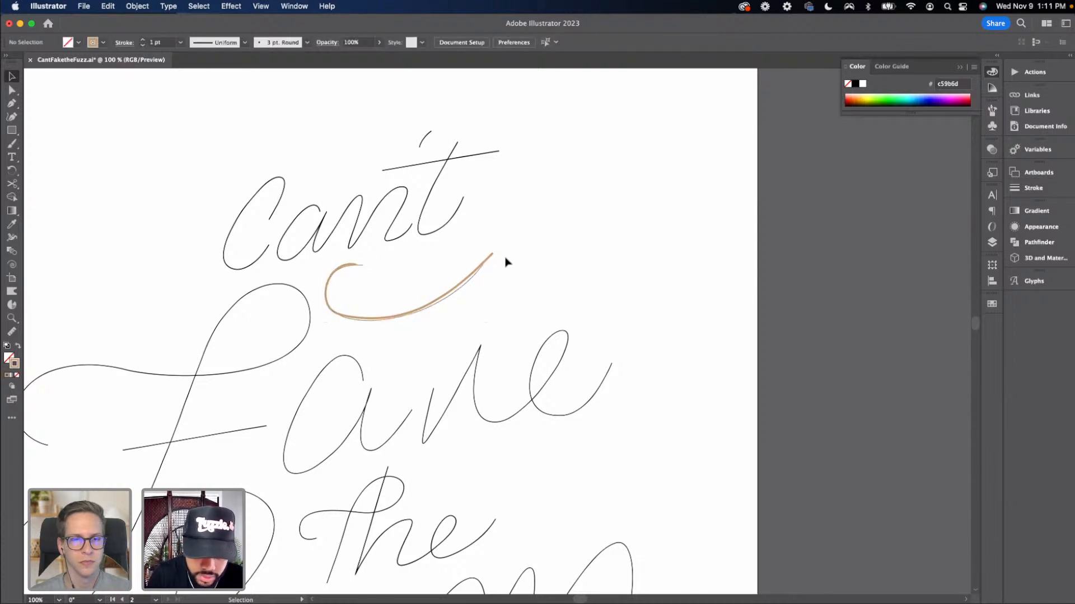
{"action": "key", "text": "super+equal"}
{"action": "left_click", "coordinate": [440, 246]}
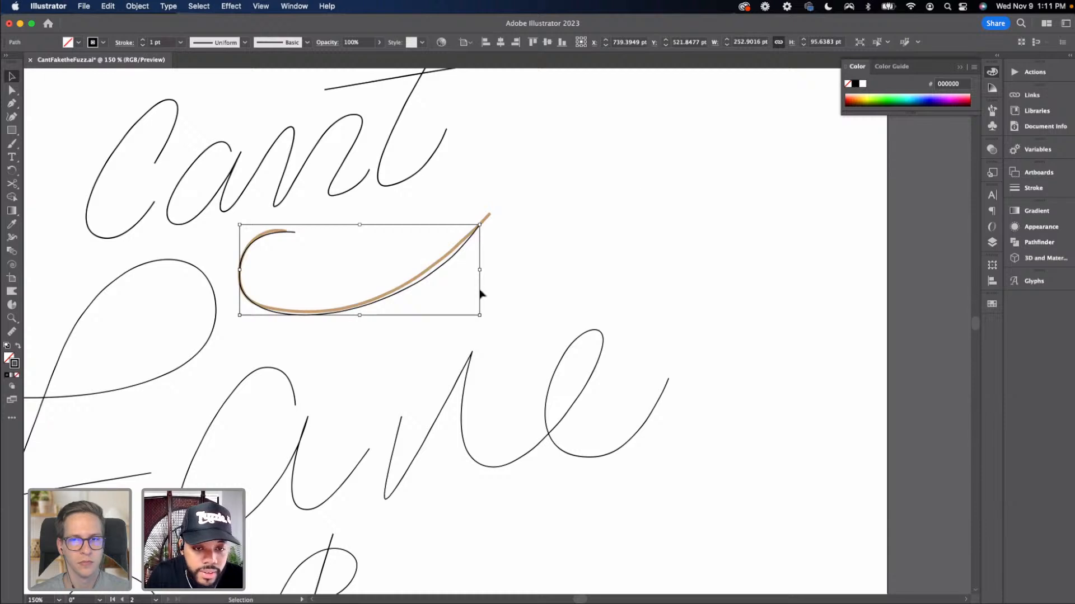
{"action": "left_click", "coordinate": [499, 270]}
{"action": "key", "text": "a"}
{"action": "left_click_drag", "start_coordinate": [479, 228], "coordinate": [493, 219]}
{"action": "left_click_drag", "start_coordinate": [292, 240], "coordinate": [300, 248]}
{"action": "left_click_drag", "start_coordinate": [235, 224], "coordinate": [252, 225]}
{"action": "left_click_drag", "start_coordinate": [241, 280], "coordinate": [235, 270]}
{"action": "left_click_drag", "start_coordinate": [295, 248], "coordinate": [302, 256]}
{"action": "left_click", "coordinate": [236, 270]}
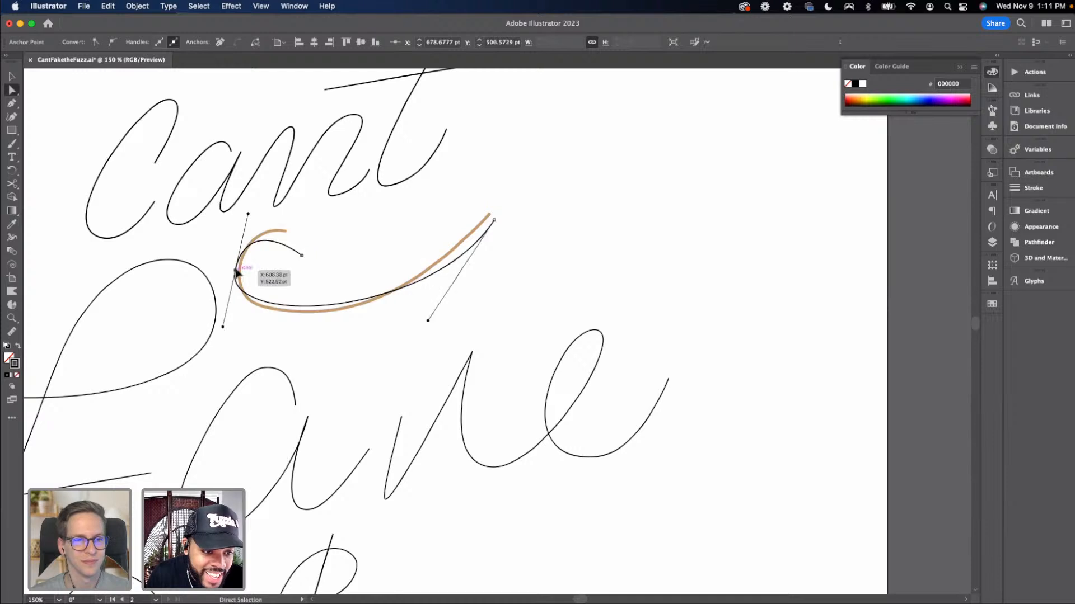
Adjust the hook's curve handles, then delete the anchor at the hook's inner end
{"action": "left_click_drag", "start_coordinate": [223, 326], "coordinate": [221, 356]}
{"action": "mouse_move", "coordinate": [304, 251]}
{"action": "left_mouse_down"}
{"action": "mouse_move", "coordinate": [317, 256]}
{"action": "mouse_move", "coordinate": [301, 255]}
{"action": "left_mouse_up"}
{"action": "left_click_drag", "start_coordinate": [245, 213], "coordinate": [258, 220]}
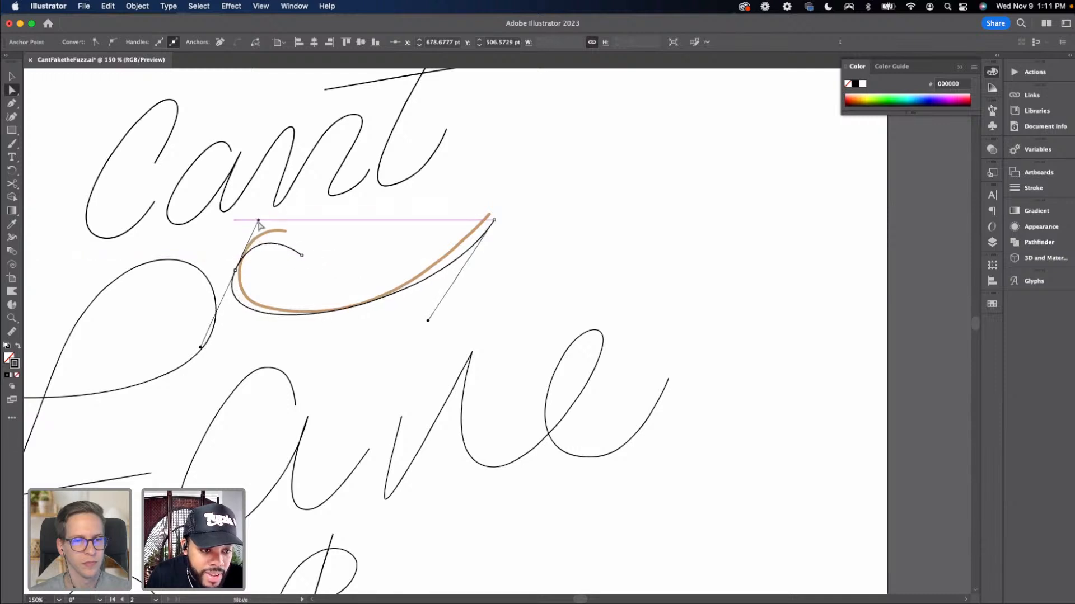
{"action": "left_click_drag", "start_coordinate": [301, 255], "coordinate": [315, 268]}
{"action": "left_click_drag", "start_coordinate": [236, 272], "coordinate": [240, 264]}
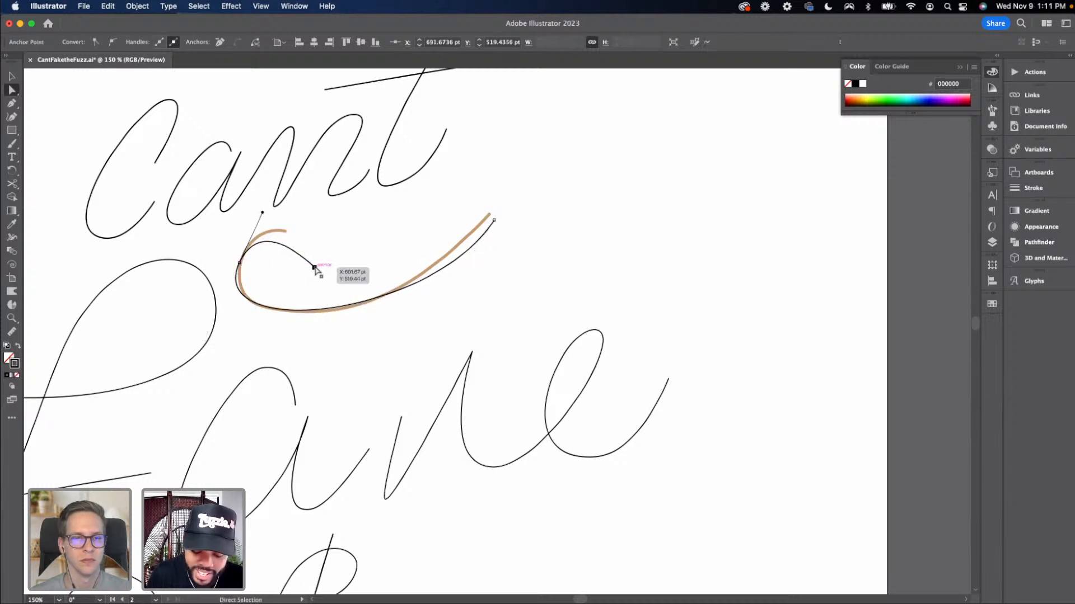
{"action": "key", "text": "Delete"}
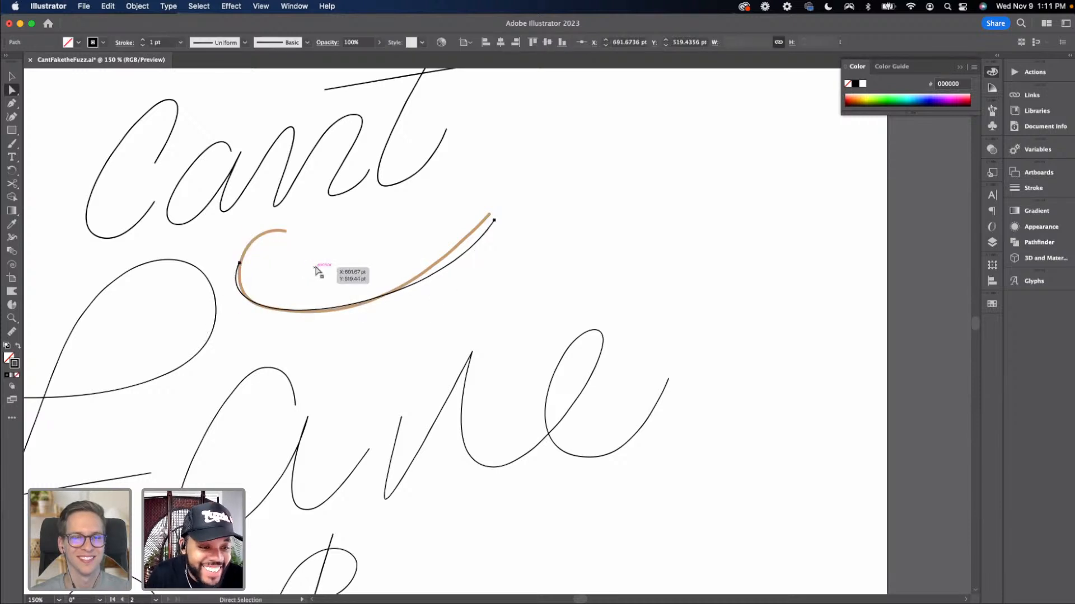
Redraw the hook's inner end with the Pen tool, continuing from the path's endpoint
{"action": "key", "text": "p"}
{"action": "left_click_drag", "start_coordinate": [239, 263], "coordinate": [252, 210]}
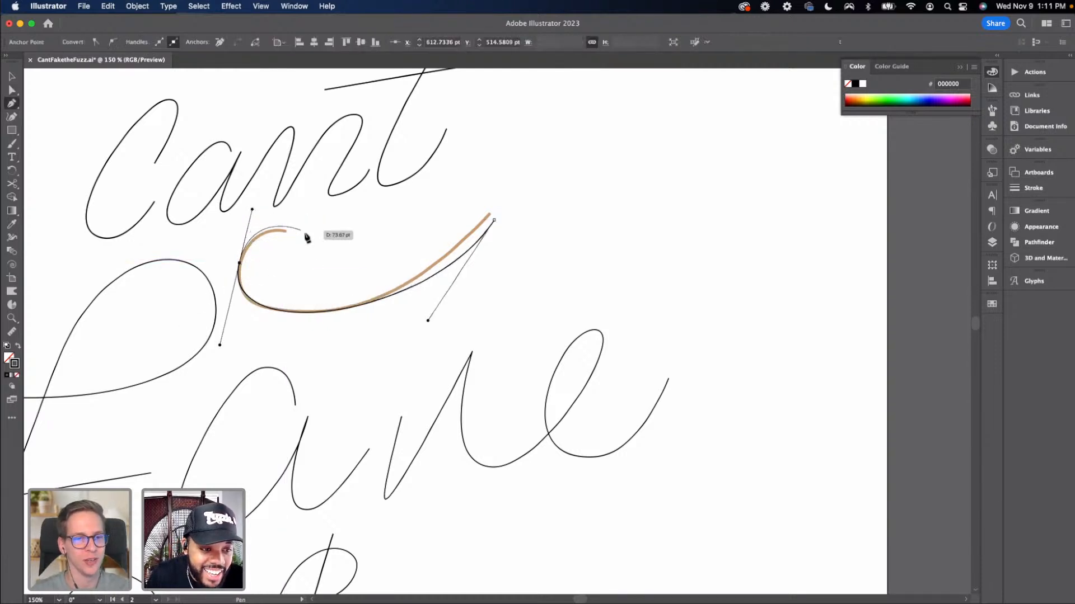
{"action": "left_click_drag", "start_coordinate": [320, 251], "coordinate": [333, 282]}
{"action": "key", "text": "v"}
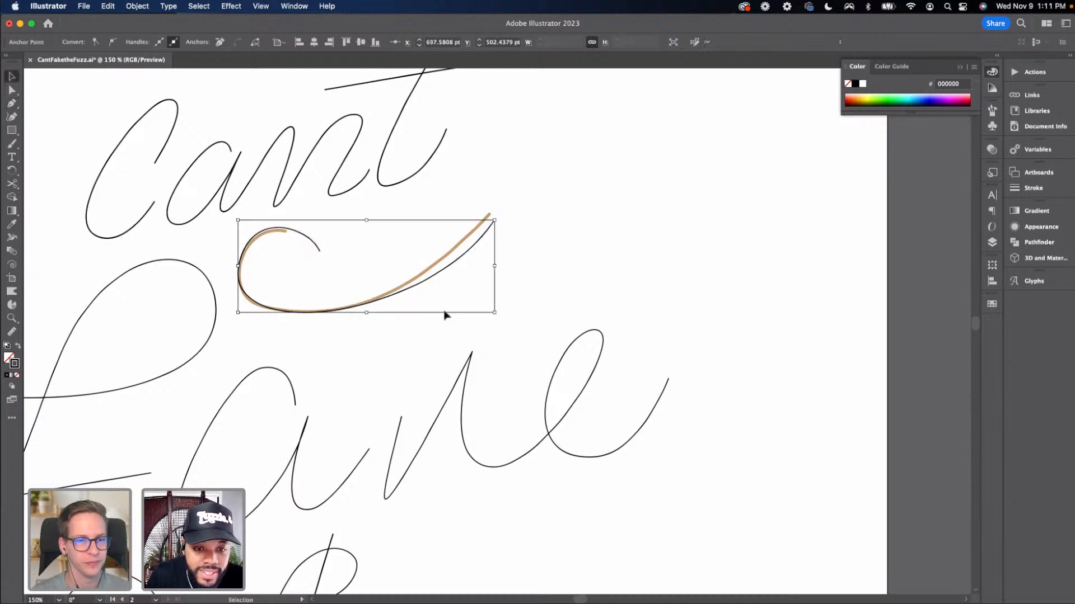
Continue the path from its upper end with a Pen anchor down to the base of the 'k' stem
{"action": "left_click", "coordinate": [445, 314]}
{"action": "key", "text": "p"}
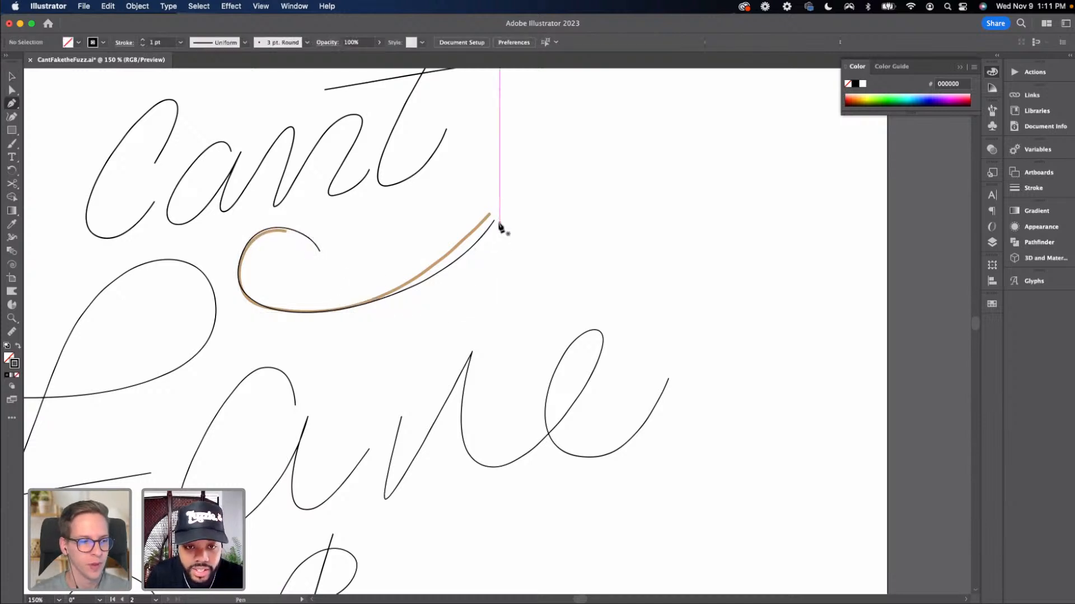
{"action": "left_click", "coordinate": [493, 220]}
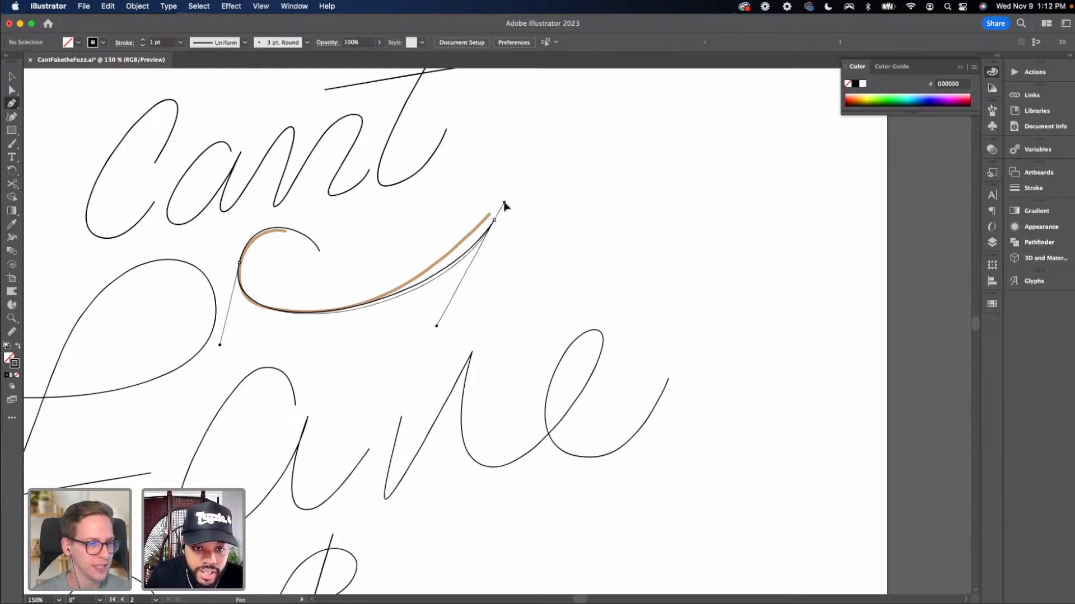
{"action": "mouse_move", "coordinate": [504, 206]}
{"action": "left_mouse_down"}
{"action": "mouse_move", "coordinate": [455, 276]}
{"action": "mouse_move", "coordinate": [390, 451]}
{"action": "mouse_move", "coordinate": [372, 547]}
{"action": "mouse_move", "coordinate": [379, 515]}
{"action": "left_mouse_up"}
{"action": "key", "text": "v"}
{"action": "left_click", "coordinate": [392, 526]}
{"action": "key", "text": "super+minus"}
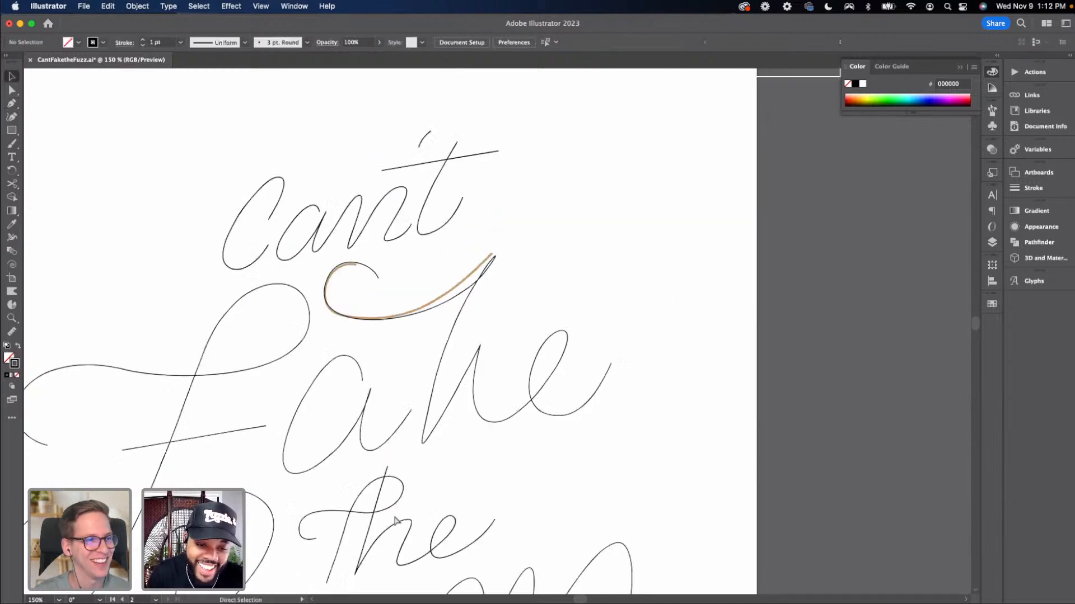
Select the tan guide stroke on Layer 7 and delete it
{"action": "left_click_drag", "start_coordinate": [492, 445], "coordinate": [502, 437]}
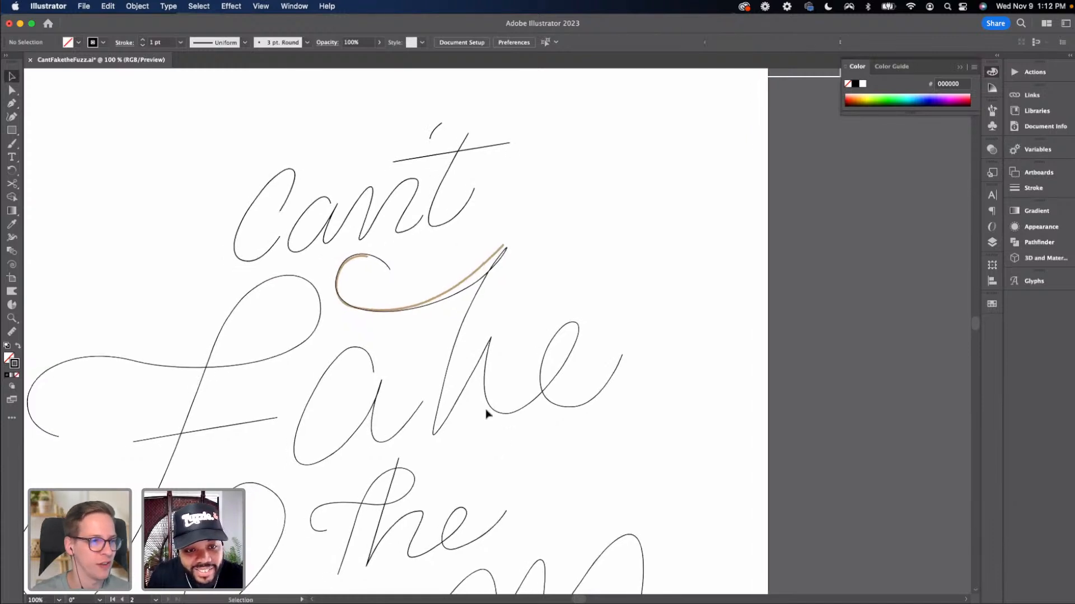
{"action": "left_click", "coordinate": [991, 242]}
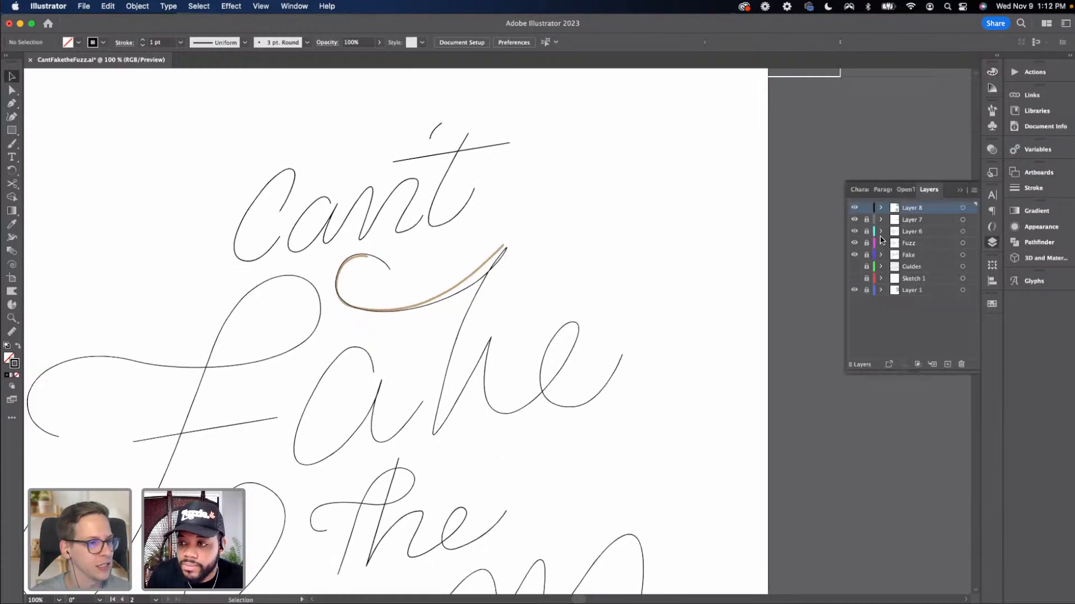
{"action": "left_click", "coordinate": [490, 260]}
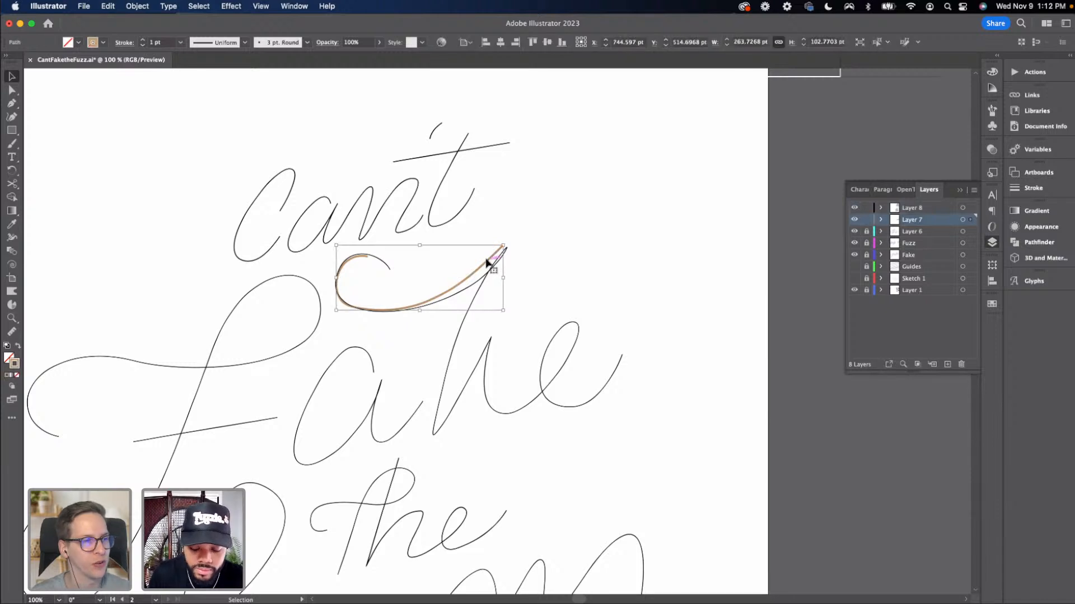
{"action": "key", "text": "Delete"}
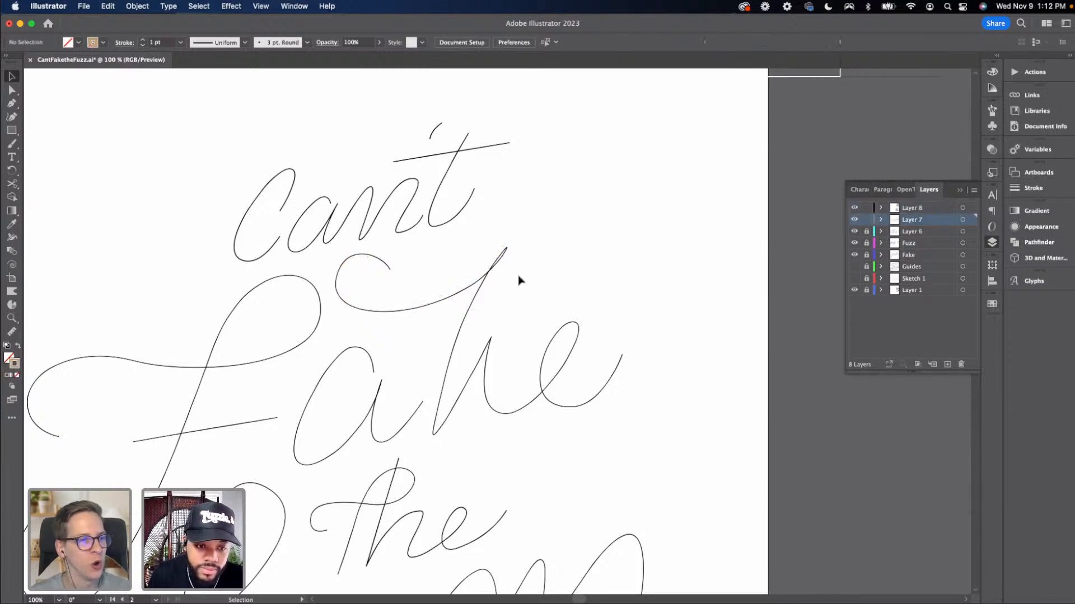
Inspect the anchors along the 'k' stem and nudge its base anchor down and to the left
{"action": "key", "text": "super+equal"}
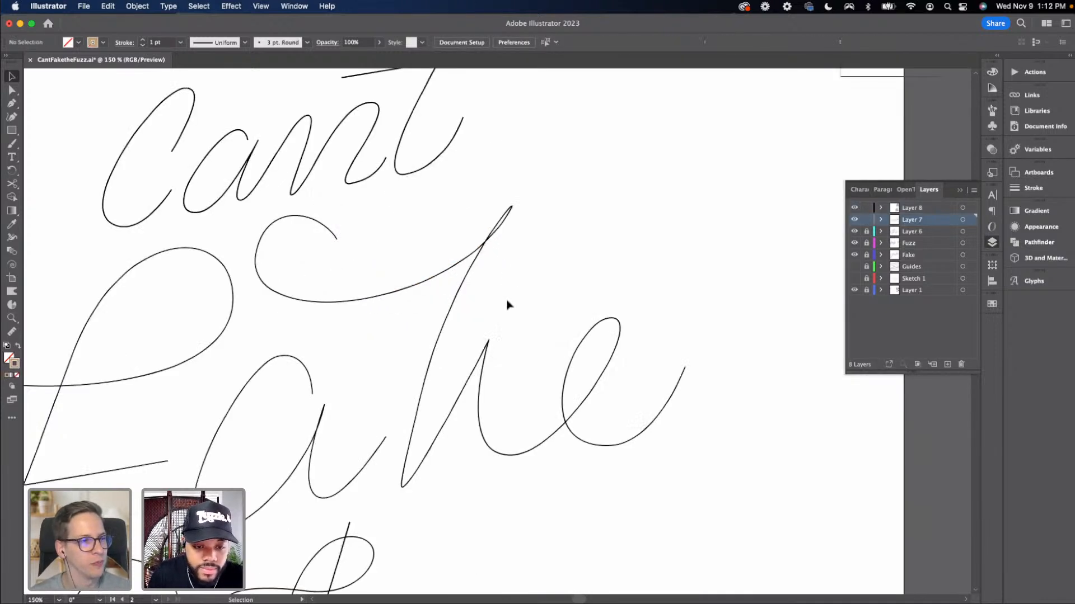
{"action": "scroll", "coordinate": [506, 305], "scroll_direction": "left", "scroll_amount": 3}
{"action": "scroll", "coordinate": [507, 305], "scroll_direction": "down", "scroll_amount": 2}
{"action": "key", "text": "a"}
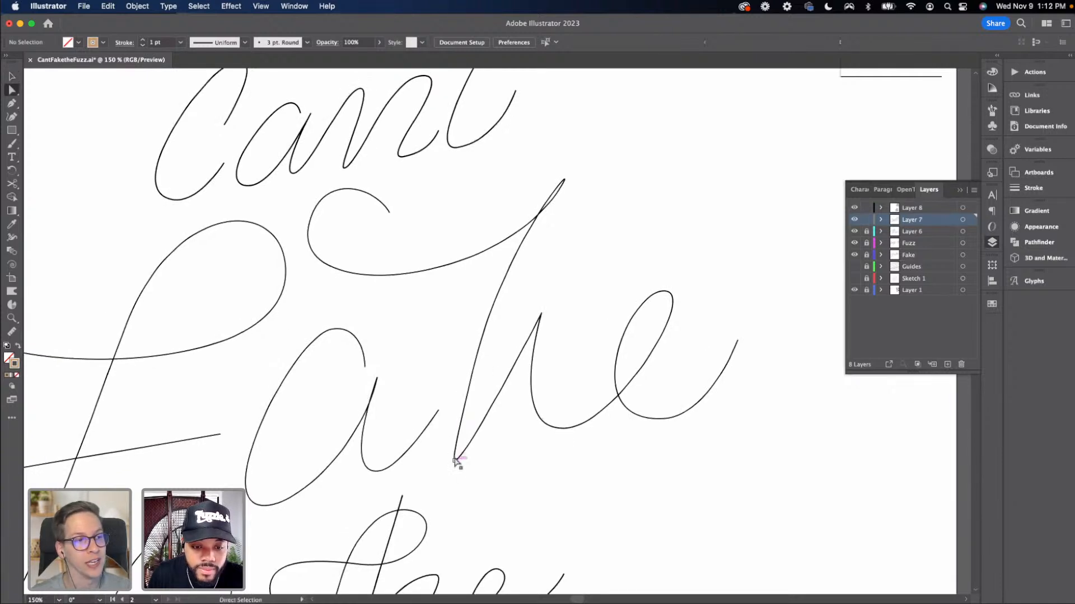
{"action": "left_click", "coordinate": [455, 461]}
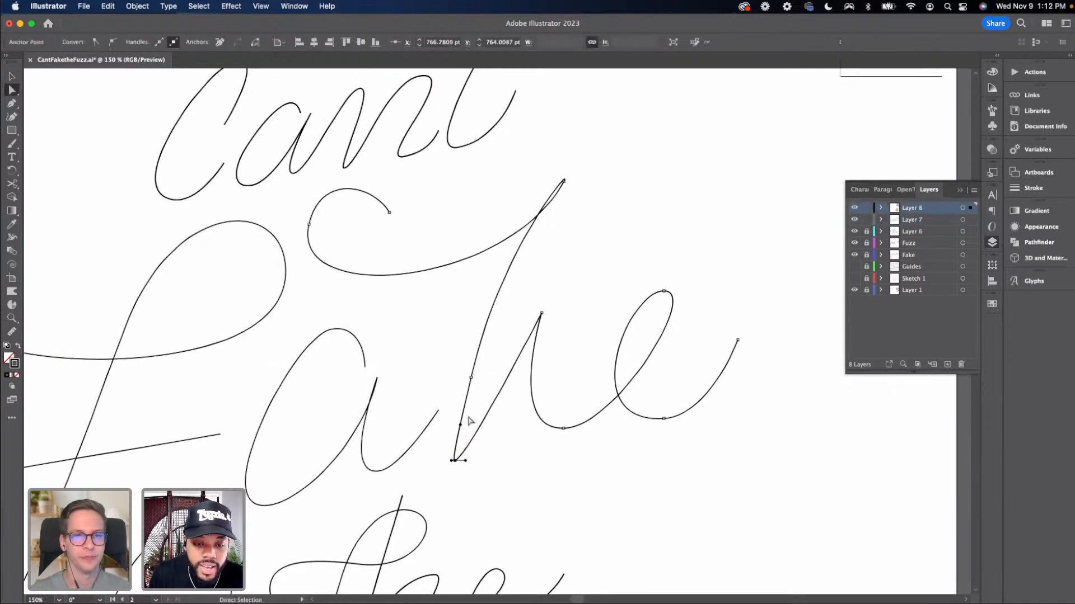
{"action": "left_click", "coordinate": [471, 378]}
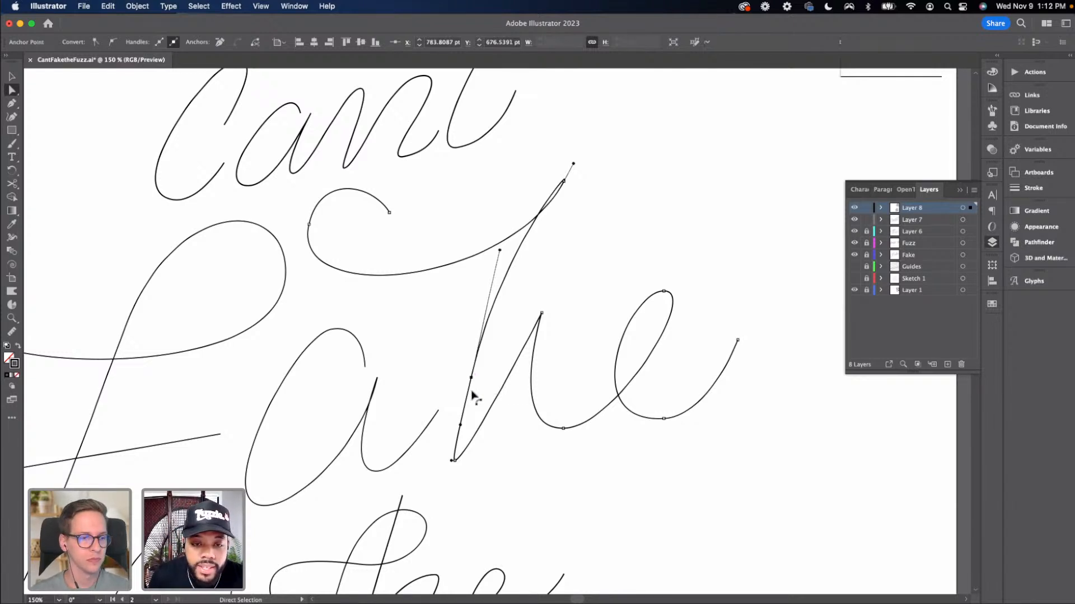
{"action": "left_click", "coordinate": [452, 460], "text": "shift"}
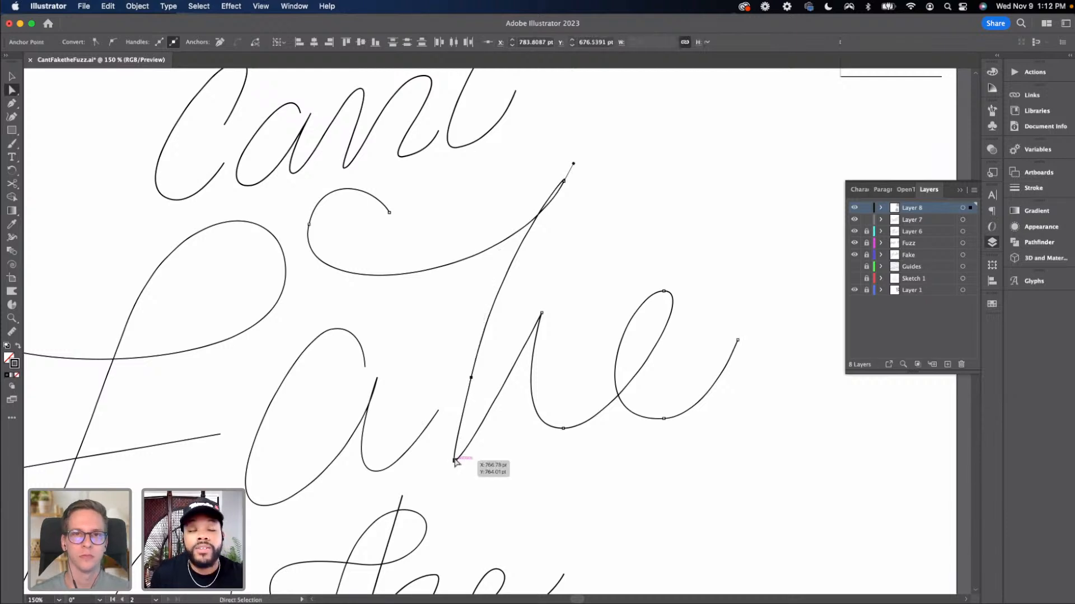
{"action": "scroll", "coordinate": [455, 464], "scroll_direction": "down", "scroll_amount": 2}
{"action": "scroll", "coordinate": [455, 463], "scroll_direction": "right", "scroll_amount": 2}
{"action": "left_click", "coordinate": [444, 464]}
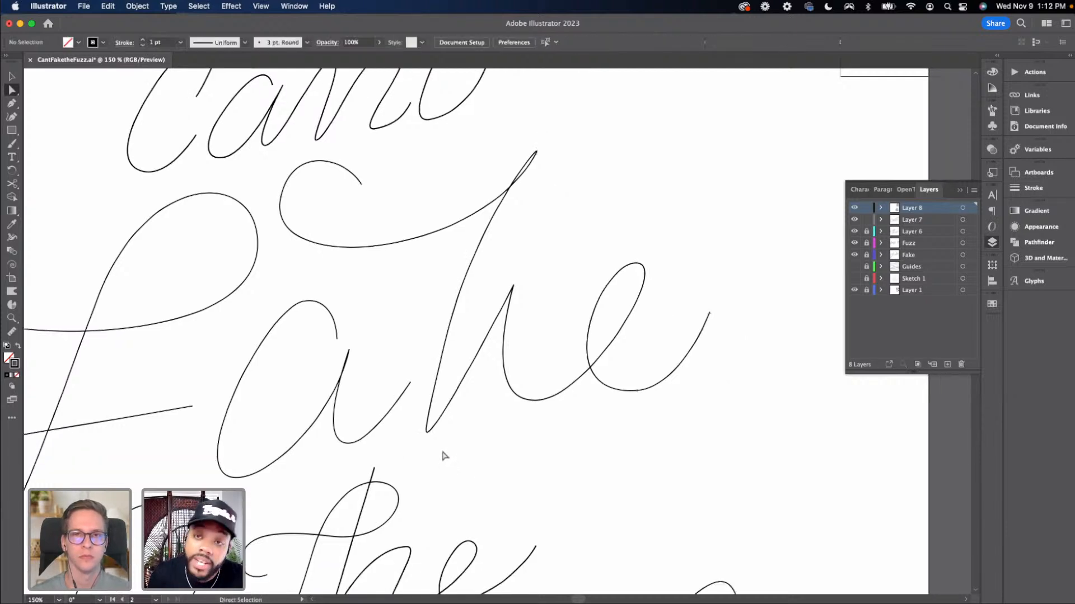
{"action": "left_click", "coordinate": [435, 348]}
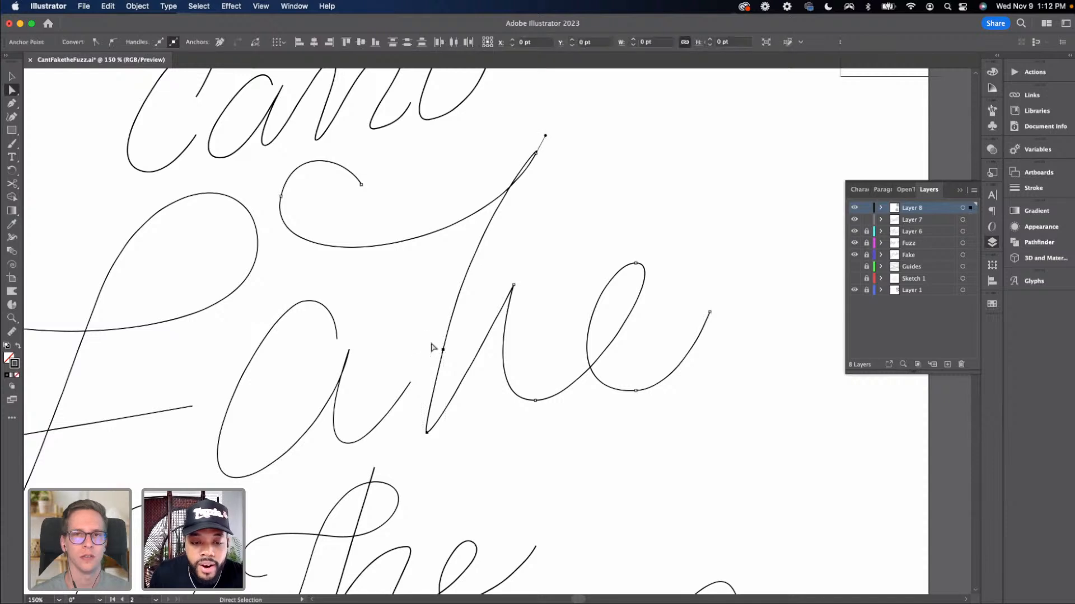
{"action": "left_click_drag", "start_coordinate": [427, 431], "coordinate": [416, 438]}
{"action": "left_click", "coordinate": [436, 351]}
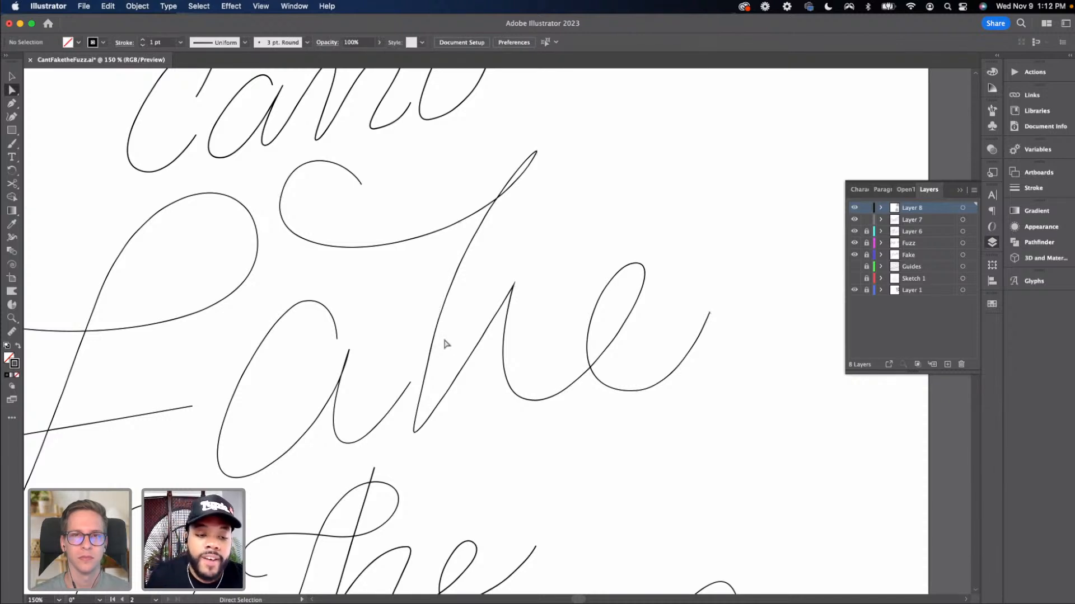
{"action": "left_click", "coordinate": [445, 343]}
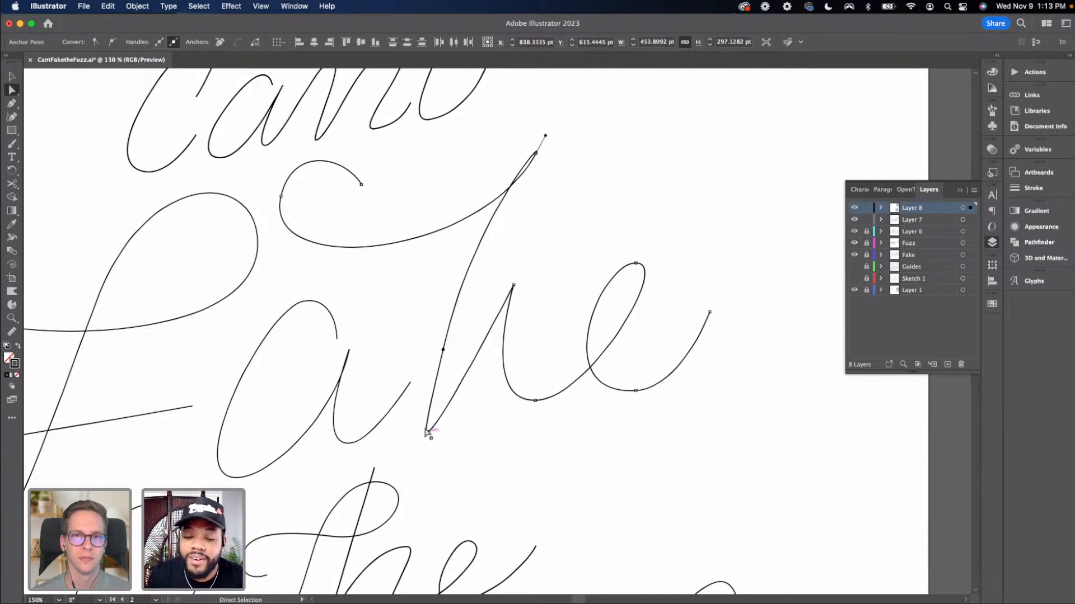
{"action": "left_click_drag", "start_coordinate": [425, 431], "coordinate": [413, 435]}
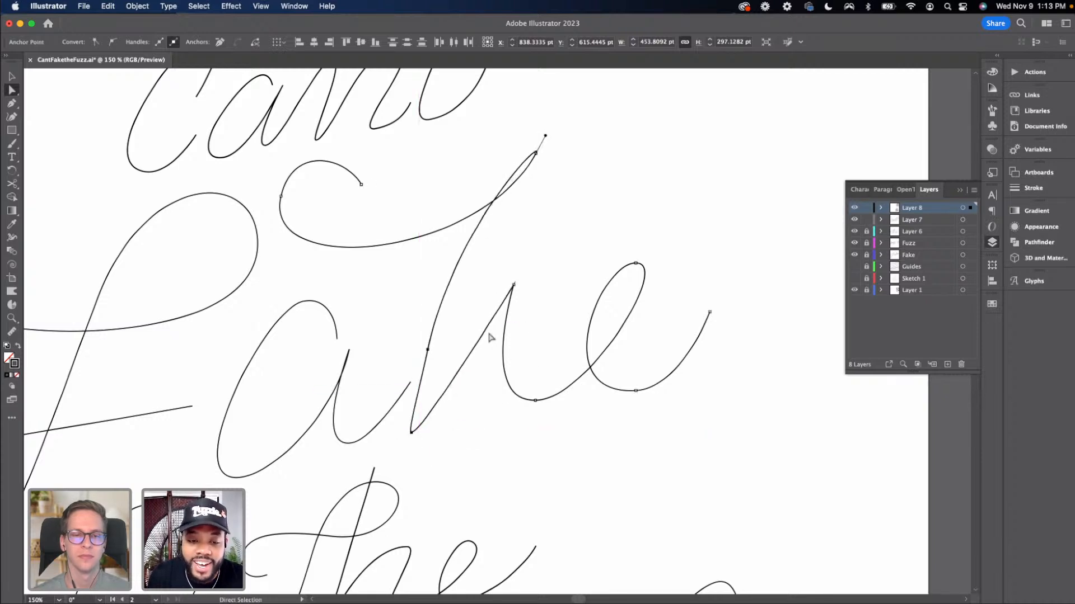
Remove the middle anchor of the 'k' stem with the Delete Anchor Point tool
{"action": "key", "text": "minus"}
{"action": "left_click", "coordinate": [429, 350]}
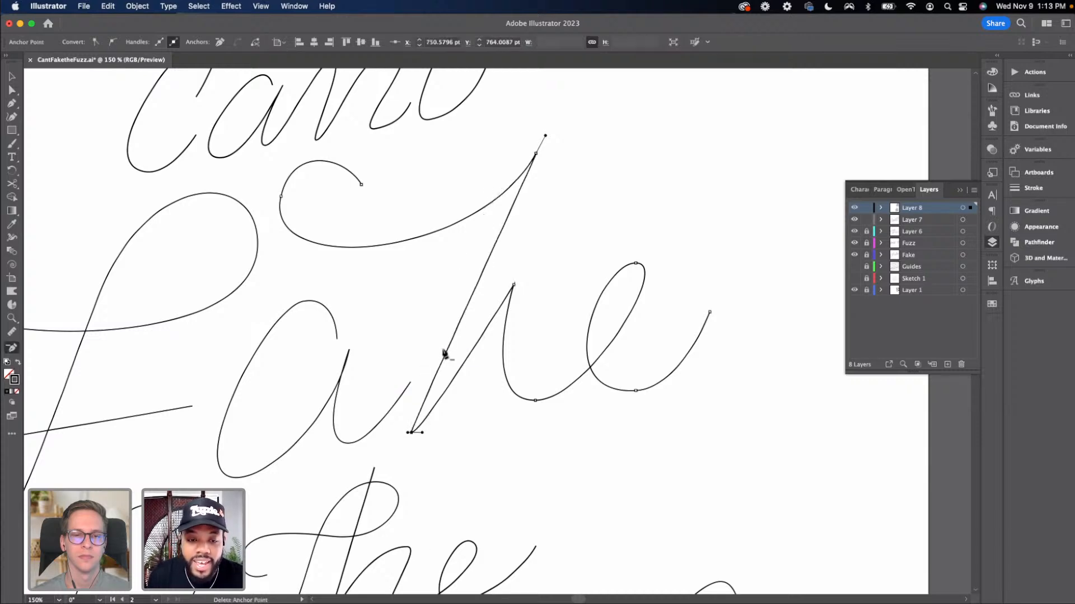
{"action": "key", "text": "v"}
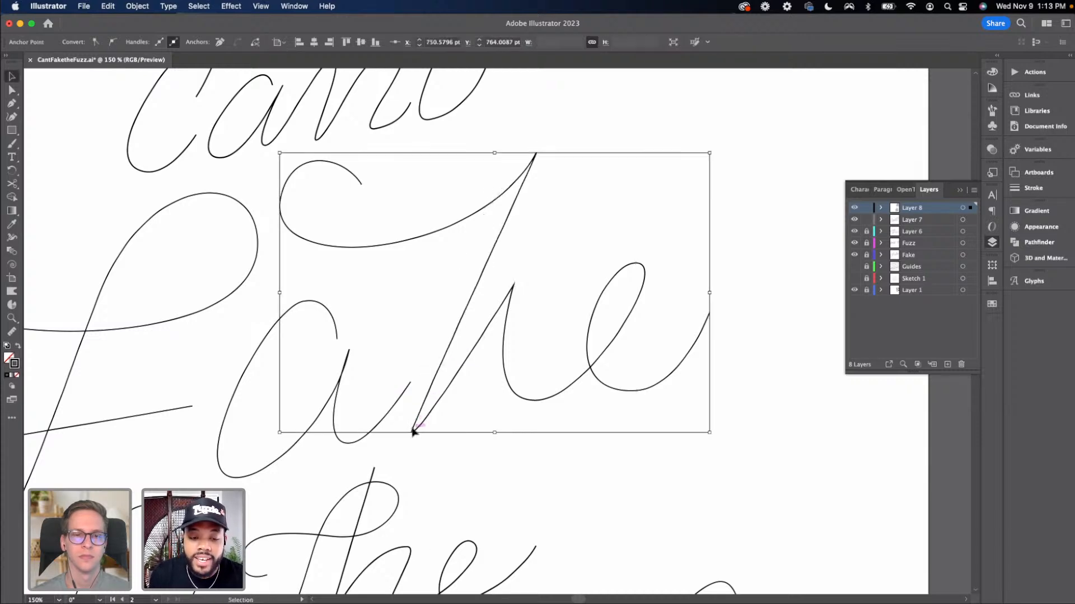
Shift the stem's base anchor and top anchor slightly to the left
{"action": "key", "text": "a"}
{"action": "left_click_drag", "start_coordinate": [412, 435], "coordinate": [400, 435]}
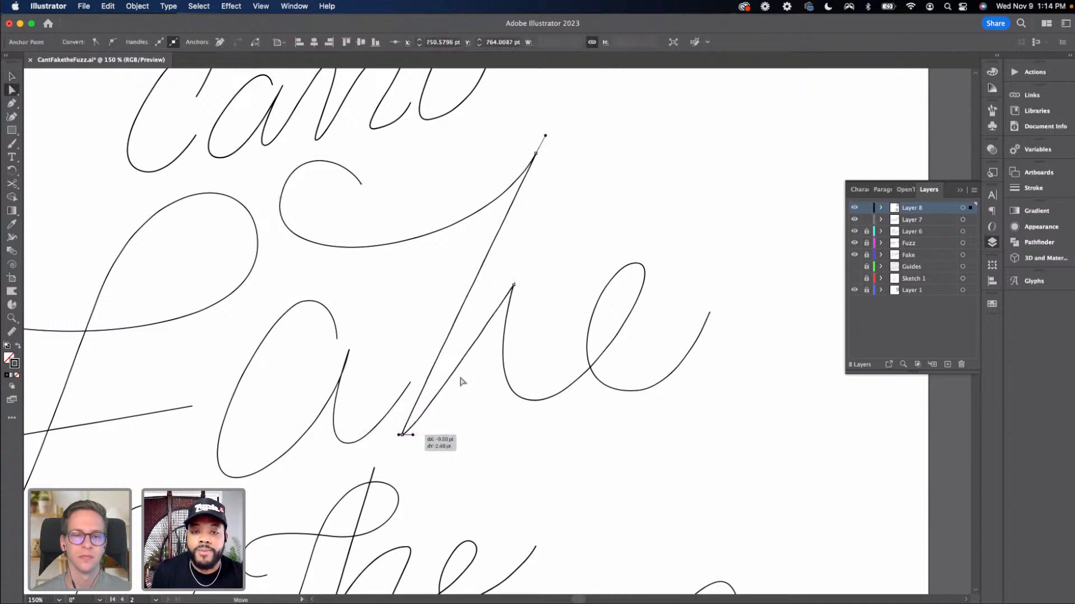
{"action": "left_click_drag", "start_coordinate": [536, 153], "coordinate": [510, 158]}
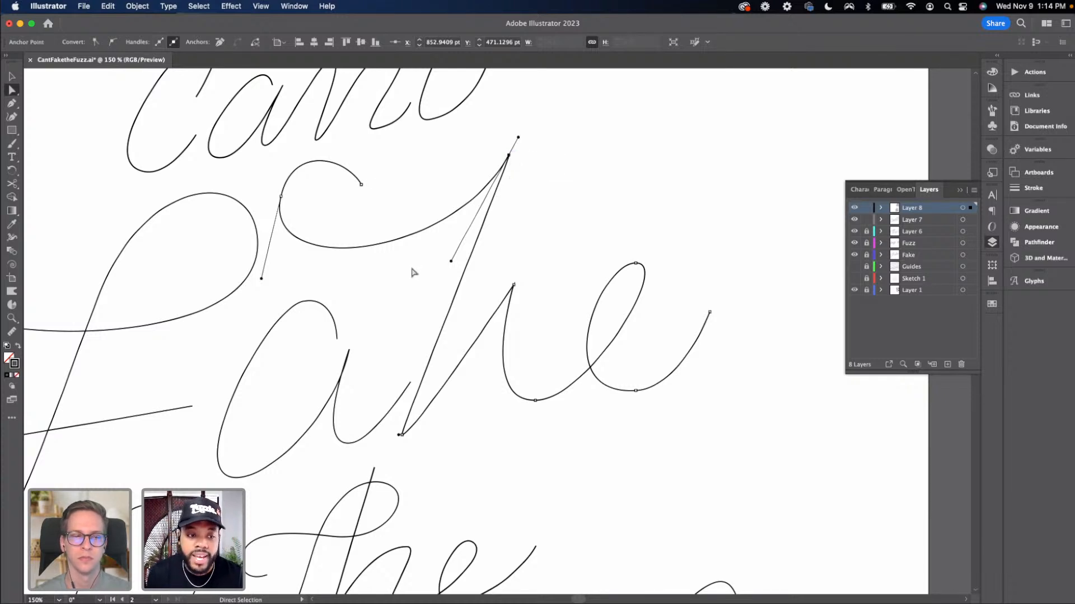
Level the handles of the top anchor of the 'a' in "Fake" to a horizontal curve
{"action": "left_click", "coordinate": [304, 303]}
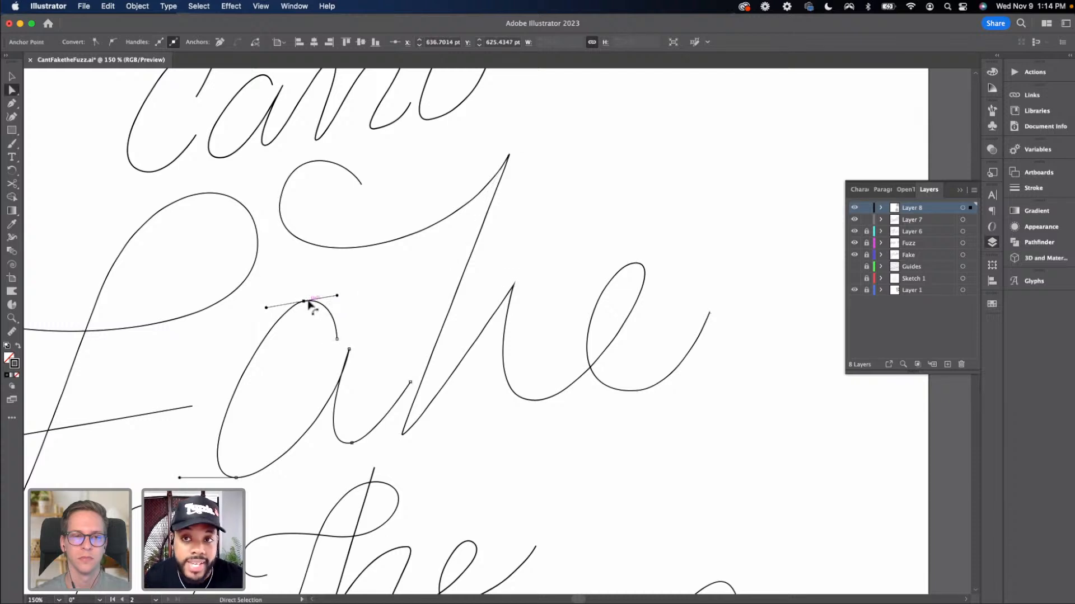
{"action": "left_click_drag", "start_coordinate": [306, 305], "coordinate": [348, 304]}
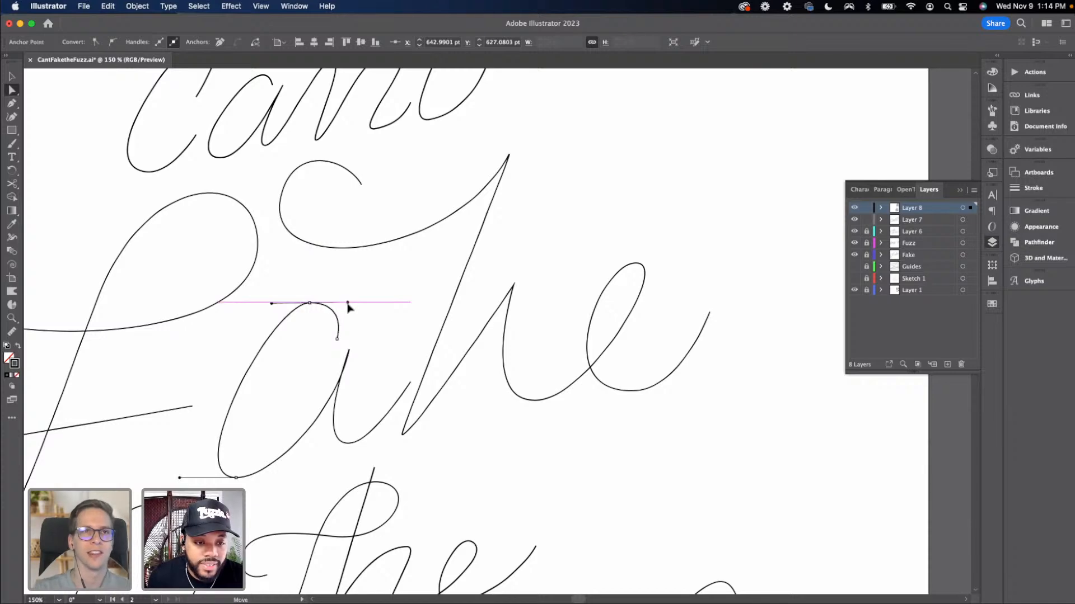
{"action": "left_click", "coordinate": [402, 347]}
Shift the anchor on the right stroke of the 'a' slightly to the left
{"action": "scroll", "coordinate": [444, 377], "scroll_direction": "left", "scroll_amount": 3}
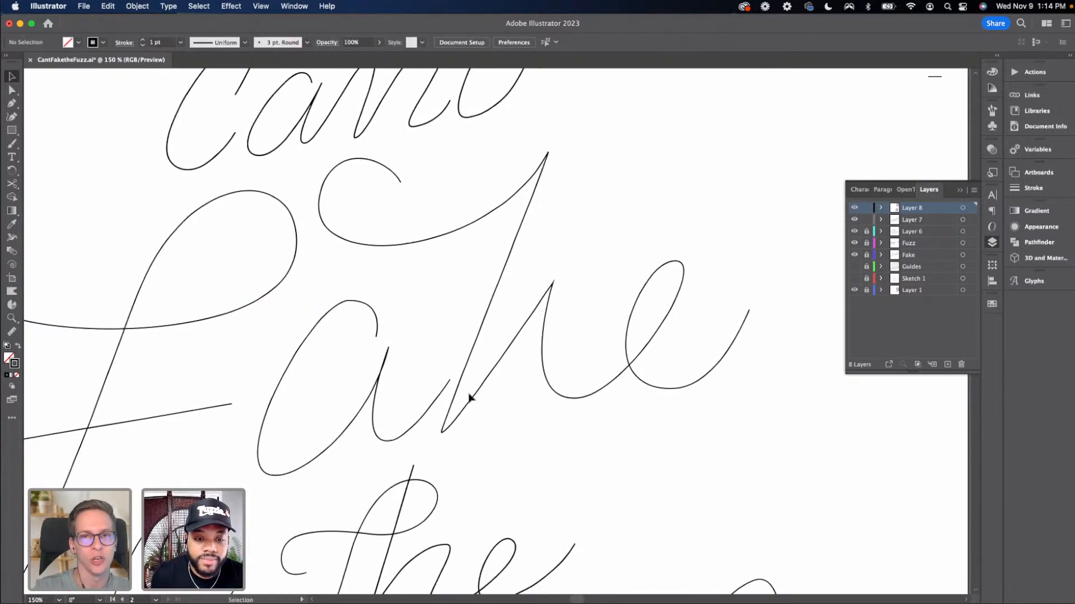
{"action": "left_click", "coordinate": [411, 381]}
{"action": "left_click_drag", "start_coordinate": [449, 380], "coordinate": [435, 379]}
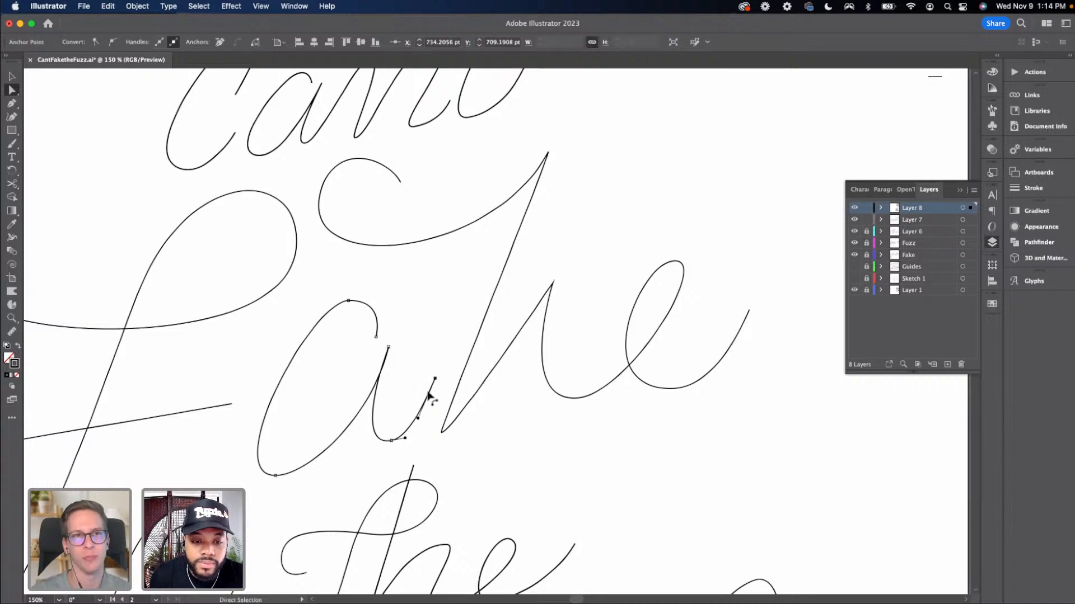
Select the "ake" path and nudge it to the left
{"action": "key", "text": "v"}
{"action": "left_click", "coordinate": [683, 441]}
{"action": "left_click", "coordinate": [571, 377]}
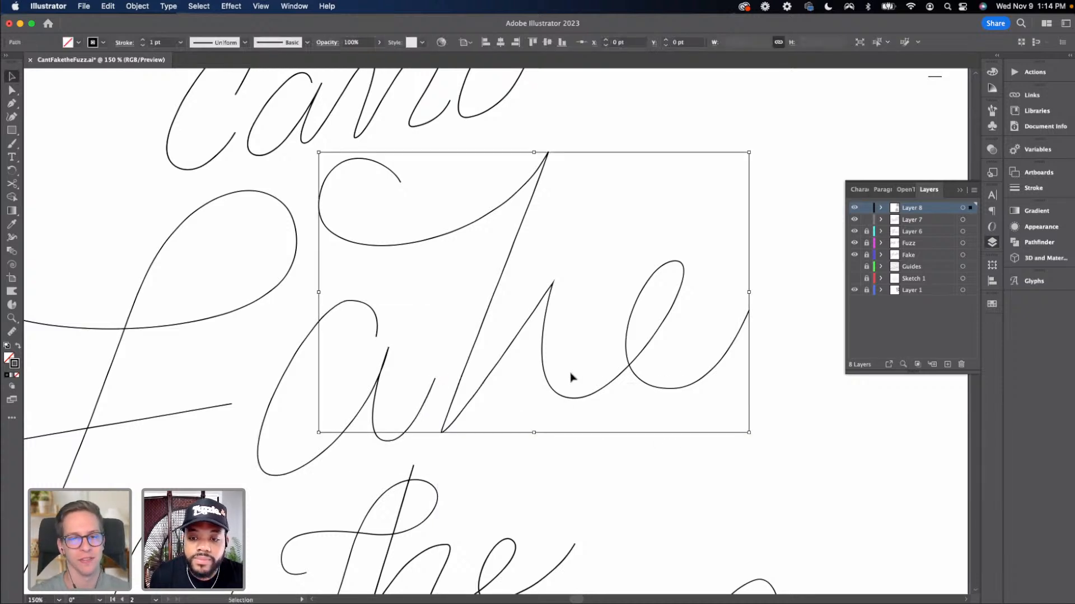
{"action": "key", "text": "shift+Left"}
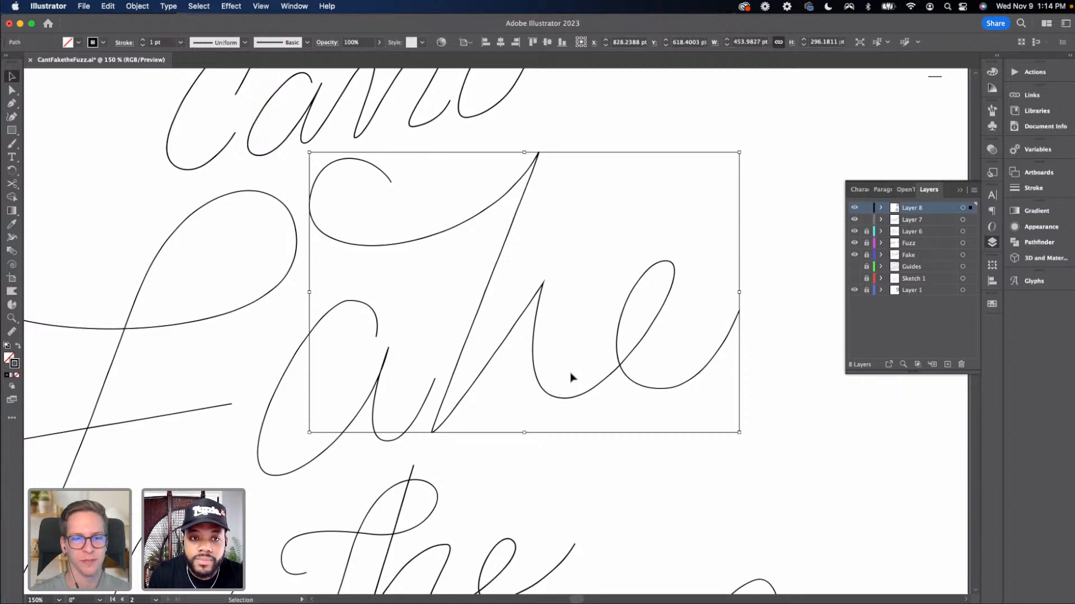
{"action": "left_click", "coordinate": [596, 302]}
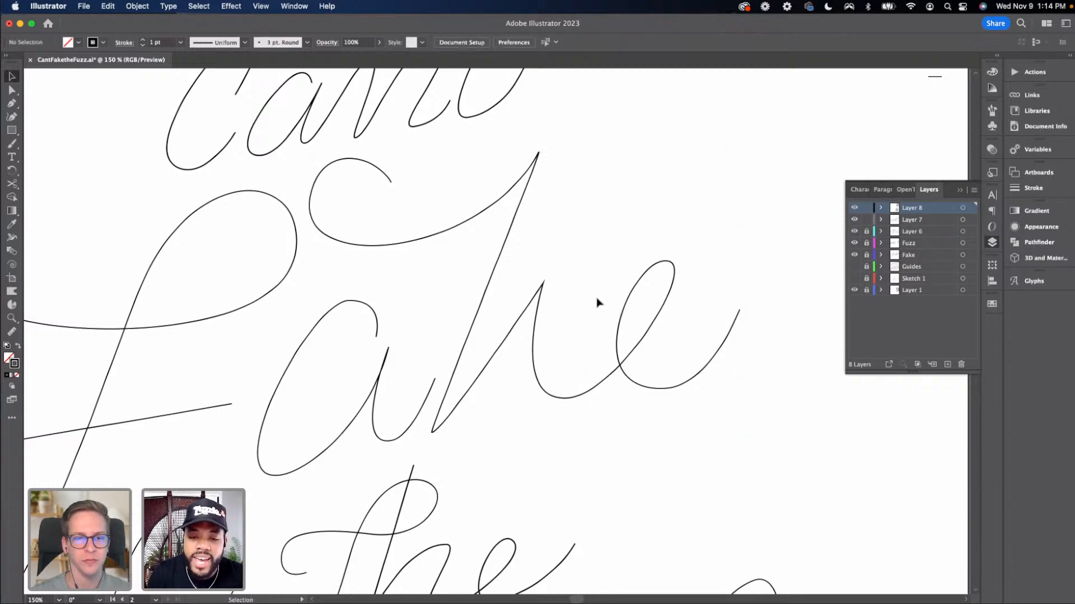
Cut the "ake" path with the Scissors tool at the top of the 'k' stem
{"action": "key", "text": "super+minus"}
{"action": "key", "text": "super+minus"}
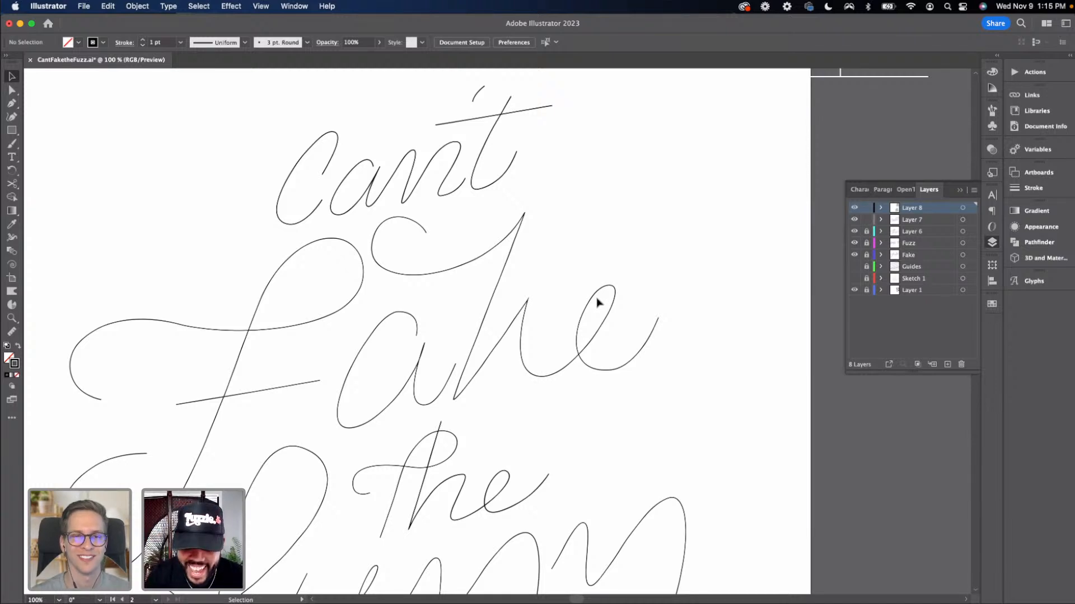
{"action": "key", "text": "super+equal"}
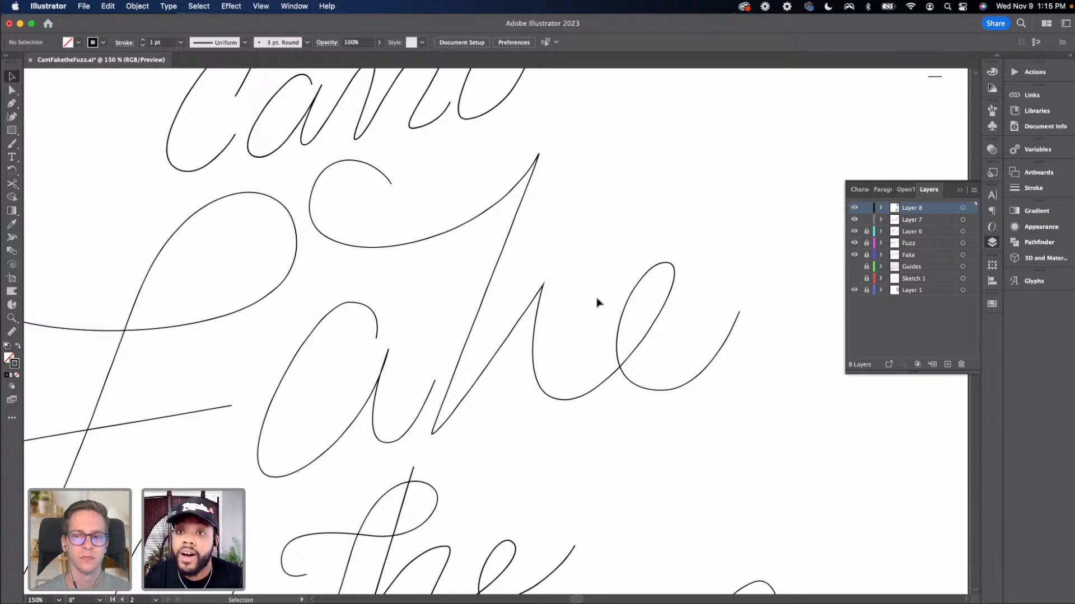
{"action": "key", "text": "c"}
{"action": "left_click", "coordinate": [544, 289]}
Drag the cut anchors at the top of the 'k' apart to reshape the stem and loop
{"action": "key", "text": "a"}
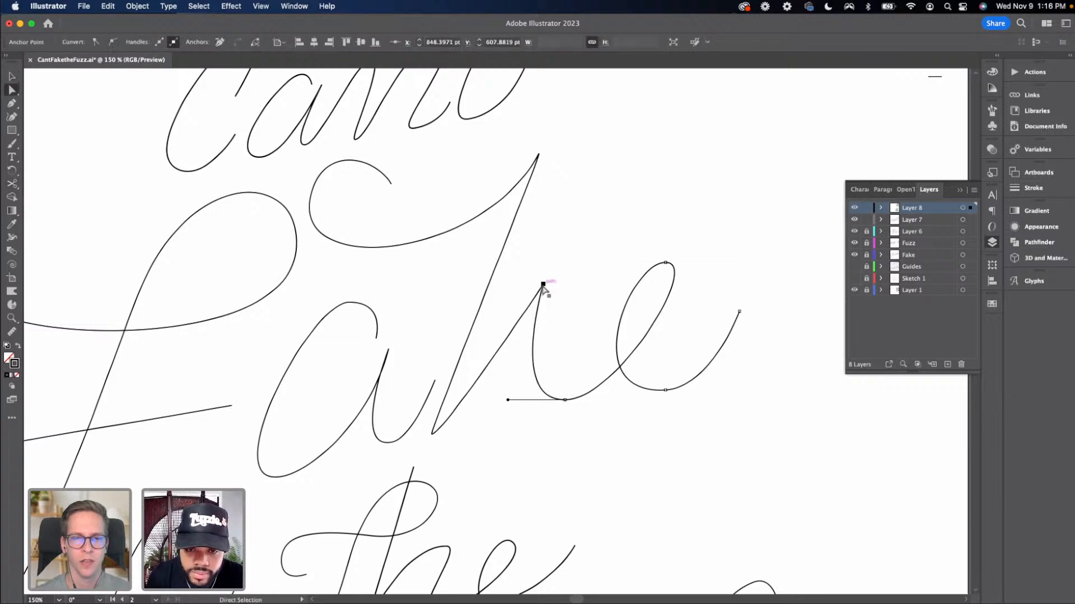
{"action": "left_click_drag", "start_coordinate": [541, 285], "coordinate": [516, 320]}
{"action": "left_click", "coordinate": [567, 344]}
{"action": "key", "text": "a"}
{"action": "mouse_move", "coordinate": [544, 286]}
{"action": "left_mouse_down"}
{"action": "mouse_move", "coordinate": [562, 284]}
{"action": "mouse_move", "coordinate": [562, 271]}
{"action": "left_mouse_up"}
{"action": "mouse_move", "coordinate": [517, 324]}
{"action": "left_mouse_down"}
{"action": "mouse_move", "coordinate": [624, 259]}
{"action": "mouse_move", "coordinate": [511, 291]}
{"action": "mouse_move", "coordinate": [526, 288]}
{"action": "mouse_move", "coordinate": [483, 313]}
{"action": "left_mouse_up"}
{"action": "left_click", "coordinate": [549, 337]}
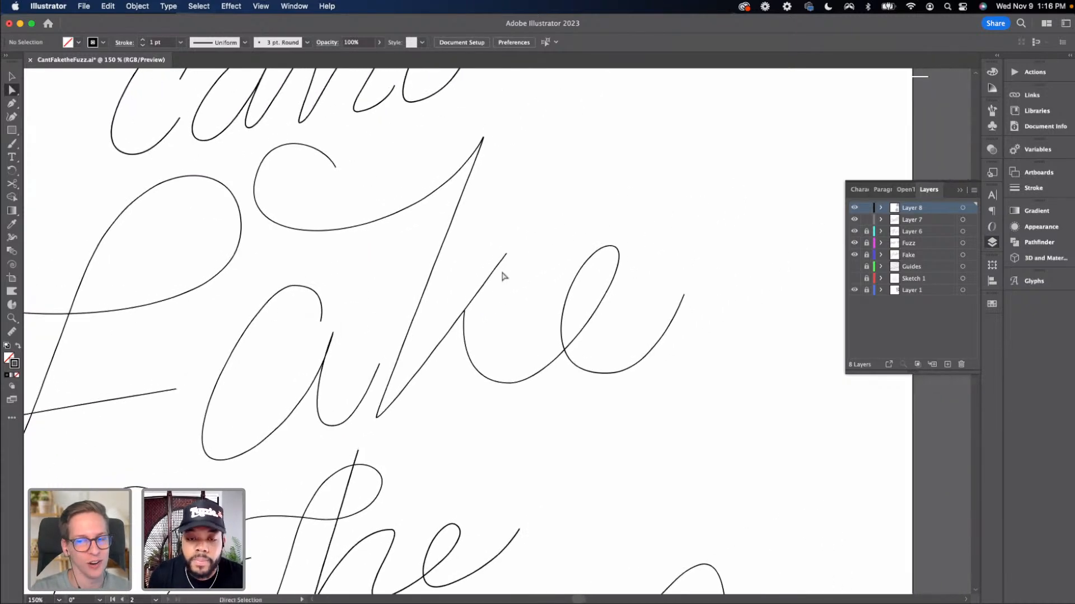
Fine-tune the 'k' loop's top endpoint and its lower anchor
{"action": "left_click_drag", "start_coordinate": [505, 253], "coordinate": [516, 254]}
{"action": "left_click", "coordinate": [465, 311]}
{"action": "left_click_drag", "start_coordinate": [466, 312], "coordinate": [466, 316]}
{"action": "left_click", "coordinate": [447, 387]}
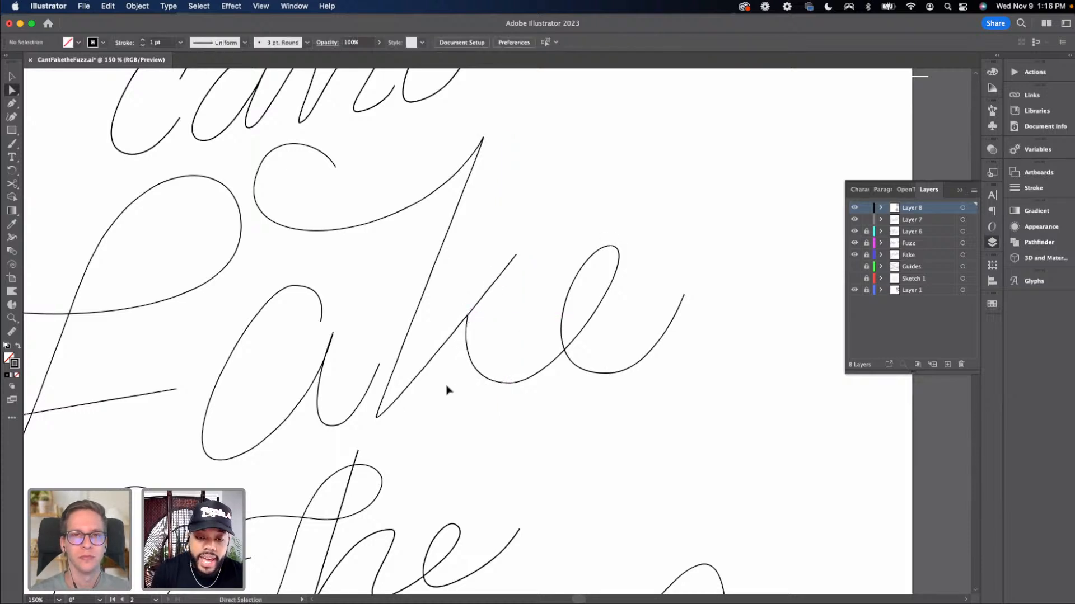
Select the word "the" and move it slightly upward
{"action": "key", "text": "super+minus"}
{"action": "key", "text": "super+minus"}
{"action": "key", "text": "super+minus"}
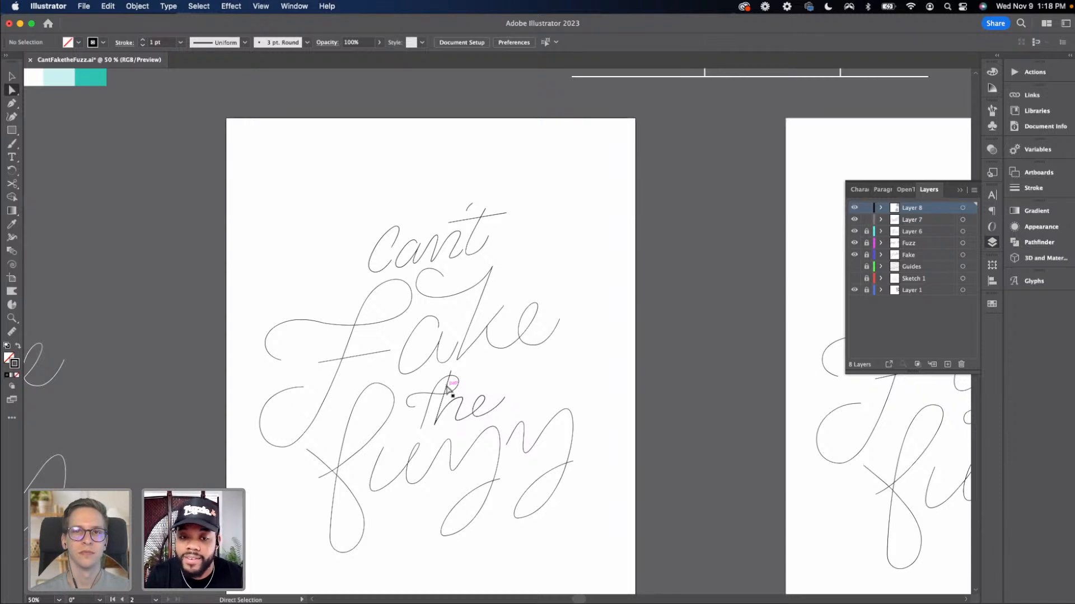
{"action": "key", "text": "v"}
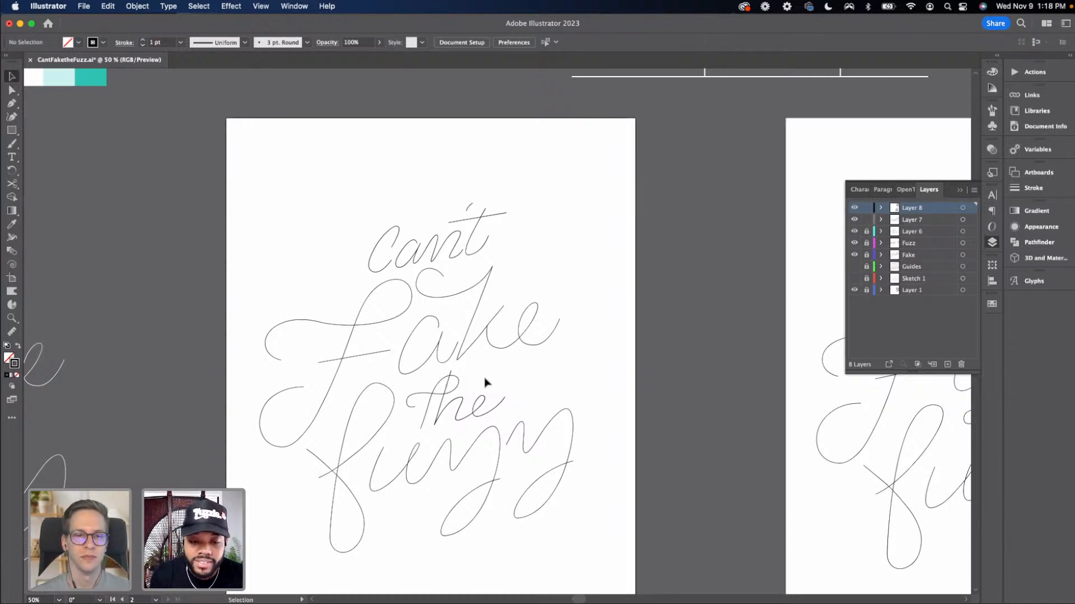
{"action": "key", "text": "super+equal"}
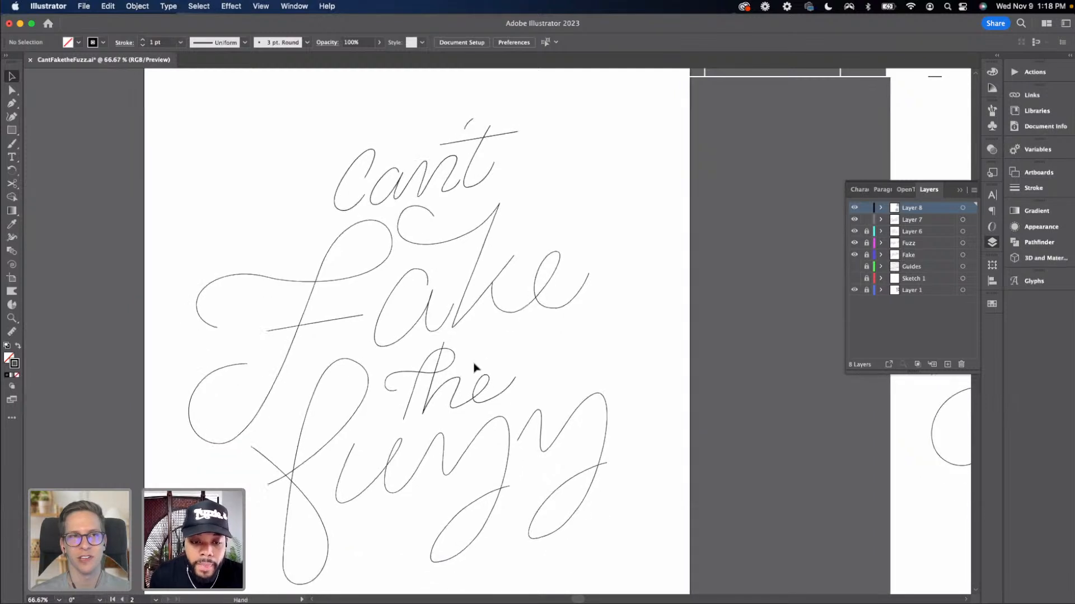
{"action": "scroll", "coordinate": [475, 367], "scroll_direction": "down", "scroll_amount": 2}
{"action": "left_click", "coordinate": [477, 407]}
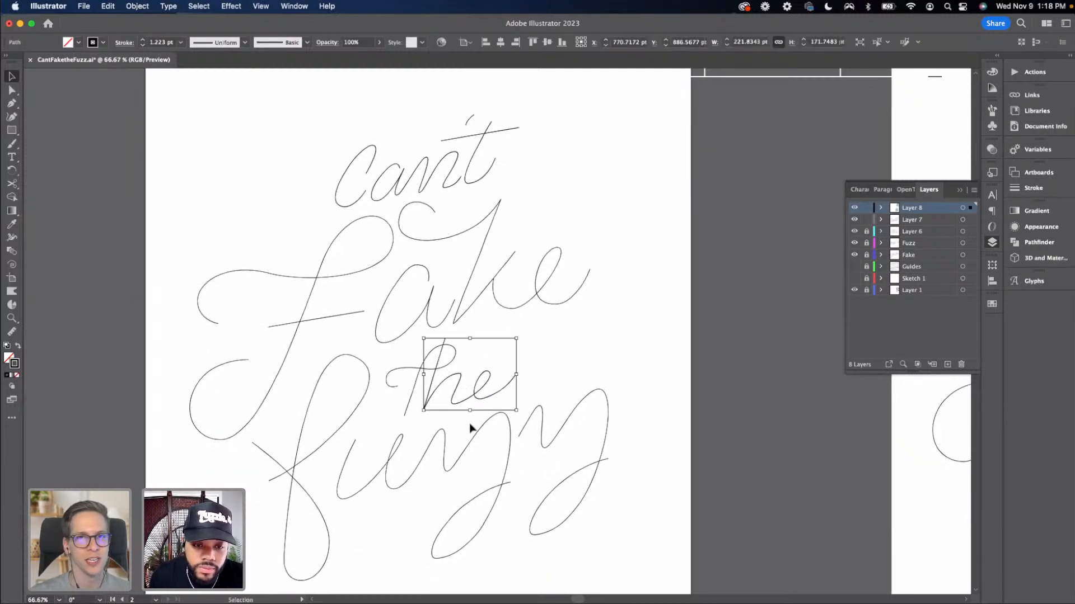
{"action": "left_click", "coordinate": [475, 412]}
{"action": "left_click", "coordinate": [487, 386]}
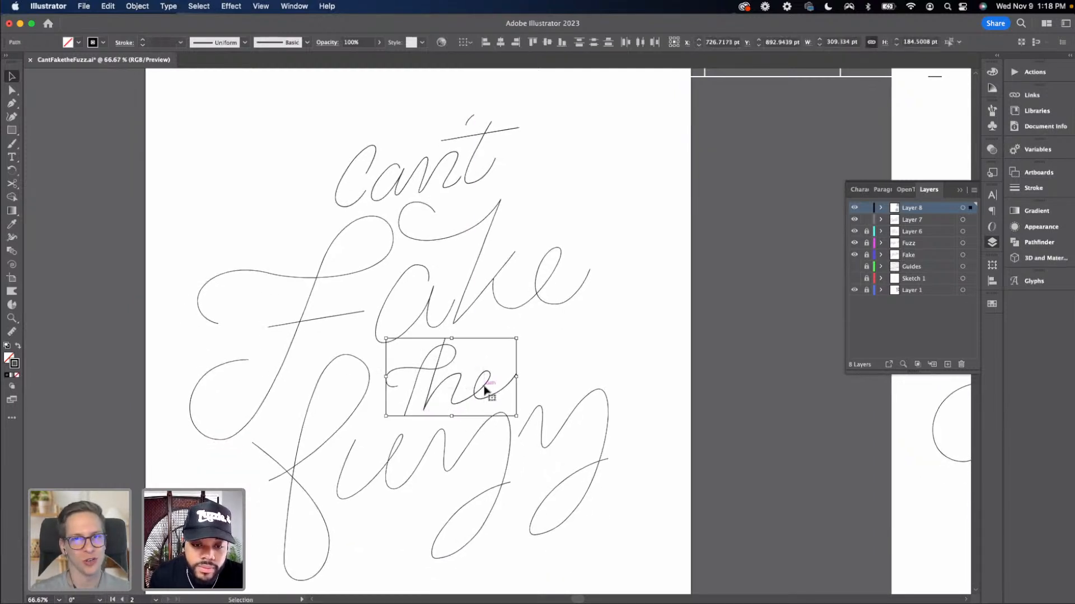
{"action": "left_click_drag", "start_coordinate": [481, 389], "coordinate": [483, 386]}
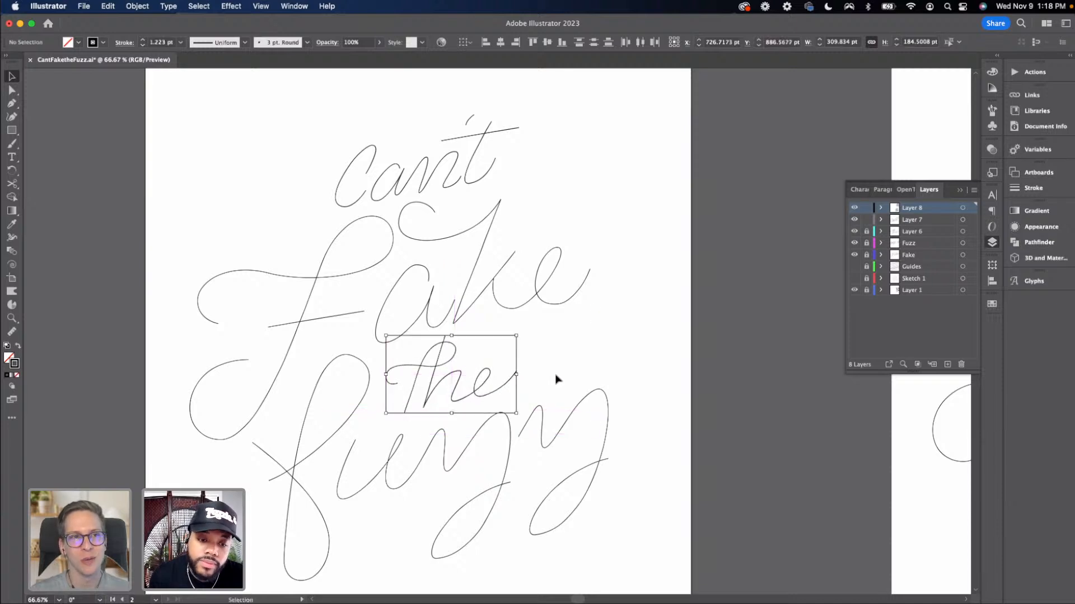
{"action": "left_click", "coordinate": [558, 378]}
Adjust the handle at the connection between the 'n' and 't' in "Can't"
{"action": "left_click_drag", "start_coordinate": [585, 353], "coordinate": [603, 330]}
{"action": "key", "text": "super+minus"}
{"action": "key", "text": "super+minus"}
{"action": "key", "text": "super+minus"}
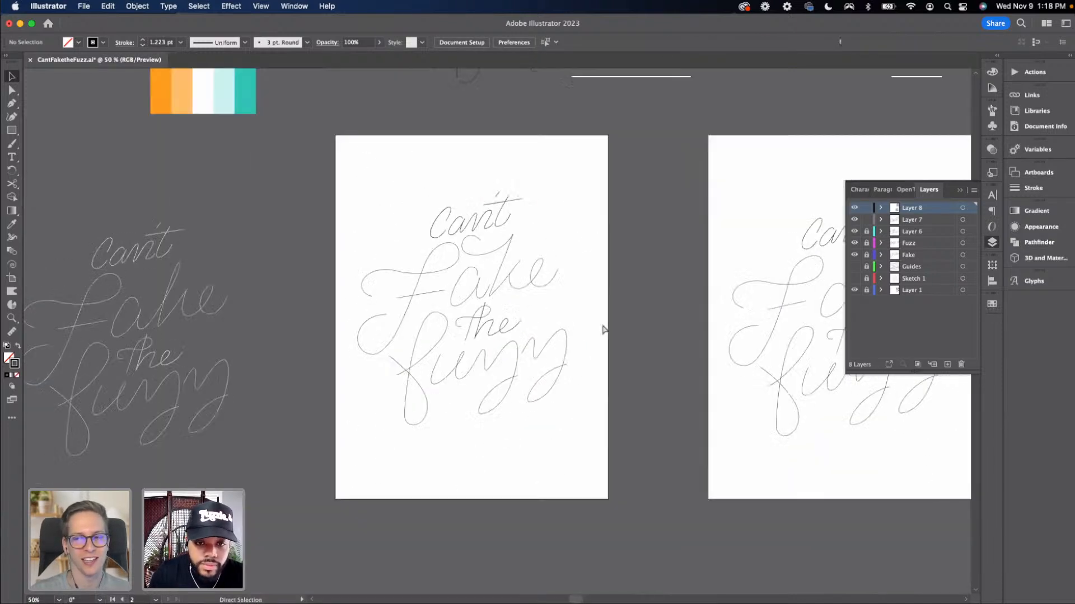
{"action": "scroll", "coordinate": [585, 330], "scroll_direction": "up", "scroll_amount": 2}
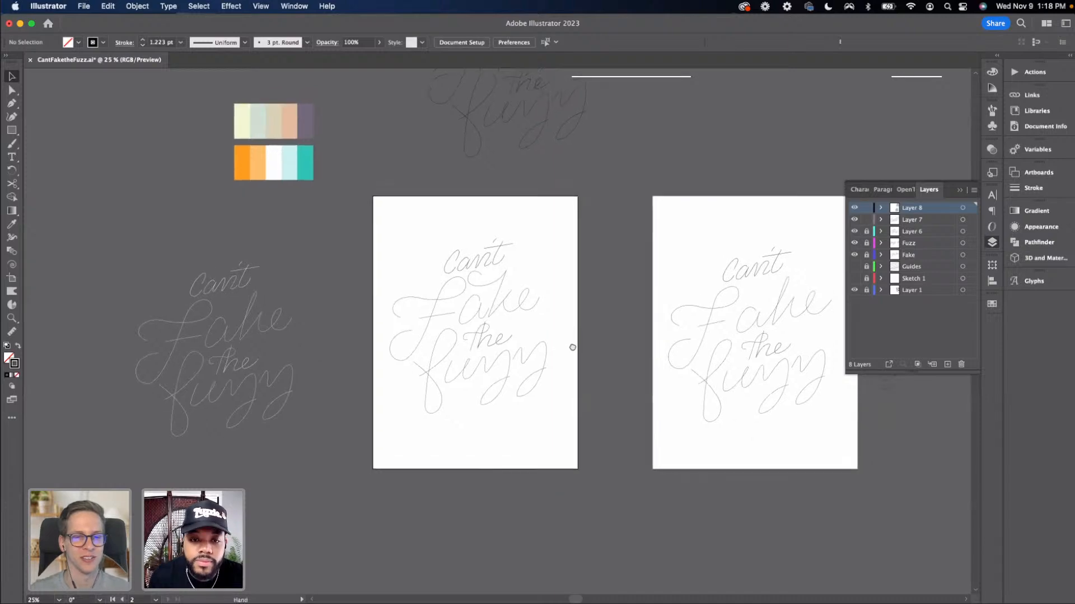
{"action": "key", "text": "super+equal"}
{"action": "key", "text": "super+equal"}
{"action": "key", "text": "super+equal"}
{"action": "key", "text": "super+equal"}
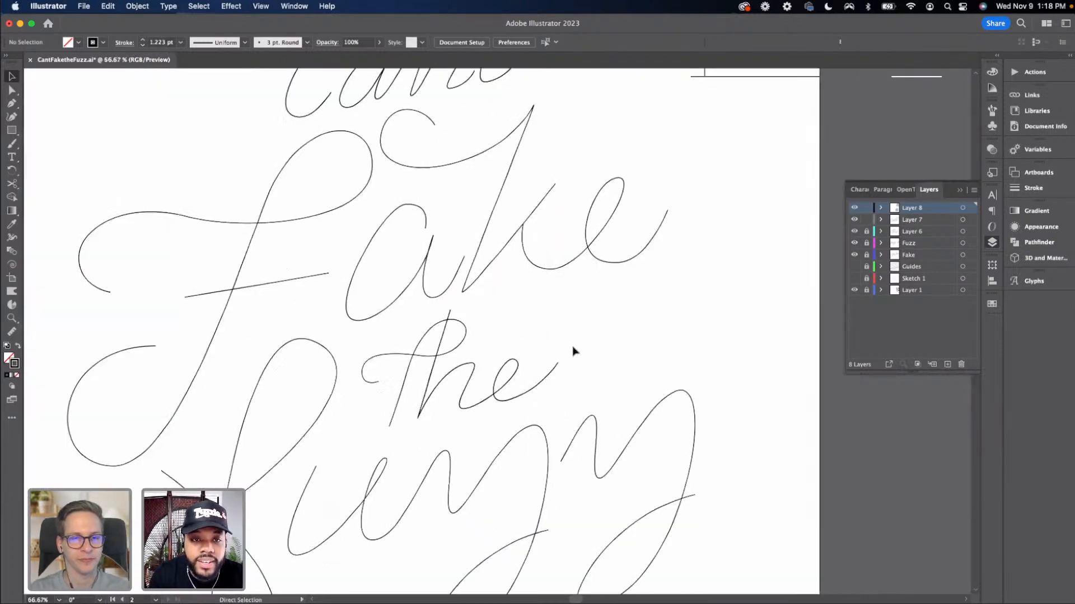
{"action": "left_click_drag", "start_coordinate": [511, 436], "coordinate": [524, 513]}
{"action": "key", "text": "a"}
{"action": "left_click", "coordinate": [428, 258]}
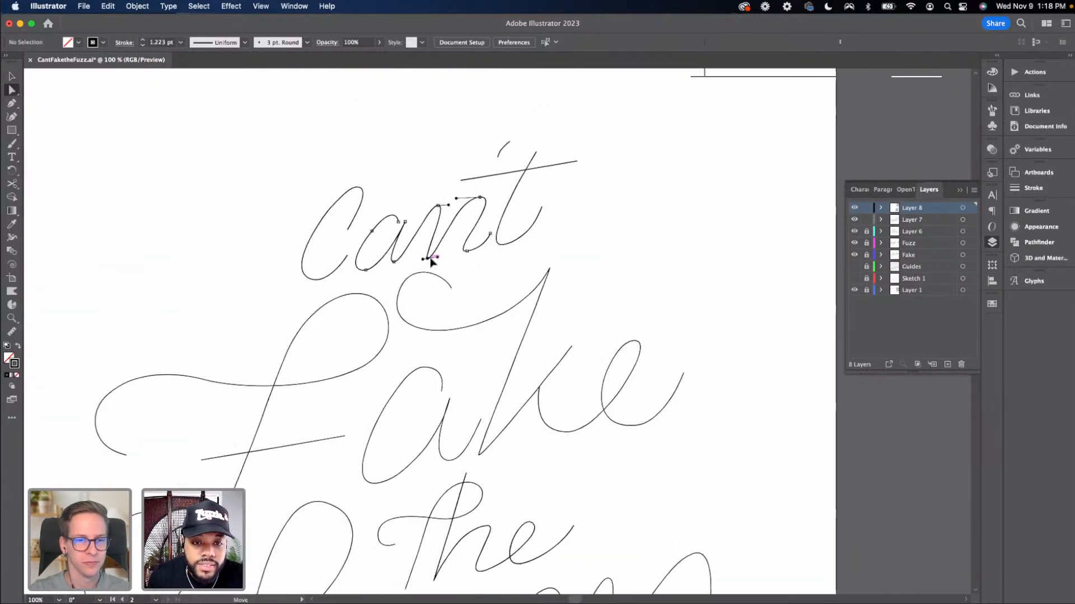
{"action": "left_click_drag", "start_coordinate": [479, 198], "coordinate": [448, 192]}
{"action": "left_click", "coordinate": [447, 192]}
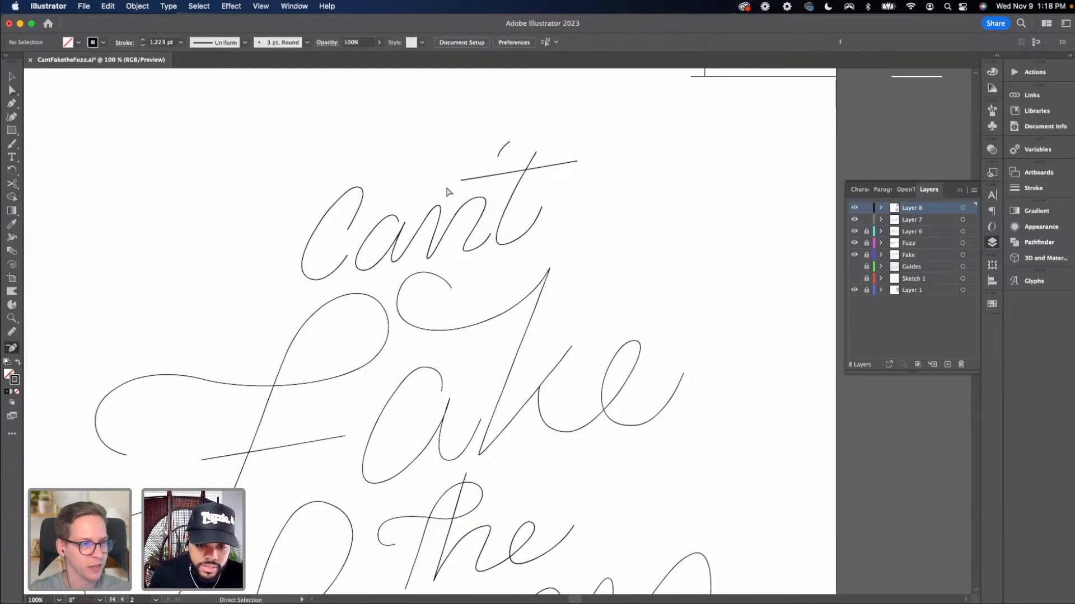
Nudge an anchor on the final letter of "Fuzz" slightly upward
{"action": "key", "text": "super+minus"}
{"action": "key", "text": "super+minus"}
{"action": "key", "text": "super+minus"}
{"action": "scroll", "coordinate": [450, 196], "scroll_direction": "down", "scroll_amount": 5}
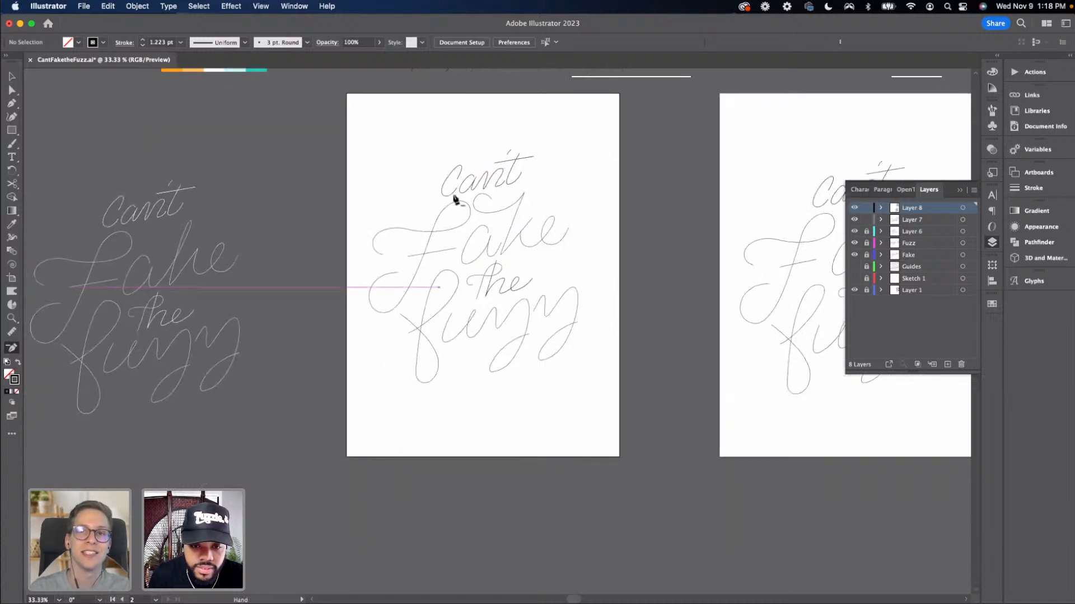
{"action": "key", "text": "a"}
{"action": "left_click_drag", "start_coordinate": [527, 335], "coordinate": [528, 329]}
Select the final letter path of "Fuzz" and shift it slightly to the left
{"action": "key", "text": "v"}
{"action": "left_click", "coordinate": [577, 322]}
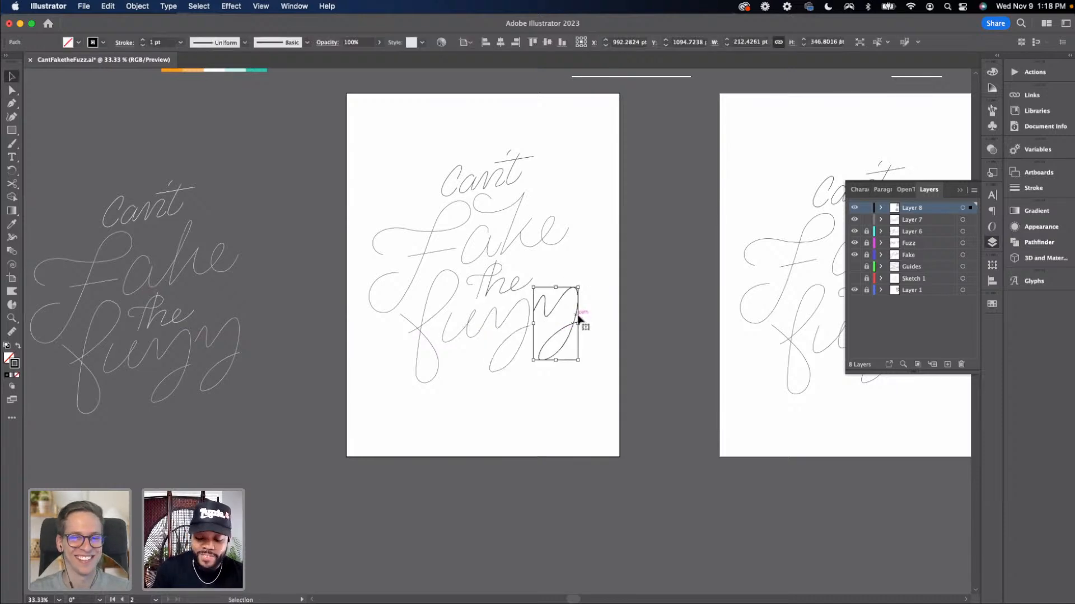
{"action": "key", "text": "a"}
{"action": "key", "text": "super+equal"}
{"action": "key", "text": "super+equal"}
{"action": "key", "text": "v"}
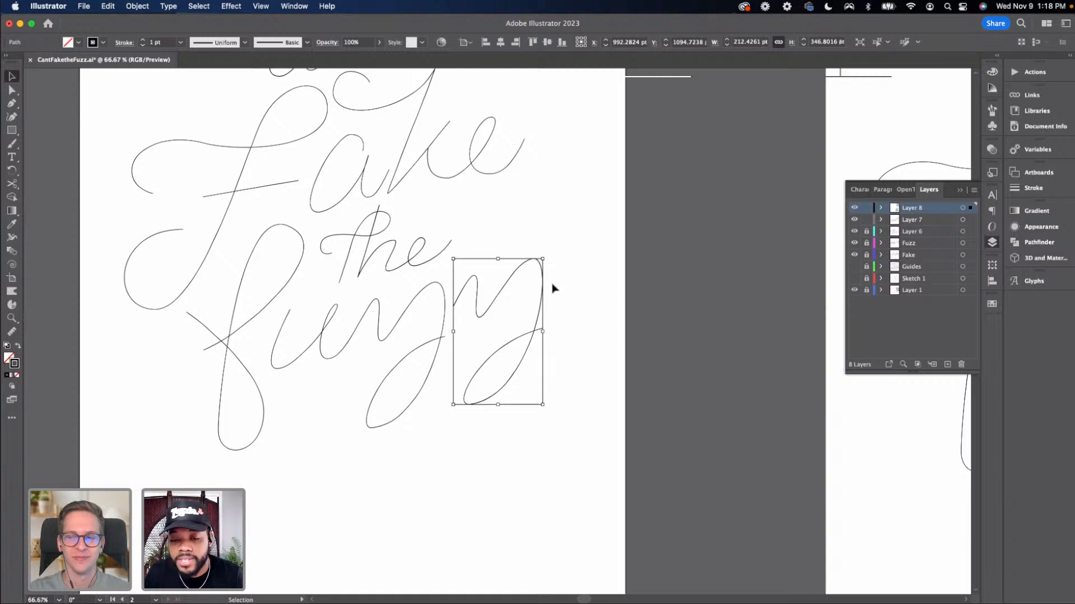
{"action": "left_click_drag", "start_coordinate": [542, 283], "coordinate": [540, 284]}
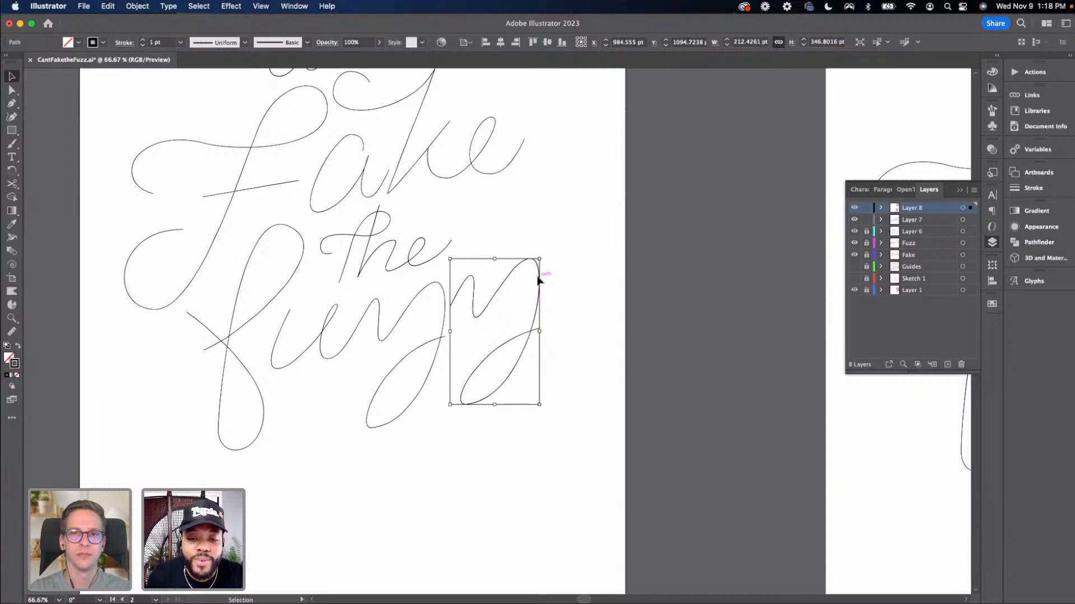
{"action": "left_click_drag", "start_coordinate": [539, 279], "coordinate": [536, 280]}
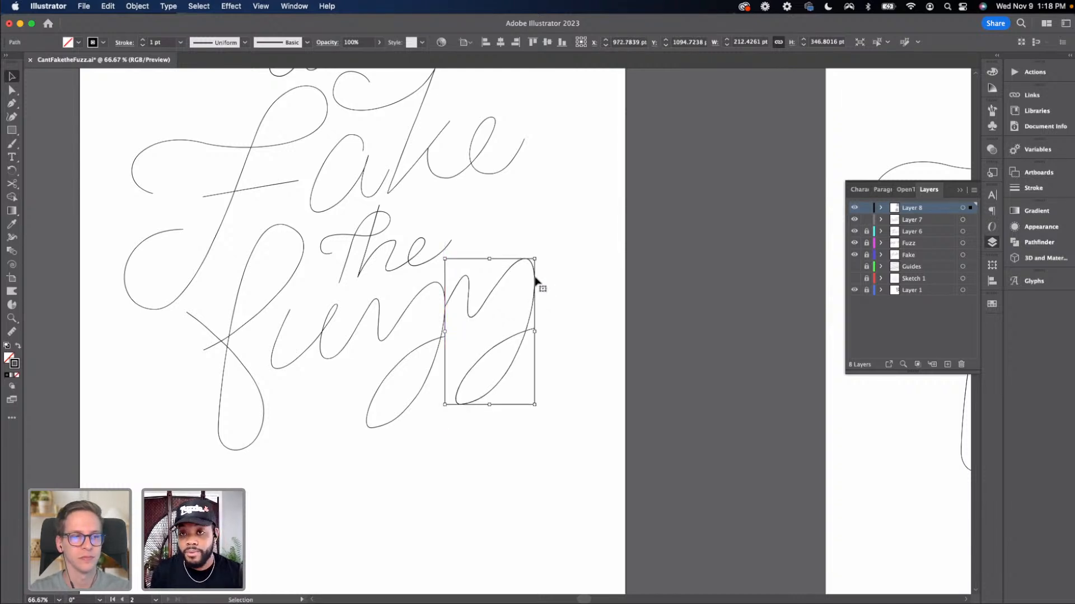
Nudge the handle at the top of the 'F' in "Fuzz" slightly to the left
{"action": "key", "text": "super+minus"}
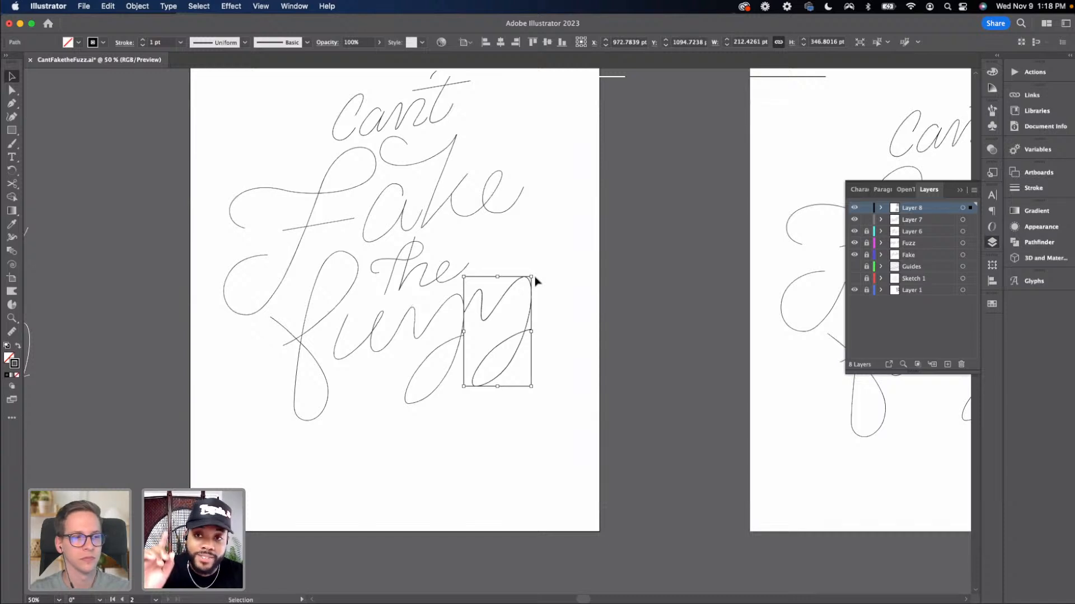
{"action": "key", "text": "super+minus"}
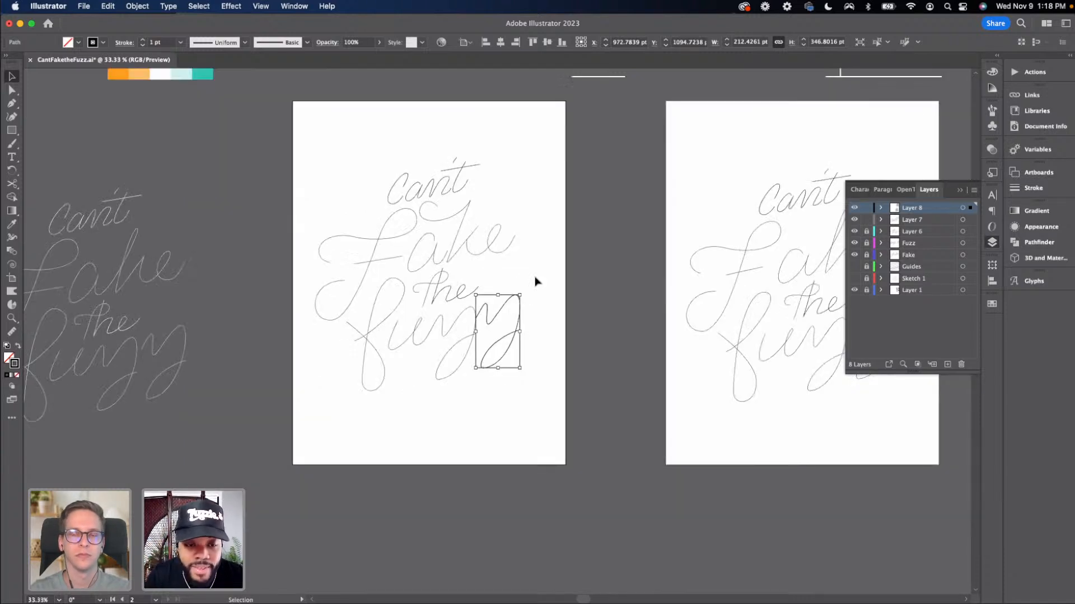
{"action": "left_click", "coordinate": [549, 299]}
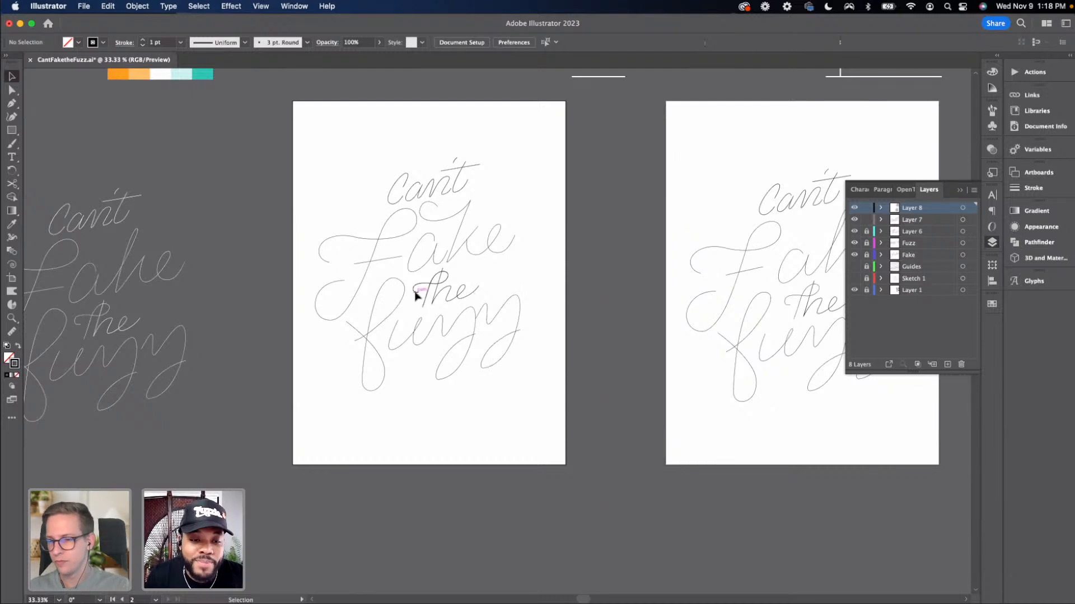
{"action": "key", "text": "a"}
{"action": "left_click", "coordinate": [397, 279]}
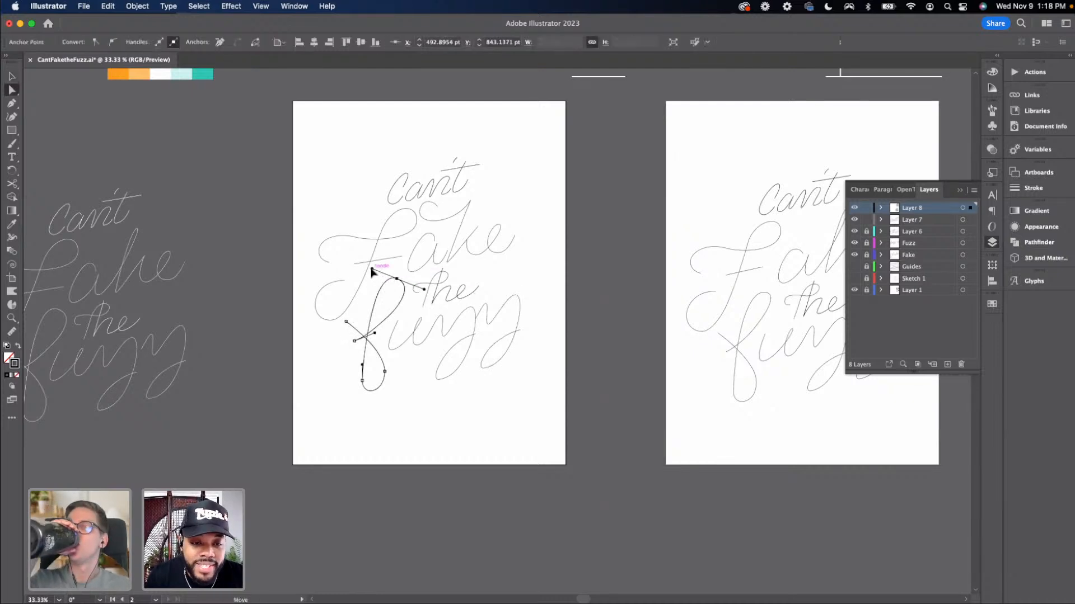
{"action": "left_click_drag", "start_coordinate": [371, 269], "coordinate": [366, 269]}
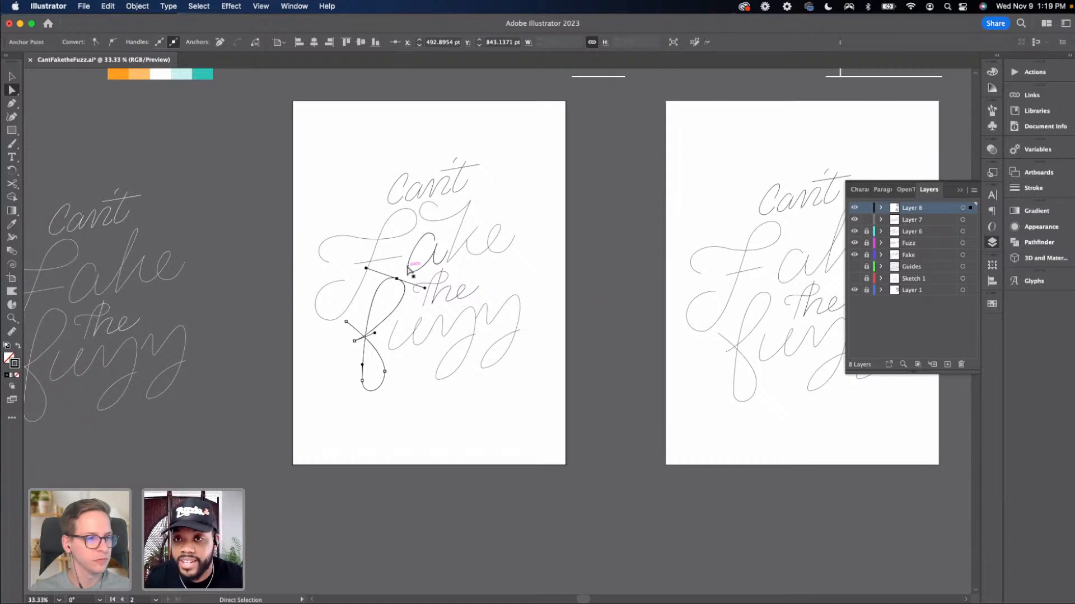
{"action": "key", "text": "super+equal"}
{"action": "key", "text": "super+equal"}
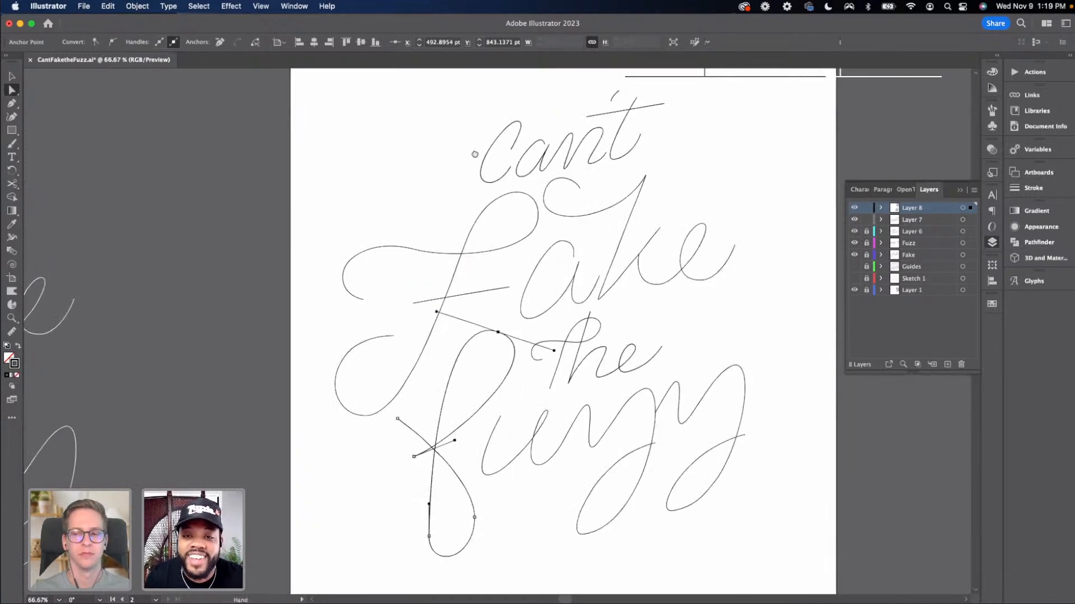
{"action": "left_click_drag", "start_coordinate": [569, 145], "coordinate": [479, 167]}
{"action": "left_click", "coordinate": [529, 203]}
{"action": "left_click", "coordinate": [518, 205]}
{"action": "key", "text": "space"}
{"action": "left_click_drag", "start_coordinate": [572, 189], "coordinate": [580, 187]}
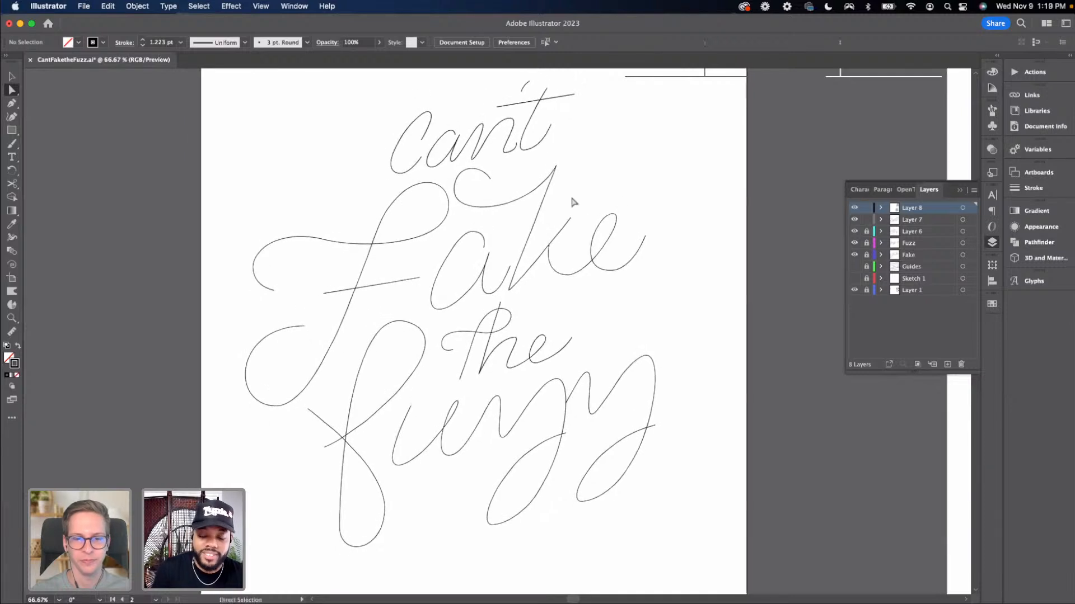
Inspect an anchor on the 'F' of "Fuzz" in the zoomed-out lettering
{"action": "key", "text": "super+minus"}
{"action": "scroll", "coordinate": [479, 307], "scroll_direction": "down", "scroll_amount": 5}
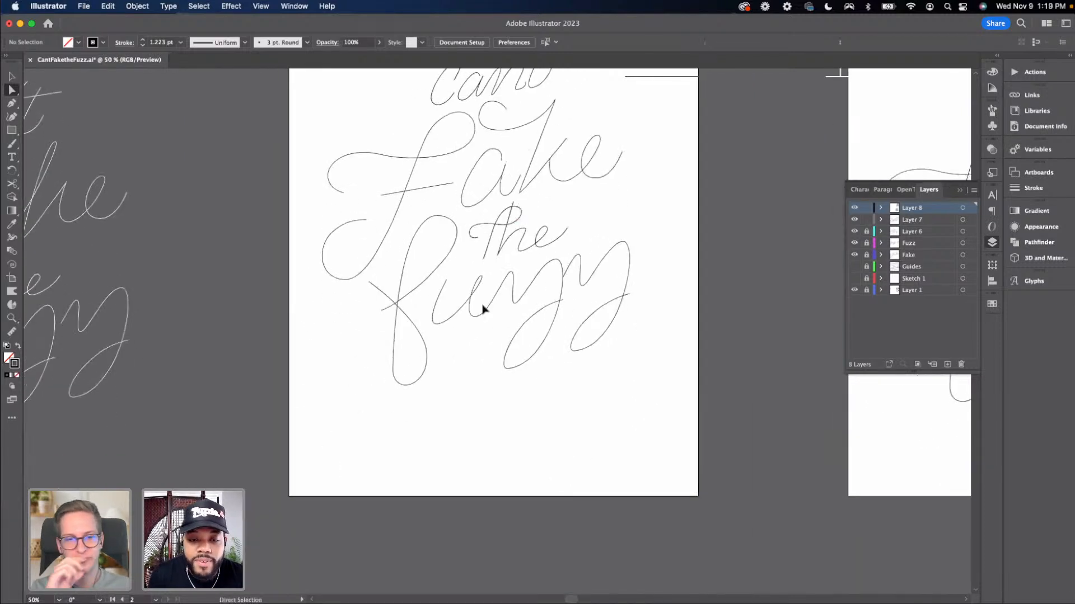
{"action": "key", "text": "v"}
{"action": "key", "text": "a"}
{"action": "left_click", "coordinate": [447, 280]}
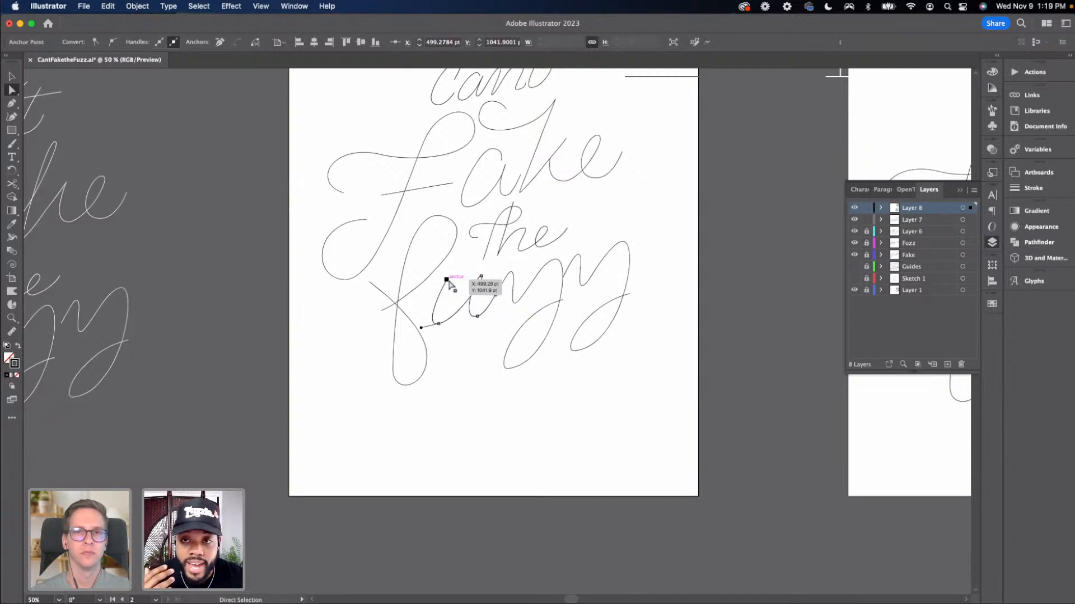
{"action": "scroll", "coordinate": [449, 283], "scroll_direction": "up", "scroll_amount": 3}
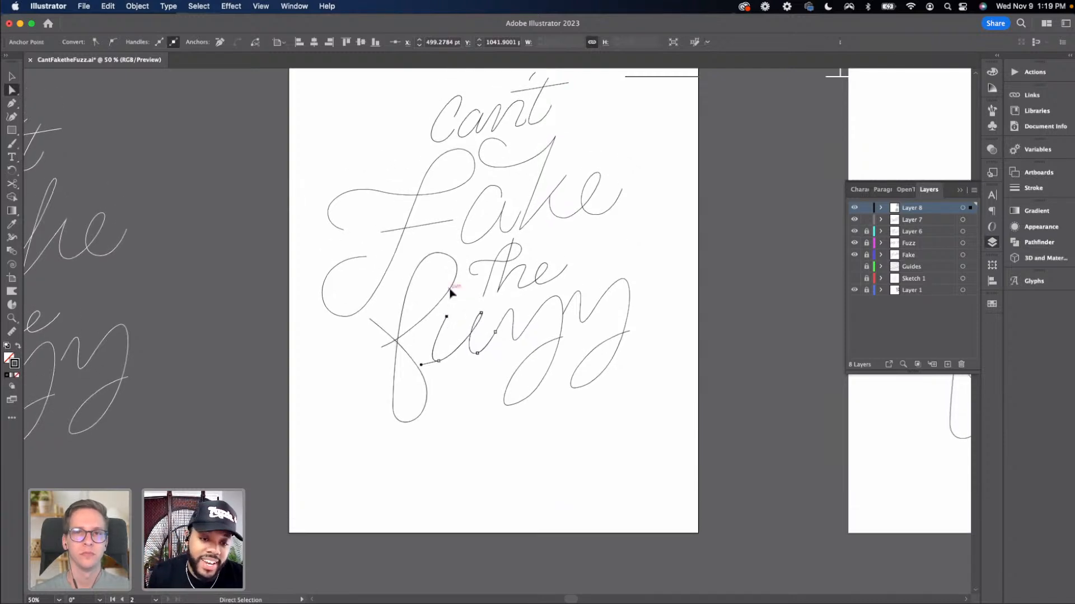
{"action": "key", "text": "v"}
{"action": "left_click", "coordinate": [468, 307]}
{"action": "scroll", "coordinate": [458, 290], "scroll_direction": "down", "scroll_amount": 2}
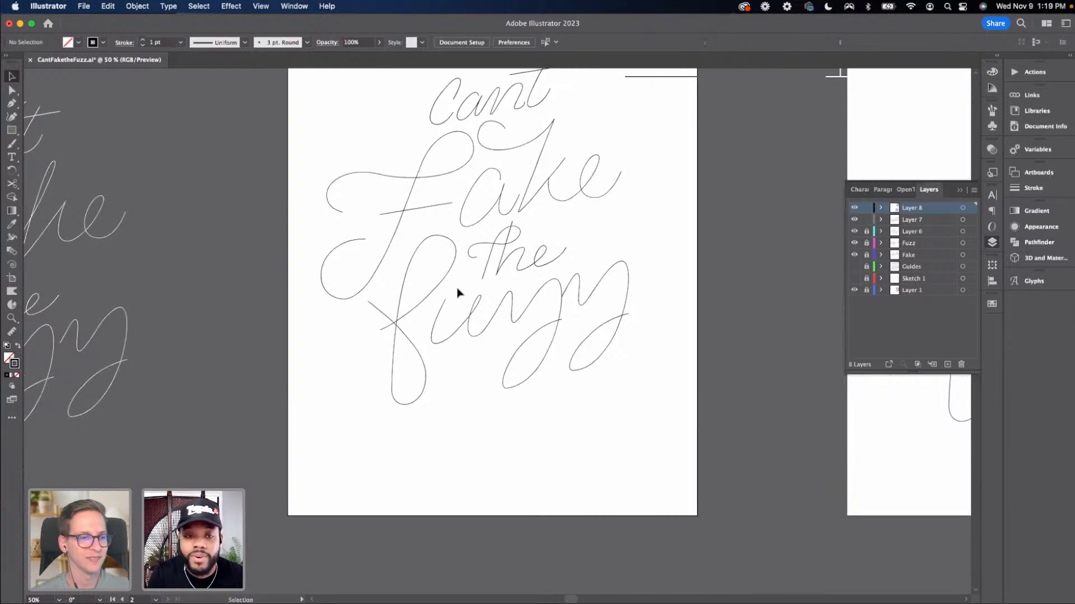
Compare the whole redrawn lettering with the sketches on the neighbouring artboards
{"action": "key", "text": "super+minus"}
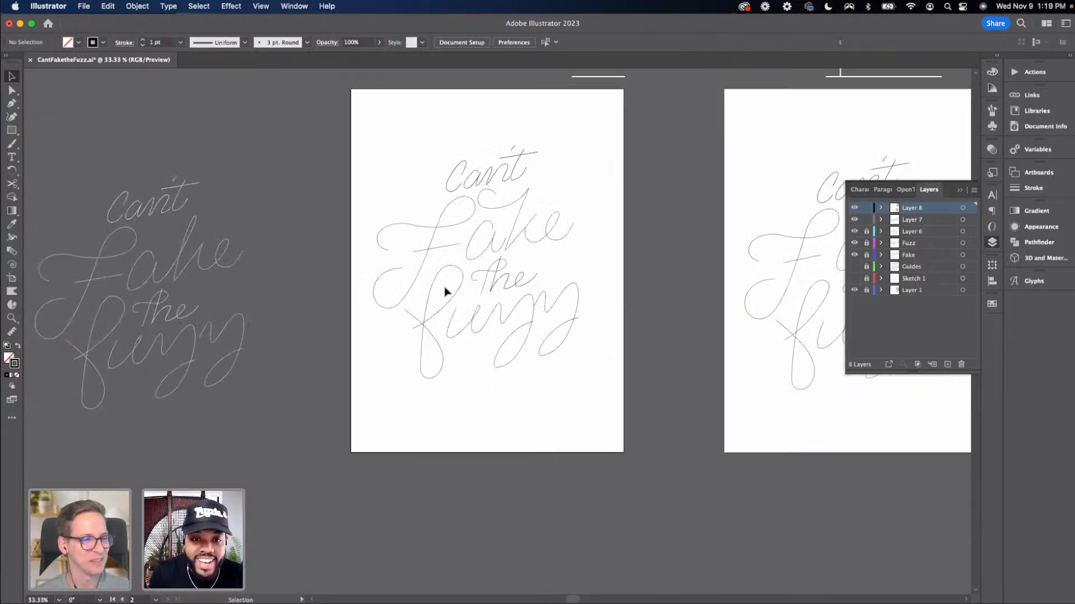
{"action": "scroll", "coordinate": [485, 366], "scroll_direction": "right", "scroll_amount": 2}
{"action": "scroll", "coordinate": [535, 358], "scroll_direction": "down", "scroll_amount": 3}
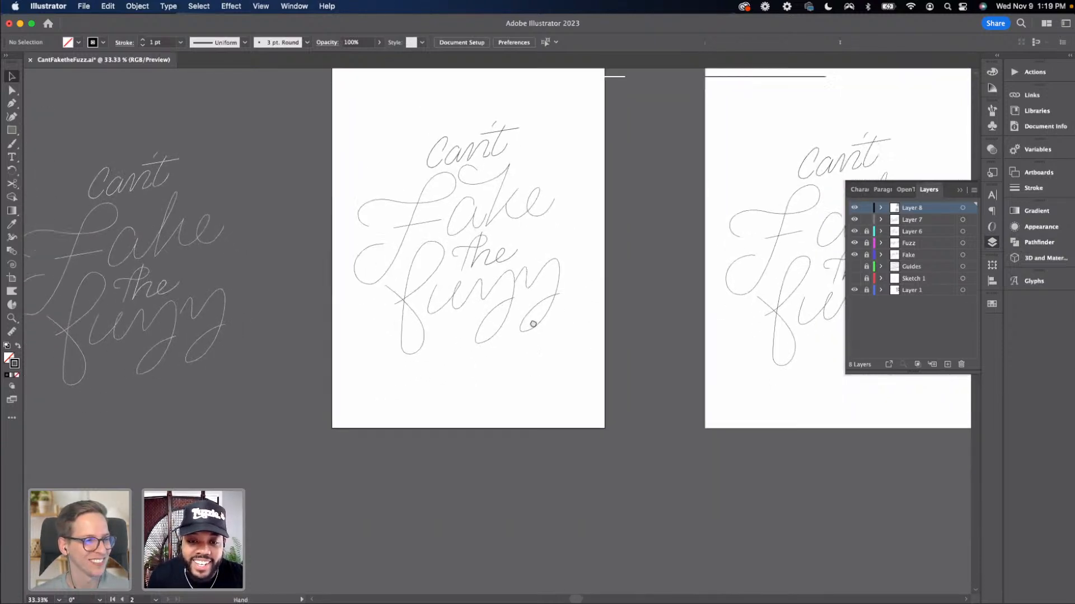
{"action": "key", "text": "super+minus"}
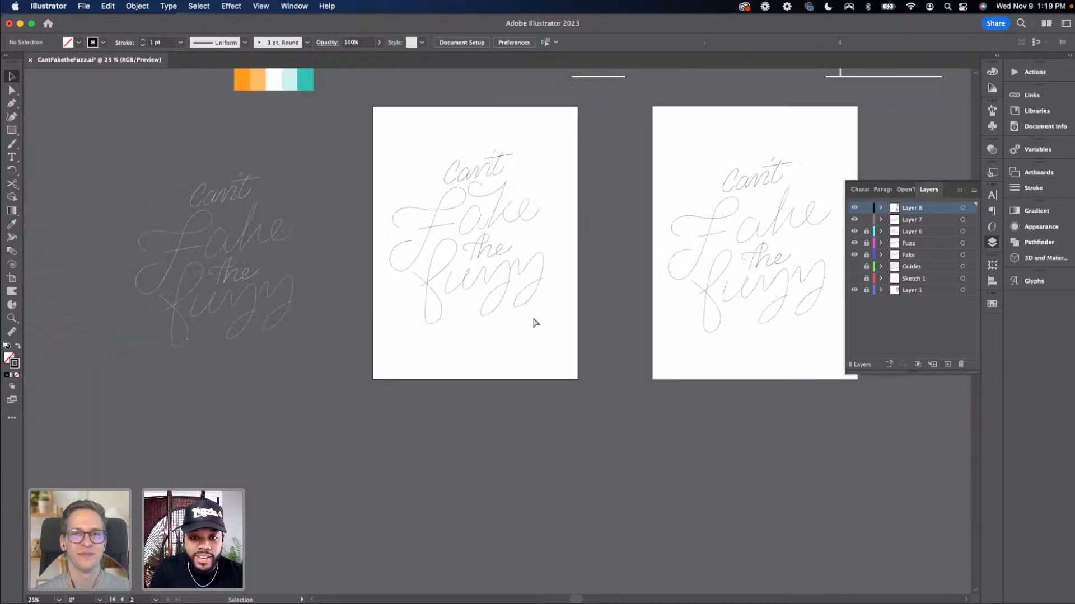
{"action": "key", "text": "super+equal"}
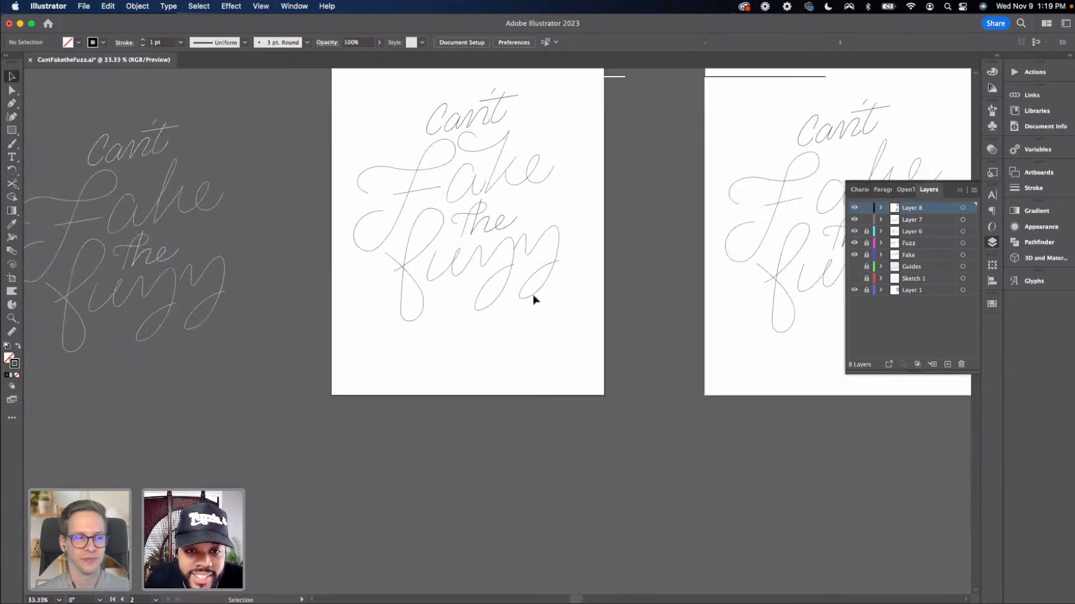
{"action": "scroll", "coordinate": [526, 308], "scroll_direction": "up", "scroll_amount": 1}
{"action": "left_click", "coordinate": [395, 135]}
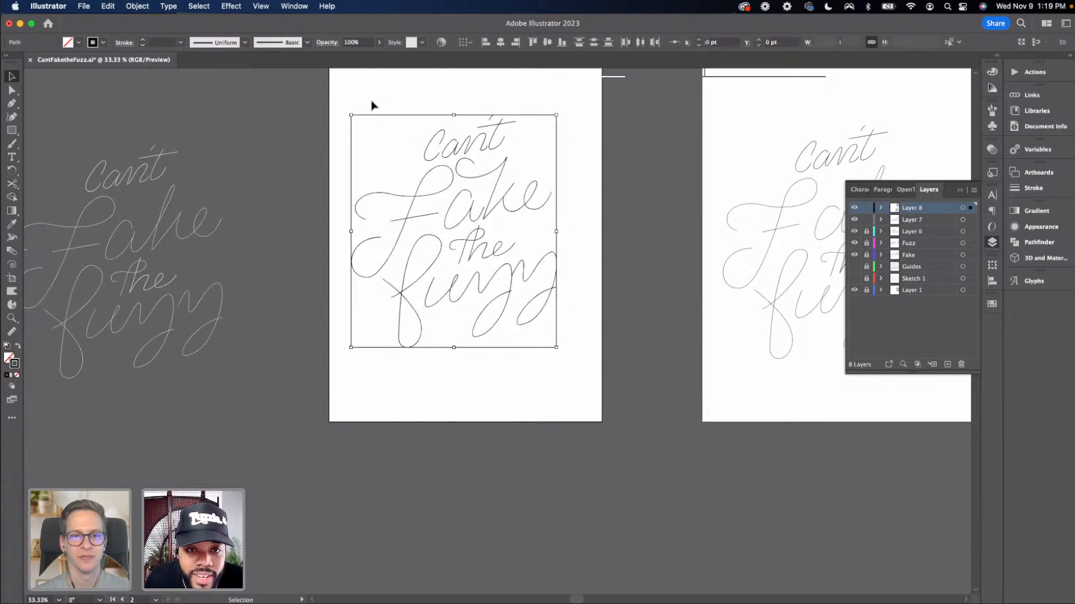
{"action": "left_click", "coordinate": [368, 228]}
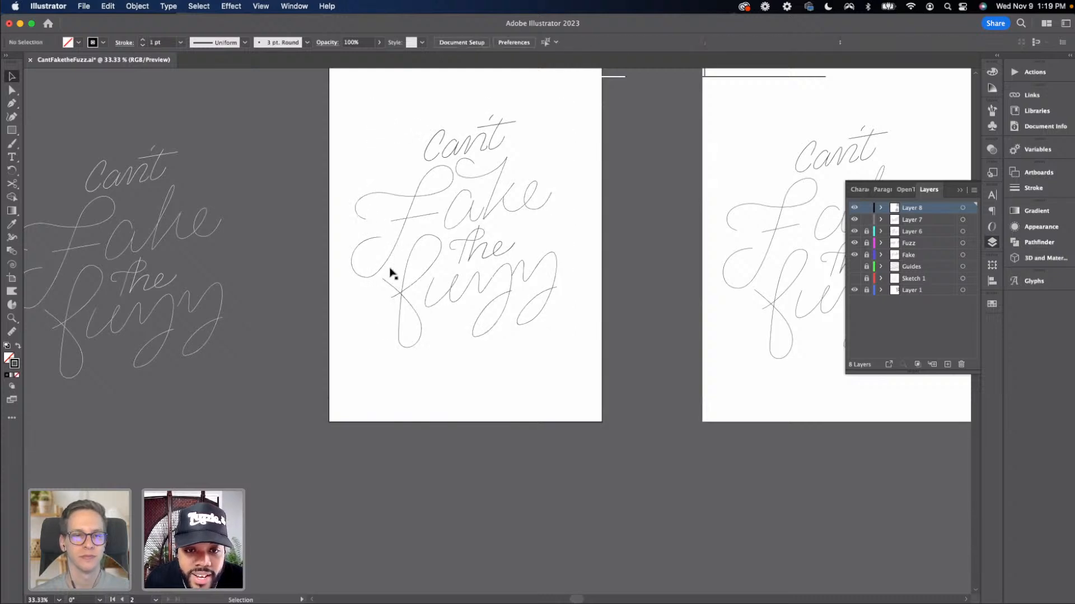
Examine the anchors of the word "the" at 100% zoom
{"action": "scroll", "coordinate": [366, 274], "scroll_direction": "up", "scroll_amount": 1}
{"action": "scroll", "coordinate": [366, 275], "scroll_direction": "right", "scroll_amount": 1}
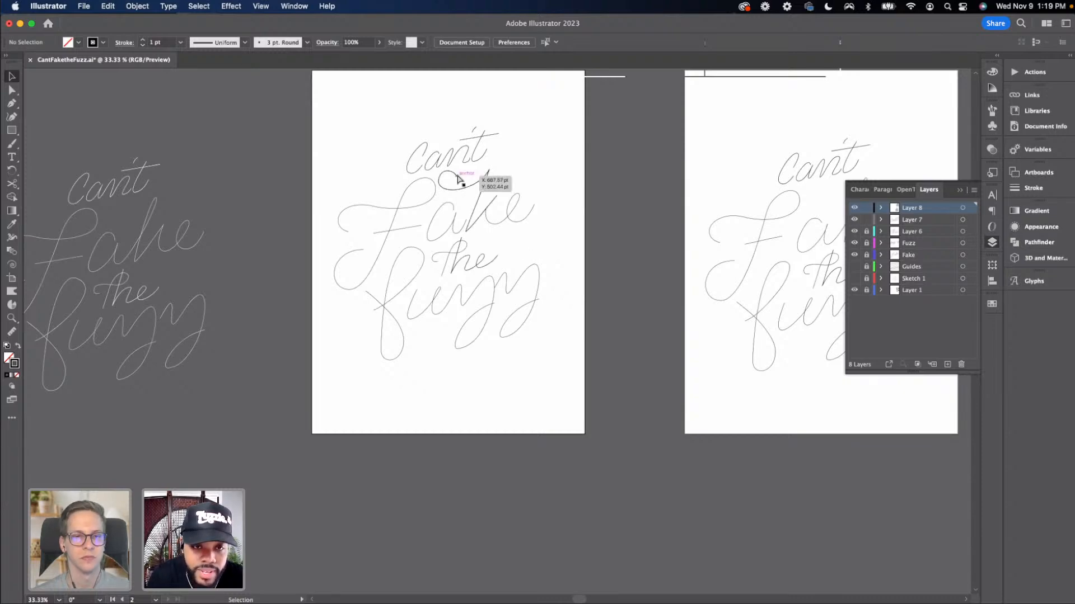
{"action": "key", "text": "super+1"}
{"action": "left_click_drag", "start_coordinate": [401, 204], "coordinate": [462, 325]}
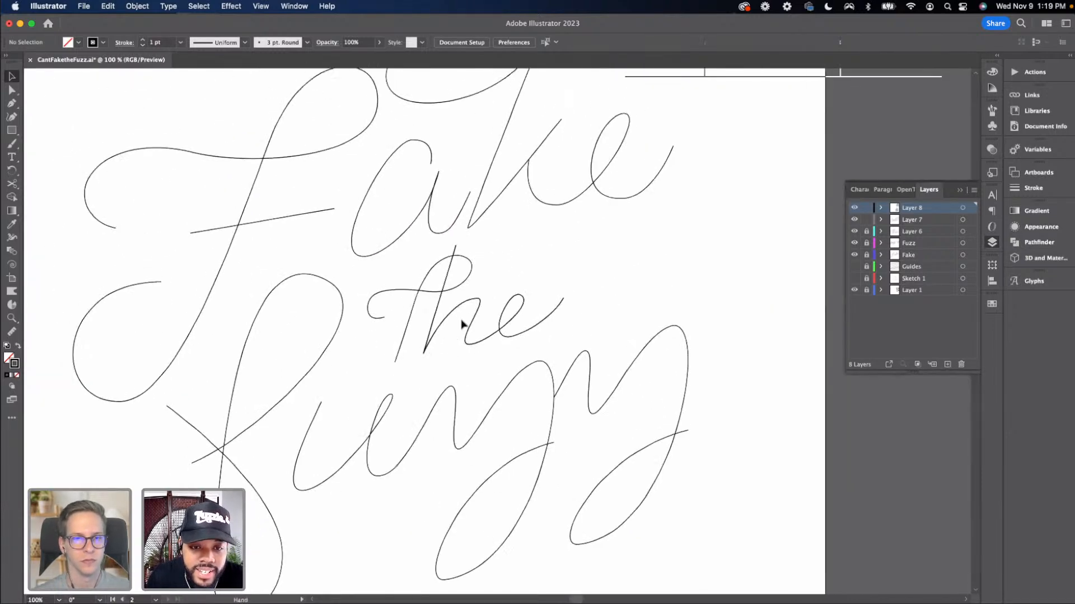
{"action": "key", "text": "a"}
{"action": "left_click", "coordinate": [477, 299]}
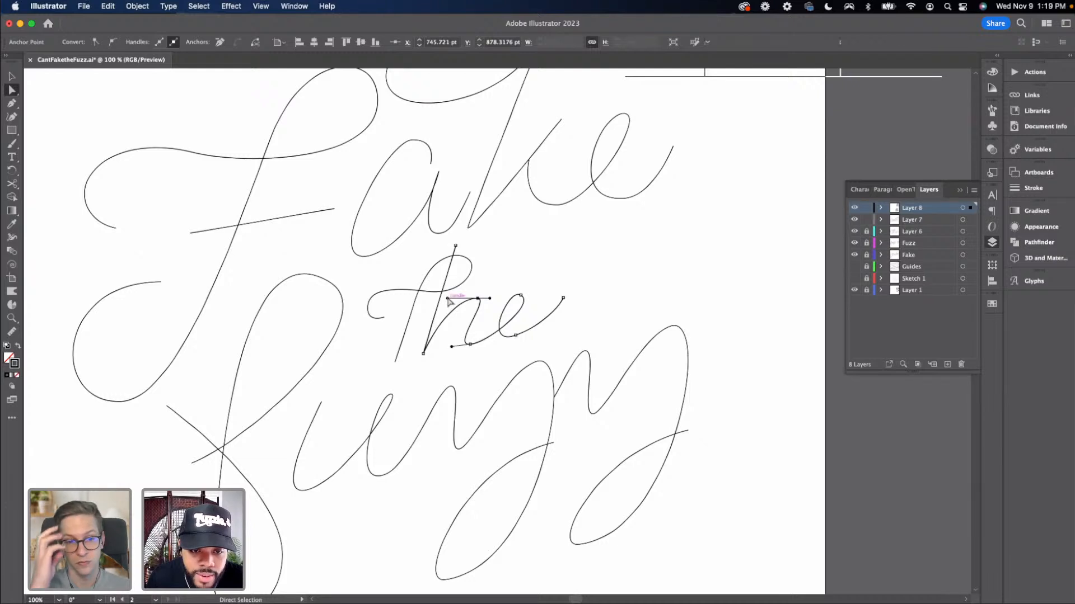
{"action": "key", "text": "v"}
{"action": "left_click", "coordinate": [454, 269]}
{"action": "left_click_drag", "start_coordinate": [455, 269], "coordinate": [476, 344]}
{"action": "key", "text": "a"}
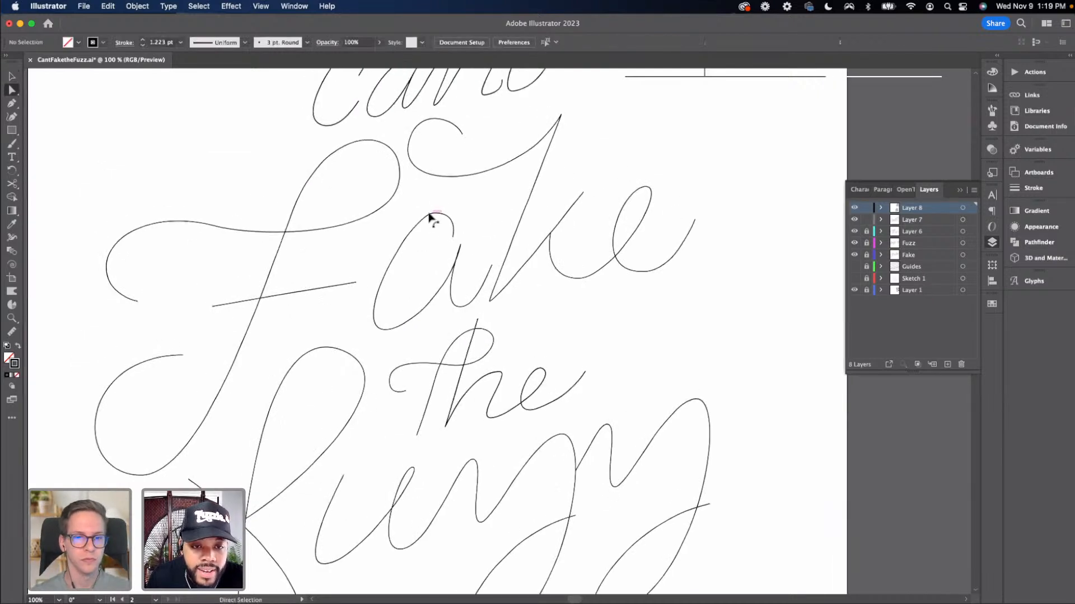
Move the anchor at the top of the 'a' in "Fake" slightly to the left
{"action": "left_click", "coordinate": [433, 213]}
{"action": "left_click_drag", "start_coordinate": [413, 215], "coordinate": [400, 219]}
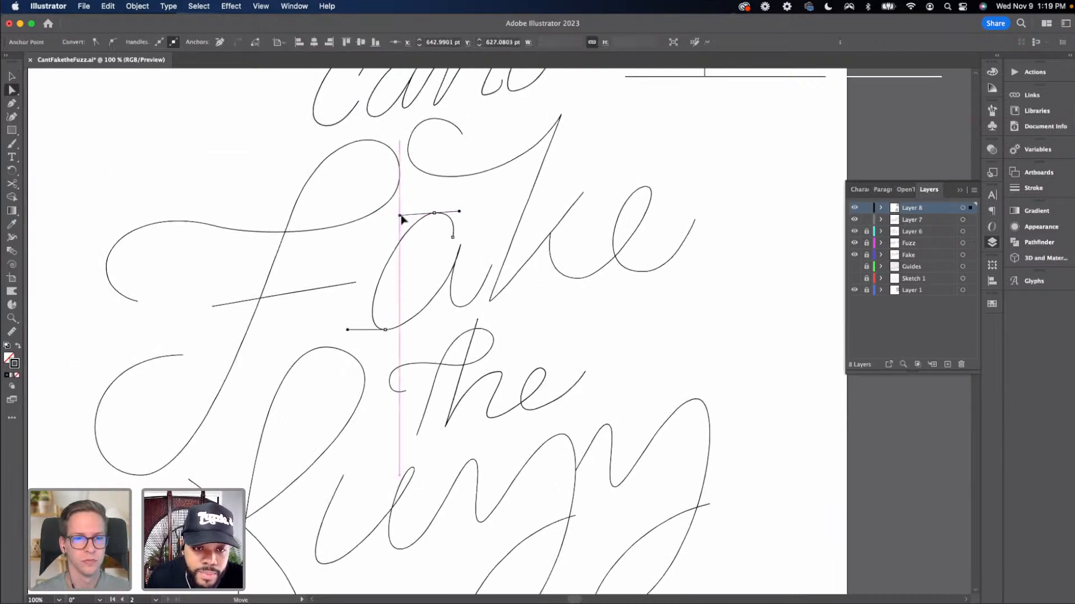
{"action": "left_click", "coordinate": [420, 205]}
{"action": "scroll", "coordinate": [427, 233], "scroll_direction": "up", "scroll_amount": 3}
{"action": "key", "text": "v"}
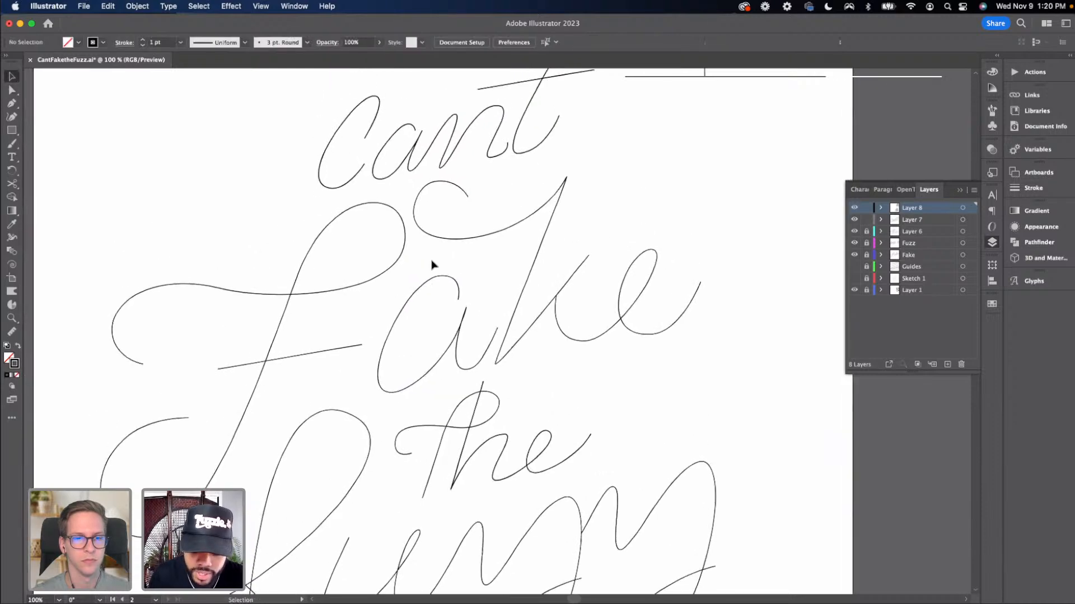
Review the complete lettering layout on the artboard
{"action": "key", "text": "super+minus"}
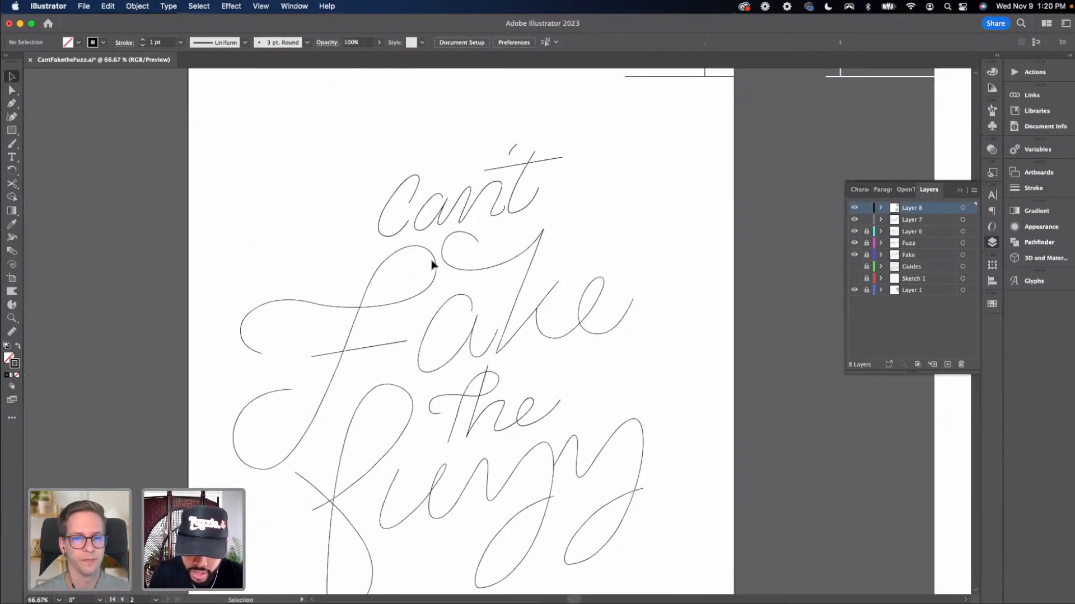
{"action": "key", "text": "super+minus"}
{"action": "scroll", "coordinate": [434, 268], "scroll_direction": "down", "scroll_amount": 5}
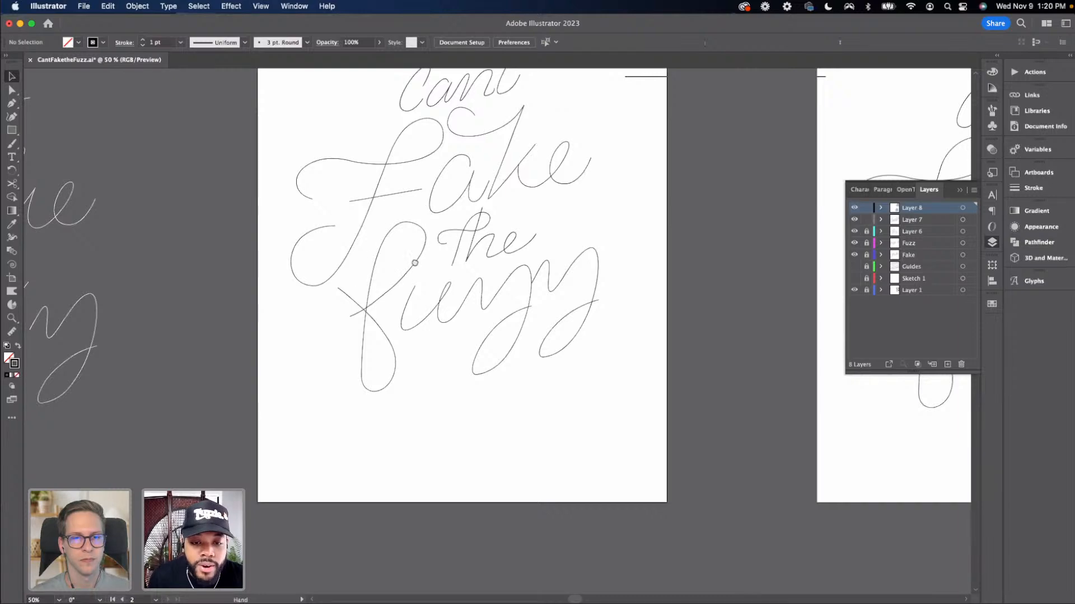
{"action": "scroll", "coordinate": [415, 262], "scroll_direction": "up", "scroll_amount": 2}
{"action": "left_click_drag", "start_coordinate": [311, 134], "coordinate": [631, 444]}
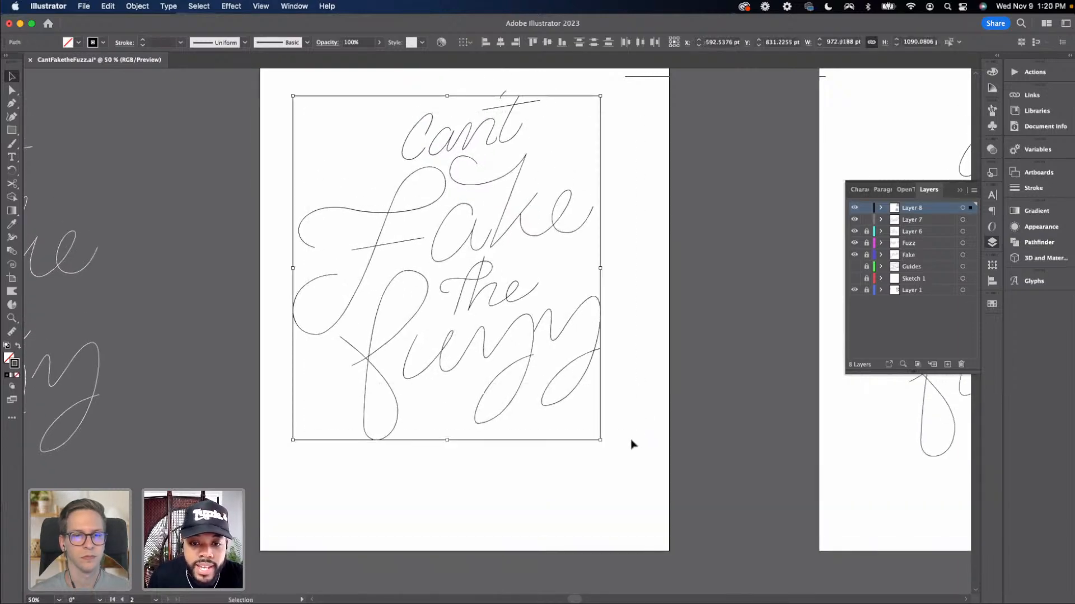
{"action": "left_click", "coordinate": [631, 444]}
{"action": "scroll", "coordinate": [560, 403], "scroll_direction": "down", "scroll_amount": 5}
{"action": "scroll", "coordinate": [560, 403], "scroll_direction": "right", "scroll_amount": 4}
{"action": "scroll", "coordinate": [532, 403], "scroll_direction": "up", "scroll_amount": 5}
{"action": "scroll", "coordinate": [532, 403], "scroll_direction": "left", "scroll_amount": 3}
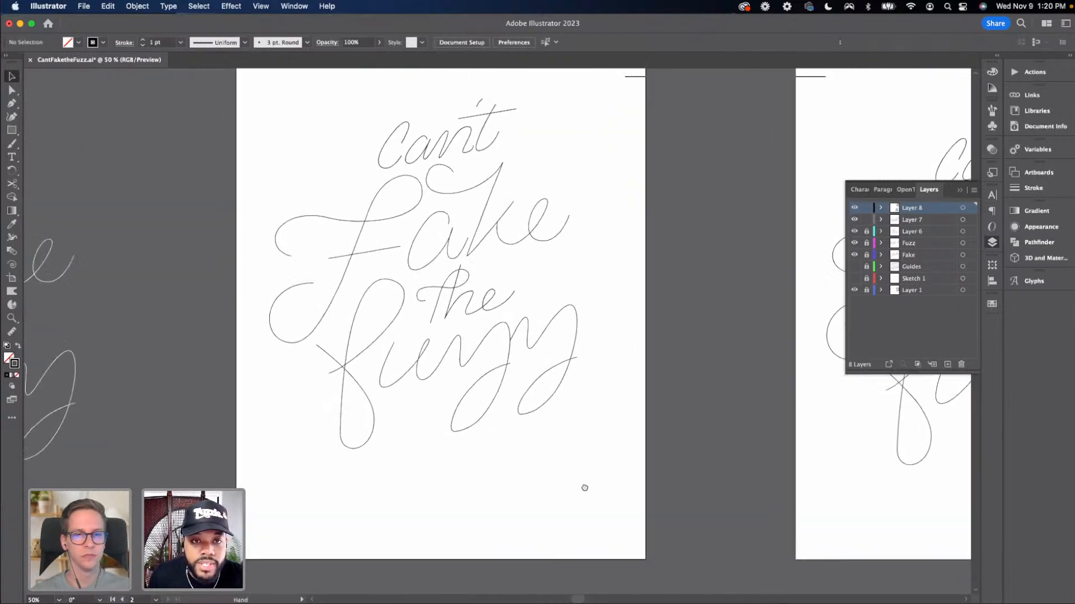
{"action": "left_click_drag", "start_coordinate": [584, 488], "coordinate": [587, 492]}
Select all lettering paths and set their stroke weight to 30 pt
{"action": "left_click_drag", "start_coordinate": [599, 452], "coordinate": [270, 78]}
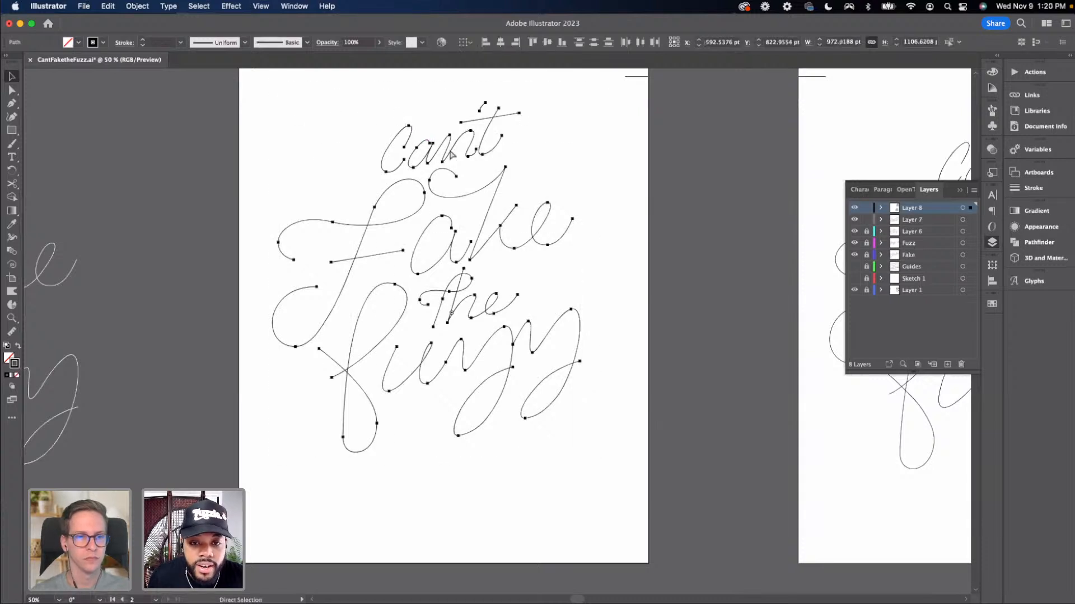
{"action": "key", "text": "v"}
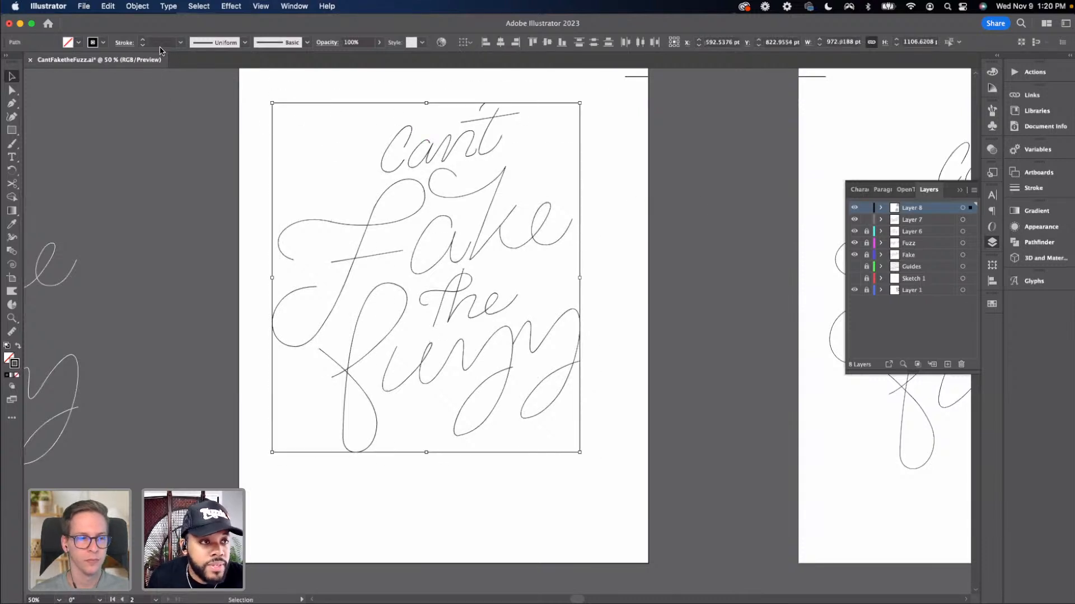
{"action": "left_click", "coordinate": [180, 43]}
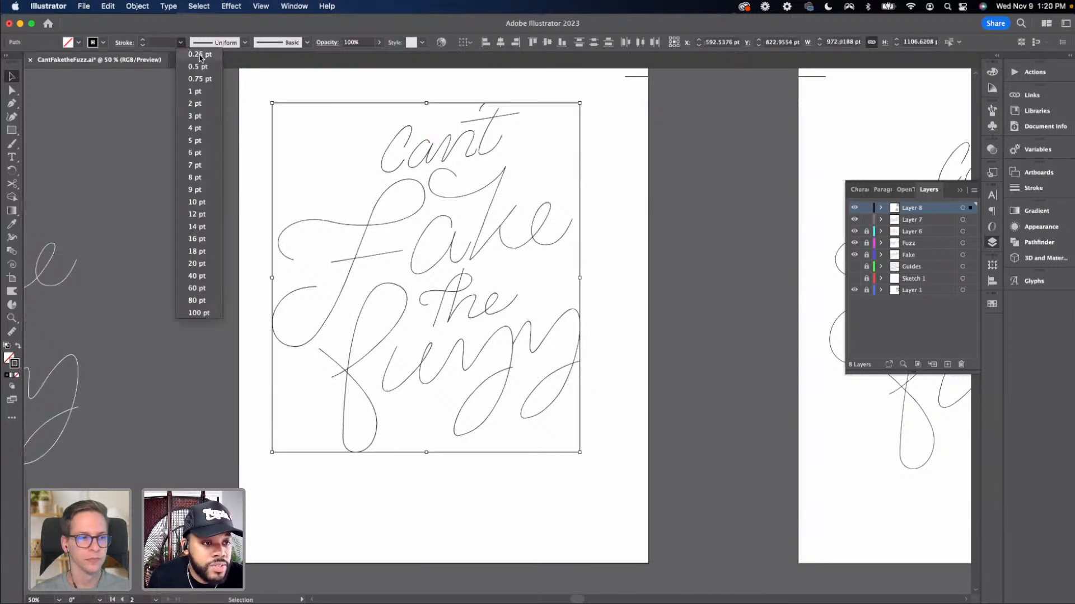
{"action": "left_click", "coordinate": [197, 301]}
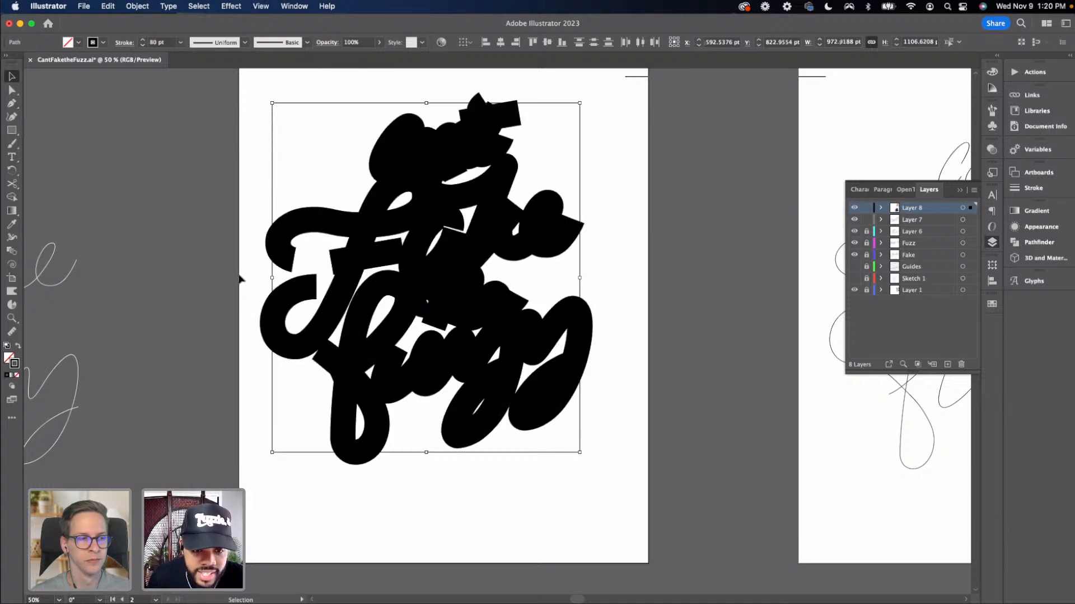
{"action": "left_click", "coordinate": [143, 46]}
{"action": "left_click", "coordinate": [143, 45]}
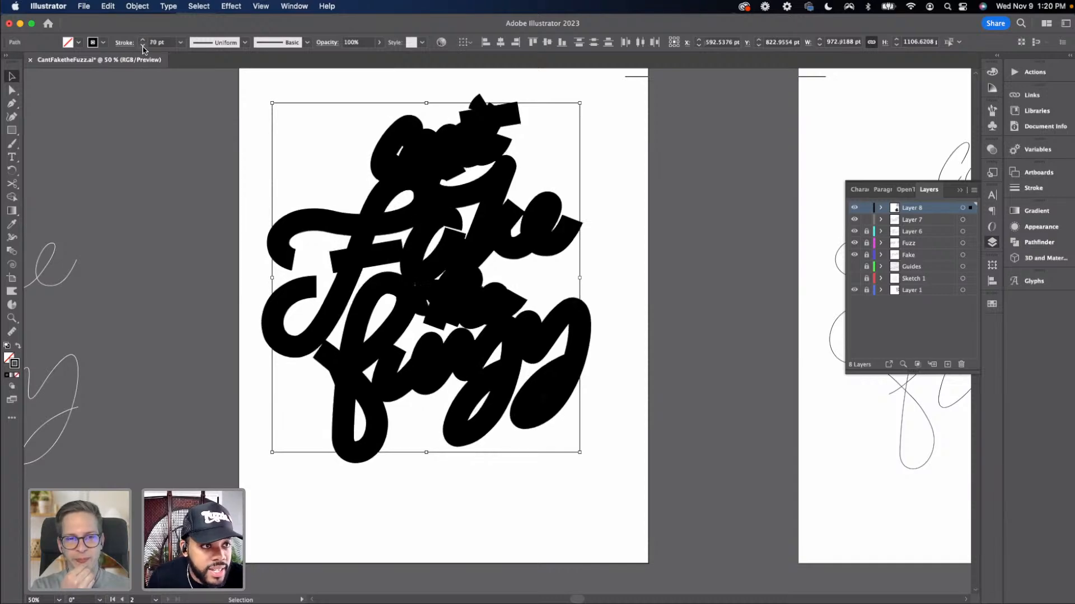
{"action": "left_click", "coordinate": [142, 46]}
{"action": "left_click", "coordinate": [143, 45]}
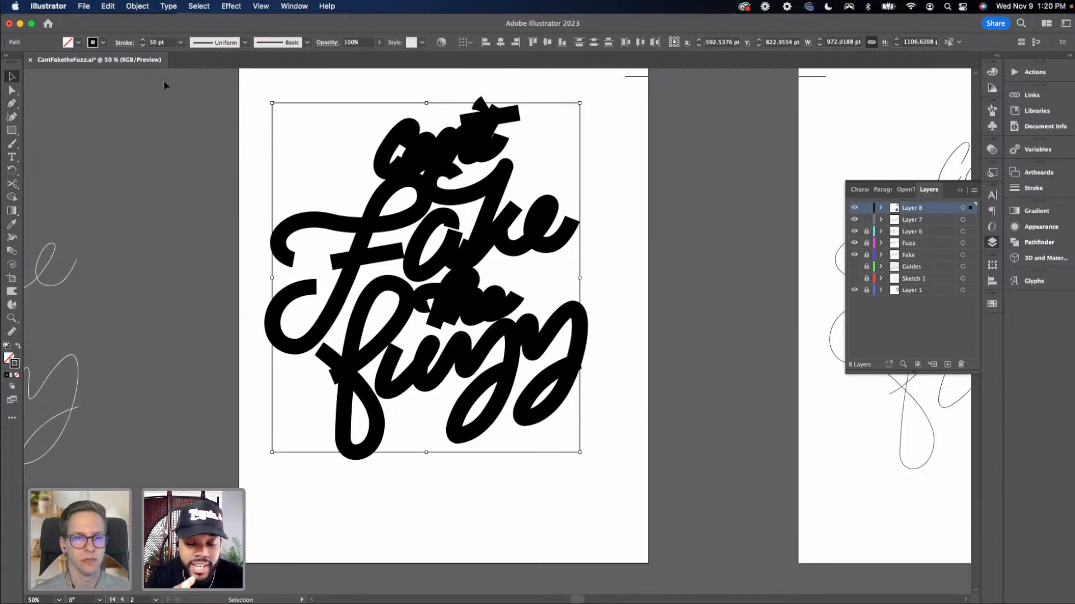
{"action": "left_click", "coordinate": [143, 45]}
{"action": "left_click", "coordinate": [143, 45]}
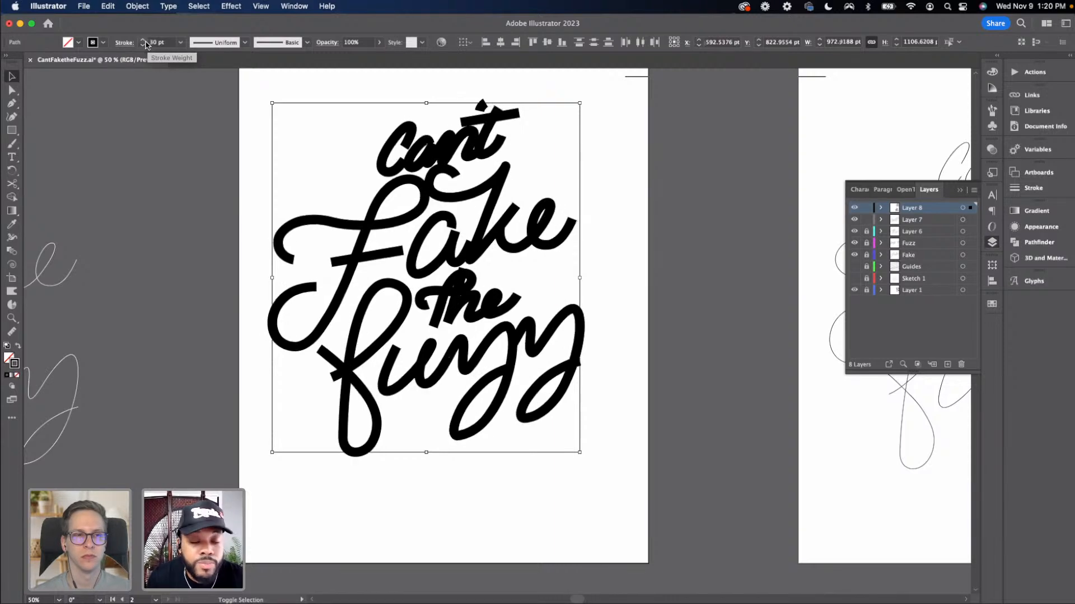
{"action": "left_click", "coordinate": [144, 39]}
{"action": "left_click", "coordinate": [143, 45]}
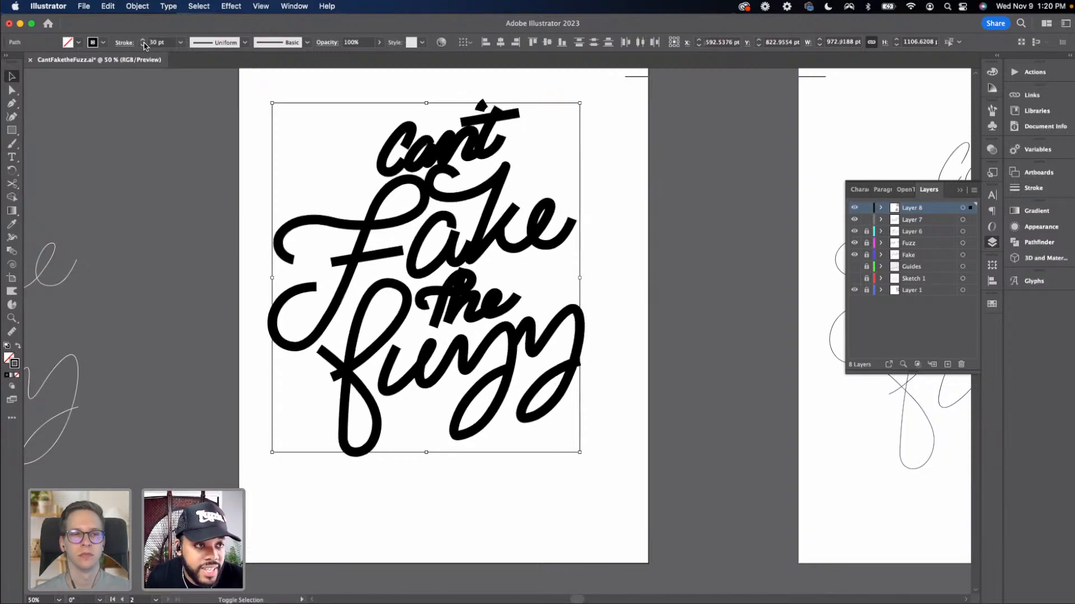
{"action": "left_click", "coordinate": [143, 40]}
{"action": "left_click", "coordinate": [143, 40]}
{"action": "left_click", "coordinate": [144, 45]}
{"action": "left_click", "coordinate": [143, 45]}
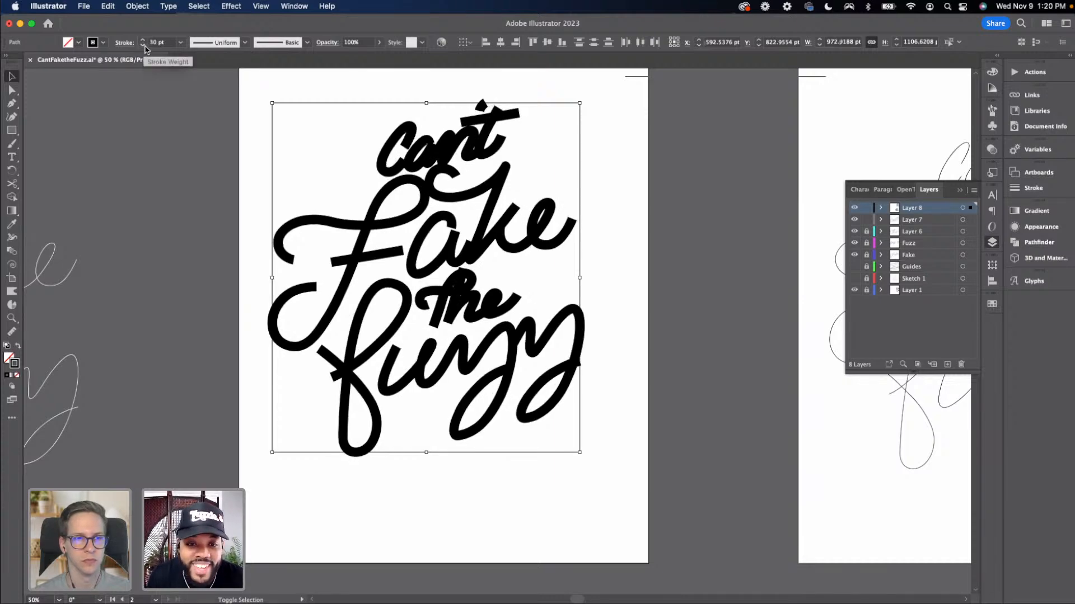
Review the thick-stroke lettering, selecting the word "Can't" to check it
{"action": "left_click", "coordinate": [213, 271]}
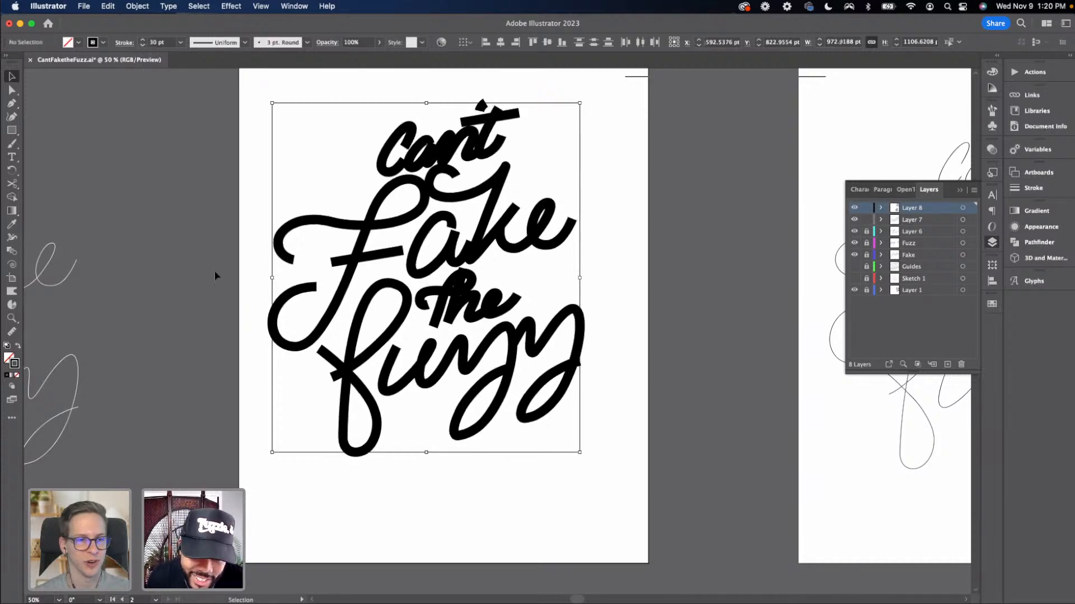
{"action": "left_click_drag", "start_coordinate": [202, 261], "coordinate": [220, 281]}
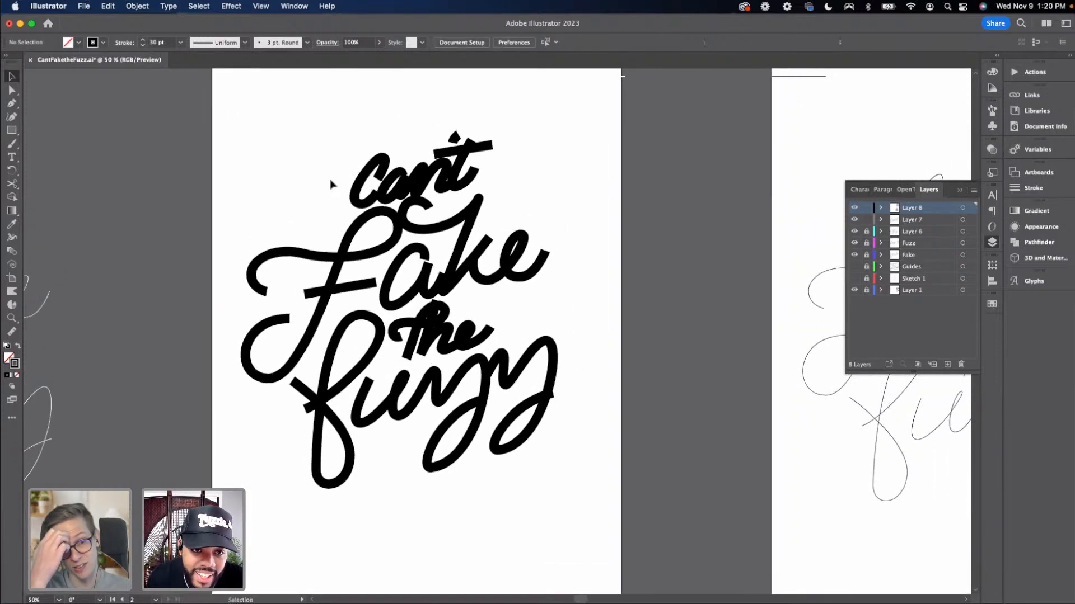
{"action": "left_click_drag", "start_coordinate": [327, 155], "coordinate": [417, 170]}
{"action": "left_click_drag", "start_coordinate": [386, 377], "coordinate": [401, 308]}
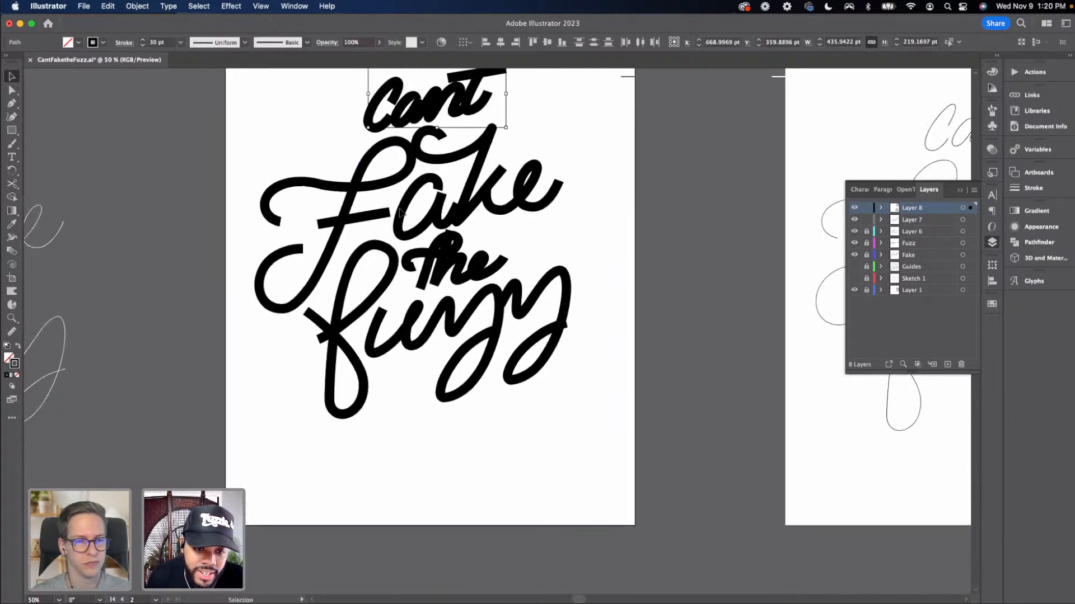
{"action": "left_click", "coordinate": [508, 244]}
{"action": "key", "text": "super+equal"}
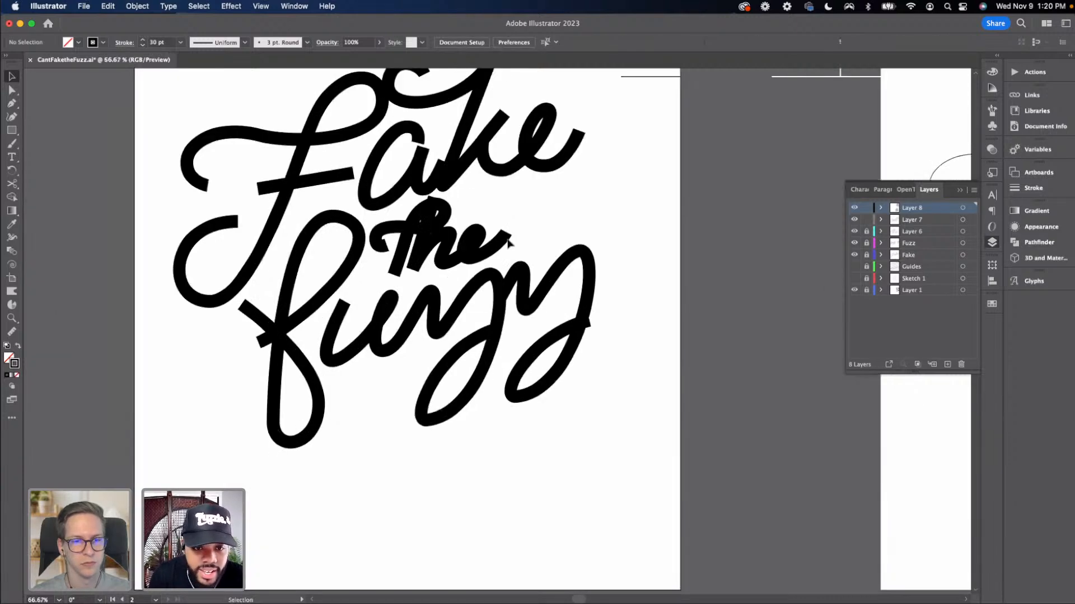
Adjust anchors and handles on the letters of "Fuzz" to refine the thick-stroke shapes
{"action": "key", "text": "a"}
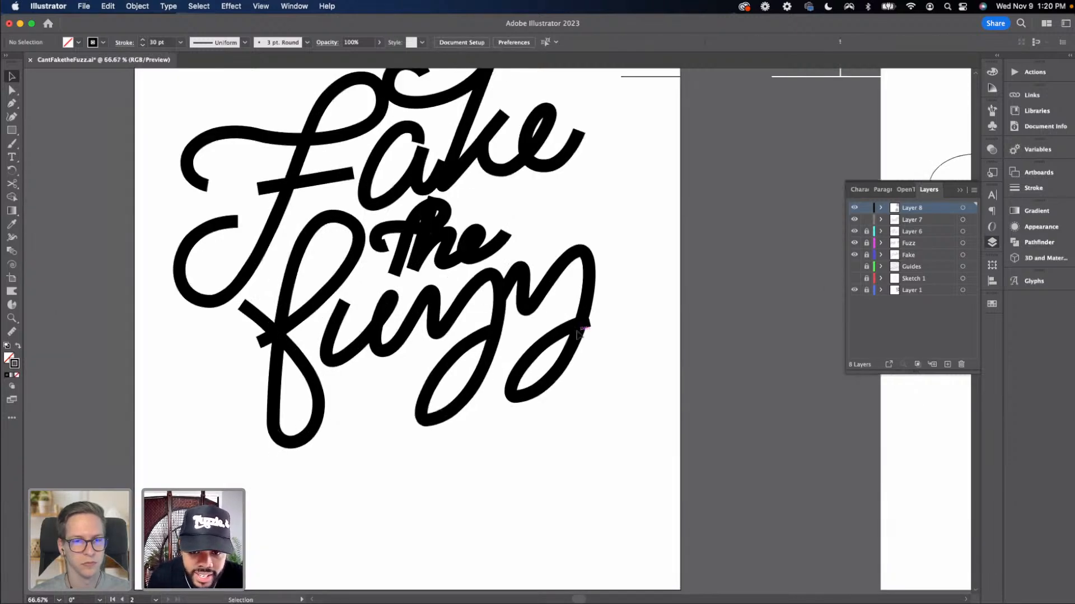
{"action": "left_click_drag", "start_coordinate": [588, 323], "coordinate": [595, 315]}
{"action": "left_click_drag", "start_coordinate": [489, 332], "coordinate": [506, 324]}
{"action": "left_click_drag", "start_coordinate": [431, 415], "coordinate": [496, 415]}
{"action": "left_click", "coordinate": [343, 303]}
{"action": "left_click_drag", "start_coordinate": [345, 293], "coordinate": [336, 329]}
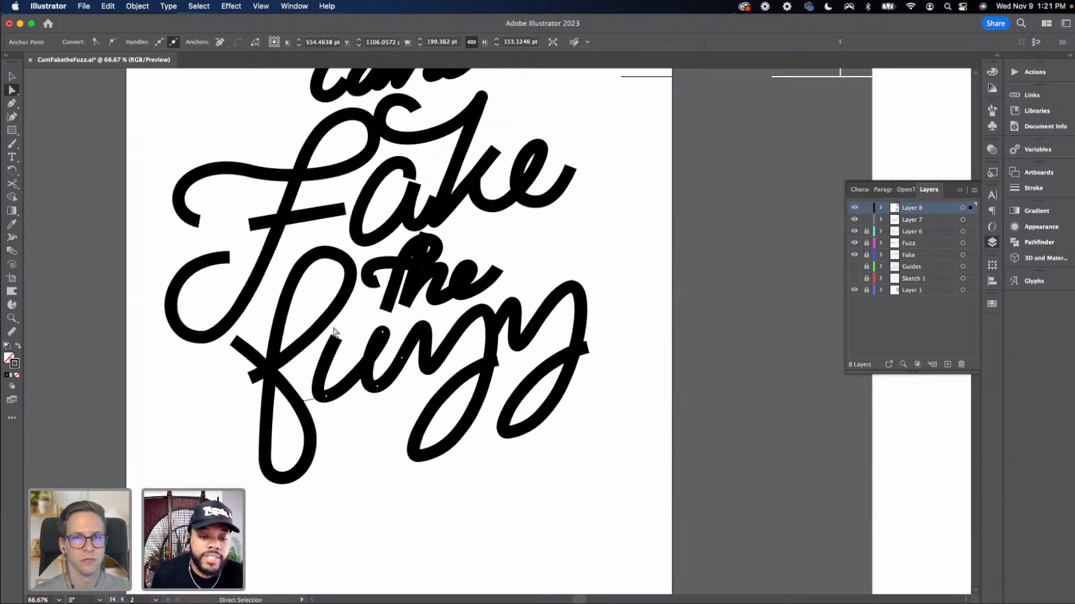
Select the word "the" and shift it slightly to the right
{"action": "key", "text": "super+1"}
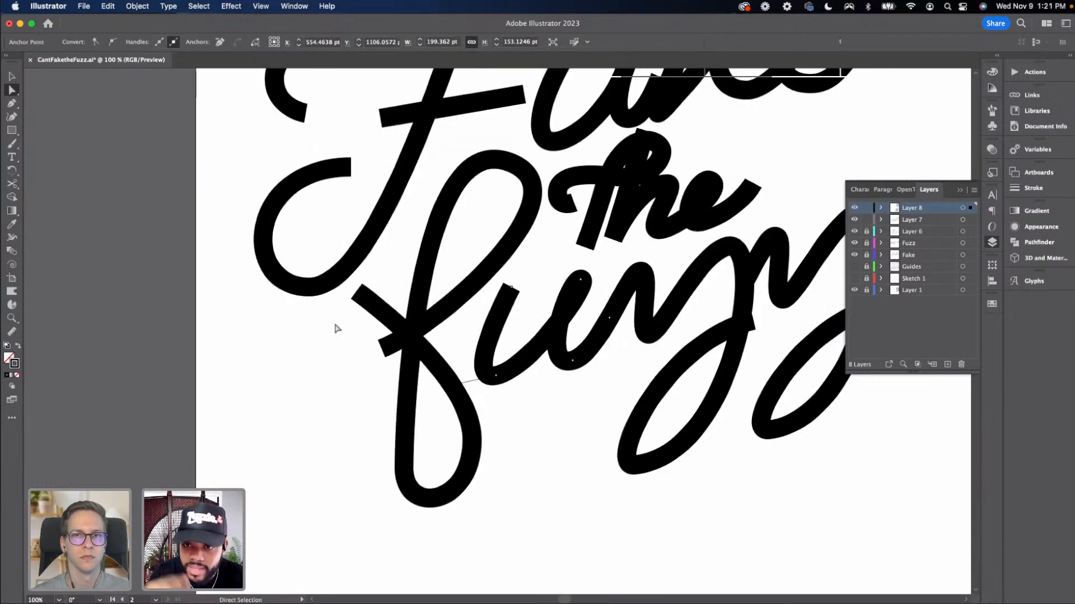
{"action": "left_click_drag", "start_coordinate": [210, 342], "coordinate": [1, 362]}
{"action": "key", "text": "v"}
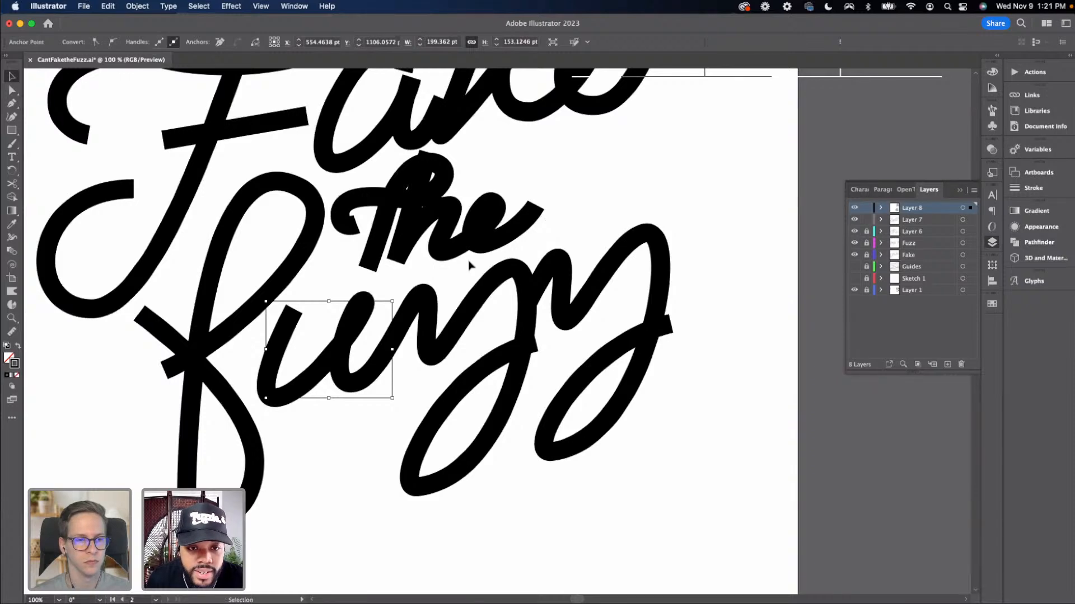
{"action": "left_click", "coordinate": [469, 263]}
{"action": "left_click", "coordinate": [441, 241]}
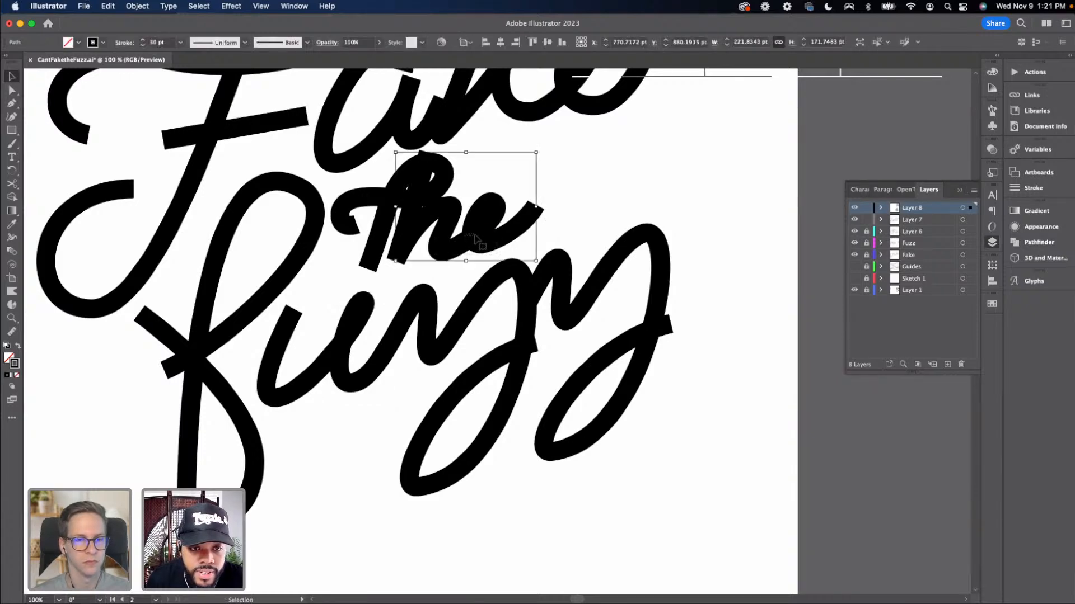
{"action": "left_click", "coordinate": [477, 242]}
{"action": "left_click_drag", "start_coordinate": [479, 240], "coordinate": [487, 240]}
{"action": "left_click", "coordinate": [448, 266]}
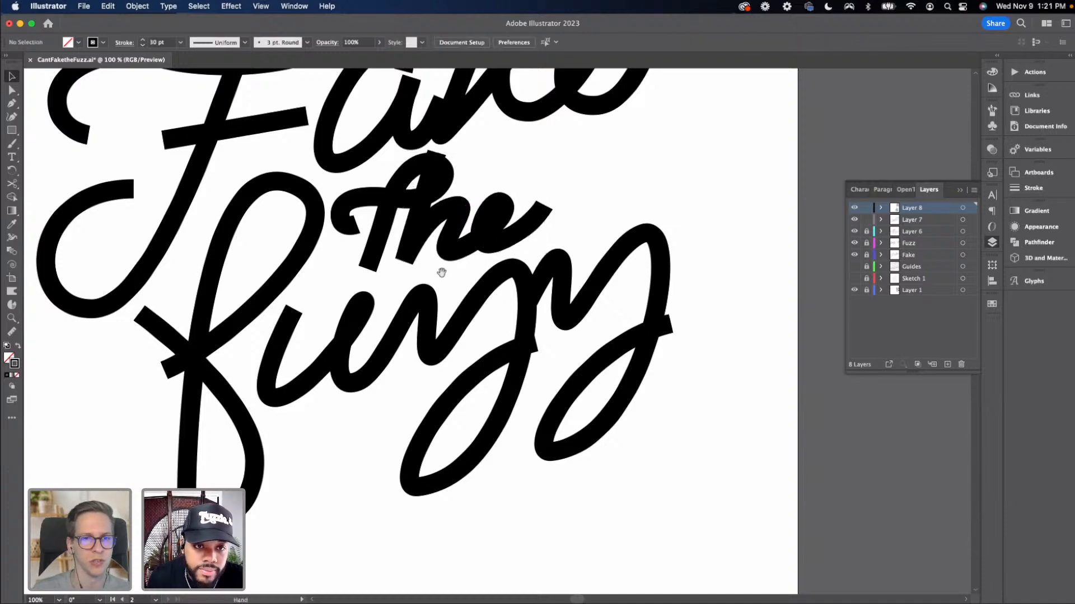
Adjust an anchor on the "a" of "Fake" where it joins the "k"
{"action": "left_click_drag", "start_coordinate": [439, 271], "coordinate": [451, 319]}
{"action": "key", "text": "super+minus"}
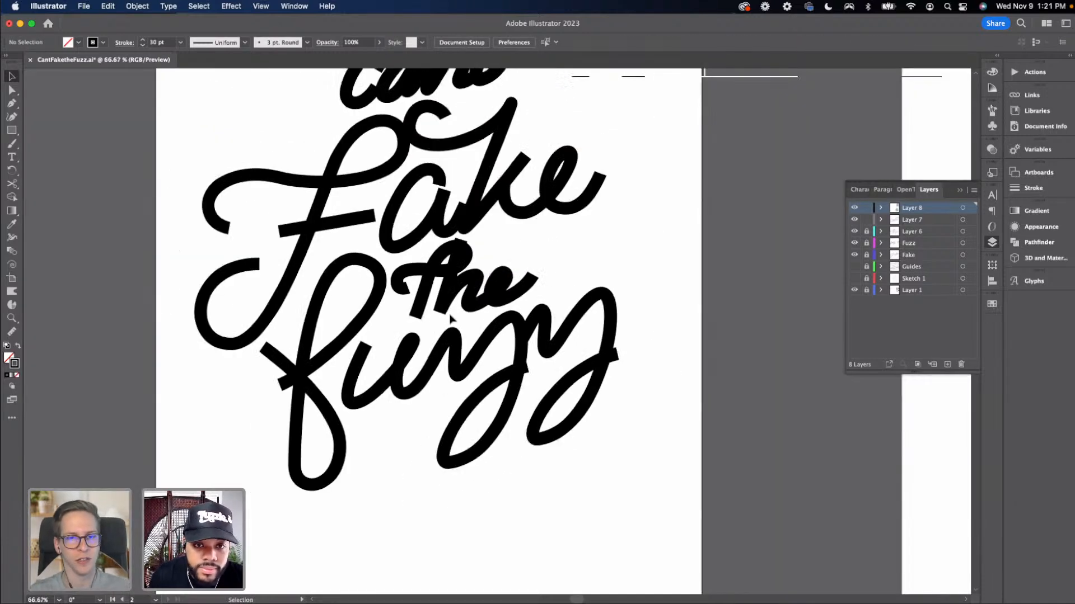
{"action": "scroll", "coordinate": [448, 224], "scroll_direction": "up", "scroll_amount": 3}
{"action": "key", "text": "a"}
{"action": "left_click", "coordinate": [453, 259]}
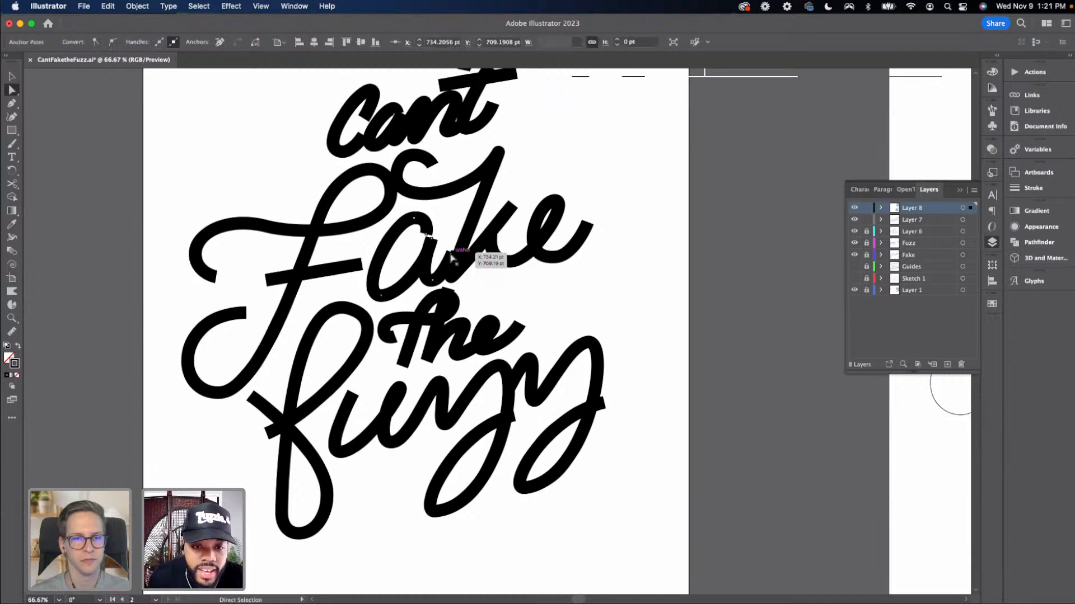
{"action": "key", "text": "super+plus"}
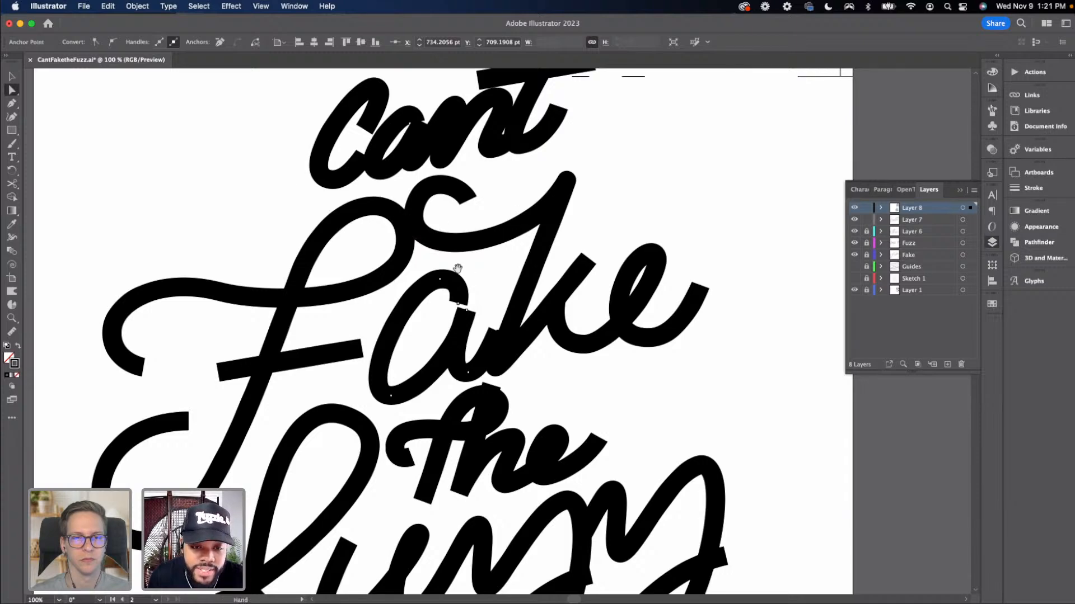
{"action": "scroll", "coordinate": [478, 256], "scroll_direction": "down", "scroll_amount": 2}
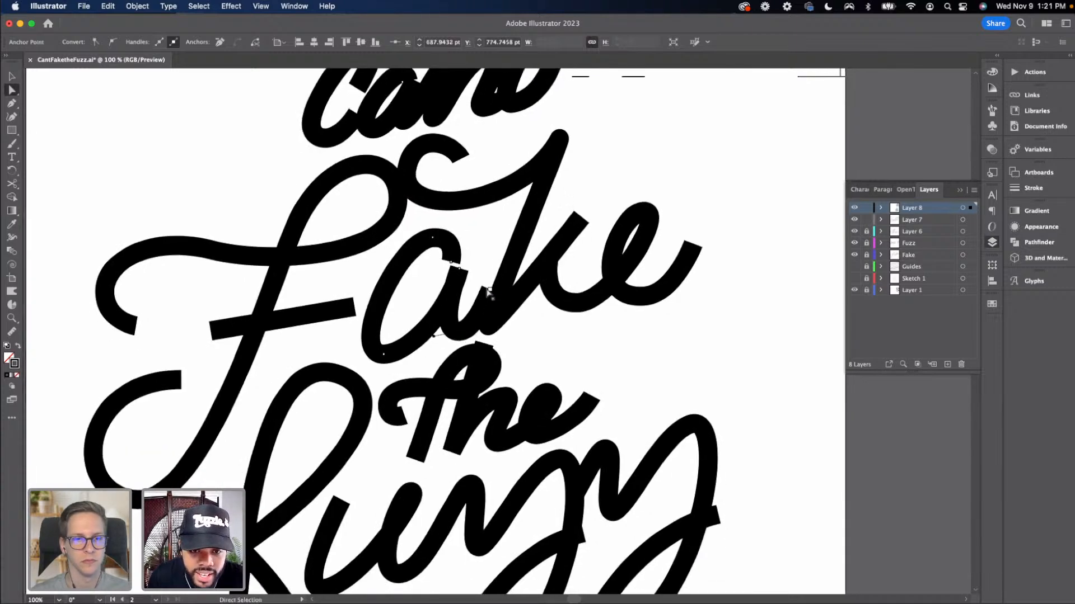
{"action": "left_click_drag", "start_coordinate": [491, 292], "coordinate": [503, 292]}
{"action": "left_click", "coordinate": [548, 241]}
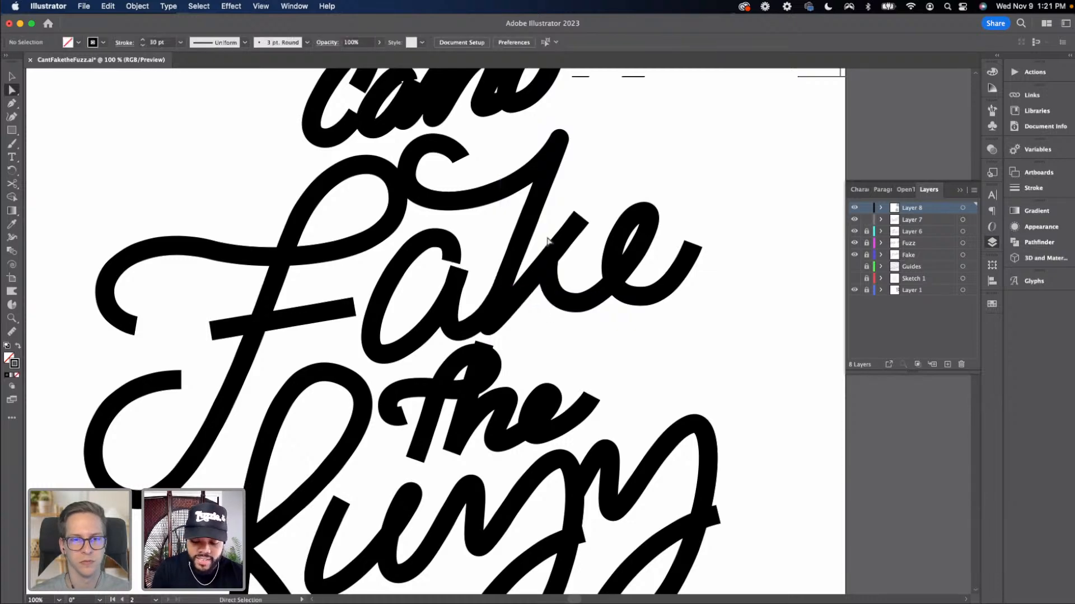
Refine anchors and handles on the connecting strokes of "Fuzz" to smooth the thick-stroke curves
{"action": "key", "text": "super+minus"}
{"action": "key", "text": "super+equal"}
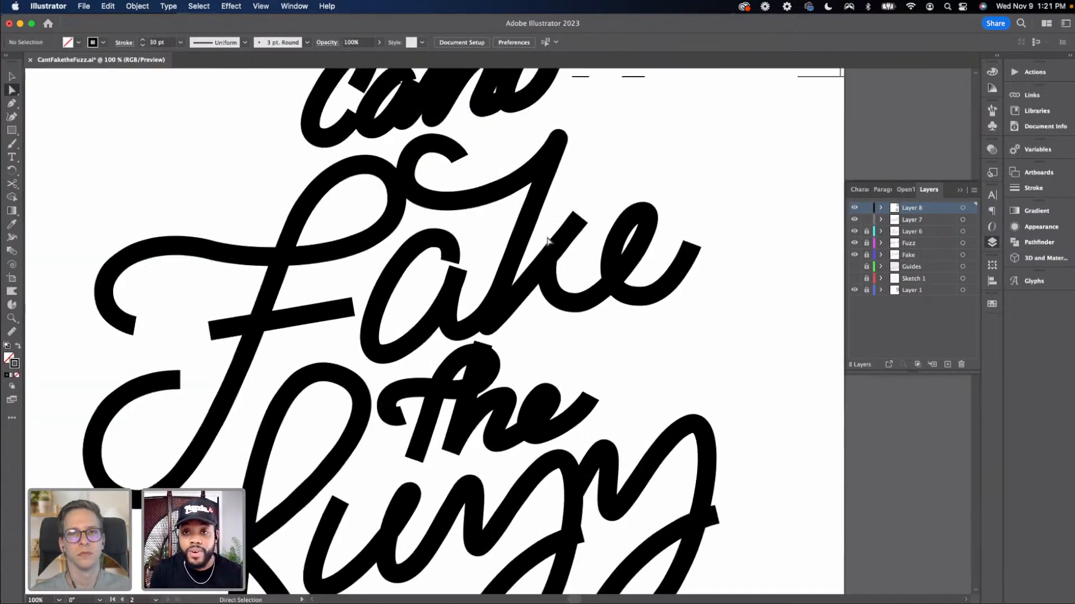
{"action": "key", "text": "super+minus"}
{"action": "key", "text": "super+minus"}
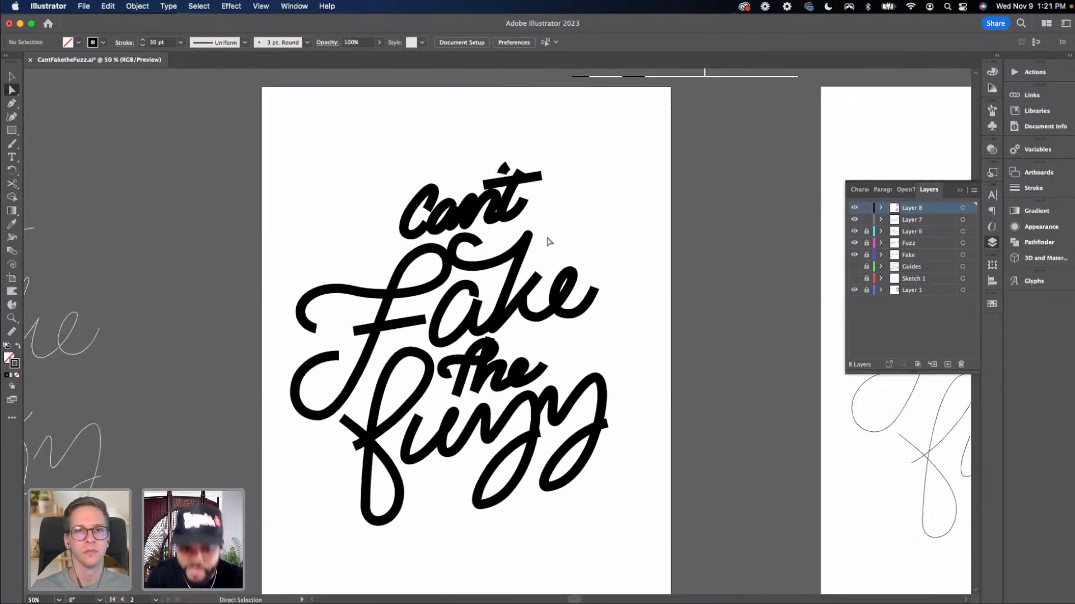
{"action": "key", "text": "super+equal"}
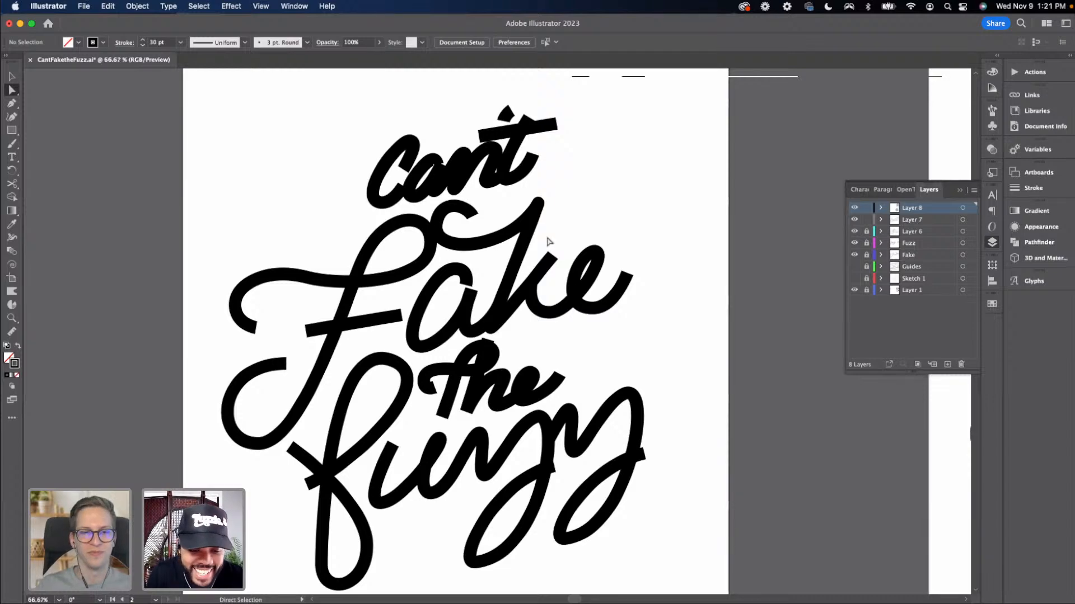
{"action": "scroll", "coordinate": [448, 428], "scroll_direction": "down", "scroll_amount": 5}
{"action": "scroll", "coordinate": [448, 428], "scroll_direction": "left", "scroll_amount": 1}
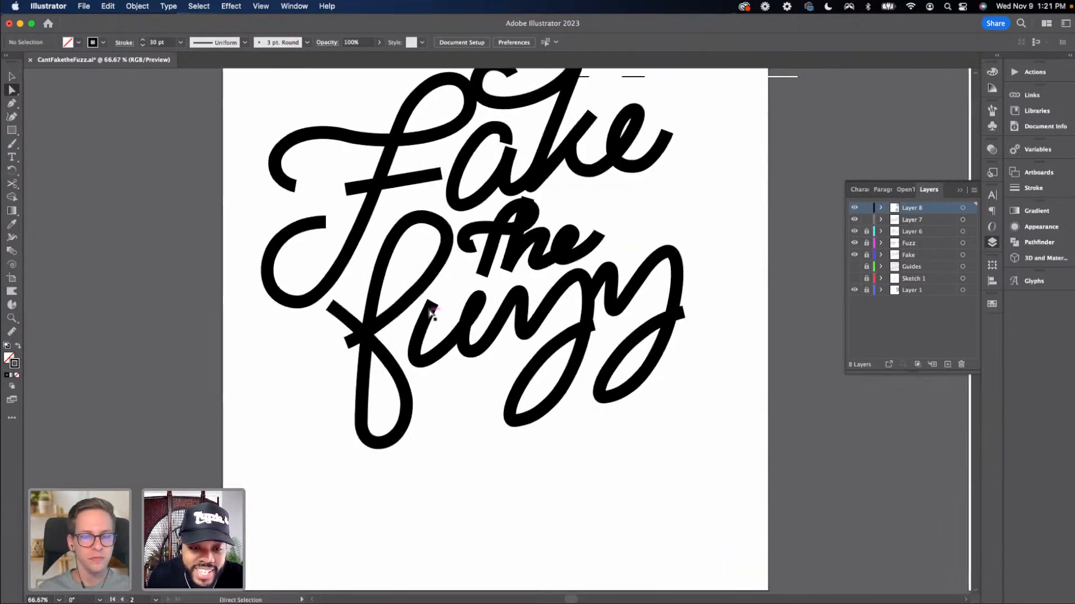
{"action": "left_click", "coordinate": [432, 305]}
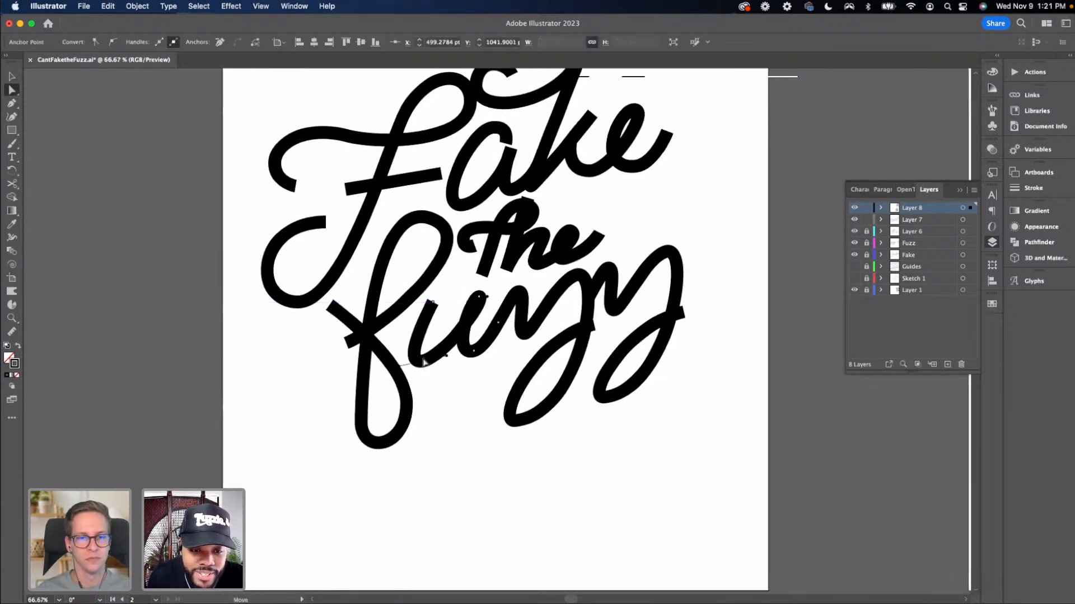
{"action": "left_click_drag", "start_coordinate": [425, 364], "coordinate": [431, 363]}
{"action": "left_click_drag", "start_coordinate": [522, 337], "coordinate": [520, 344]}
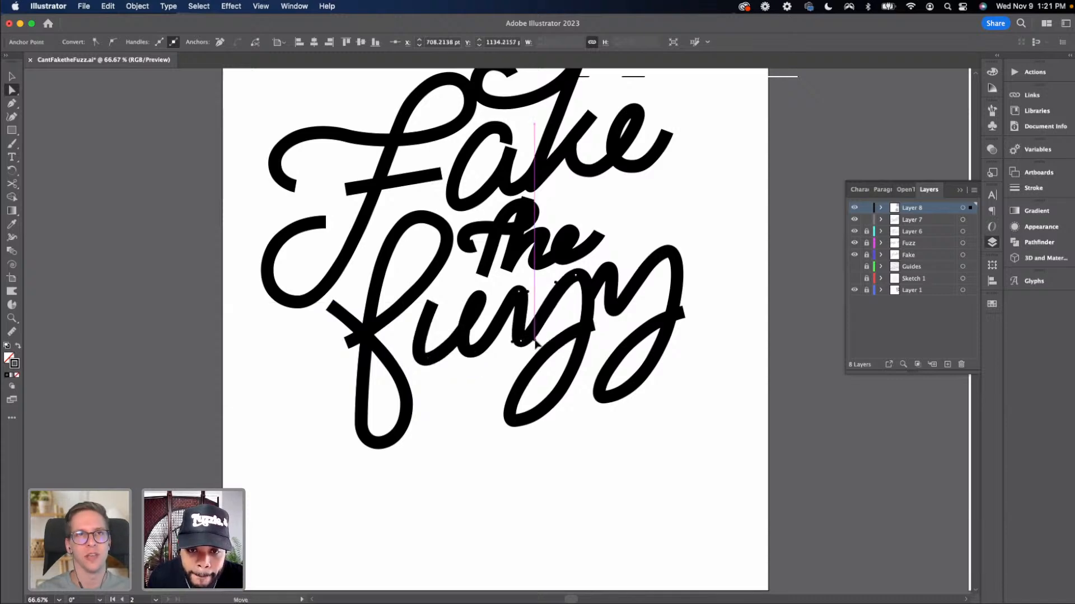
{"action": "left_click", "coordinate": [615, 313]}
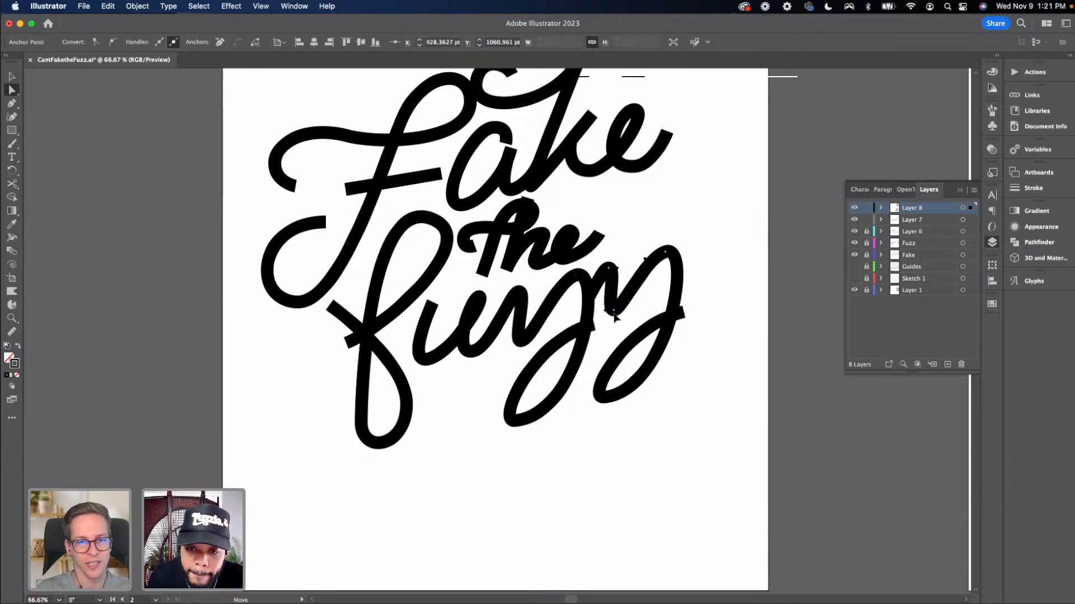
{"action": "left_click_drag", "start_coordinate": [614, 313], "coordinate": [549, 374]}
{"action": "left_click", "coordinate": [614, 337]}
Review the whole lettering layout on the artboard beside the original sketch
{"action": "key", "text": "super+minus"}
{"action": "key", "text": "super+minus"}
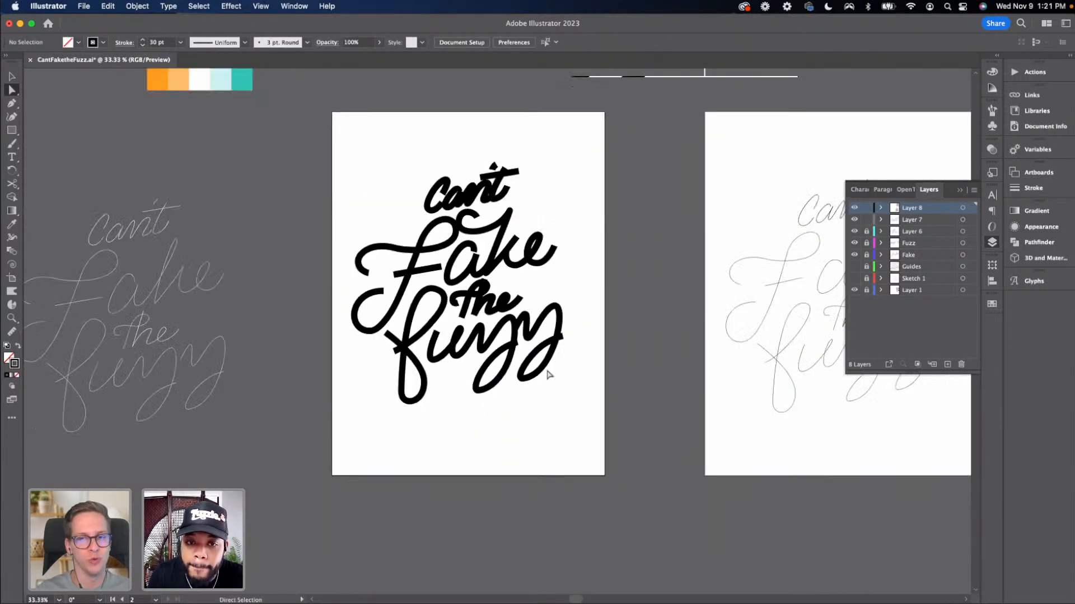
{"action": "left_click_drag", "start_coordinate": [554, 377], "coordinate": [548, 392]}
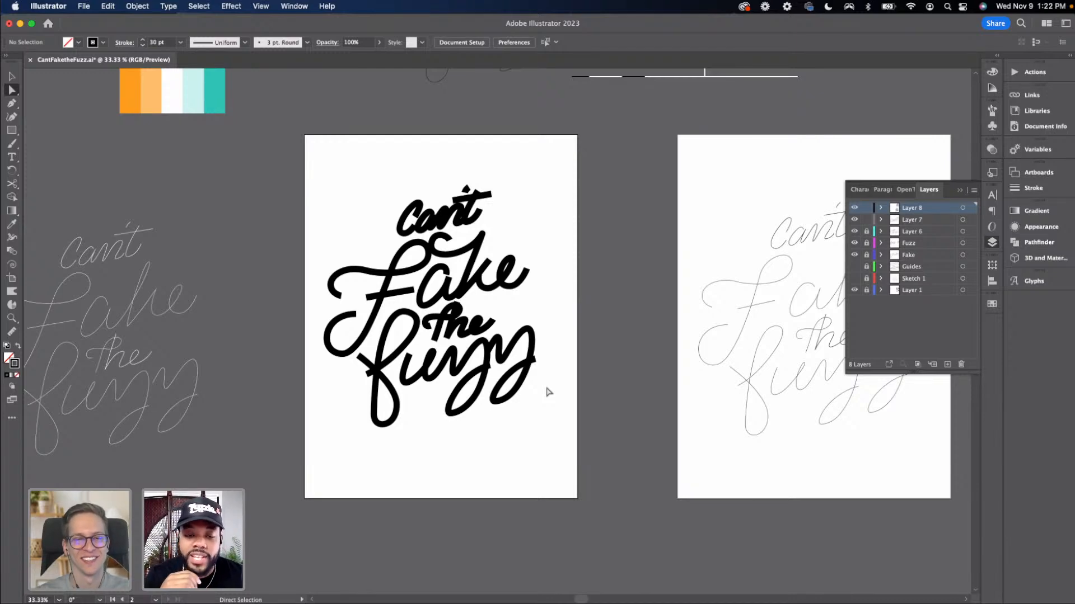
{"action": "key", "text": "super+equal"}
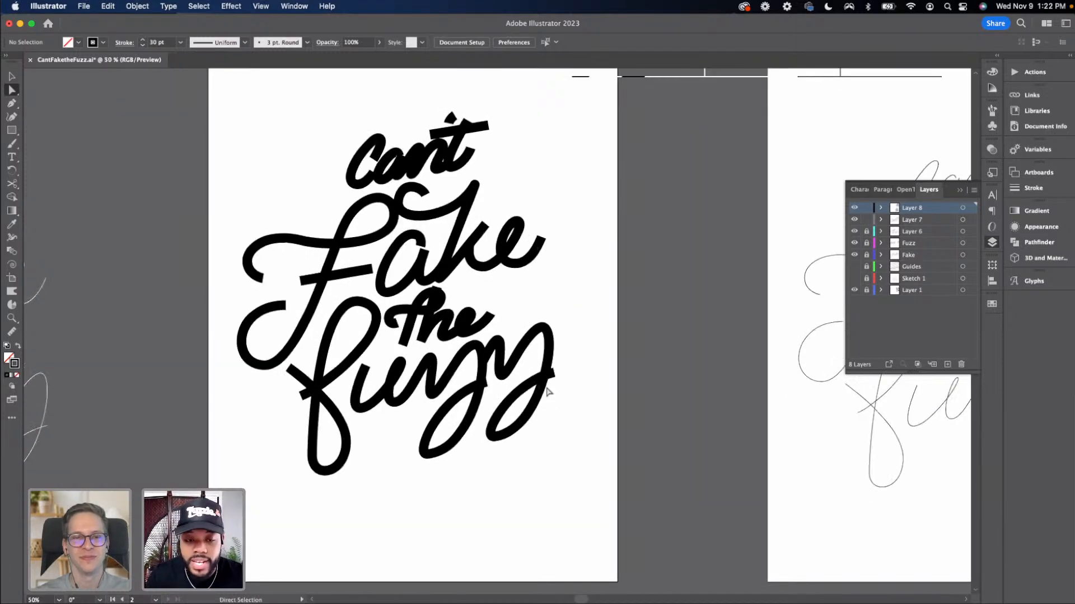
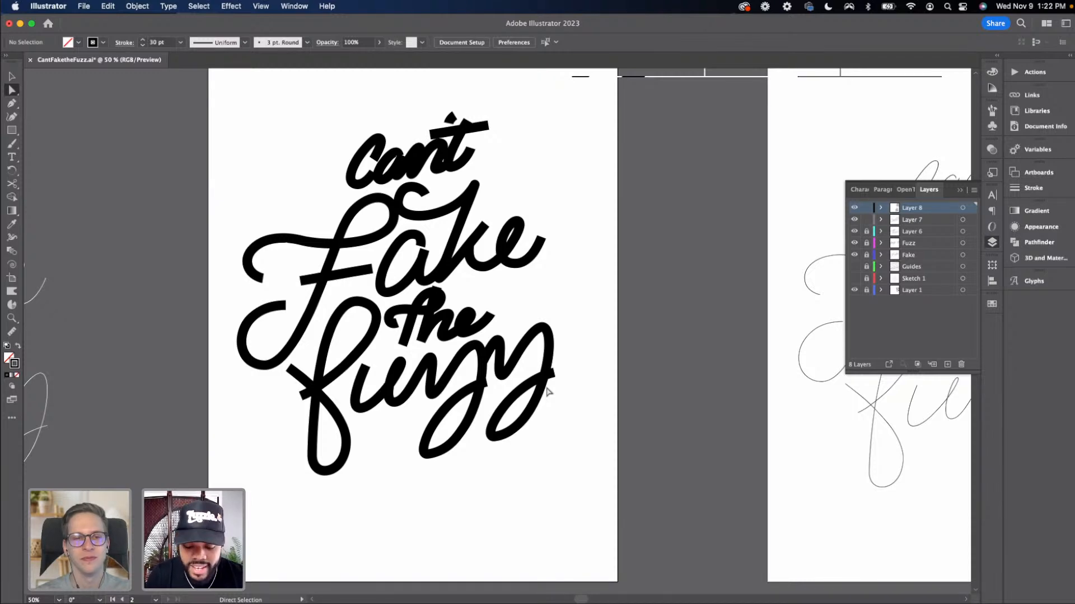
Move the "t" of "Can't" slightly to the right
{"action": "key", "text": "super+minus"}
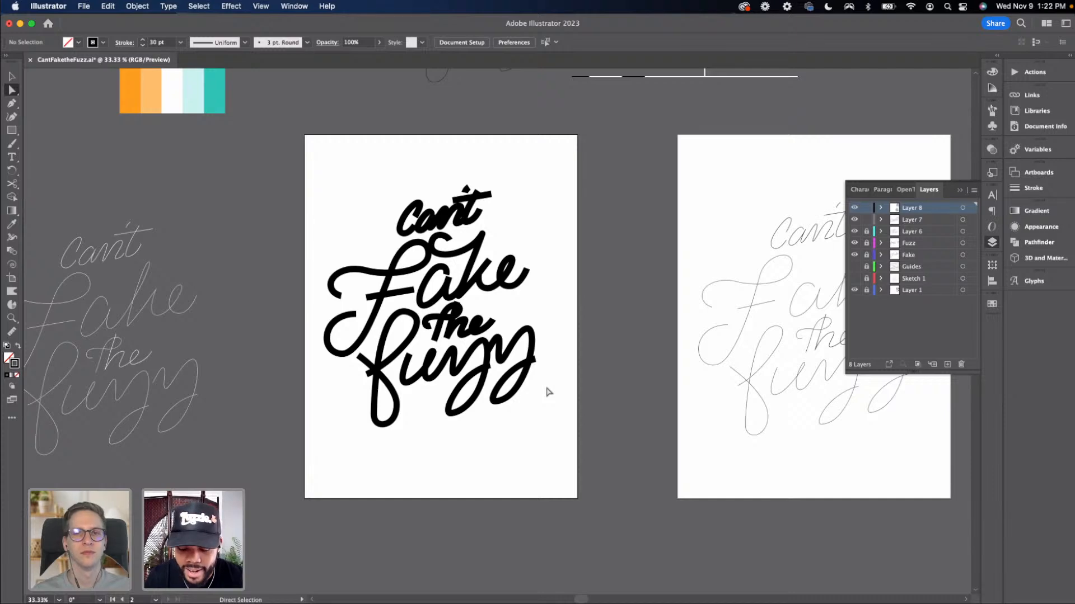
{"action": "key", "text": "super+equal"}
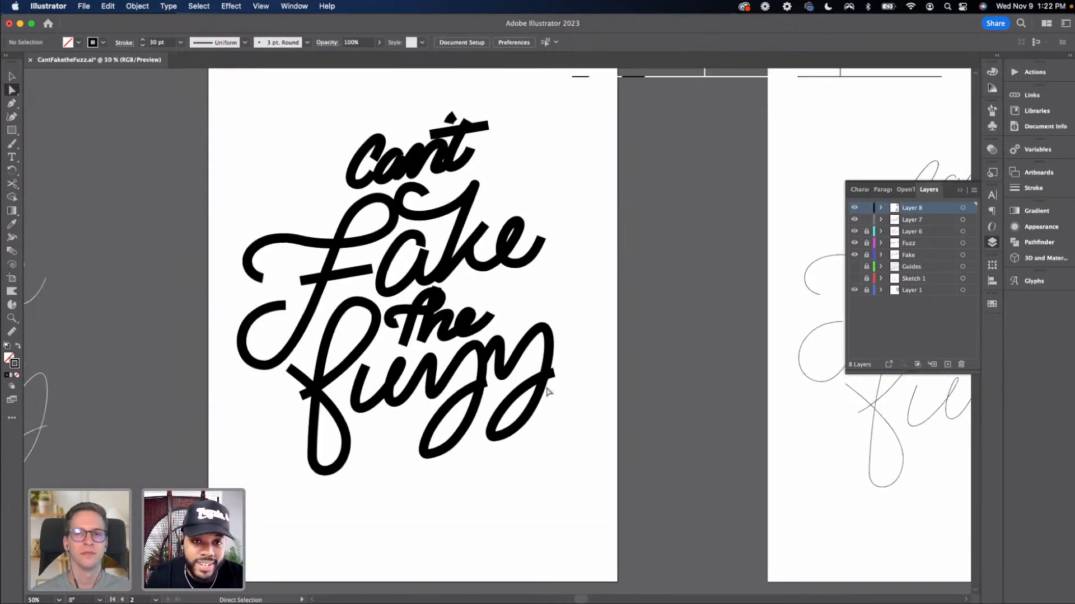
{"action": "scroll", "coordinate": [425, 280], "scroll_direction": "up", "scroll_amount": 2}
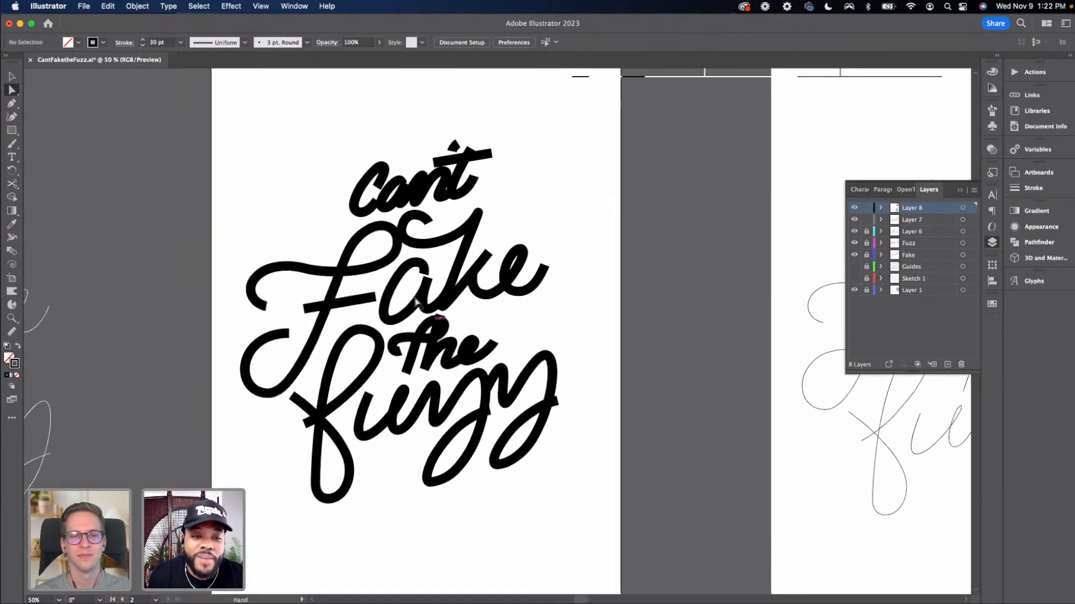
{"action": "key", "text": "v"}
{"action": "key", "text": "super+equal"}
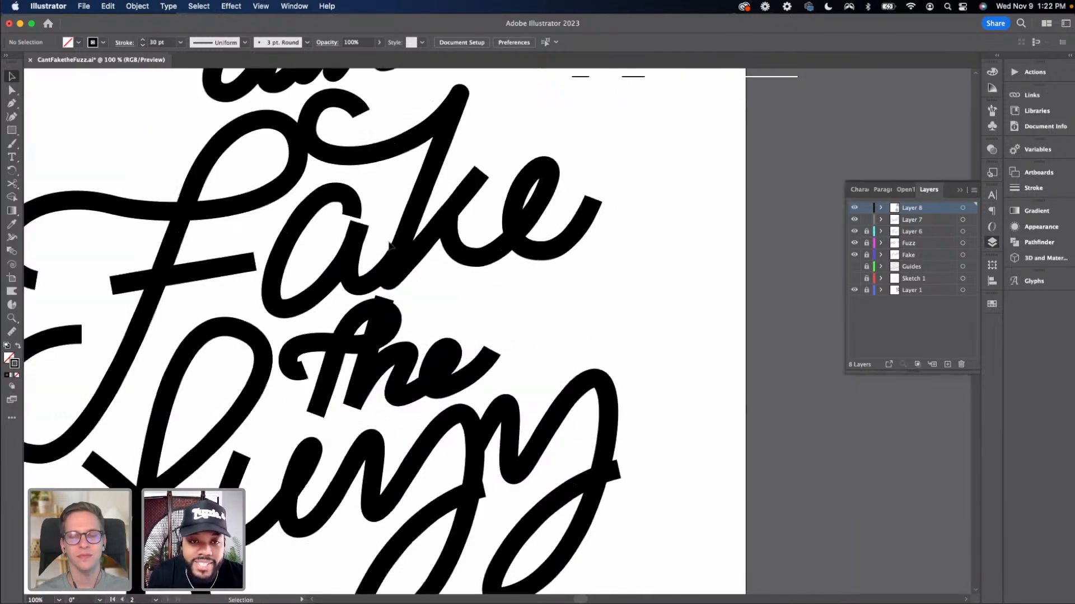
{"action": "scroll", "coordinate": [373, 162], "scroll_direction": "up", "scroll_amount": 6}
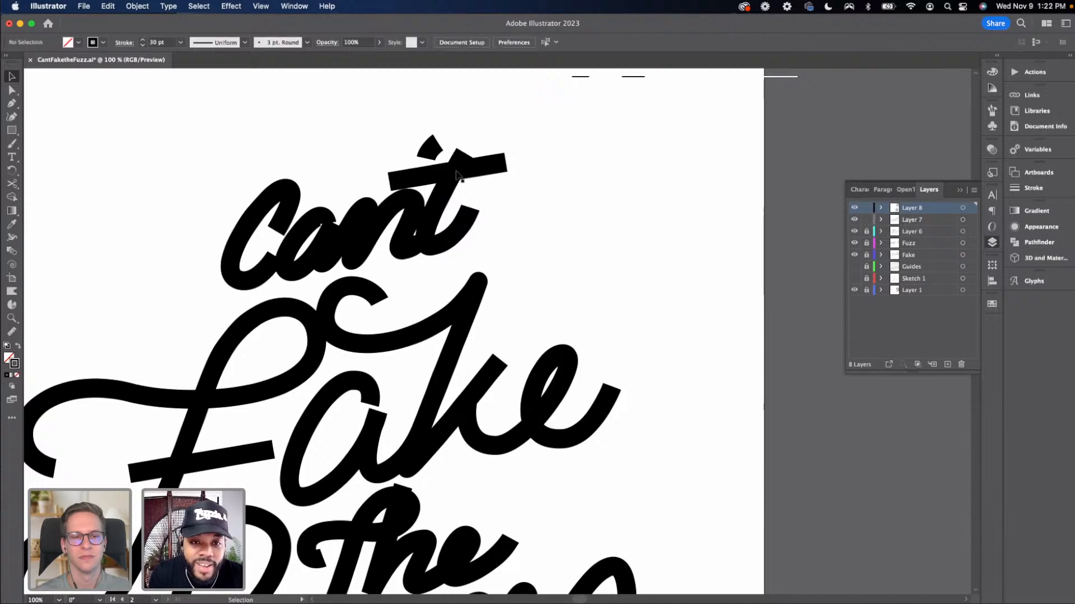
{"action": "left_click", "coordinate": [463, 190]}
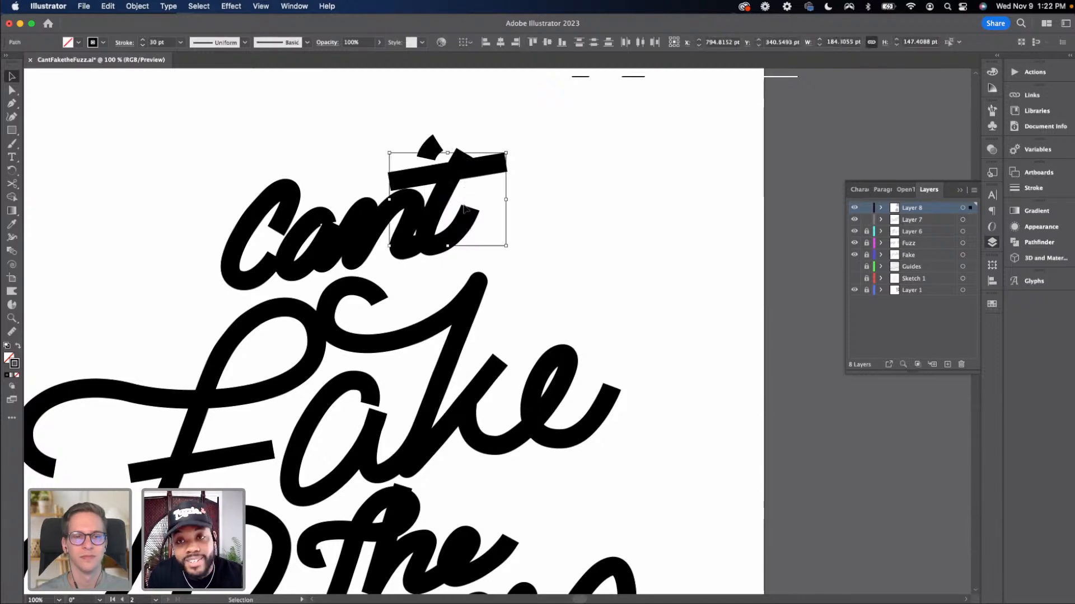
{"action": "left_click_drag", "start_coordinate": [455, 173], "coordinate": [465, 175]}
{"action": "left_click", "coordinate": [490, 189]}
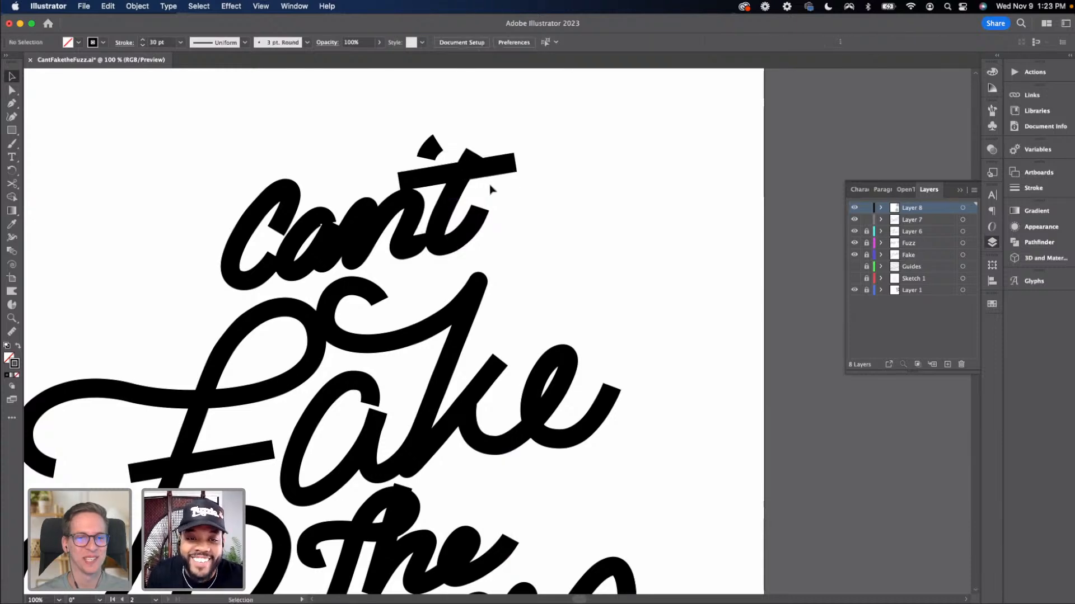
Reshape the end of the t's crossbar and nudge the apostrophe slightly up and to the right
{"action": "key", "text": "a"}
{"action": "left_click", "coordinate": [475, 156]}
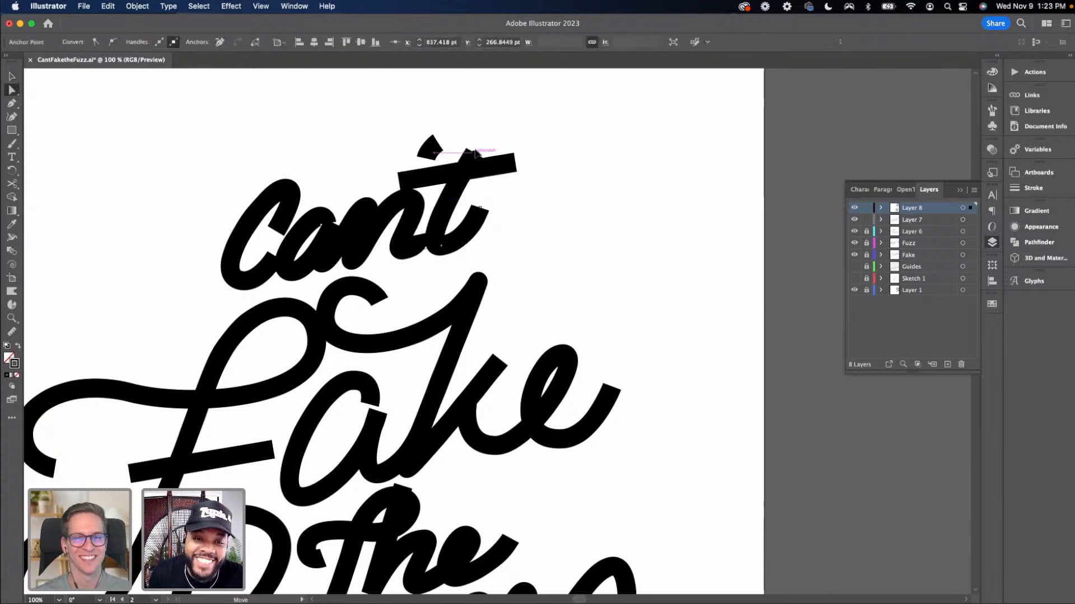
{"action": "mouse_move", "coordinate": [475, 157]}
{"action": "left_mouse_down"}
{"action": "mouse_move", "coordinate": [480, 144]}
{"action": "mouse_move", "coordinate": [490, 167]}
{"action": "left_mouse_up"}
{"action": "key", "text": "v"}
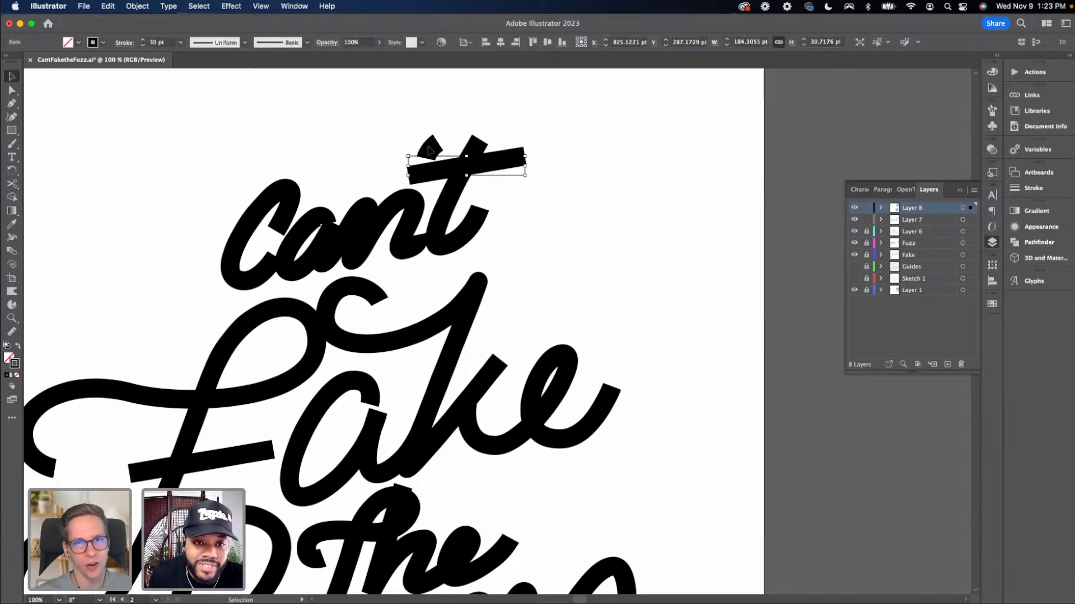
{"action": "left_click_drag", "start_coordinate": [433, 149], "coordinate": [441, 143]}
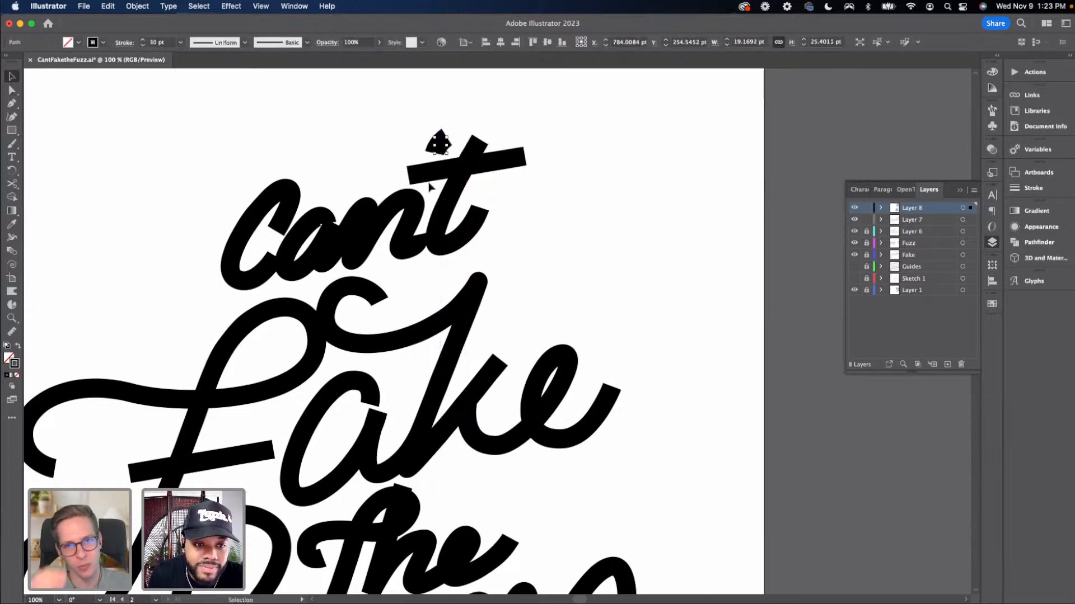
Shift the "t" and its apostrophe a little further to the right
{"action": "left_click", "coordinate": [430, 186]}
{"action": "key", "text": "space"}
{"action": "left_click_drag", "start_coordinate": [436, 219], "coordinate": [436, 188]}
{"action": "left_click", "coordinate": [459, 139]}
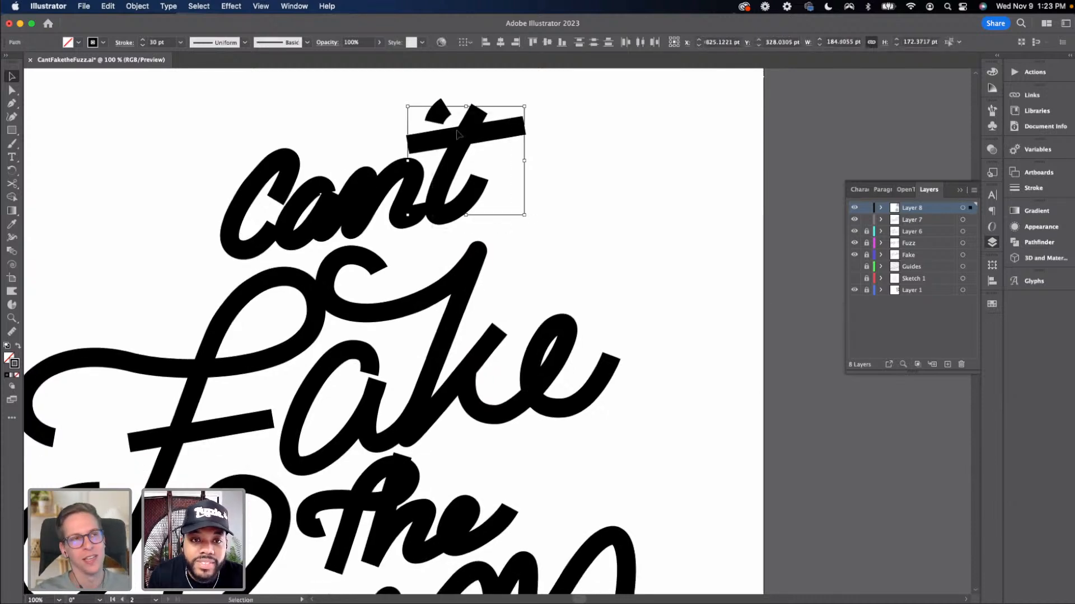
{"action": "left_click_drag", "start_coordinate": [458, 139], "coordinate": [466, 140]}
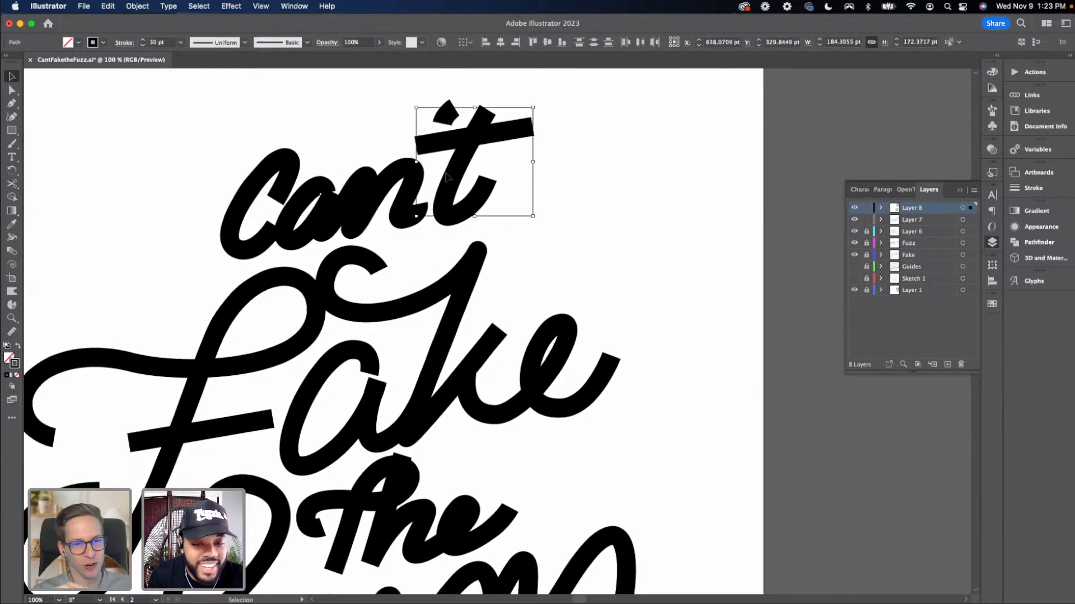
Adjust anchors on the "n" of "Can't" and where it connects to the "t"
{"action": "key", "text": "a"}
{"action": "left_click_drag", "start_coordinate": [420, 208], "coordinate": [428, 208]}
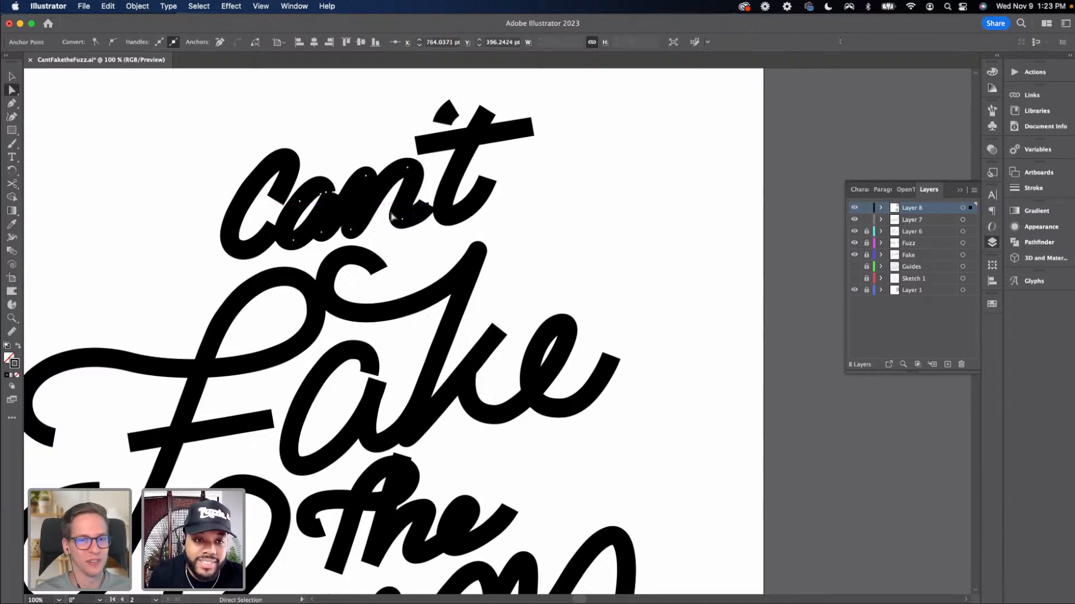
{"action": "left_click", "coordinate": [416, 220]}
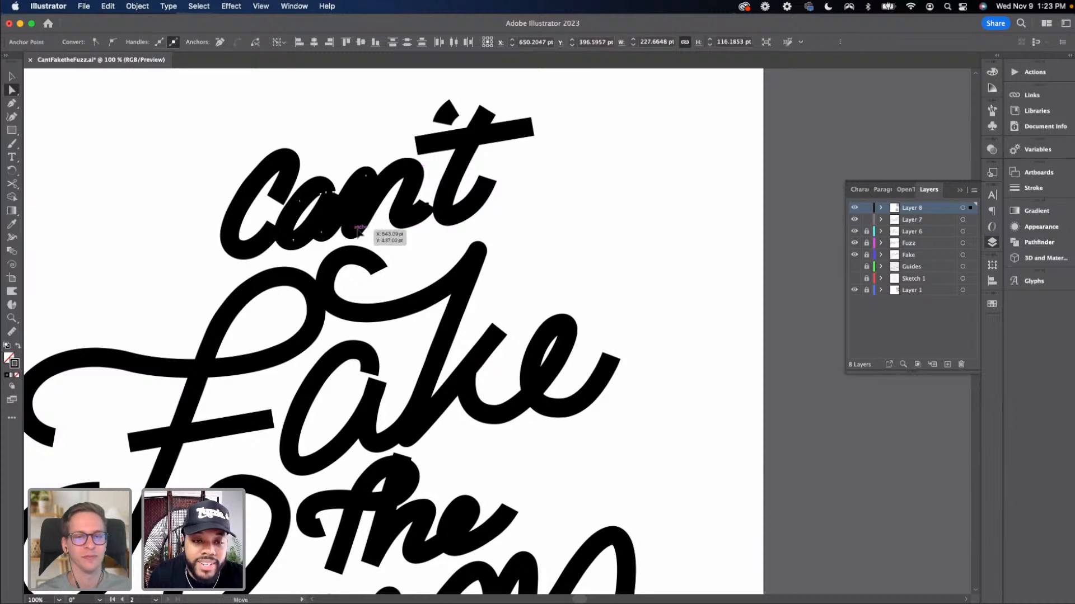
{"action": "left_click_drag", "start_coordinate": [357, 231], "coordinate": [363, 231]}
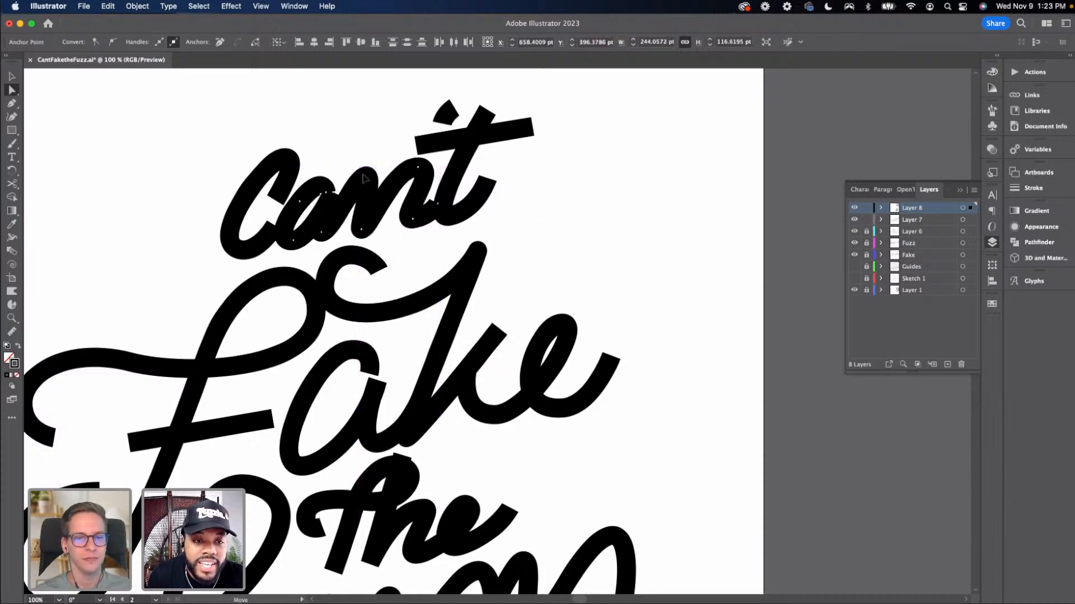
{"action": "left_click", "coordinate": [368, 178]}
{"action": "left_click_drag", "start_coordinate": [371, 178], "coordinate": [375, 178]}
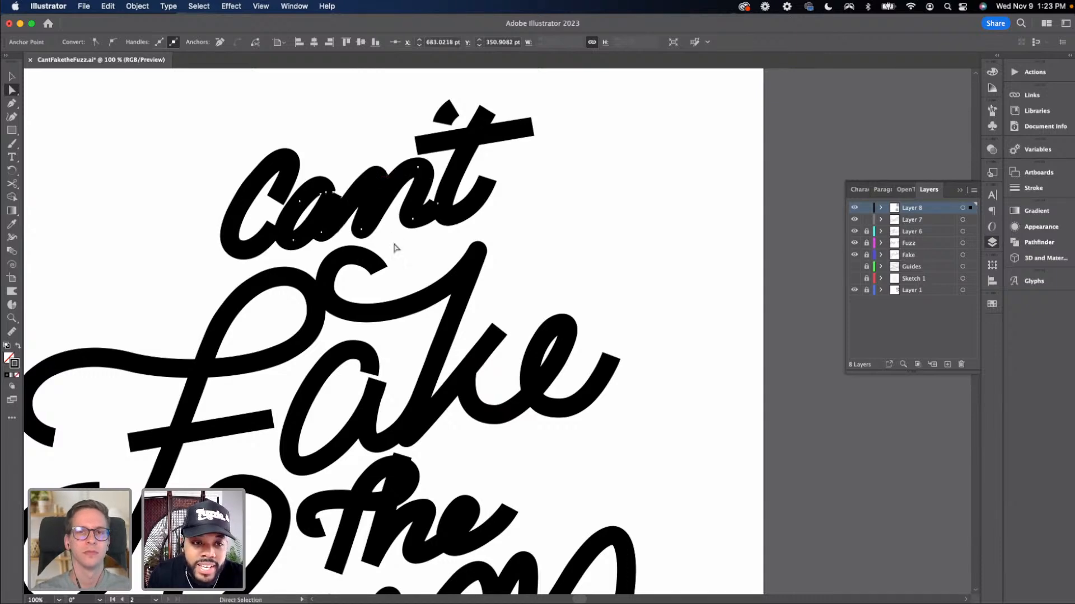
{"action": "left_click", "coordinate": [394, 241]}
Refine anchors and handles where the "a" of "Can't" joins the "n"
{"action": "key", "text": "v"}
{"action": "scroll", "coordinate": [358, 238], "scroll_direction": "left", "scroll_amount": 5}
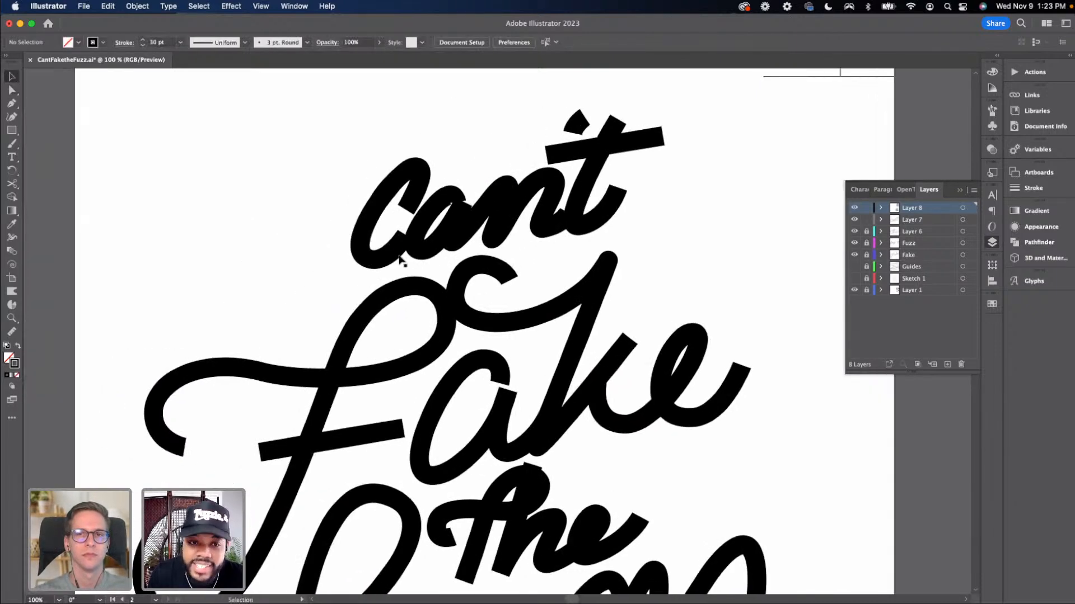
{"action": "left_click_drag", "start_coordinate": [366, 231], "coordinate": [354, 231]}
{"action": "key", "text": "a"}
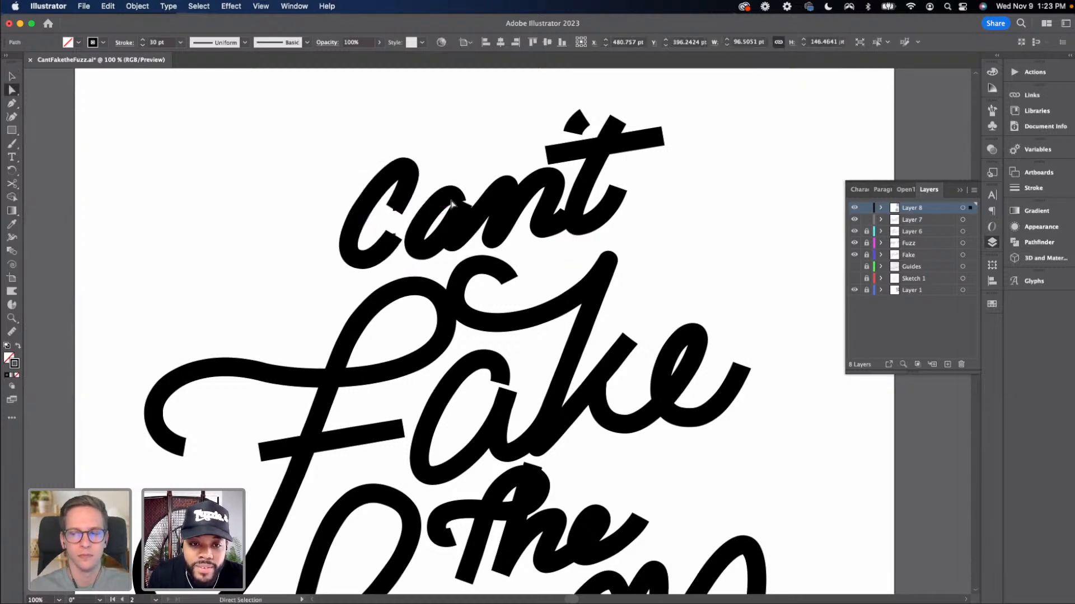
{"action": "left_click", "coordinate": [453, 196]}
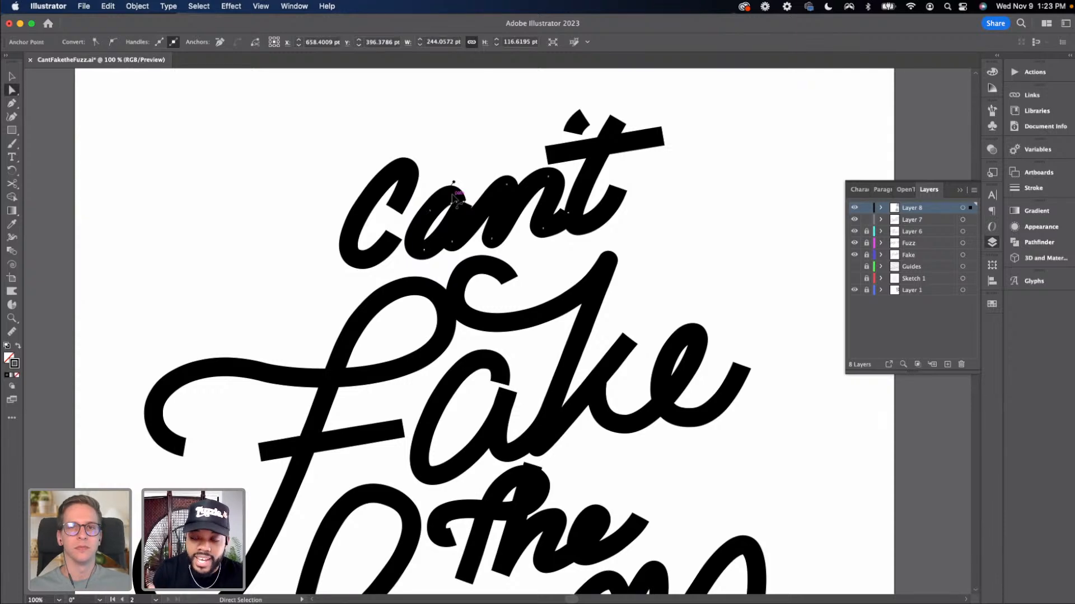
{"action": "key", "text": "super+equal"}
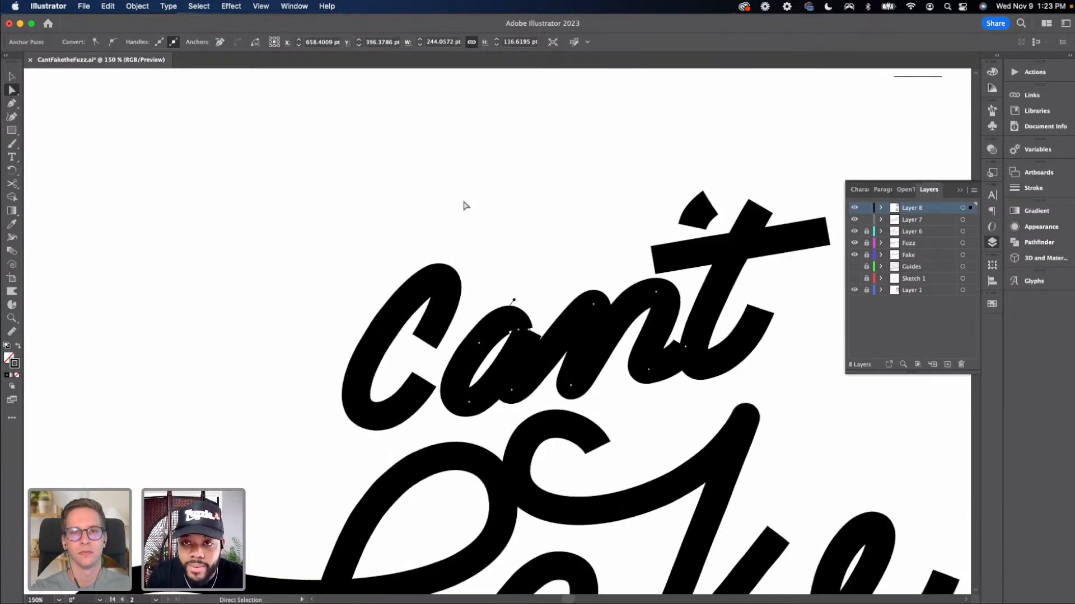
{"action": "key", "text": "super+equal"}
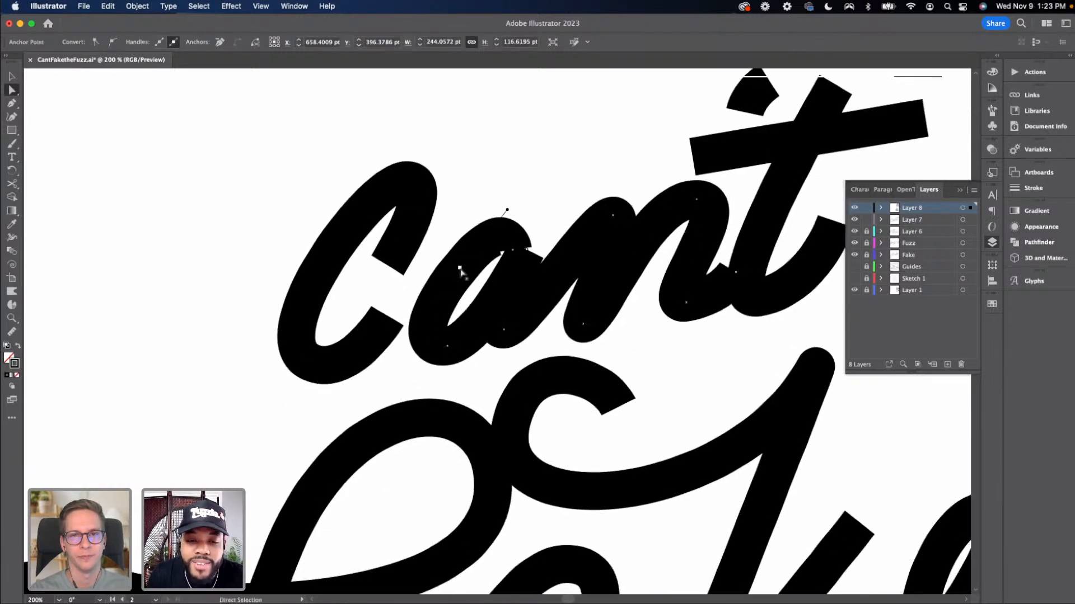
{"action": "left_click_drag", "start_coordinate": [458, 269], "coordinate": [451, 259]}
{"action": "left_click_drag", "start_coordinate": [514, 250], "coordinate": [514, 240]}
{"action": "mouse_move", "coordinate": [497, 201]}
{"action": "left_mouse_down"}
{"action": "mouse_move", "coordinate": [506, 198]}
{"action": "mouse_move", "coordinate": [492, 183]}
{"action": "left_mouse_up"}
{"action": "left_click_drag", "start_coordinate": [511, 245], "coordinate": [529, 238]}
{"action": "left_click_drag", "start_coordinate": [451, 264], "coordinate": [449, 261]}
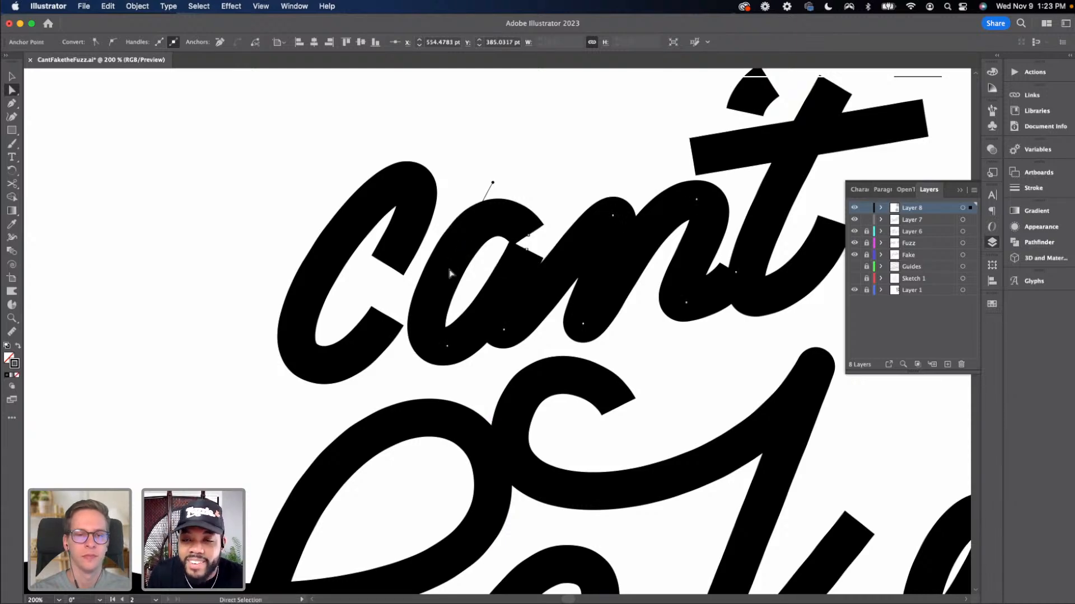
{"action": "left_click", "coordinate": [448, 270], "text": "super"}
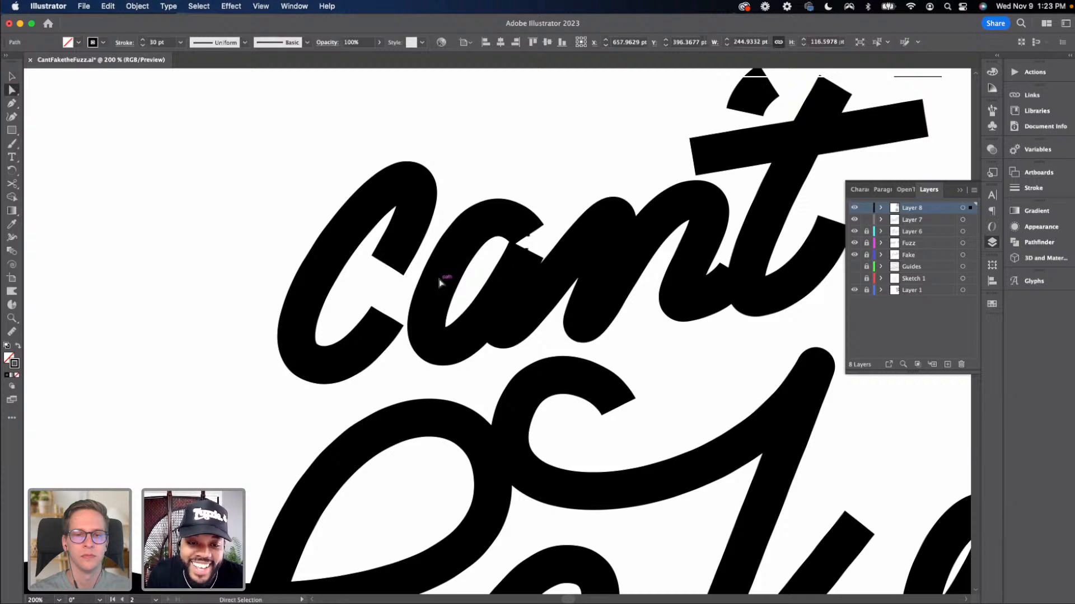
Select the word "Can't" and reduce its stroke weight to 27 pt
{"action": "key", "text": "v"}
{"action": "key", "text": "super+minus"}
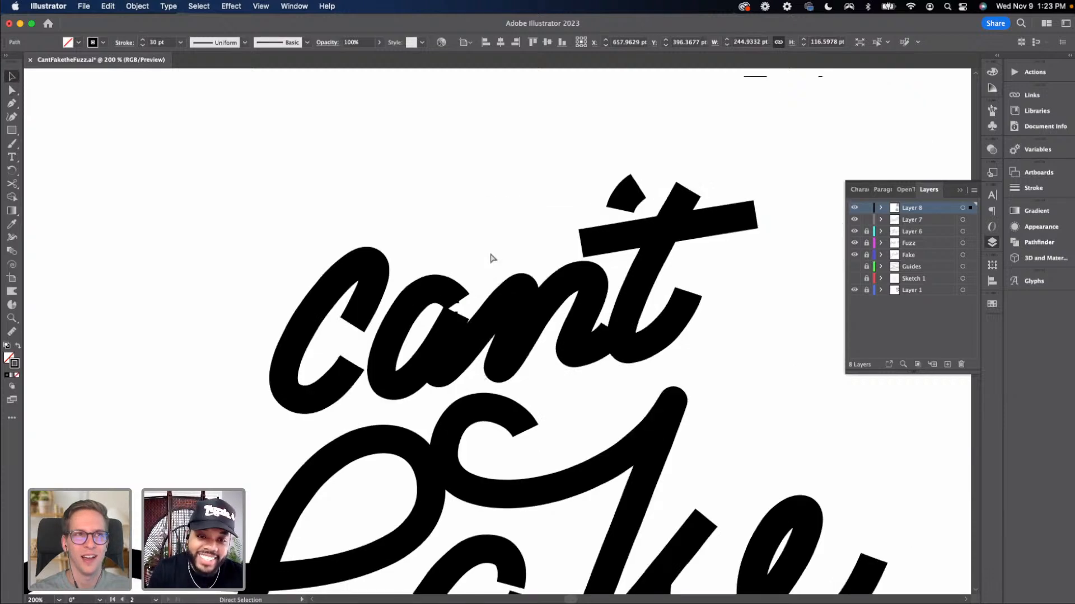
{"action": "key", "text": "v"}
{"action": "key", "text": "super+minus"}
{"action": "key", "text": "super+minus"}
{"action": "key", "text": "super+minus"}
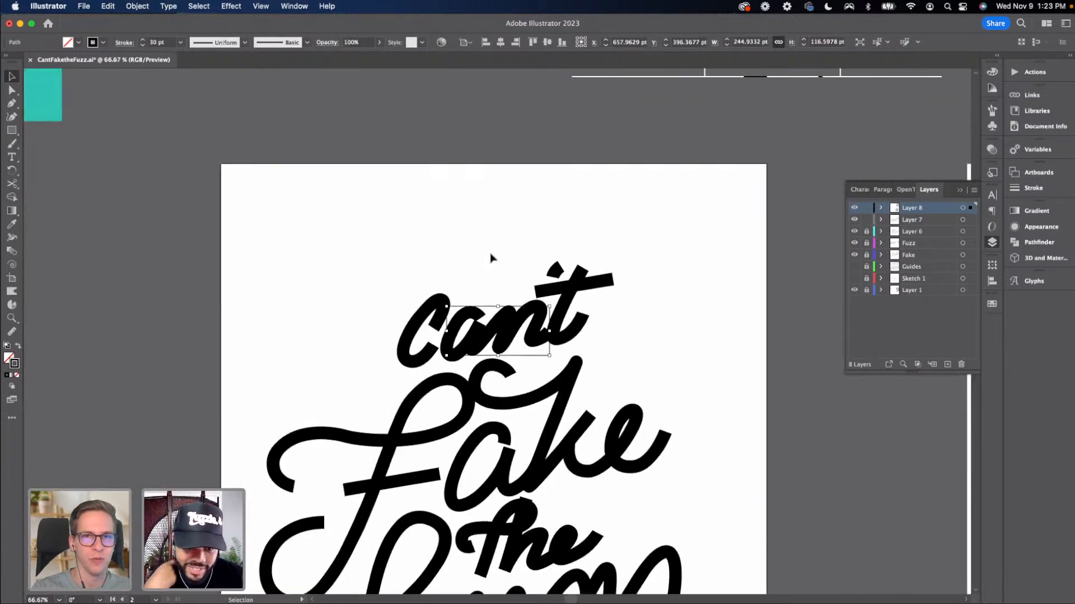
{"action": "left_click_drag", "start_coordinate": [490, 254], "coordinate": [484, 148]}
{"action": "left_click_drag", "start_coordinate": [408, 160], "coordinate": [596, 250]}
{"action": "left_click", "coordinate": [143, 44]}
{"action": "left_click", "coordinate": [144, 45]}
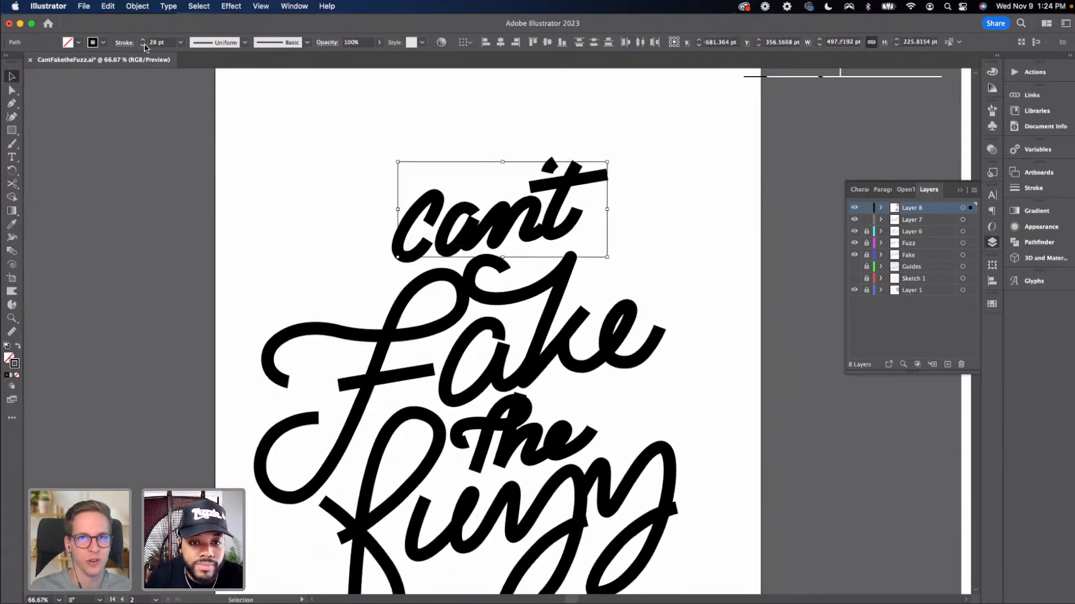
{"action": "left_click", "coordinate": [144, 44]}
{"action": "left_click", "coordinate": [349, 183]}
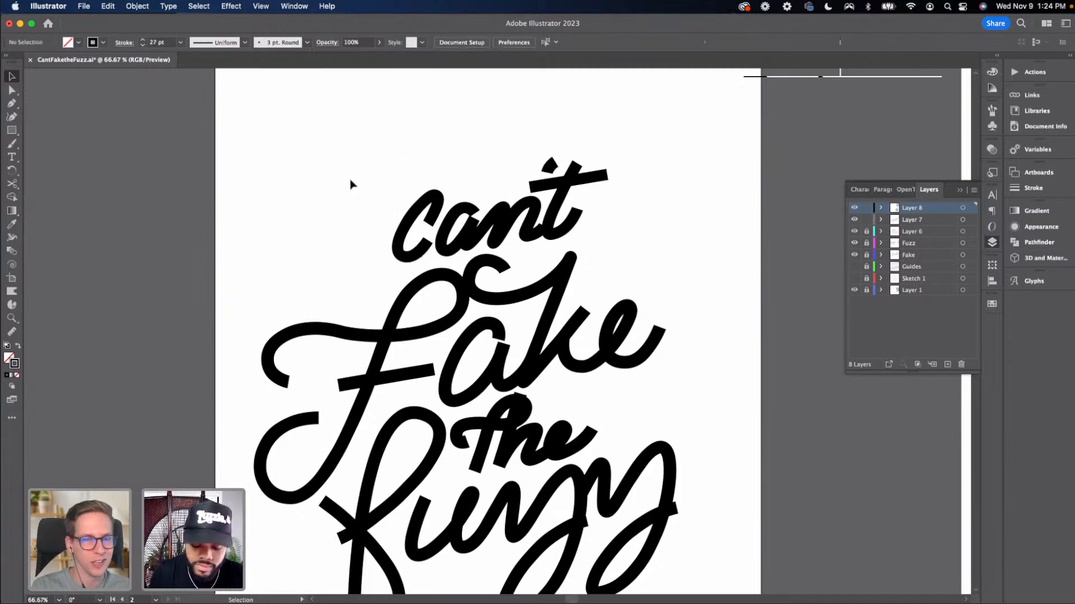
Reshape the top of the "a" in "Can't" by pulling its anchor and handle outward
{"action": "key", "text": "super+equal"}
{"action": "key", "text": "super+equal"}
{"action": "key", "text": "super+equal"}
{"action": "scroll", "coordinate": [476, 270], "scroll_direction": "up", "scroll_amount": 5}
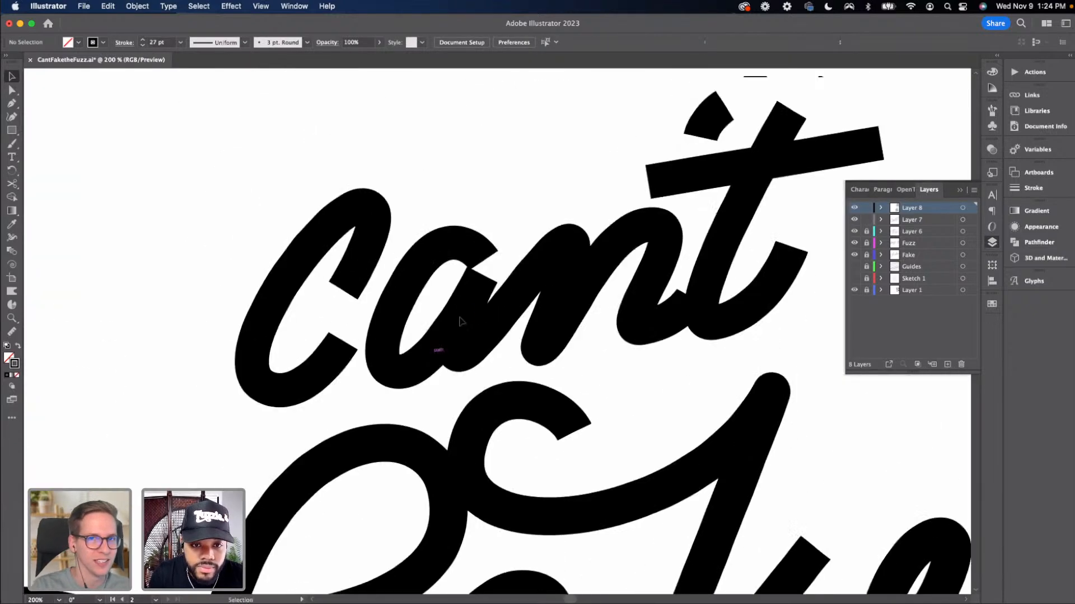
{"action": "key", "text": "a"}
{"action": "left_click", "coordinate": [477, 268]}
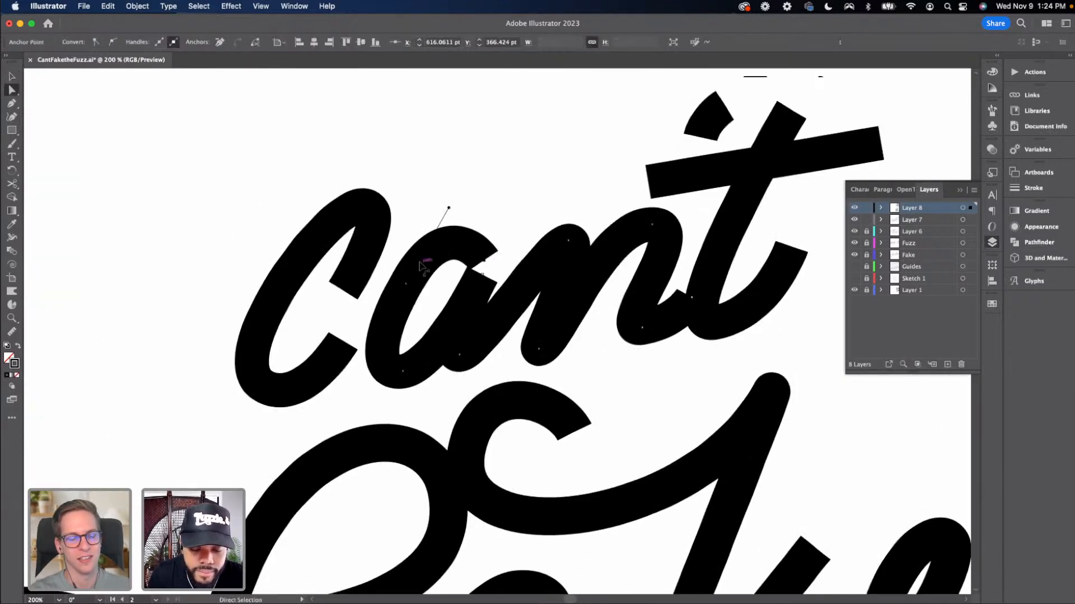
{"action": "left_click", "coordinate": [450, 247]}
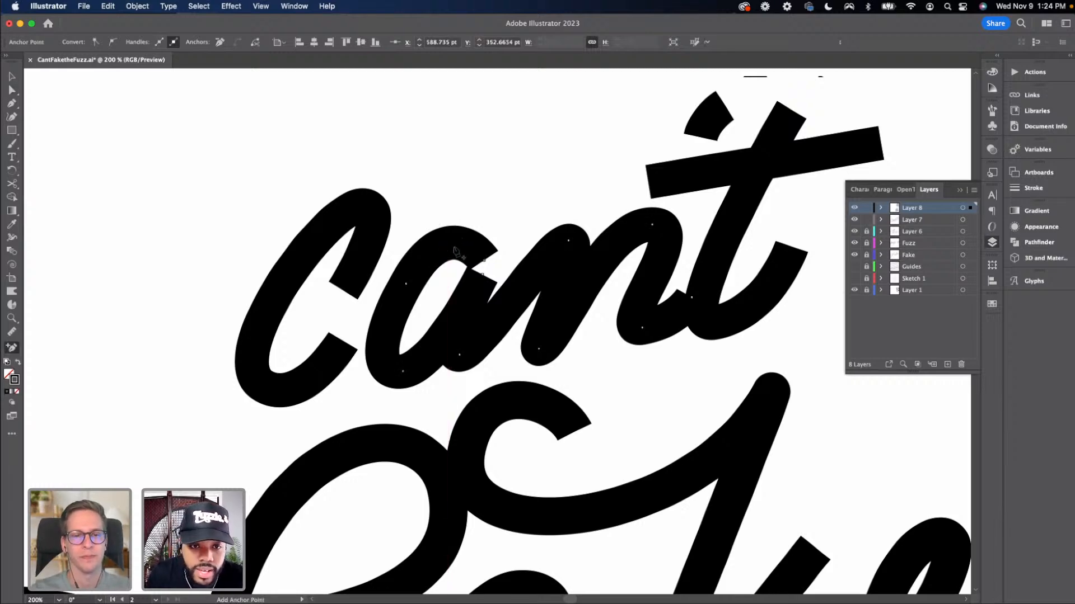
{"action": "key", "text": "v"}
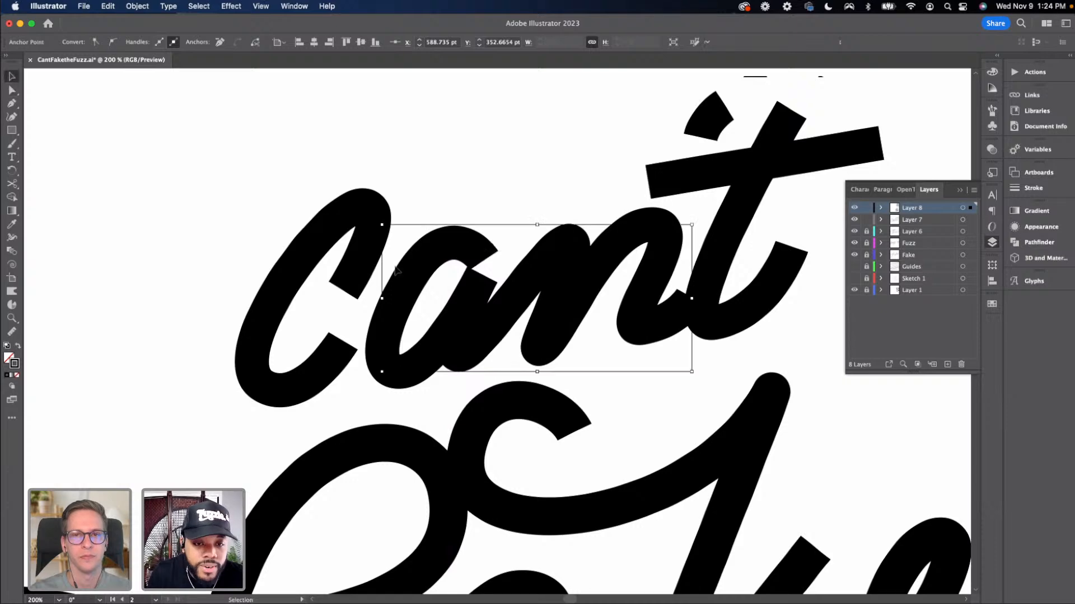
{"action": "key", "text": "super+equal"}
{"action": "key", "text": "a"}
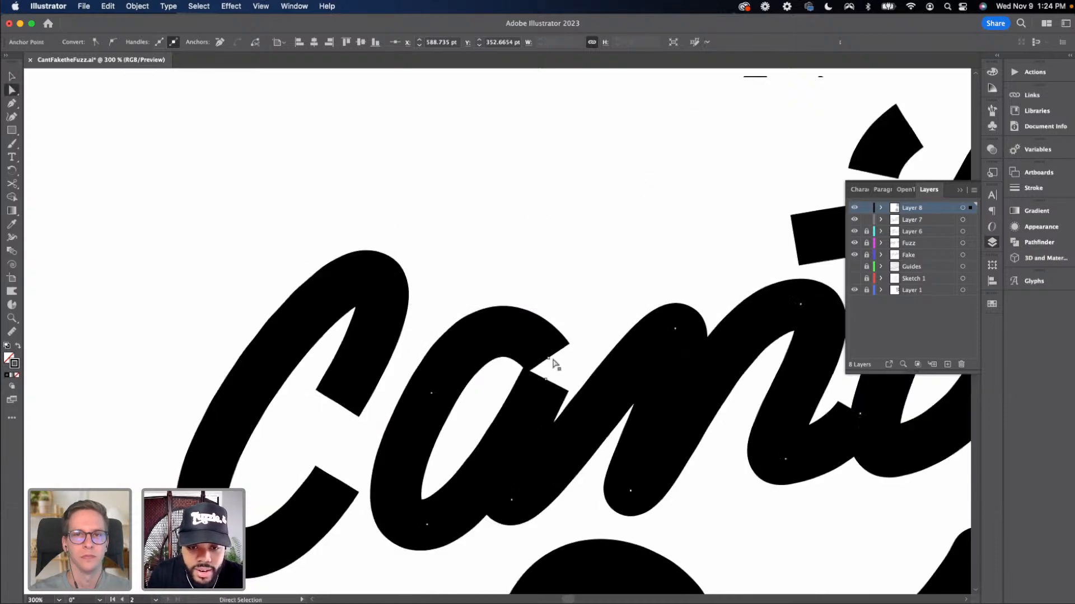
{"action": "left_click_drag", "start_coordinate": [549, 357], "coordinate": [561, 357]}
{"action": "left_click_drag", "start_coordinate": [497, 332], "coordinate": [521, 305]}
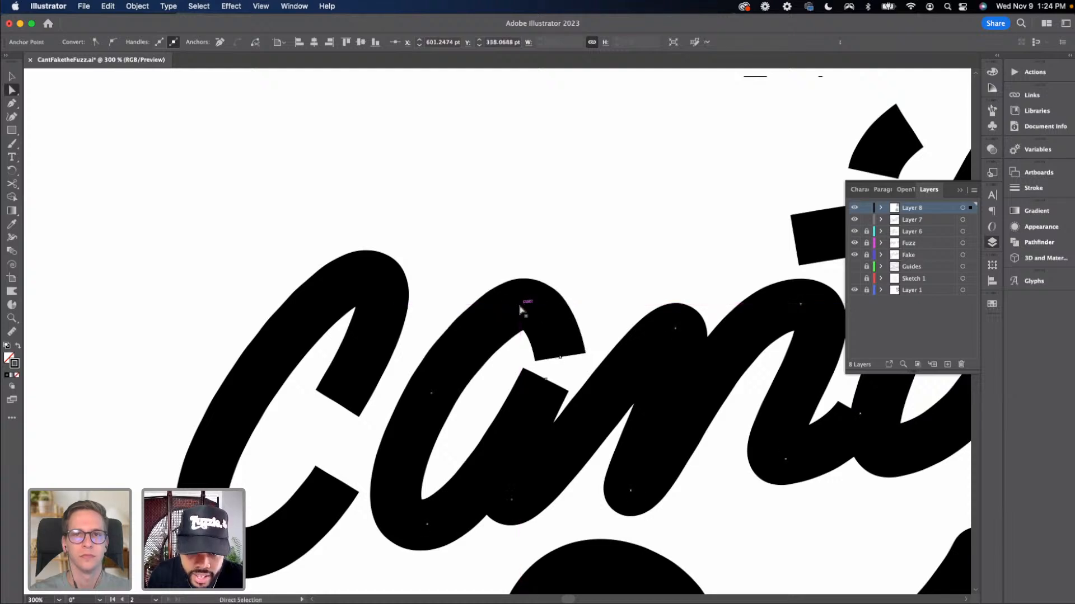
{"action": "key", "text": "v"}
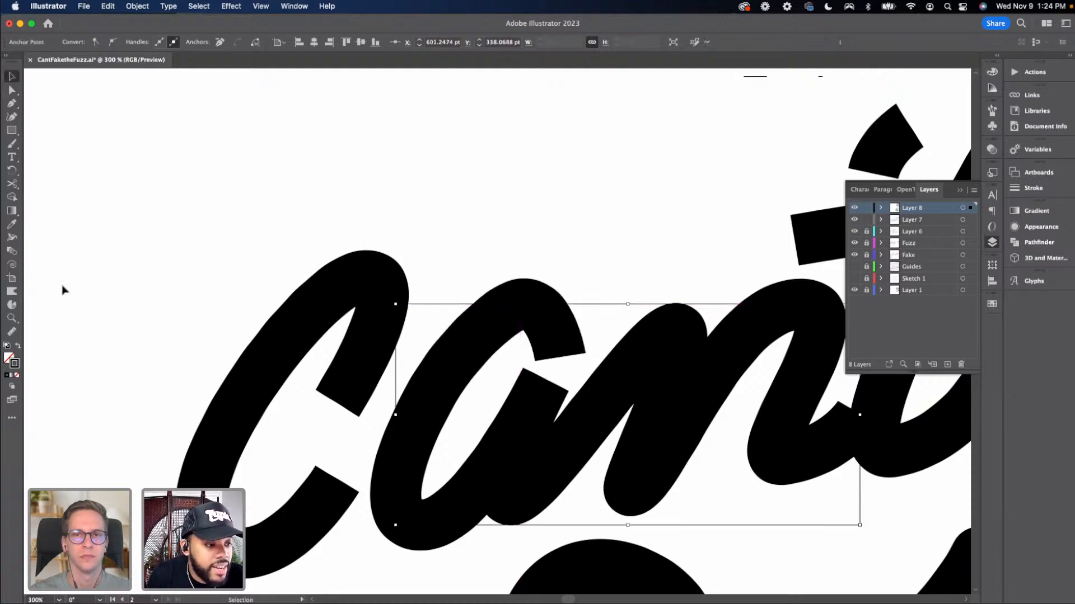
{"action": "left_click", "coordinate": [438, 272]}
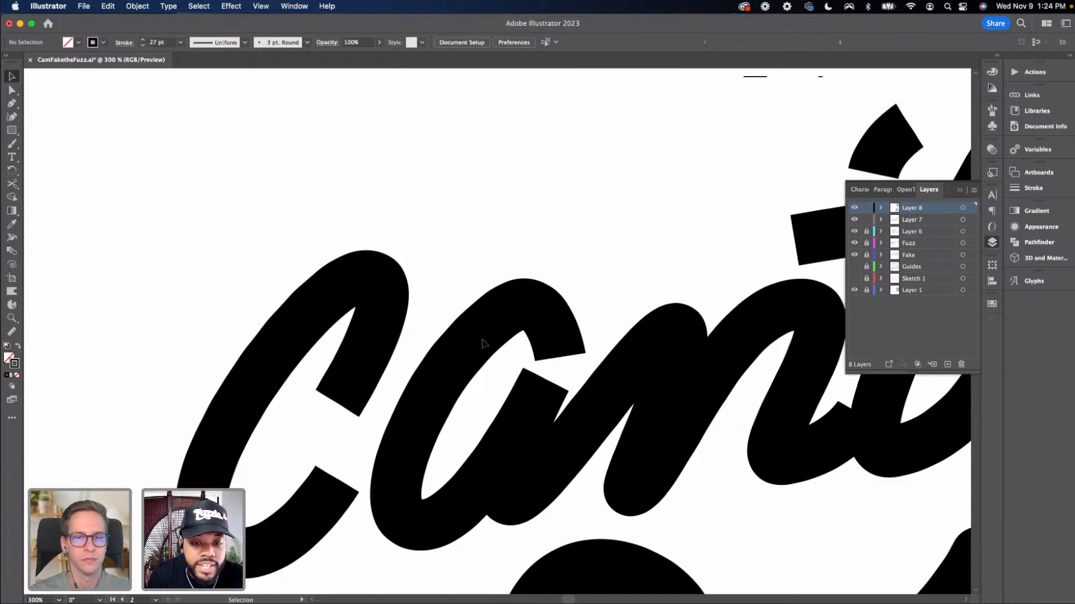
Select the "Can't" path and set its stroke weight to 1 pt to reveal the centerline
{"action": "left_click", "coordinate": [484, 344]}
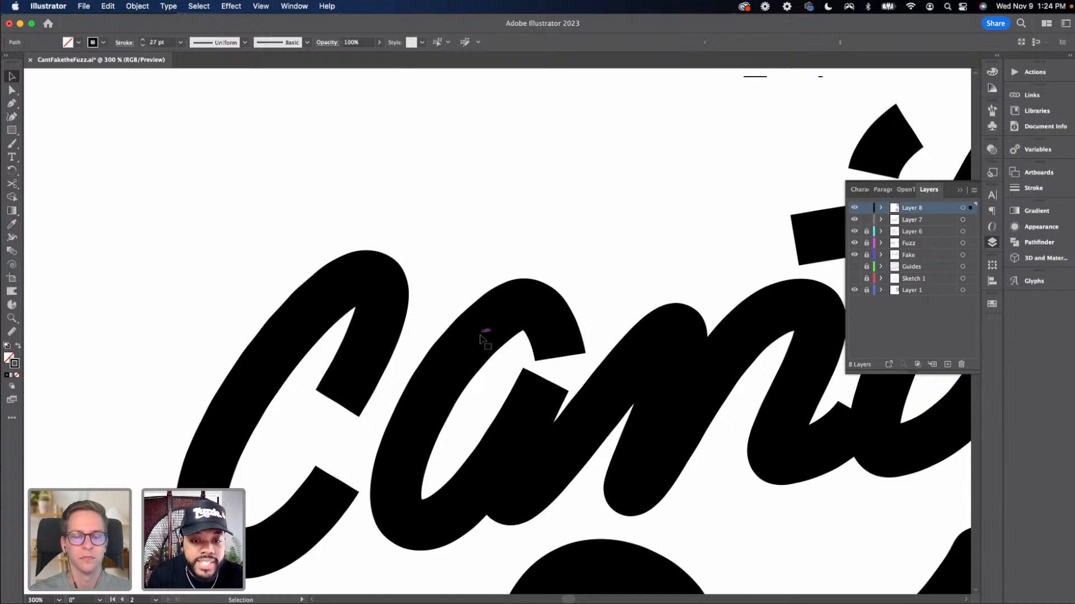
{"action": "left_click", "coordinate": [180, 42]}
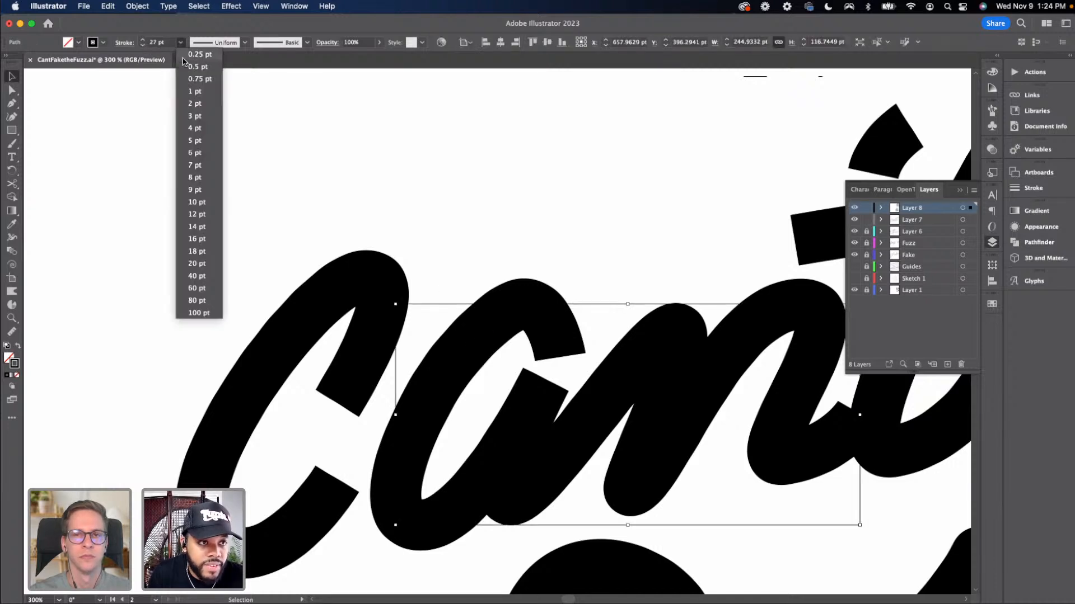
{"action": "left_click", "coordinate": [191, 91]}
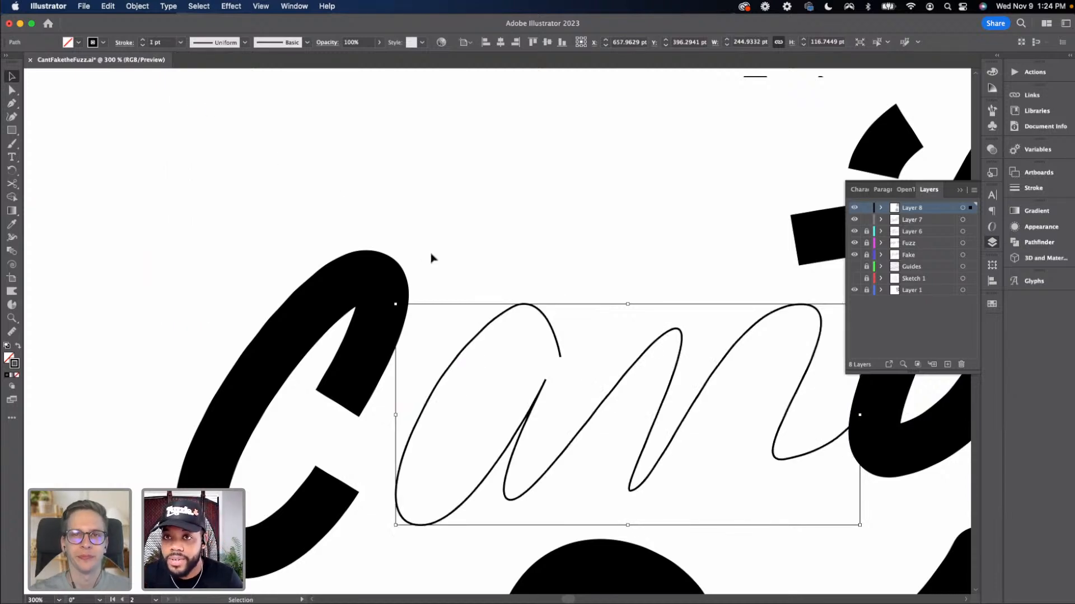
Reshape the top of the "a" in "Can't" by moving its anchor and pulling its handles outward
{"action": "key", "text": "a"}
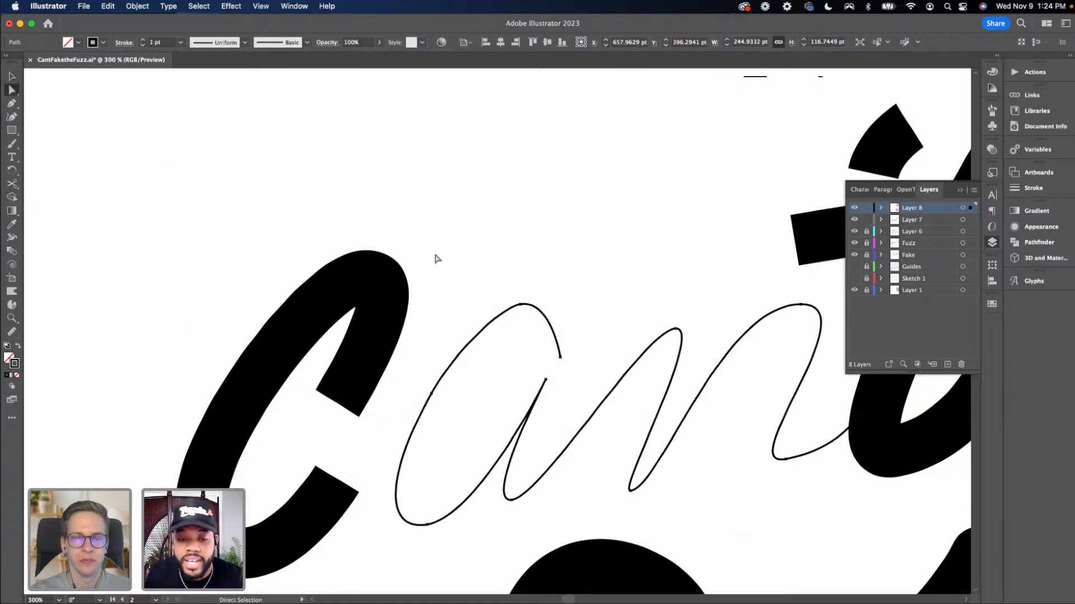
{"action": "left_click", "coordinate": [431, 392]}
{"action": "left_click_drag", "start_coordinate": [431, 392], "coordinate": [427, 391]}
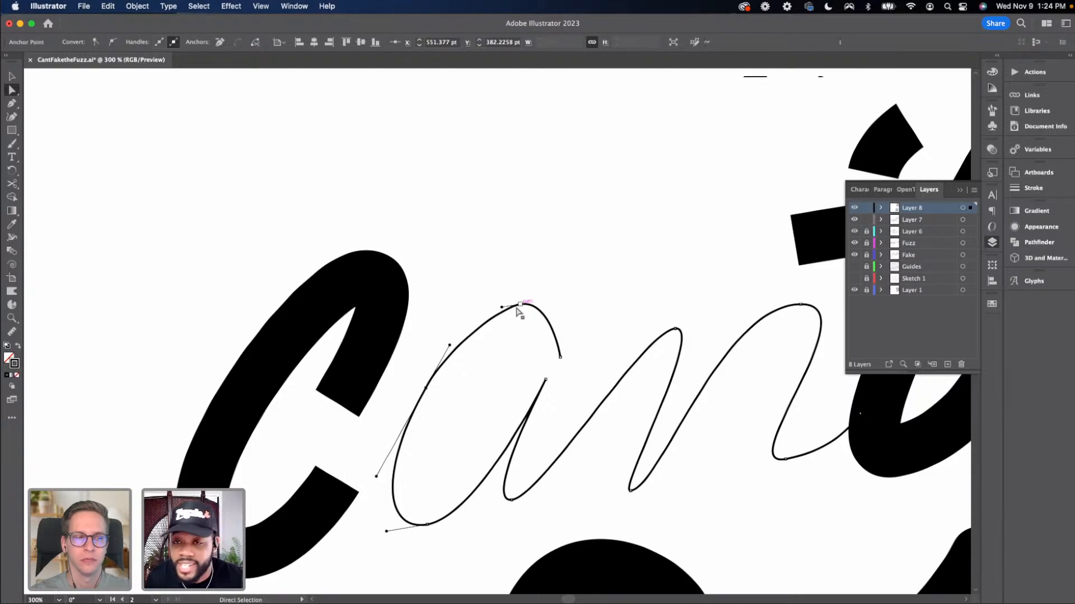
{"action": "mouse_move", "coordinate": [518, 308]}
{"action": "left_mouse_down"}
{"action": "mouse_move", "coordinate": [533, 304]}
{"action": "mouse_move", "coordinate": [501, 291]}
{"action": "mouse_move", "coordinate": [541, 292]}
{"action": "left_mouse_up"}
{"action": "left_click", "coordinate": [560, 358]}
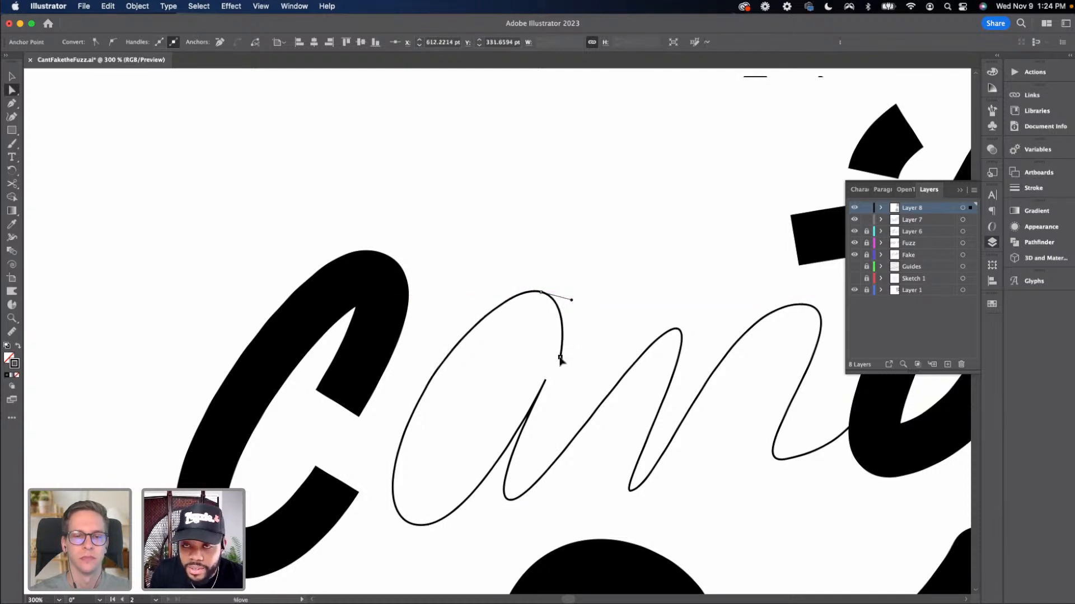
{"action": "left_click_drag", "start_coordinate": [559, 359], "coordinate": [559, 358]}
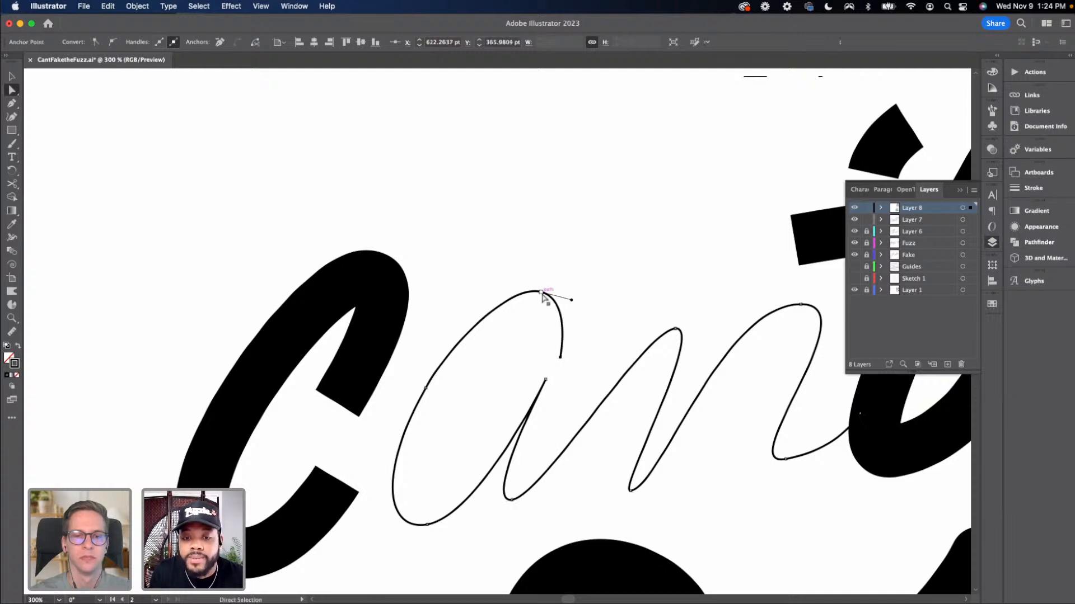
{"action": "left_click_drag", "start_coordinate": [543, 293], "coordinate": [589, 297]}
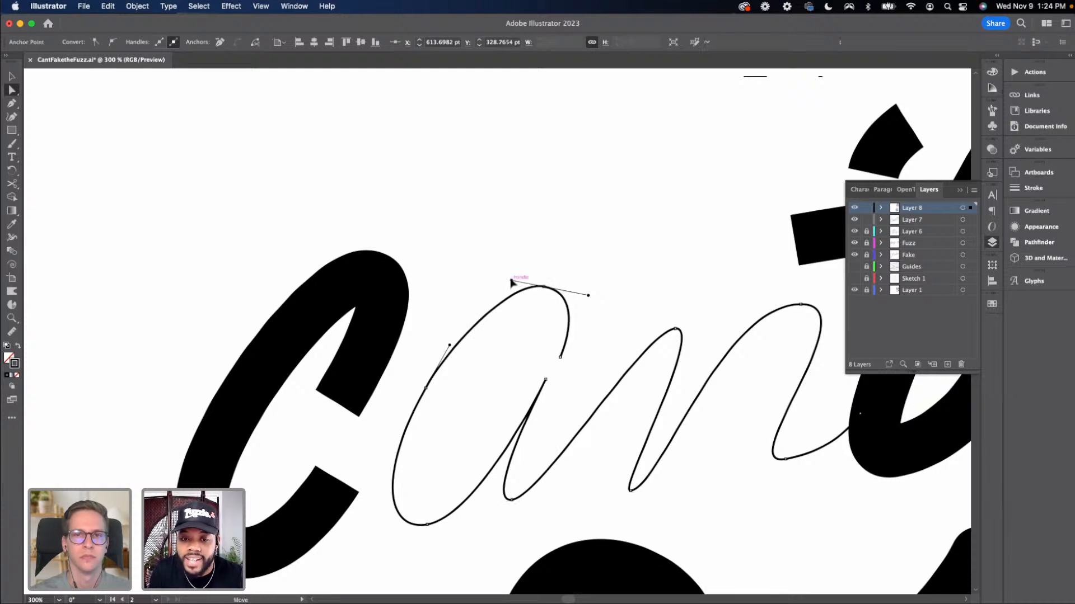
{"action": "left_click_drag", "start_coordinate": [511, 280], "coordinate": [507, 277]}
{"action": "left_click", "coordinate": [560, 357]}
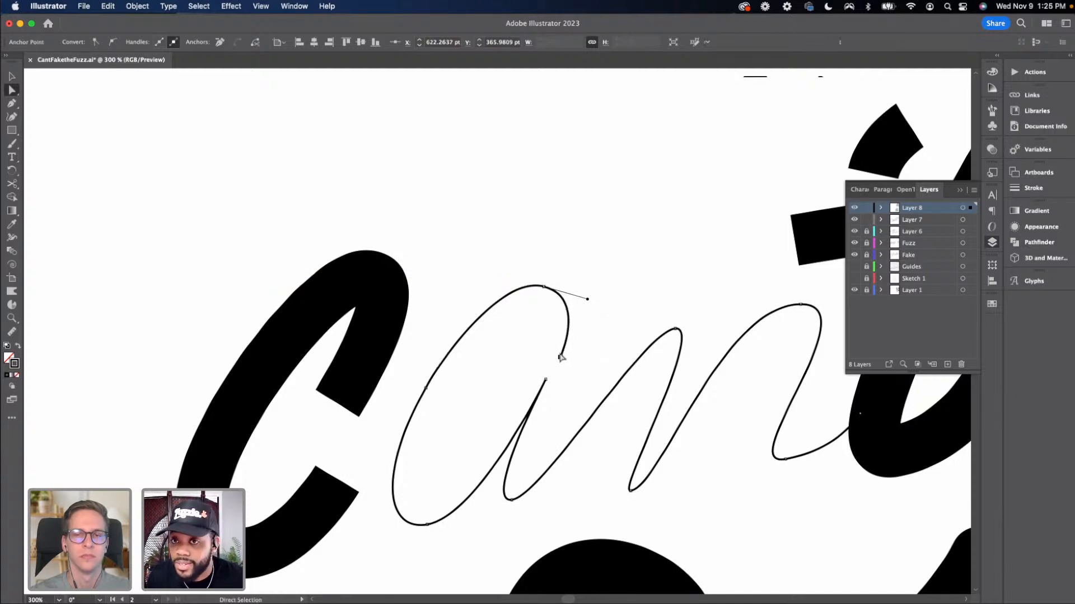
Cut off and delete the short stub at the end of the "a" top stroke
{"action": "key", "text": "v"}
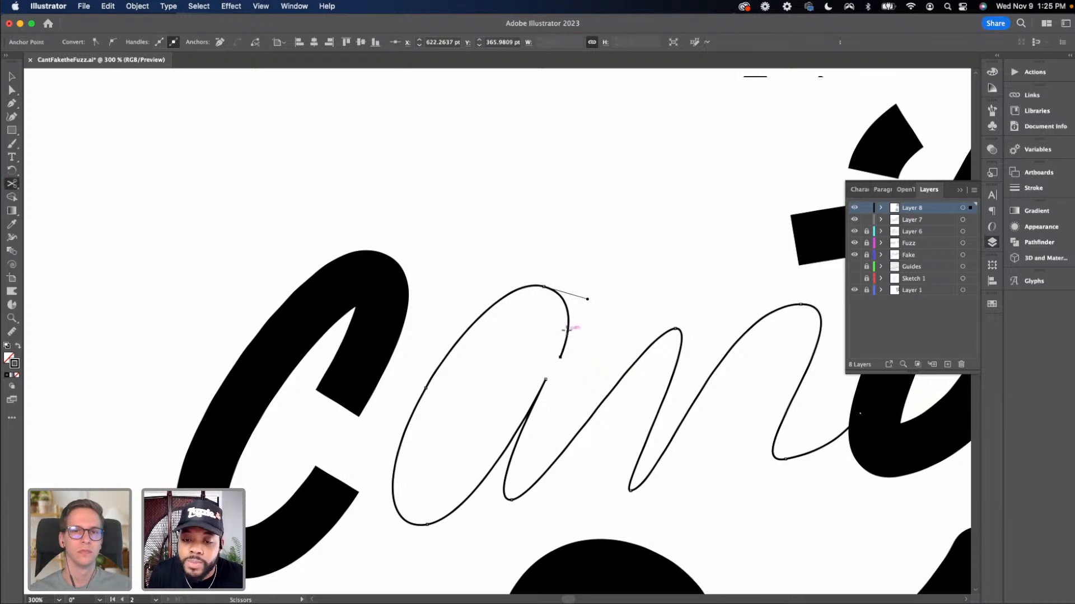
{"action": "left_click", "coordinate": [563, 357]}
{"action": "left_click", "coordinate": [563, 354]}
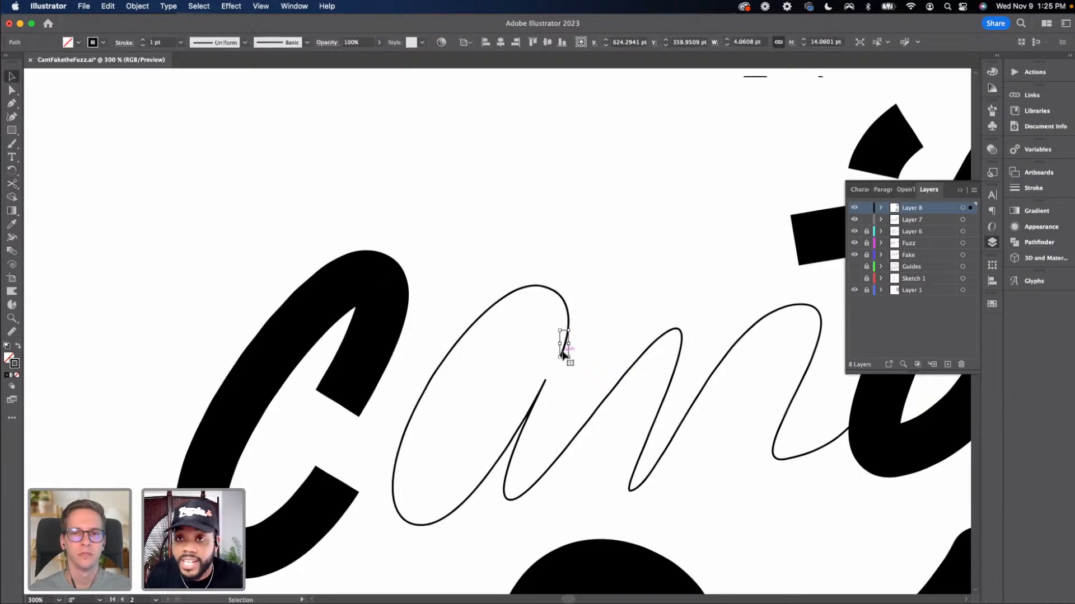
{"action": "key", "text": "Delete"}
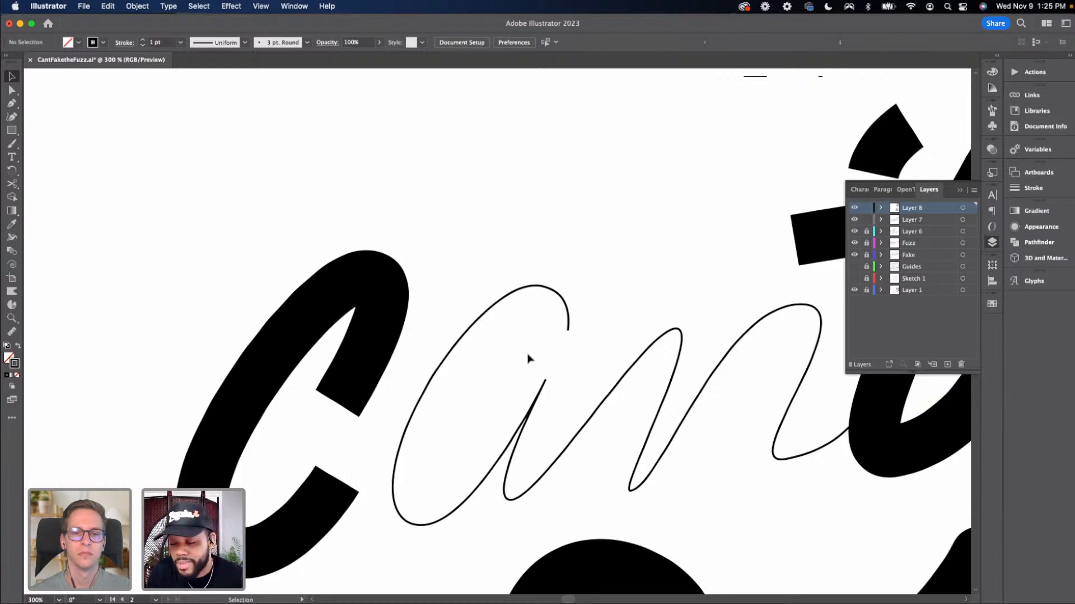
Select the "Can't" path and restore its 27 pt stroke by sampling the "t" with the Eyedropper
{"action": "key", "text": "super+minus"}
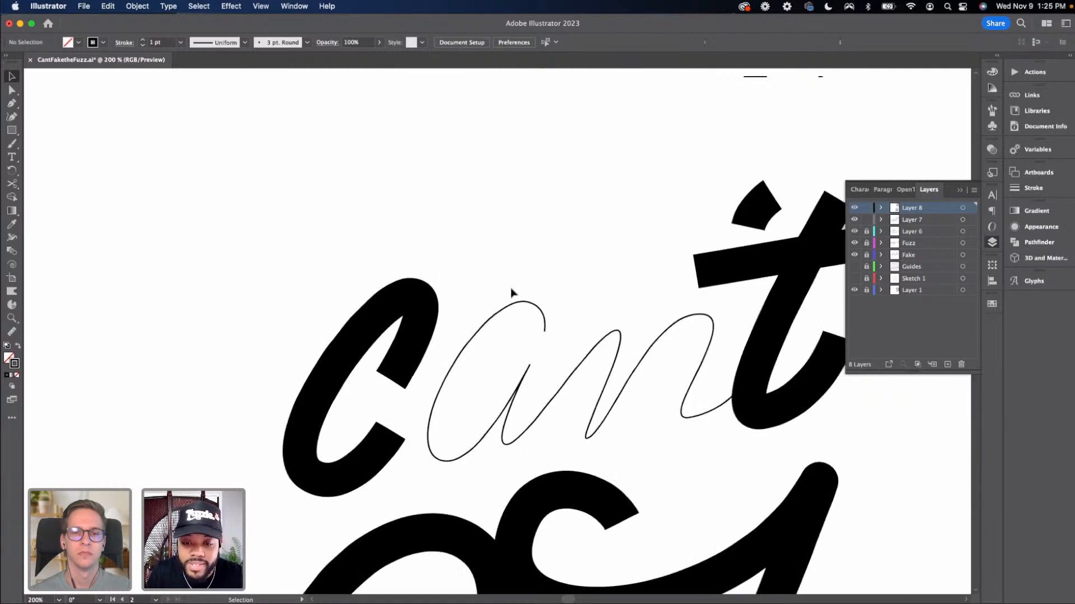
{"action": "left_click_drag", "start_coordinate": [500, 278], "coordinate": [672, 444]}
{"action": "key", "text": "i"}
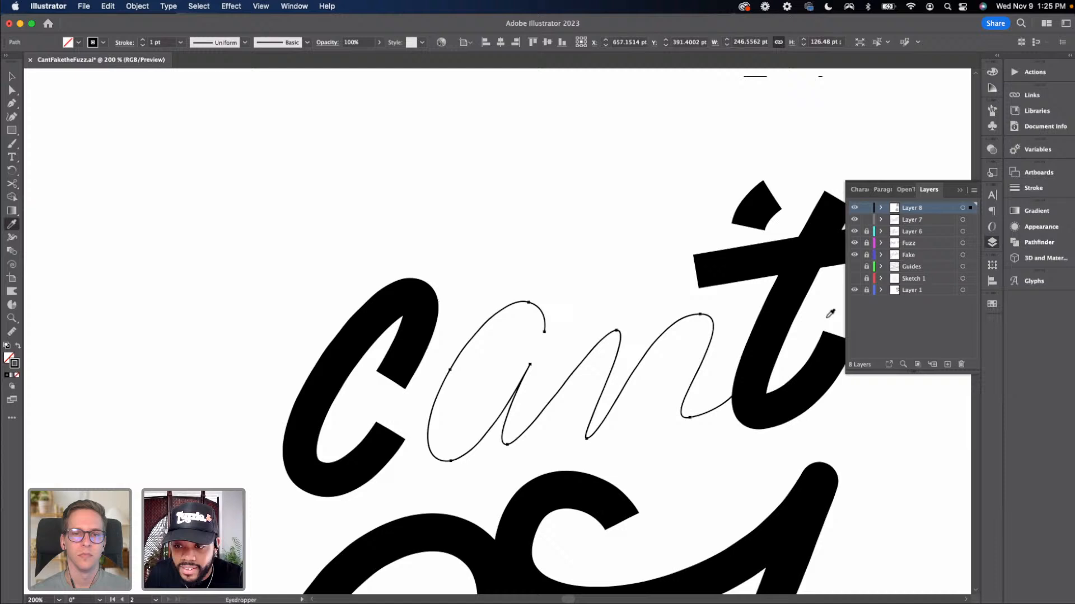
{"action": "left_click", "coordinate": [794, 287]}
{"action": "key", "text": "v"}
{"action": "left_click", "coordinate": [638, 292]}
Nudge the anchor where the "a" joins the "n" in "Can't" slightly downward
{"action": "key", "text": "a"}
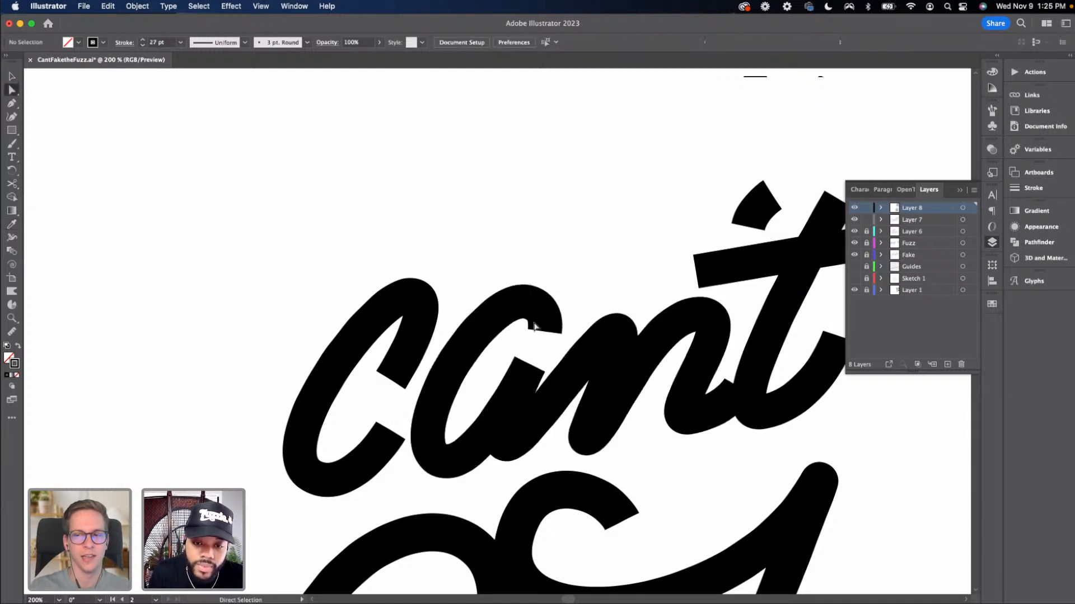
{"action": "left_click_drag", "start_coordinate": [545, 337], "coordinate": [540, 346]}
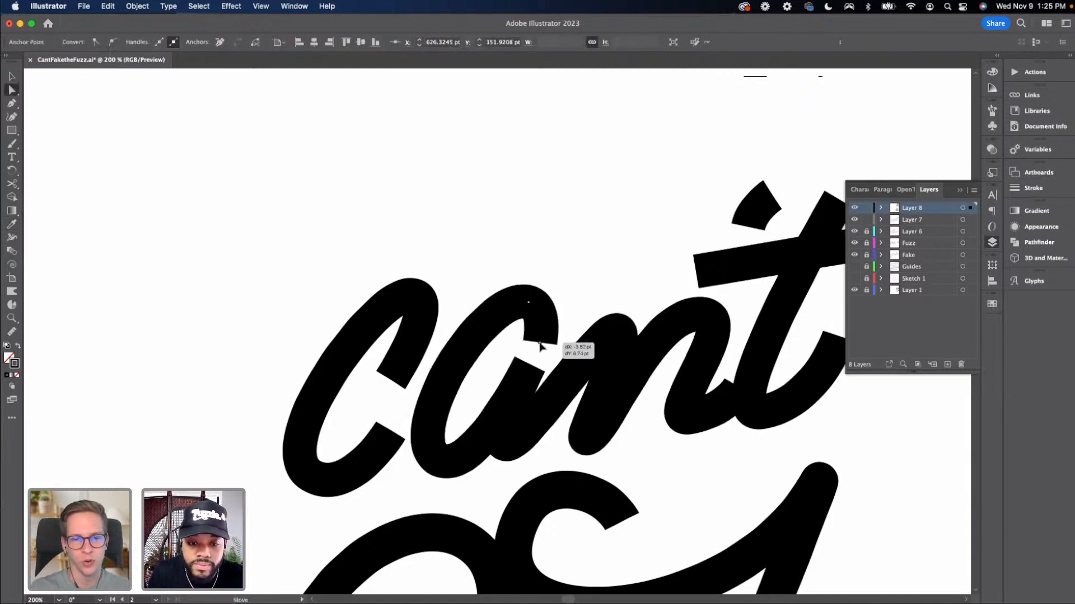
{"action": "key", "text": "v"}
{"action": "left_click", "coordinate": [577, 291]}
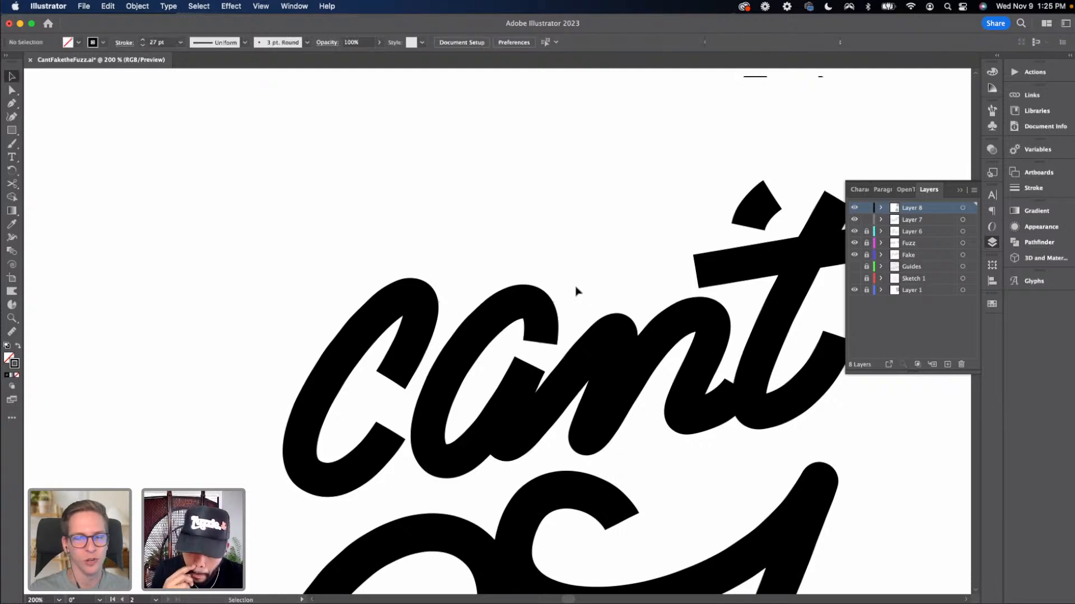
Zoom out to review the whole lettering composition against the sketch
{"action": "key", "text": "super+minus"}
{"action": "key", "text": "super+minus"}
{"action": "key", "text": "super+minus"}
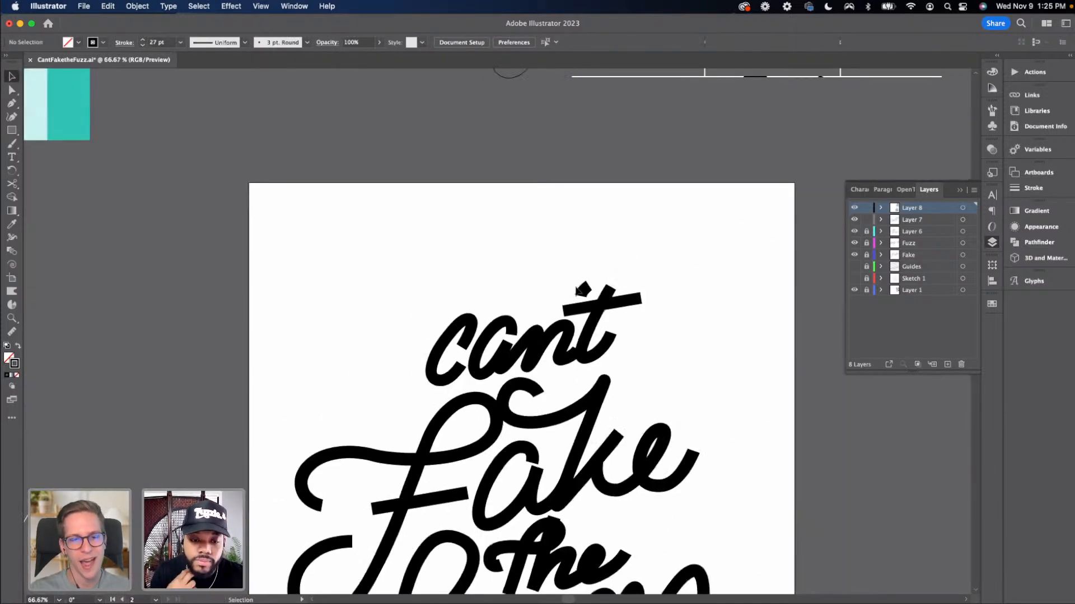
{"action": "key", "text": "super+minus"}
{"action": "key", "text": "super+minus"}
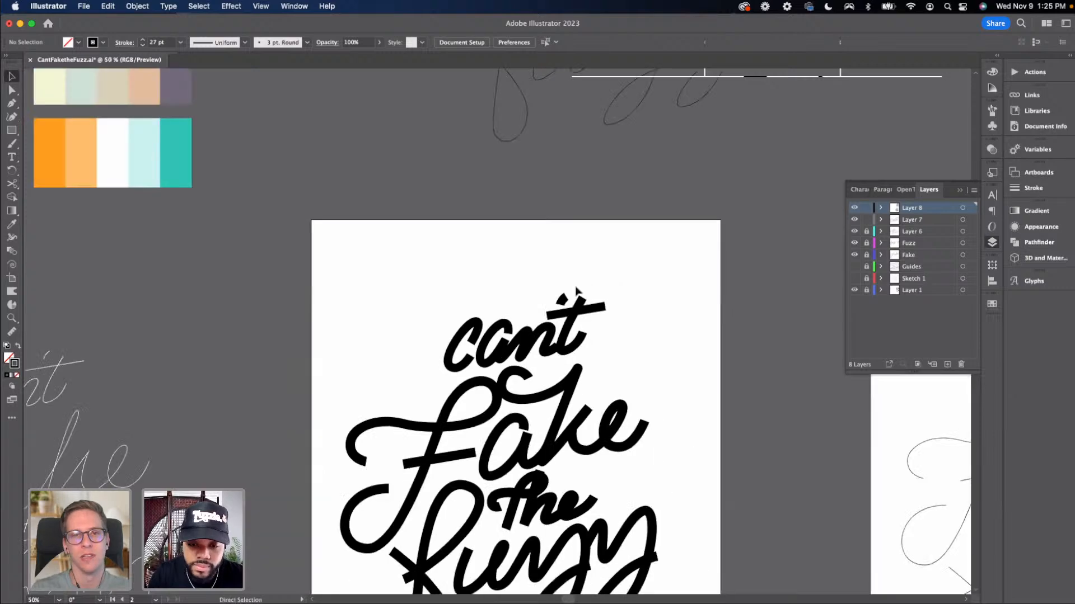
{"action": "scroll", "coordinate": [571, 212], "scroll_direction": "down", "scroll_amount": 6}
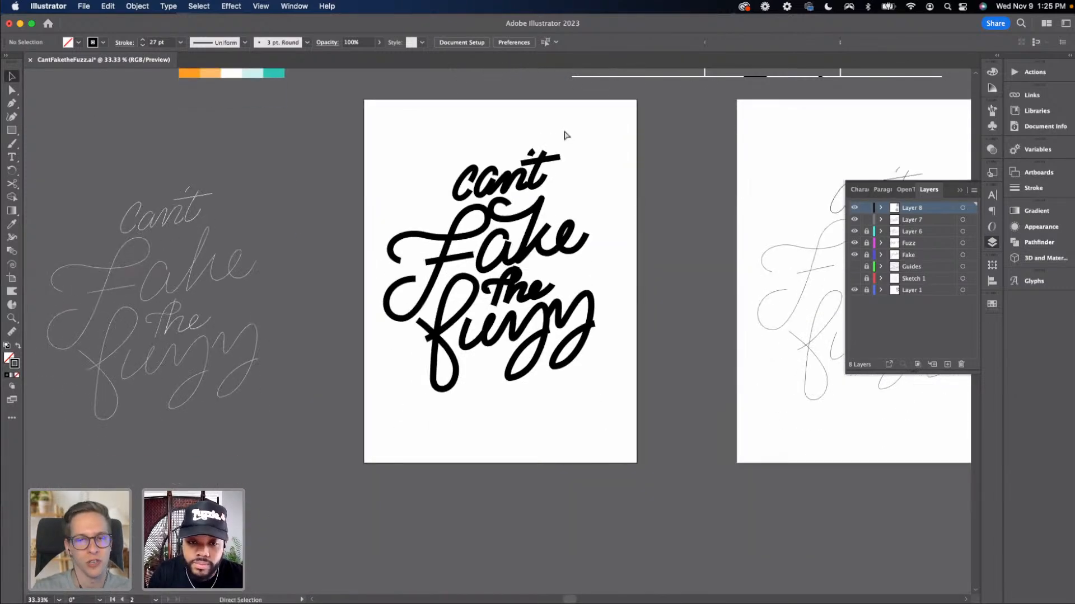
{"action": "key", "text": "super+minus"}
{"action": "scroll", "coordinate": [569, 170], "scroll_direction": "down", "scroll_amount": 3}
{"action": "left_click_drag", "start_coordinate": [559, 173], "coordinate": [556, 205]}
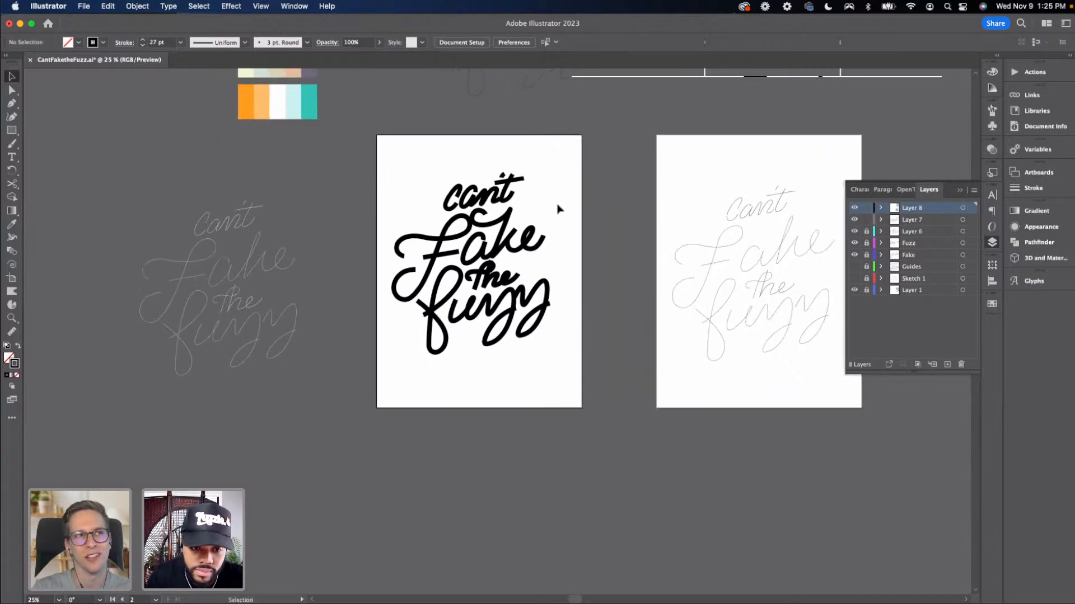
{"action": "key", "text": "super+plus"}
{"action": "key", "text": "super+plus"}
{"action": "key", "text": "super+plus"}
{"action": "scroll", "coordinate": [398, 295], "scroll_direction": "left", "scroll_amount": 5}
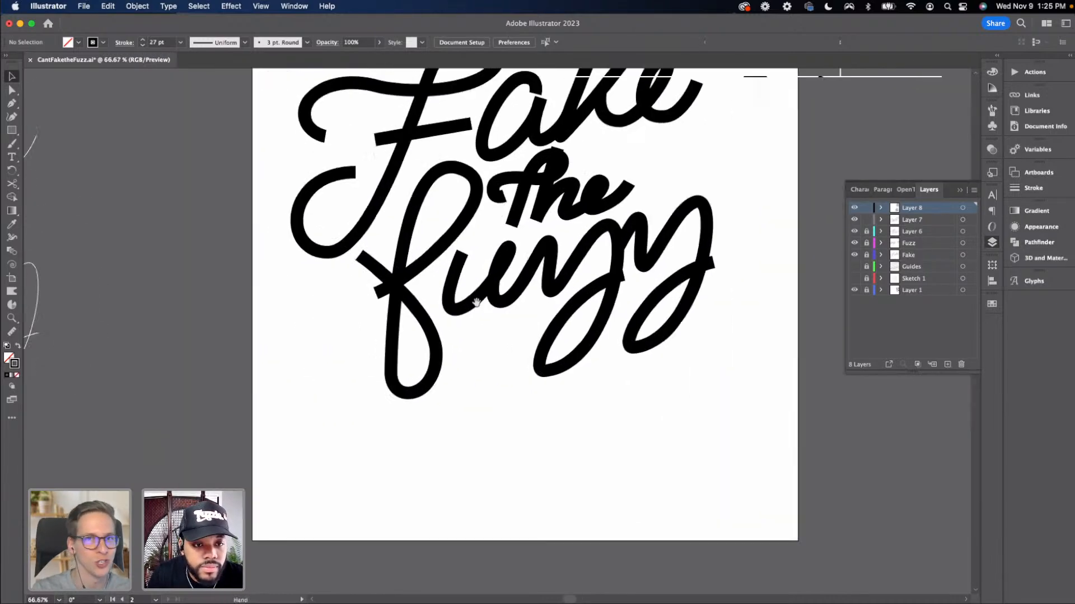
Move the "f" of "fuzz" slightly left and rotate it a little
{"action": "left_click", "coordinate": [447, 267]}
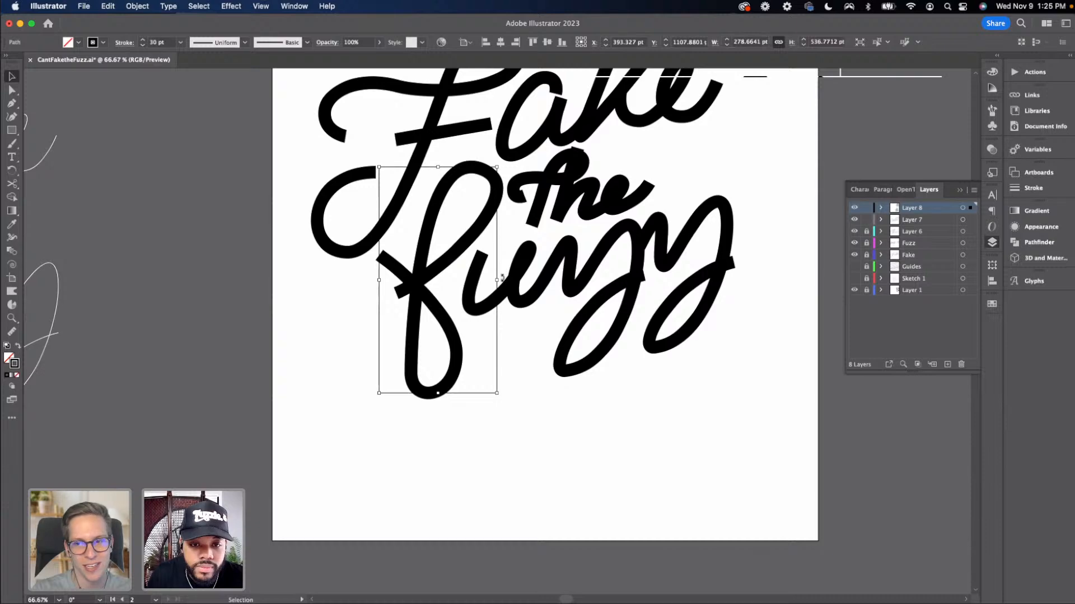
{"action": "left_click_drag", "start_coordinate": [423, 279], "coordinate": [415, 278]}
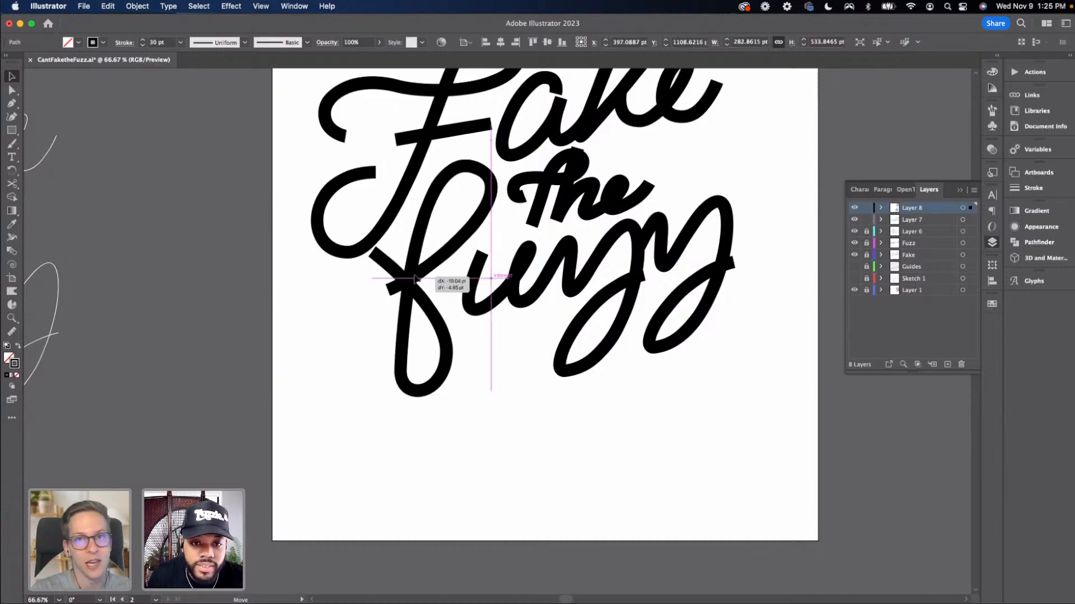
{"action": "left_click_drag", "start_coordinate": [492, 281], "coordinate": [493, 287]}
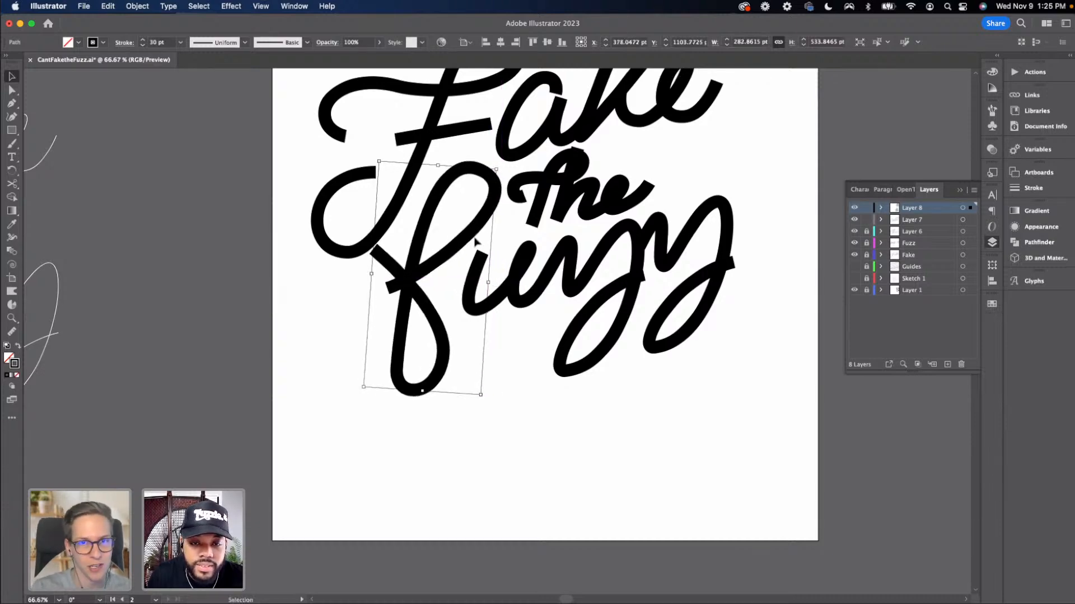
{"action": "left_click_drag", "start_coordinate": [479, 228], "coordinate": [480, 224]}
{"action": "left_click", "coordinate": [505, 361]}
{"action": "left_click_drag", "start_coordinate": [506, 362], "coordinate": [359, 464]}
{"action": "left_click_drag", "start_coordinate": [440, 386], "coordinate": [460, 411]}
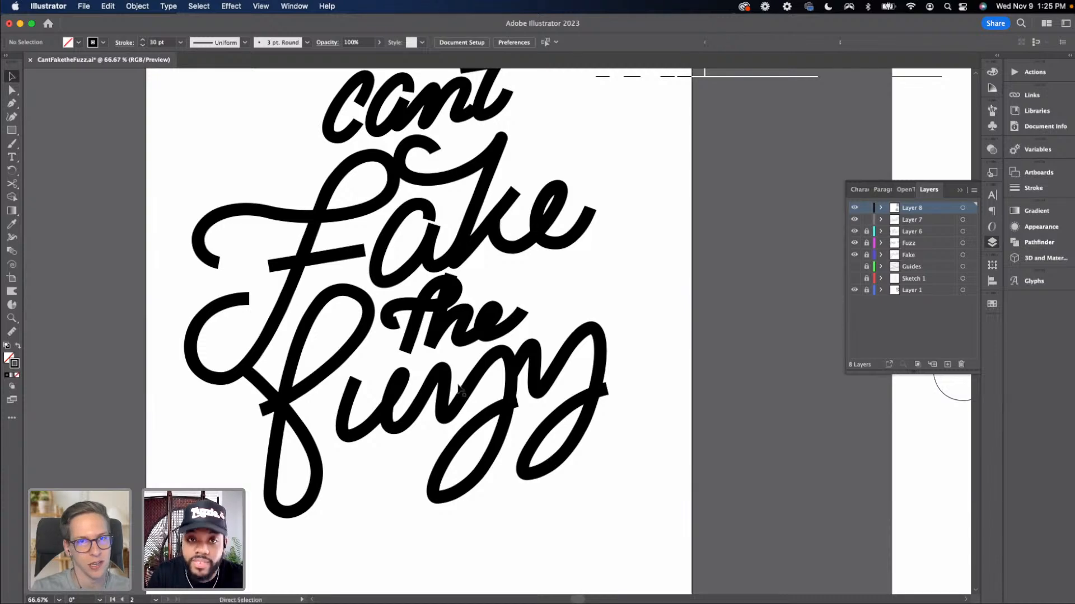
Drag an anchor on the left swash of the "F" in "Fake" slightly downward
{"action": "key", "text": "super+minus"}
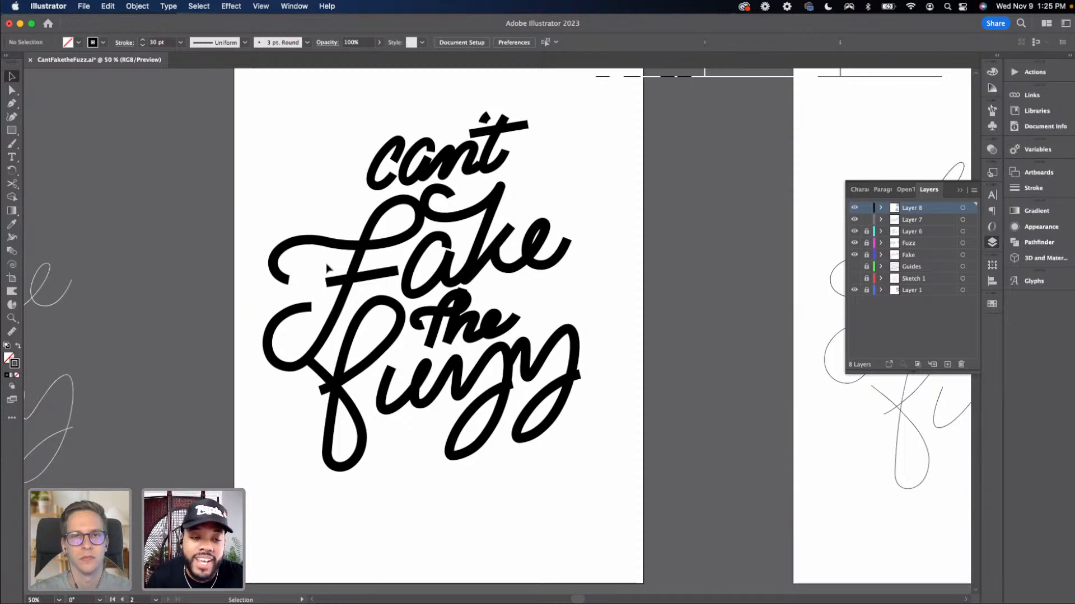
{"action": "key", "text": "a"}
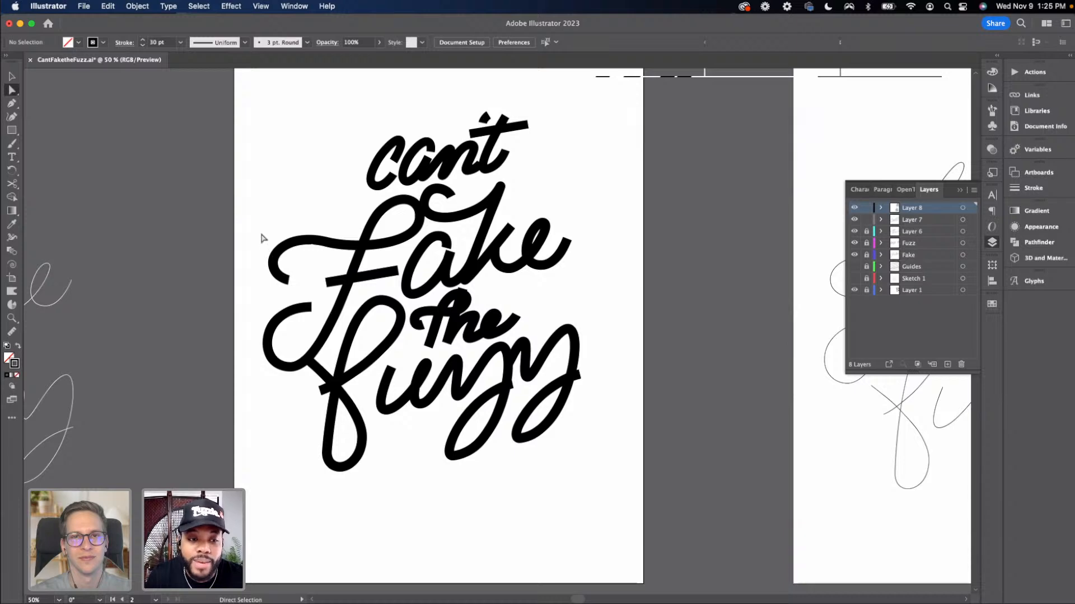
{"action": "left_click", "coordinate": [320, 280]}
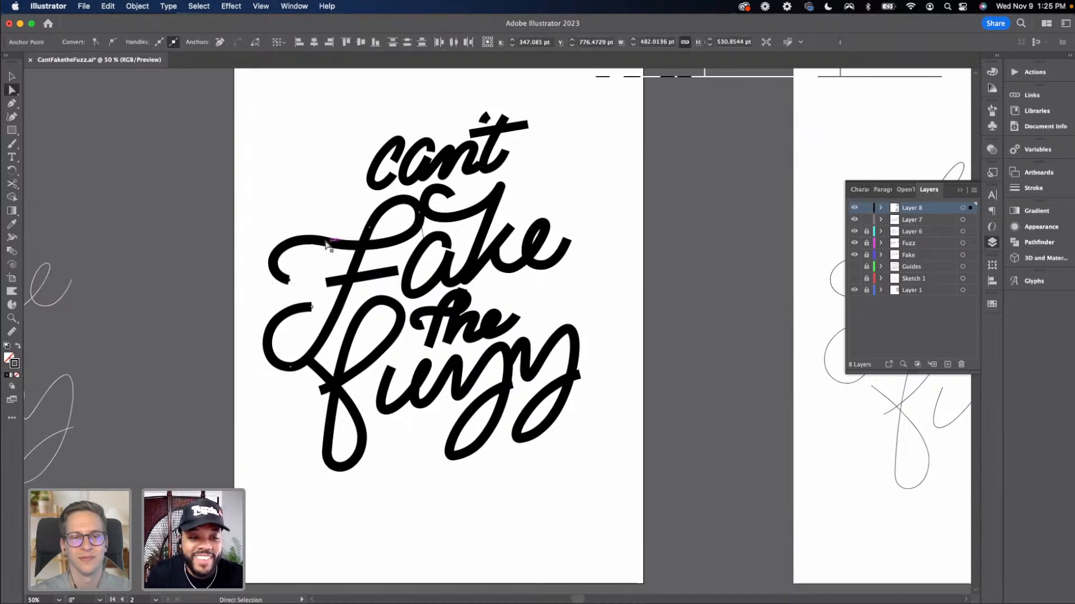
{"action": "left_click_drag", "start_coordinate": [326, 245], "coordinate": [330, 259]}
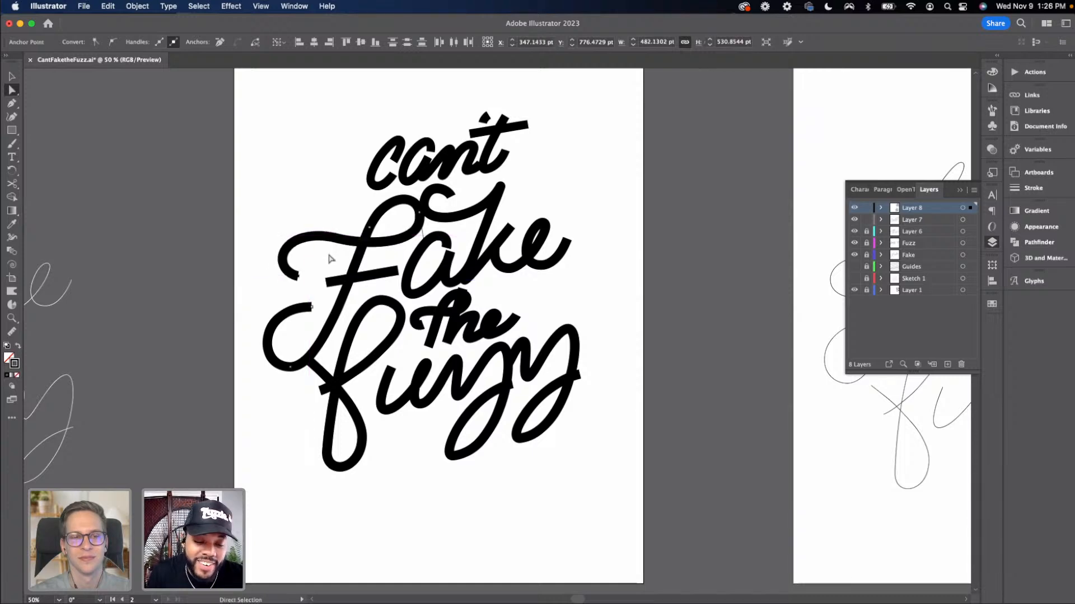
{"action": "left_click", "coordinate": [331, 259]}
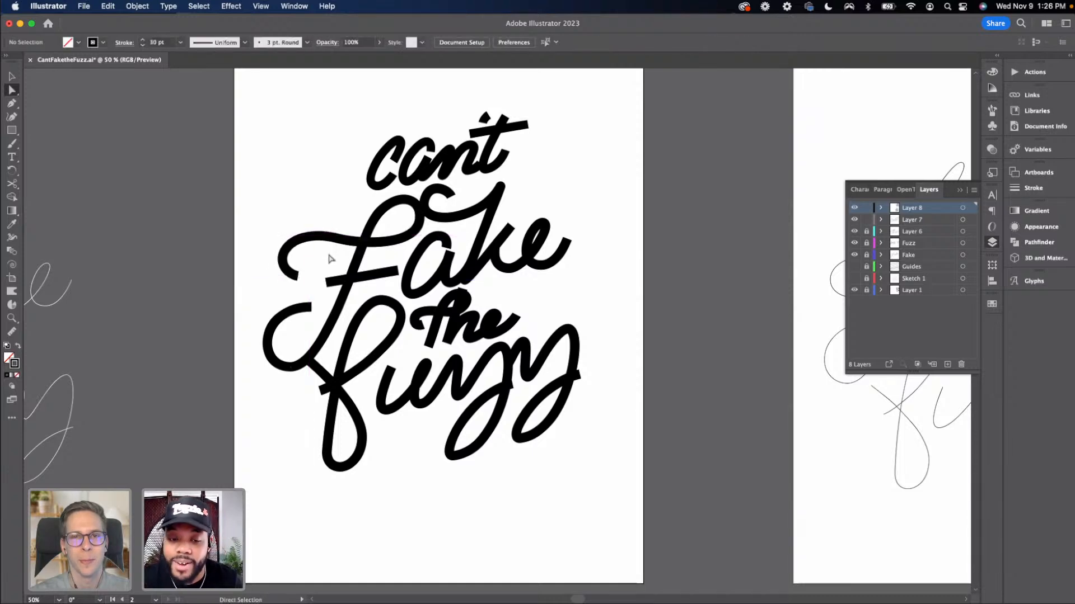
{"action": "key", "text": "v"}
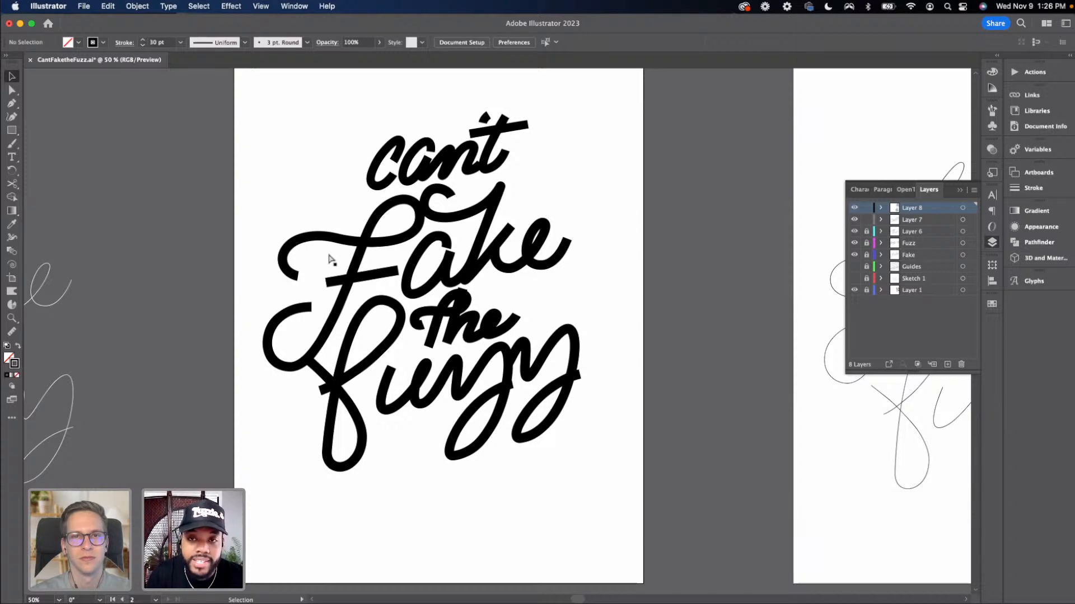
Reshape the top loop of the "F" in "Fake" by dragging its handle outward
{"action": "key", "text": "super+equal"}
{"action": "key", "text": "a"}
{"action": "left_click", "coordinate": [440, 152]}
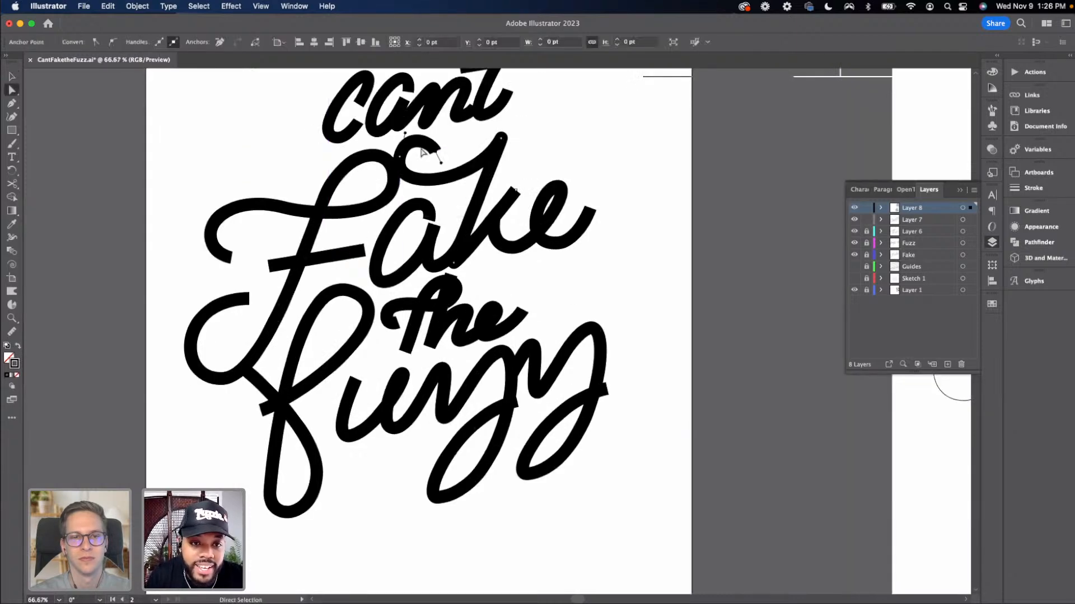
{"action": "mouse_move", "coordinate": [435, 153]}
{"action": "left_mouse_down"}
{"action": "mouse_move", "coordinate": [447, 152]}
{"action": "mouse_move", "coordinate": [414, 134]}
{"action": "mouse_move", "coordinate": [414, 143]}
{"action": "left_mouse_up"}
{"action": "left_click", "coordinate": [410, 160]}
{"action": "key", "text": "v"}
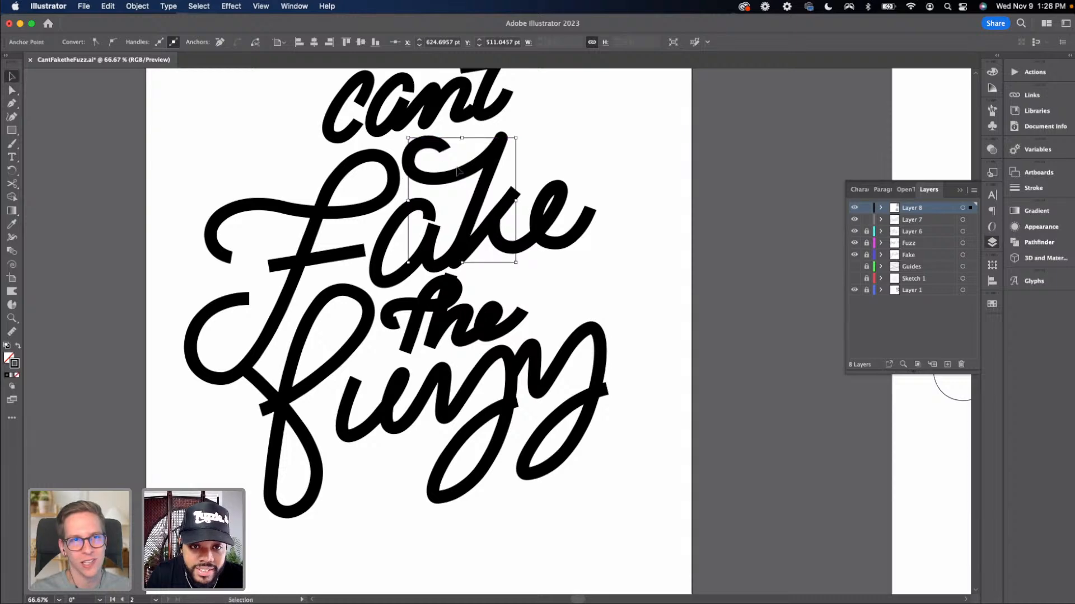
{"action": "left_click", "coordinate": [597, 317]}
{"action": "scroll", "coordinate": [598, 302], "scroll_direction": "down", "scroll_amount": 1}
{"action": "scroll", "coordinate": [596, 297], "scroll_direction": "down", "scroll_amount": 3}
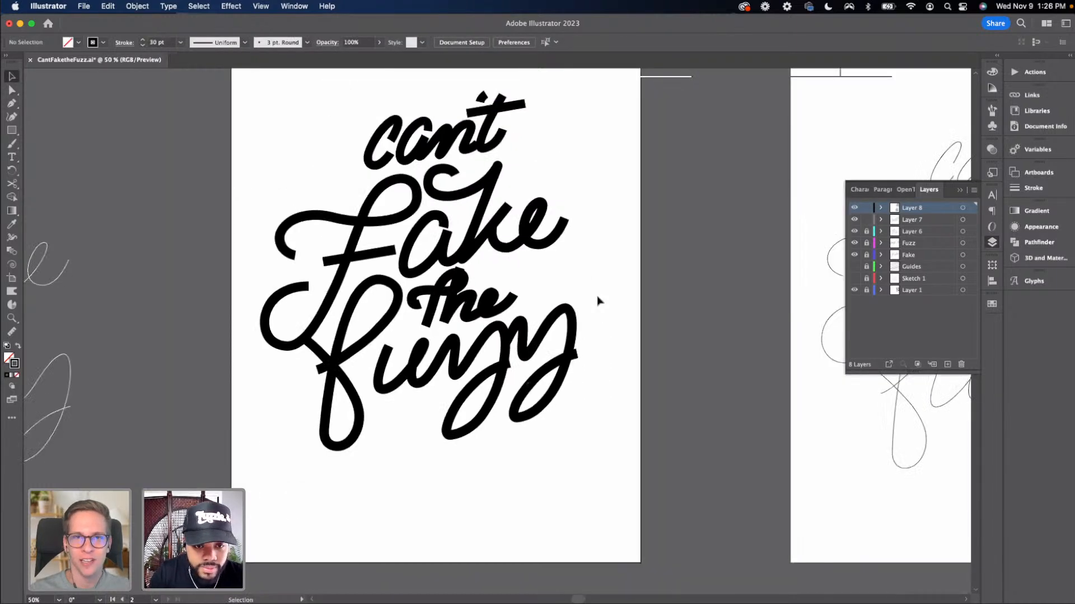
Duplicate the lettering artboard, placing the copy with its artwork below the original
{"action": "scroll", "coordinate": [597, 298], "scroll_direction": "up", "scroll_amount": 2}
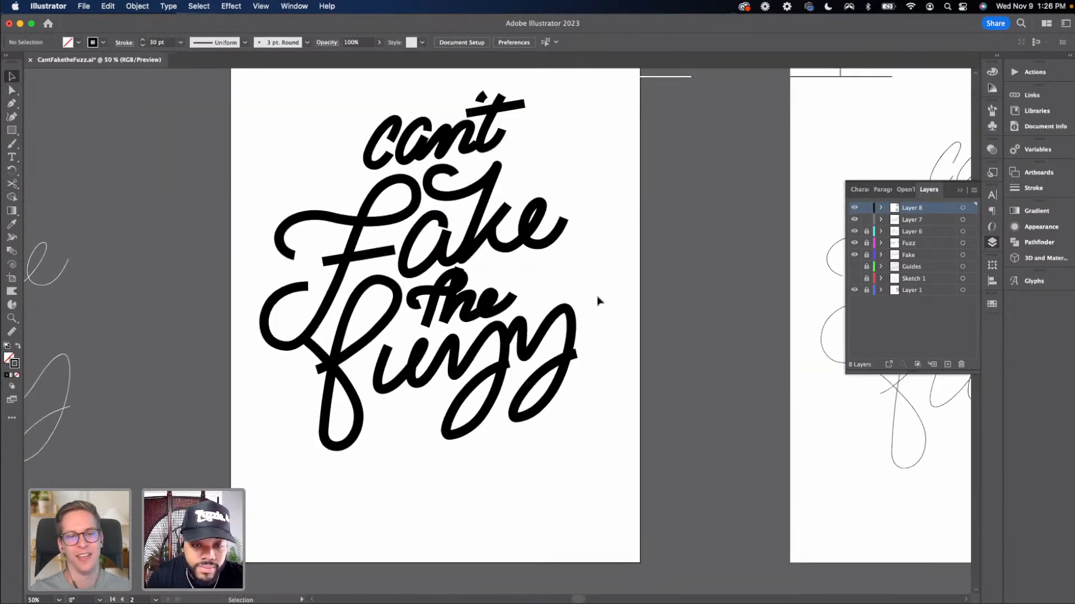
{"action": "left_click_drag", "start_coordinate": [488, 350], "coordinate": [482, 305]}
{"action": "scroll", "coordinate": [481, 407], "scroll_direction": "down", "scroll_amount": 3}
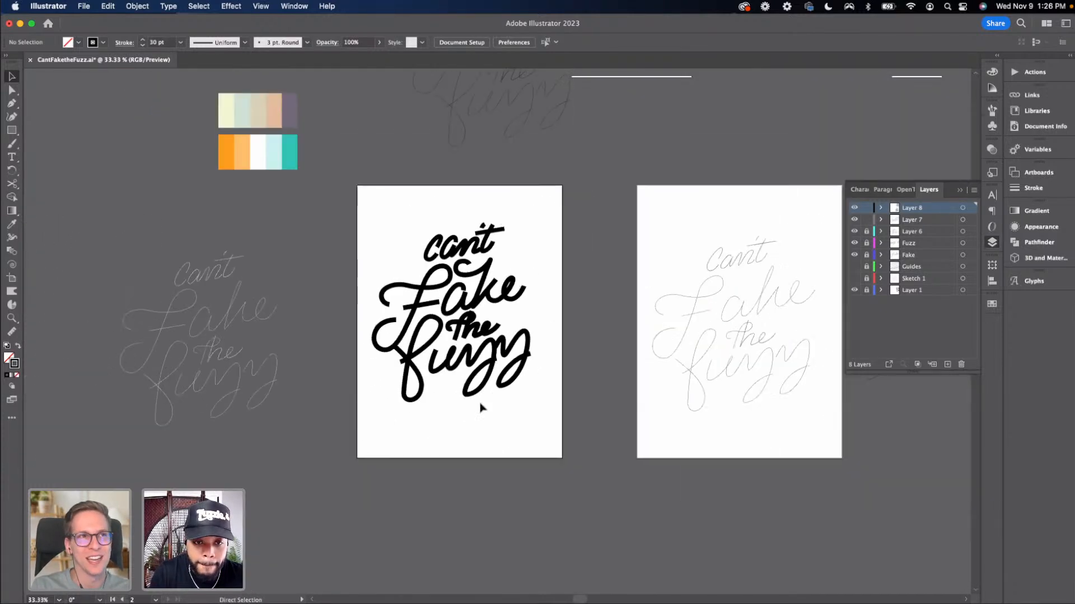
{"action": "left_click_drag", "start_coordinate": [481, 407], "coordinate": [436, 299]}
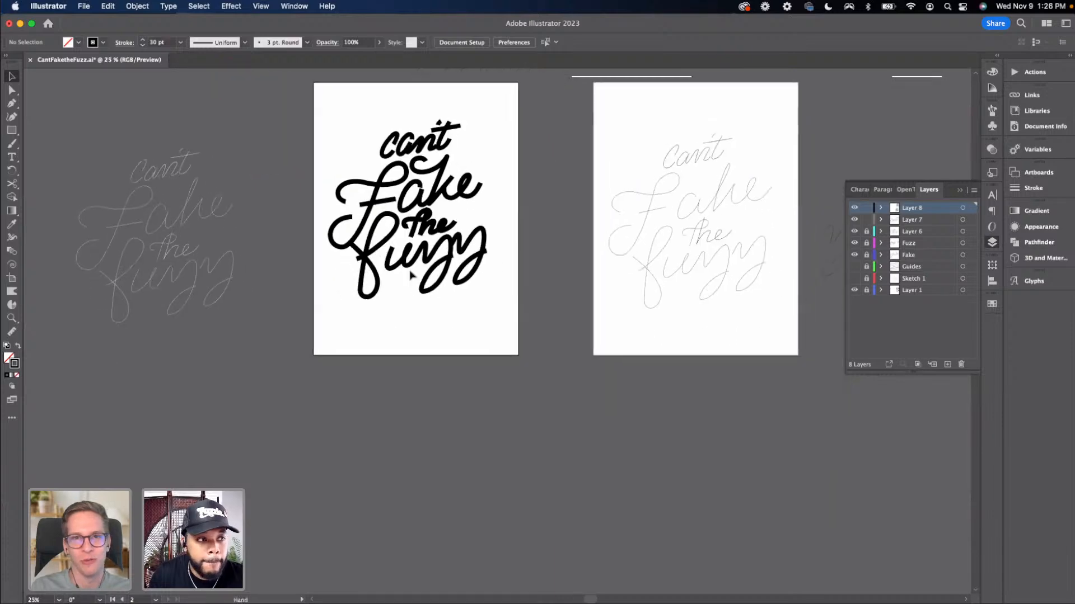
{"action": "left_click", "coordinate": [12, 282]}
{"action": "left_click_drag", "start_coordinate": [336, 361], "coordinate": [427, 536]}
{"action": "left_click", "coordinate": [620, 331]}
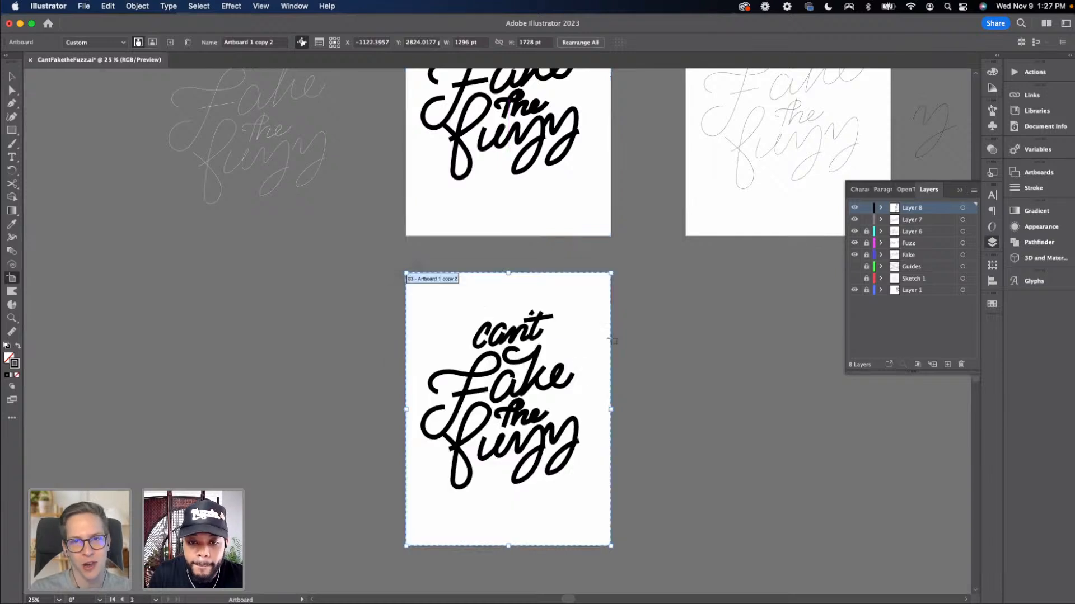
{"action": "key", "text": "v"}
{"action": "left_click_drag", "start_coordinate": [386, 352], "coordinate": [339, 309]}
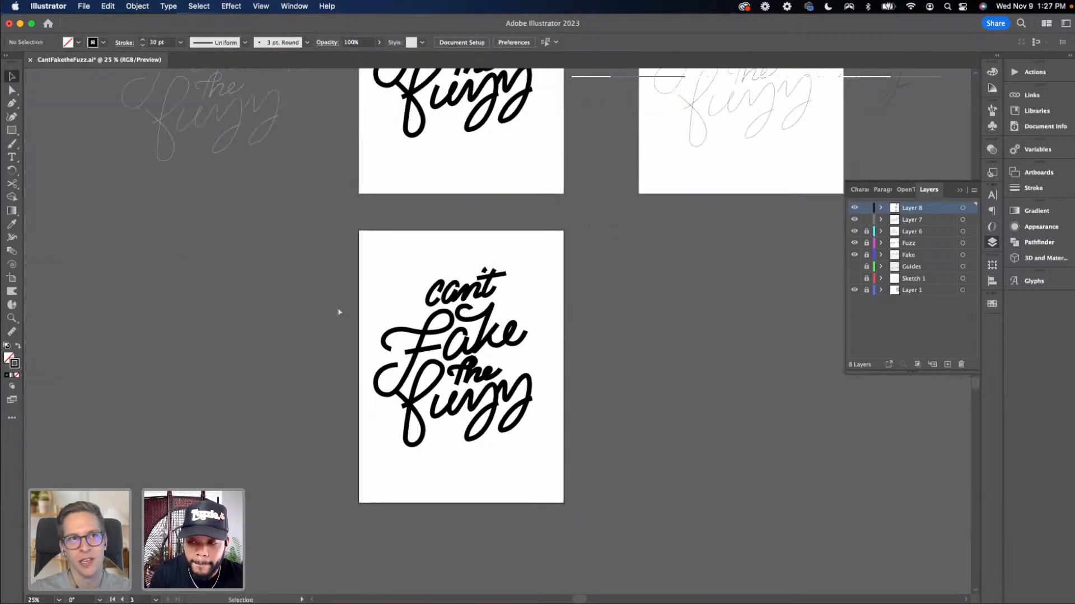
Turn on visibility of the sketch layers to reveal the original sketches across the artboards
{"action": "key", "text": "super+minus"}
{"action": "scroll", "coordinate": [621, 391], "scroll_direction": "right", "scroll_amount": 5}
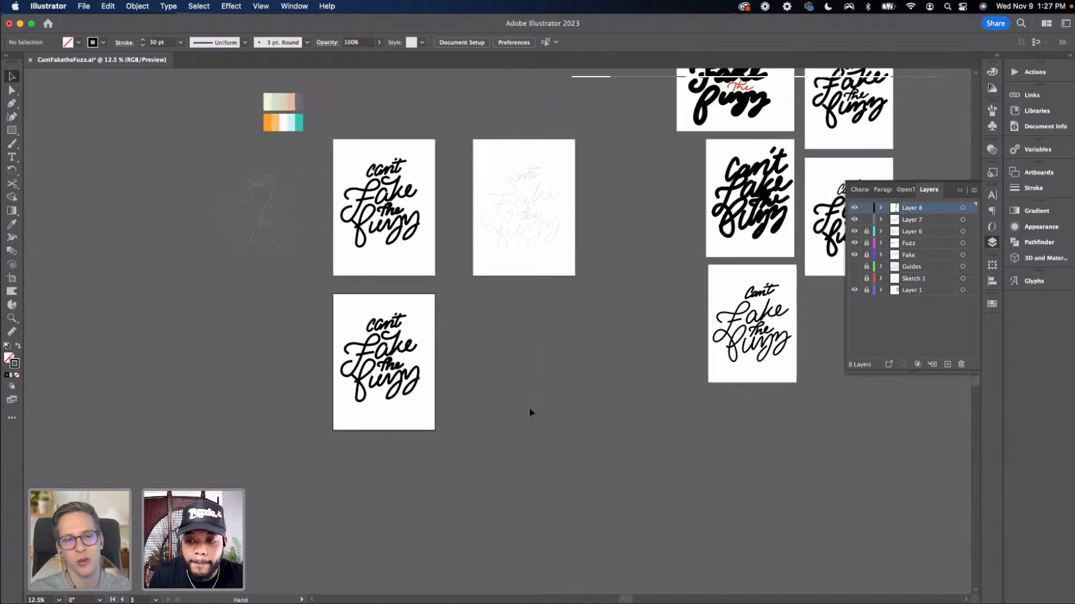
{"action": "scroll", "coordinate": [439, 401], "scroll_direction": "right", "scroll_amount": 5}
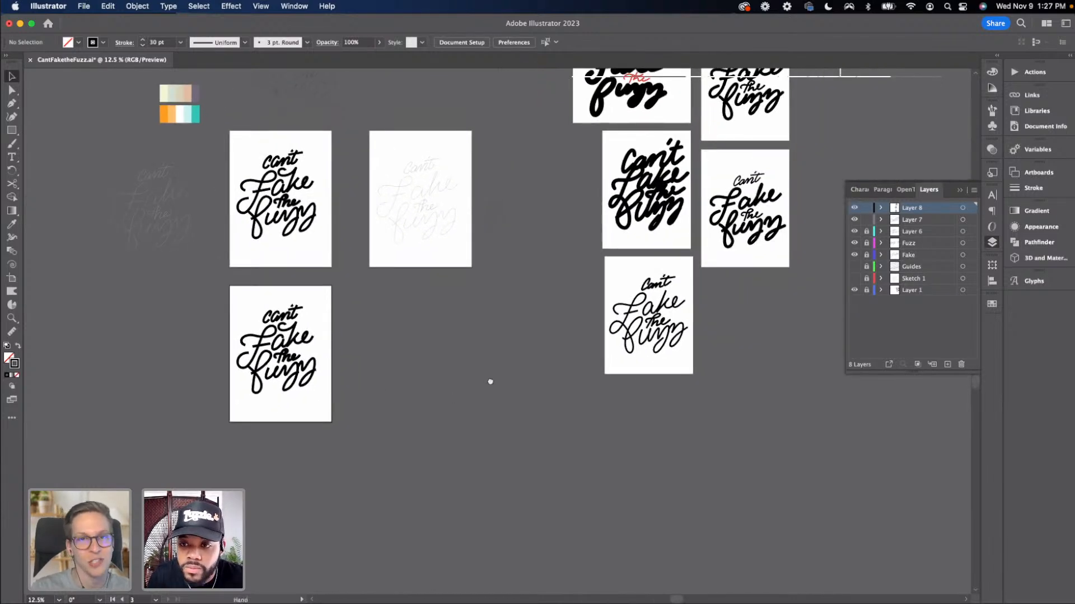
{"action": "scroll", "coordinate": [444, 472], "scroll_direction": "up", "scroll_amount": 5}
{"action": "scroll", "coordinate": [443, 473], "scroll_direction": "right", "scroll_amount": 3}
{"action": "scroll", "coordinate": [548, 411], "scroll_direction": "down", "scroll_amount": 4}
{"action": "scroll", "coordinate": [549, 412], "scroll_direction": "left", "scroll_amount": 3}
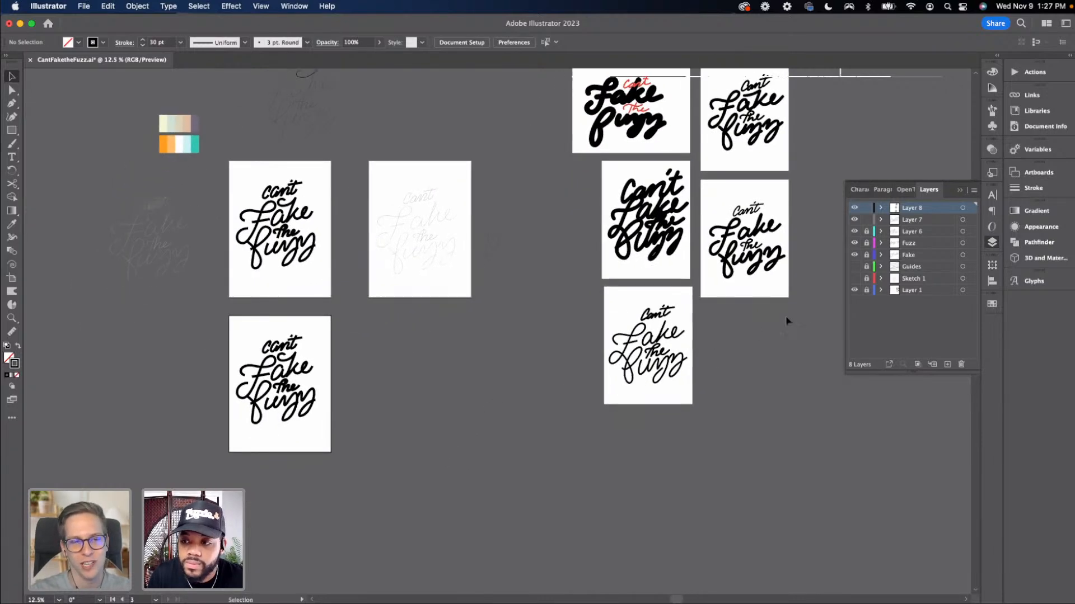
{"action": "left_click_drag", "start_coordinate": [854, 279], "coordinate": [854, 267]}
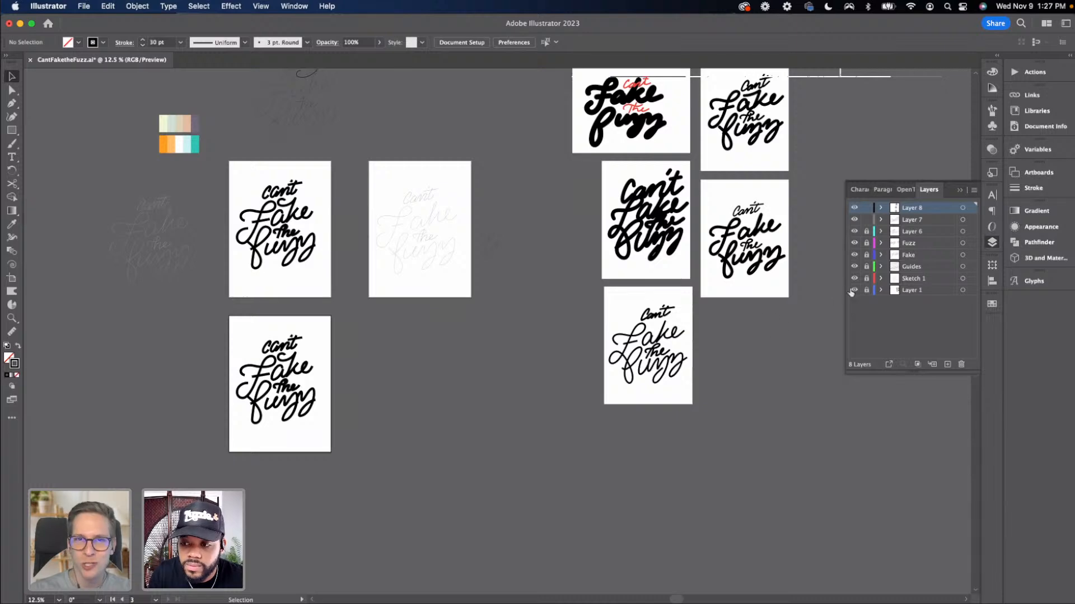
{"action": "left_click", "coordinate": [854, 290]}
{"action": "left_click", "coordinate": [855, 290]}
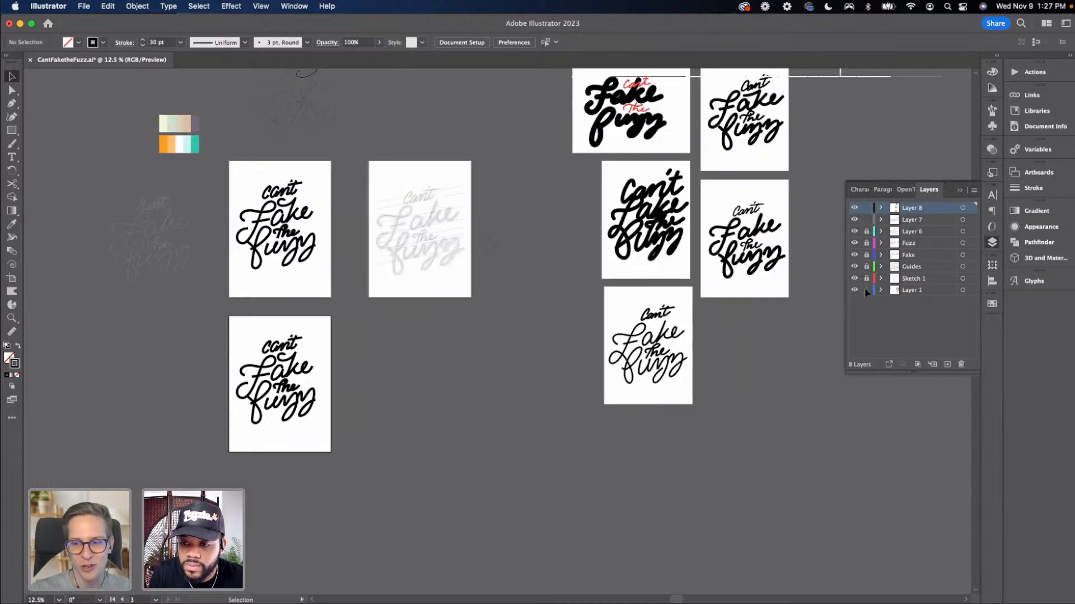
Copy the sketch image from another artboard and paste it beside the duplicated artboard
{"action": "left_click", "coordinate": [644, 344]}
{"action": "key", "text": "super+c"}
{"action": "left_click", "coordinate": [424, 418]}
{"action": "key", "text": "super+v"}
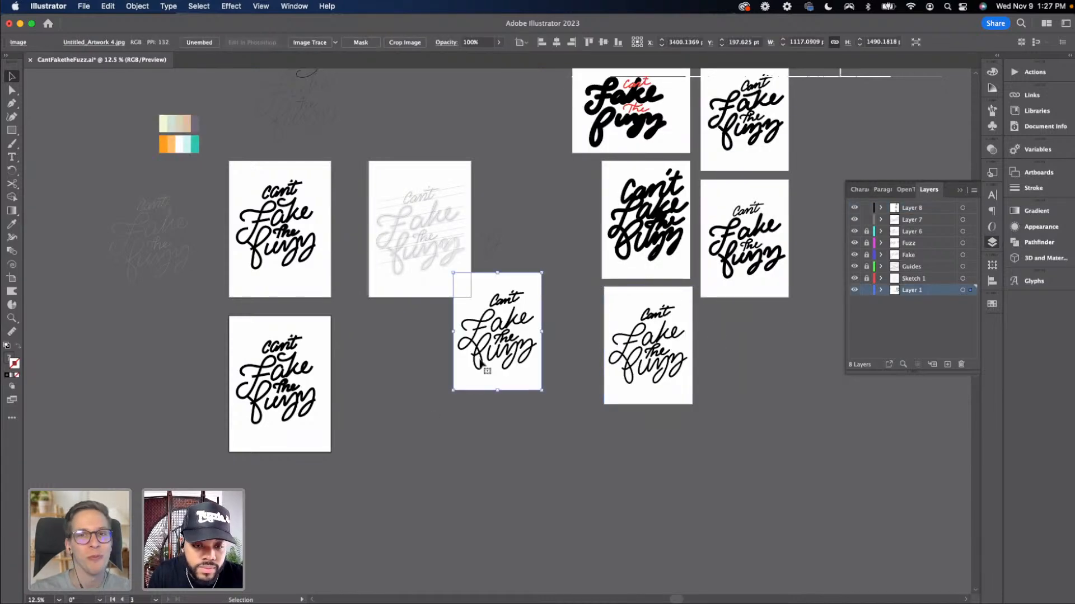
{"action": "left_click_drag", "start_coordinate": [480, 364], "coordinate": [140, 416]}
{"action": "left_click_drag", "start_coordinate": [456, 426], "coordinate": [462, 426]}
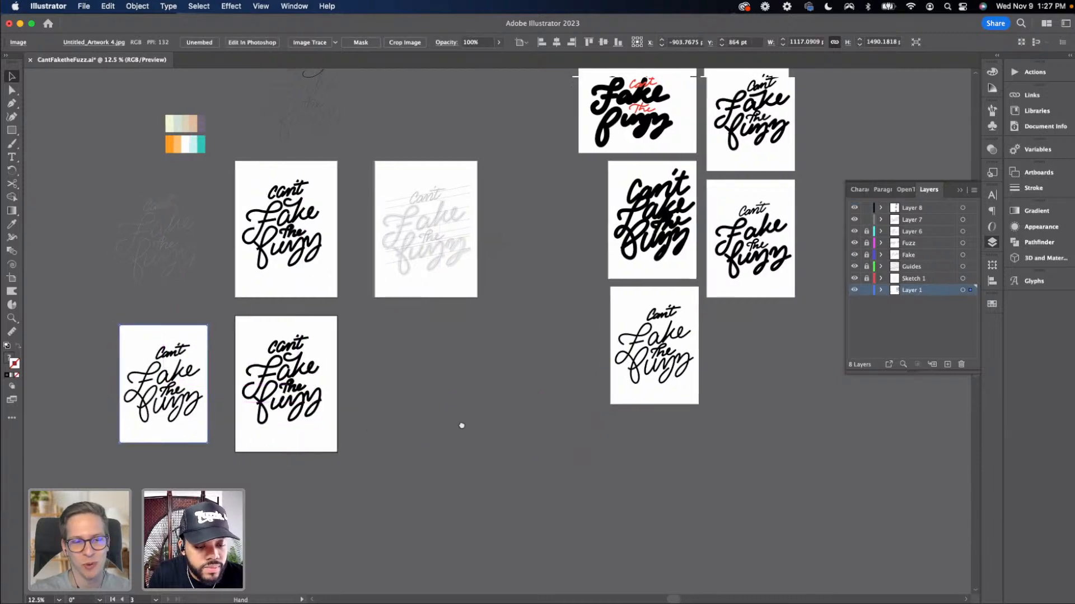
{"action": "scroll", "coordinate": [462, 426], "scroll_direction": "left", "scroll_amount": 5}
{"action": "left_click", "coordinate": [487, 449]}
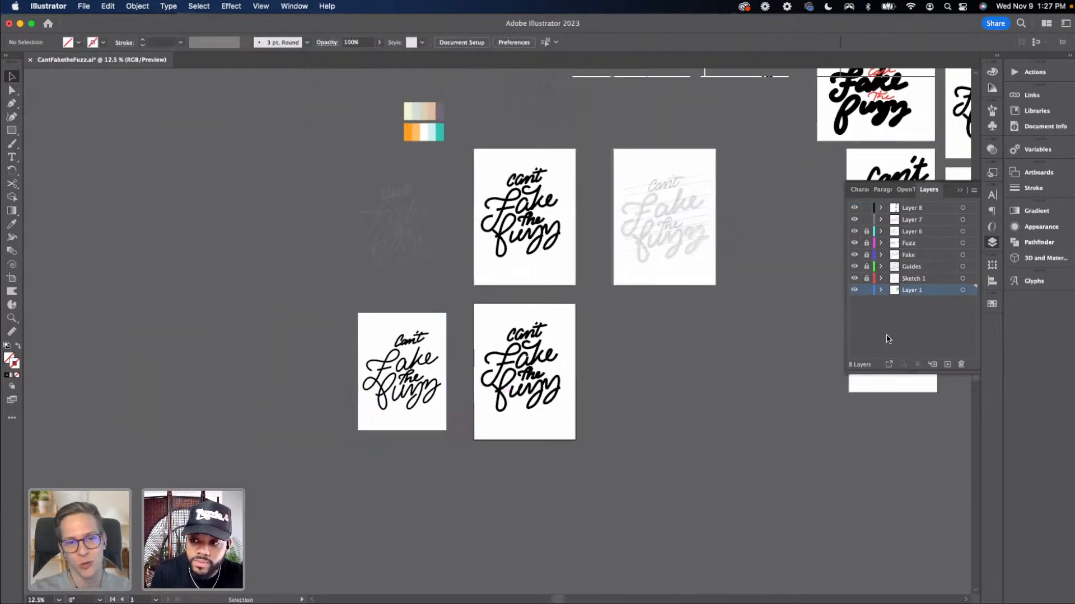
Lock Layer 1 and create a new layer above the others
{"action": "left_click", "coordinate": [867, 289]}
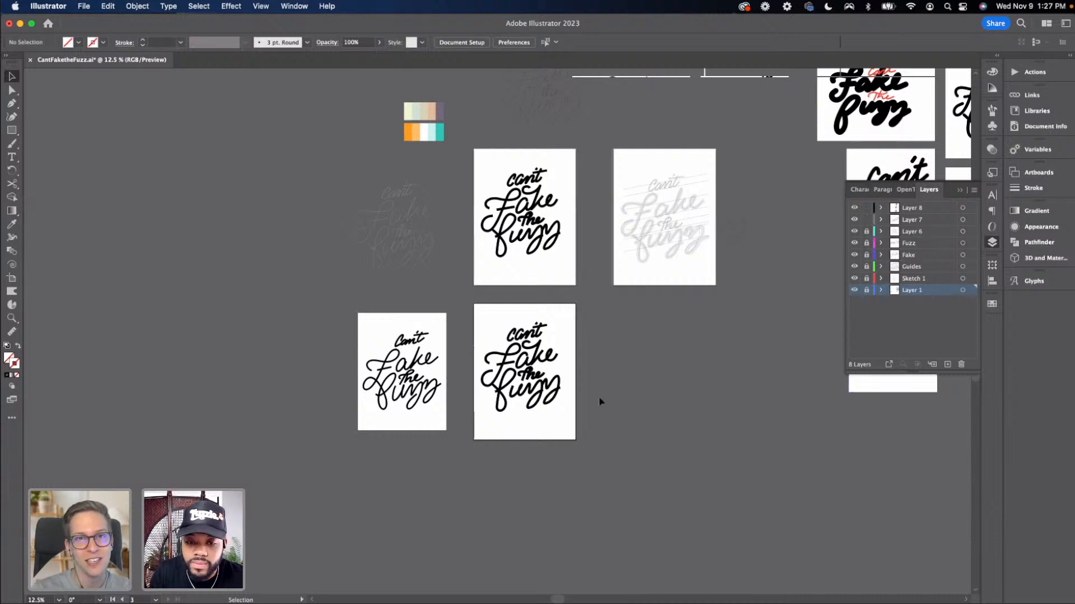
{"action": "left_click_drag", "start_coordinate": [480, 320], "coordinate": [599, 365]}
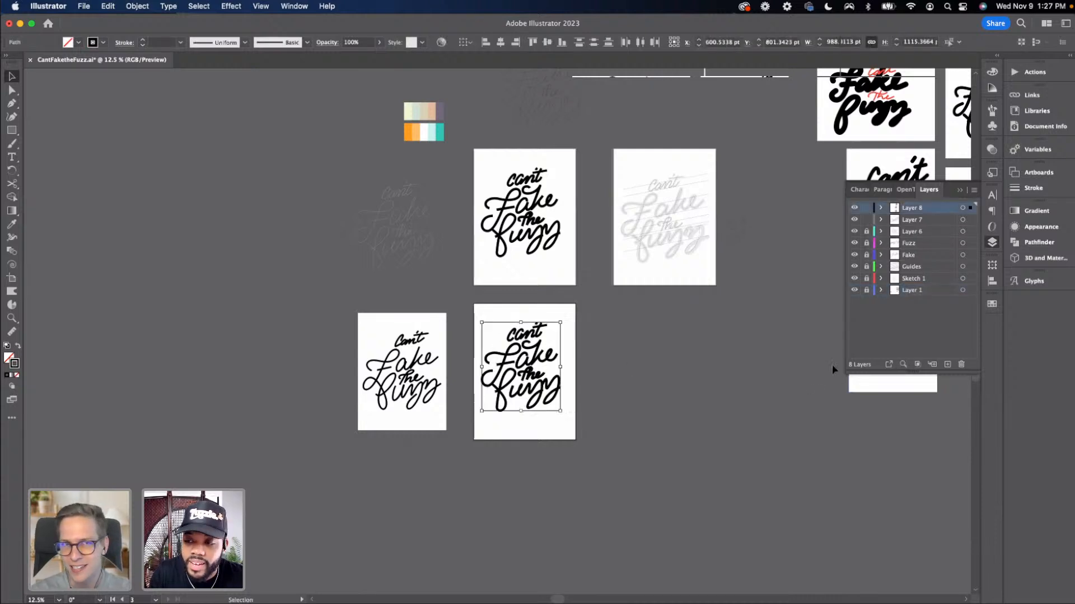
{"action": "left_click", "coordinate": [867, 208]}
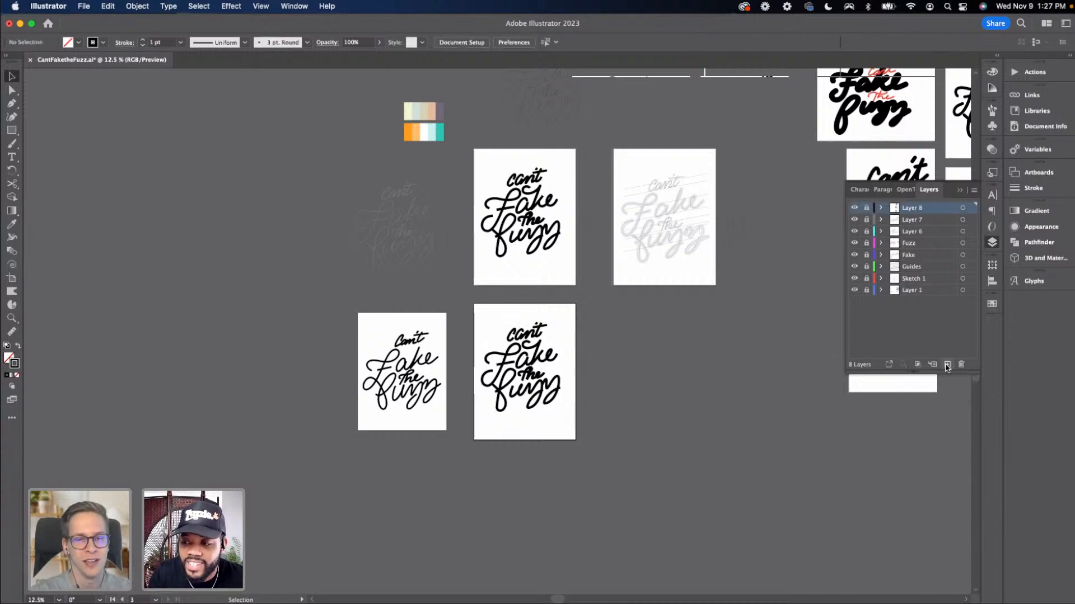
{"action": "left_click", "coordinate": [947, 365]}
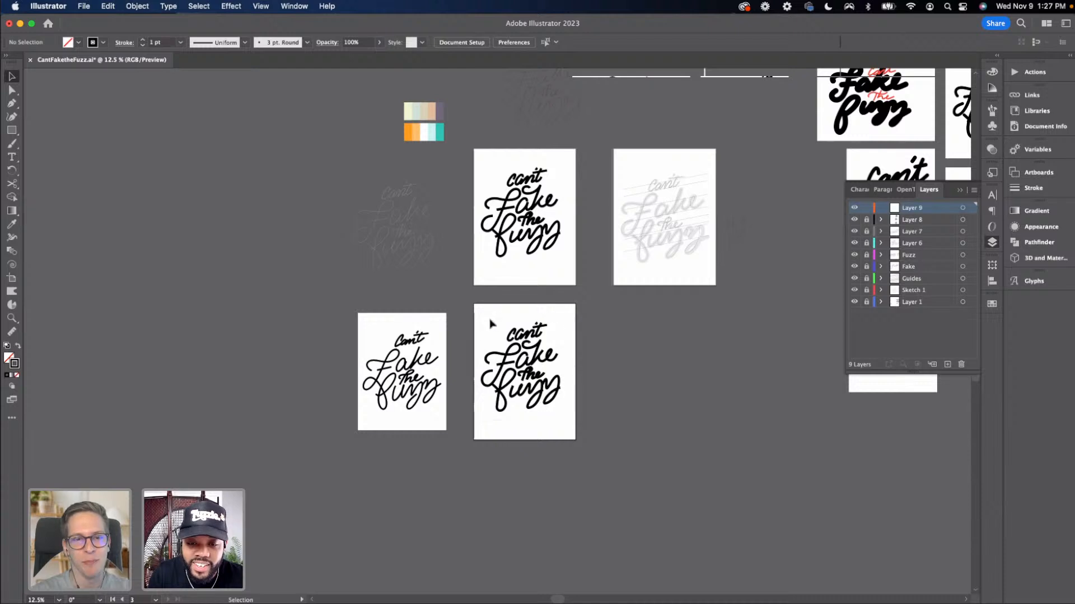
Cut the duplicated lettering and paste it into Layer 9, repositioning it on the new artboard
{"action": "left_click_drag", "start_coordinate": [867, 219], "coordinate": [866, 232]}
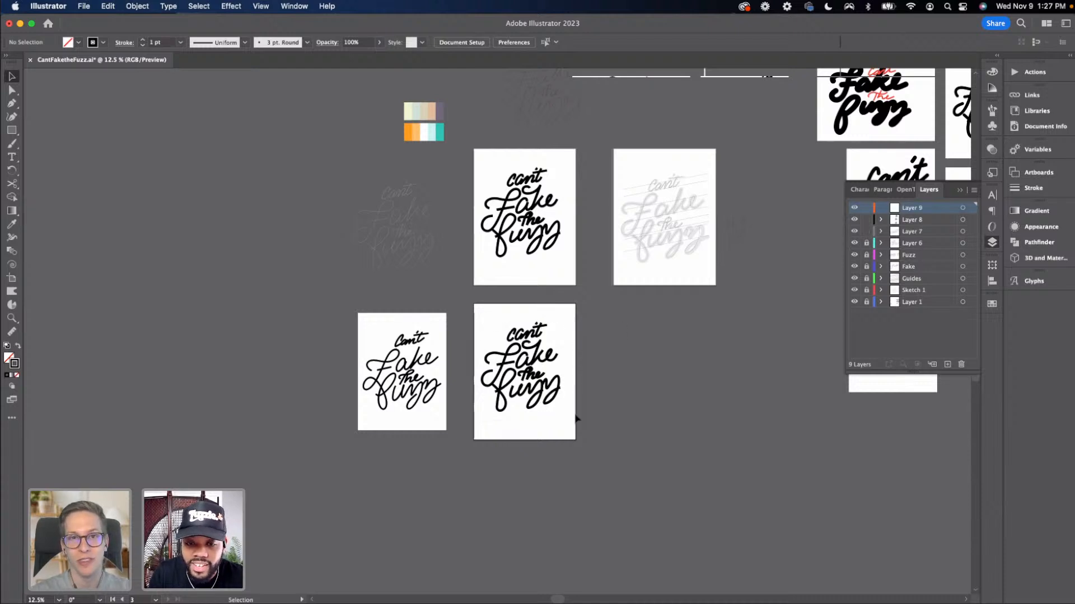
{"action": "left_click_drag", "start_coordinate": [483, 311], "coordinate": [483, 311]}
{"action": "key", "text": "super+x"}
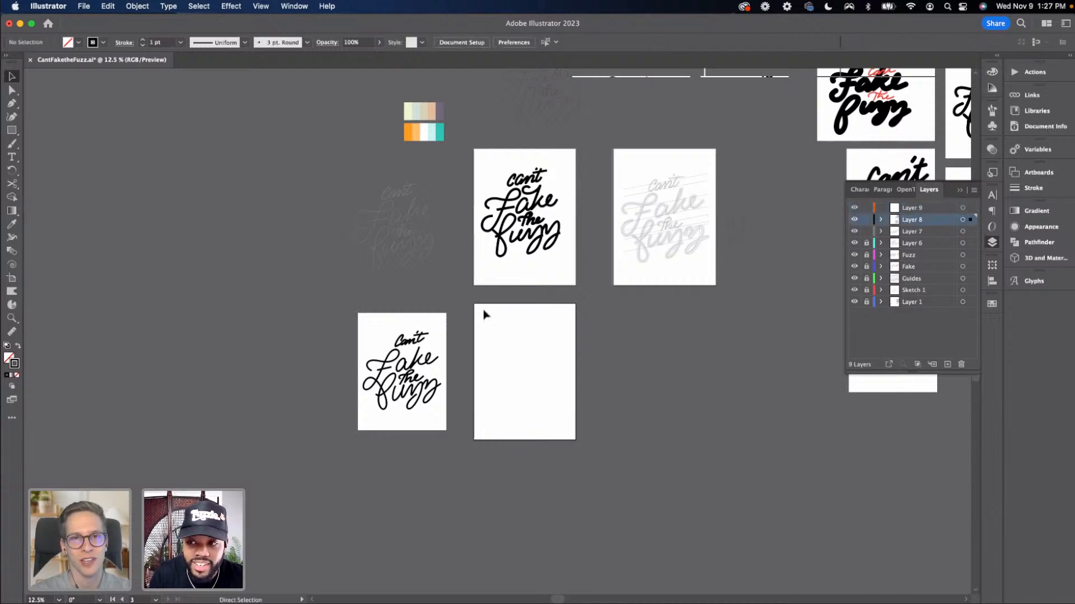
{"action": "key", "text": "super+z"}
{"action": "key", "text": "super+x"}
{"action": "left_click", "coordinate": [866, 232]}
{"action": "left_click", "coordinate": [867, 220]}
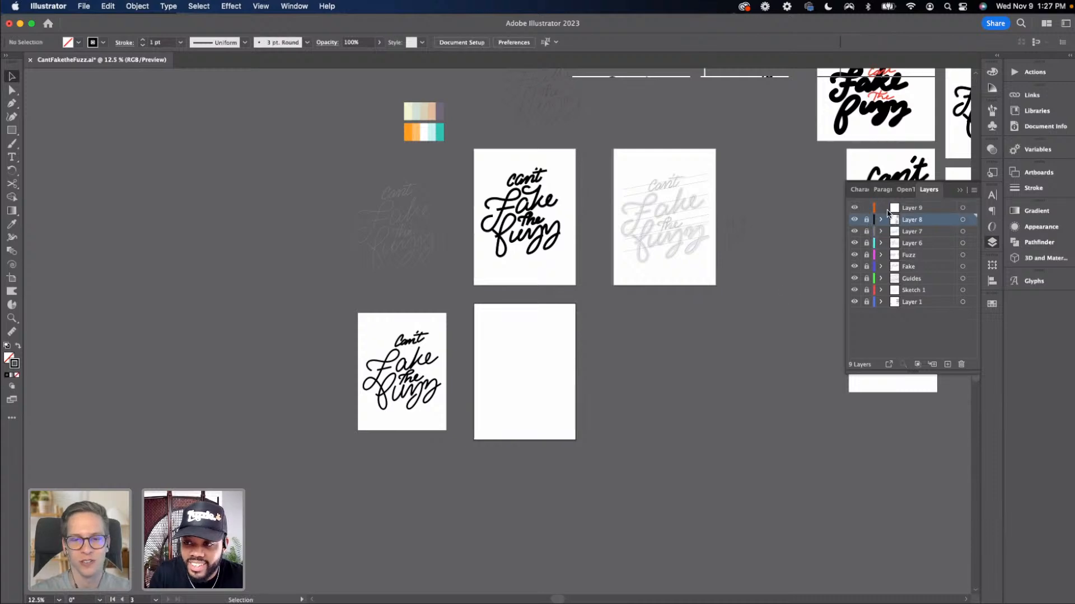
{"action": "left_click", "coordinate": [899, 209]}
{"action": "key", "text": "super+v"}
{"action": "left_click_drag", "start_coordinate": [520, 352], "coordinate": [545, 395]}
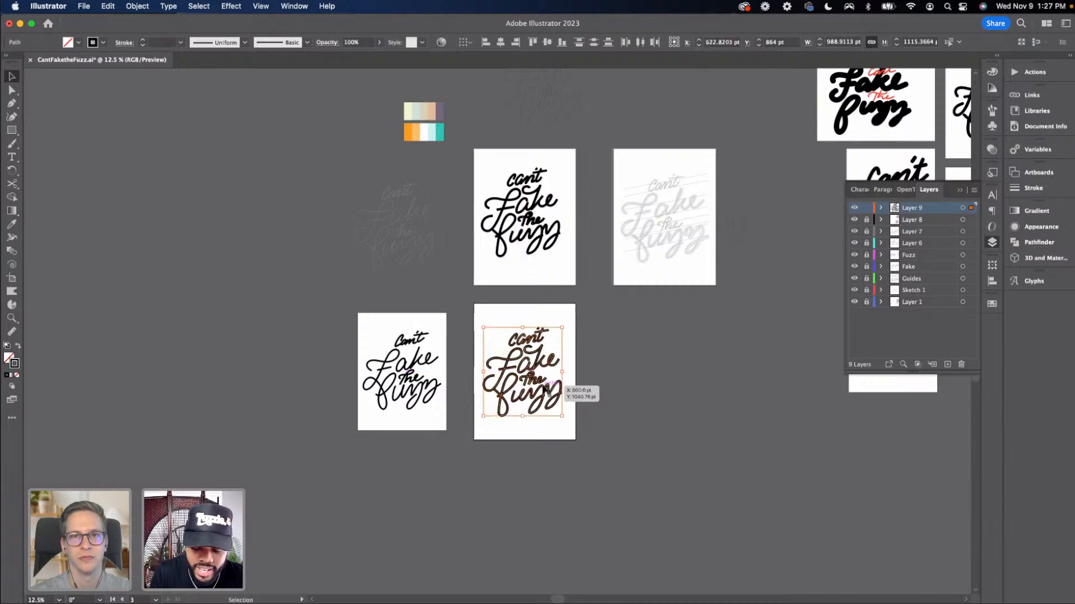
Zoom in to compare the duplicated lettering with the pasted sketch image
{"action": "key", "text": "super+equal"}
{"action": "key", "text": "super+equal"}
{"action": "key", "text": "super+equal"}
{"action": "key", "text": "super+equal"}
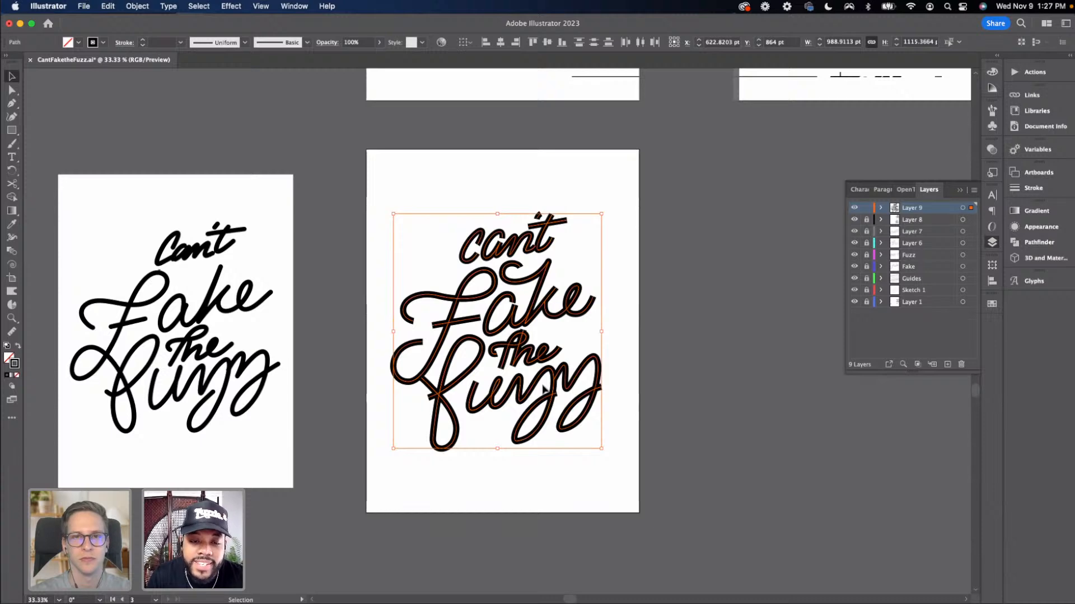
{"action": "left_click", "coordinate": [627, 394]}
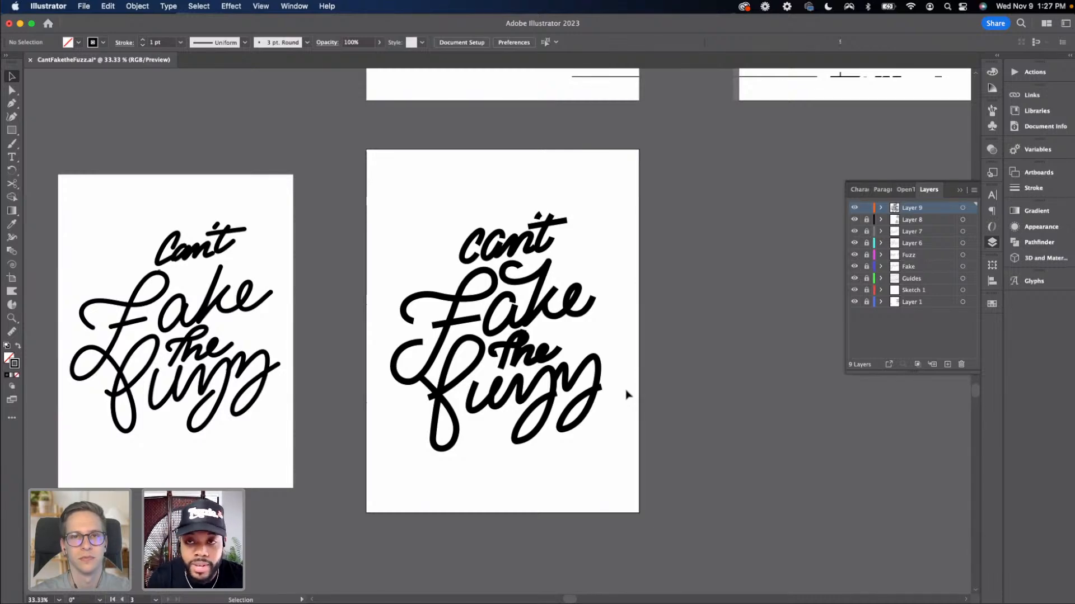
{"action": "key", "text": "super+equal"}
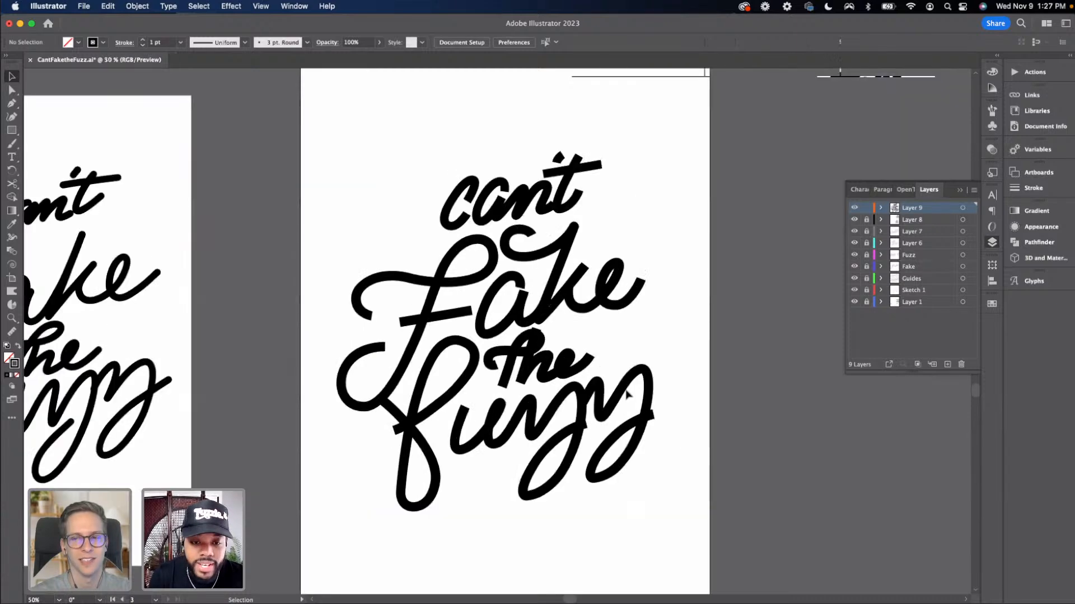
{"action": "scroll", "coordinate": [546, 395], "scroll_direction": "down", "scroll_amount": 2}
{"action": "scroll", "coordinate": [546, 396], "scroll_direction": "left", "scroll_amount": 2}
{"action": "key", "text": "super+minus"}
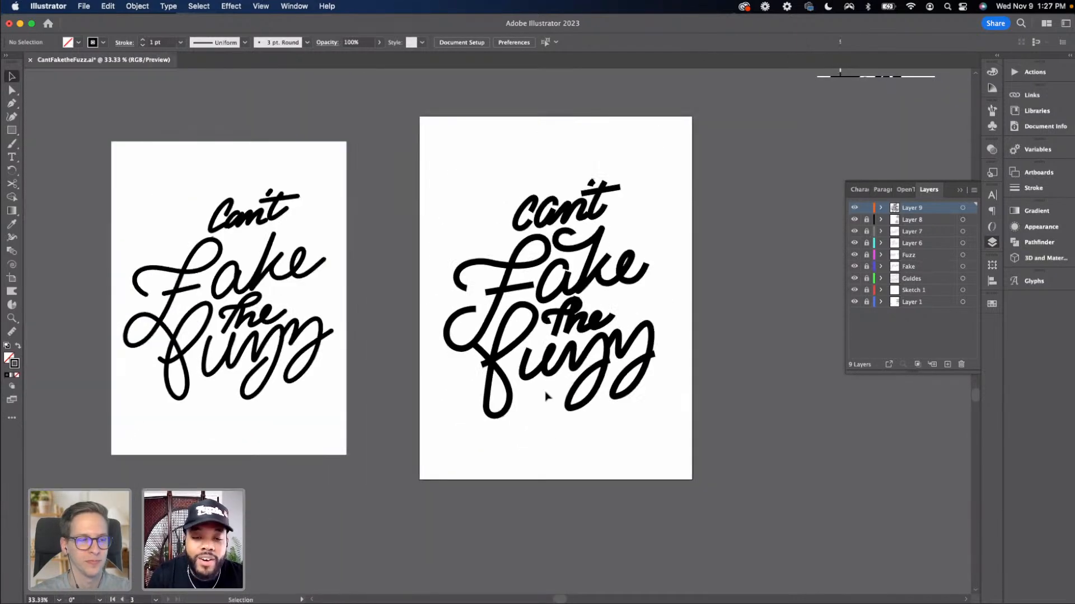
{"action": "left_click_drag", "start_coordinate": [460, 255], "coordinate": [501, 387]}
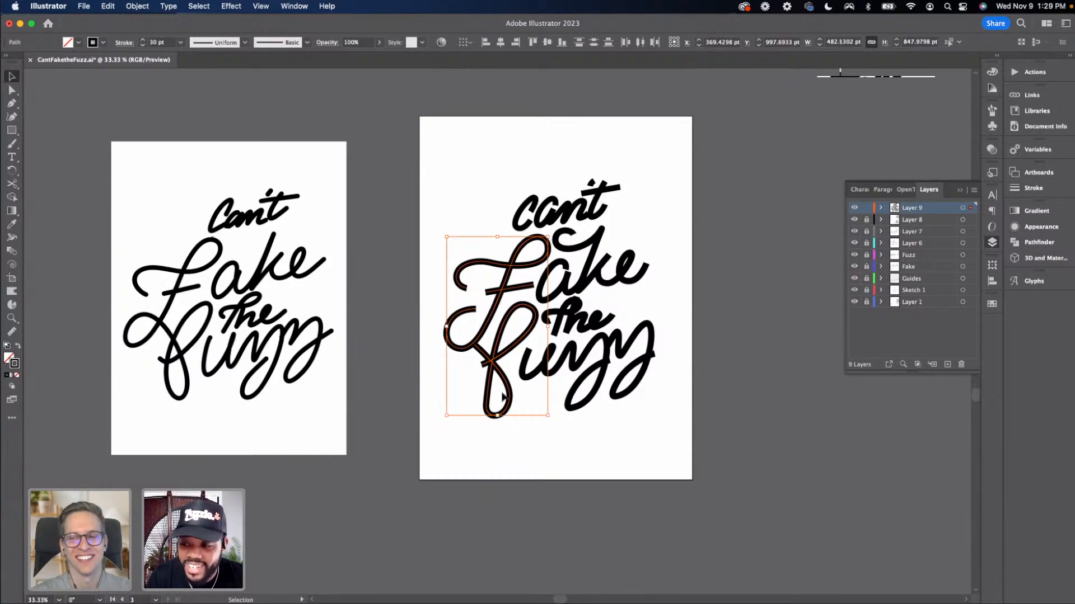
Lower the pasted sketch image's opacity to 13%, unlocking and relocking Layer 1 around it
{"action": "left_click", "coordinate": [866, 303]}
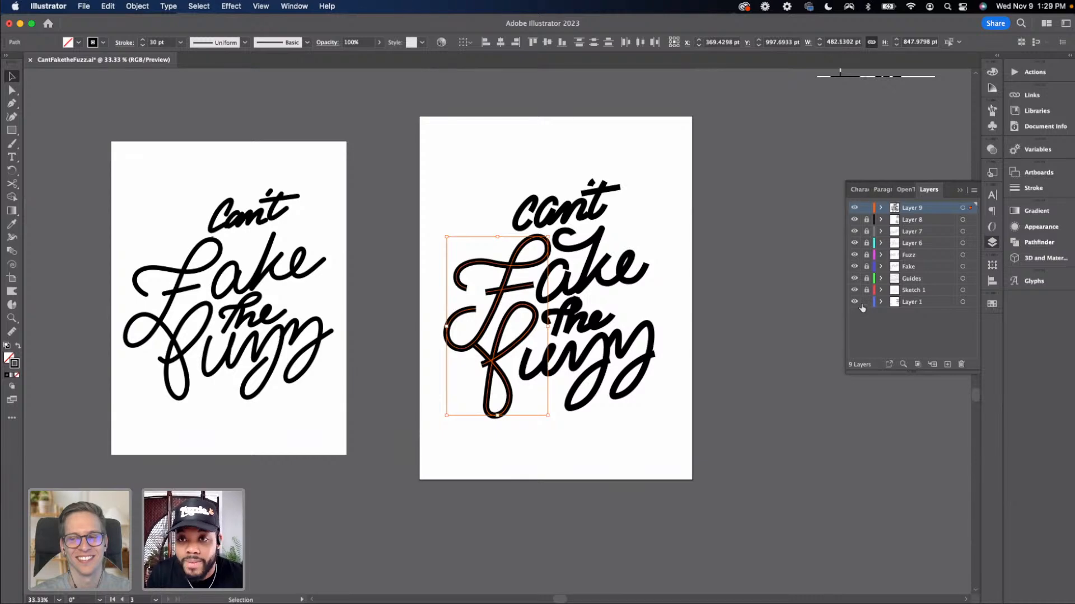
{"action": "left_click", "coordinate": [237, 305]}
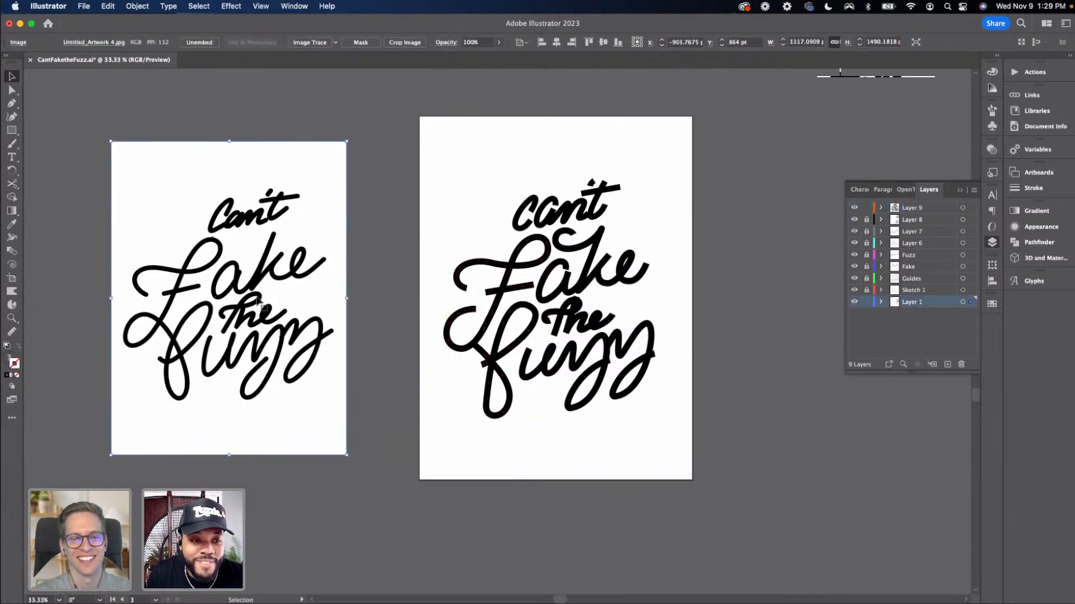
{"action": "left_click", "coordinate": [495, 43]}
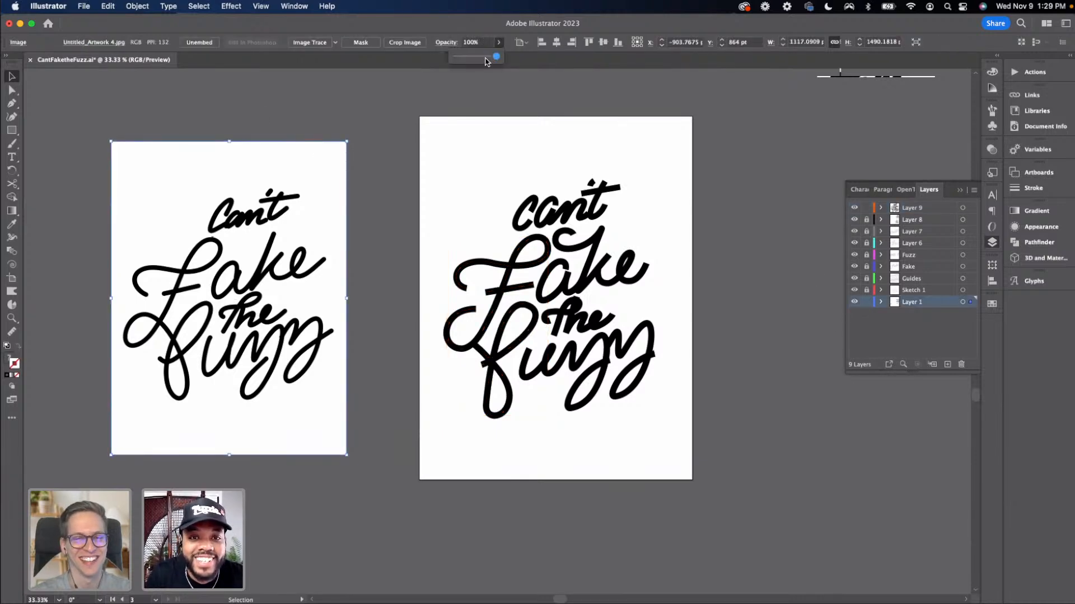
{"action": "mouse_move", "coordinate": [468, 56]}
{"action": "left_mouse_down"}
{"action": "mouse_move", "coordinate": [457, 61]}
{"action": "mouse_move", "coordinate": [467, 70]}
{"action": "left_mouse_up"}
{"action": "left_click", "coordinate": [469, 99]}
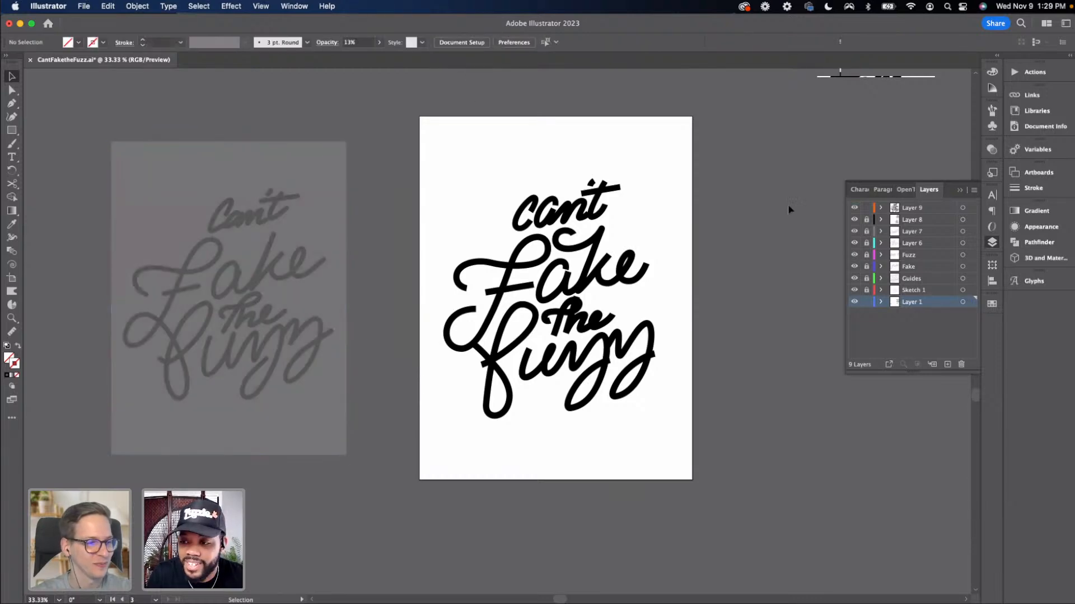
{"action": "left_click", "coordinate": [866, 302]}
Zoom out to review the new artboard alongside the faded sketch and other versions
{"action": "left_click", "coordinate": [902, 209]}
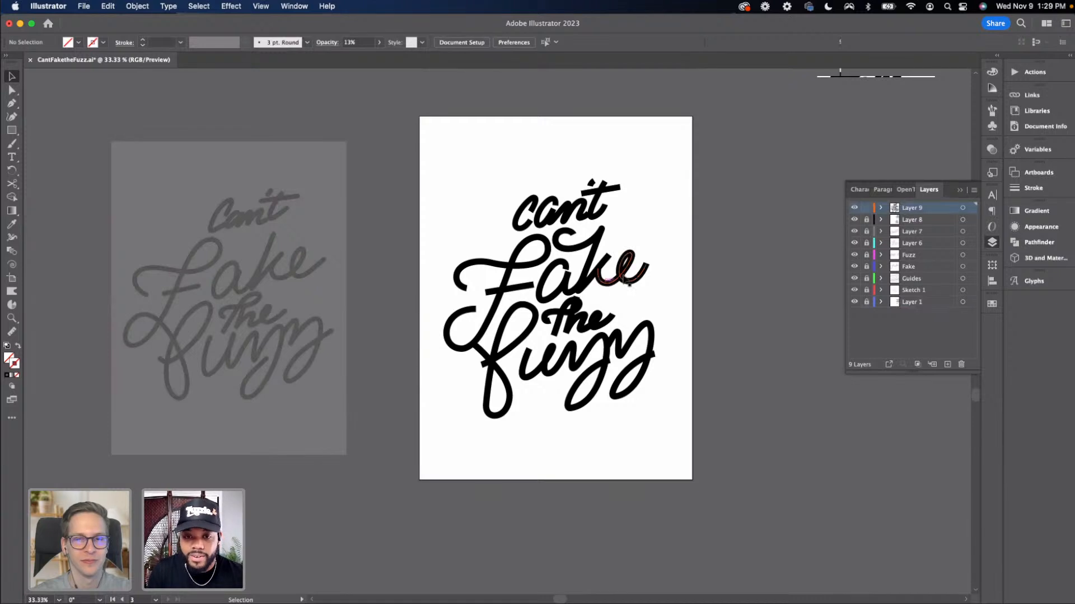
{"action": "mouse_move", "coordinate": [442, 261]}
{"action": "left_mouse_down"}
{"action": "mouse_move", "coordinate": [493, 413]}
{"action": "mouse_move", "coordinate": [458, 403]}
{"action": "left_mouse_up"}
{"action": "left_click", "coordinate": [454, 400]}
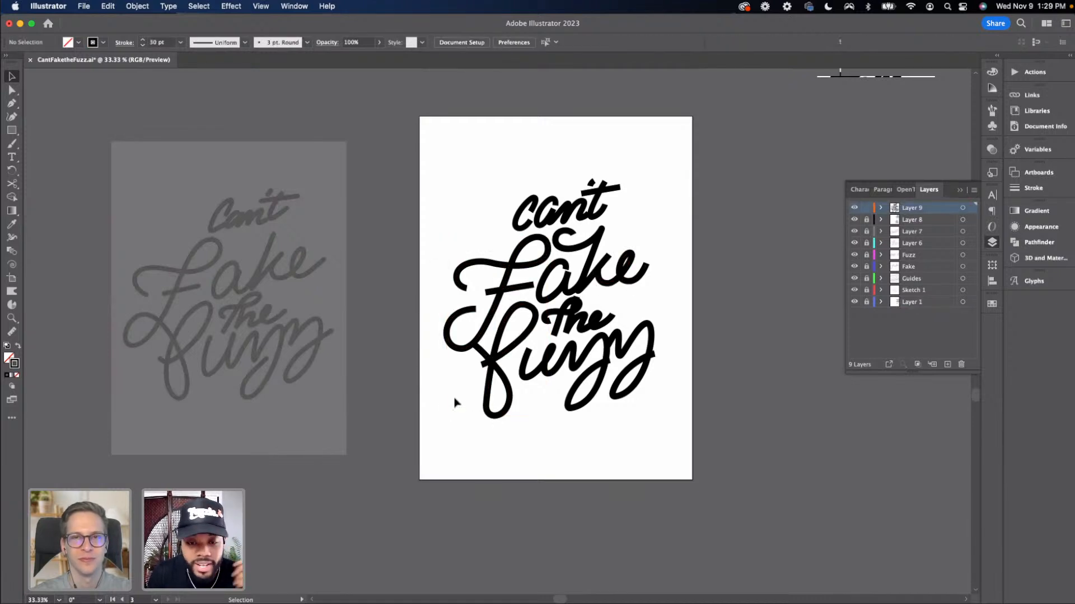
{"action": "key", "text": "super+minus"}
{"action": "scroll", "coordinate": [456, 398], "scroll_direction": "up", "scroll_amount": 5}
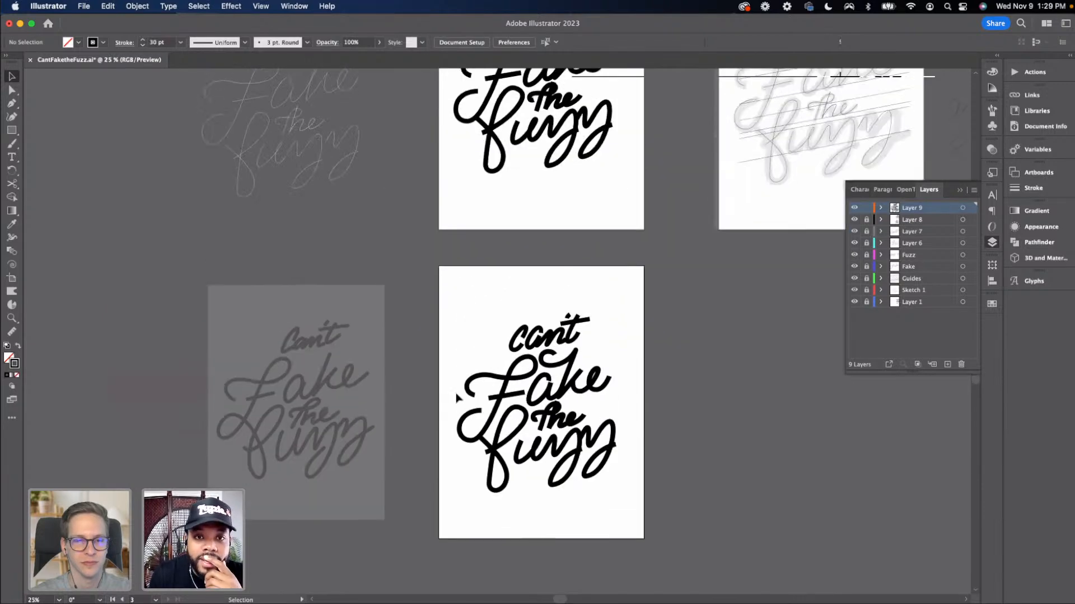
{"action": "scroll", "coordinate": [456, 397], "scroll_direction": "up", "scroll_amount": 3}
{"action": "scroll", "coordinate": [456, 397], "scroll_direction": "right", "scroll_amount": 3}
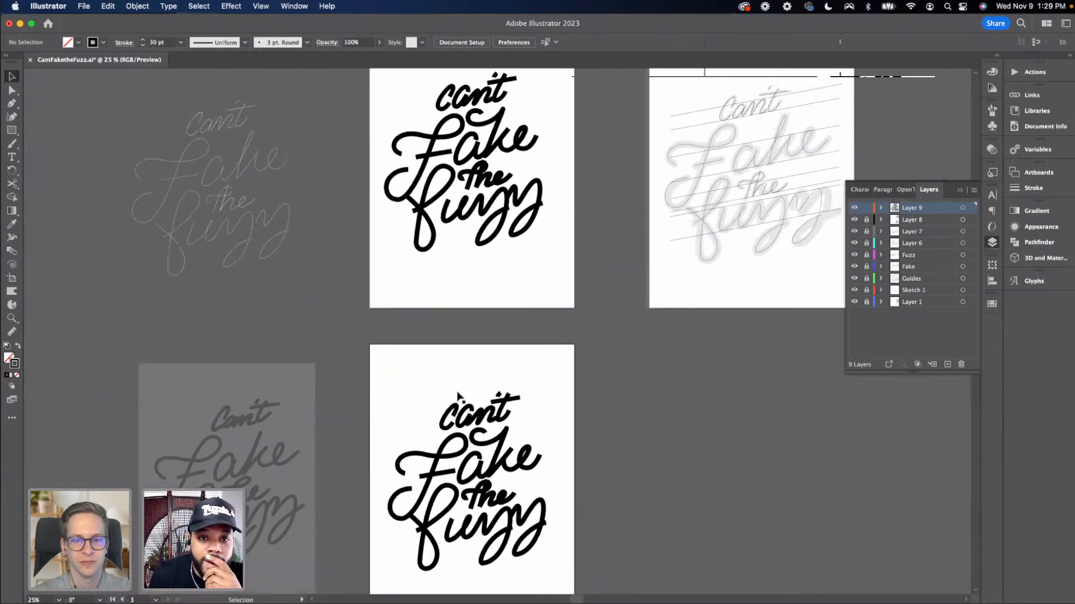
{"action": "scroll", "coordinate": [465, 341], "scroll_direction": "down", "scroll_amount": 3}
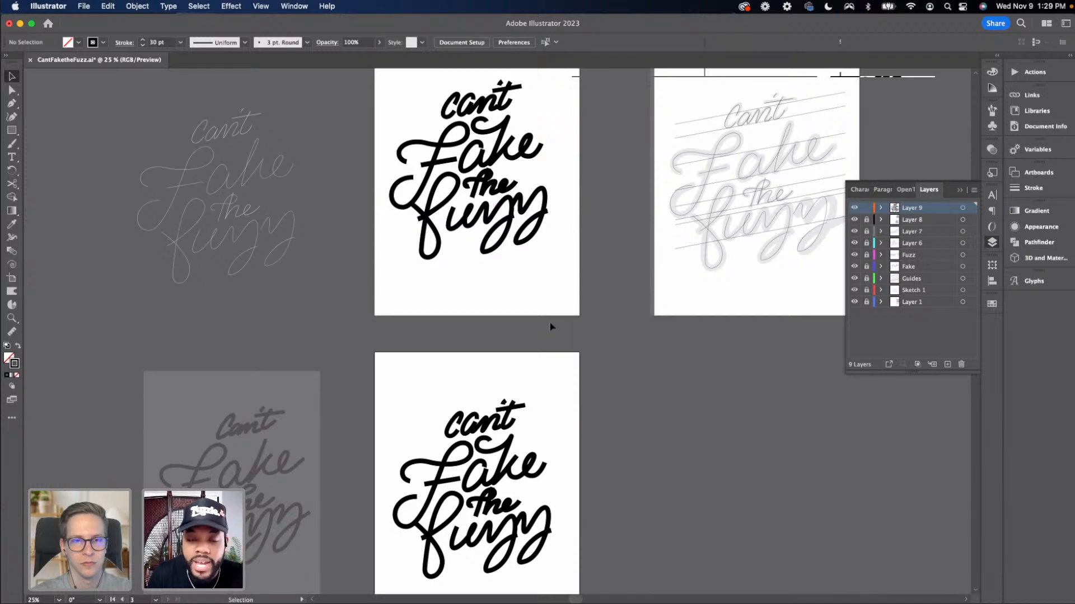
Delete the F stroke from the copied lettering on the new artboard
{"action": "scroll", "coordinate": [548, 322], "scroll_direction": "down", "scroll_amount": 5}
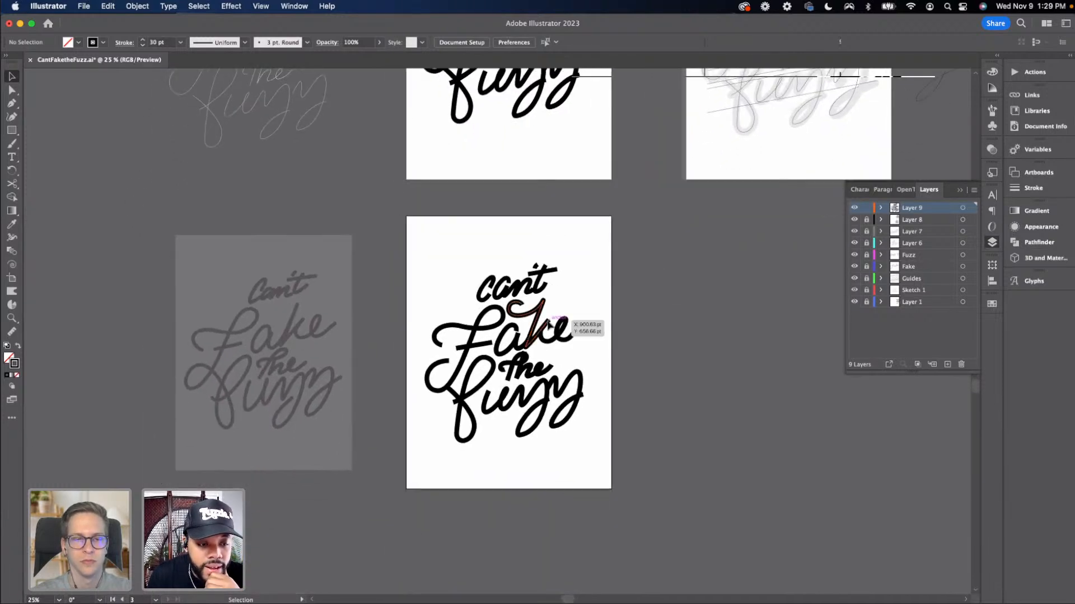
{"action": "scroll", "coordinate": [549, 325], "scroll_direction": "left", "scroll_amount": 1}
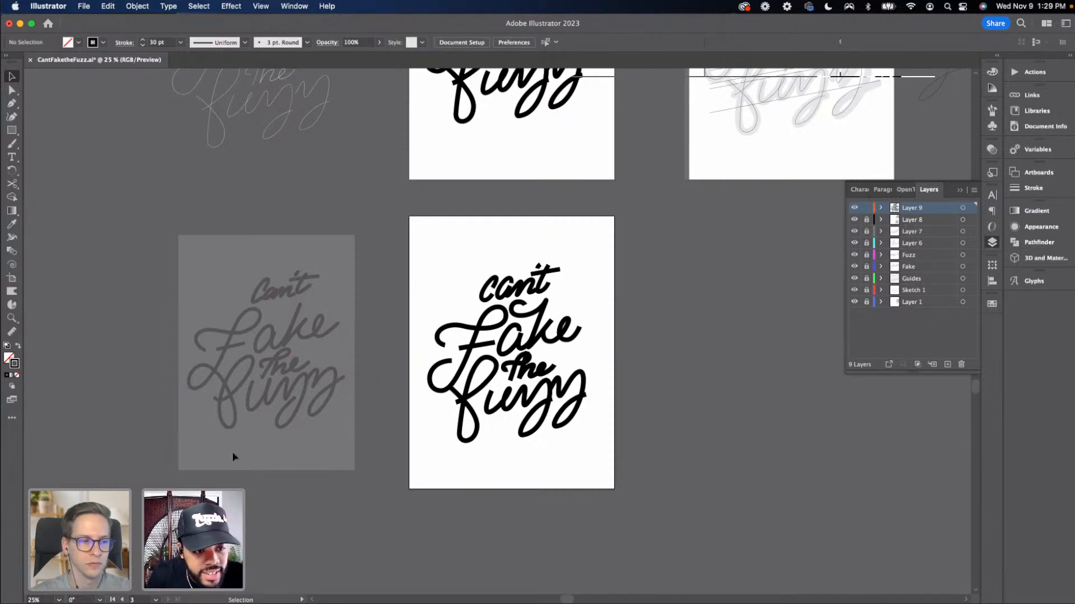
{"action": "key", "text": "super+plus"}
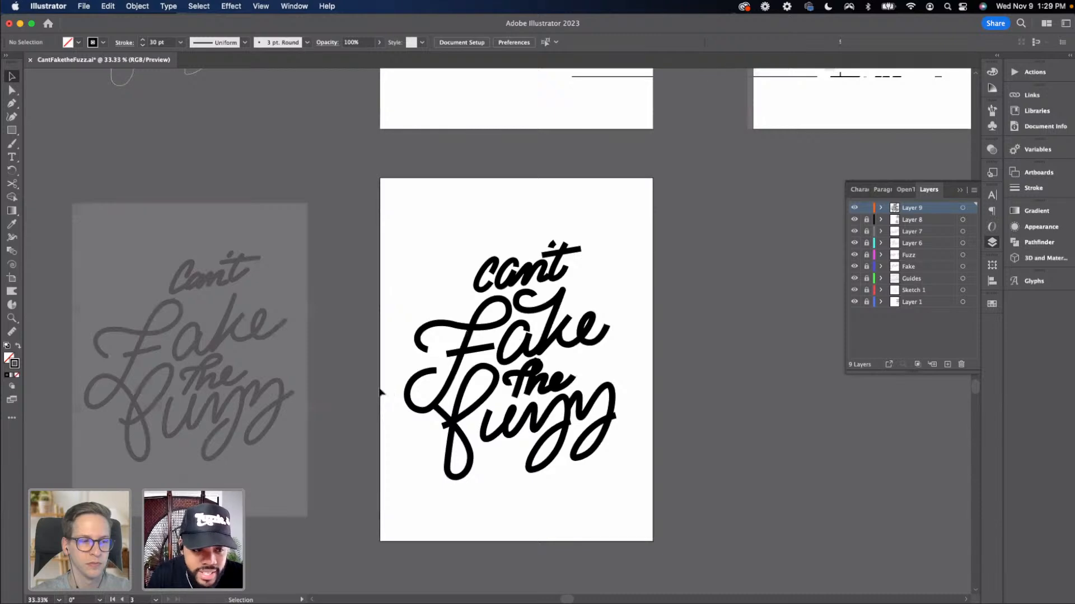
{"action": "left_click_drag", "start_coordinate": [379, 332], "coordinate": [494, 252]}
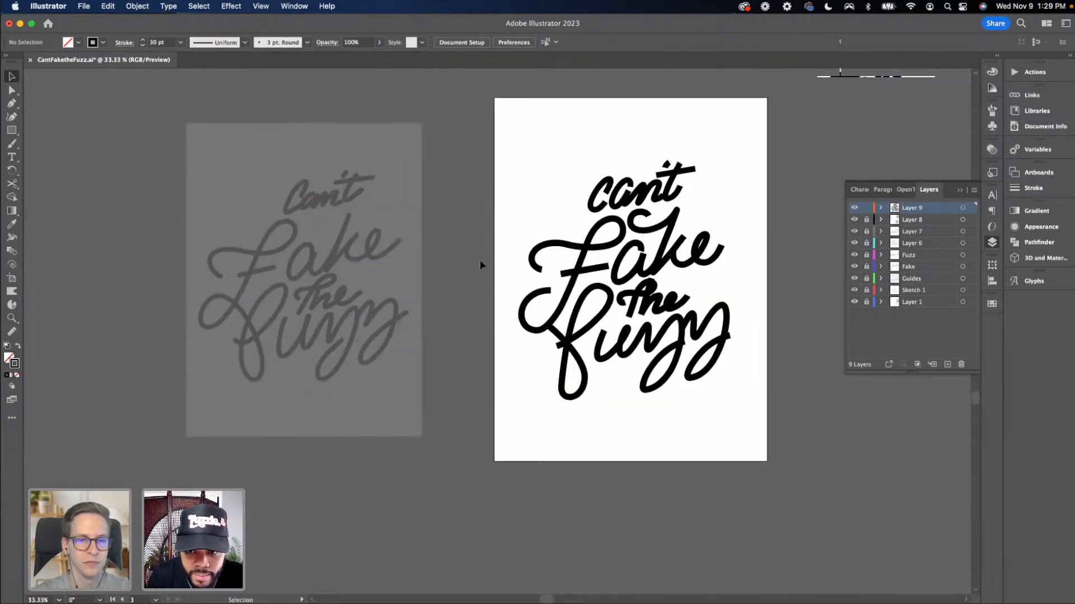
{"action": "left_click", "coordinate": [584, 388]}
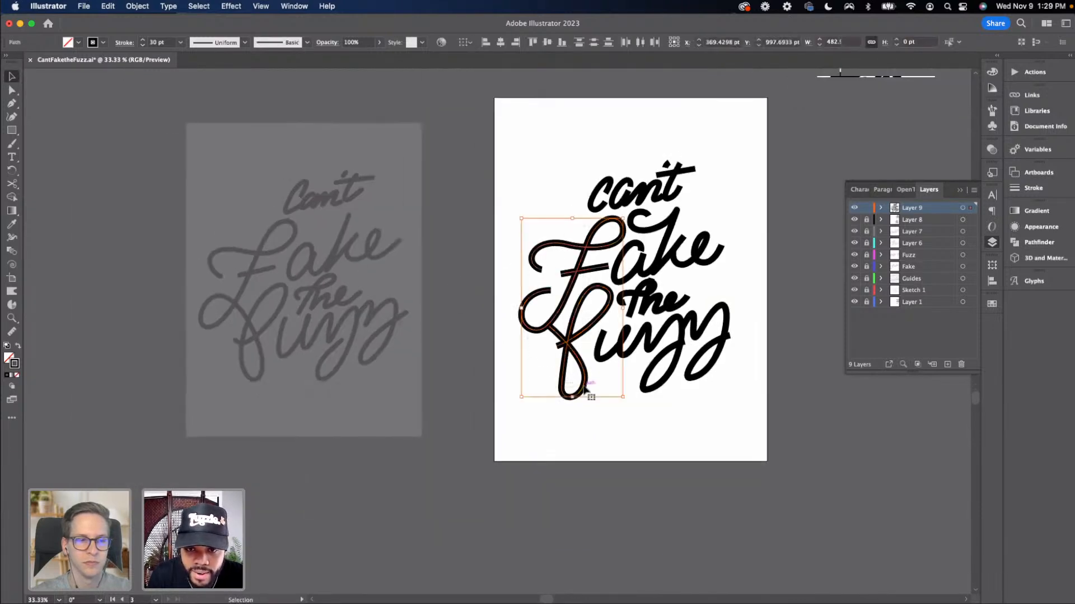
{"action": "key", "text": "Delete"}
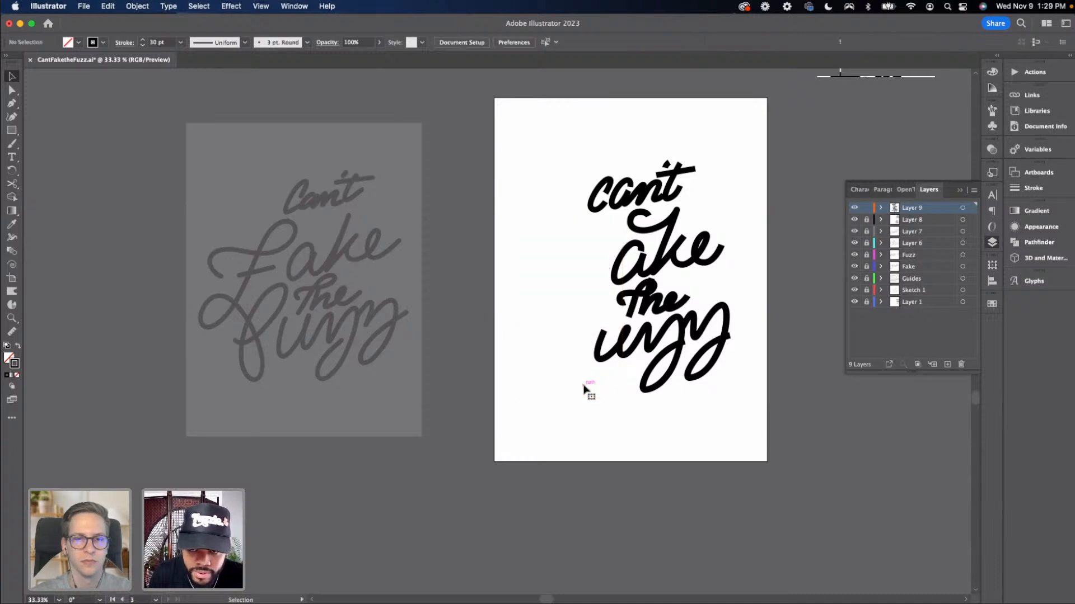
Set the stroke color to white (FFFFFF)
{"action": "left_click_drag", "start_coordinate": [232, 334], "coordinate": [488, 340]}
{"action": "key", "text": "super+plus"}
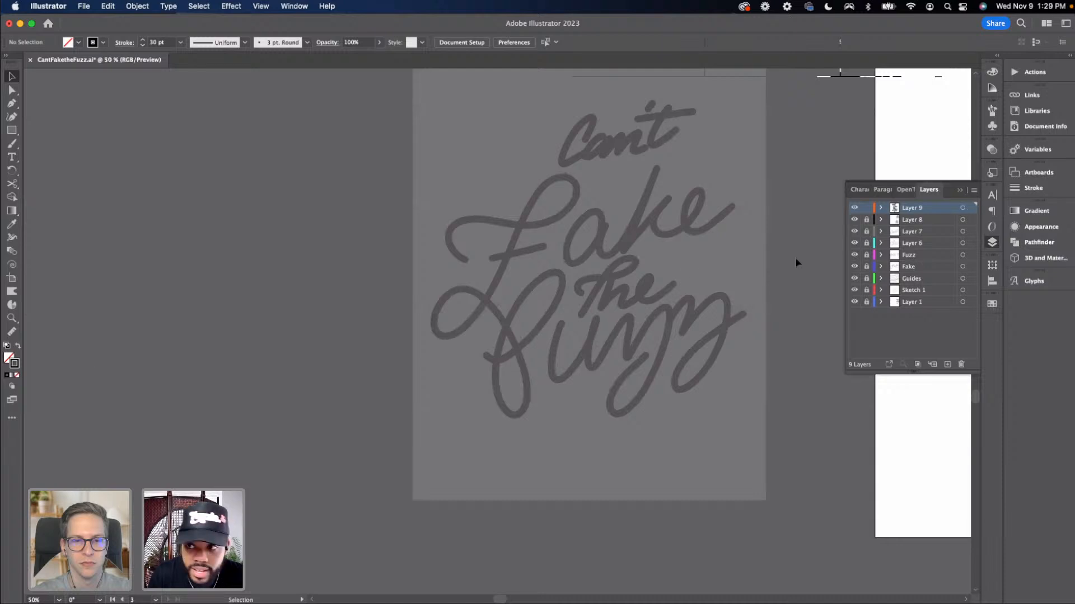
{"action": "scroll", "coordinate": [826, 237], "scroll_direction": "up", "scroll_amount": 1}
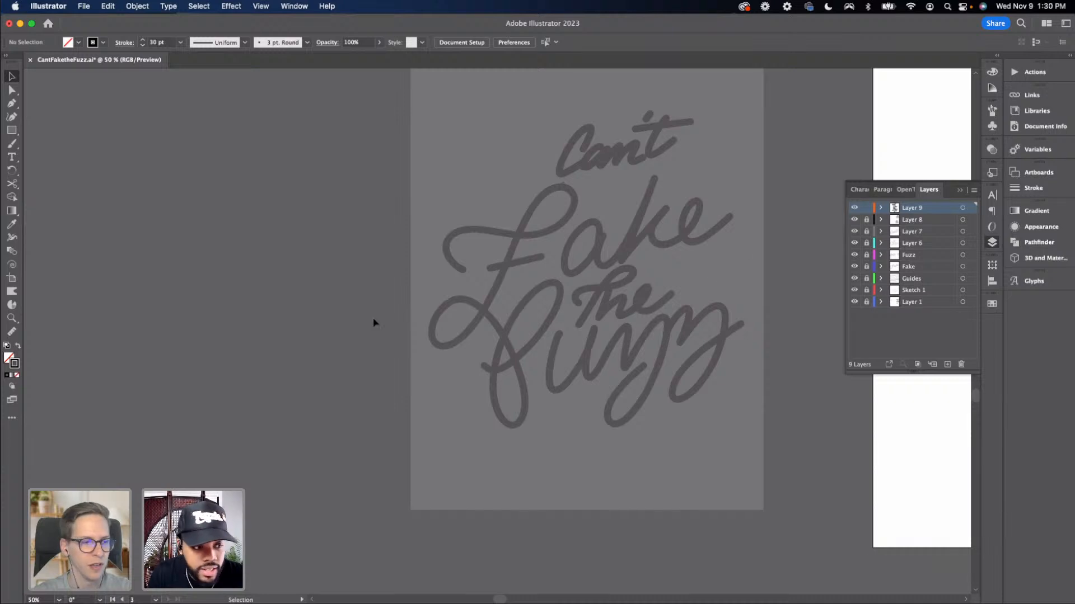
{"action": "scroll", "coordinate": [373, 317], "scroll_direction": "right", "scroll_amount": 1}
{"action": "scroll", "coordinate": [343, 270], "scroll_direction": "right", "scroll_amount": 3}
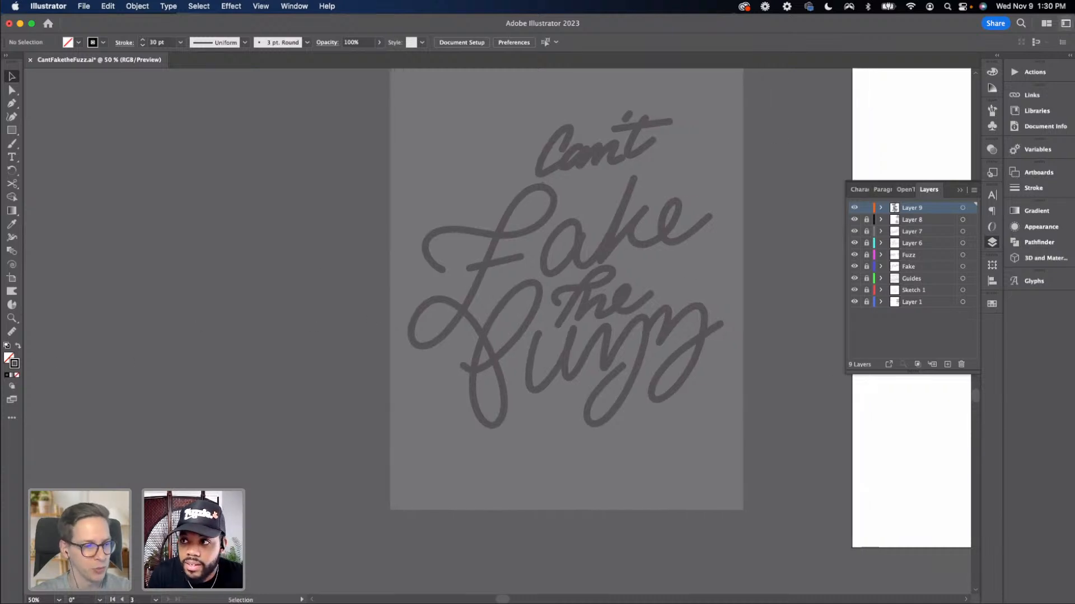
{"action": "left_click", "coordinate": [992, 71]}
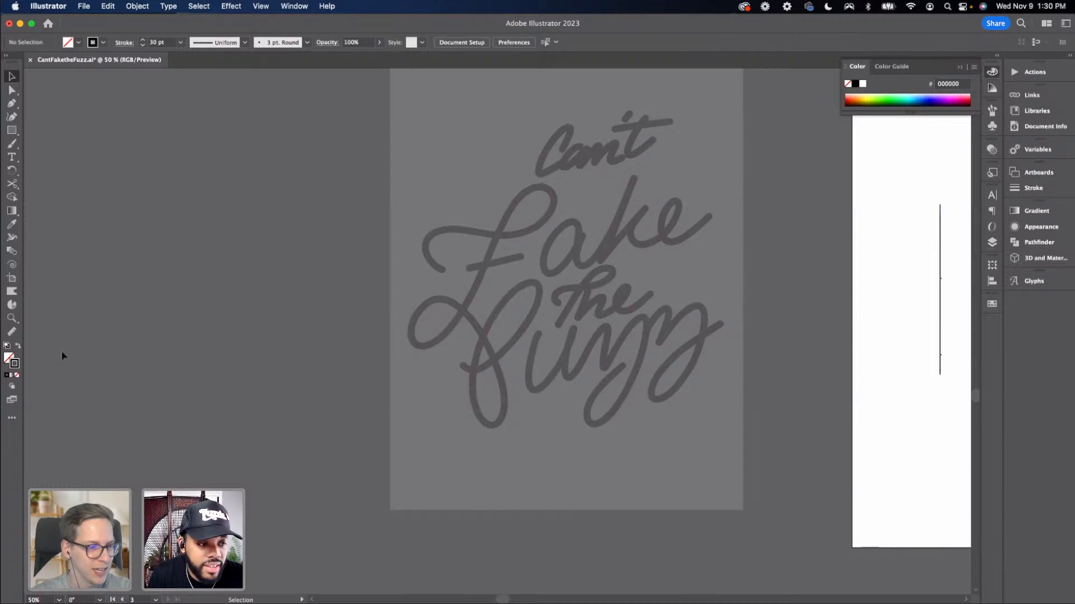
{"action": "left_click", "coordinate": [862, 84]}
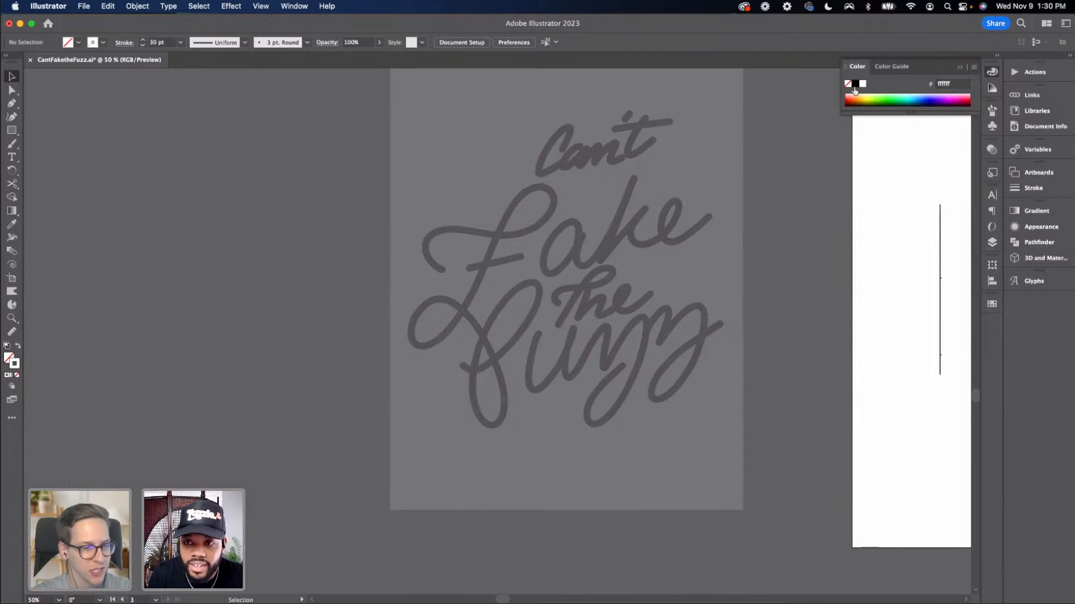
{"action": "left_click", "coordinate": [960, 67]}
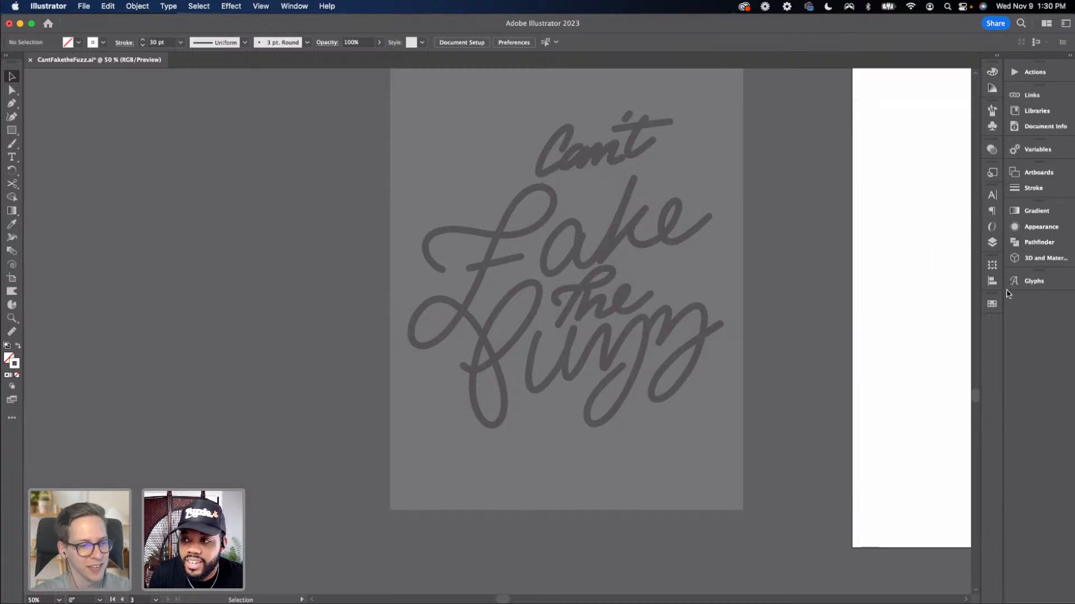
Start redrawing the F with the Pen tool over the faded sketch, tracing its left curl and top stroke
{"action": "left_click", "coordinate": [993, 244]}
{"action": "left_click_drag", "start_coordinate": [670, 218], "coordinate": [562, 221]}
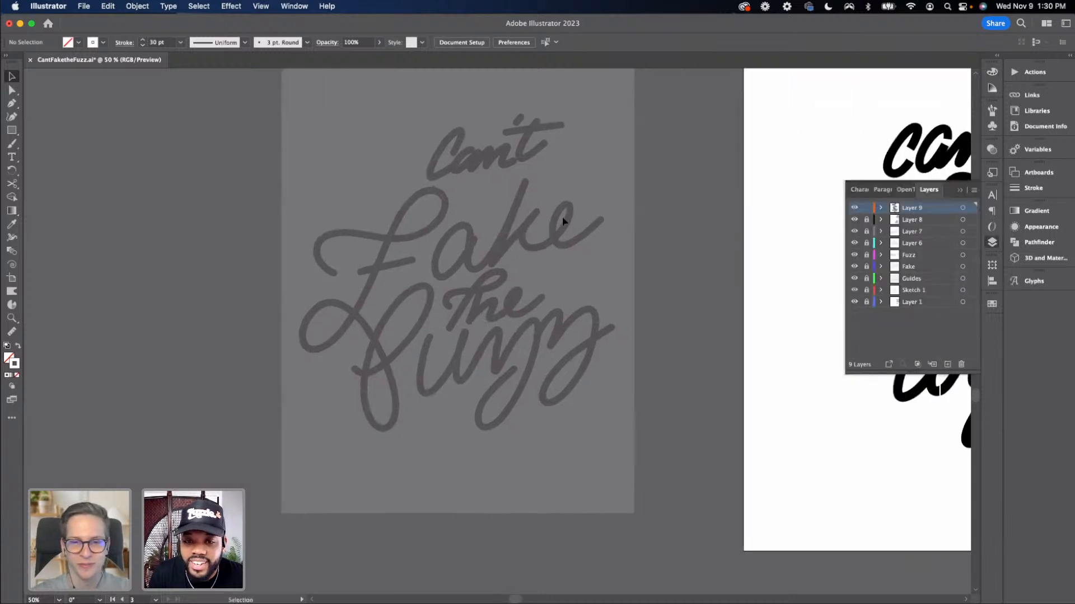
{"action": "key", "text": "super+equal"}
{"action": "key", "text": "p"}
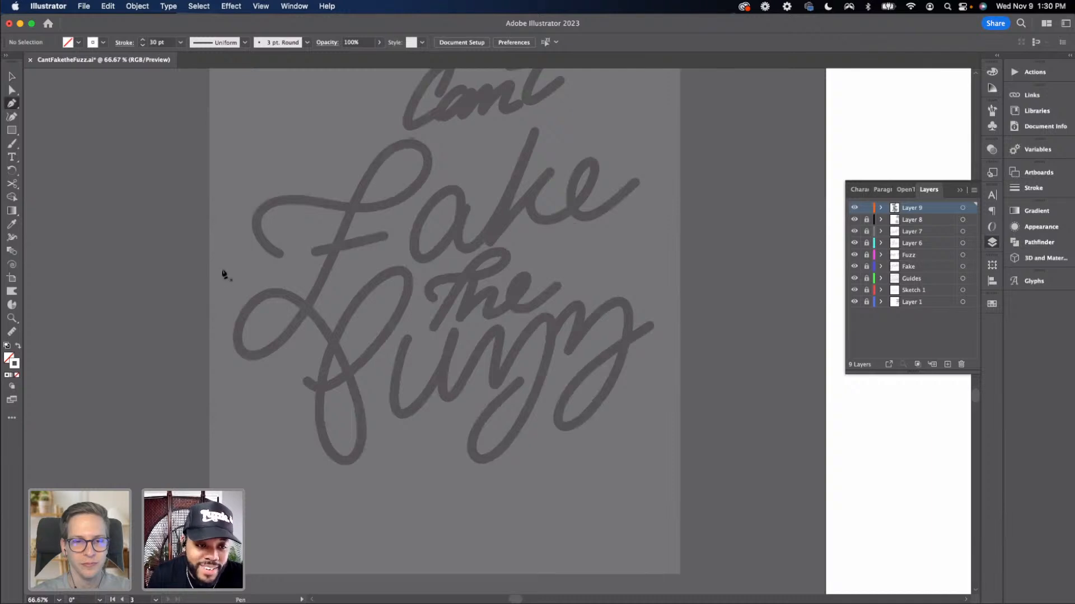
{"action": "left_click", "coordinate": [280, 255]}
{"action": "left_click_drag", "start_coordinate": [260, 230], "coordinate": [257, 188]}
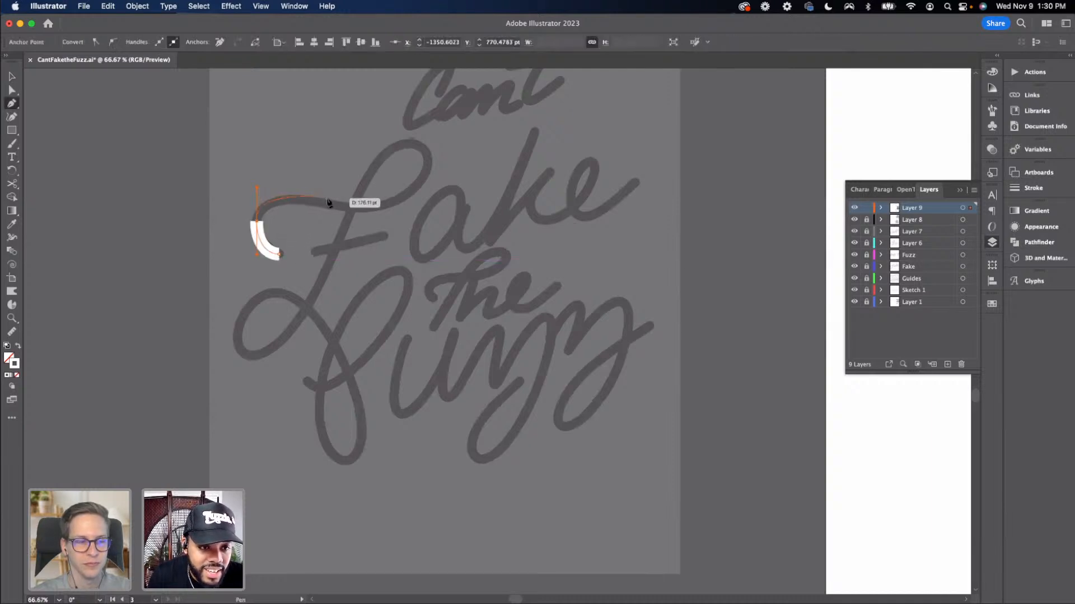
{"action": "left_click_drag", "start_coordinate": [344, 208], "coordinate": [365, 211]}
{"action": "key", "text": "a"}
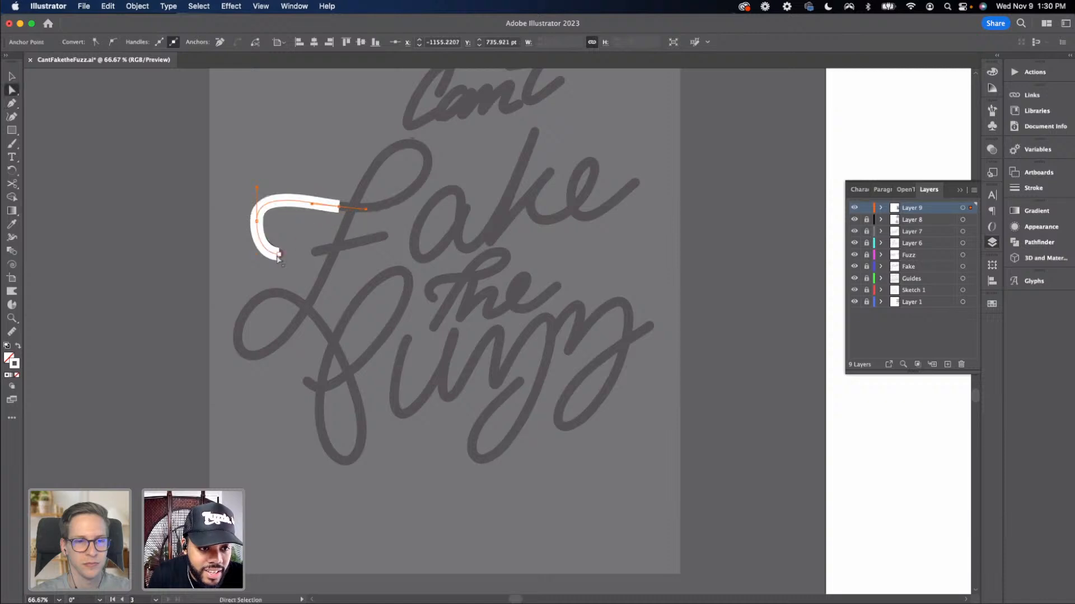
{"action": "mouse_move", "coordinate": [278, 255]}
{"action": "left_mouse_down"}
{"action": "mouse_move", "coordinate": [290, 254]}
{"action": "mouse_move", "coordinate": [247, 261]}
{"action": "mouse_move", "coordinate": [258, 251]}
{"action": "left_mouse_up"}
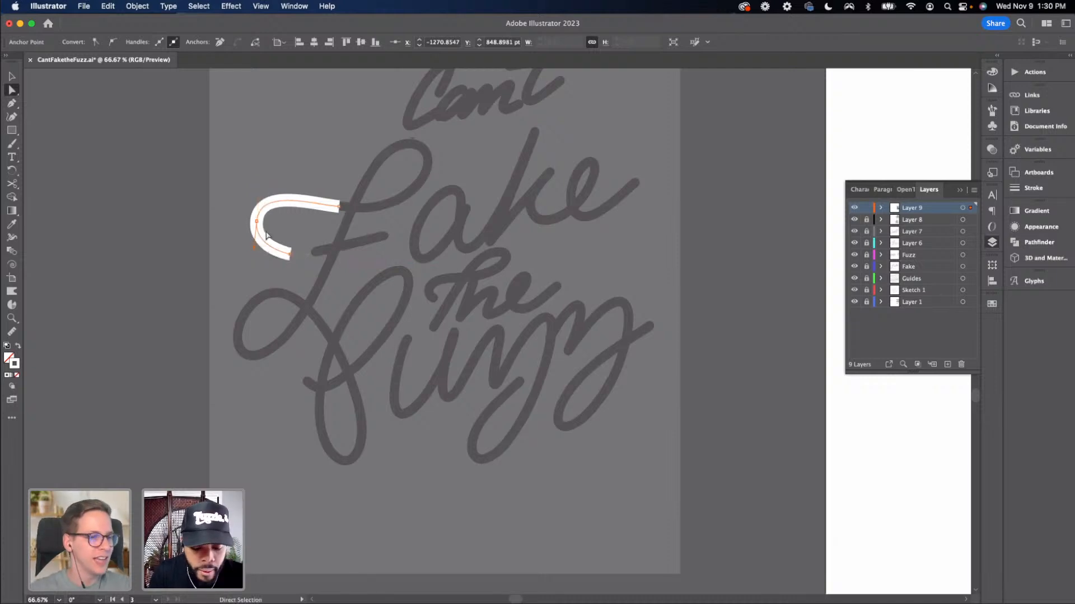
Continue the F path up into the top loop of the letter, retrying the curve's direction
{"action": "key", "text": "p"}
{"action": "left_click", "coordinate": [338, 207]}
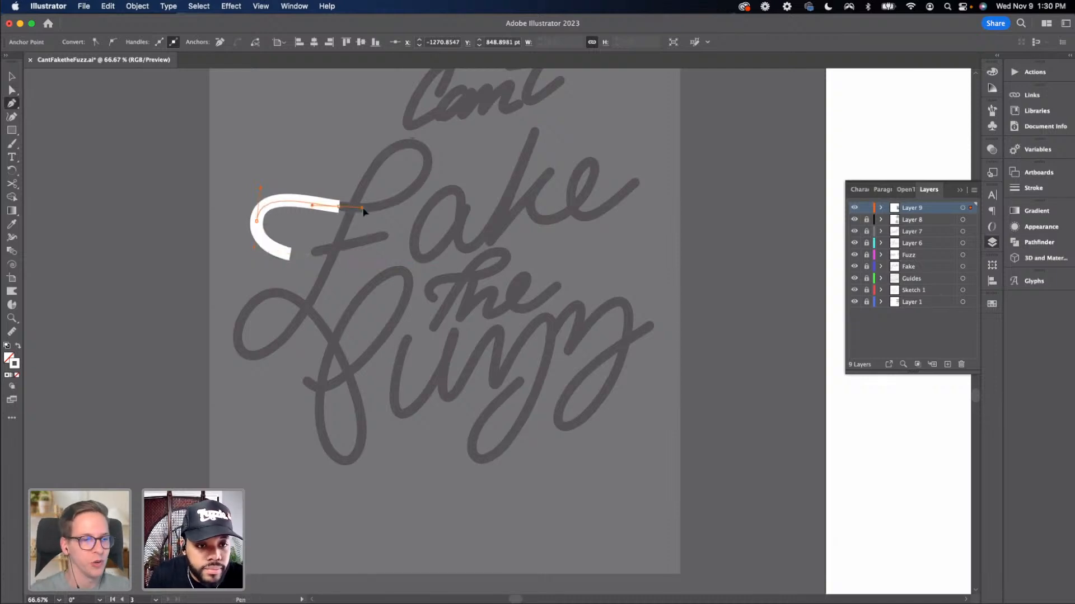
{"action": "left_click_drag", "start_coordinate": [369, 213], "coordinate": [384, 211]}
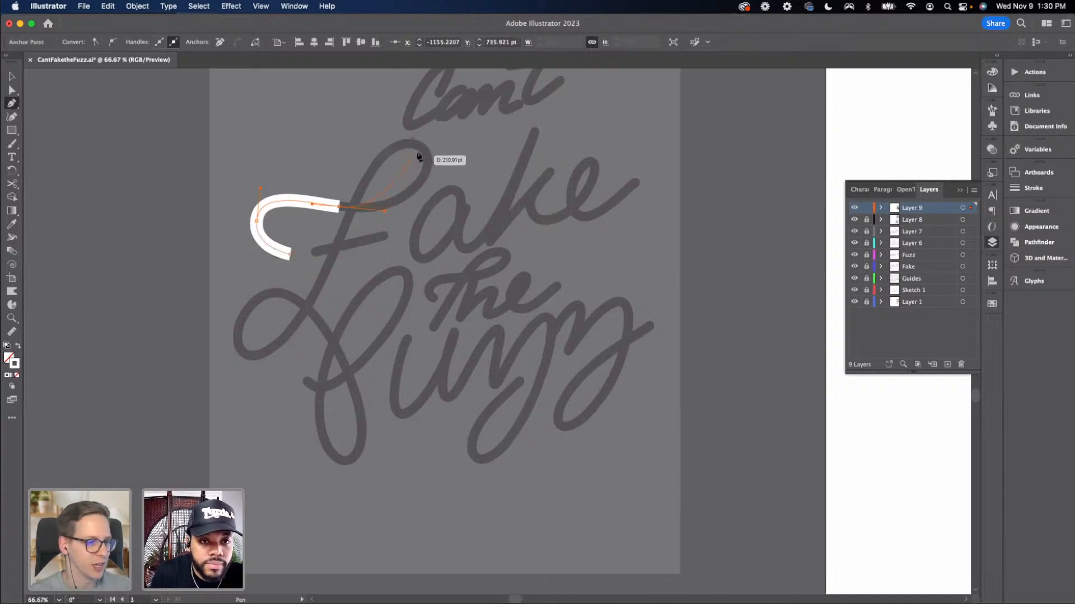
{"action": "left_click_drag", "start_coordinate": [411, 144], "coordinate": [363, 116]}
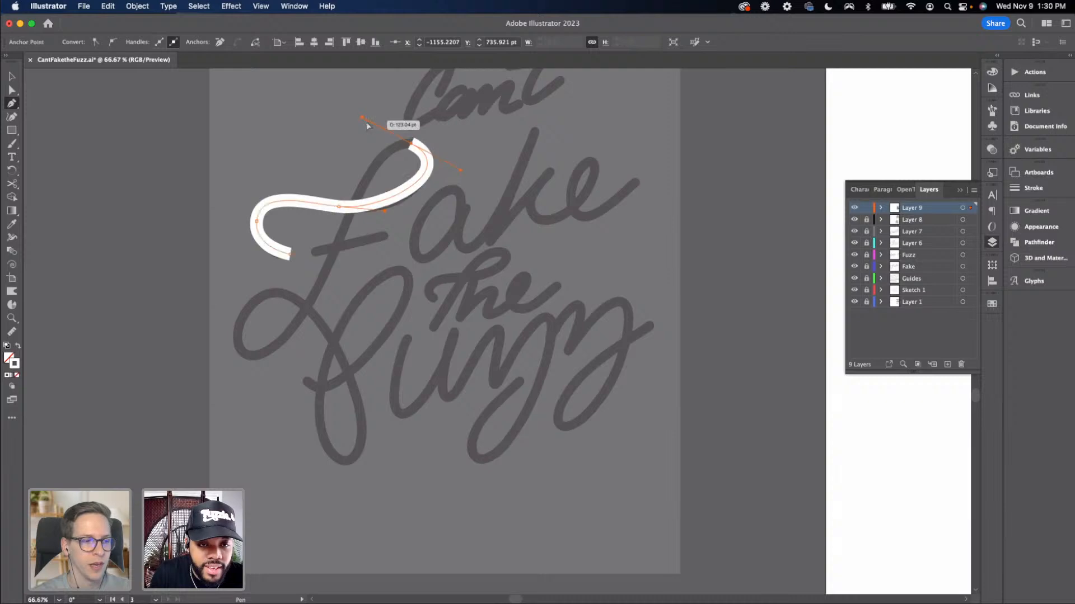
{"action": "key", "text": "super+z"}
{"action": "left_click_drag", "start_coordinate": [409, 142], "coordinate": [359, 103]}
{"action": "key", "text": "super+z"}
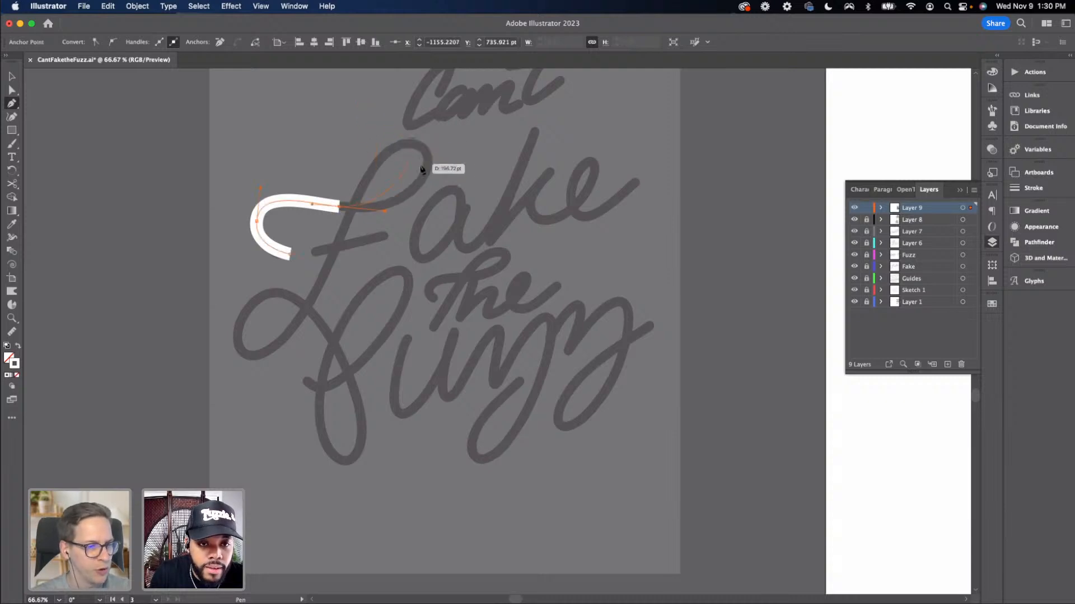
{"action": "left_click_drag", "start_coordinate": [428, 161], "coordinate": [431, 131]}
Extend the F path down through the stem into the lower left loop and the bottom curve
{"action": "mouse_move", "coordinate": [366, 273]}
{"action": "left_mouse_down"}
{"action": "mouse_move", "coordinate": [432, 196]}
{"action": "mouse_move", "coordinate": [368, 267]}
{"action": "left_mouse_up"}
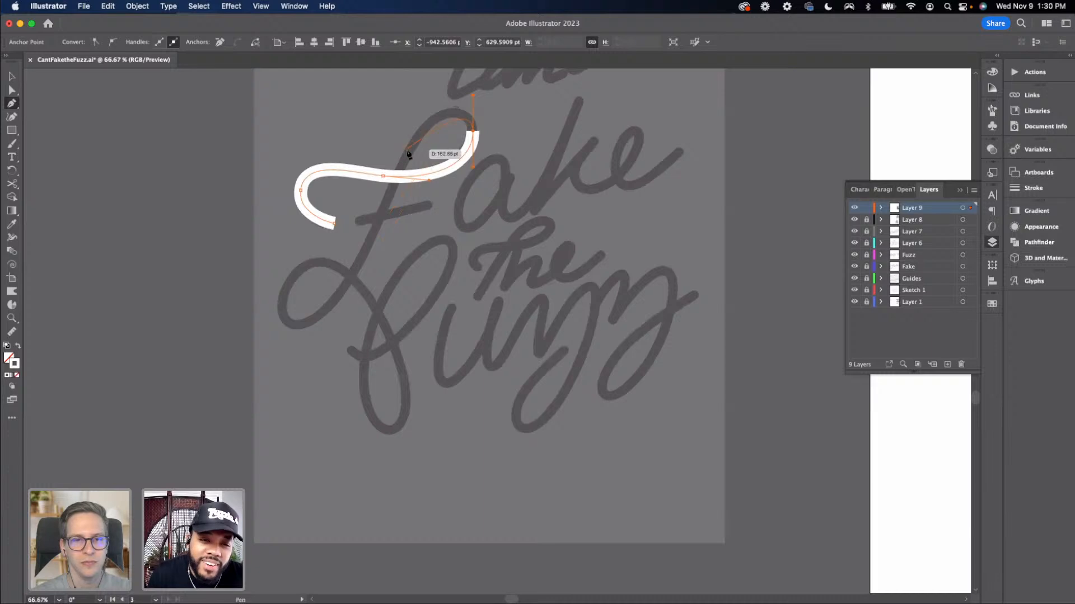
{"action": "left_click_drag", "start_coordinate": [406, 157], "coordinate": [391, 203]}
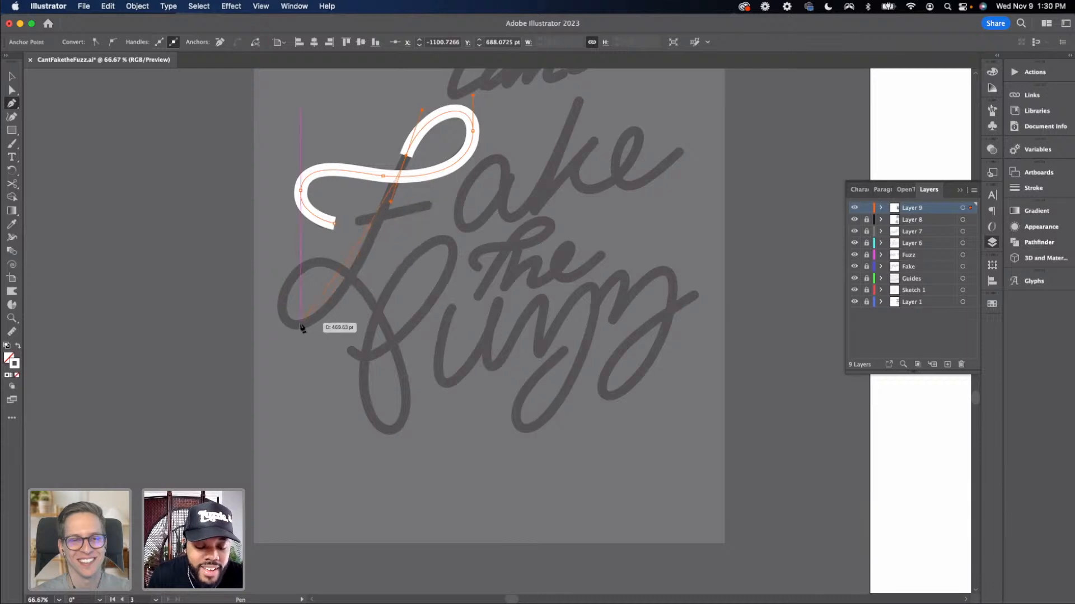
{"action": "left_click_drag", "start_coordinate": [298, 324], "coordinate": [238, 326]}
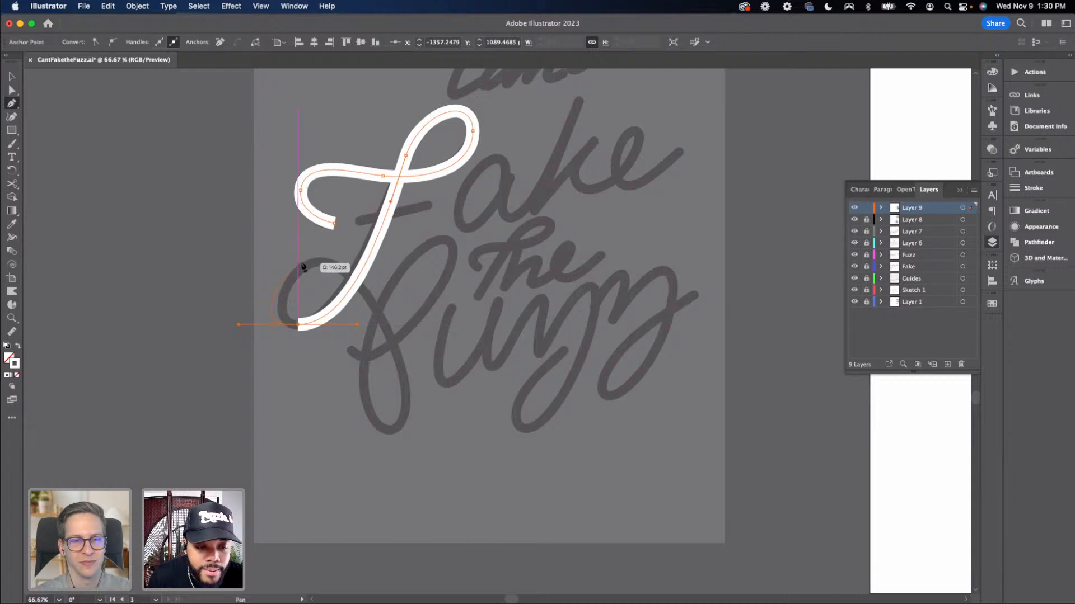
{"action": "left_click_drag", "start_coordinate": [297, 326], "coordinate": [261, 328]}
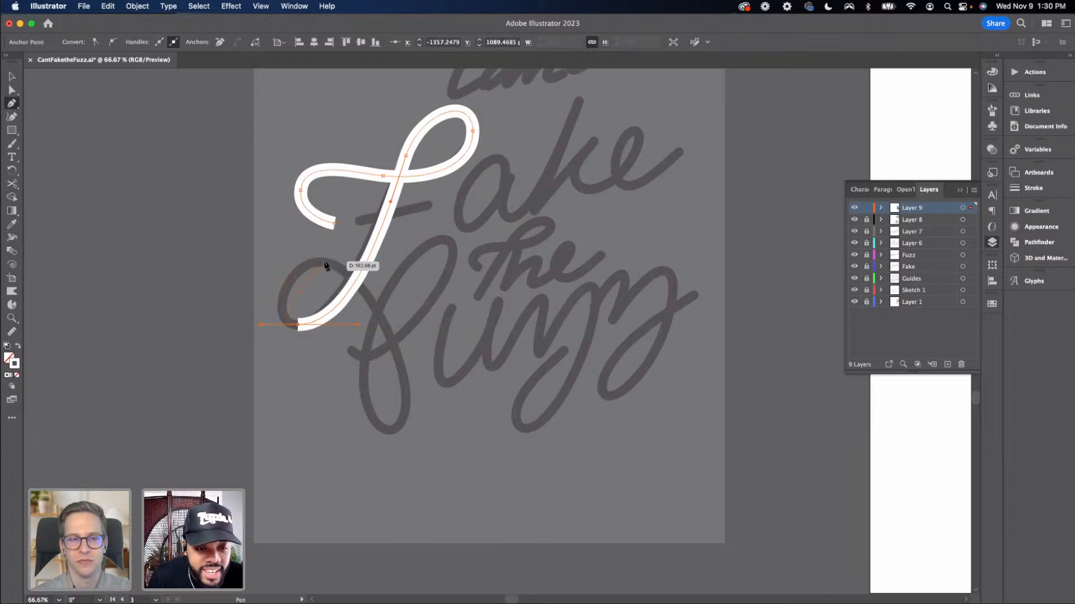
{"action": "mouse_move", "coordinate": [325, 263]}
{"action": "left_mouse_down"}
{"action": "mouse_move", "coordinate": [373, 291]}
{"action": "mouse_move", "coordinate": [372, 271]}
{"action": "left_mouse_up"}
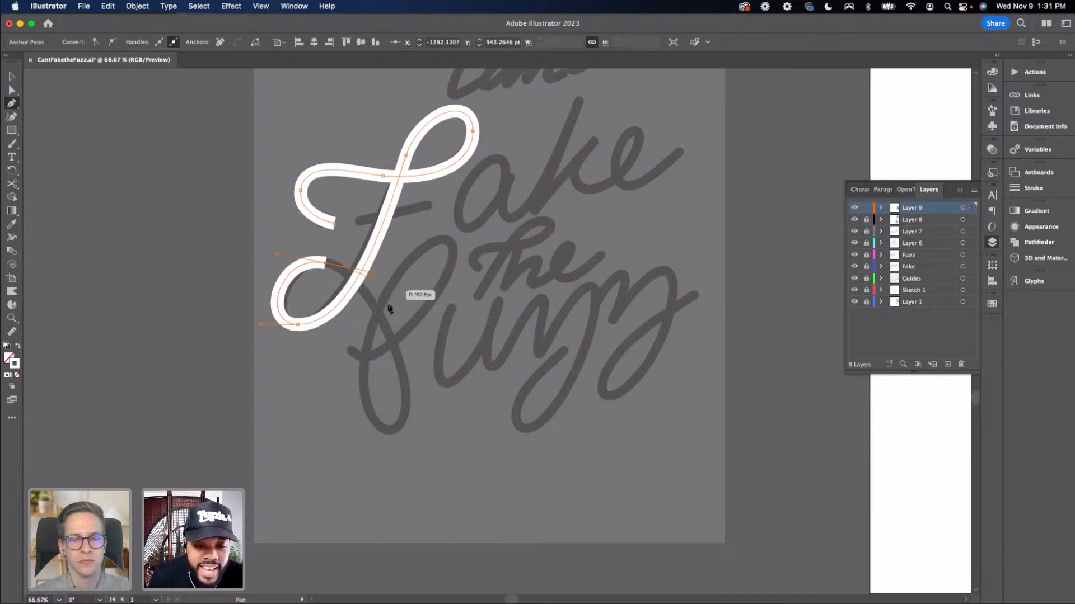
{"action": "left_click", "coordinate": [389, 432]}
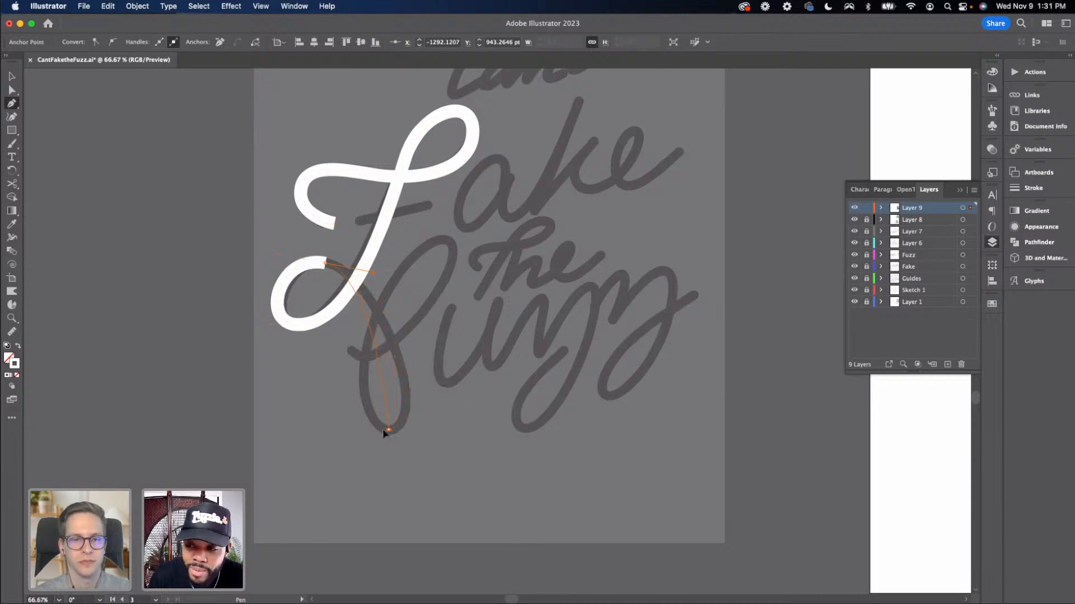
{"action": "mouse_move", "coordinate": [368, 434]}
{"action": "left_mouse_down"}
{"action": "mouse_move", "coordinate": [331, 439]}
{"action": "mouse_move", "coordinate": [340, 451]}
{"action": "left_mouse_up"}
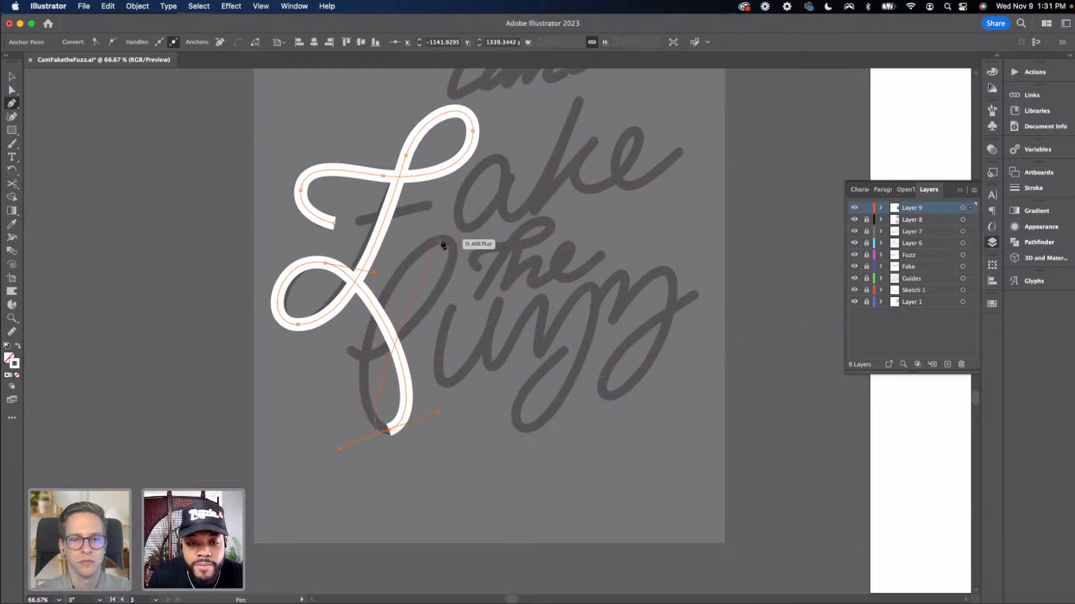
Carry the F path up to the crossing point and adjust the bottom anchor's curve
{"action": "mouse_move", "coordinate": [441, 240]}
{"action": "left_mouse_down"}
{"action": "mouse_move", "coordinate": [513, 240]}
{"action": "mouse_move", "coordinate": [517, 228]}
{"action": "left_mouse_up"}
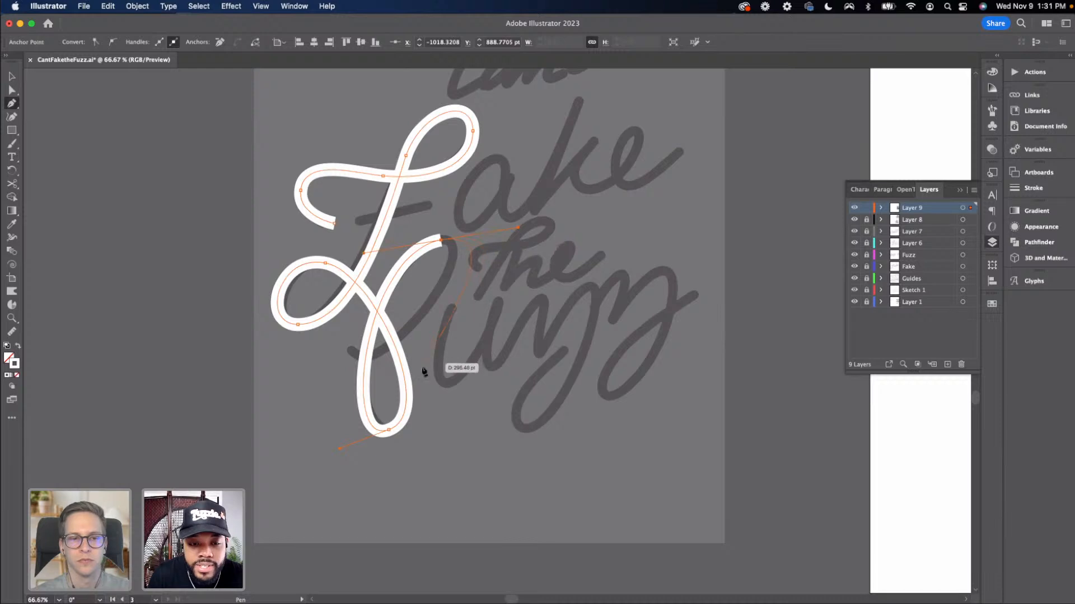
{"action": "key", "text": "a"}
{"action": "left_click_drag", "start_coordinate": [438, 411], "coordinate": [395, 432]}
{"action": "left_click", "coordinate": [414, 428]}
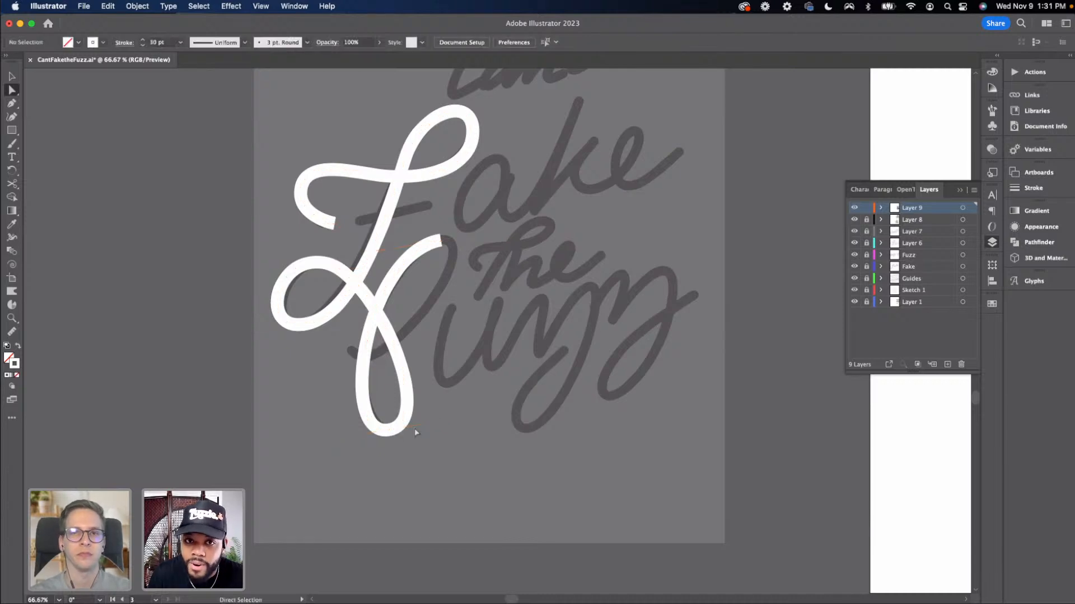
Continue the F path from its end into the lower sweeping curve across the stem
{"action": "key", "text": "p"}
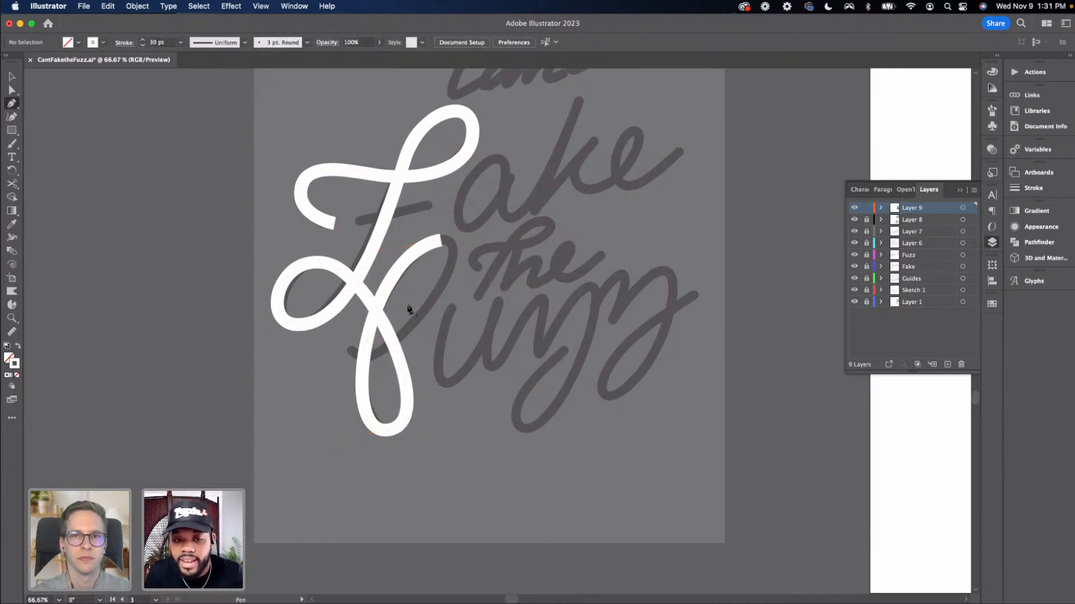
{"action": "left_click", "coordinate": [442, 240], "text": "super"}
{"action": "left_click_drag", "start_coordinate": [451, 240], "coordinate": [471, 235]}
{"action": "left_click_drag", "start_coordinate": [354, 357], "coordinate": [271, 372]}
{"action": "key", "text": "v"}
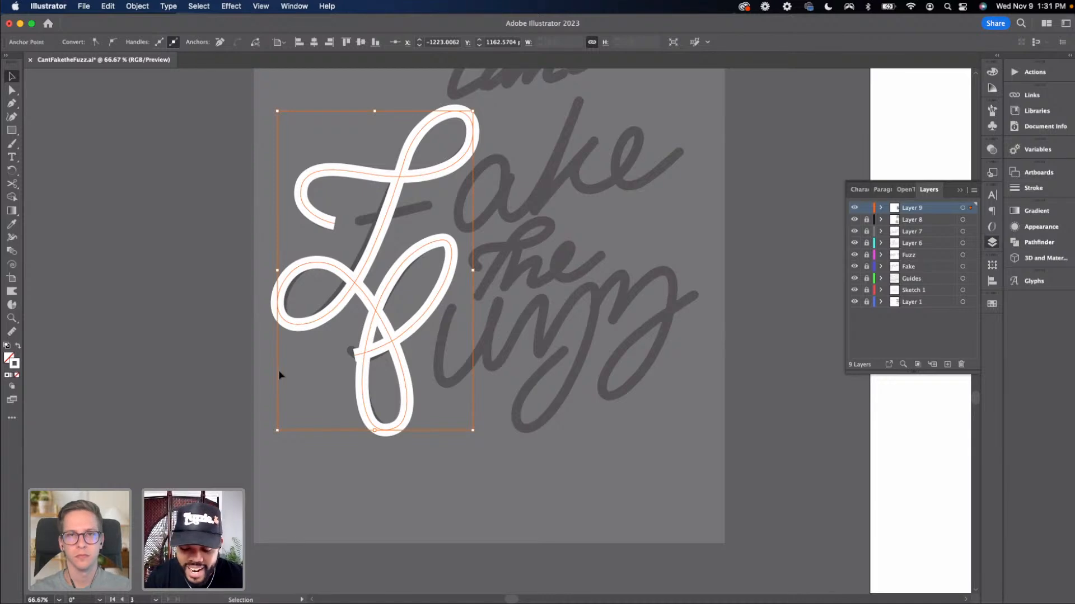
Draw the F's short crossbar as a straight line across the stem
{"action": "key", "text": "p"}
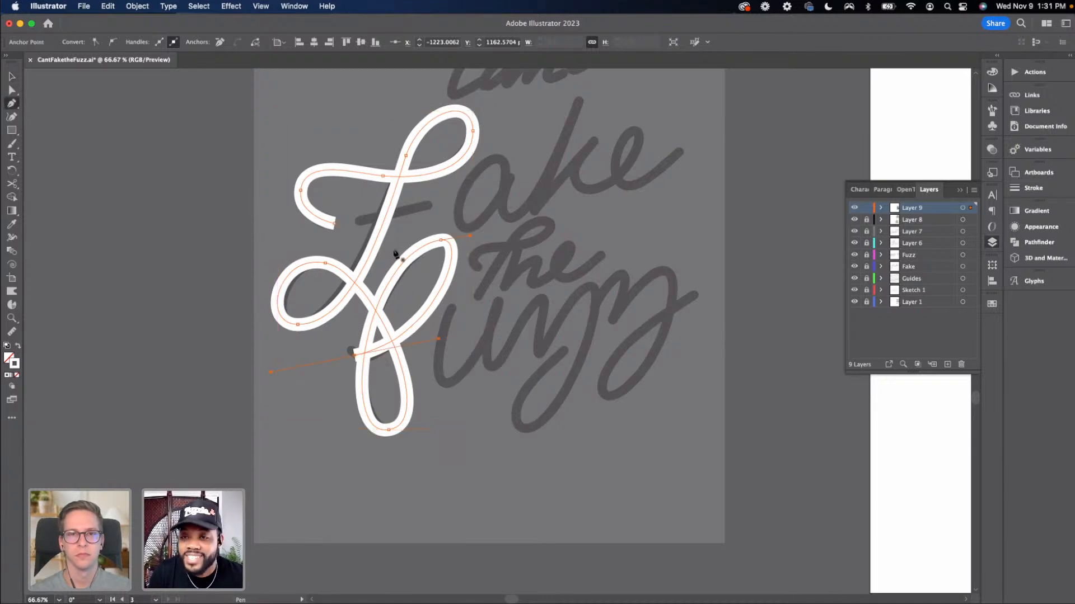
{"action": "left_click", "coordinate": [358, 223]}
{"action": "left_click", "coordinate": [358, 223]}
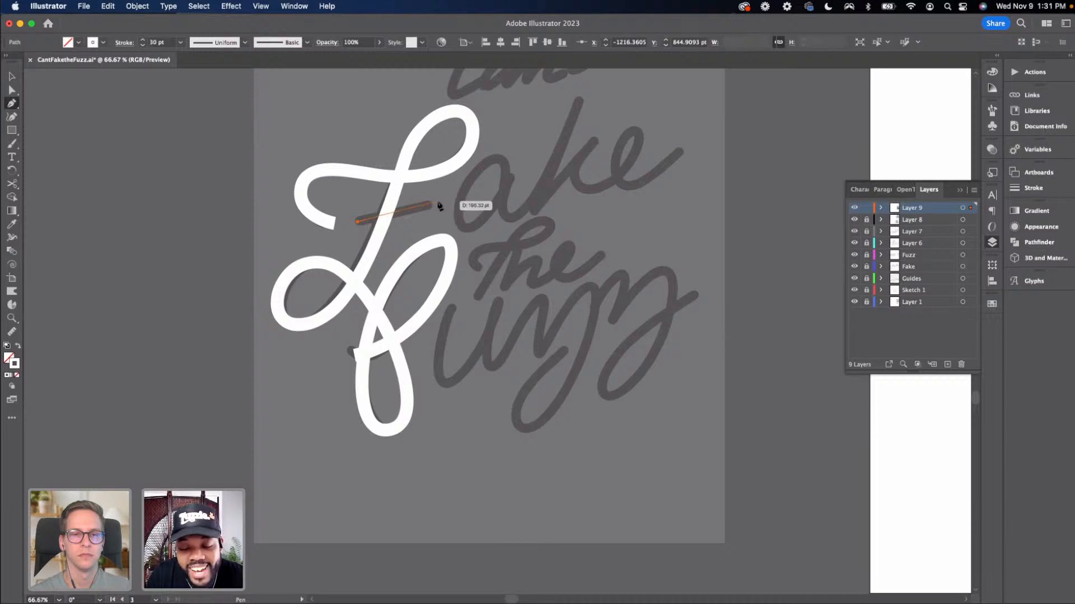
{"action": "left_click", "coordinate": [442, 202]}
{"action": "key", "text": "v"}
{"action": "left_click", "coordinate": [429, 226]}
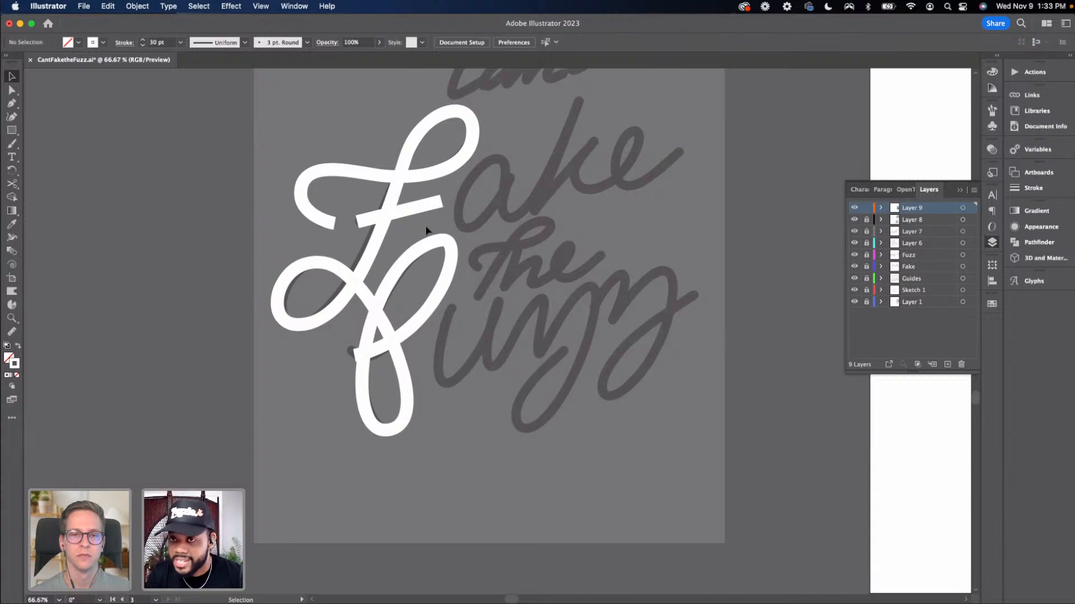
Reshape the top of the F's upper loop by moving its anchor and adjusting the handles
{"action": "key", "text": "a"}
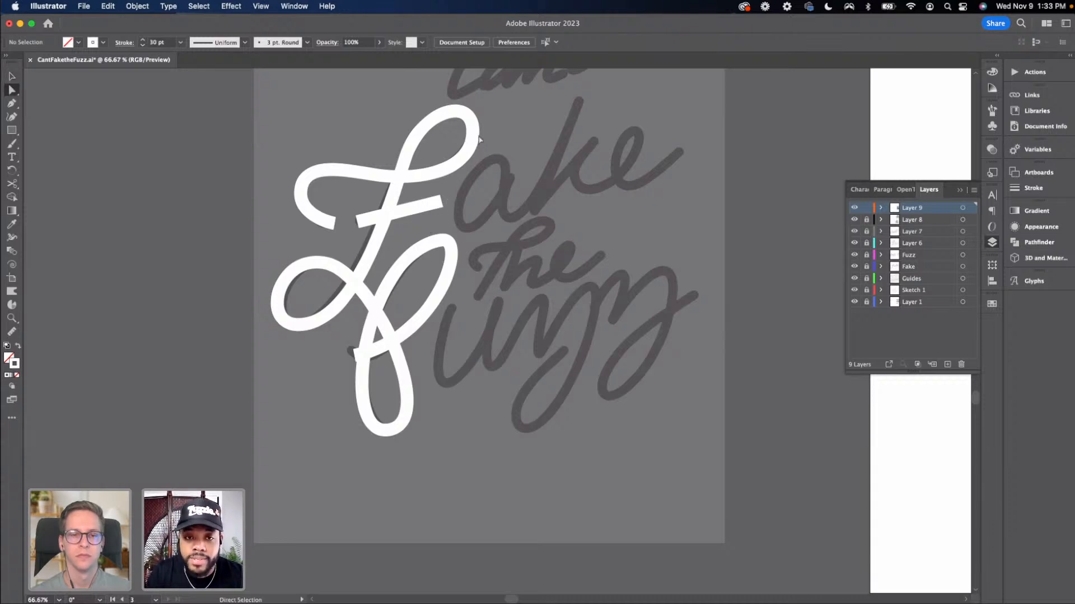
{"action": "left_click", "coordinate": [473, 132]}
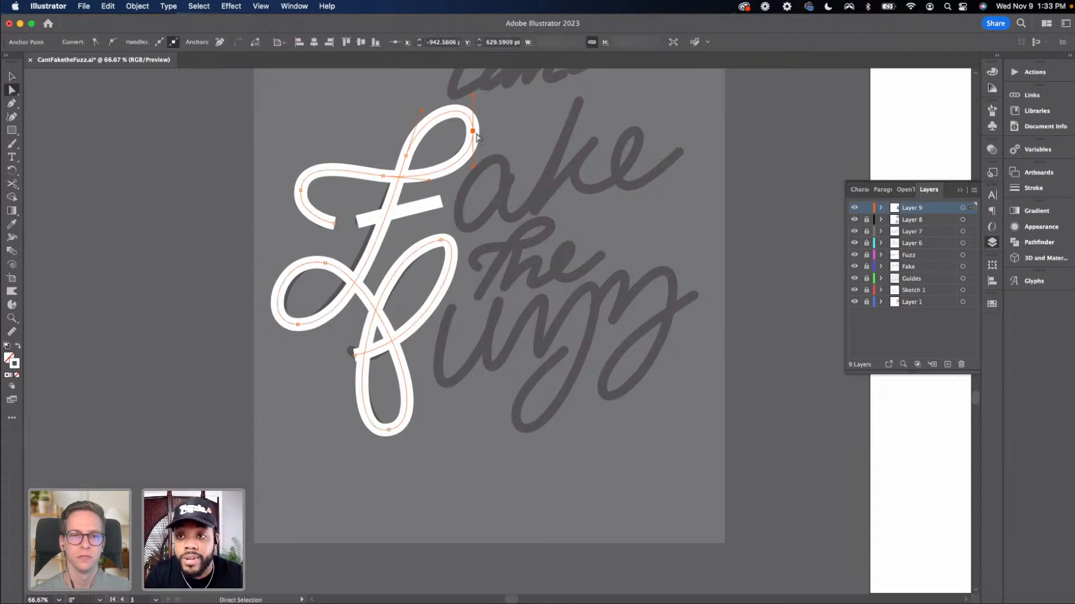
{"action": "left_click_drag", "start_coordinate": [473, 169], "coordinate": [480, 128]}
{"action": "left_click", "coordinate": [483, 148]}
{"action": "left_click", "coordinate": [474, 131]}
{"action": "left_click", "coordinate": [493, 138]}
{"action": "key", "text": "v"}
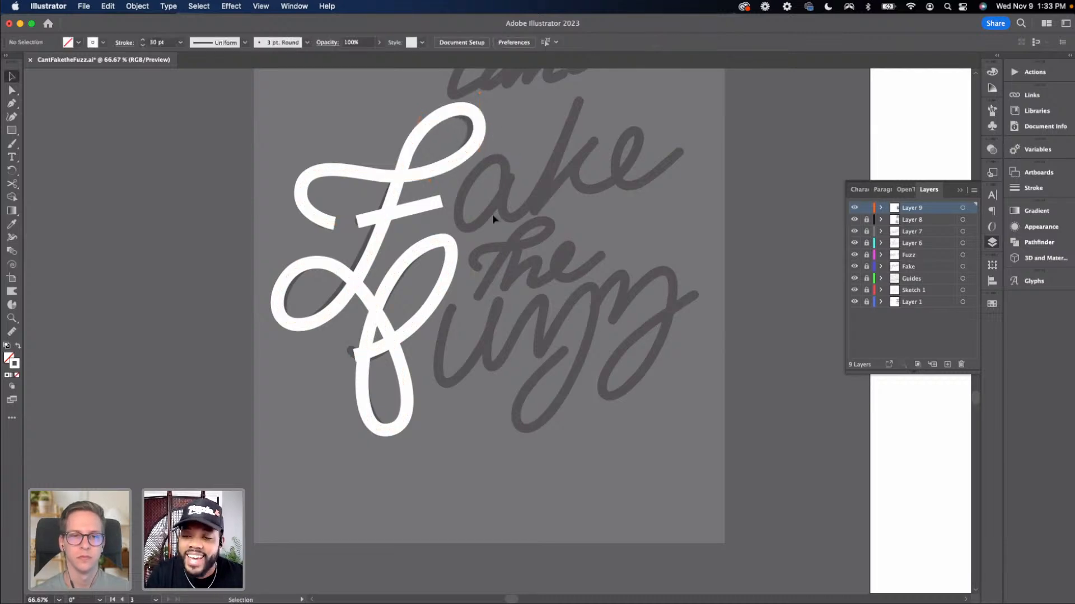
Move the finished F path across onto the artboard with the black lettering
{"action": "key", "text": "super+minus"}
{"action": "key", "text": "super+minus"}
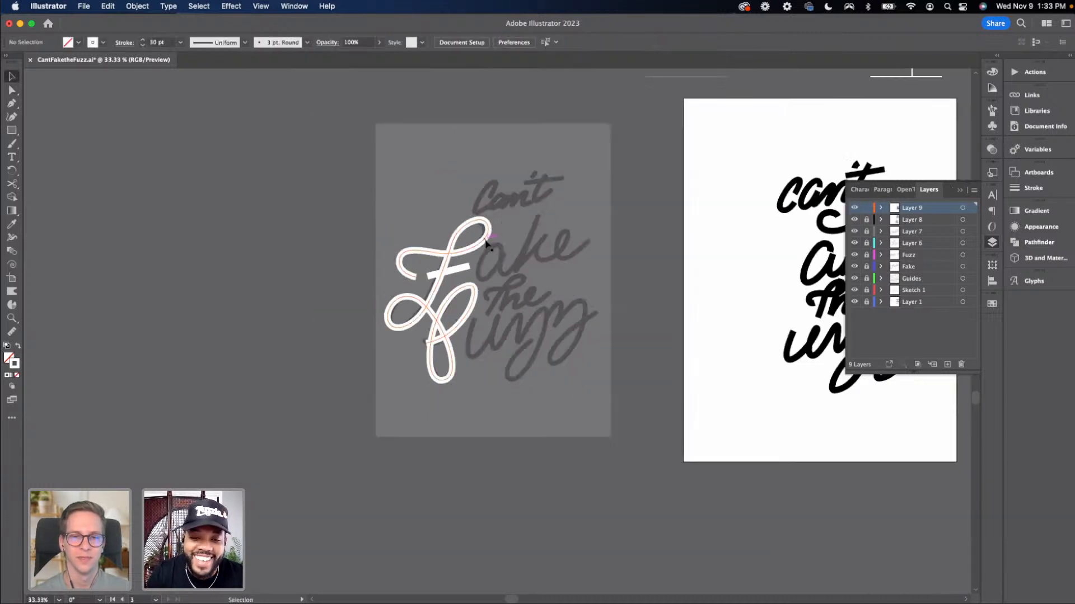
{"action": "left_click", "coordinate": [395, 262]}
{"action": "scroll", "coordinate": [319, 211], "scroll_direction": "down", "scroll_amount": 2}
{"action": "scroll", "coordinate": [319, 211], "scroll_direction": "right", "scroll_amount": 5}
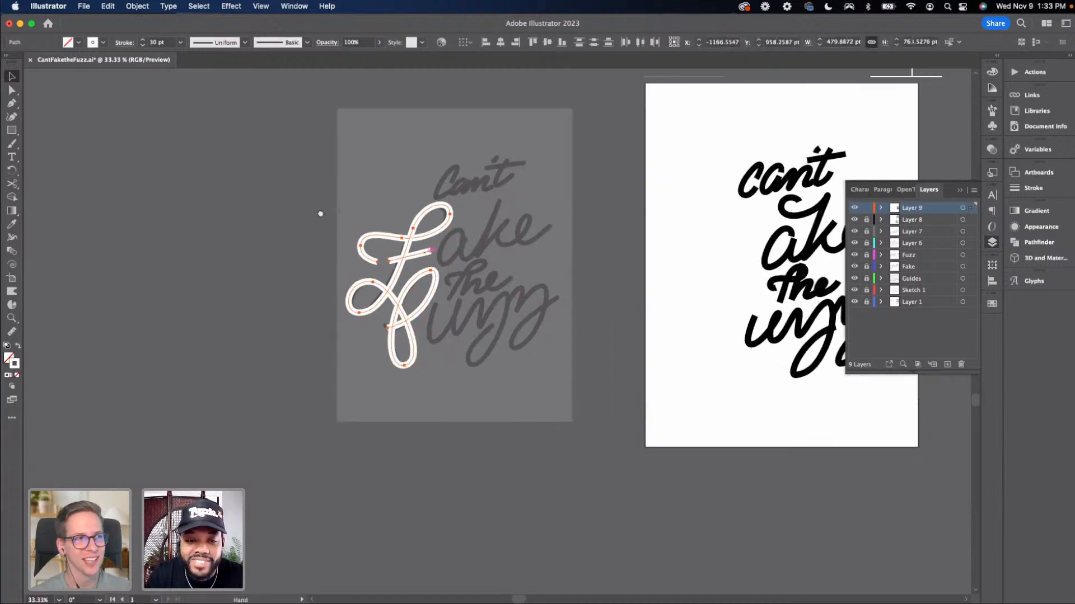
{"action": "left_click_drag", "start_coordinate": [299, 222], "coordinate": [551, 273]}
Copy the black lettering's stroke style onto the F with the Eyedropper and position it before 'ake'
{"action": "key", "text": "i"}
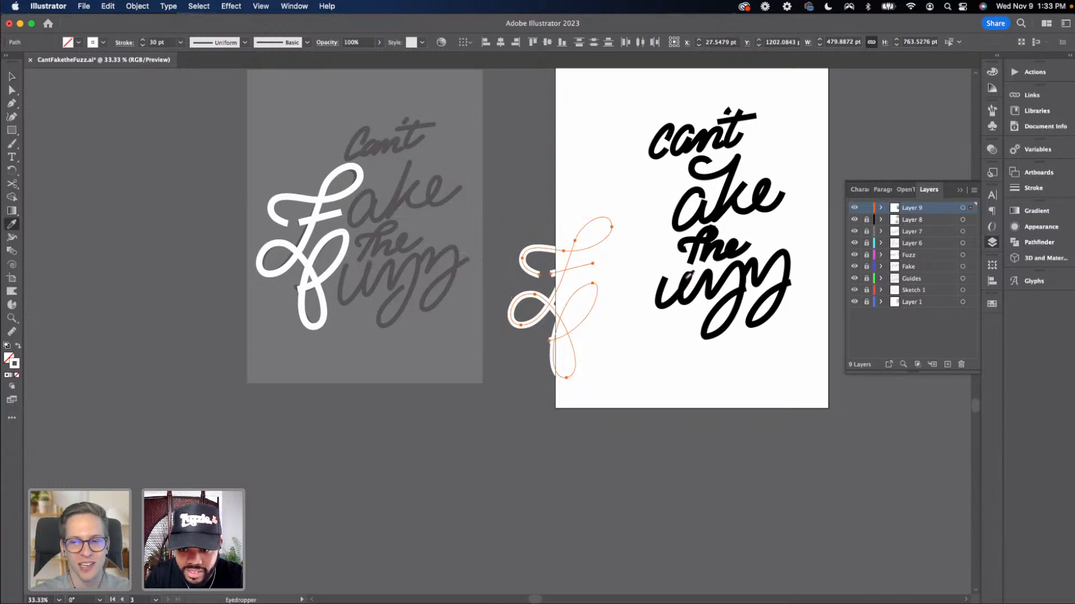
{"action": "left_click", "coordinate": [662, 295]}
{"action": "key", "text": "v"}
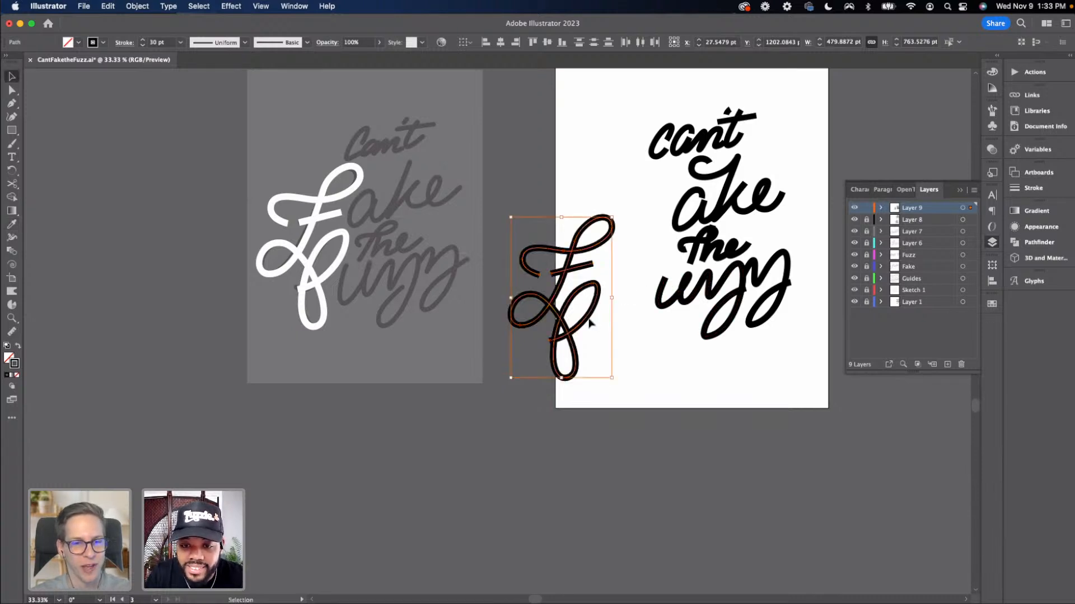
{"action": "left_click_drag", "start_coordinate": [592, 315], "coordinate": [659, 270]}
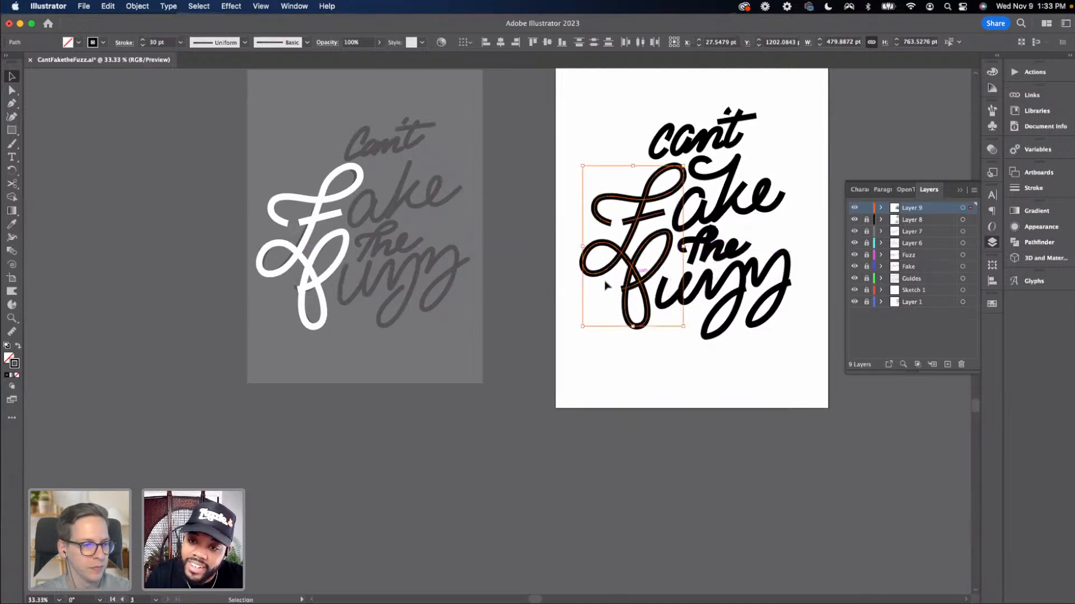
{"action": "left_click", "coordinate": [580, 312]}
{"action": "left_click_drag", "start_coordinate": [580, 312], "coordinate": [401, 342]}
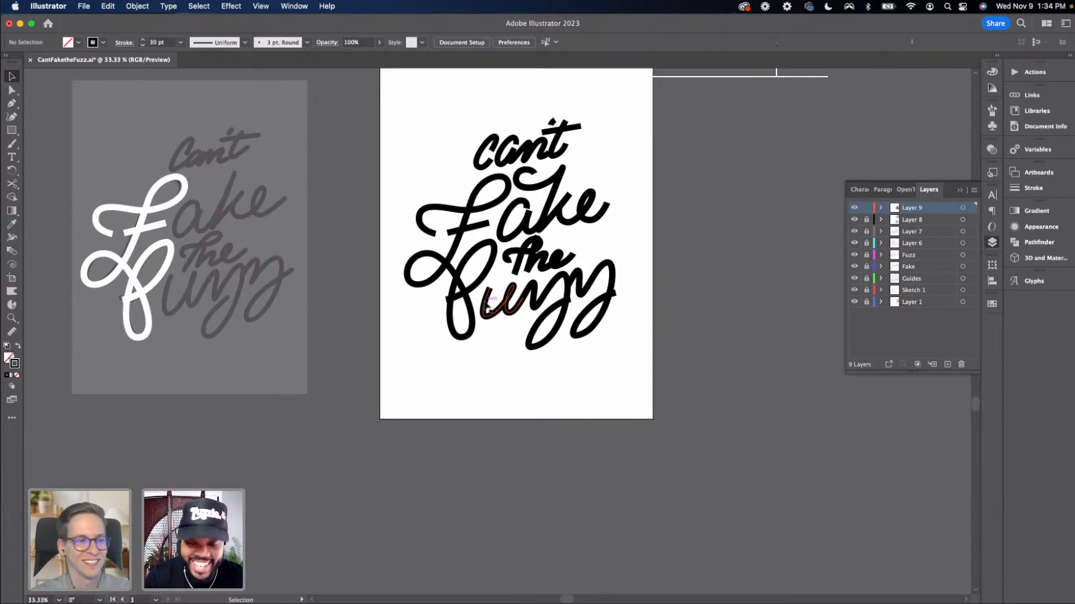
Try reshaping the bottom curve of the u in 'fuzz' by dragging its anchor handle, then undo it
{"action": "key", "text": "super+equal"}
{"action": "key", "text": "super+equal"}
{"action": "key", "text": "a"}
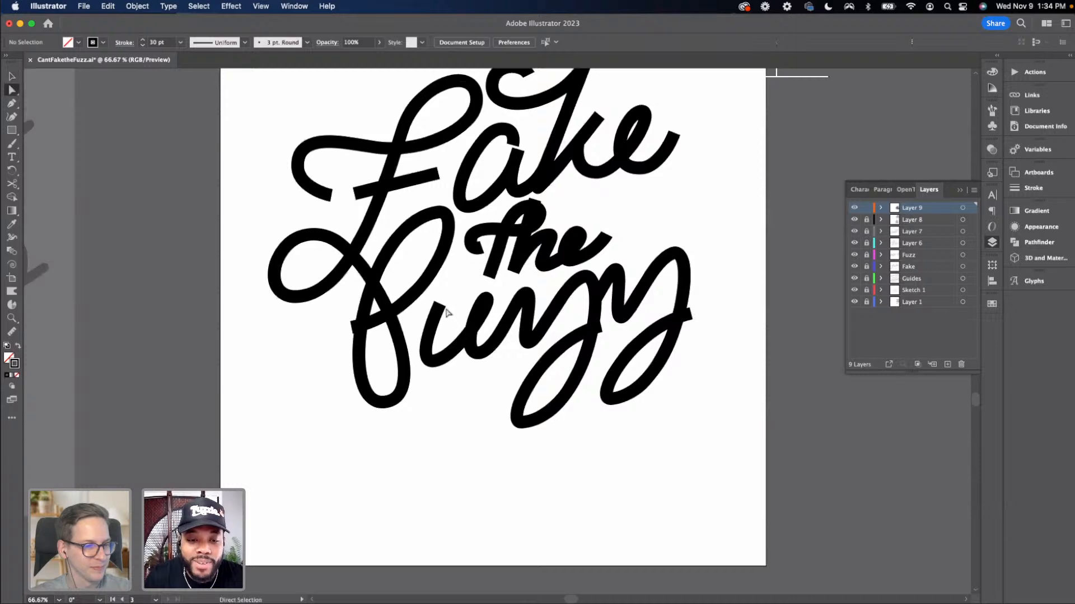
{"action": "left_click_drag", "start_coordinate": [443, 306], "coordinate": [456, 289]}
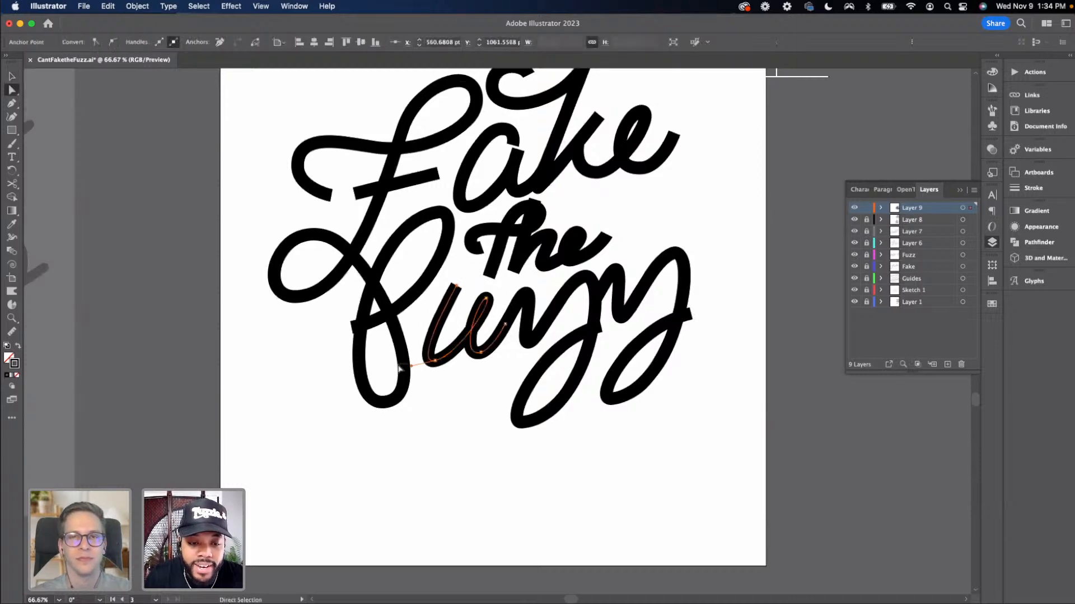
{"action": "left_click", "coordinate": [436, 361]}
{"action": "left_click_drag", "start_coordinate": [414, 368], "coordinate": [404, 363]}
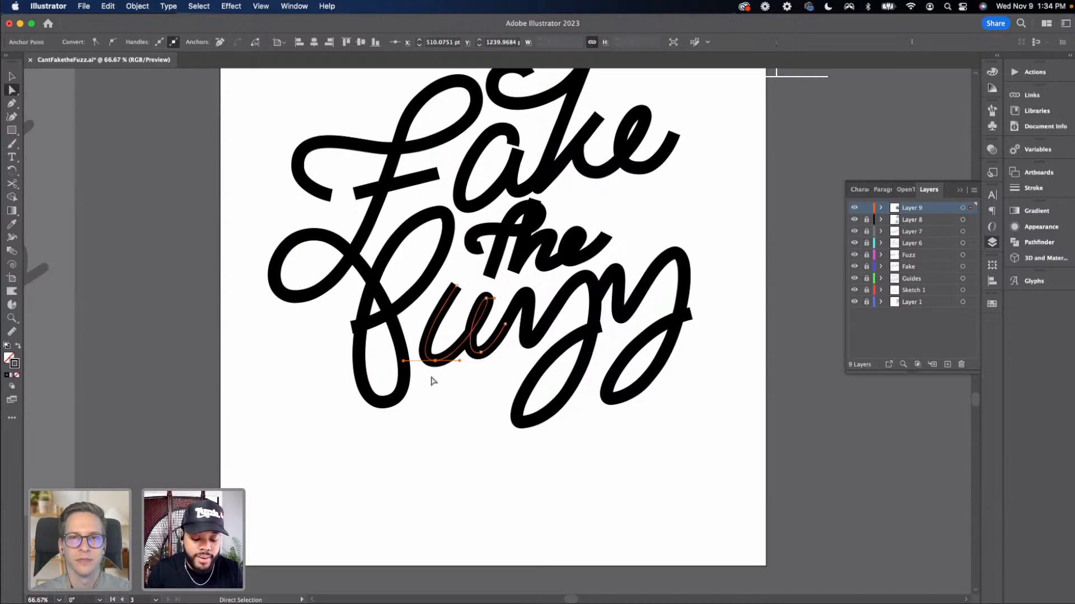
{"action": "key", "text": "super+z"}
{"action": "key", "text": "super+z"}
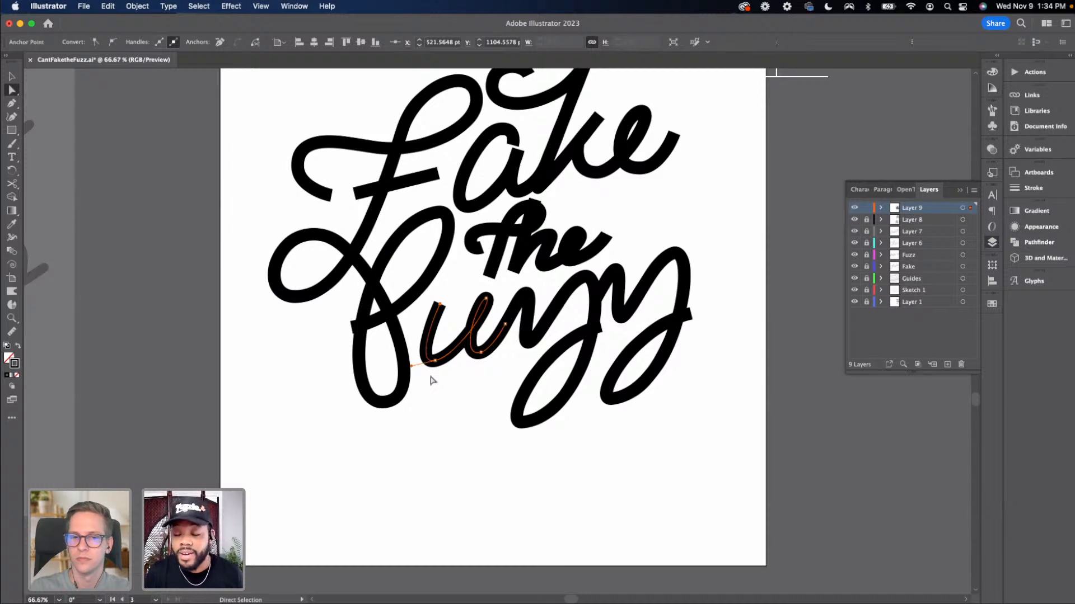
Reshape the C of 'Can't' by raising its top anchor and adjusting its curve handles
{"action": "scroll", "coordinate": [434, 388], "scroll_direction": "up", "scroll_amount": 3}
{"action": "scroll", "coordinate": [436, 390], "scroll_direction": "up", "scroll_amount": 4}
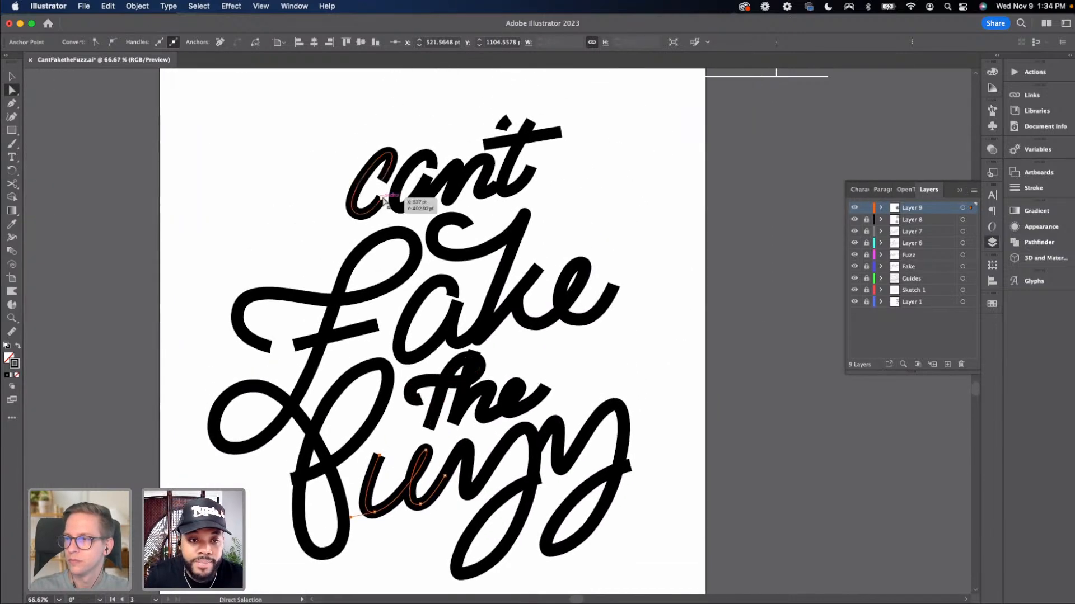
{"action": "left_click", "coordinate": [394, 169]}
{"action": "left_click_drag", "start_coordinate": [389, 150], "coordinate": [401, 123]}
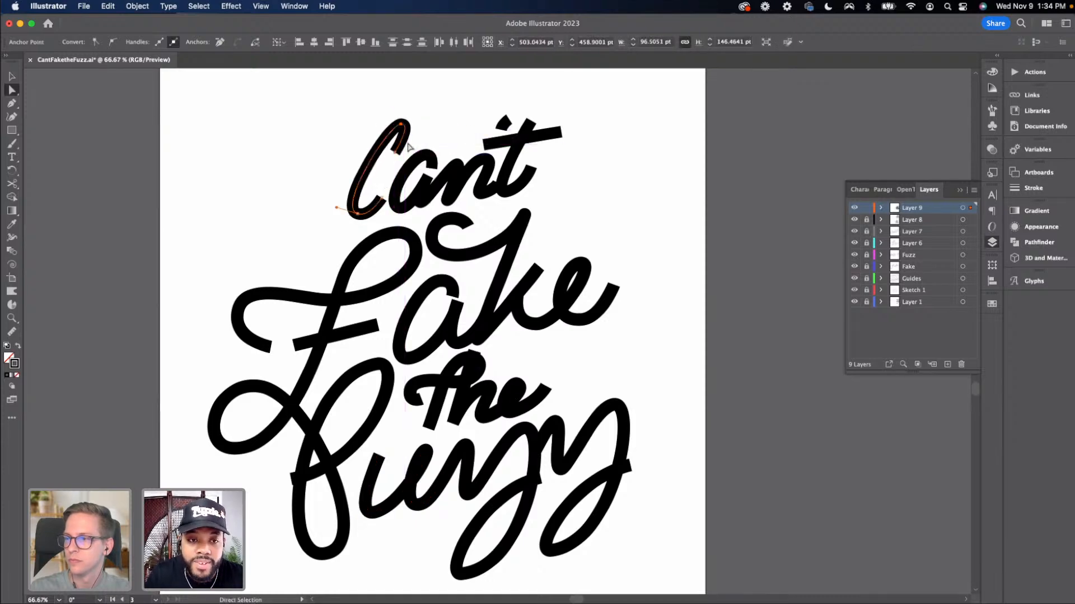
{"action": "left_click_drag", "start_coordinate": [336, 207], "coordinate": [324, 208]}
{"action": "left_click_drag", "start_coordinate": [401, 126], "coordinate": [376, 125]}
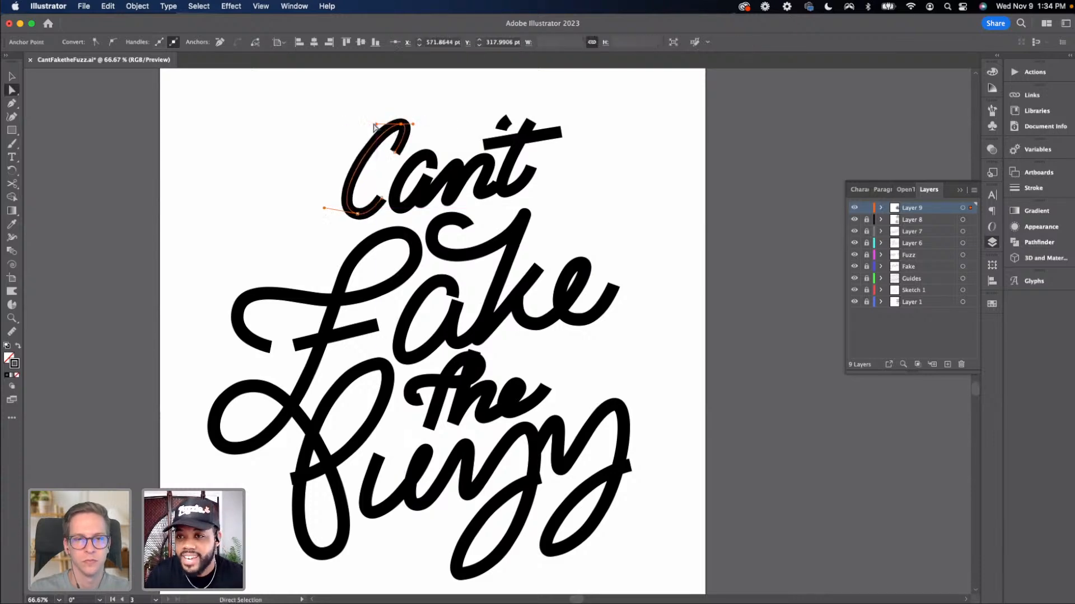
{"action": "key", "text": "v"}
{"action": "left_click", "coordinate": [333, 165]}
Nudge the F's short crossbar slightly upward
{"action": "key", "text": "space"}
{"action": "left_click_drag", "start_coordinate": [430, 197], "coordinate": [385, 116]}
{"action": "left_click_drag", "start_coordinate": [471, 180], "coordinate": [469, 224]}
{"action": "key", "text": "super+minus"}
{"action": "key", "text": "super+minus"}
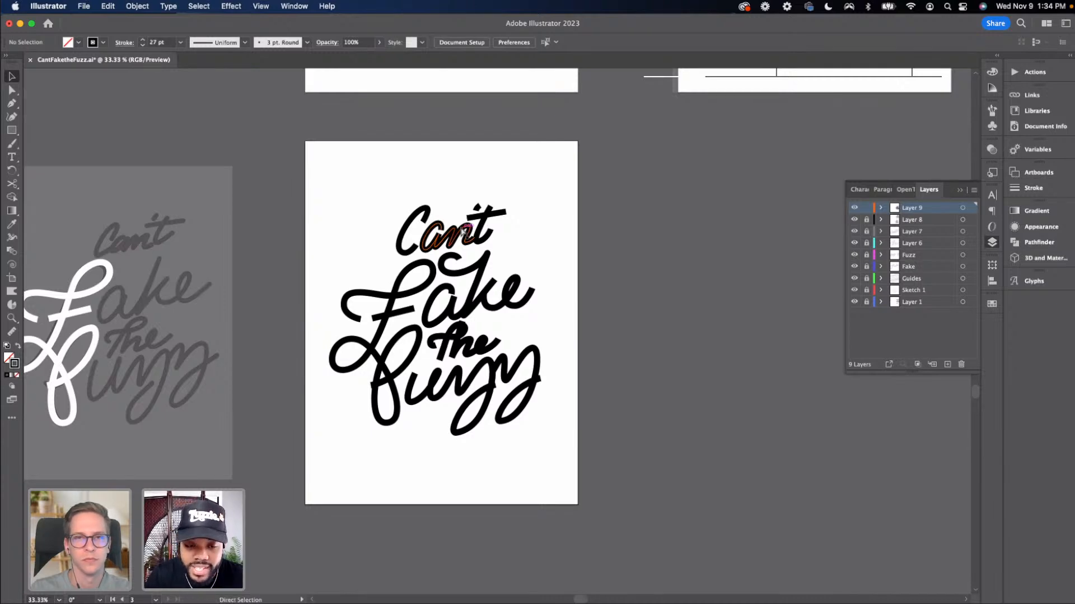
{"action": "key", "text": "super+equal"}
{"action": "key", "text": "a"}
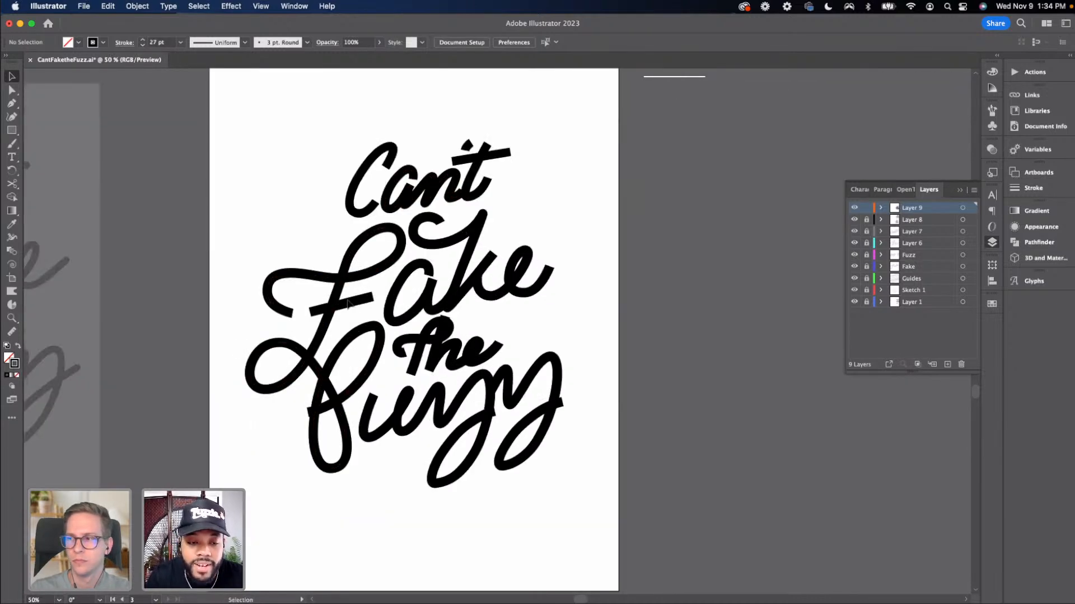
{"action": "left_click", "coordinate": [311, 312]}
{"action": "left_click_drag", "start_coordinate": [311, 313], "coordinate": [313, 305]}
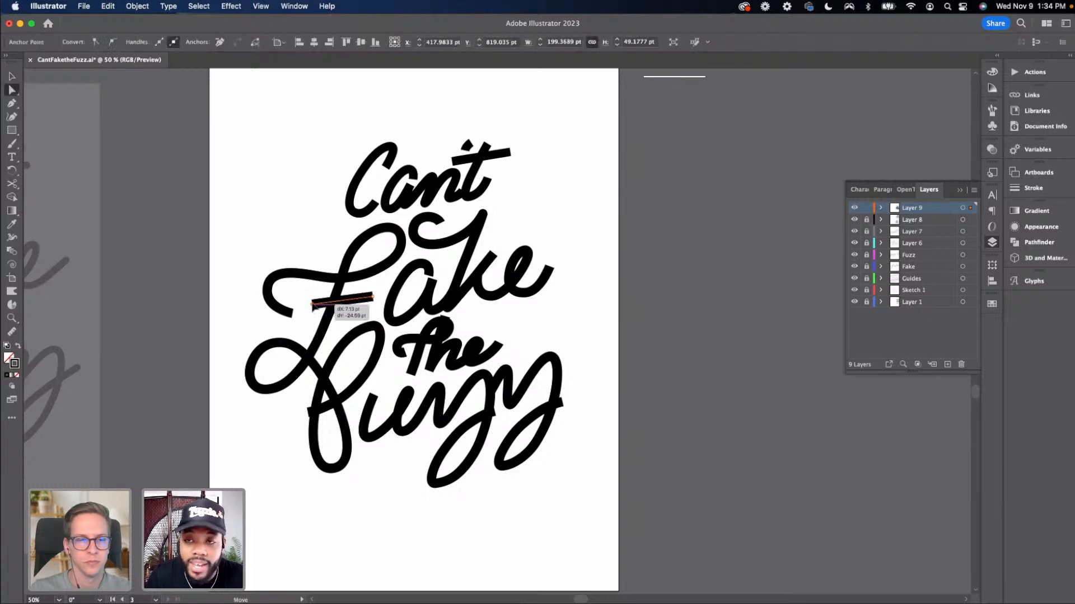
Adjust the F's anchor near the crossbar and pull the end of its left curl further down and out
{"action": "left_click", "coordinate": [287, 311]}
{"action": "left_click", "coordinate": [267, 289], "text": "shift"}
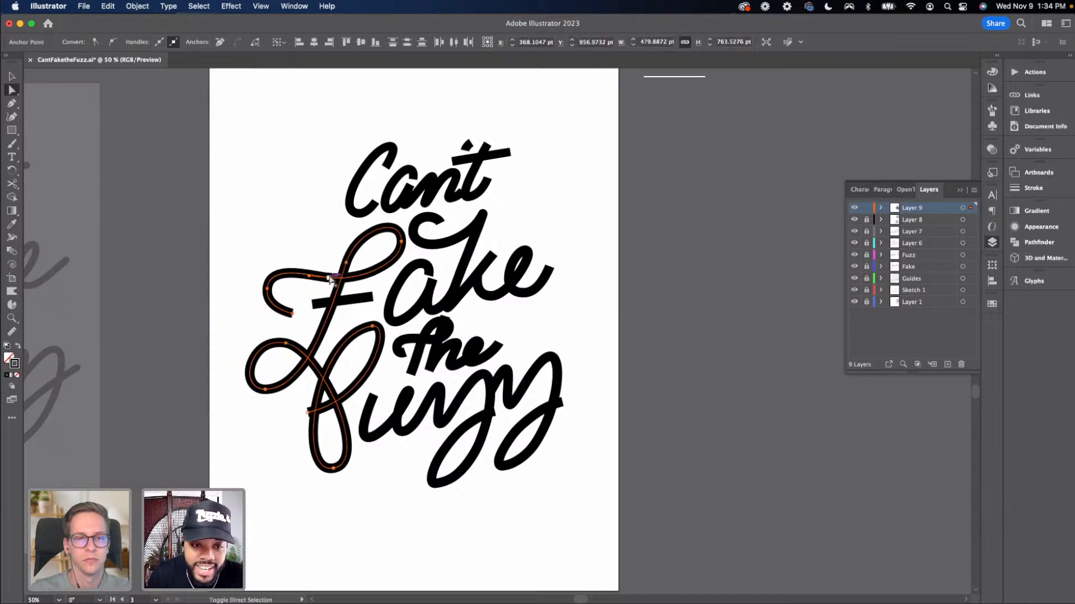
{"action": "left_click", "coordinate": [329, 278], "text": "shift"}
{"action": "left_click_drag", "start_coordinate": [329, 278], "coordinate": [324, 270]}
{"action": "left_click", "coordinate": [294, 301]}
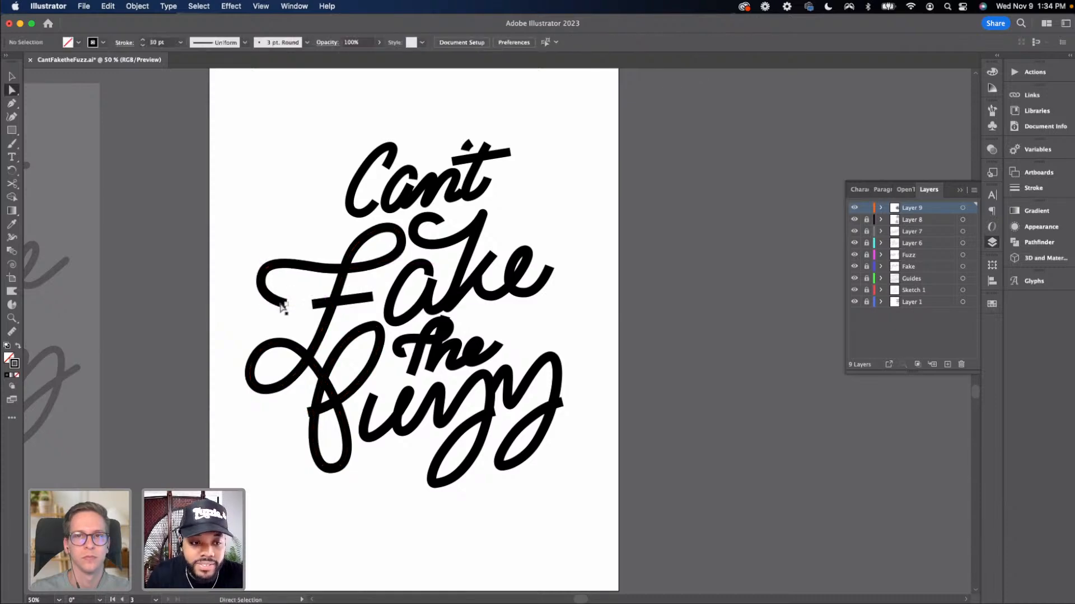
{"action": "left_click_drag", "start_coordinate": [286, 305], "coordinate": [252, 318]}
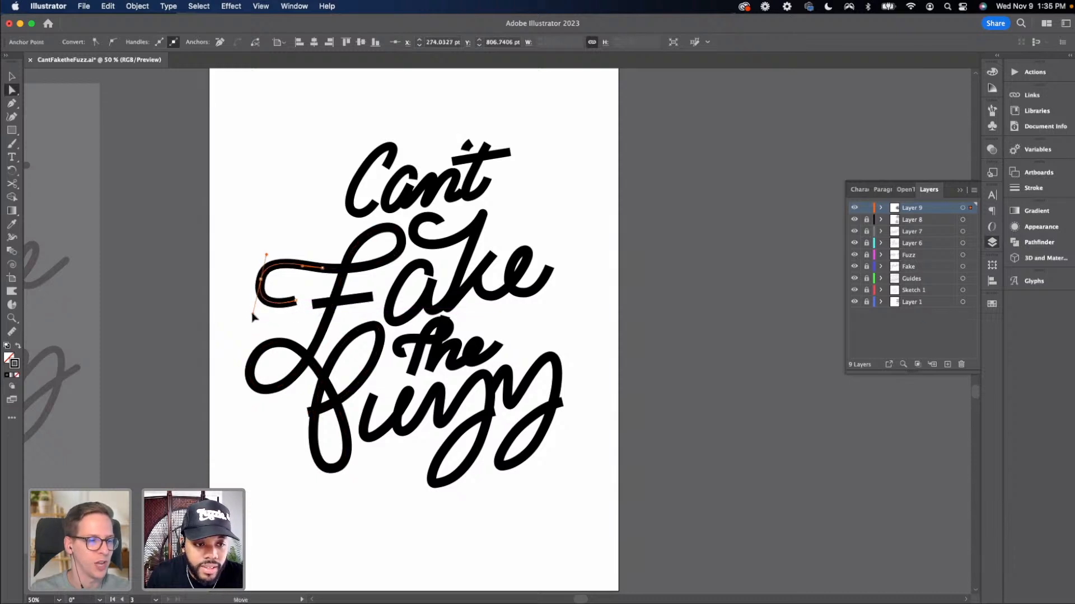
{"action": "mouse_move", "coordinate": [254, 310]}
{"action": "left_mouse_down"}
{"action": "mouse_move", "coordinate": [299, 293]}
{"action": "mouse_move", "coordinate": [258, 309]}
{"action": "left_mouse_up"}
{"action": "left_click", "coordinate": [261, 280]}
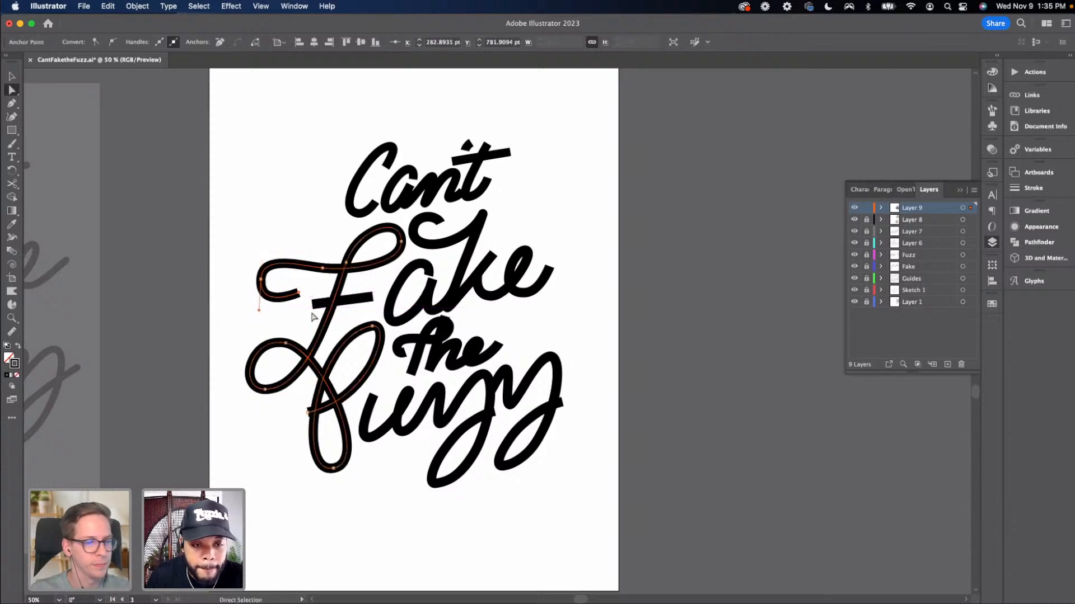
{"action": "left_click", "coordinate": [373, 305]}
Refine the F's lower loop by moving the anchor at the crossing and lengthening the bottom-left handle
{"action": "left_click_drag", "start_coordinate": [446, 328], "coordinate": [444, 330]}
{"action": "left_click_drag", "start_coordinate": [534, 310], "coordinate": [499, 321]}
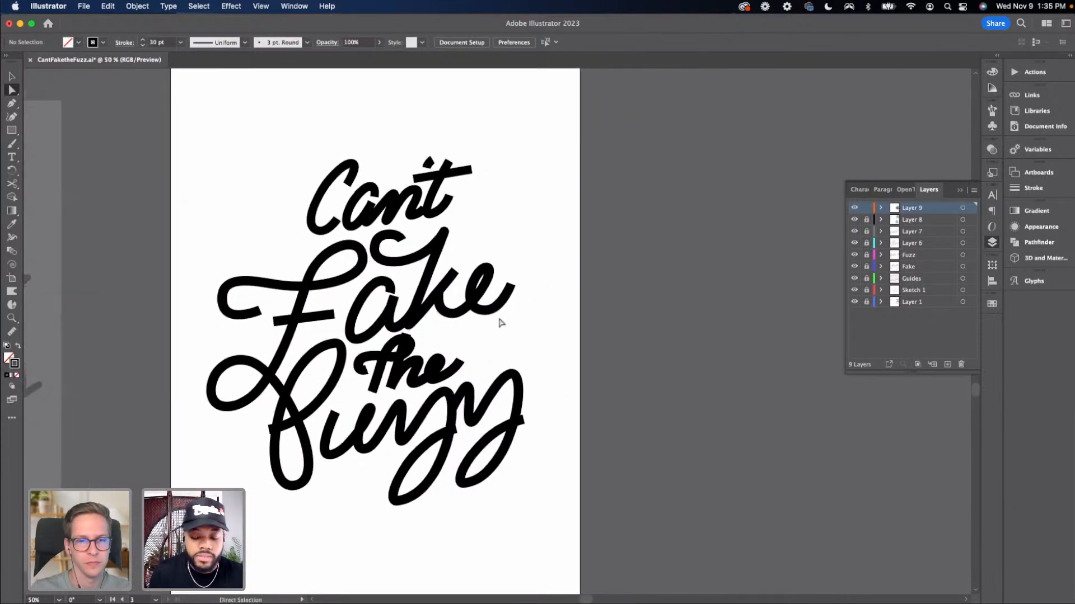
{"action": "key", "text": "v"}
{"action": "key", "text": "super+minus"}
{"action": "key", "text": "super+minus"}
{"action": "key", "text": "super+minus"}
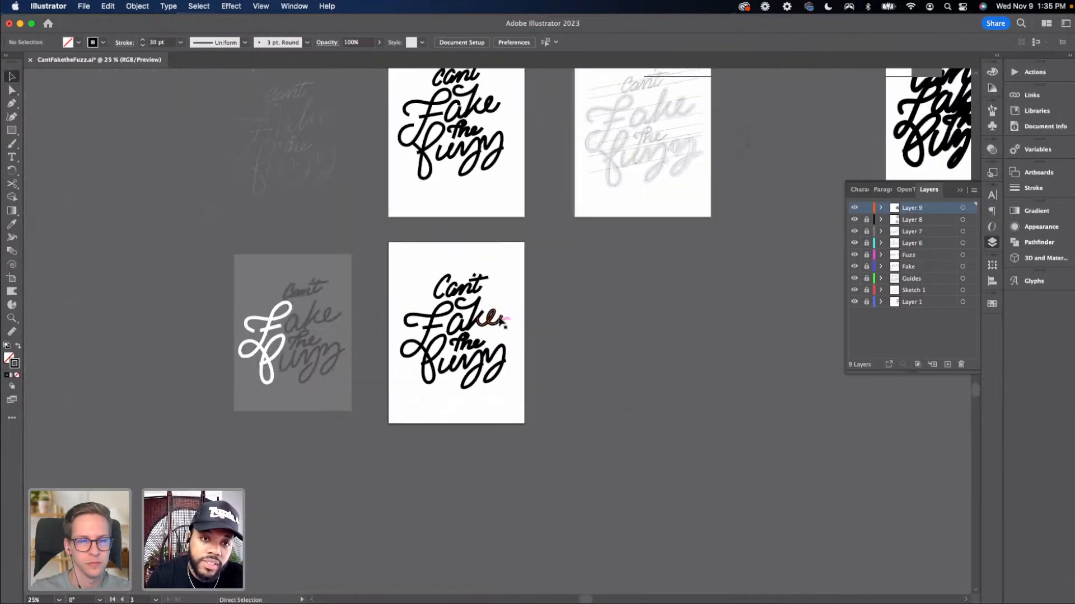
{"action": "left_click_drag", "start_coordinate": [491, 326], "coordinate": [477, 374]}
{"action": "left_click_drag", "start_coordinate": [384, 259], "coordinate": [367, 270]}
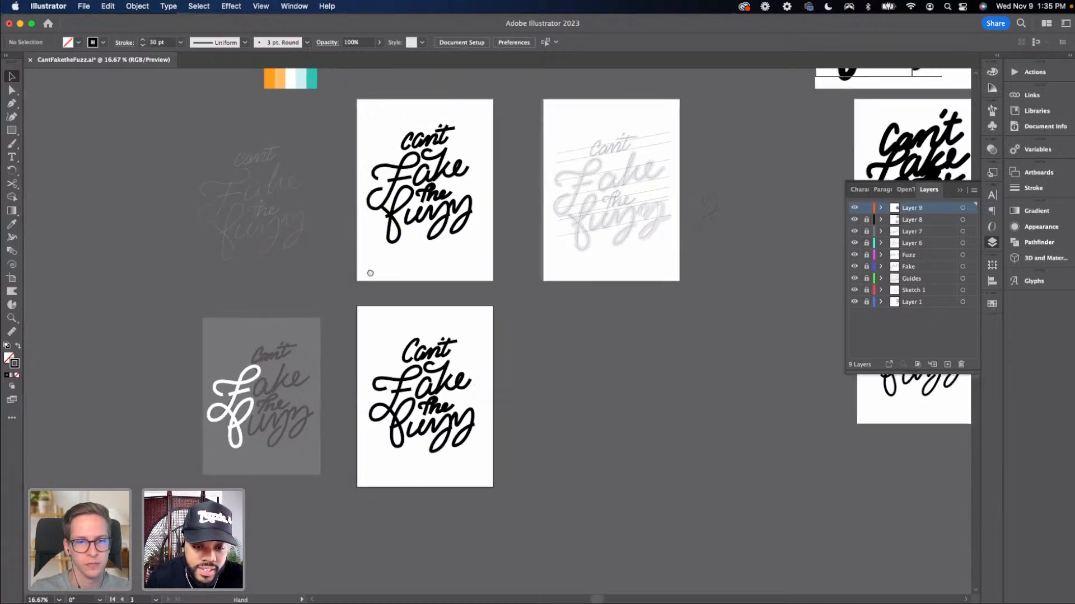
{"action": "key", "text": "super+equal"}
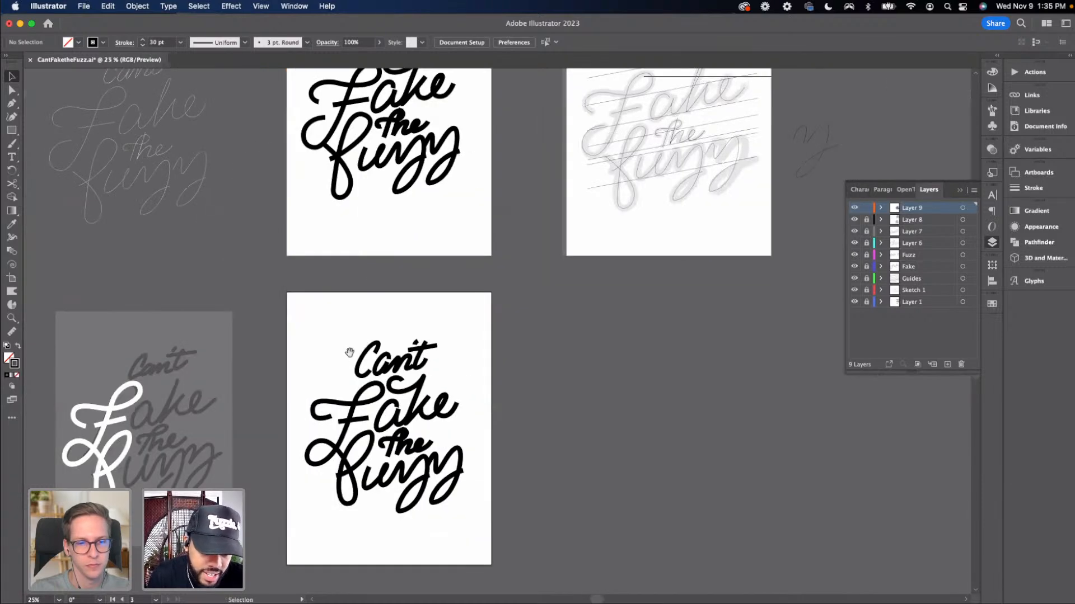
{"action": "left_click_drag", "start_coordinate": [351, 352], "coordinate": [411, 201]}
{"action": "key", "text": "super+equal"}
{"action": "key", "text": "super+equal"}
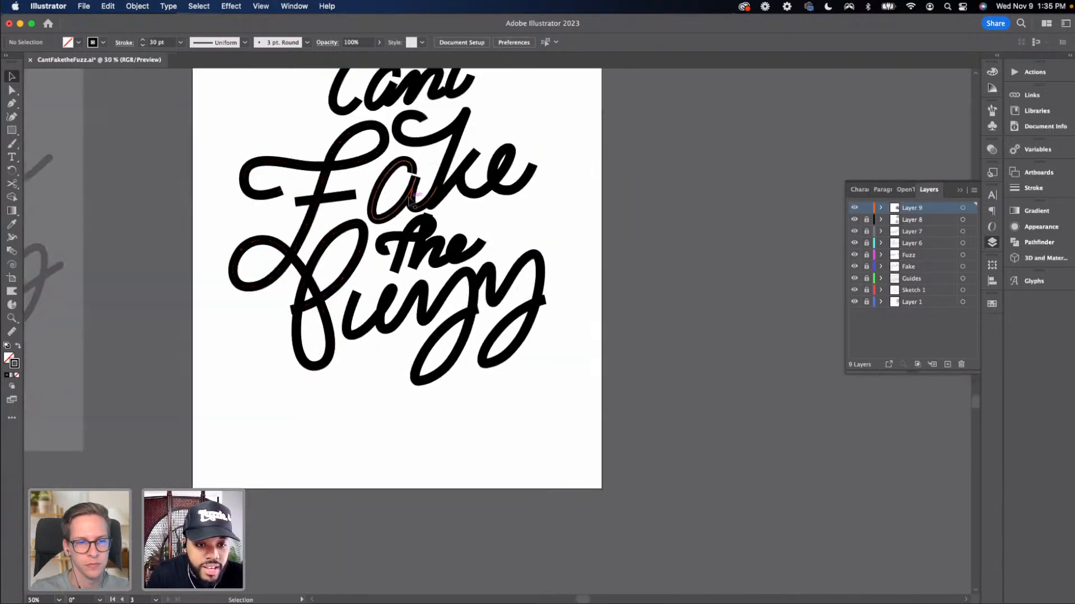
{"action": "key", "text": "a"}
{"action": "left_click", "coordinate": [358, 224]}
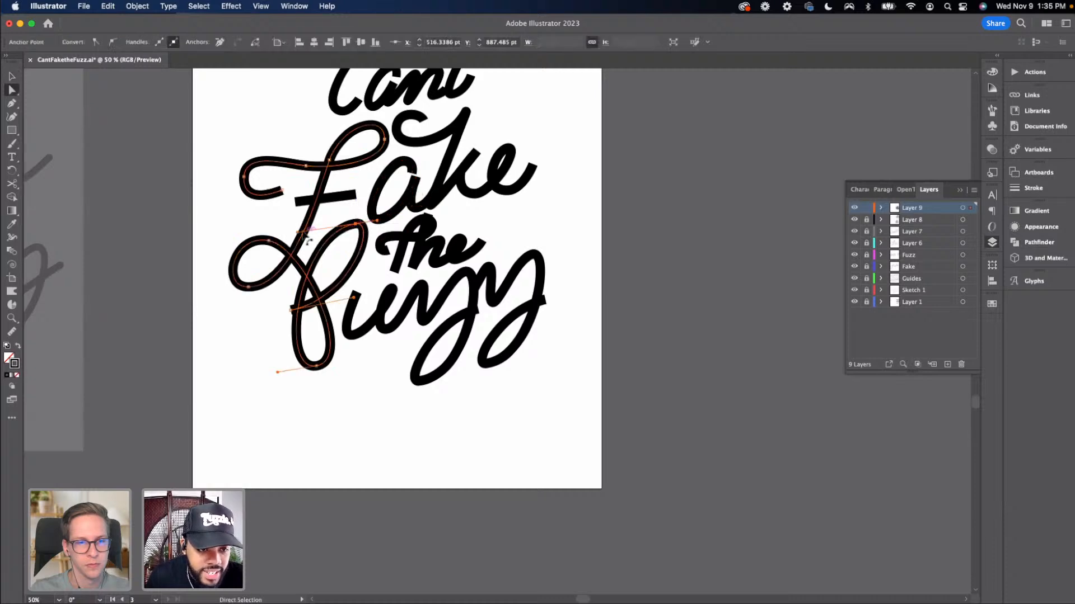
{"action": "left_click_drag", "start_coordinate": [306, 226], "coordinate": [311, 218]}
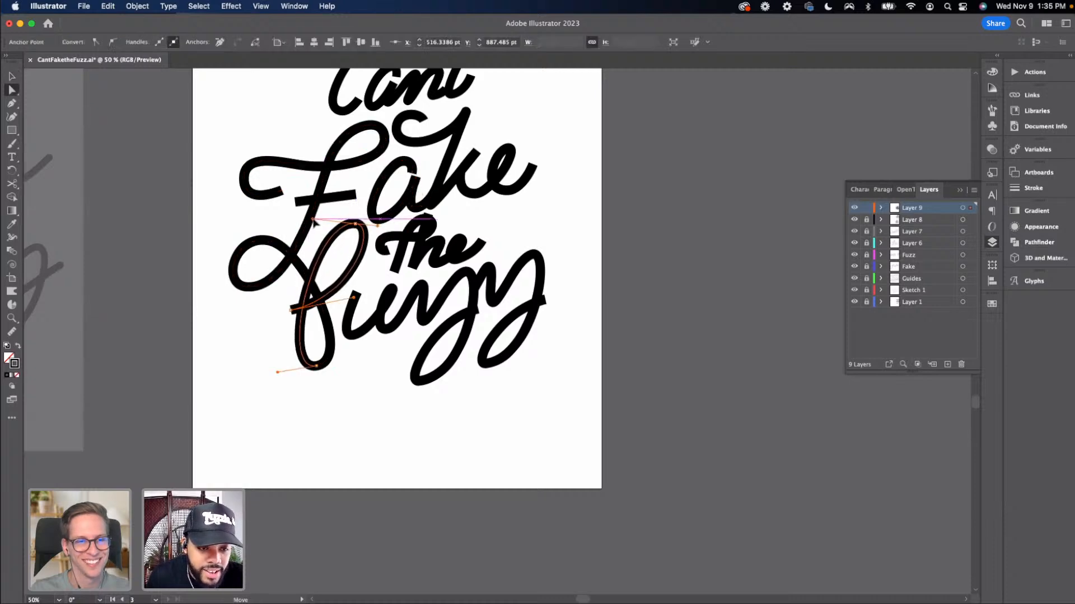
{"action": "left_click_drag", "start_coordinate": [291, 309], "coordinate": [276, 316]}
{"action": "left_click_drag", "start_coordinate": [427, 313], "coordinate": [424, 378]}
Try moving the black lettering artboard to the right with the Artboard tool
{"action": "key", "text": "super+minus"}
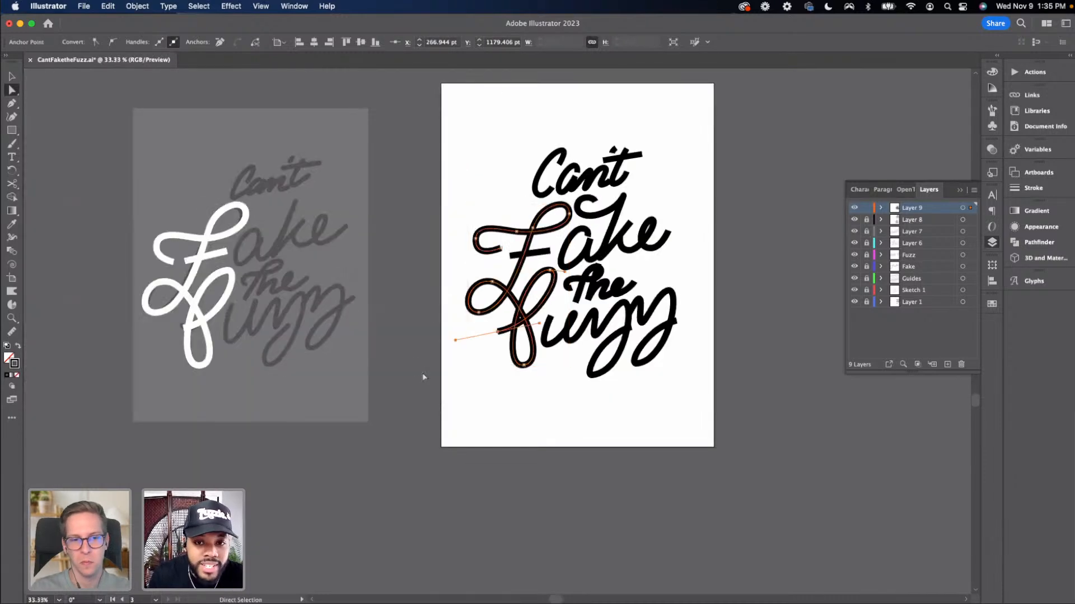
{"action": "left_click_drag", "start_coordinate": [356, 446], "coordinate": [207, 603]}
{"action": "key", "text": "v"}
{"action": "left_click", "coordinate": [399, 256]}
{"action": "left_click_drag", "start_coordinate": [397, 257], "coordinate": [358, 262]}
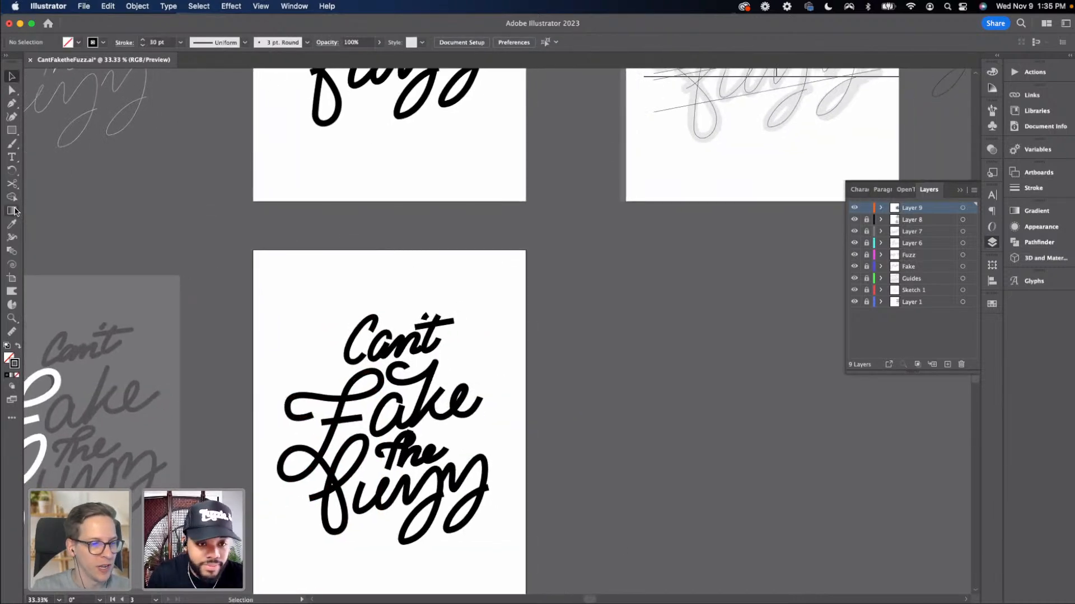
{"action": "key", "text": "super+minus"}
{"action": "left_click", "coordinate": [12, 278]}
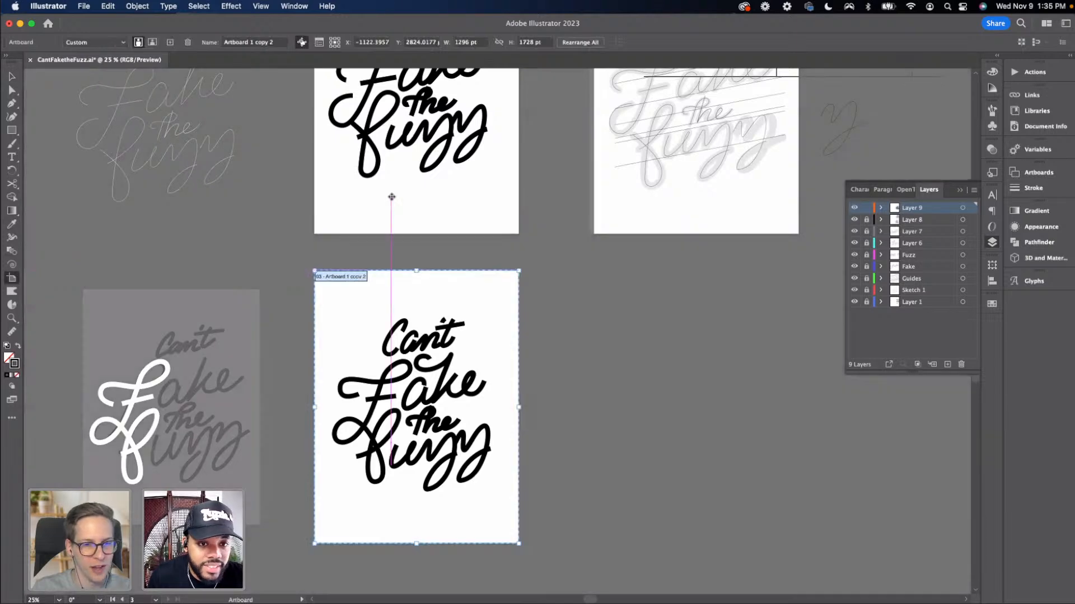
{"action": "left_click_drag", "start_coordinate": [391, 502], "coordinate": [615, 500]}
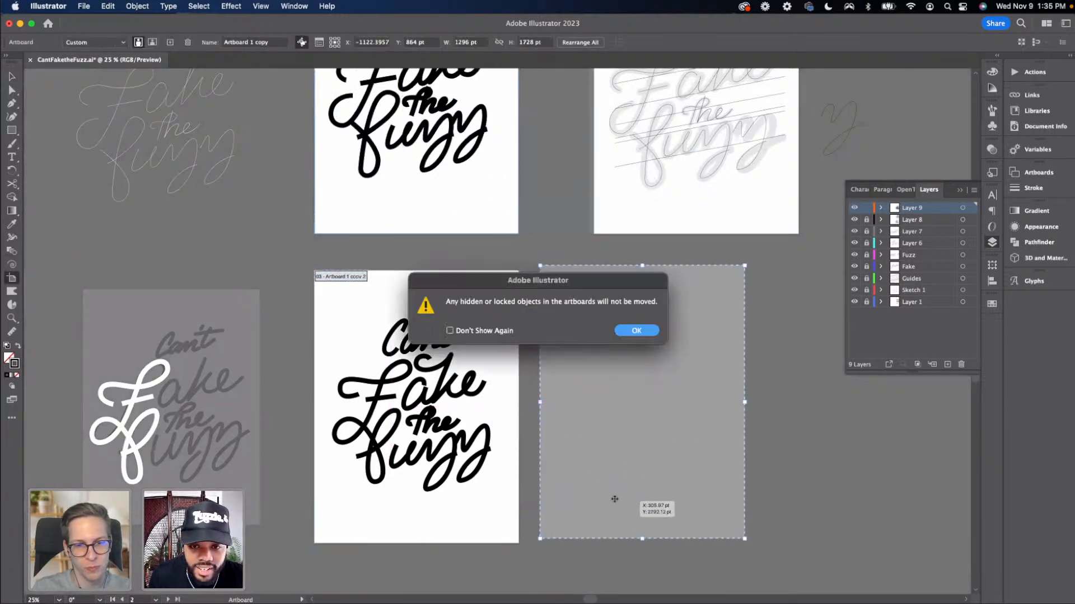
{"action": "left_click", "coordinate": [635, 329]}
{"action": "key", "text": "super+z"}
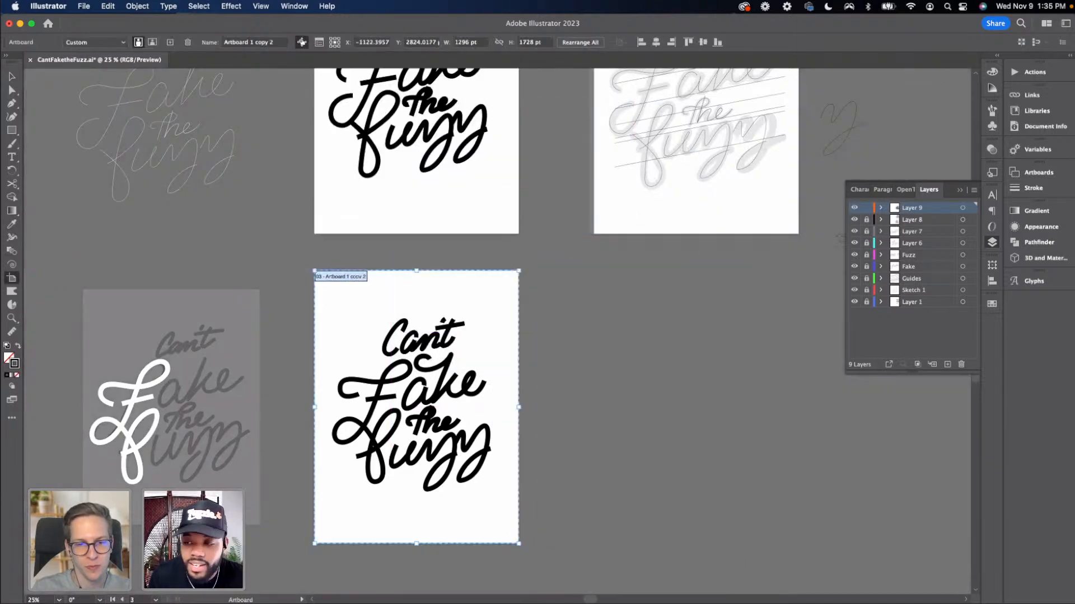
Move the earlier black lettering artboard down beside the current one for a side-by-side comparison
{"action": "left_click_drag", "start_coordinate": [865, 221], "coordinate": [866, 305]}
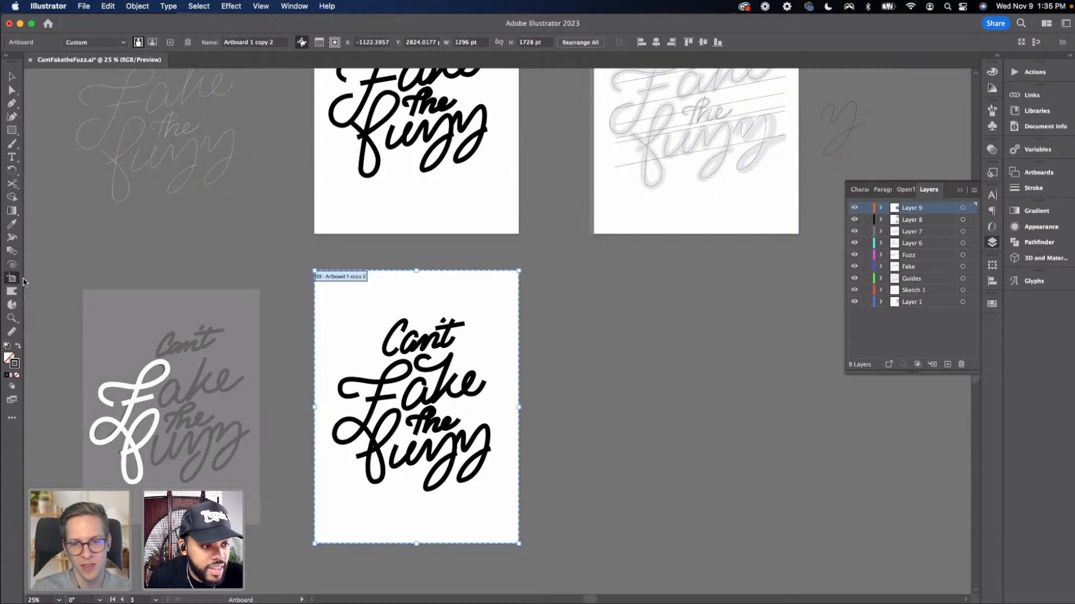
{"action": "left_click_drag", "start_coordinate": [386, 194], "coordinate": [602, 505]}
{"action": "key", "text": "v"}
{"action": "left_click_drag", "start_coordinate": [746, 452], "coordinate": [697, 400]}
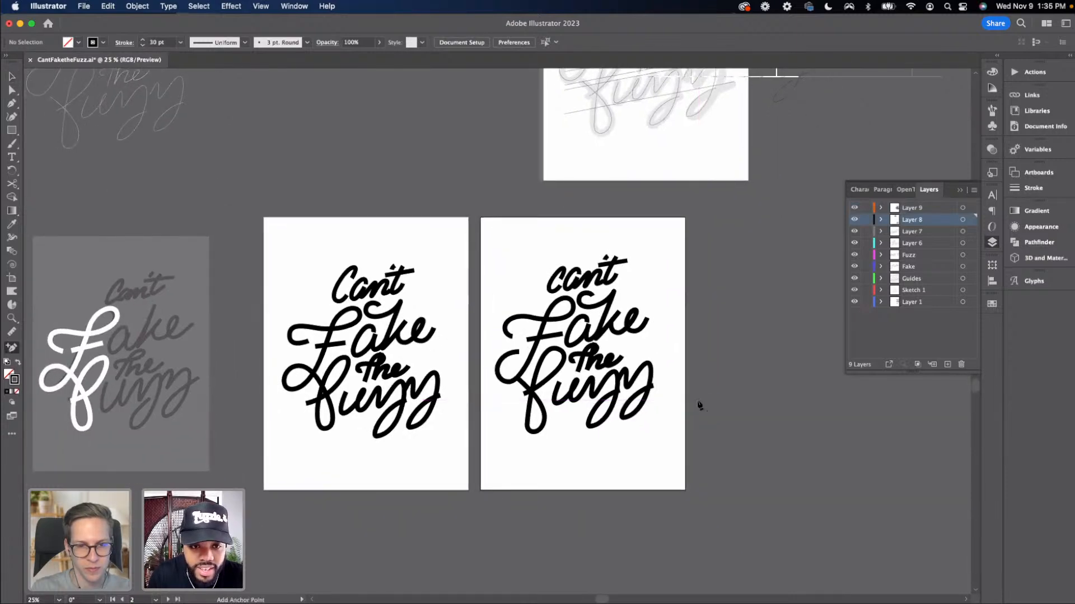
{"action": "key", "text": "super+equal"}
{"action": "left_click_drag", "start_coordinate": [562, 424], "coordinate": [569, 375]}
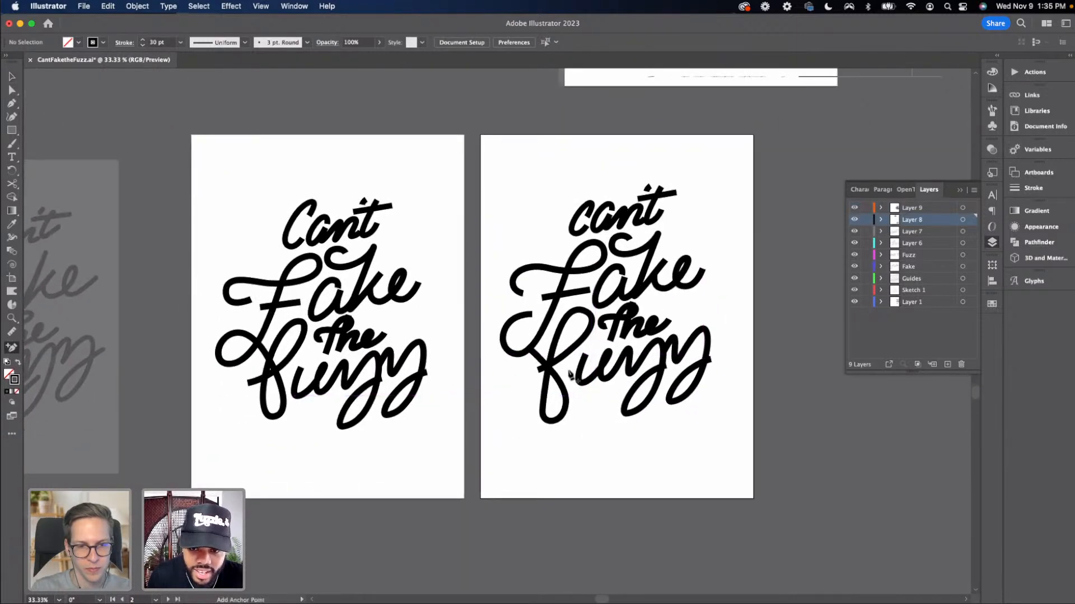
{"action": "key", "text": "super+equal"}
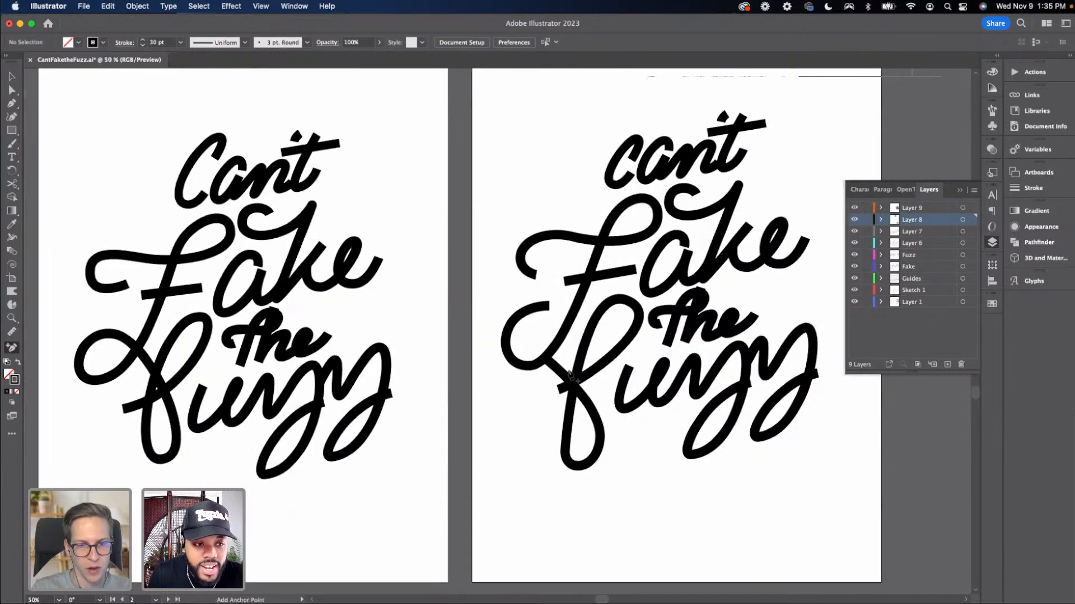
{"action": "left_click", "coordinate": [961, 191]}
{"action": "left_click", "coordinate": [961, 191]}
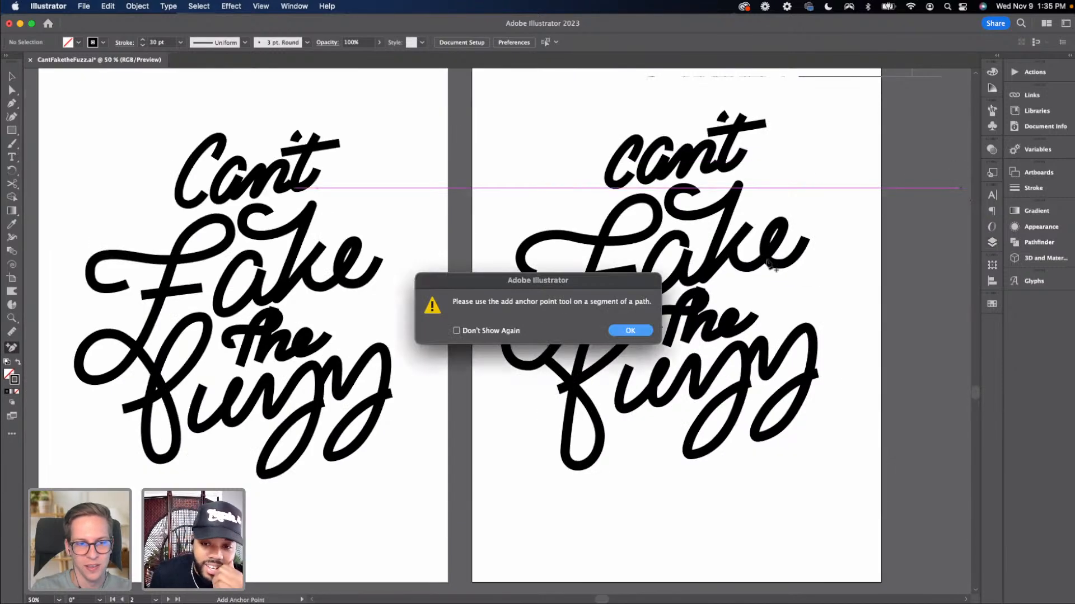
{"action": "left_click", "coordinate": [650, 328]}
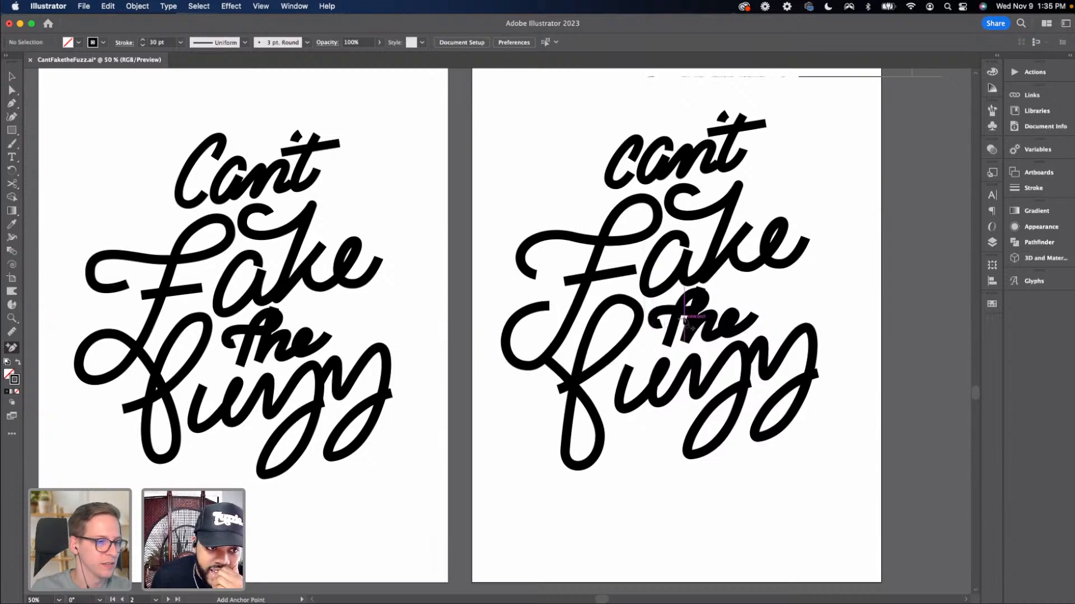
{"action": "key", "text": "v"}
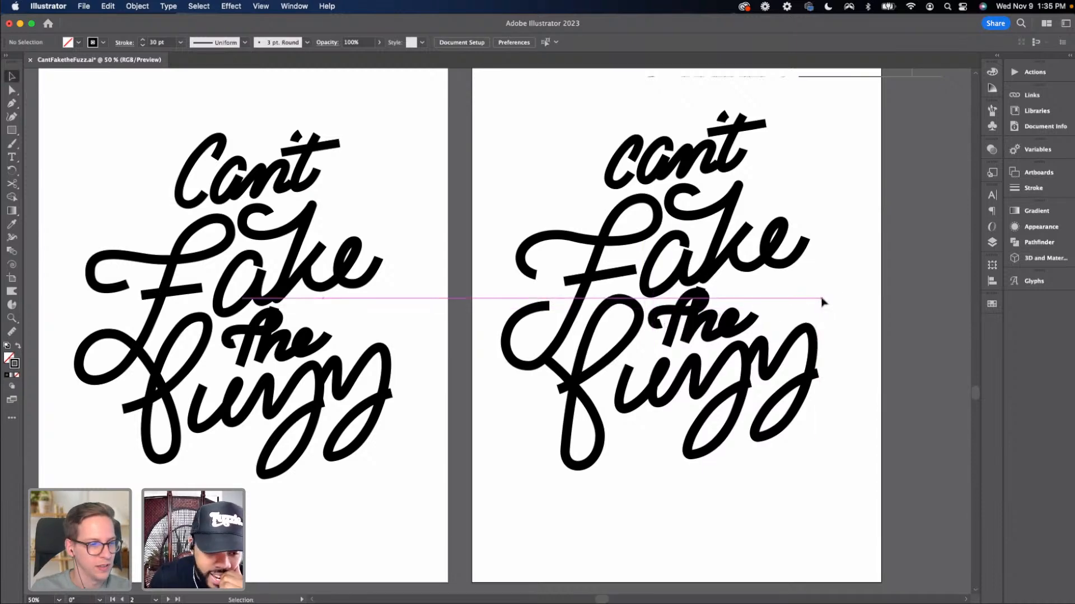
{"action": "scroll", "coordinate": [821, 301], "scroll_direction": "up", "scroll_amount": 2}
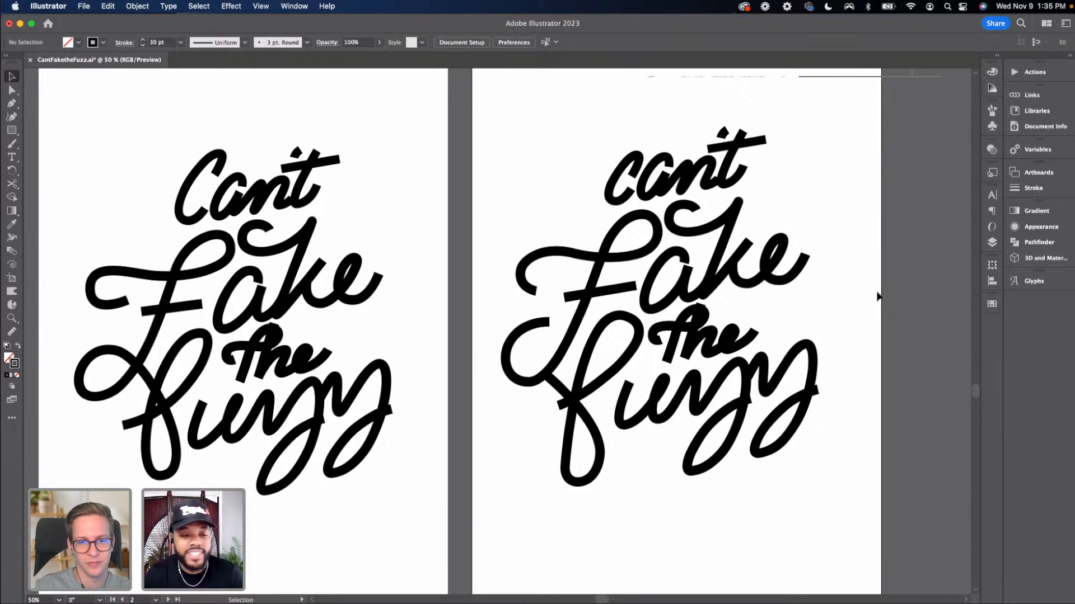
Compare the F shapes on the two black lettering artboards side by side
{"action": "key", "text": "a"}
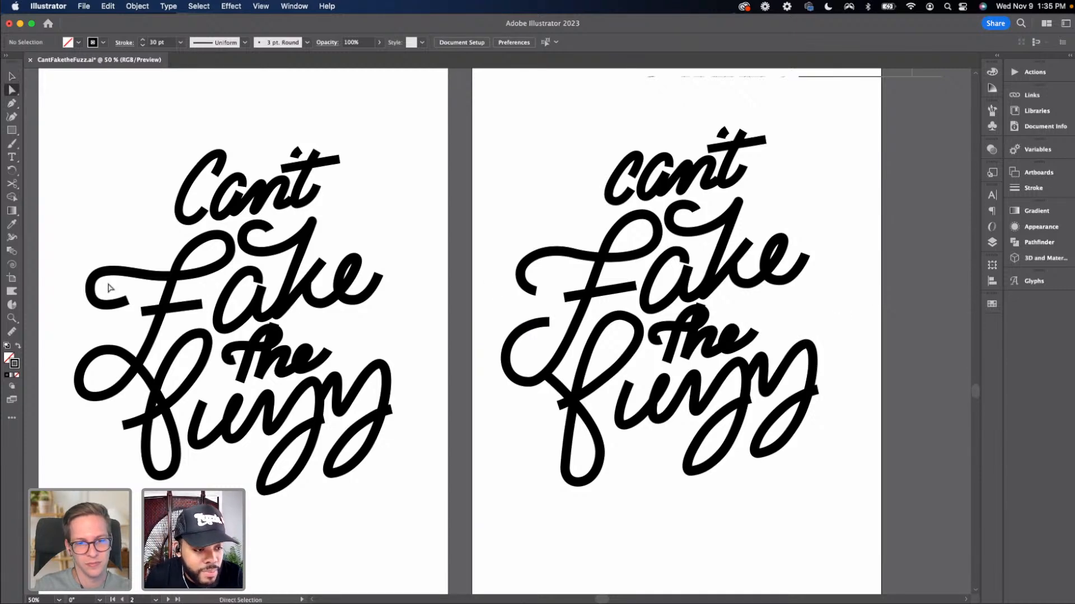
{"action": "left_click", "coordinate": [91, 288]}
{"action": "left_click", "coordinate": [124, 314]}
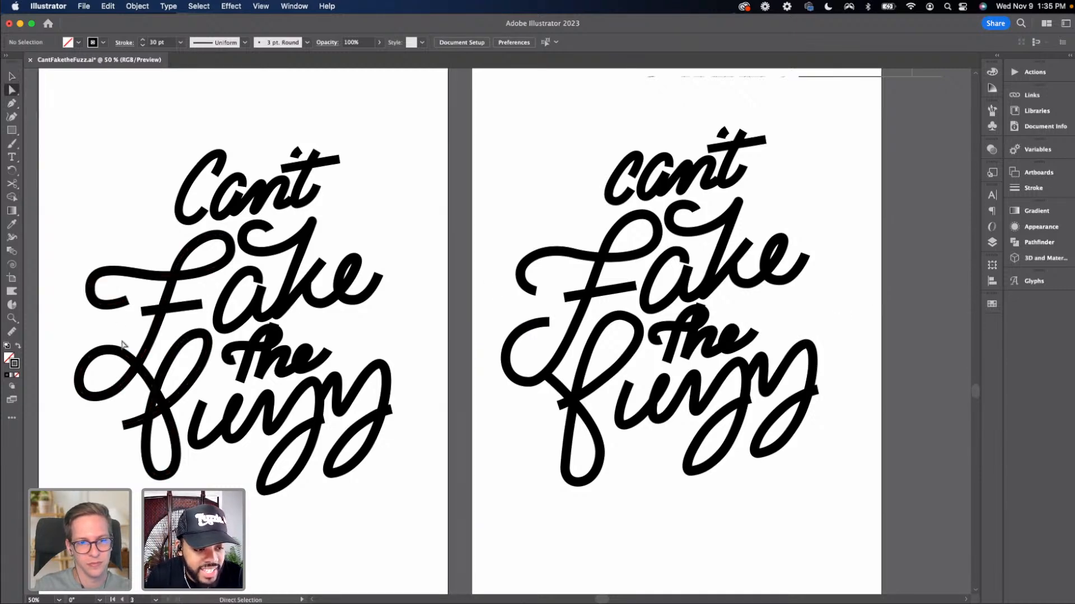
{"action": "key", "text": "v"}
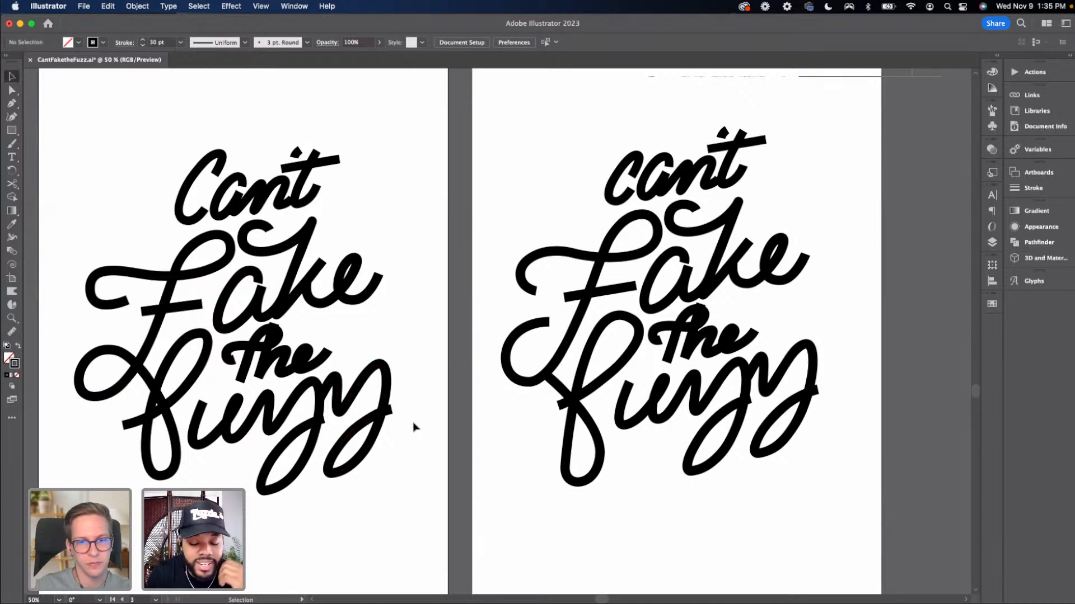
{"action": "key", "text": "super+minus"}
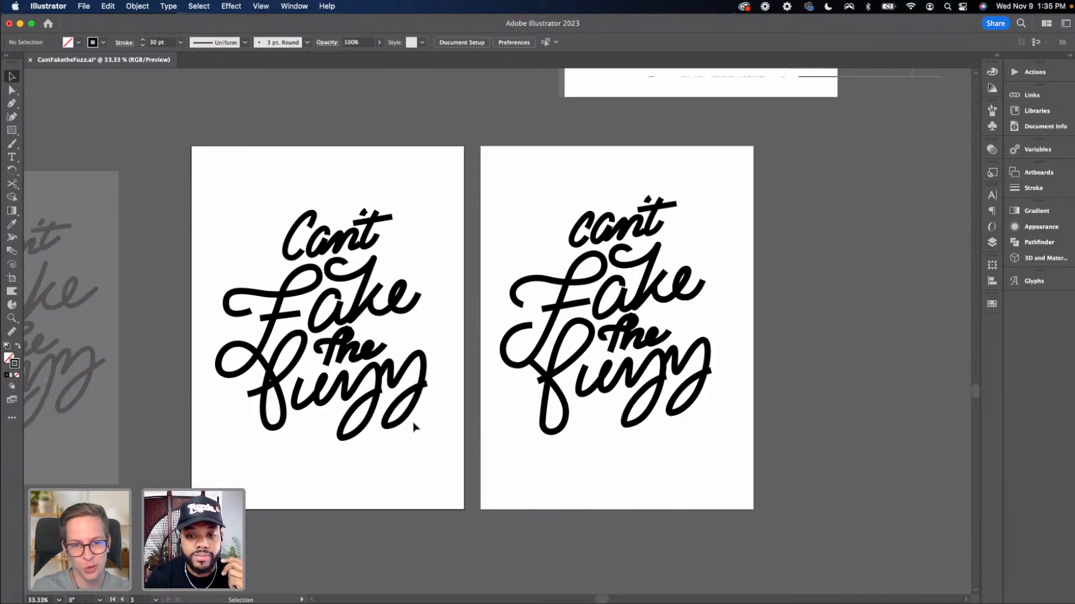
{"action": "key", "text": "super+equal"}
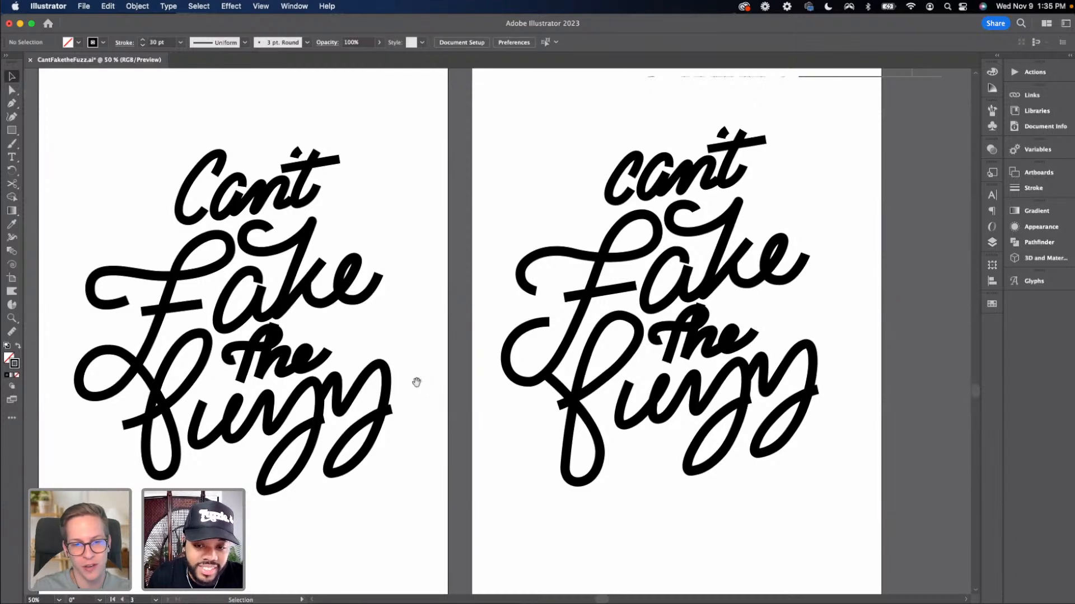
{"action": "left_click_drag", "start_coordinate": [417, 382], "coordinate": [426, 373]}
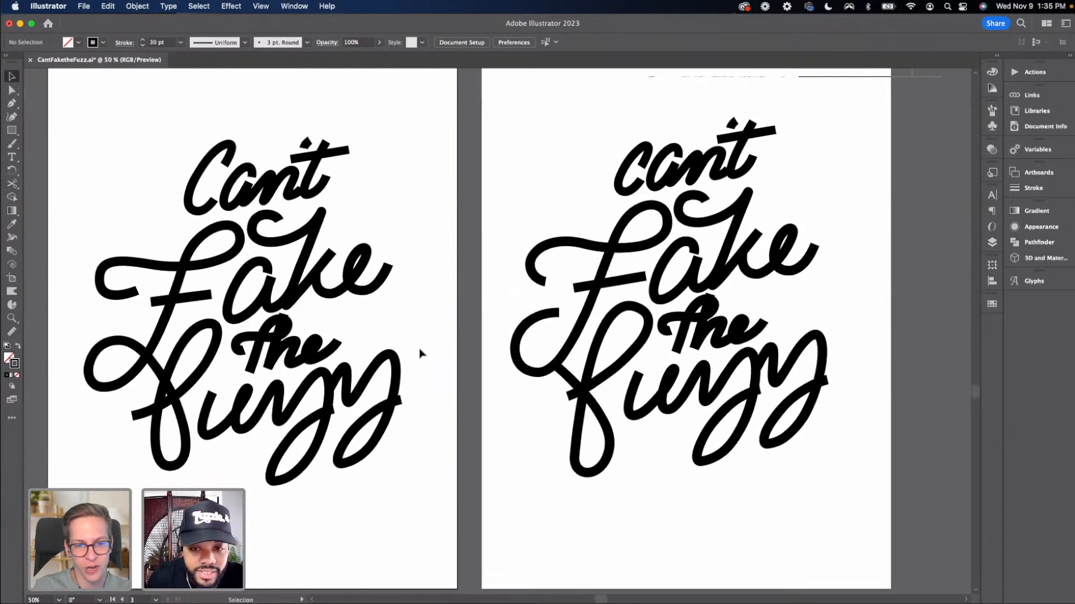
Reshape the F's left curl by moving its end anchor and adjusting the nearby handle upward
{"action": "key", "text": "a"}
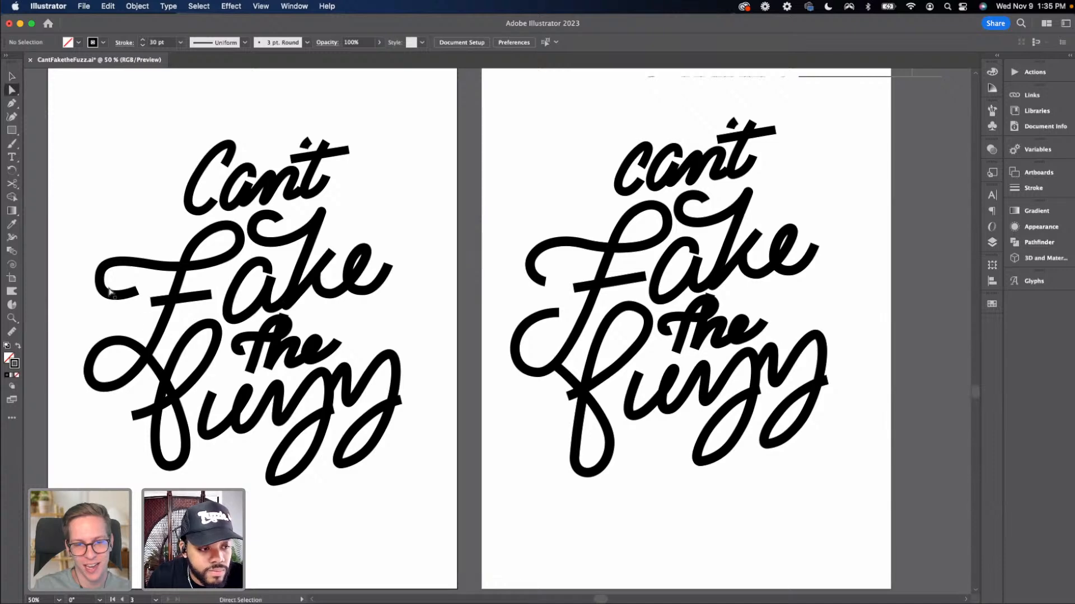
{"action": "left_click", "coordinate": [101, 284]}
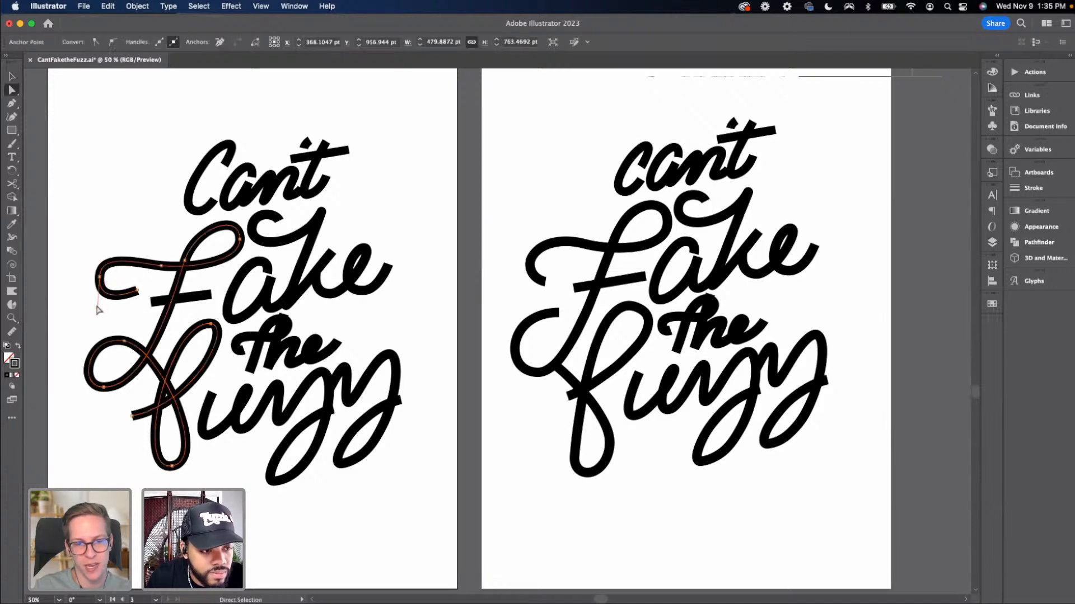
{"action": "left_click", "coordinate": [99, 306]}
{"action": "left_click", "coordinate": [100, 278]}
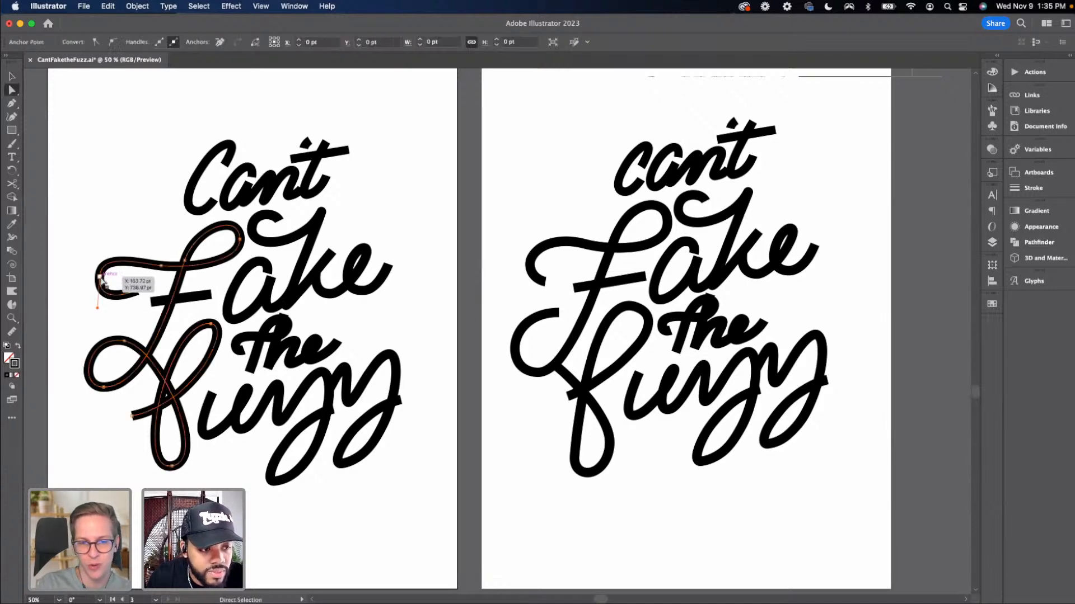
{"action": "left_click_drag", "start_coordinate": [98, 309], "coordinate": [129, 305]}
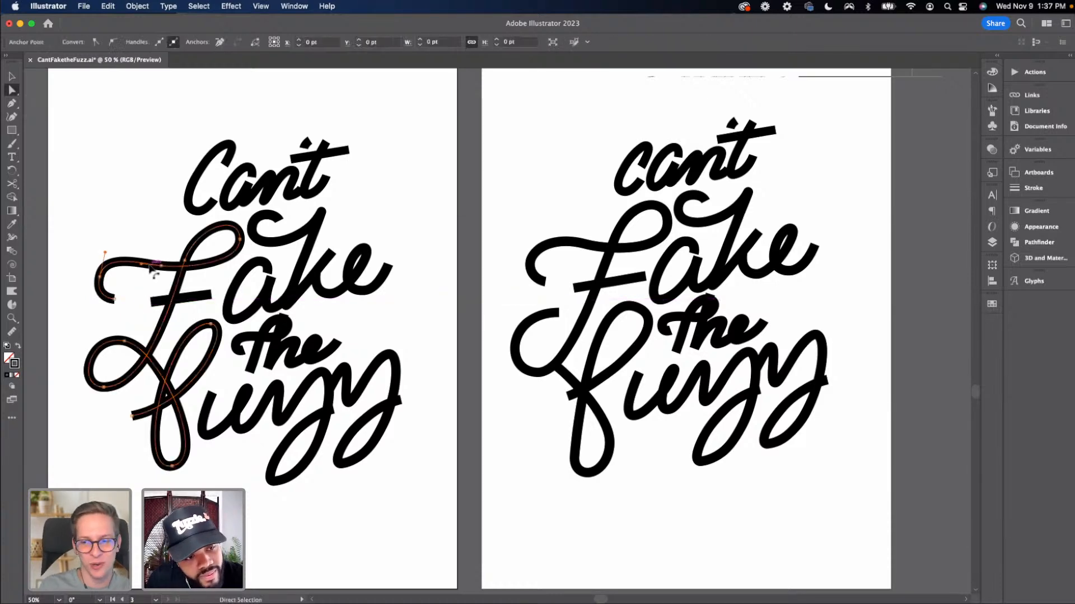
{"action": "left_click_drag", "start_coordinate": [139, 268], "coordinate": [136, 257]}
{"action": "left_click", "coordinate": [146, 298]}
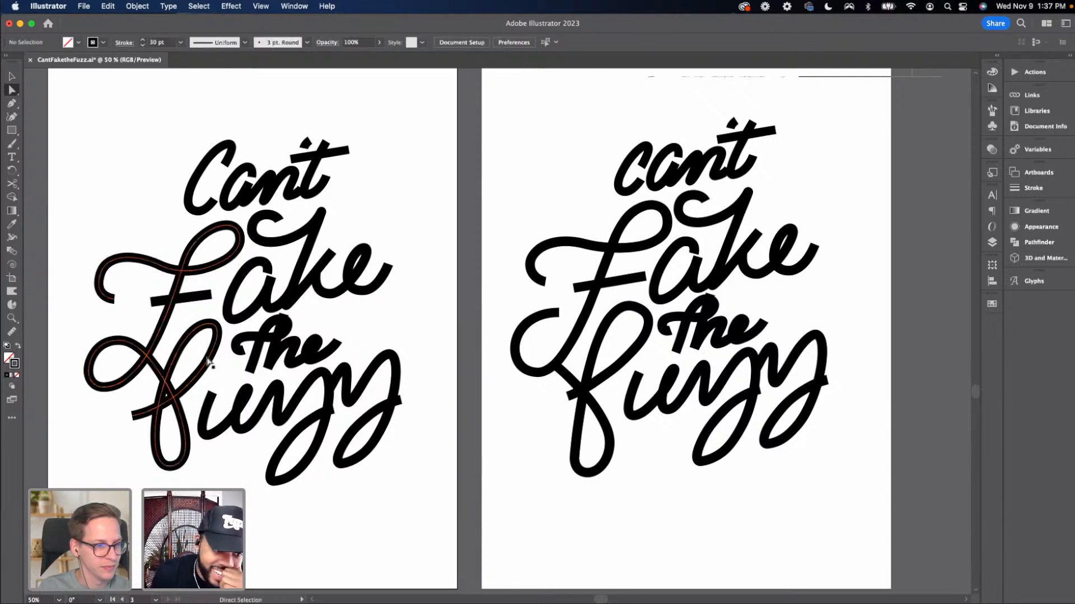
Move the earlier black lettering artboard further to the right, away from the current one
{"action": "scroll", "coordinate": [427, 416], "scroll_direction": "right", "scroll_amount": 2}
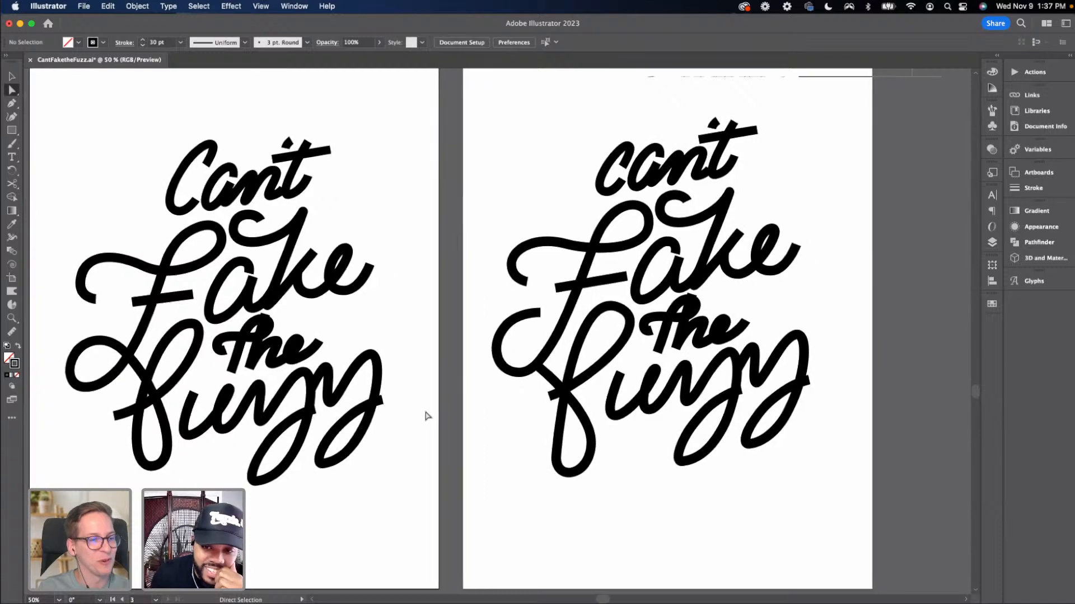
{"action": "scroll", "coordinate": [426, 417], "scroll_direction": "left", "scroll_amount": 1}
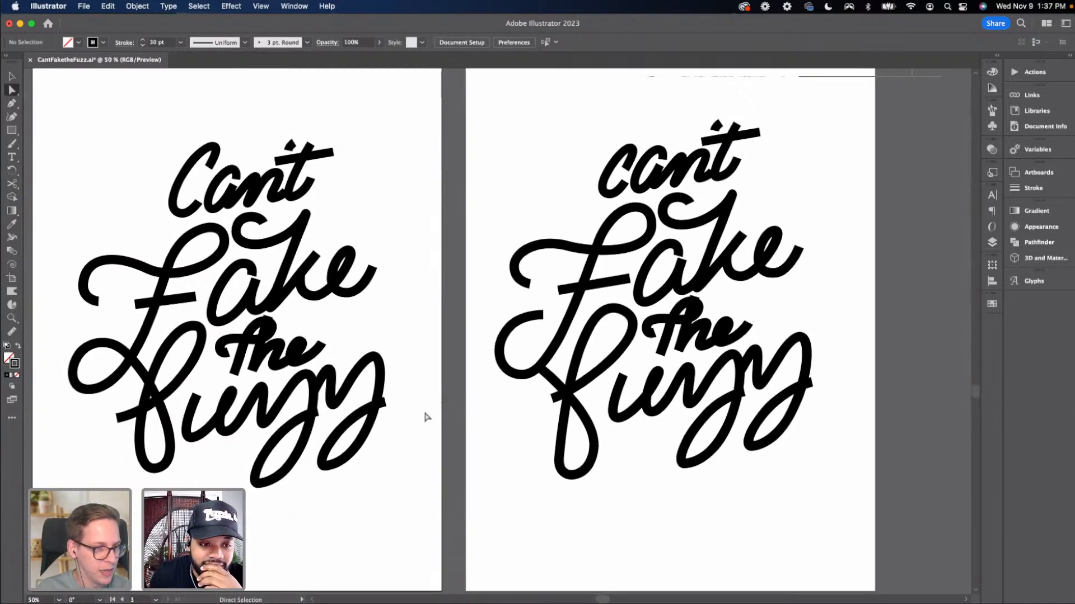
{"action": "scroll", "coordinate": [427, 417], "scroll_direction": "left", "scroll_amount": 2}
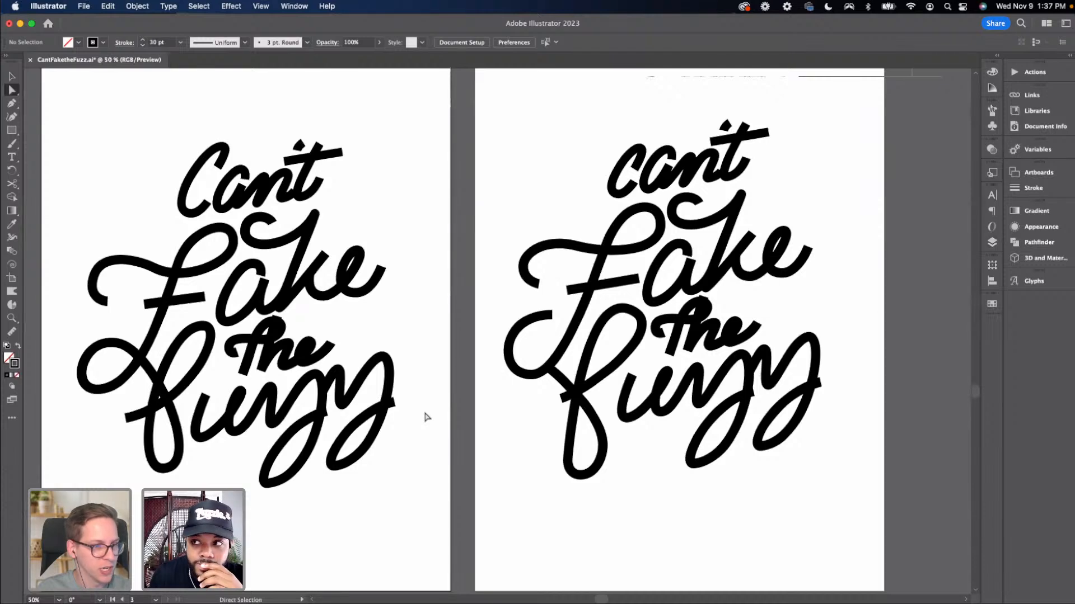
{"action": "scroll", "coordinate": [427, 417], "scroll_direction": "left", "scroll_amount": 2}
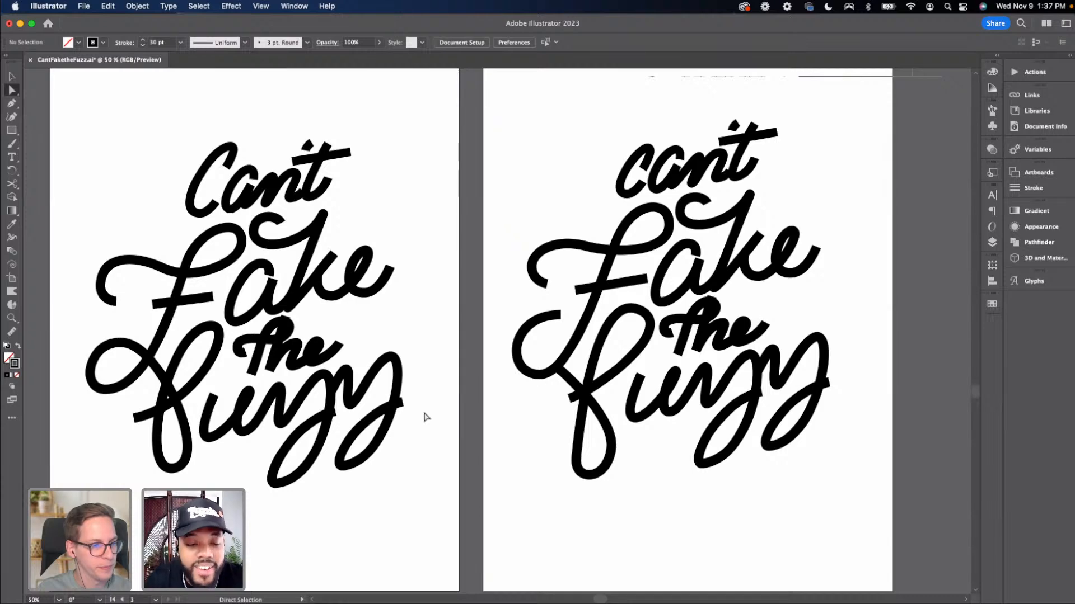
{"action": "key", "text": "super+minus"}
{"action": "key", "text": "super+minus"}
{"action": "key", "text": "v"}
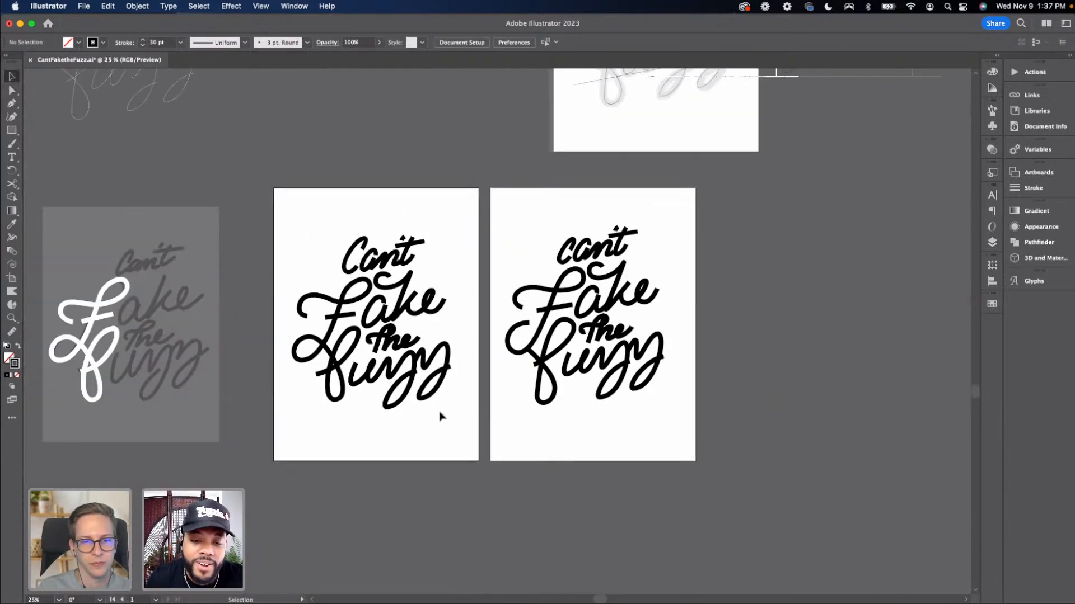
{"action": "scroll", "coordinate": [439, 415], "scroll_direction": "right", "scroll_amount": 5}
{"action": "scroll", "coordinate": [380, 379], "scroll_direction": "right", "scroll_amount": 2}
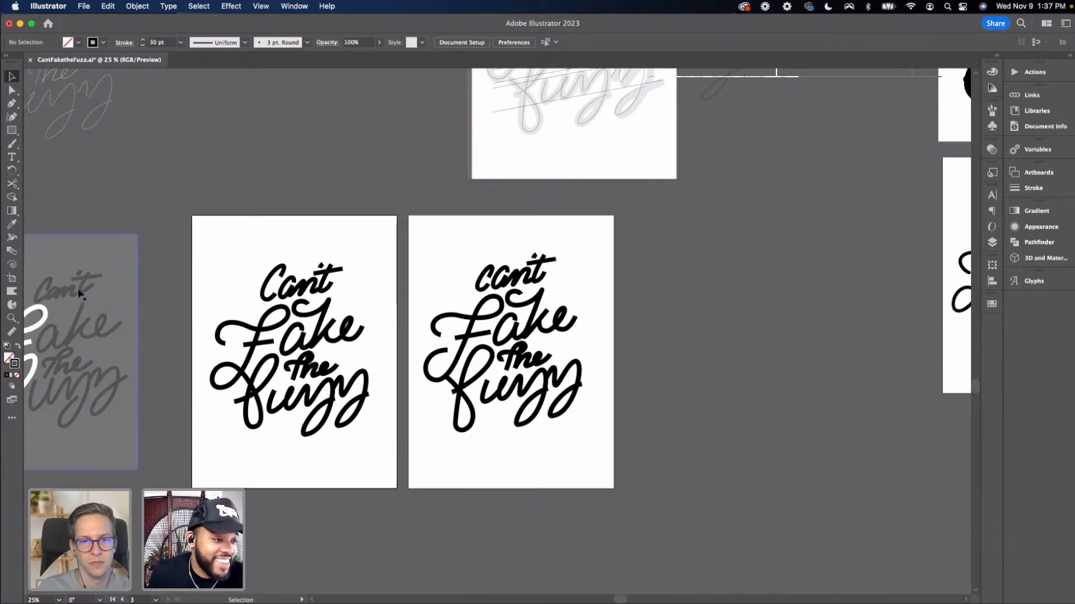
{"action": "left_click", "coordinate": [12, 278]}
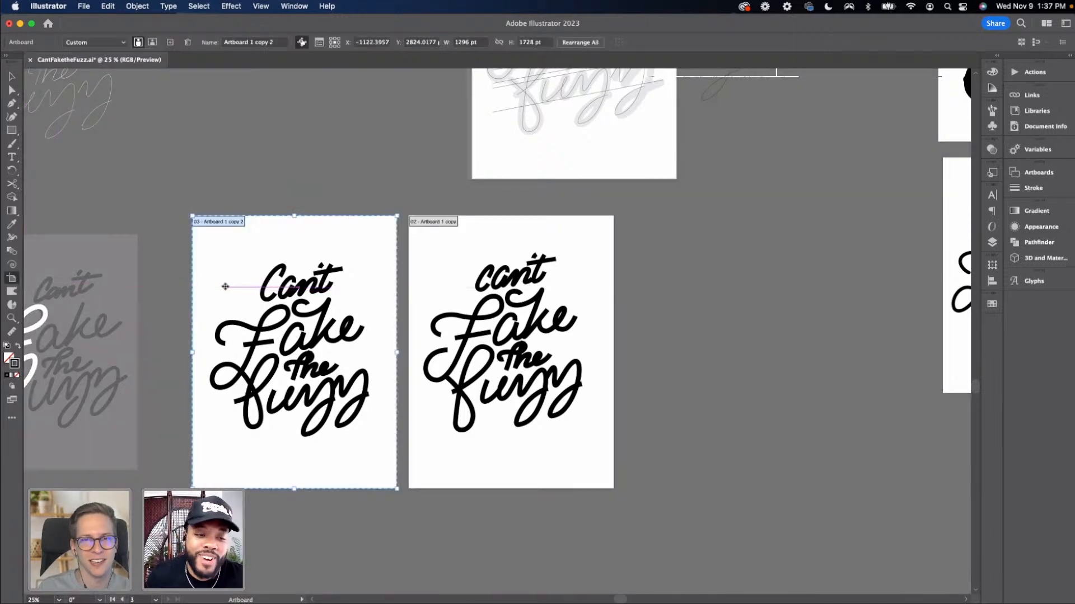
{"action": "left_click_drag", "start_coordinate": [430, 268], "coordinate": [611, 265]}
{"action": "key", "text": "Escape"}
{"action": "left_click_drag", "start_coordinate": [451, 295], "coordinate": [550, 255]}
Try dragging the F's lower-left stroke end outward, then undo the change
{"action": "key", "text": "super+equal"}
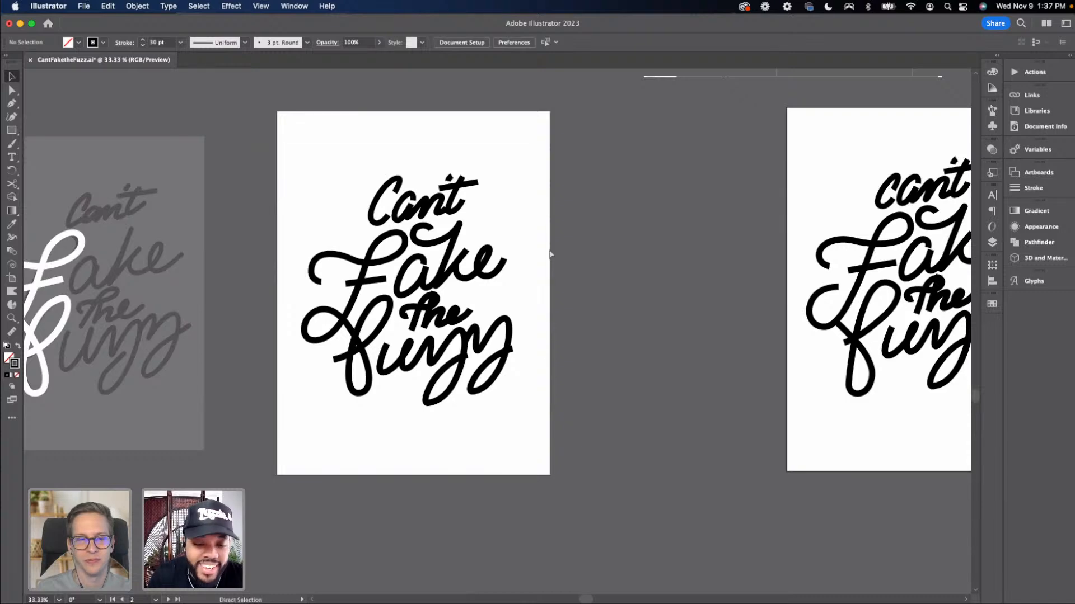
{"action": "key", "text": "super+equal"}
{"action": "scroll", "coordinate": [391, 308], "scroll_direction": "left", "scroll_amount": 3}
{"action": "key", "text": "a"}
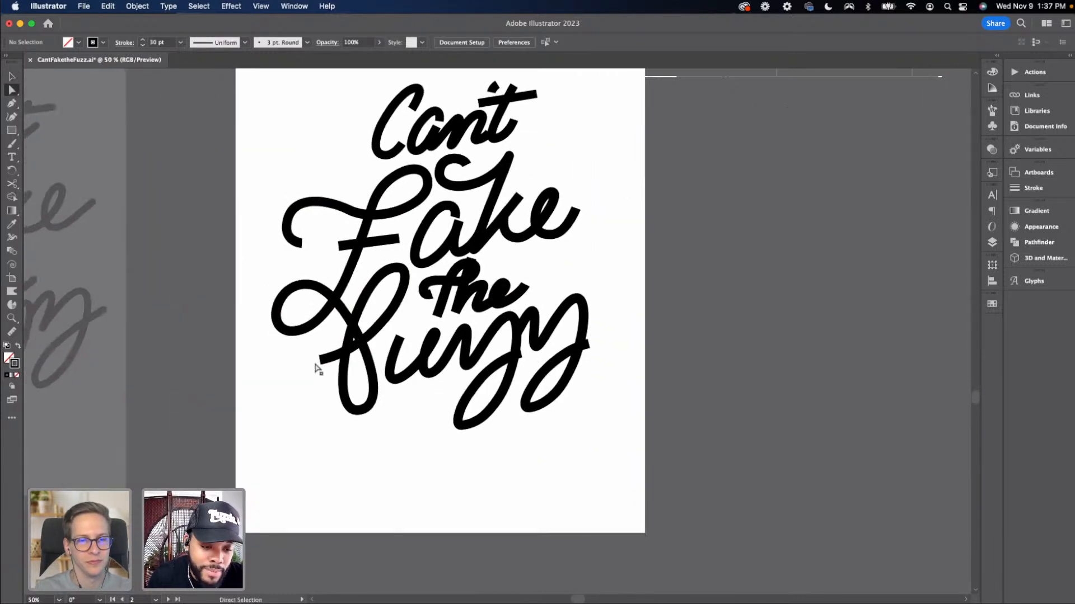
{"action": "left_click_drag", "start_coordinate": [321, 364], "coordinate": [316, 372]}
{"action": "left_click", "coordinate": [442, 451]}
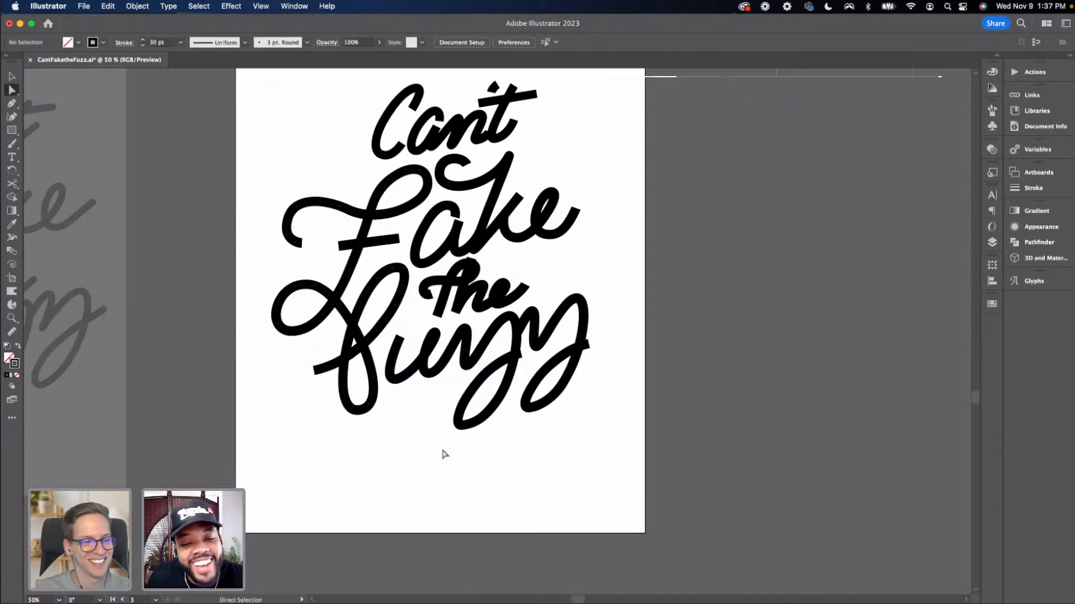
{"action": "key", "text": "super+z"}
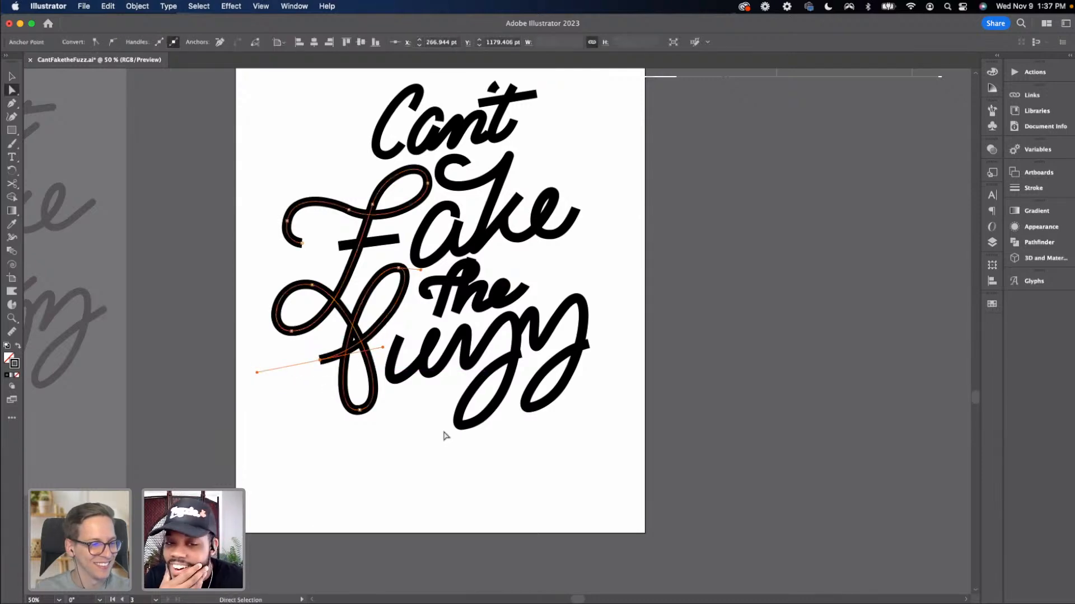
Zoom out and survey all the lettering artboards across the document
{"action": "key", "text": "super+minus"}
{"action": "key", "text": "super+minus"}
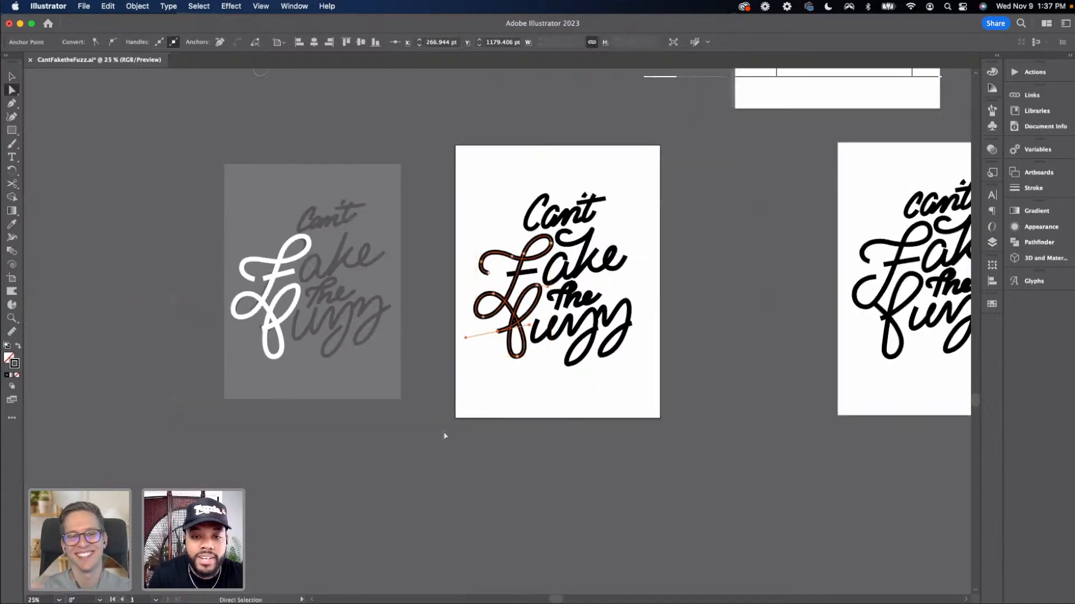
{"action": "left_click", "coordinate": [992, 244]}
{"action": "scroll", "coordinate": [786, 259], "scroll_direction": "right", "scroll_amount": 5}
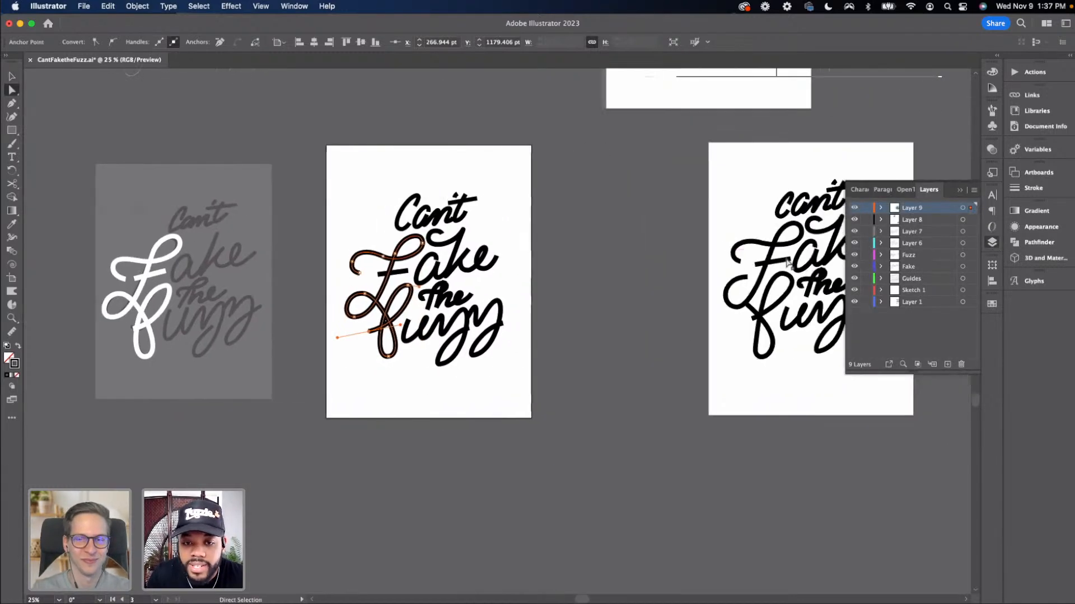
{"action": "key", "text": "super+minus"}
{"action": "scroll", "coordinate": [781, 256], "scroll_direction": "right", "scroll_amount": 4}
{"action": "scroll", "coordinate": [782, 256], "scroll_direction": "up", "scroll_amount": 3}
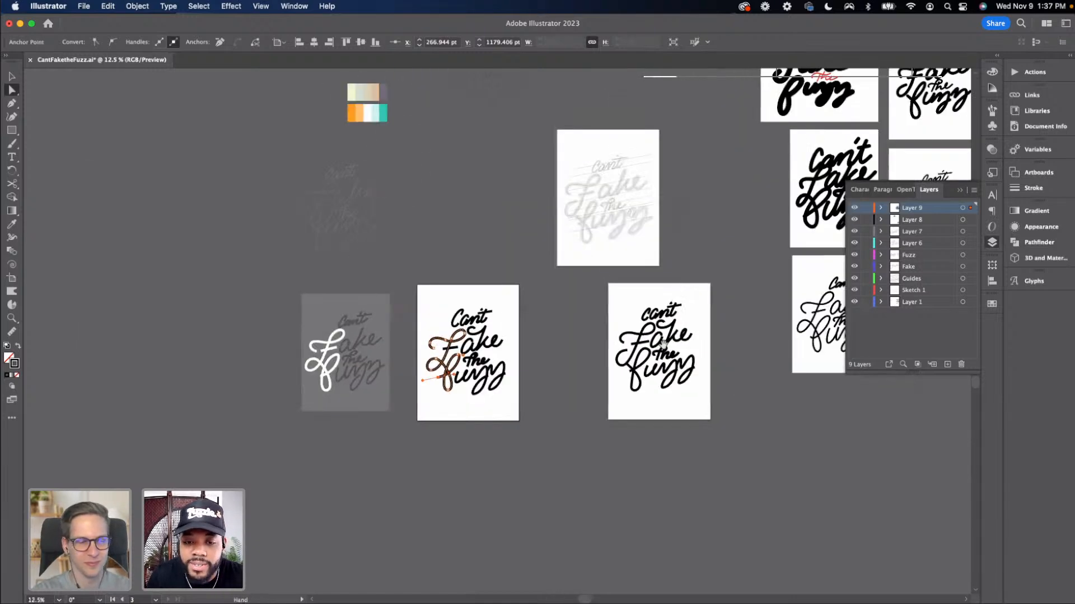
{"action": "left_click", "coordinate": [653, 311]}
{"action": "scroll", "coordinate": [598, 314], "scroll_direction": "right", "scroll_amount": 3}
{"action": "scroll", "coordinate": [599, 313], "scroll_direction": "up", "scroll_amount": 1}
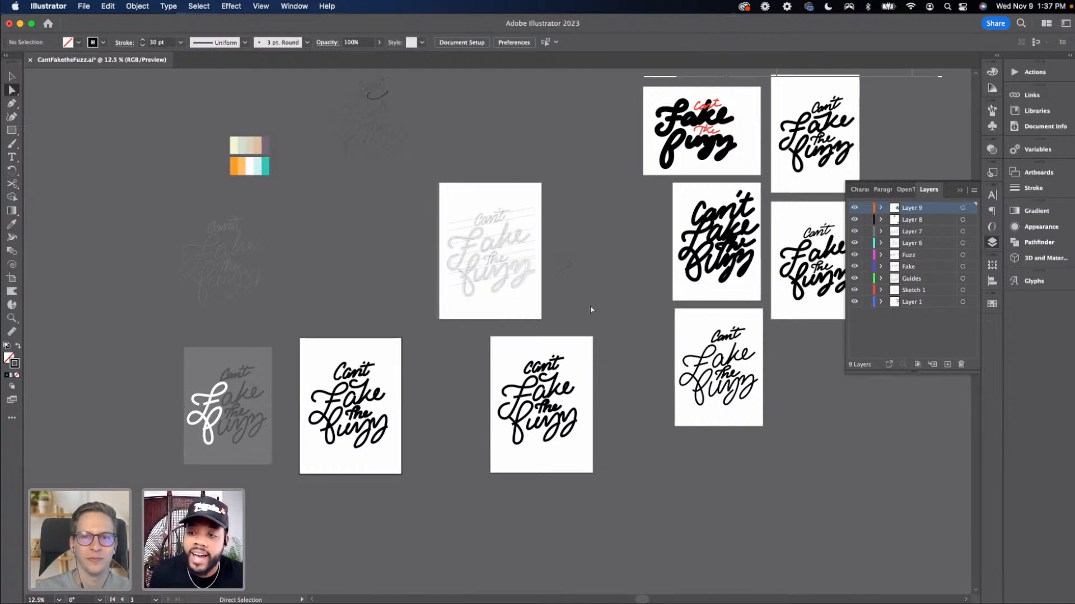
{"action": "scroll", "coordinate": [629, 307], "scroll_direction": "right", "scroll_amount": 3}
{"action": "scroll", "coordinate": [628, 312], "scroll_direction": "up", "scroll_amount": 3}
{"action": "scroll", "coordinate": [627, 311], "scroll_direction": "right", "scroll_amount": 1}
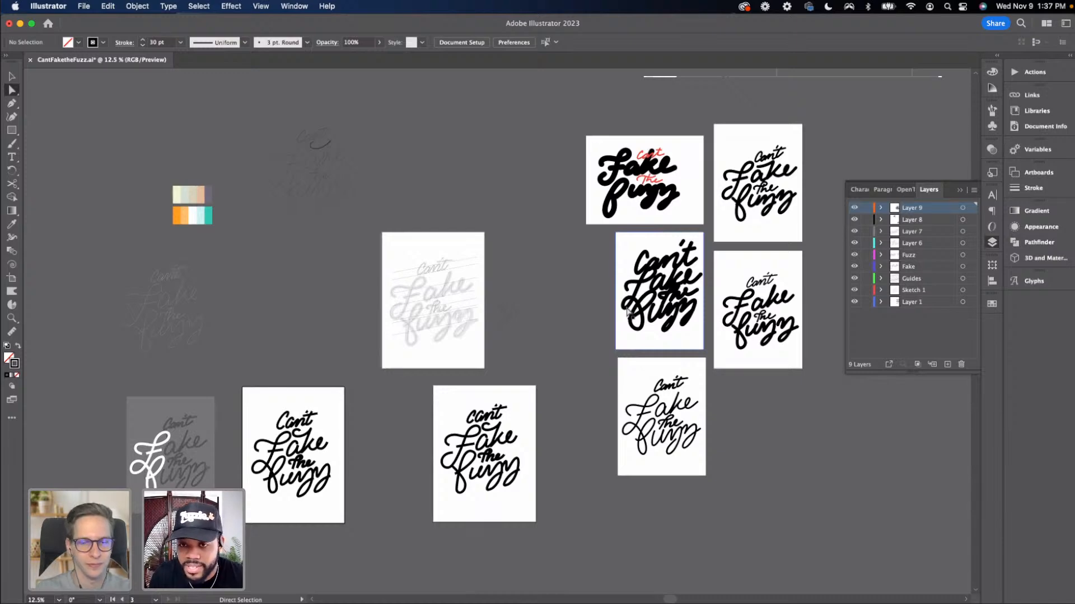
Pan across the artboards and zoom in on the two lower black lettering artboards
{"action": "scroll", "coordinate": [615, 316], "scroll_direction": "down", "scroll_amount": 5}
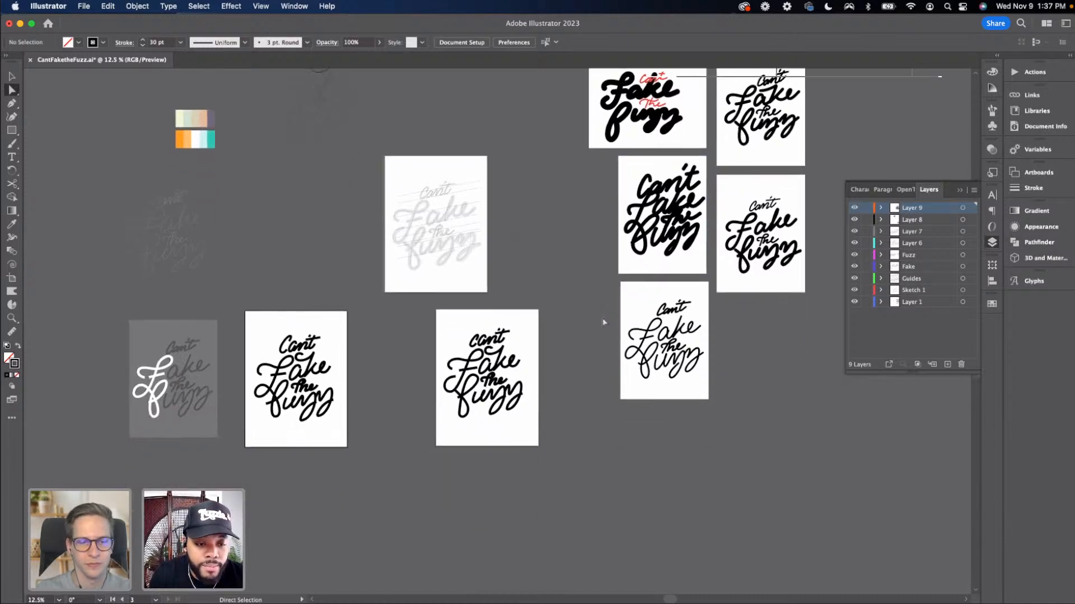
{"action": "scroll", "coordinate": [603, 321], "scroll_direction": "left", "scroll_amount": 2}
{"action": "scroll", "coordinate": [603, 321], "scroll_direction": "down", "scroll_amount": 1}
{"action": "scroll", "coordinate": [603, 321], "scroll_direction": "right", "scroll_amount": 1}
{"action": "scroll", "coordinate": [604, 320], "scroll_direction": "up", "scroll_amount": 3}
{"action": "scroll", "coordinate": [604, 320], "scroll_direction": "right", "scroll_amount": 2}
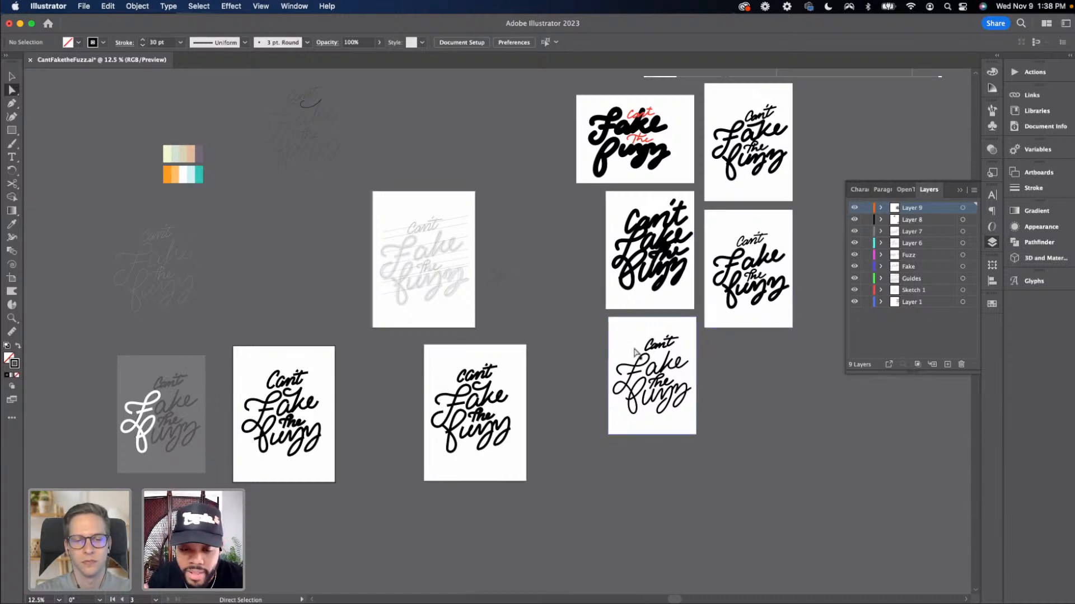
{"action": "scroll", "coordinate": [465, 481], "scroll_direction": "left", "scroll_amount": 5}
{"action": "scroll", "coordinate": [464, 482], "scroll_direction": "down", "scroll_amount": 3}
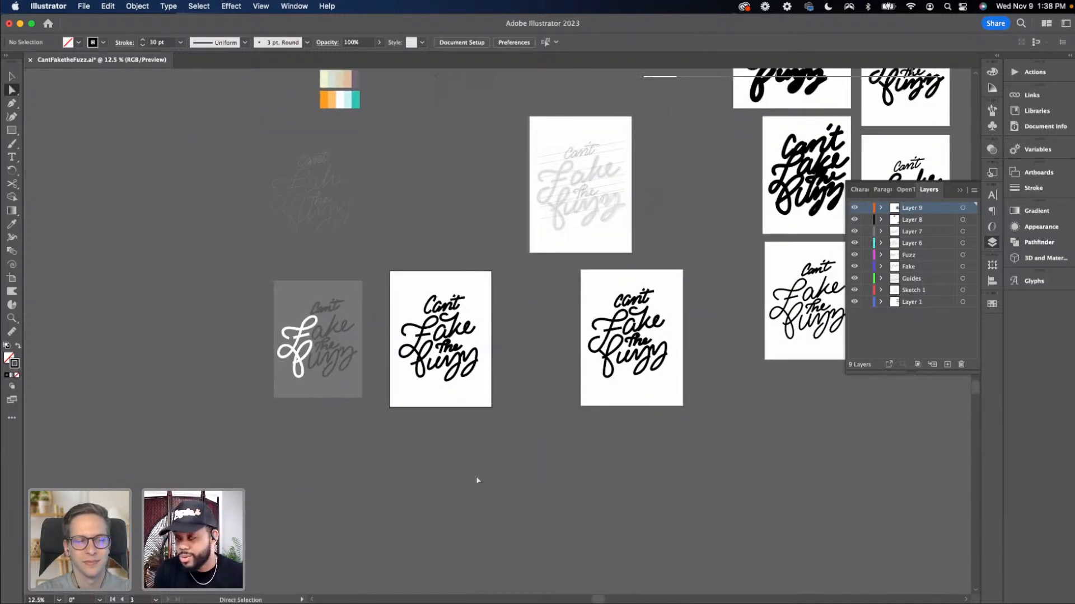
{"action": "key", "text": "super+equal"}
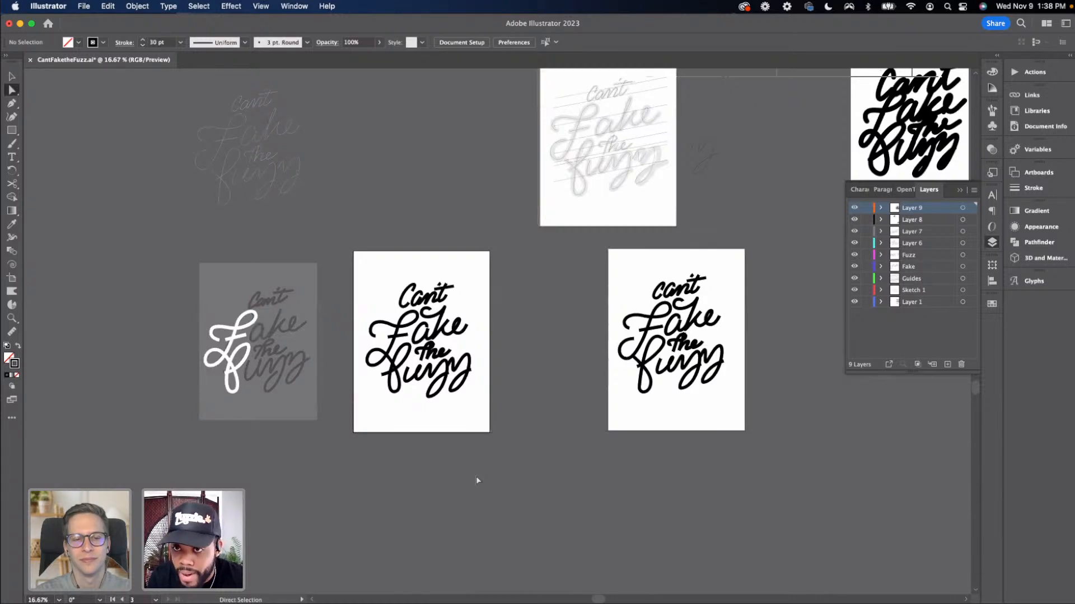
{"action": "key", "text": "super+equal"}
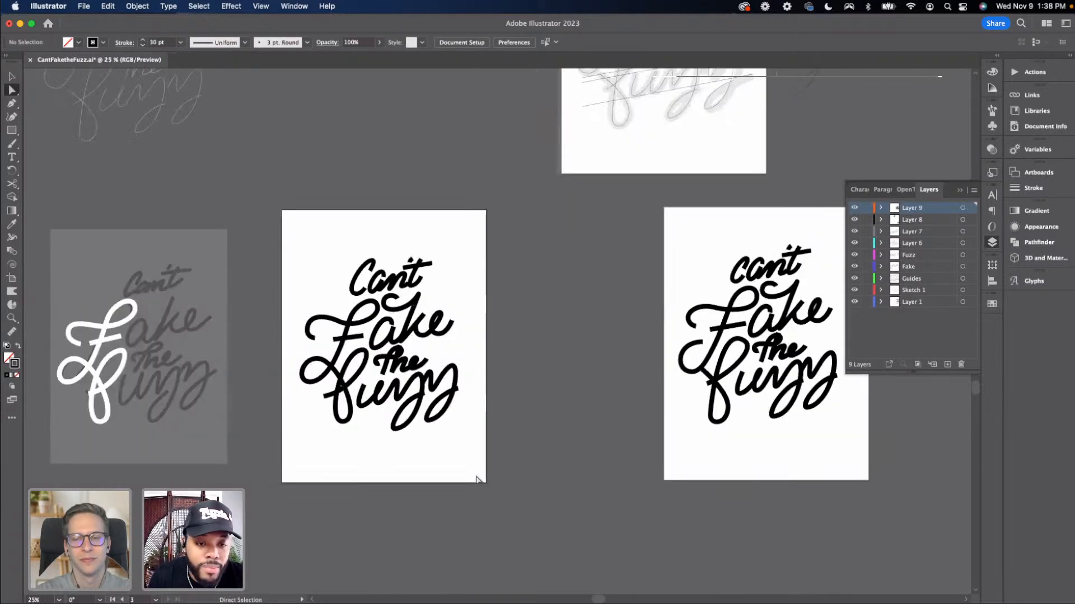
Hide all layers except Layer 9 and delete the stray white F path beside the lettering artboard
{"action": "left_click_drag", "start_coordinate": [866, 221], "coordinate": [868, 303]}
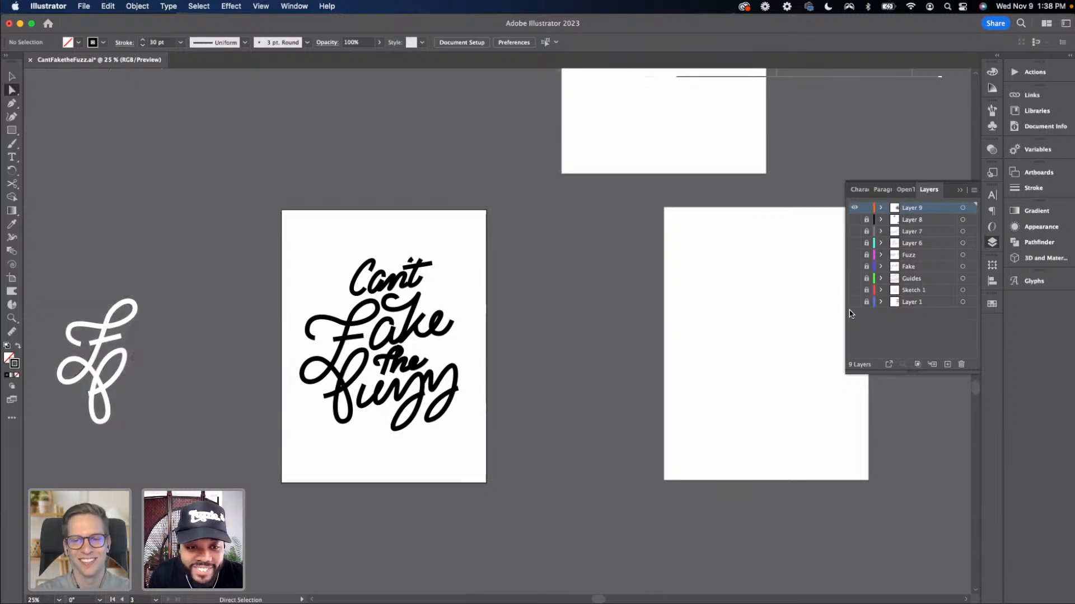
{"action": "key", "text": "v"}
{"action": "key", "text": "space"}
{"action": "left_click_drag", "start_coordinate": [213, 318], "coordinate": [236, 306]}
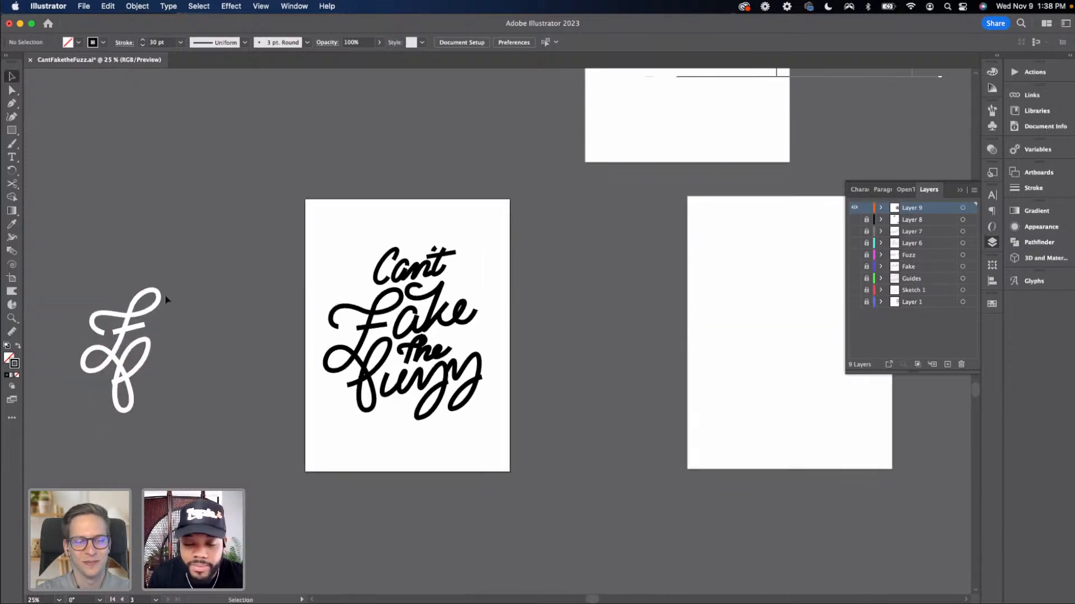
{"action": "left_click", "coordinate": [122, 335]}
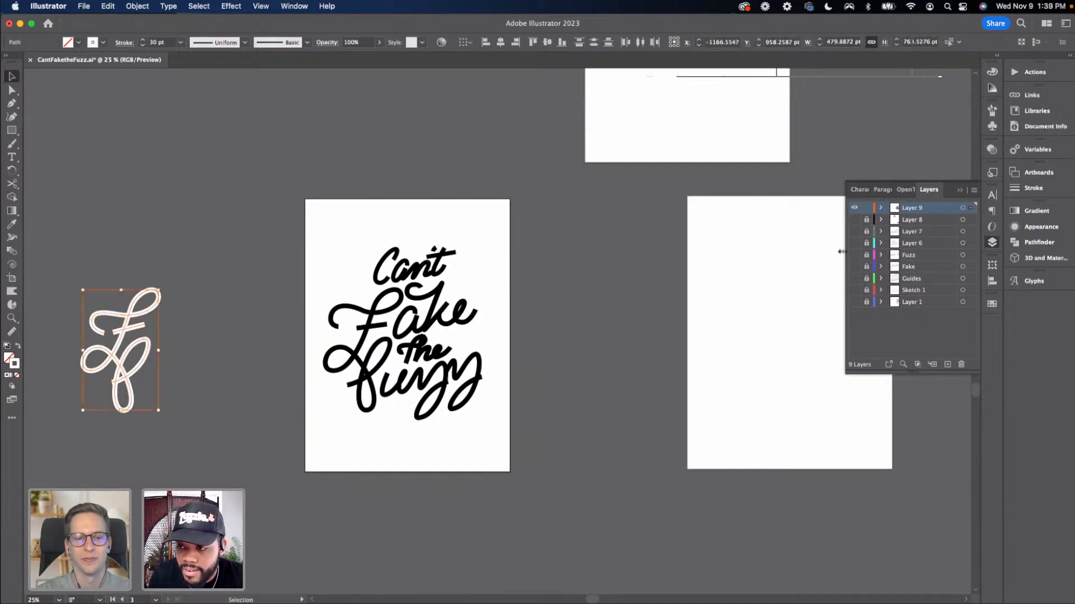
{"action": "left_click", "coordinate": [854, 220]}
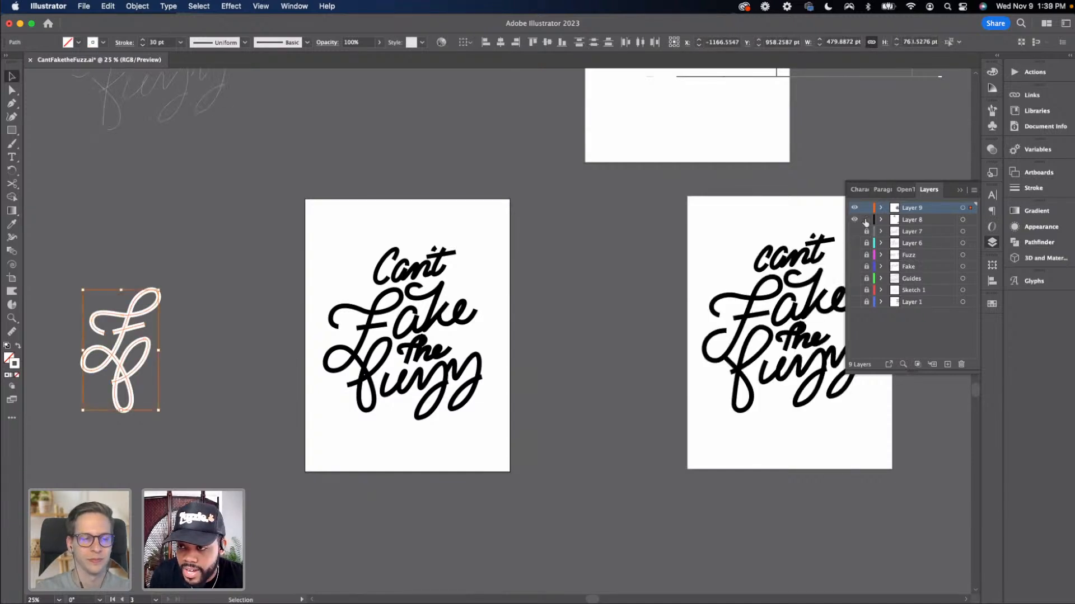
{"action": "left_click", "coordinate": [897, 222]}
{"action": "key", "text": "a"}
{"action": "key", "text": "v"}
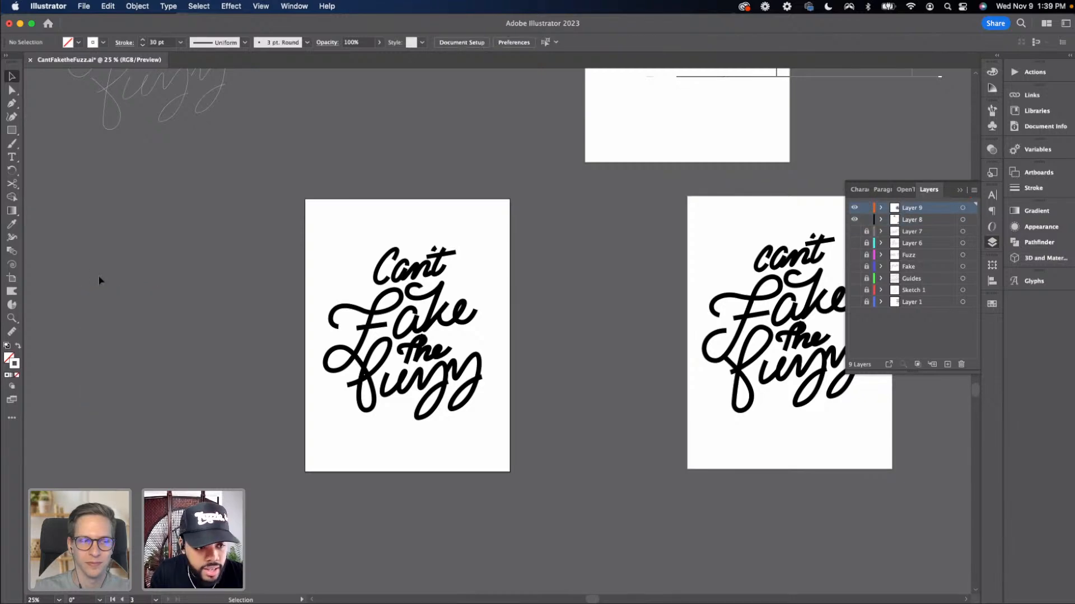
{"action": "left_click", "coordinate": [854, 220]}
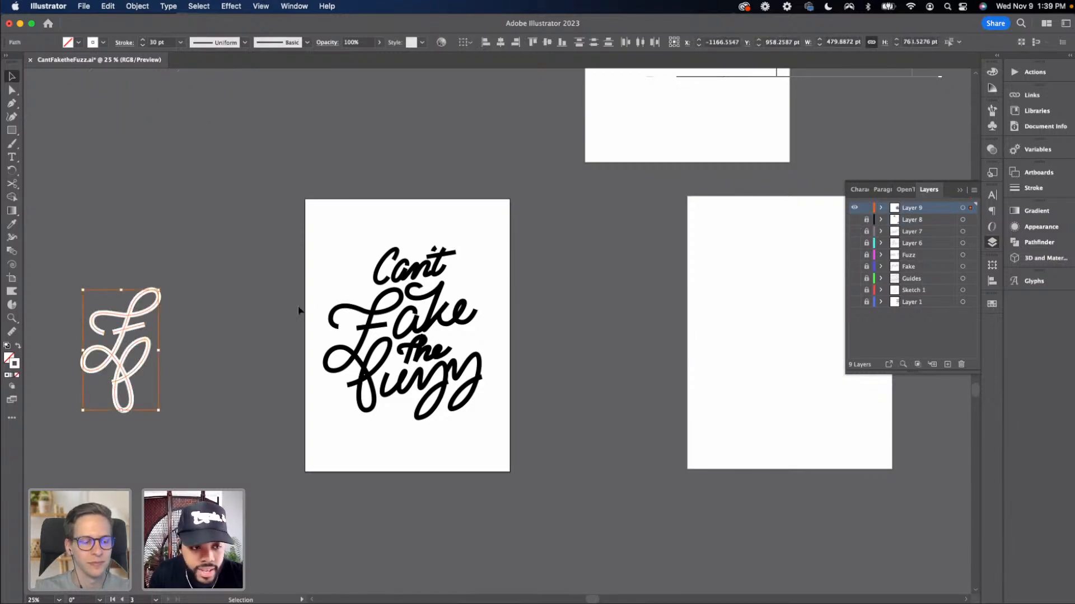
{"action": "key", "text": "Delete"}
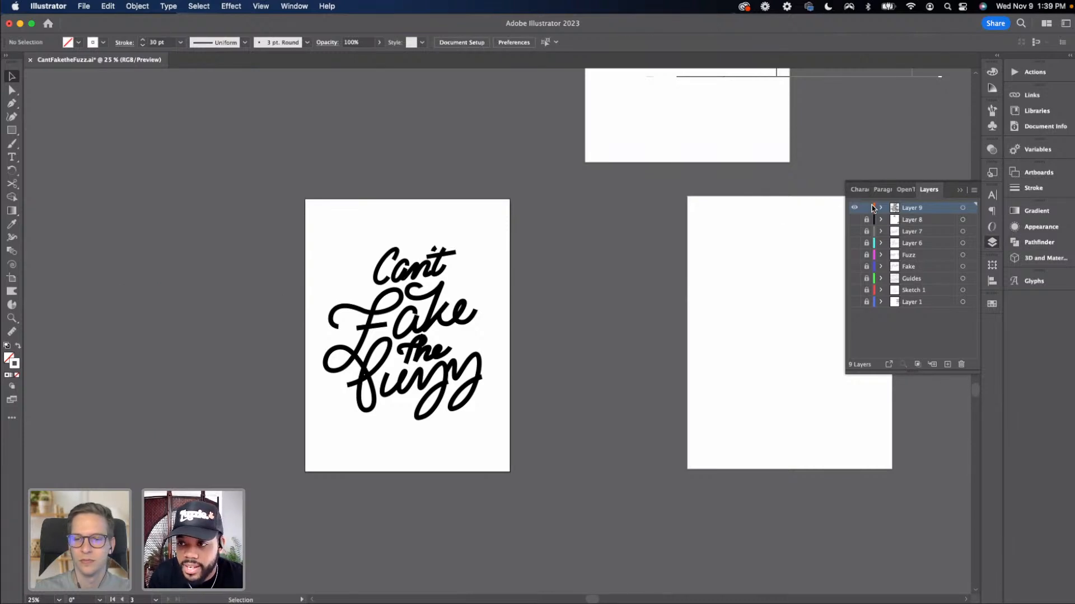
Delete the two empty artboards next to the lettering artboard
{"action": "key", "text": "super+minus"}
{"action": "key", "text": "super+minus"}
{"action": "key", "text": "super+minus"}
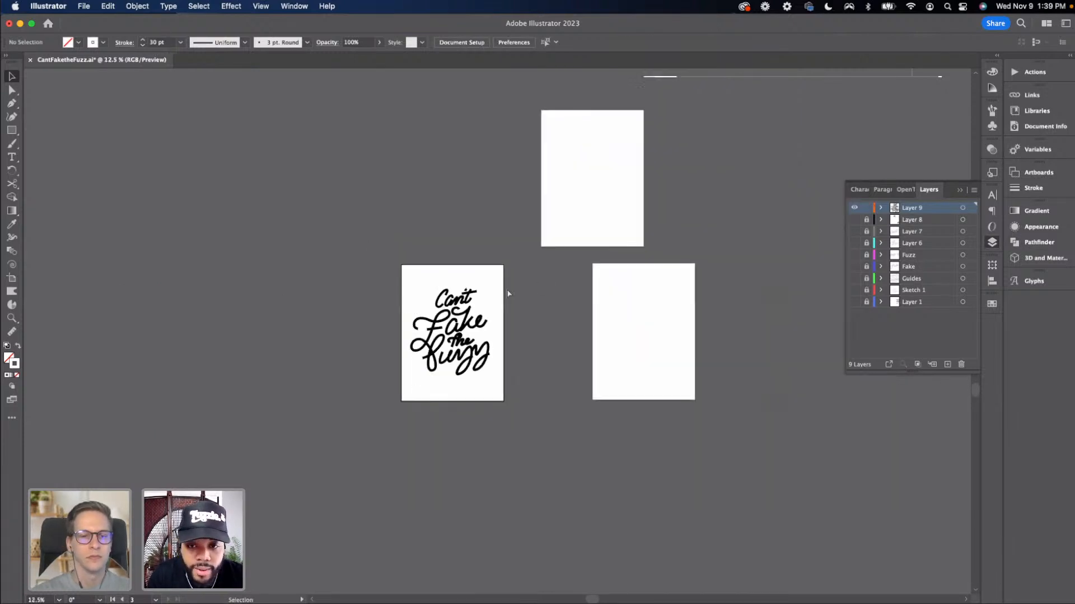
{"action": "key", "text": "super+equal"}
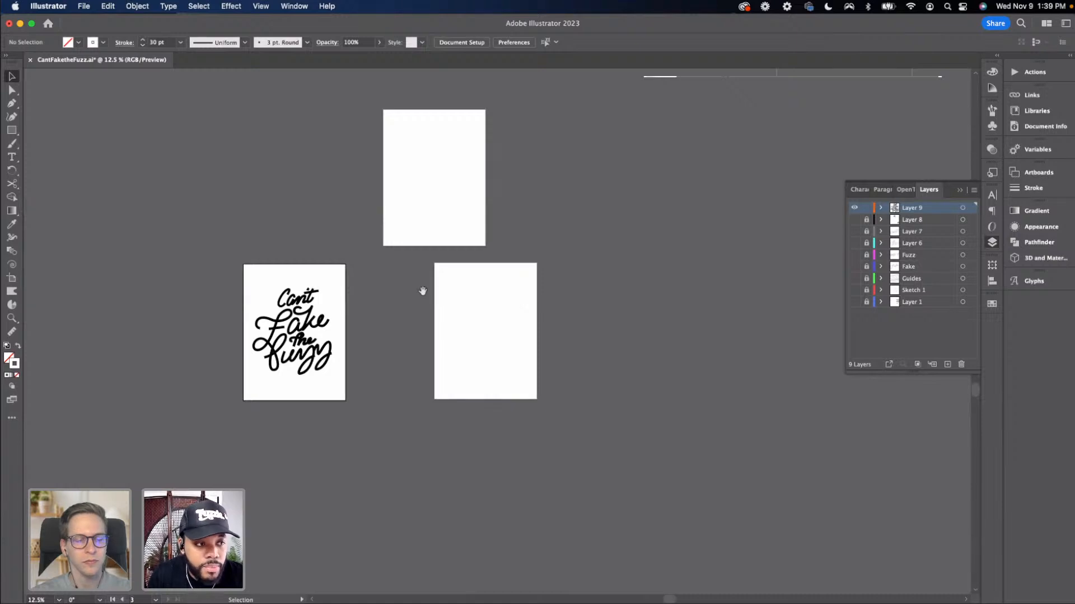
{"action": "scroll", "coordinate": [305, 283], "scroll_direction": "left", "scroll_amount": 3}
{"action": "key", "text": "shift+o"}
{"action": "left_click", "coordinate": [525, 292]}
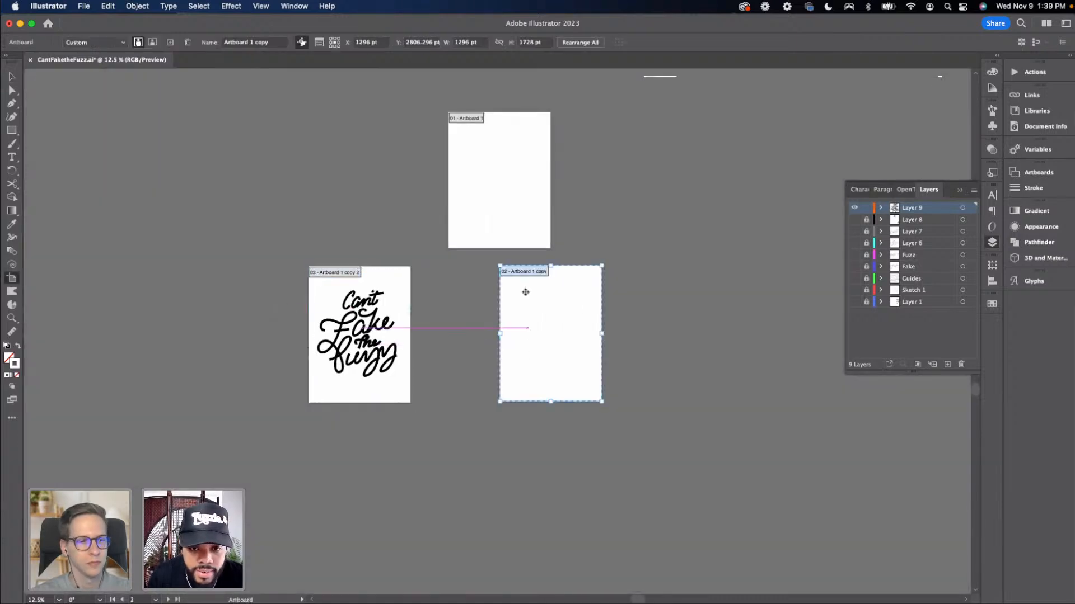
{"action": "left_click", "coordinate": [509, 219], "text": "shift"}
{"action": "key", "text": "Delete"}
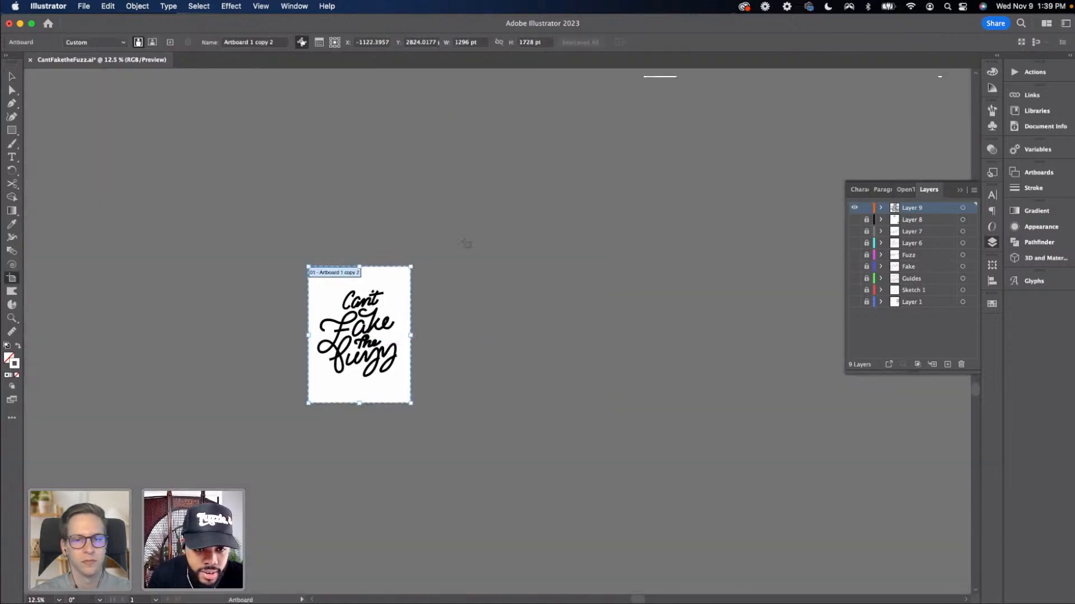
Move the lettering artboard up and to the right, accepting the hidden-objects notice
{"action": "left_click_drag", "start_coordinate": [402, 288], "coordinate": [514, 168]}
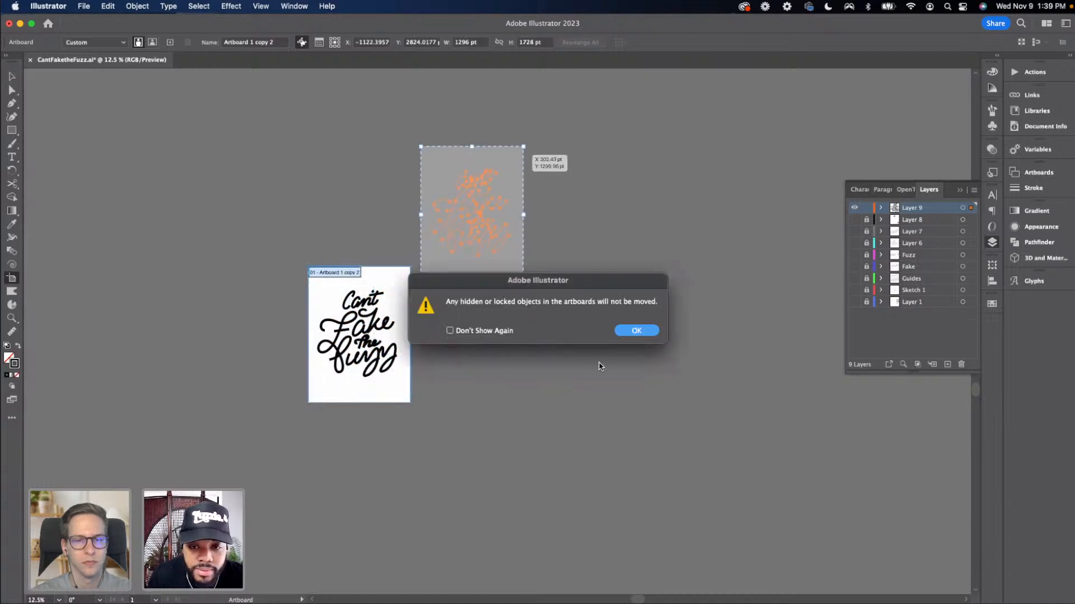
{"action": "left_click", "coordinate": [625, 331]}
{"action": "key", "text": "Escape"}
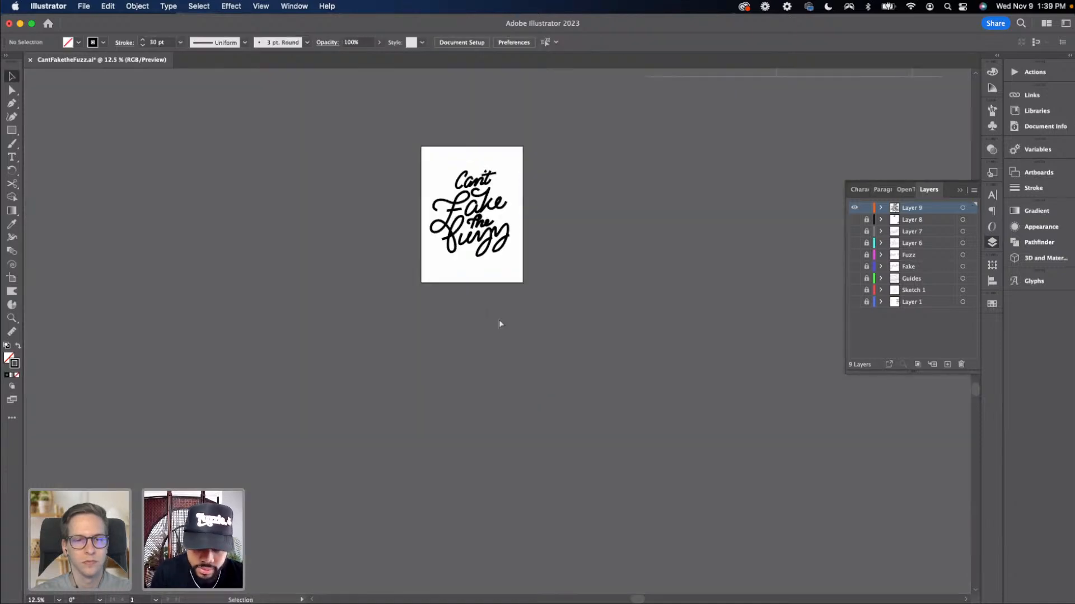
Select all the lettering paths on the artboard and set their stroke weight to 1 pt
{"action": "key", "text": "super+equal"}
{"action": "left_click_drag", "start_coordinate": [499, 321], "coordinate": [492, 401]}
{"action": "key", "text": "super+equal"}
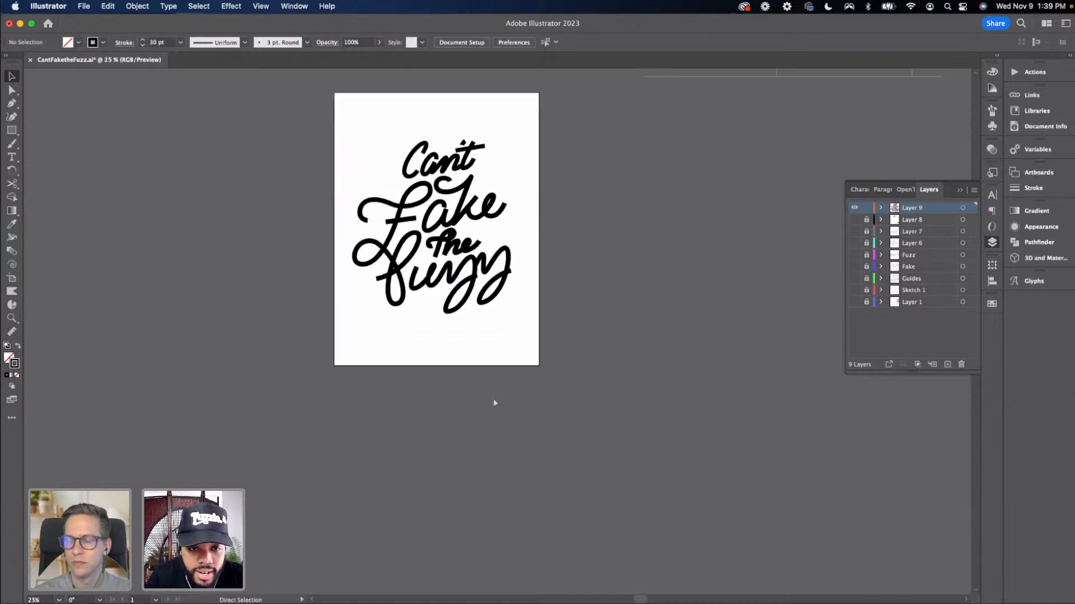
{"action": "scroll", "coordinate": [527, 364], "scroll_direction": "up", "scroll_amount": 2}
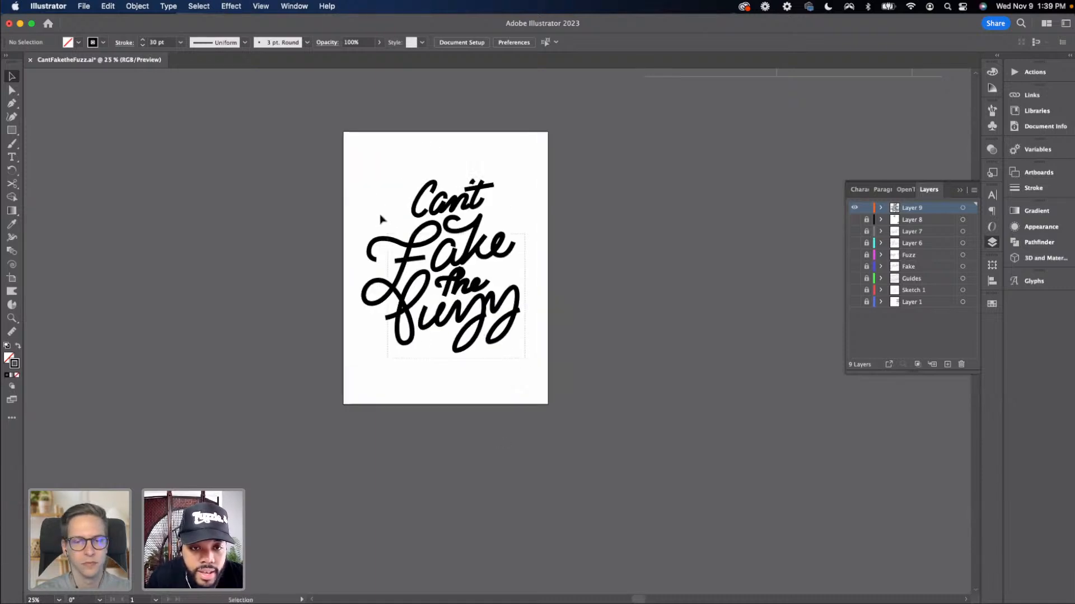
{"action": "left_click_drag", "start_coordinate": [367, 180], "coordinate": [578, 355]}
{"action": "scroll", "coordinate": [387, 326], "scroll_direction": "right", "scroll_amount": 3}
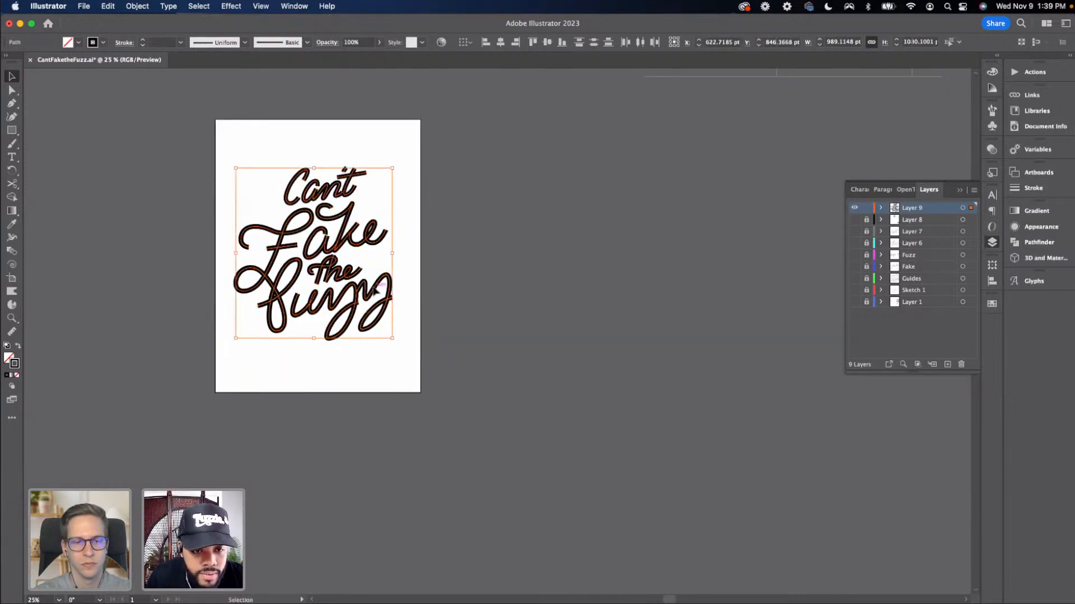
{"action": "left_click_drag", "start_coordinate": [376, 291], "coordinate": [685, 291]}
{"action": "left_click", "coordinate": [524, 354]}
{"action": "left_click_drag", "start_coordinate": [524, 359], "coordinate": [721, 381]}
{"action": "left_click_drag", "start_coordinate": [599, 389], "coordinate": [436, 178]}
{"action": "key", "text": "super+equal"}
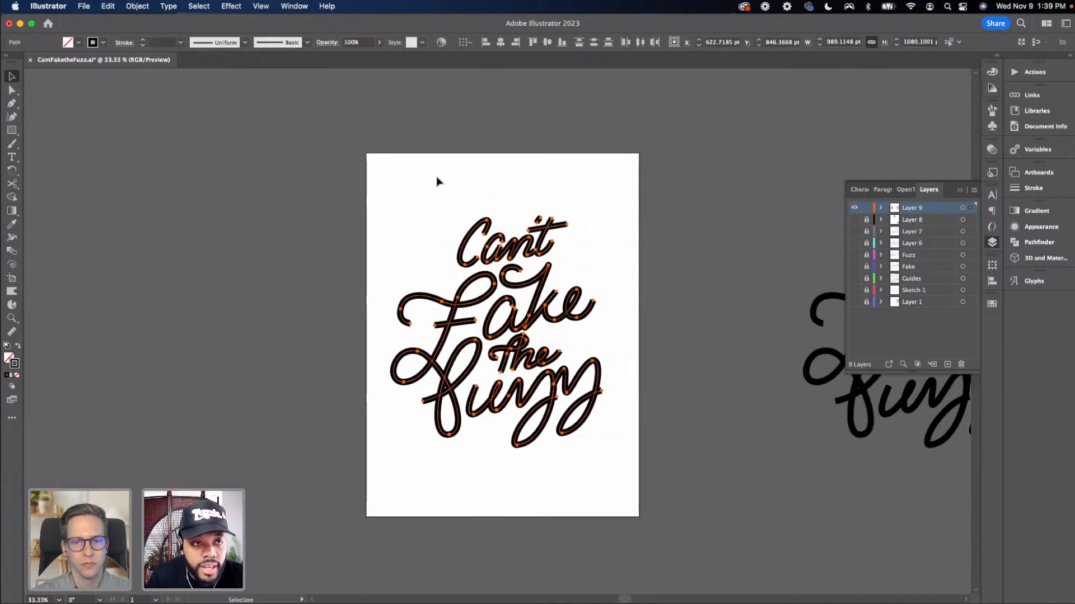
{"action": "left_click", "coordinate": [181, 42]}
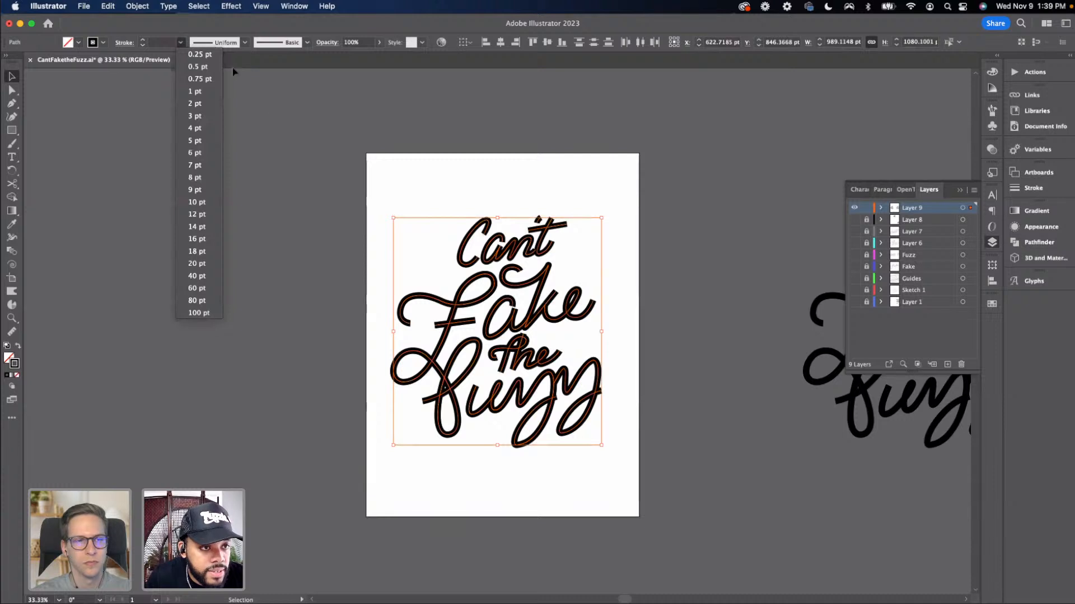
{"action": "left_click", "coordinate": [215, 94]}
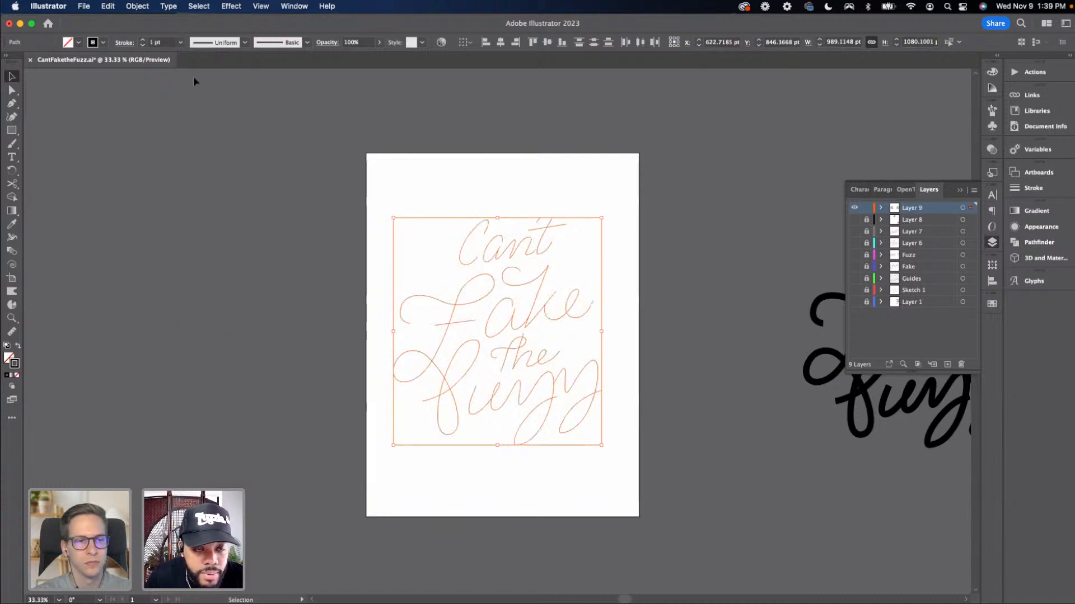
{"action": "left_click", "coordinate": [335, 191]}
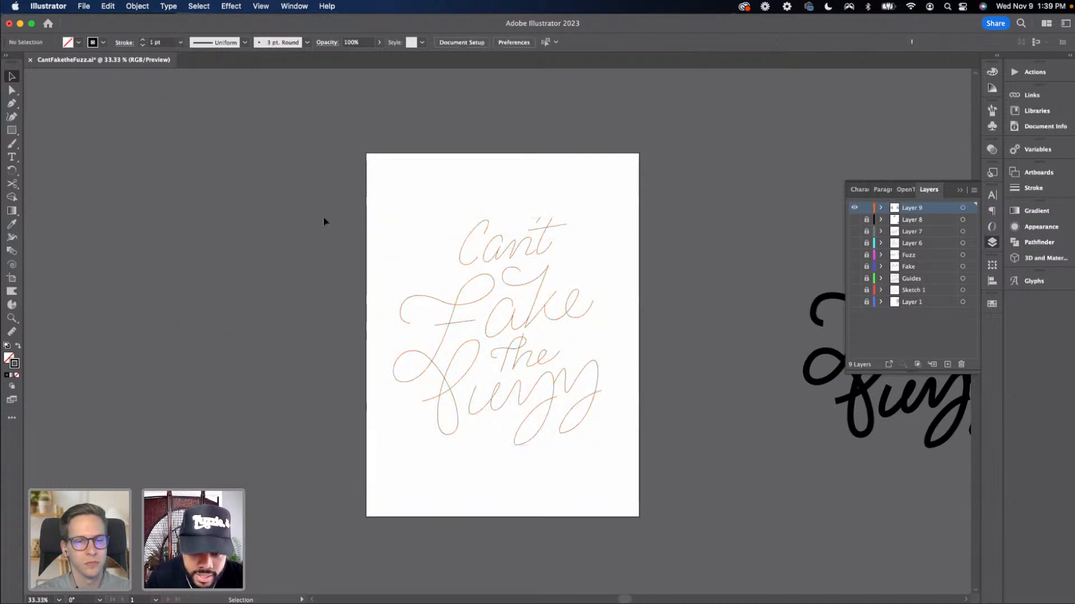
Show and unlock Layer 1, select its colour palette swatches, then hide the layer again
{"action": "key", "text": "super+equal"}
{"action": "key", "text": "super+minus"}
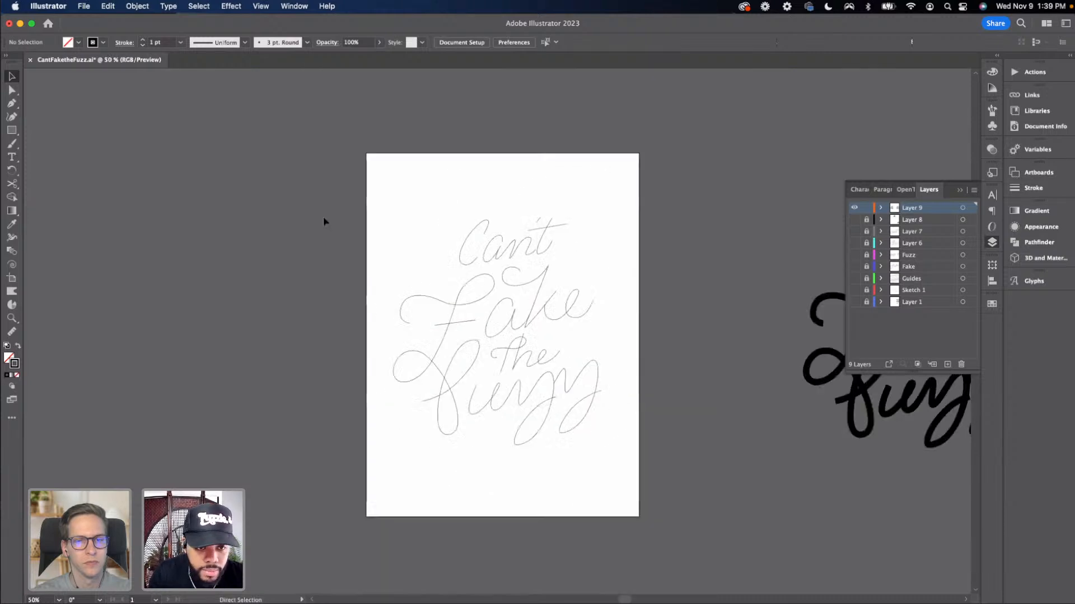
{"action": "key", "text": "super+minus"}
{"action": "left_click", "coordinate": [854, 301]}
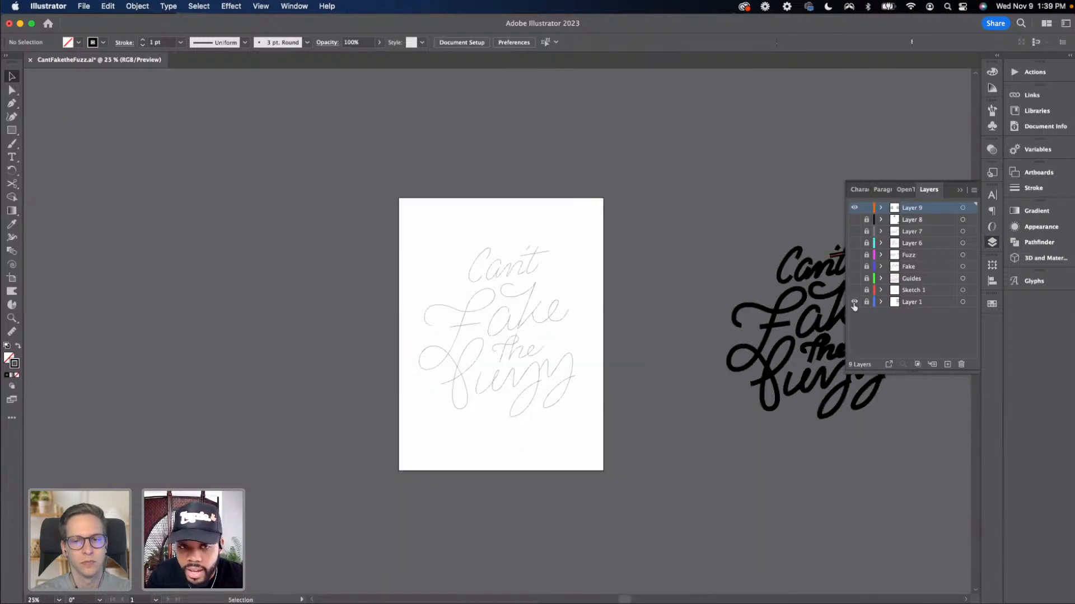
{"action": "scroll", "coordinate": [344, 307], "scroll_direction": "up", "scroll_amount": 3}
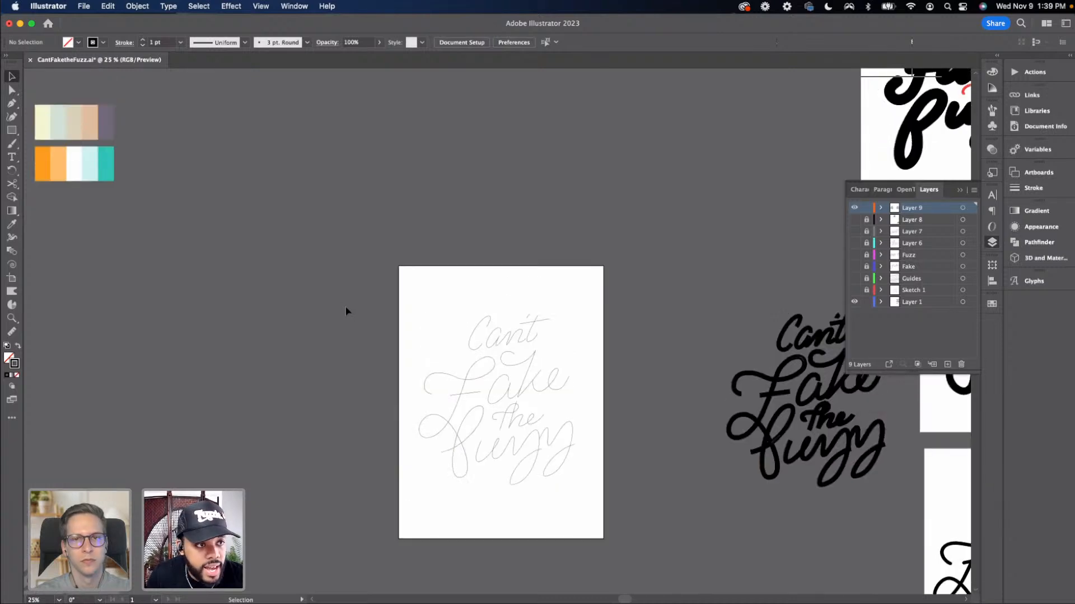
{"action": "scroll", "coordinate": [291, 305], "scroll_direction": "left", "scroll_amount": 2}
{"action": "left_click", "coordinate": [67, 126]}
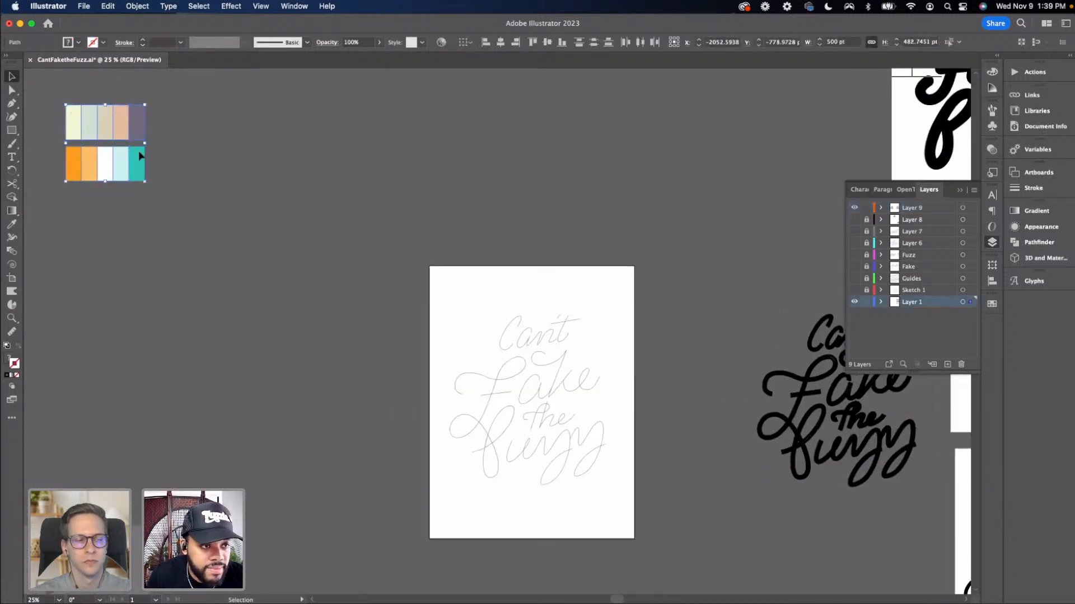
{"action": "left_click", "coordinate": [866, 301]}
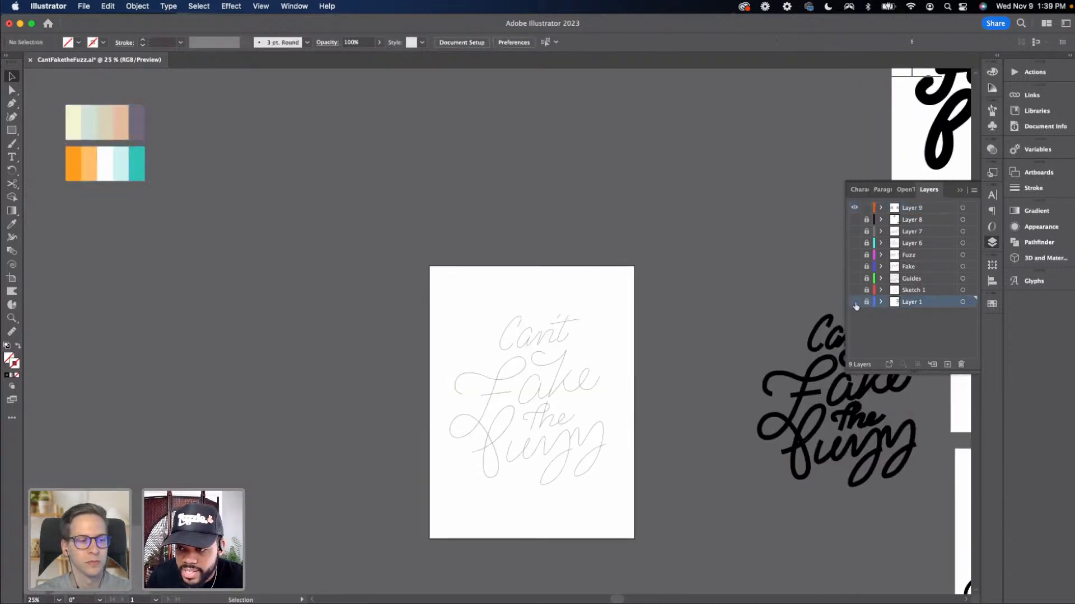
{"action": "left_click", "coordinate": [854, 301]}
Paste the colour palette into Layer 9 and move it to the left of the artboard
{"action": "left_click", "coordinate": [891, 211]}
{"action": "key", "text": "cmd+v"}
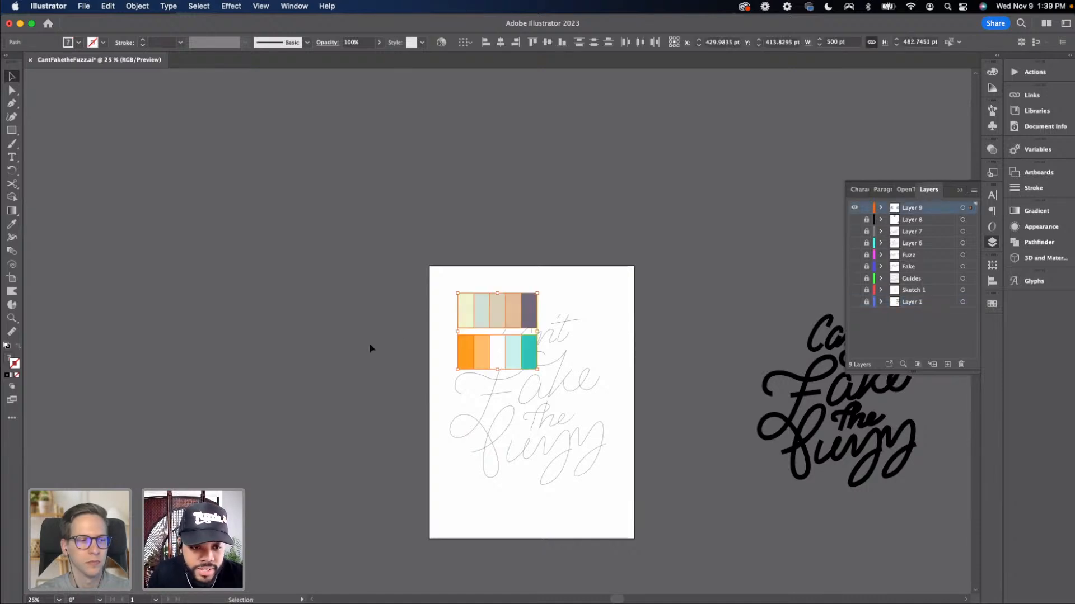
{"action": "left_click_drag", "start_coordinate": [480, 308], "coordinate": [342, 310]}
{"action": "left_click_drag", "start_coordinate": [337, 379], "coordinate": [323, 329]}
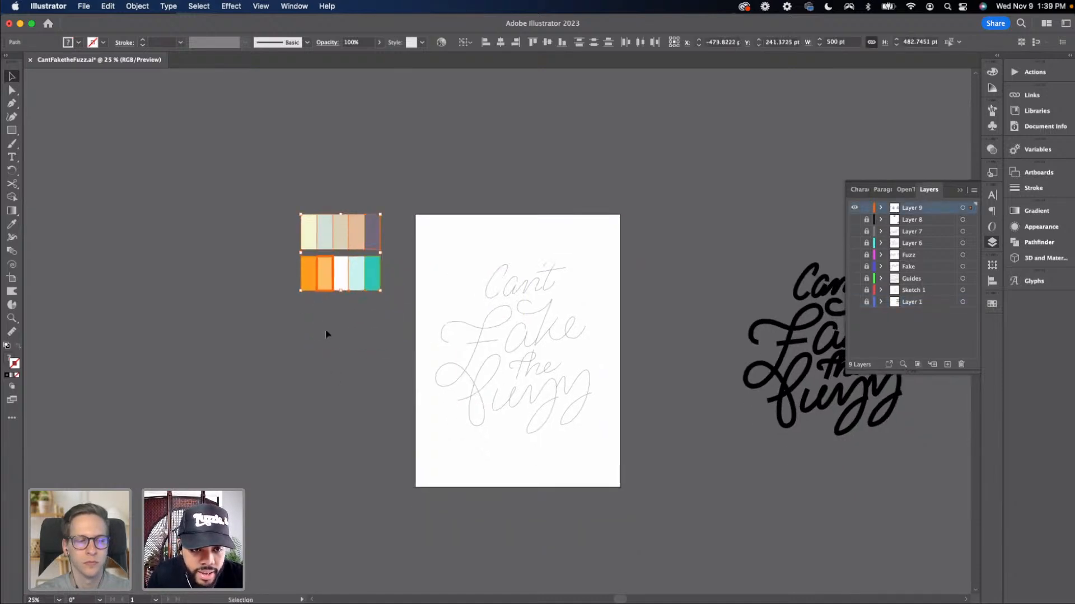
{"action": "left_click", "coordinate": [328, 333]}
Create a new layer below Layer 1 and name it Background
{"action": "key", "text": "super+plus"}
{"action": "scroll", "coordinate": [559, 316], "scroll_direction": "down", "scroll_amount": 1}
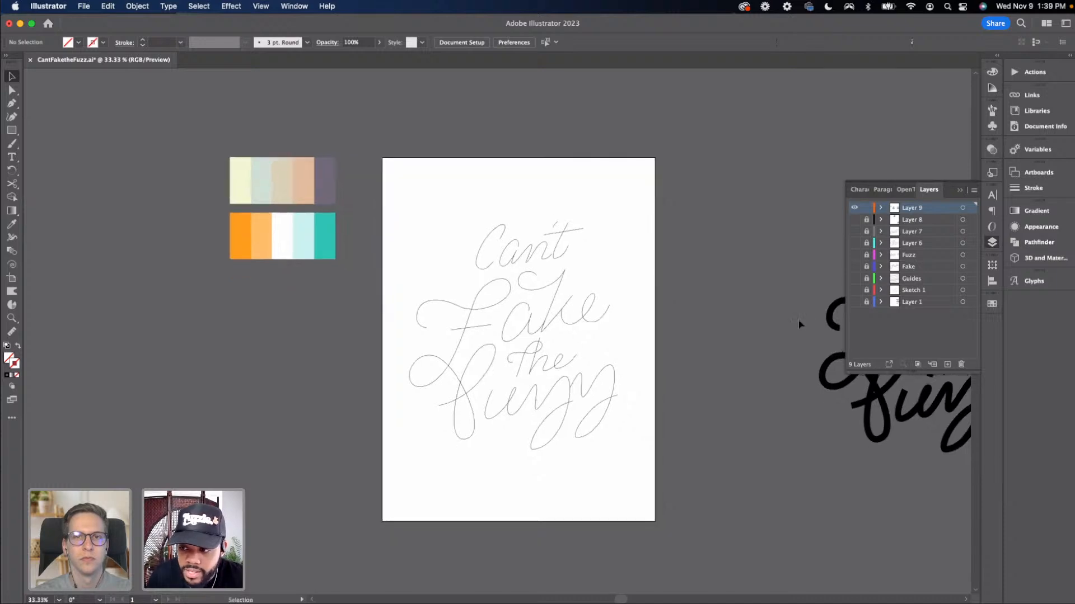
{"action": "left_click", "coordinate": [933, 303]}
{"action": "left_click", "coordinate": [947, 364]}
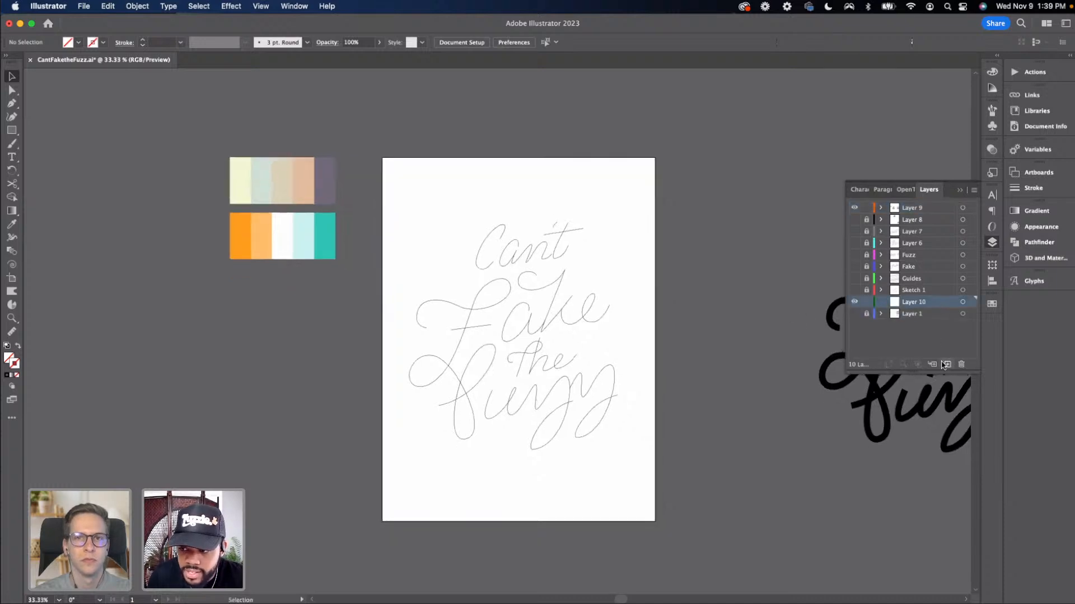
{"action": "left_click_drag", "start_coordinate": [907, 304], "coordinate": [901, 318]}
{"action": "double_click", "coordinate": [910, 315]}
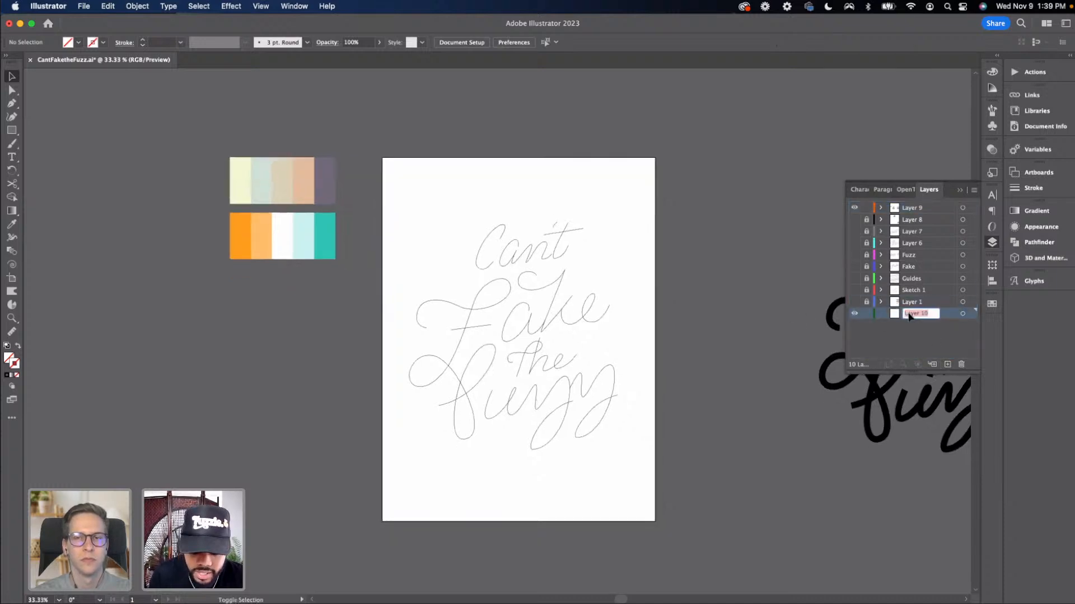
{"action": "type", "text": "Background"}
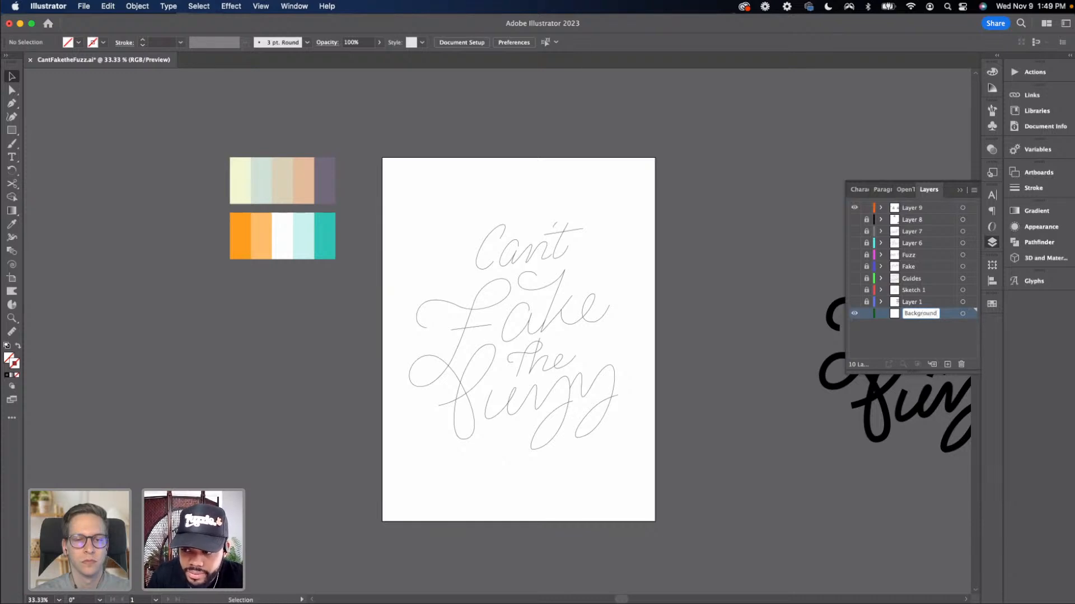
{"action": "left_click", "coordinate": [897, 328]}
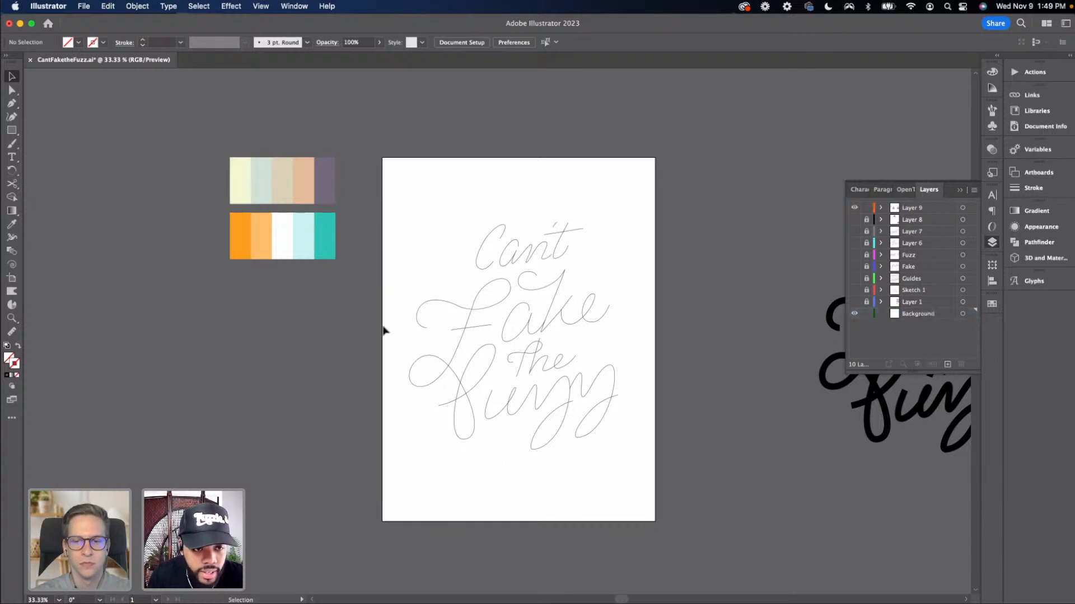
Draw a rectangle covering the whole artboard, 1296 by 1728 pt, on the Background layer
{"action": "scroll", "coordinate": [336, 317], "scroll_direction": "down", "scroll_amount": 2}
{"action": "key", "text": "m"}
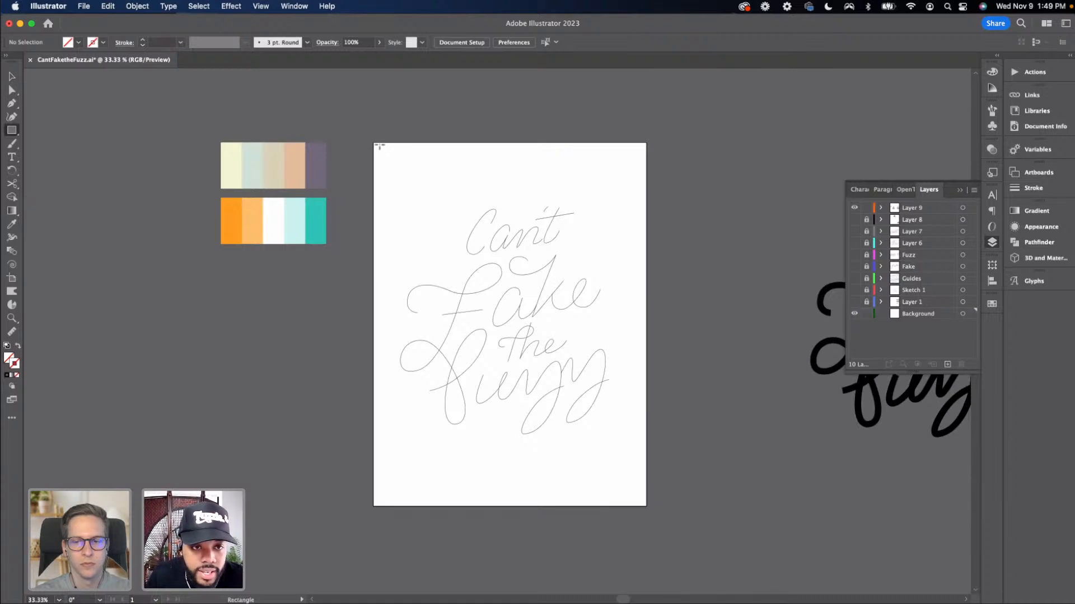
{"action": "left_click_drag", "start_coordinate": [373, 142], "coordinate": [646, 506]}
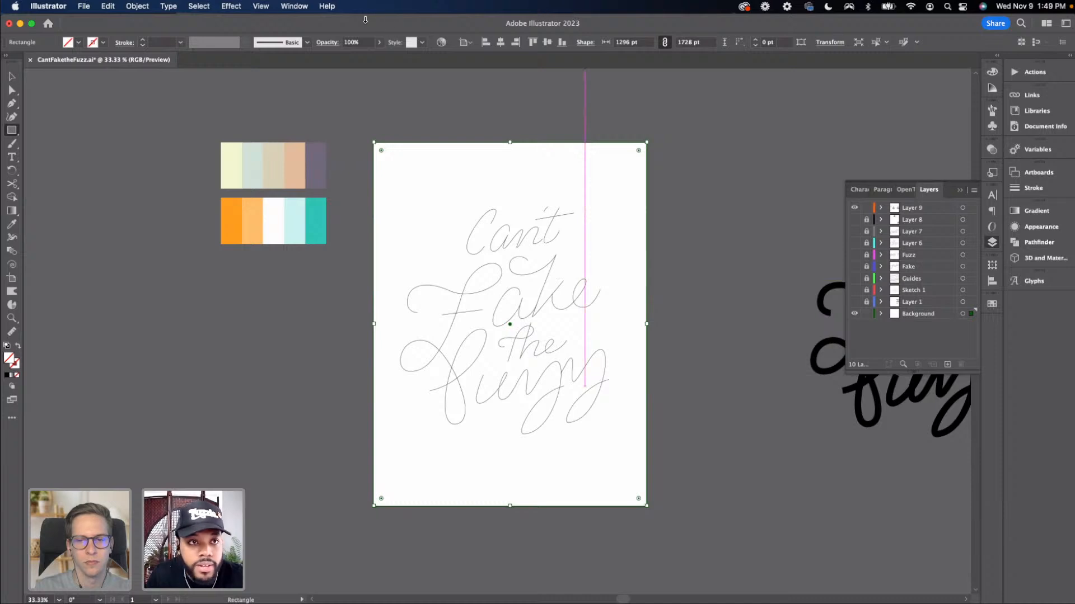
Open the PANTONE+ Solid Coated colour book swatch library and place and lengthen its panel beside the artboard
{"action": "left_click", "coordinate": [291, 6]}
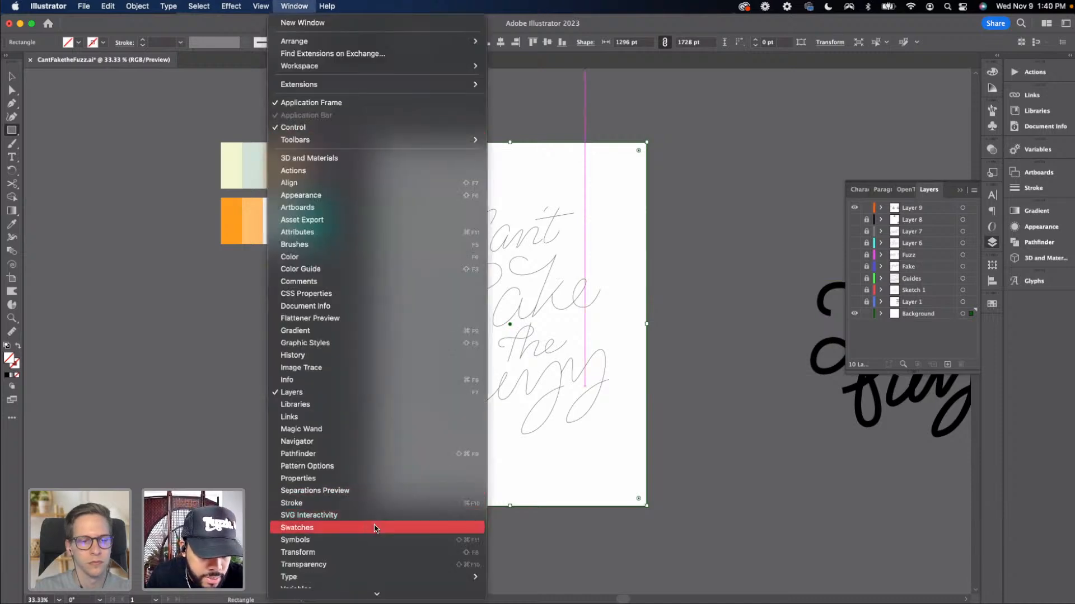
{"action": "left_click", "coordinate": [431, 526]}
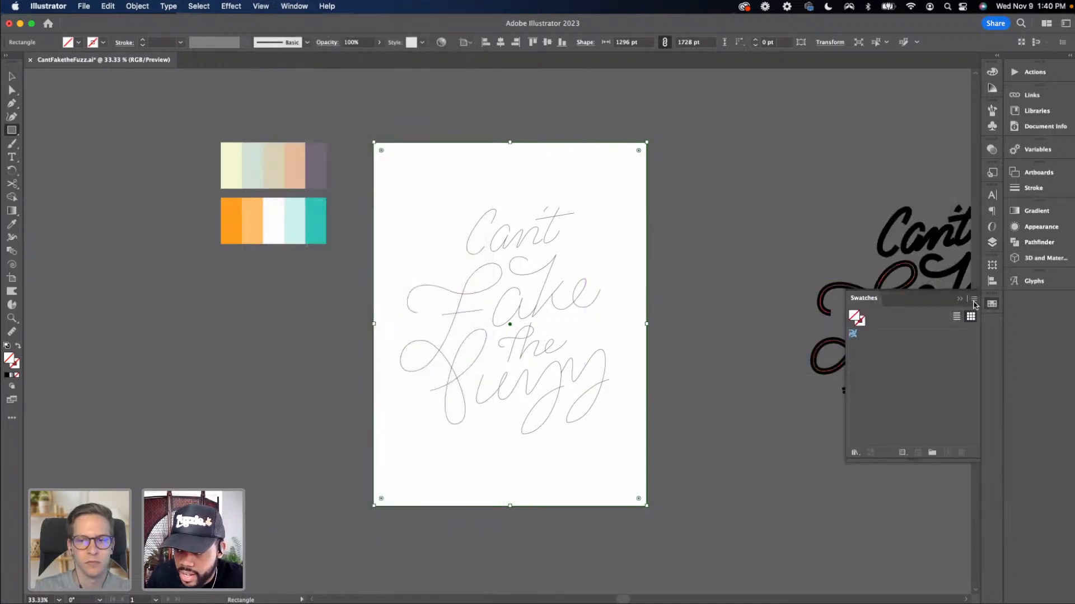
{"action": "left_click", "coordinate": [974, 298]}
{"action": "mouse_move", "coordinate": [931, 562]}
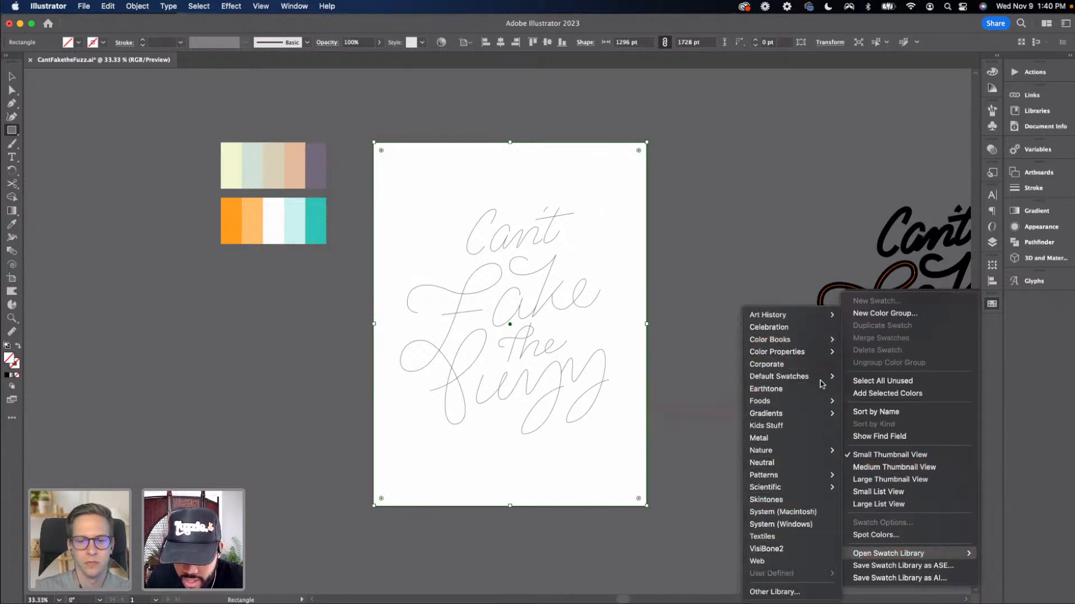
{"action": "mouse_move", "coordinate": [776, 339]}
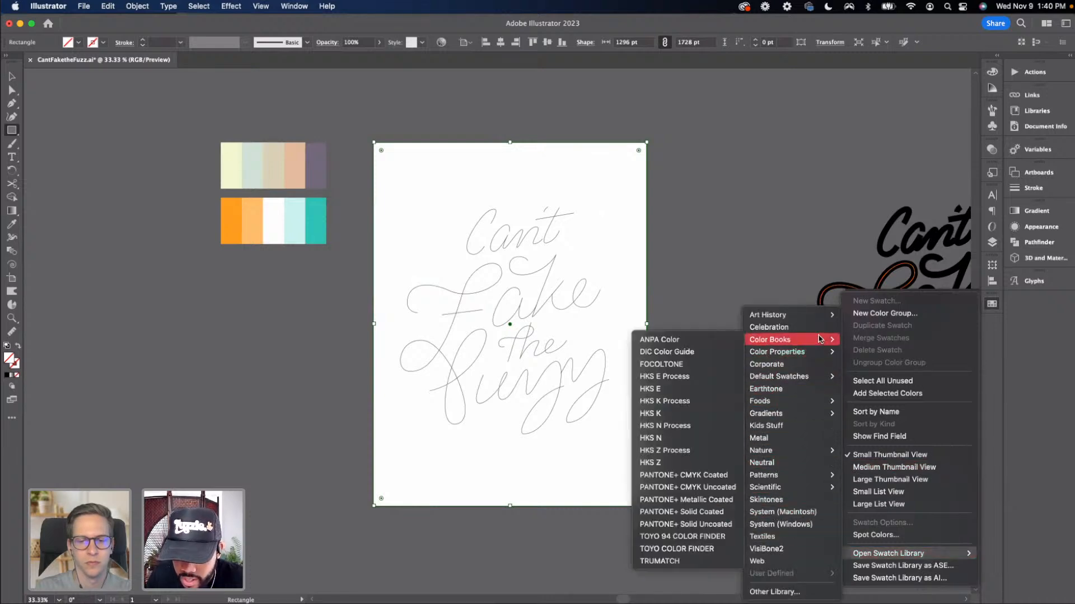
{"action": "left_click", "coordinate": [720, 511]}
{"action": "left_click_drag", "start_coordinate": [538, 285], "coordinate": [166, 206]}
{"action": "left_click_drag", "start_coordinate": [165, 285], "coordinate": [167, 492]}
Fill the background rectangle with the pink PANTONE 7415 C swatch from the library
{"action": "scroll", "coordinate": [168, 407], "scroll_direction": "down", "scroll_amount": 3}
{"action": "scroll", "coordinate": [168, 406], "scroll_direction": "down", "scroll_amount": 2}
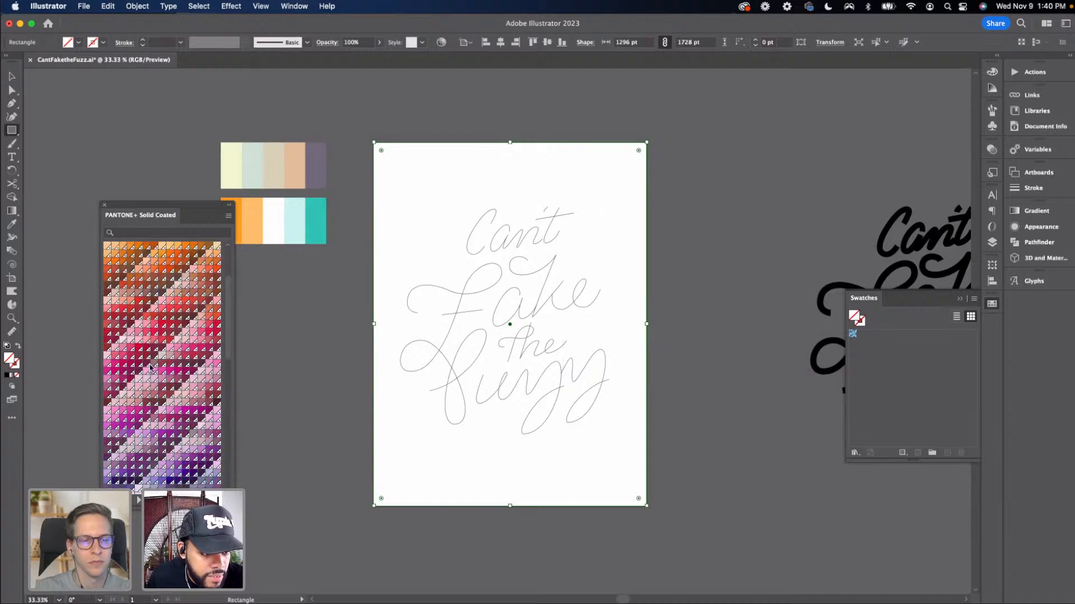
{"action": "left_click", "coordinate": [187, 340]}
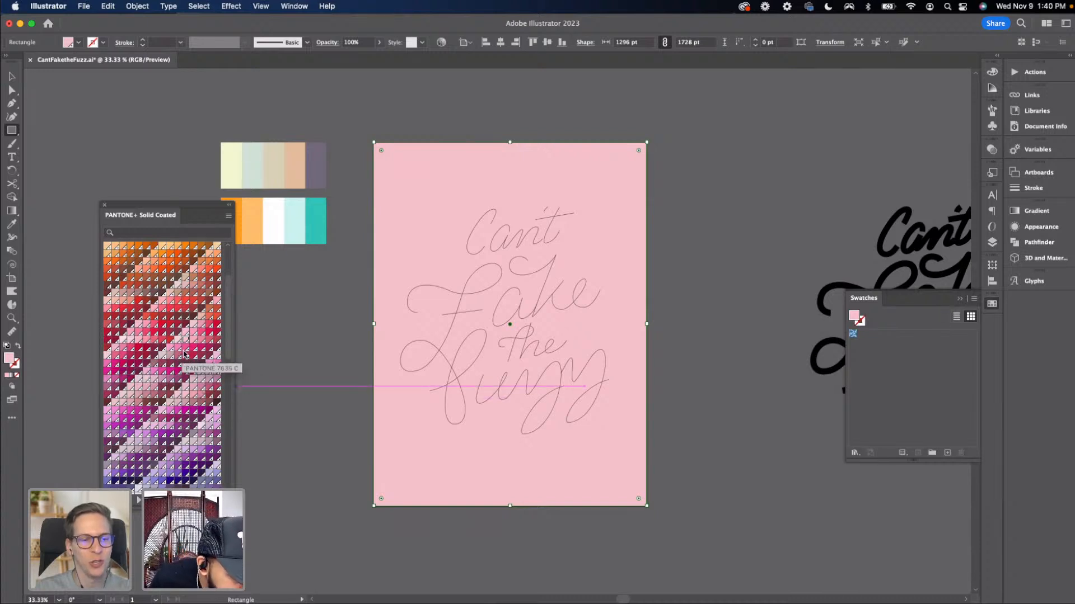
{"action": "left_click", "coordinate": [202, 328]}
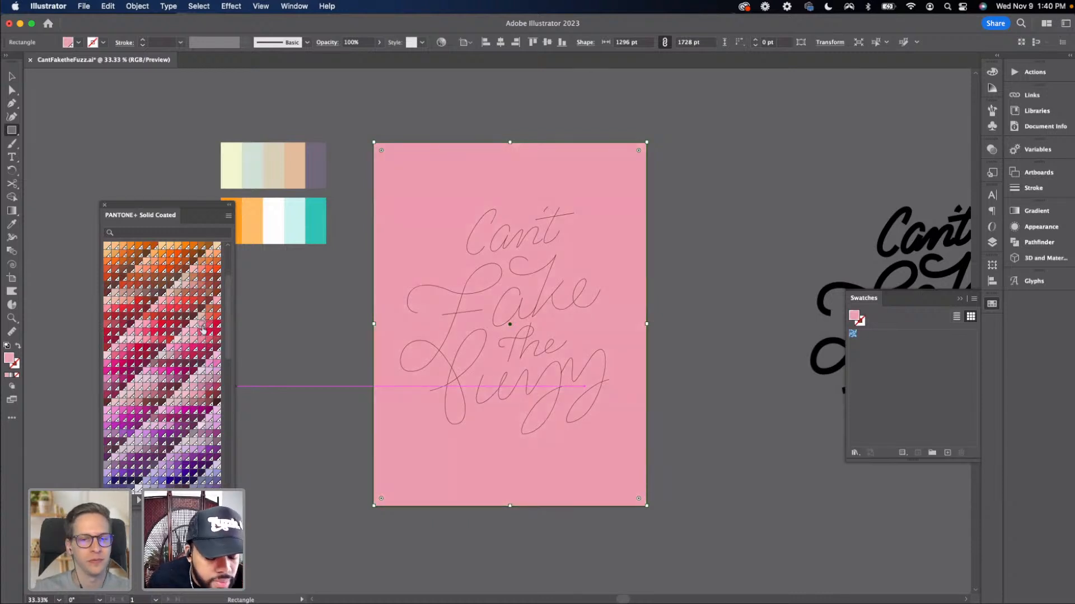
Reposition the PANTONE library panel and browse its swatches with the background rectangle selected
{"action": "key", "text": "v"}
{"action": "left_click", "coordinate": [253, 362]}
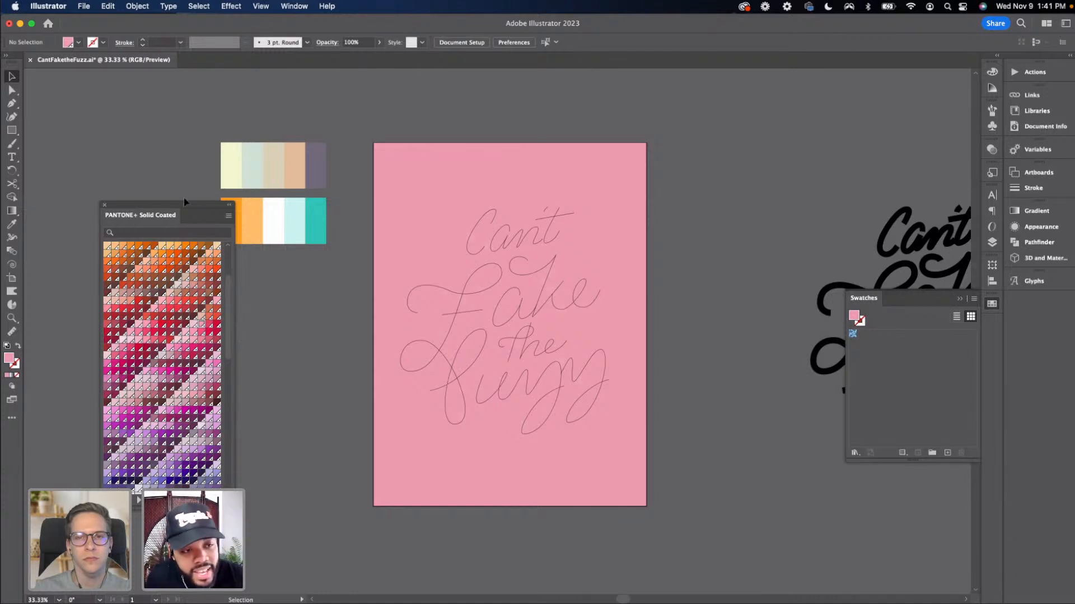
{"action": "left_click_drag", "start_coordinate": [190, 206], "coordinate": [170, 131]}
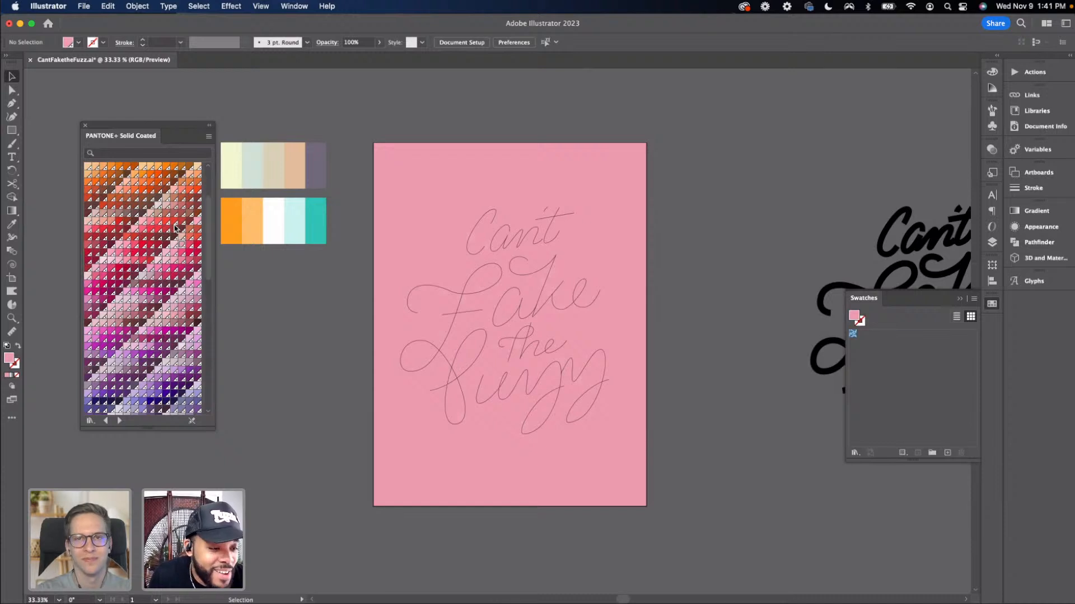
{"action": "scroll", "coordinate": [174, 228], "scroll_direction": "down", "scroll_amount": 5}
{"action": "left_click", "coordinate": [445, 305]}
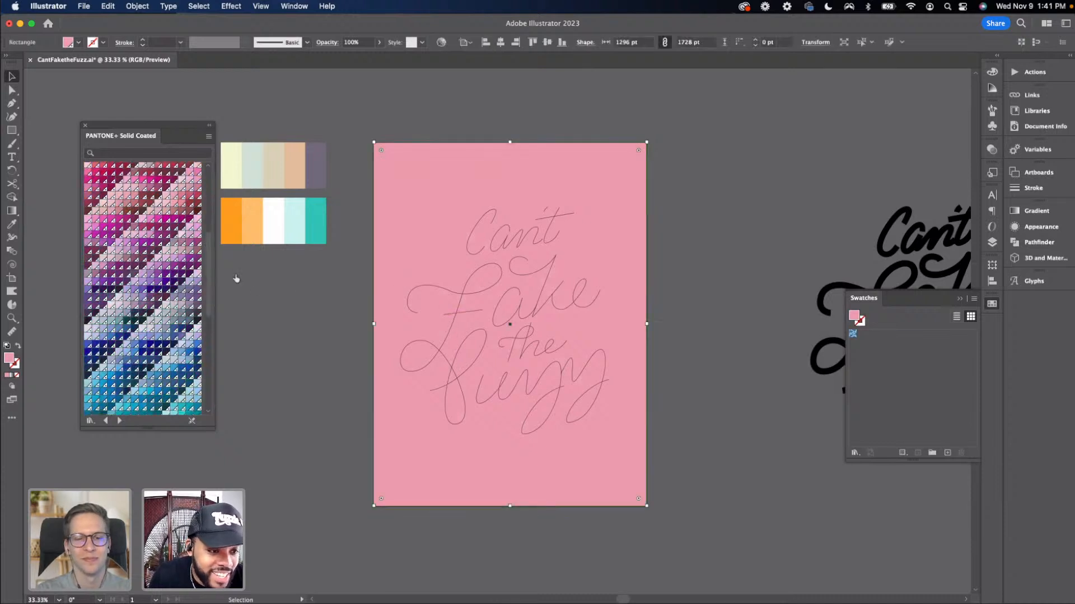
{"action": "scroll", "coordinate": [186, 279], "scroll_direction": "up", "scroll_amount": 5}
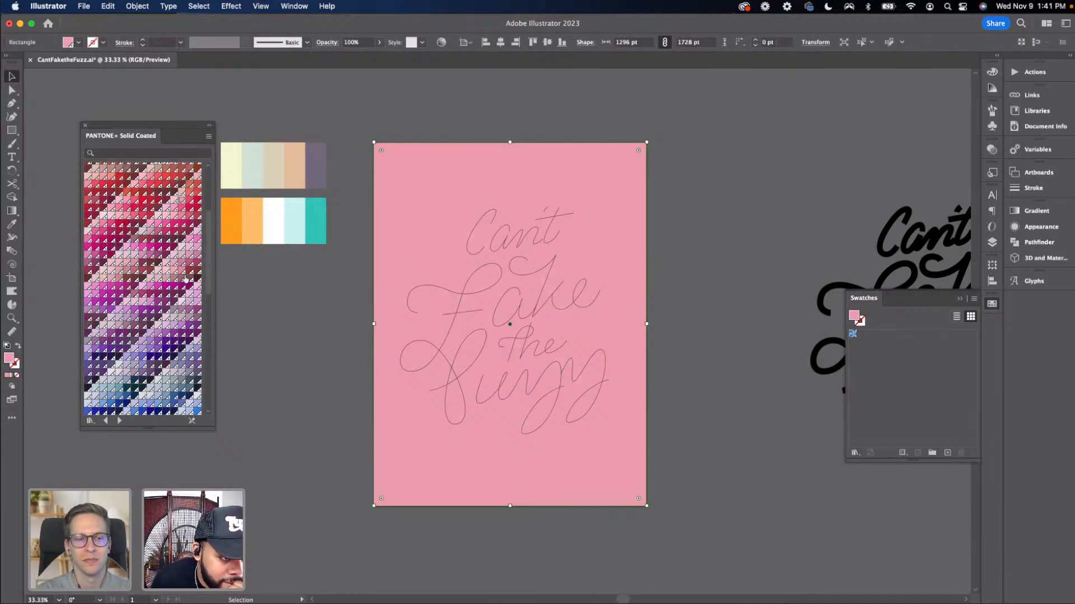
{"action": "scroll", "coordinate": [186, 278], "scroll_direction": "up", "scroll_amount": 2}
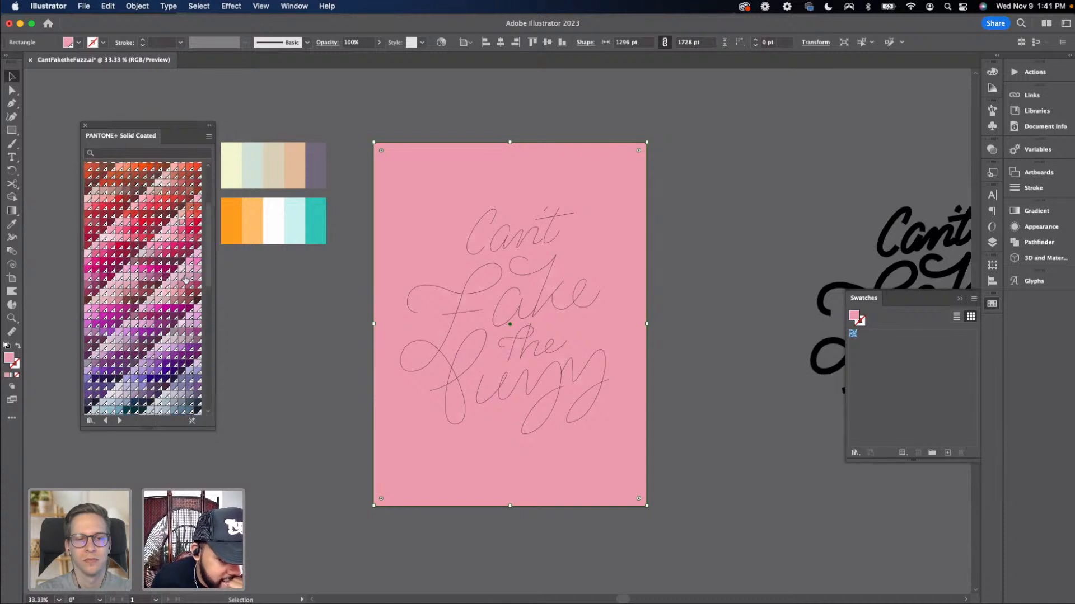
{"action": "scroll", "coordinate": [186, 278], "scroll_direction": "up", "scroll_amount": 5}
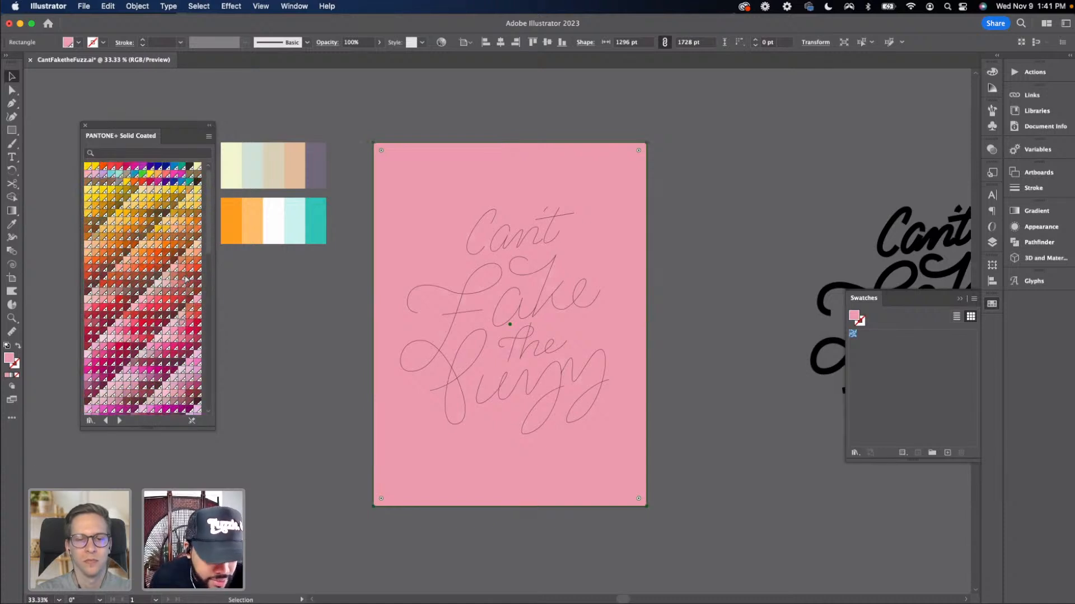
Paste a copy of the pink rectangle, scale it down to a small swatch and place it beside the colour palette
{"action": "scroll", "coordinate": [278, 272], "scroll_direction": "left", "scroll_amount": 8}
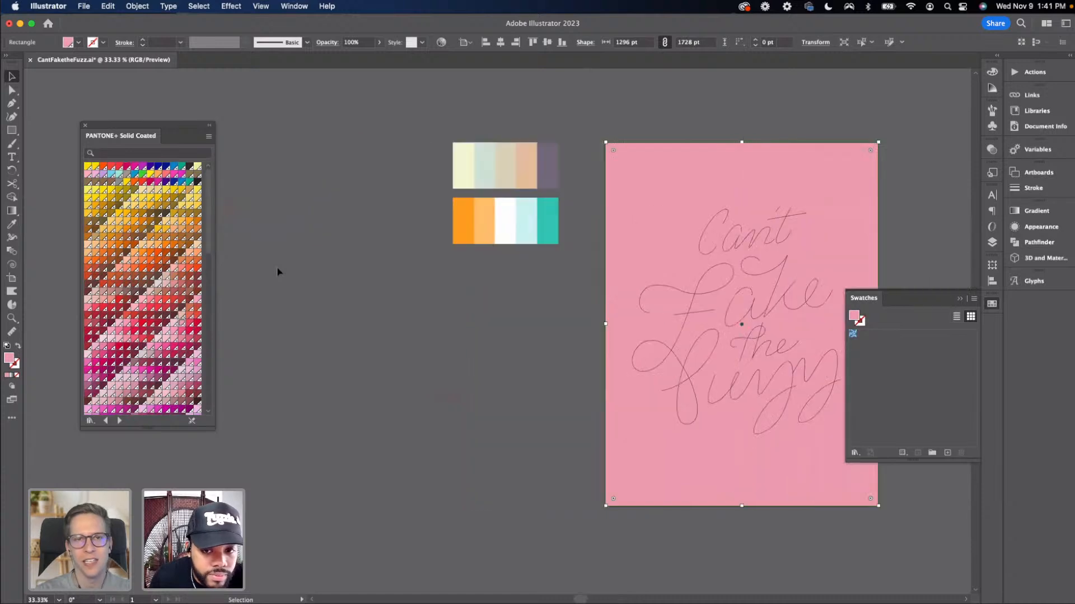
{"action": "key", "text": "super+v"}
{"action": "left_click_drag", "start_coordinate": [473, 308], "coordinate": [353, 246]}
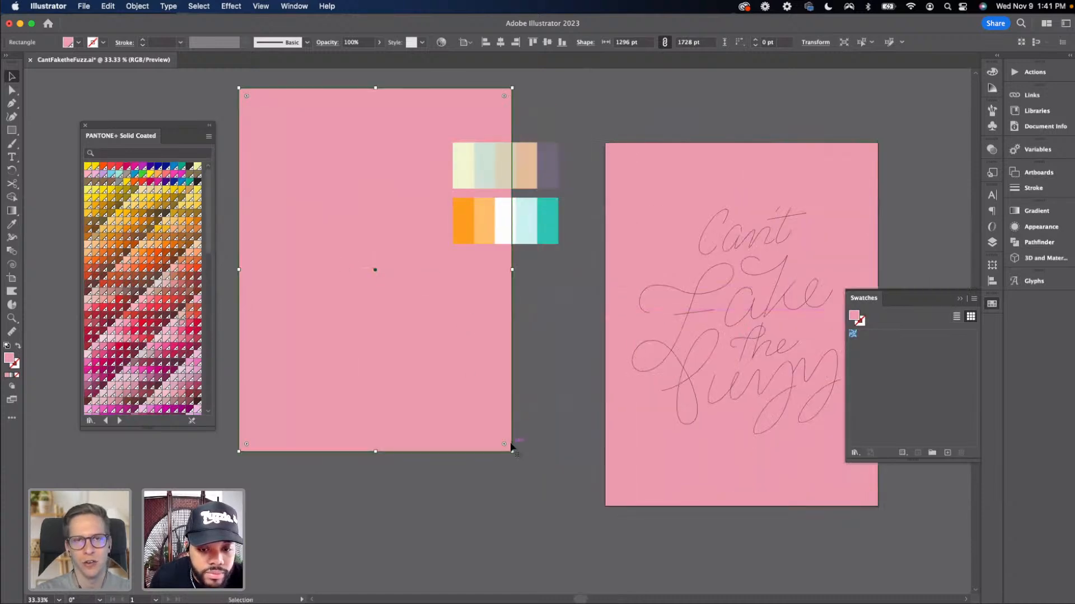
{"action": "left_click_drag", "start_coordinate": [511, 445], "coordinate": [374, 242]}
{"action": "left_click", "coordinate": [430, 331]}
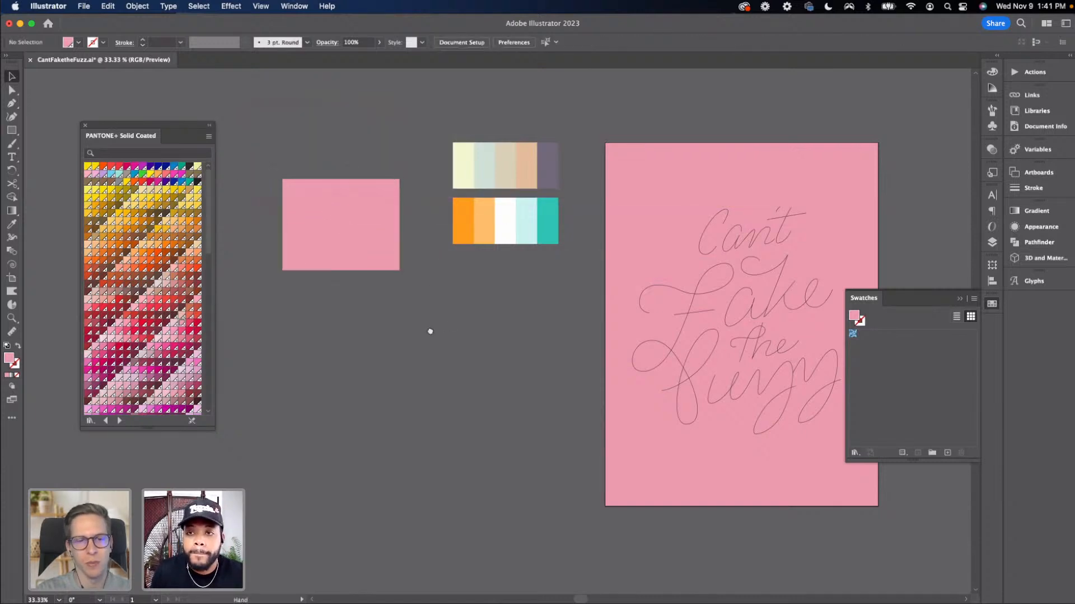
{"action": "scroll", "coordinate": [429, 331], "scroll_direction": "right", "scroll_amount": 3}
{"action": "scroll", "coordinate": [423, 269], "scroll_direction": "right", "scroll_amount": 5}
{"action": "left_click_drag", "start_coordinate": [294, 249], "coordinate": [324, 214]}
{"action": "left_click", "coordinate": [323, 285]}
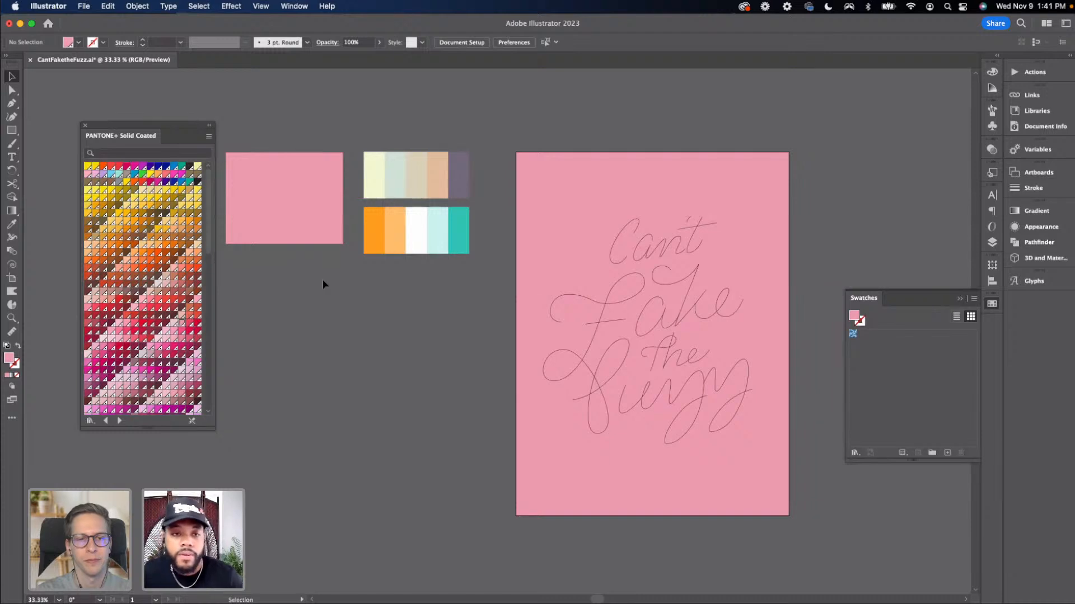
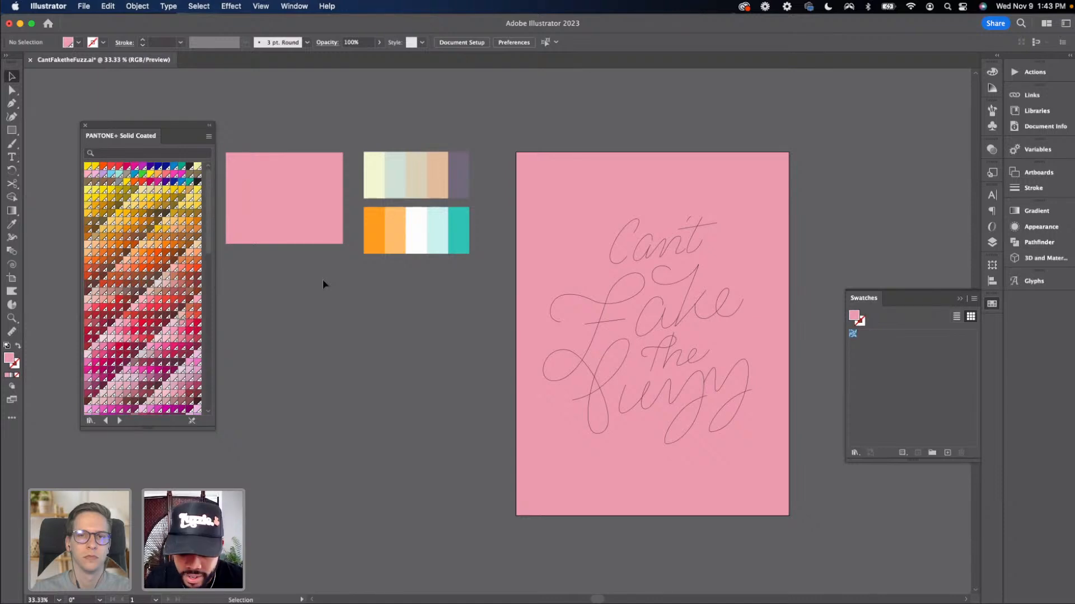
Draw a circle about 182 pt wide below the colour swatches with the Ellipse tool
{"action": "key", "text": "super+equal"}
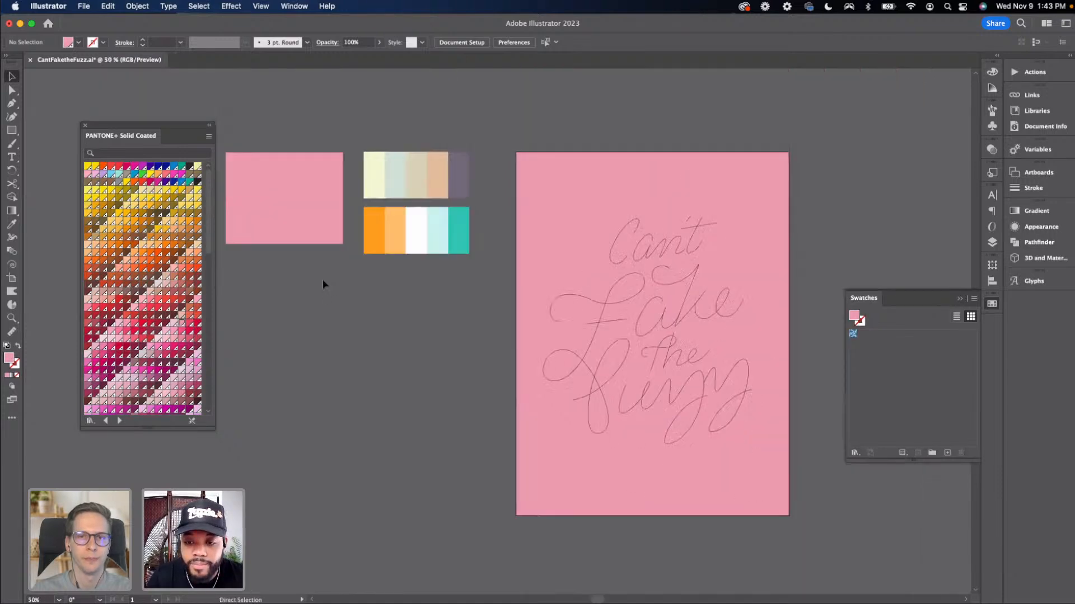
{"action": "key", "text": "super+minus"}
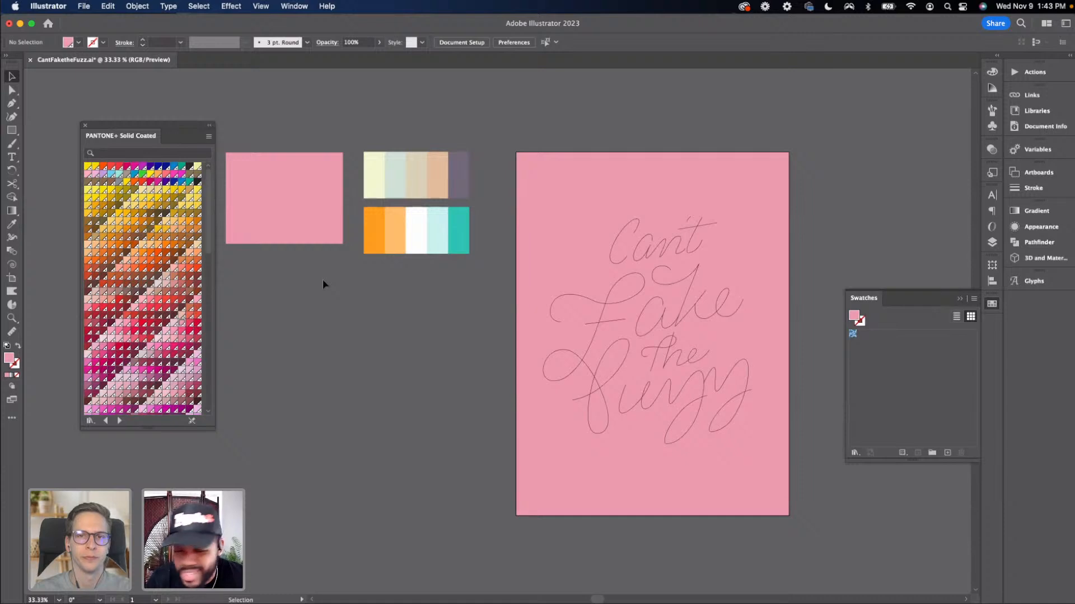
{"action": "left_click_drag", "start_coordinate": [367, 276], "coordinate": [287, 259]}
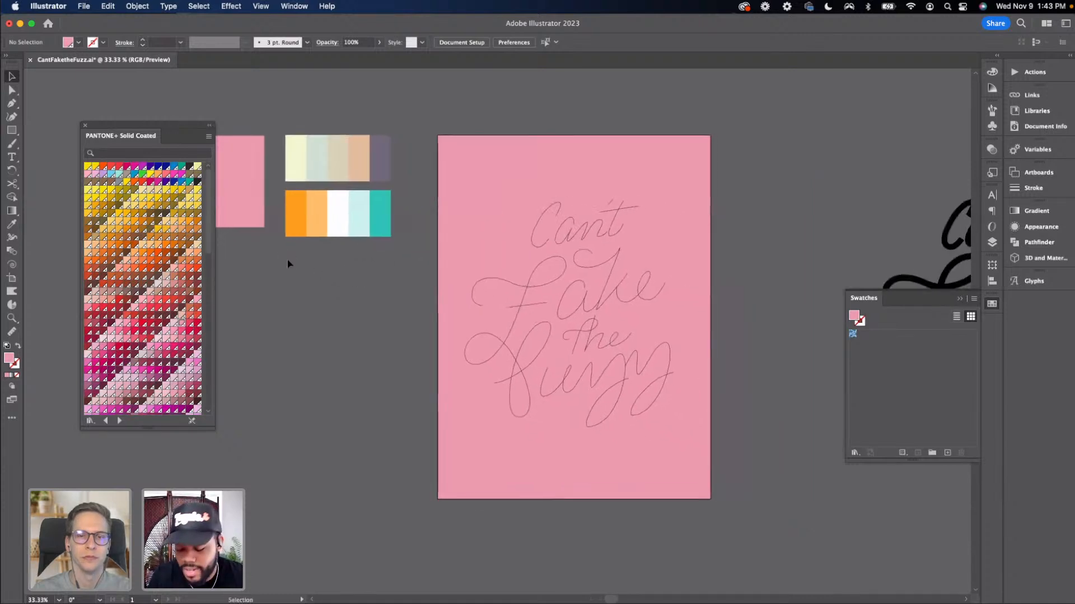
{"action": "key", "text": "l"}
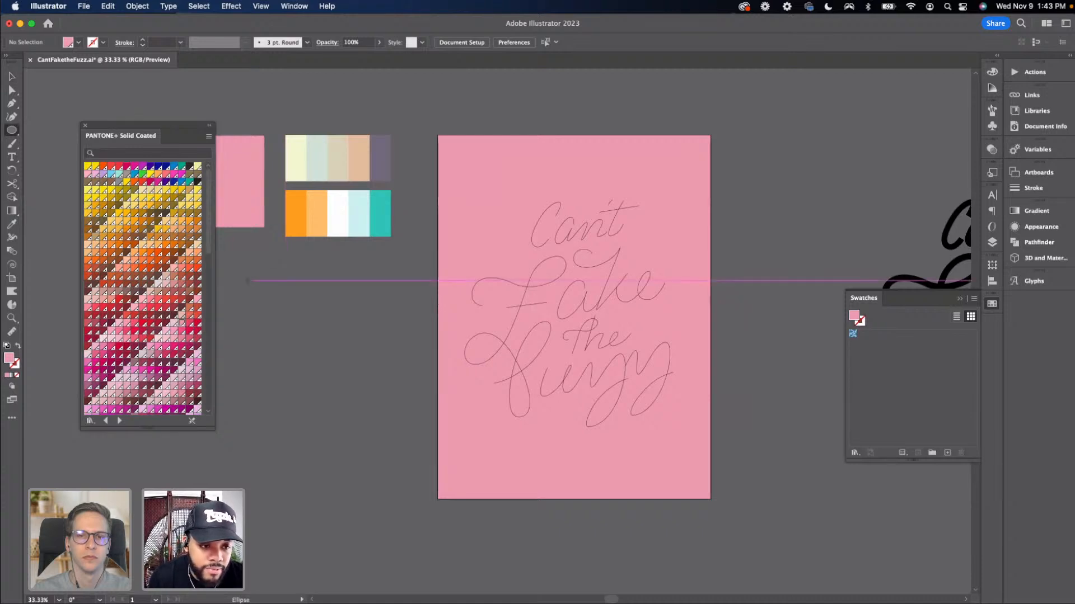
{"action": "left_click_drag", "start_coordinate": [247, 280], "coordinate": [286, 306]}
{"action": "key", "text": "v"}
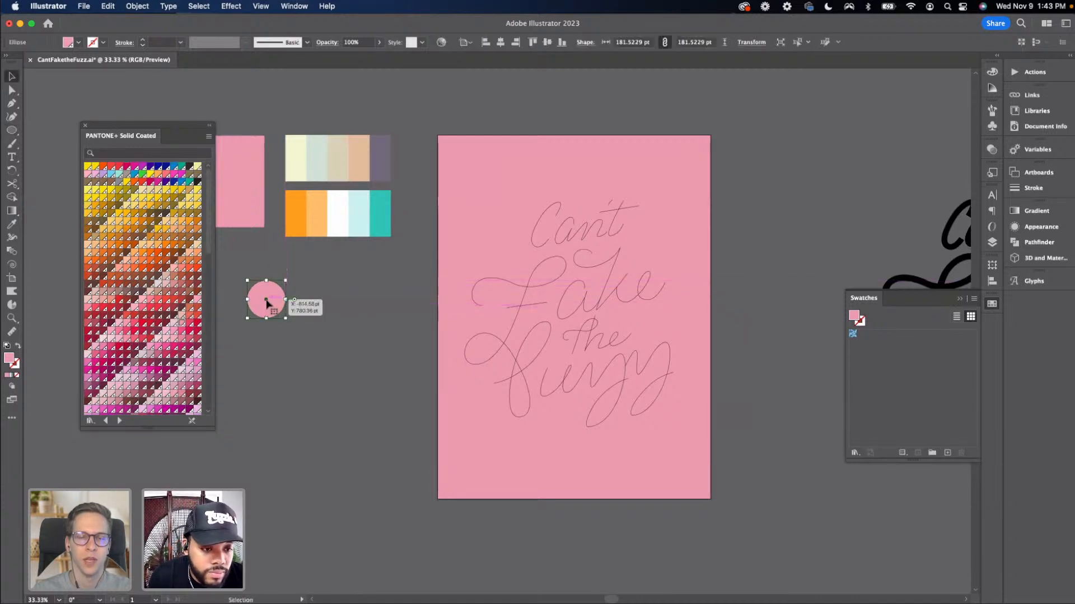
Scale the circle down to about 136 pt
{"action": "left_click", "coordinate": [290, 319]}
{"action": "left_click_drag", "start_coordinate": [305, 322], "coordinate": [338, 307]}
{"action": "left_click", "coordinate": [358, 320]}
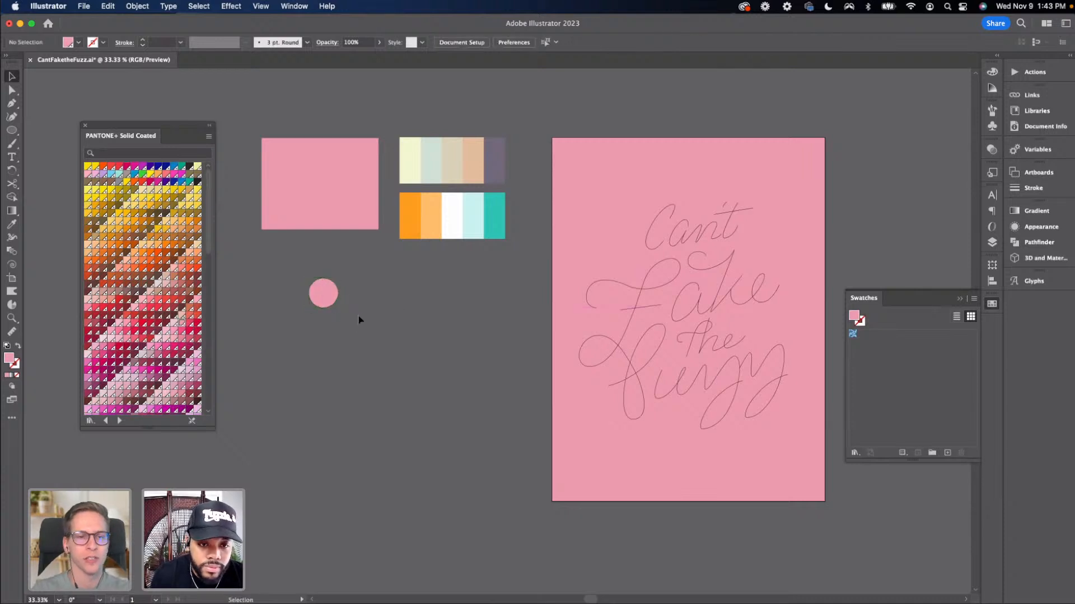
Duplicate the circle to the right of the original on the same level
{"action": "key", "text": "super+equal"}
{"action": "scroll", "coordinate": [432, 366], "scroll_direction": "left", "scroll_amount": 5}
{"action": "scroll", "coordinate": [431, 367], "scroll_direction": "up", "scroll_amount": 3}
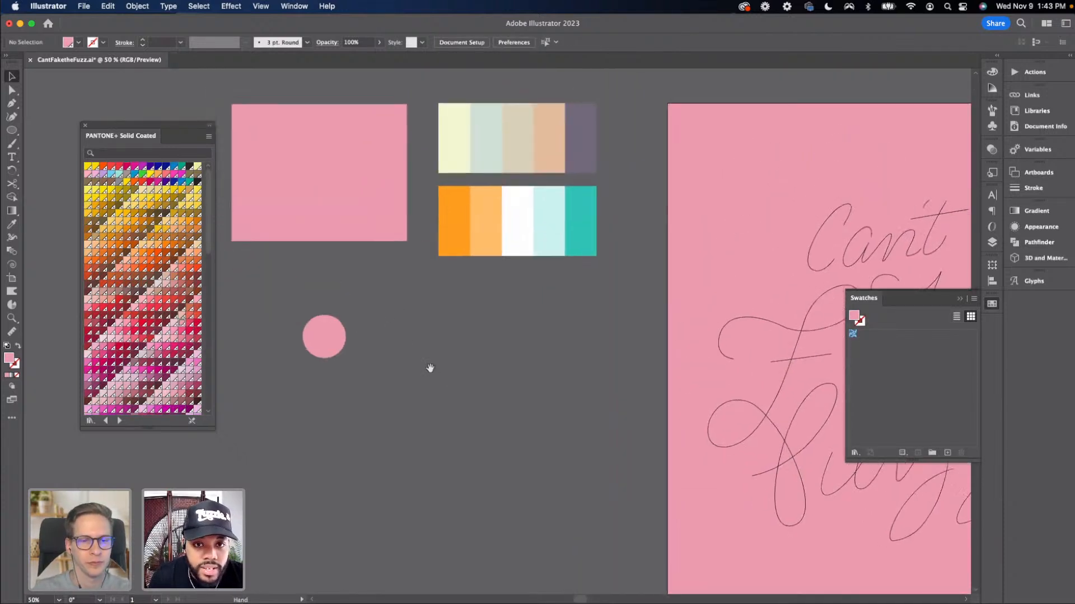
{"action": "left_click_drag", "start_coordinate": [336, 337], "coordinate": [579, 335]}
{"action": "left_click", "coordinate": [371, 344]}
{"action": "left_click", "coordinate": [555, 381]}
{"action": "key", "text": "super+minus"}
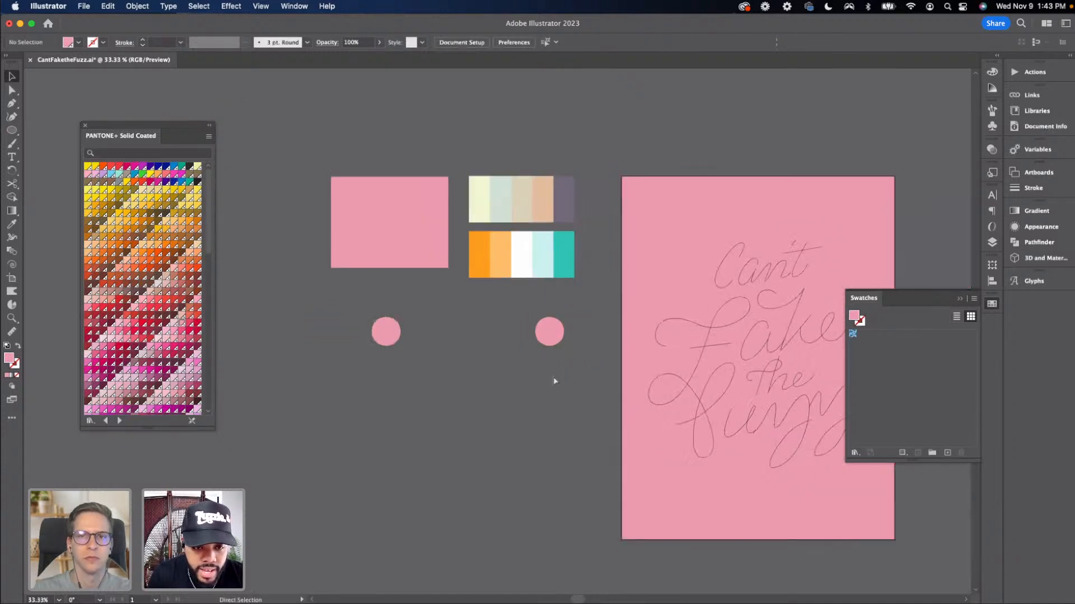
Browse the Pantone Solid Coated swatches with the left circle selected
{"action": "key", "text": "super+equal"}
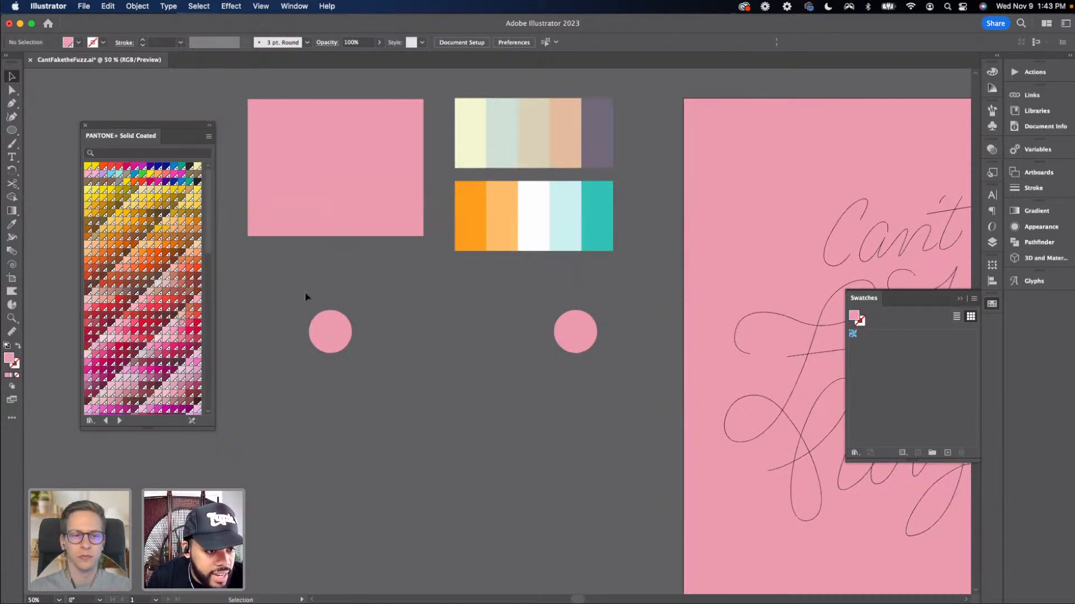
{"action": "left_click", "coordinate": [330, 329]}
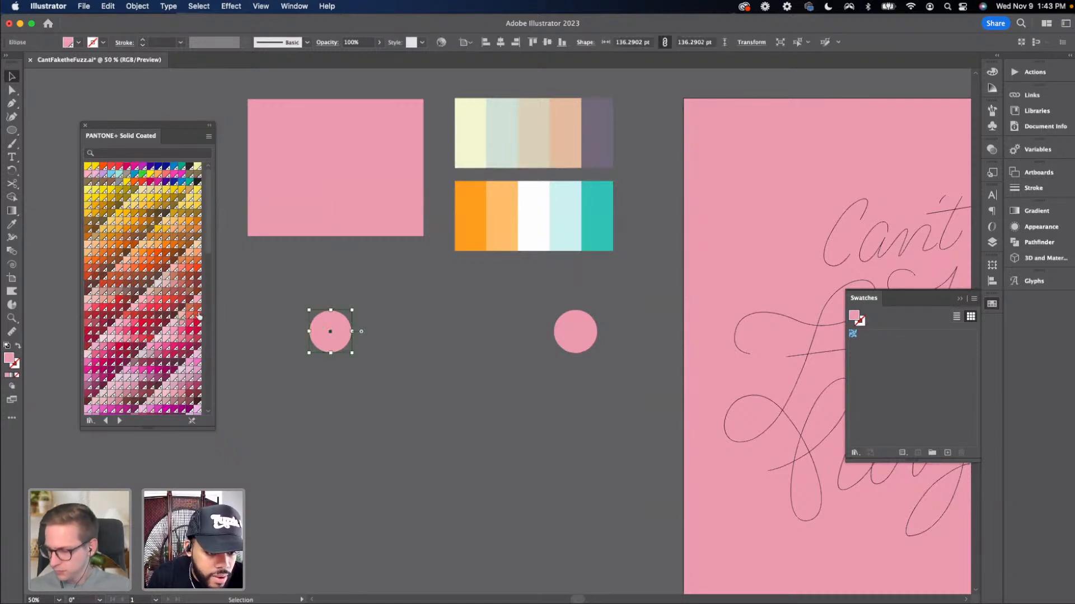
{"action": "scroll", "coordinate": [196, 331], "scroll_direction": "down", "scroll_amount": 6}
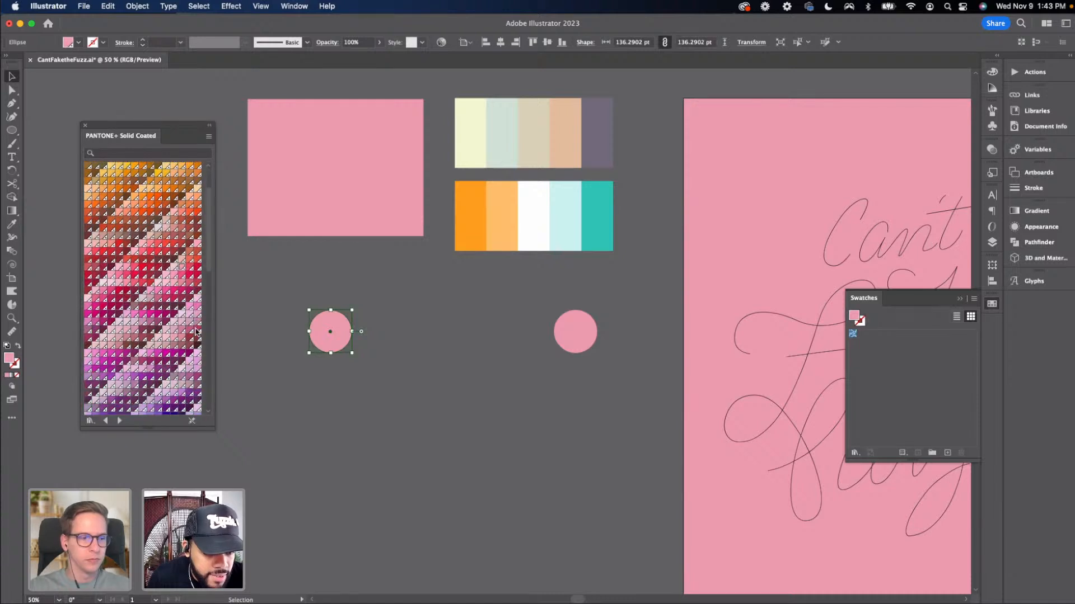
{"action": "scroll", "coordinate": [329, 352], "scroll_direction": "right", "scroll_amount": 5}
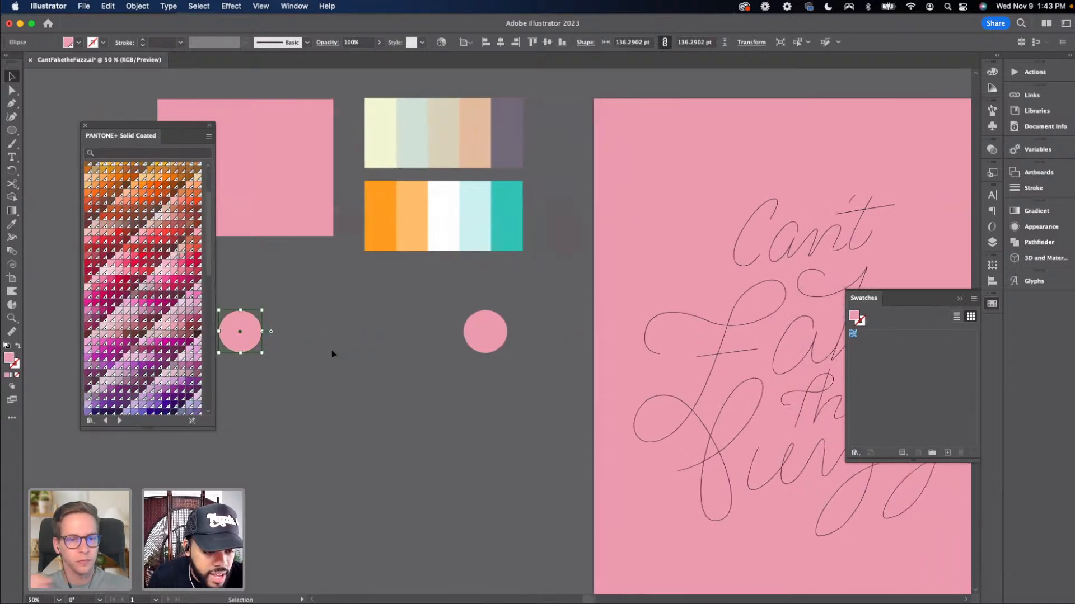
{"action": "scroll", "coordinate": [331, 354], "scroll_direction": "right", "scroll_amount": 1}
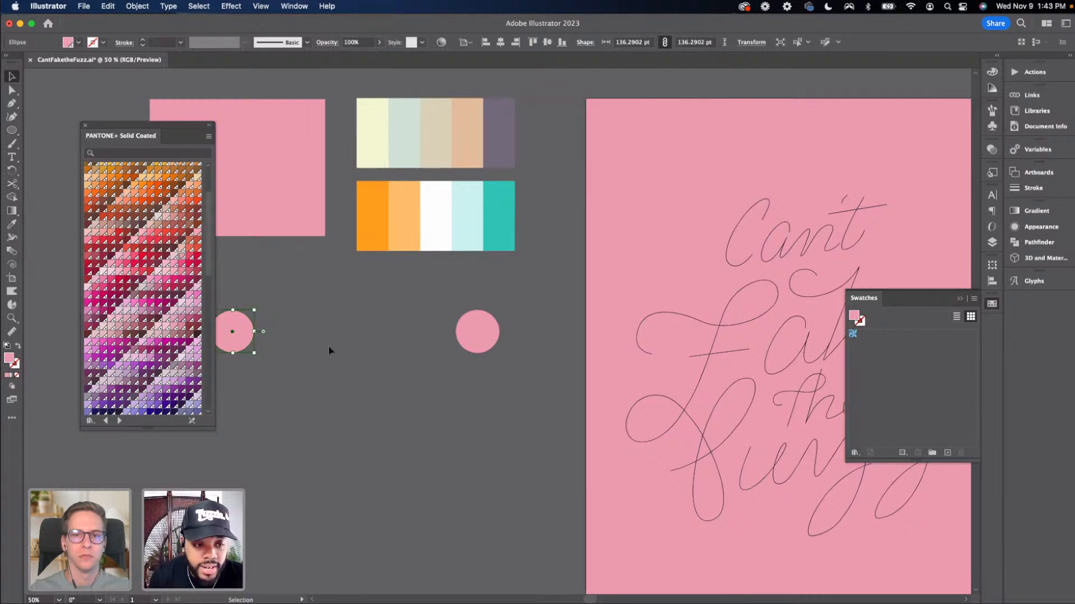
{"action": "scroll", "coordinate": [328, 347], "scroll_direction": "left", "scroll_amount": 3}
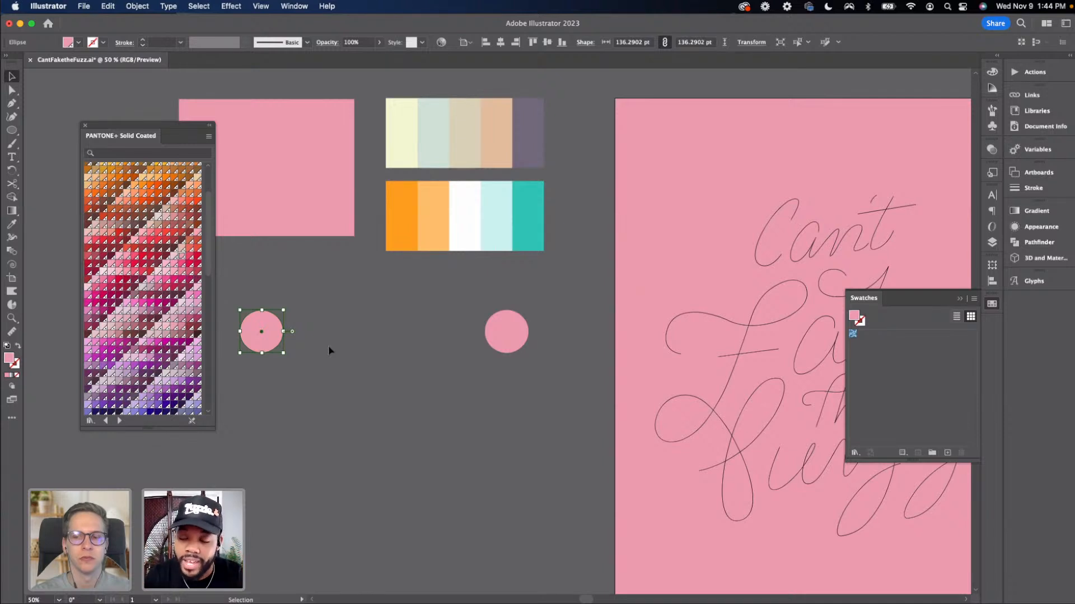
{"action": "left_click", "coordinate": [258, 382]}
{"action": "left_click", "coordinate": [254, 342]}
{"action": "left_click", "coordinate": [239, 367]}
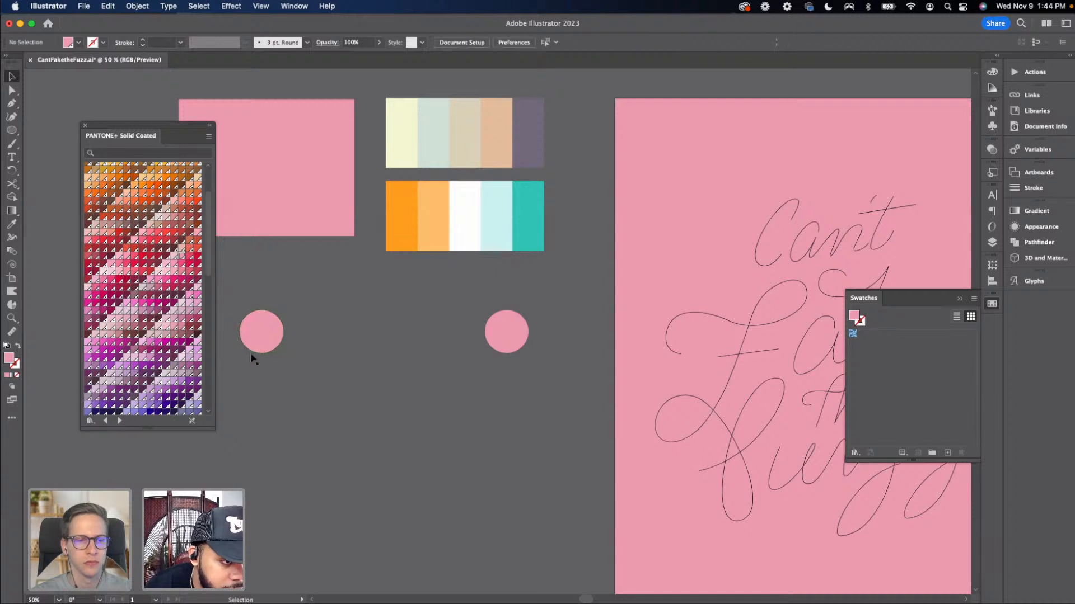
Fill the left circle with a peach swatch from the Pantone Solid Coated library
{"action": "left_click", "coordinate": [250, 331]}
{"action": "scroll", "coordinate": [184, 320], "scroll_direction": "up", "scroll_amount": 5}
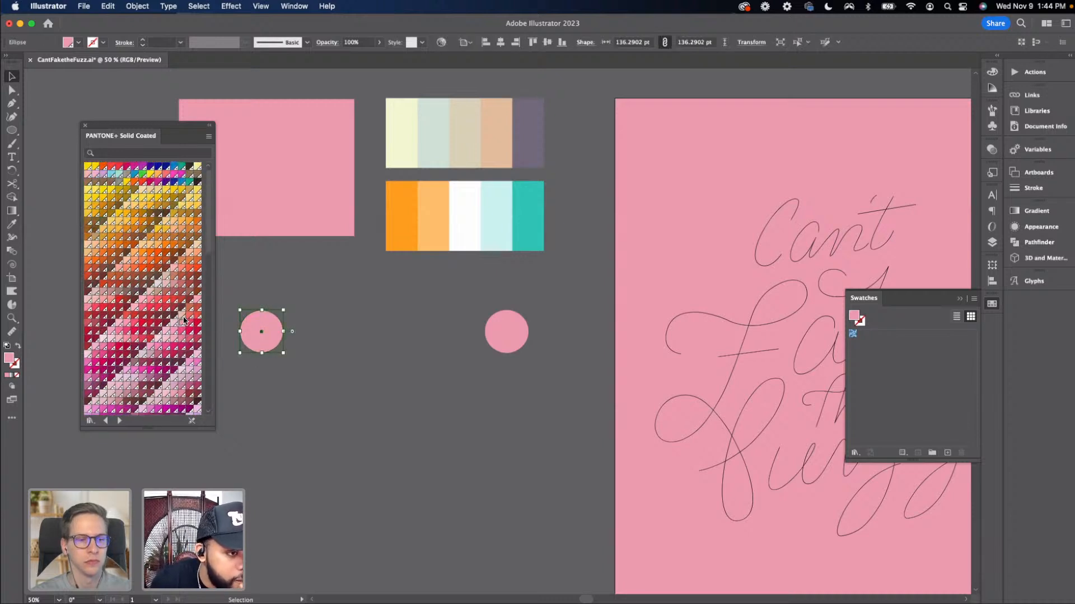
{"action": "scroll", "coordinate": [147, 370], "scroll_direction": "down", "scroll_amount": 5}
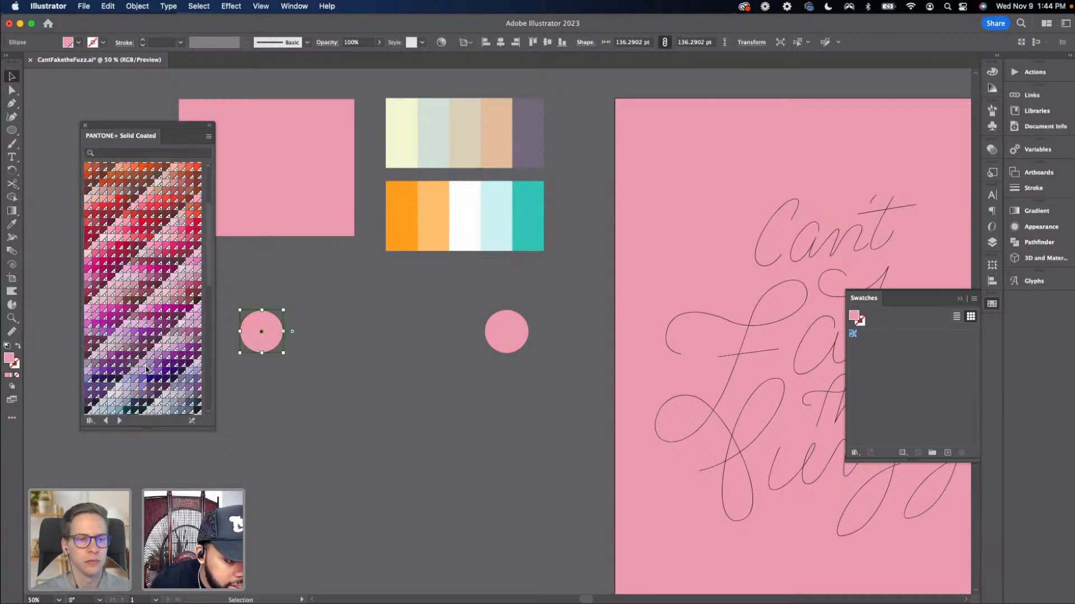
{"action": "scroll", "coordinate": [147, 370], "scroll_direction": "up", "scroll_amount": 5}
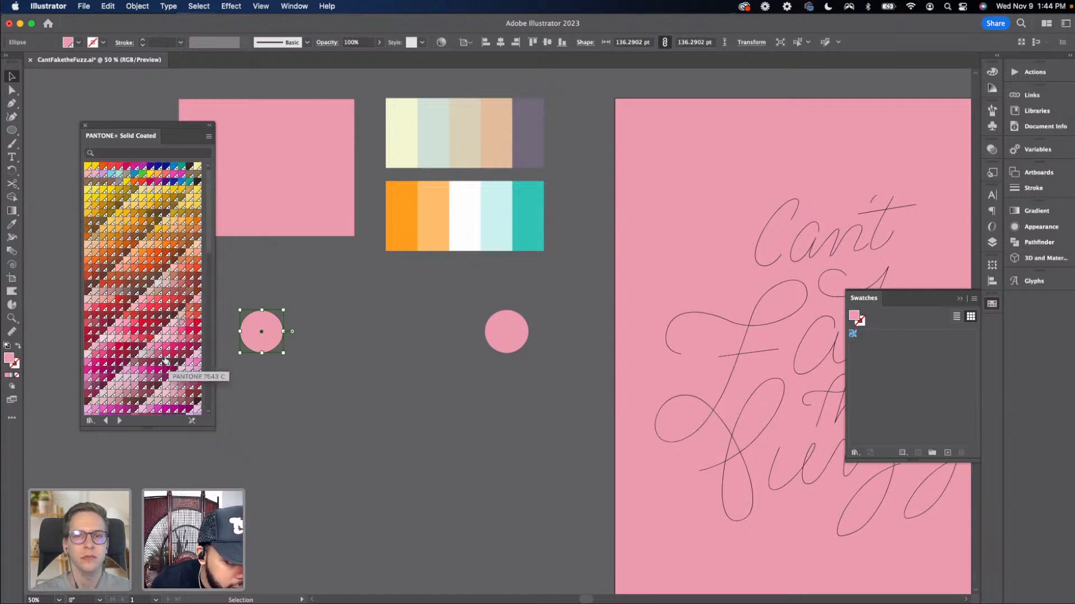
{"action": "left_click", "coordinate": [88, 244]}
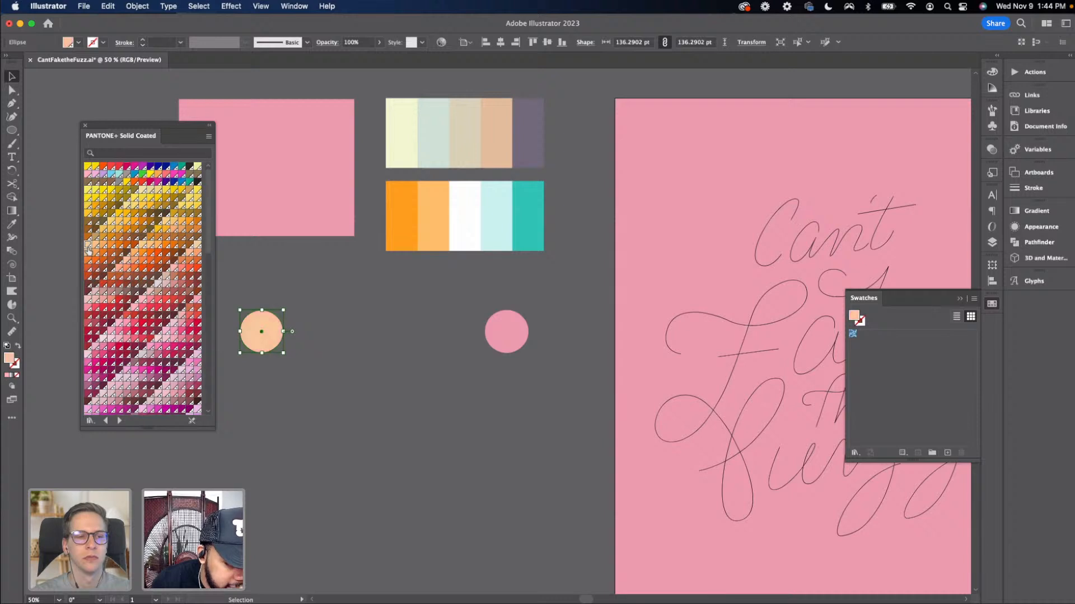
Nudge the peach circle slightly to the right
{"action": "left_click", "coordinate": [265, 429]}
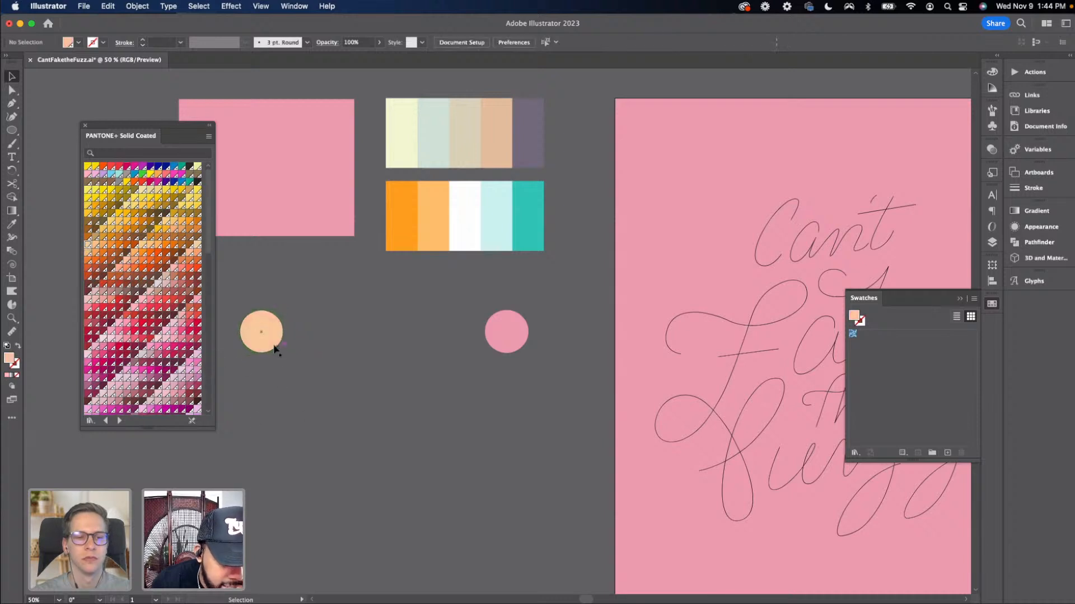
{"action": "left_click_drag", "start_coordinate": [272, 349], "coordinate": [298, 348]}
{"action": "left_click", "coordinate": [321, 361]}
Duplicate the pink circle into the middle and fill it white by sampling the palette with the Eyedropper
{"action": "left_click", "coordinate": [285, 339]}
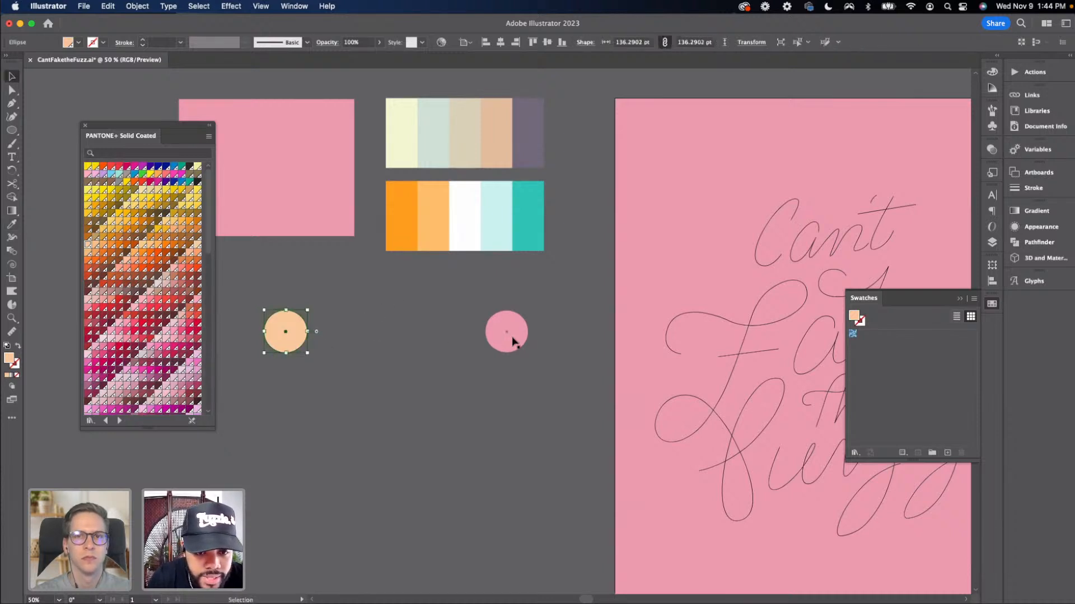
{"action": "left_click_drag", "start_coordinate": [514, 342], "coordinate": [393, 342]}
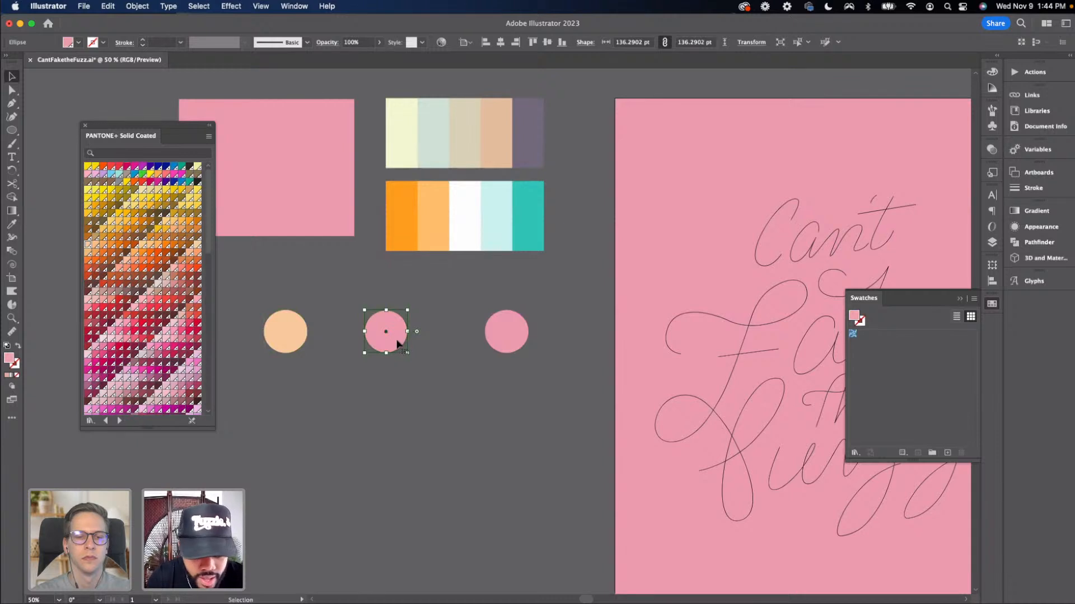
{"action": "left_click", "coordinate": [460, 240]}
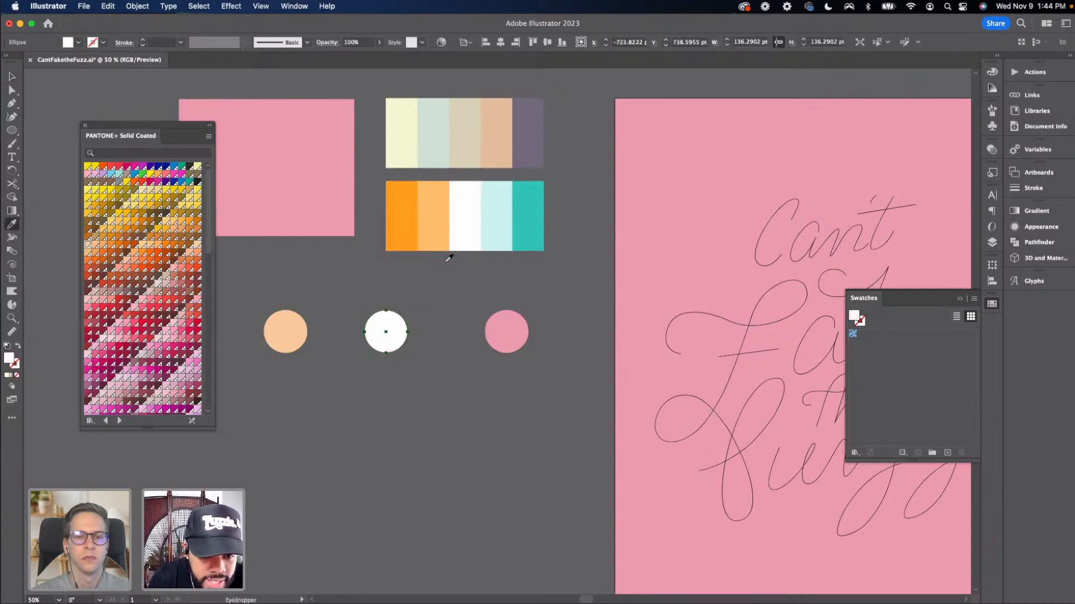
Move the right circle slightly left and fill it with a light pink Pantone swatch
{"action": "left_click_drag", "start_coordinate": [506, 334], "coordinate": [485, 334]}
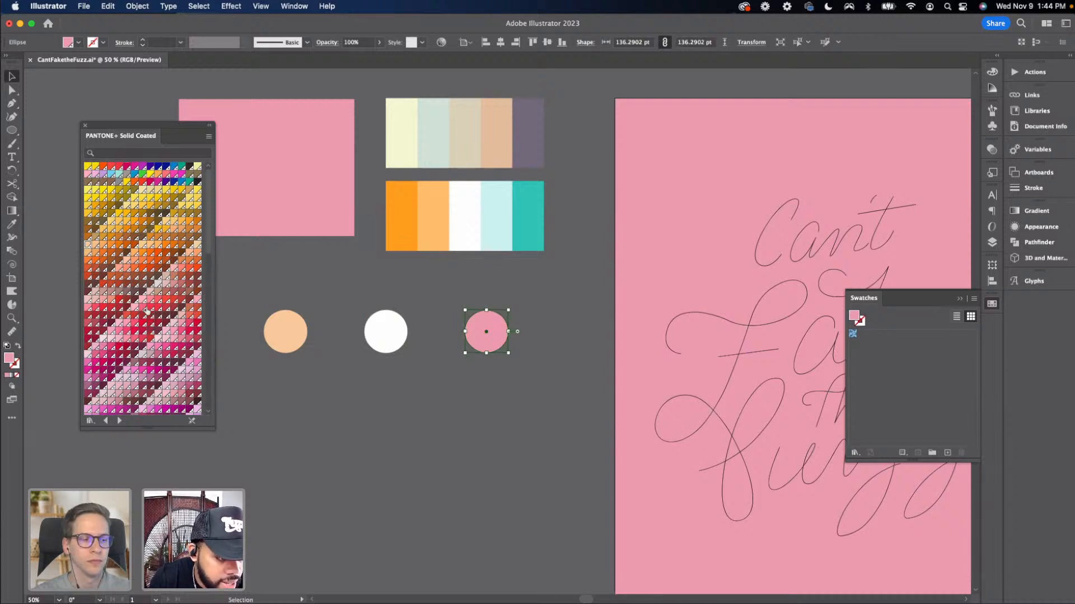
{"action": "scroll", "coordinate": [124, 311], "scroll_direction": "down", "scroll_amount": 3}
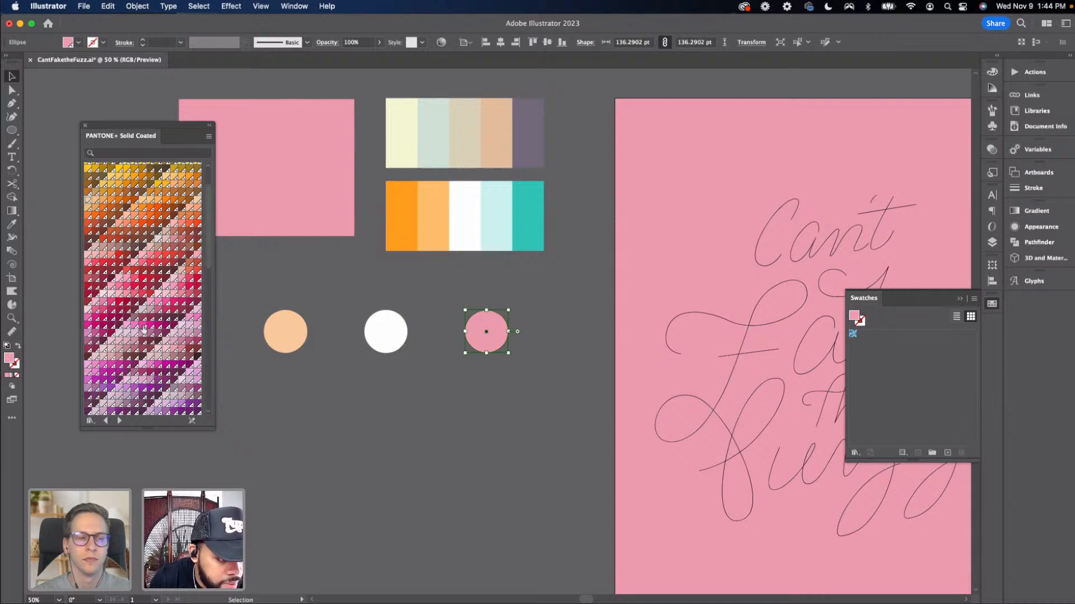
{"action": "left_click", "coordinate": [142, 326]}
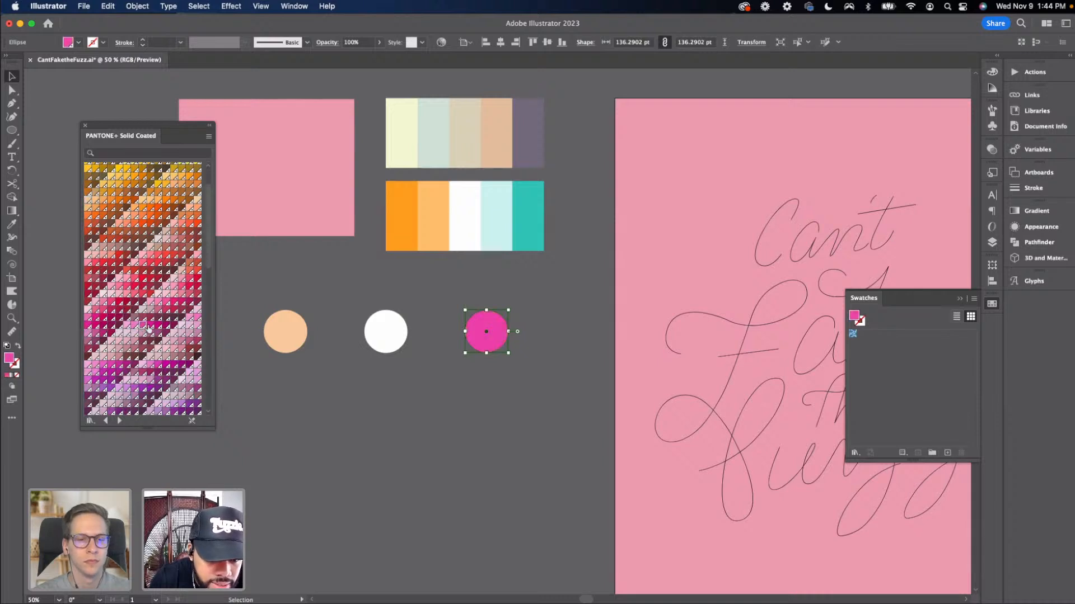
{"action": "left_click", "coordinate": [127, 327]}
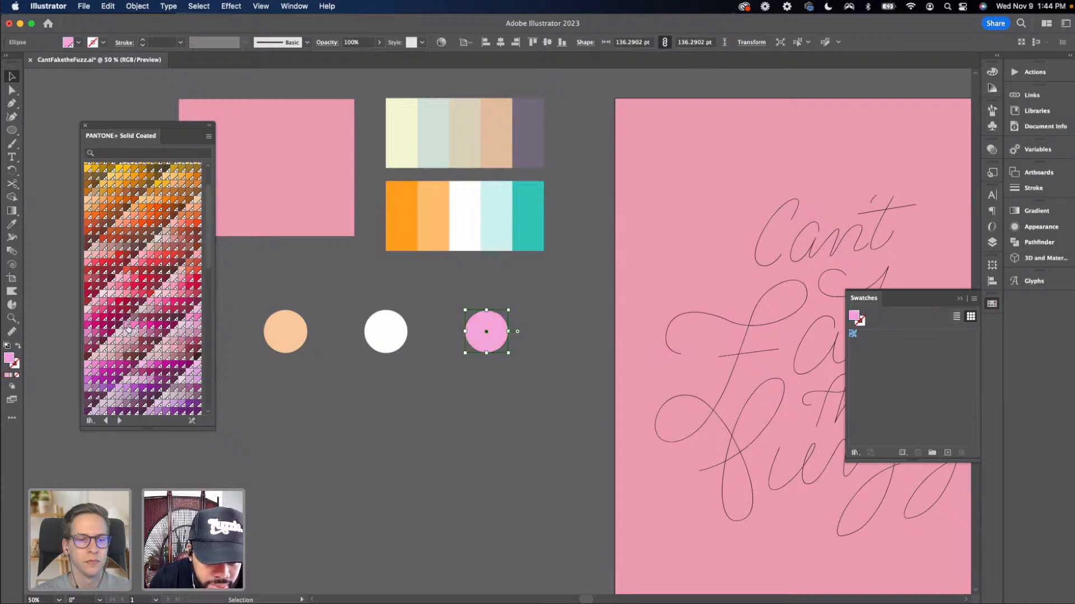
{"action": "left_click", "coordinate": [283, 384]}
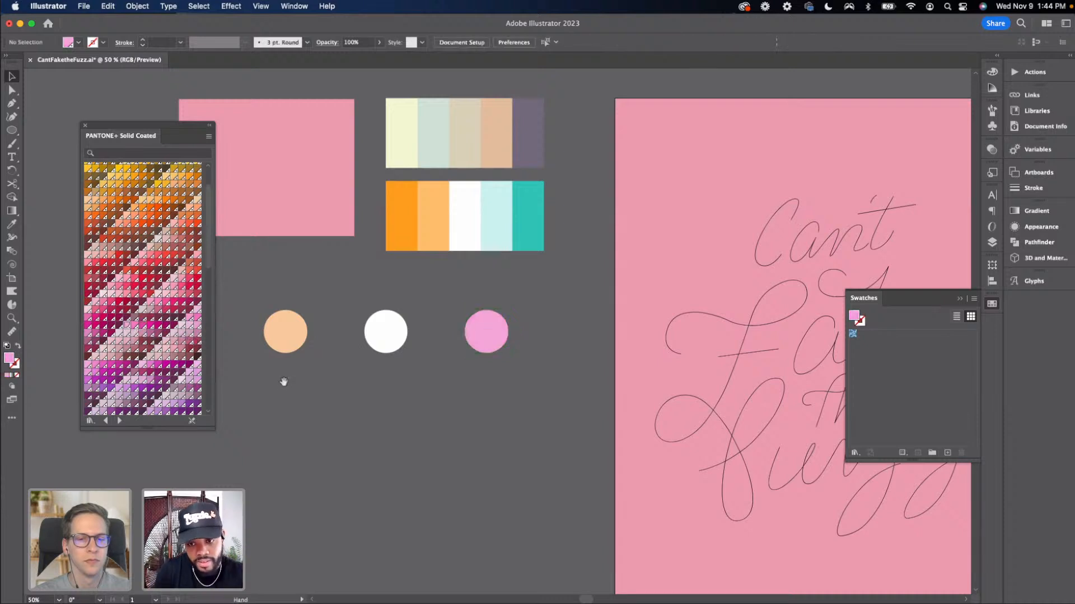
Move and shorten the Pantone swatch panel so it sits beside the Swatches panel
{"action": "left_click_drag", "start_coordinate": [283, 379], "coordinate": [274, 382]}
{"action": "key", "text": "super+minus"}
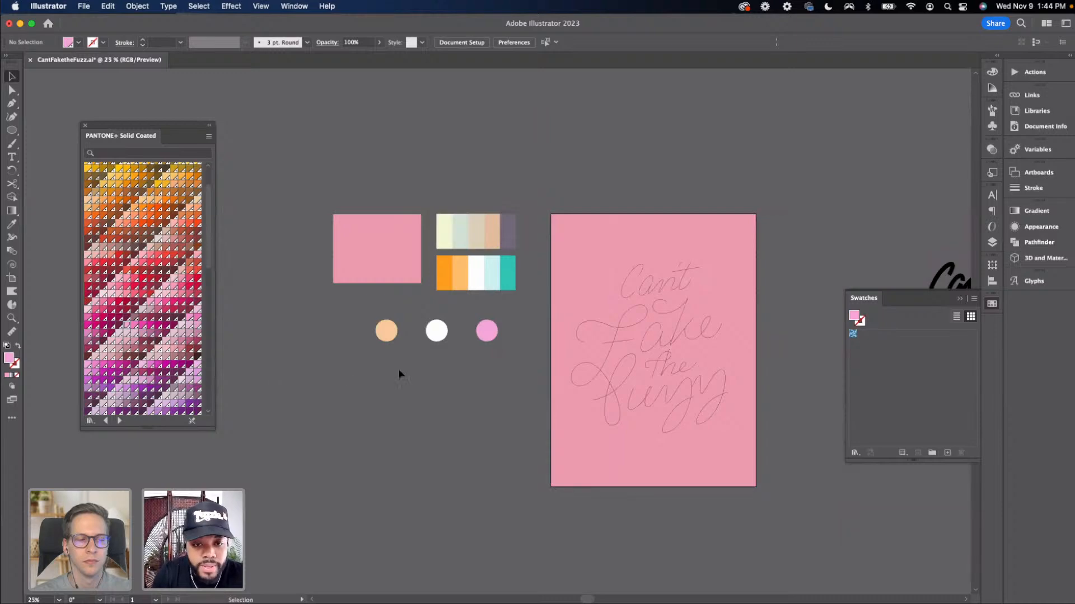
{"action": "left_click_drag", "start_coordinate": [194, 126], "coordinate": [795, 165]}
{"action": "left_click_drag", "start_coordinate": [739, 461], "coordinate": [742, 296]}
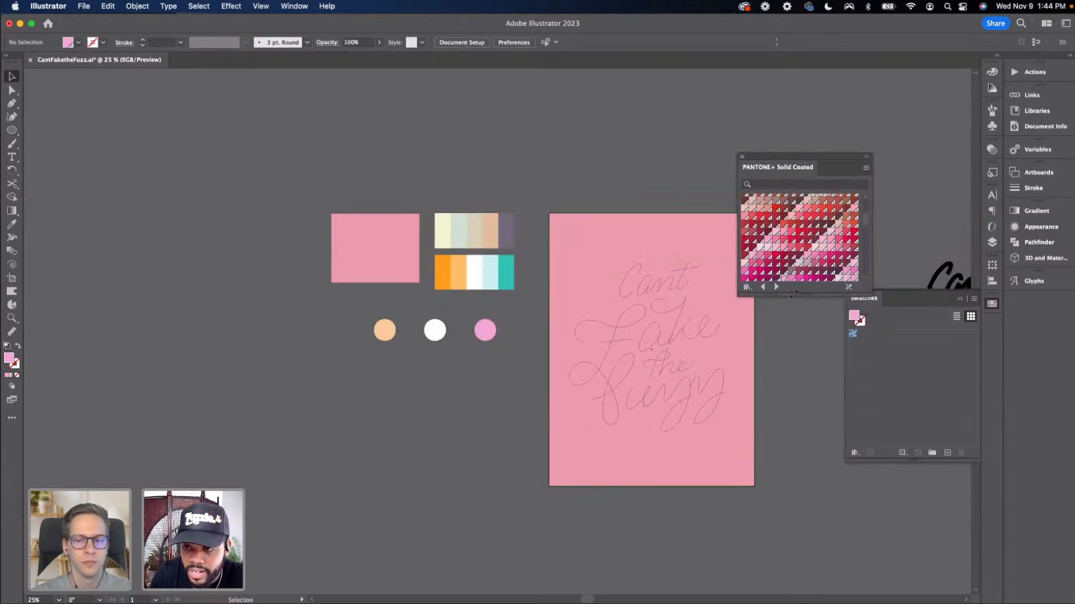
{"action": "left_click_drag", "start_coordinate": [782, 160], "coordinate": [830, 149]}
{"action": "scroll", "coordinate": [406, 353], "scroll_direction": "right", "scroll_amount": 3}
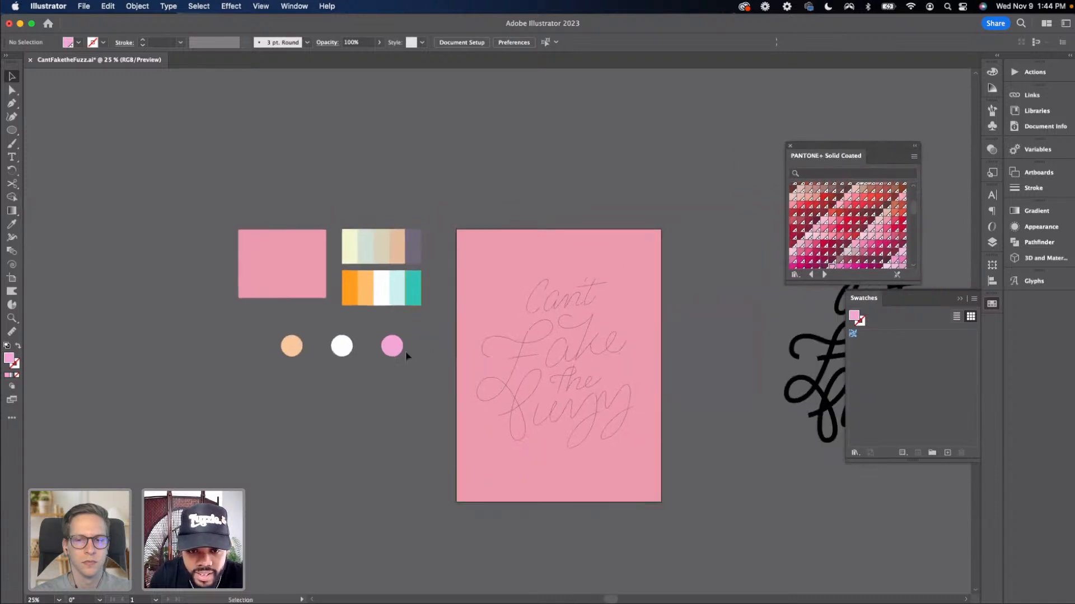
Blend the peach, white and pink circles together with the Blend tool
{"action": "key", "text": "super+equal"}
{"action": "scroll", "coordinate": [375, 352], "scroll_direction": "down", "scroll_amount": 2}
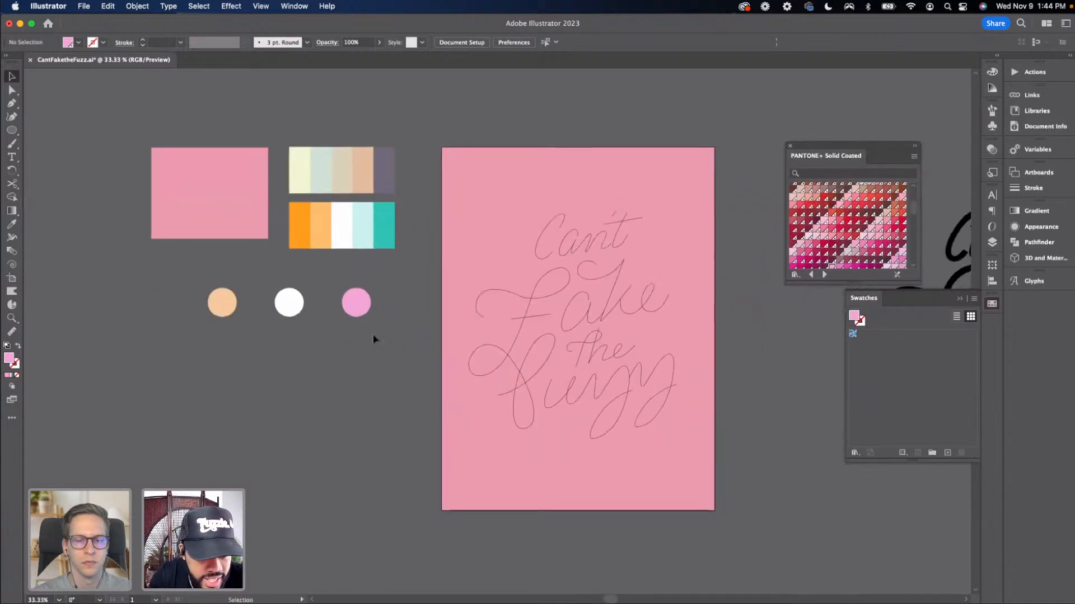
{"action": "left_click_drag", "start_coordinate": [210, 292], "coordinate": [374, 314]}
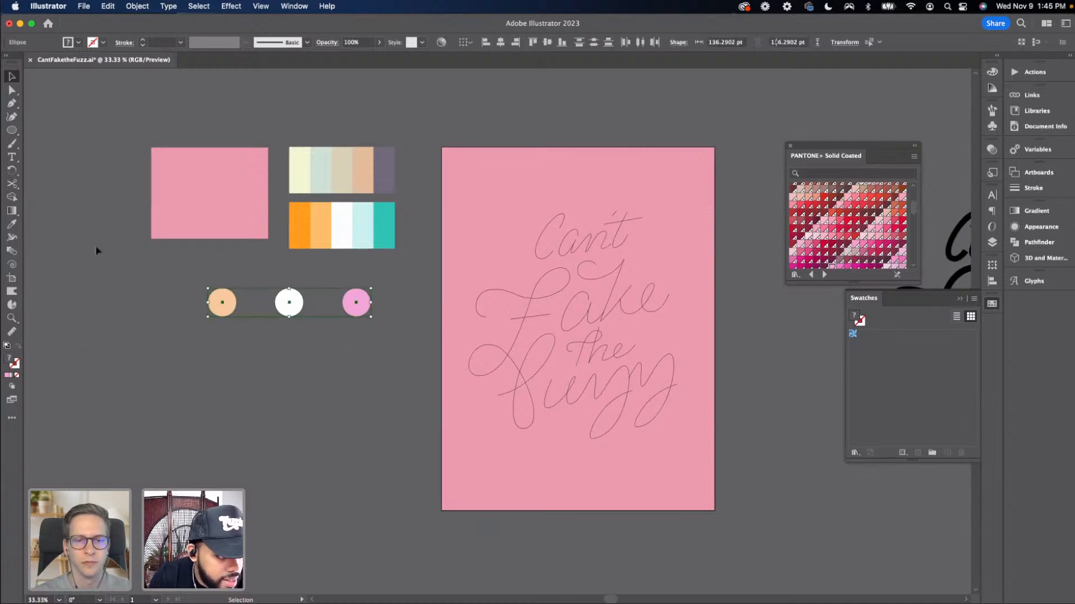
{"action": "left_click", "coordinate": [9, 253]}
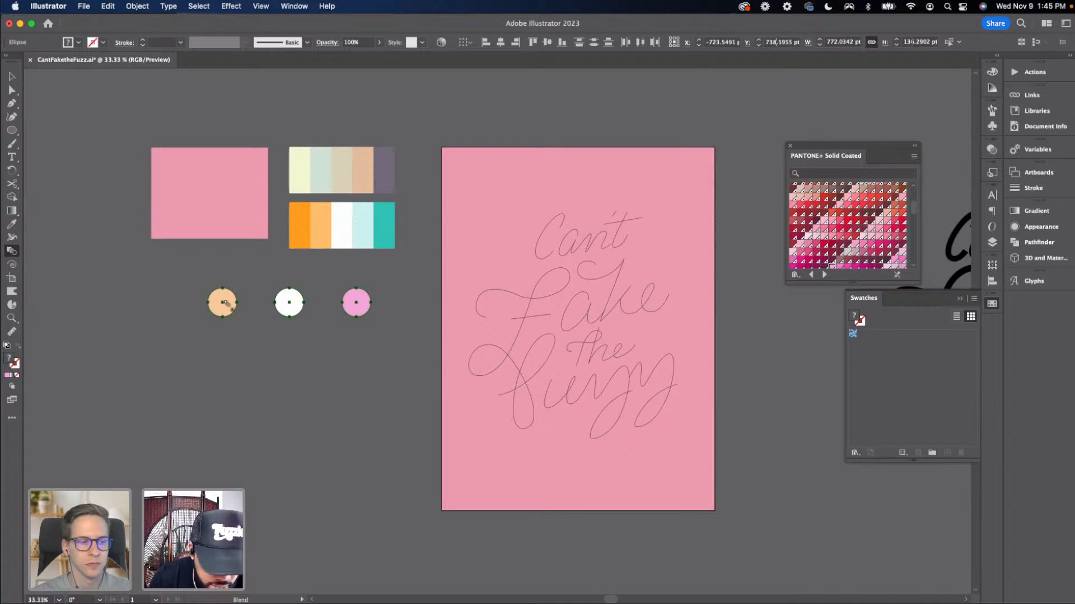
{"action": "key", "text": "super+equal"}
{"action": "key", "text": "super+equal"}
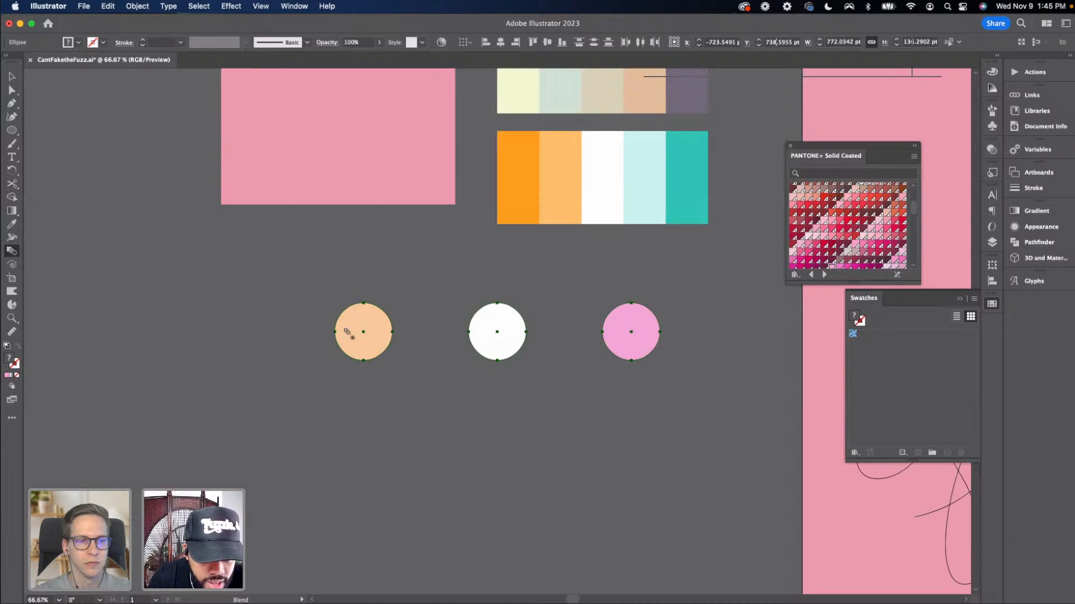
{"action": "left_click", "coordinate": [494, 348]}
{"action": "left_click", "coordinate": [618, 347]}
{"action": "key", "text": "v"}
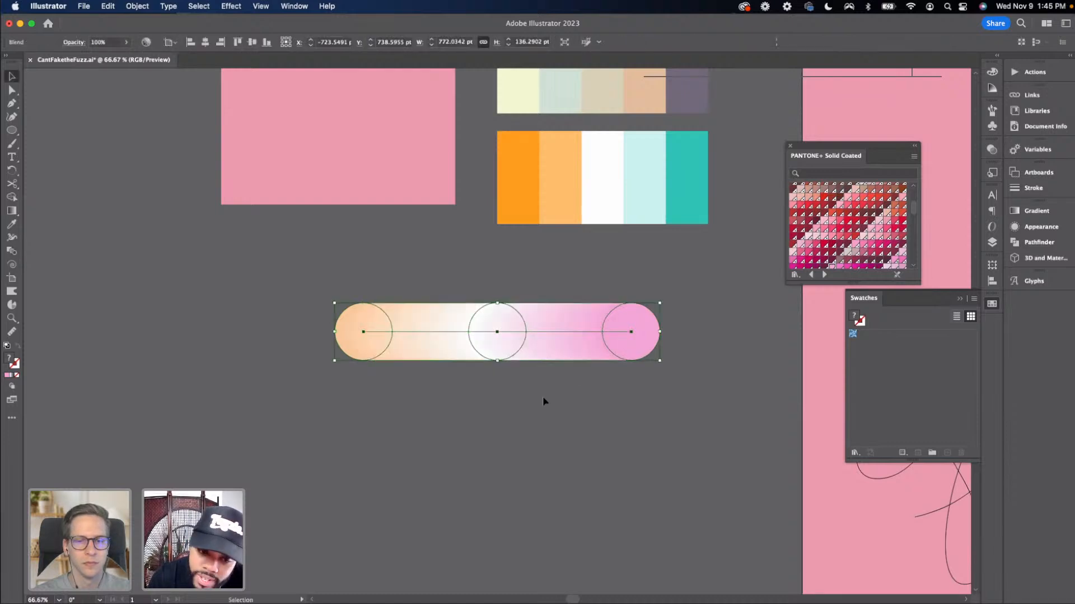
Inspect the new blend at different zoom levels and select it
{"action": "left_click", "coordinate": [546, 400]}
{"action": "key", "text": "super+minus"}
{"action": "key", "text": "super+minus"}
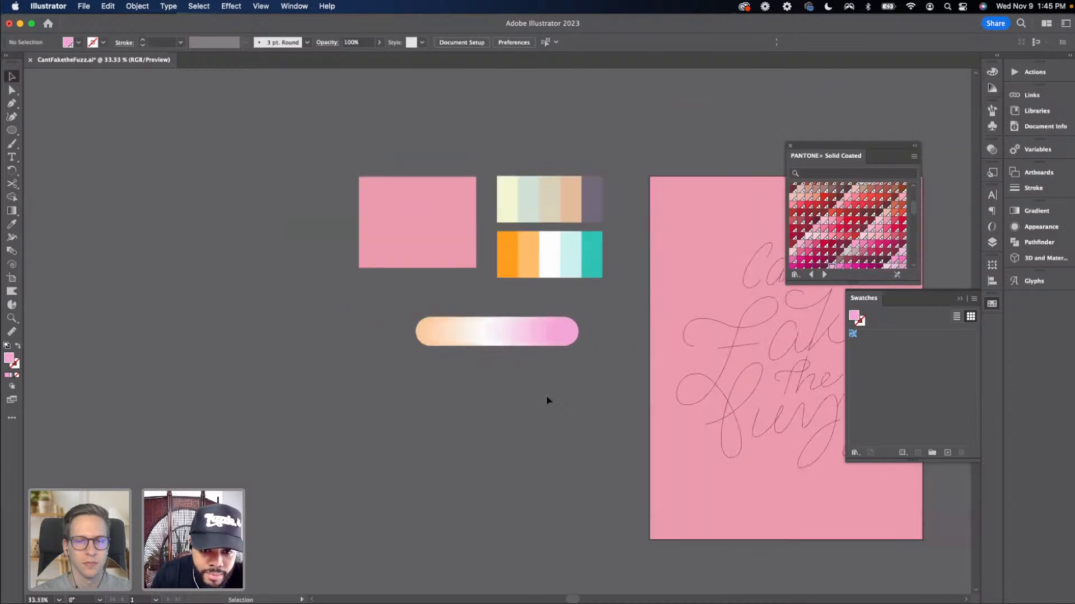
{"action": "left_click_drag", "start_coordinate": [547, 397], "coordinate": [401, 373]}
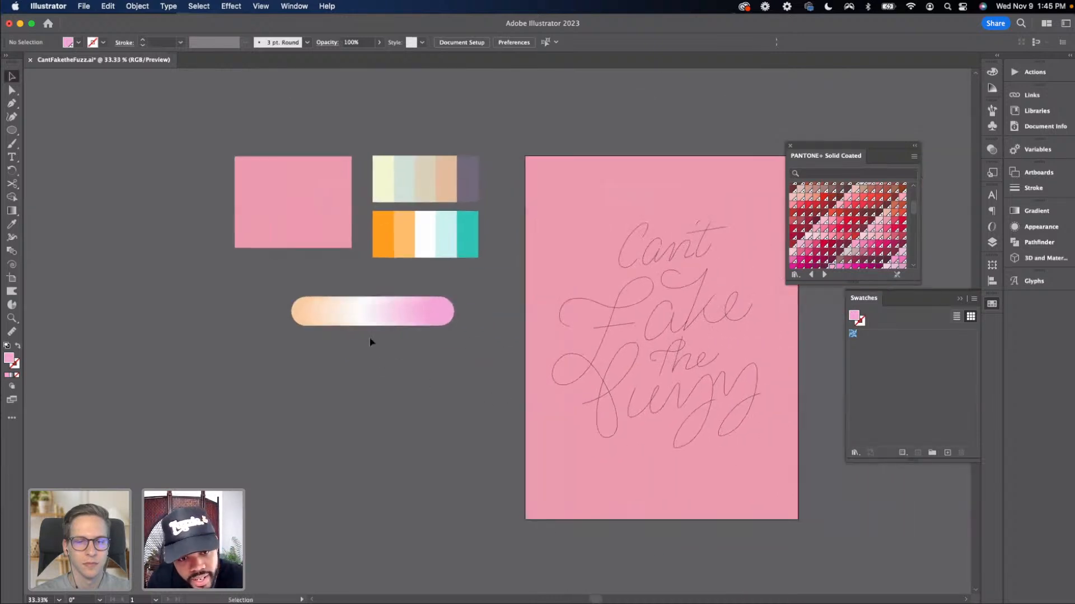
{"action": "left_click", "coordinate": [367, 317]}
{"action": "left_click", "coordinate": [319, 339]}
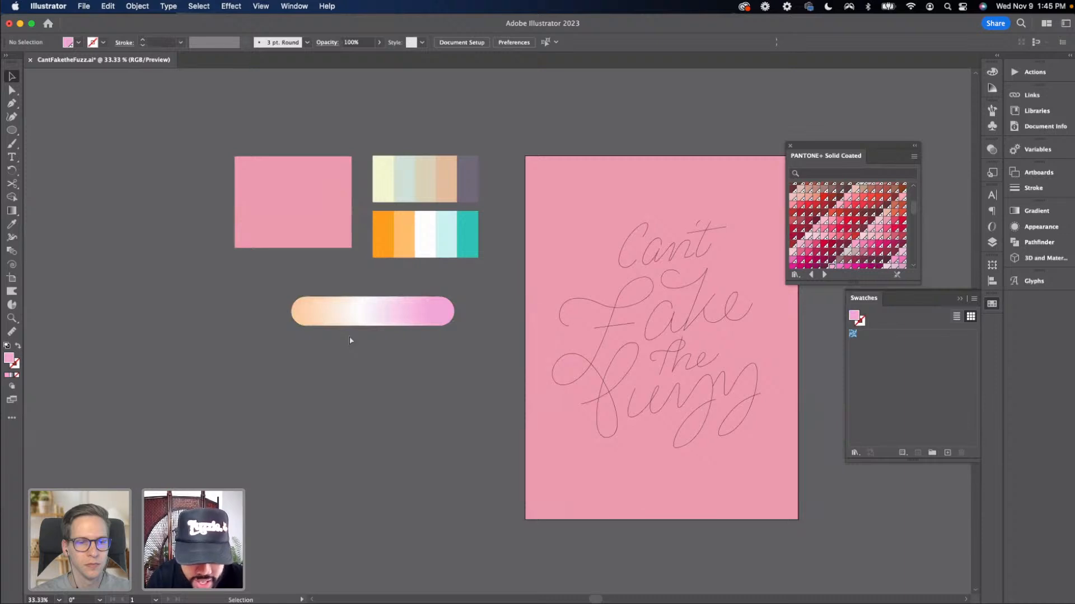
{"action": "key", "text": "super+plus"}
{"action": "left_click_drag", "start_coordinate": [386, 321], "coordinate": [405, 287]}
{"action": "left_click", "coordinate": [379, 284]}
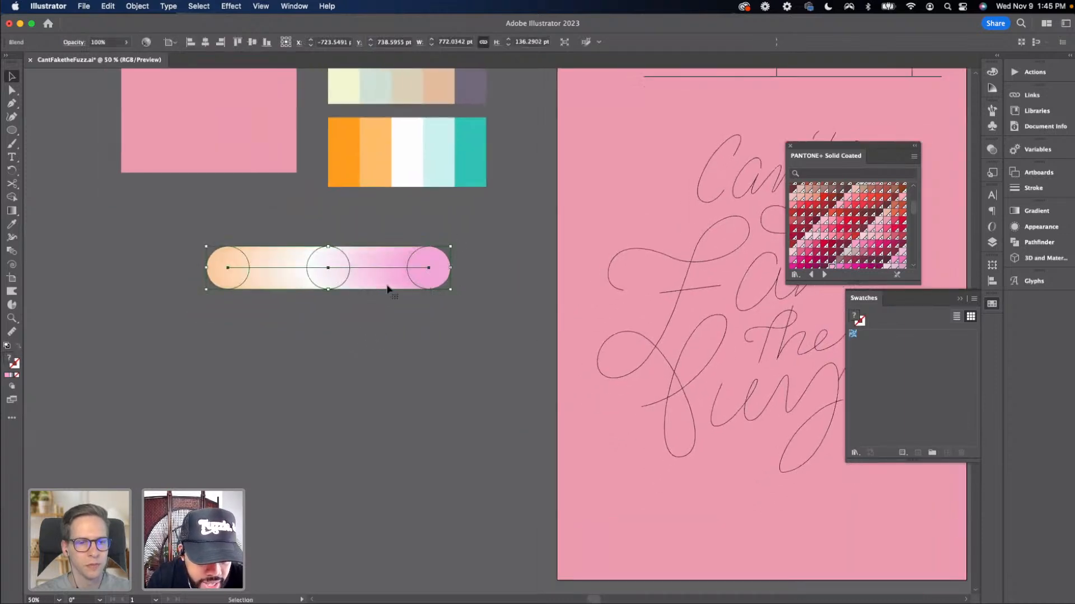
{"action": "key", "text": "super+plus"}
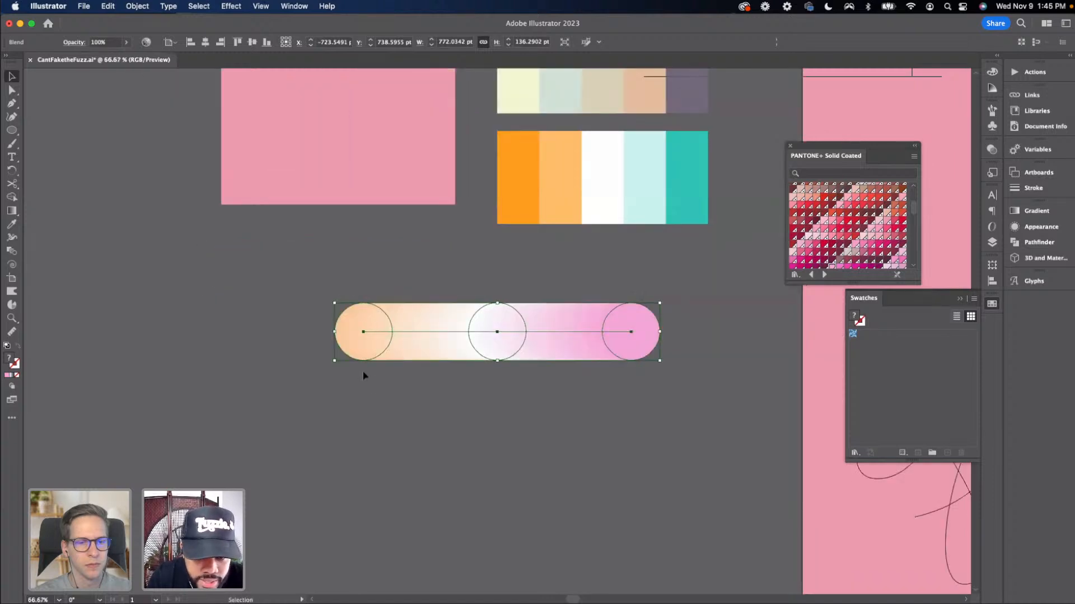
{"action": "scroll", "coordinate": [308, 365], "scroll_direction": "right", "scroll_amount": 5}
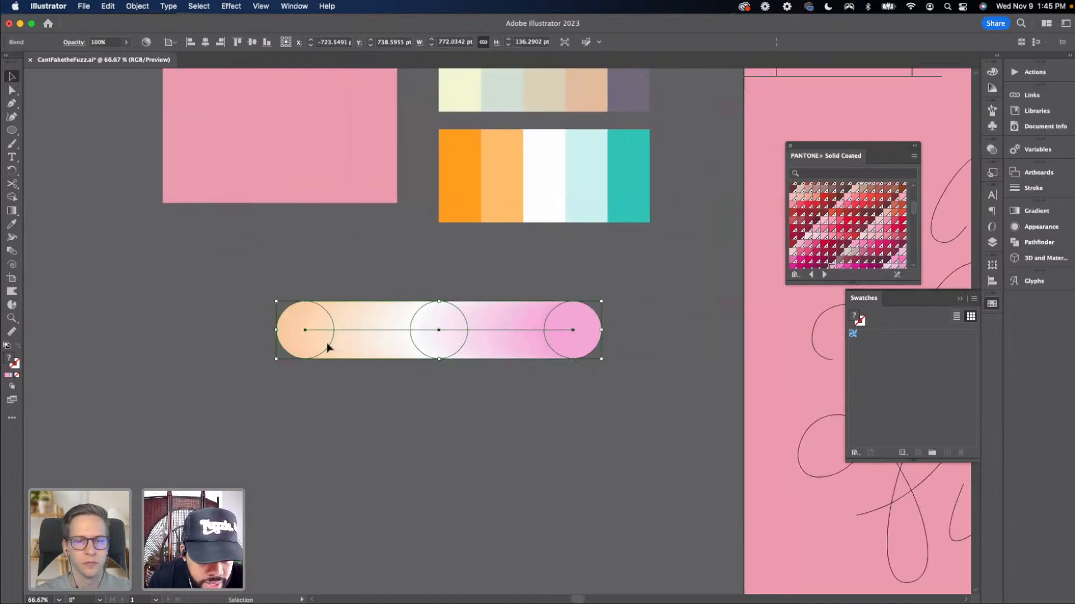
Try moving the blend's peach end circle to the right, and undo the move
{"action": "double_click", "coordinate": [336, 349]}
{"action": "left_click", "coordinate": [322, 348]}
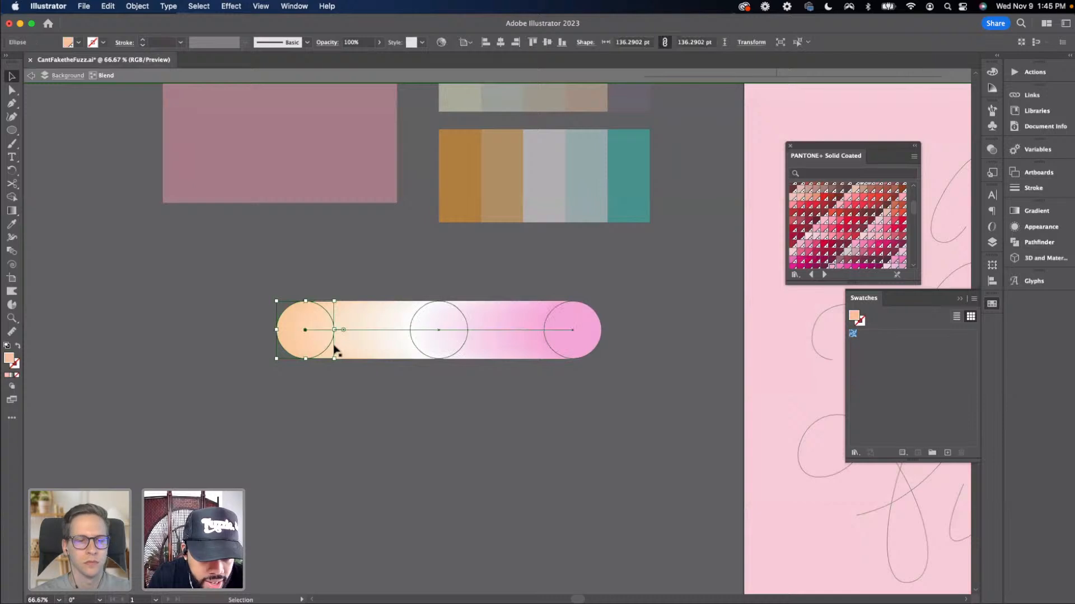
{"action": "left_click_drag", "start_coordinate": [317, 348], "coordinate": [348, 346]}
{"action": "key", "text": "super+z"}
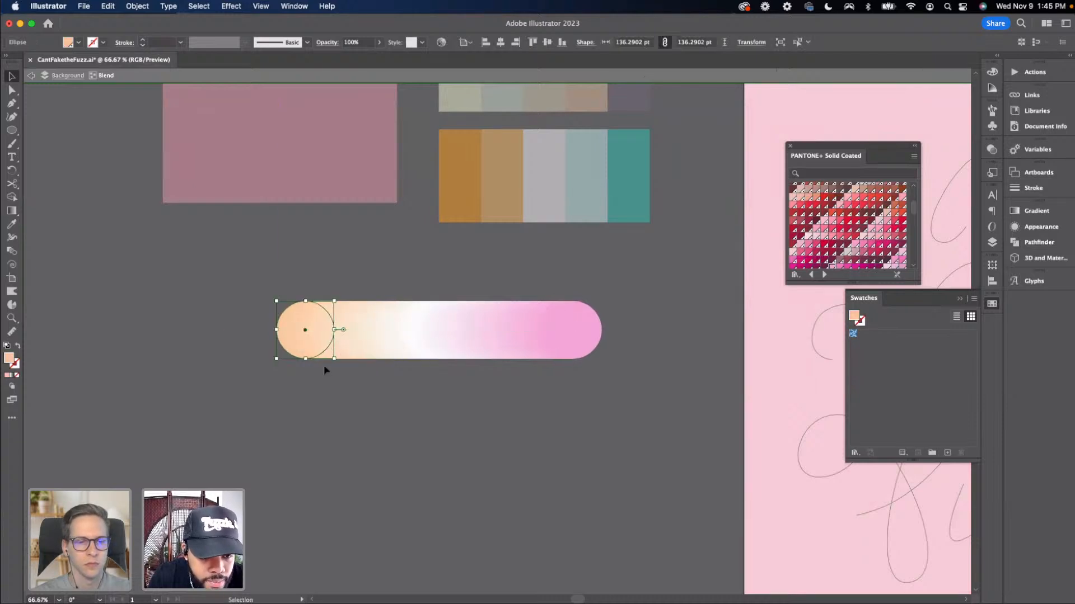
Try enlarging the blend's pink end circle, and undo the change
{"action": "left_click", "coordinate": [325, 364]}
{"action": "key", "text": "super+1"}
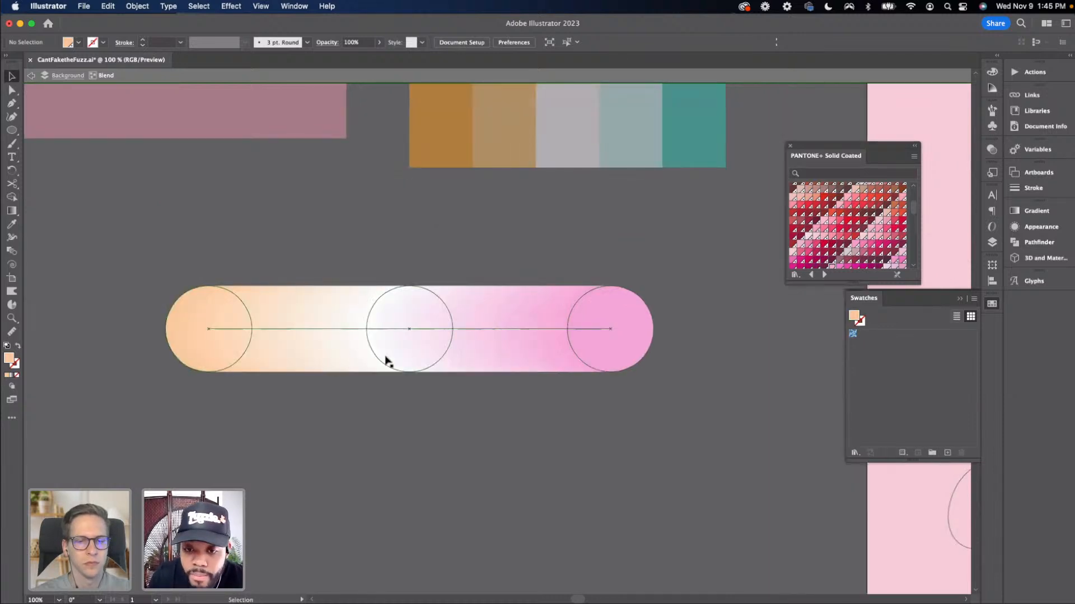
{"action": "left_click_drag", "start_coordinate": [587, 355], "coordinate": [536, 355]}
{"action": "left_click_drag", "start_coordinate": [603, 286], "coordinate": [621, 261]}
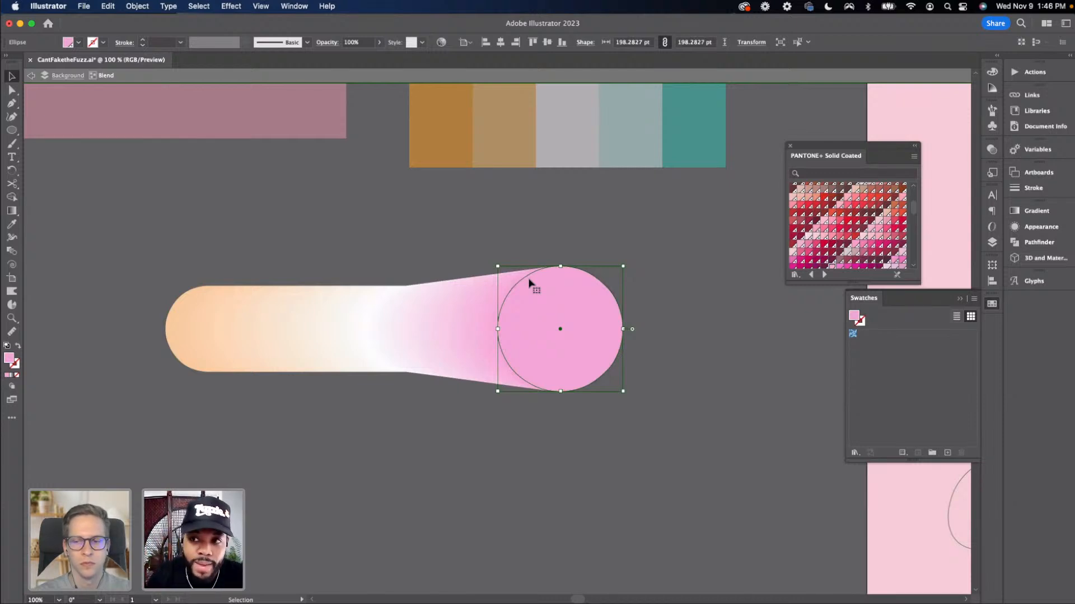
{"action": "left_click", "coordinate": [230, 309]}
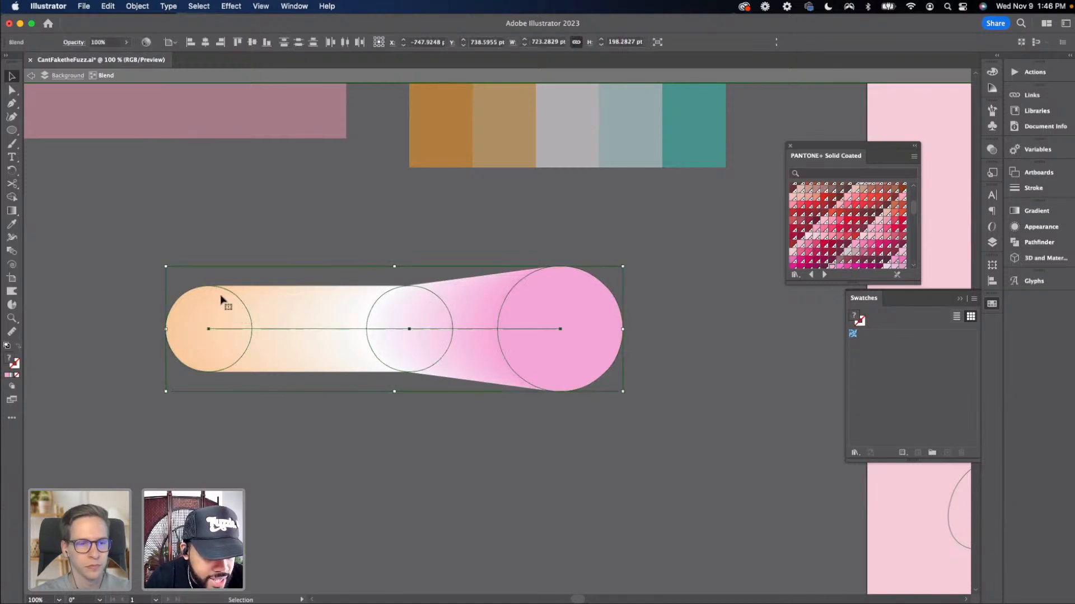
{"action": "left_click", "coordinate": [318, 258]}
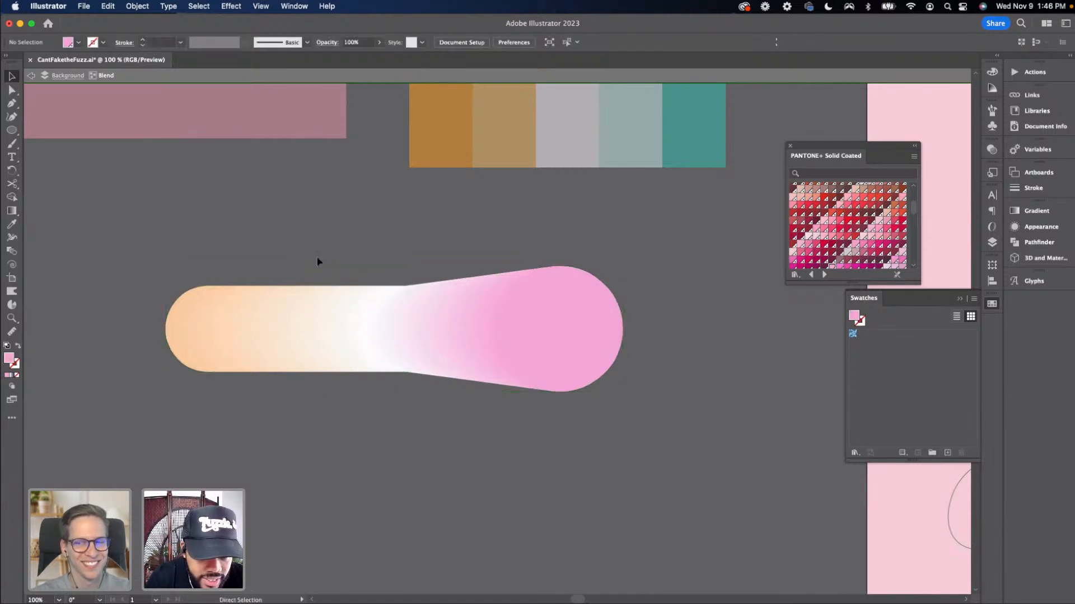
{"action": "key", "text": "super+z"}
{"action": "left_click", "coordinate": [326, 259]}
{"action": "key", "text": "super+minus"}
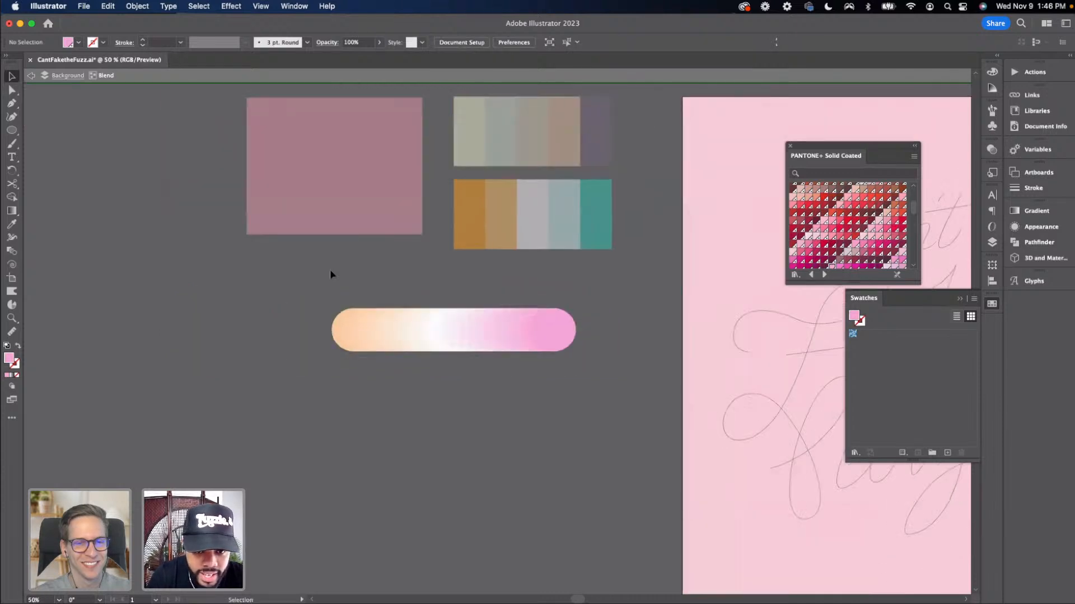
Move the blend's pink end circle left toward the middle with the Direct Selection tool
{"action": "key", "text": "a"}
{"action": "left_click", "coordinate": [521, 336]}
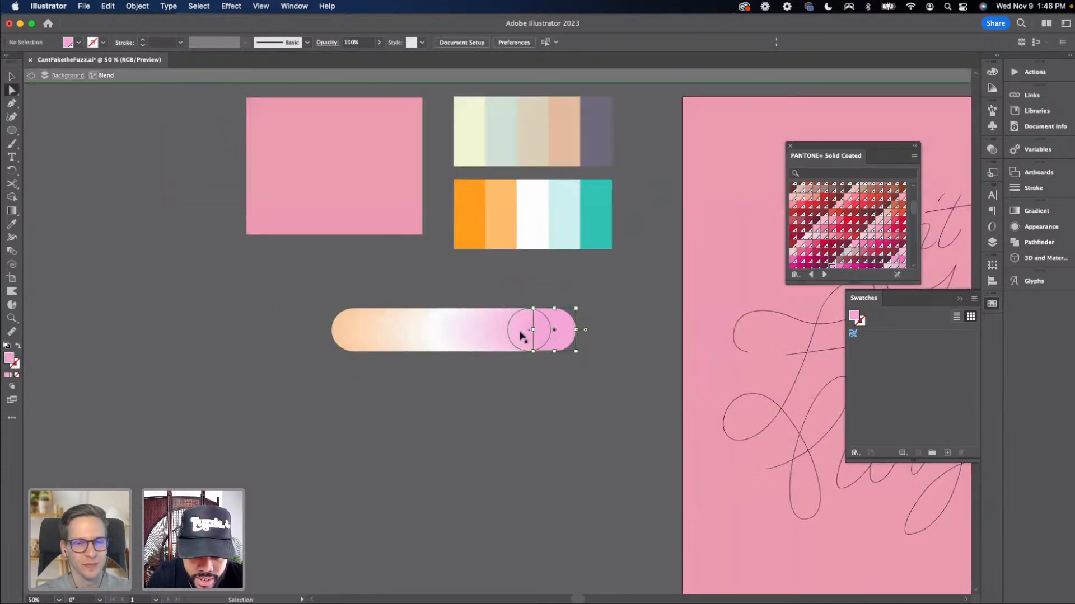
{"action": "left_click", "coordinate": [513, 289]}
{"action": "left_click", "coordinate": [554, 330]}
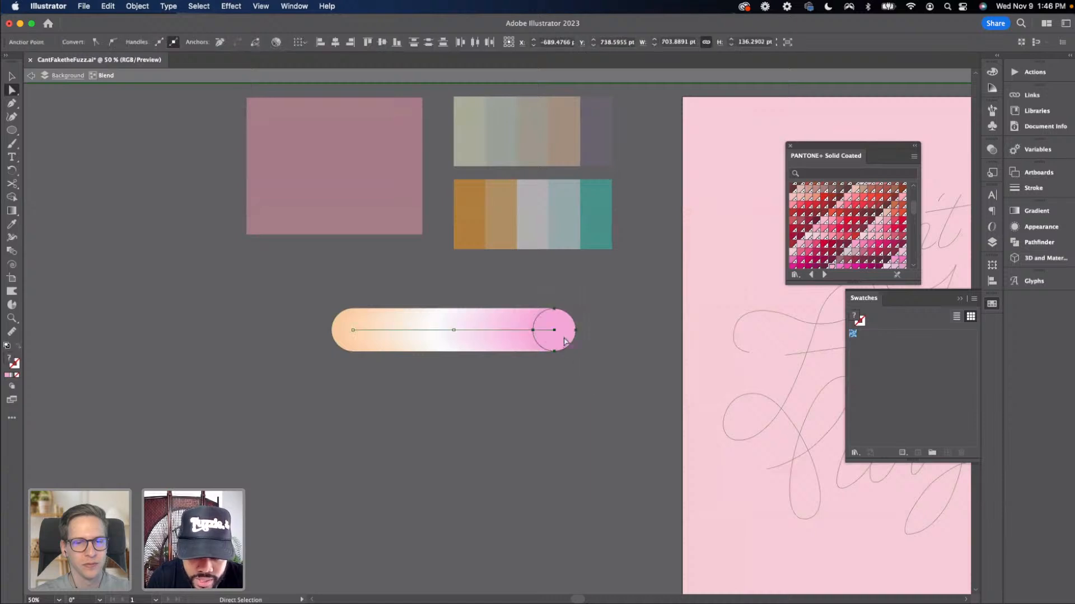
{"action": "left_click_drag", "start_coordinate": [556, 332], "coordinate": [518, 330]}
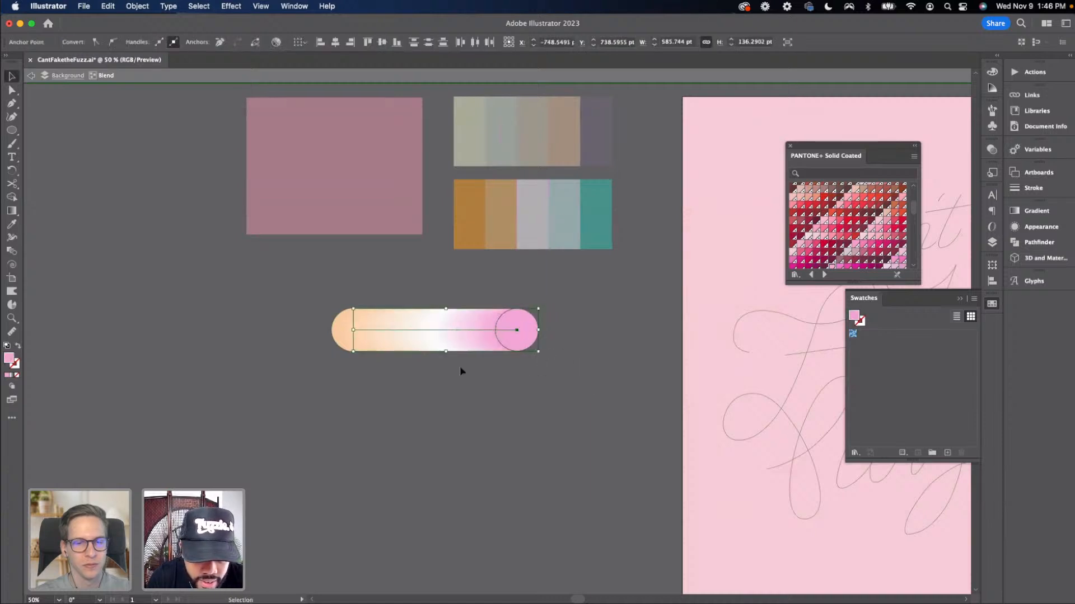
Move the blend's peach end circle right to shorten the blend
{"action": "key", "text": "super+shift+a"}
{"action": "left_click_drag", "start_coordinate": [320, 302], "coordinate": [382, 374]}
{"action": "left_click_drag", "start_coordinate": [353, 330], "coordinate": [380, 331]}
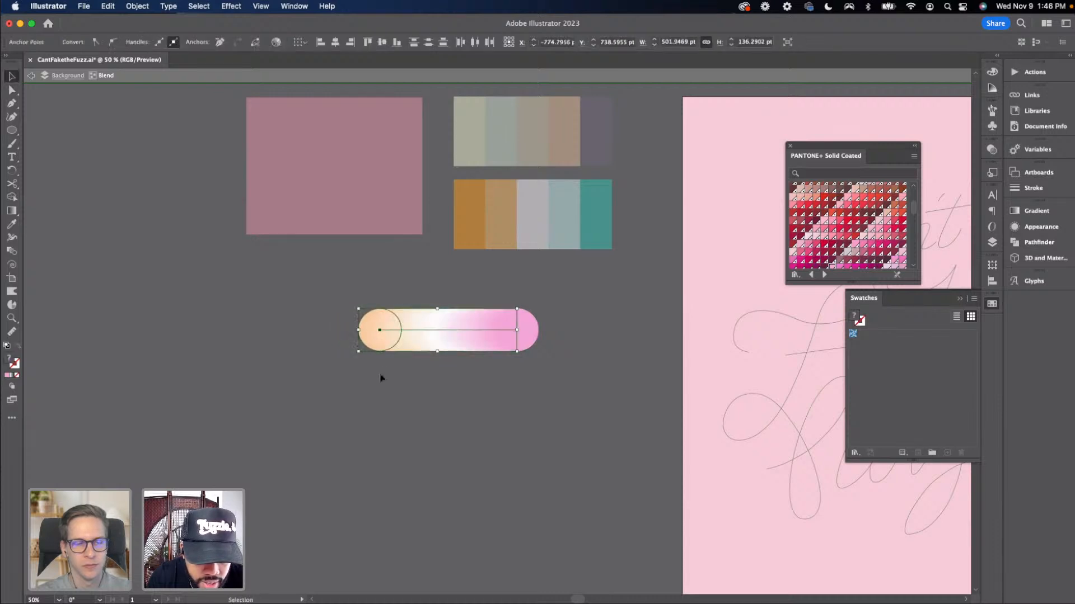
{"action": "key", "text": "super+shift+a"}
Duplicate the blend three times into an evenly spaced vertical stack
{"action": "double_click", "coordinate": [435, 365]}
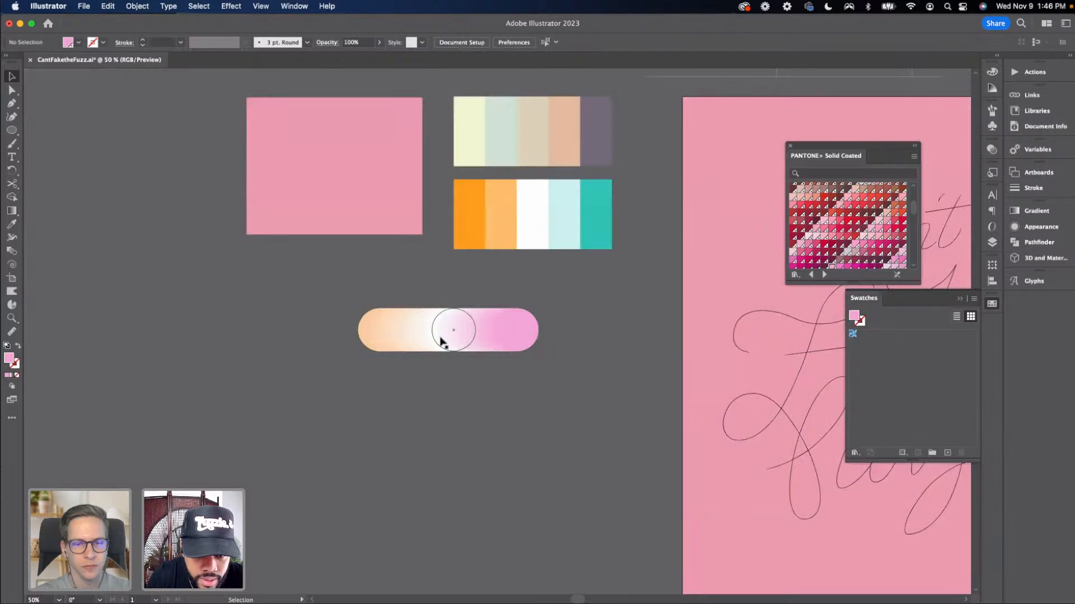
{"action": "left_click", "coordinate": [510, 331]}
{"action": "left_click_drag", "start_coordinate": [536, 311], "coordinate": [560, 303]}
{"action": "key", "text": "super+shift+a"}
{"action": "left_click_drag", "start_coordinate": [497, 395], "coordinate": [372, 324]}
{"action": "key", "text": "super+minus"}
{"action": "left_click", "coordinate": [369, 292]}
{"action": "key", "text": "super+d"}
{"action": "key", "text": "super+d"}
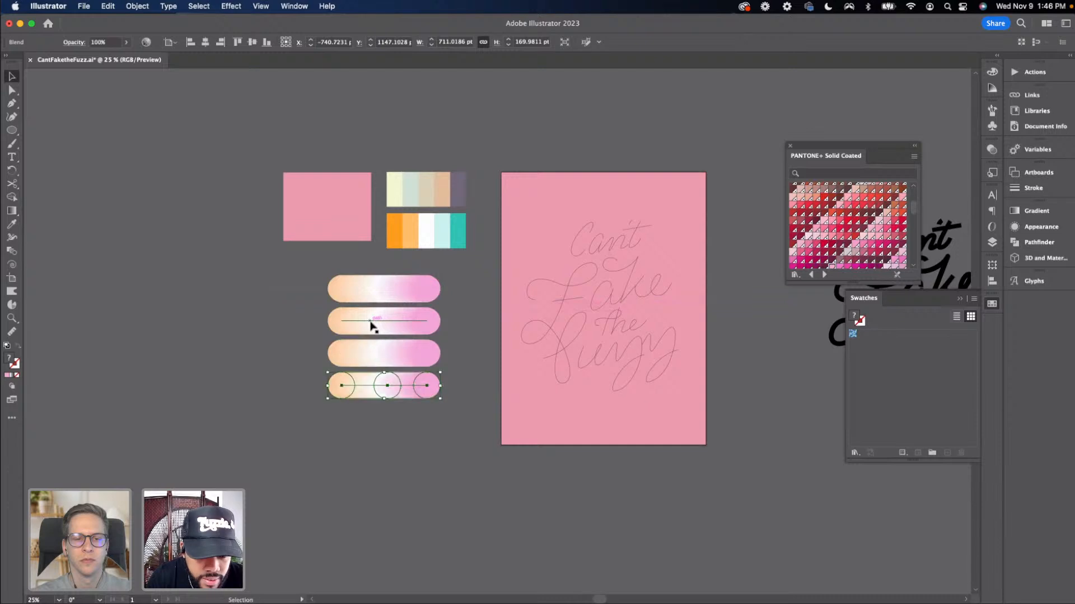
Examine the lettering paths on the artboard to find the 'Fake' stroke
{"action": "left_click", "coordinate": [327, 372]}
{"action": "left_click_drag", "start_coordinate": [399, 446], "coordinate": [300, 456]}
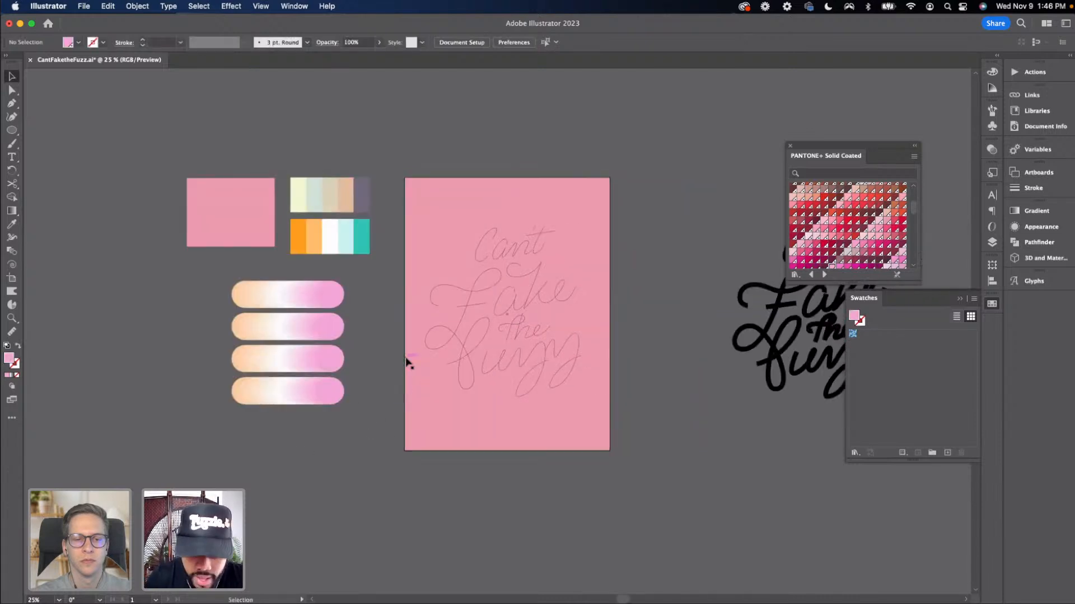
{"action": "key", "text": "super+equal"}
{"action": "left_click", "coordinate": [455, 296]}
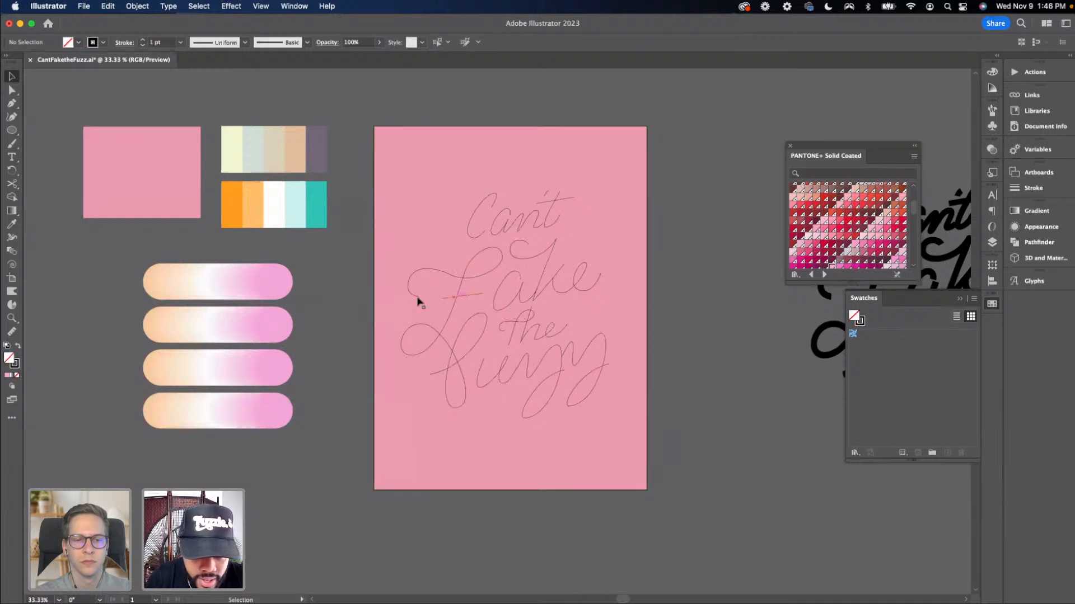
{"action": "left_click", "coordinate": [343, 300]}
{"action": "left_click", "coordinate": [439, 342]}
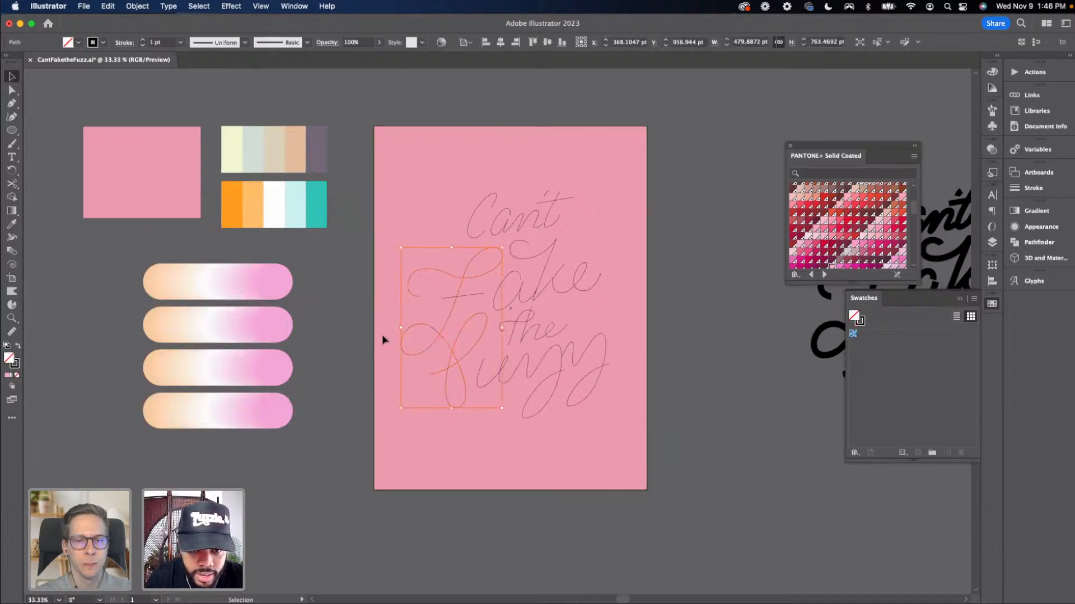
{"action": "left_click", "coordinate": [366, 335]}
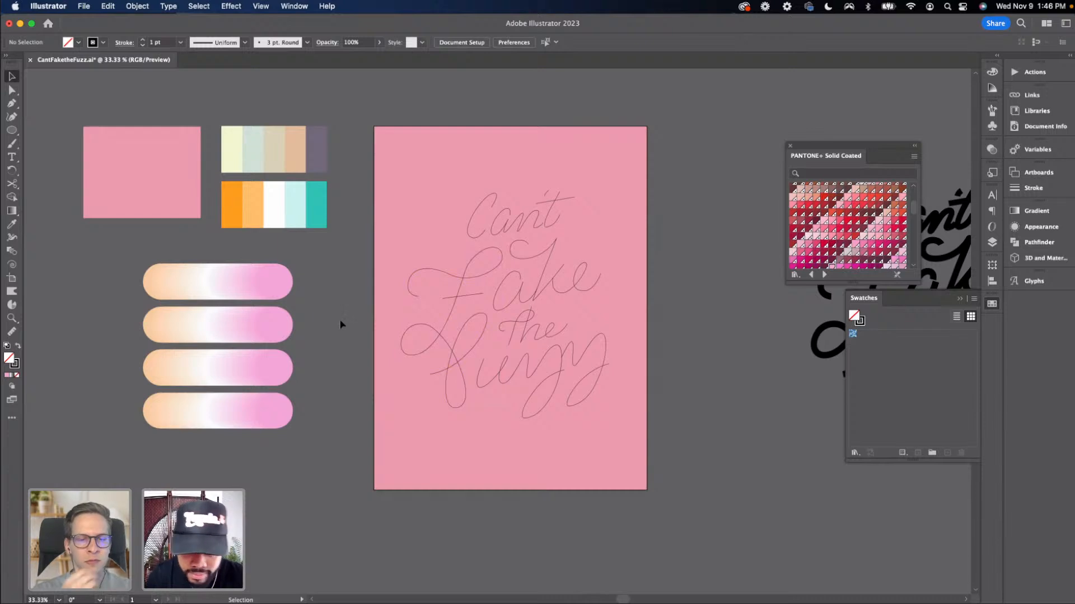
Select the 'Fake' lettering path with the top blend and replace the blend's spine with that path
{"action": "left_click", "coordinate": [419, 327]}
{"action": "left_click", "coordinate": [414, 331]}
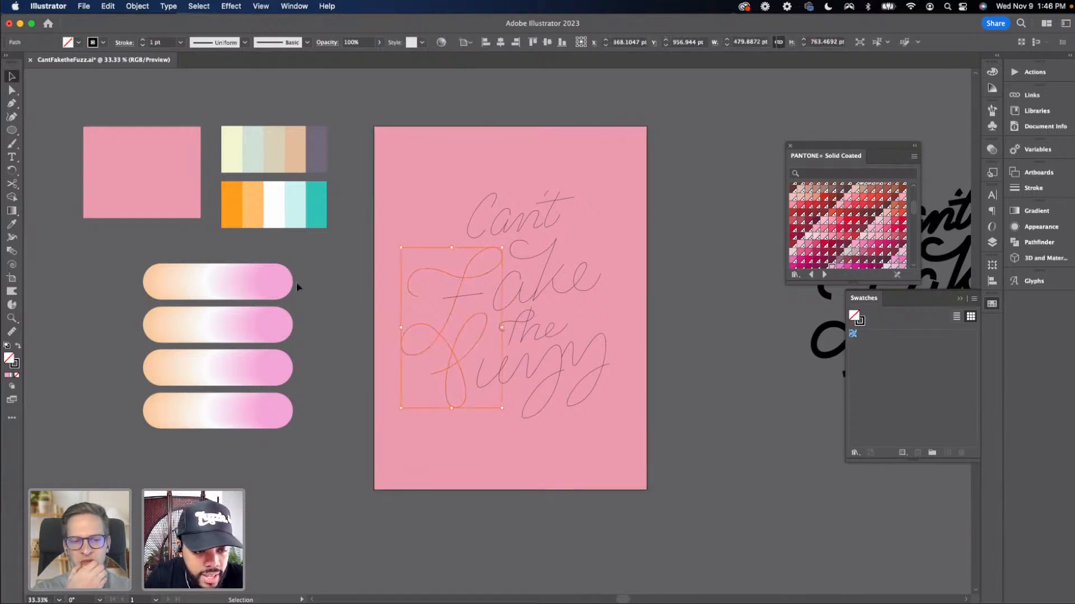
{"action": "left_click", "coordinate": [273, 284], "text": "shift"}
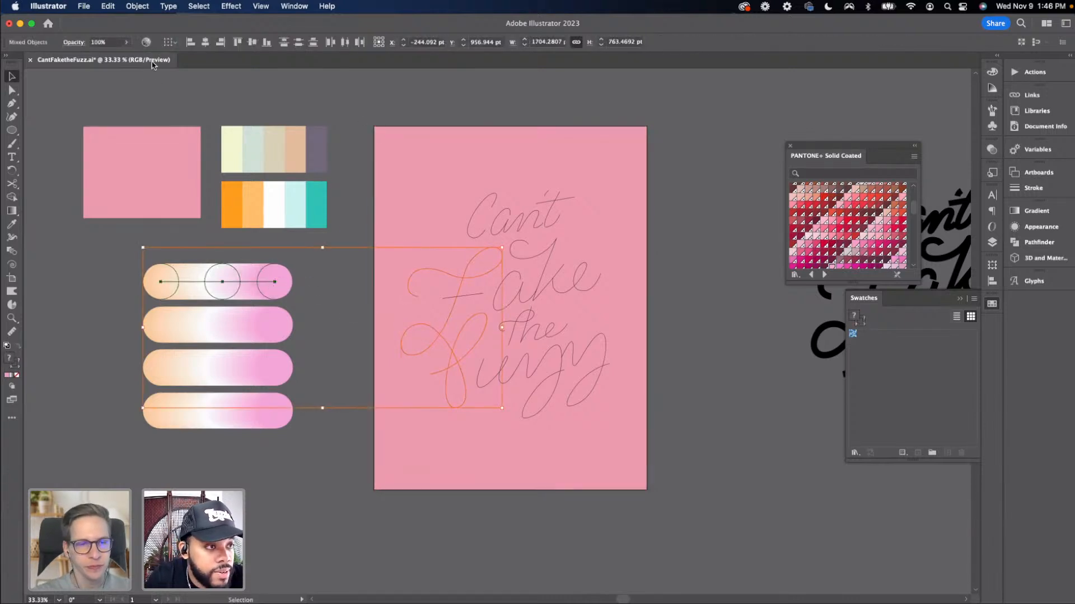
{"action": "left_click", "coordinate": [138, 6]}
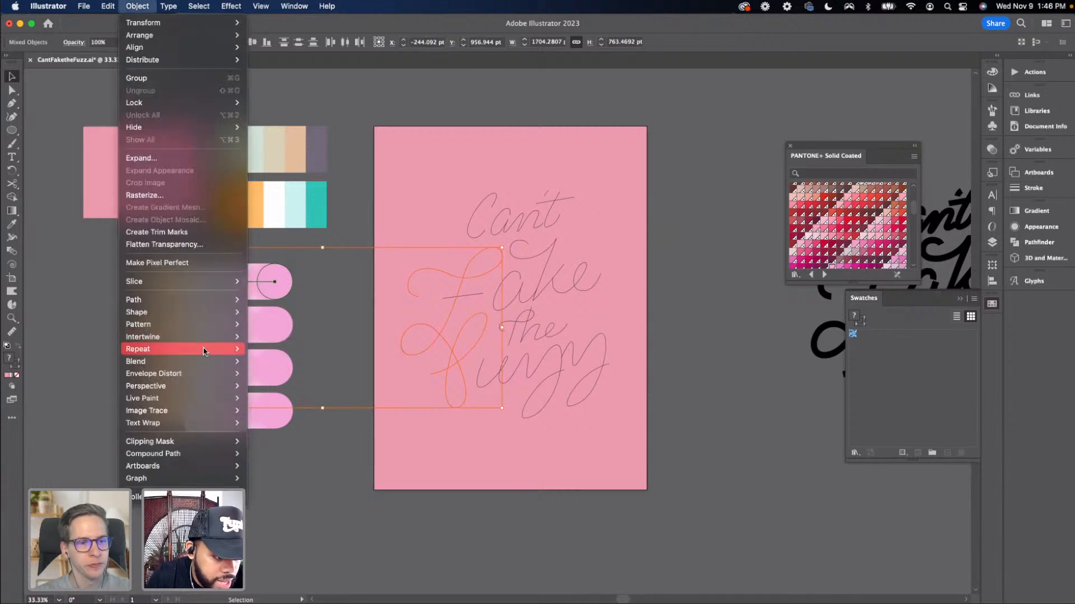
{"action": "mouse_move", "coordinate": [174, 363]}
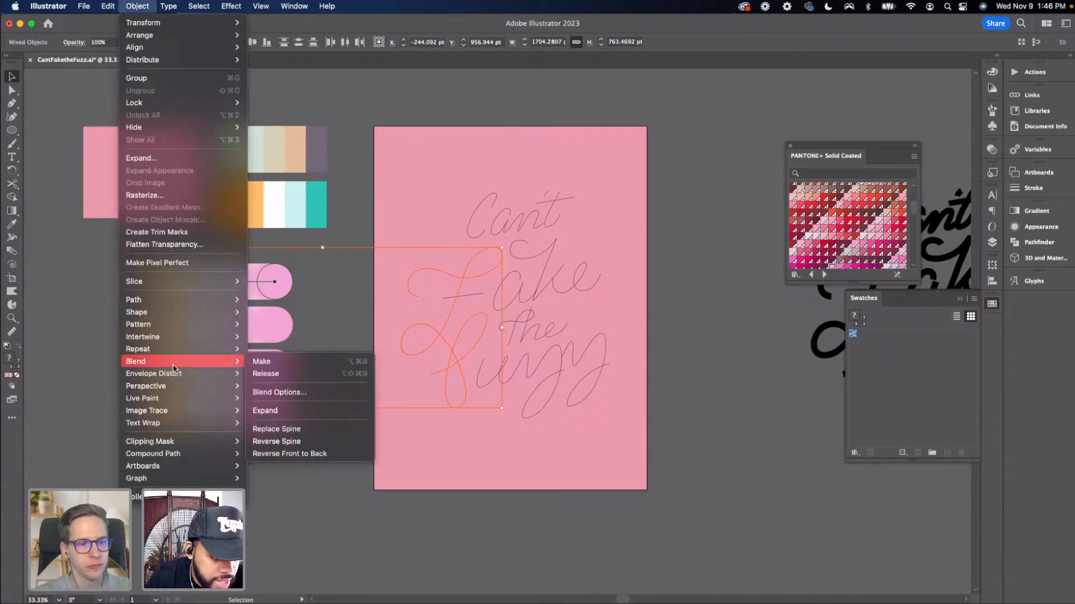
{"action": "left_click", "coordinate": [290, 429]}
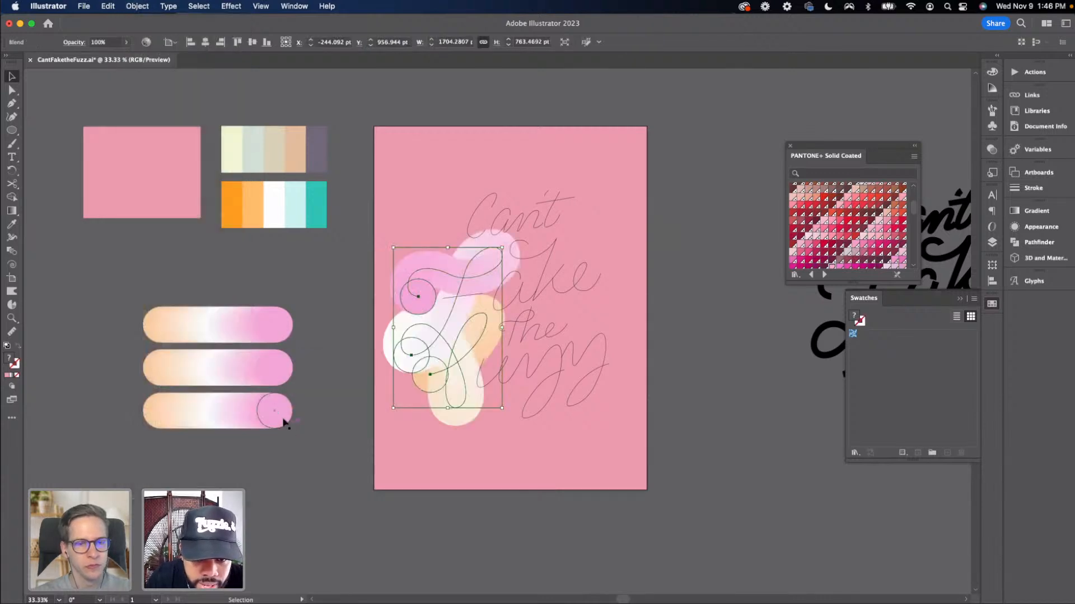
{"action": "left_click", "coordinate": [324, 395]}
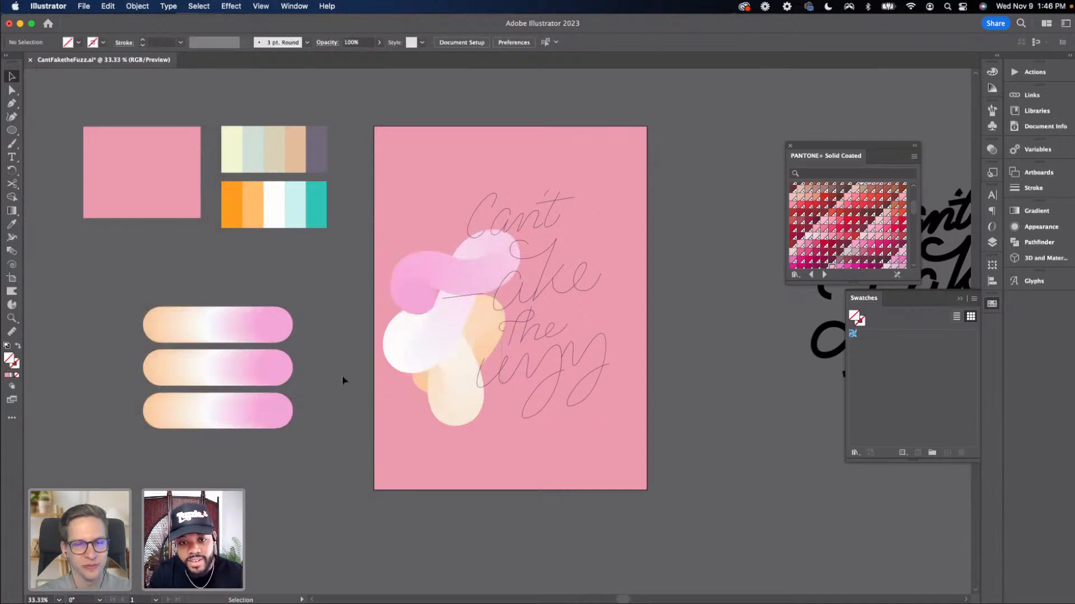
{"action": "key", "text": "super+equal"}
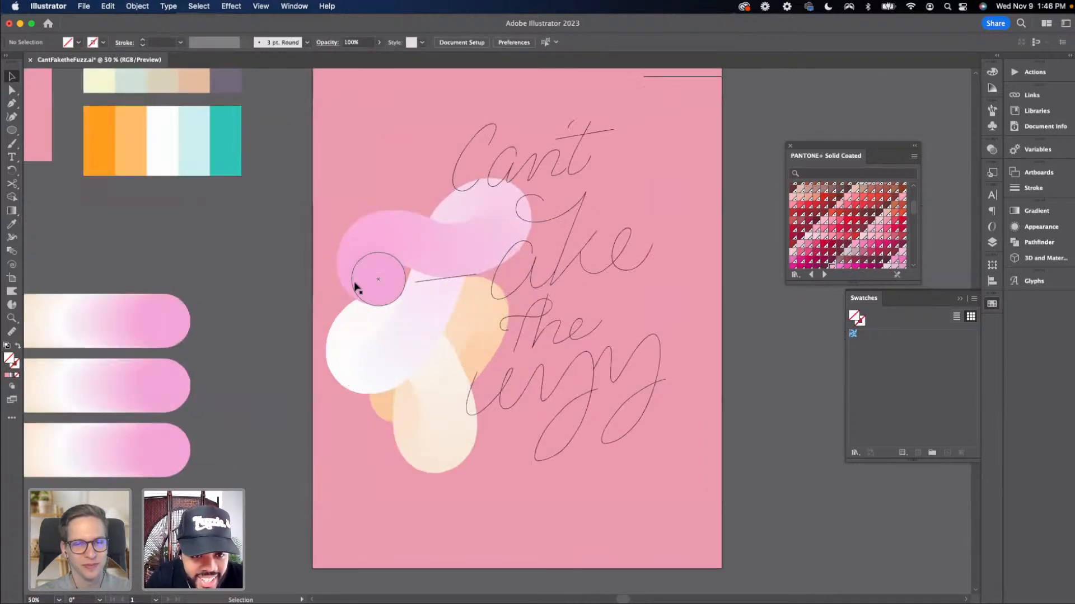
{"action": "left_click", "coordinate": [371, 266]}
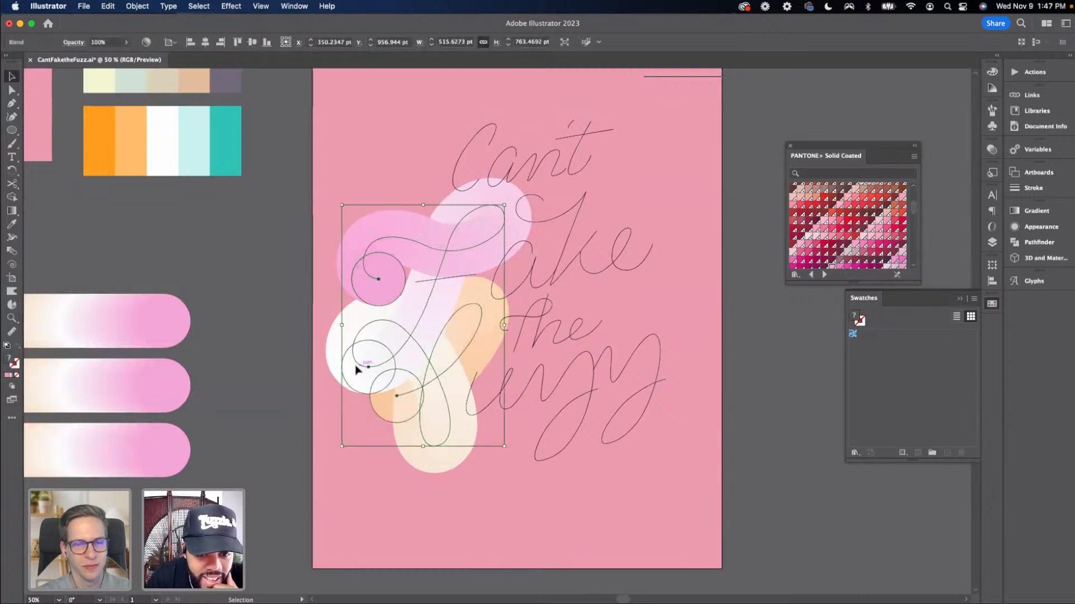
{"action": "left_click", "coordinate": [242, 355]}
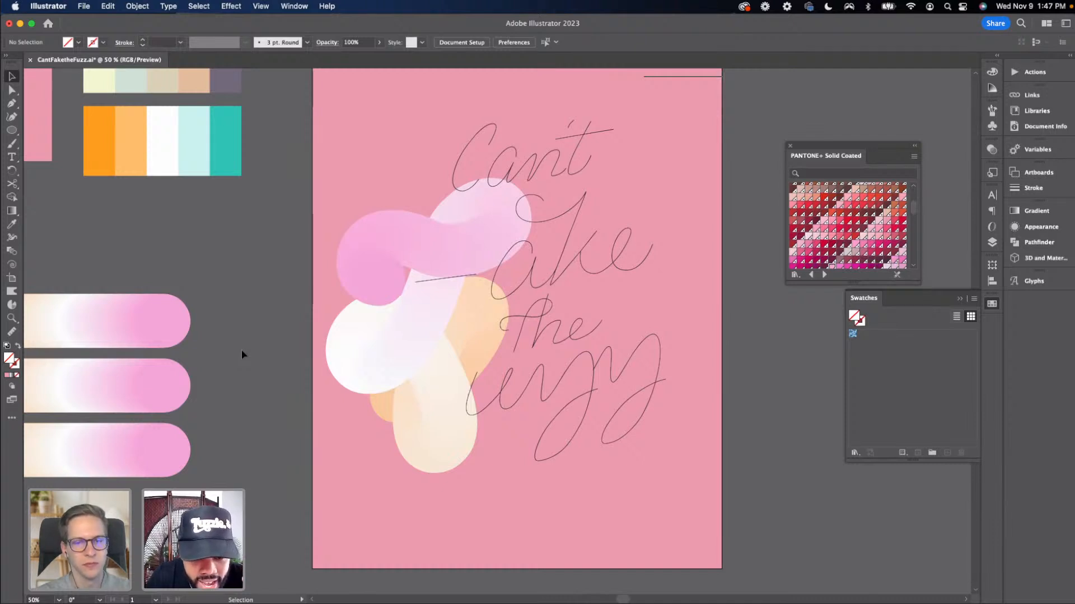
{"action": "scroll", "coordinate": [249, 346], "scroll_direction": "left", "scroll_amount": 3}
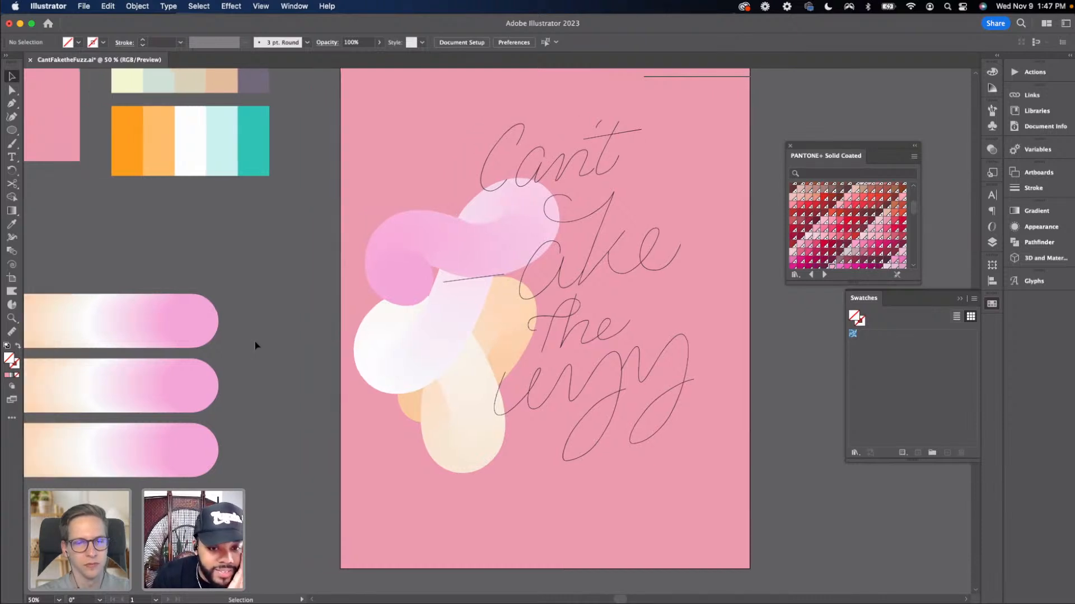
{"action": "left_click", "coordinate": [434, 354]}
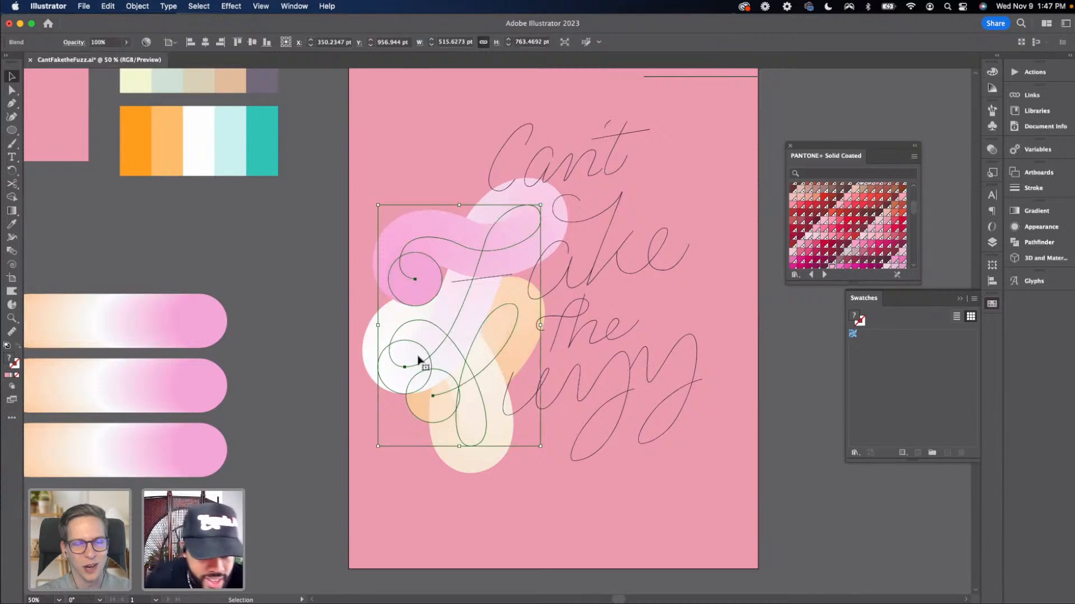
{"action": "double_click", "coordinate": [417, 359]}
{"action": "left_click", "coordinate": [406, 360]}
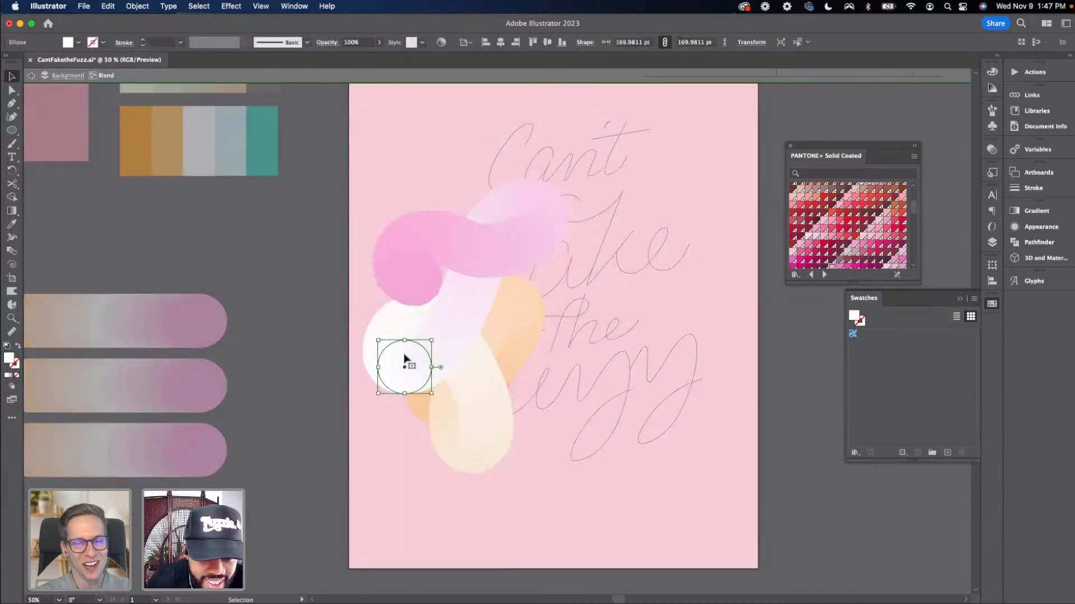
{"action": "left_click_drag", "start_coordinate": [400, 360], "coordinate": [414, 410]}
{"action": "key", "text": "i"}
{"action": "left_click", "coordinate": [413, 406]}
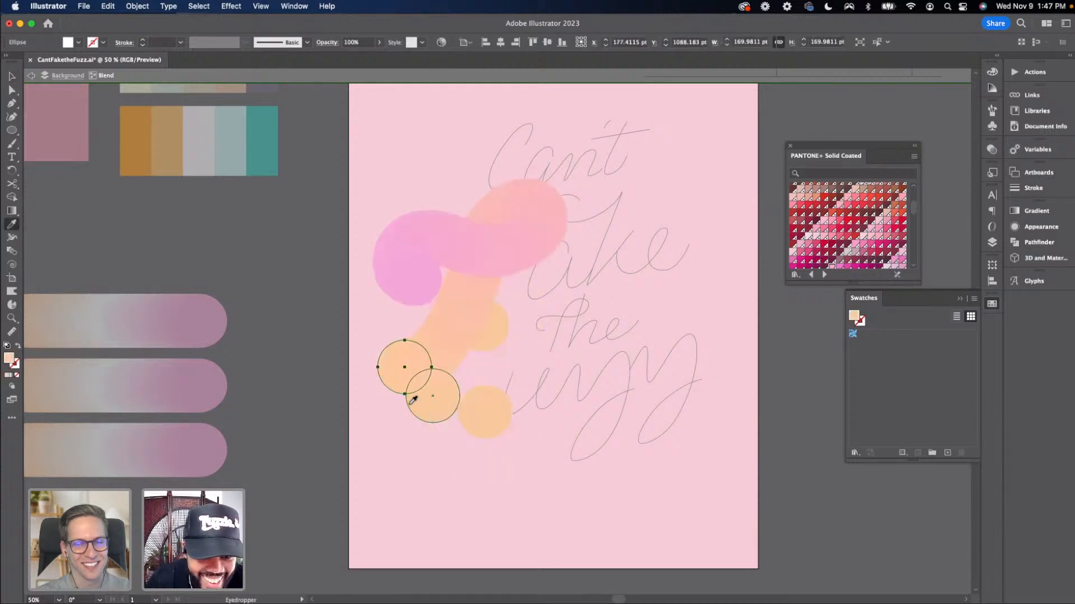
{"action": "key", "text": "v"}
{"action": "key", "text": "super+z"}
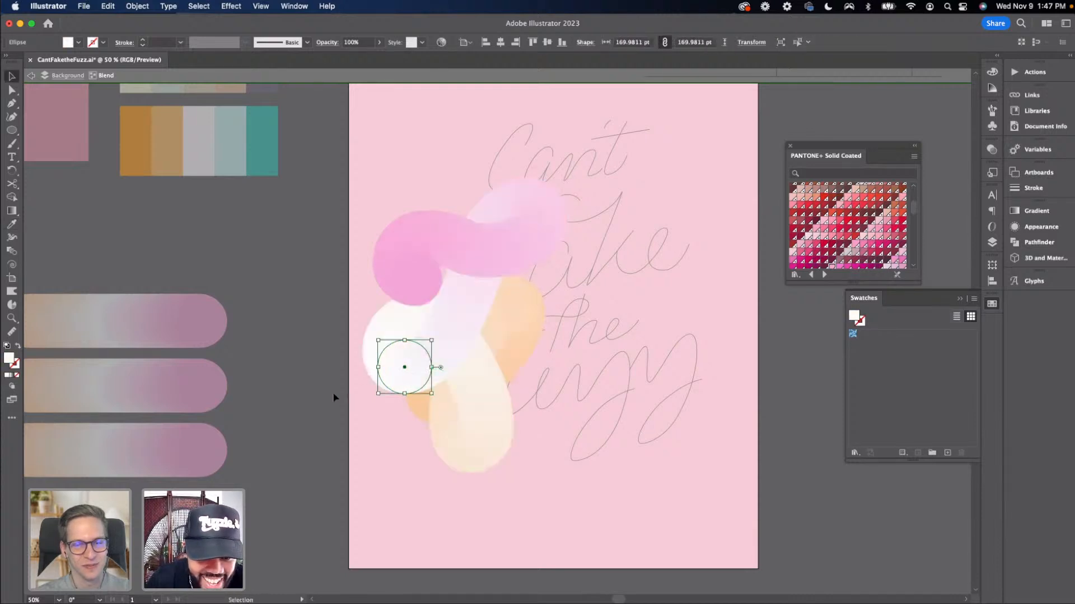
{"action": "left_click", "coordinate": [333, 395]}
{"action": "left_click_drag", "start_coordinate": [327, 387], "coordinate": [345, 320]}
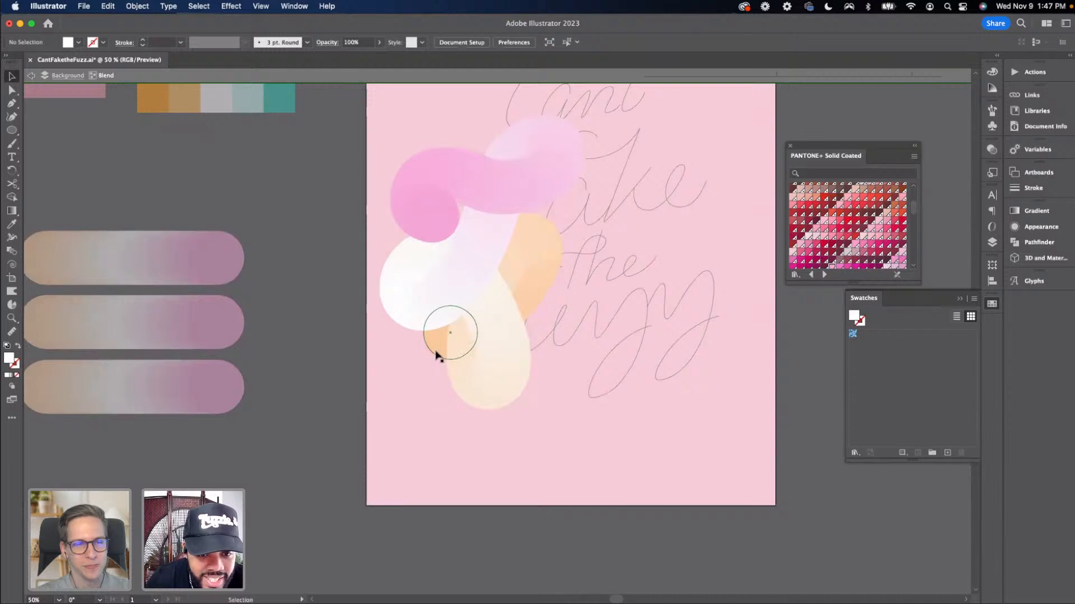
{"action": "left_click", "coordinate": [408, 289]}
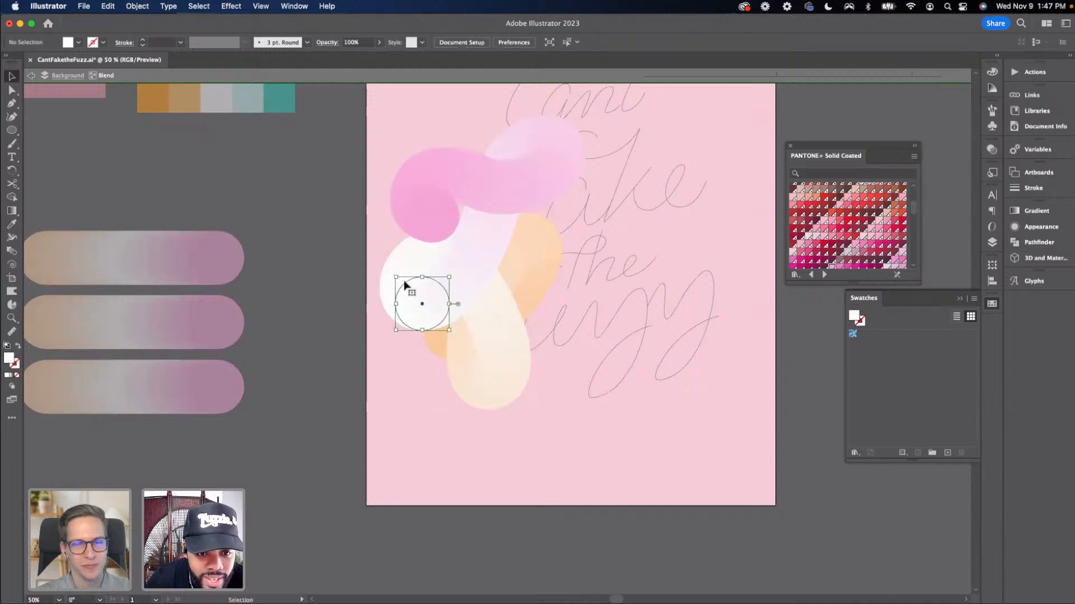
{"action": "left_click", "coordinate": [974, 300]}
{"action": "left_click", "coordinate": [903, 291]}
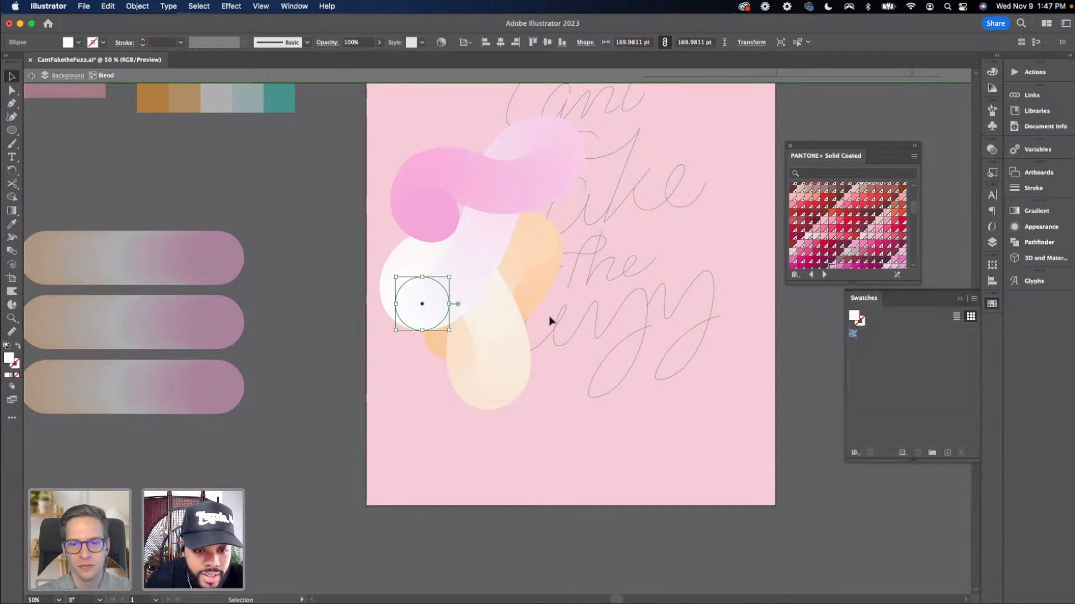
{"action": "double_click", "coordinate": [329, 271]}
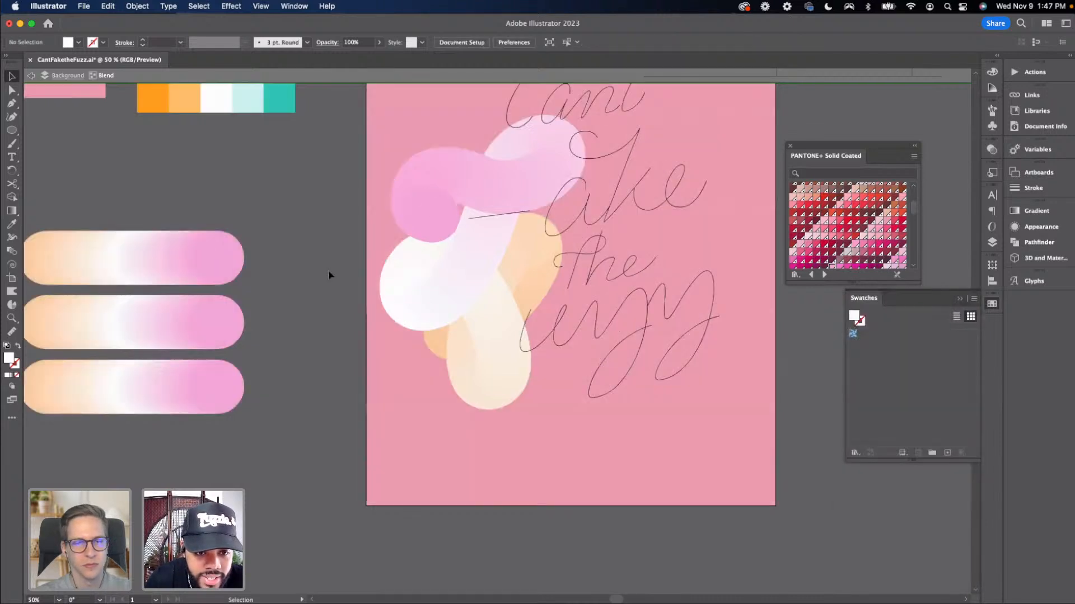
{"action": "key", "text": "super+z"}
{"action": "left_click_drag", "start_coordinate": [350, 297], "coordinate": [388, 318]}
{"action": "left_click", "coordinate": [390, 312]}
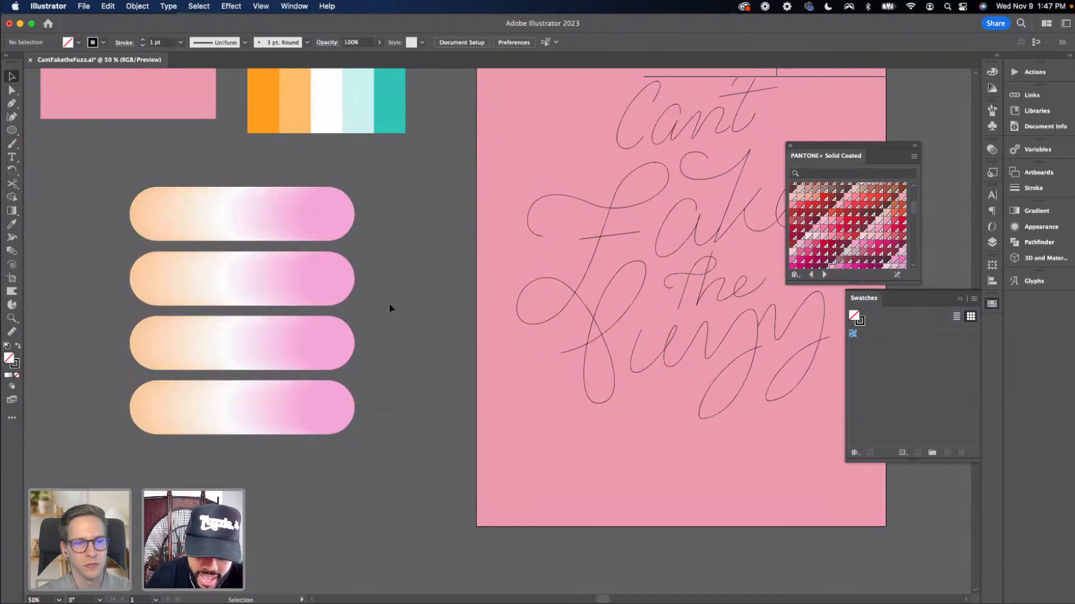
{"action": "key", "text": "super+minus"}
{"action": "key", "text": "super+minus"}
{"action": "key", "text": "super+z"}
{"action": "key", "text": "super+shift+z"}
{"action": "key", "text": "super+shift+z"}
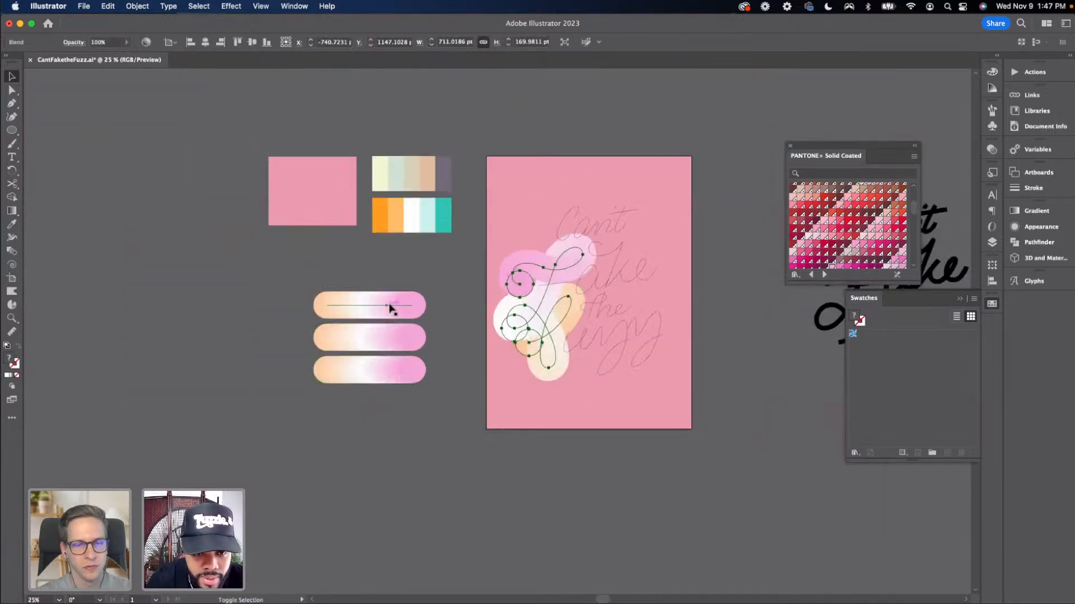
{"action": "left_click", "coordinate": [421, 342]}
Copy the 'Fake' blend and paste the copy off the artboard to the left as a reference
{"action": "left_click", "coordinate": [522, 328]}
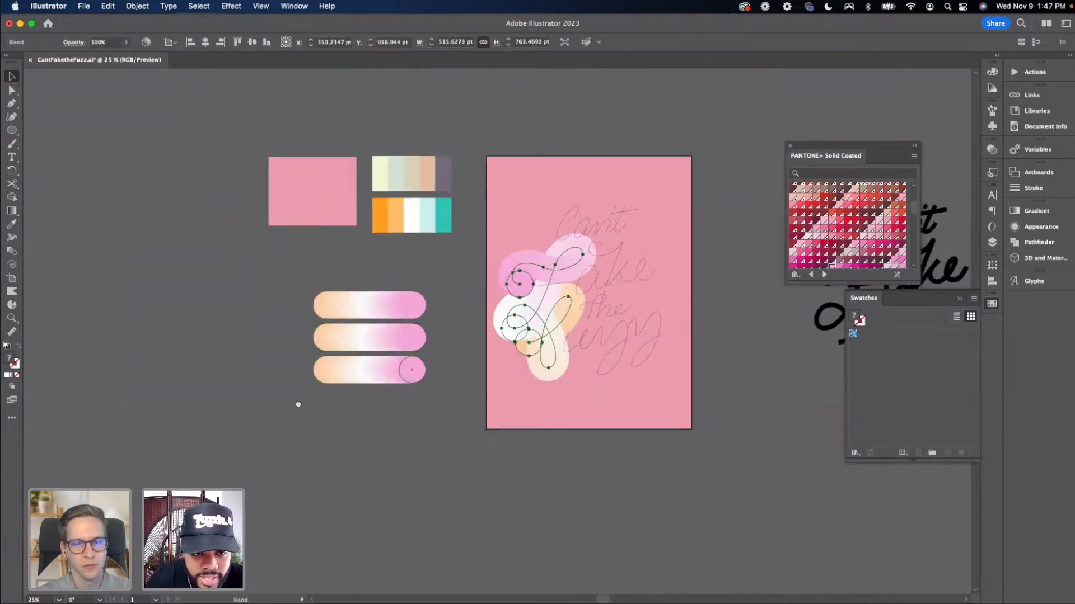
{"action": "left_click_drag", "start_coordinate": [262, 394], "coordinate": [511, 409]}
{"action": "key", "text": "super+c"}
{"action": "key", "text": "super+v"}
{"action": "left_click_drag", "start_coordinate": [489, 344], "coordinate": [348, 272]}
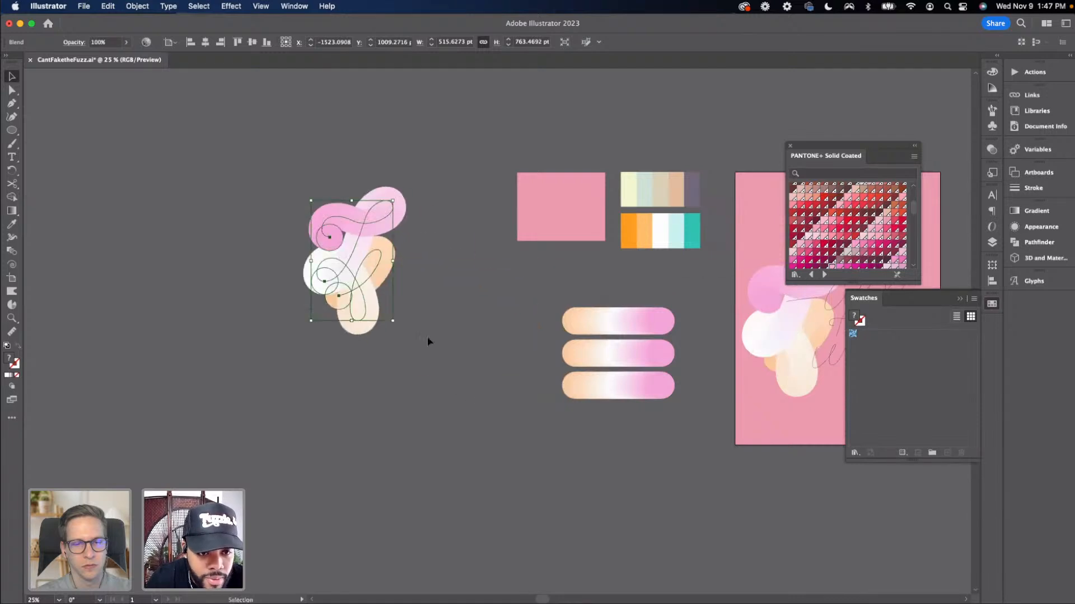
{"action": "left_click", "coordinate": [437, 346]}
{"action": "left_click_drag", "start_coordinate": [453, 365], "coordinate": [414, 363]}
{"action": "key", "text": "super+plus"}
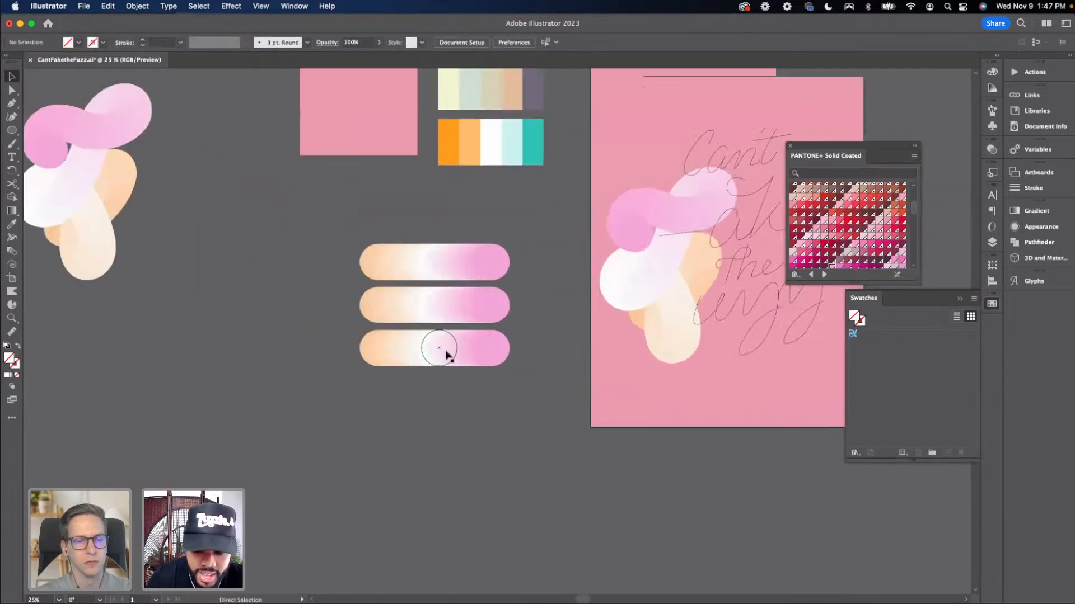
Release the 'Fake' blend on the artboard and move its three circles off the artboard to the left
{"action": "left_click", "coordinate": [614, 287]}
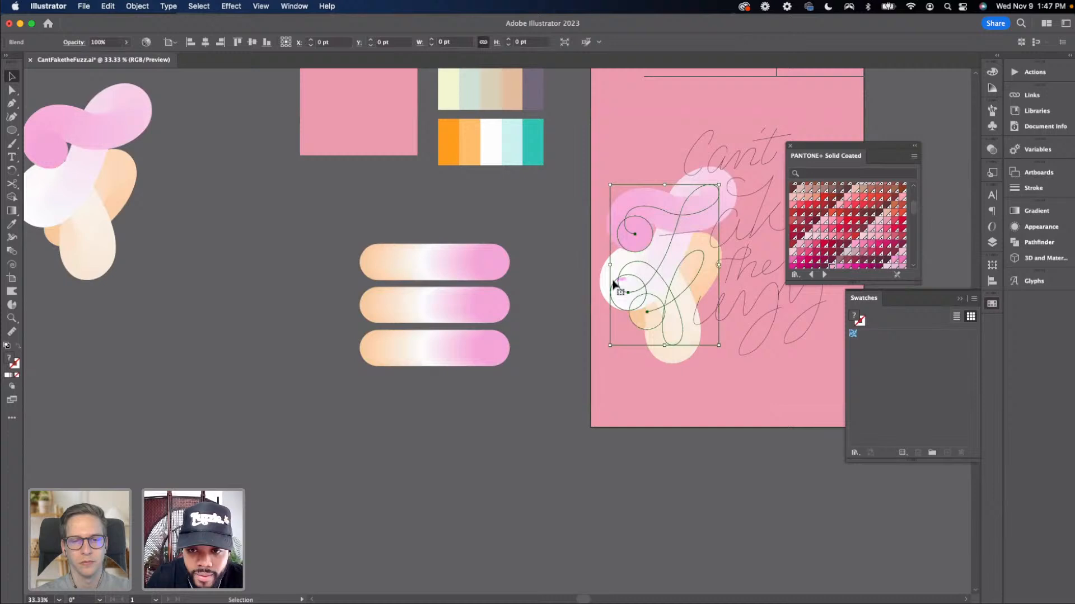
{"action": "left_click", "coordinate": [137, 6]}
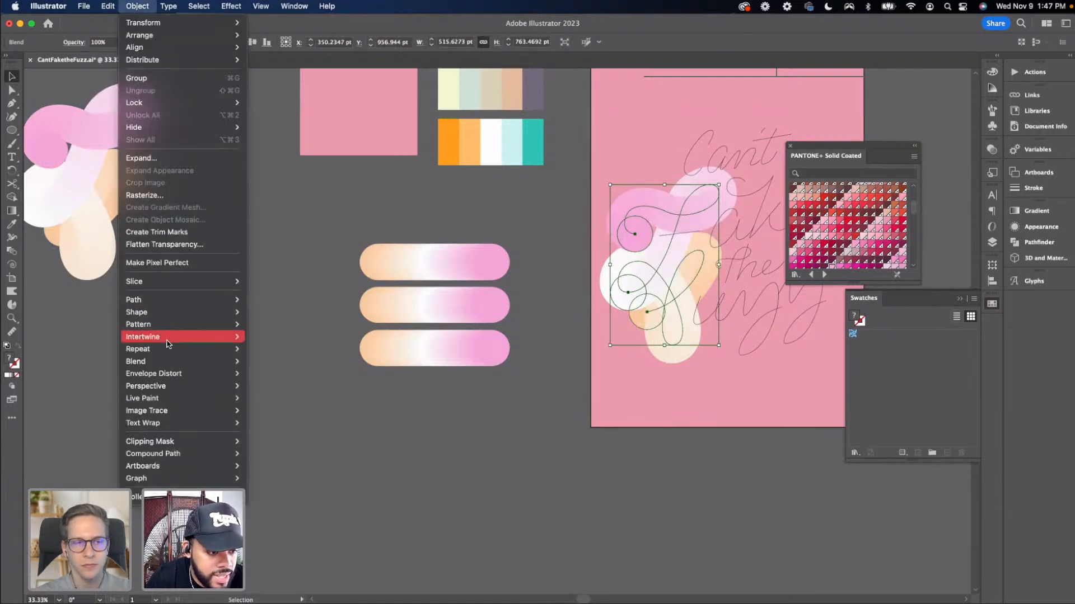
{"action": "mouse_move", "coordinate": [173, 361]}
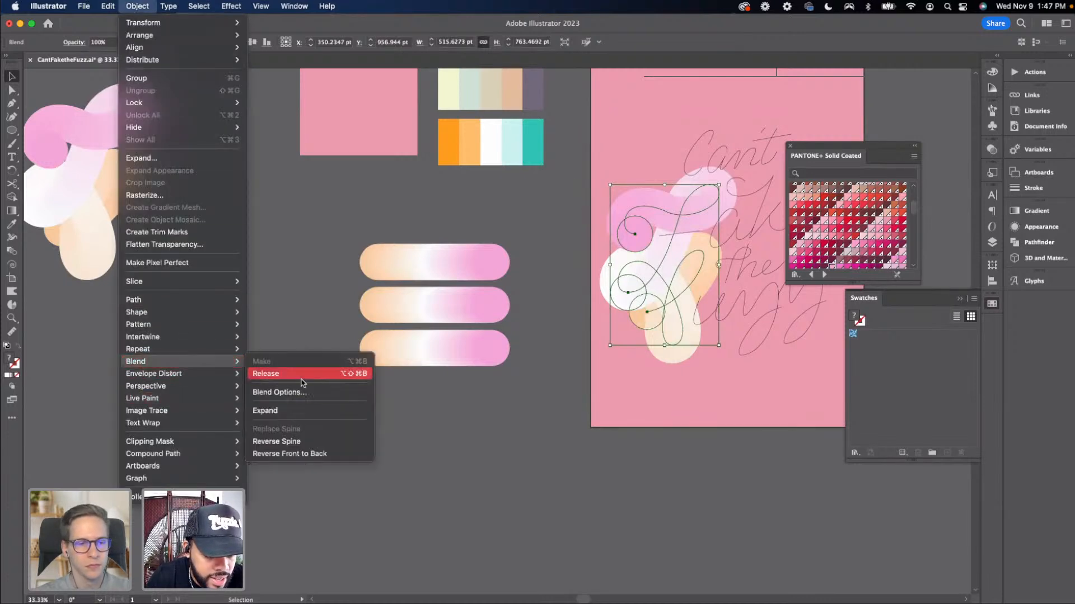
{"action": "left_click", "coordinate": [302, 374]}
{"action": "left_click_drag", "start_coordinate": [523, 362], "coordinate": [462, 367]}
{"action": "left_click", "coordinate": [570, 344]}
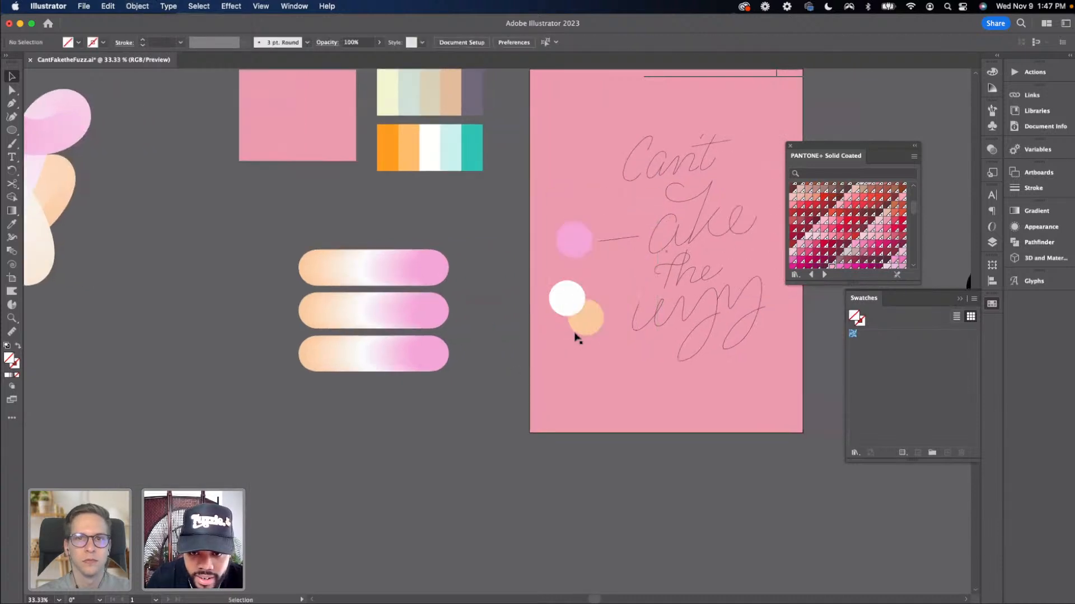
{"action": "left_click", "coordinate": [586, 317]}
{"action": "left_click", "coordinate": [565, 300], "text": "shift"}
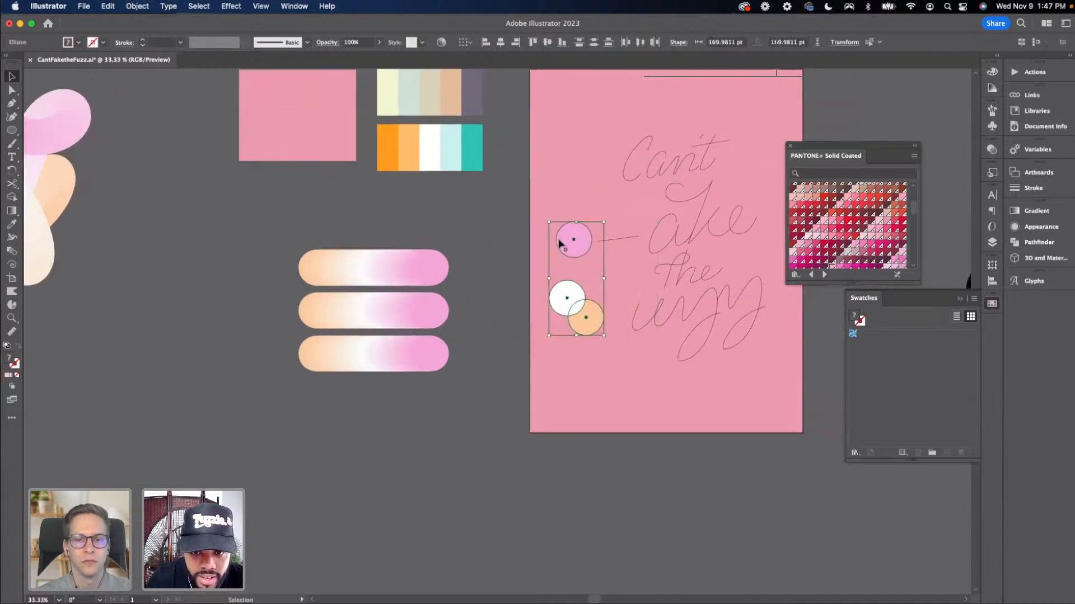
{"action": "left_click_drag", "start_coordinate": [560, 242], "coordinate": [218, 349]}
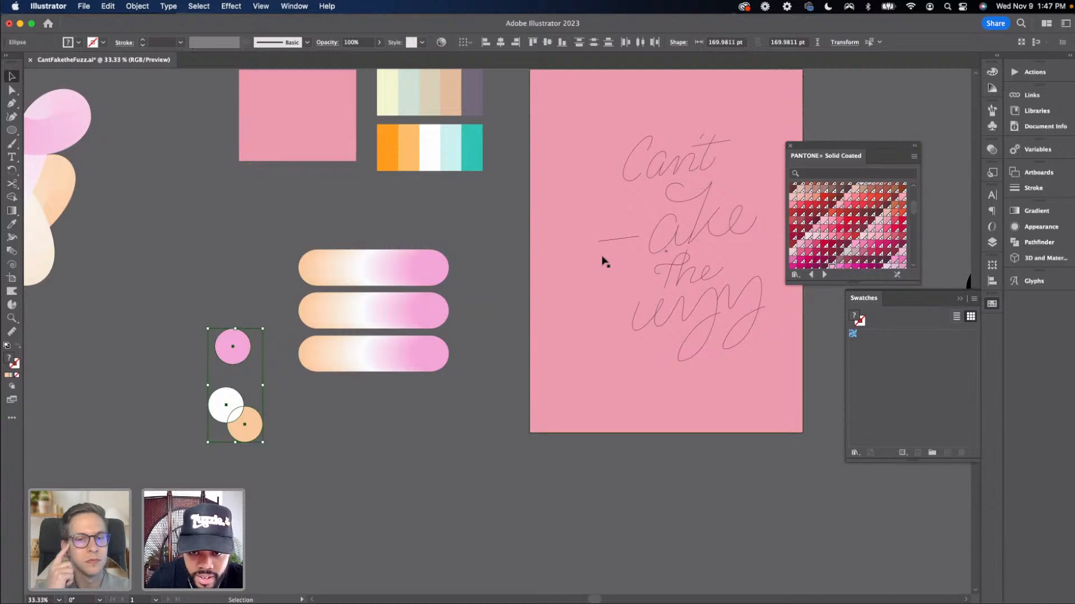
{"action": "left_click", "coordinate": [603, 258]}
{"action": "key", "text": "i"}
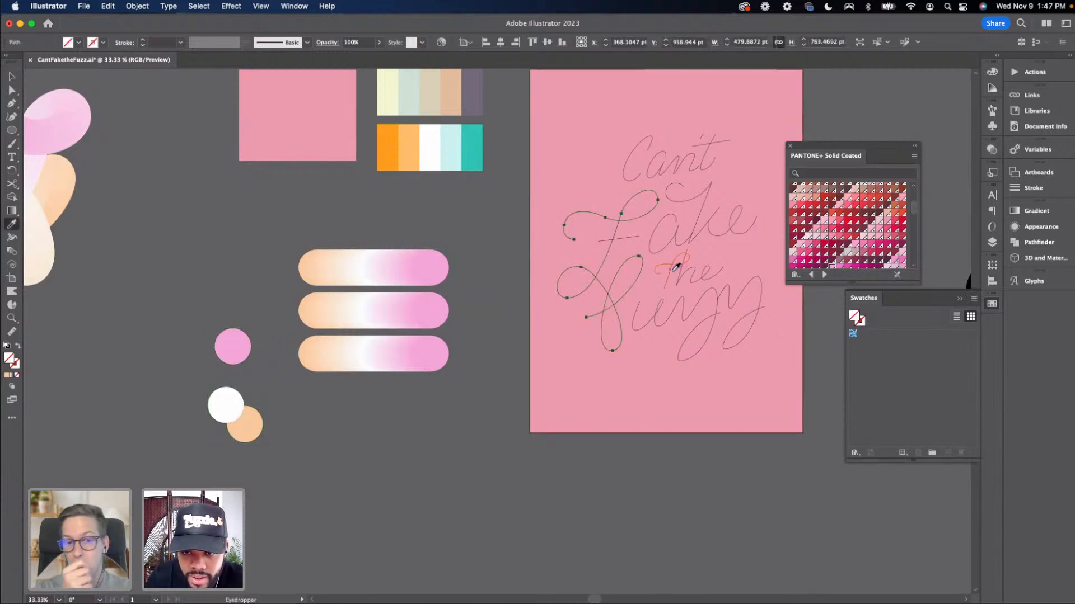
{"action": "left_click", "coordinate": [676, 268]}
{"action": "key", "text": "v"}
{"action": "left_click", "coordinate": [453, 308]}
{"action": "key", "text": "super+equal"}
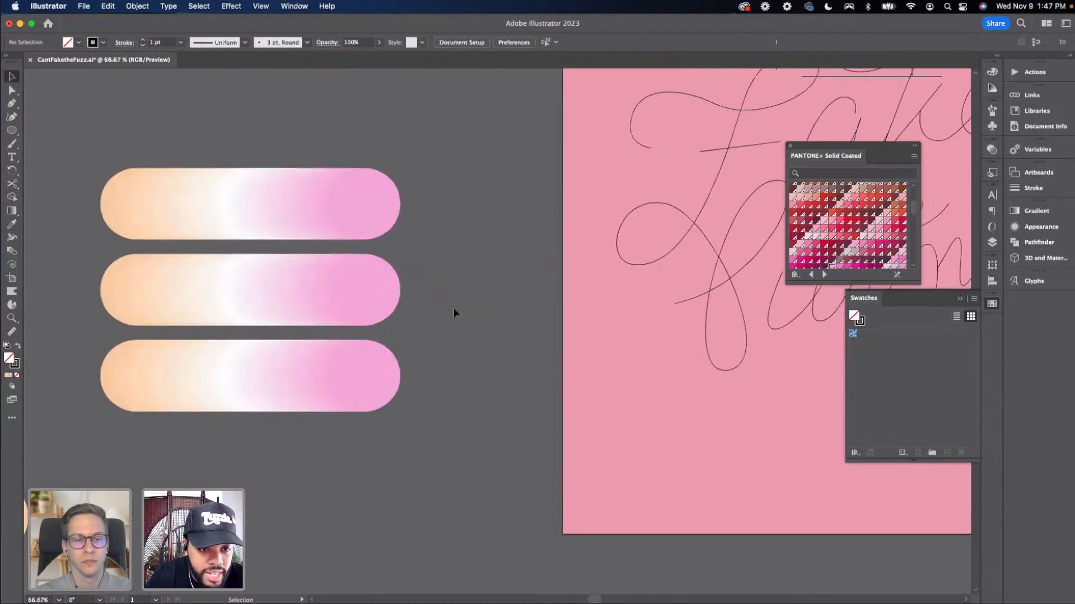
Scale the top straight blend down to about 503 × 120 pt and duplicate it upward
{"action": "scroll", "coordinate": [549, 379], "scroll_direction": "left", "scroll_amount": 5}
{"action": "scroll", "coordinate": [549, 379], "scroll_direction": "up", "scroll_amount": 2}
{"action": "left_click", "coordinate": [432, 264]}
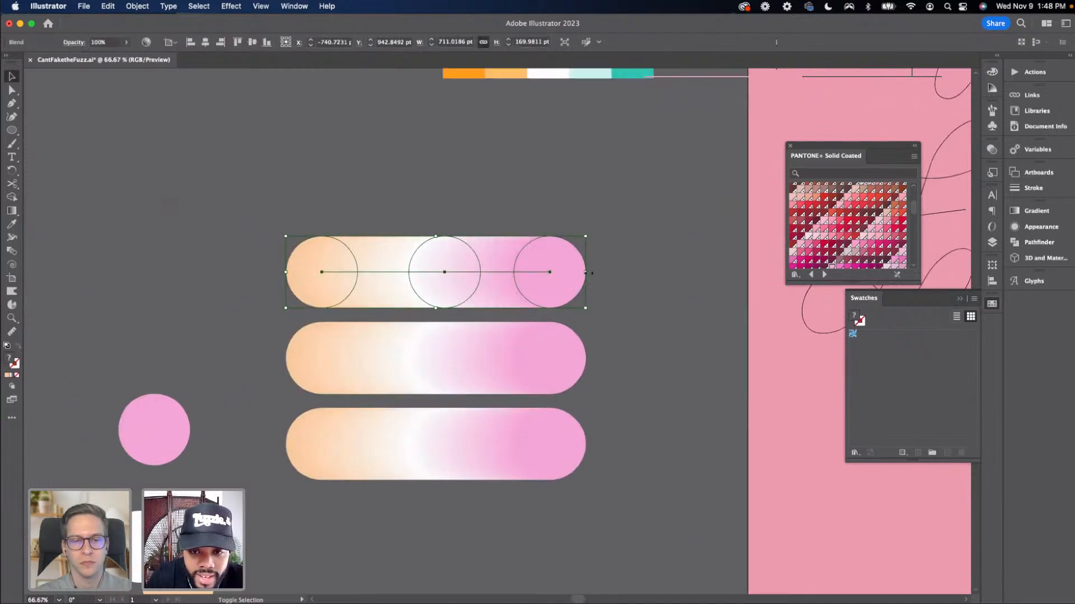
{"action": "left_click_drag", "start_coordinate": [592, 273], "coordinate": [541, 274]}
{"action": "left_click", "coordinate": [566, 272]}
{"action": "key", "text": "super+minus"}
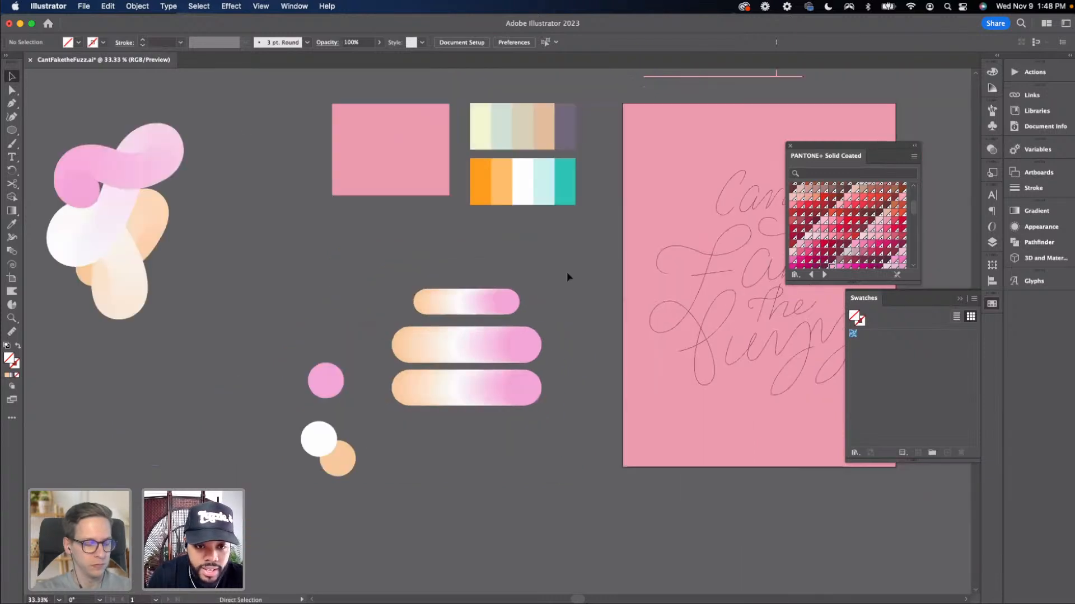
{"action": "left_click_drag", "start_coordinate": [470, 300], "coordinate": [480, 264]}
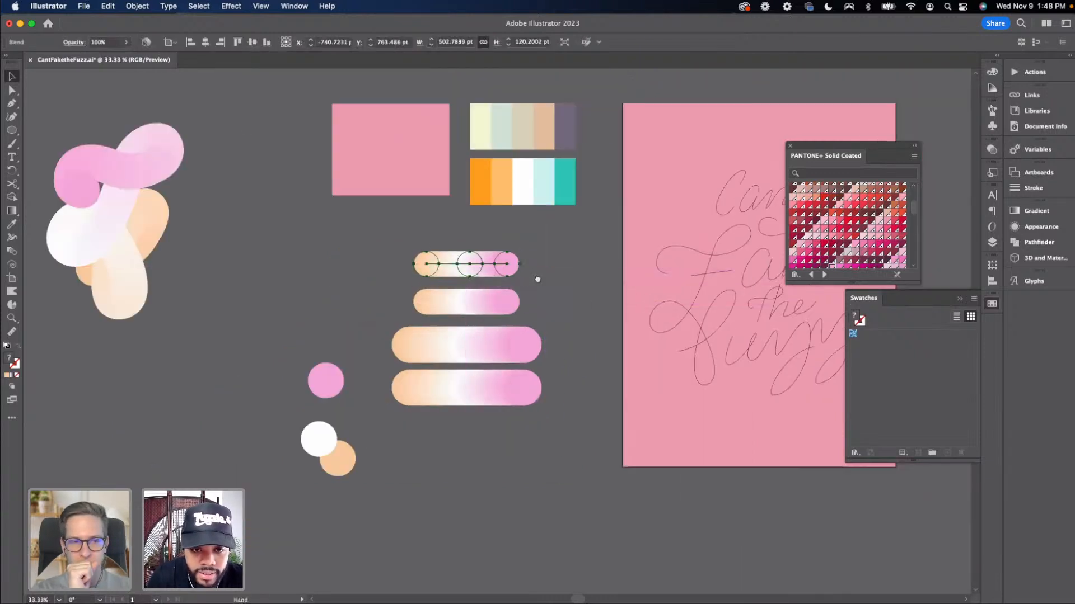
Select the small blend together with the 'Fake' lettering path and replace the blend's spine with that path
{"action": "left_click_drag", "start_coordinate": [564, 288], "coordinate": [406, 262]}
{"action": "left_click", "coordinate": [449, 280]}
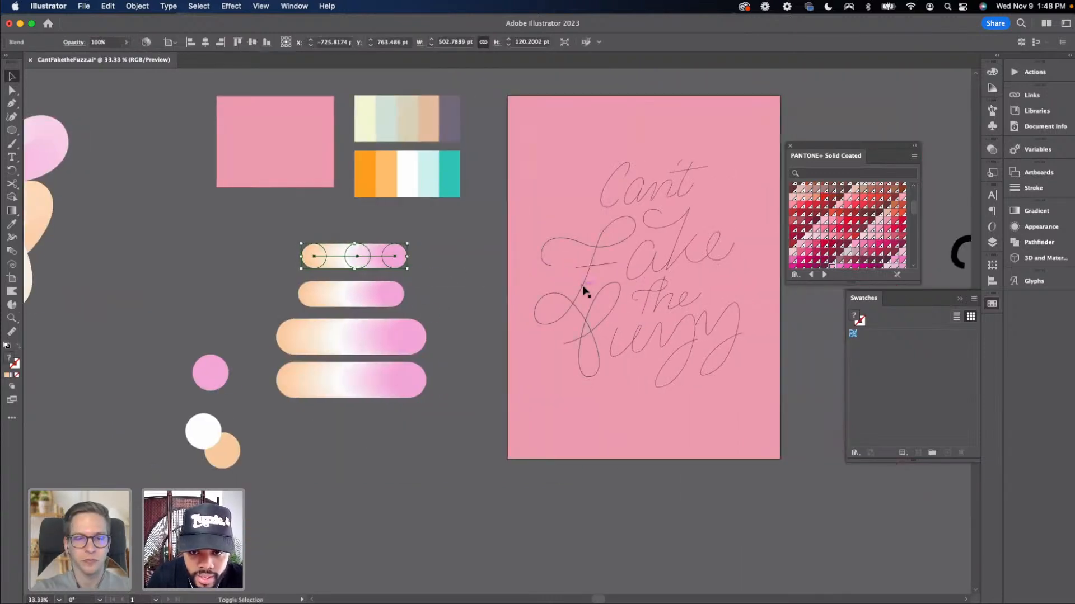
{"action": "left_click", "coordinate": [583, 288], "text": "shift"}
{"action": "left_click", "coordinate": [137, 6]}
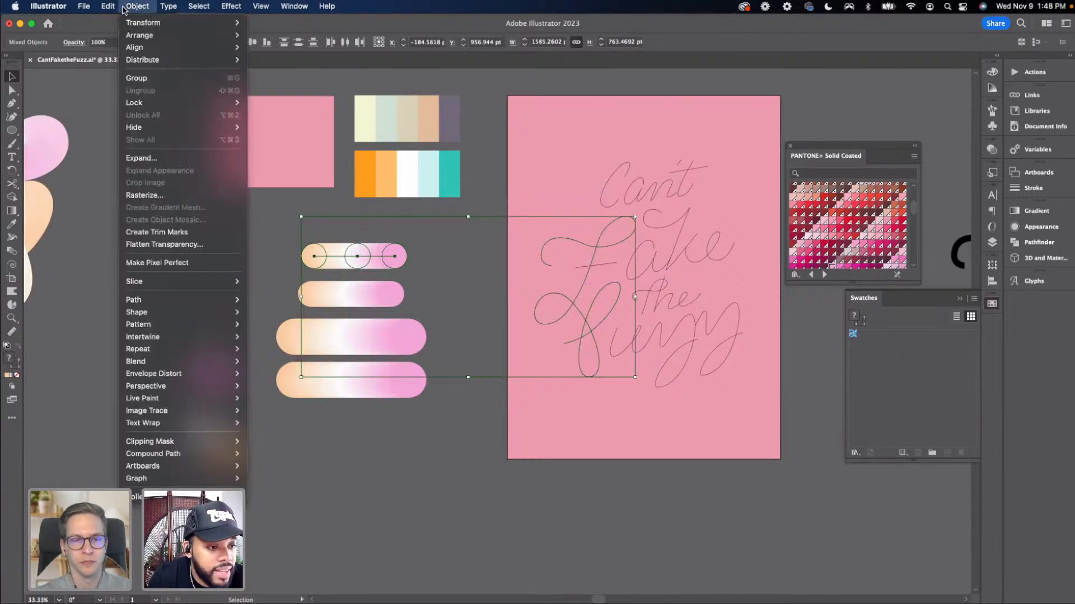
{"action": "mouse_move", "coordinate": [185, 361]}
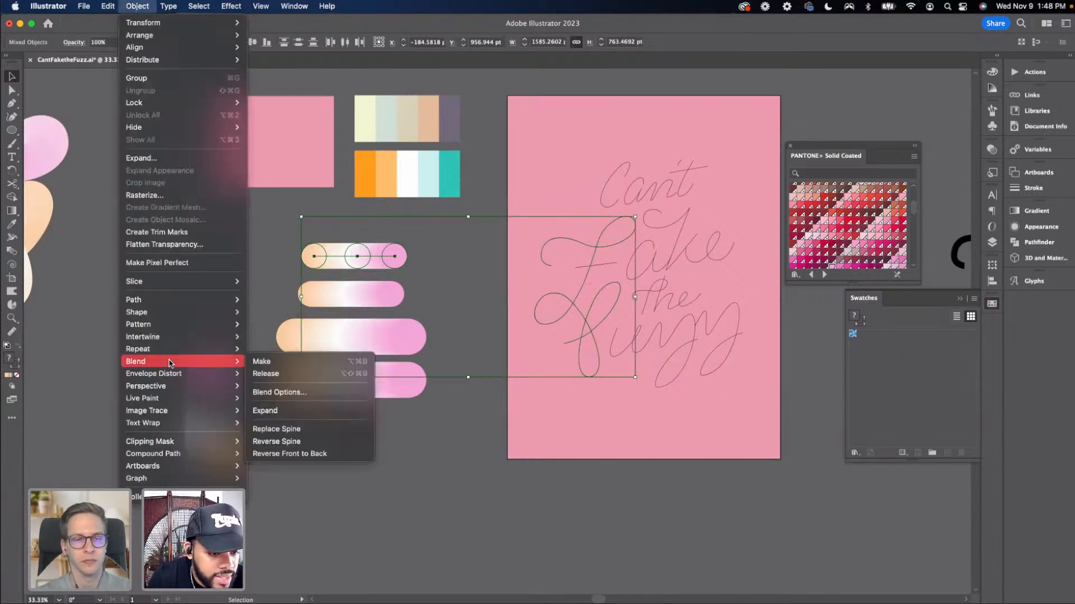
{"action": "left_click", "coordinate": [295, 430]}
Duplicate the remaining scaled-down blend upward once more
{"action": "scroll", "coordinate": [336, 417], "scroll_direction": "up", "scroll_amount": 1}
{"action": "left_click", "coordinate": [439, 439]}
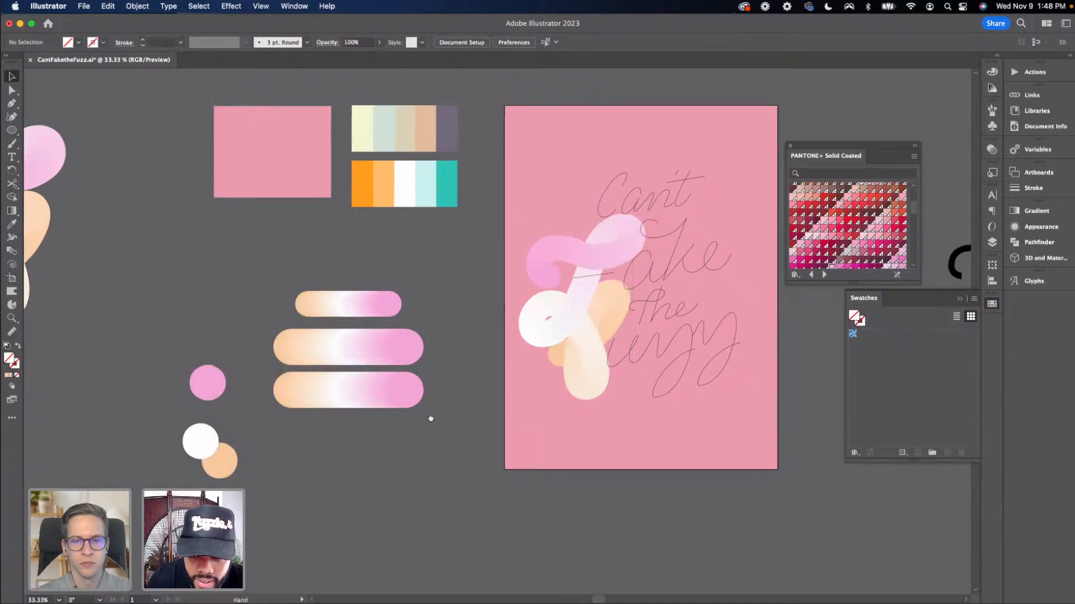
{"action": "scroll", "coordinate": [430, 419], "scroll_direction": "right", "scroll_amount": 5}
{"action": "scroll", "coordinate": [431, 419], "scroll_direction": "down", "scroll_amount": 3}
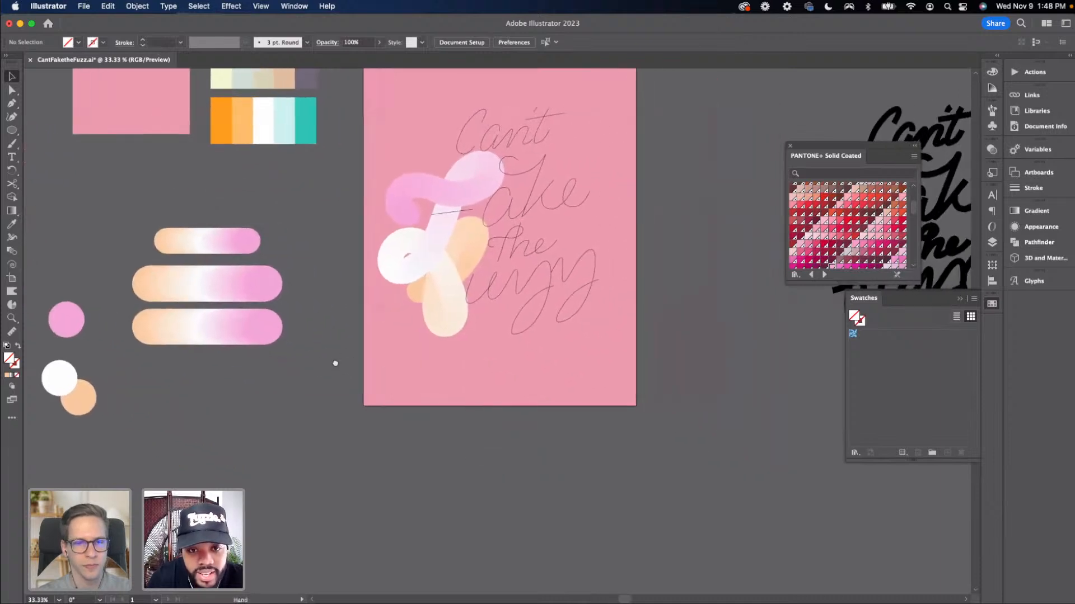
{"action": "left_click_drag", "start_coordinate": [335, 364], "coordinate": [302, 344]}
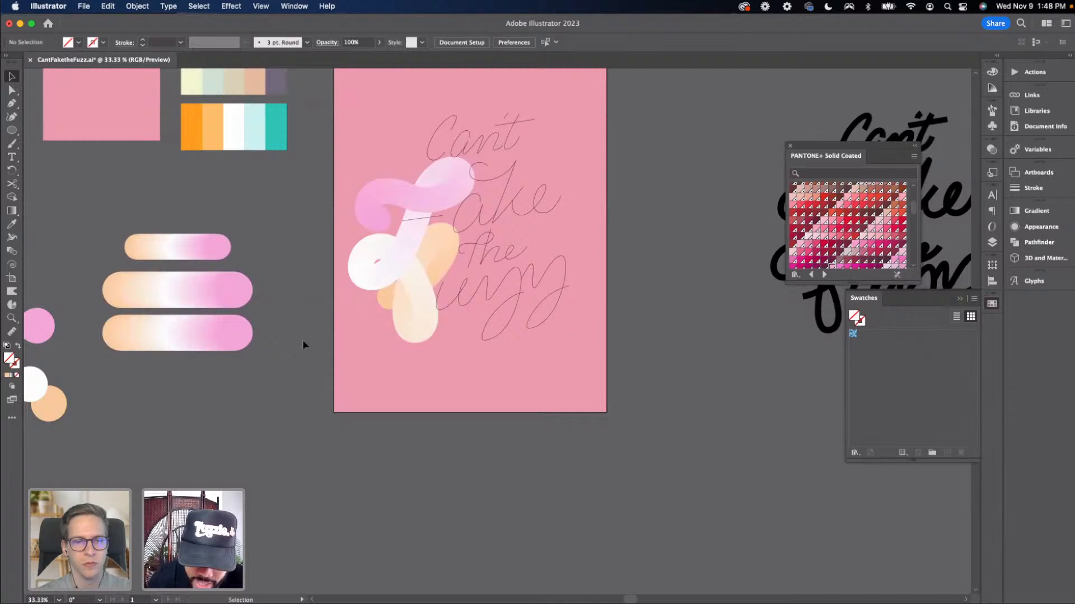
{"action": "key", "text": "super+equal"}
{"action": "left_click_drag", "start_coordinate": [252, 324], "coordinate": [343, 391]}
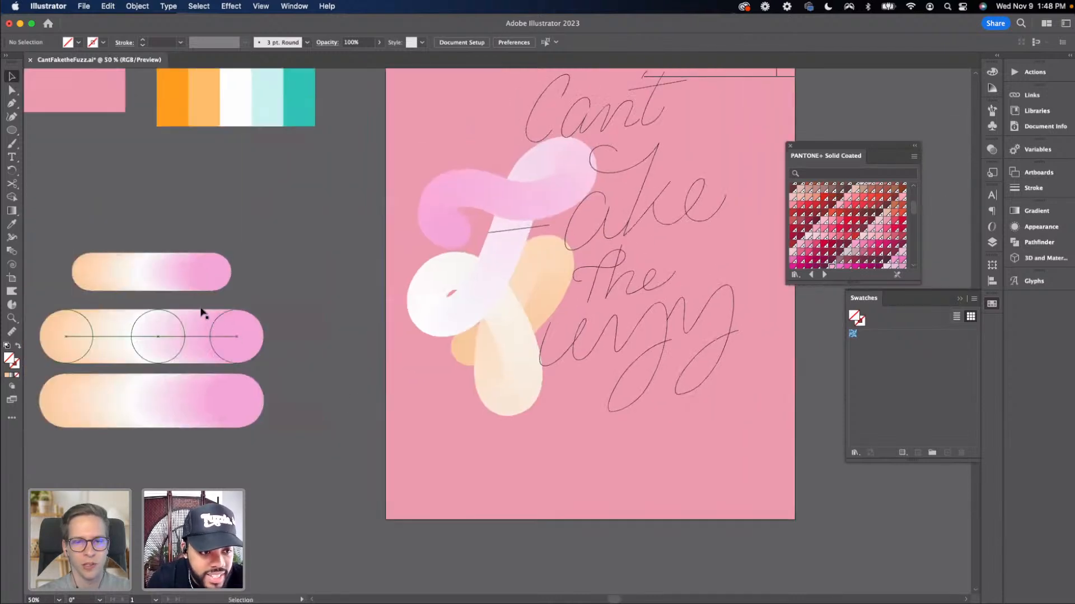
{"action": "left_click_drag", "start_coordinate": [203, 263], "coordinate": [202, 208]}
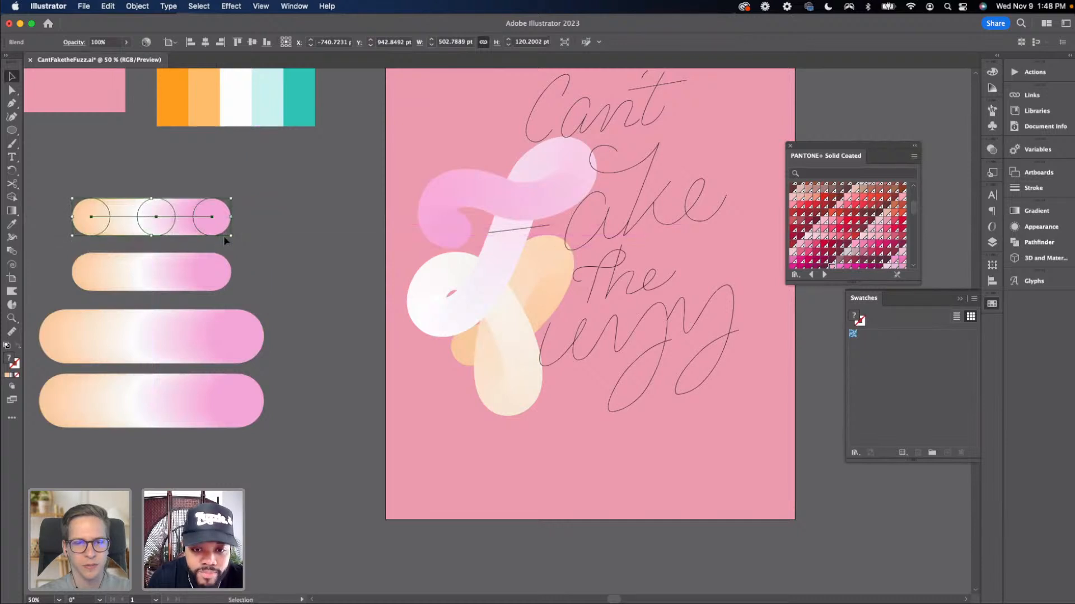
Try reversing the spine of the 'F' blend on the artboard
{"action": "left_click", "coordinate": [294, 291]}
{"action": "left_click_drag", "start_coordinate": [303, 268], "coordinate": [278, 319]}
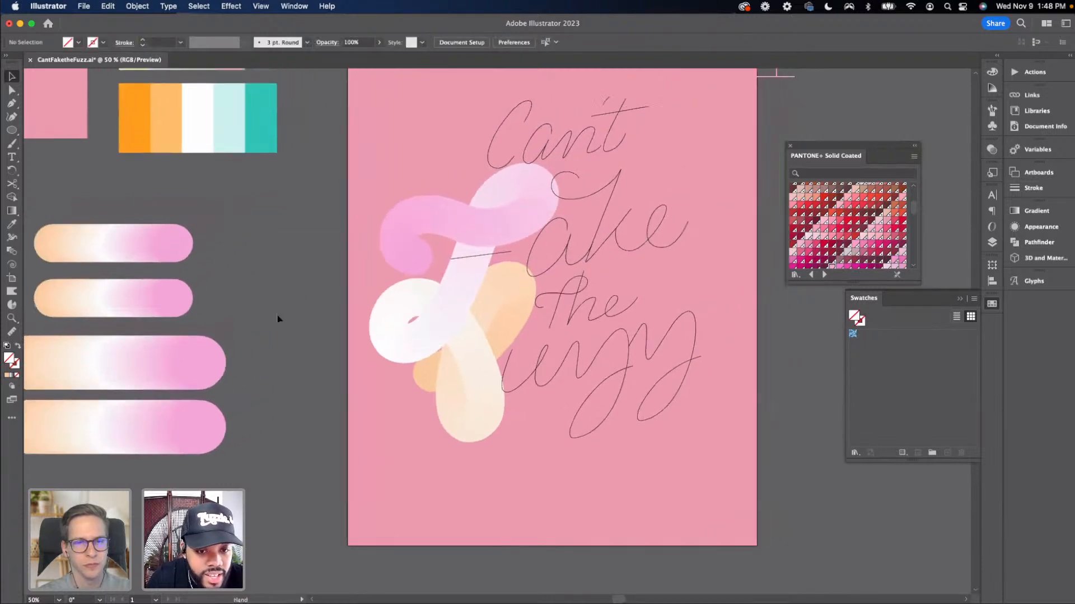
{"action": "left_click", "coordinate": [188, 257]}
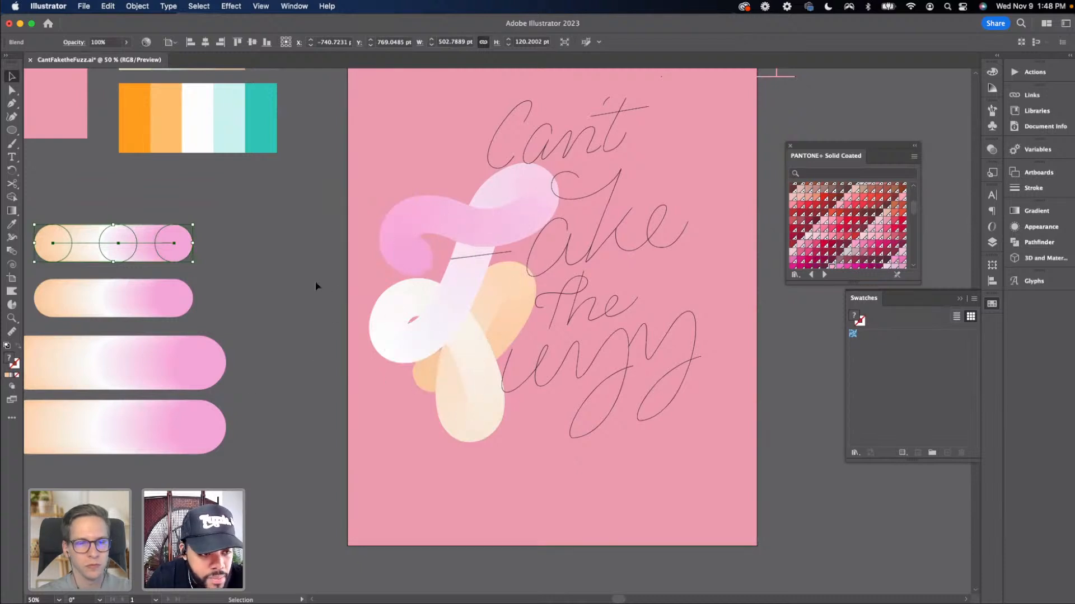
{"action": "left_click", "coordinate": [416, 328]}
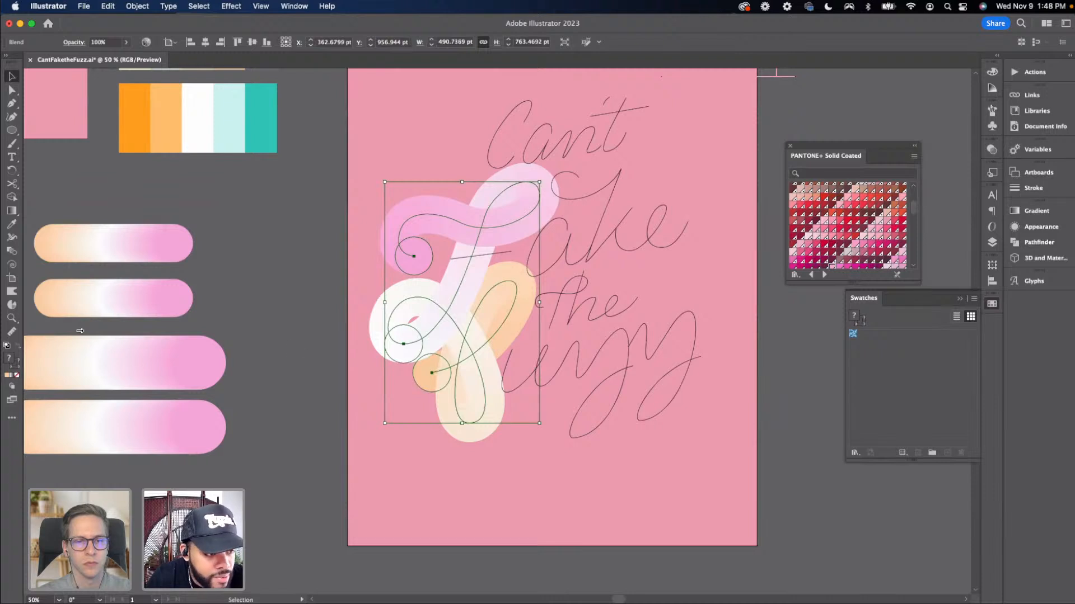
{"action": "left_click", "coordinate": [135, 7]}
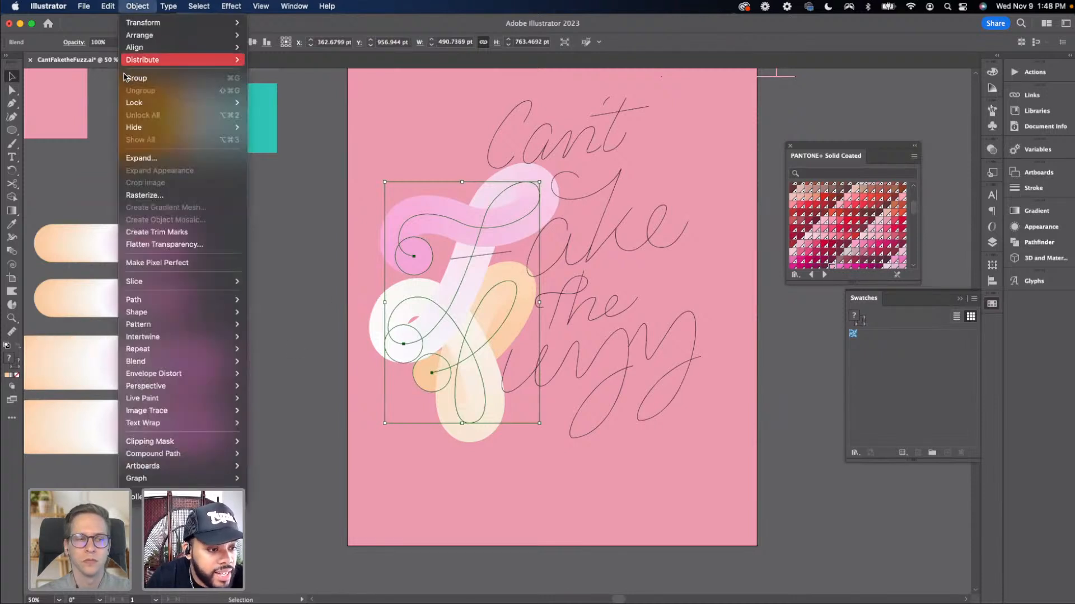
{"action": "mouse_move", "coordinate": [238, 337]}
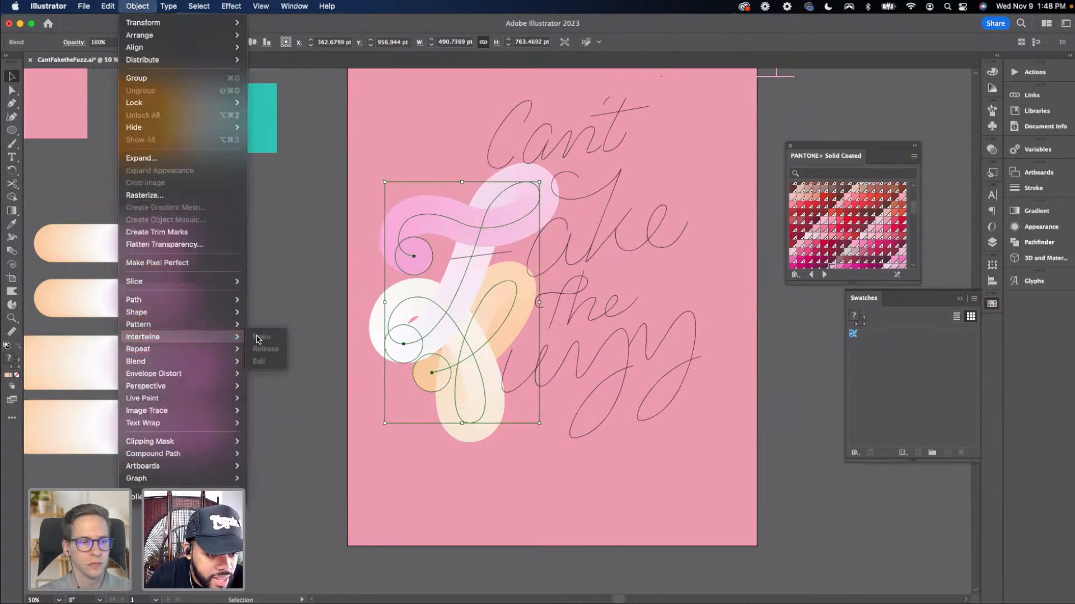
{"action": "mouse_move", "coordinate": [235, 363]}
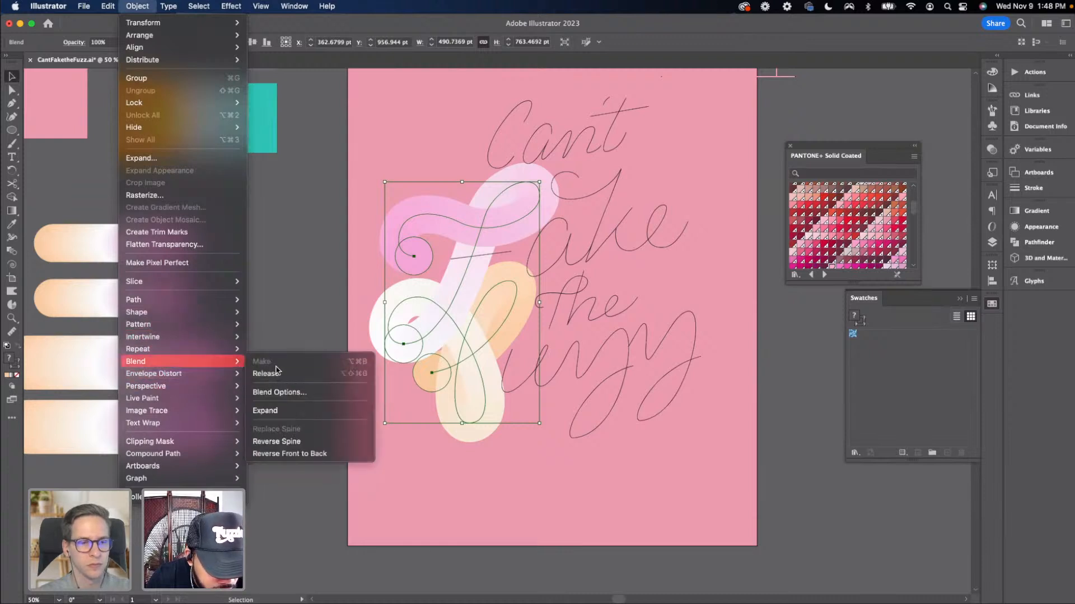
{"action": "left_click", "coordinate": [286, 442]}
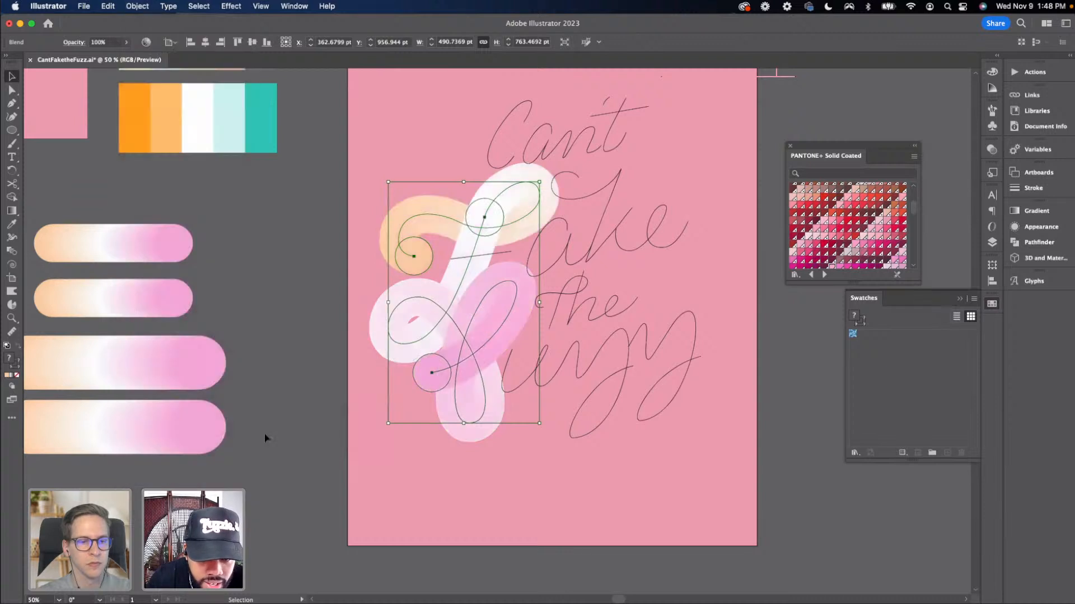
{"action": "left_click", "coordinate": [279, 409]}
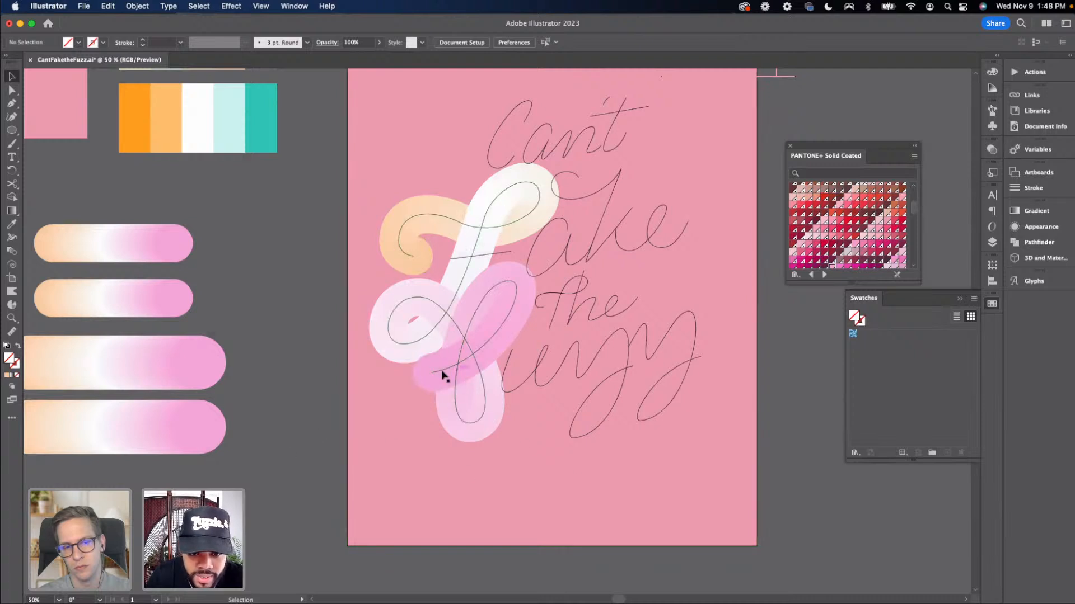
{"action": "key", "text": "super+z"}
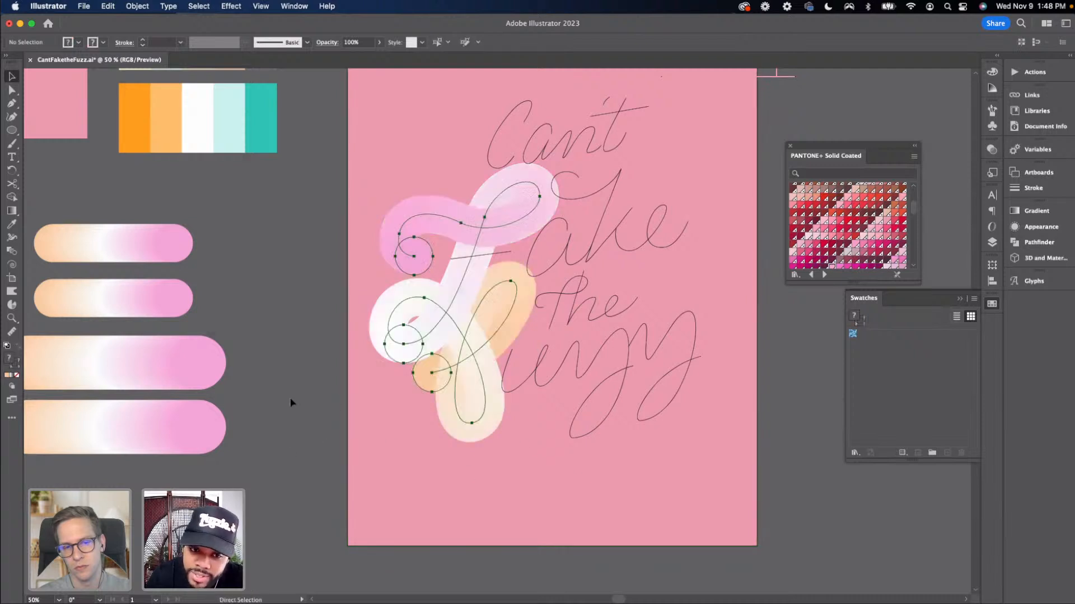
Try reversing the front-to-back order of the 'F' blend
{"action": "left_click", "coordinate": [280, 396]}
{"action": "left_click_drag", "start_coordinate": [262, 376], "coordinate": [203, 368]}
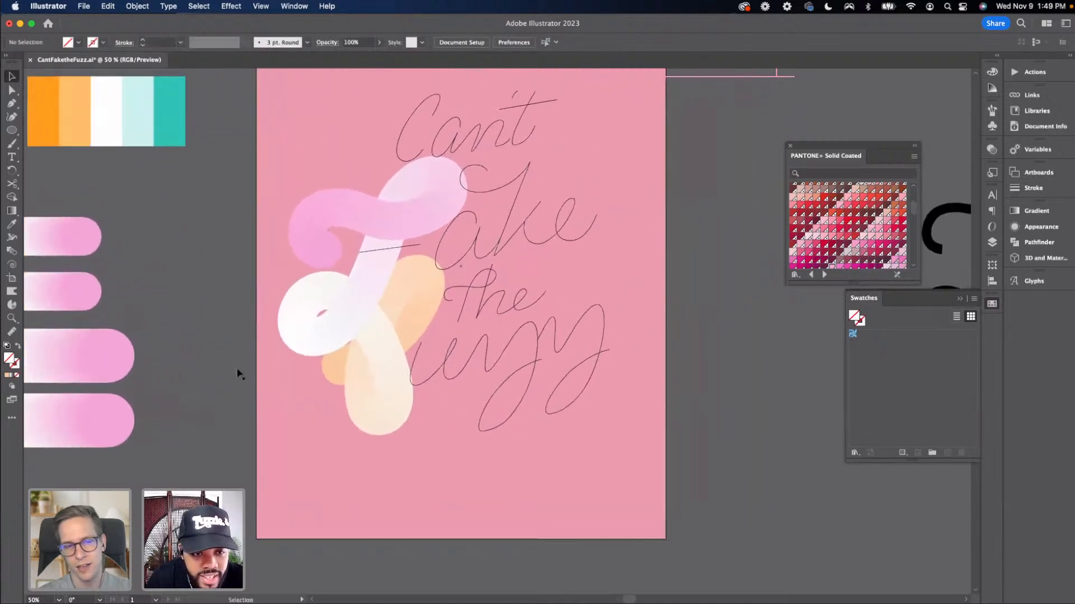
{"action": "left_click", "coordinate": [390, 255]}
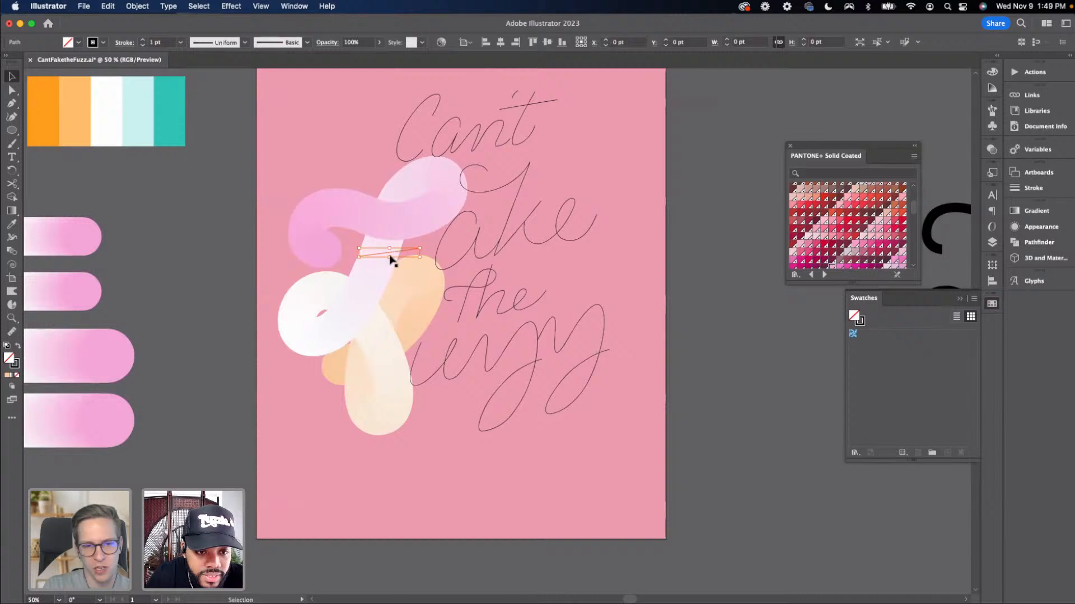
{"action": "left_click", "coordinate": [164, 371]}
{"action": "left_click_drag", "start_coordinate": [192, 386], "coordinate": [270, 417]}
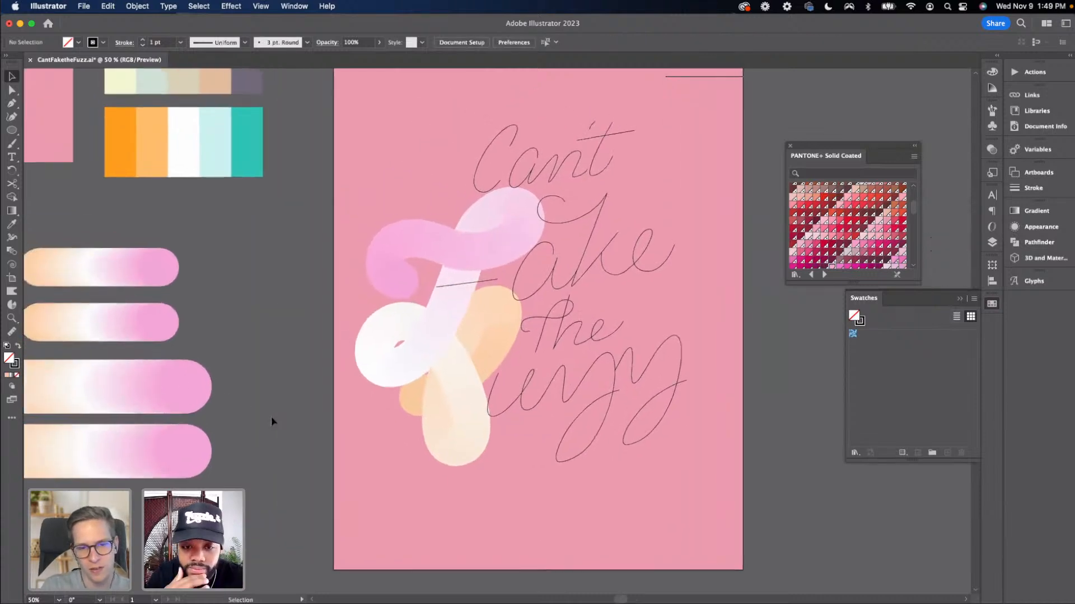
{"action": "left_click", "coordinate": [400, 375]}
{"action": "left_click", "coordinate": [137, 6]}
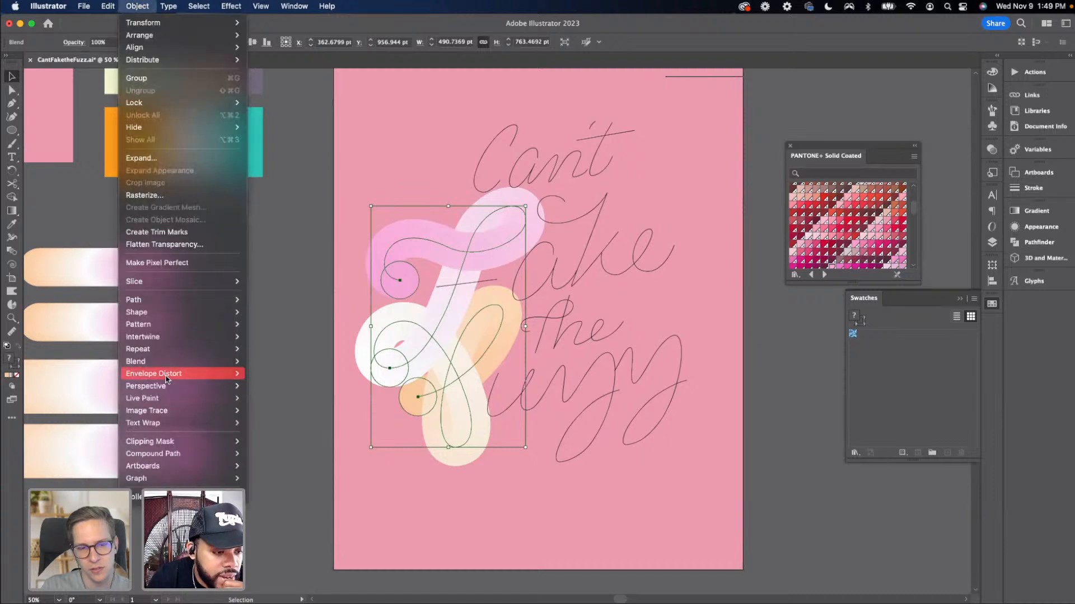
{"action": "mouse_move", "coordinate": [168, 361]}
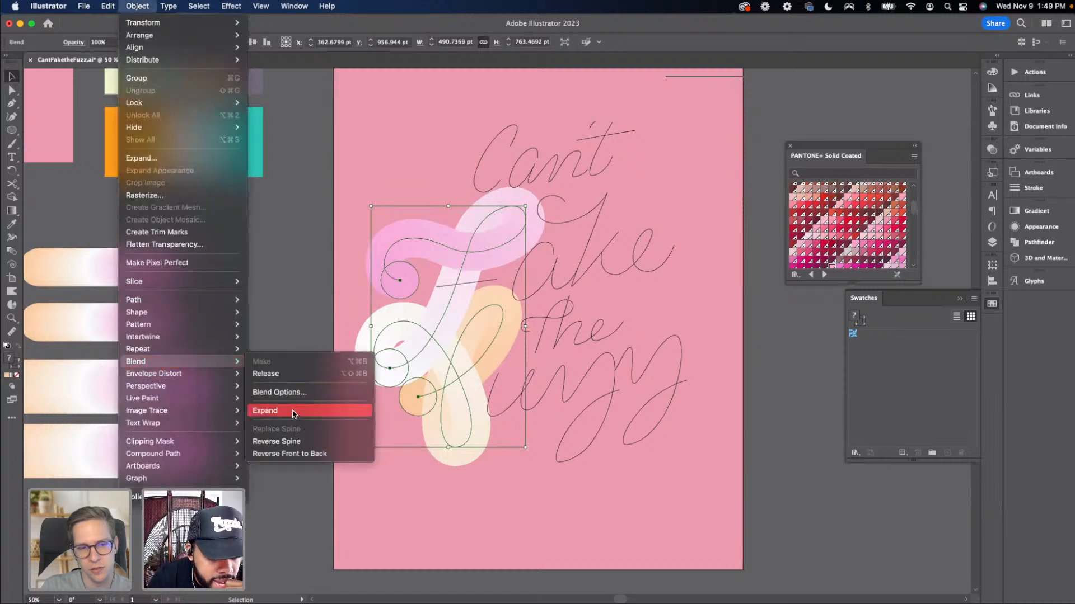
{"action": "left_click", "coordinate": [300, 454]}
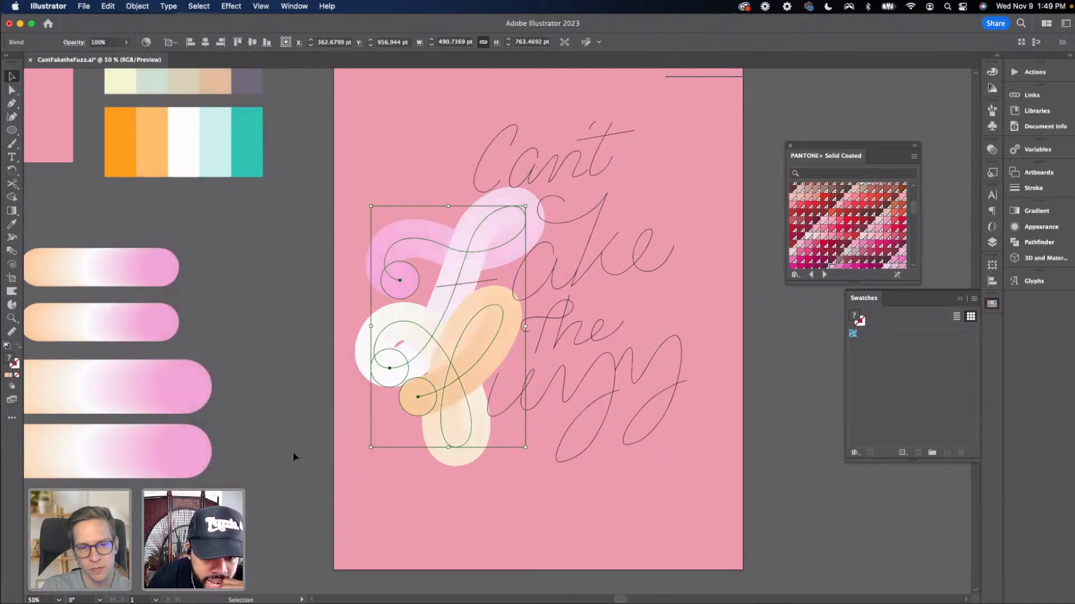
{"action": "left_click", "coordinate": [265, 402]}
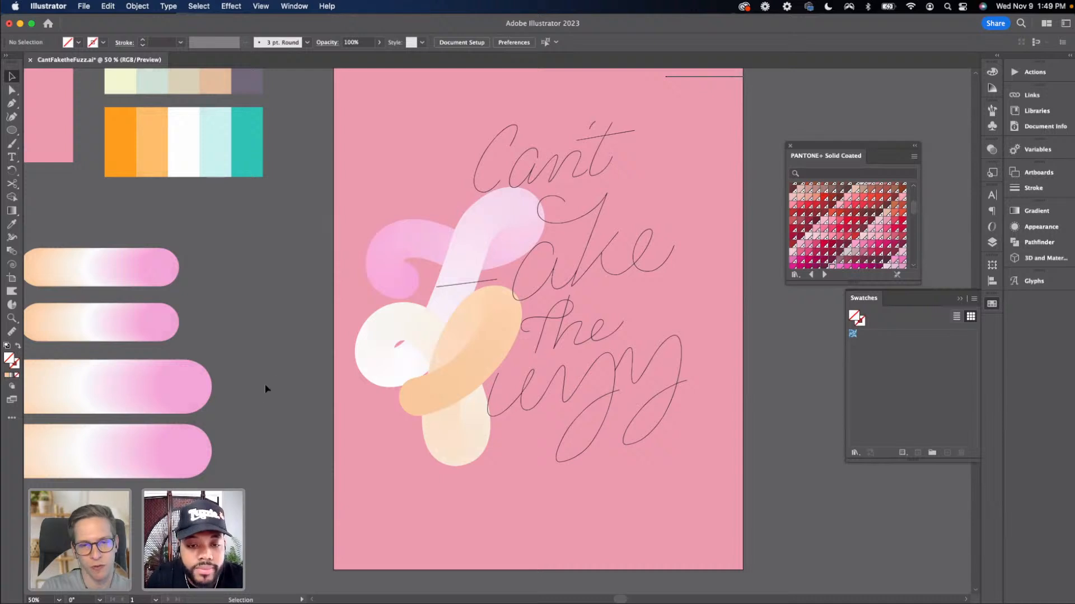
{"action": "key", "text": "super+z"}
{"action": "left_click", "coordinate": [218, 299]}
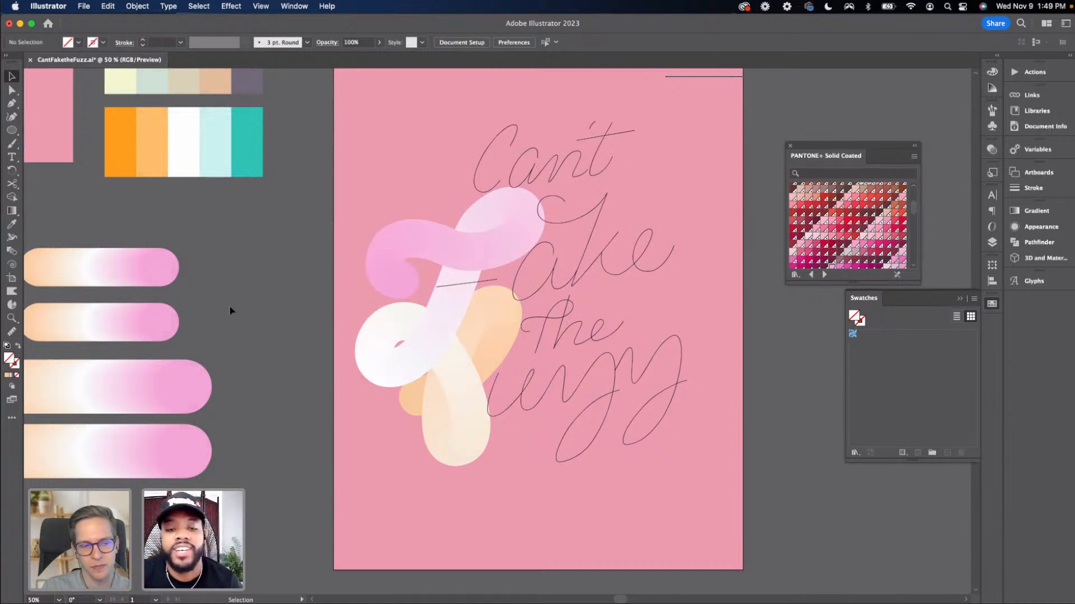
Examine the blends and loose circles beside the artboard
{"action": "scroll", "coordinate": [252, 329], "scroll_direction": "right", "scroll_amount": 1}
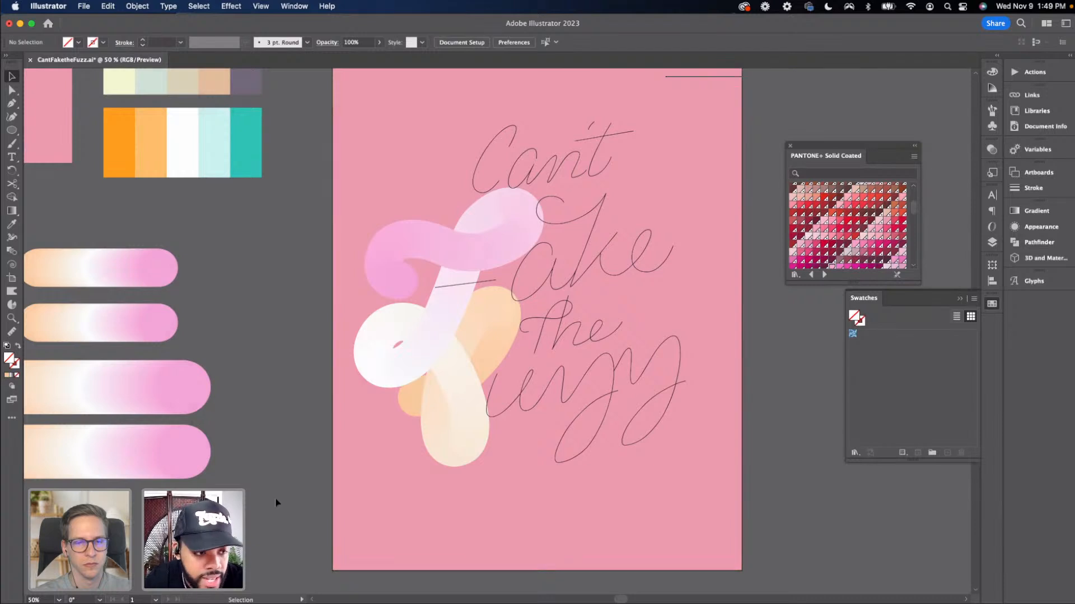
{"action": "left_click_drag", "start_coordinate": [342, 388], "coordinate": [345, 385]}
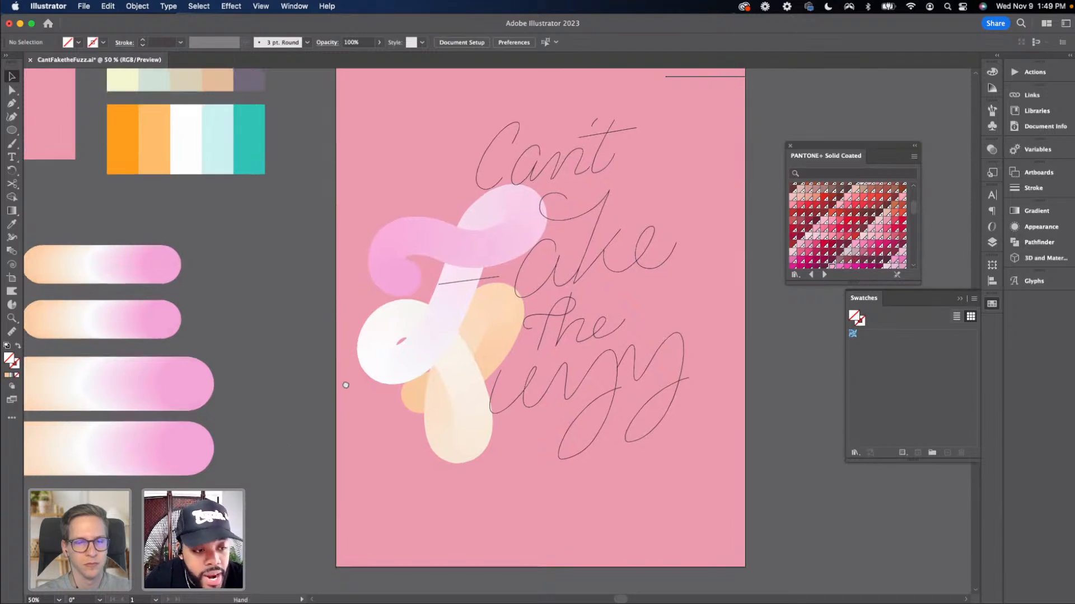
{"action": "scroll", "coordinate": [345, 385], "scroll_direction": "down", "scroll_amount": 5}
{"action": "scroll", "coordinate": [346, 385], "scroll_direction": "left", "scroll_amount": 4}
{"action": "key", "text": "super+minus"}
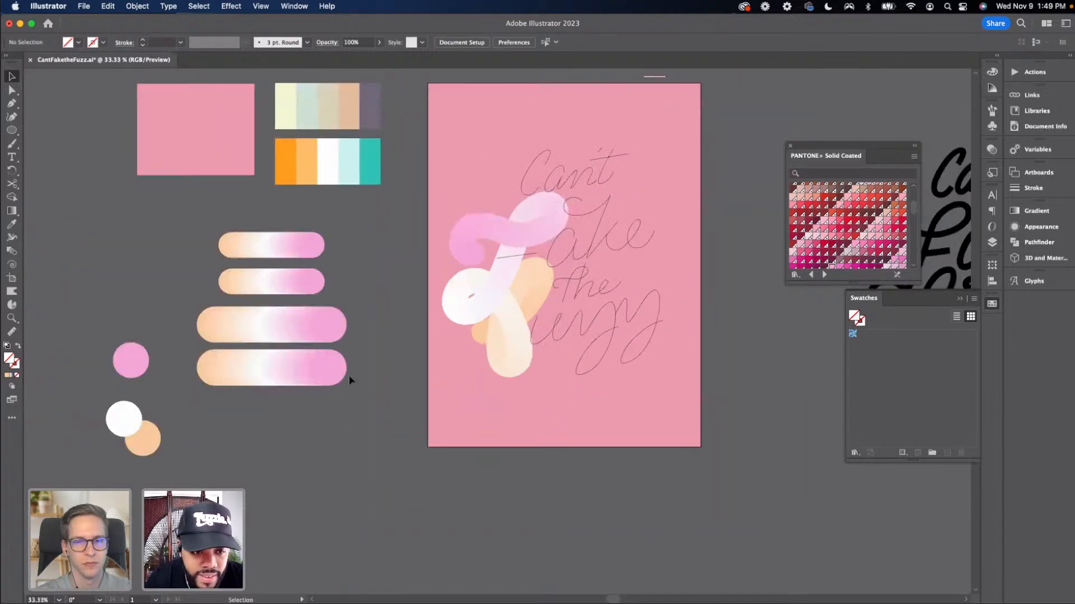
{"action": "left_click_drag", "start_coordinate": [279, 335], "coordinate": [291, 399]}
{"action": "left_click", "coordinate": [263, 364]}
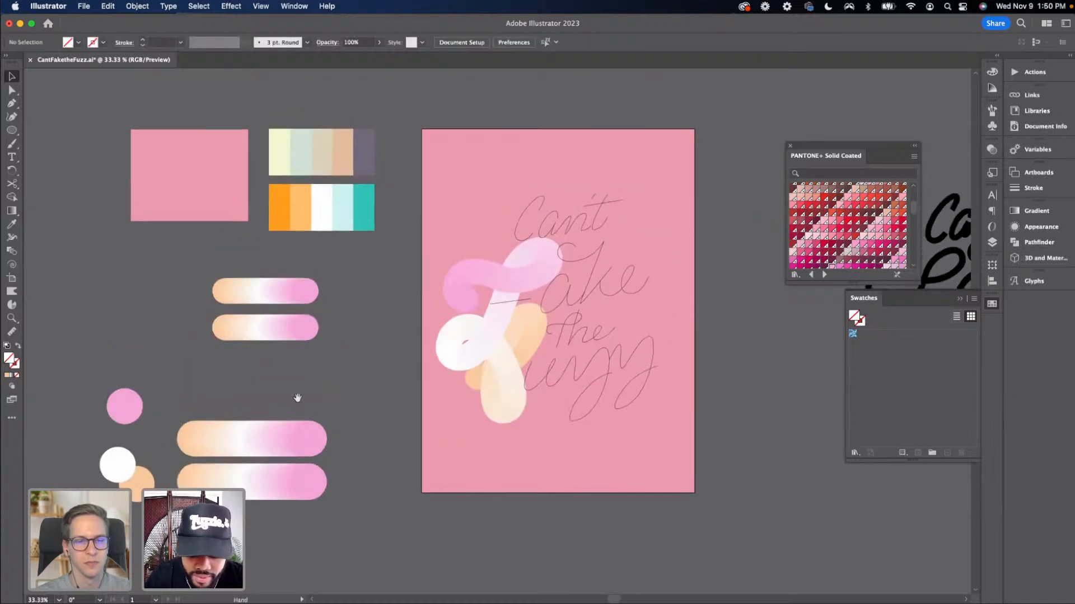
{"action": "key", "text": "super+equal"}
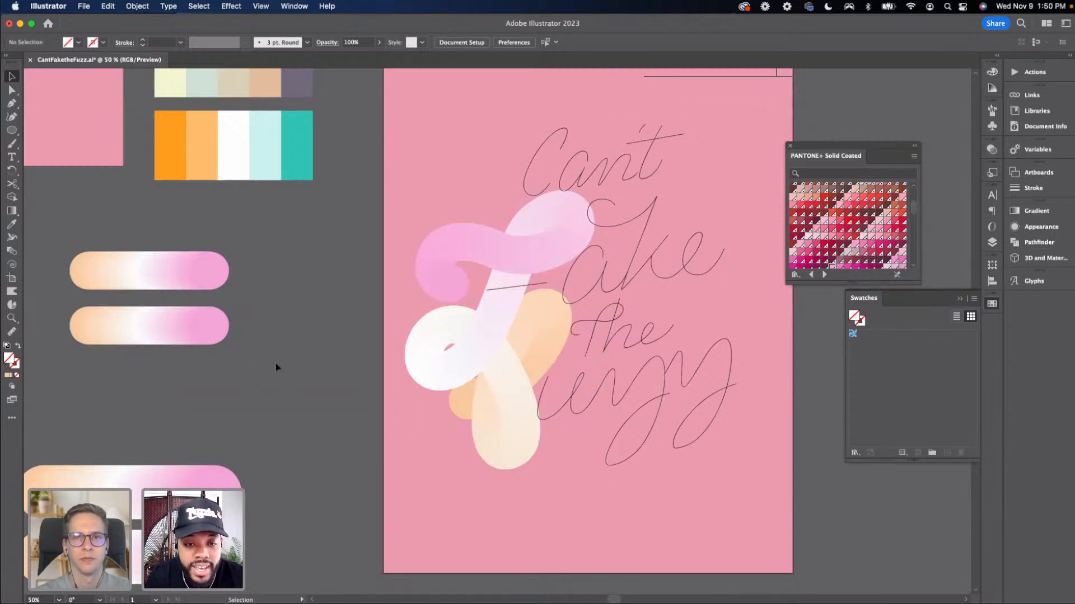
Try recolouring the 'F' blend's end circle with a dark Pantone pink swatch
{"action": "key", "text": "a"}
{"action": "left_click", "coordinate": [455, 291]}
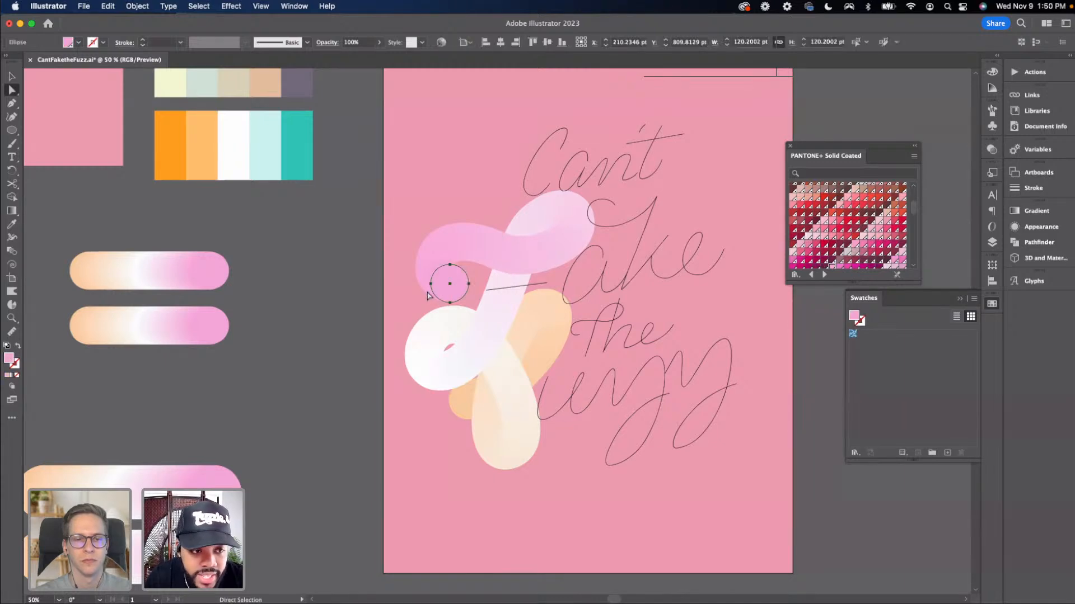
{"action": "left_click", "coordinate": [816, 250]}
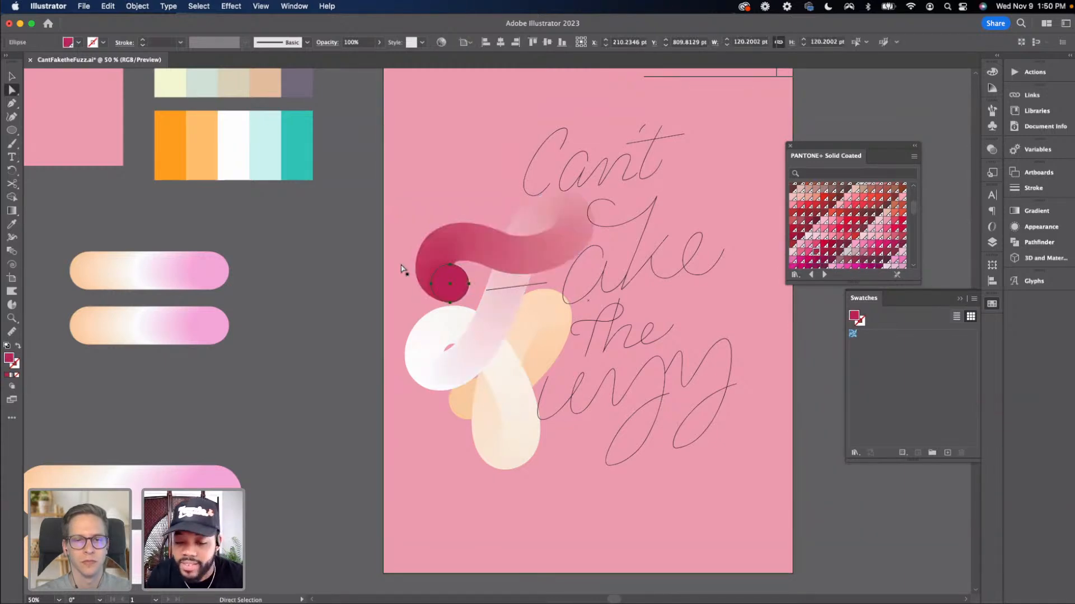
{"action": "key", "text": "v"}
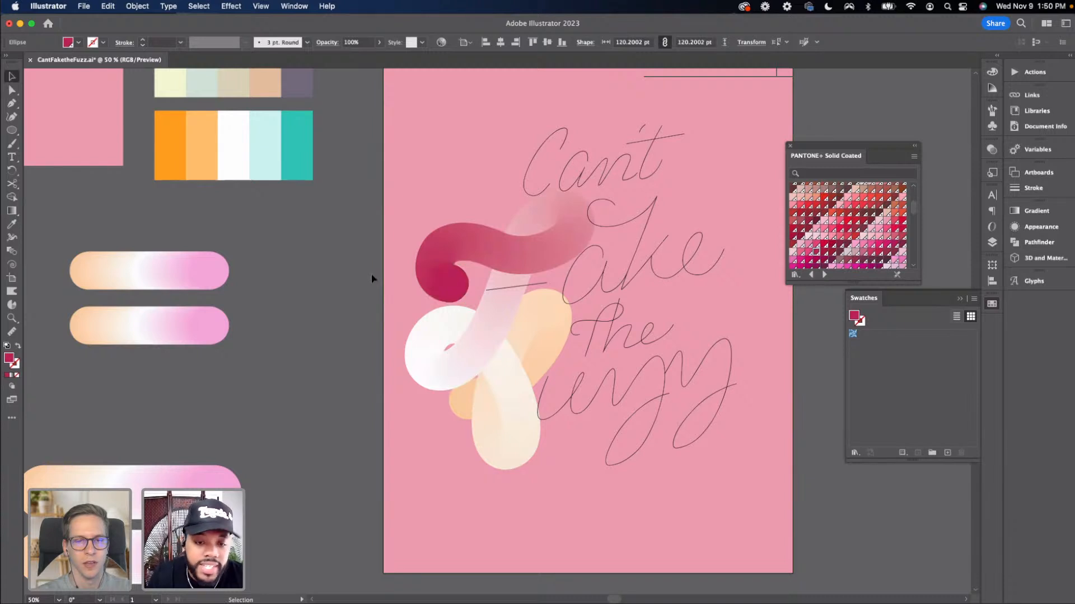
{"action": "left_click", "coordinate": [372, 273]}
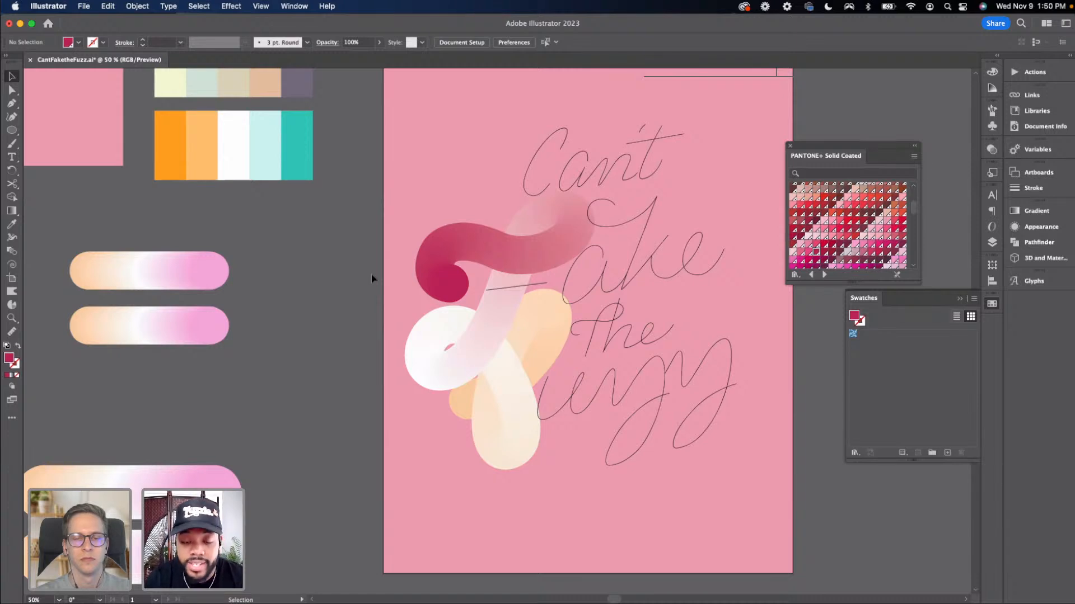
{"action": "key", "text": "super+z"}
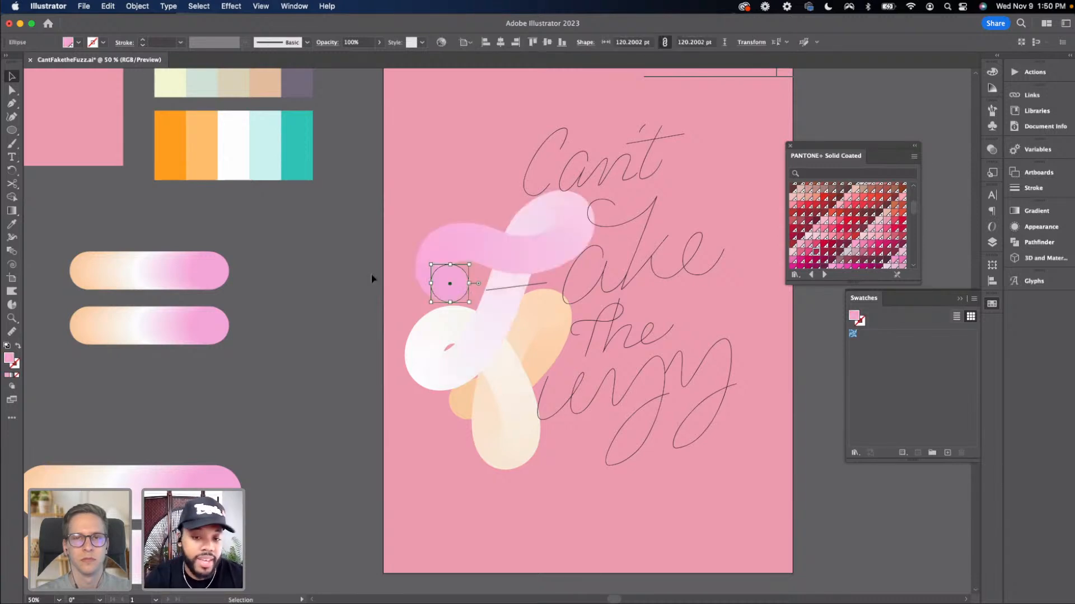
{"action": "left_click", "coordinate": [323, 293]}
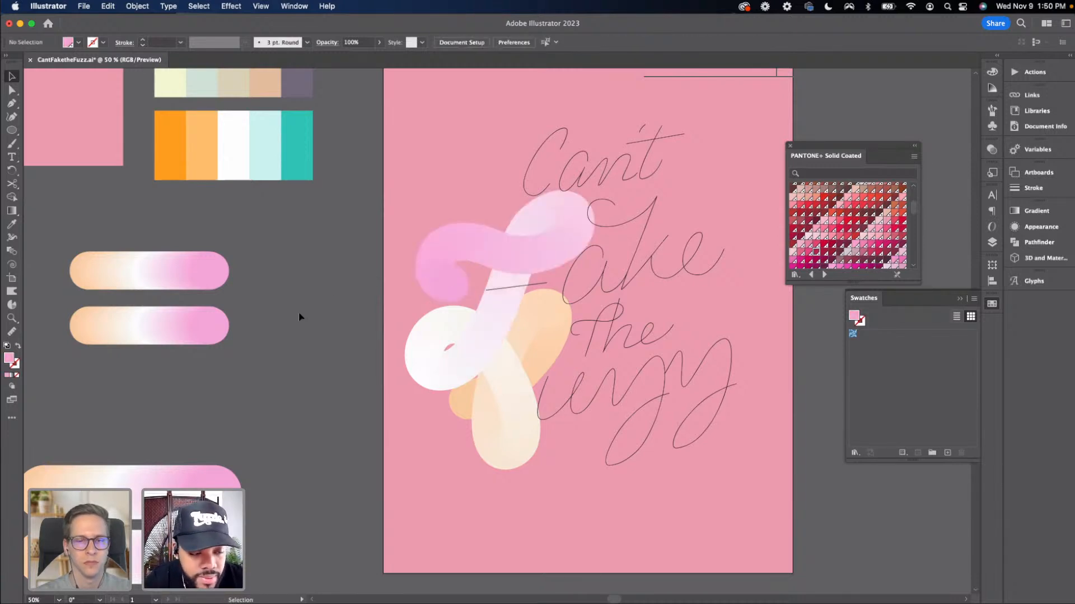
Select the small blend together with the F's crossbar path and replace the blend's spine with that path
{"action": "left_click", "coordinate": [211, 281]}
{"action": "scroll", "coordinate": [261, 240], "scroll_direction": "down", "scroll_amount": 3}
{"action": "scroll", "coordinate": [260, 240], "scroll_direction": "left", "scroll_amount": 3}
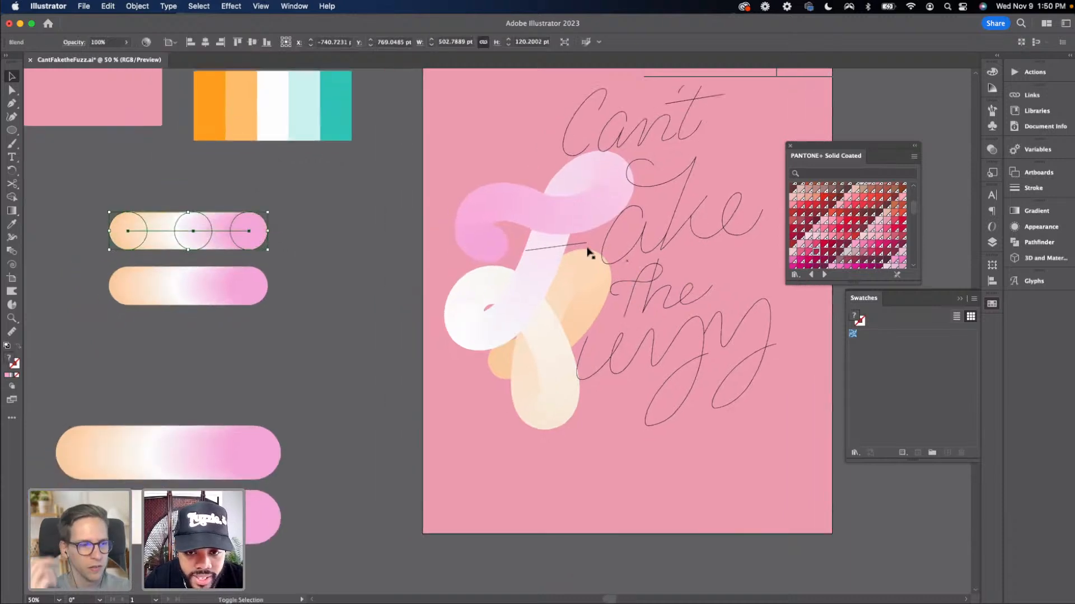
{"action": "left_click", "coordinate": [566, 246], "text": "shift"}
{"action": "left_click", "coordinate": [137, 6]}
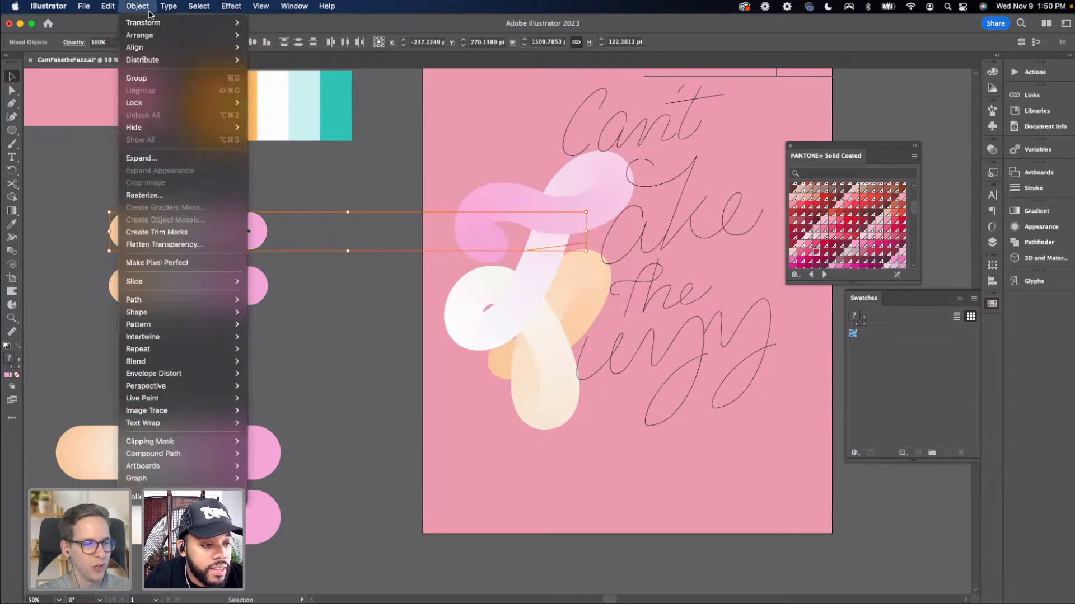
{"action": "mouse_move", "coordinate": [184, 361]}
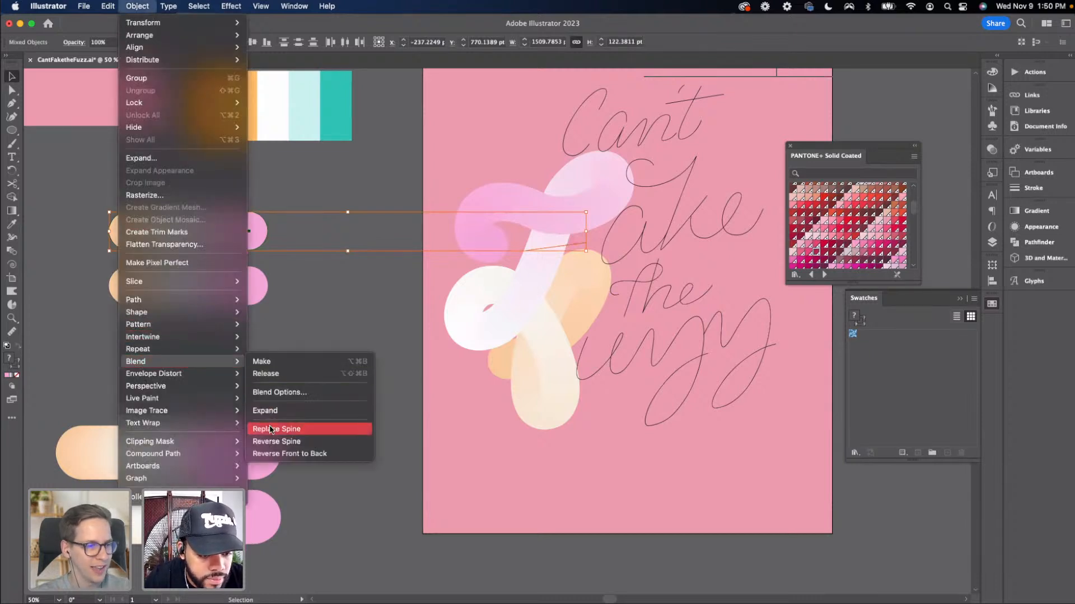
{"action": "left_click", "coordinate": [270, 429]}
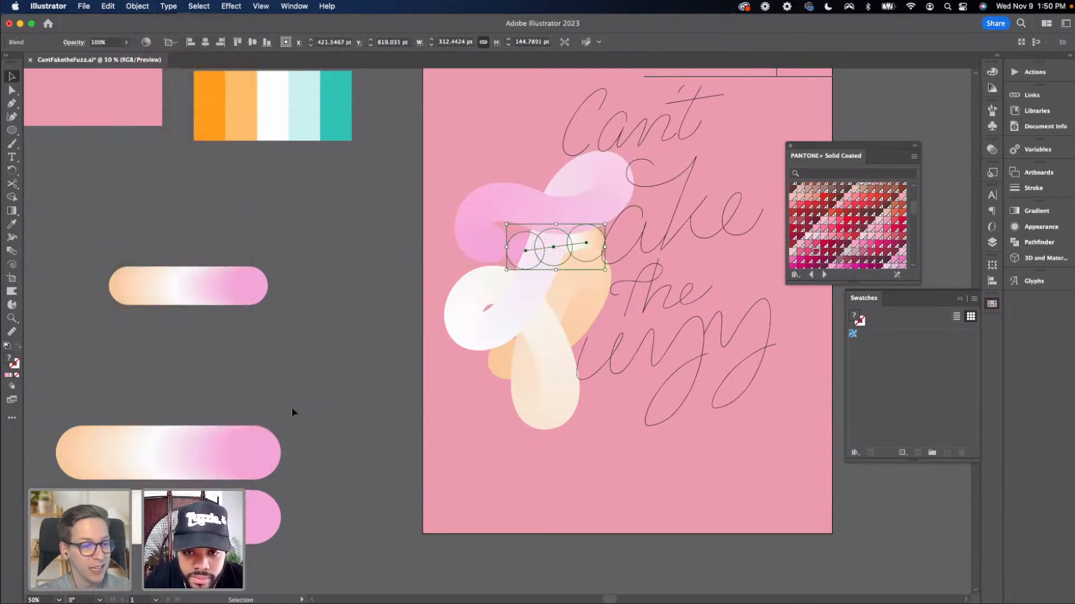
{"action": "left_click", "coordinate": [293, 409]}
Bring the crossbar blend to the front of the stacking order
{"action": "left_click", "coordinate": [586, 244]}
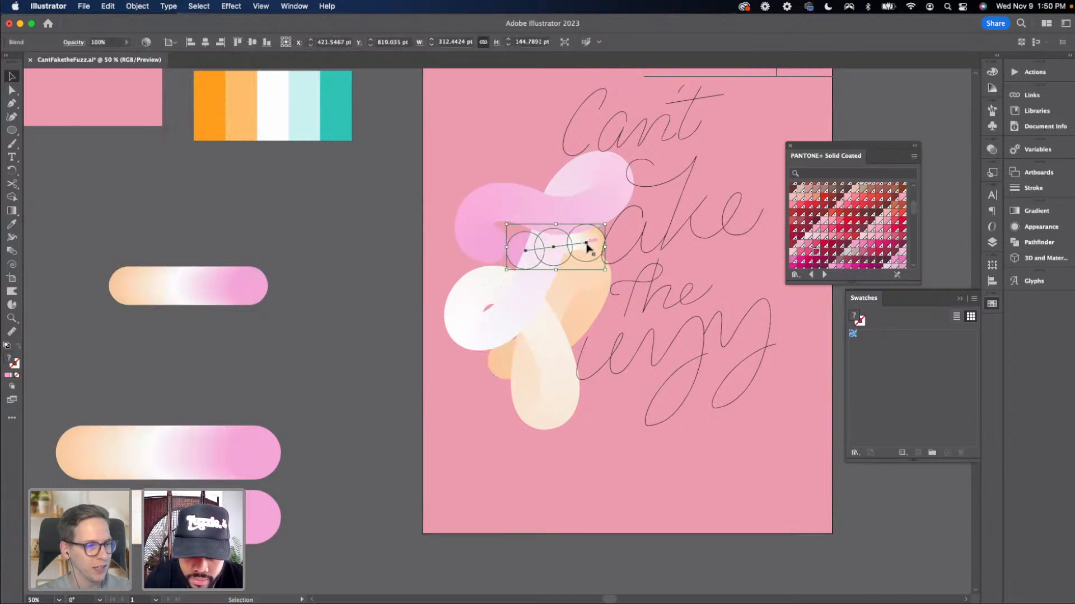
{"action": "key", "text": "a"}
{"action": "key", "text": "super+shift+bracketright"}
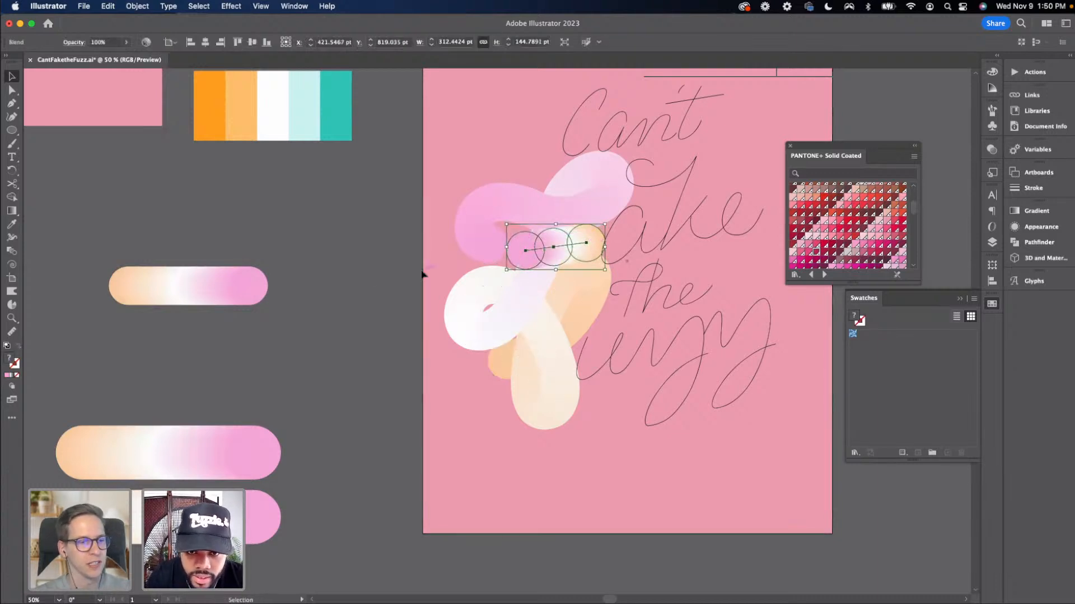
{"action": "left_click", "coordinate": [357, 278]}
{"action": "left_click_drag", "start_coordinate": [338, 273], "coordinate": [256, 265]}
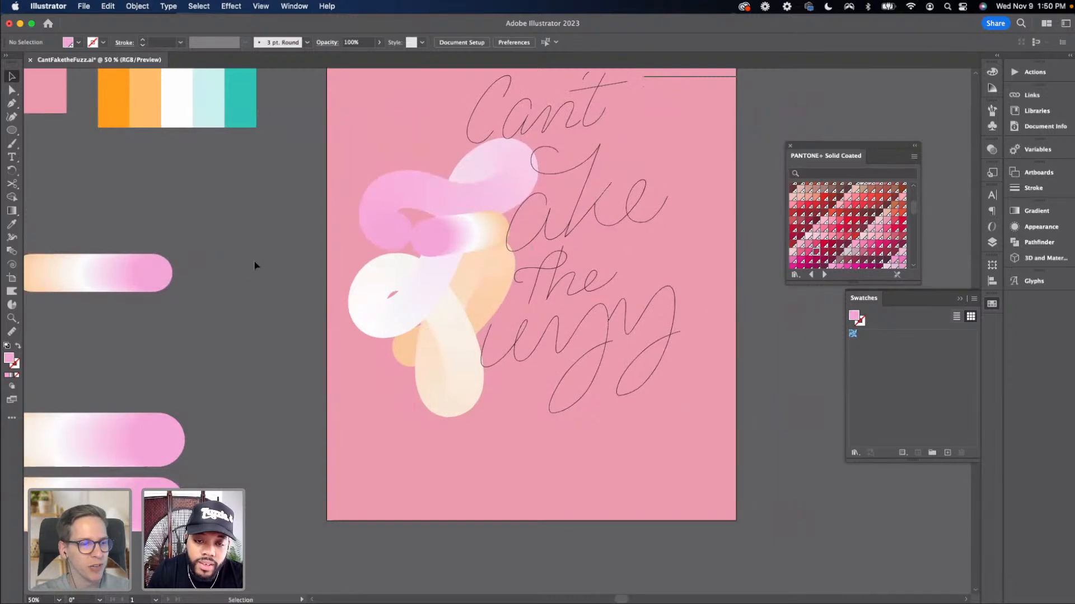
Delete the end circle from the crossbar blend
{"action": "key", "text": "a"}
{"action": "left_click", "coordinate": [470, 236]}
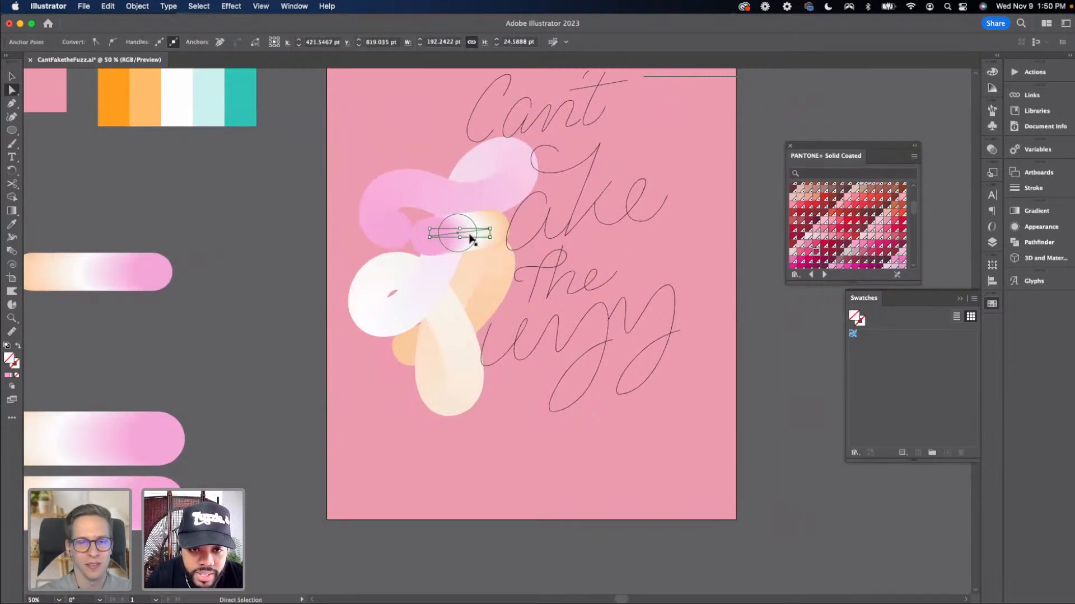
{"action": "key", "text": "super+1"}
{"action": "left_click", "coordinate": [498, 312]}
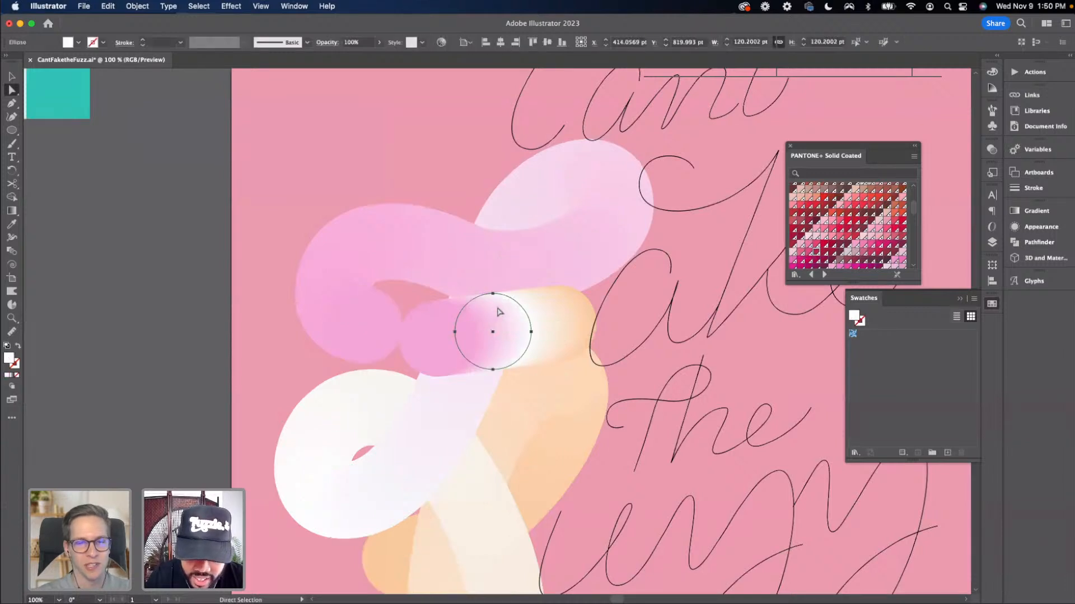
{"action": "key", "text": "Delete"}
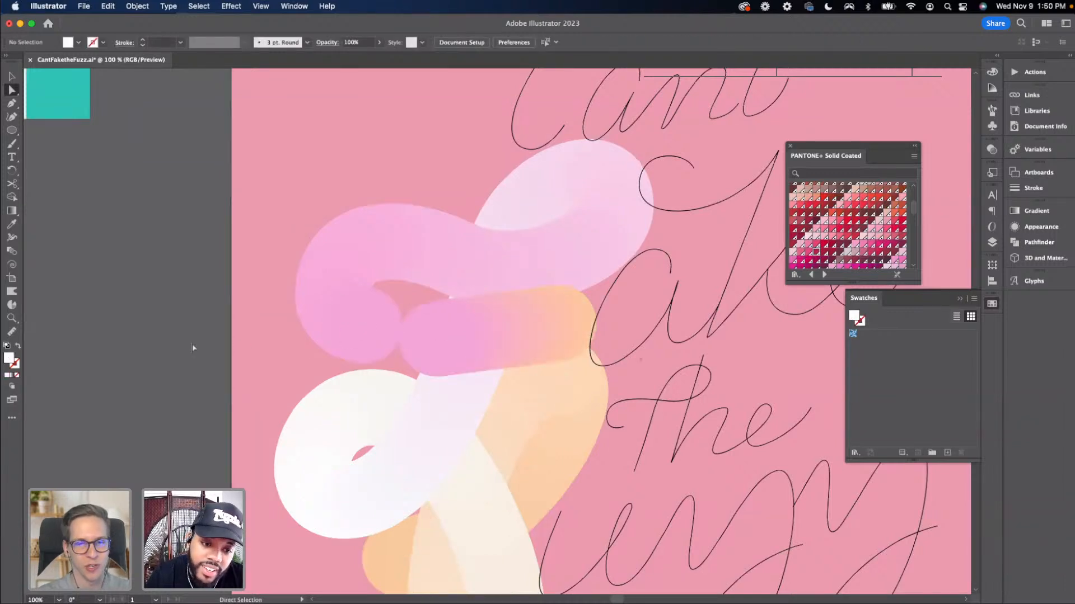
{"action": "key", "text": "v"}
{"action": "key", "text": "super+minus"}
{"action": "key", "text": "super+minus"}
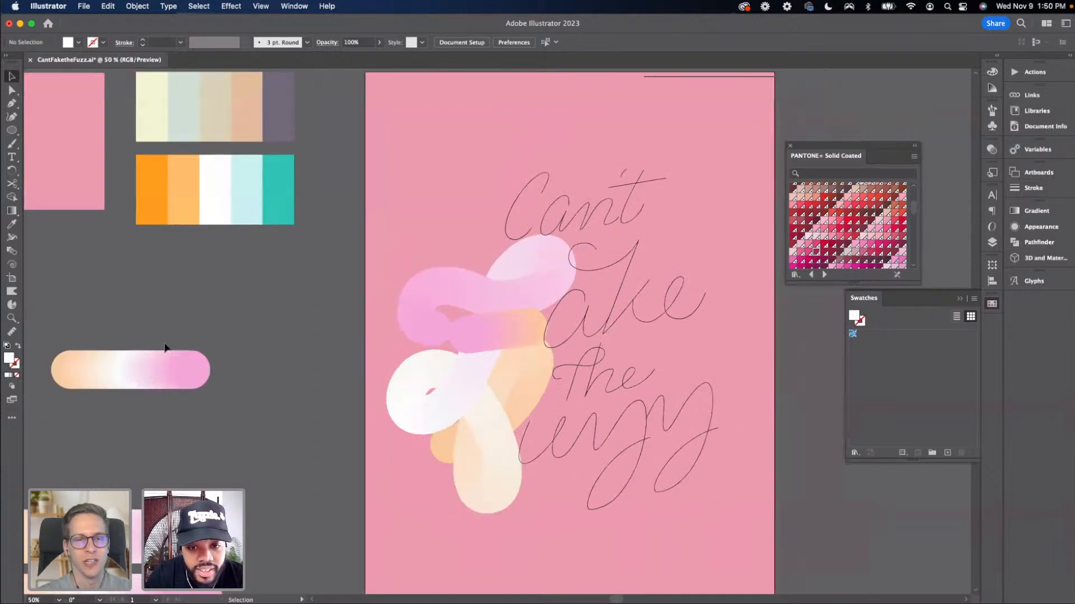
{"action": "key", "text": "super+equal"}
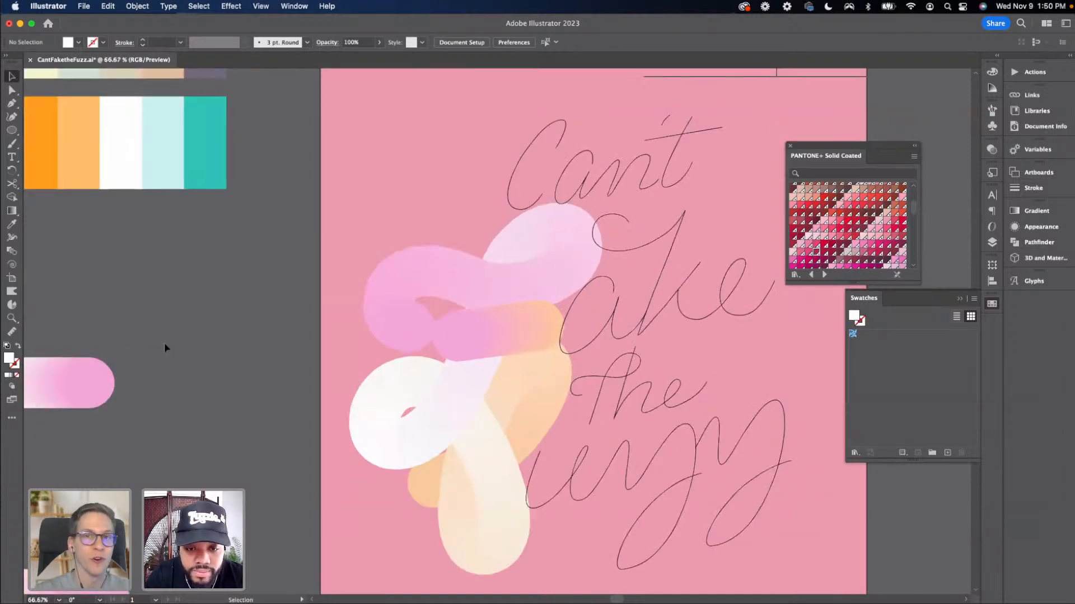
{"action": "left_click", "coordinate": [505, 334]}
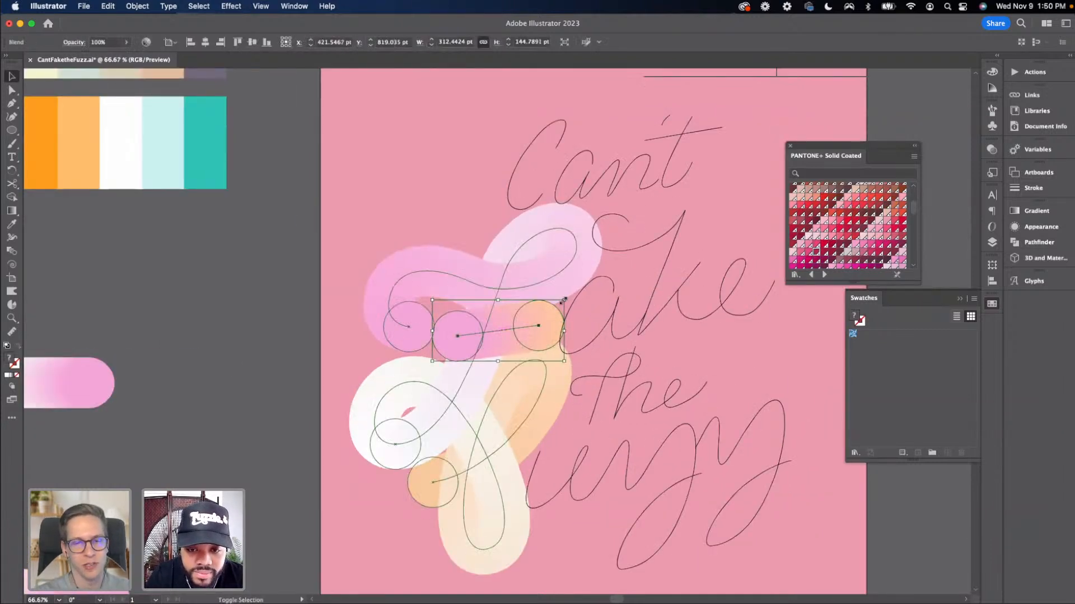
{"action": "left_click_drag", "start_coordinate": [564, 301], "coordinate": [549, 328]}
{"action": "key", "text": "a"}
{"action": "key", "text": "v"}
{"action": "left_click", "coordinate": [330, 369]}
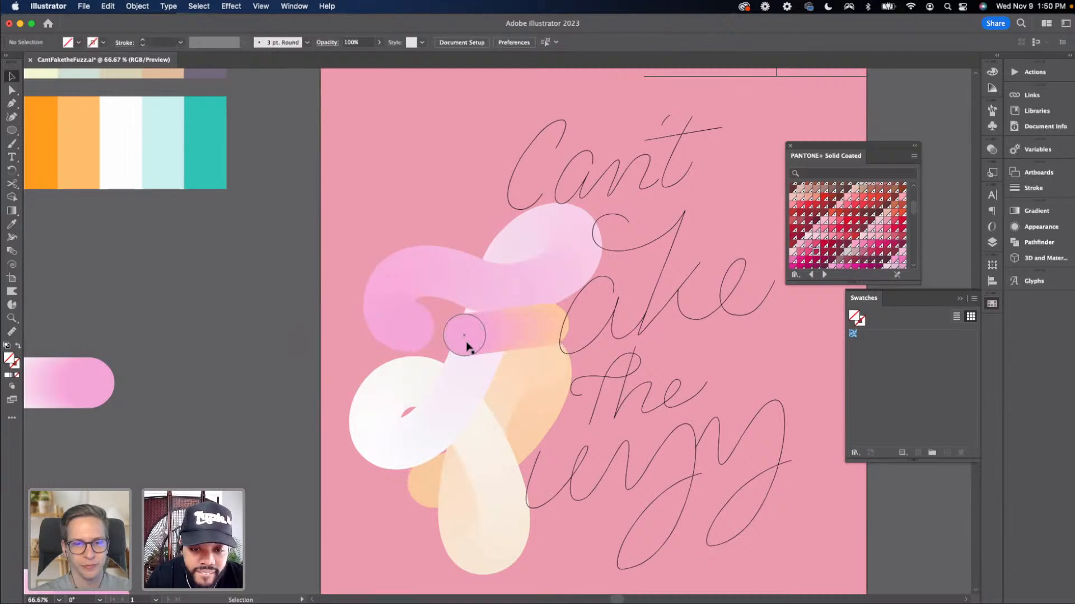
{"action": "left_click_drag", "start_coordinate": [476, 341], "coordinate": [465, 350]}
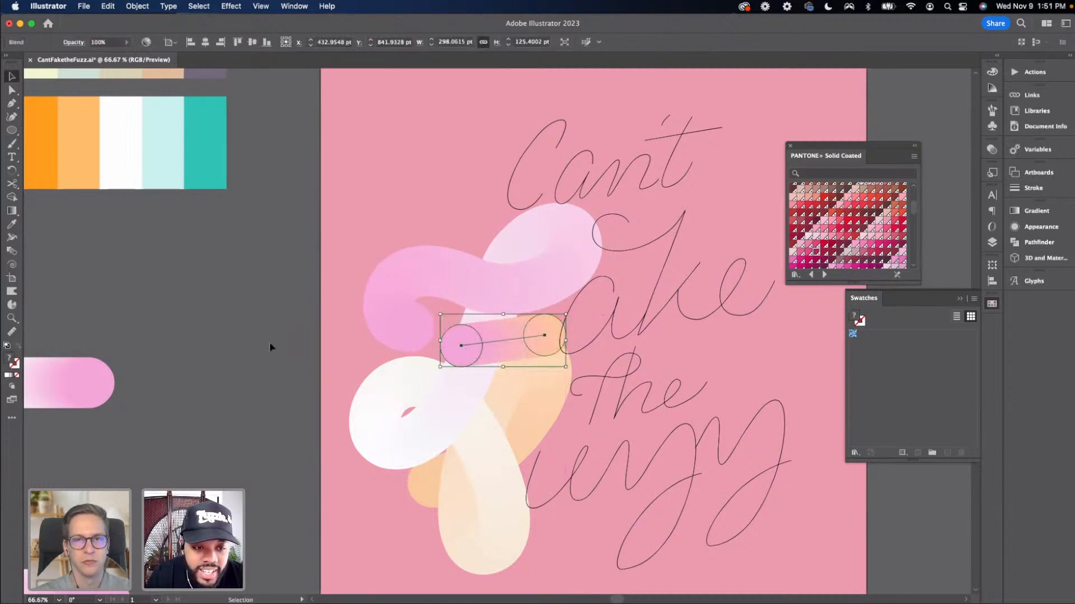
{"action": "left_click", "coordinate": [270, 341]}
{"action": "key", "text": "super+minus"}
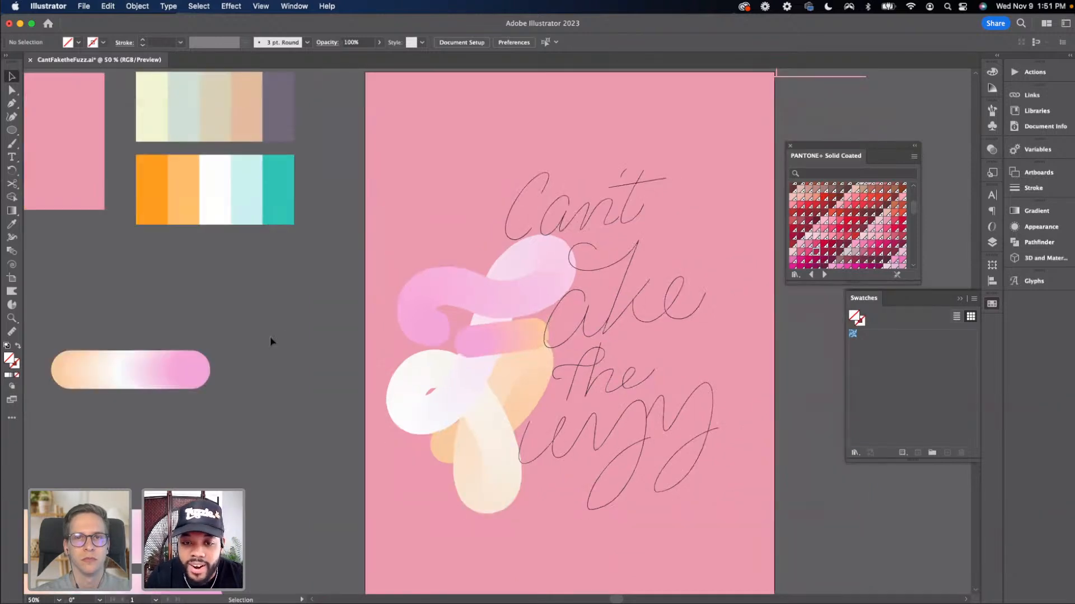
{"action": "left_click_drag", "start_coordinate": [270, 341], "coordinate": [225, 277]}
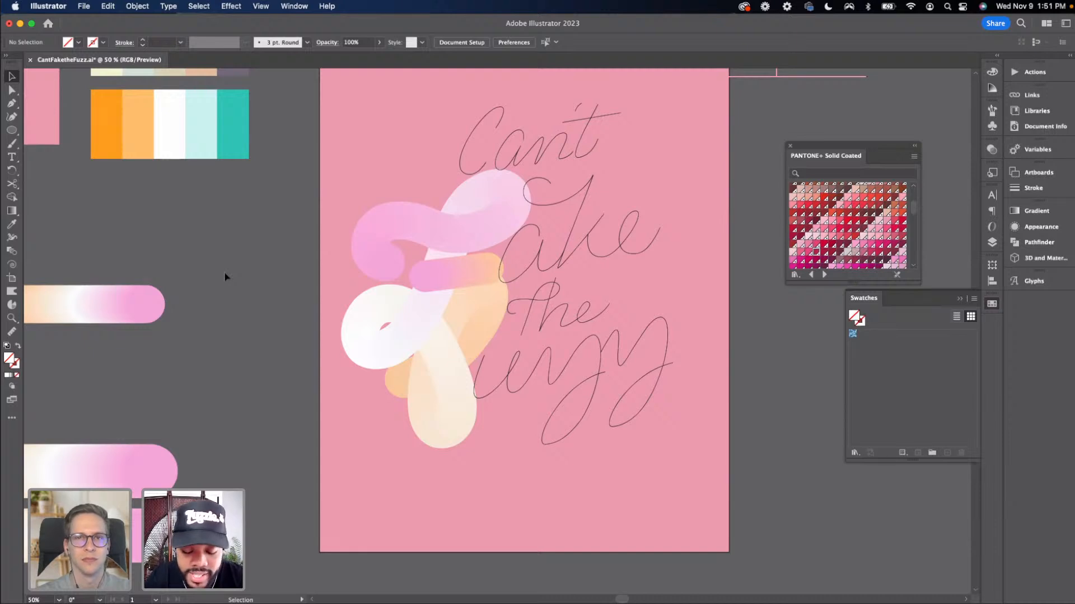
{"action": "key", "text": "super+z"}
{"action": "key", "text": "z"}
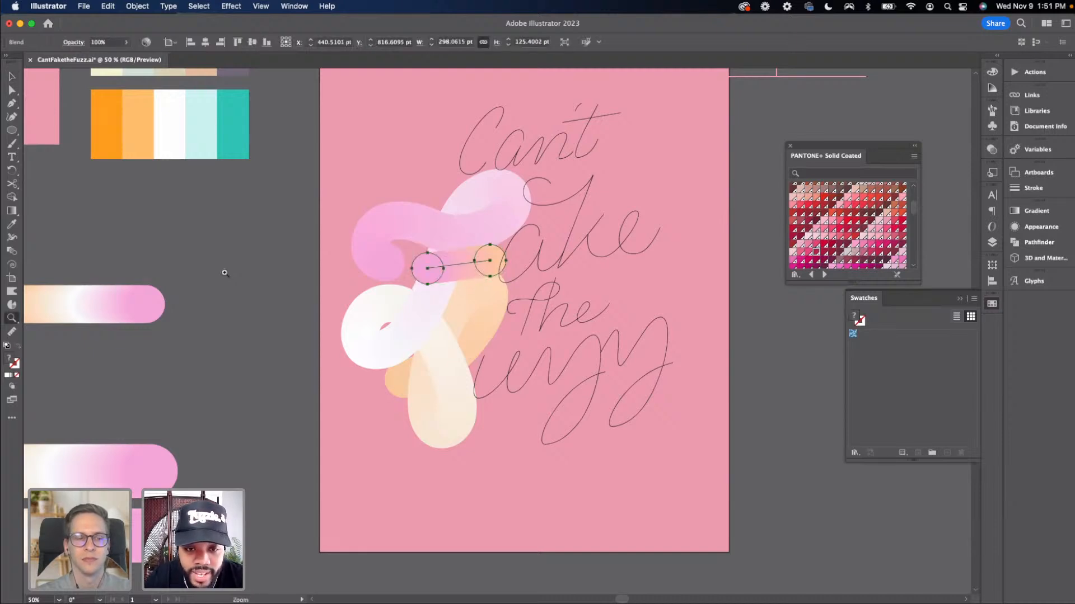
{"action": "key", "text": "super+z"}
{"action": "key", "text": "super+z"}
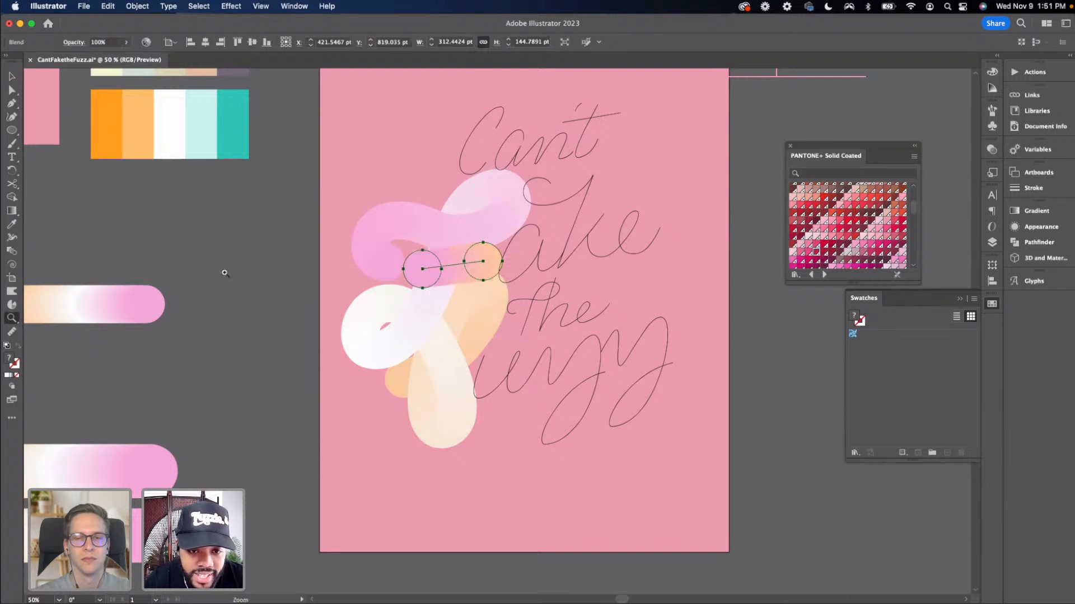
Move the crossbar blend slightly downward on the F
{"action": "key", "text": "v"}
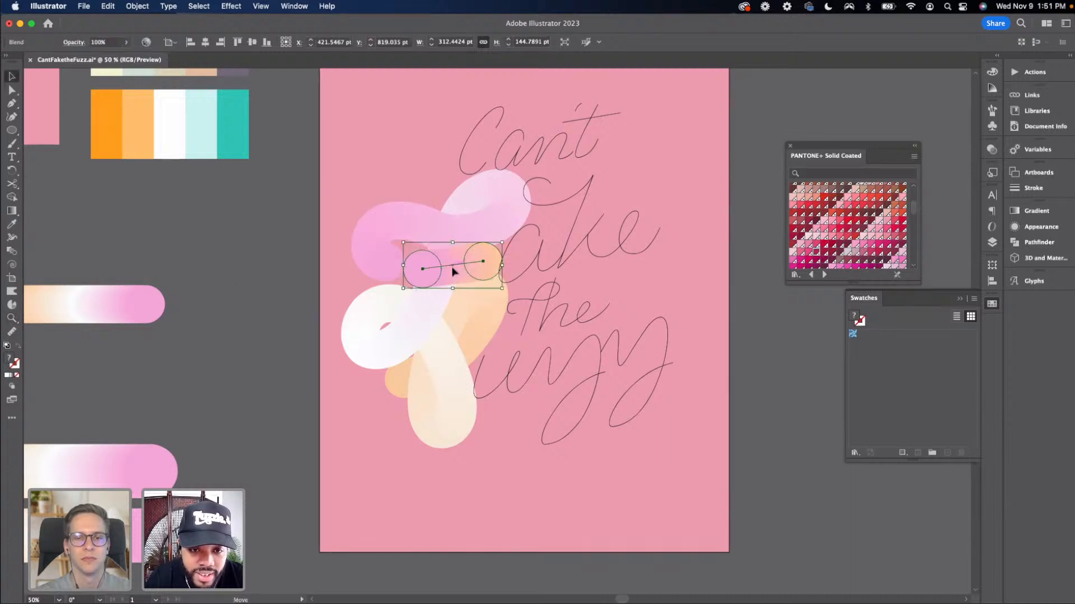
{"action": "left_click_drag", "start_coordinate": [454, 268], "coordinate": [454, 283]}
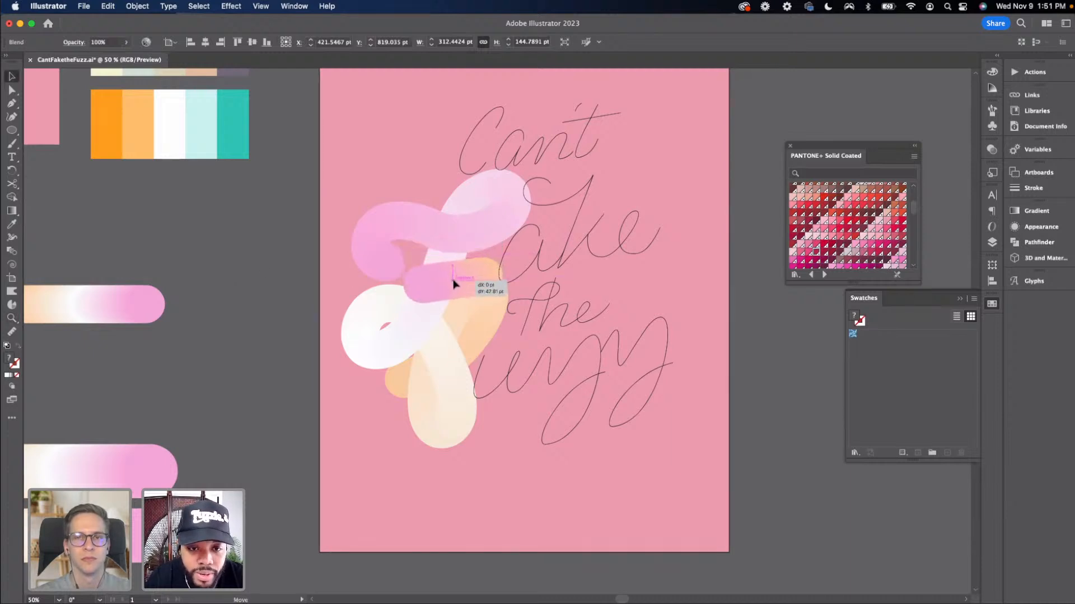
{"action": "left_click", "coordinate": [246, 291]}
Duplicate the small three-circle blend beside the artboard and place the copy below the other blends
{"action": "scroll", "coordinate": [203, 283], "scroll_direction": "right", "scroll_amount": 2}
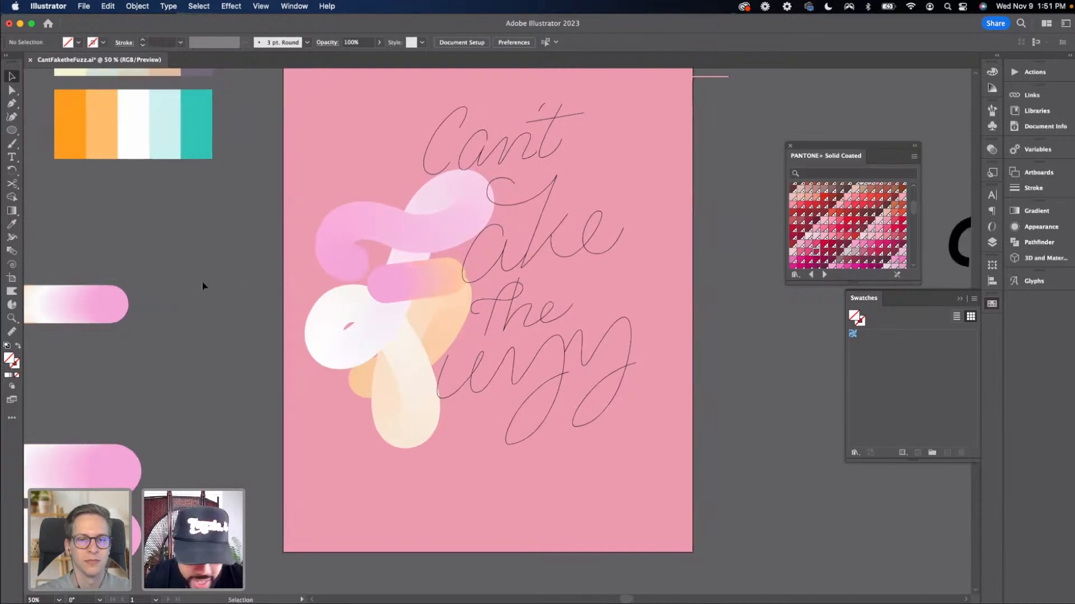
{"action": "key", "text": "super+equal"}
{"action": "key", "text": "super+minus"}
{"action": "key", "text": "super+minus"}
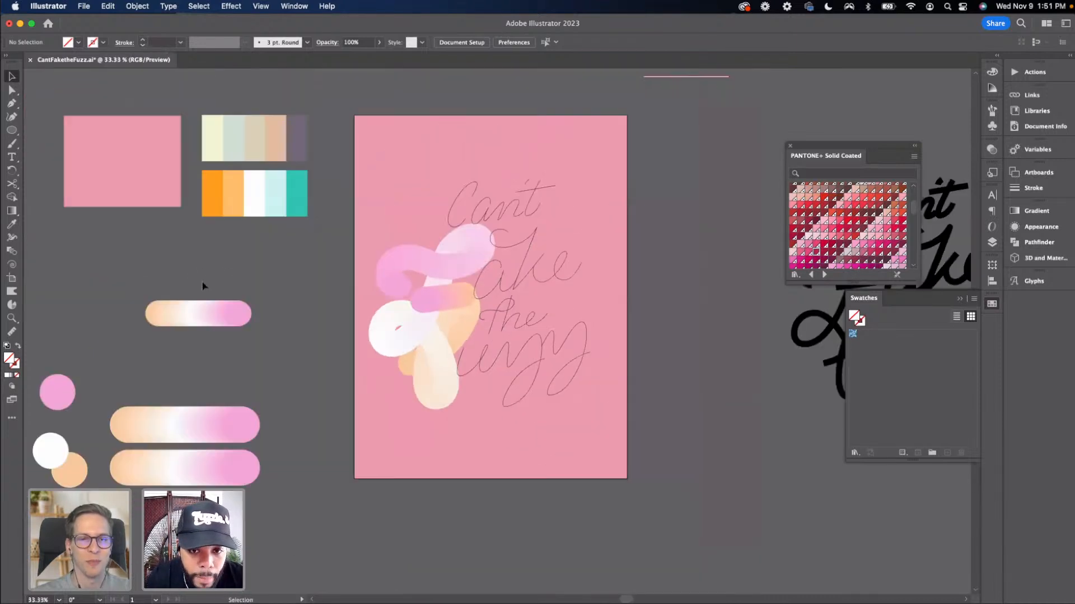
{"action": "left_click_drag", "start_coordinate": [269, 326], "coordinate": [342, 268]}
{"action": "left_click", "coordinate": [264, 305]}
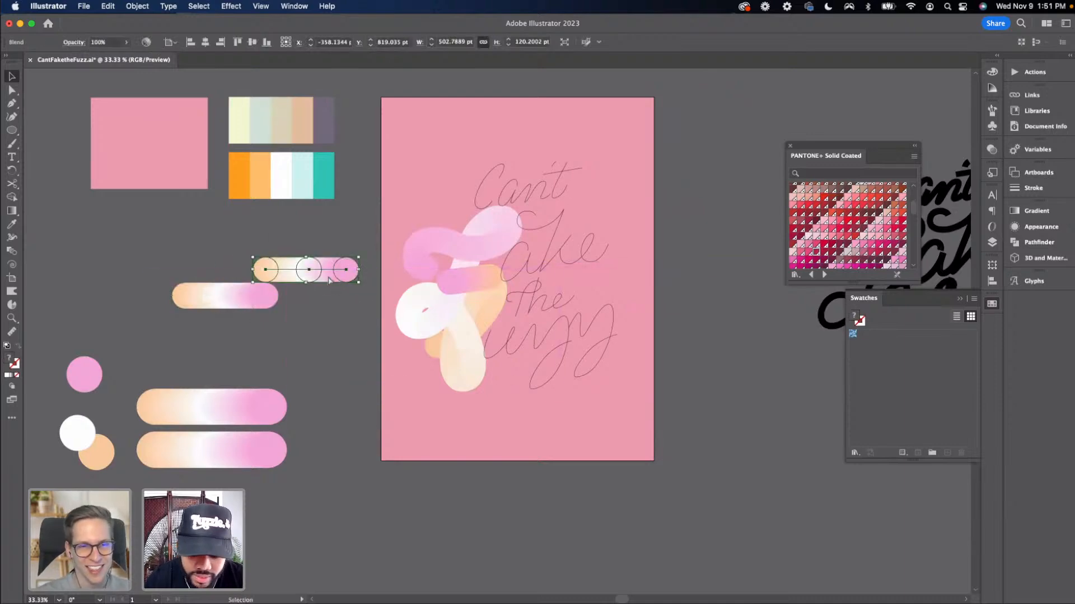
{"action": "key", "text": "super+equal"}
{"action": "key", "text": "super+equal"}
{"action": "left_click_drag", "start_coordinate": [582, 443], "coordinate": [226, 378]}
{"action": "left_click_drag", "start_coordinate": [216, 264], "coordinate": [266, 322]}
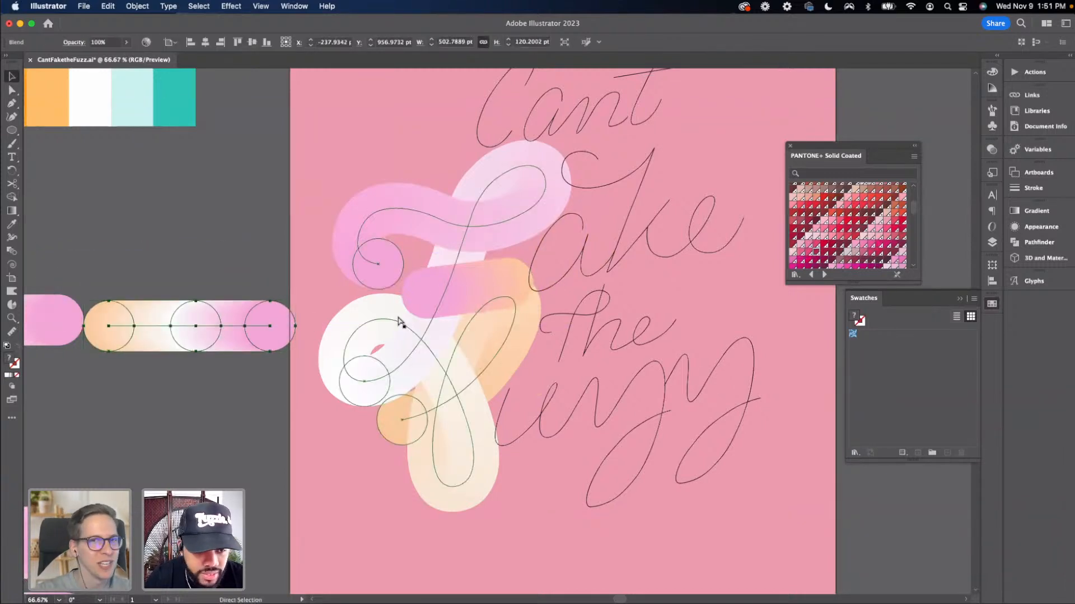
{"action": "key", "text": "super+minus"}
{"action": "left_click_drag", "start_coordinate": [453, 324], "coordinate": [452, 377]}
{"action": "scroll", "coordinate": [343, 414], "scroll_direction": "right", "scroll_amount": 5}
{"action": "left_click", "coordinate": [344, 432]}
{"action": "key", "text": "super+equal"}
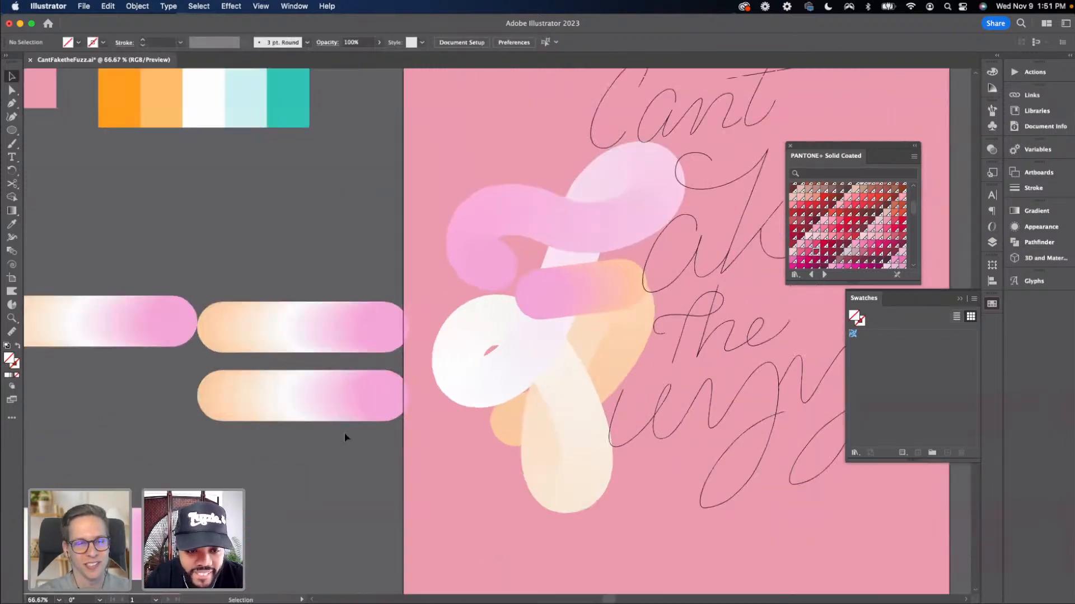
Select the copied blend together with the 'a' lettering path and replace the blend's spine with that path
{"action": "scroll", "coordinate": [316, 431], "scroll_direction": "right", "scroll_amount": 5}
{"action": "left_click", "coordinate": [235, 419]}
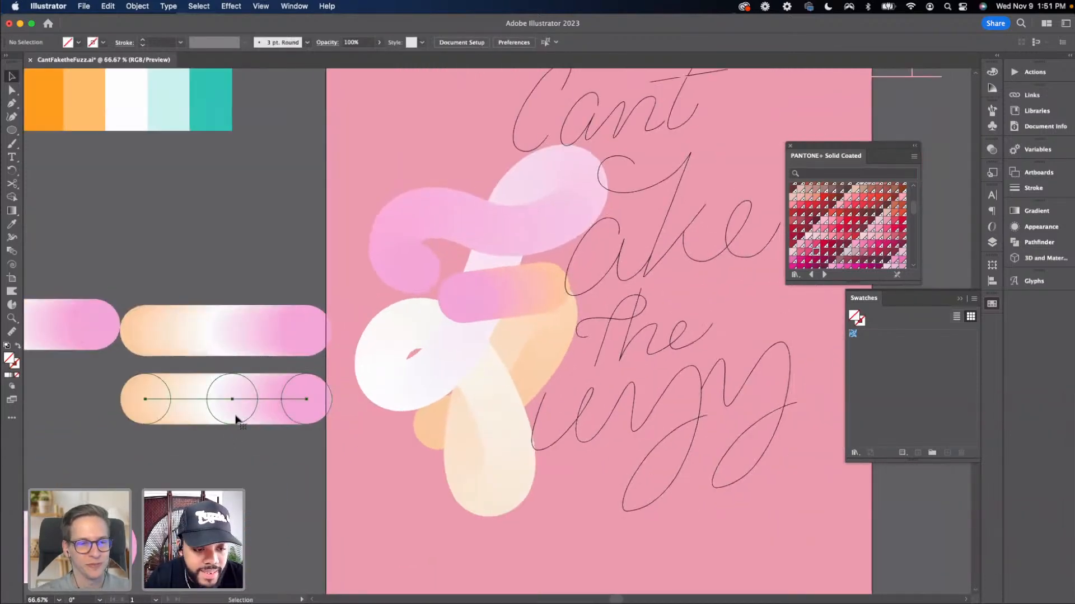
{"action": "scroll", "coordinate": [245, 427], "scroll_direction": "right", "scroll_amount": 1}
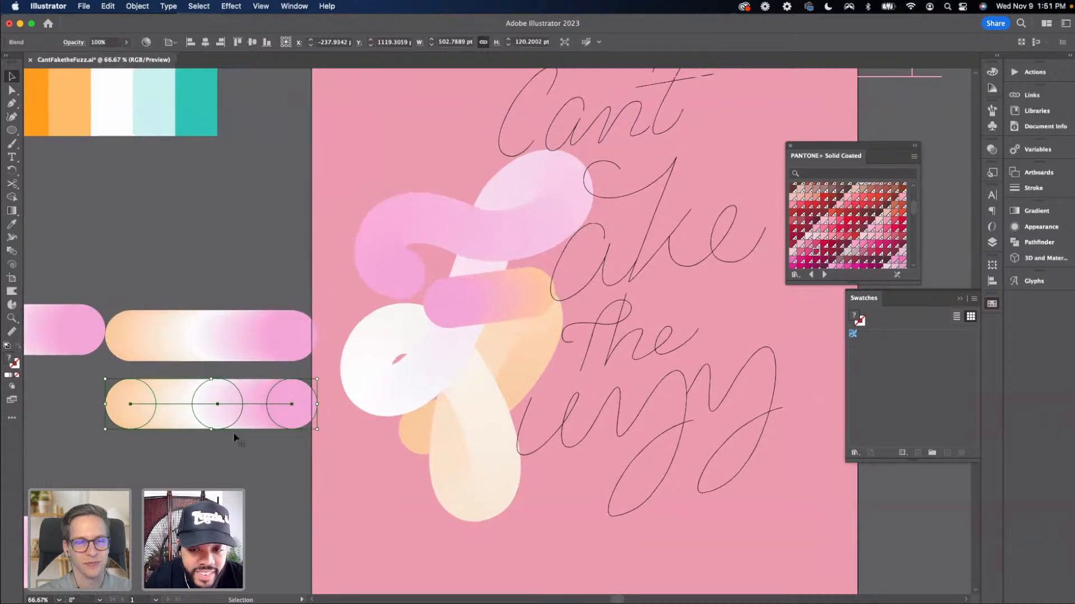
{"action": "left_click", "coordinate": [554, 276], "text": "shift"}
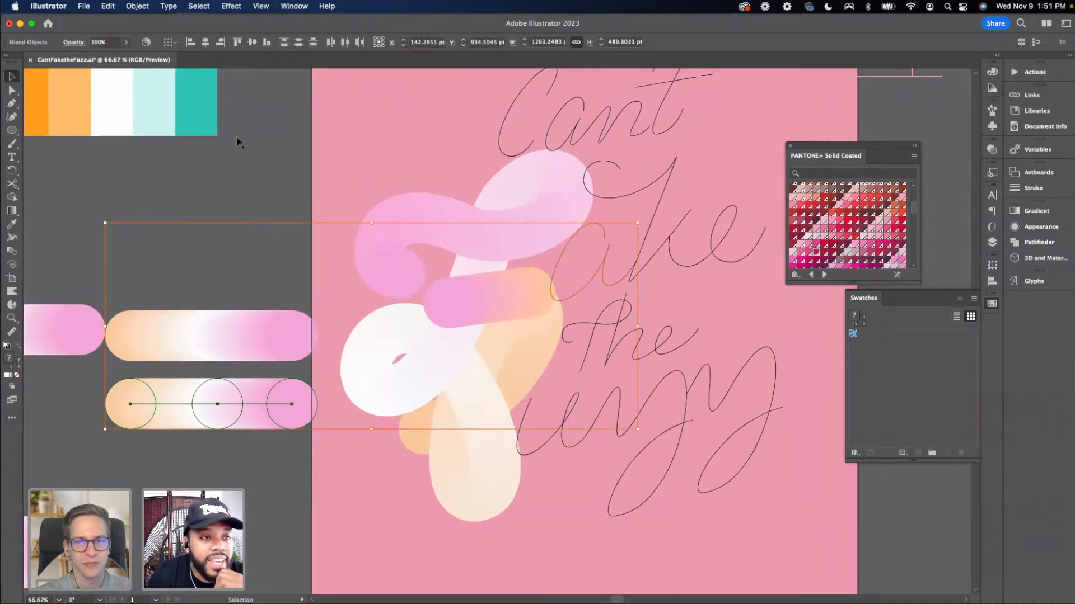
{"action": "left_click", "coordinate": [137, 6]}
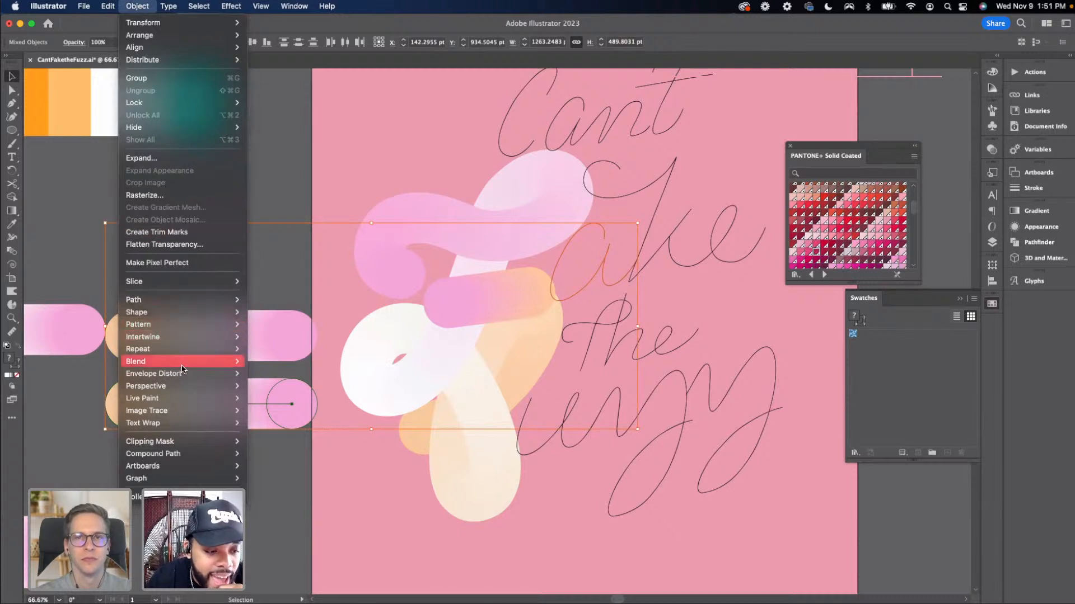
{"action": "mouse_move", "coordinate": [185, 363]}
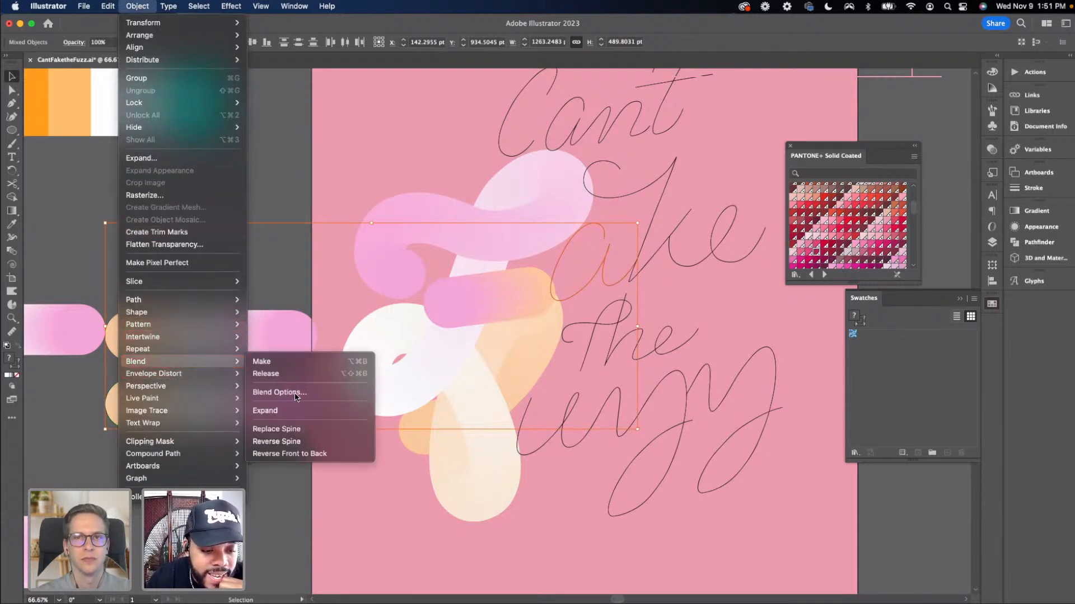
{"action": "left_click", "coordinate": [283, 430]}
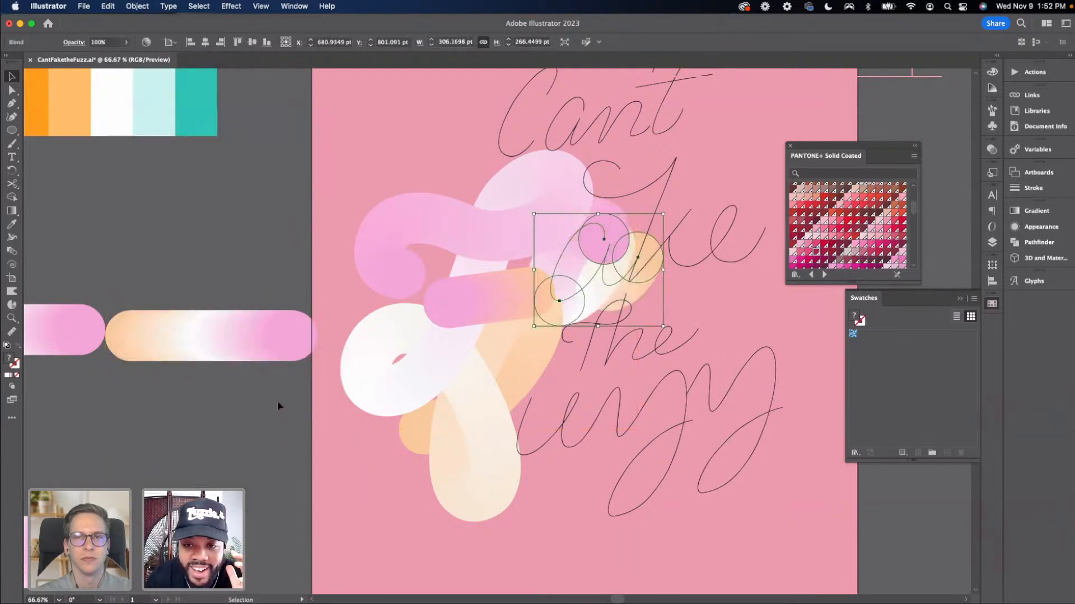
Move the remaining blend beside the artboard upward
{"action": "left_click", "coordinate": [247, 331]}
{"action": "left_click_drag", "start_coordinate": [247, 331], "coordinate": [199, 253]}
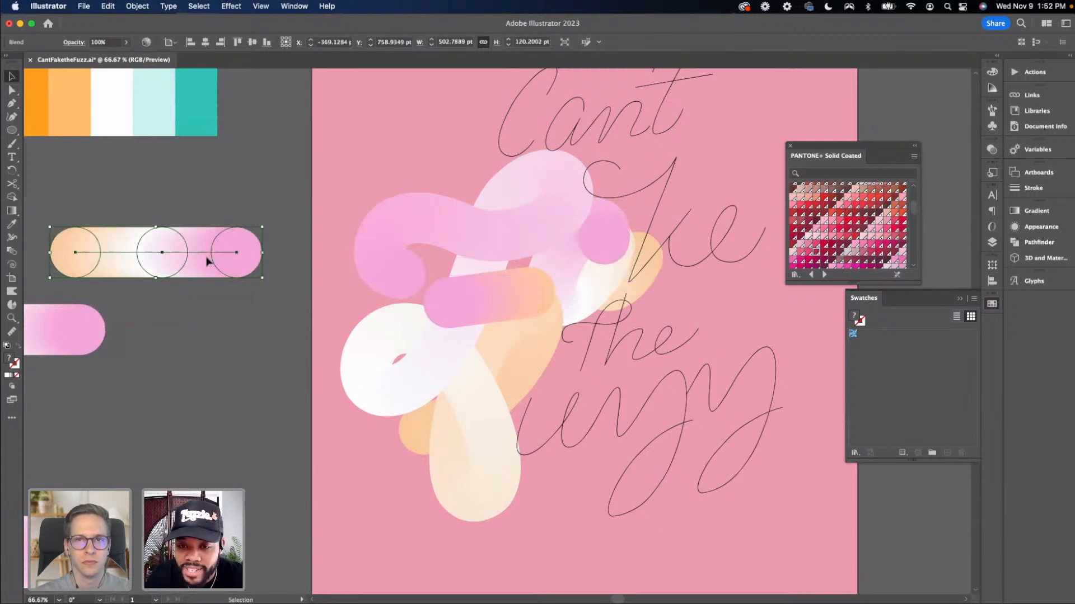
Reverse the front-to-back order of the blend on the 'a'
{"action": "left_click", "coordinate": [600, 271]}
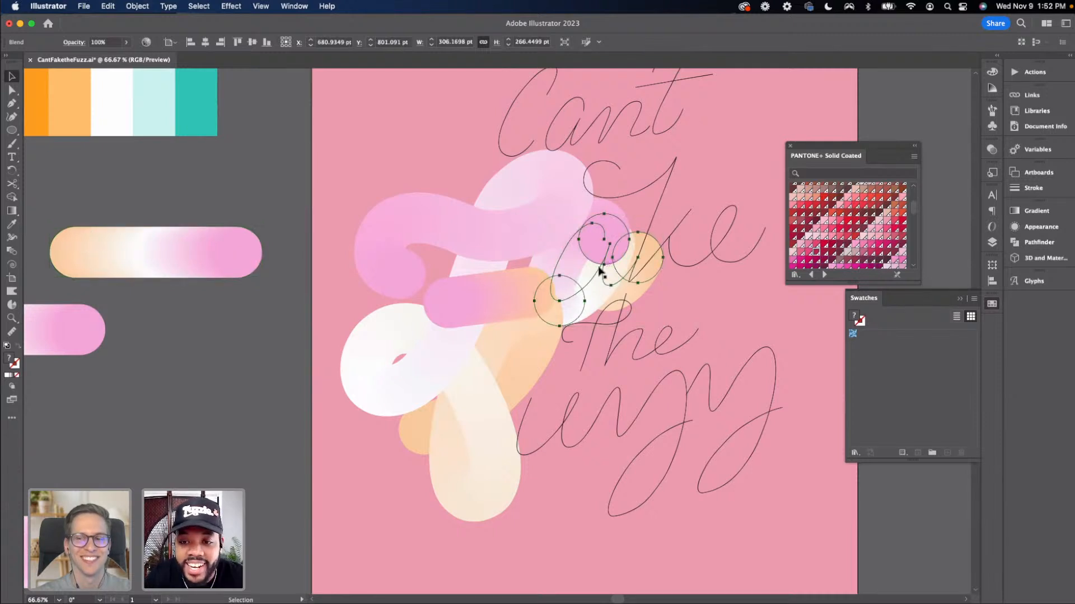
{"action": "key", "text": "super+equal"}
{"action": "scroll", "coordinate": [548, 287], "scroll_direction": "down", "scroll_amount": 2}
{"action": "scroll", "coordinate": [549, 287], "scroll_direction": "right", "scroll_amount": 1}
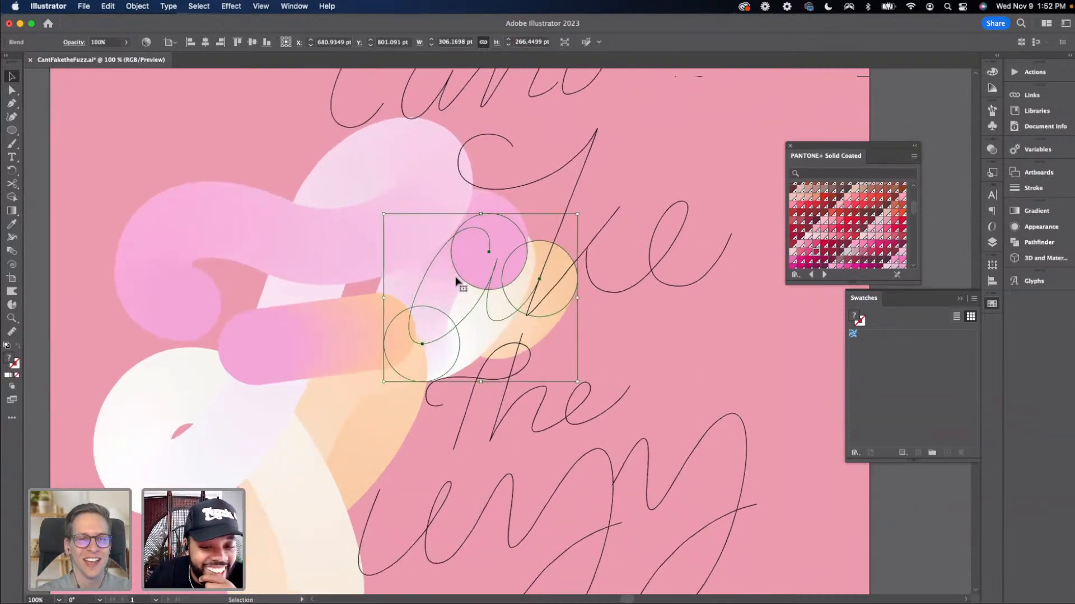
{"action": "left_click", "coordinate": [137, 6]}
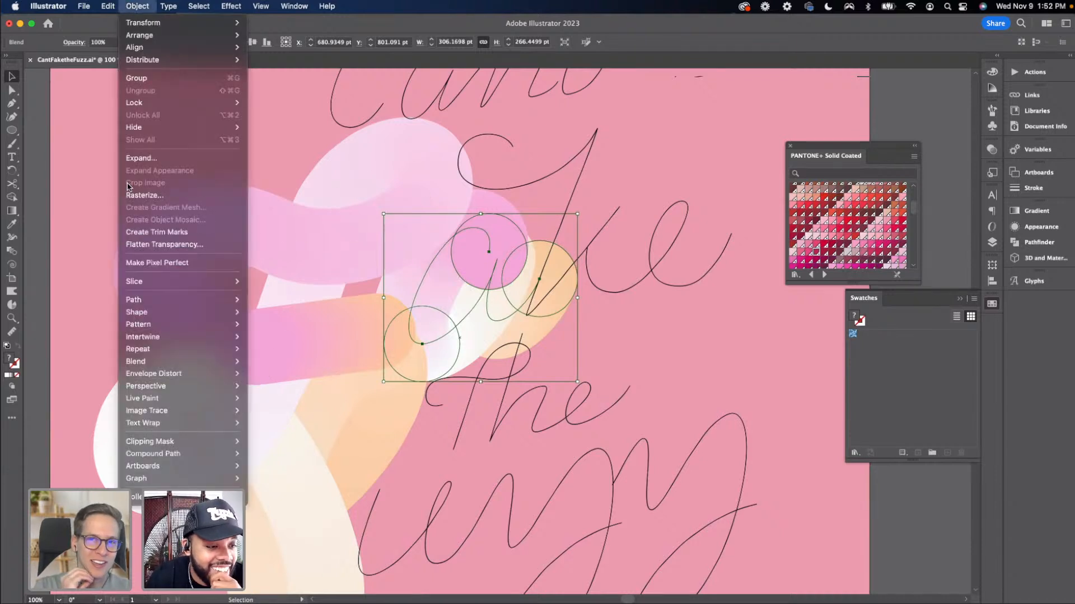
{"action": "mouse_move", "coordinate": [156, 363]}
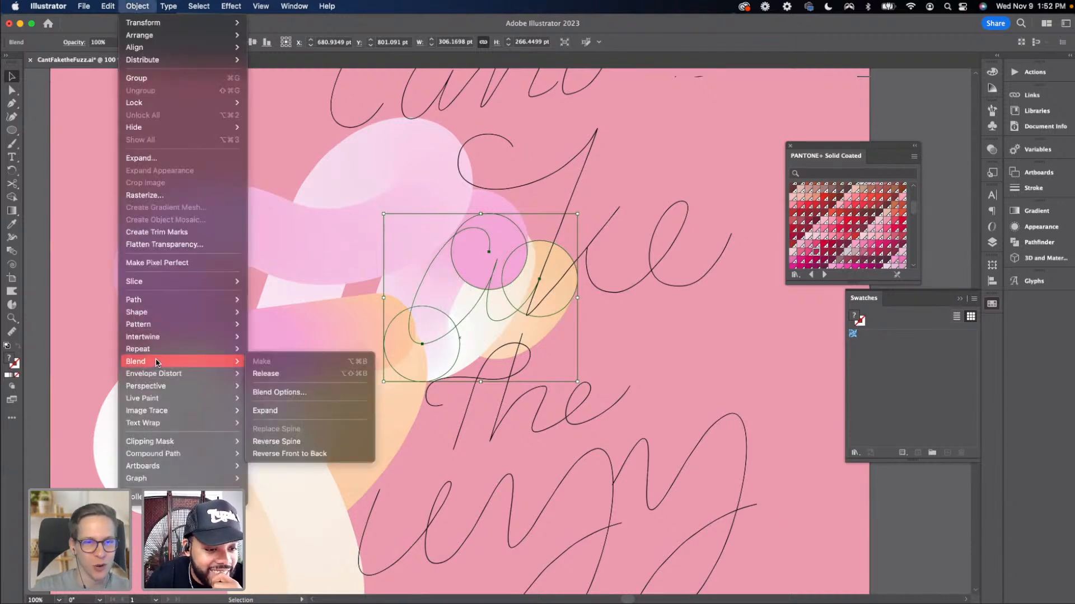
{"action": "left_click", "coordinate": [312, 459]}
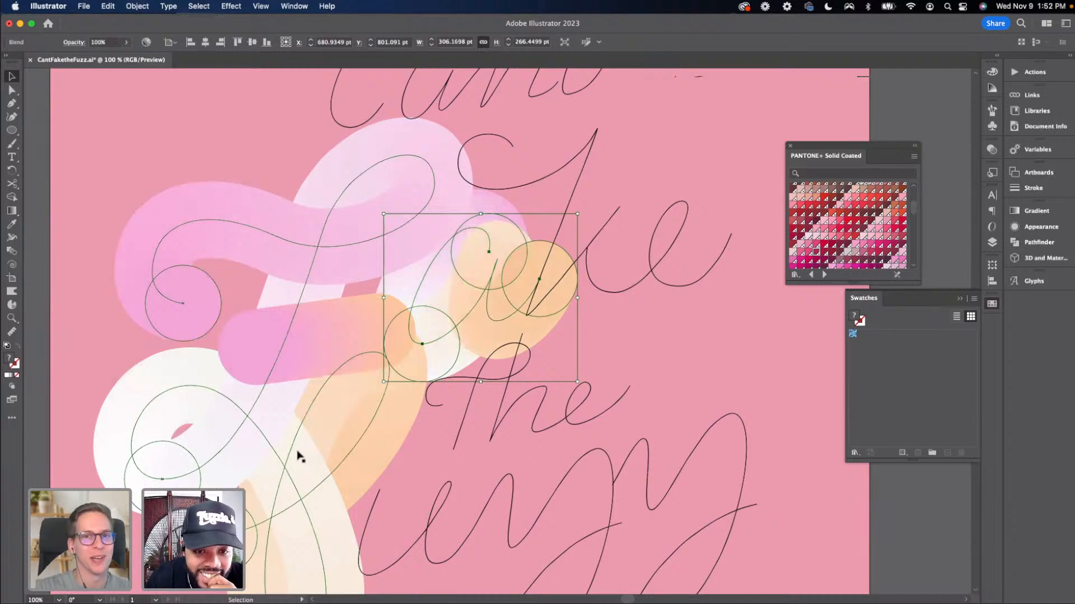
{"action": "left_click", "coordinate": [47, 340]}
{"action": "key", "text": "super+minus"}
{"action": "key", "text": "super+minus"}
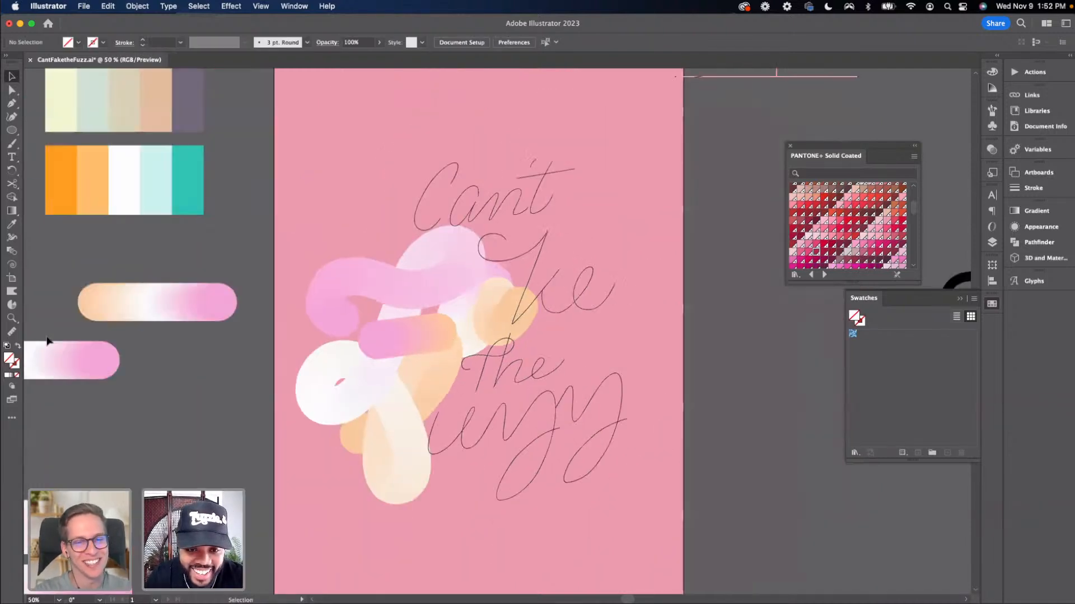
{"action": "key", "text": "super+plus"}
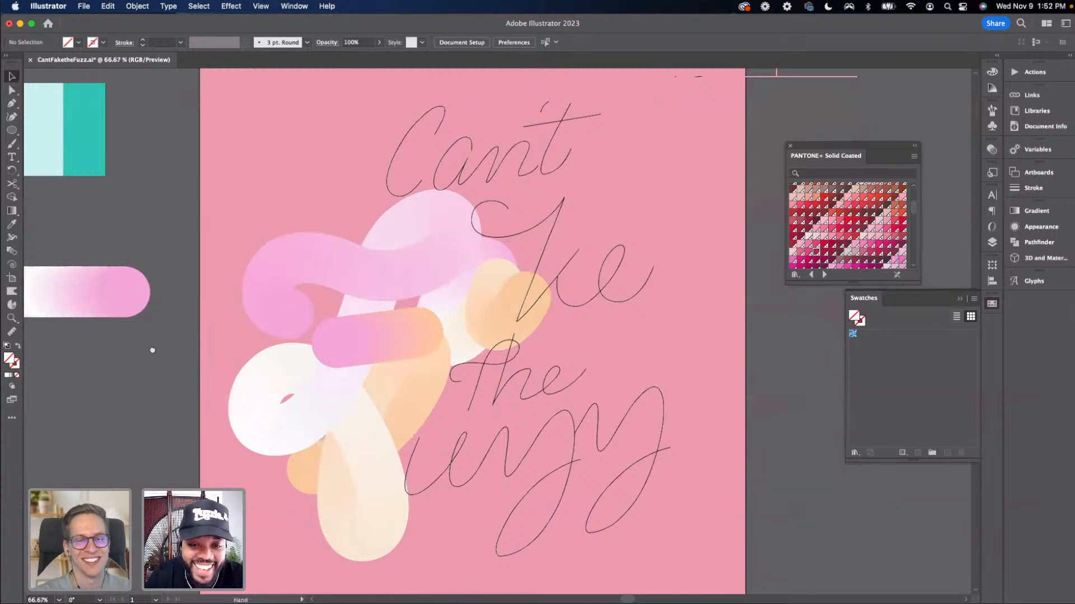
Inspect the blend wrapped along the 'a' lettering path and its anchor points up close
{"action": "scroll", "coordinate": [152, 350], "scroll_direction": "down", "scroll_amount": 2}
{"action": "scroll", "coordinate": [152, 350], "scroll_direction": "right", "scroll_amount": 2}
{"action": "left_click", "coordinate": [525, 251]}
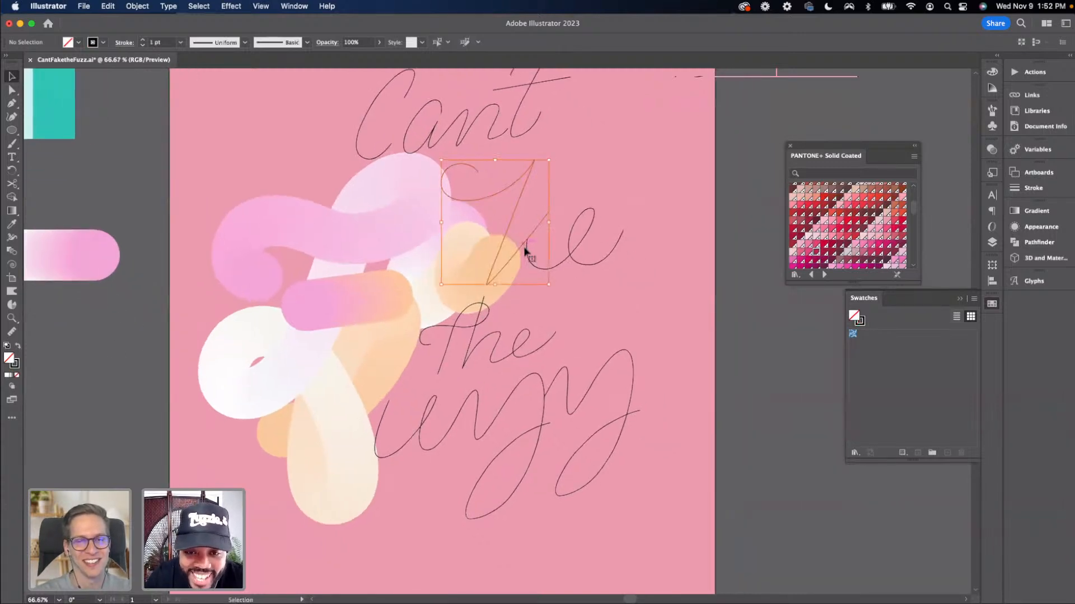
{"action": "left_click_drag", "start_coordinate": [529, 258], "coordinate": [462, 244]}
{"action": "key", "text": "a"}
{"action": "left_click", "coordinate": [497, 261]}
{"action": "left_click", "coordinate": [468, 248], "text": "shift"}
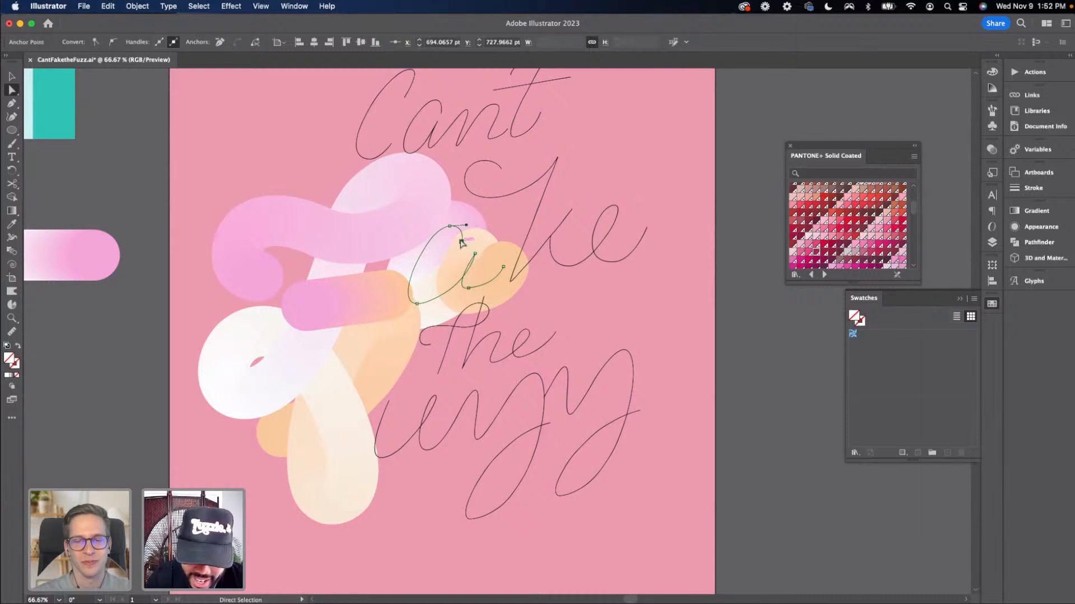
{"action": "key", "text": "super+plus"}
{"action": "key", "text": "v"}
{"action": "left_click", "coordinate": [525, 302]}
{"action": "key", "text": "a"}
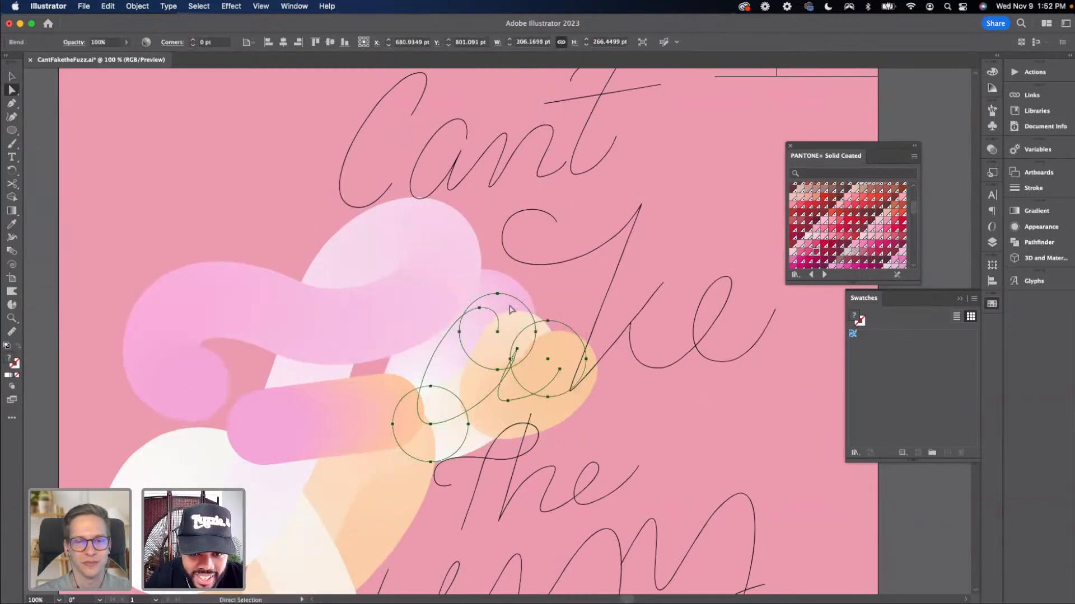
{"action": "key", "text": "super+minus"}
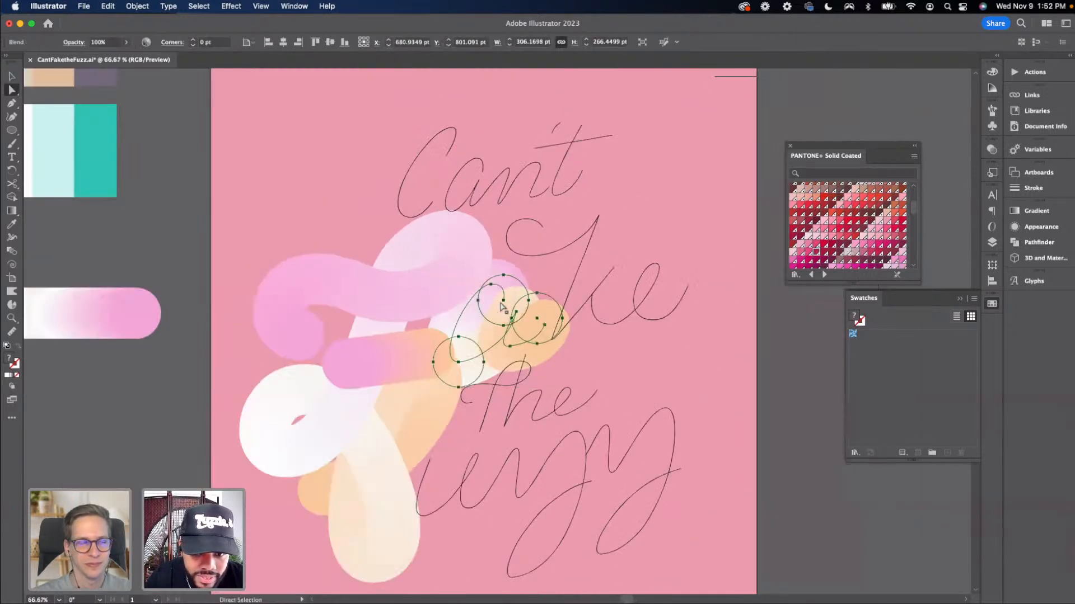
{"action": "left_click", "coordinate": [198, 331]}
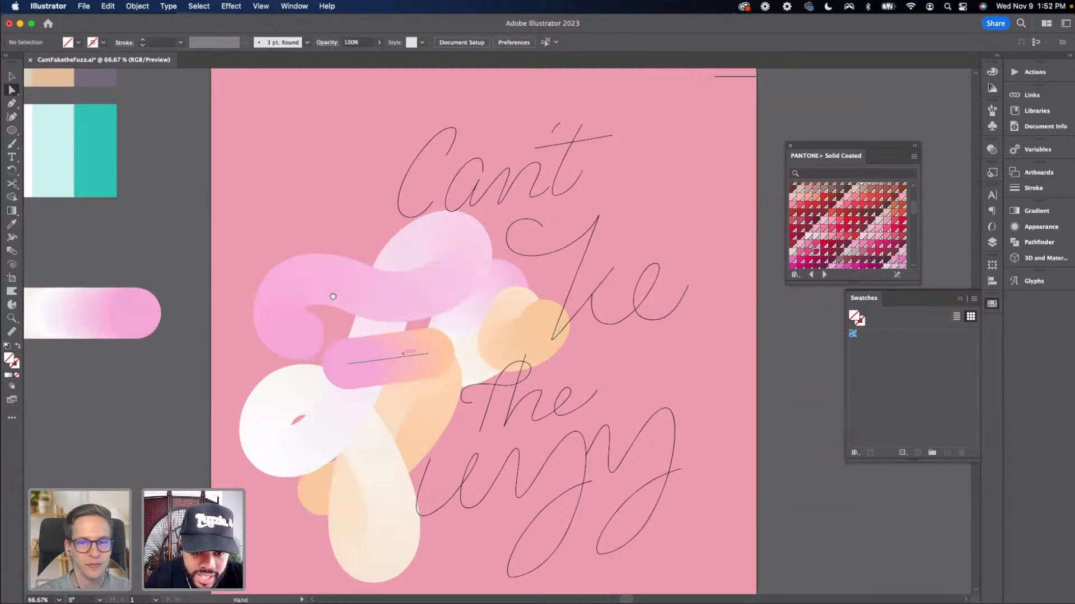
{"action": "scroll", "coordinate": [332, 292], "scroll_direction": "down", "scroll_amount": 3}
{"action": "scroll", "coordinate": [332, 291], "scroll_direction": "down", "scroll_amount": 2}
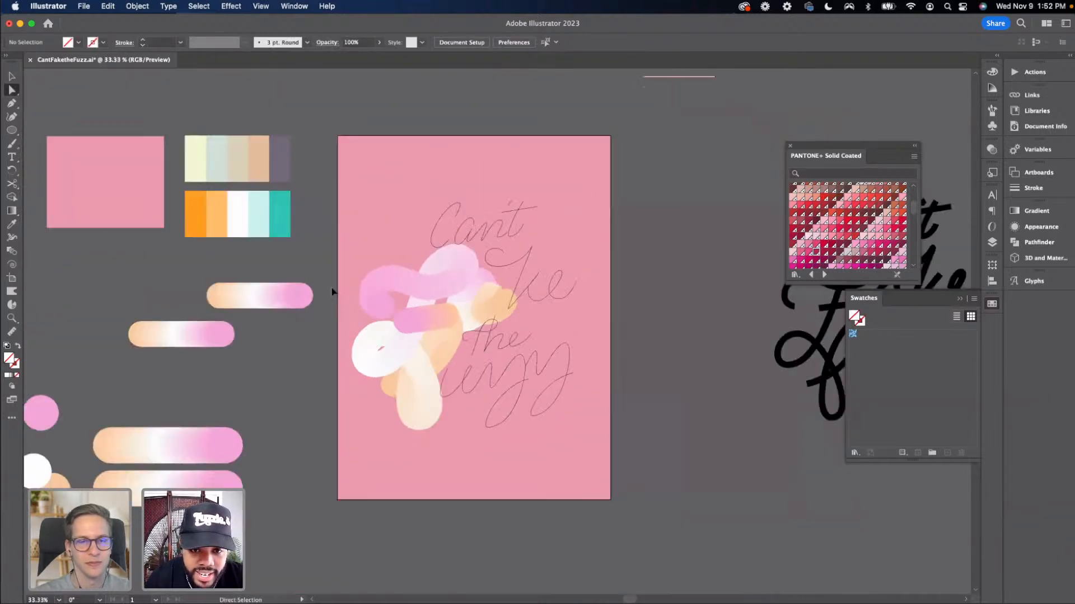
{"action": "scroll", "coordinate": [332, 292], "scroll_direction": "up", "scroll_amount": 1}
{"action": "key", "text": "v"}
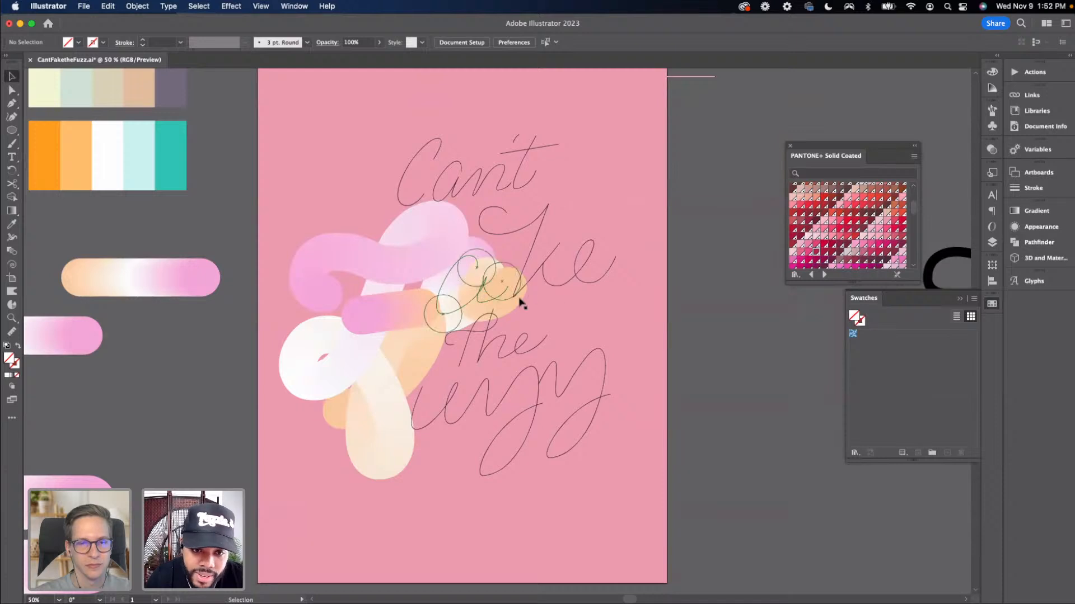
{"action": "left_click_drag", "start_coordinate": [464, 360], "coordinate": [307, 344]}
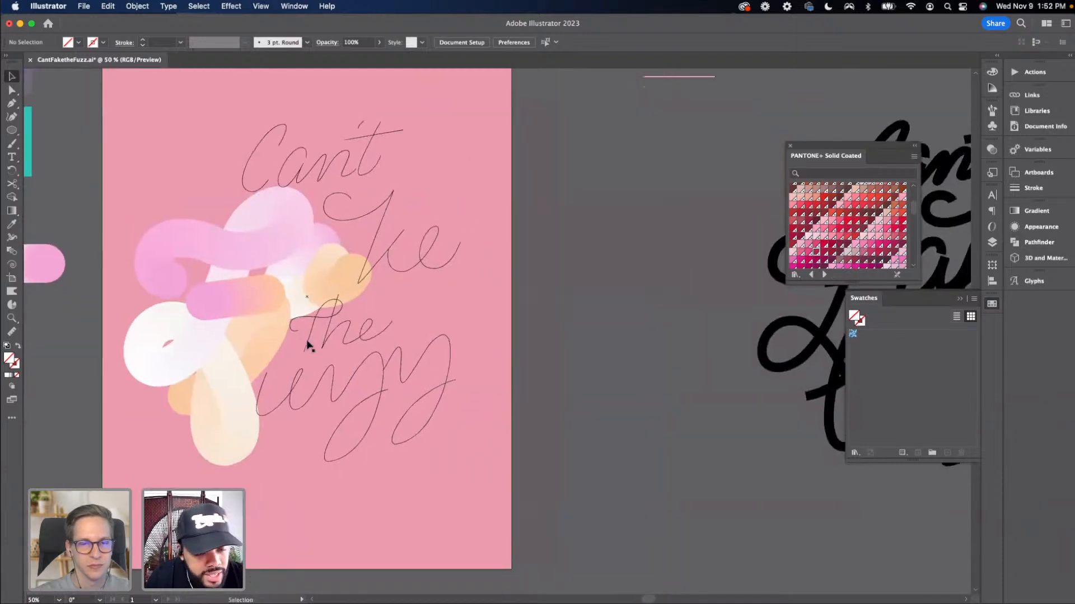
Undo the spine replacement and front-to-back reversal on the 'a' blend, returning the copied blend beside the artboard
{"action": "left_click_drag", "start_coordinate": [374, 338], "coordinate": [481, 345]}
{"action": "left_click_drag", "start_coordinate": [398, 300], "coordinate": [493, 298]}
{"action": "key", "text": "super+z"}
{"action": "key", "text": "super+z"}
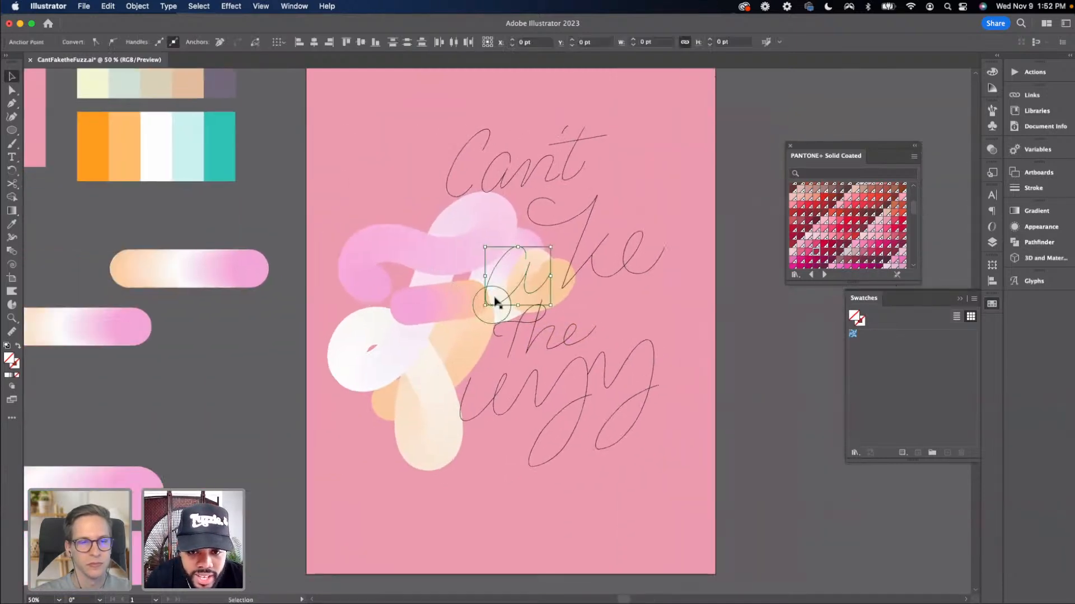
{"action": "left_click", "coordinate": [494, 302]}
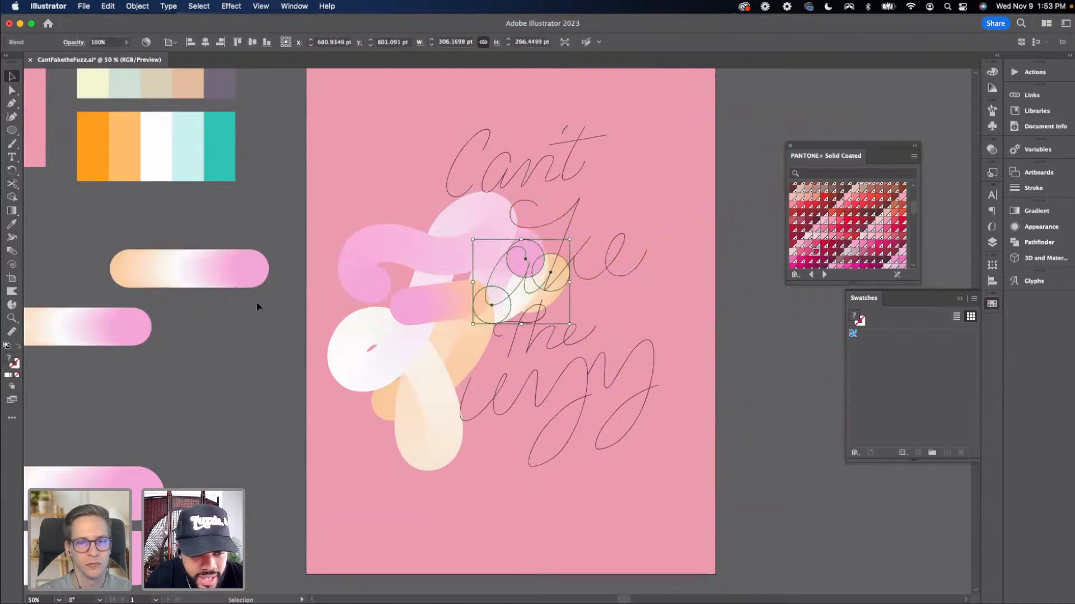
{"action": "key", "text": "super+z"}
{"action": "key", "text": "super+z"}
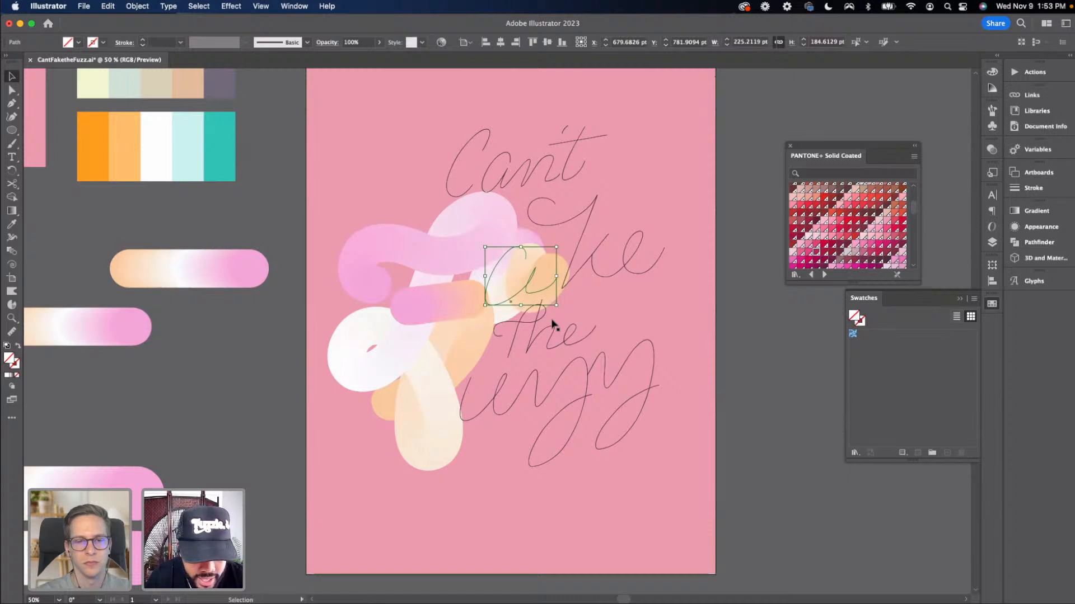
{"action": "key", "text": "super+z"}
{"action": "key", "text": "super+shift+z"}
{"action": "key", "text": "super+shift+z"}
{"action": "key", "text": "super+shift+z"}
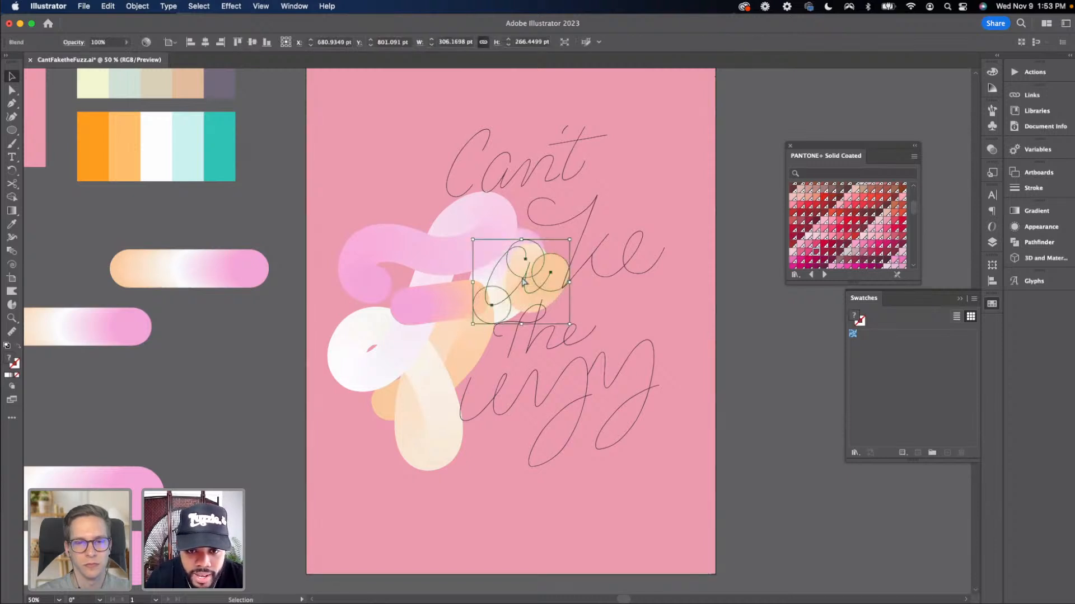
{"action": "key", "text": "super+z"}
{"action": "key", "text": "super+z"}
{"action": "key", "text": "super+z"}
{"action": "key", "text": "super+z"}
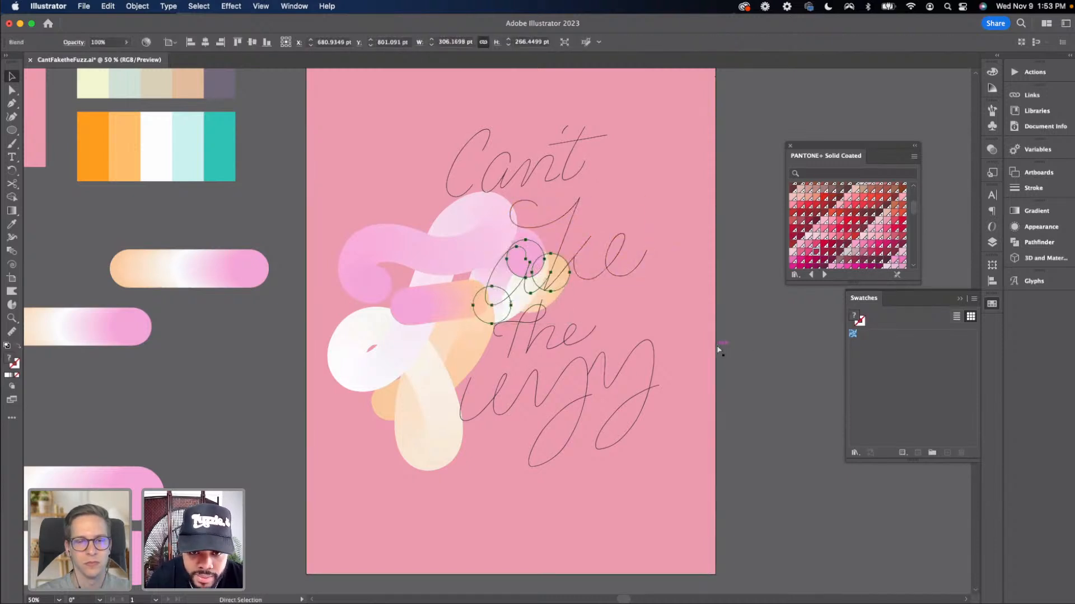
Rearrange the two loose blob blends off the artboard, moving each up and to the left
{"action": "left_click", "coordinate": [175, 431]}
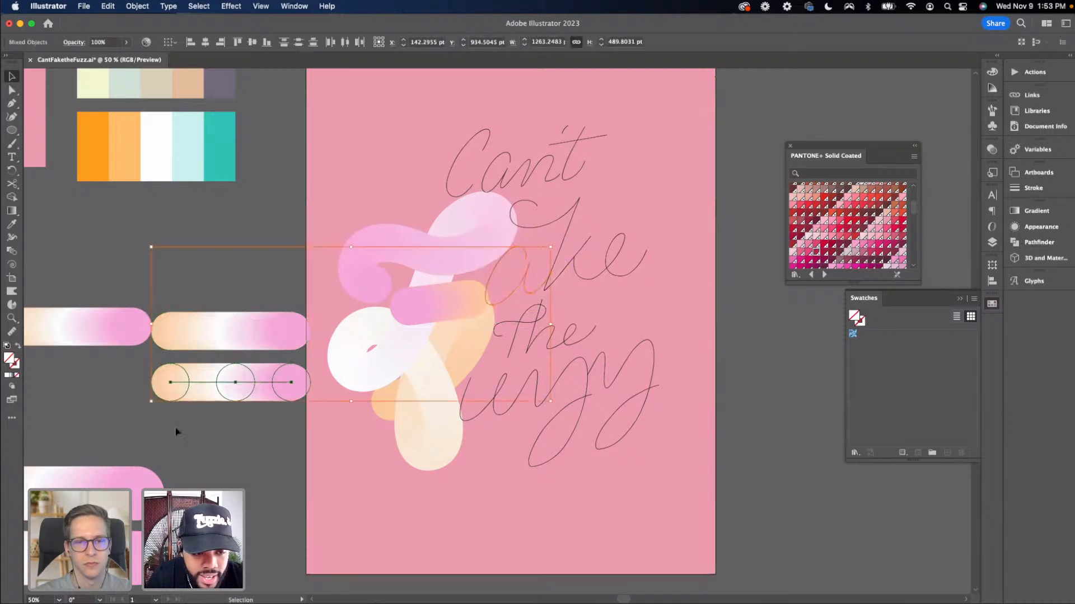
{"action": "key", "text": "super+minus"}
{"action": "left_click_drag", "start_coordinate": [90, 413], "coordinate": [468, 391]}
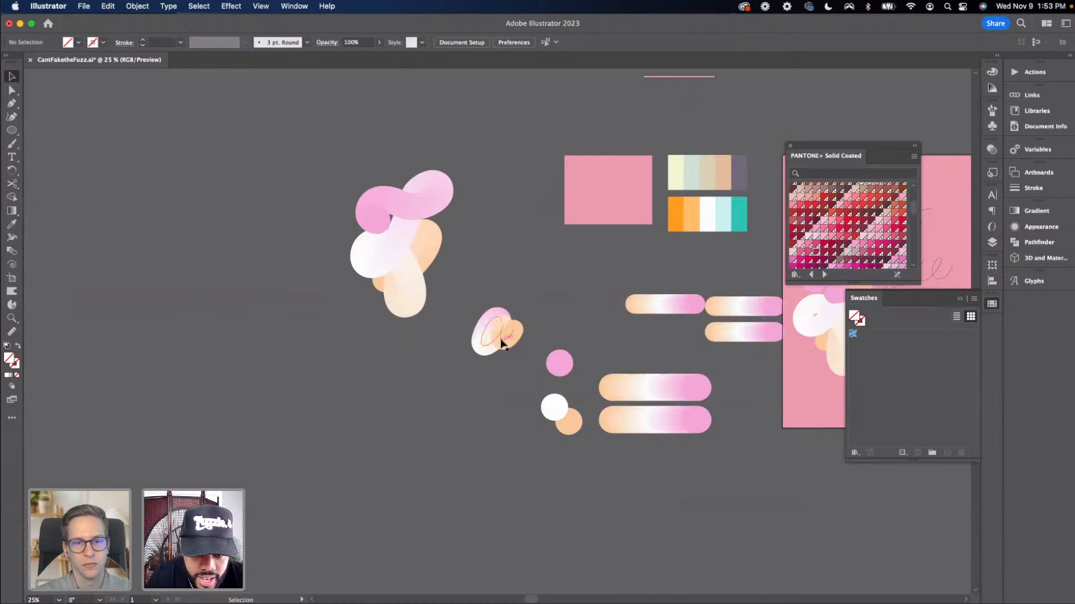
{"action": "left_click_drag", "start_coordinate": [504, 336], "coordinate": [471, 284]}
{"action": "left_click", "coordinate": [398, 351]}
{"action": "left_click_drag", "start_coordinate": [347, 252], "coordinate": [295, 278]}
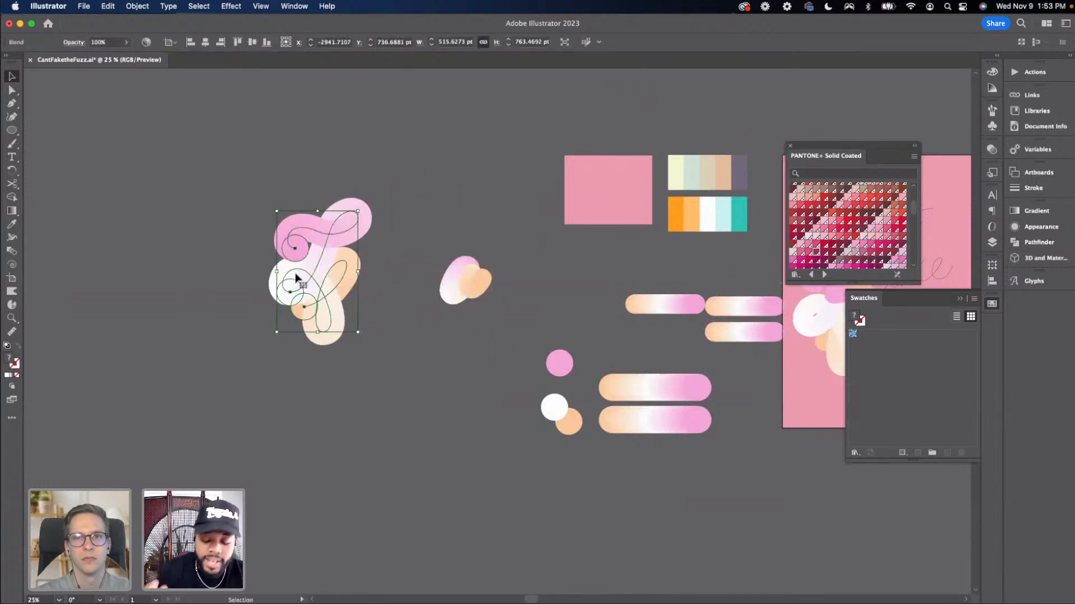
Save the document
{"action": "key", "text": "super+equal"}
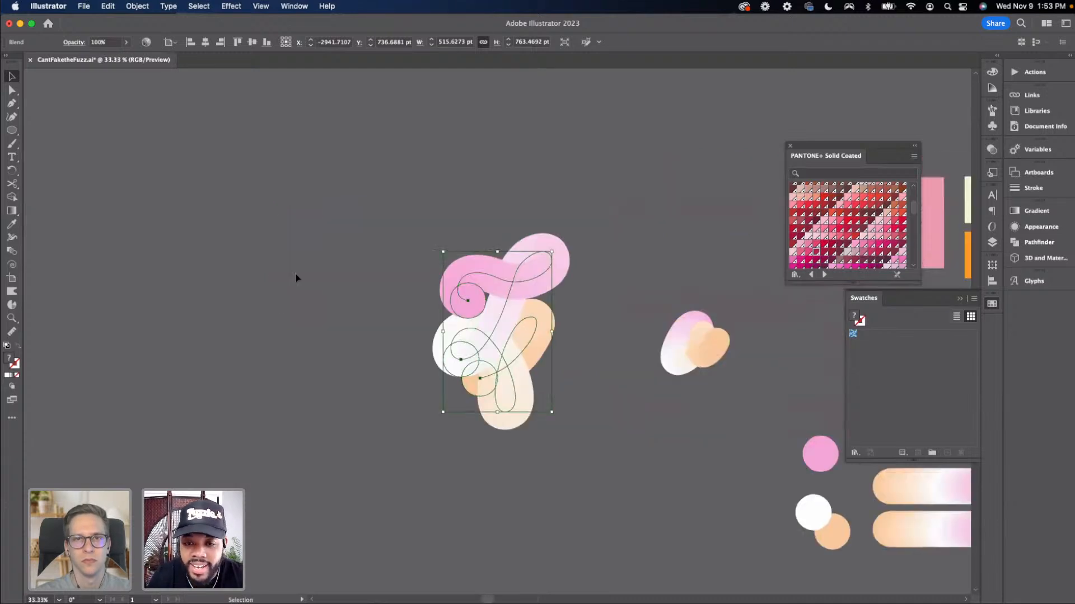
{"action": "left_click", "coordinate": [613, 452]}
{"action": "left_click_drag", "start_coordinate": [624, 456], "coordinate": [439, 457]}
{"action": "left_click_drag", "start_coordinate": [539, 456], "coordinate": [368, 455]}
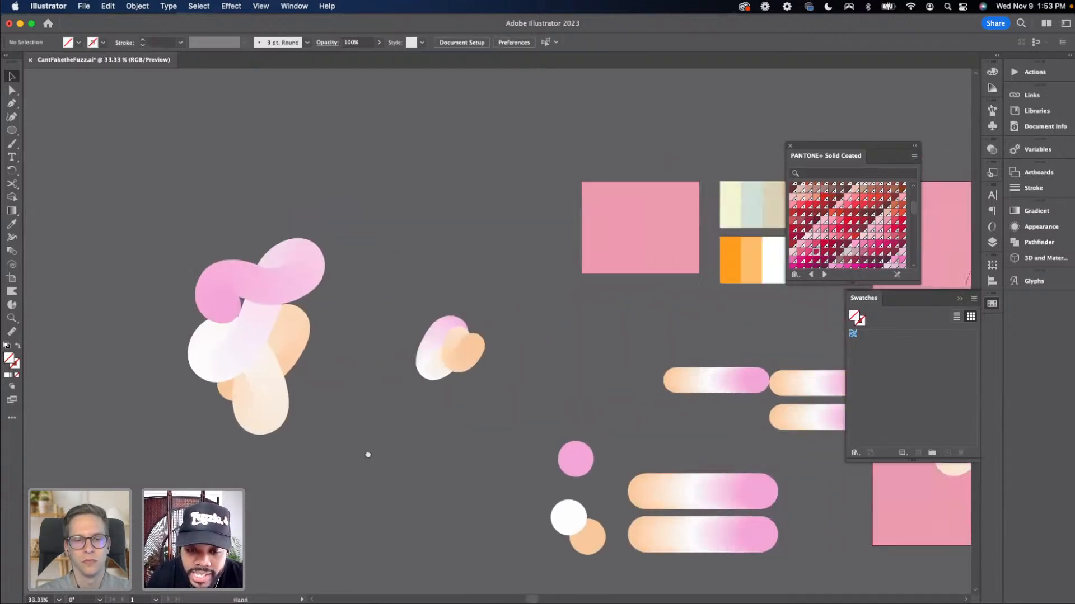
{"action": "left_click_drag", "start_coordinate": [494, 463], "coordinate": [263, 442]}
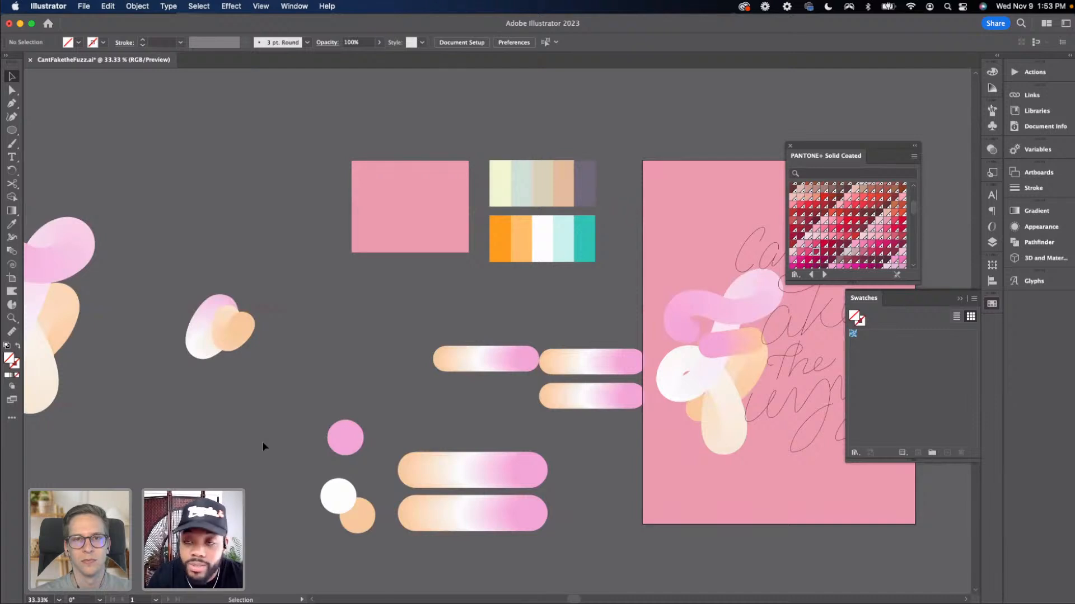
{"action": "key", "text": "a"}
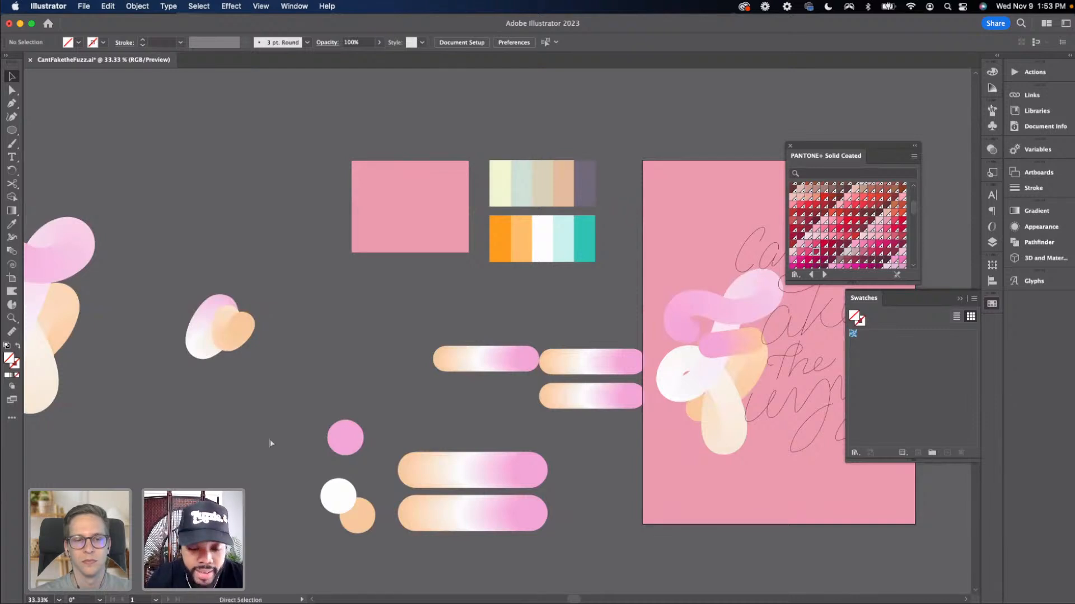
{"action": "key", "text": "super+s"}
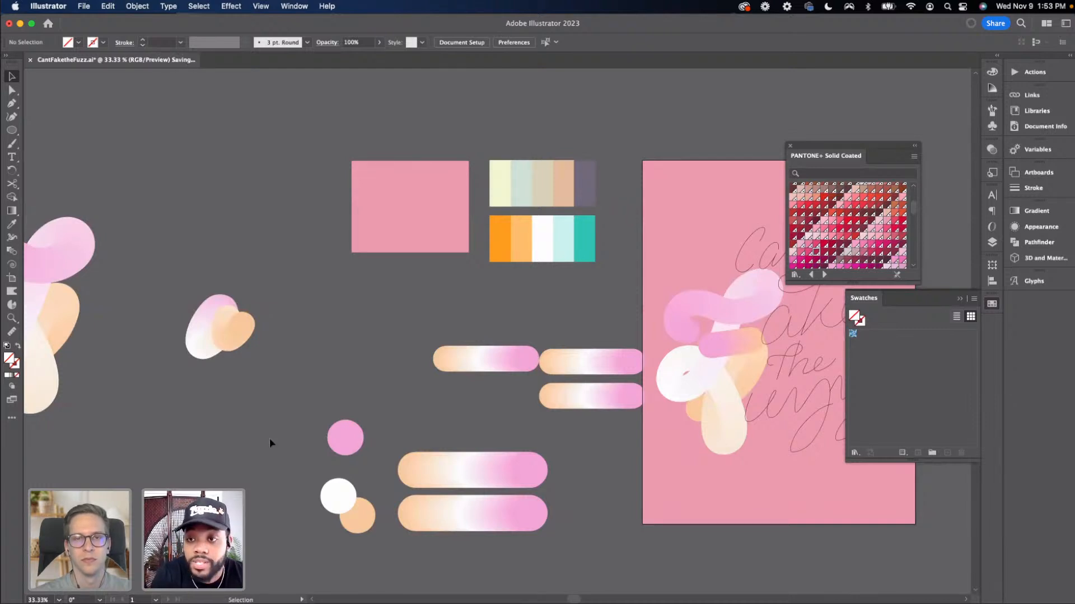
{"action": "key", "text": "space"}
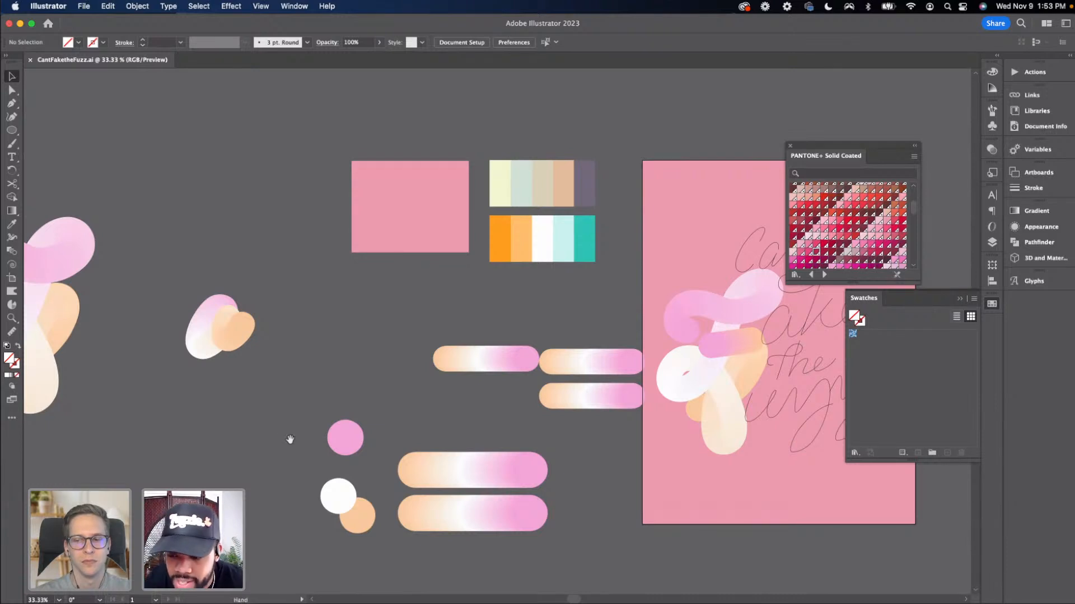
{"action": "left_click_drag", "start_coordinate": [290, 440], "coordinate": [160, 438]}
{"action": "left_click_drag", "start_coordinate": [291, 435], "coordinate": [241, 438]}
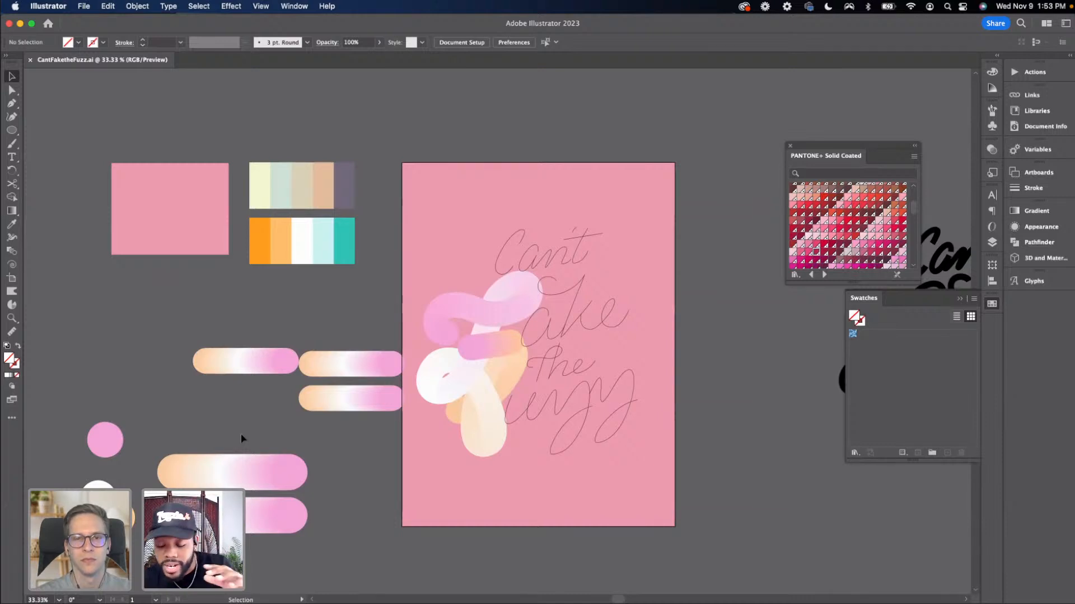
{"action": "key", "text": "super+equal"}
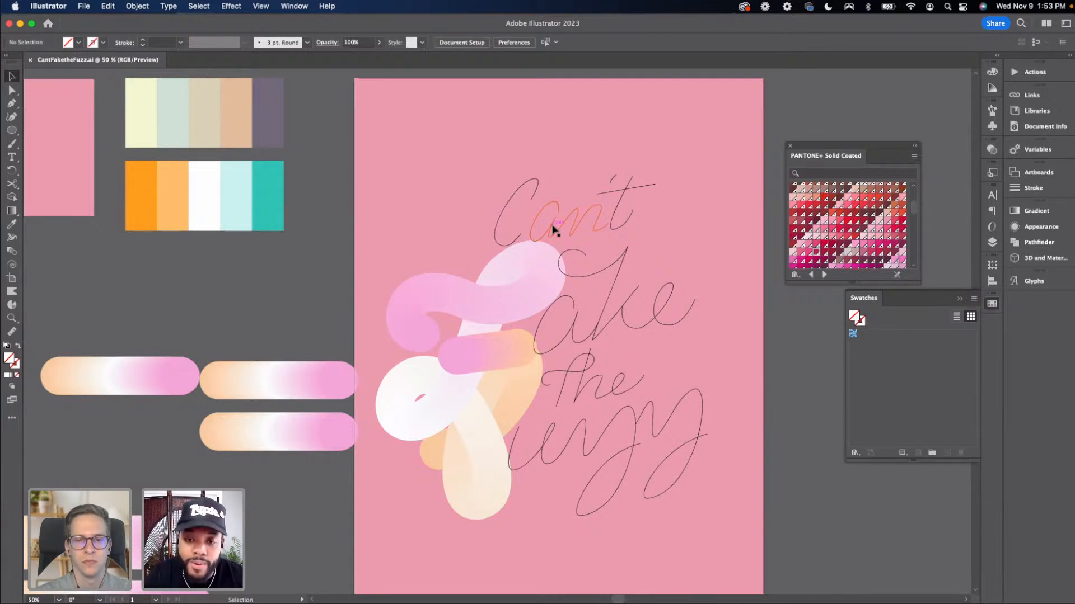
{"action": "key", "text": "super+equal"}
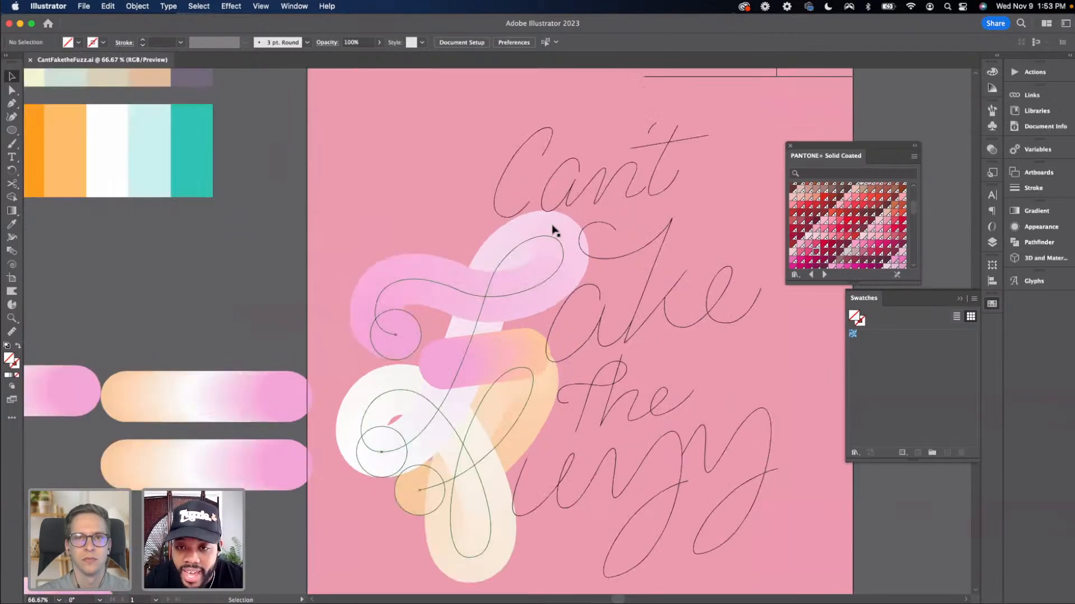
{"action": "key", "text": "c"}
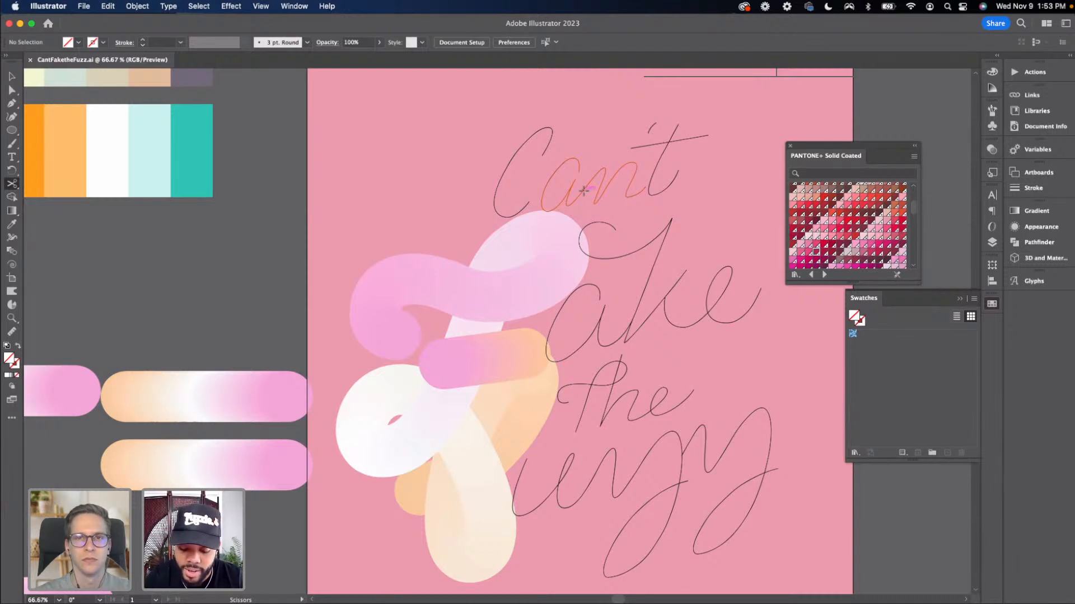
{"action": "key", "text": "super+minus"}
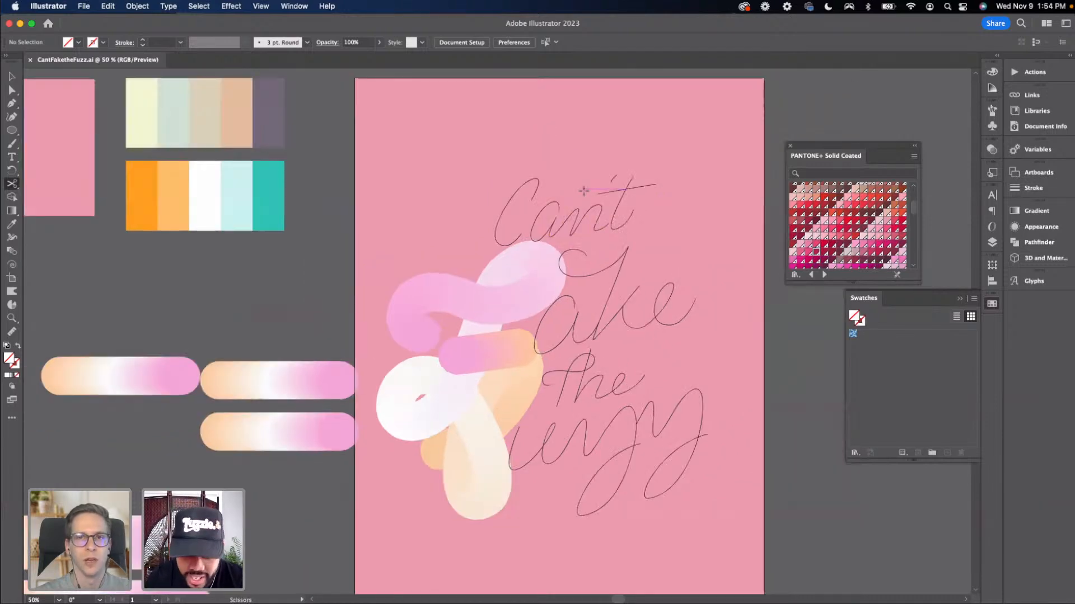
{"action": "key", "text": "super+equal"}
{"action": "left_click_drag", "start_coordinate": [297, 413], "coordinate": [281, 360]}
{"action": "key", "text": "v"}
{"action": "left_click", "coordinate": [326, 330]}
{"action": "left_click", "coordinate": [336, 343]}
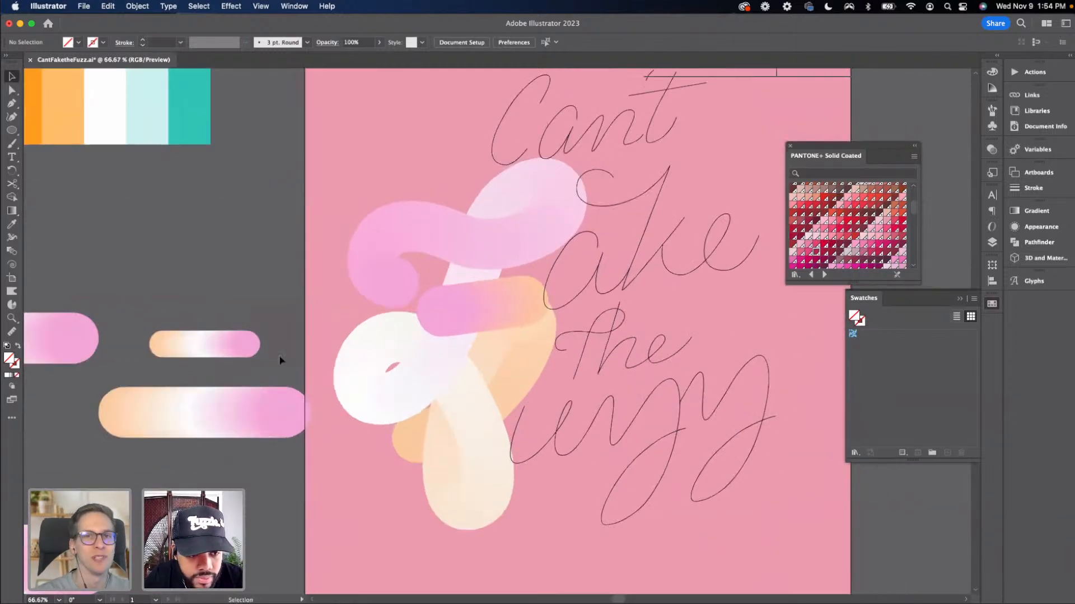
Duplicate the small three-circle blend beside the artboard and place the copy just above it
{"action": "left_click", "coordinate": [249, 350]}
{"action": "left_click", "coordinate": [580, 296], "text": "shift"}
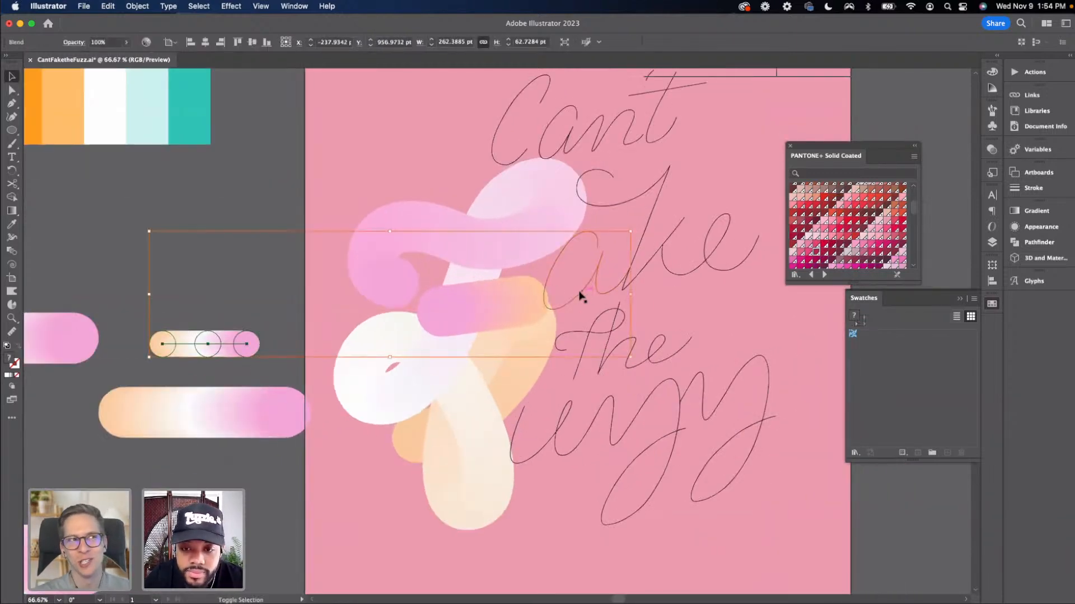
{"action": "left_click", "coordinate": [202, 311]}
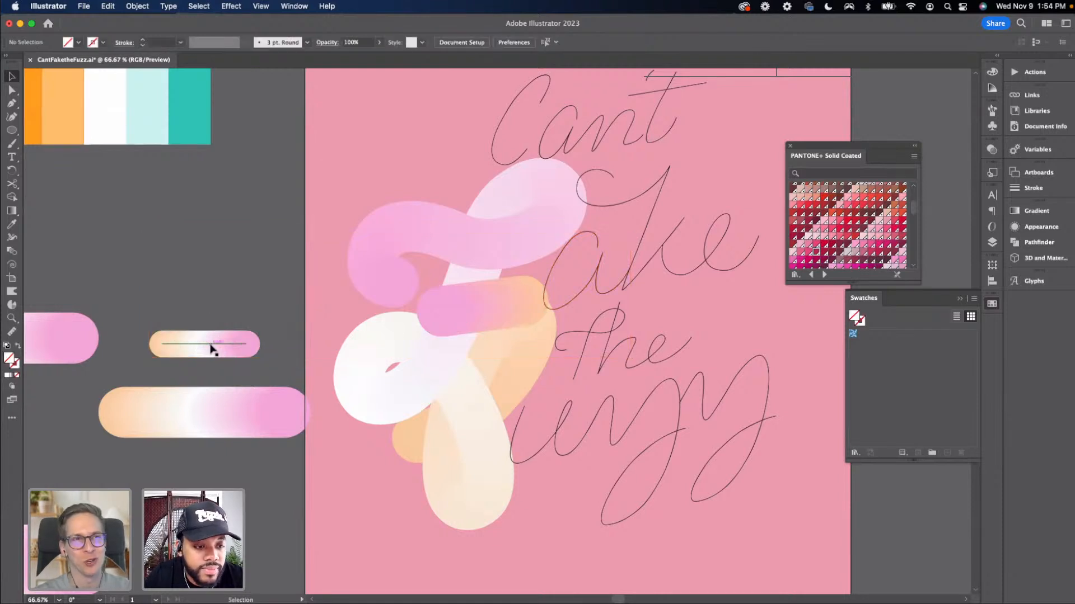
{"action": "left_click_drag", "start_coordinate": [212, 349], "coordinate": [211, 281]}
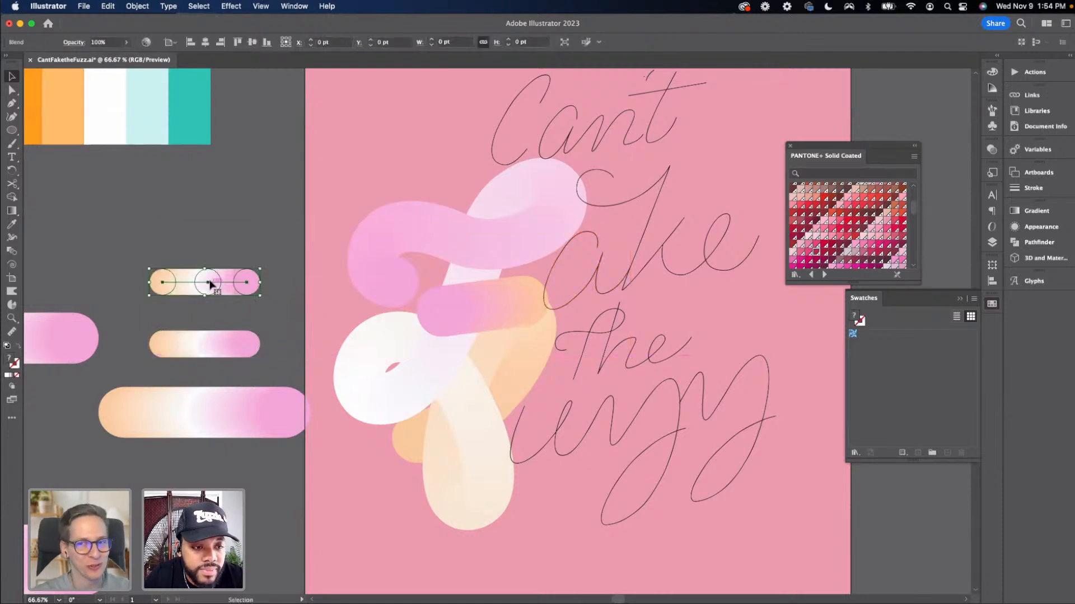
Try to blend the copied three-circle blend with the 'a' lettering path using Make and Replace Spine, then undo
{"action": "left_click", "coordinate": [569, 302], "text": "shift"}
{"action": "left_click", "coordinate": [582, 297], "text": "shift"}
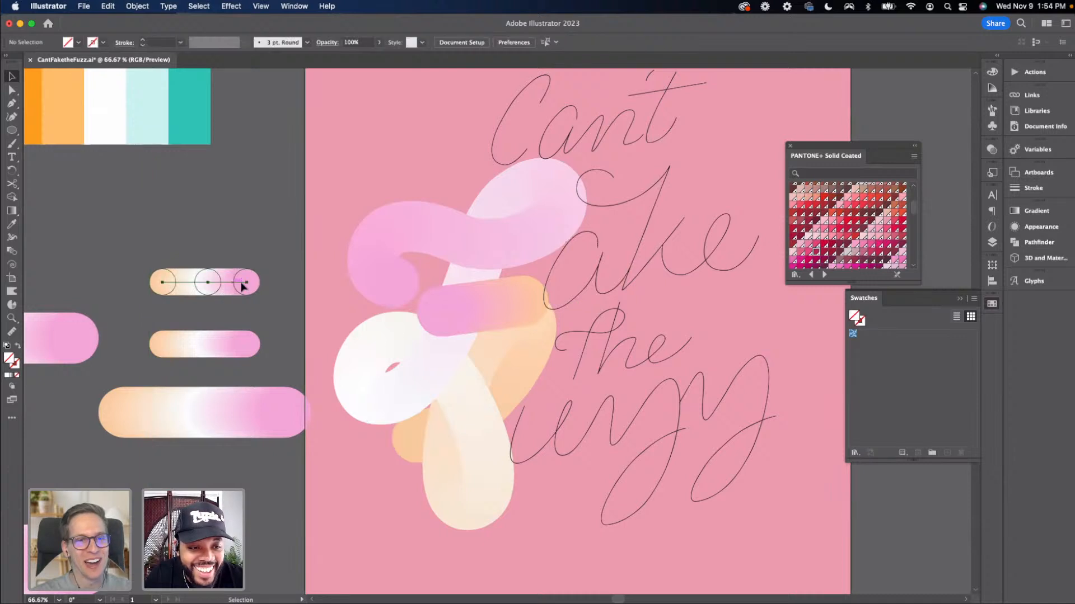
{"action": "left_click", "coordinate": [542, 306], "text": "shift"}
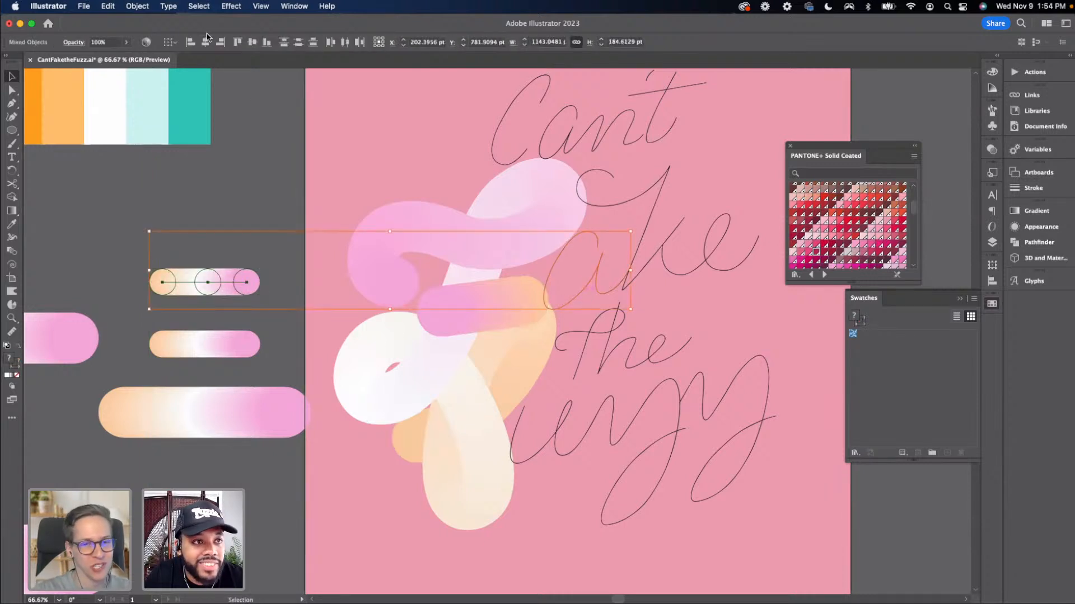
{"action": "left_click", "coordinate": [138, 6]}
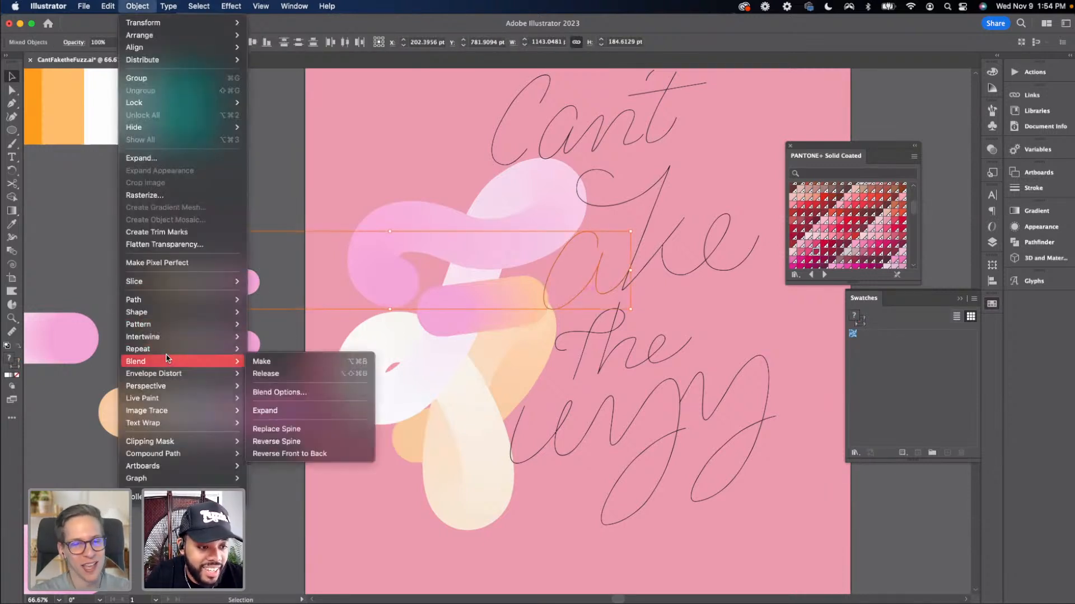
{"action": "mouse_move", "coordinate": [167, 353]}
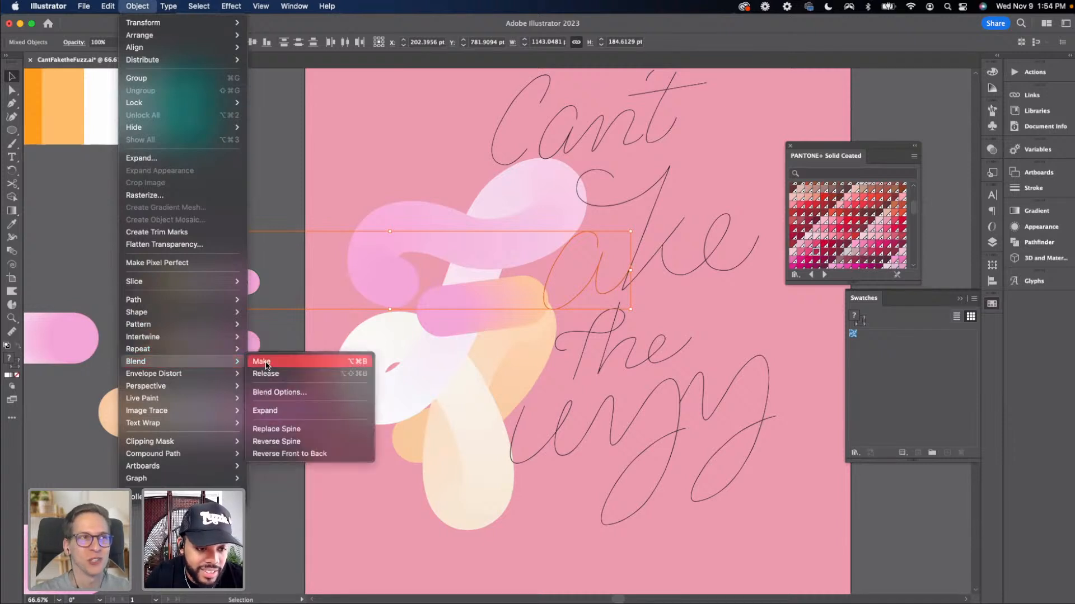
{"action": "left_click", "coordinate": [260, 363]}
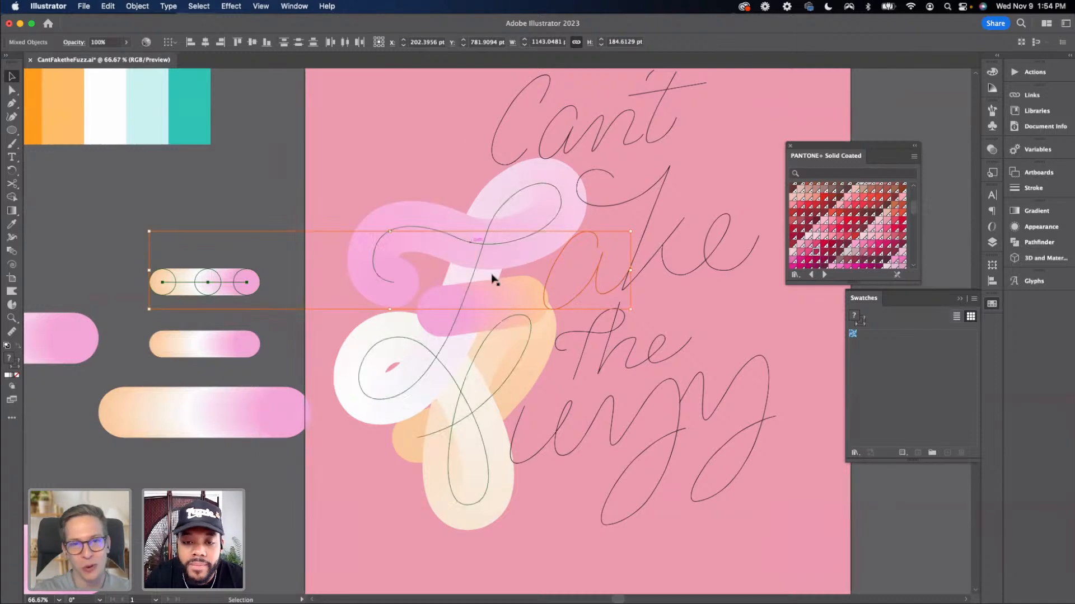
{"action": "left_click", "coordinate": [137, 6]}
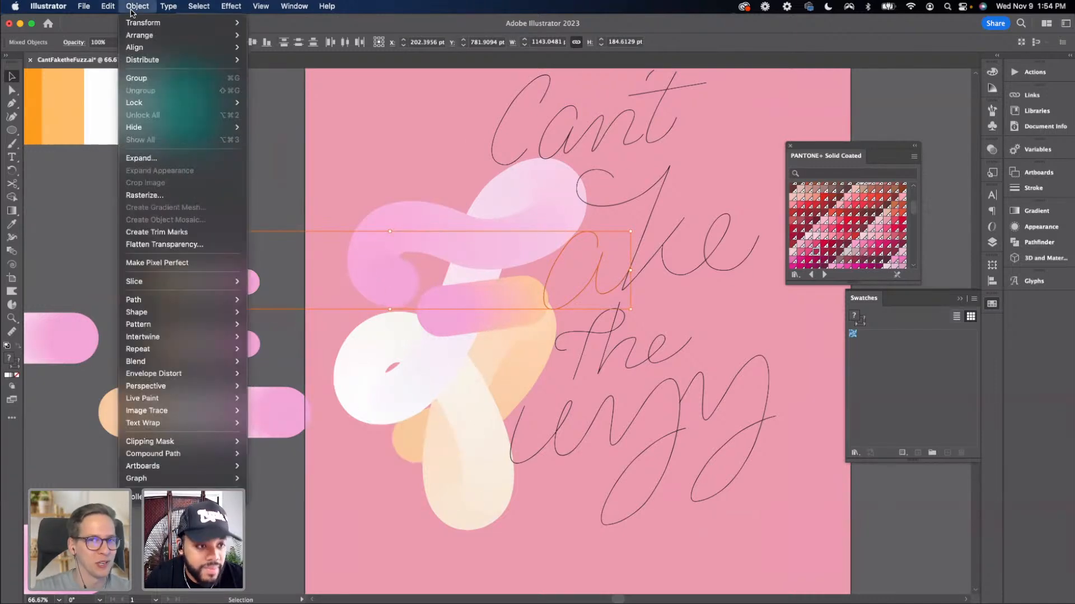
{"action": "mouse_move", "coordinate": [190, 363]}
{"action": "left_click", "coordinate": [305, 429]}
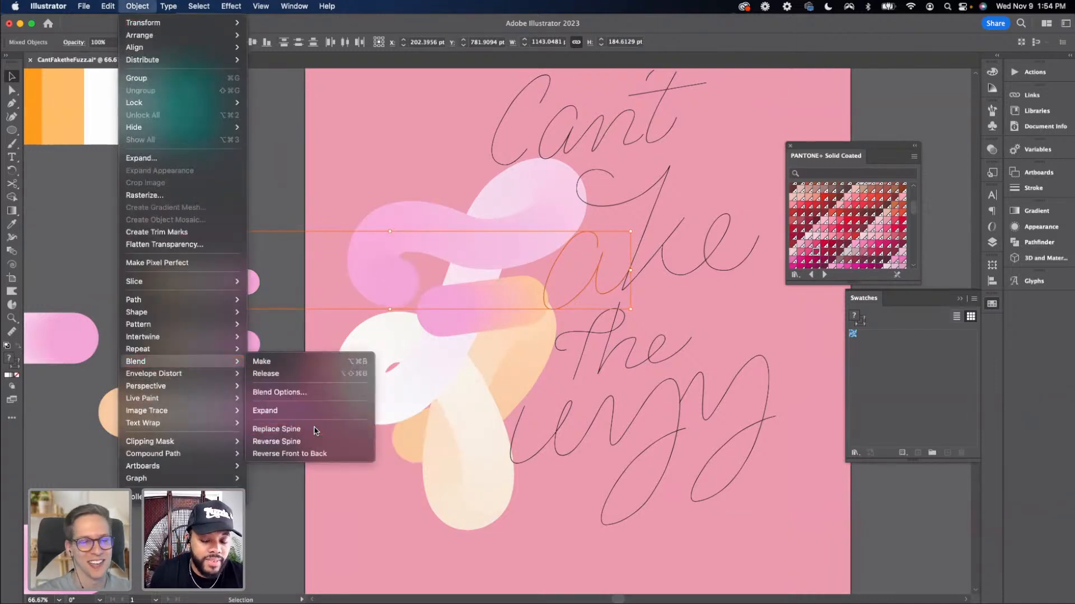
{"action": "key", "text": "super+z"}
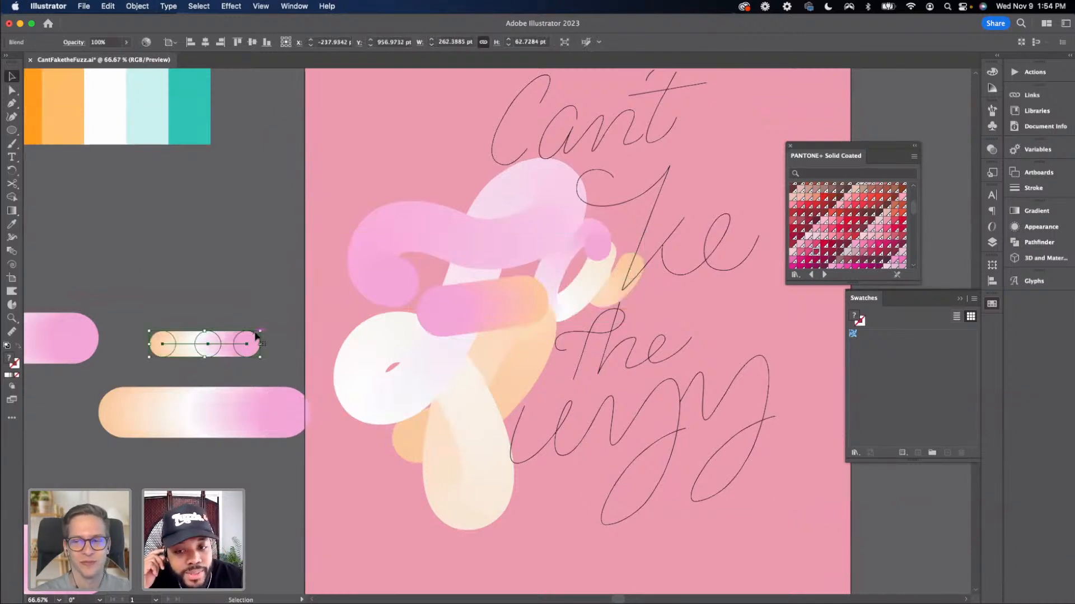
Select the blend lying on the 'a' and undo its spine replacement
{"action": "scroll", "coordinate": [255, 336], "scroll_direction": "left", "scroll_amount": 10}
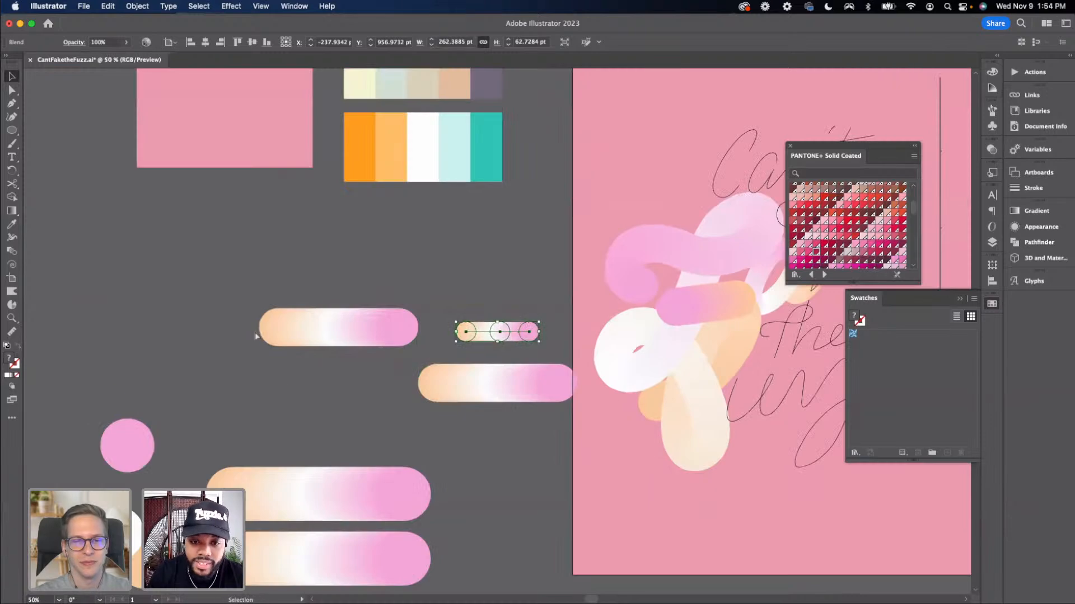
{"action": "scroll", "coordinate": [579, 440], "scroll_direction": "right", "scroll_amount": 14}
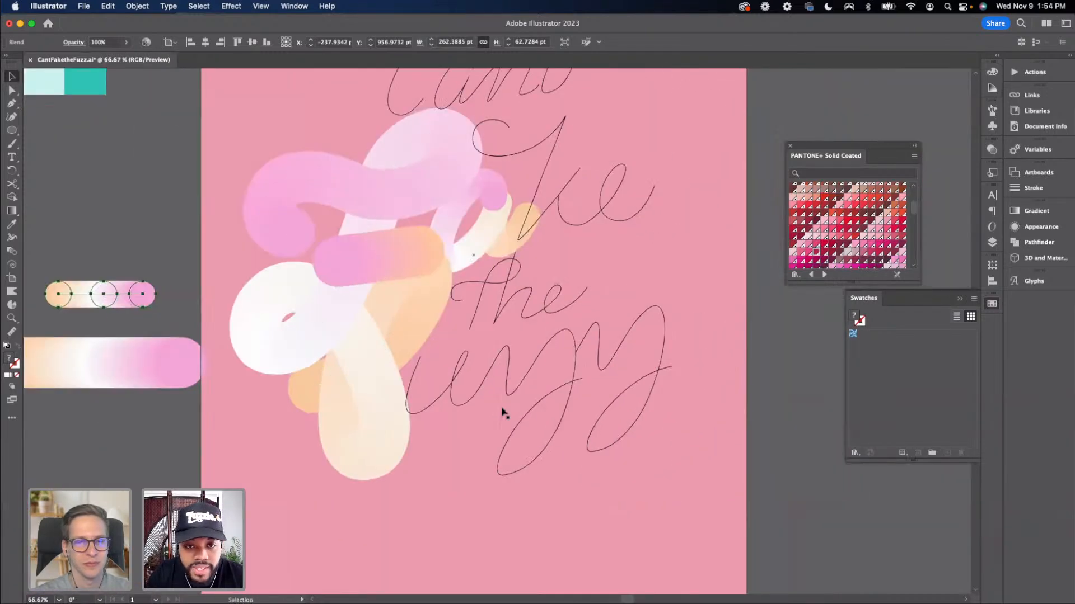
{"action": "left_click", "coordinate": [738, 394]}
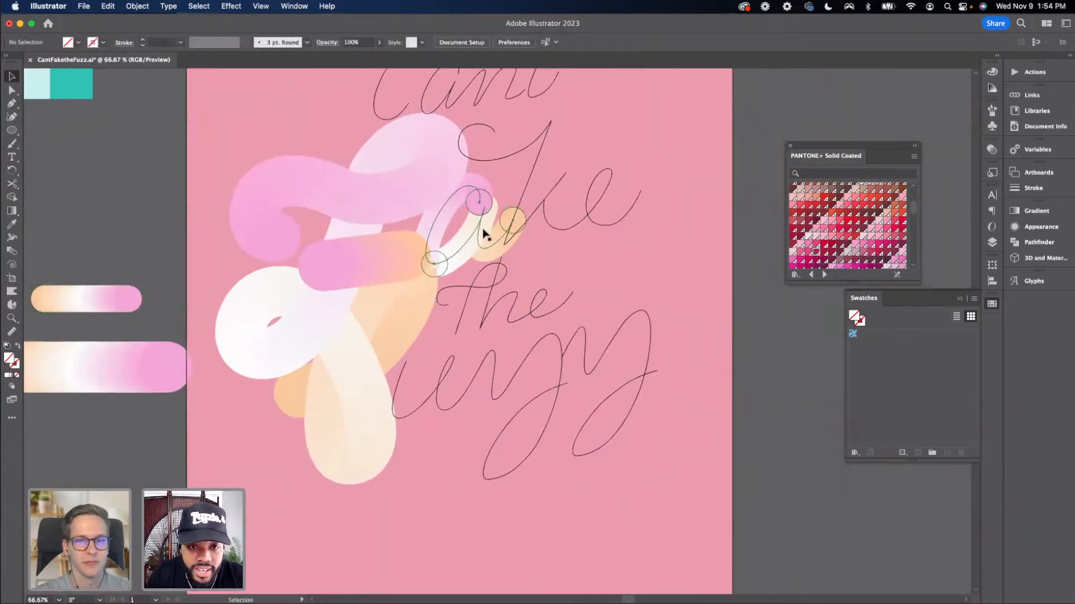
{"action": "left_click", "coordinate": [501, 230]}
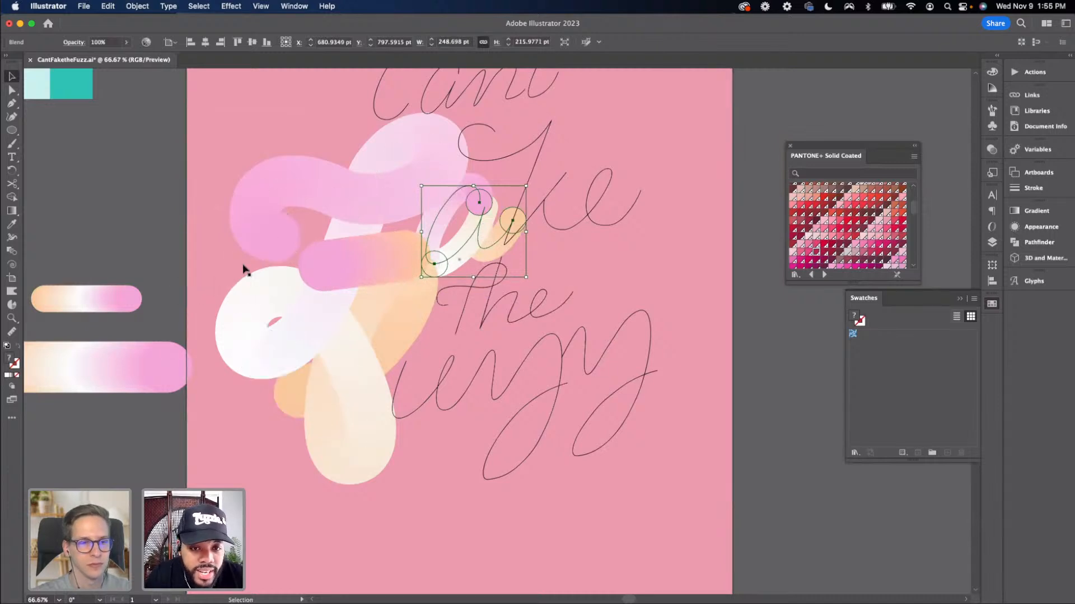
{"action": "key", "text": "super+z"}
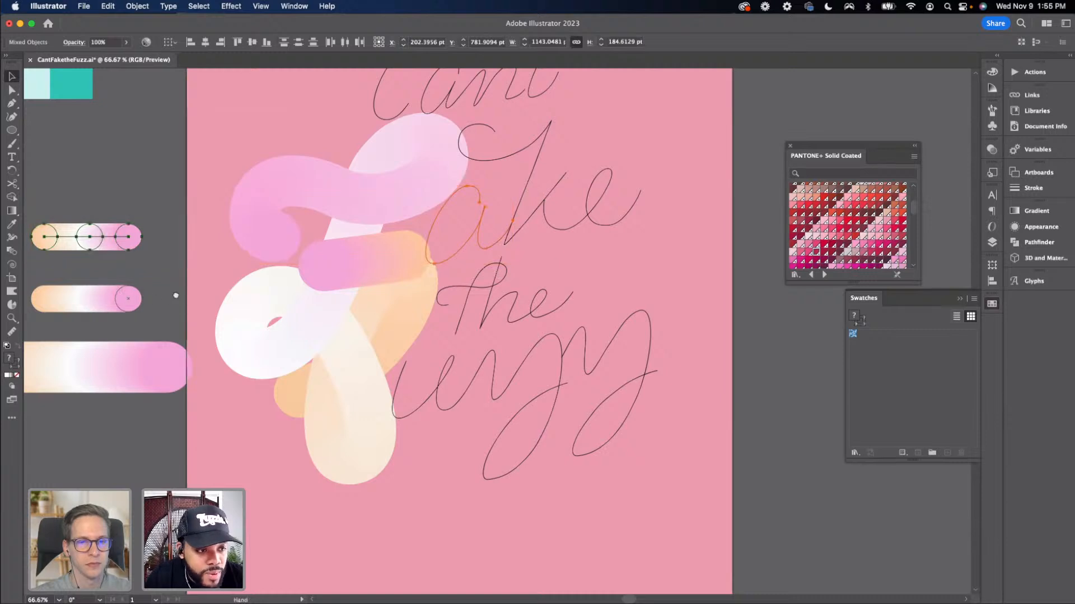
Select the copied three-circle blend with the 'a' path and replace the blend's spine with that path
{"action": "left_click_drag", "start_coordinate": [176, 296], "coordinate": [279, 244]}
{"action": "left_click", "coordinate": [186, 269]}
{"action": "left_click", "coordinate": [241, 245]}
{"action": "left_click", "coordinate": [281, 282]}
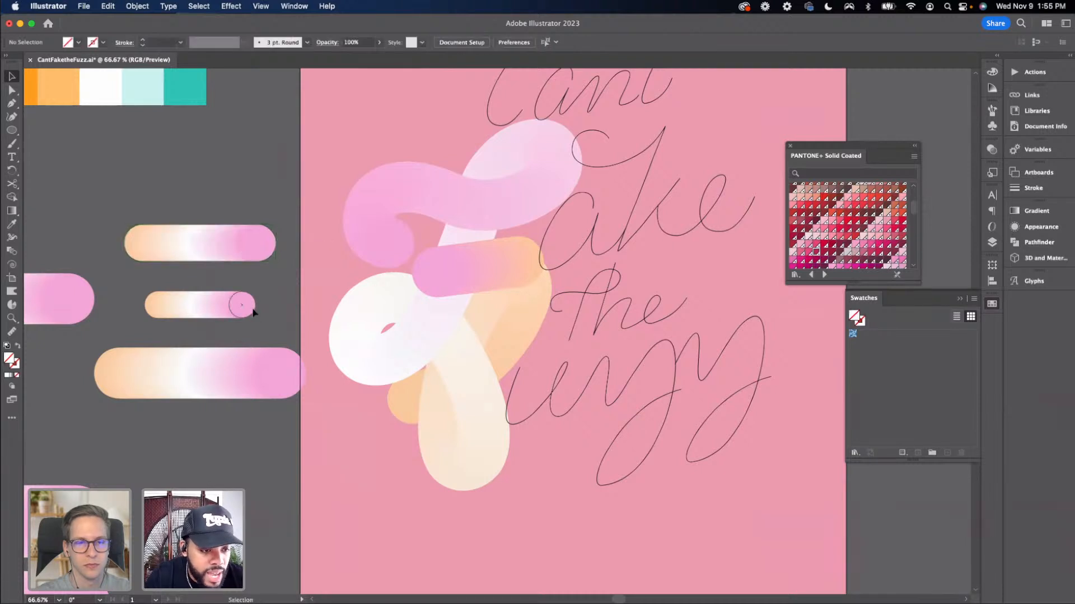
{"action": "mouse_move", "coordinate": [256, 336]}
{"action": "left_mouse_down"}
{"action": "mouse_move", "coordinate": [374, 297]}
{"action": "mouse_move", "coordinate": [254, 328]}
{"action": "left_mouse_up"}
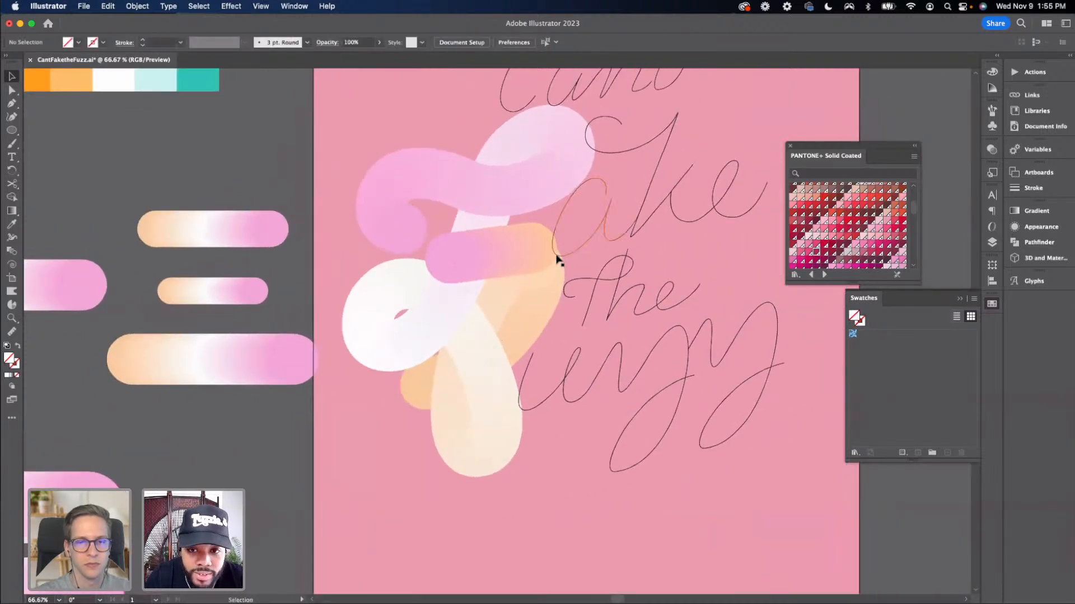
{"action": "left_click", "coordinate": [569, 255]}
{"action": "left_click", "coordinate": [258, 228], "text": "shift"}
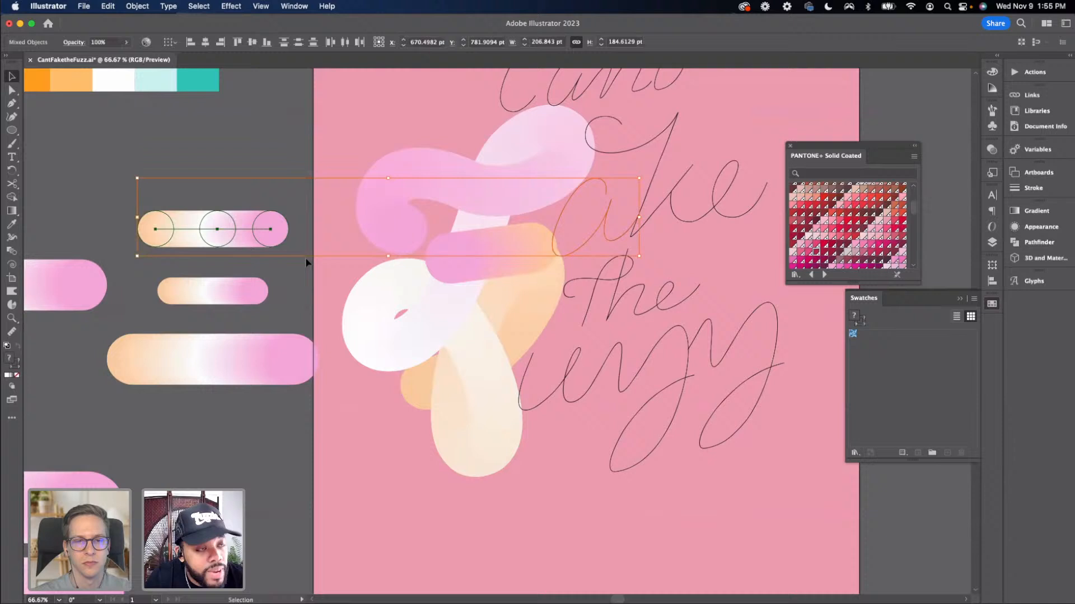
{"action": "left_click", "coordinate": [137, 6]}
{"action": "mouse_move", "coordinate": [143, 363]}
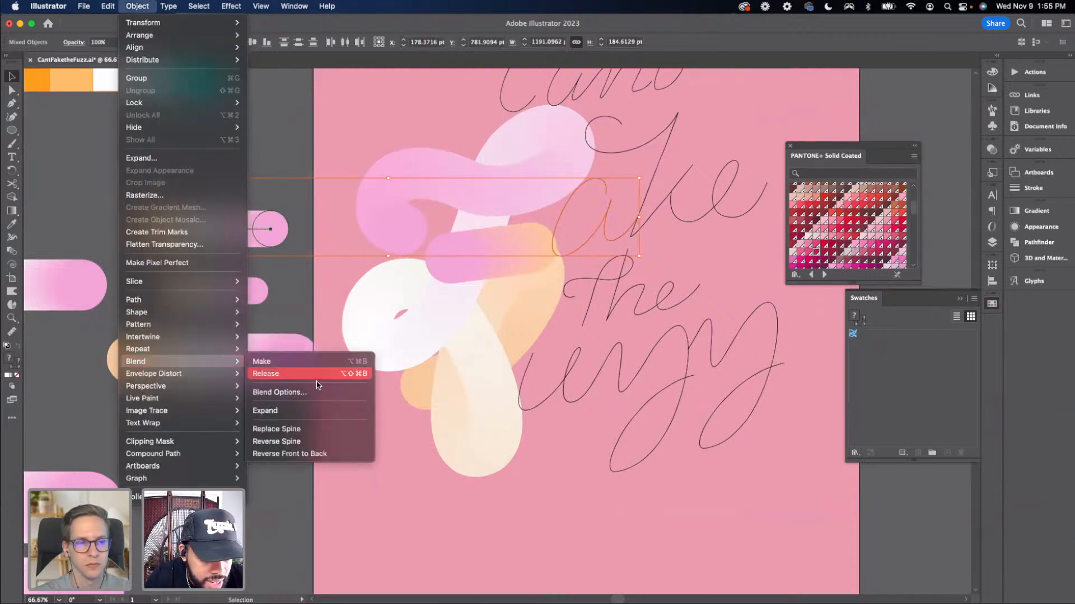
{"action": "left_click", "coordinate": [297, 428]}
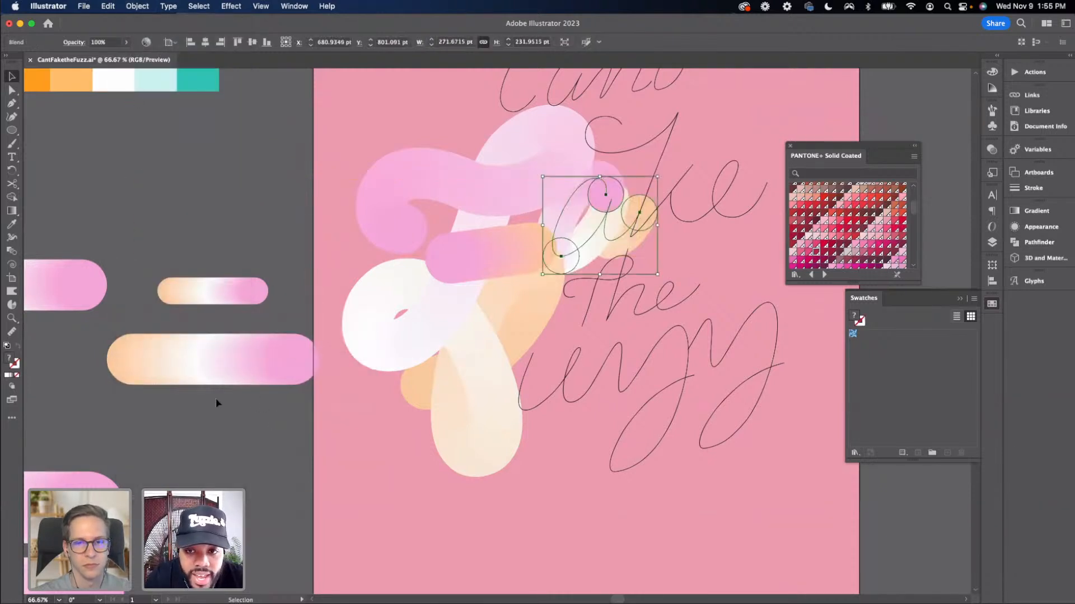
Reverse the front-to-back order of the blend on the 'a'
{"action": "left_click", "coordinate": [227, 344]}
{"action": "left_click_drag", "start_coordinate": [235, 299], "coordinate": [169, 321]}
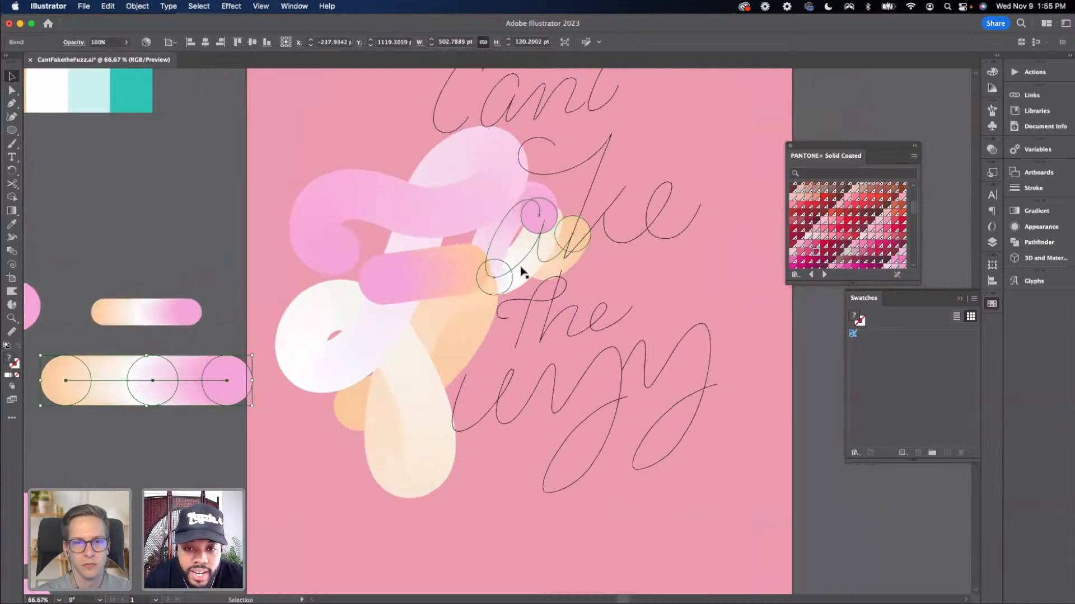
{"action": "left_click", "coordinate": [523, 271]}
{"action": "left_click", "coordinate": [137, 6]}
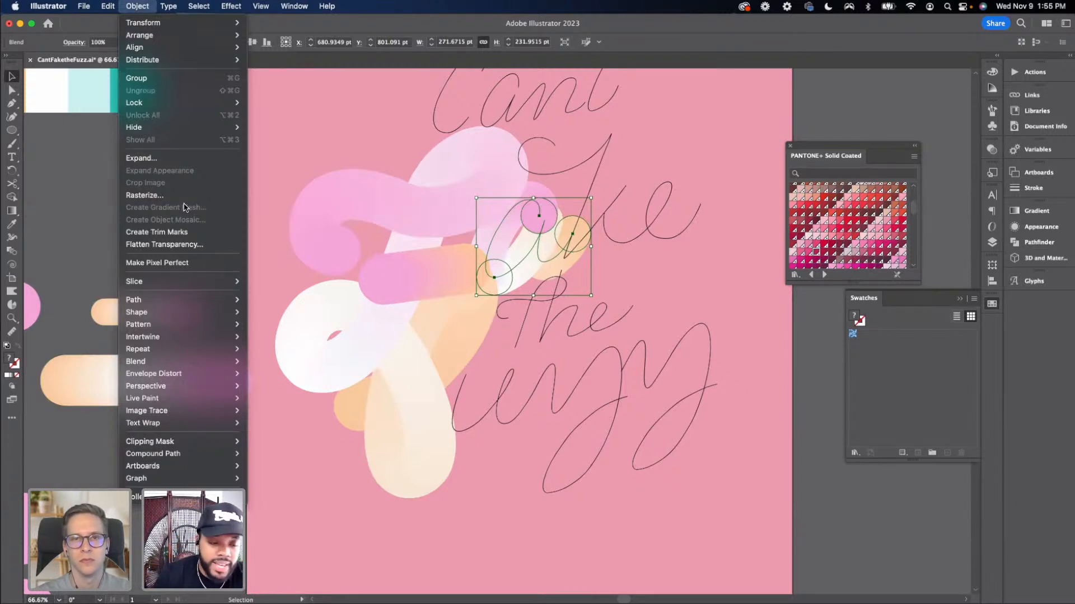
{"action": "mouse_move", "coordinate": [156, 329]}
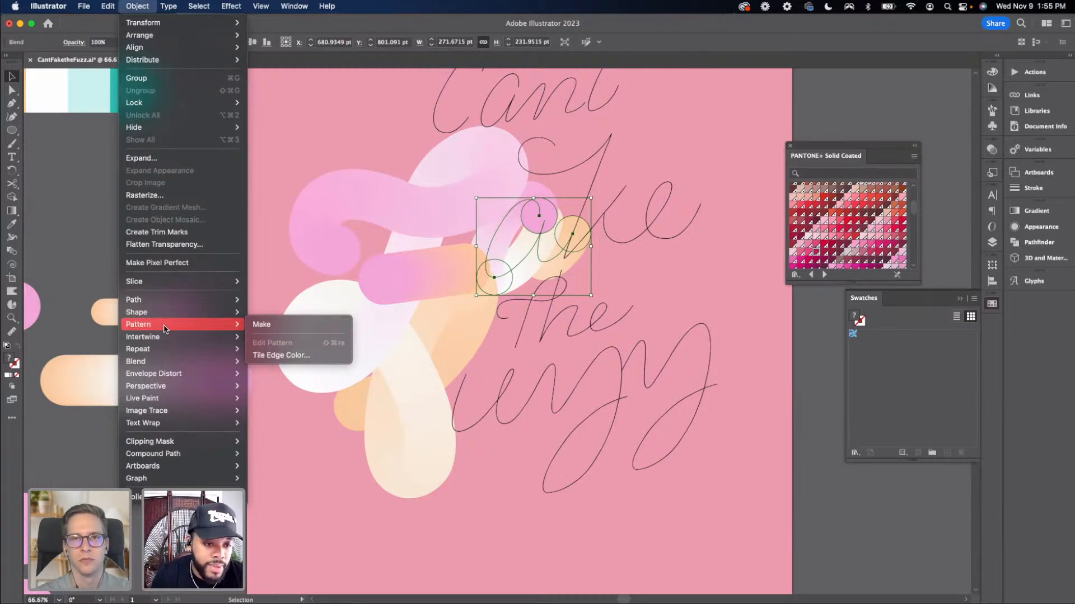
{"action": "mouse_move", "coordinate": [158, 365]}
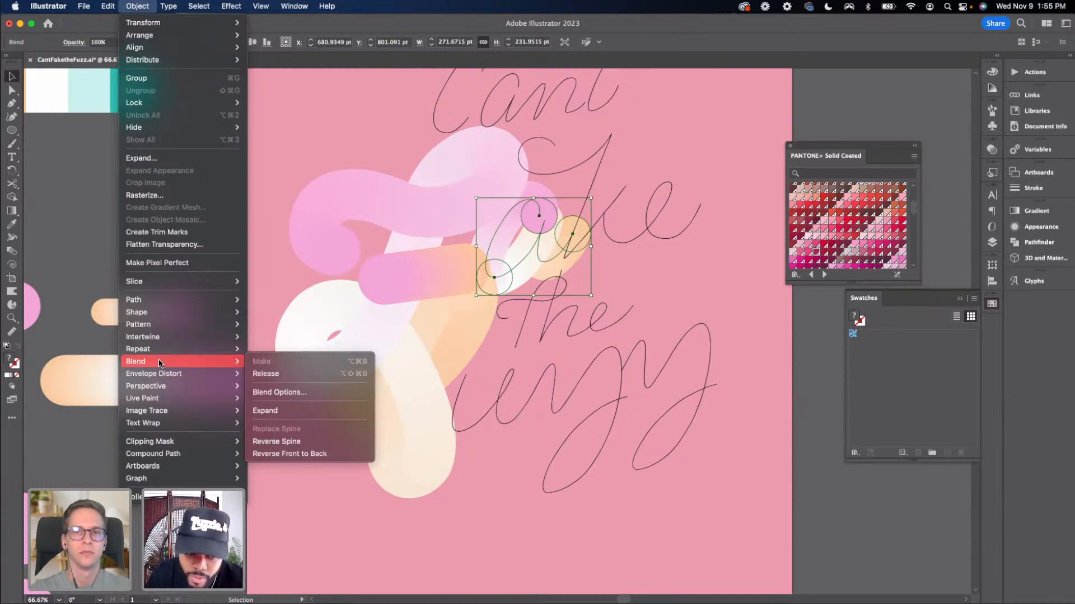
{"action": "left_click", "coordinate": [291, 454]}
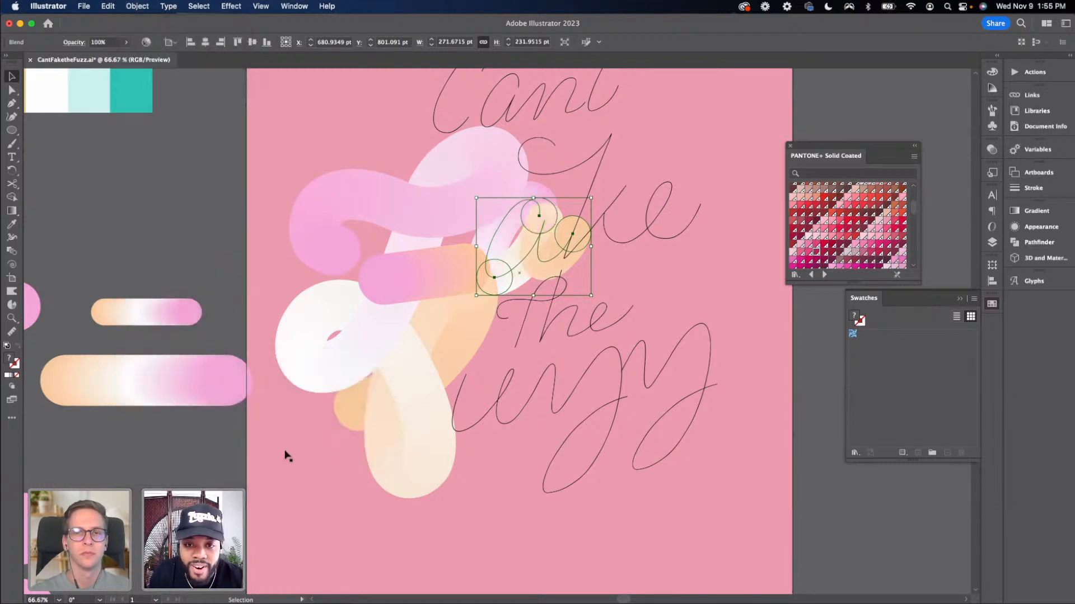
Undo the front-to-back reversal and the spine replacement on the 'a' blend
{"action": "left_click", "coordinate": [799, 398]}
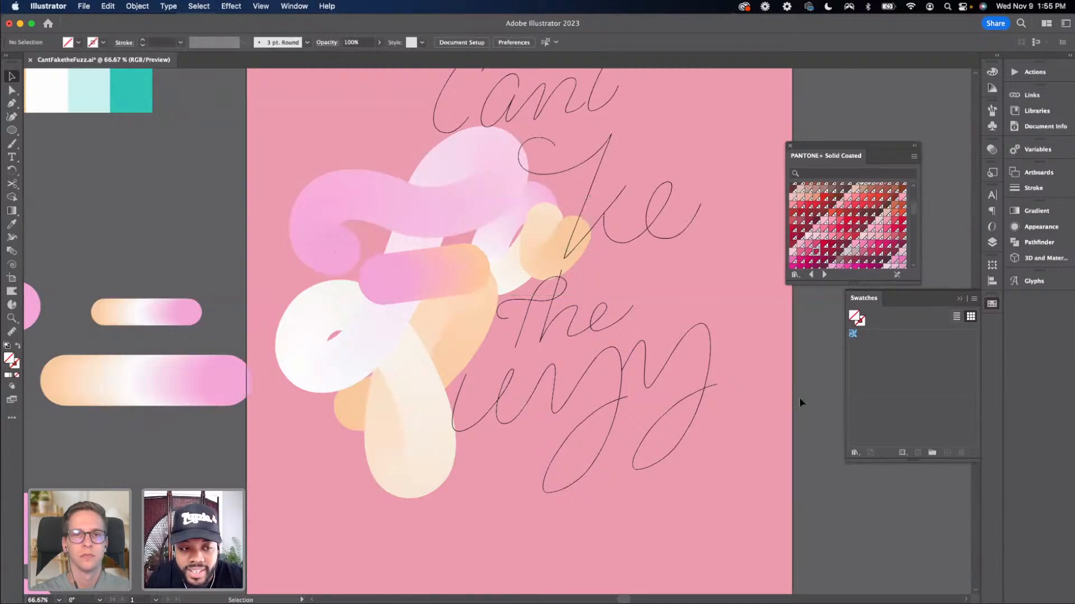
{"action": "key", "text": "super+minus"}
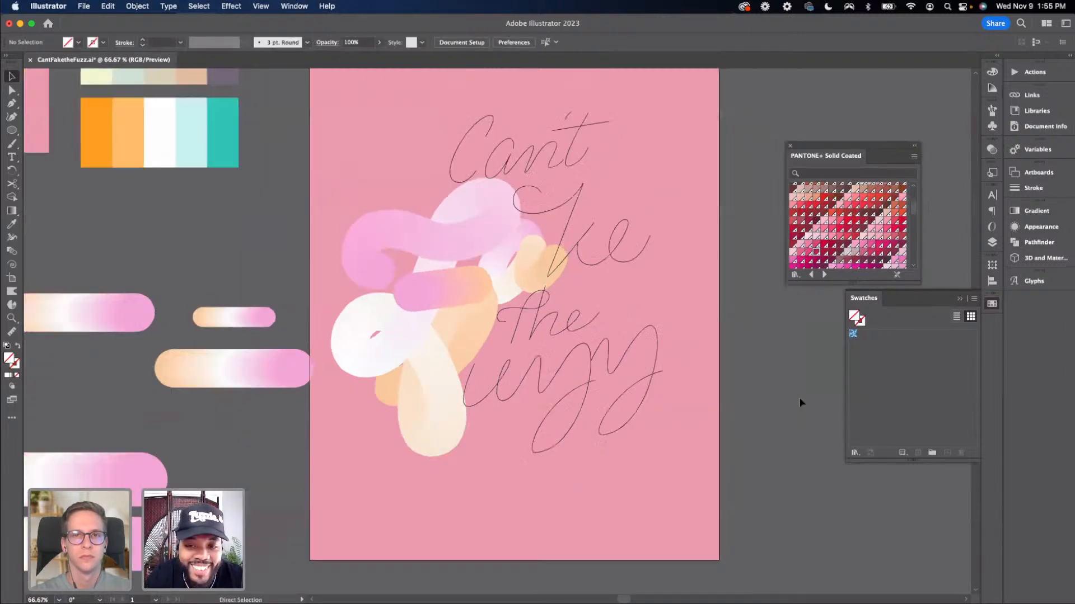
{"action": "key", "text": "super+equal"}
{"action": "left_click_drag", "start_coordinate": [711, 396], "coordinate": [685, 398]}
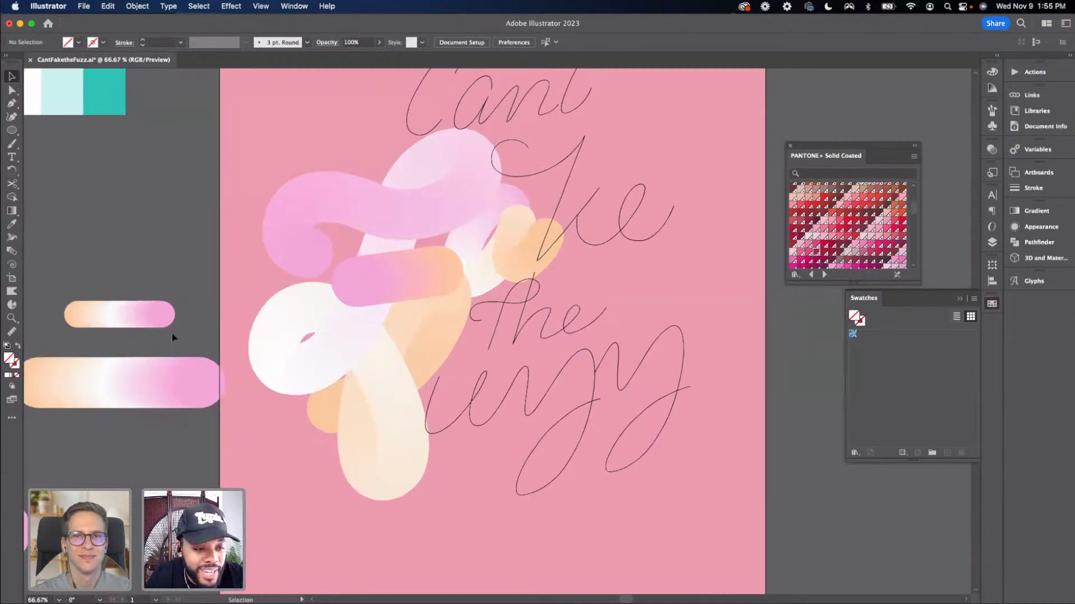
{"action": "scroll", "coordinate": [427, 348], "scroll_direction": "left", "scroll_amount": 5}
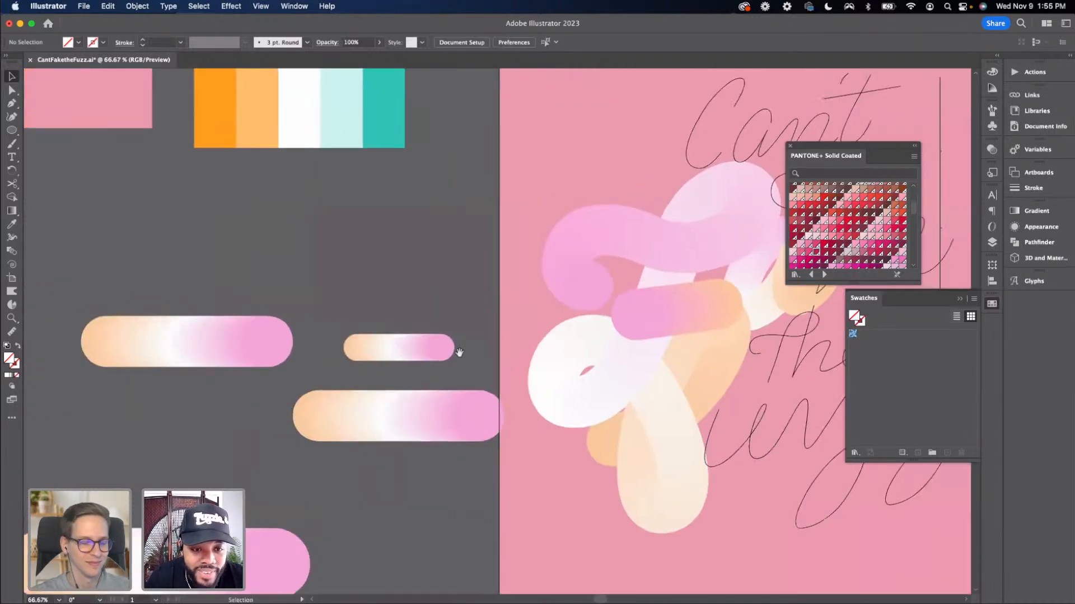
{"action": "key", "text": "super+z"}
{"action": "key", "text": "super+z"}
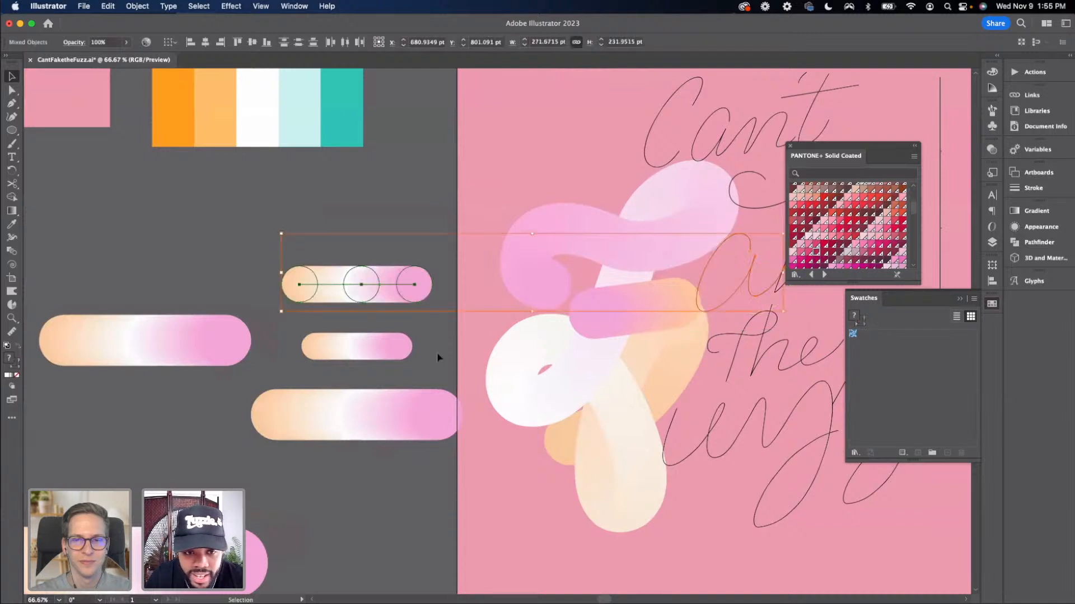
Rearrange the copied three-circle blend among the blend shapes beside the artboard
{"action": "left_click", "coordinate": [434, 339]}
{"action": "left_click", "coordinate": [411, 299]}
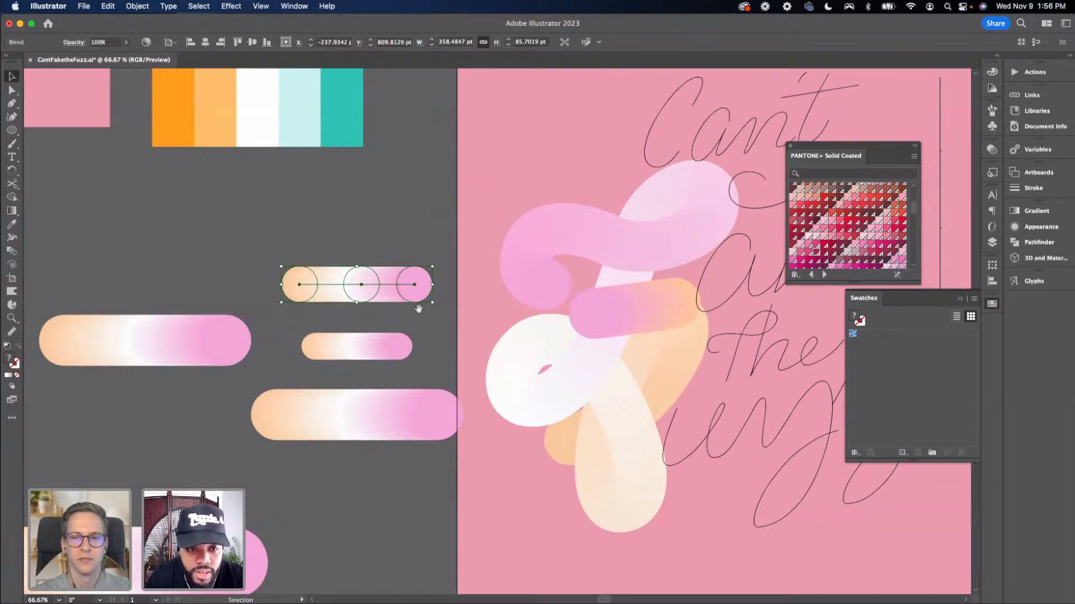
{"action": "left_click_drag", "start_coordinate": [419, 308], "coordinate": [283, 230]}
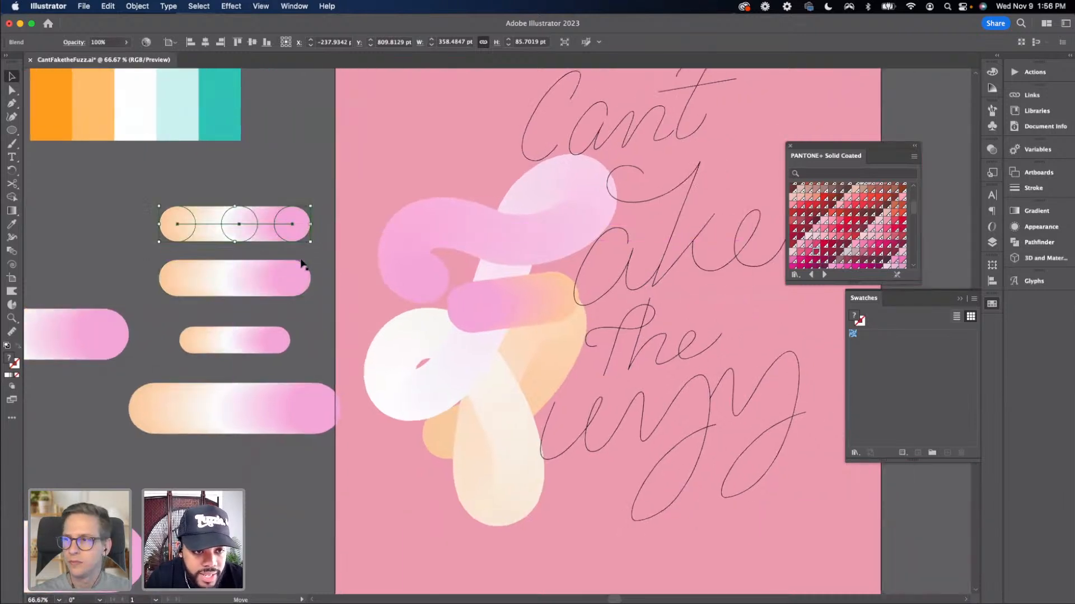
{"action": "scroll", "coordinate": [309, 229], "scroll_direction": "left", "scroll_amount": 2}
{"action": "left_click_drag", "start_coordinate": [309, 187], "coordinate": [306, 175]}
{"action": "left_click", "coordinate": [311, 223]}
{"action": "left_click_drag", "start_coordinate": [315, 271], "coordinate": [270, 276]}
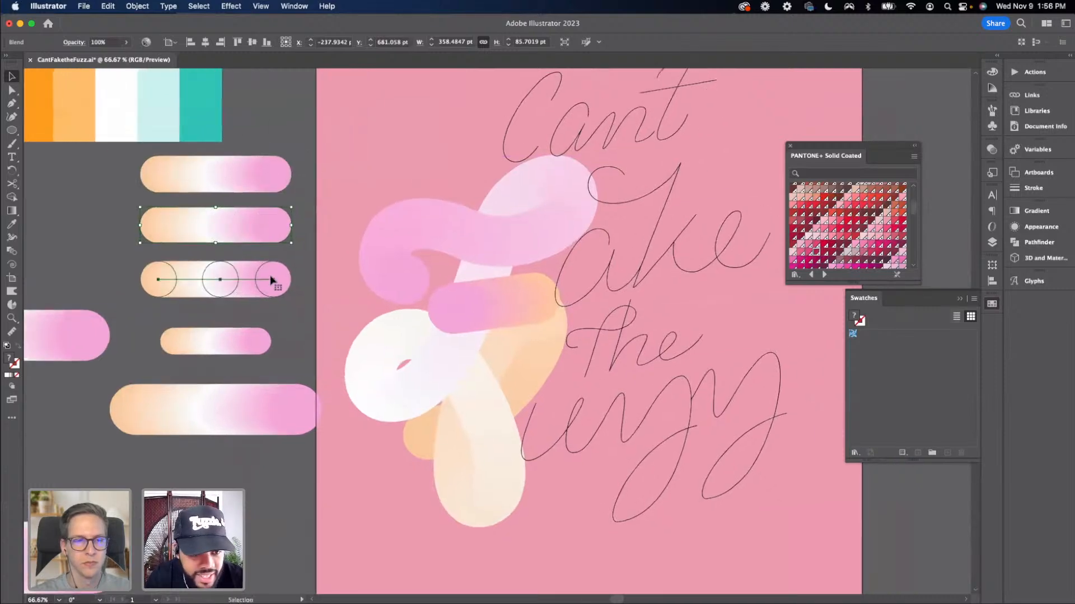
Replace the three-circle blend's spine with the 'a' lettering path
{"action": "left_click", "coordinate": [597, 290], "text": "shift"}
{"action": "left_click", "coordinate": [149, 10]}
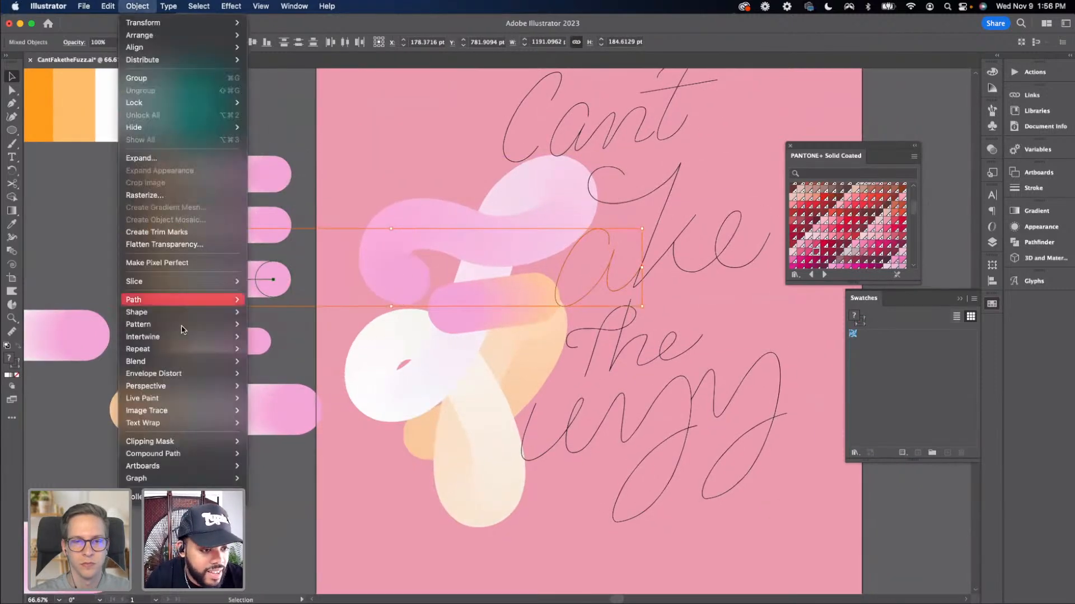
{"action": "mouse_move", "coordinate": [224, 361]}
{"action": "left_click", "coordinate": [283, 429]}
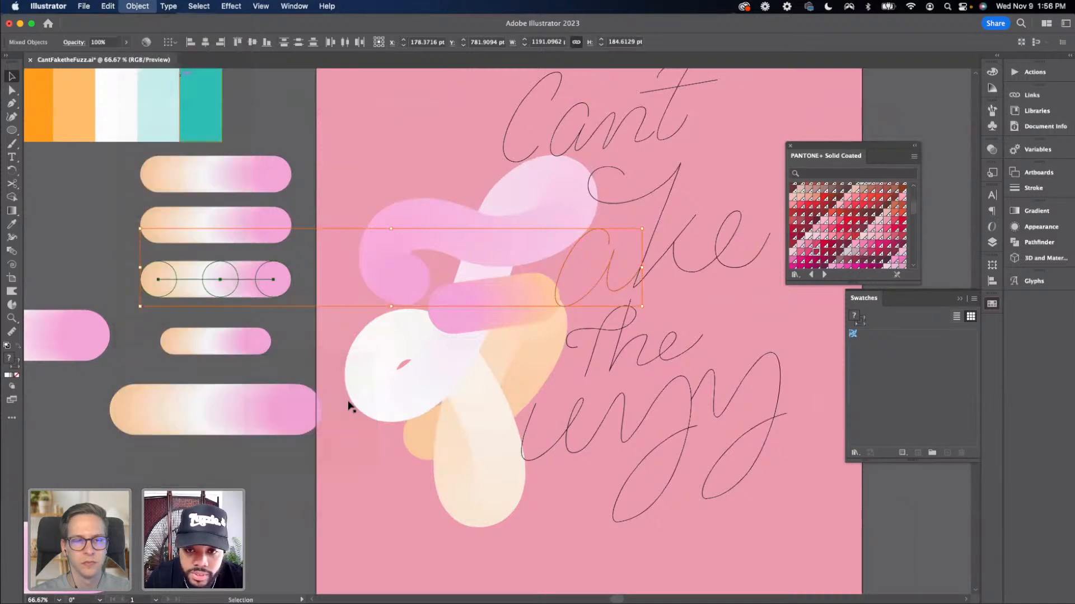
{"action": "scroll", "coordinate": [366, 401], "scroll_direction": "right", "scroll_amount": 2}
Reverse the front-to-back stacking order of the blend on the 'a'
{"action": "left_click", "coordinate": [137, 7]}
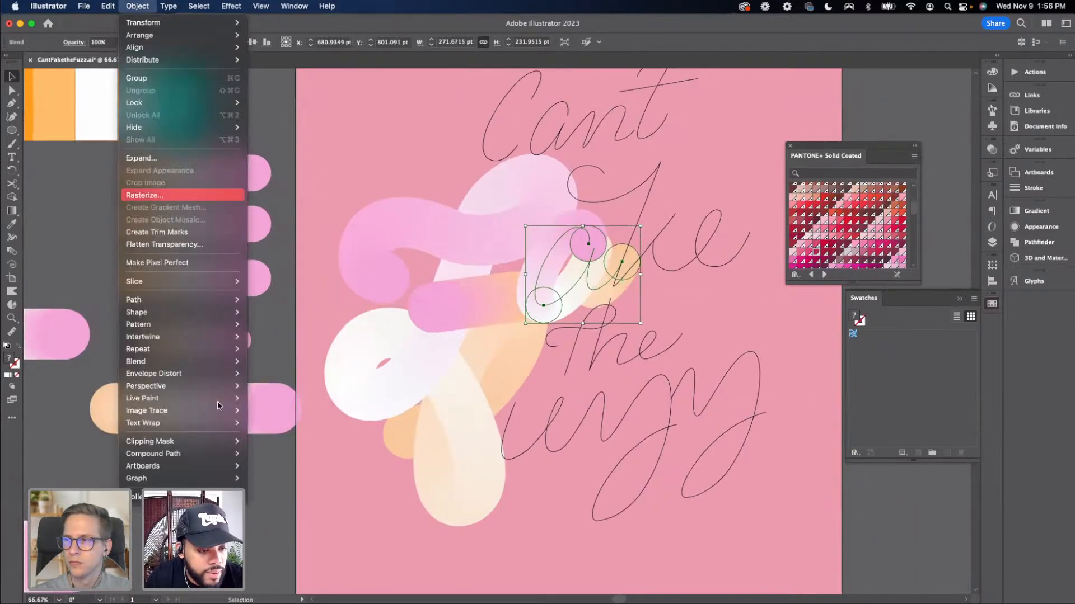
{"action": "mouse_move", "coordinate": [229, 362]}
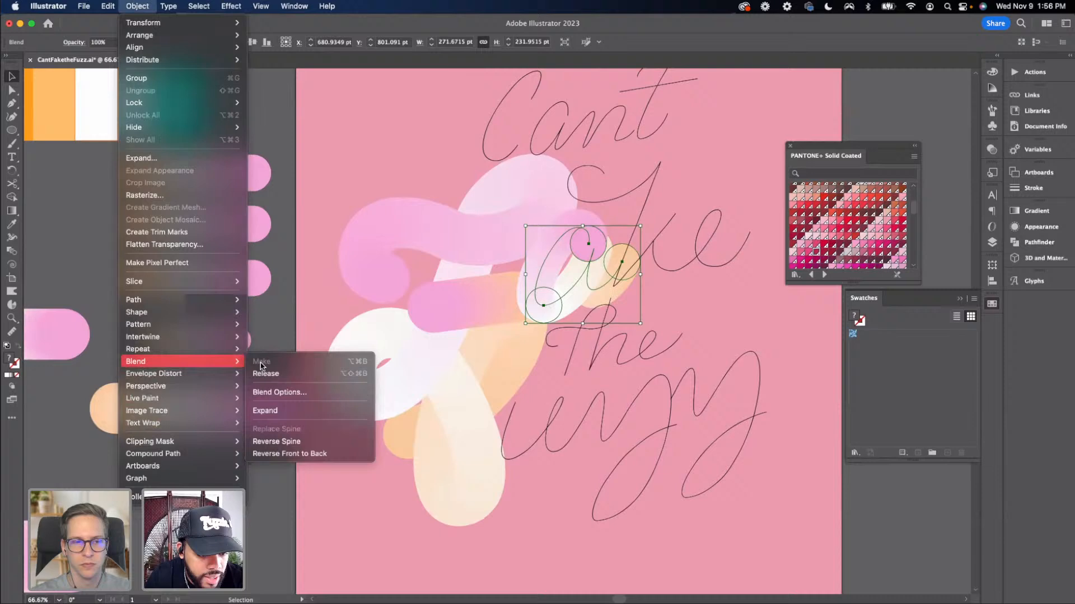
{"action": "left_click", "coordinate": [282, 454]}
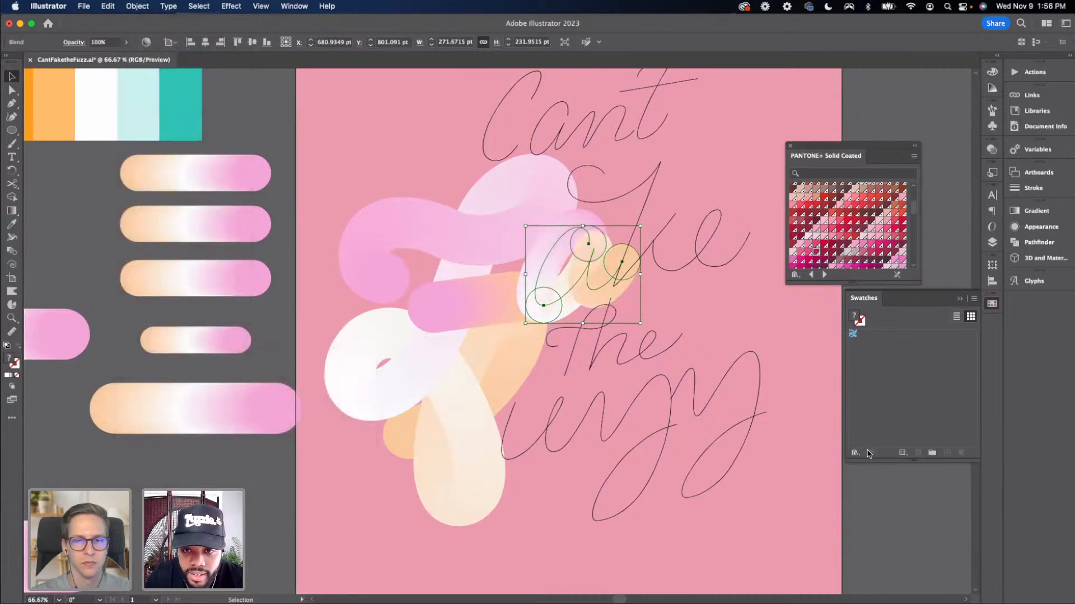
Replace a copied three-circle blend's spine with the 'k' lettering path
{"action": "left_click", "coordinate": [856, 496]}
{"action": "left_click_drag", "start_coordinate": [780, 472], "coordinate": [643, 475]}
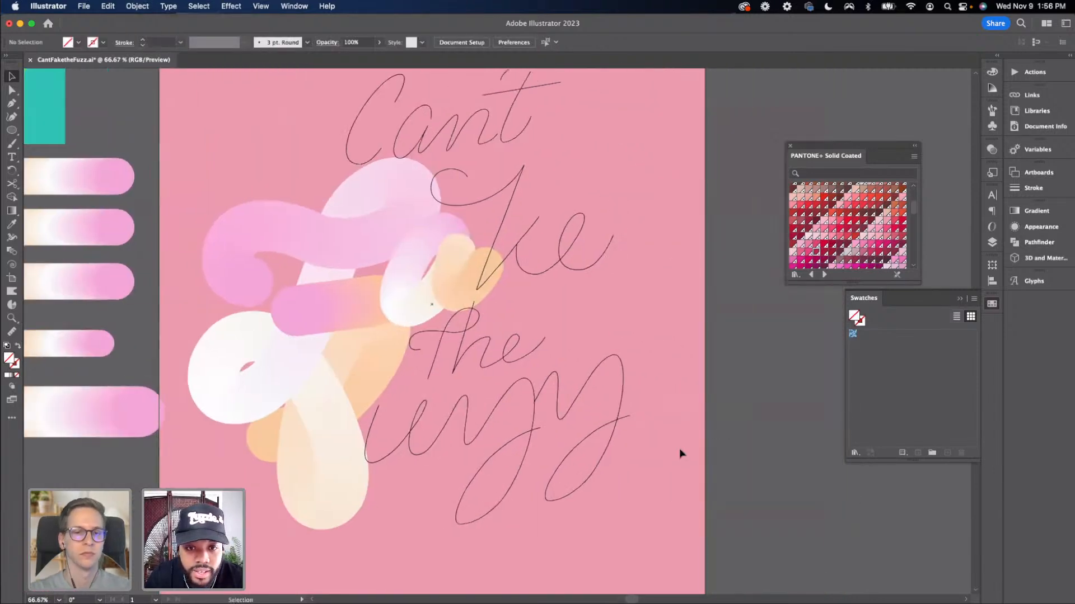
{"action": "left_click_drag", "start_coordinate": [661, 419], "coordinate": [745, 412]}
{"action": "left_click_drag", "start_coordinate": [362, 299], "coordinate": [410, 304]}
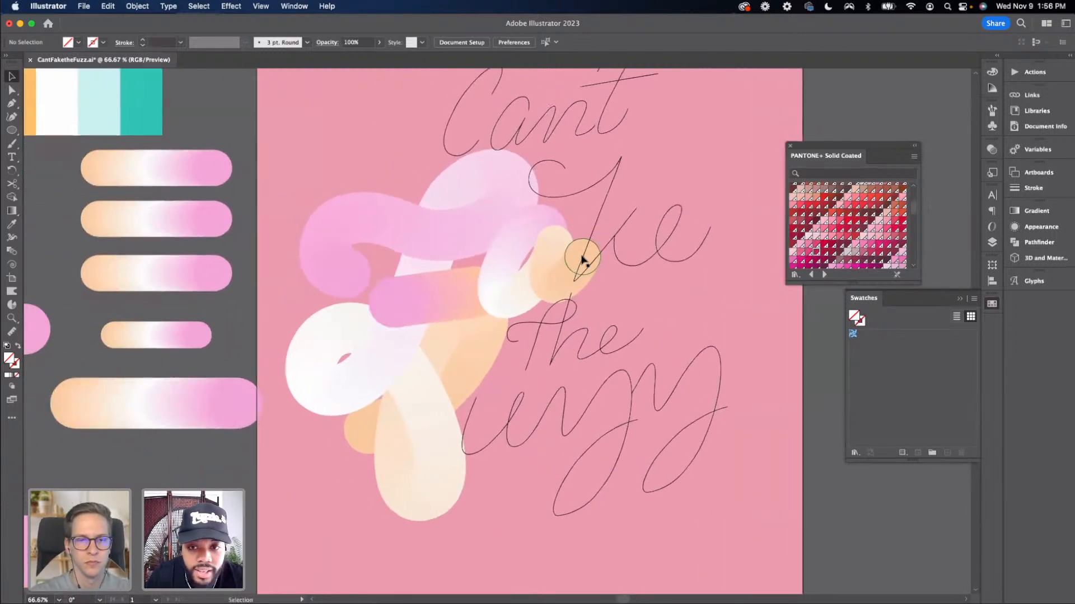
{"action": "left_click", "coordinate": [588, 251]}
{"action": "left_click", "coordinate": [202, 273], "text": "shift"}
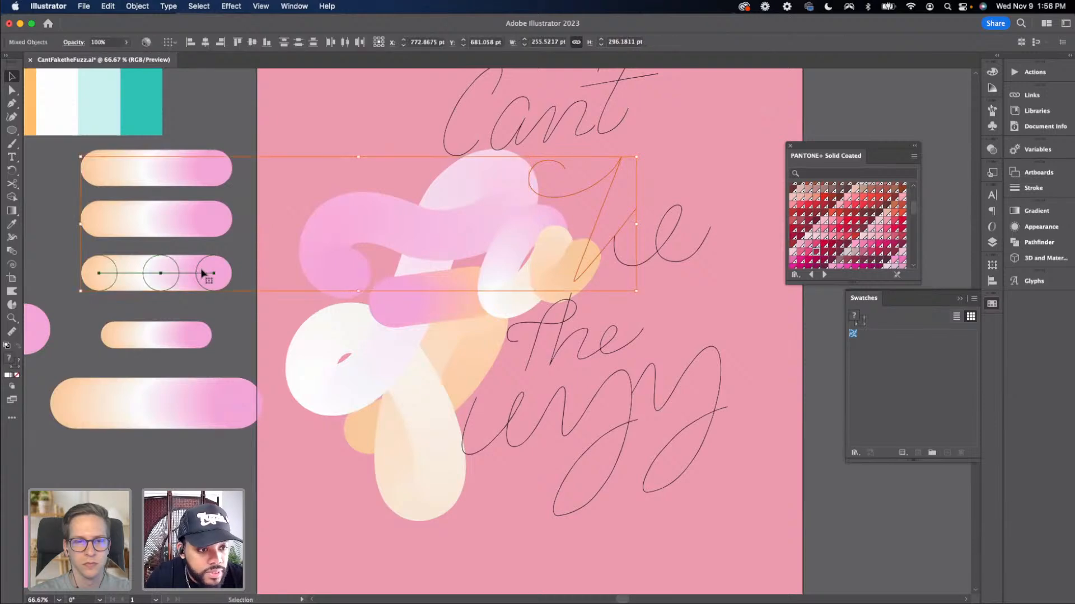
{"action": "left_click", "coordinate": [137, 6]}
{"action": "mouse_move", "coordinate": [168, 362]}
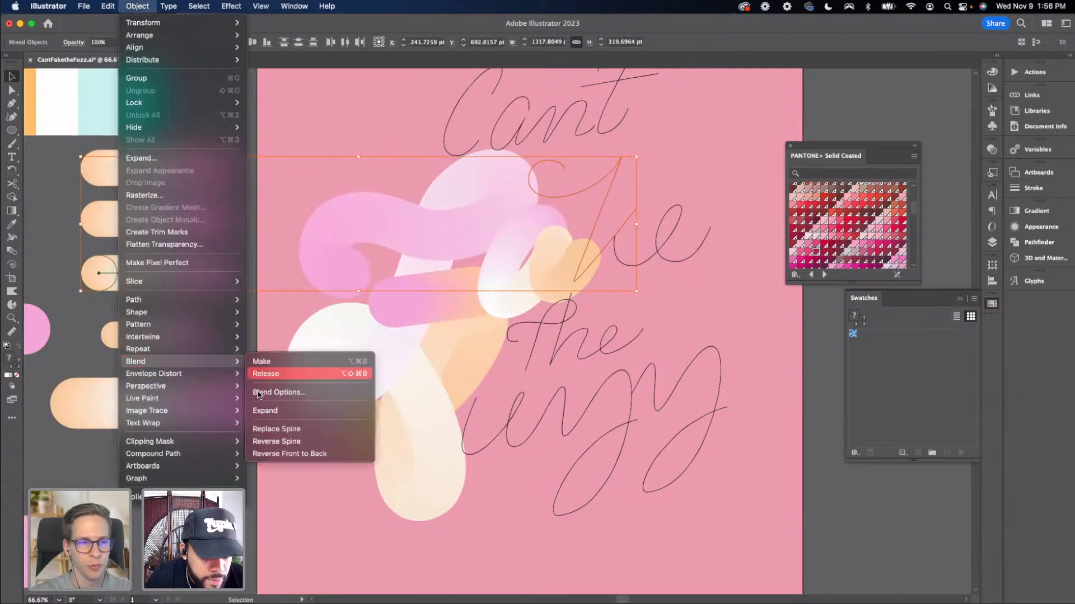
{"action": "left_click", "coordinate": [278, 427]}
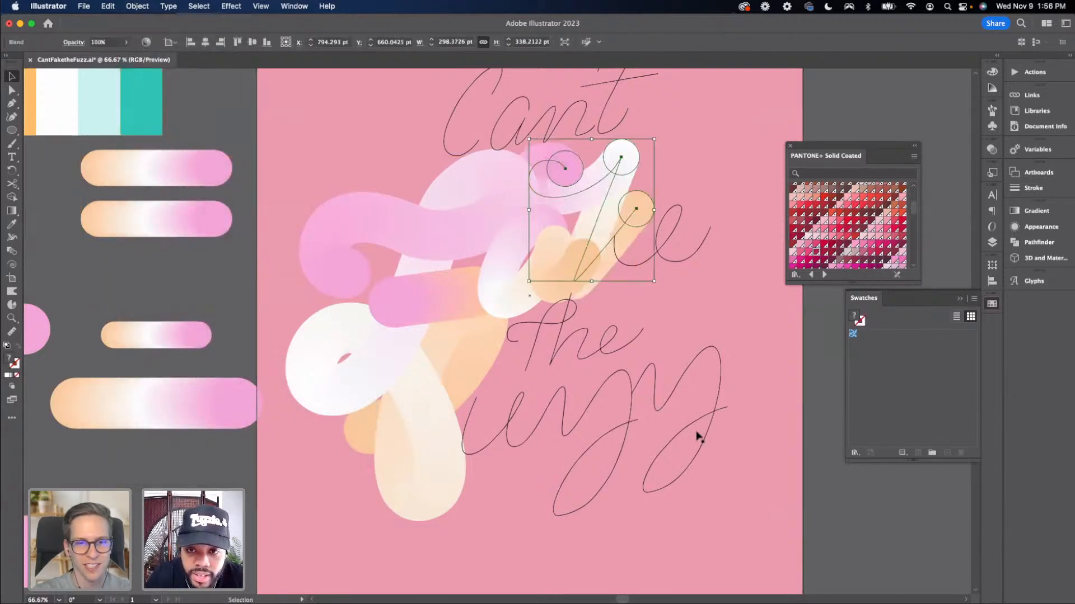
Replace another three-circle blend's spine with the 'e' lettering path
{"action": "left_click", "coordinate": [772, 414]}
{"action": "scroll", "coordinate": [739, 408], "scroll_direction": "right", "scroll_amount": 3}
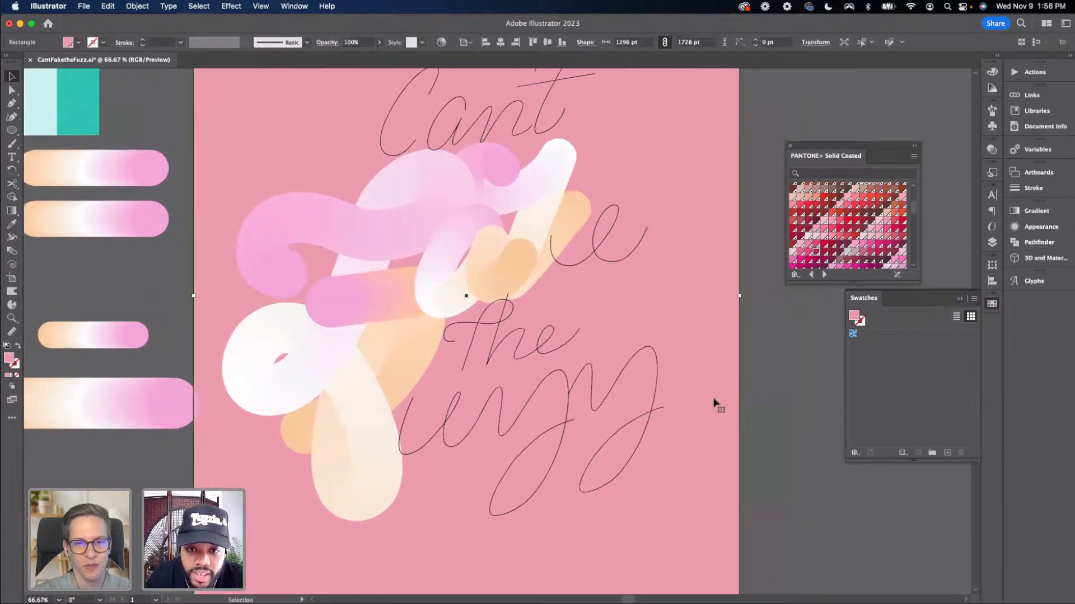
{"action": "left_click", "coordinate": [578, 267]}
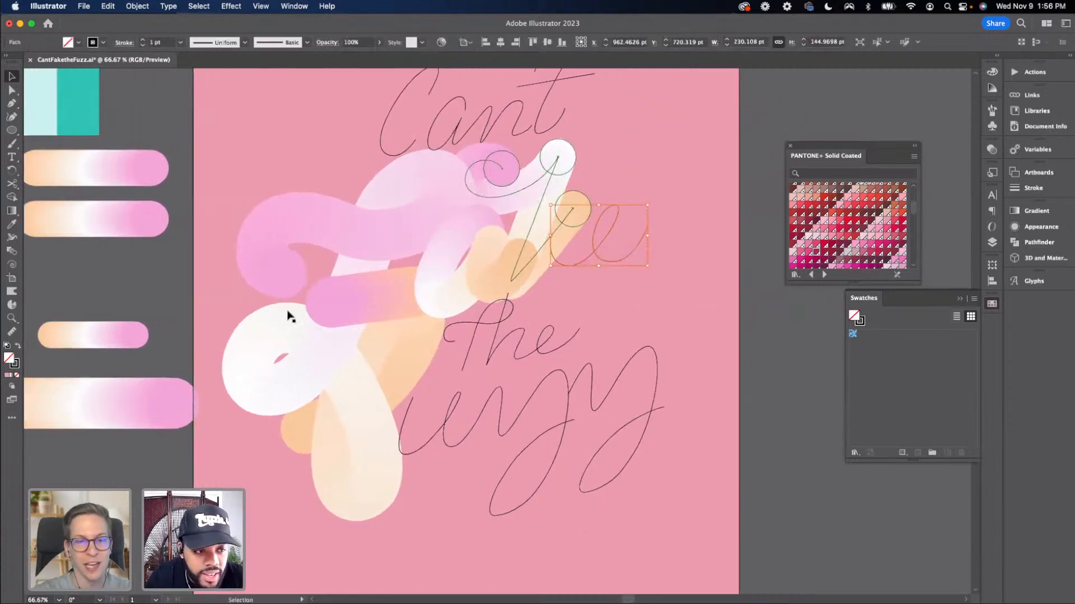
{"action": "left_click", "coordinate": [116, 225], "text": "shift"}
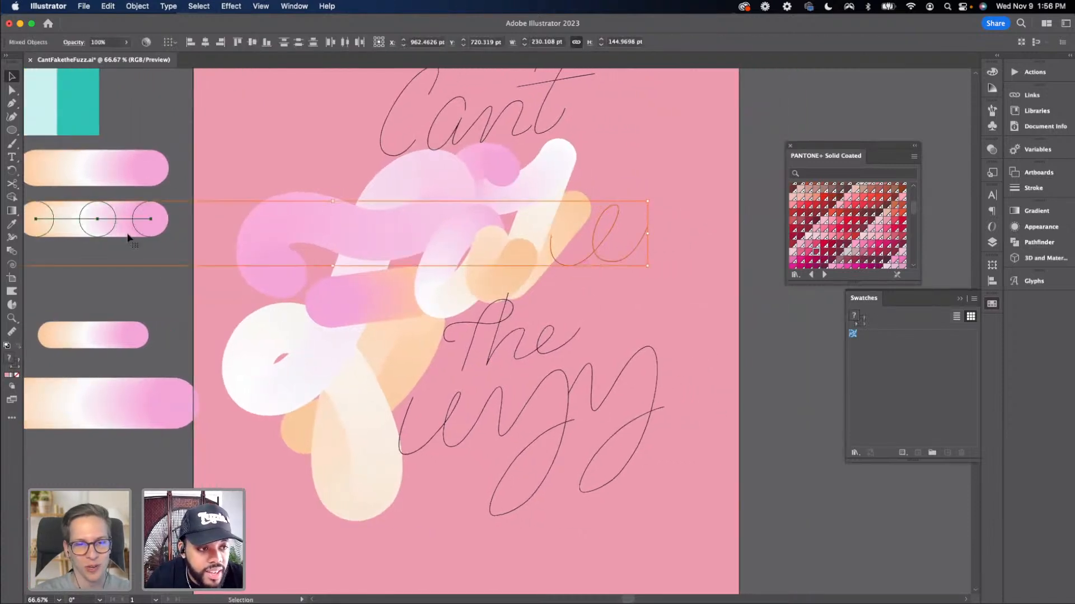
{"action": "left_click", "coordinate": [135, 6]}
{"action": "mouse_move", "coordinate": [168, 300]}
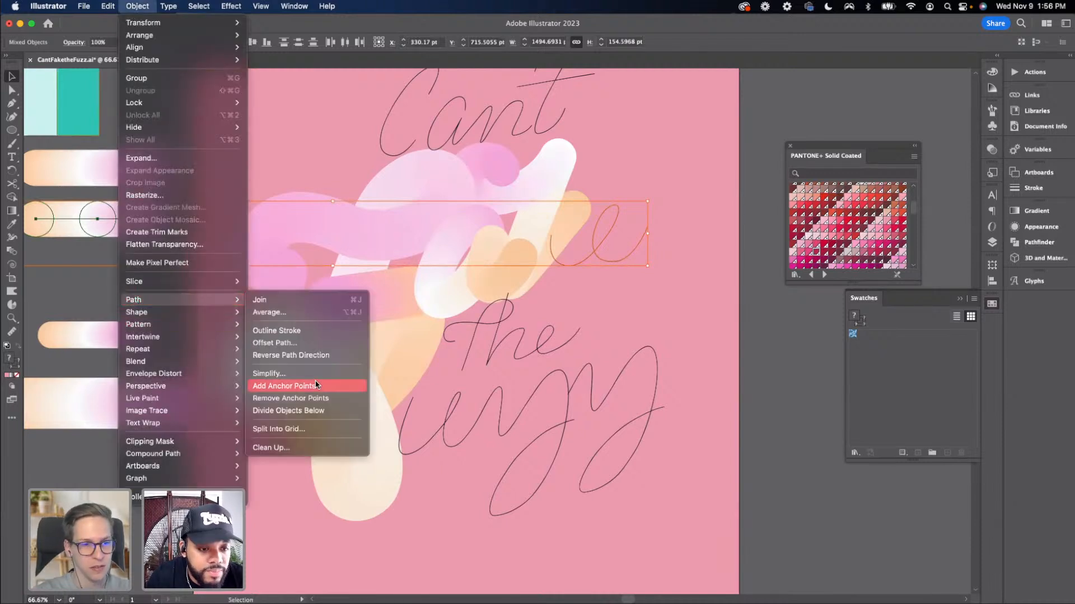
{"action": "mouse_move", "coordinate": [184, 361]}
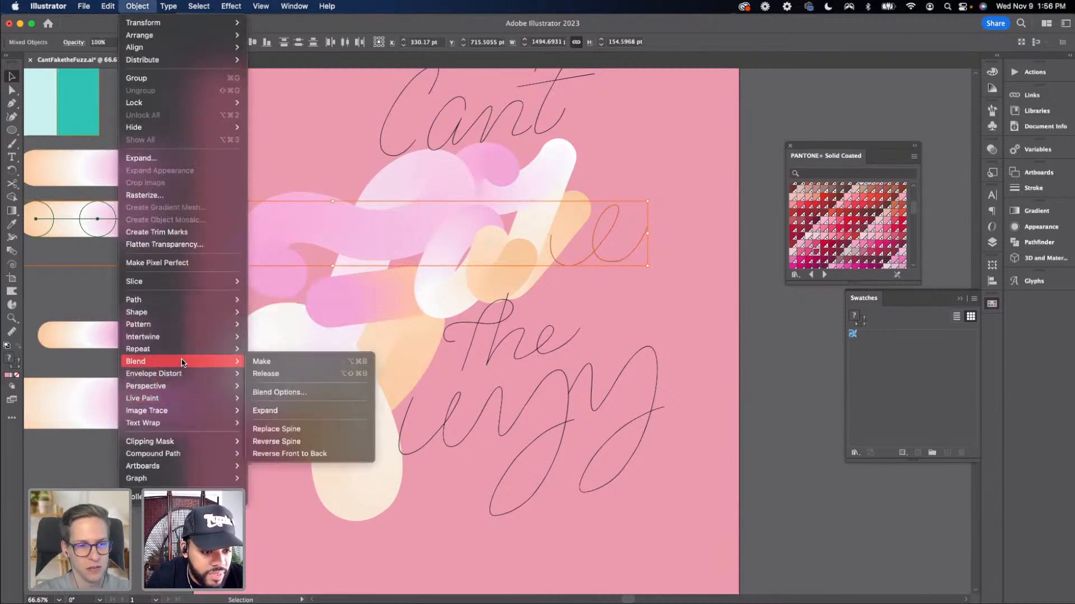
{"action": "left_click", "coordinate": [310, 435]}
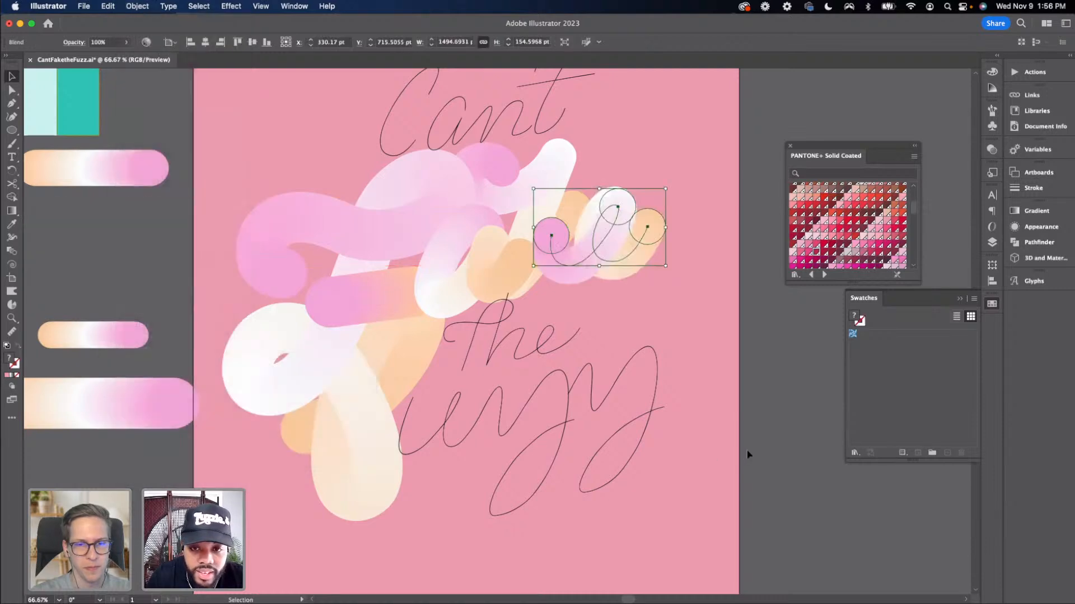
Reverse the spine of the blend on the 'e'
{"action": "left_click", "coordinate": [753, 441]}
{"action": "scroll", "coordinate": [644, 392], "scroll_direction": "right", "scroll_amount": 3}
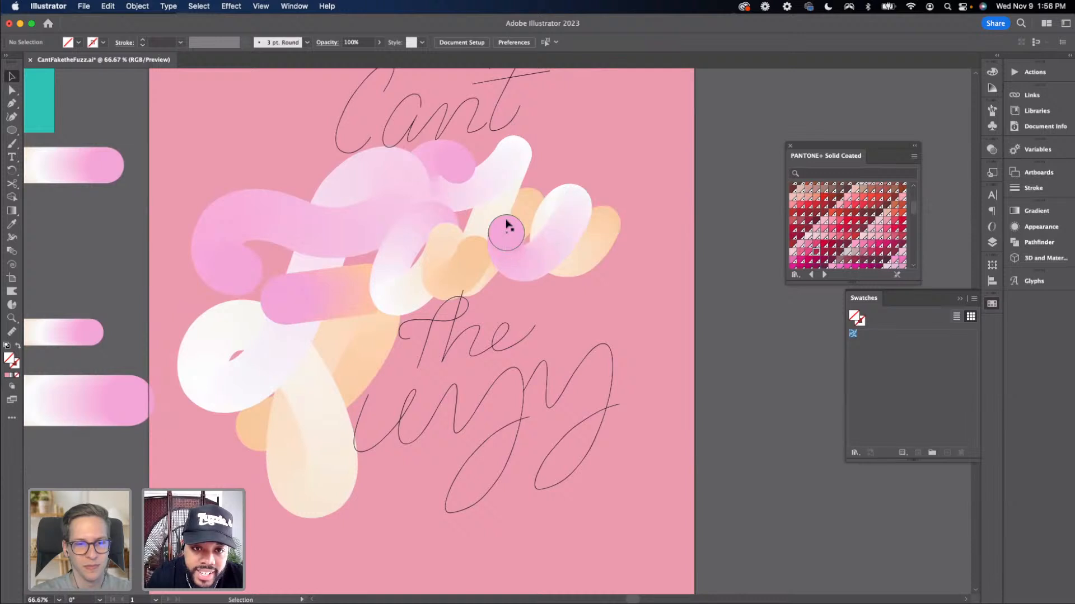
{"action": "left_click", "coordinate": [500, 267]}
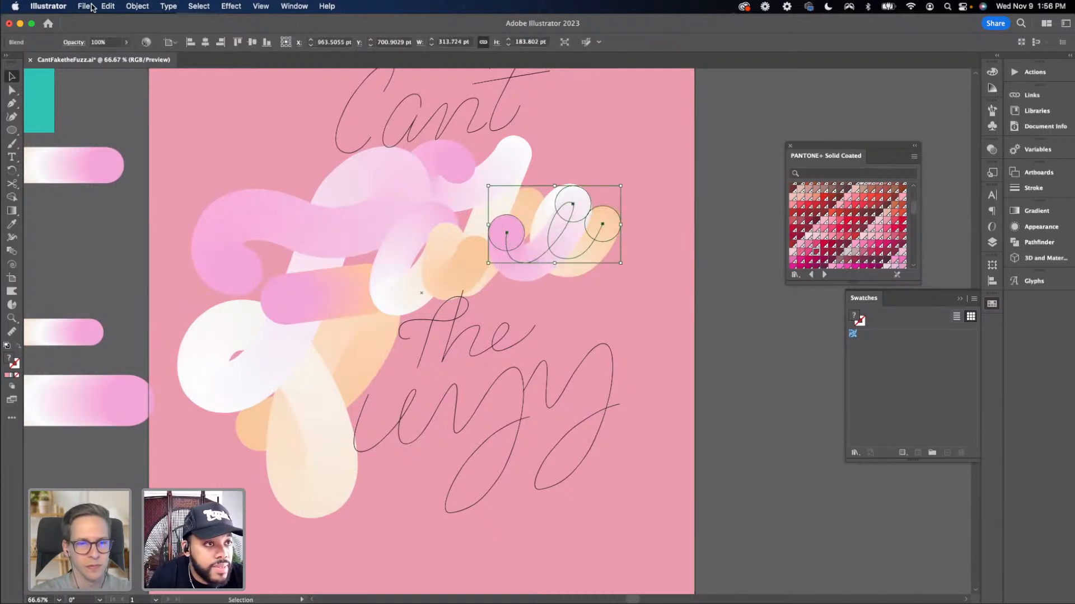
{"action": "left_click", "coordinate": [127, 7]}
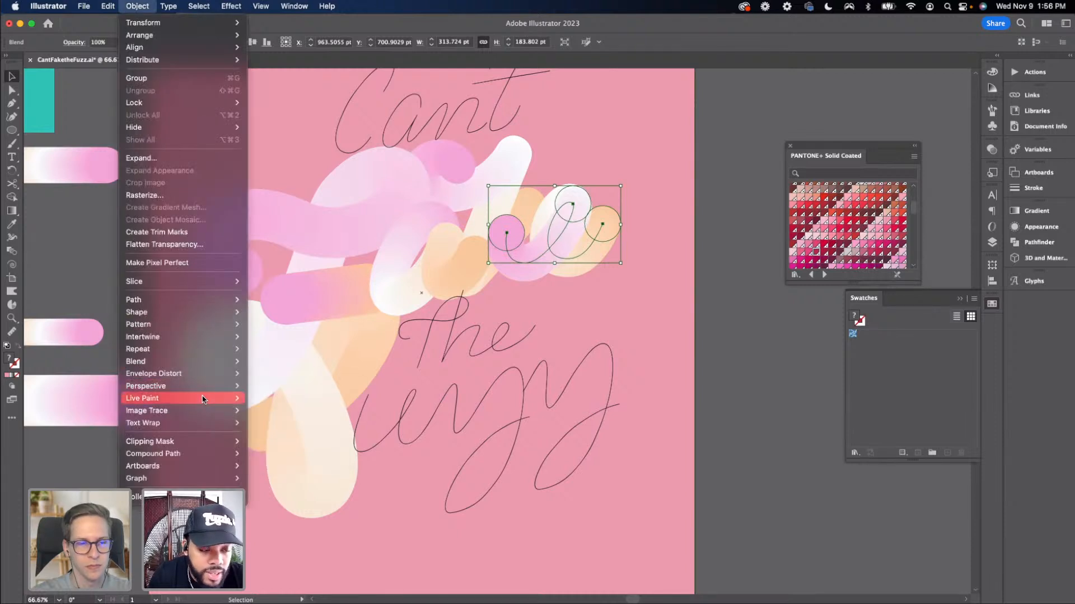
{"action": "mouse_move", "coordinate": [157, 349]}
{"action": "mouse_move", "coordinate": [190, 361]}
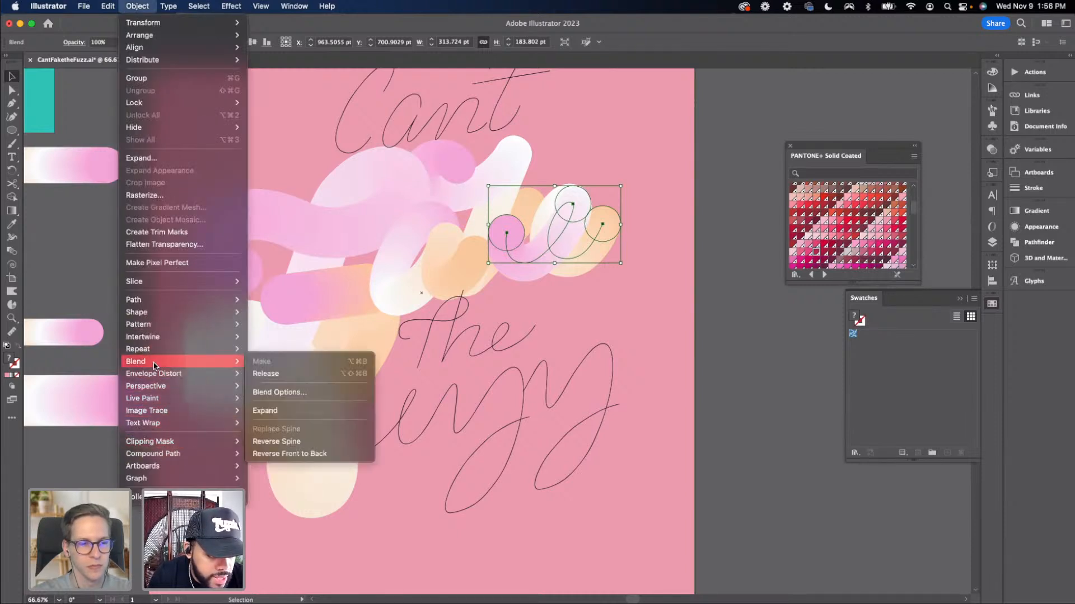
{"action": "left_click", "coordinate": [294, 442]}
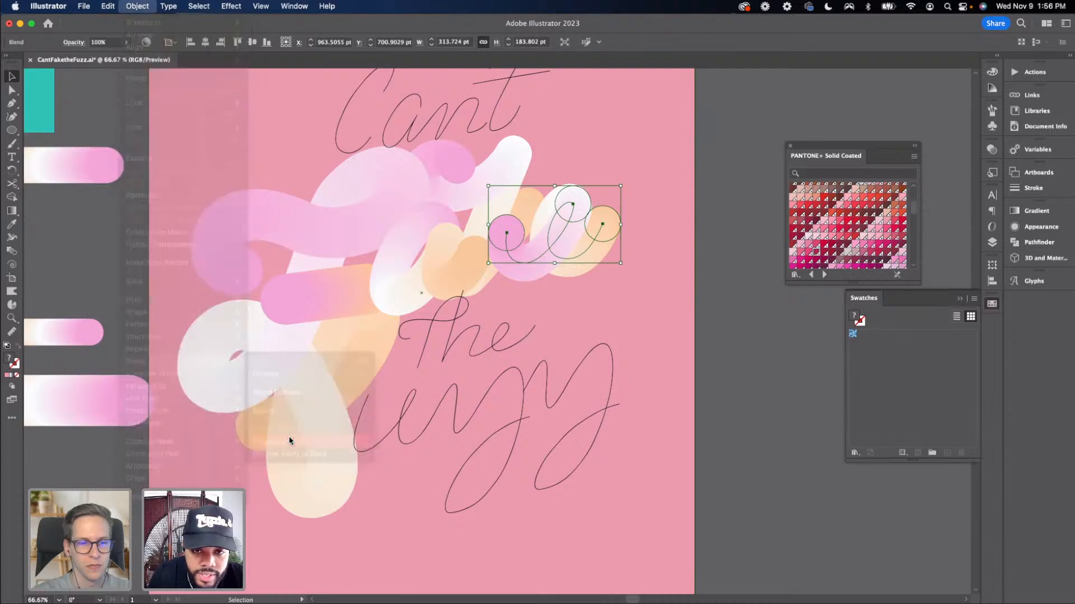
{"action": "left_click", "coordinate": [710, 431]}
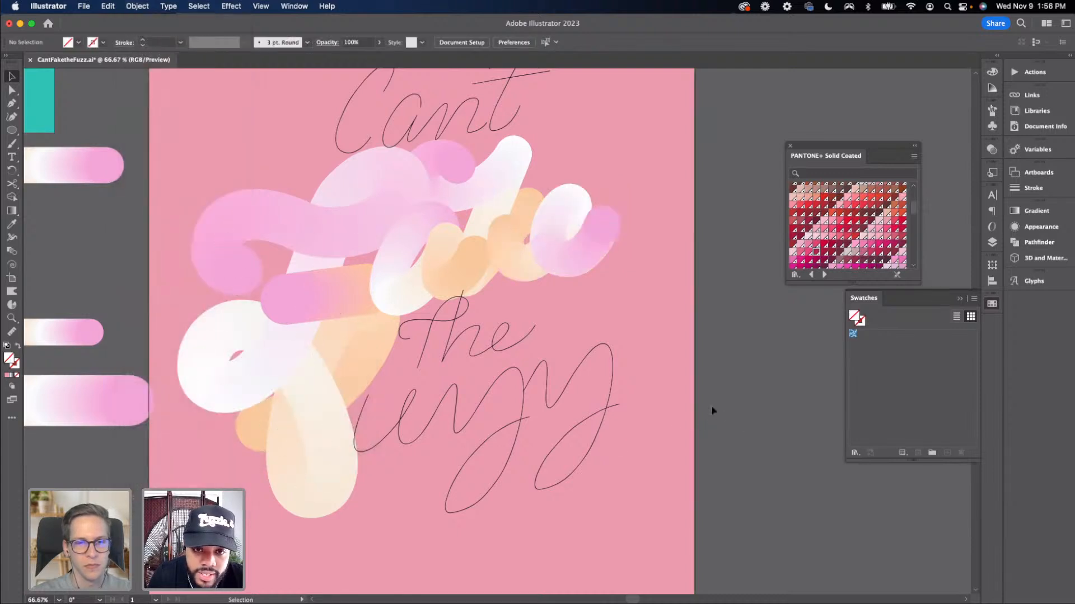
Review the blended 'Fake' lettering at a wider zoom
{"action": "left_click", "coordinate": [492, 210]}
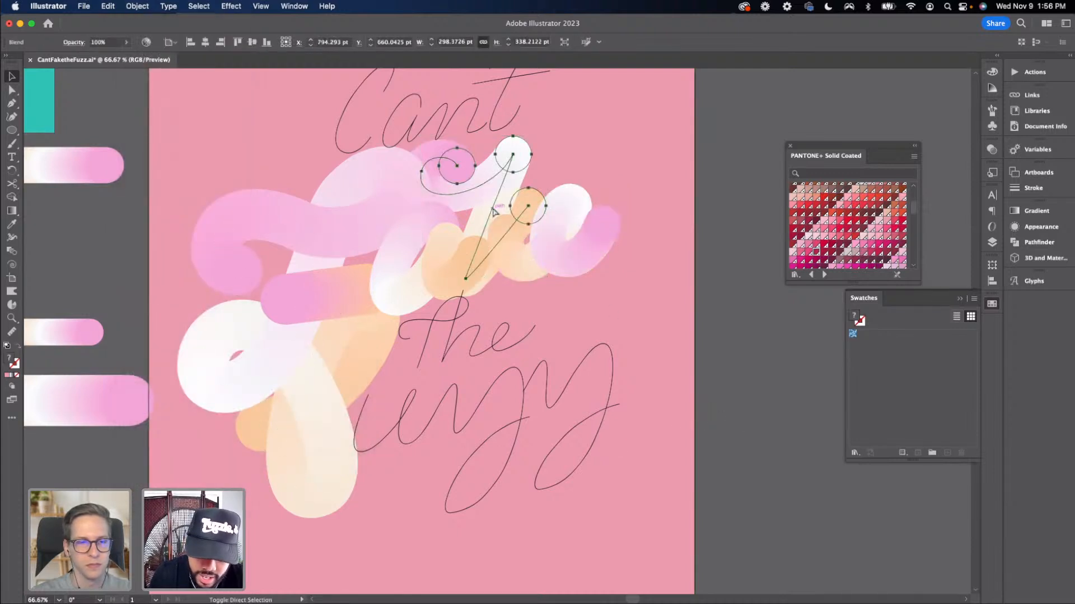
{"action": "left_click", "coordinate": [716, 334]}
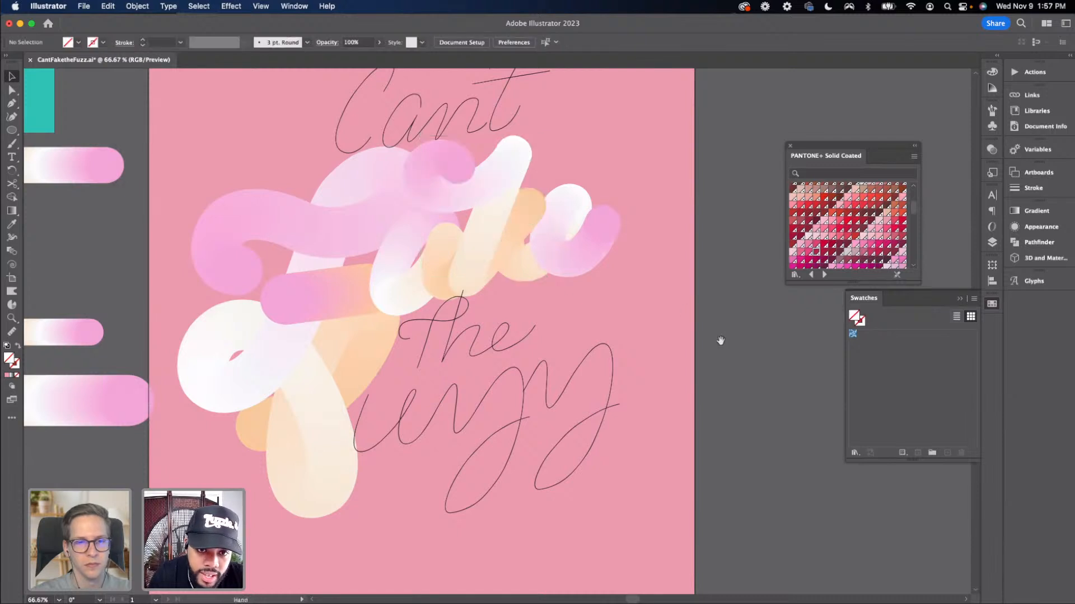
{"action": "left_click_drag", "start_coordinate": [720, 341], "coordinate": [689, 310]}
{"action": "key", "text": "super+minus"}
{"action": "key", "text": "super+minus"}
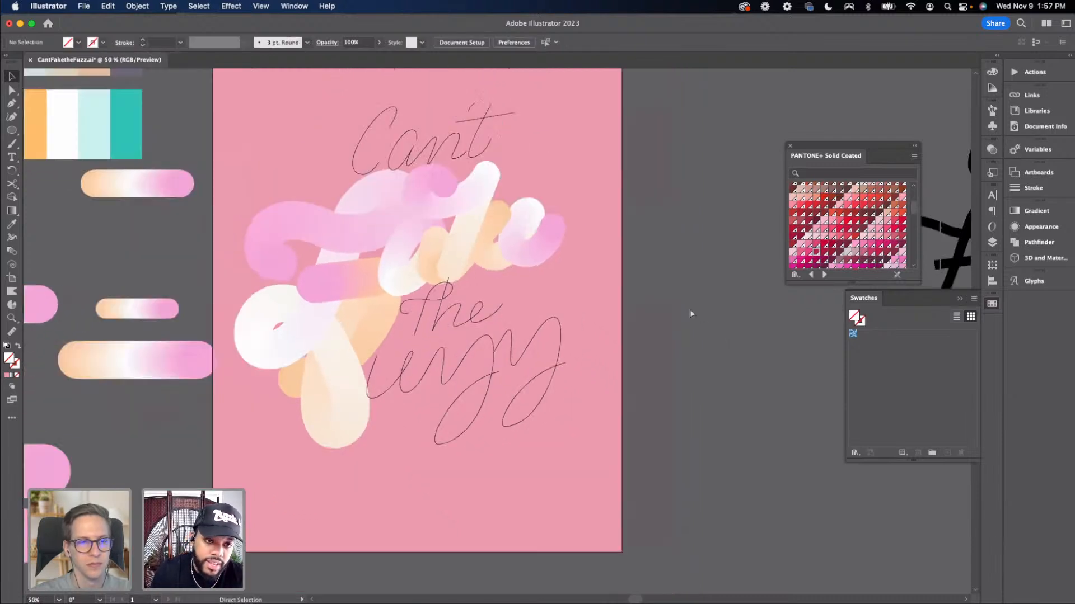
{"action": "key", "text": "super+equal"}
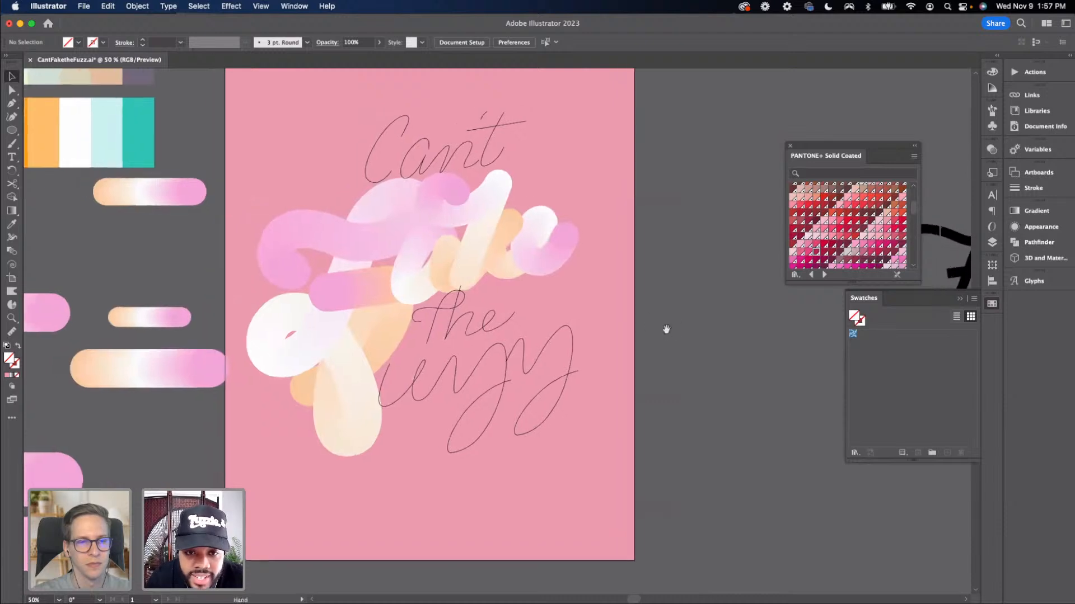
{"action": "key", "text": "super+equal"}
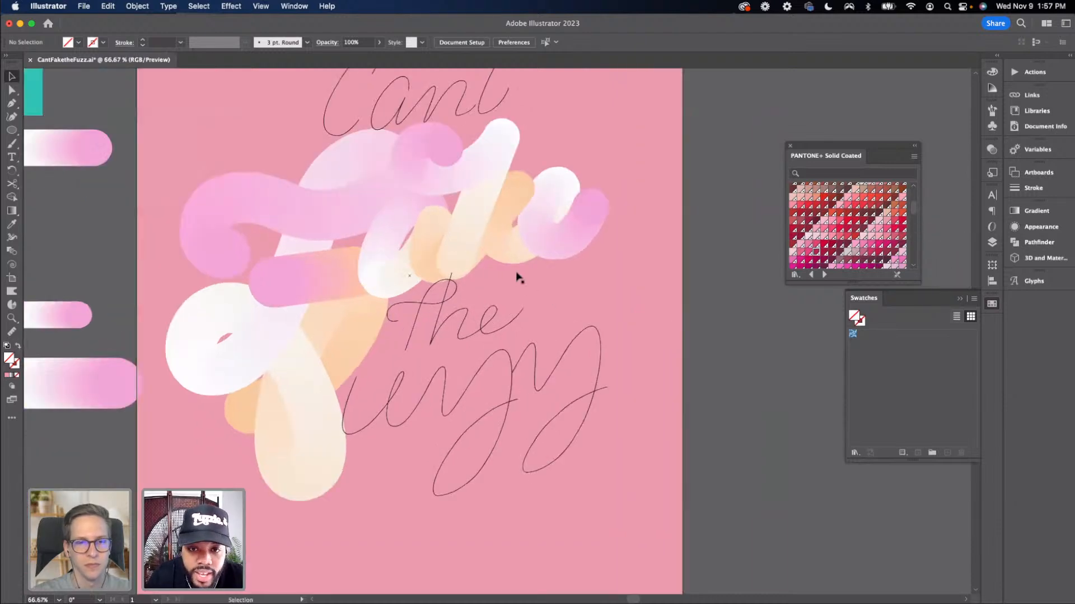
Nudge the 'e' blend slightly to the right along the lettering
{"action": "left_click_drag", "start_coordinate": [531, 254], "coordinate": [534, 259]}
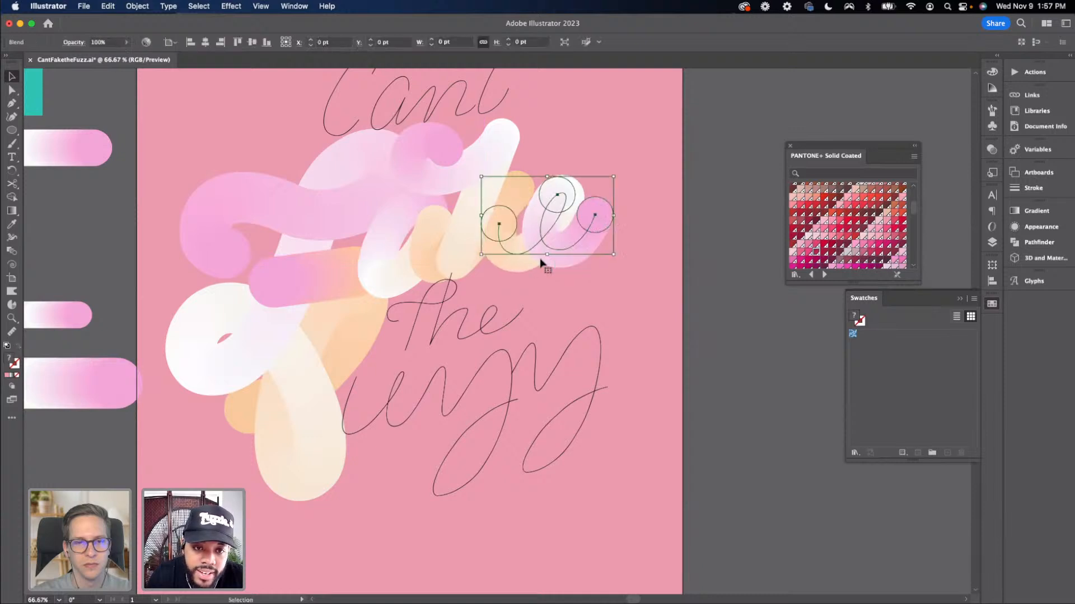
{"action": "left_click", "coordinate": [724, 349]}
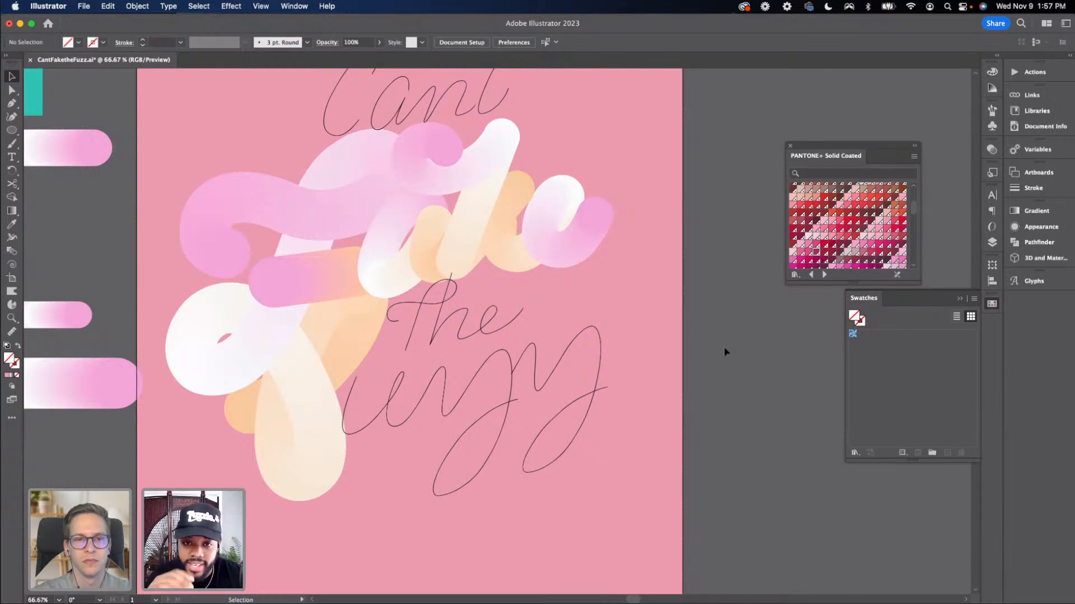
{"action": "key", "text": "super+z"}
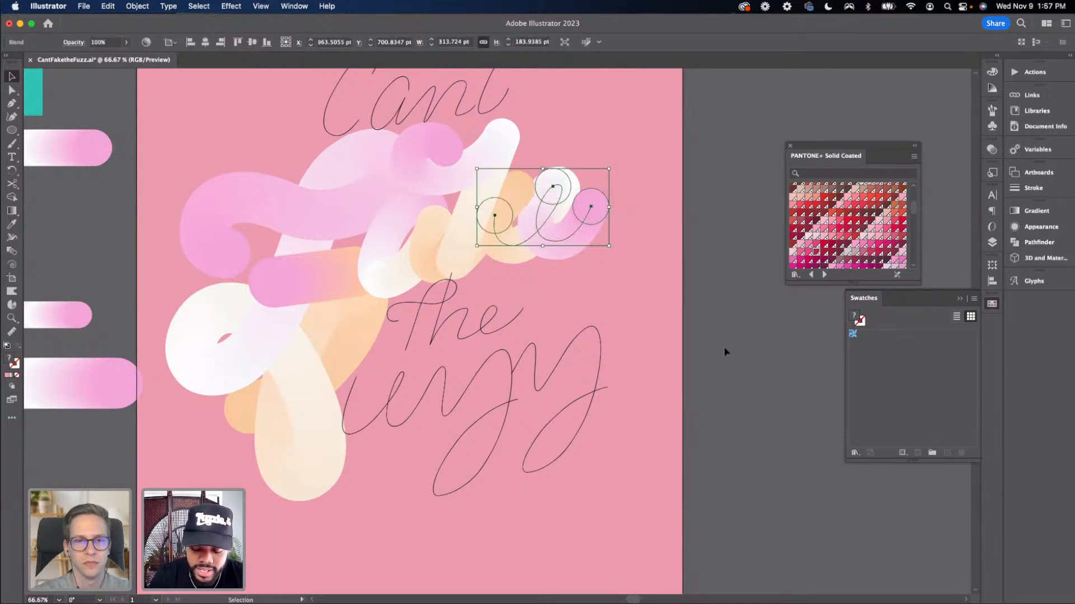
{"action": "key", "text": "Right"}
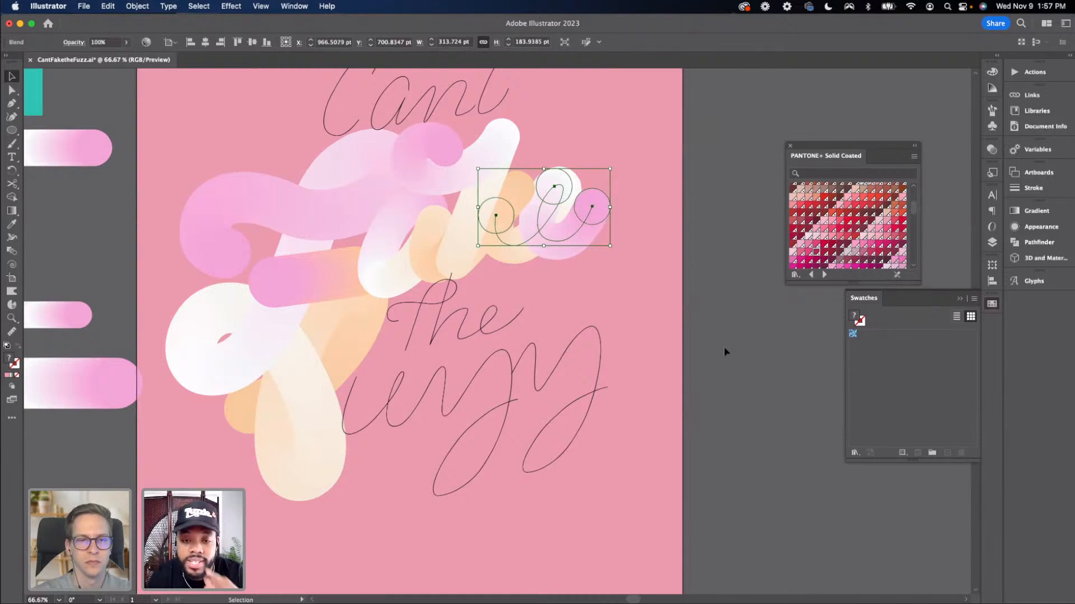
{"action": "left_click", "coordinate": [703, 324]}
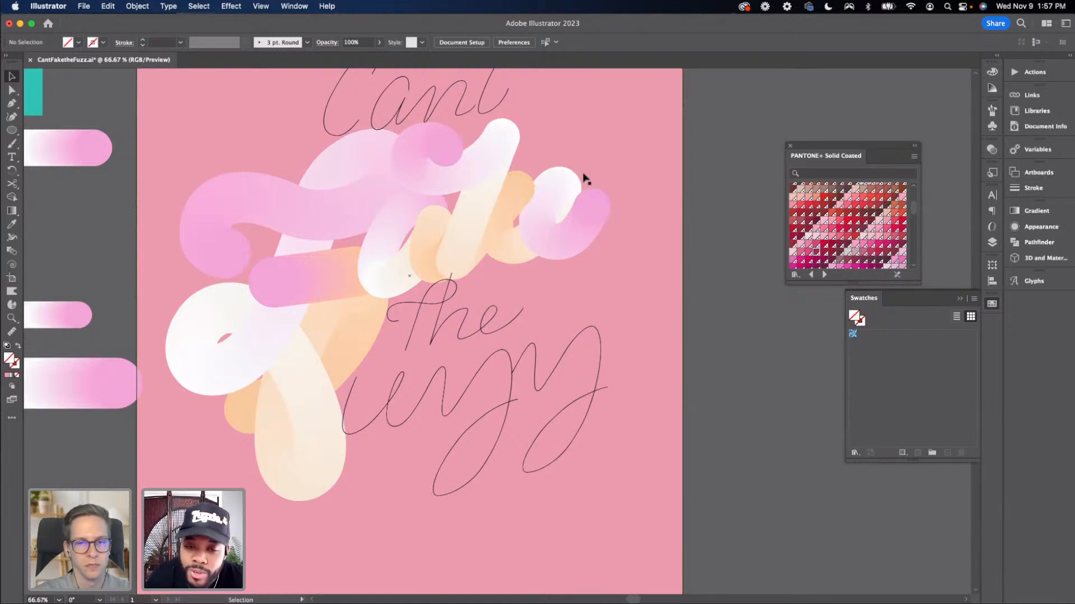
{"action": "left_click_drag", "start_coordinate": [546, 201], "coordinate": [560, 203]}
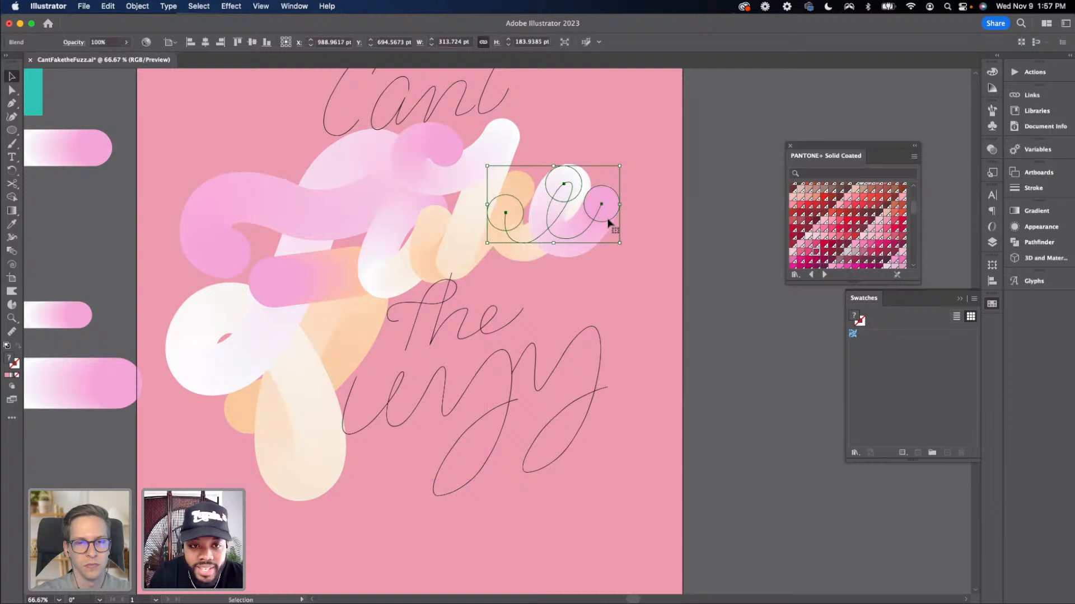
{"action": "left_click", "coordinate": [697, 243]}
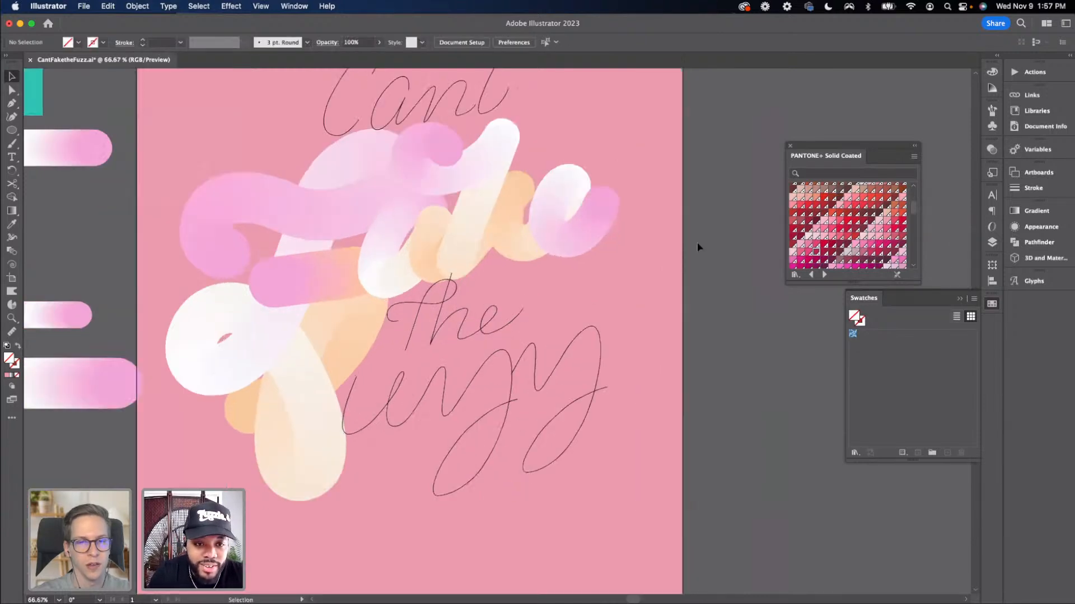
Rearrange the blend shapes beside the artboard
{"action": "scroll", "coordinate": [626, 316], "scroll_direction": "down", "scroll_amount": 2}
{"action": "scroll", "coordinate": [627, 316], "scroll_direction": "left", "scroll_amount": 2}
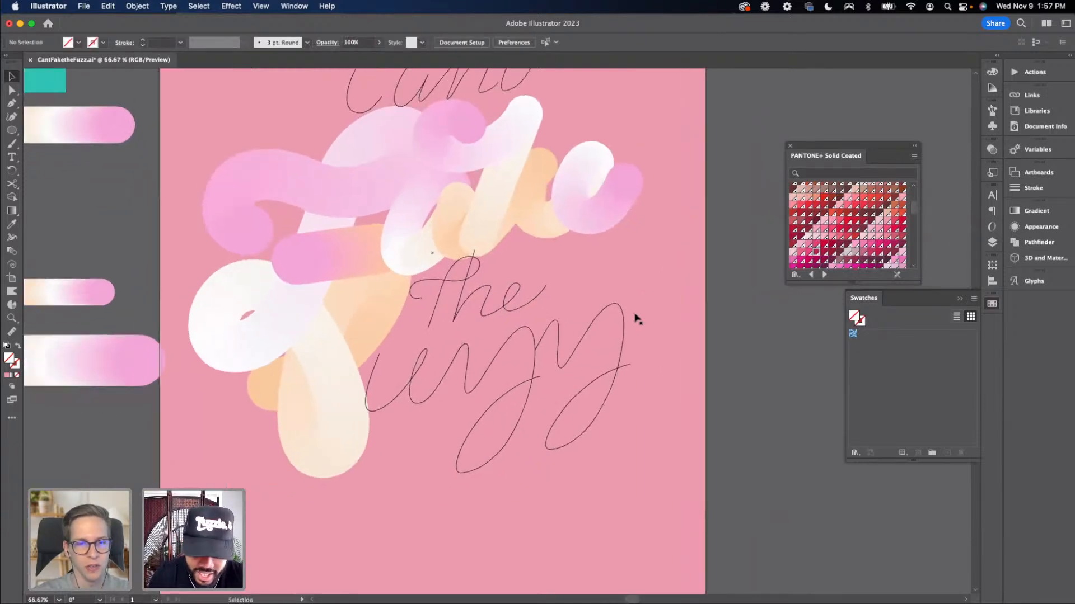
{"action": "key", "text": "super+minus"}
{"action": "left_click_drag", "start_coordinate": [140, 271], "coordinate": [194, 253]}
{"action": "left_click_drag", "start_coordinate": [227, 159], "coordinate": [309, 497]}
{"action": "left_click_drag", "start_coordinate": [260, 461], "coordinate": [266, 426]}
{"action": "left_click", "coordinate": [269, 513]}
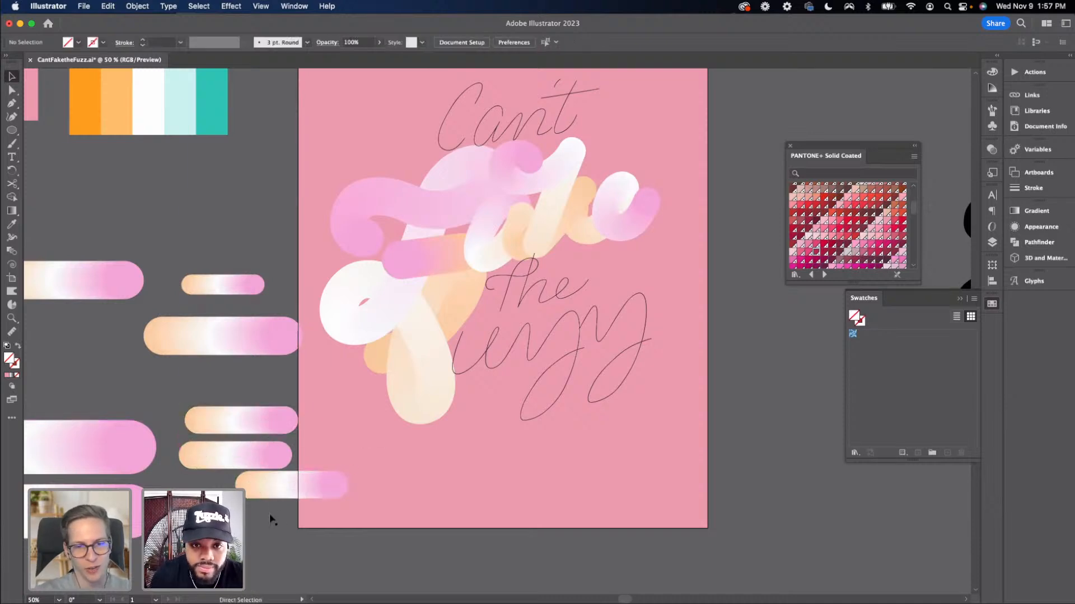
Select a three-circle blend together with a 'Fuzz' lettering path
{"action": "key", "text": "super+equal"}
{"action": "scroll", "coordinate": [193, 456], "scroll_direction": "up", "scroll_amount": 1}
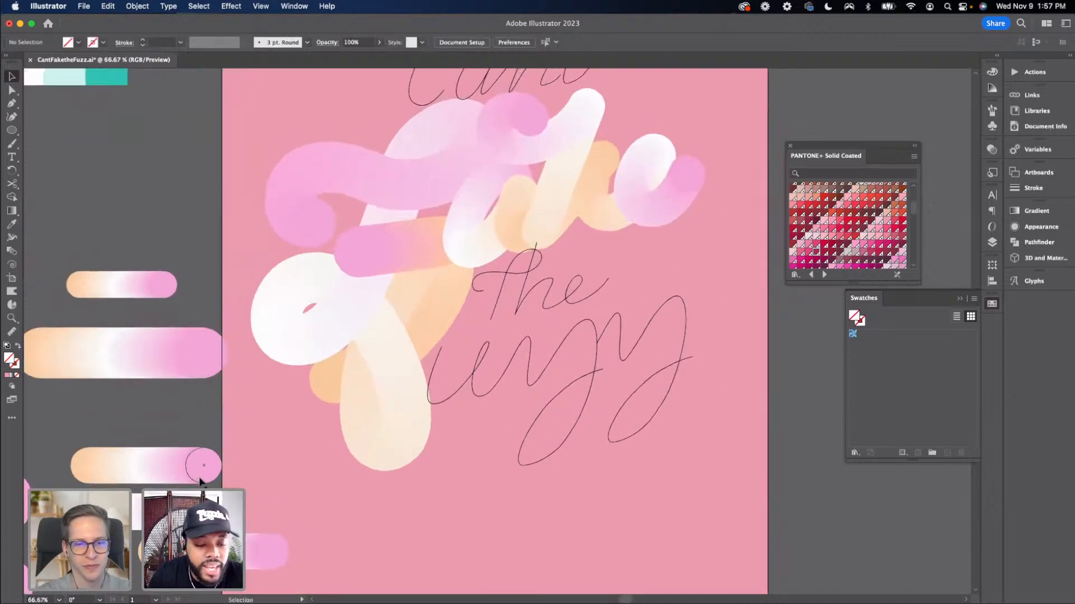
{"action": "left_click", "coordinate": [200, 480]}
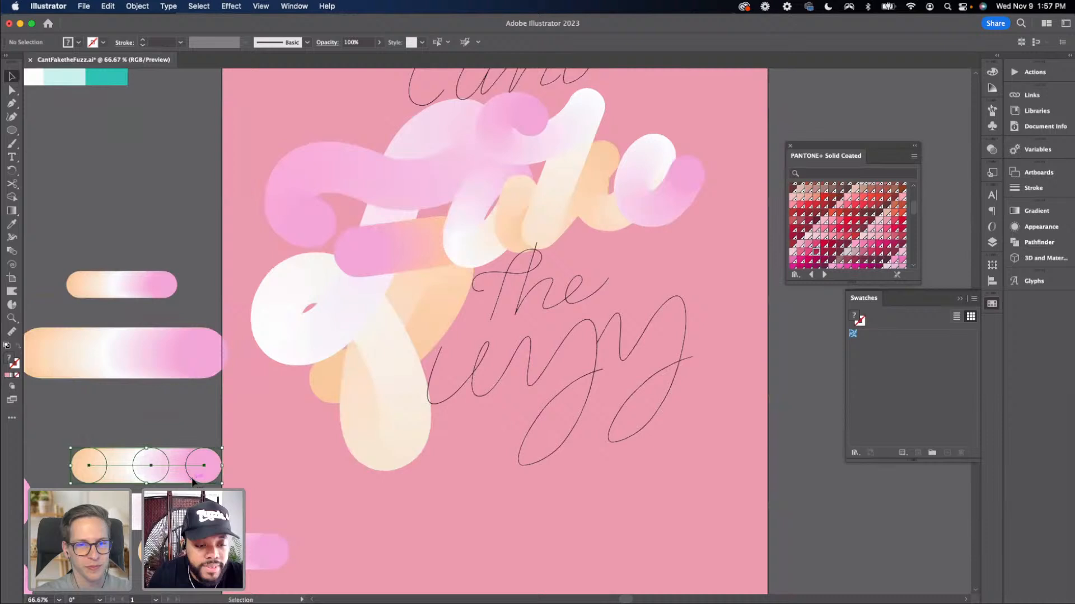
{"action": "left_click", "coordinate": [473, 385], "text": "shift"}
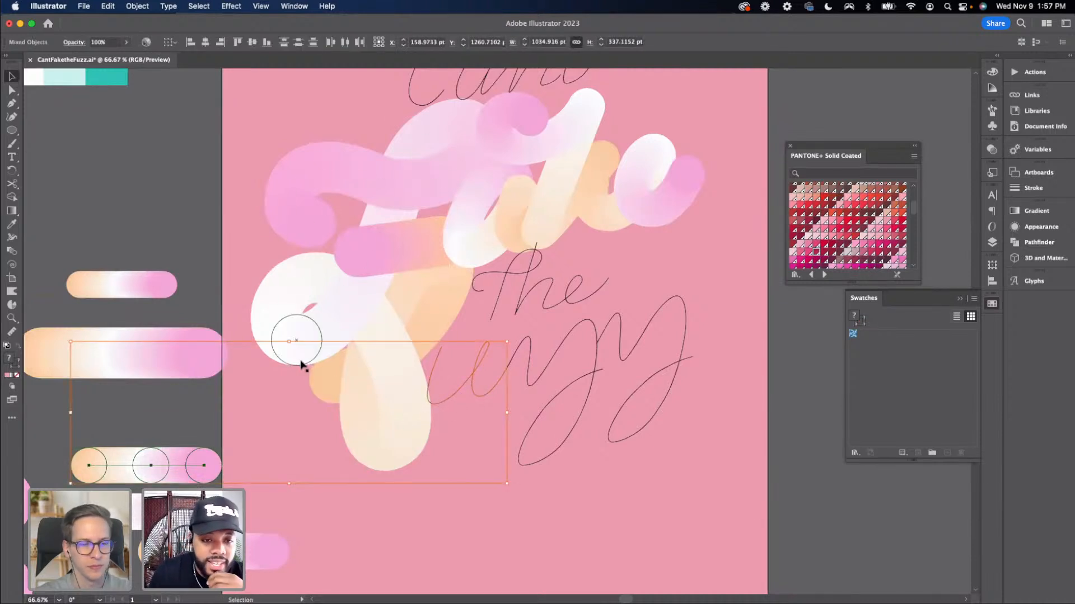
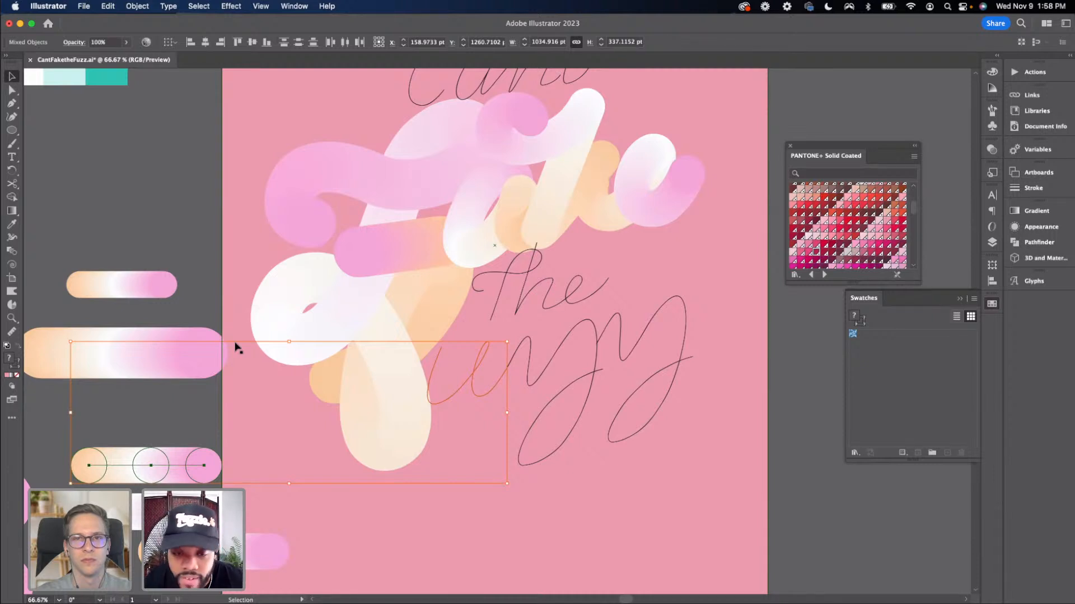
Replace the selected blend's spine with the 'Fuzz' lettering path
{"action": "left_click", "coordinate": [147, 8]}
{"action": "mouse_move", "coordinate": [185, 362]}
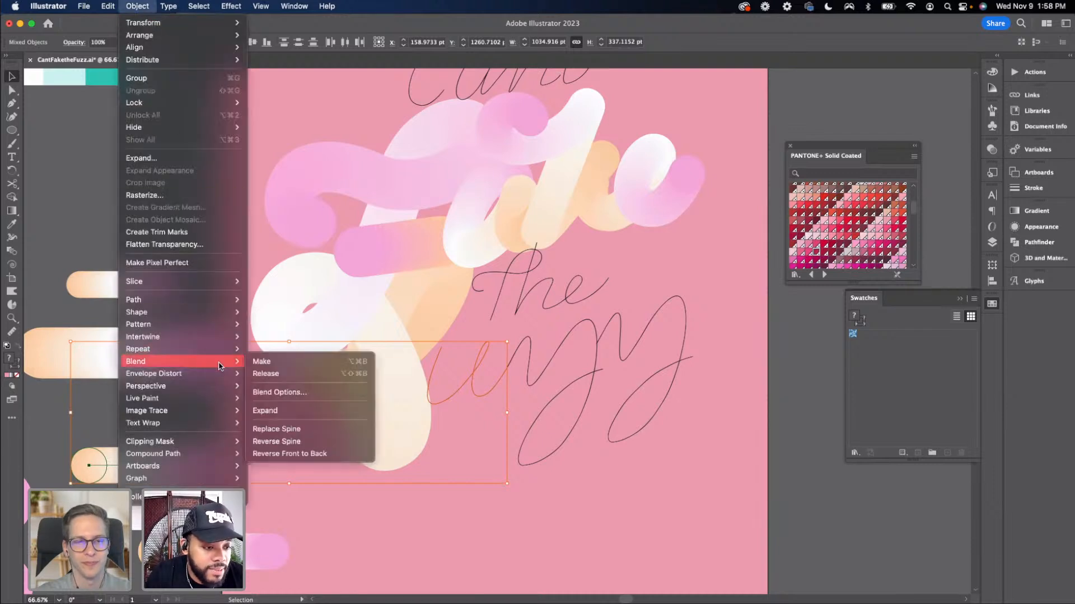
{"action": "left_click", "coordinate": [262, 430]}
{"action": "left_click", "coordinate": [752, 453]}
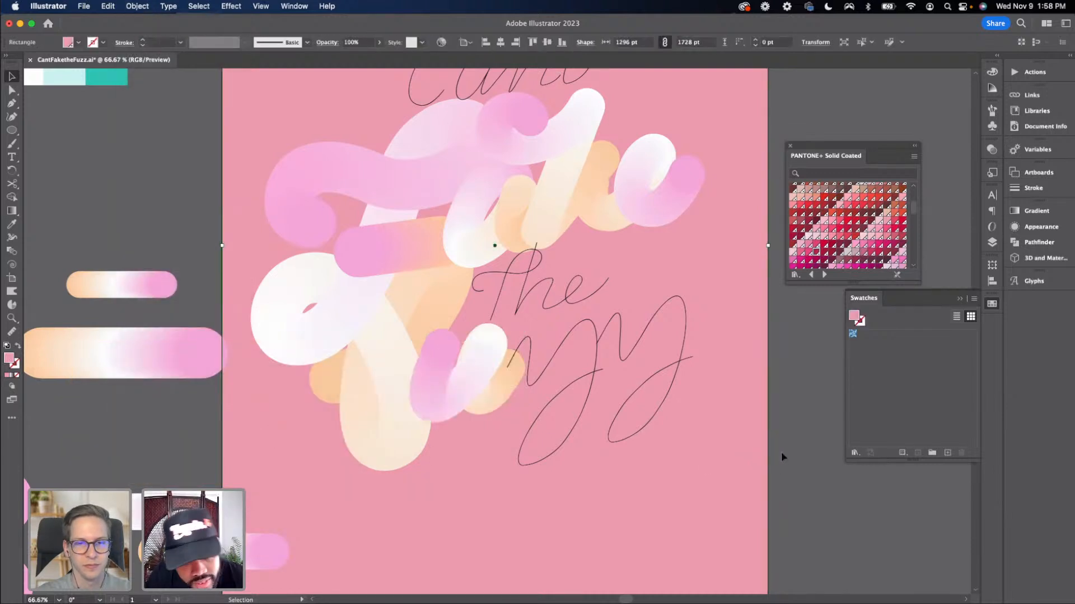
Reverse the front-to-back order of the blend on the 'F' of 'Fuzz'
{"action": "left_click", "coordinate": [465, 401]}
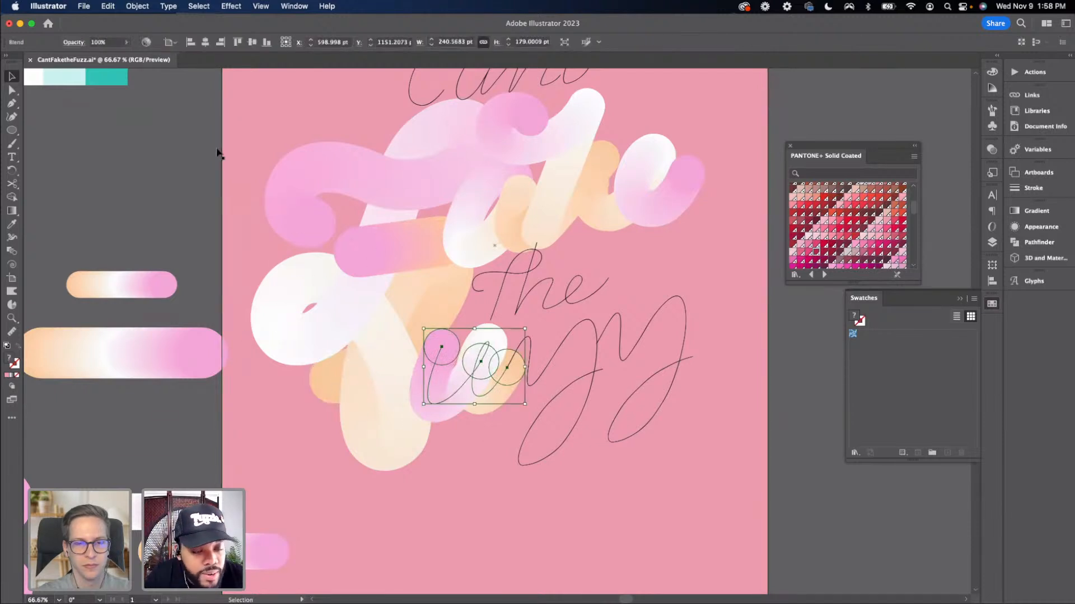
{"action": "left_click", "coordinate": [137, 6]}
{"action": "mouse_move", "coordinate": [206, 446]}
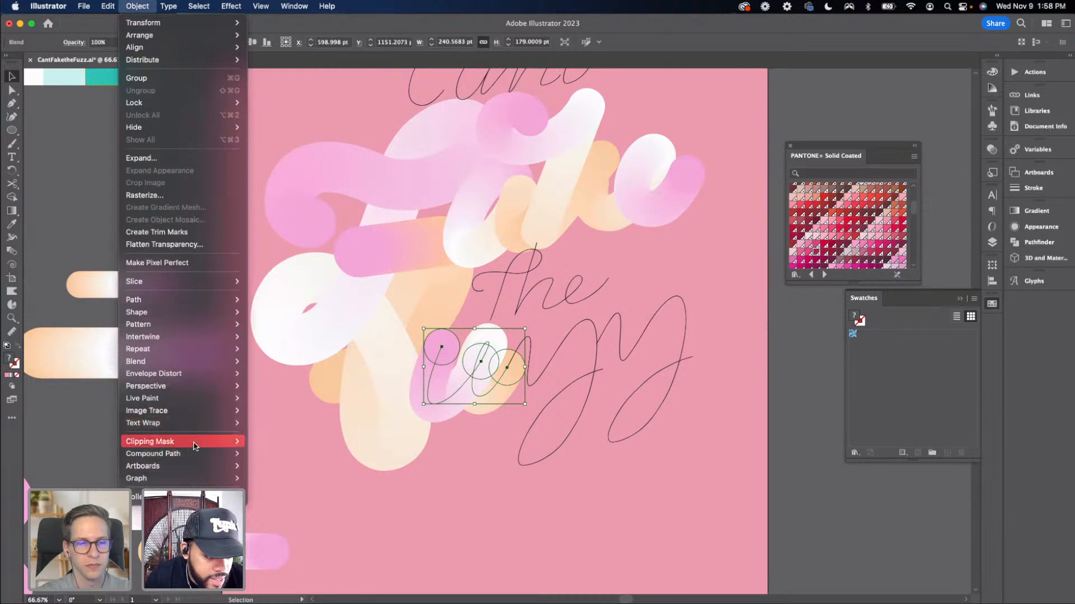
{"action": "mouse_move", "coordinate": [236, 361]}
{"action": "left_click", "coordinate": [312, 454]}
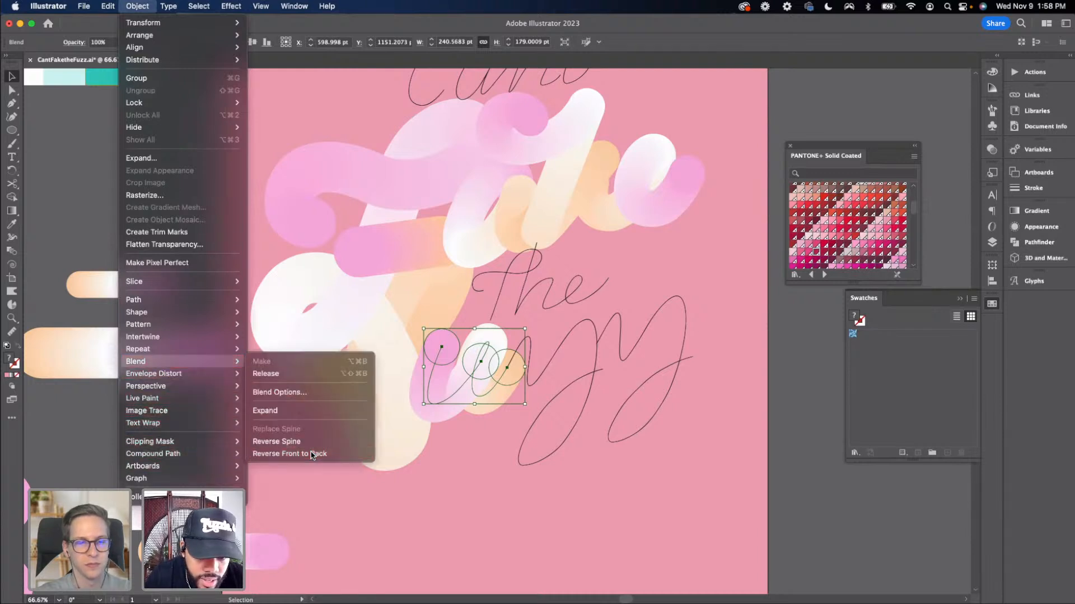
{"action": "left_click", "coordinate": [755, 455]}
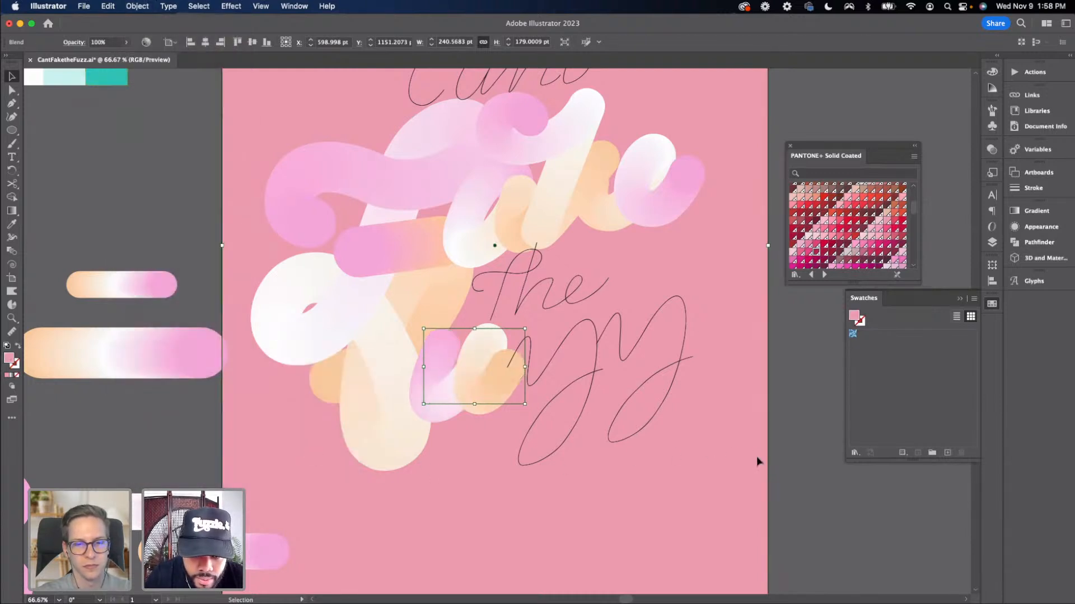
Move another three-circle blend up, select it with the next 'Fuzz' lettering path, and replace its spine
{"action": "left_click_drag", "start_coordinate": [784, 463], "coordinate": [762, 449]}
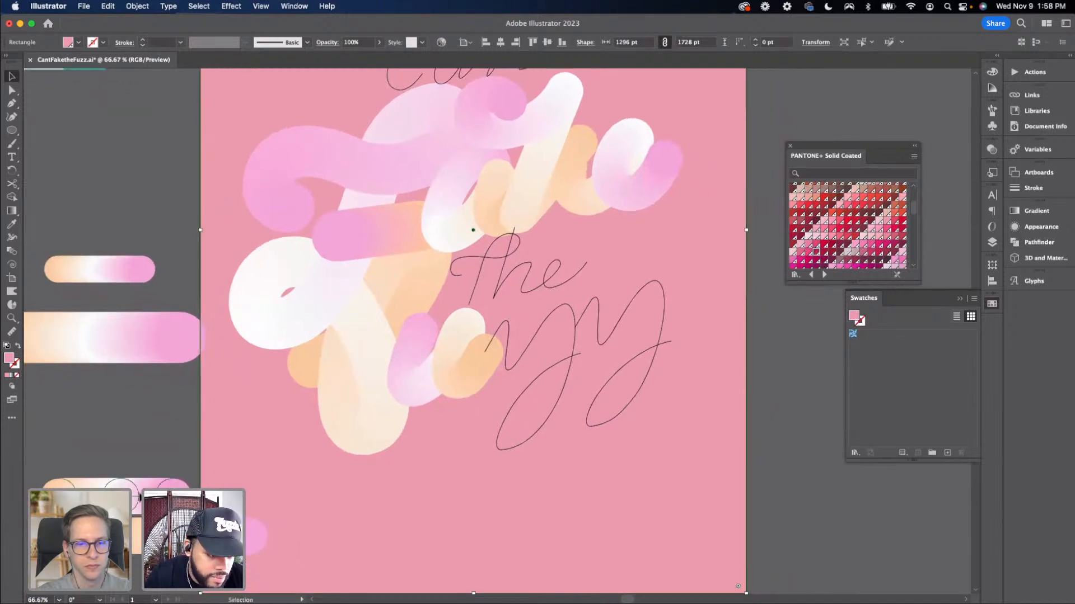
{"action": "left_click", "coordinate": [139, 497]}
{"action": "left_click_drag", "start_coordinate": [158, 493], "coordinate": [170, 442]}
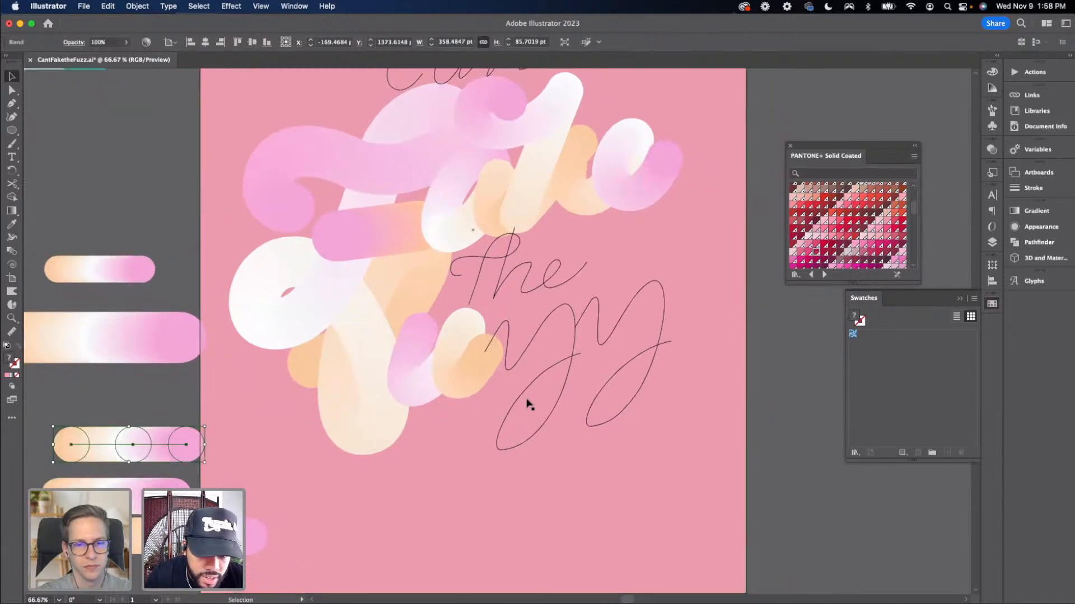
{"action": "left_click", "coordinate": [525, 352], "text": "shift"}
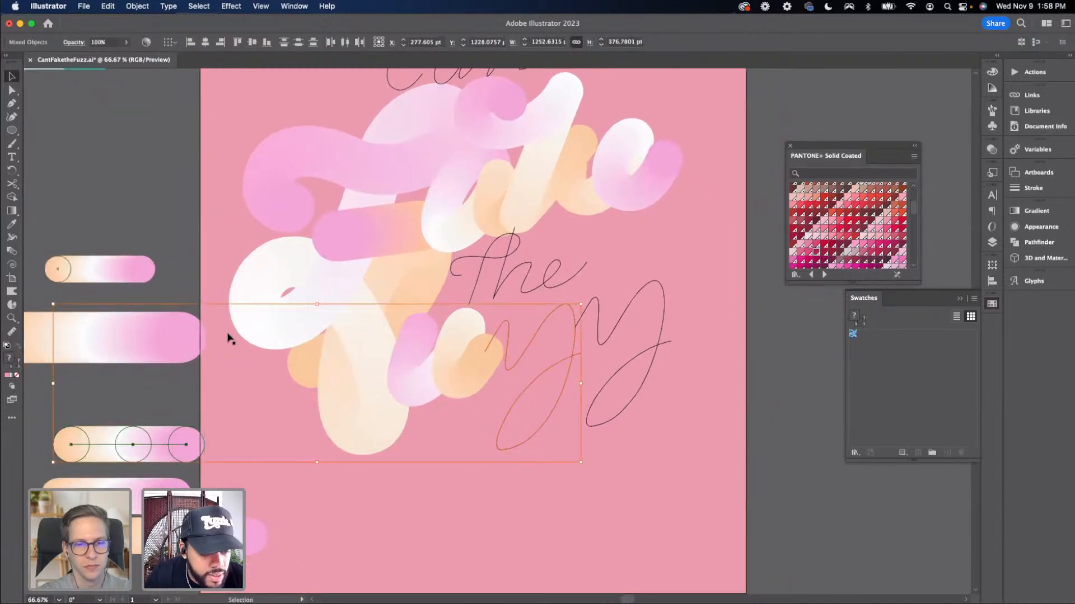
{"action": "left_click", "coordinate": [137, 7]}
{"action": "mouse_move", "coordinate": [224, 361]}
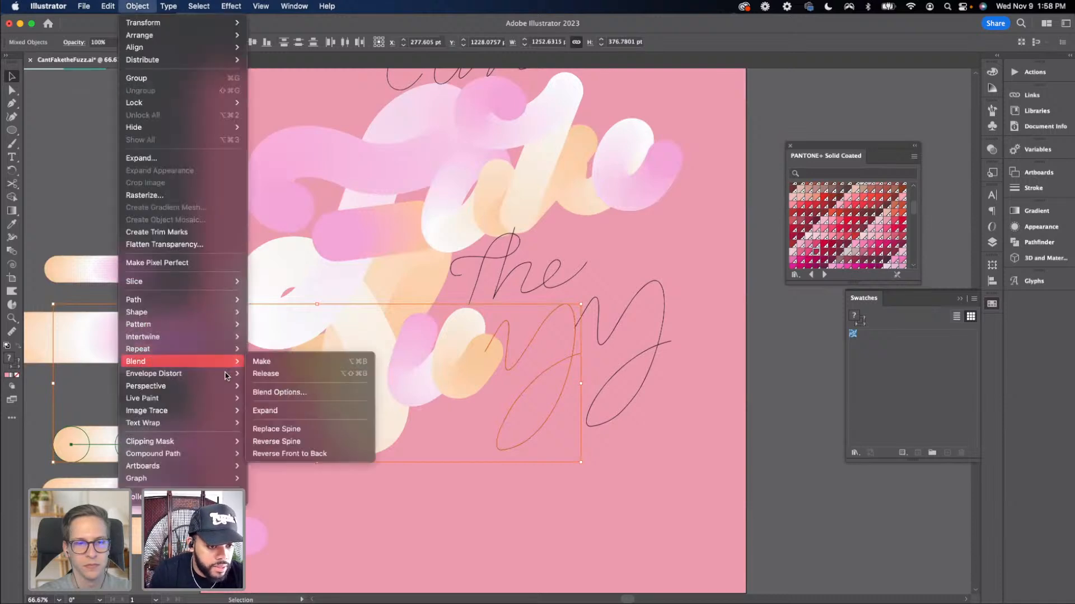
{"action": "left_click", "coordinate": [290, 429]}
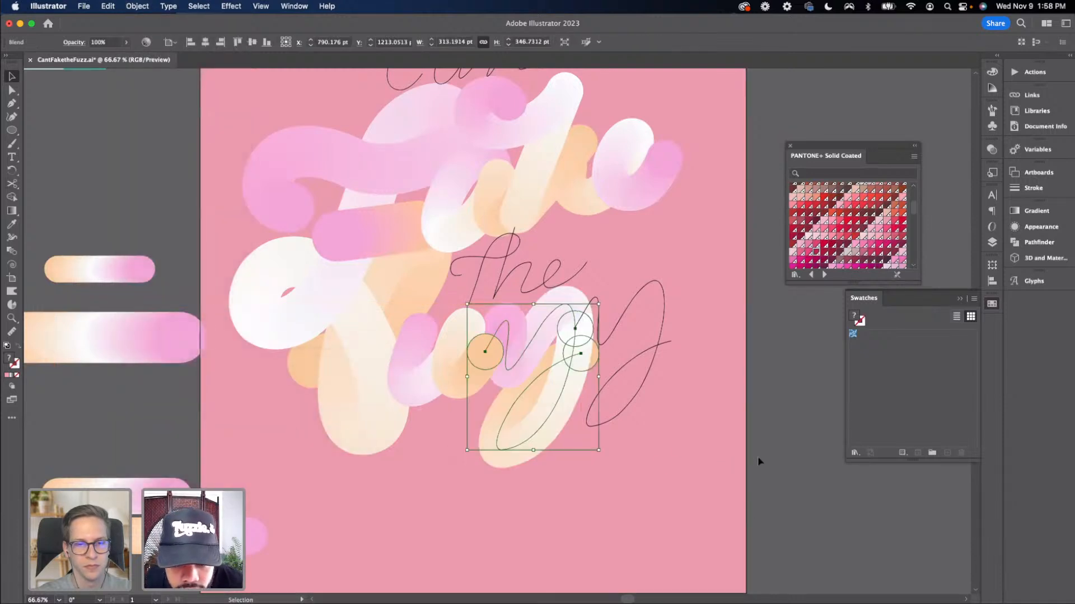
Reverse the front-to-back order of the new blend on the 'Fuzz' lettering
{"action": "left_click", "coordinate": [148, 7]}
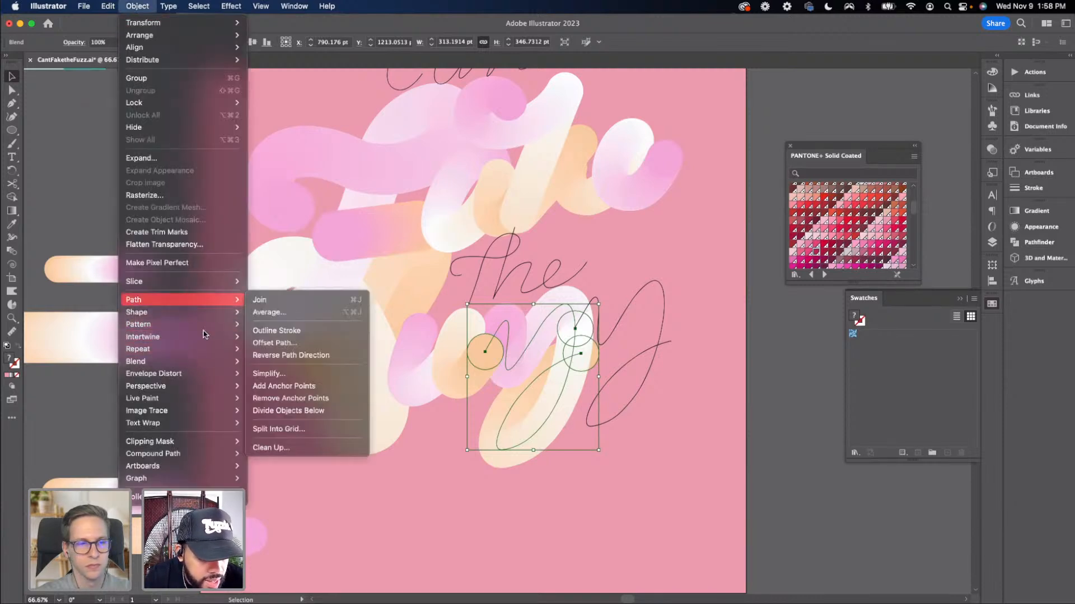
{"action": "mouse_move", "coordinate": [192, 366]}
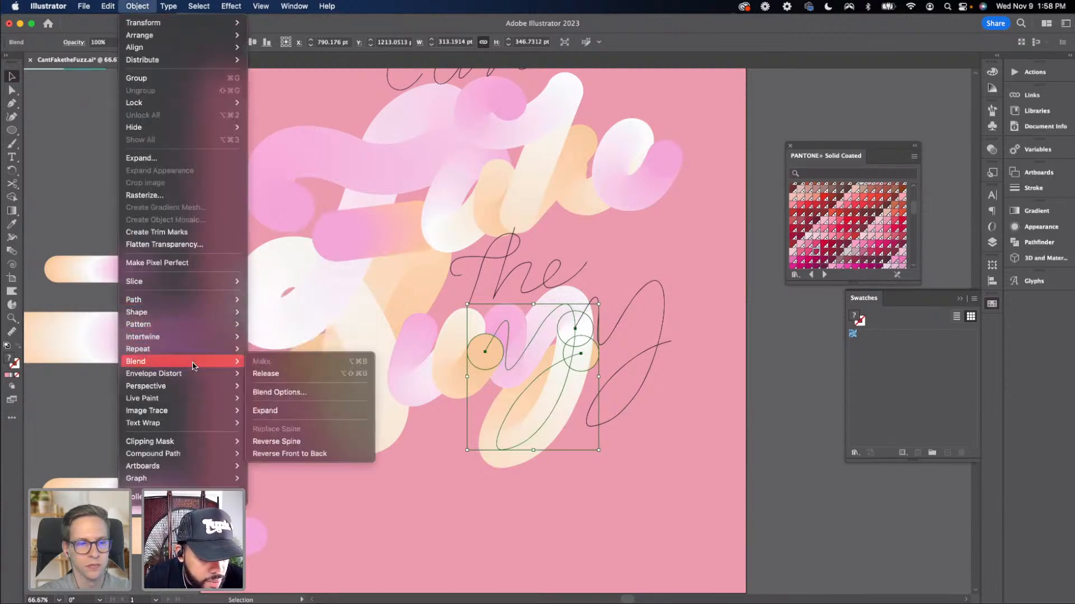
{"action": "left_click", "coordinate": [318, 454]}
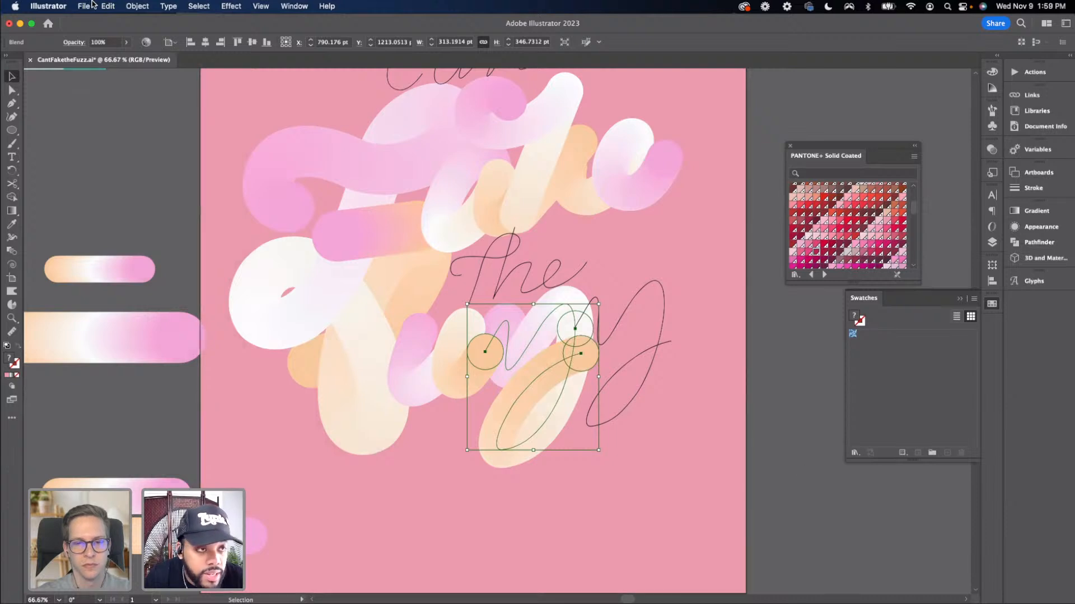
Reverse the spine direction of the new blend on the 'Fuzz' lettering
{"action": "left_click", "coordinate": [136, 7]}
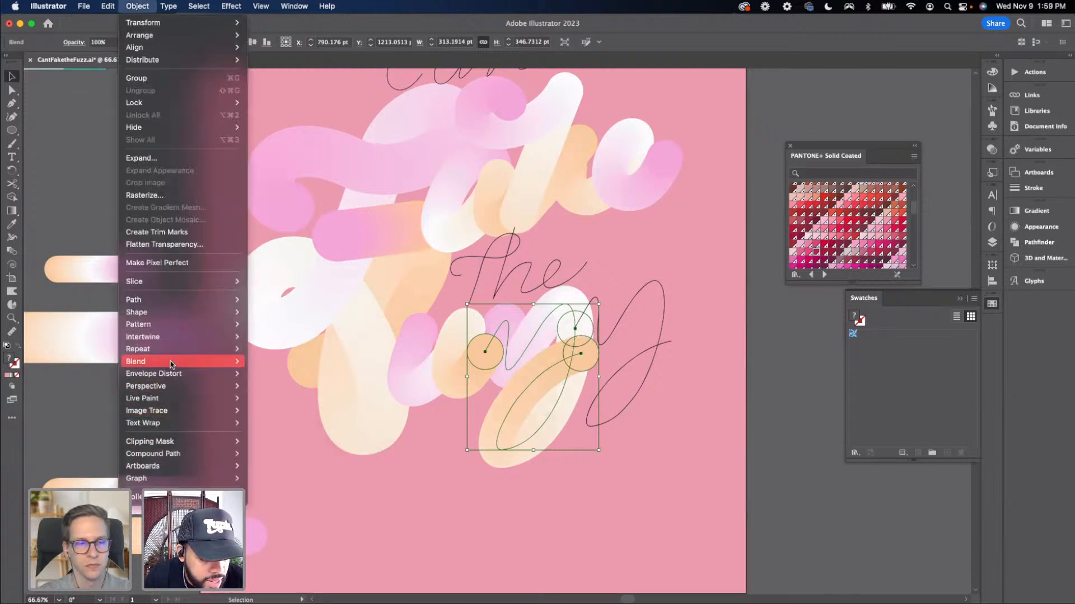
{"action": "mouse_move", "coordinate": [179, 361]}
{"action": "left_click", "coordinate": [294, 442]}
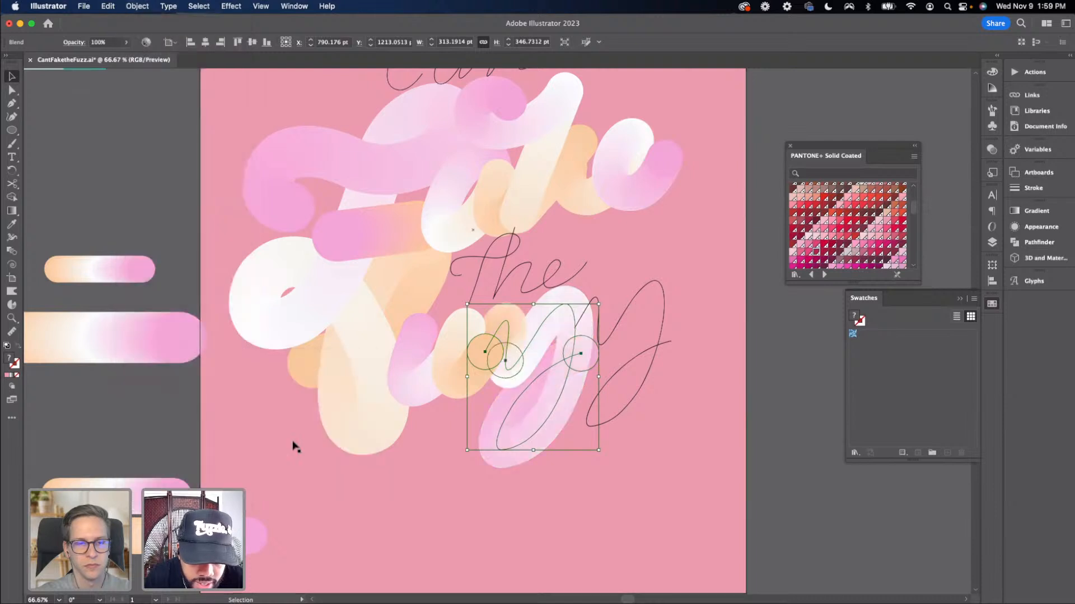
{"action": "left_click", "coordinate": [762, 472]}
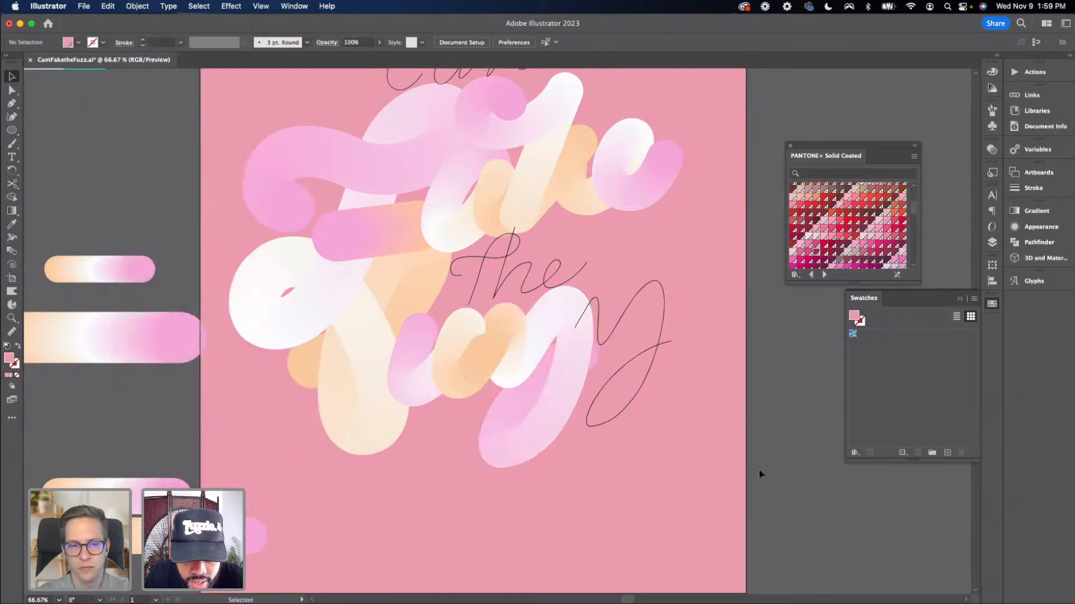
{"action": "left_click", "coordinate": [511, 339]}
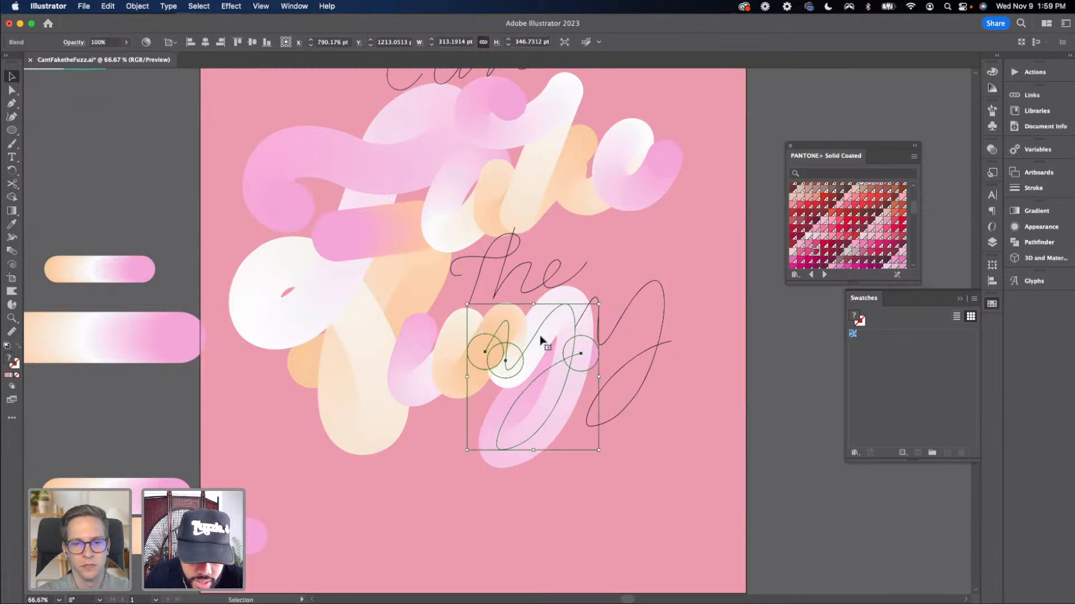
{"action": "left_click", "coordinate": [772, 410]}
Undo the spine replacement on the second 'Fuzz' lettering path
{"action": "scroll", "coordinate": [767, 419], "scroll_direction": "down", "scroll_amount": 2}
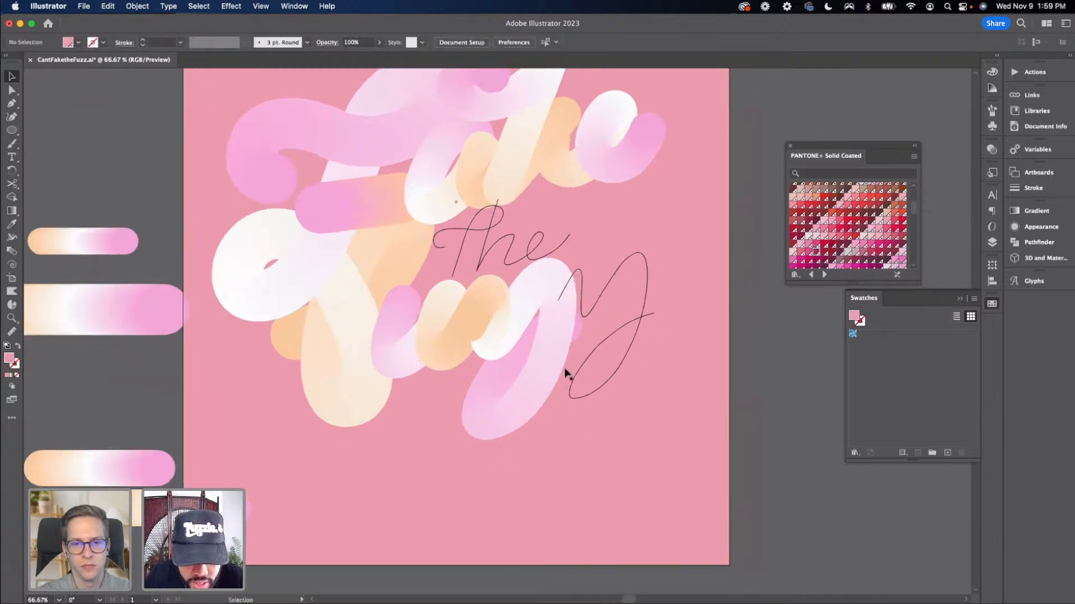
{"action": "scroll", "coordinate": [498, 344], "scroll_direction": "down", "scroll_amount": 2}
{"action": "scroll", "coordinate": [508, 347], "scroll_direction": "right", "scroll_amount": 2}
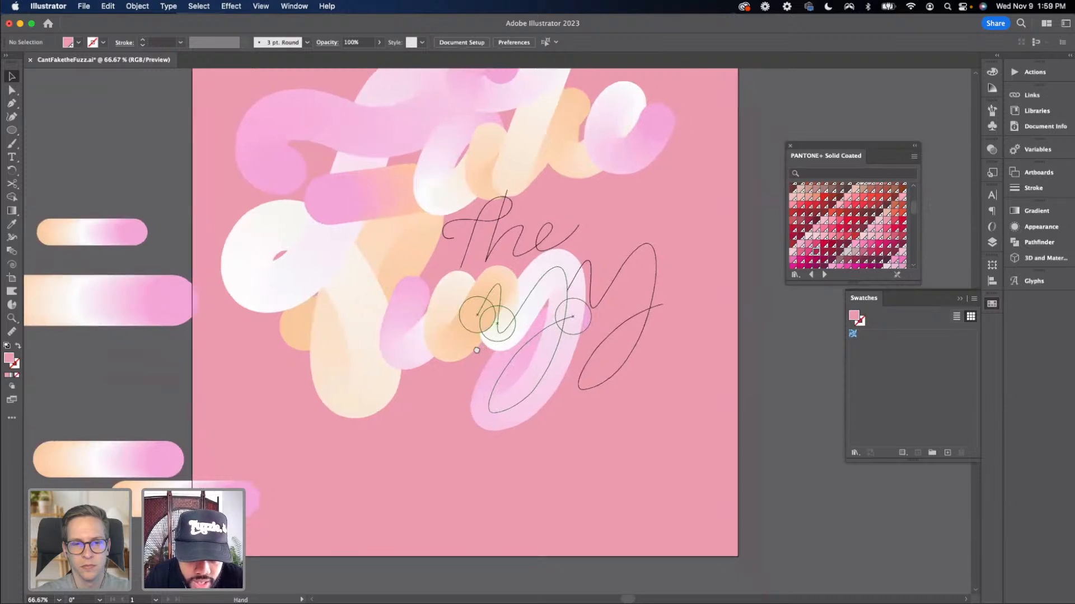
{"action": "scroll", "coordinate": [508, 356], "scroll_direction": "up", "scroll_amount": 1}
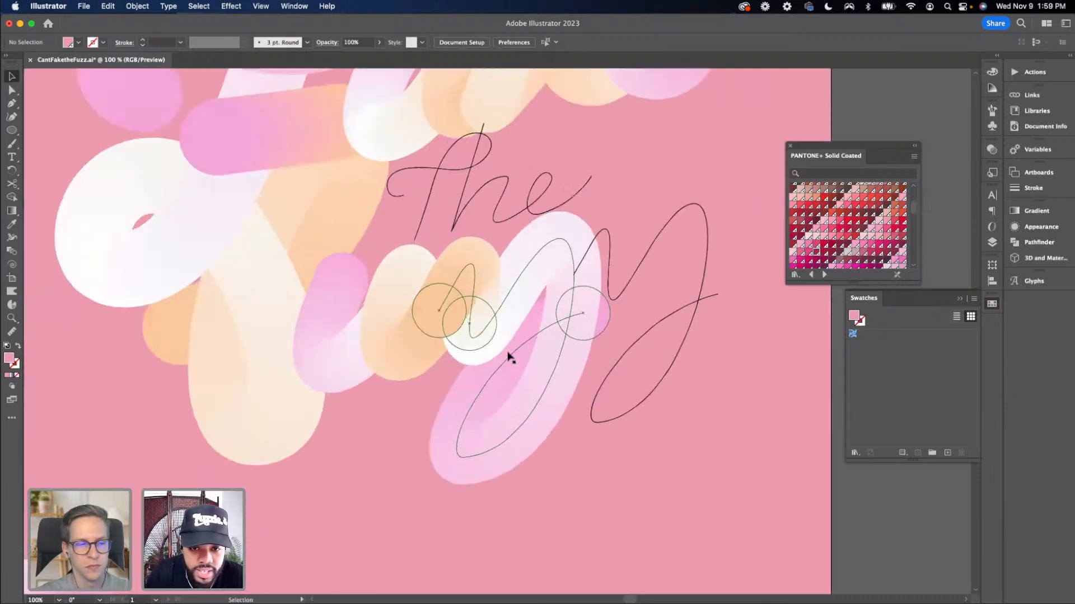
{"action": "scroll", "coordinate": [710, 408], "scroll_direction": "down", "scroll_amount": 2}
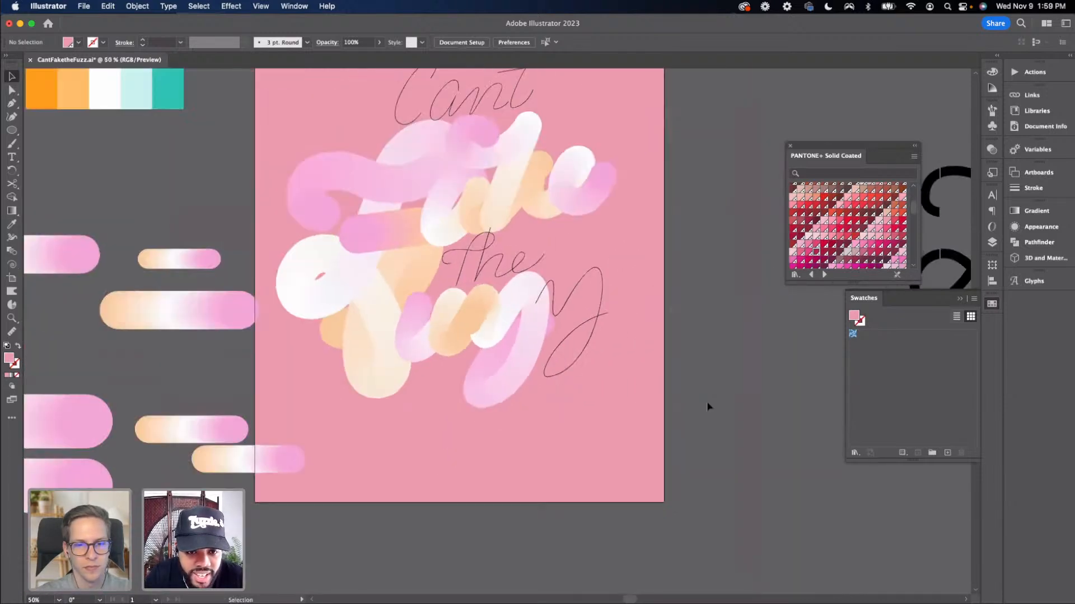
{"action": "left_click", "coordinate": [514, 349]}
{"action": "key", "text": "v"}
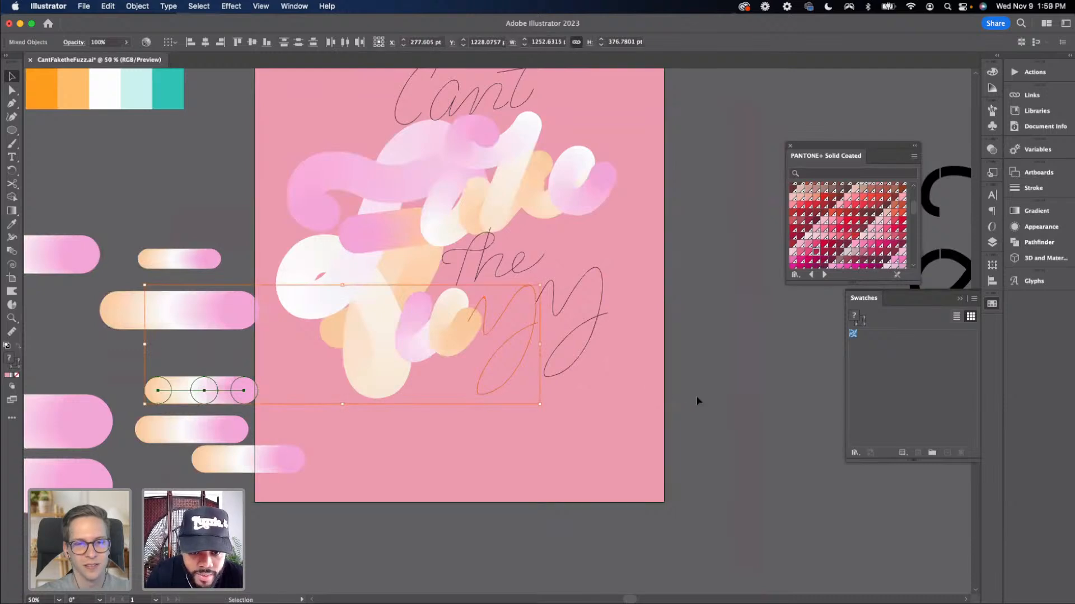
{"action": "key", "text": "super+z"}
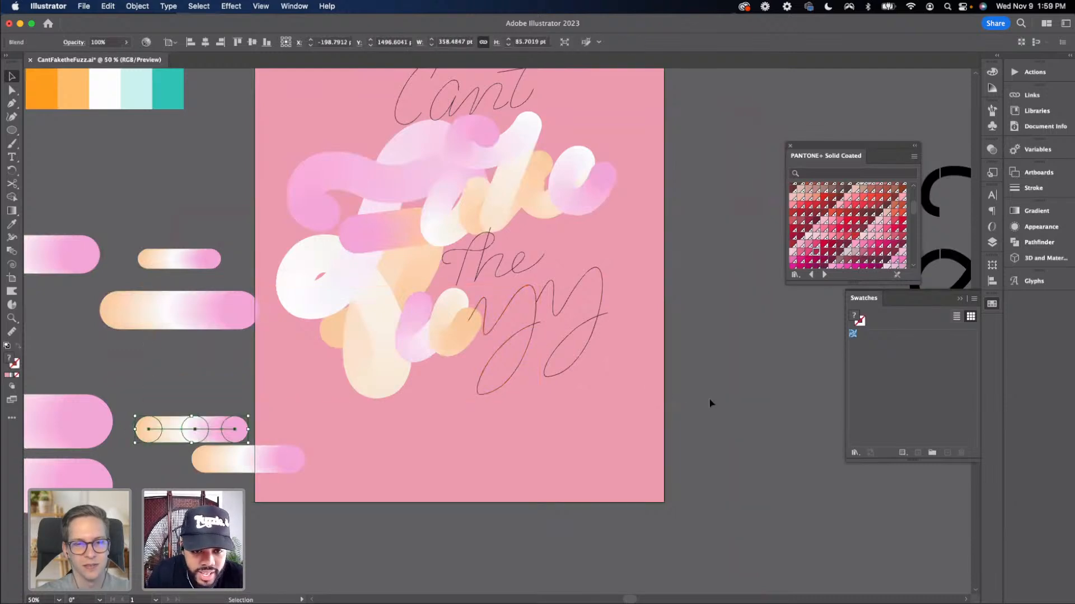
Copy the 'F' blend, paste it, and drag the copy onto the 'Fuzz' lettering
{"action": "left_click", "coordinate": [709, 398]}
{"action": "left_click", "coordinate": [435, 343]}
{"action": "key", "text": "super+c"}
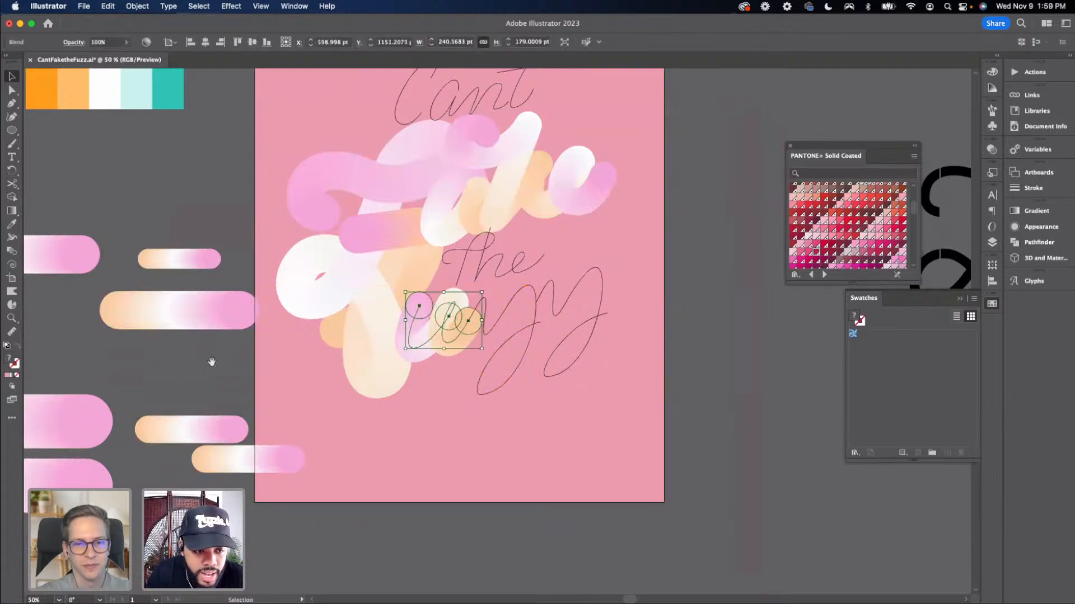
{"action": "scroll", "coordinate": [211, 362], "scroll_direction": "left", "scroll_amount": 10}
{"action": "key", "text": "a"}
{"action": "key", "text": "super+v"}
{"action": "key", "text": "v"}
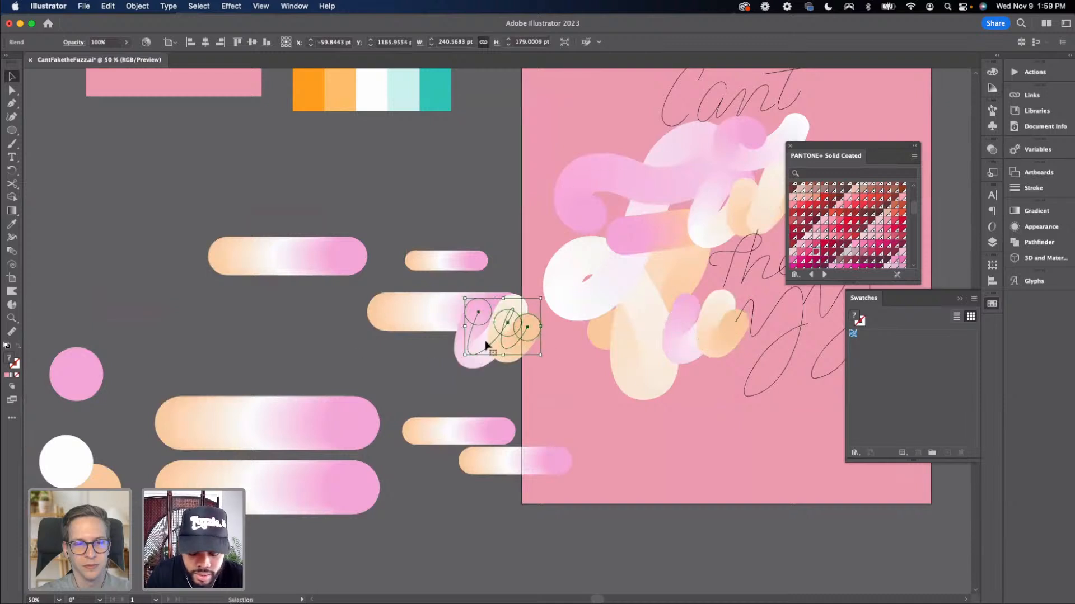
{"action": "left_click_drag", "start_coordinate": [486, 343], "coordinate": [694, 338]}
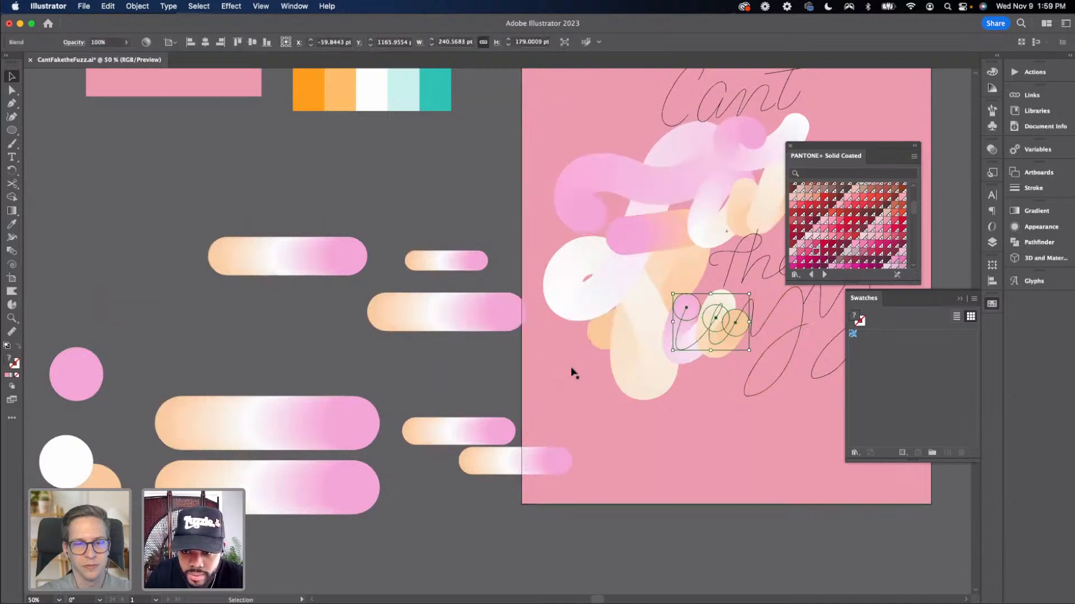
Undo the pasted blend copy's placement
{"action": "key", "text": "a"}
{"action": "key", "text": "super+z"}
{"action": "key", "text": "v"}
{"action": "scroll", "coordinate": [635, 358], "scroll_direction": "right", "scroll_amount": 6}
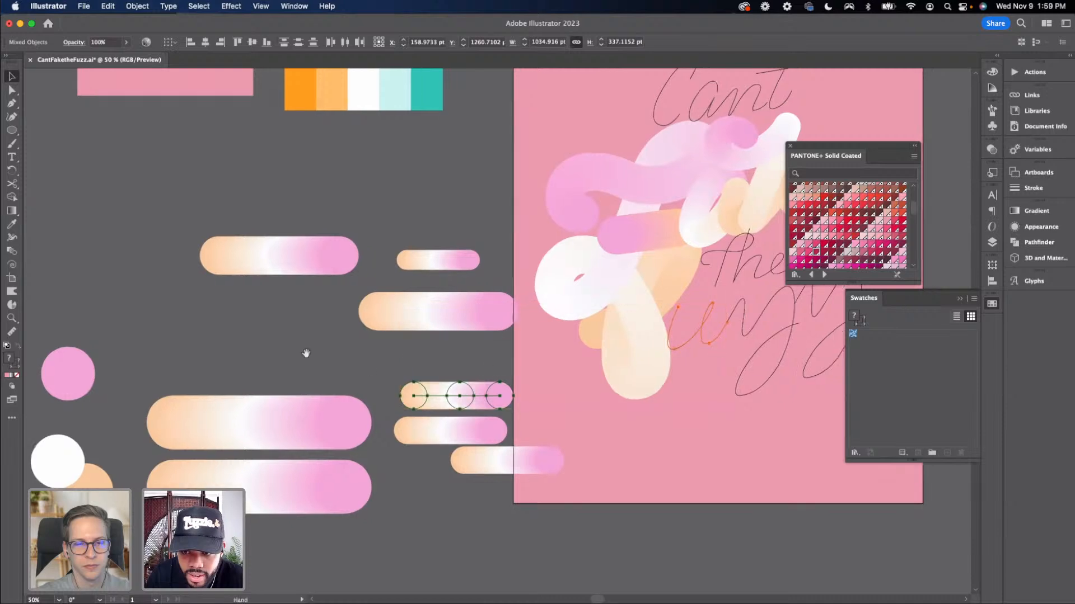
Inspect the 'Fuzz' lettering paths up close with the selection tools
{"action": "left_click", "coordinate": [634, 358]}
{"action": "key", "text": "super+equal"}
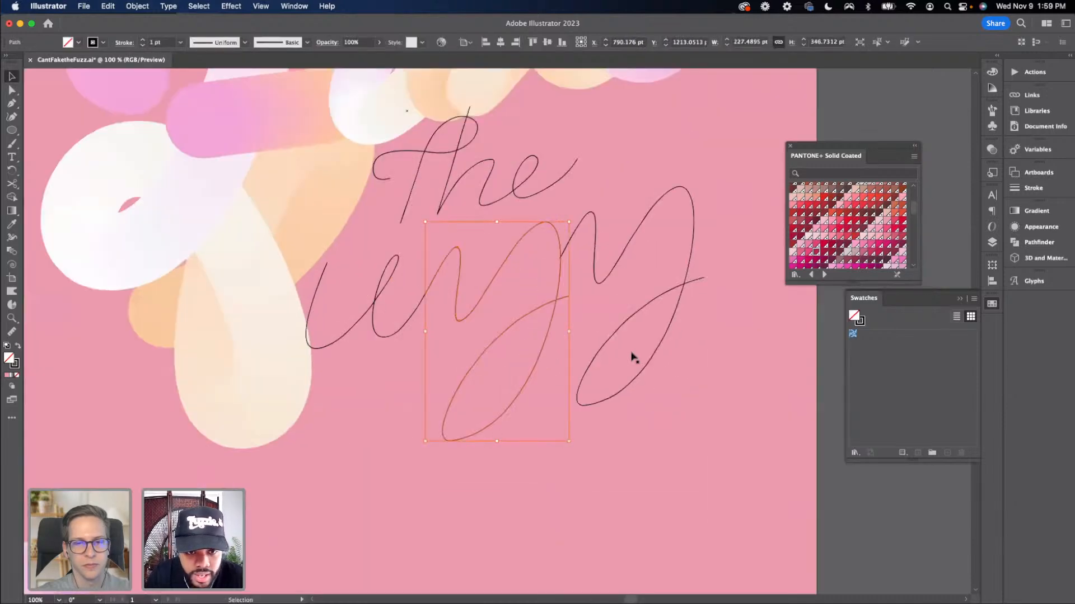
{"action": "key", "text": "a"}
{"action": "key", "text": "super+equal"}
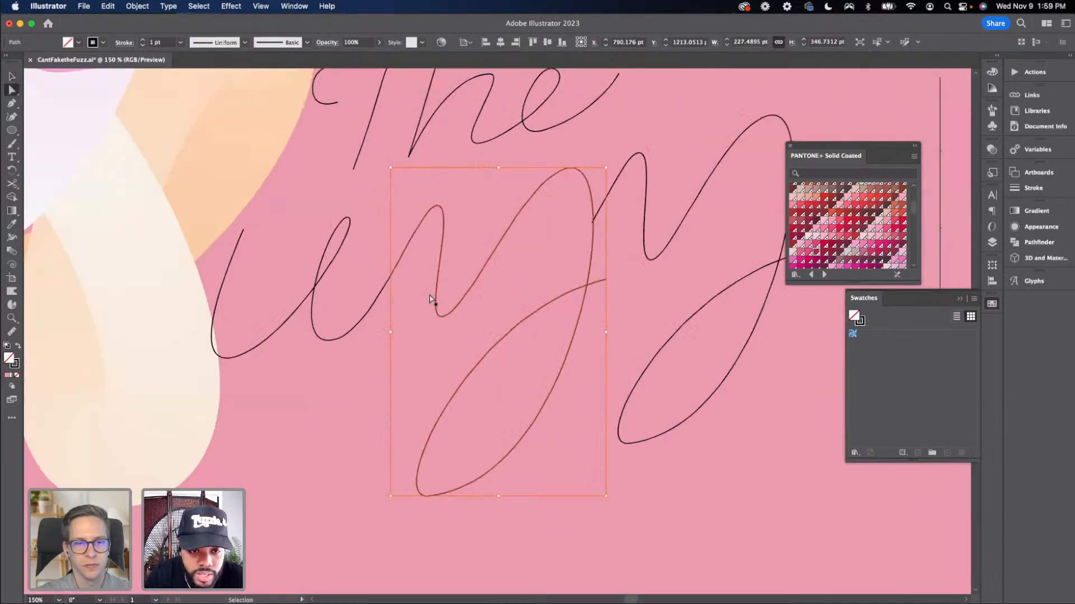
{"action": "key", "text": "v"}
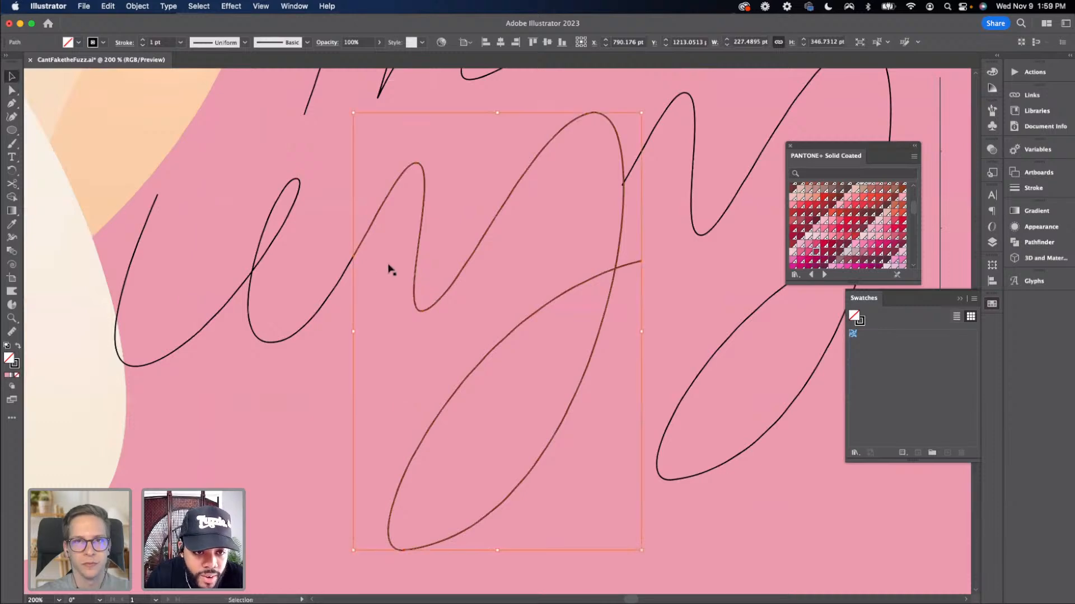
{"action": "left_click", "coordinate": [352, 266]}
{"action": "key", "text": "a"}
{"action": "key", "text": "super+minus"}
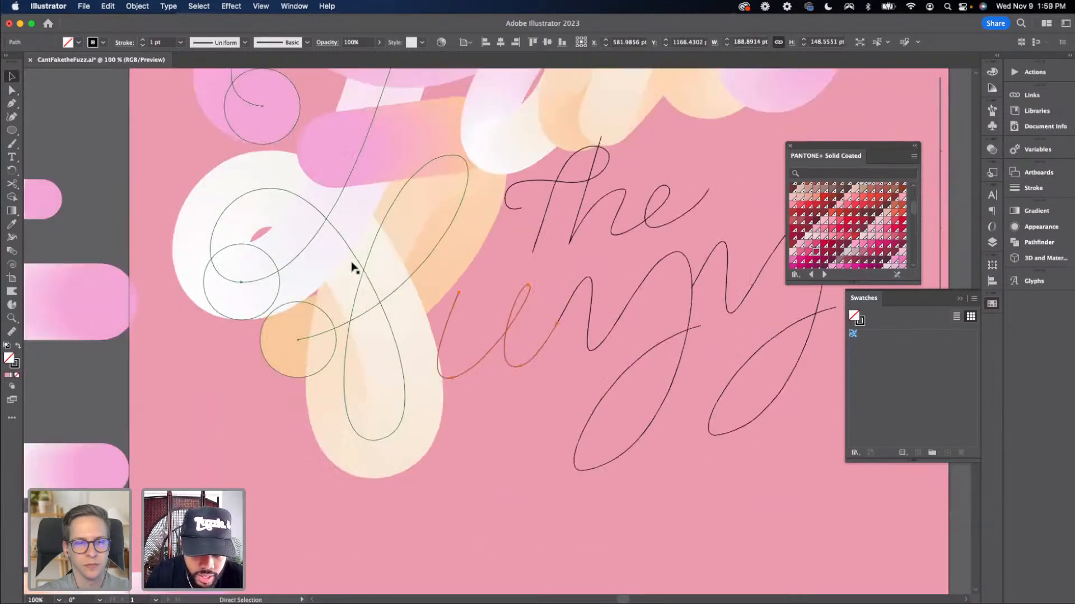
{"action": "key", "text": "super+minus"}
{"action": "key", "text": "super+minus"}
{"action": "key", "text": "v"}
Lock the Background layer
{"action": "left_click", "coordinate": [541, 475]}
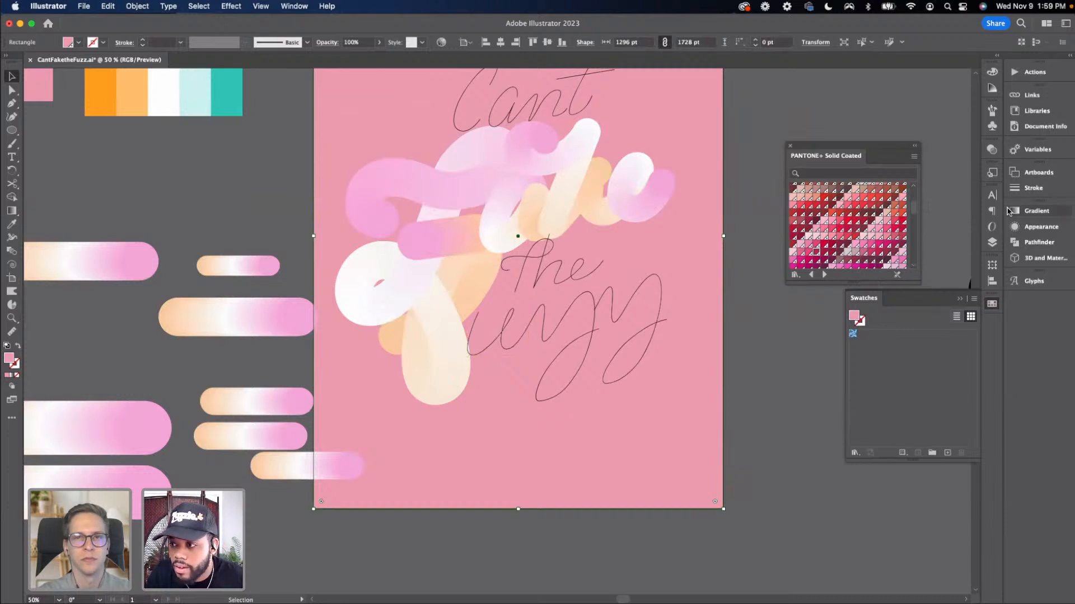
{"action": "left_click", "coordinate": [992, 242]}
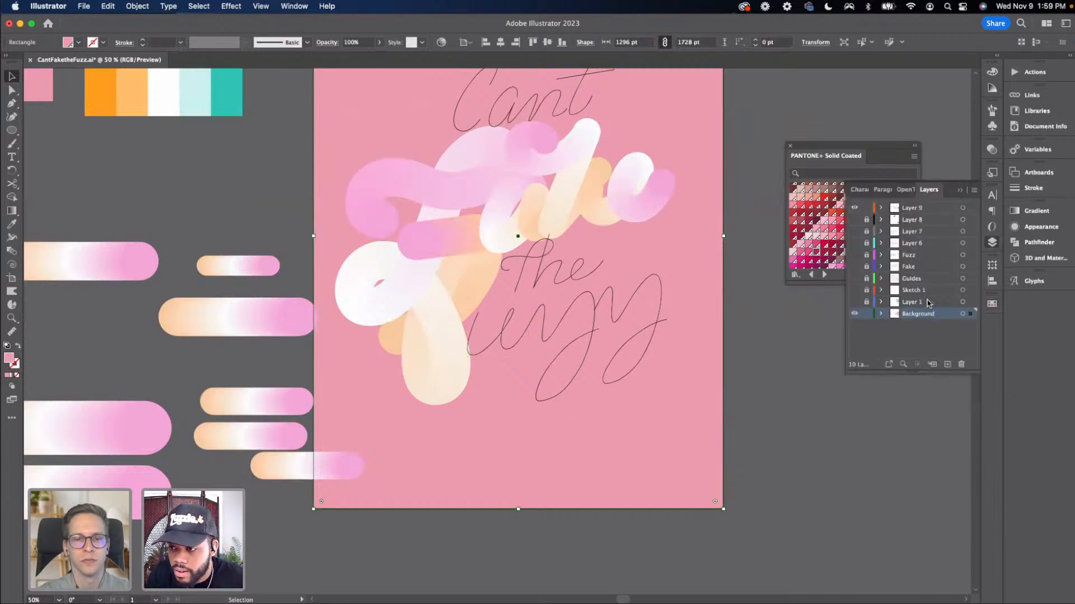
{"action": "left_click", "coordinate": [867, 314]}
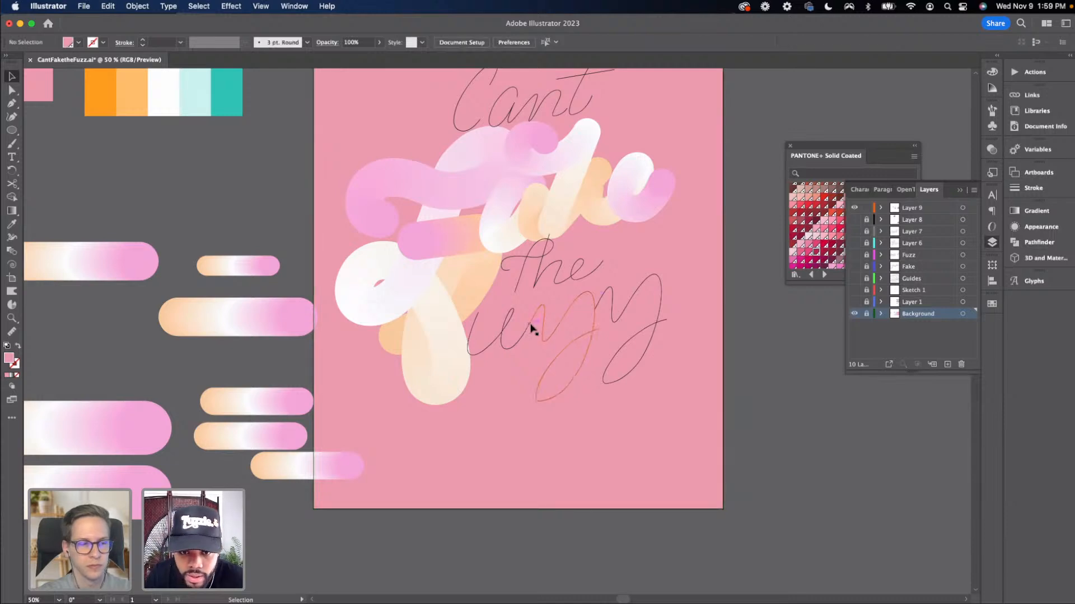
Undo an accidental drag made on the 'uzz' lettering path
{"action": "key", "text": "super+plus"}
{"action": "key", "text": "super+plus"}
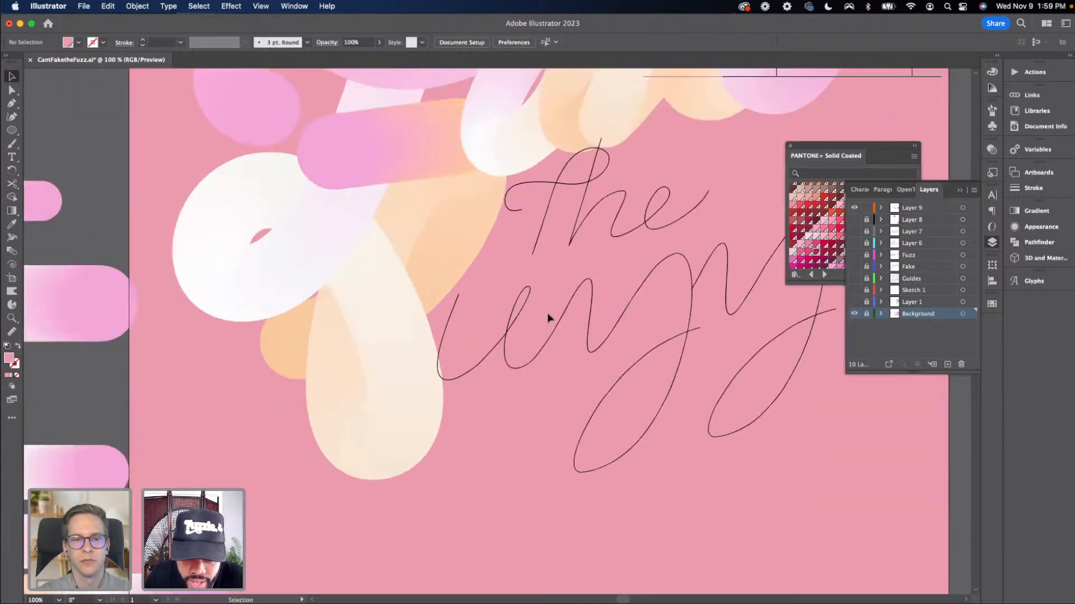
{"action": "key", "text": "super+plus"}
{"action": "left_click_drag", "start_coordinate": [548, 317], "coordinate": [480, 318]}
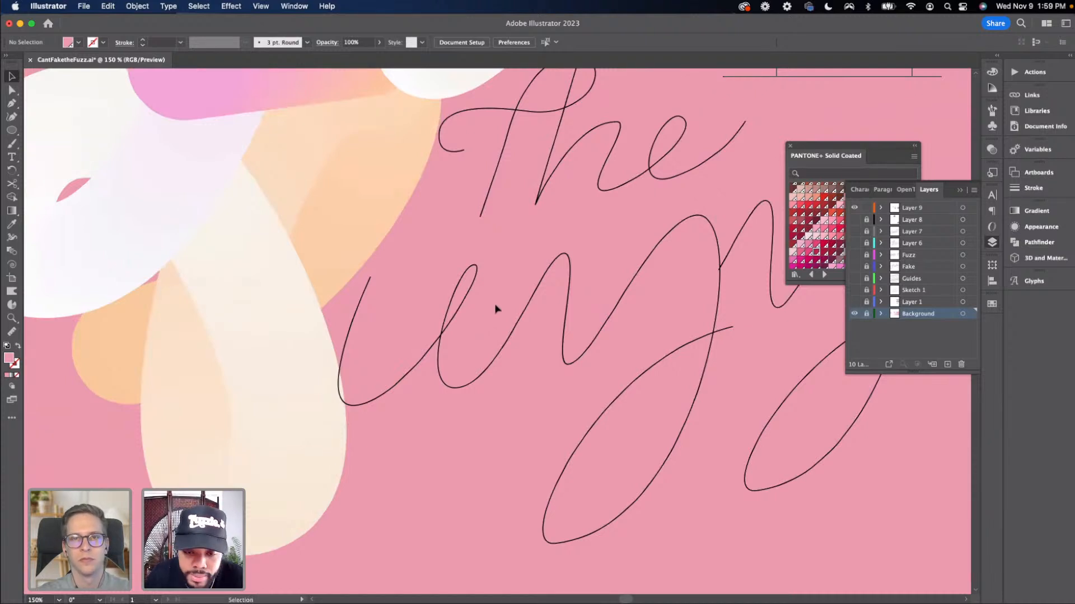
{"action": "left_click_drag", "start_coordinate": [498, 351], "coordinate": [484, 352]}
{"action": "key", "text": "super+z"}
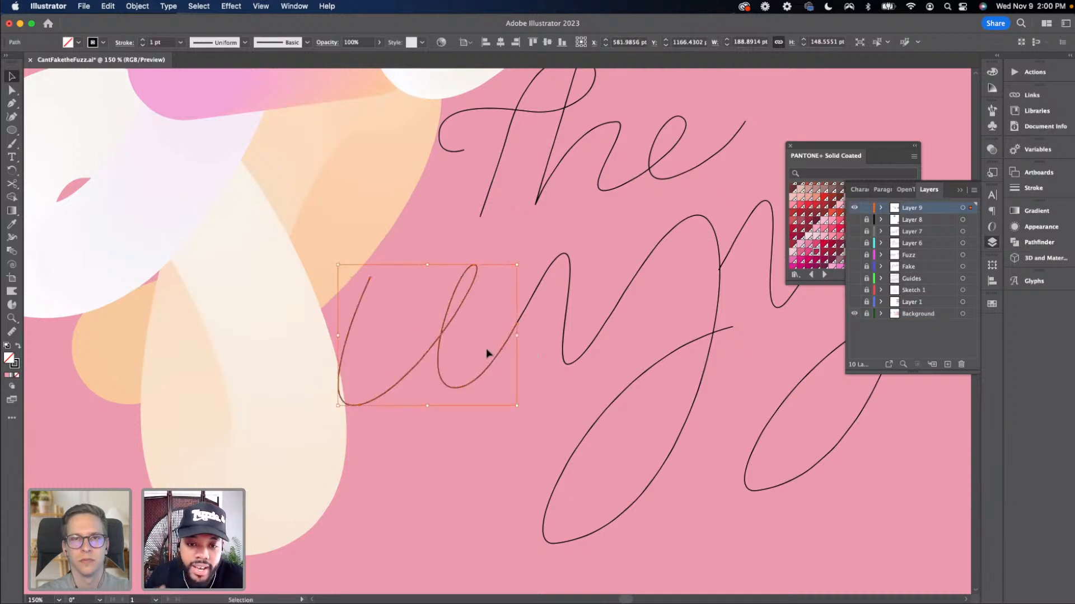
Examine the anchor points of the 'uzz' lettering path at close zoom with the selection tools
{"action": "key", "text": "a"}
{"action": "left_click", "coordinate": [487, 310]}
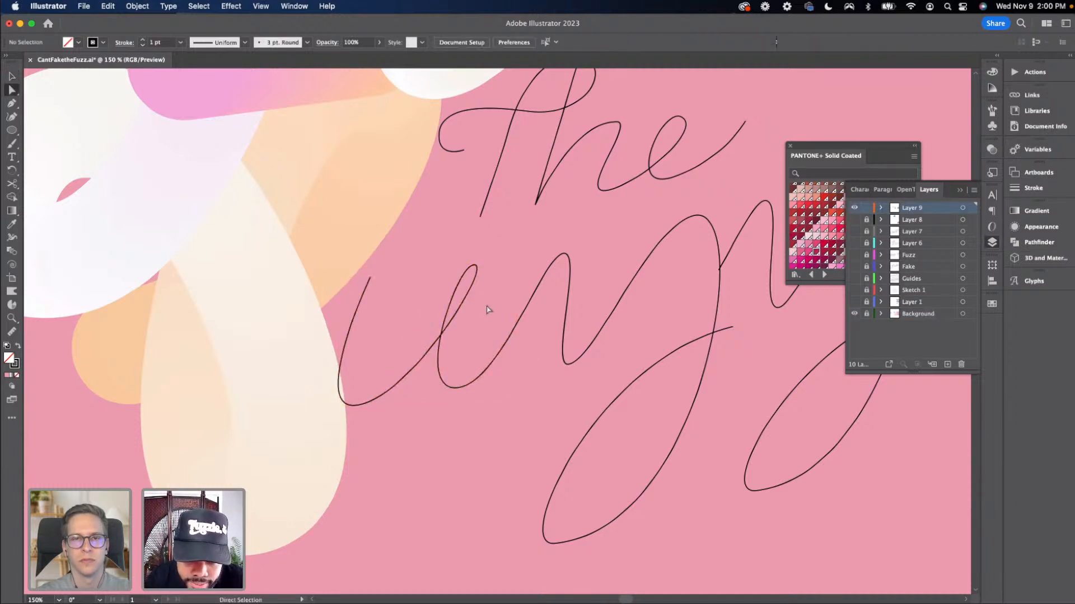
{"action": "left_click", "coordinate": [547, 365]}
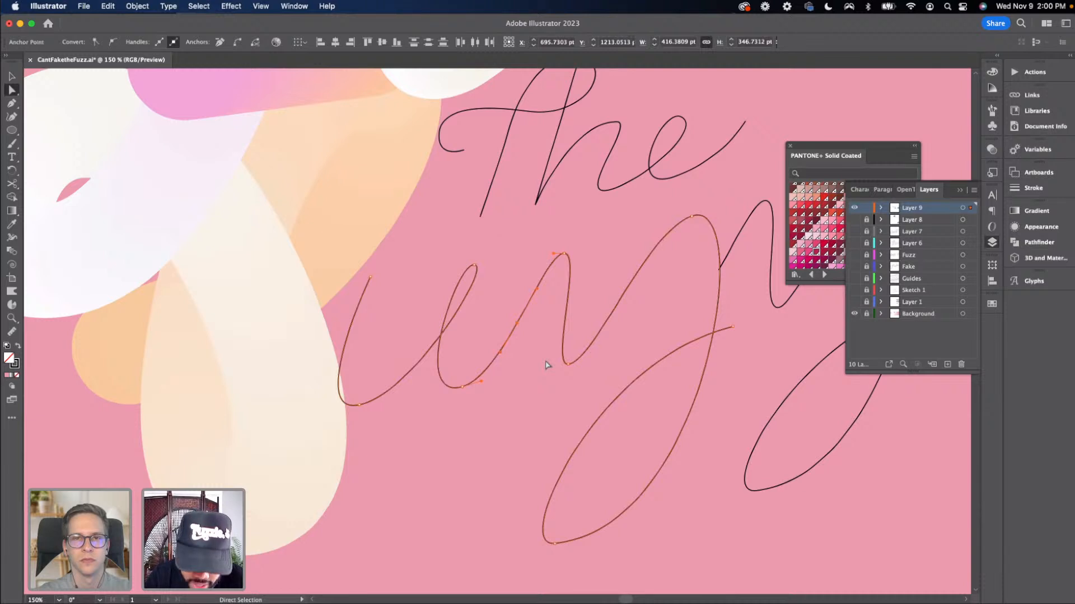
{"action": "key", "text": "super+equal"}
{"action": "key", "text": "super+equal"}
{"action": "key", "text": "equal"}
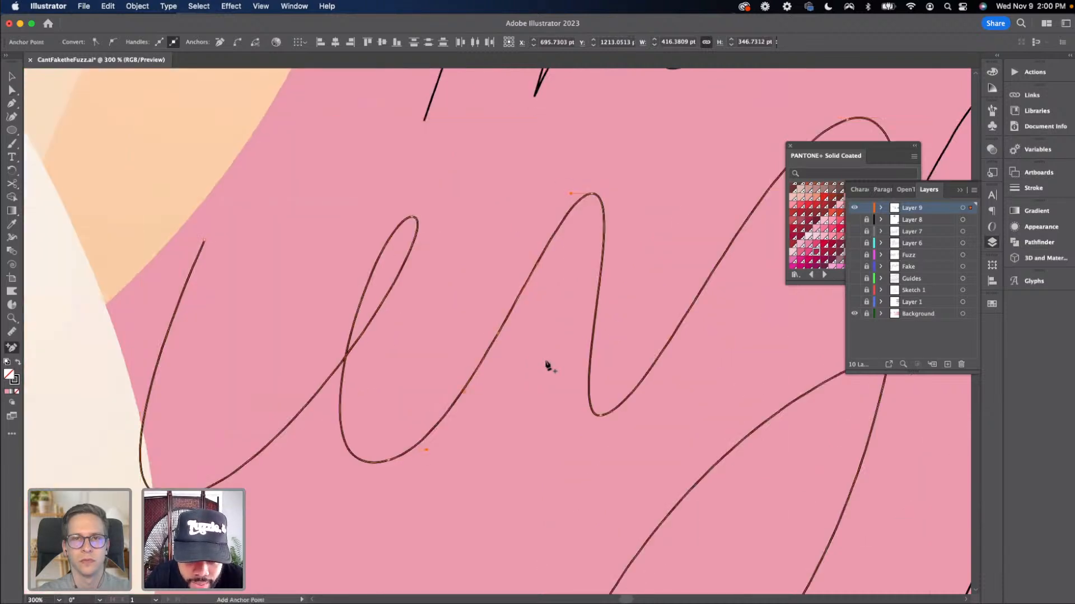
{"action": "key", "text": "super+equal"}
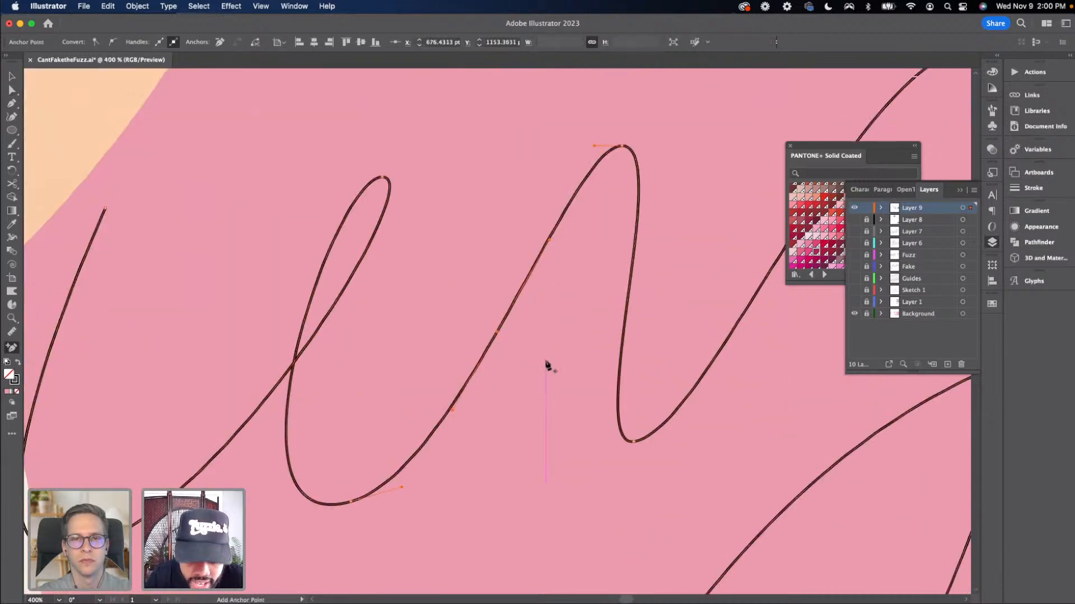
{"action": "key", "text": "super+minus"}
{"action": "key", "text": "super+minus"}
{"action": "key", "text": "super+minus"}
{"action": "key", "text": "super+minus"}
{"action": "scroll", "coordinate": [547, 367], "scroll_direction": "up", "scroll_amount": 1}
{"action": "key", "text": "v"}
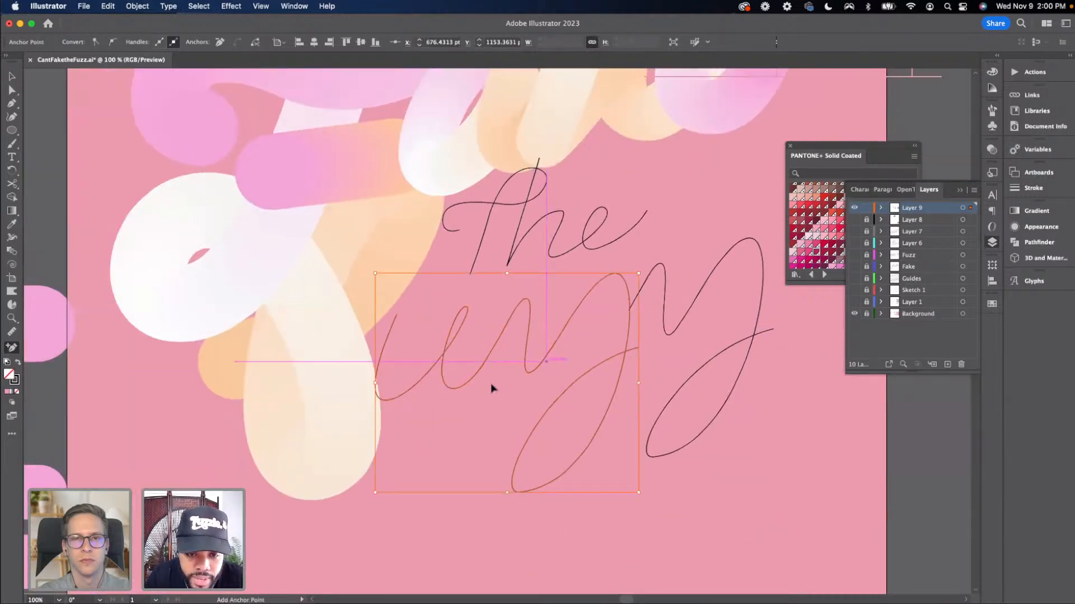
{"action": "left_click", "coordinate": [514, 371]}
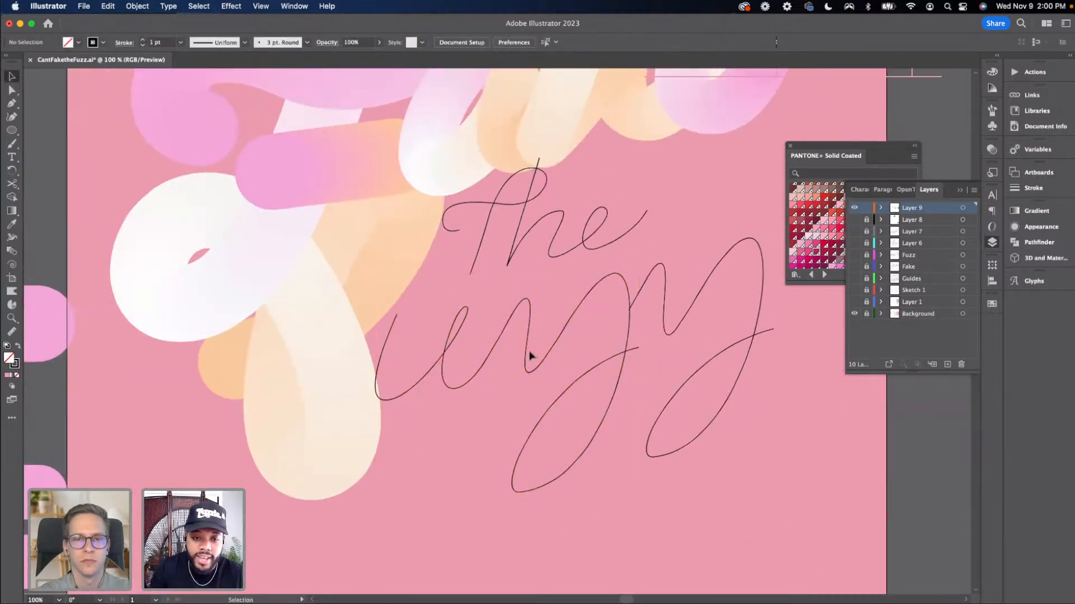
{"action": "left_click", "coordinate": [524, 363]}
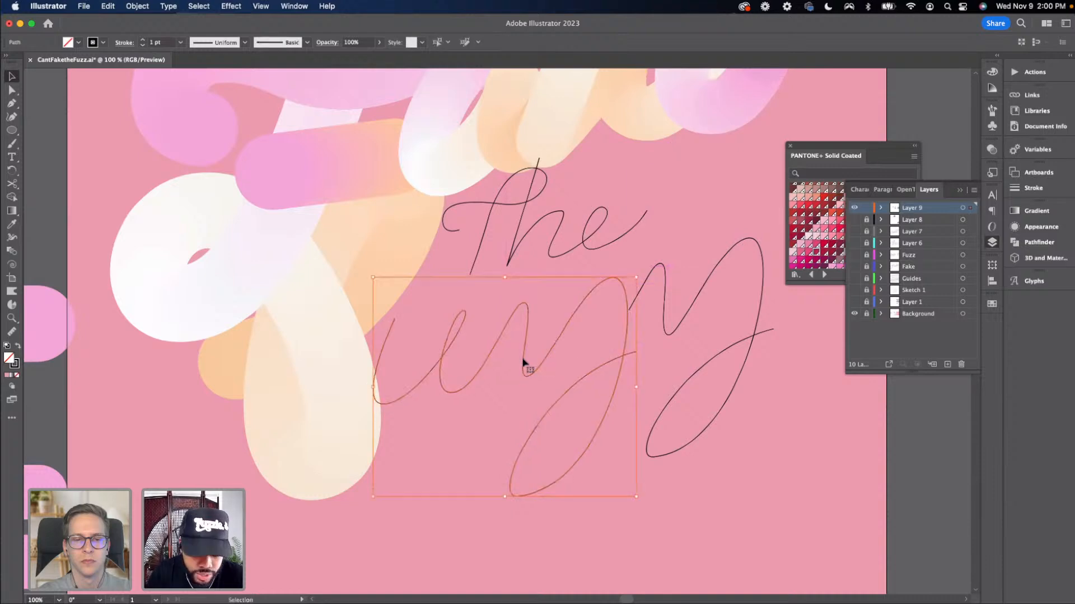
{"action": "key", "text": "super+minus"}
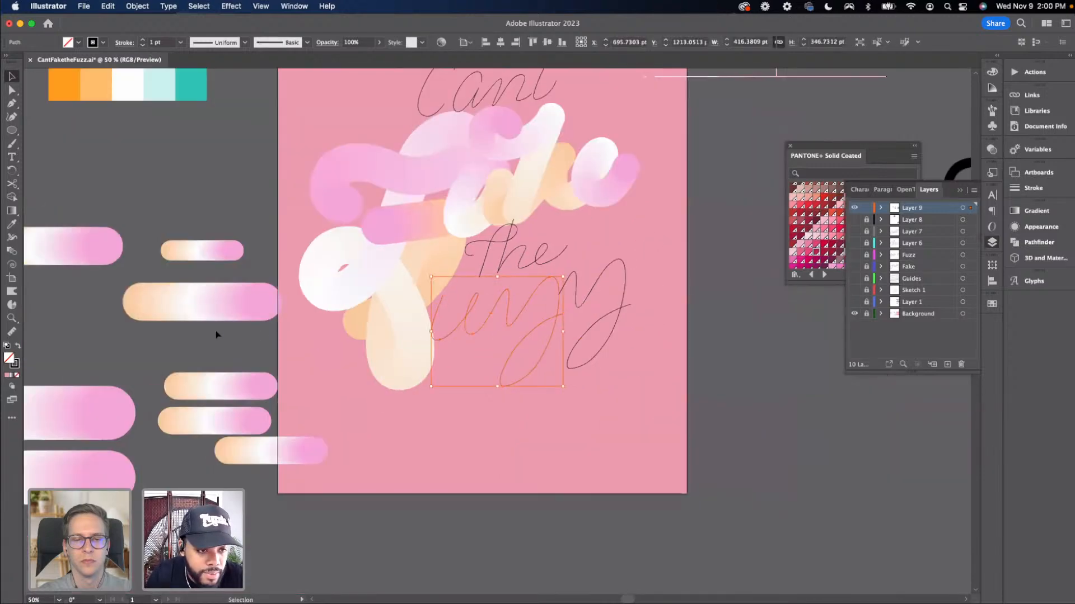
{"action": "left_click", "coordinate": [215, 332]}
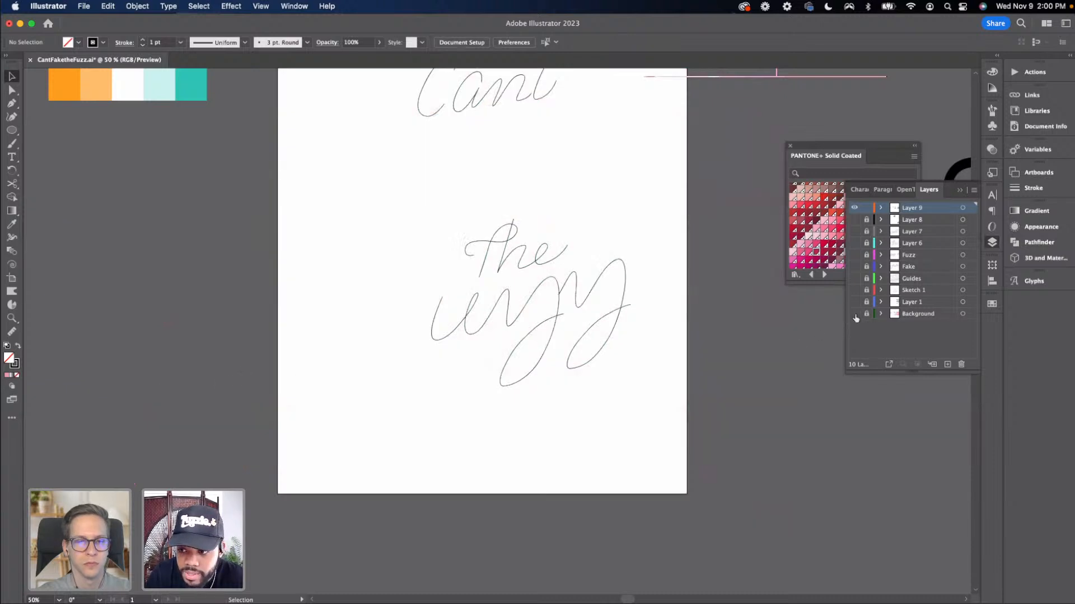
{"action": "left_click", "coordinate": [854, 314]}
Rearrange the spare blend shapes beside the artboard
{"action": "left_click", "coordinate": [166, 399]}
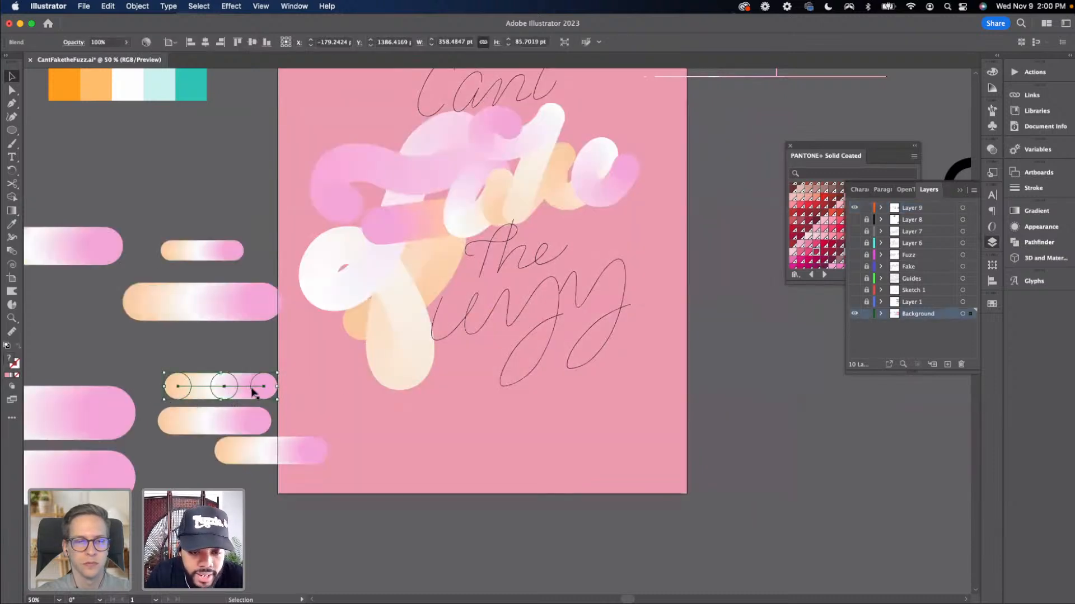
{"action": "left_click_drag", "start_coordinate": [271, 448], "coordinate": [203, 479]}
{"action": "left_click_drag", "start_coordinate": [185, 440], "coordinate": [180, 465]}
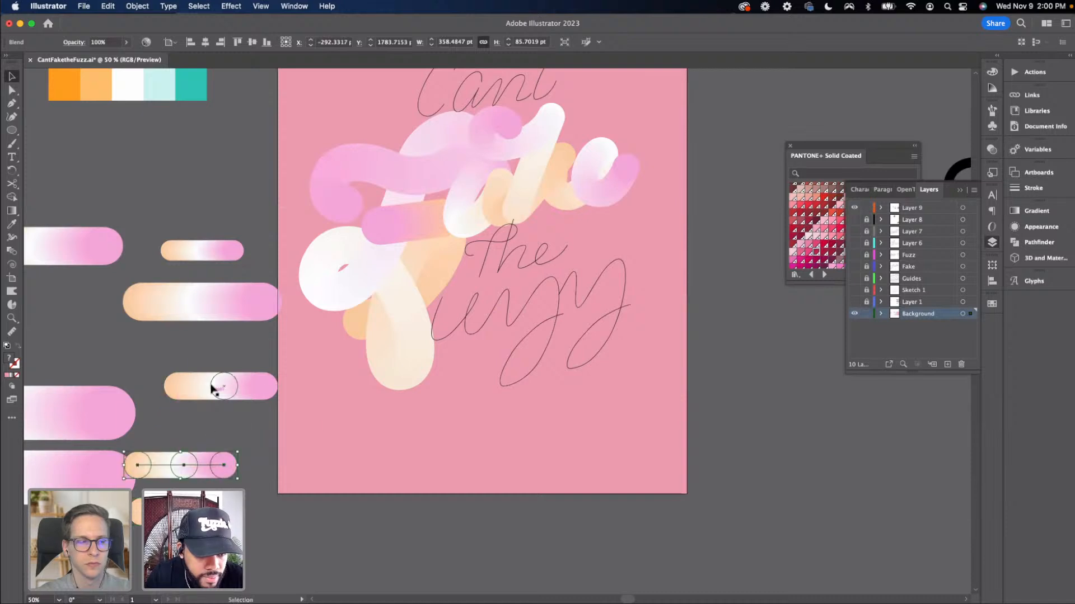
Select a spare blend together with the 'uzz' lettering path and replace the blend's spine with that path
{"action": "left_click", "coordinate": [212, 385]}
{"action": "left_click", "coordinate": [508, 309], "text": "shift"}
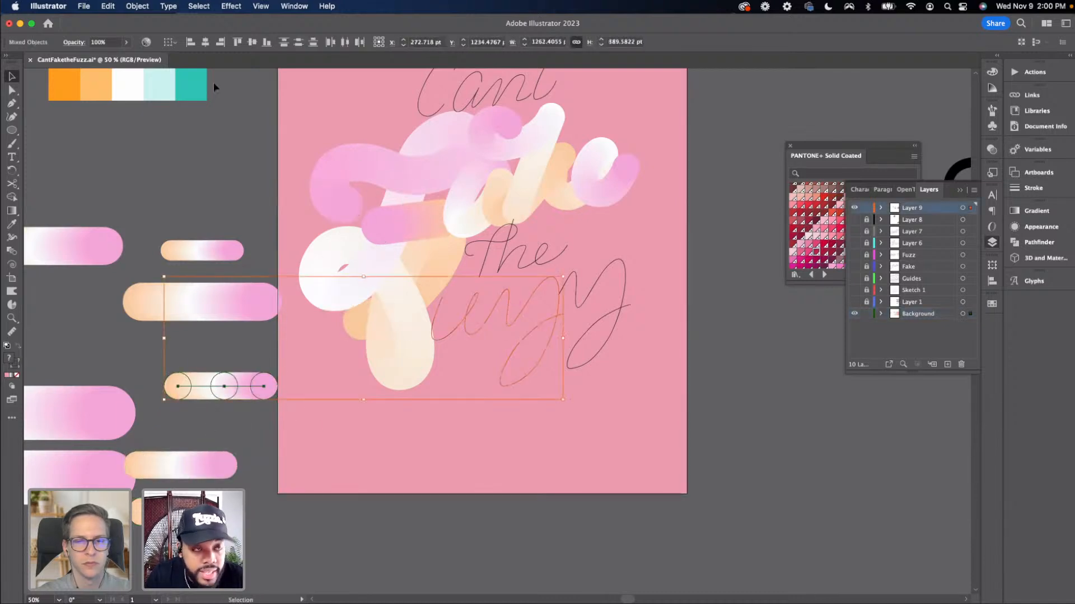
{"action": "left_click", "coordinate": [137, 6]}
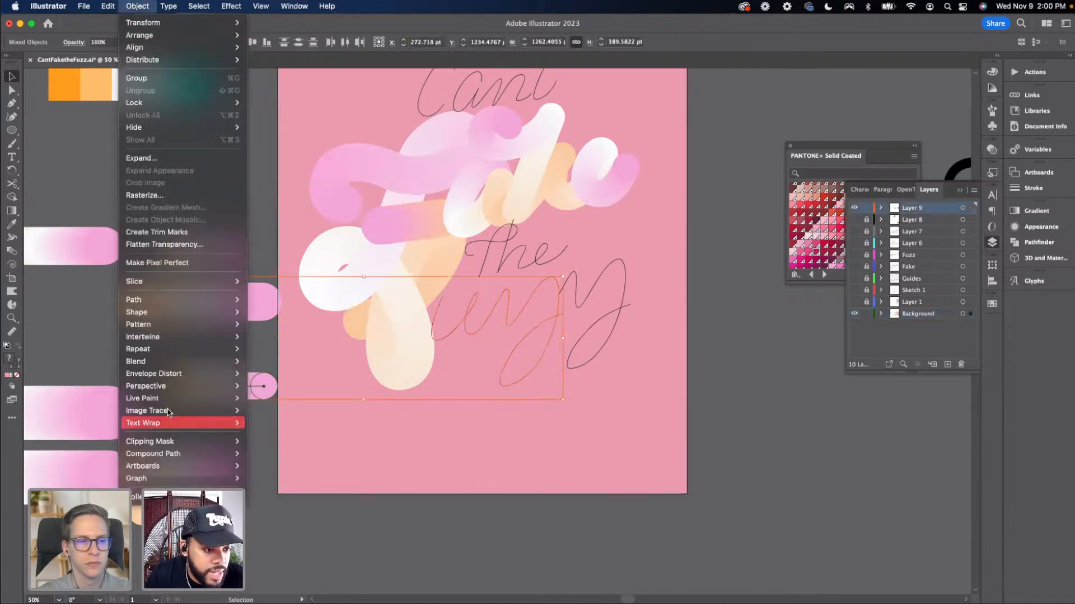
{"action": "mouse_move", "coordinate": [167, 361]}
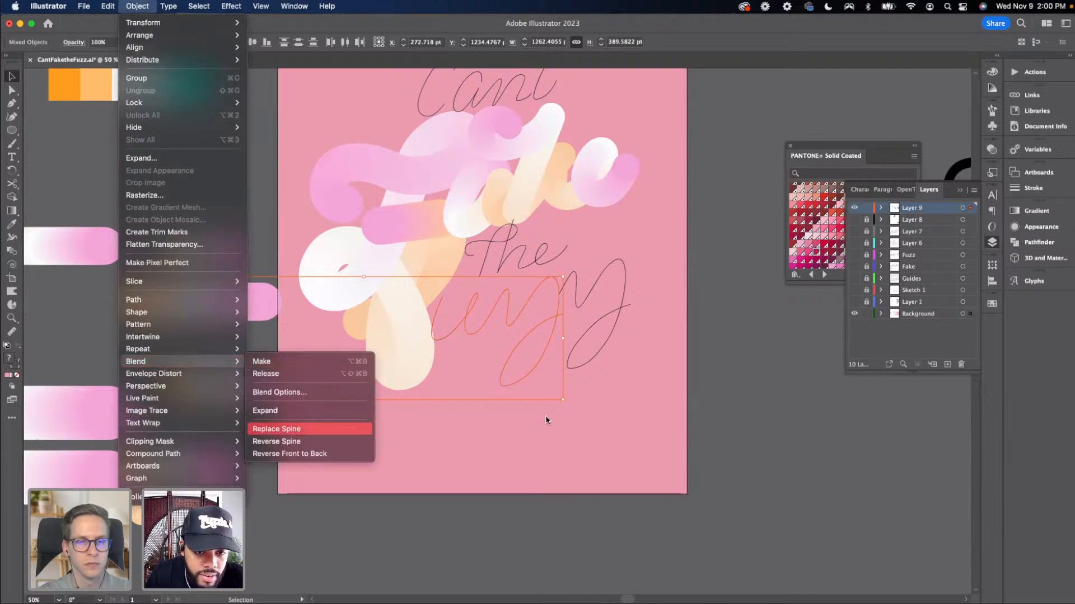
{"action": "left_click", "coordinate": [711, 391]}
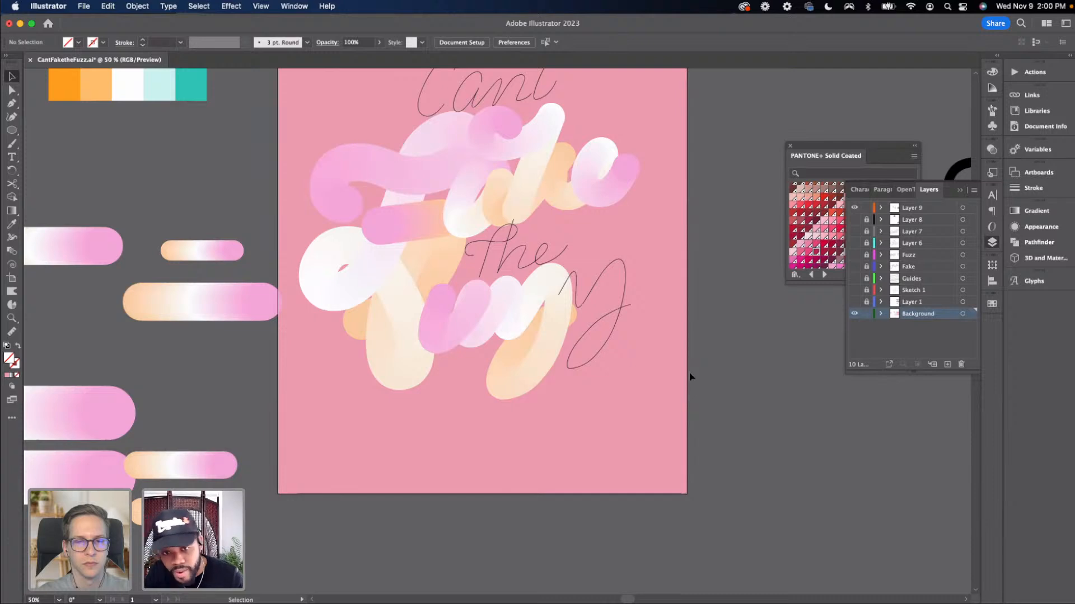
Reverse the spine of the blend wrapped along the 'uzz' path
{"action": "left_click", "coordinate": [498, 328]}
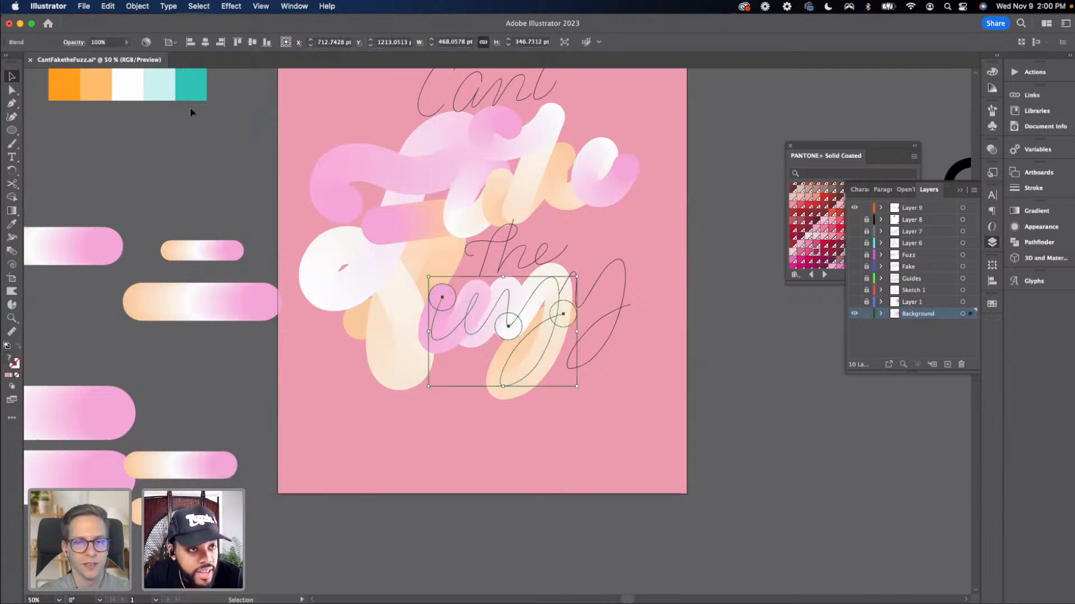
{"action": "left_click", "coordinate": [137, 6]}
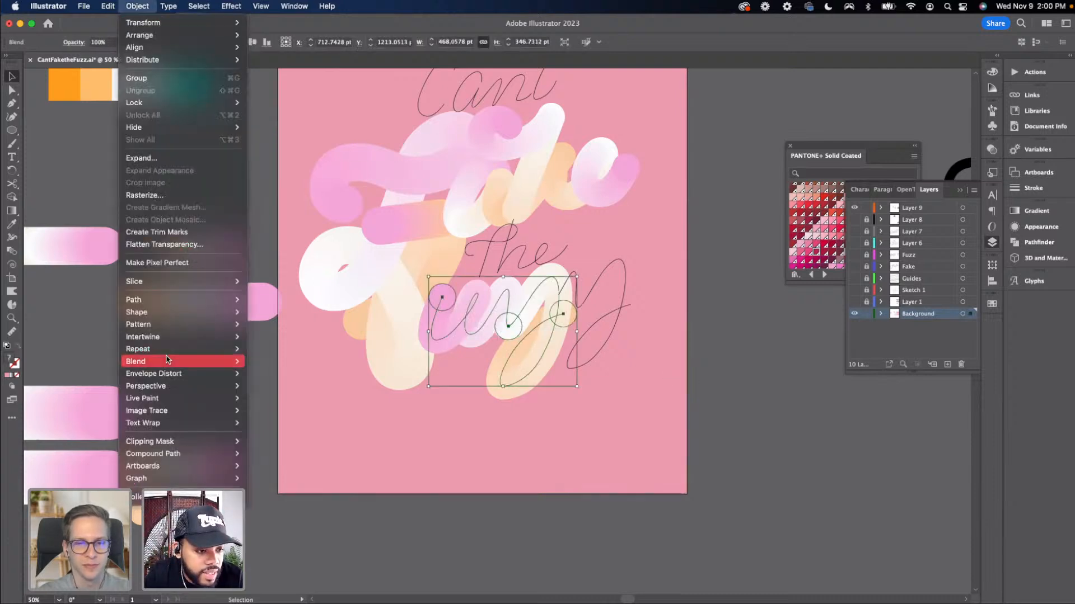
{"action": "mouse_move", "coordinate": [168, 363]}
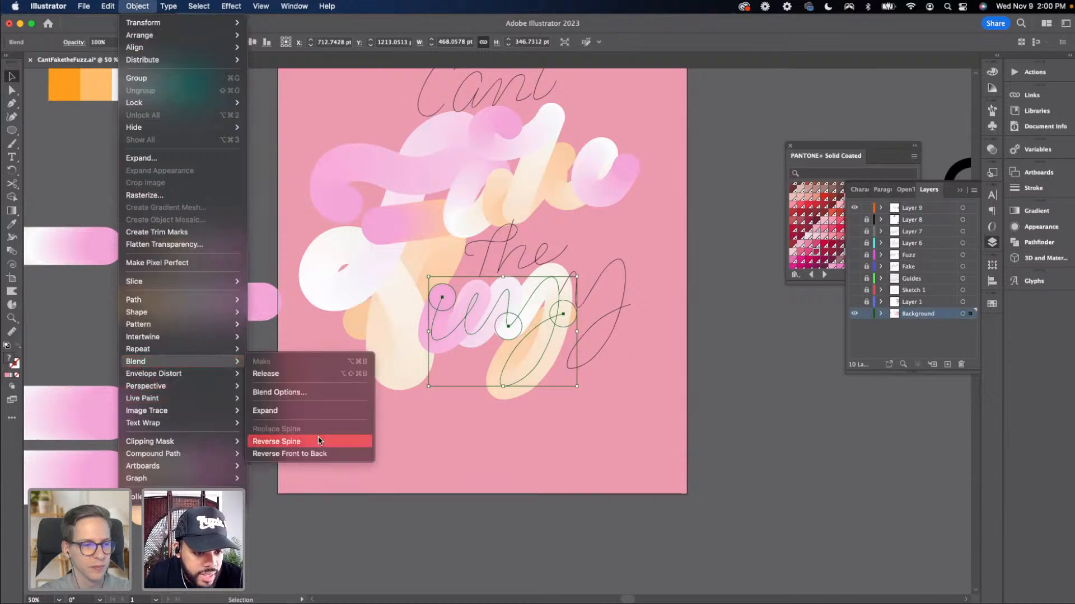
{"action": "left_click", "coordinate": [312, 453]}
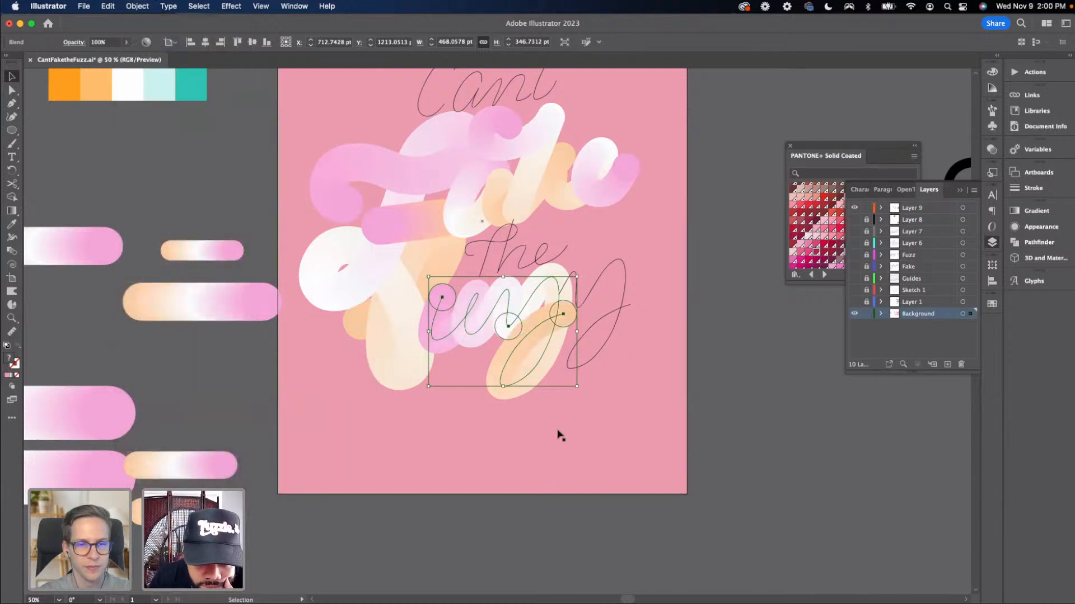
Select another spare blend with the final 'y' stroke of 'Fuzz' and replace the blend's spine with it
{"action": "left_click", "coordinate": [681, 419]}
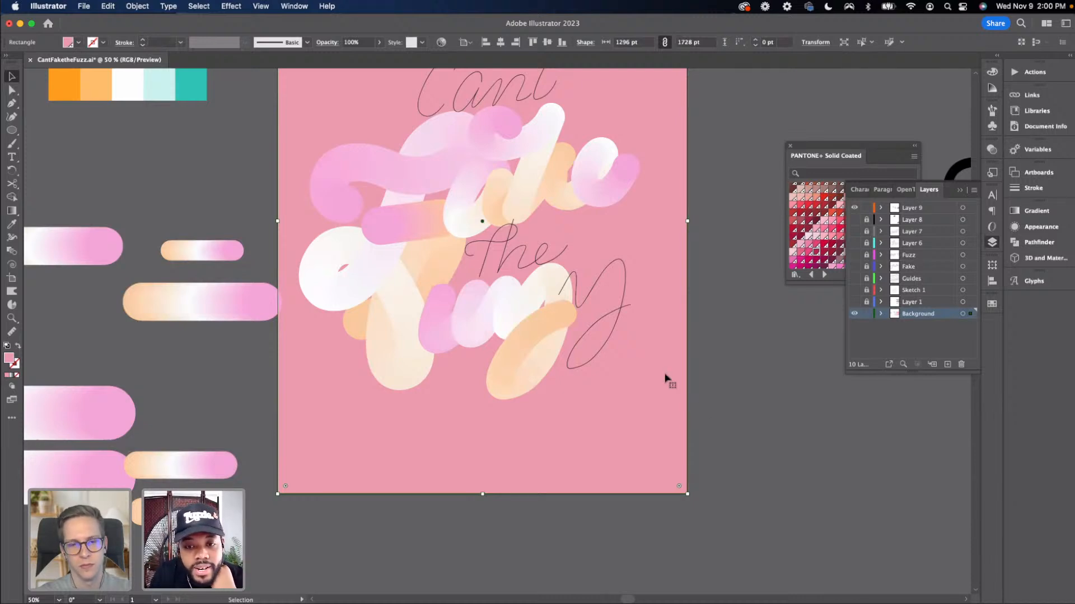
{"action": "left_click", "coordinate": [585, 307]}
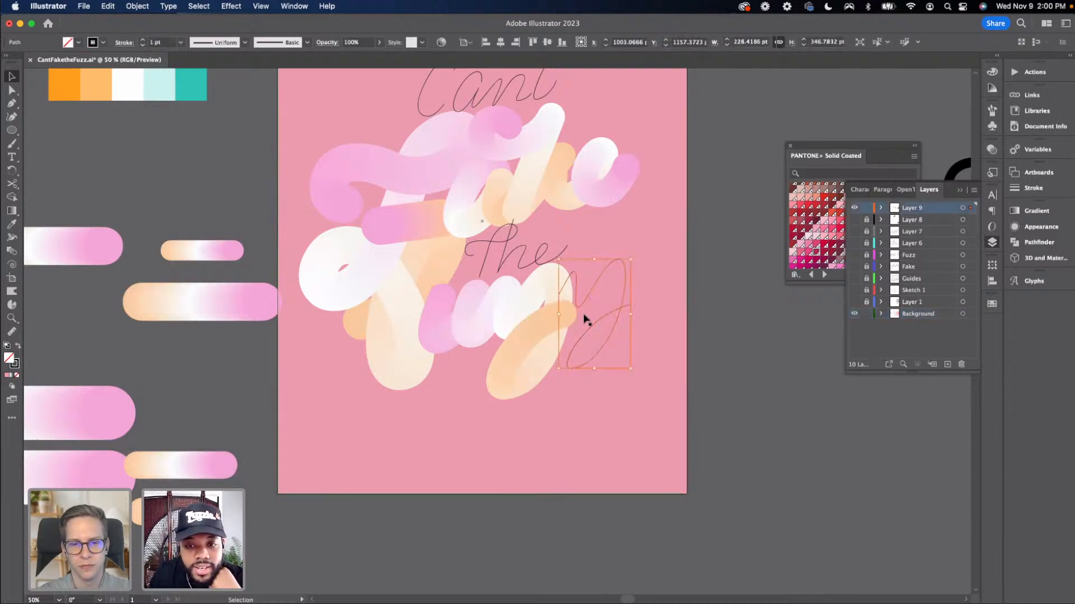
{"action": "left_click", "coordinate": [209, 467]}
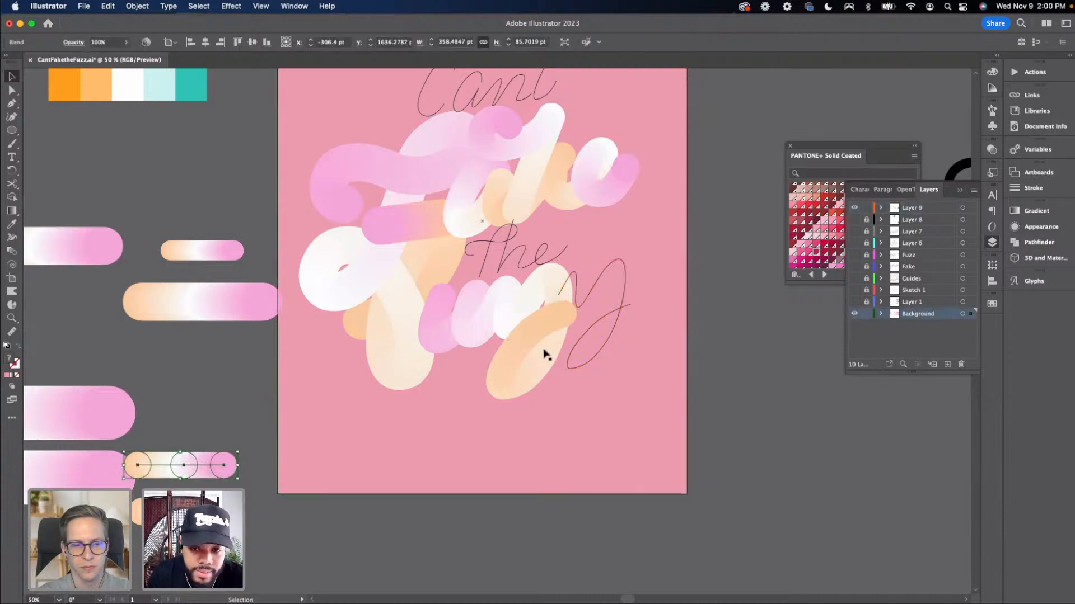
{"action": "left_click", "coordinate": [595, 290], "text": "shift"}
{"action": "left_click", "coordinate": [137, 6]}
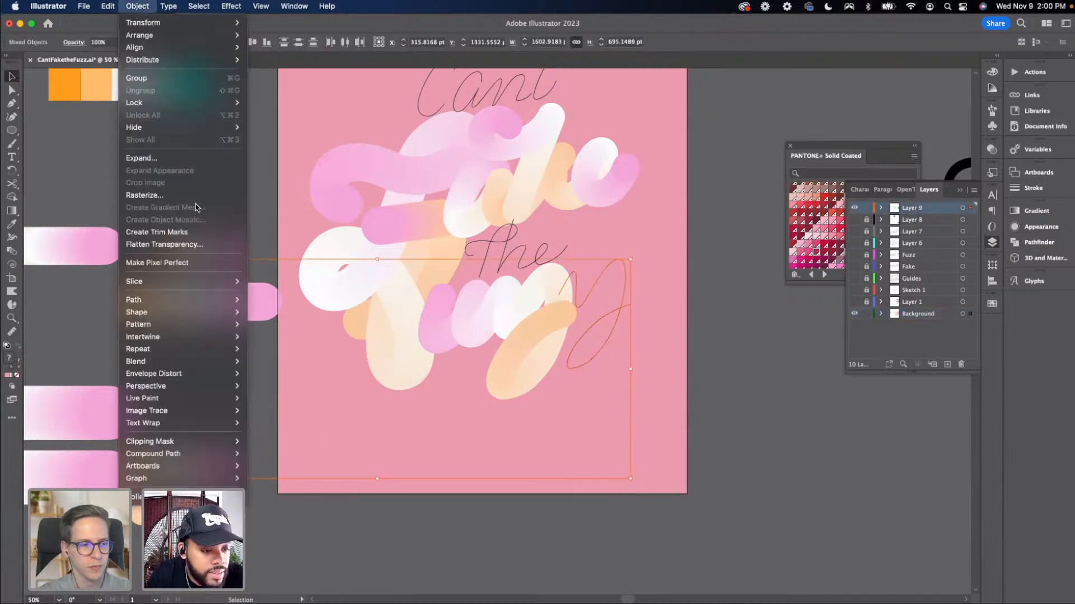
{"action": "mouse_move", "coordinate": [185, 361]}
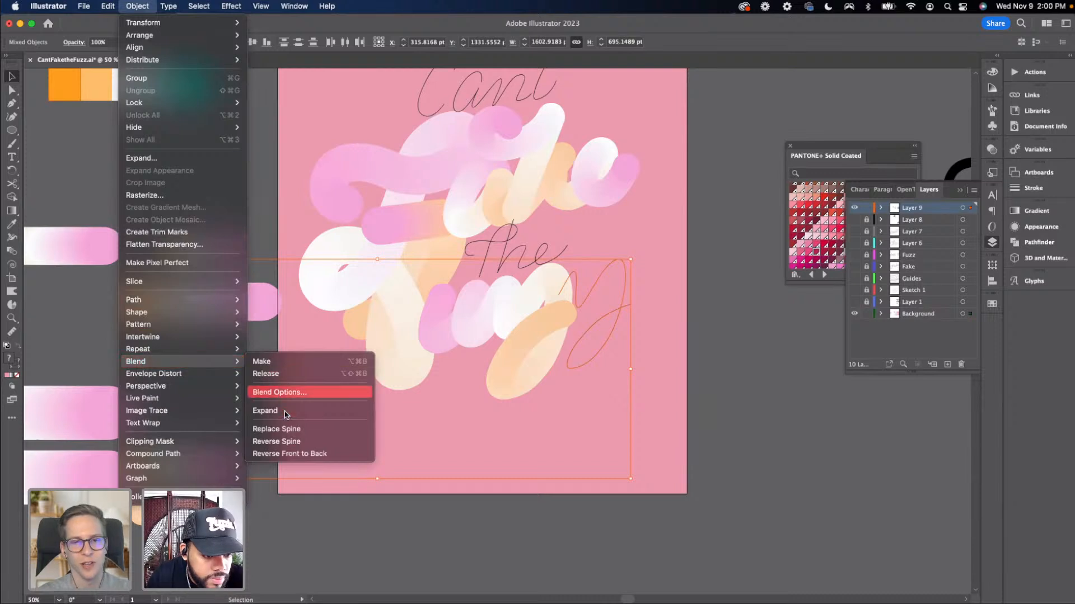
{"action": "left_click", "coordinate": [269, 421]}
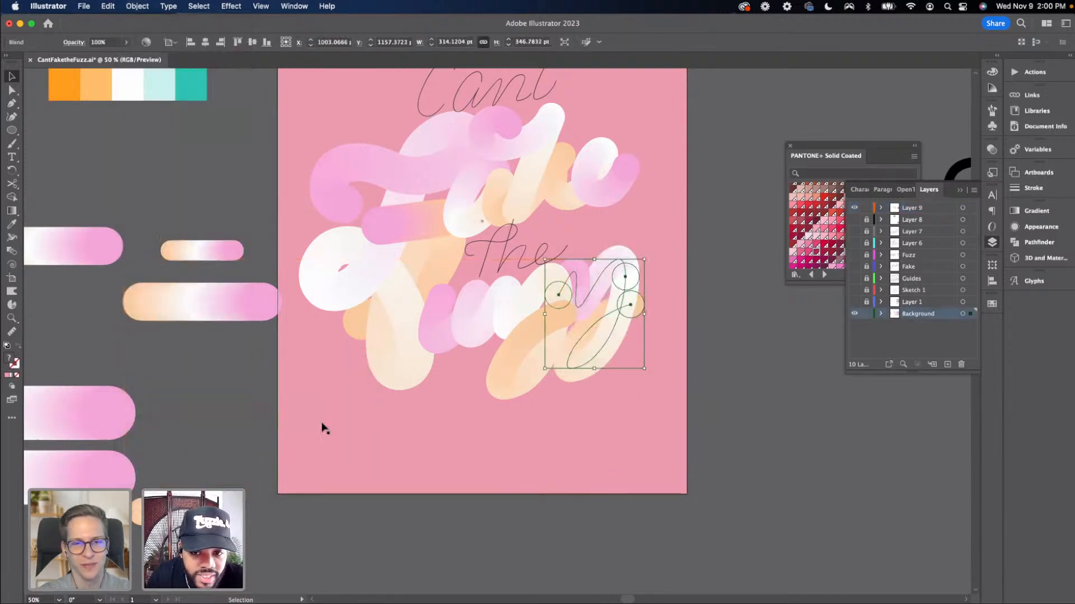
{"action": "left_click", "coordinate": [717, 408]}
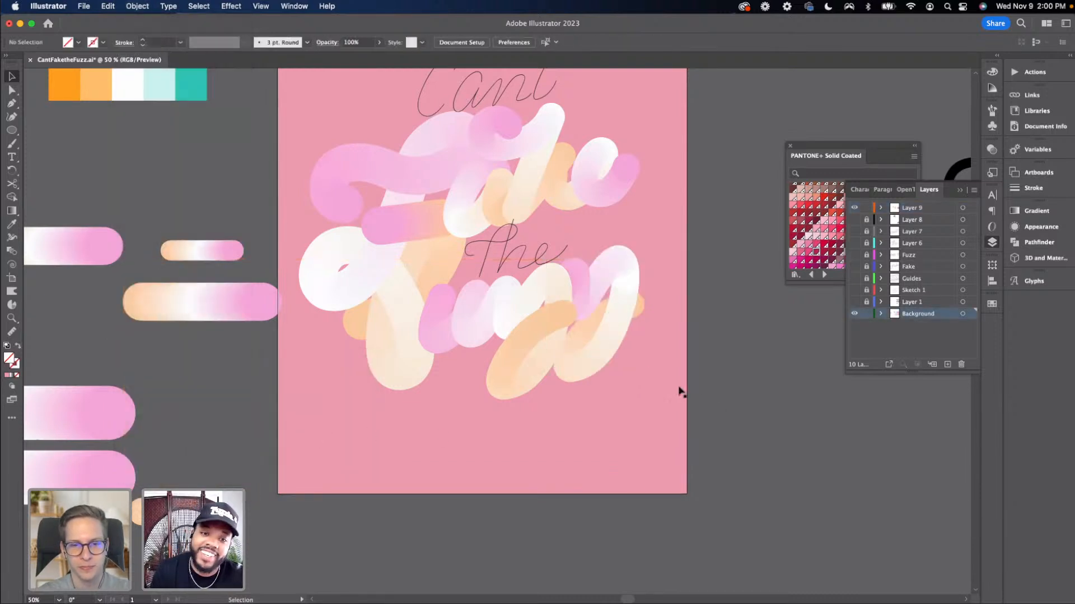
Move the Pantone Solid Coated swatch panel to a new spot over the canvas
{"action": "left_click_drag", "start_coordinate": [530, 400], "coordinate": [426, 493]}
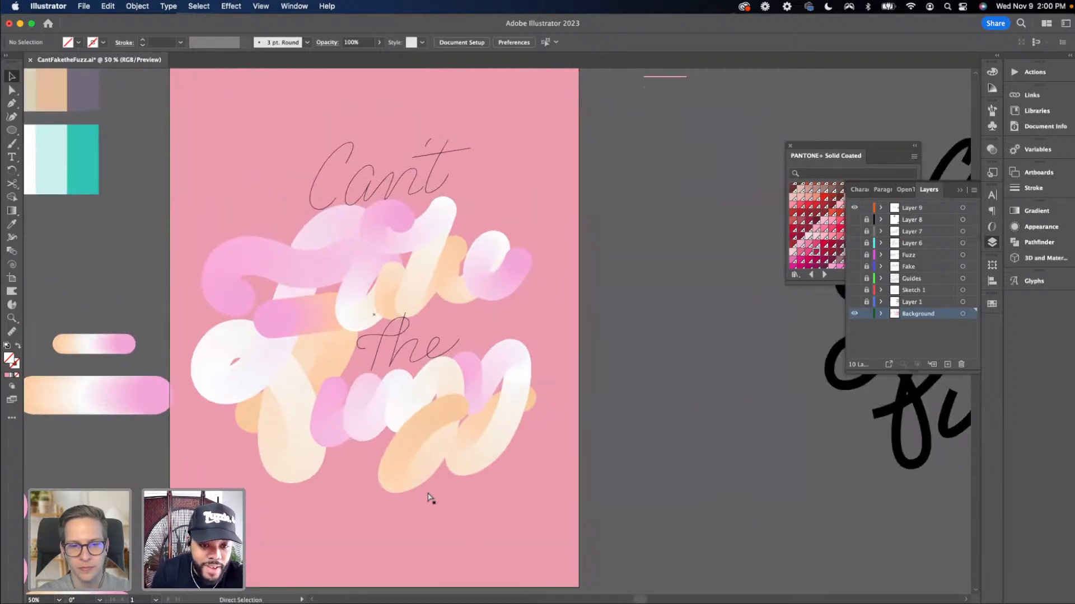
{"action": "key", "text": "super+minus"}
{"action": "key", "text": "super+minus"}
{"action": "key", "text": "super+equal"}
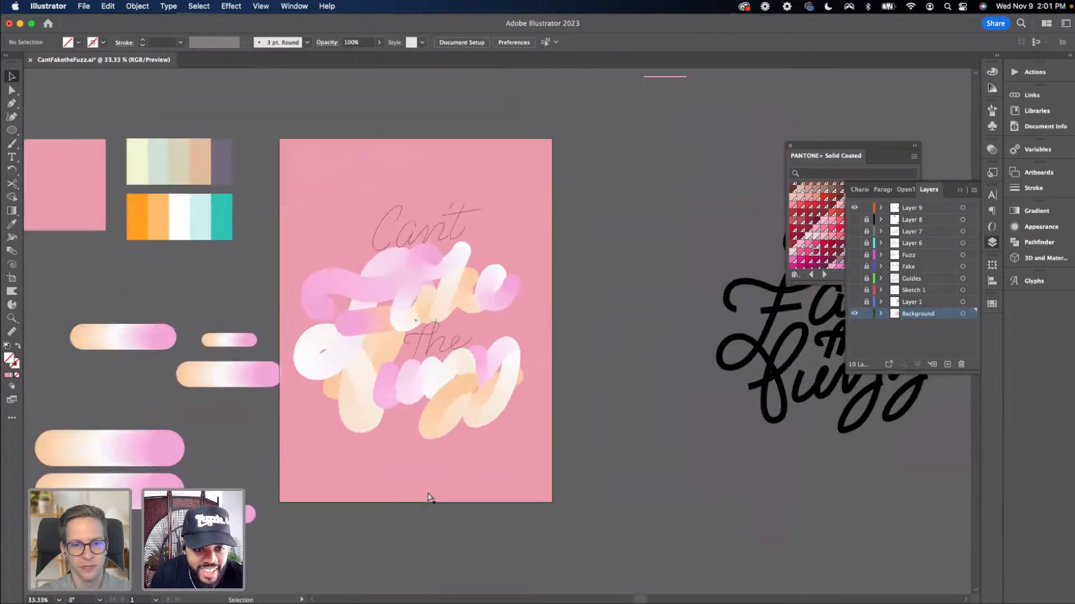
{"action": "key", "text": "super+equal"}
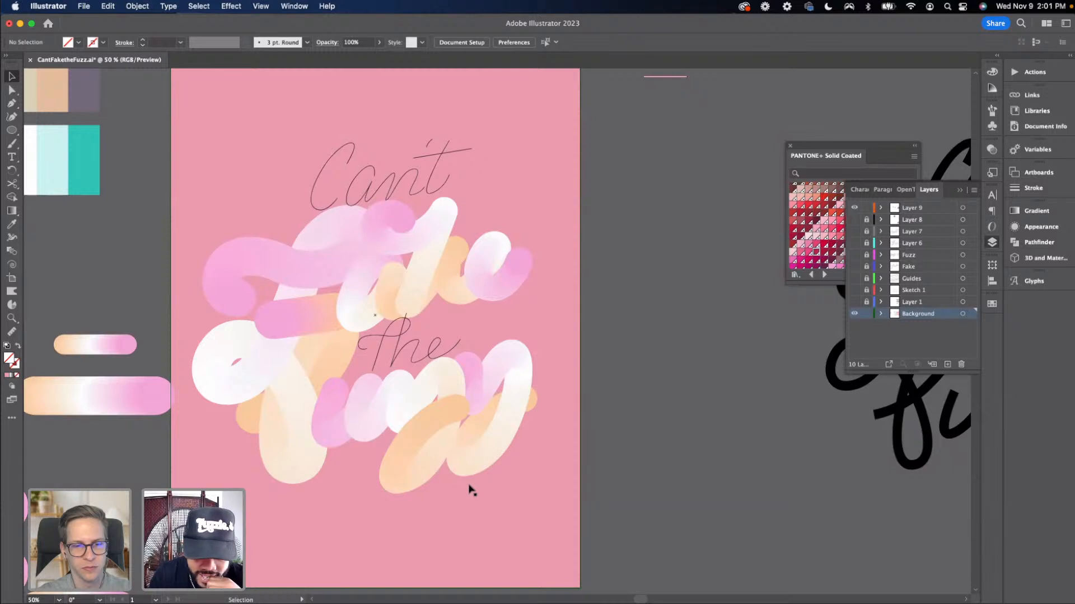
{"action": "key", "text": "super+minus"}
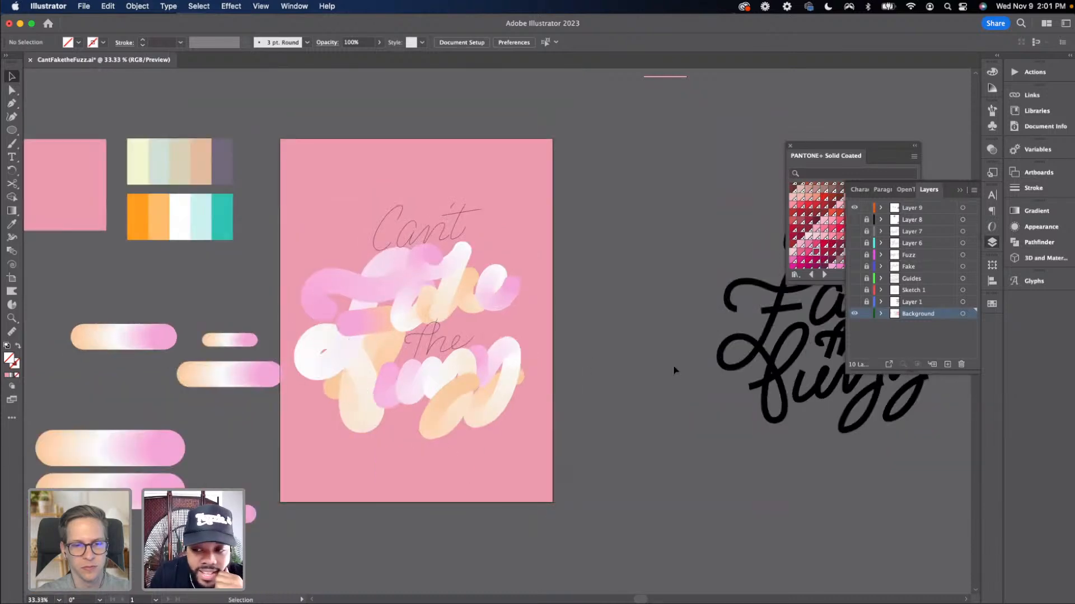
{"action": "left_click", "coordinate": [533, 300]}
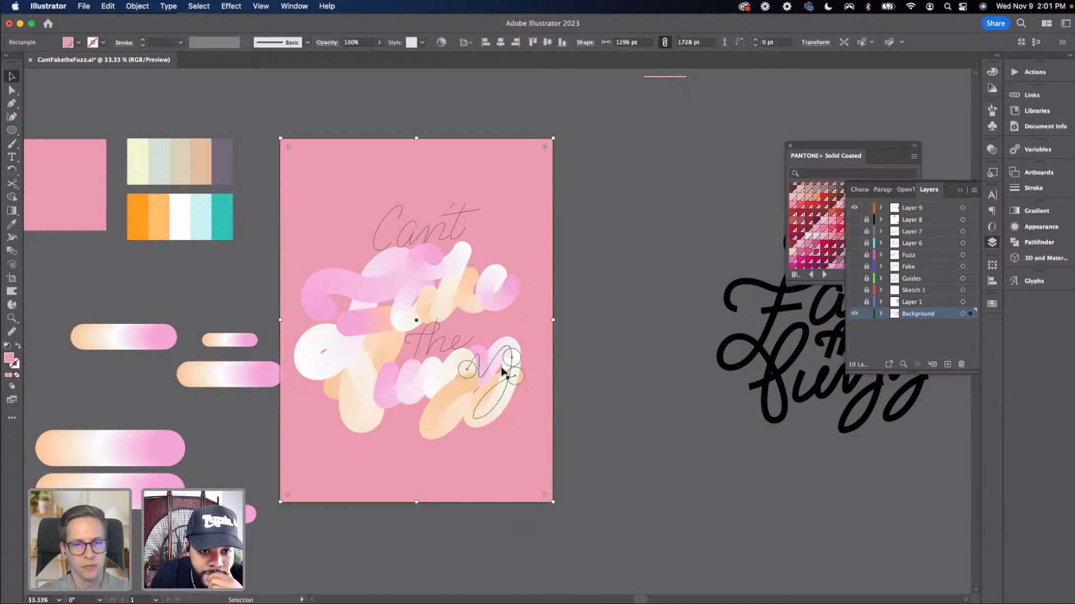
{"action": "left_click_drag", "start_coordinate": [818, 157], "coordinate": [659, 115]}
{"action": "left_click_drag", "start_coordinate": [693, 240], "coordinate": [695, 307]}
{"action": "left_click_drag", "start_coordinate": [674, 106], "coordinate": [782, 116]}
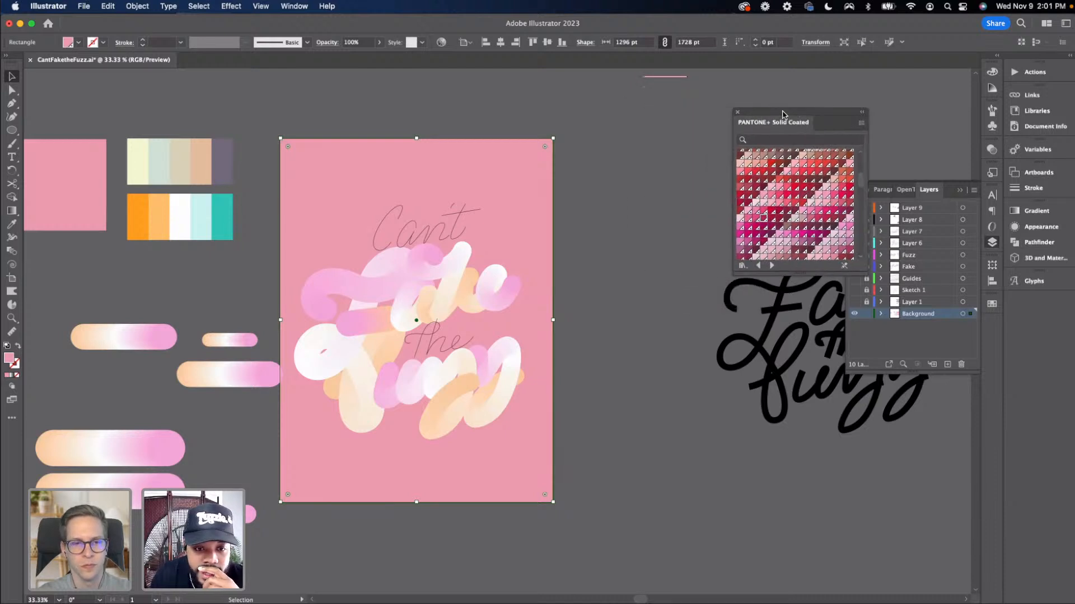
Zoom and pan around the artboard to review the blends wrapped along the lettering
{"action": "left_click", "coordinate": [649, 182]}
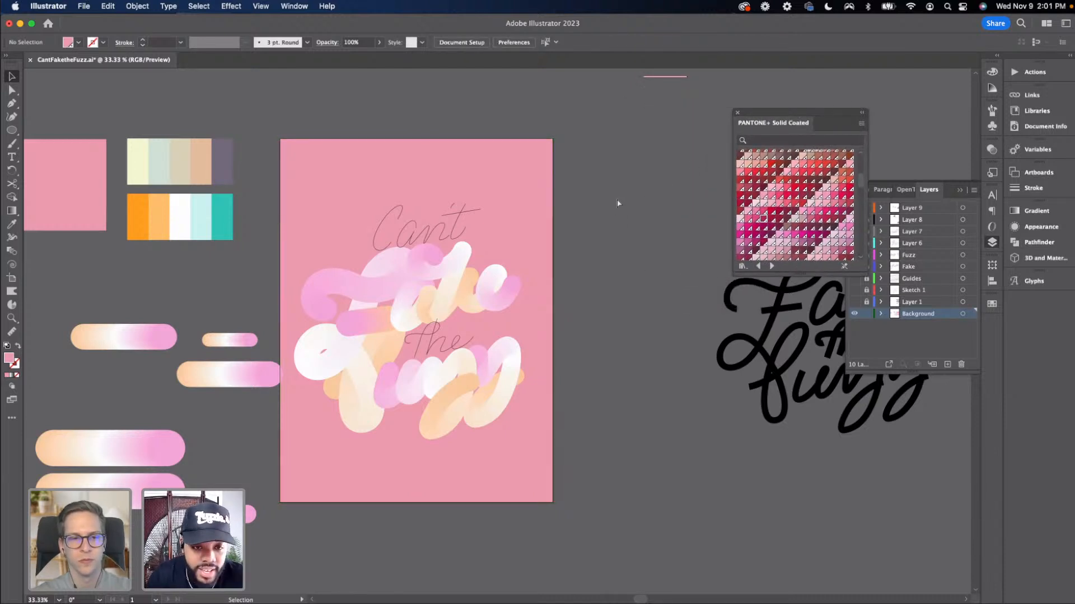
{"action": "key", "text": "super+equal"}
{"action": "left_click_drag", "start_coordinate": [523, 235], "coordinate": [610, 189]}
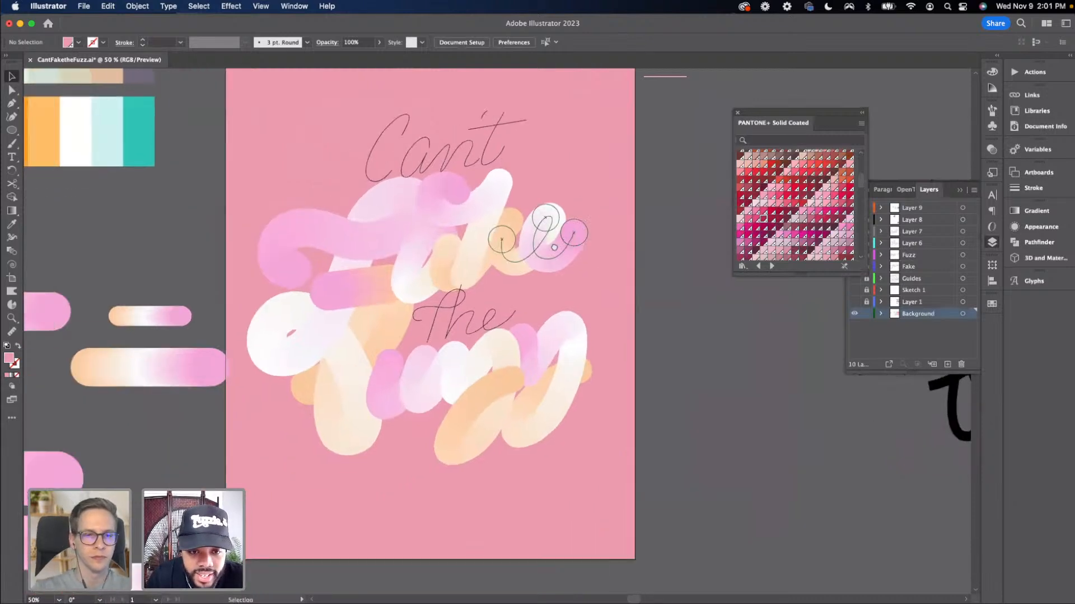
{"action": "left_click_drag", "start_coordinate": [403, 375], "coordinate": [444, 338]}
{"action": "mouse_move", "coordinate": [248, 398]}
{"action": "left_mouse_down"}
{"action": "mouse_move", "coordinate": [241, 430]}
{"action": "mouse_move", "coordinate": [497, 390]}
{"action": "mouse_move", "coordinate": [370, 389]}
{"action": "left_mouse_up"}
{"action": "key", "text": "super+equal"}
{"action": "key", "text": "super+minus"}
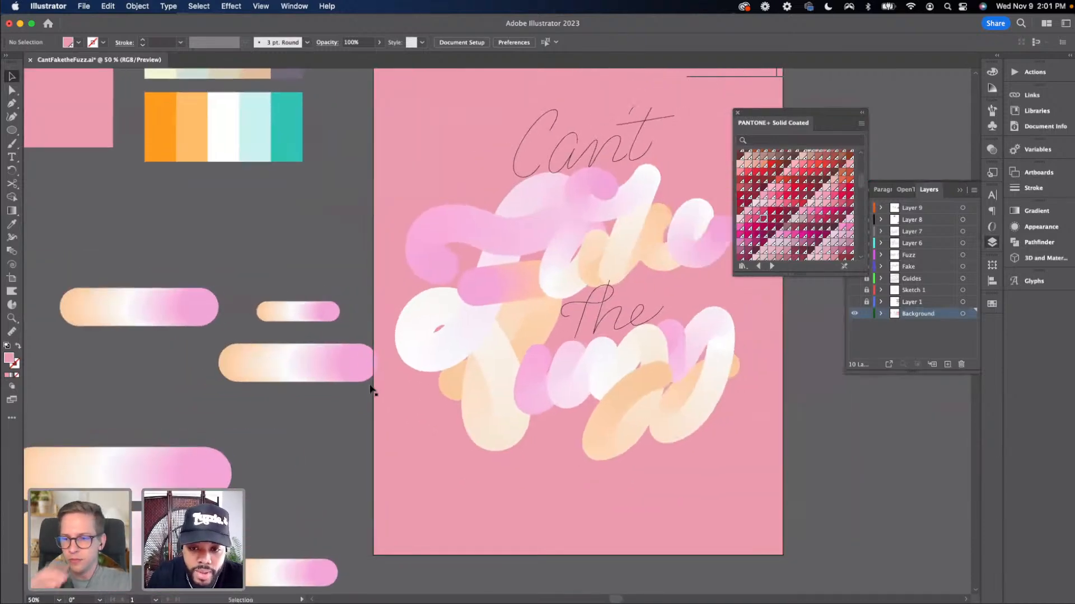
{"action": "left_click_drag", "start_coordinate": [349, 340], "coordinate": [335, 348]}
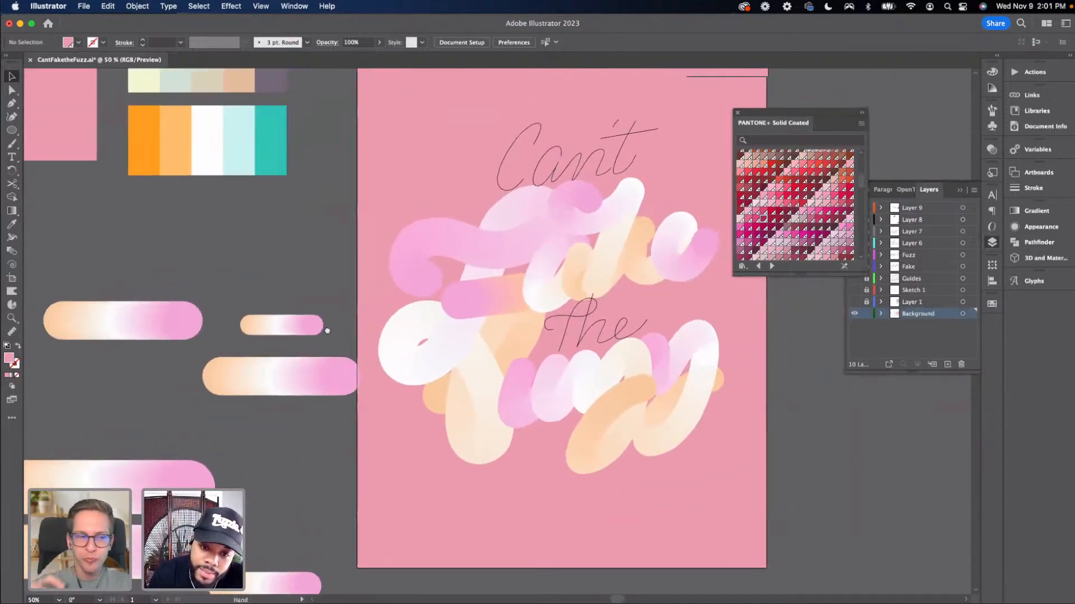
{"action": "scroll", "coordinate": [348, 317], "scroll_direction": "right", "scroll_amount": 5}
{"action": "scroll", "coordinate": [352, 319], "scroll_direction": "up", "scroll_amount": 2}
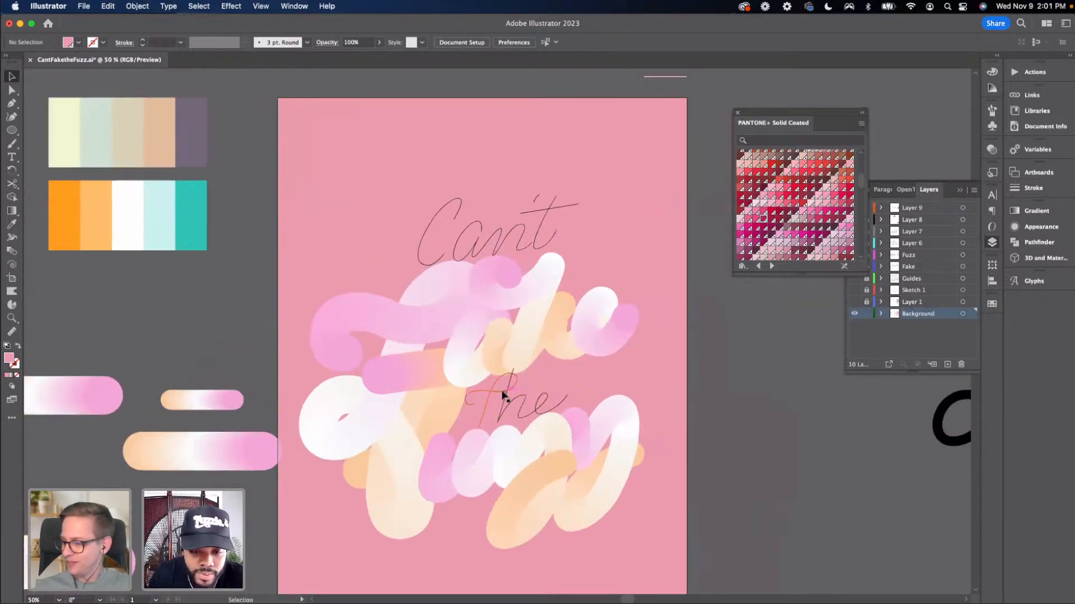
Duplicate the short blend three times and line the copies up in a column beside the artboard
{"action": "left_click_drag", "start_coordinate": [174, 453], "coordinate": [44, 466]}
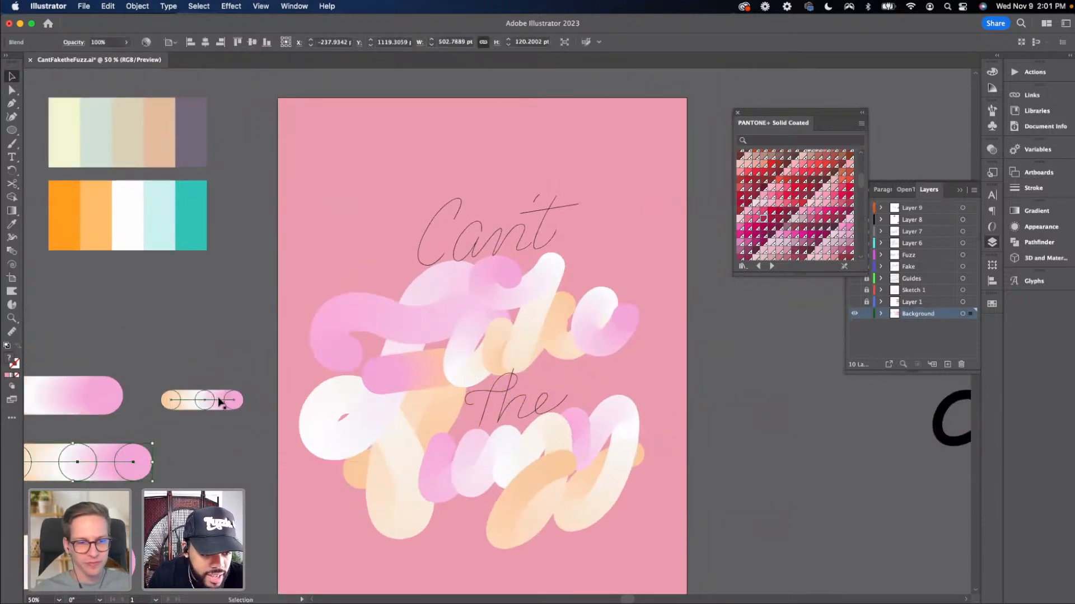
{"action": "left_click_drag", "start_coordinate": [215, 401], "coordinate": [234, 432]}
{"action": "key", "text": "super+d"}
{"action": "key", "text": "super+d"}
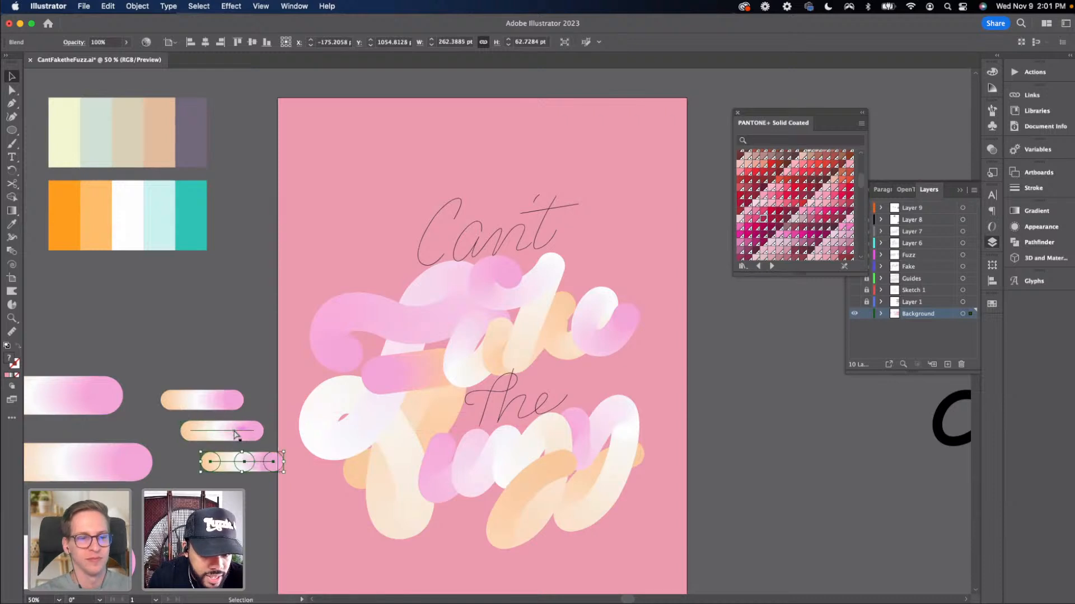
{"action": "left_click_drag", "start_coordinate": [245, 493], "coordinate": [204, 401]}
{"action": "left_click_drag", "start_coordinate": [211, 440], "coordinate": [213, 439]}
{"action": "left_click_drag", "start_coordinate": [216, 472], "coordinate": [225, 490]}
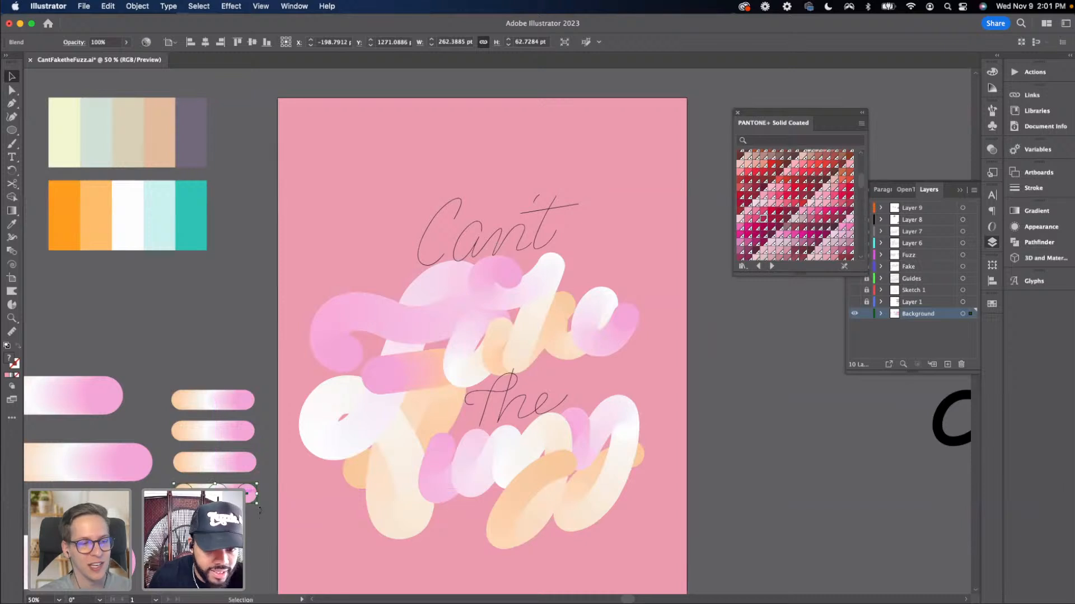
Move the column of four short blends up beside the lettering and drop the last one slightly lower
{"action": "scroll", "coordinate": [258, 437], "scroll_direction": "down", "scroll_amount": 2}
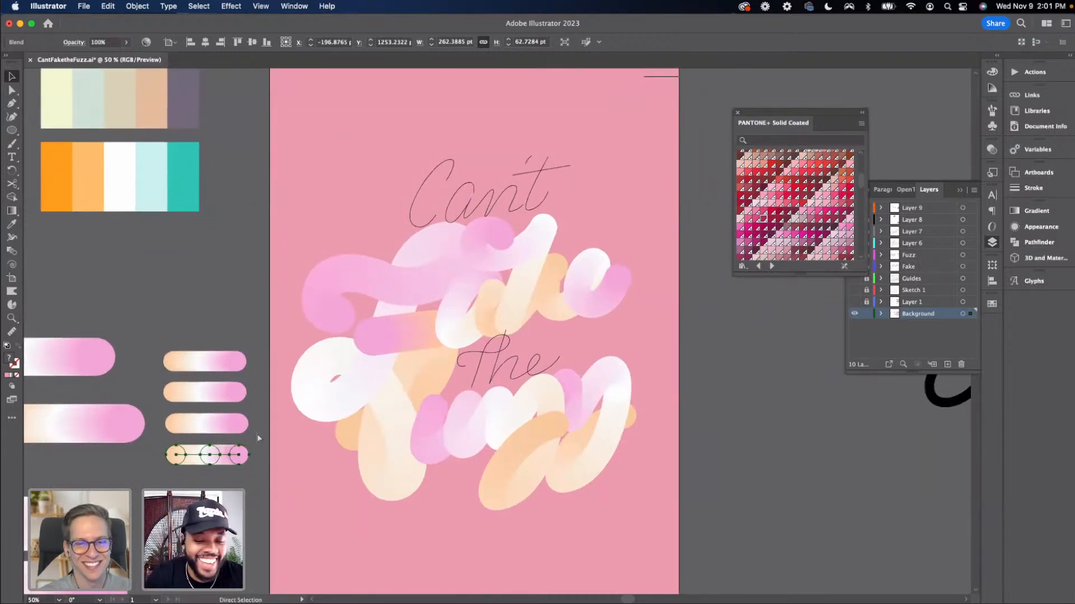
{"action": "key", "text": "super+equal"}
{"action": "left_click_drag", "start_coordinate": [435, 372], "coordinate": [207, 383]}
{"action": "left_click", "coordinate": [260, 152]}
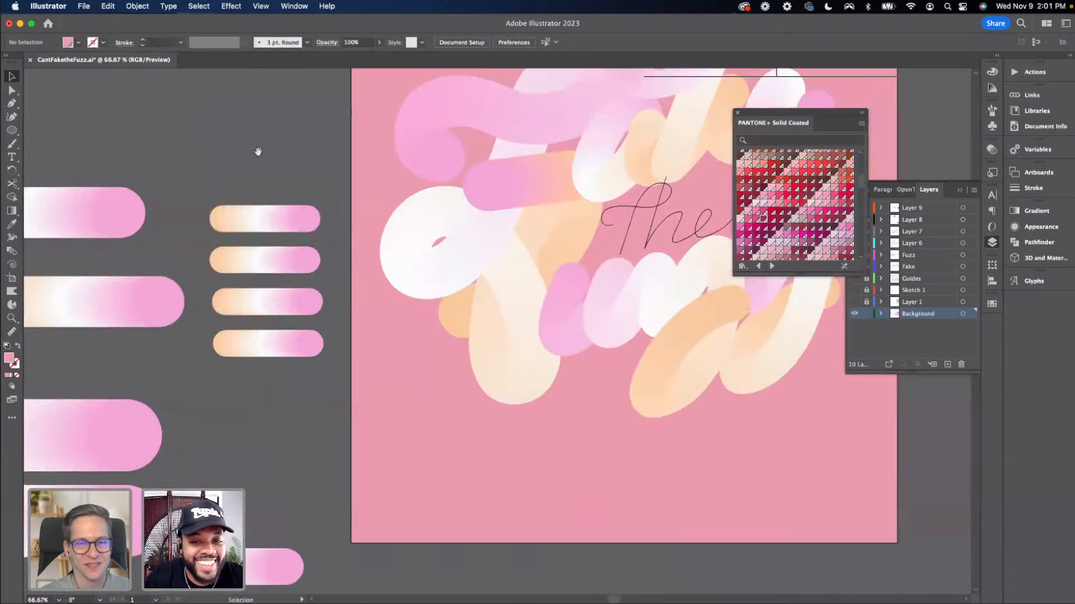
{"action": "left_click_drag", "start_coordinate": [286, 177], "coordinate": [220, 250]}
{"action": "left_click_drag", "start_coordinate": [162, 299], "coordinate": [96, 371]}
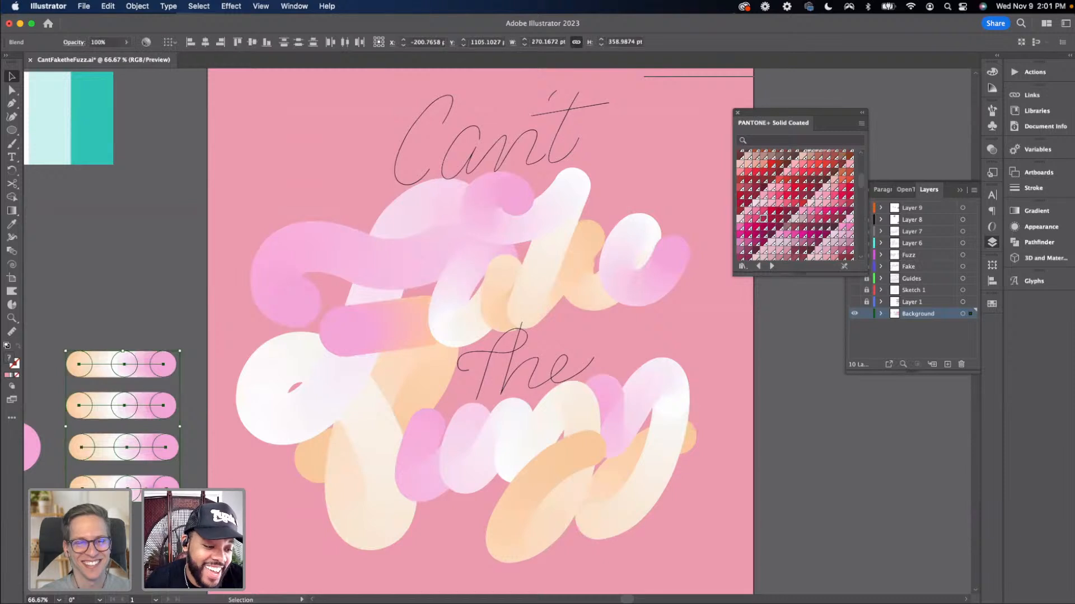
{"action": "left_click_drag", "start_coordinate": [148, 485], "coordinate": [167, 371]}
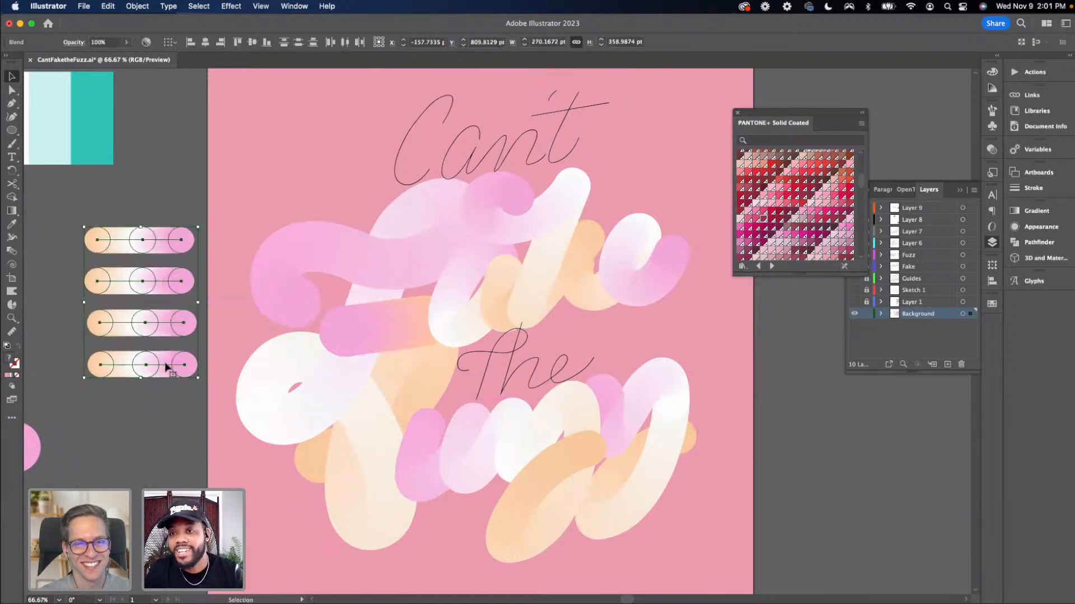
{"action": "left_click", "coordinate": [166, 397]}
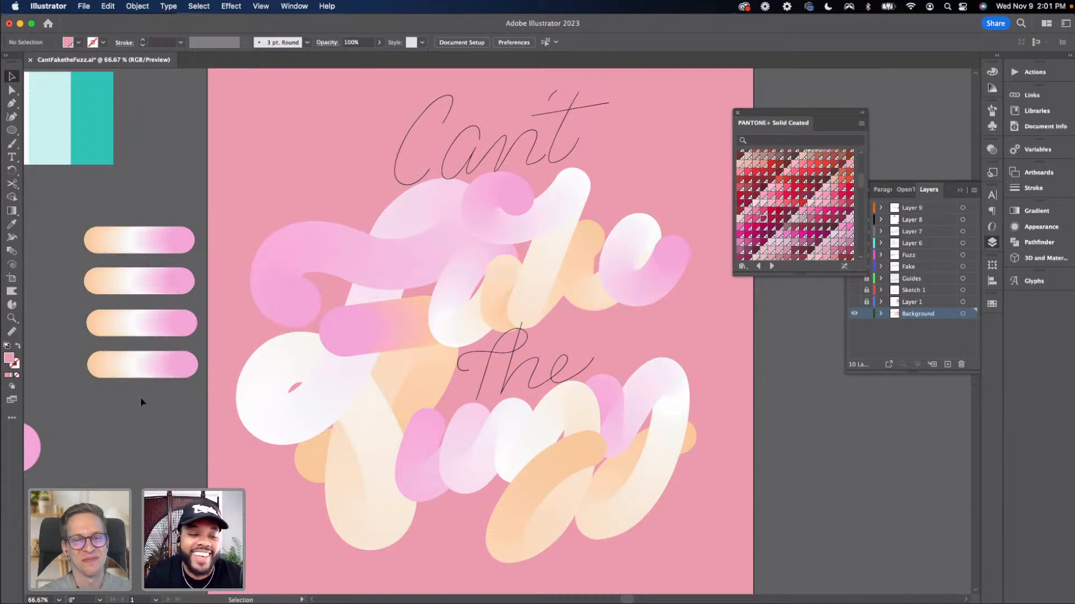
{"action": "left_click_drag", "start_coordinate": [152, 374], "coordinate": [143, 408]}
{"action": "left_click", "coordinate": [159, 418]}
{"action": "scroll", "coordinate": [159, 418], "scroll_direction": "down", "scroll_amount": 2}
{"action": "scroll", "coordinate": [159, 418], "scroll_direction": "left", "scroll_amount": 2}
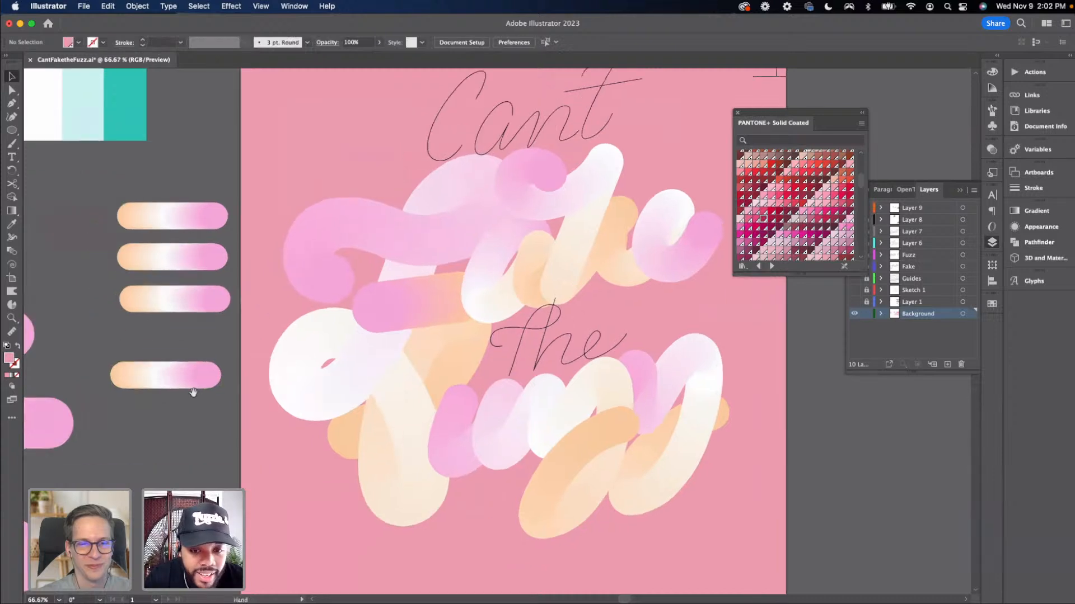
Select the lowest short blend with the 'T' stroke of 'the' and replace the blend's spine with that path
{"action": "left_click", "coordinate": [211, 377]}
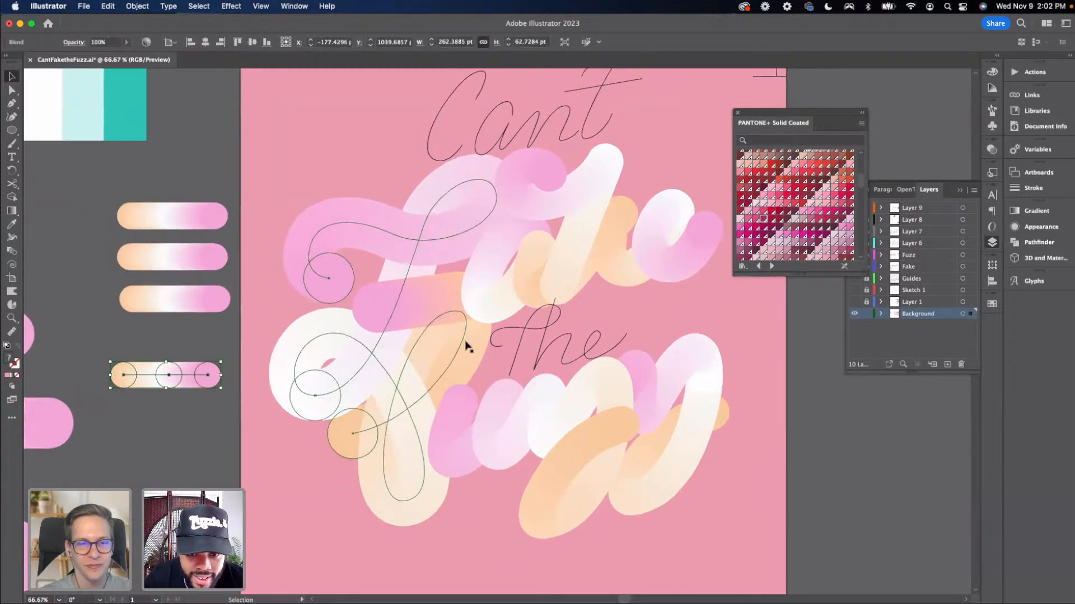
{"action": "left_click", "coordinate": [520, 341], "text": "shift"}
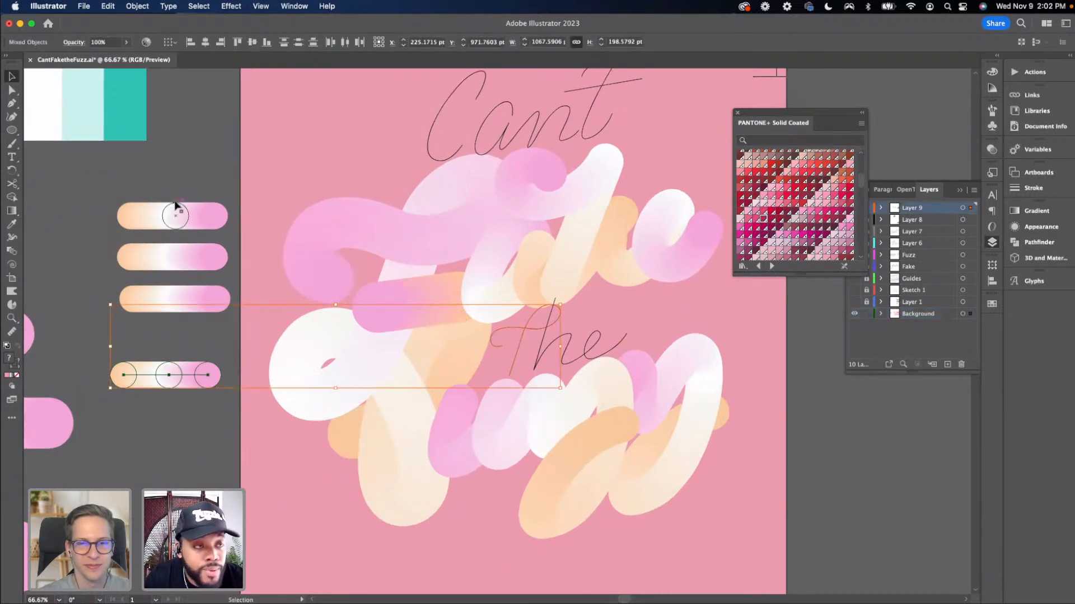
{"action": "left_click", "coordinate": [126, 6]}
{"action": "mouse_move", "coordinate": [134, 300]}
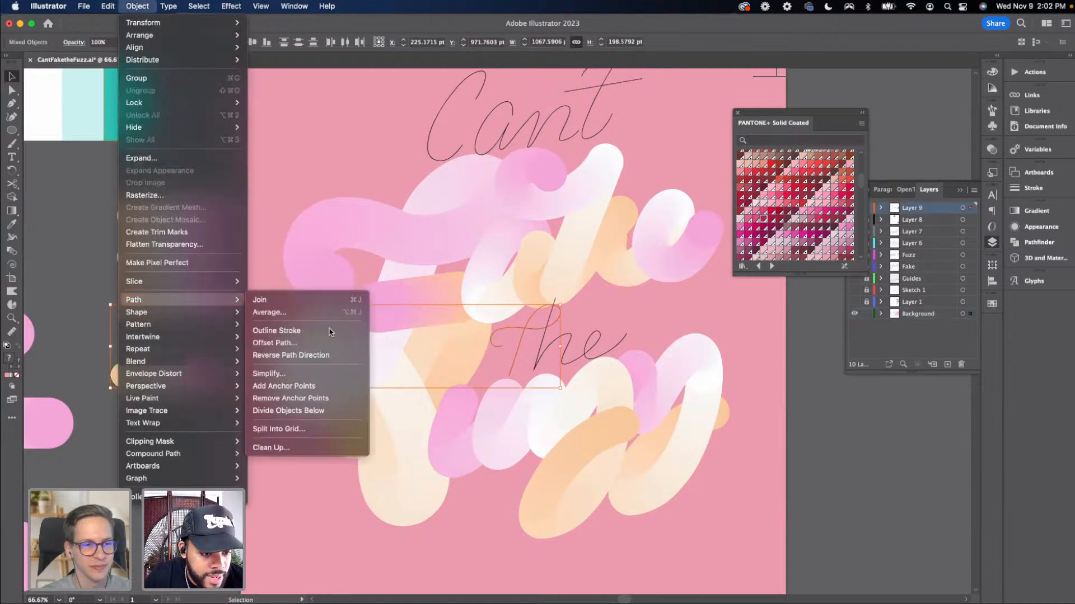
{"action": "mouse_move", "coordinate": [224, 361]}
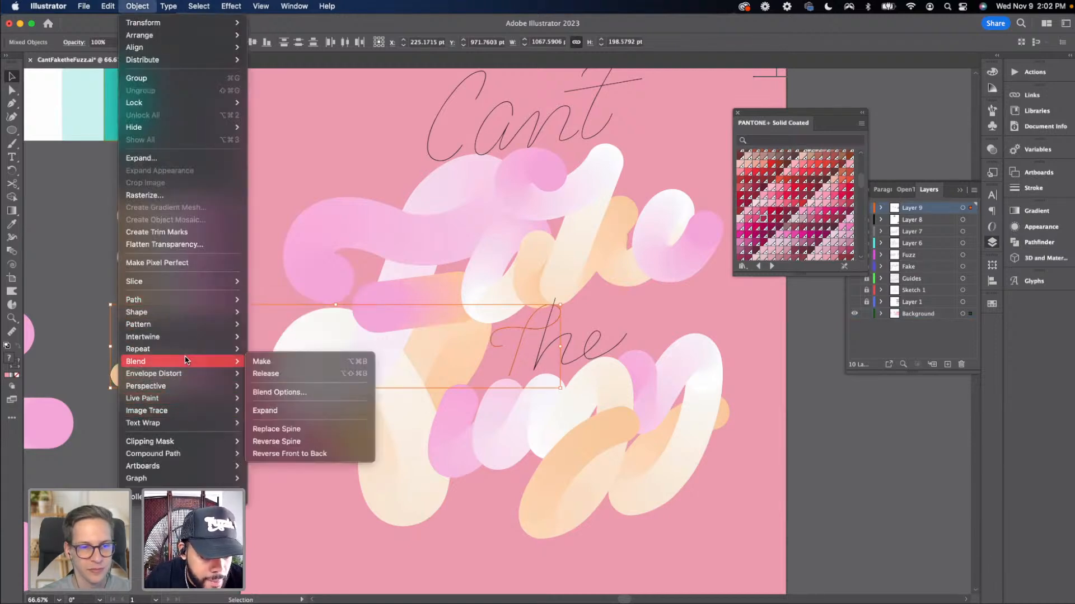
{"action": "left_click", "coordinate": [284, 430]}
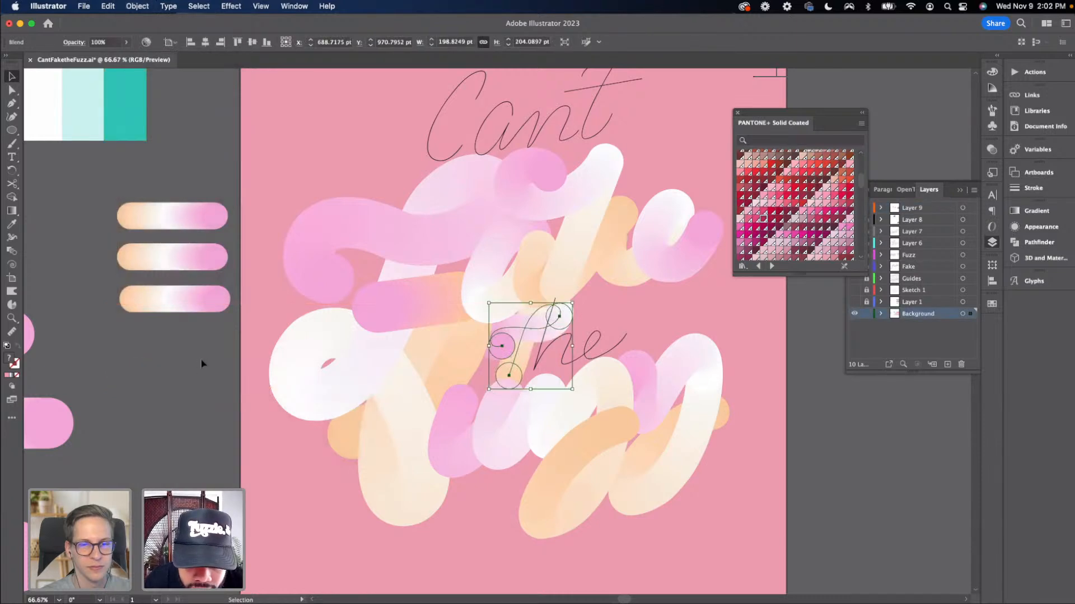
{"action": "left_click", "coordinate": [206, 340]}
Select the next short blend together with the 'he' lettering path and replace the blend's spine with it
{"action": "left_click_drag", "start_coordinate": [198, 329], "coordinate": [160, 308]}
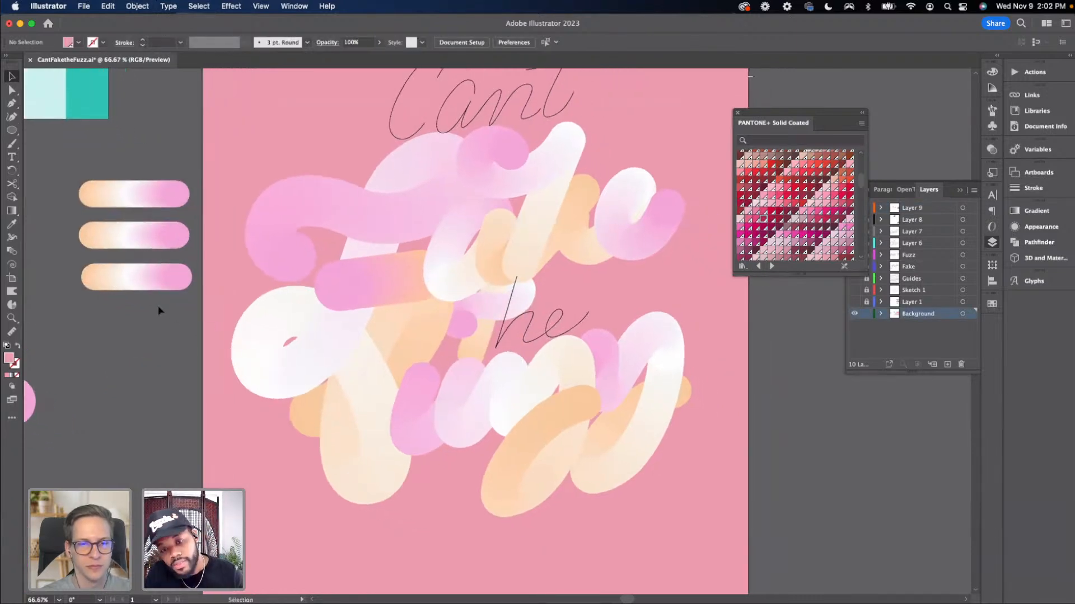
{"action": "key", "text": "super+equal"}
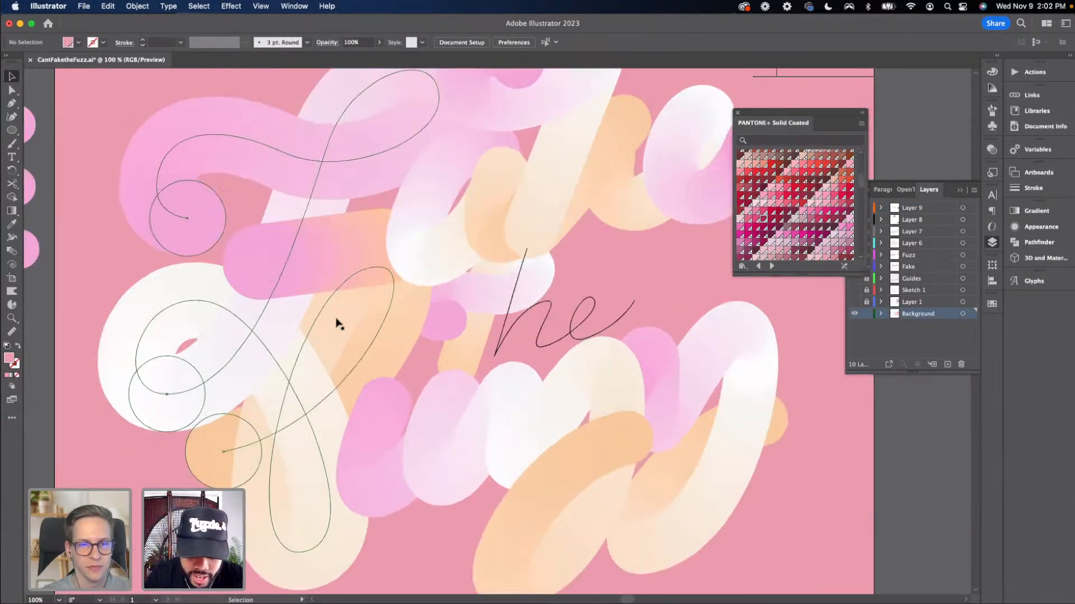
{"action": "key", "text": "super+minus"}
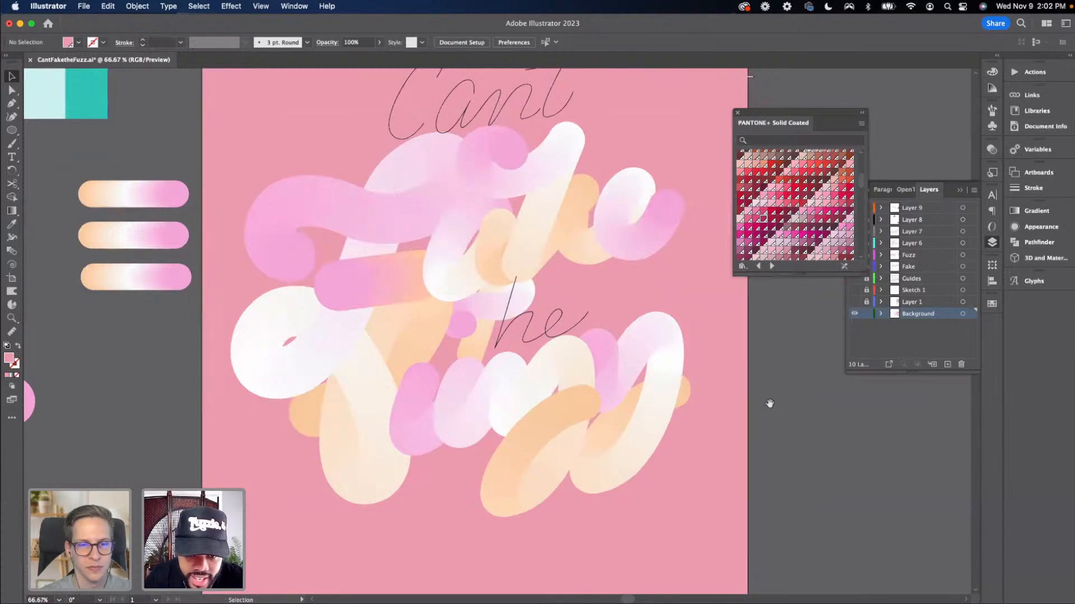
{"action": "left_click_drag", "start_coordinate": [770, 403], "coordinate": [730, 408]}
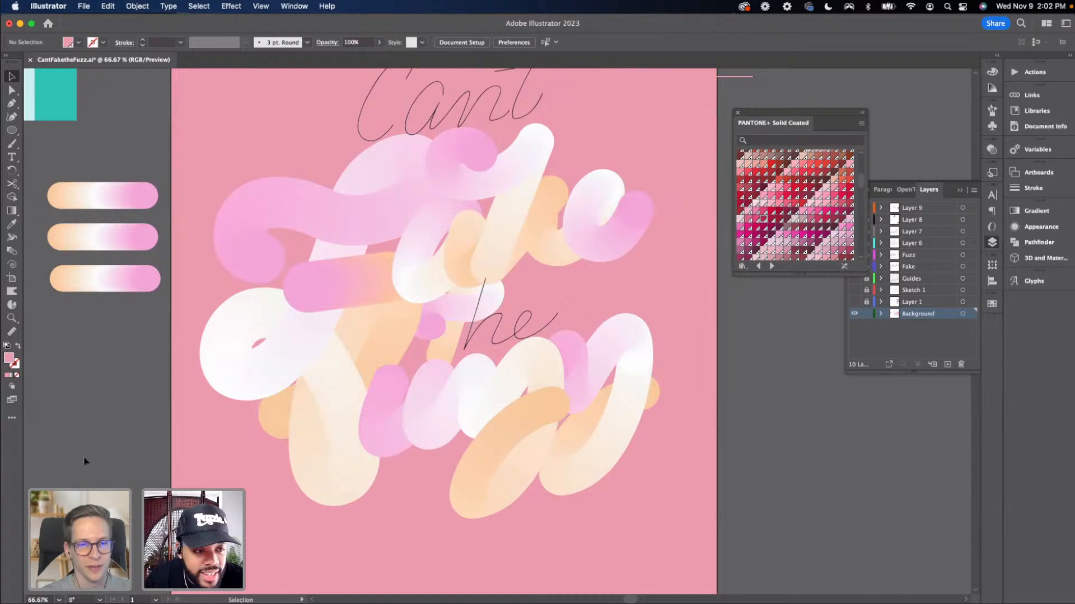
{"action": "scroll", "coordinate": [202, 438], "scroll_direction": "left", "scroll_amount": 3}
{"action": "scroll", "coordinate": [185, 433], "scroll_direction": "right", "scroll_amount": 1}
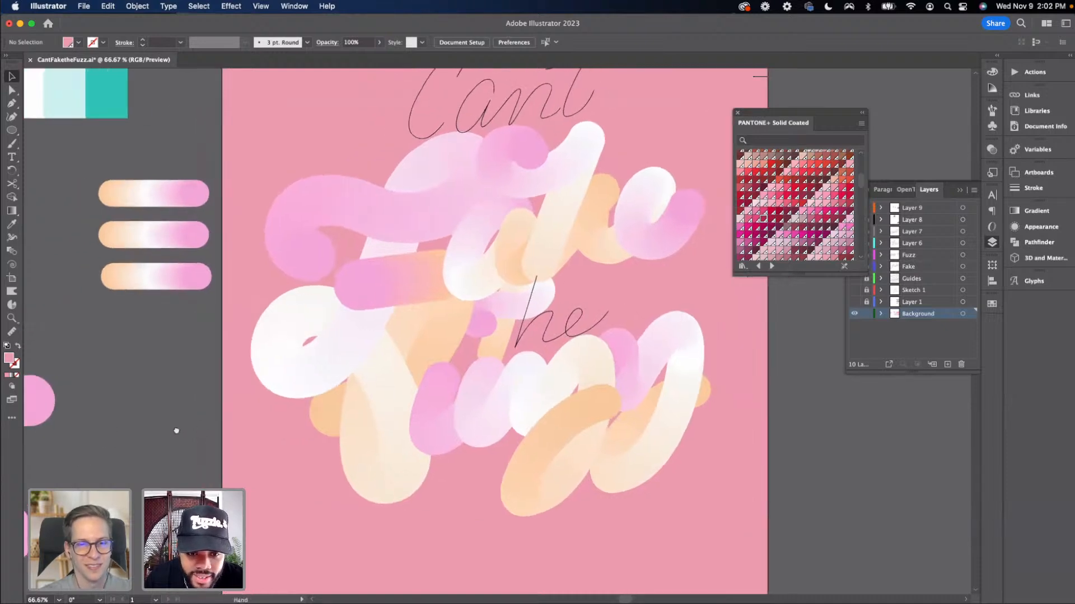
{"action": "scroll", "coordinate": [252, 420], "scroll_direction": "right", "scroll_amount": 1}
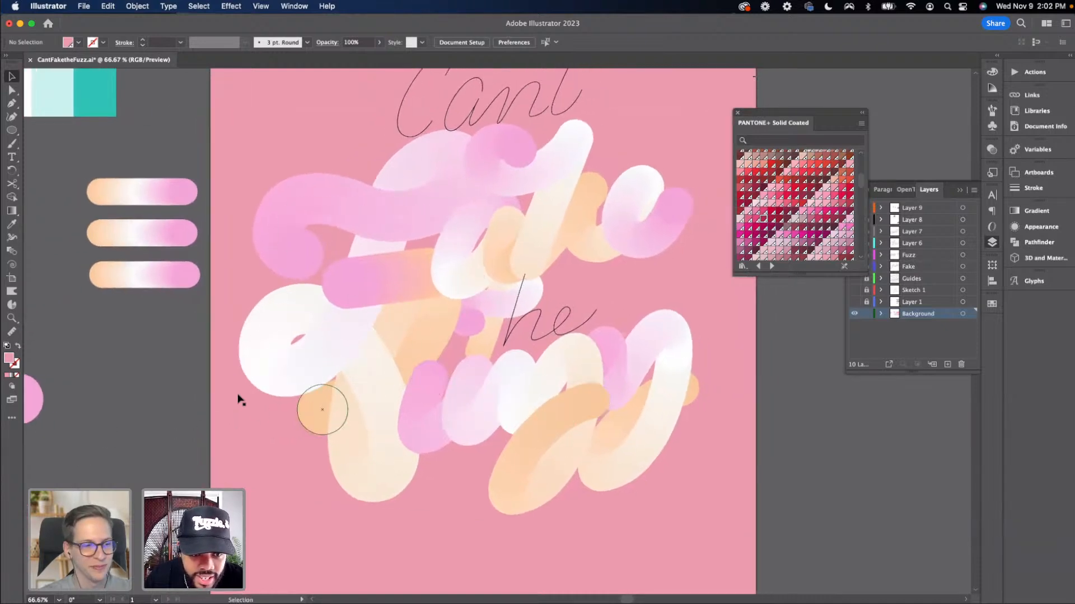
{"action": "left_click", "coordinate": [192, 281]}
{"action": "left_click", "coordinate": [504, 326], "text": "shift"}
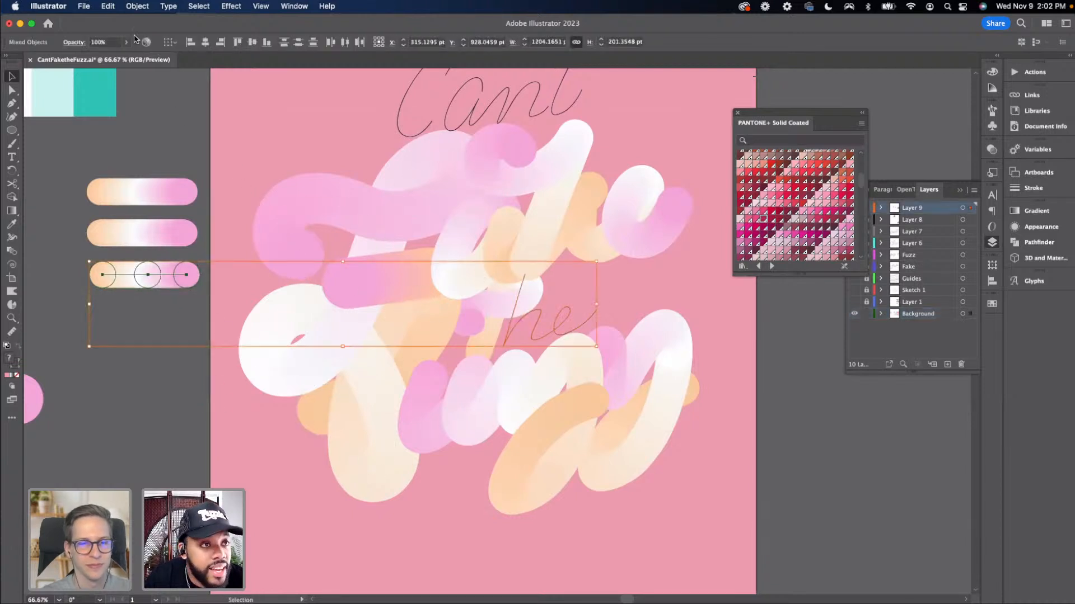
{"action": "left_click", "coordinate": [137, 6]}
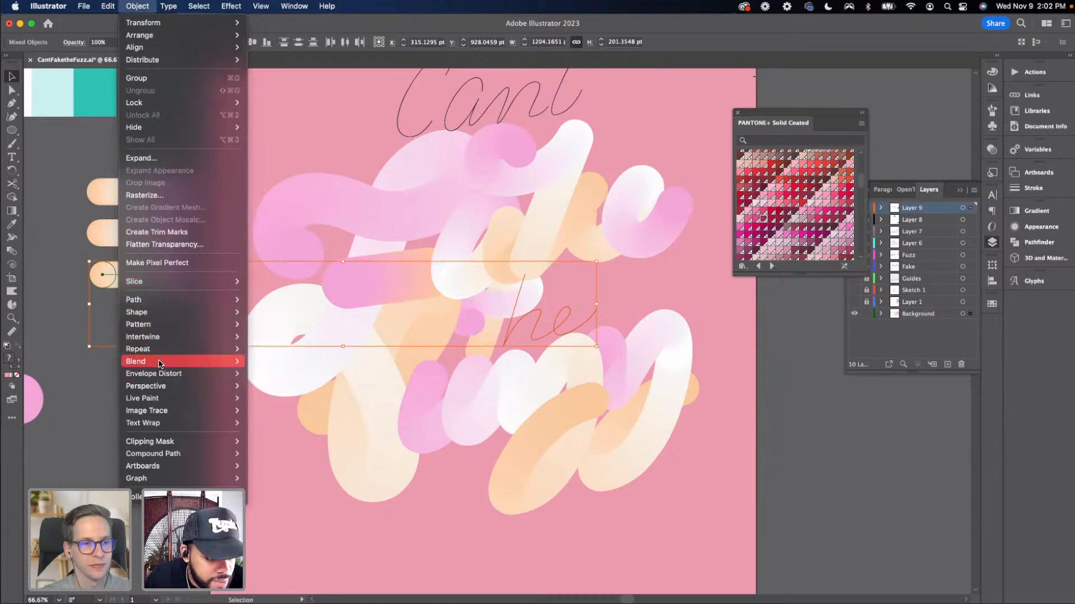
{"action": "mouse_move", "coordinate": [207, 368]}
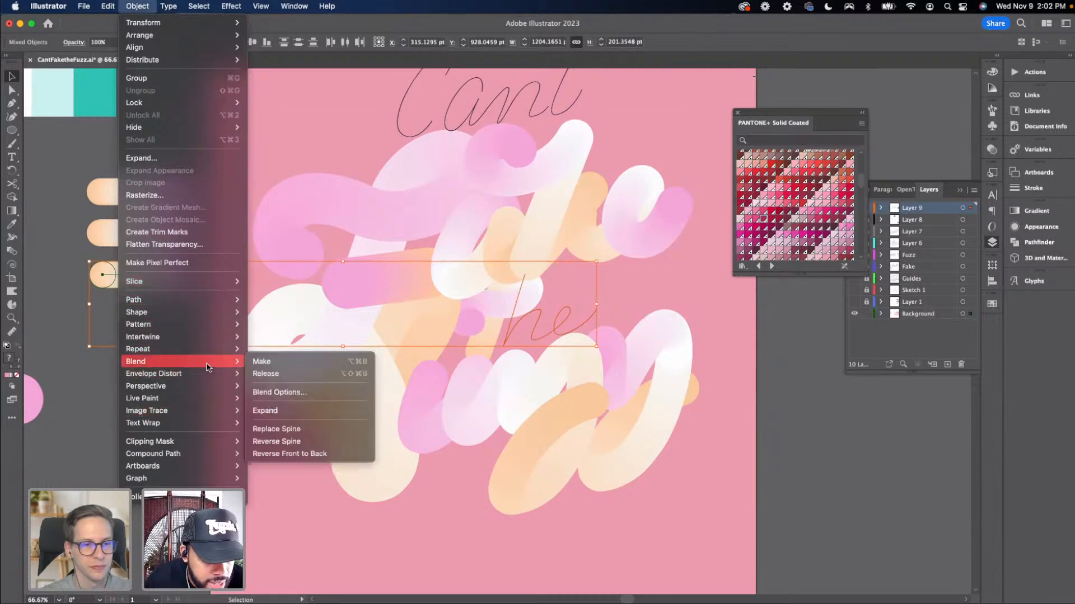
{"action": "left_click", "coordinate": [290, 434]}
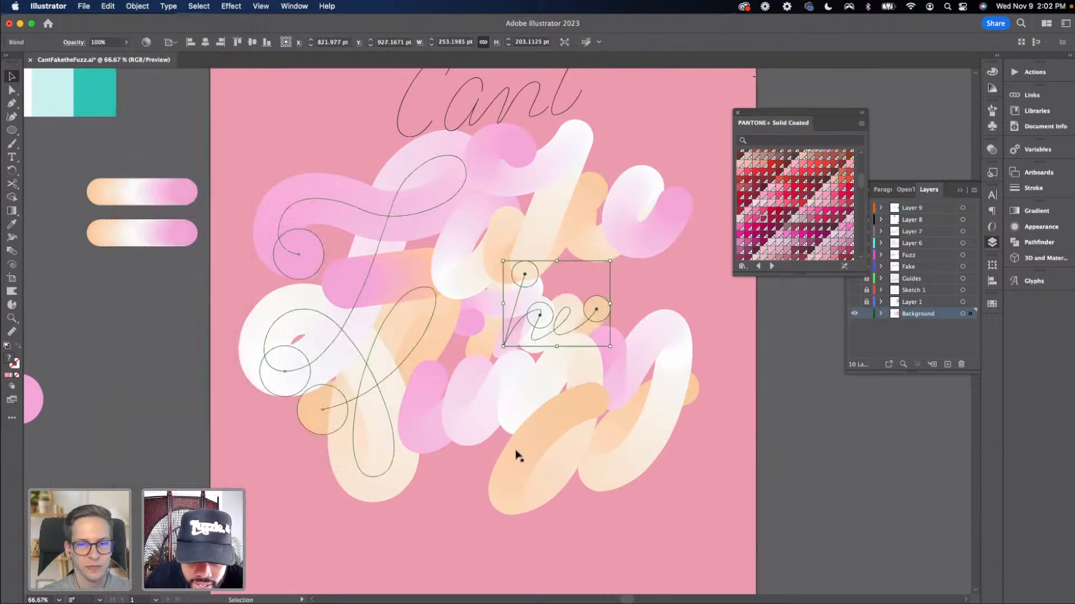
{"action": "left_click", "coordinate": [784, 445]}
Zoom in and out to review the whole lettering composition on the artboard
{"action": "left_click_drag", "start_coordinate": [767, 442], "coordinate": [722, 439]}
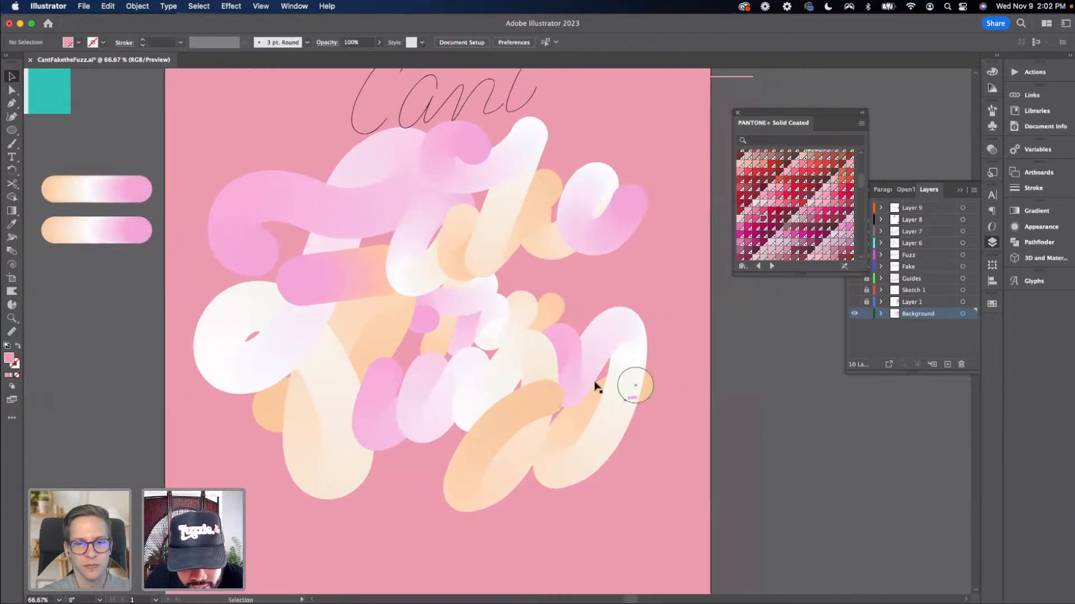
{"action": "left_click_drag", "start_coordinate": [523, 321], "coordinate": [532, 325]}
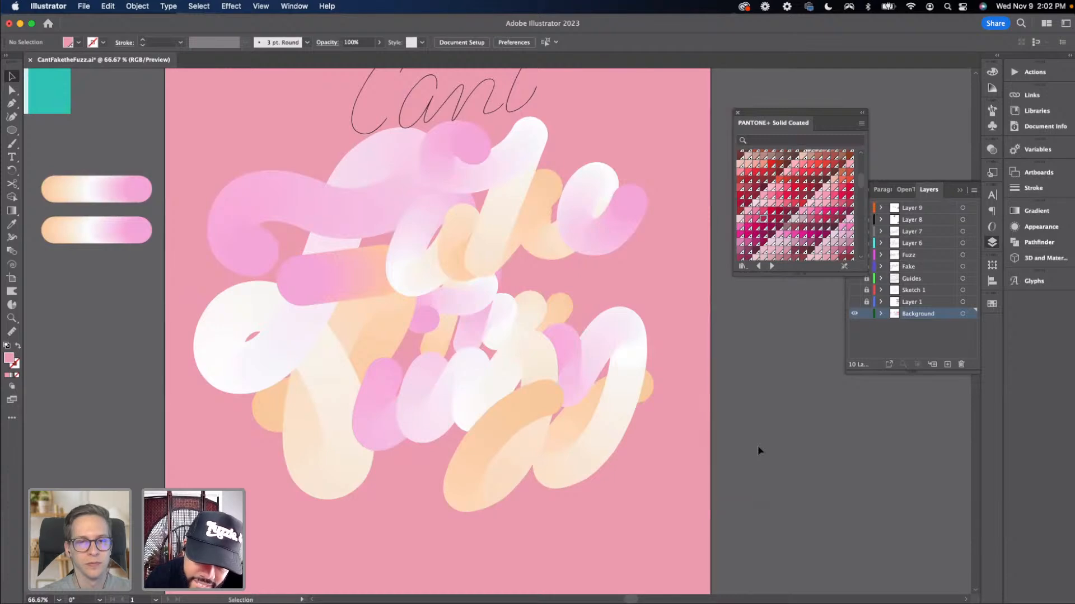
{"action": "key", "text": "super+equal"}
{"action": "key", "text": "super+minus"}
{"action": "key", "text": "super+minus"}
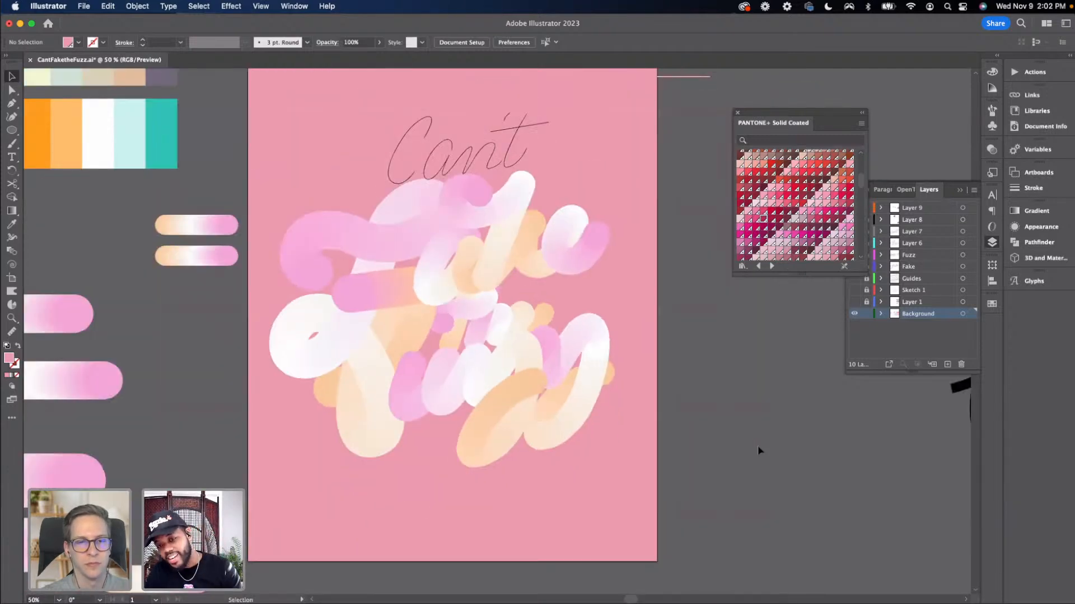
{"action": "key", "text": "super+equal"}
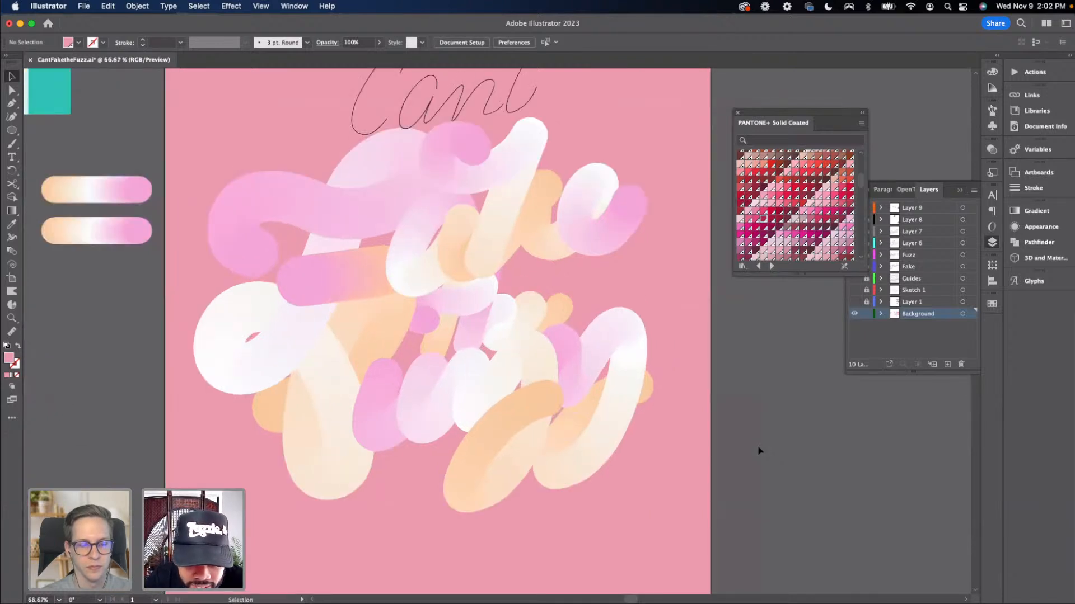
{"action": "key", "text": "super+minus"}
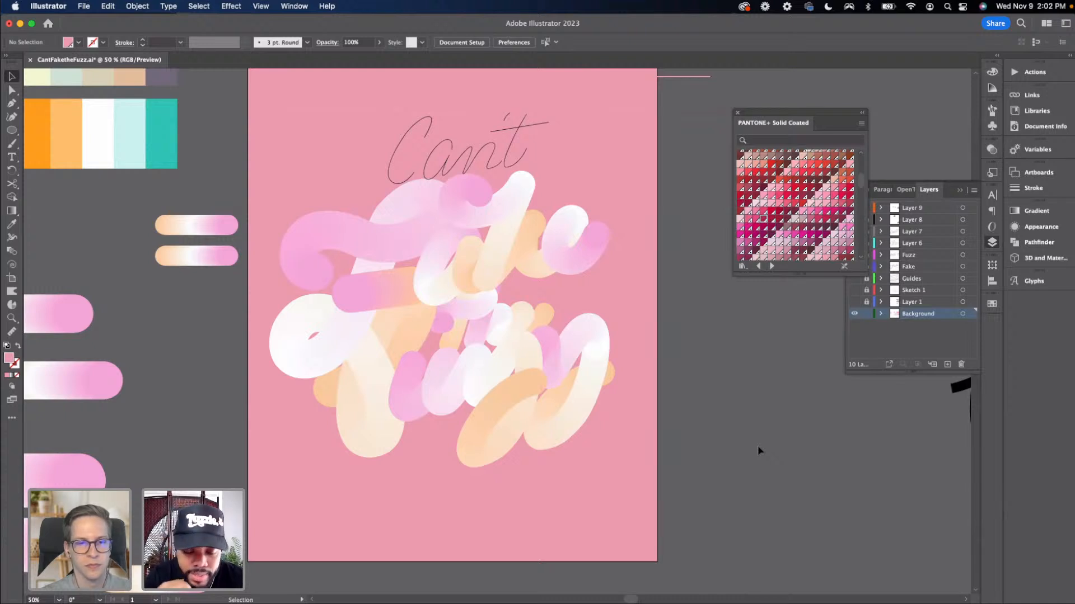
{"action": "key", "text": "super+minus"}
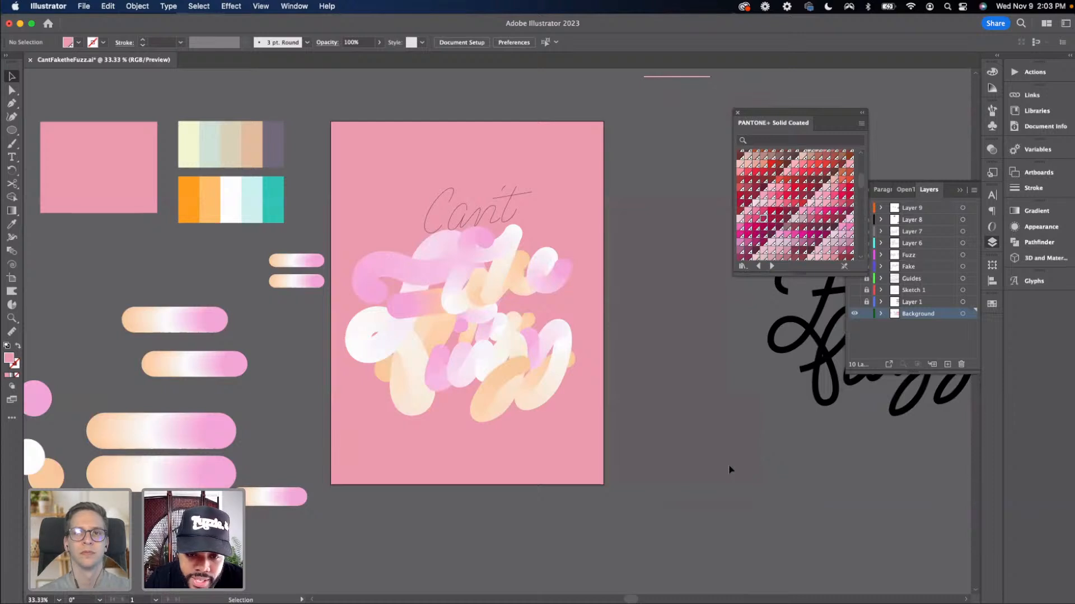
Try reshaping the end of the 'he' lettering path by moving its last anchor points, then undo the edits
{"action": "left_click_drag", "start_coordinate": [562, 340], "coordinate": [546, 351]}
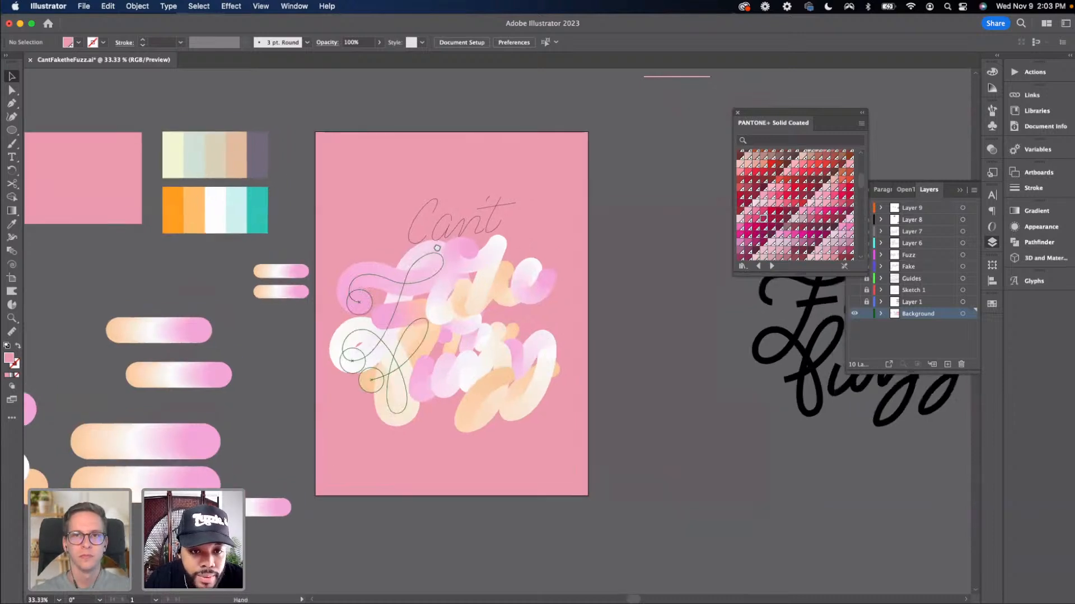
{"action": "left_click_drag", "start_coordinate": [452, 240], "coordinate": [463, 247]}
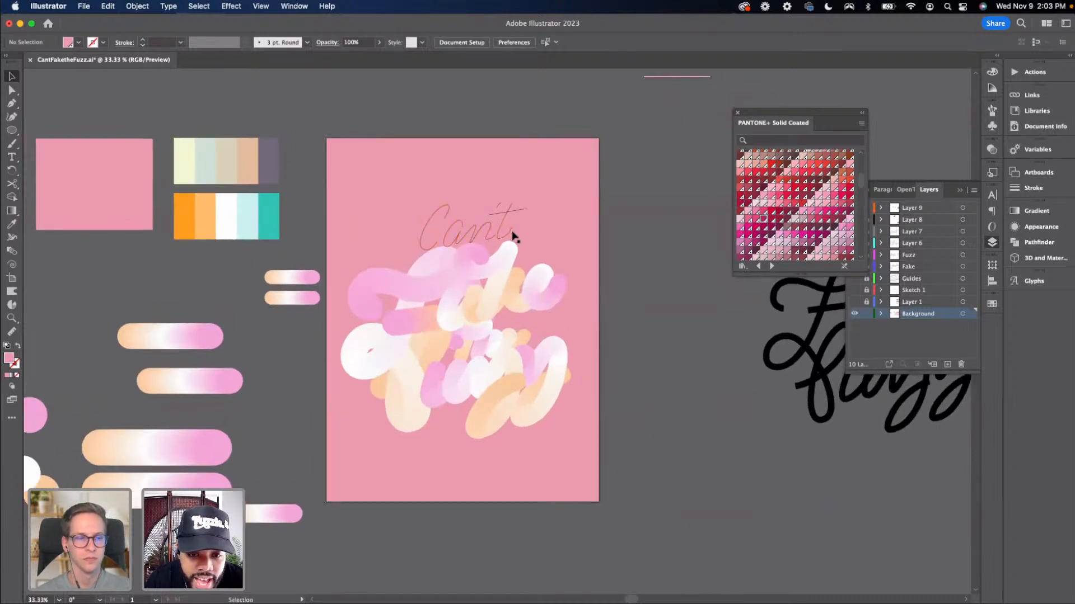
{"action": "key", "text": "super+equal"}
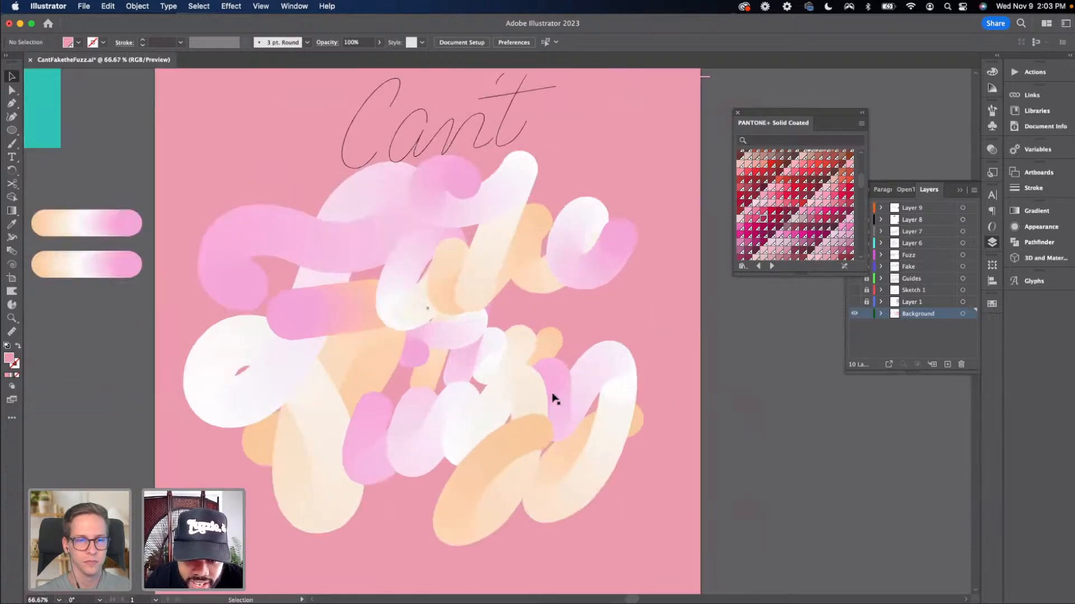
{"action": "key", "text": "a"}
{"action": "left_click", "coordinate": [524, 352]}
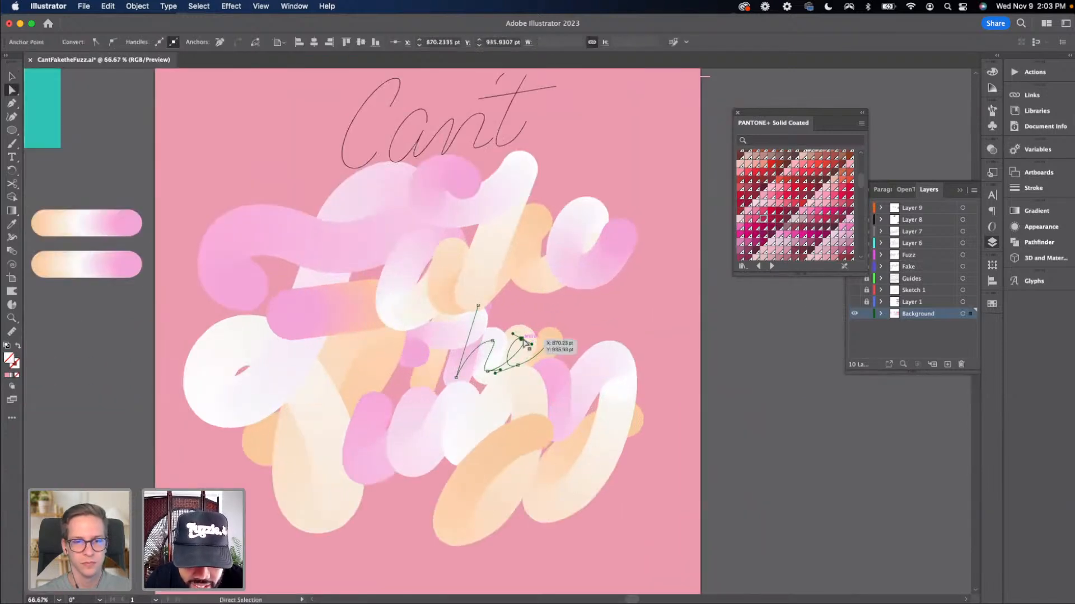
{"action": "mouse_move", "coordinate": [532, 350]}
{"action": "left_mouse_down"}
{"action": "mouse_move", "coordinate": [525, 336]}
{"action": "mouse_move", "coordinate": [536, 346]}
{"action": "left_mouse_up"}
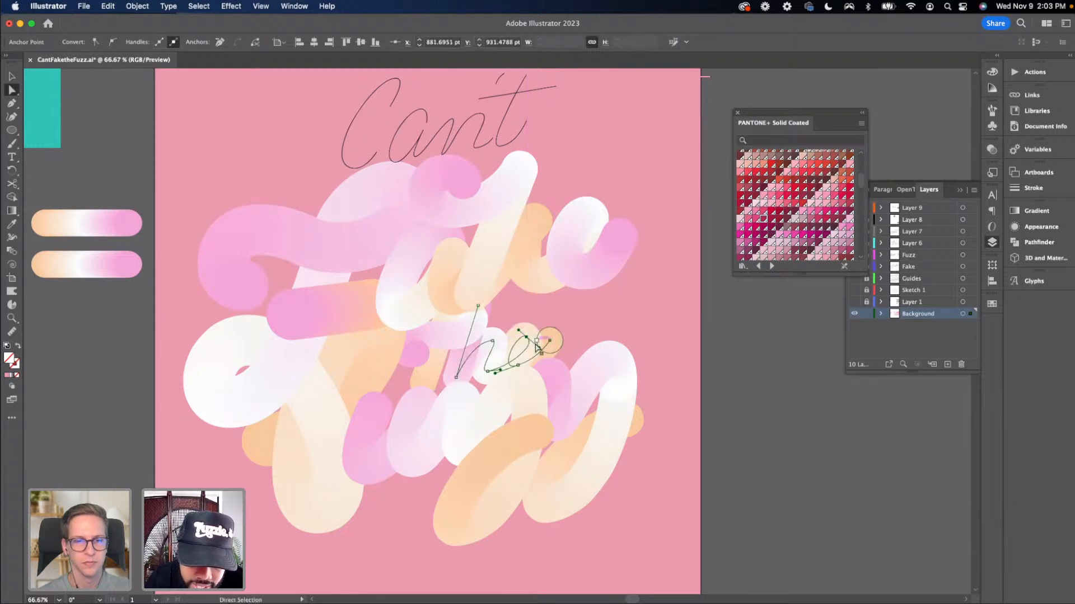
{"action": "left_click", "coordinate": [550, 341]}
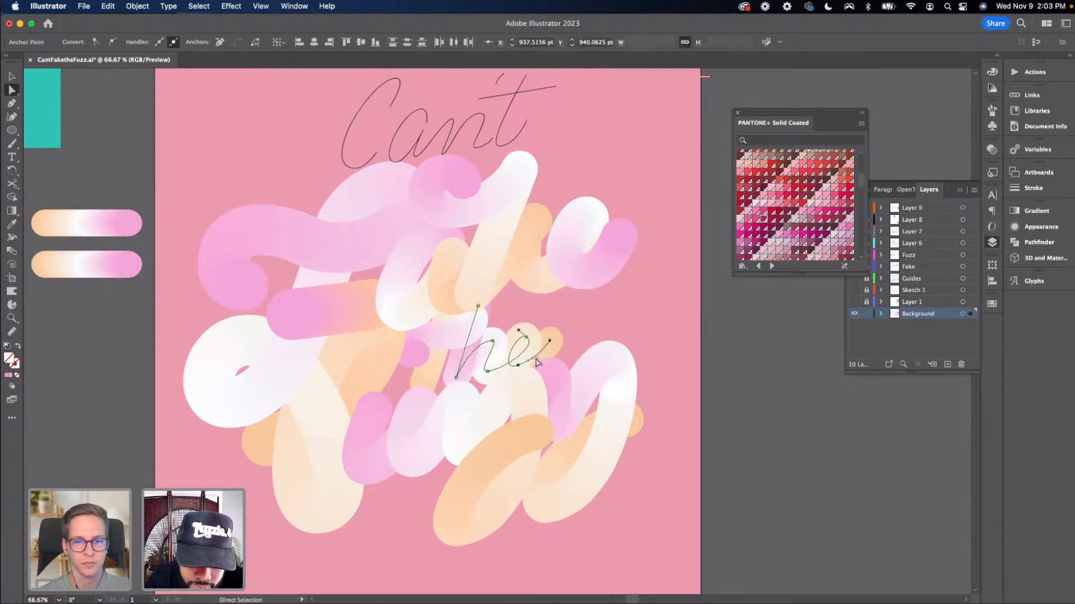
{"action": "left_click_drag", "start_coordinate": [553, 350], "coordinate": [557, 348]}
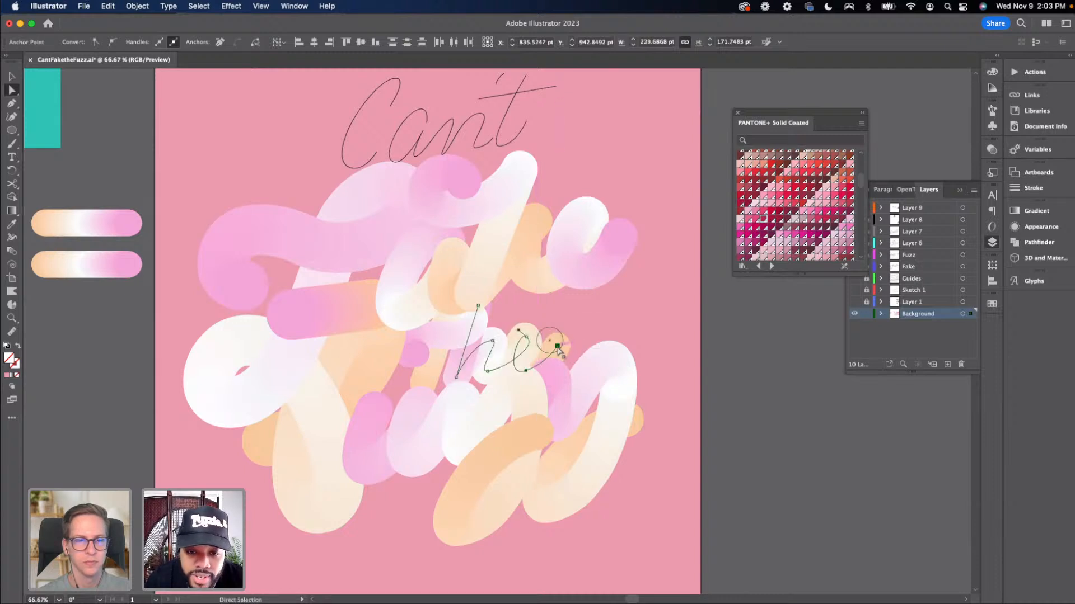
{"action": "key", "text": "super+z"}
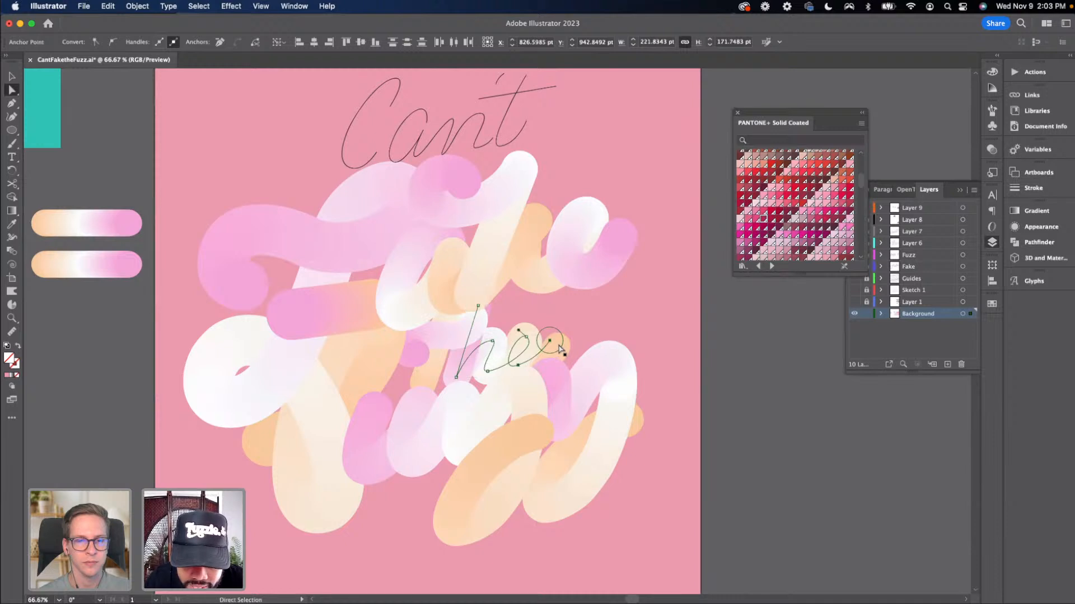
{"action": "key", "text": "super+z"}
{"action": "key", "text": "super+z"}
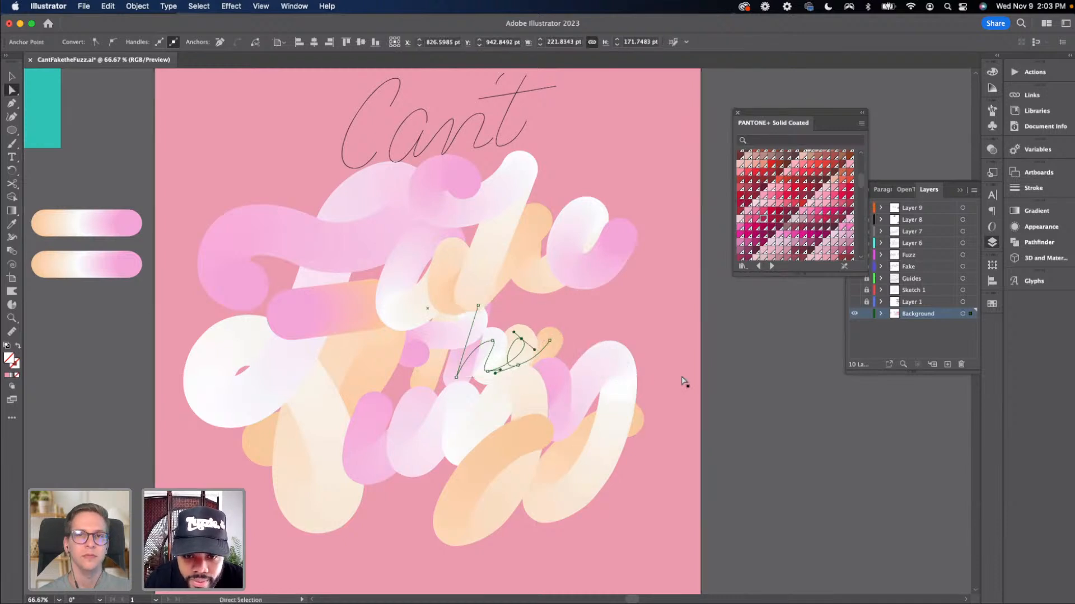
Select the 'he' lettering path and delete it
{"action": "key", "text": "super+equal"}
{"action": "key", "text": "super+equal"}
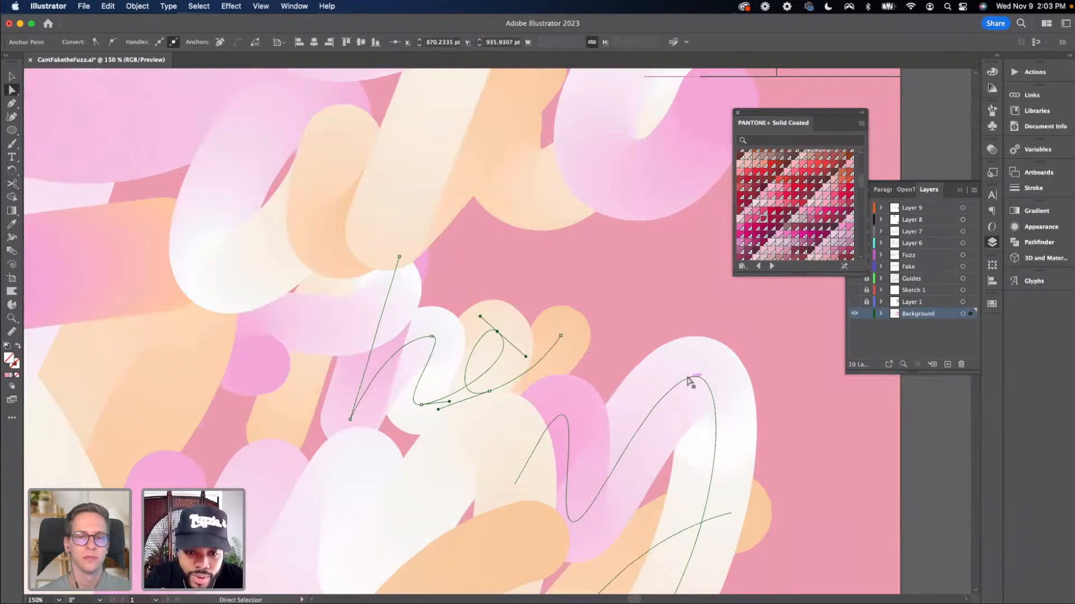
{"action": "key", "text": "super+minus"}
{"action": "key", "text": "super+minus"}
{"action": "key", "text": "super+minus"}
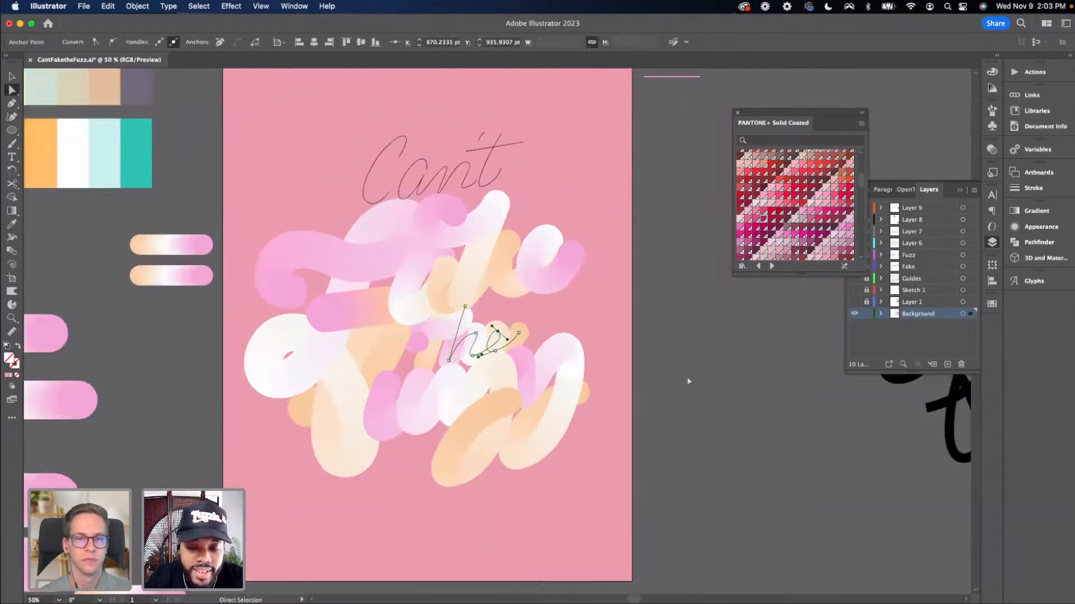
{"action": "key", "text": "super+minus"}
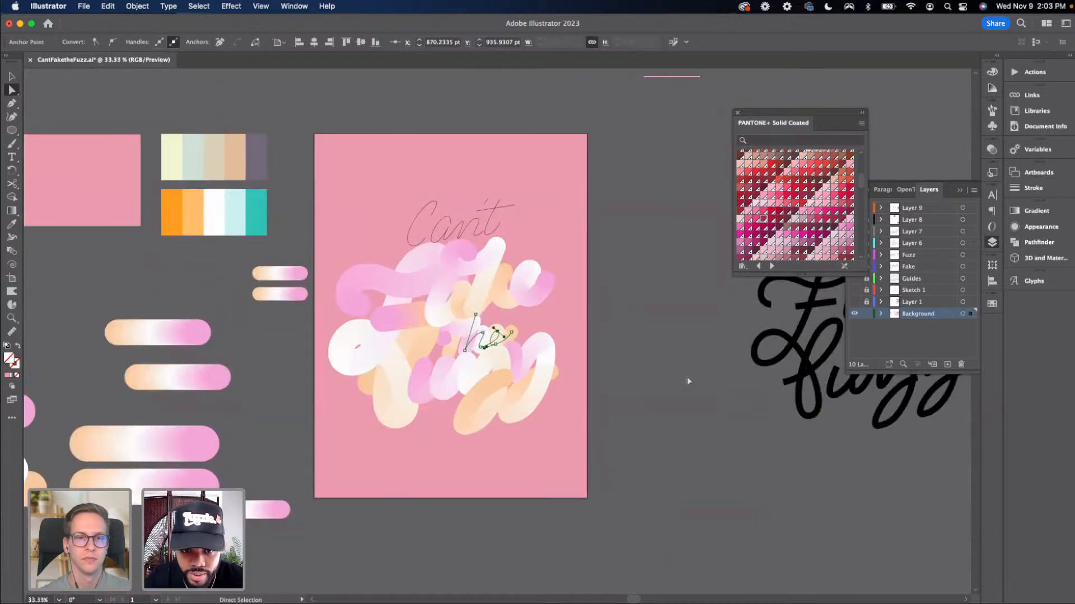
{"action": "key", "text": "super+plus"}
{"action": "key", "text": "super+minus"}
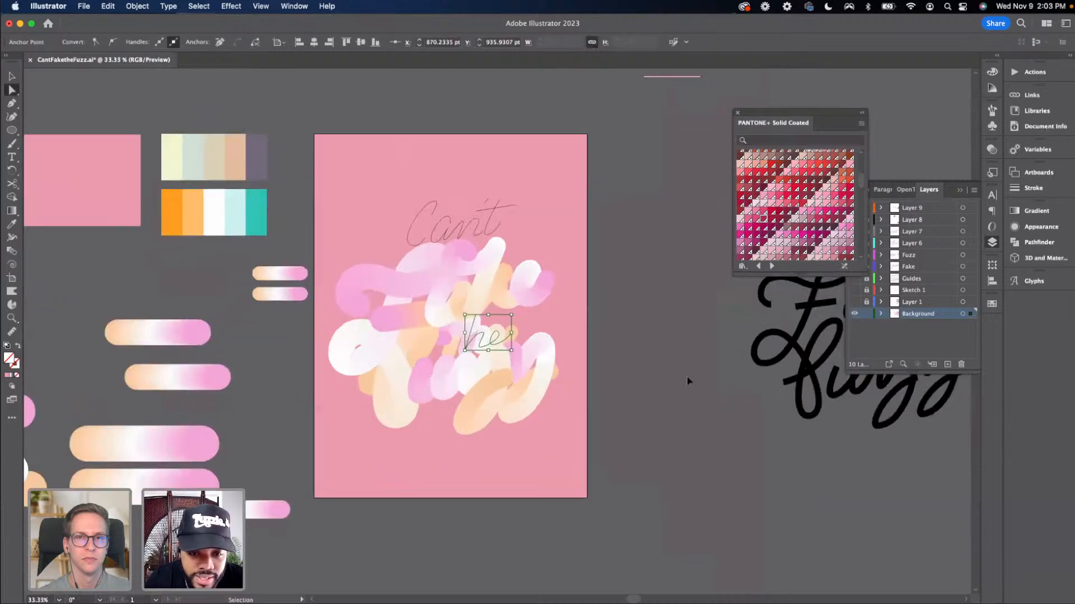
{"action": "key", "text": "super+plus"}
{"action": "key", "text": "v"}
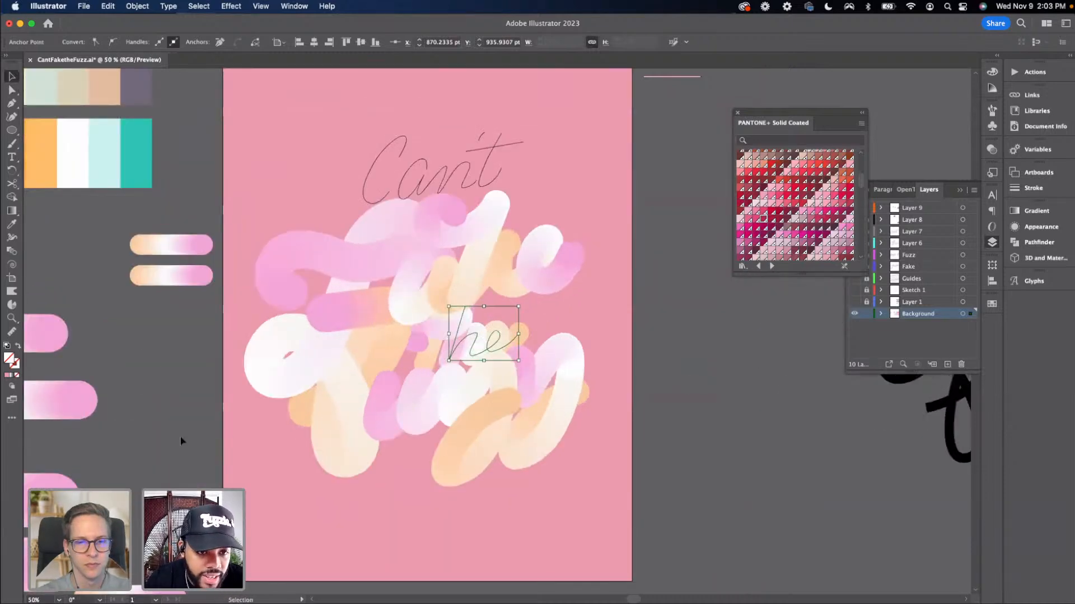
{"action": "key", "text": "Delete"}
Try reversing the front-to-back order of the blend in the lower middle of the lettering, then undo it
{"action": "left_click_drag", "start_coordinate": [195, 316], "coordinate": [205, 334]}
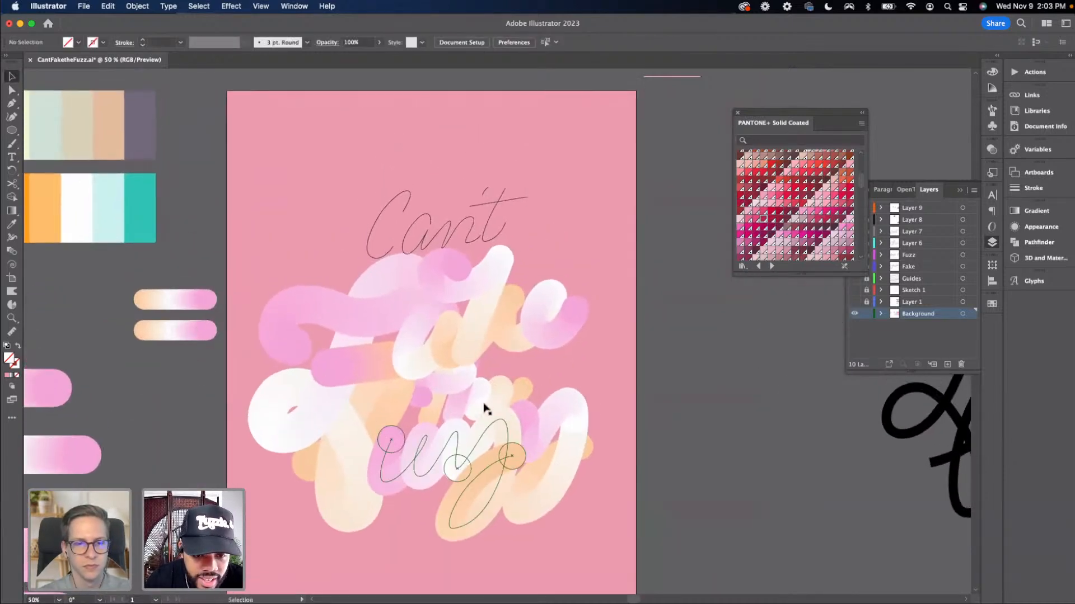
{"action": "left_click", "coordinate": [432, 387]}
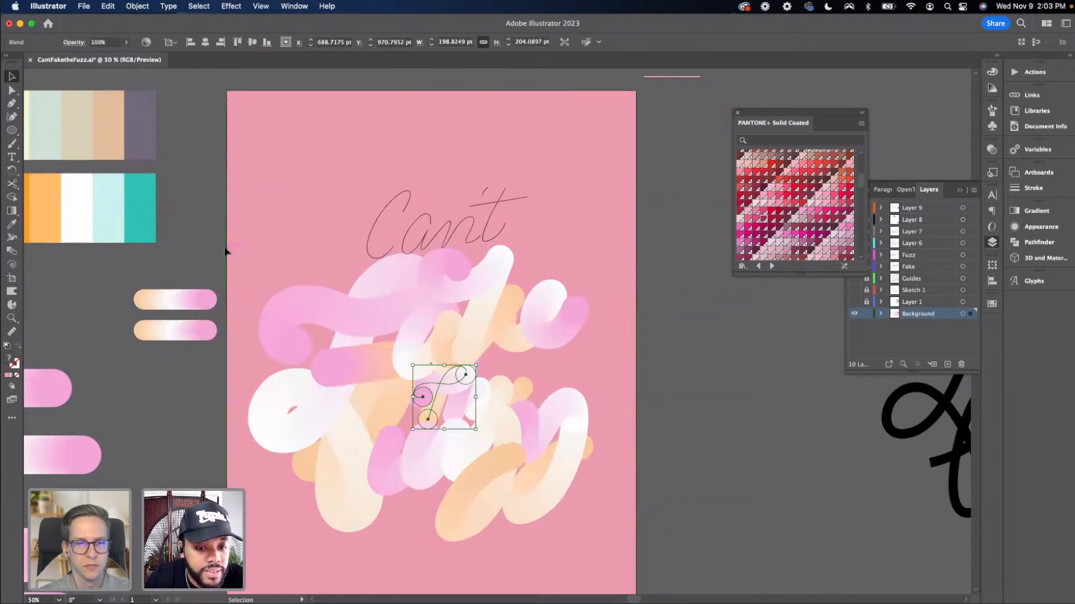
{"action": "left_click", "coordinate": [138, 6]}
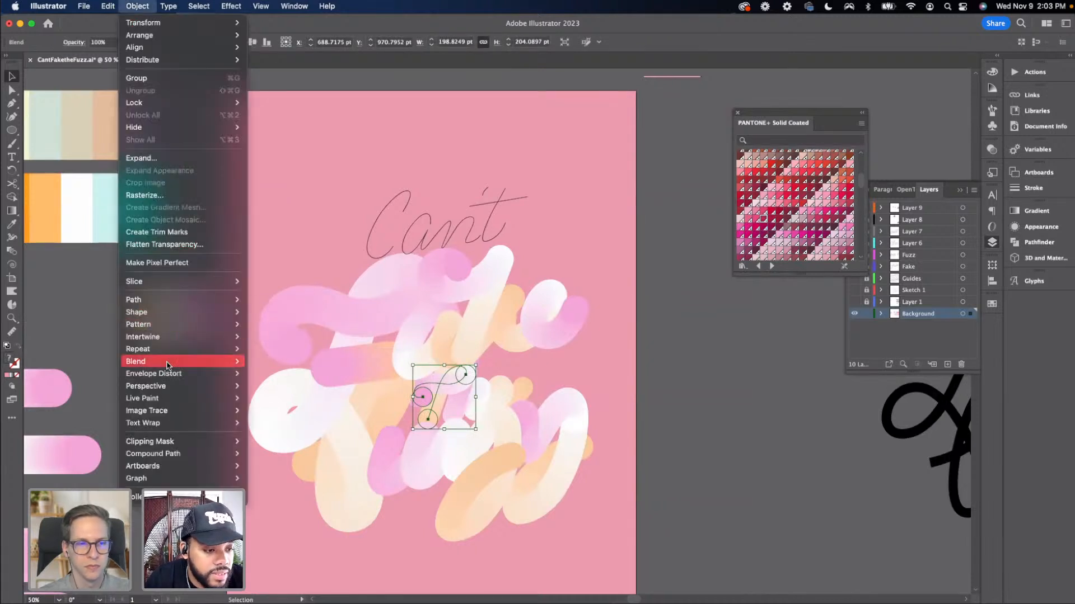
{"action": "mouse_move", "coordinate": [168, 362]}
{"action": "left_click", "coordinate": [297, 453]}
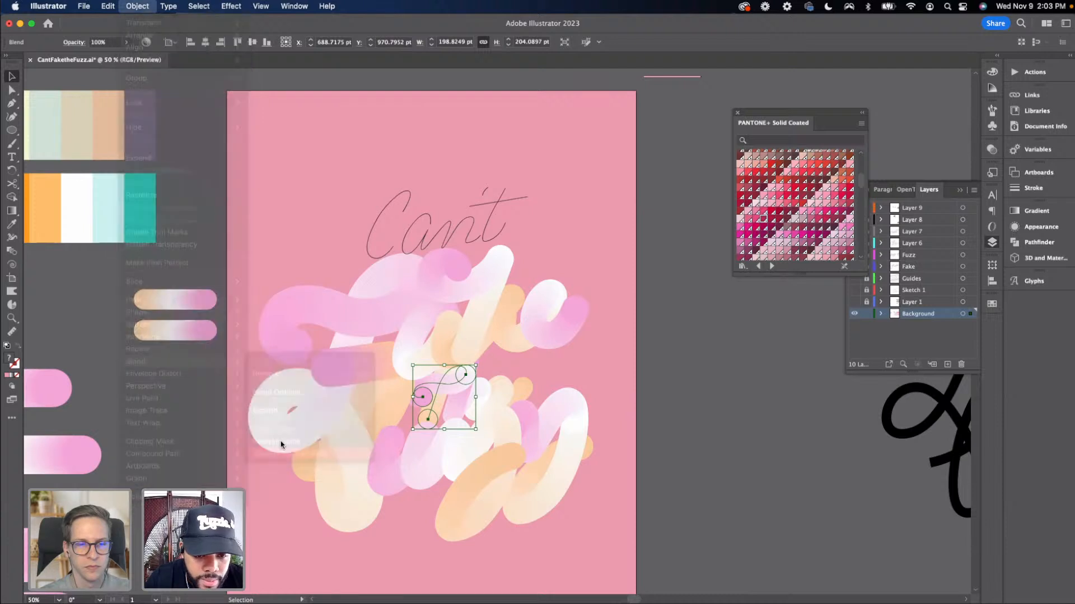
{"action": "left_click", "coordinate": [661, 433]}
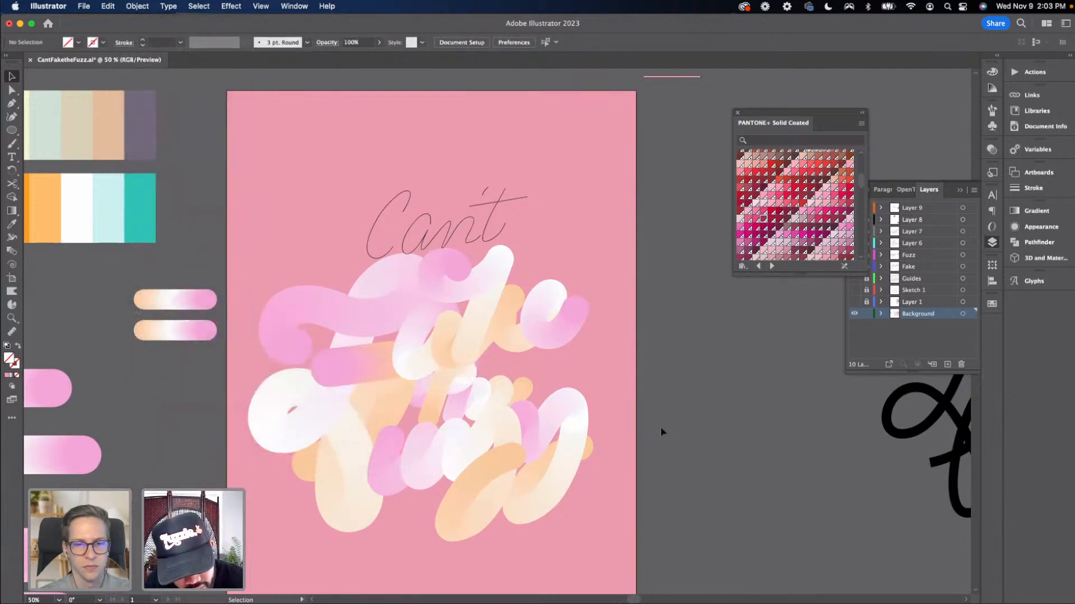
{"action": "key", "text": "super+z"}
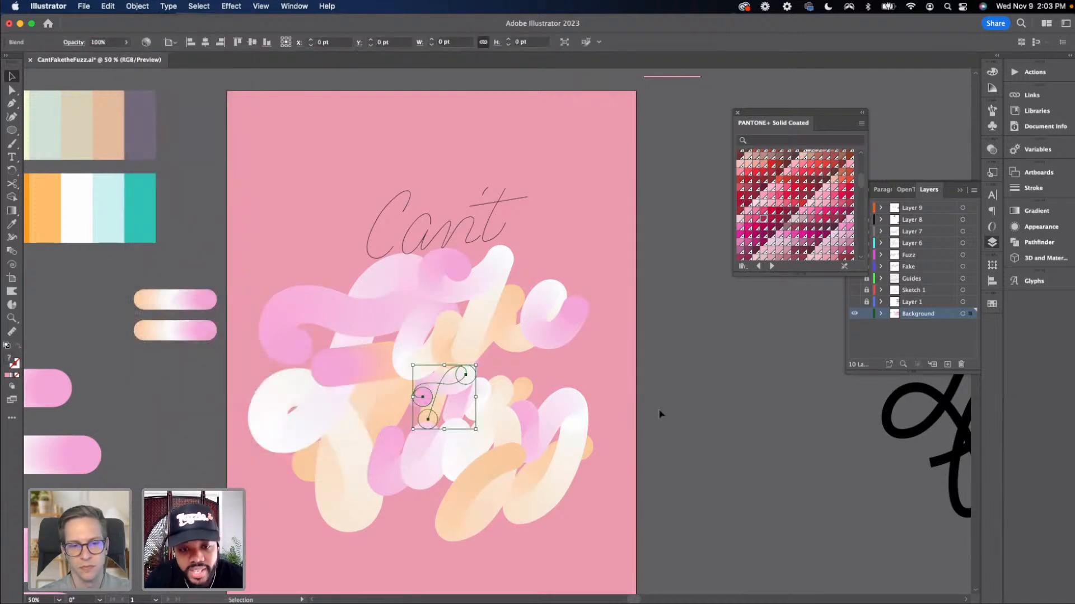
Duplicate the top short blend downward, then repeat the duplicate twice more to make three new copies
{"action": "left_click", "coordinate": [661, 412]}
{"action": "mouse_move", "coordinate": [609, 389]}
{"action": "left_mouse_down"}
{"action": "mouse_move", "coordinate": [657, 322]}
{"action": "mouse_move", "coordinate": [644, 344]}
{"action": "mouse_move", "coordinate": [653, 378]}
{"action": "left_mouse_up"}
{"action": "left_click_drag", "start_coordinate": [462, 180], "coordinate": [434, 210]}
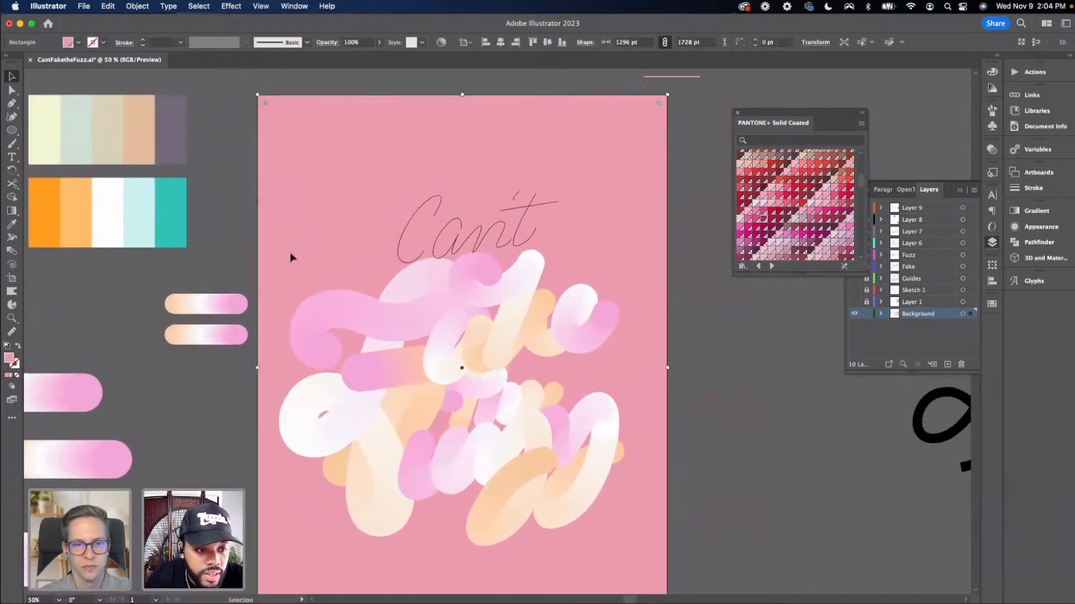
{"action": "left_click", "coordinate": [208, 305]}
{"action": "left_click_drag", "start_coordinate": [213, 305], "coordinate": [214, 365]}
{"action": "key", "text": "super+d"}
{"action": "key", "text": "super+d"}
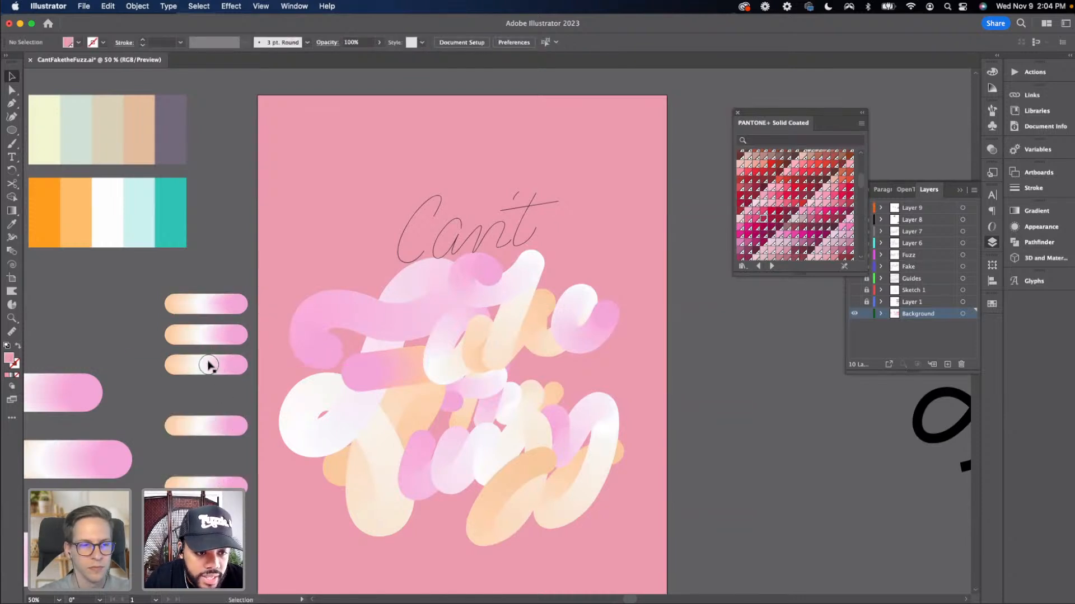
Select the top short blend with the 'C' stroke of 'Can't' and replace the blend's spine with that path
{"action": "left_click", "coordinate": [208, 305]}
{"action": "left_click", "coordinate": [411, 221], "text": "shift"}
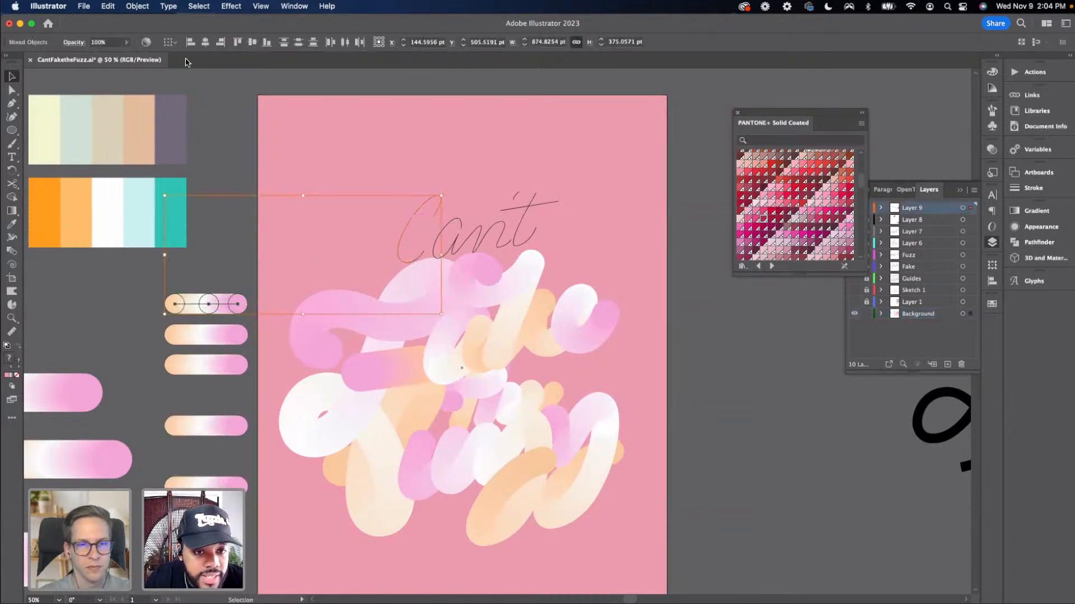
{"action": "left_click", "coordinate": [138, 7]}
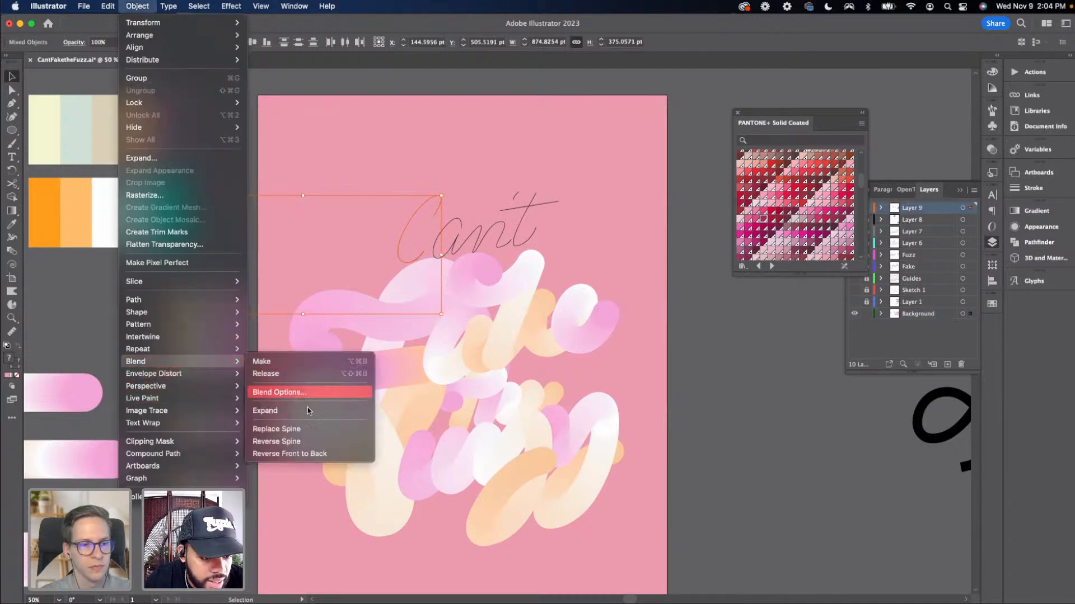
{"action": "left_click", "coordinate": [307, 428]}
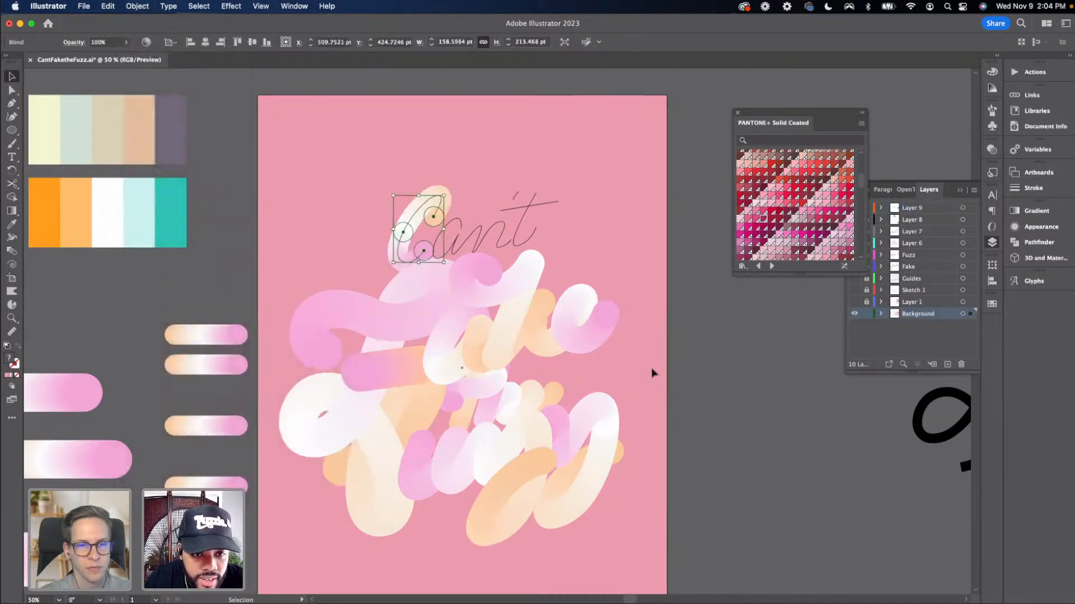
{"action": "left_click", "coordinate": [698, 372]}
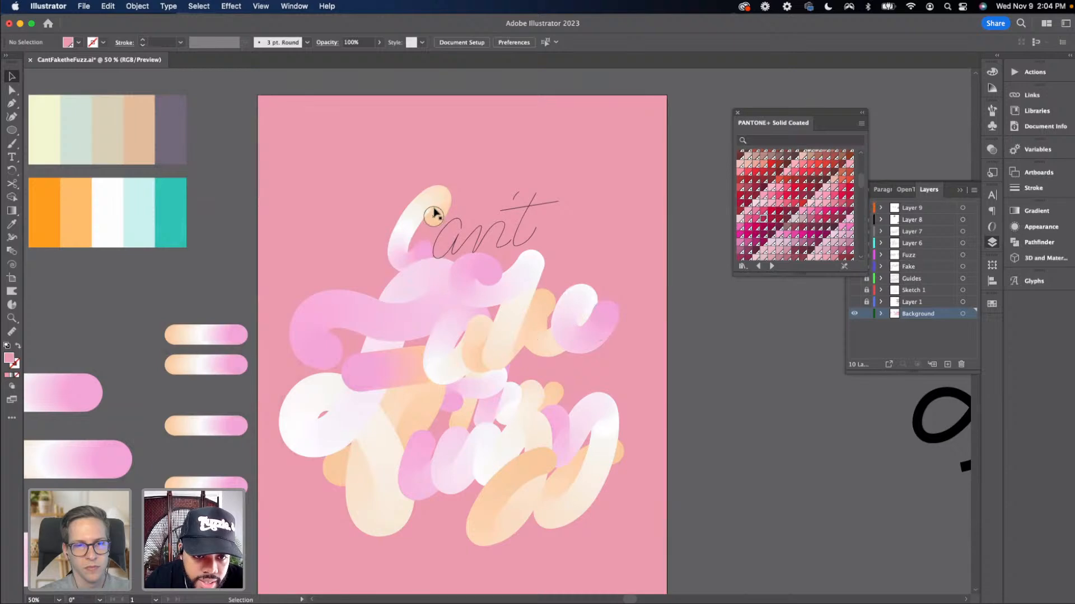
Reverse the front-to-back stacking order of the blend on the 'C' of 'Can't'
{"action": "left_click", "coordinate": [410, 209]}
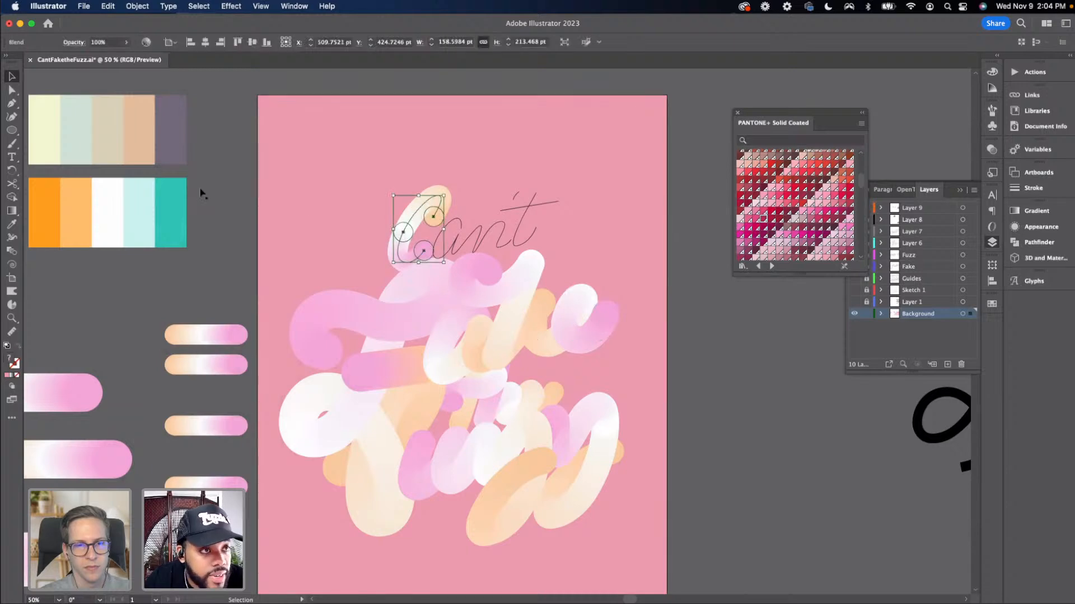
{"action": "left_click", "coordinate": [135, 12]}
{"action": "left_click", "coordinate": [143, 7]}
{"action": "left_click", "coordinate": [345, 99]}
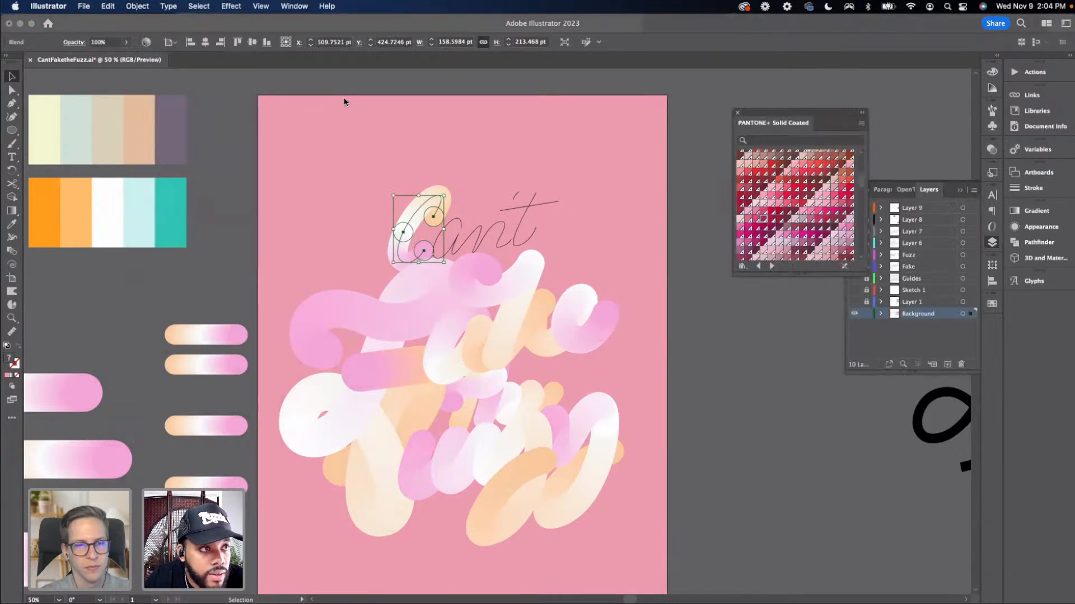
{"action": "left_click", "coordinate": [134, 7]}
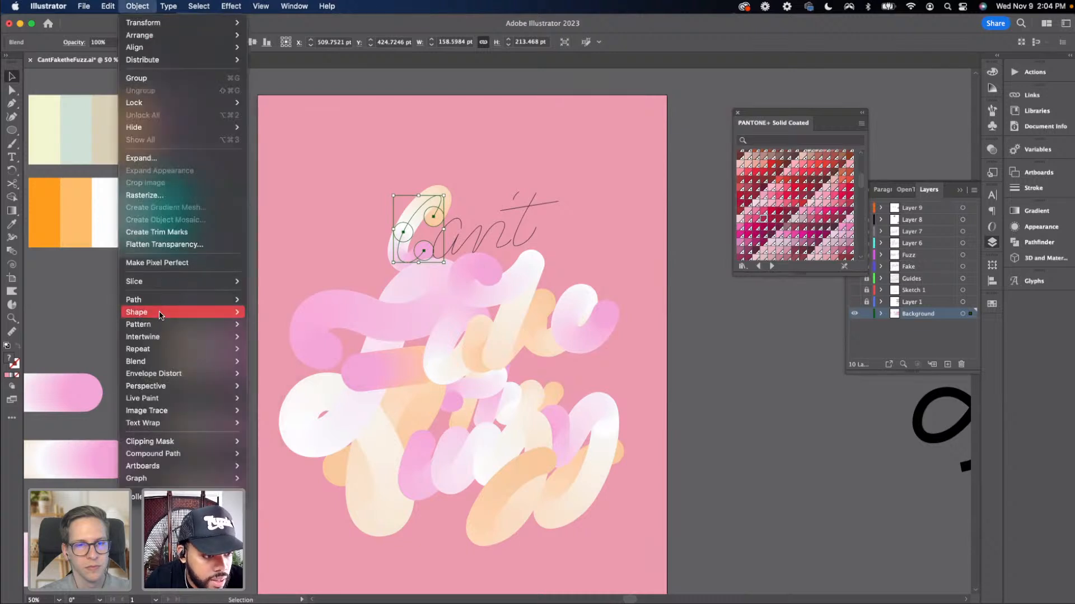
{"action": "mouse_move", "coordinate": [175, 304]}
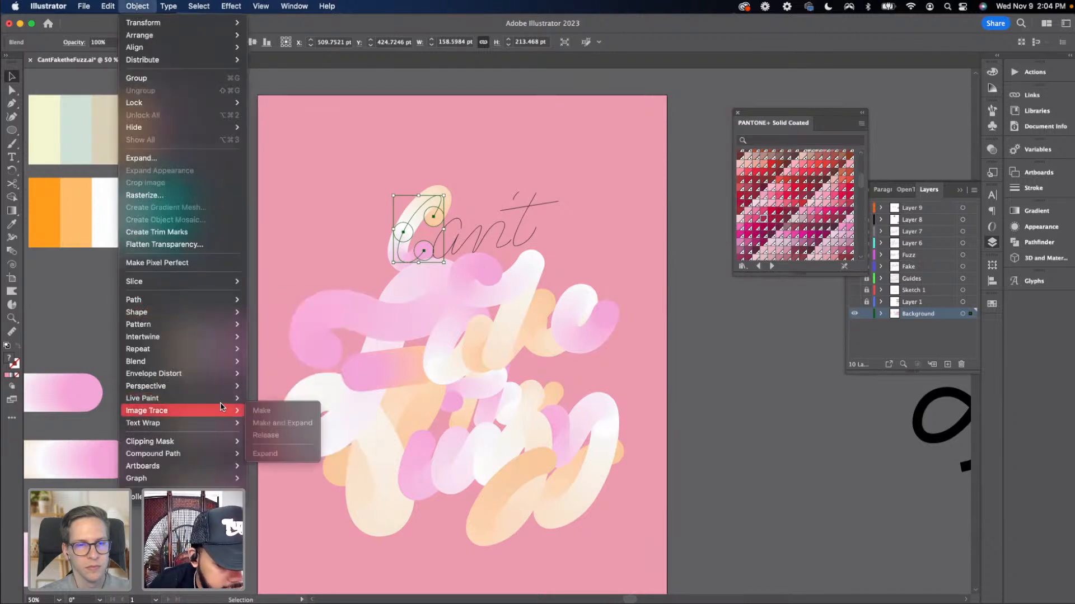
{"action": "mouse_move", "coordinate": [212, 367]}
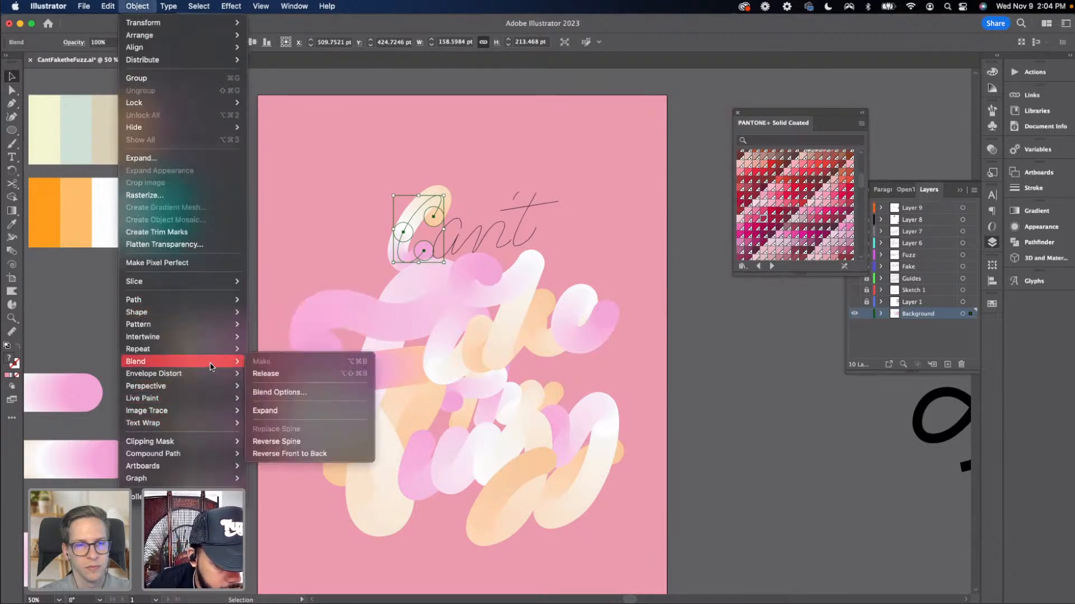
{"action": "left_click", "coordinate": [299, 453]}
{"action": "left_click", "coordinate": [240, 294]}
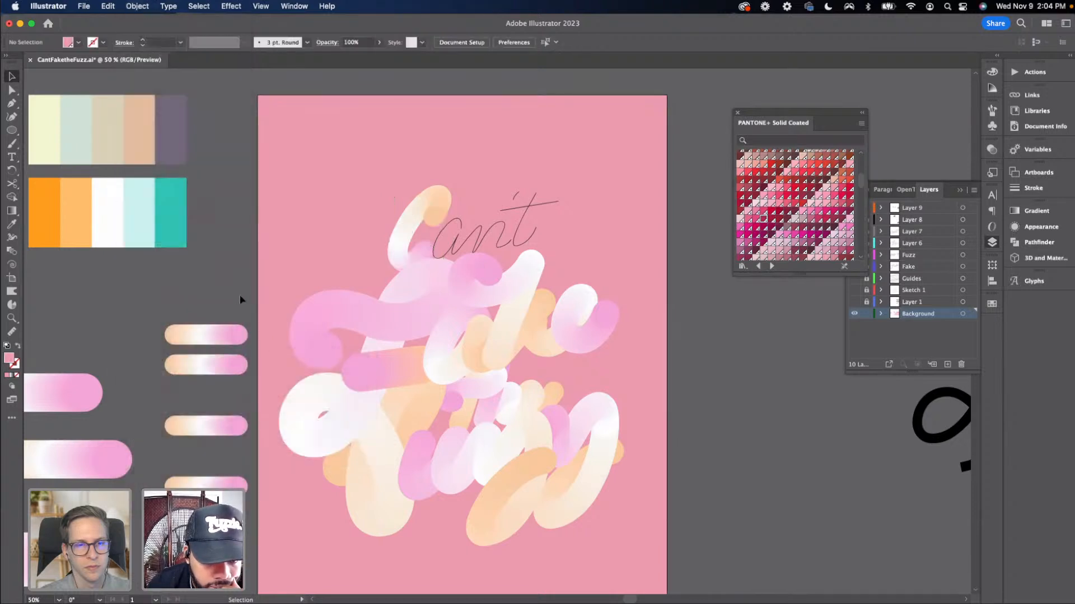
Select the 'ant' lettering path with the next short blend and replace the blend's spine with that path
{"action": "left_click", "coordinate": [458, 241]}
{"action": "left_click", "coordinate": [206, 334], "text": "shift"}
{"action": "left_click", "coordinate": [137, 6]}
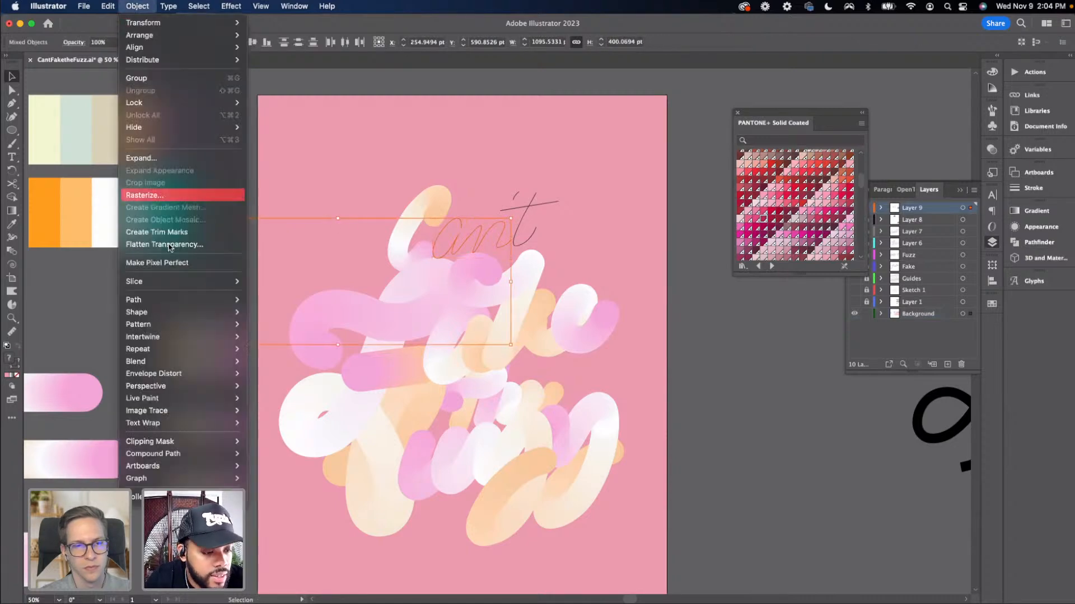
{"action": "mouse_move", "coordinate": [147, 362]}
{"action": "left_click", "coordinate": [285, 429]}
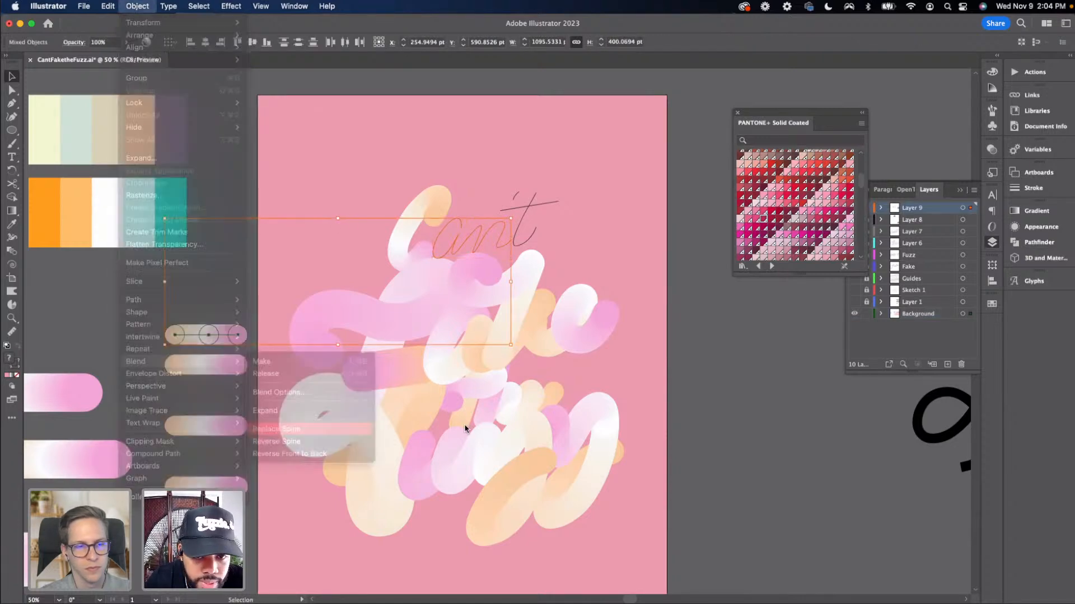
{"action": "left_click", "coordinate": [719, 391]}
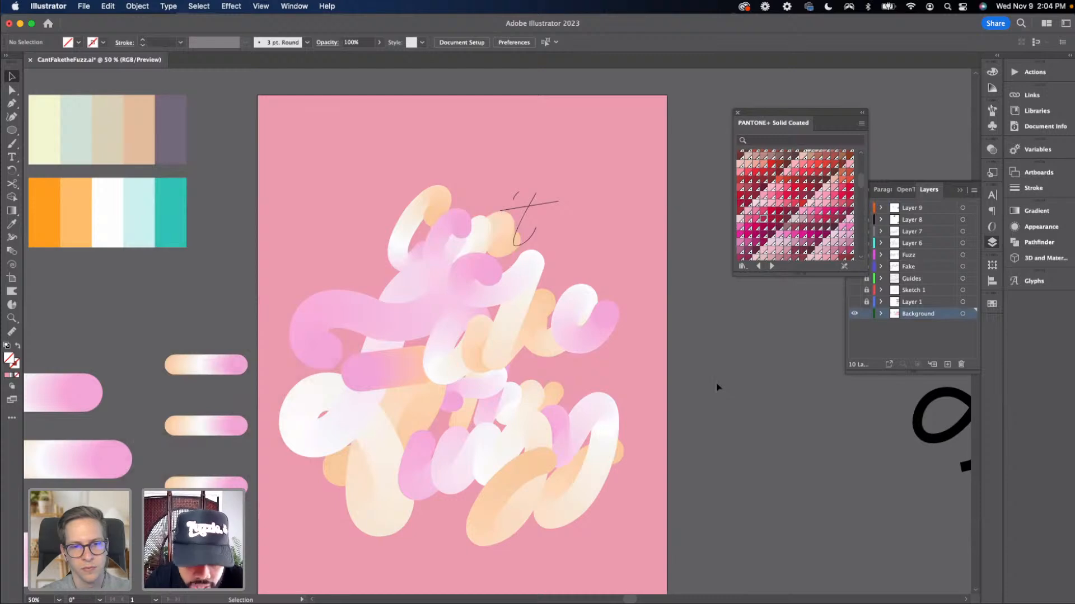
Try sending the blend on the 'ant' lettering behind the other shapes, undoing the change
{"action": "key", "text": "super+equal"}
{"action": "key", "text": "super+equal"}
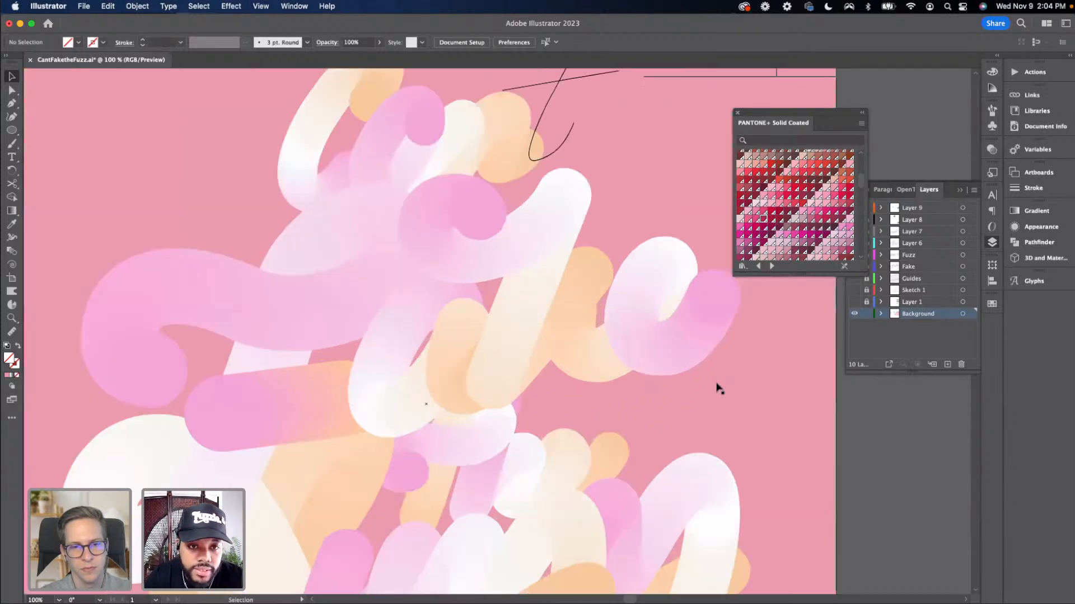
{"action": "left_click_drag", "start_coordinate": [511, 292], "coordinate": [535, 432]}
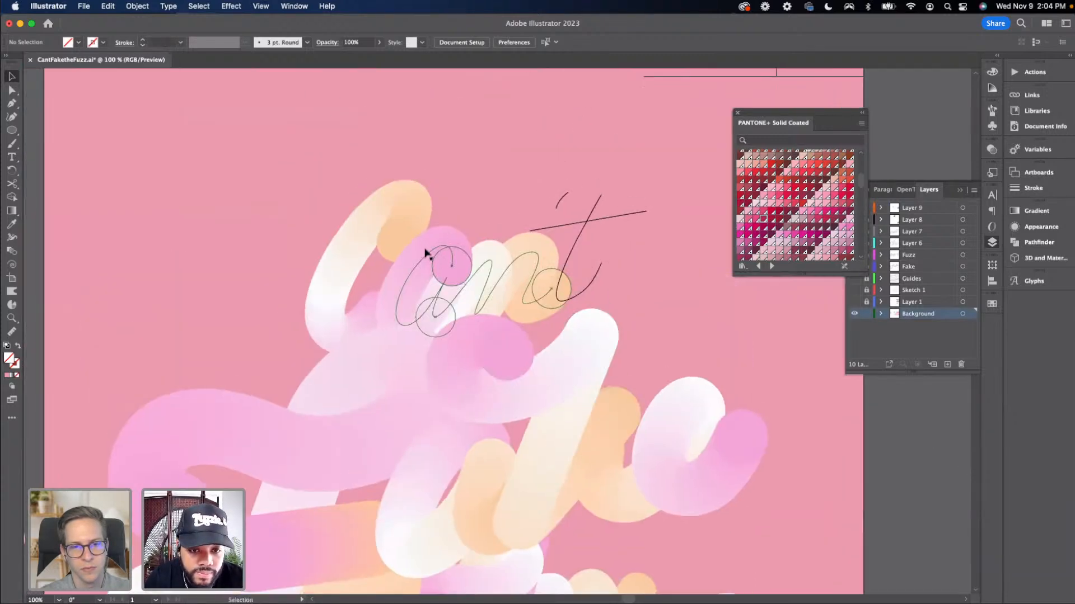
{"action": "left_click", "coordinate": [451, 262]}
{"action": "key", "text": "shift+super+bracketleft"}
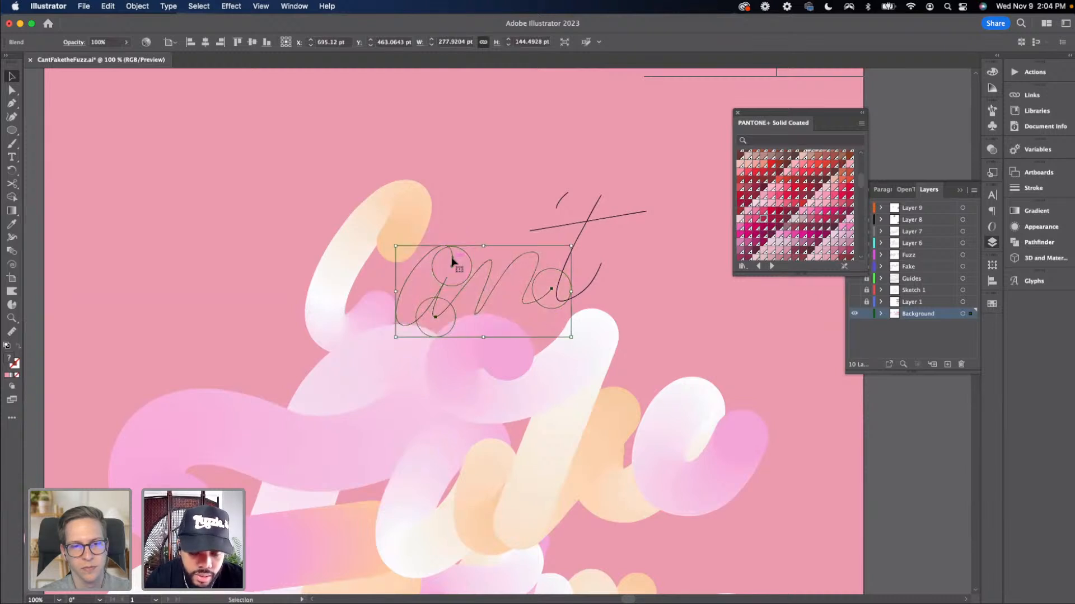
{"action": "key", "text": "super+z"}
{"action": "key", "text": "a"}
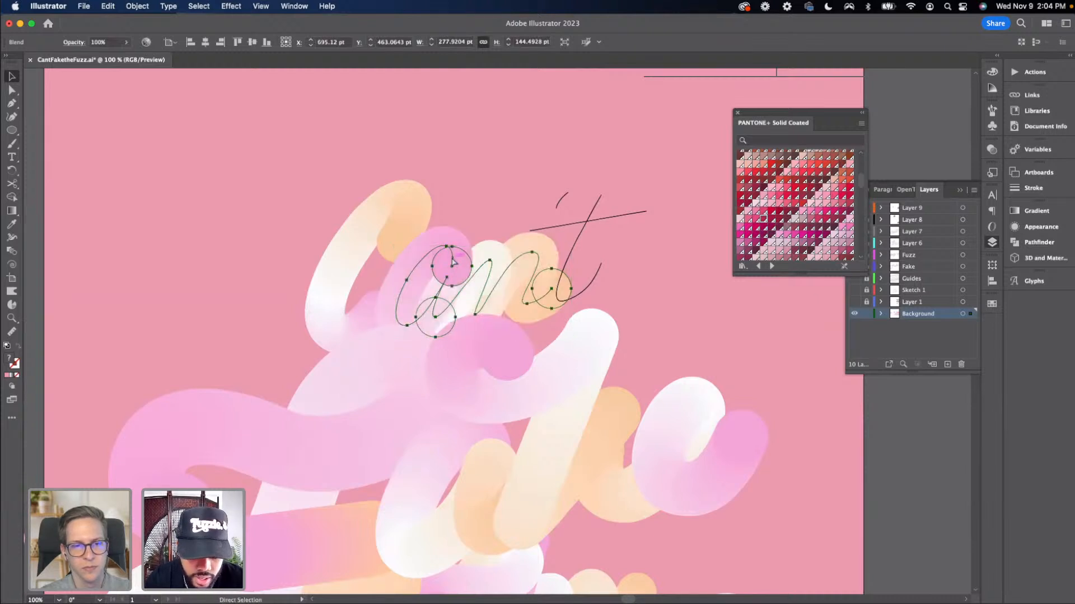
{"action": "key", "text": "v"}
{"action": "key", "text": "a"}
{"action": "key", "text": "v"}
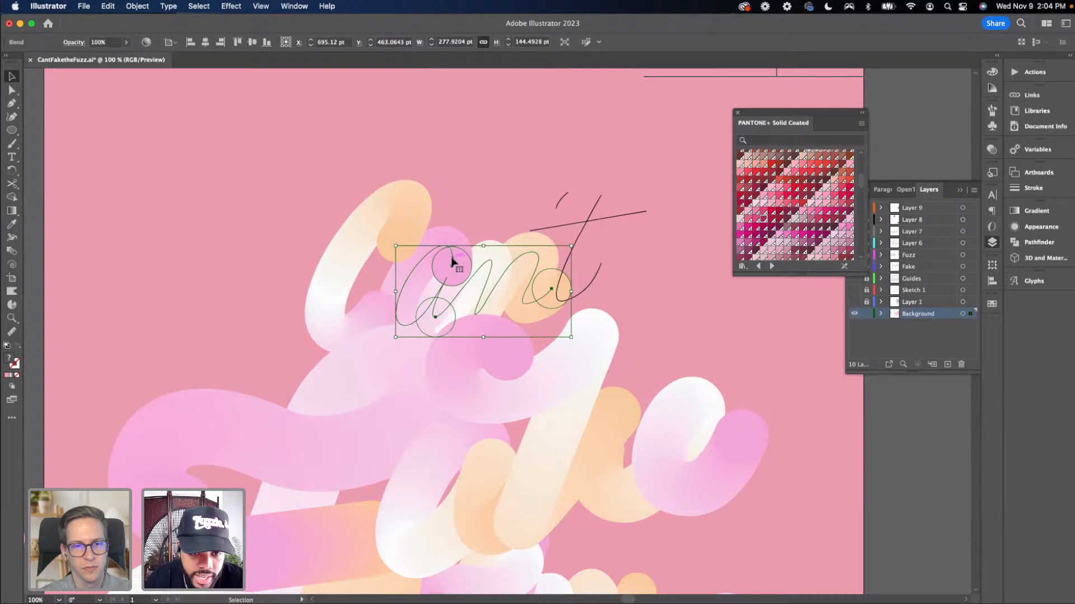
{"action": "left_click", "coordinate": [596, 317]}
{"action": "left_click", "coordinate": [694, 336]}
Select the downstroke path of the 't' together with the next short blend and replace the blend's spine with it
{"action": "key", "text": "super+minus"}
{"action": "key", "text": "super+minus"}
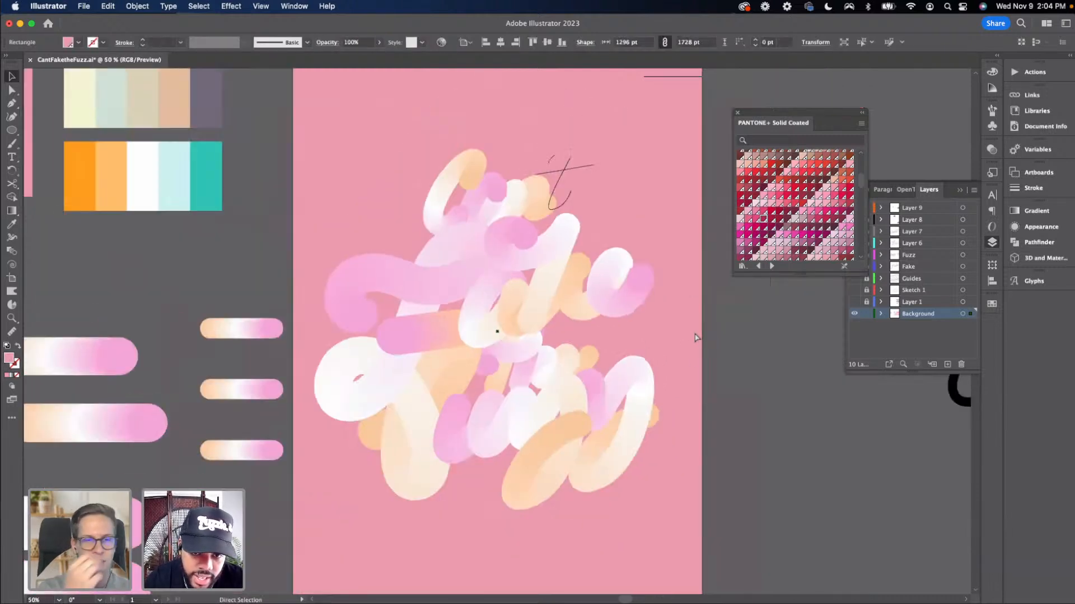
{"action": "key", "text": "v"}
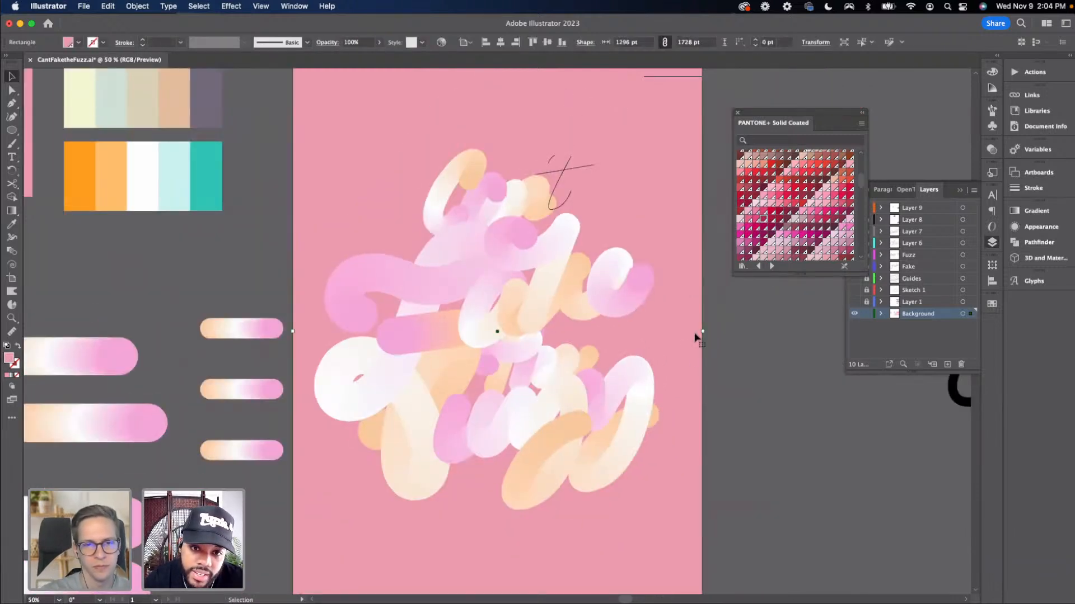
{"action": "key", "text": "super+equal"}
{"action": "left_click_drag", "start_coordinate": [483, 328], "coordinate": [443, 433]}
{"action": "left_click", "coordinate": [483, 255]}
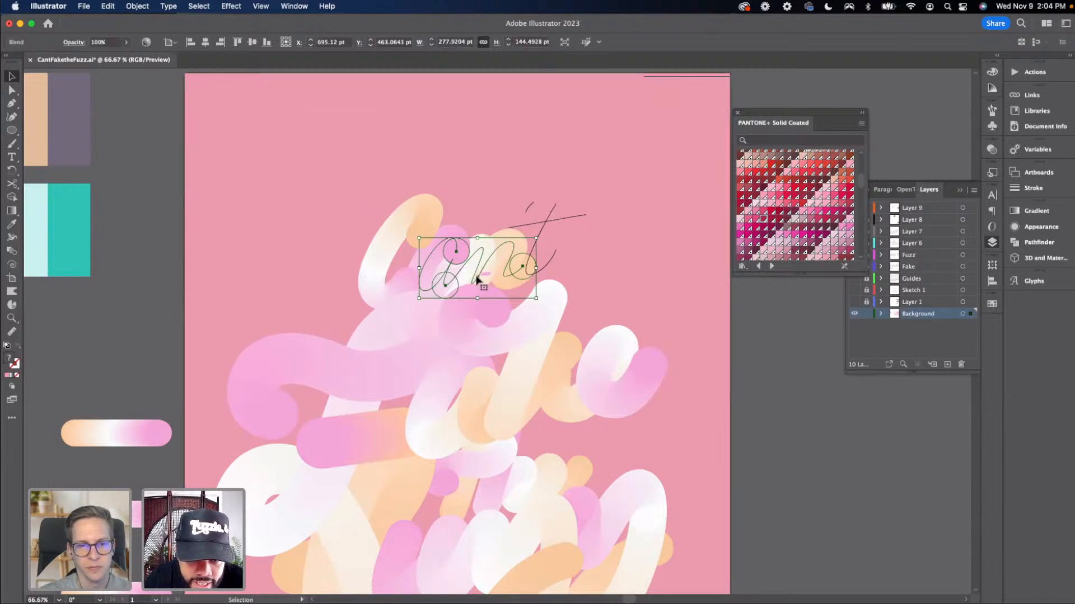
{"action": "left_click", "coordinate": [538, 284]}
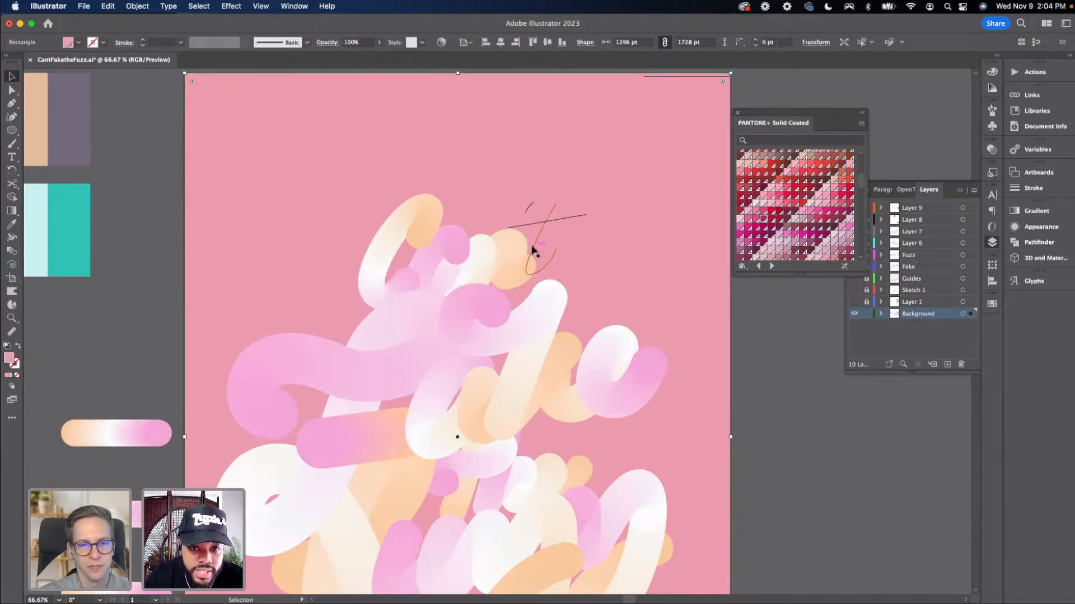
{"action": "left_click", "coordinate": [532, 251]}
{"action": "left_click", "coordinate": [152, 434], "text": "shift"}
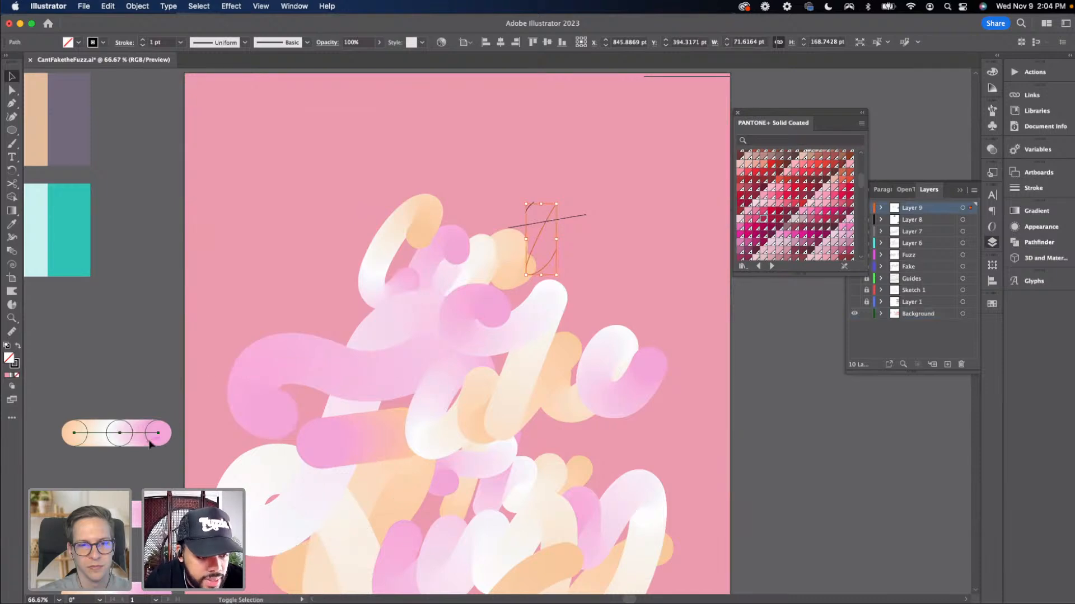
{"action": "left_click", "coordinate": [141, 8]}
{"action": "mouse_move", "coordinate": [199, 365]}
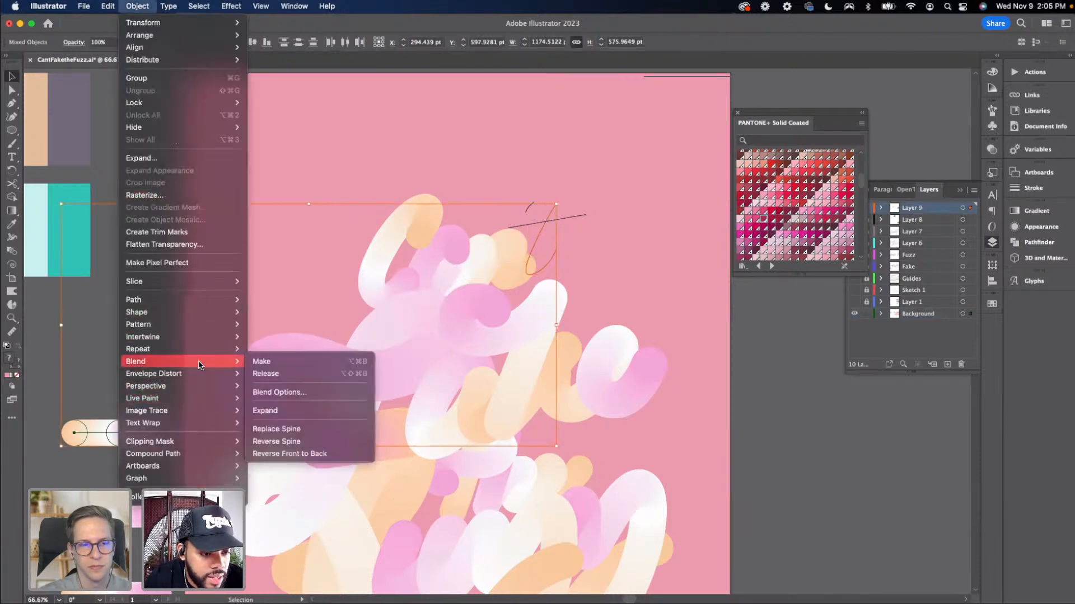
{"action": "left_click", "coordinate": [307, 435]}
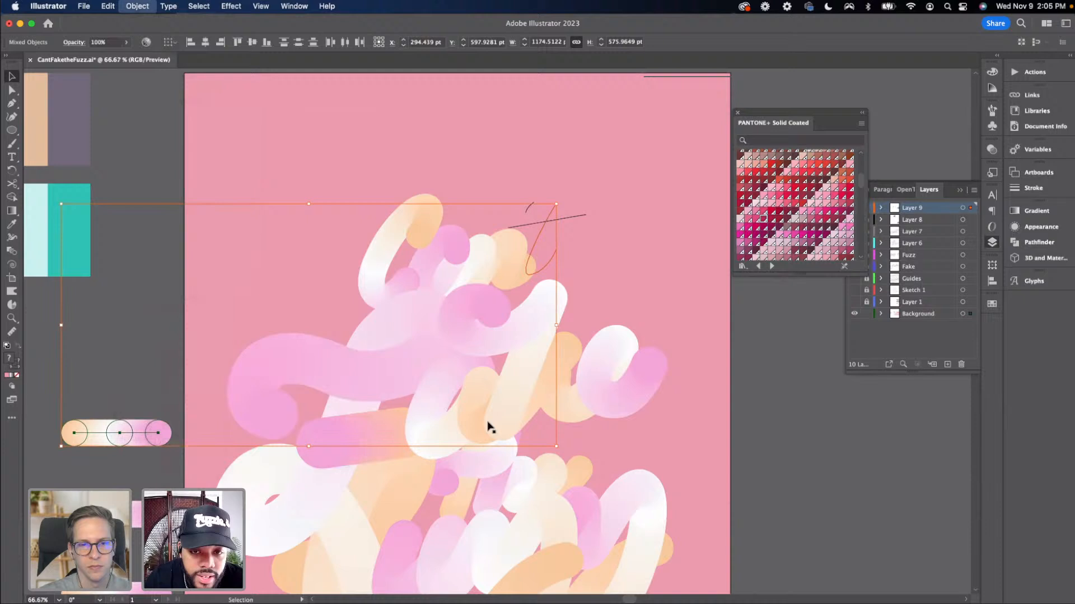
{"action": "left_click", "coordinate": [782, 381]}
Select the crossbar path of the 't' with another short blend and replace that blend's spine with the crossbar
{"action": "left_click", "coordinate": [578, 222]}
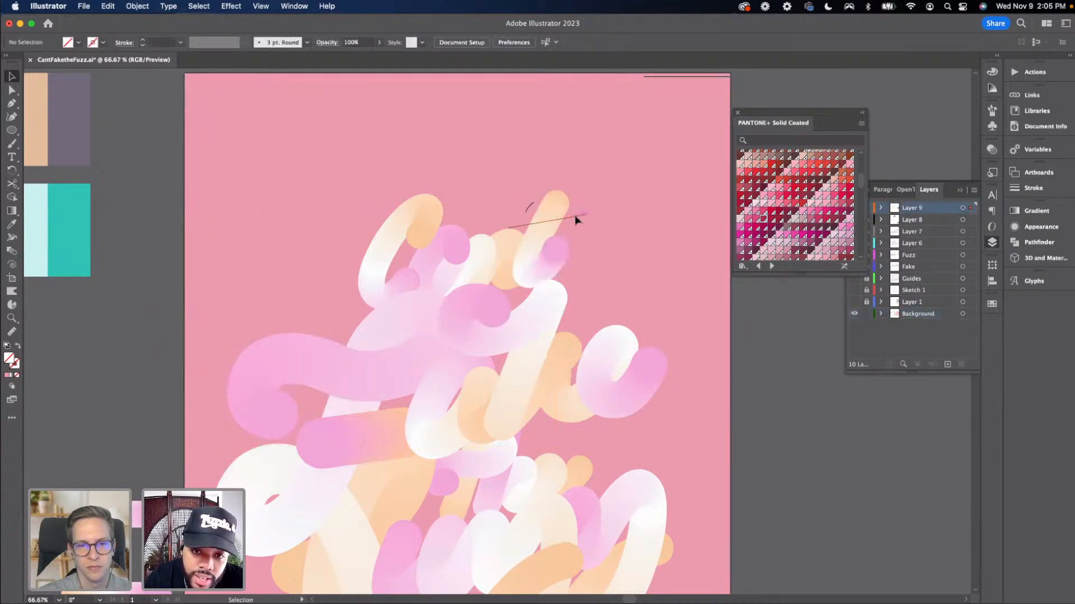
{"action": "left_click", "coordinate": [137, 6]}
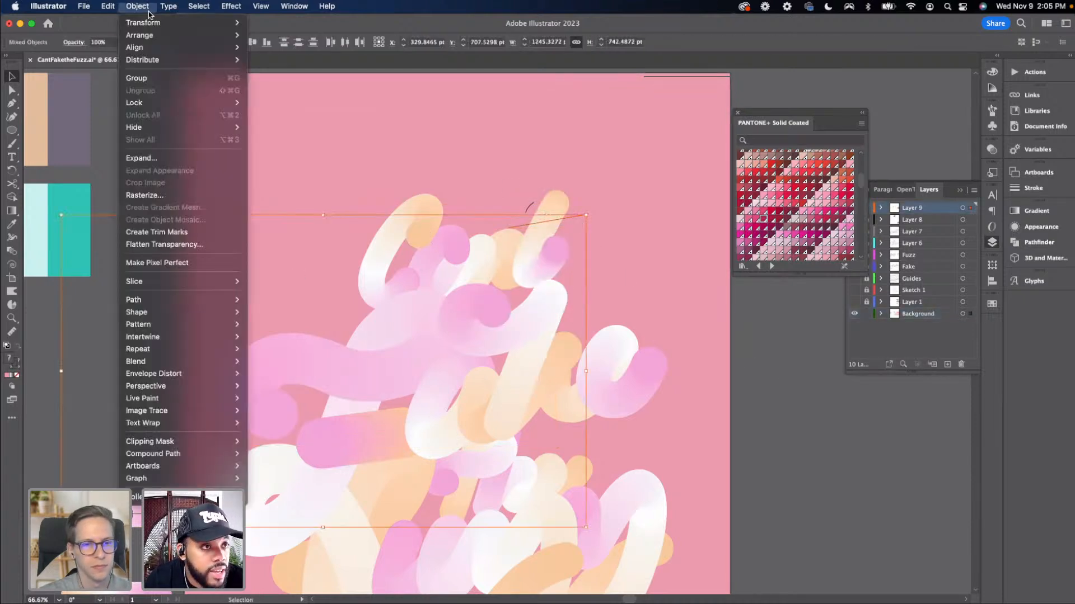
{"action": "mouse_move", "coordinate": [168, 362]}
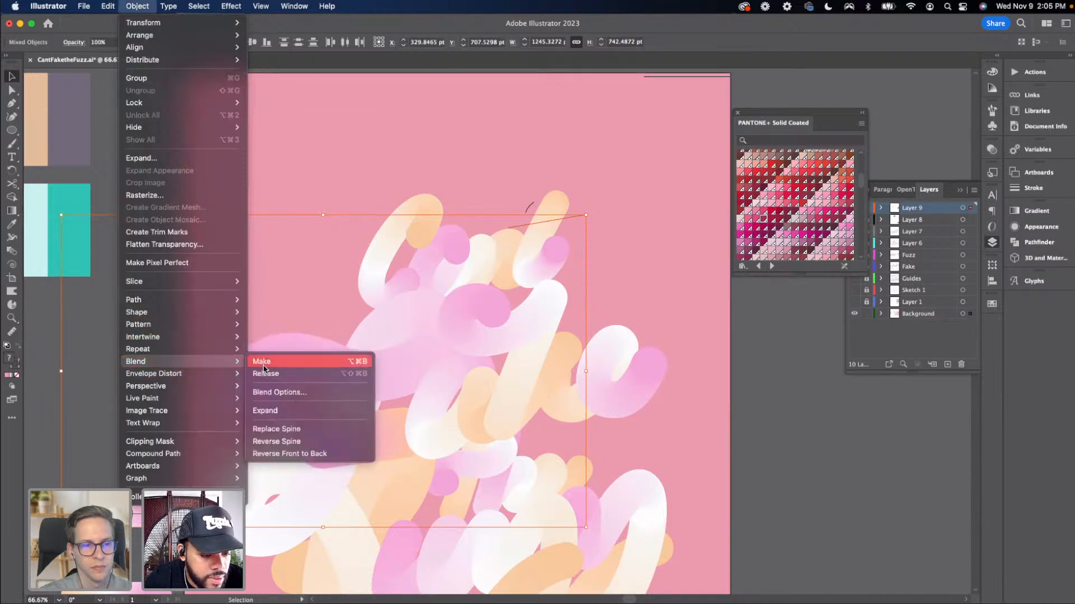
{"action": "left_click", "coordinate": [309, 430]}
{"action": "left_click", "coordinate": [797, 389]}
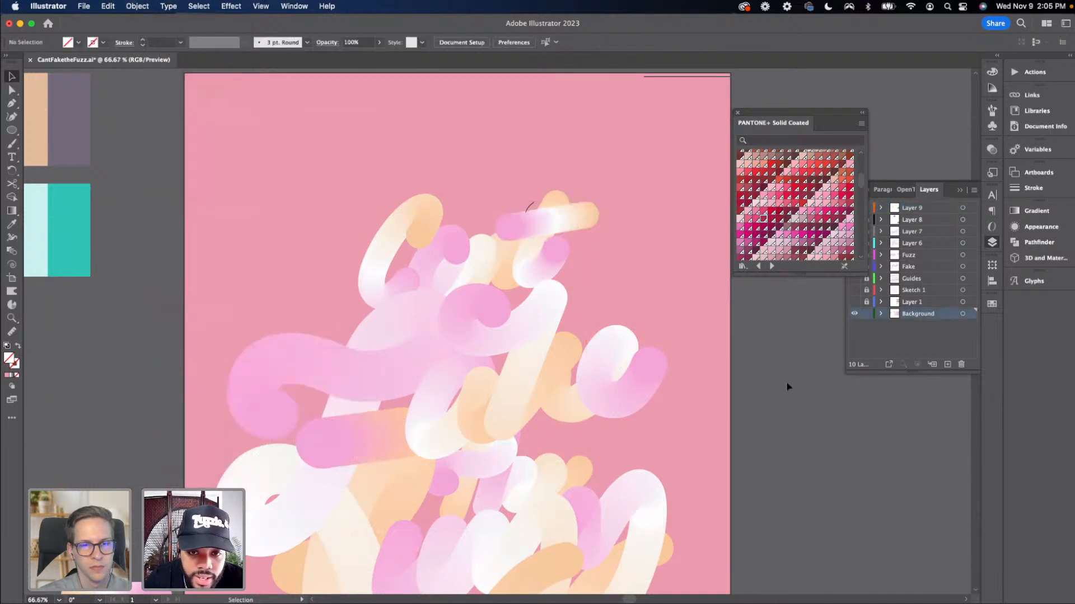
Reverse the spine of the blend on the 't' crossbar so its colours run the other way
{"action": "left_click", "coordinate": [538, 216]}
{"action": "left_click", "coordinate": [129, 7]}
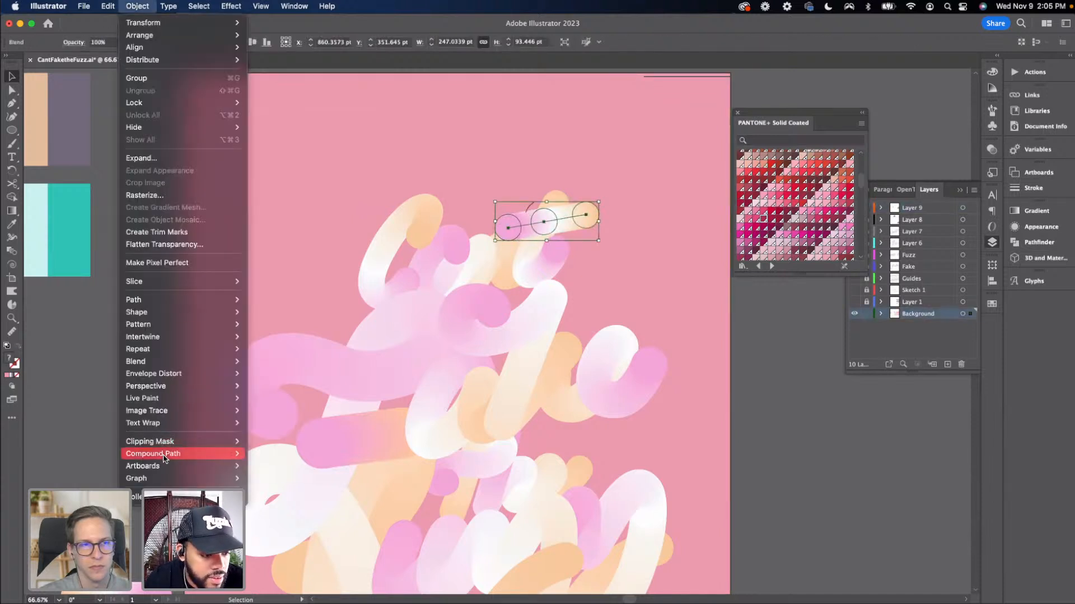
{"action": "mouse_move", "coordinate": [188, 362]}
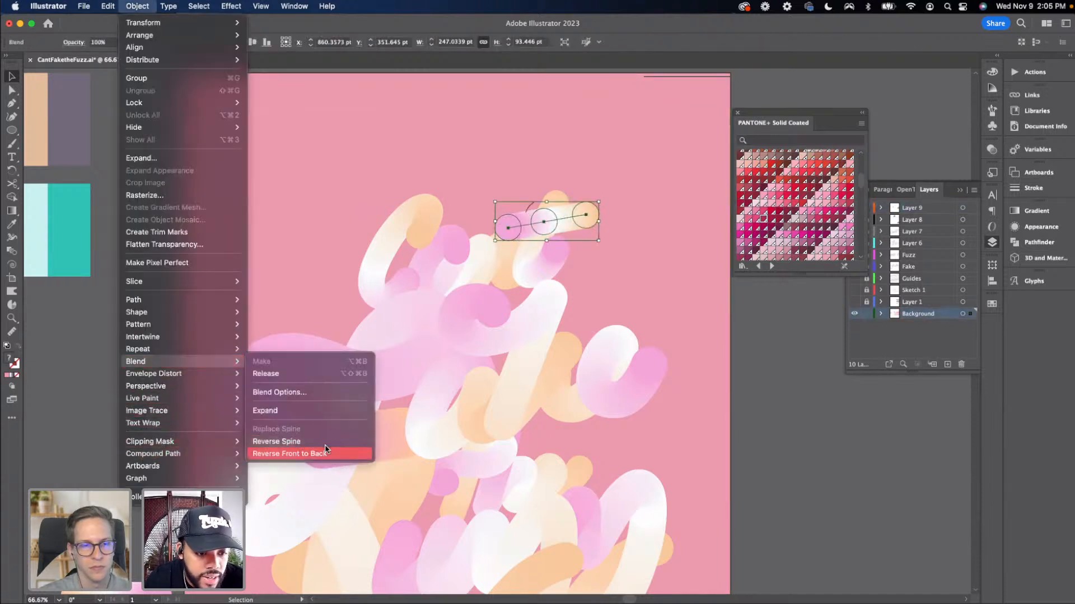
{"action": "left_click", "coordinate": [326, 442]}
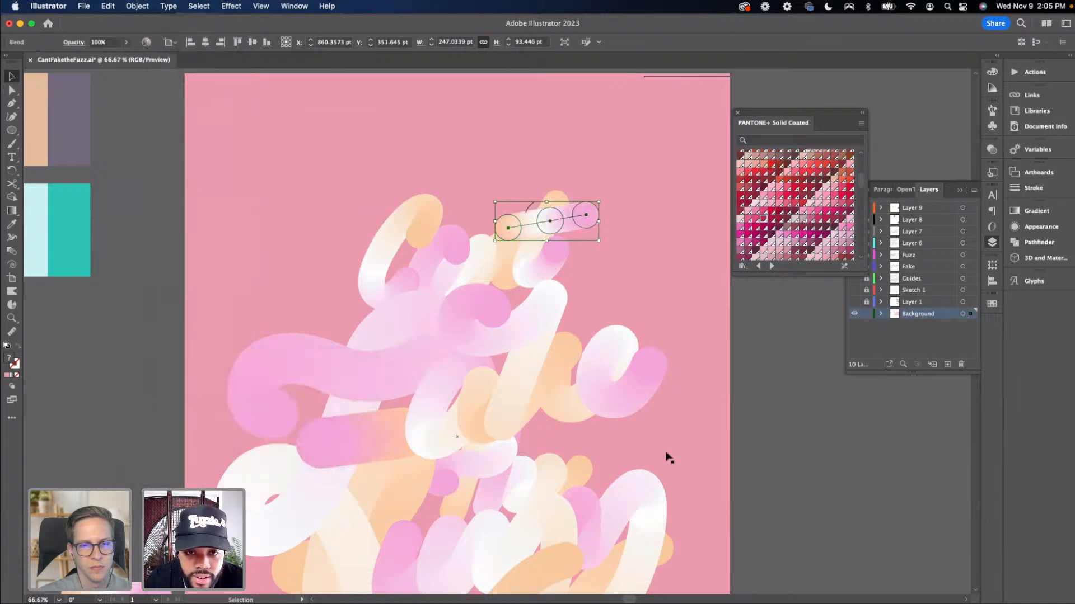
{"action": "left_click", "coordinate": [764, 450]}
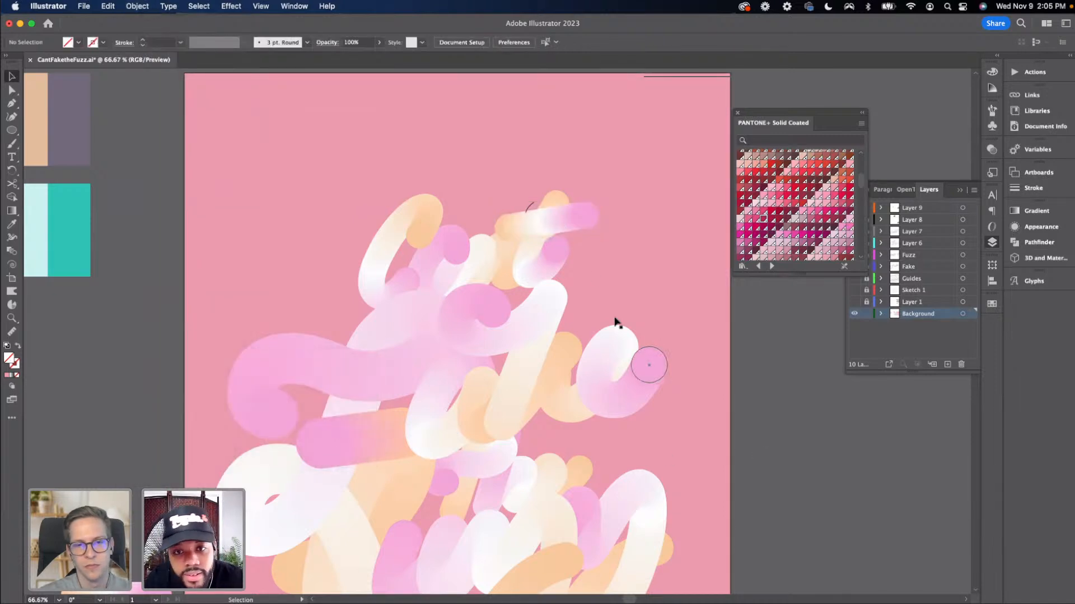
Select the small flick path at the top of the 't' with another short blend and replace the blend's spine with it
{"action": "left_click", "coordinate": [531, 208]}
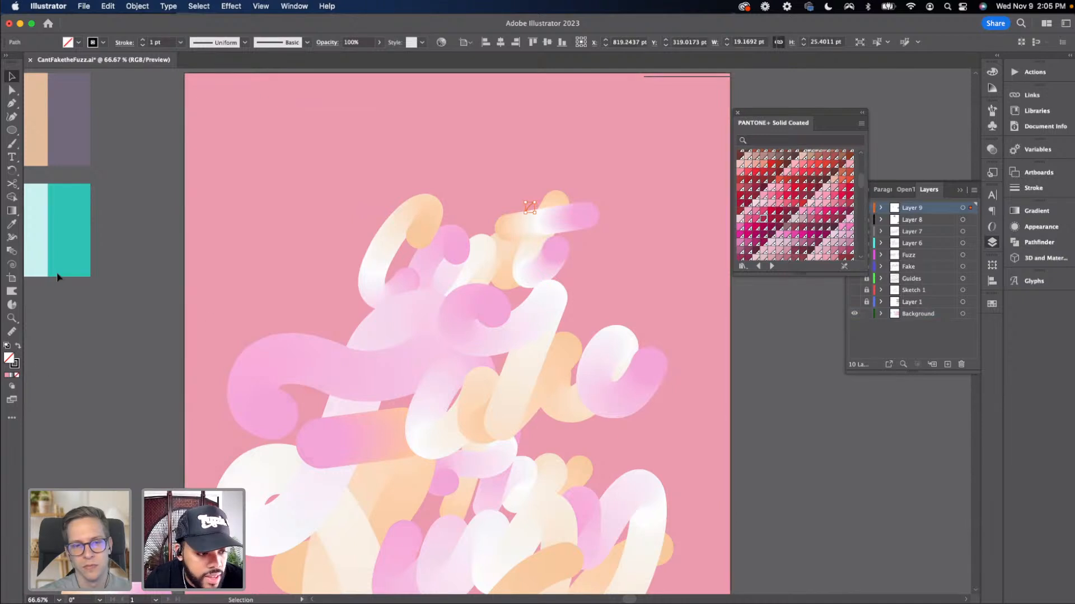
{"action": "left_click", "coordinate": [137, 6]}
{"action": "mouse_move", "coordinate": [186, 372]}
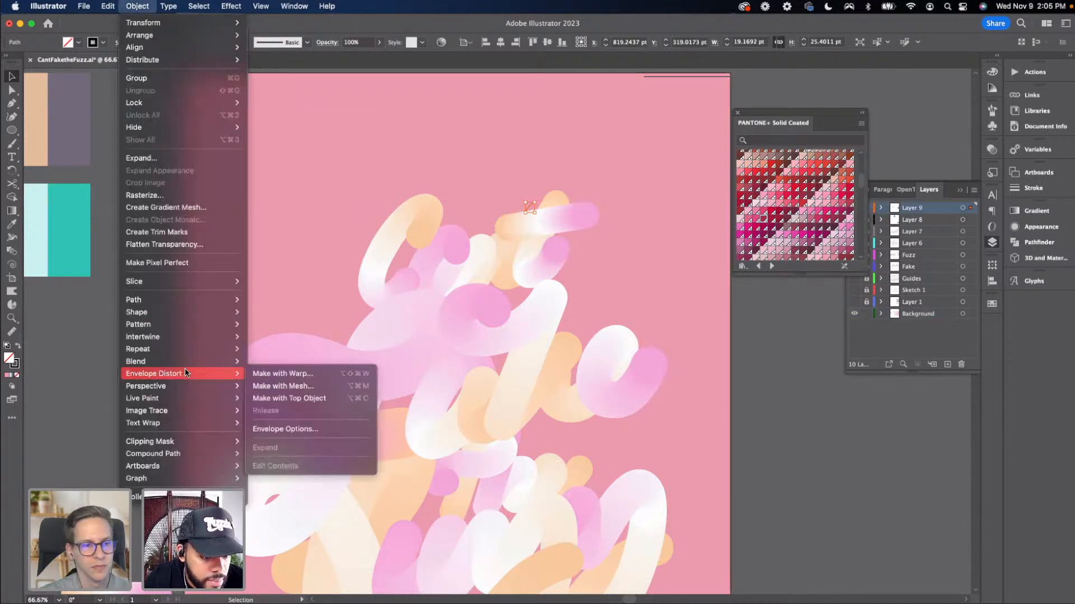
{"action": "left_click", "coordinate": [378, 469]}
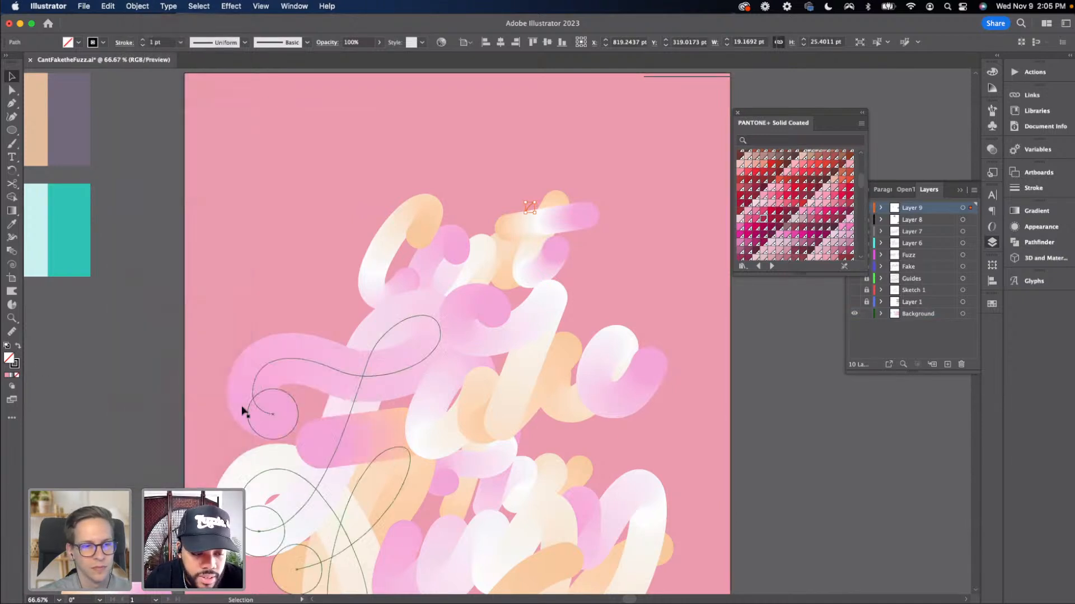
{"action": "scroll", "coordinate": [244, 413], "scroll_direction": "down", "scroll_amount": 2}
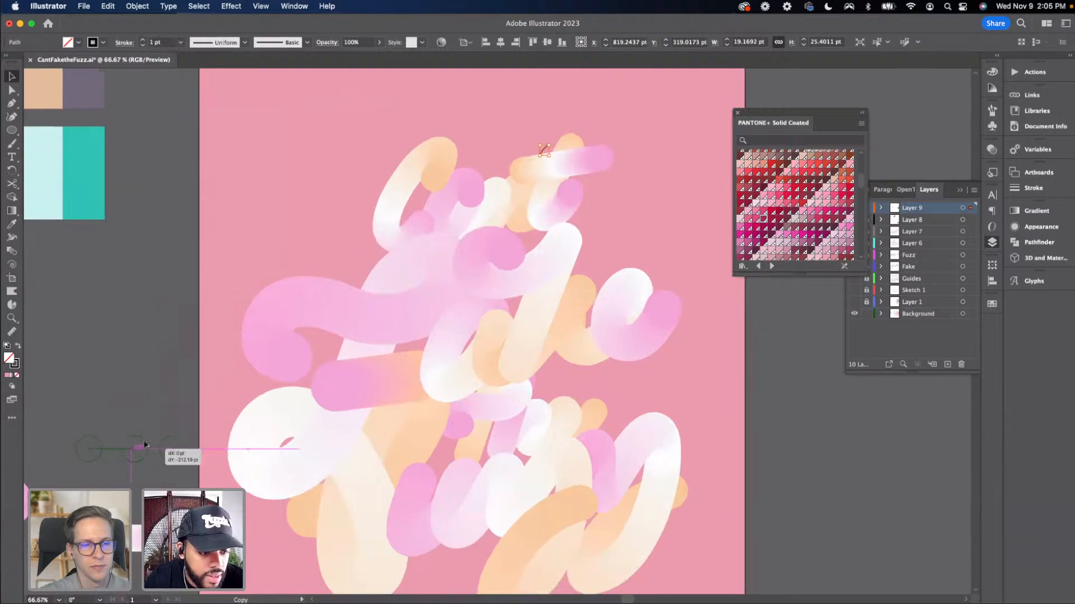
{"action": "left_click", "coordinate": [144, 446]}
{"action": "scroll", "coordinate": [195, 410], "scroll_direction": "up", "scroll_amount": 2}
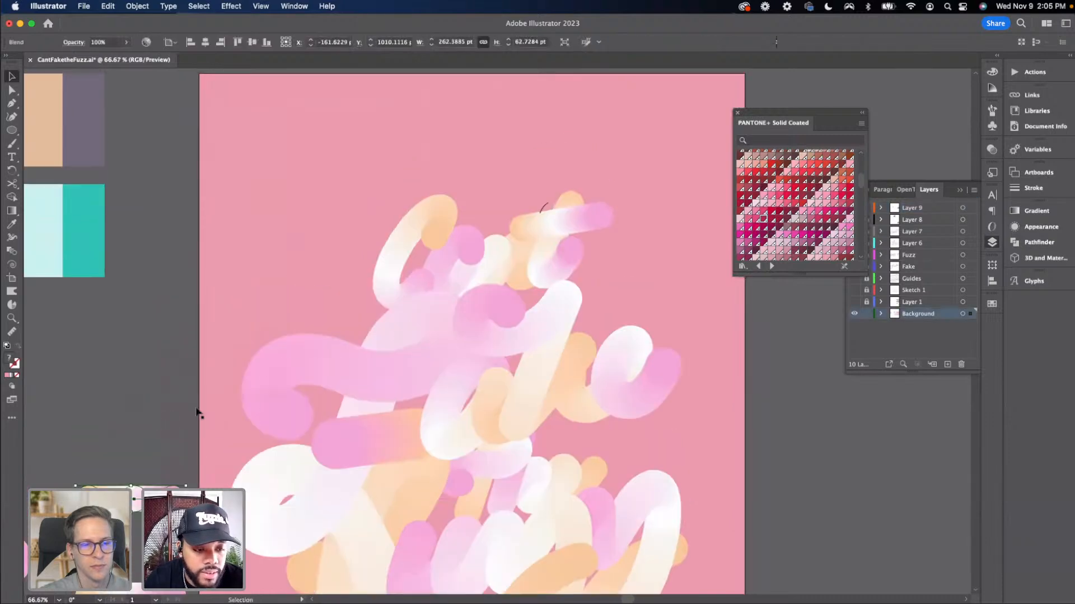
{"action": "left_click", "coordinate": [542, 211], "text": "shift"}
{"action": "left_click", "coordinate": [136, 7]}
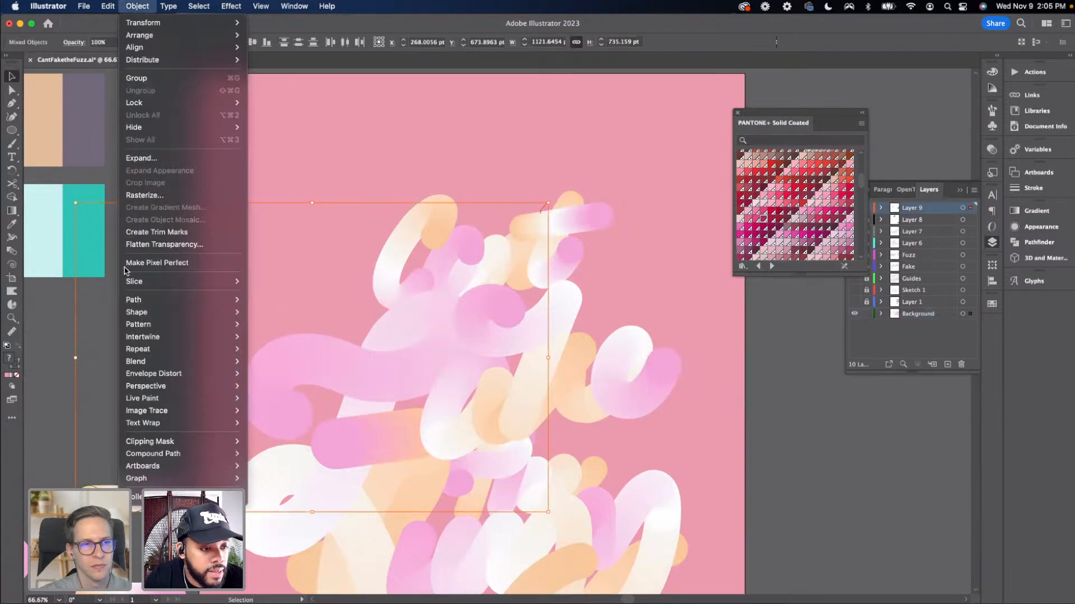
{"action": "mouse_move", "coordinate": [168, 361]}
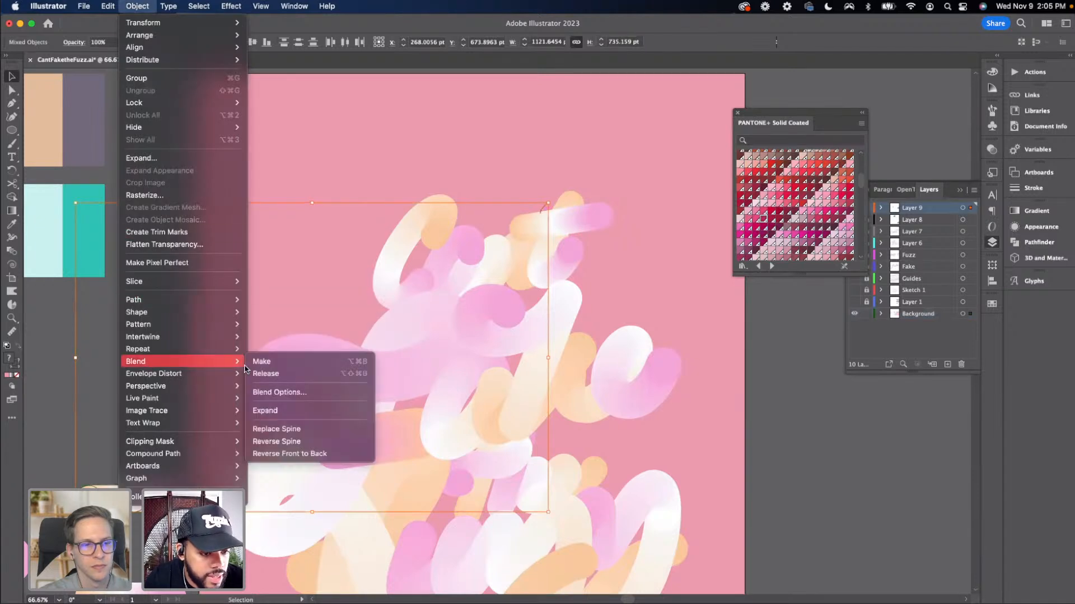
{"action": "left_click", "coordinate": [324, 429]}
{"action": "left_click", "coordinate": [782, 421]}
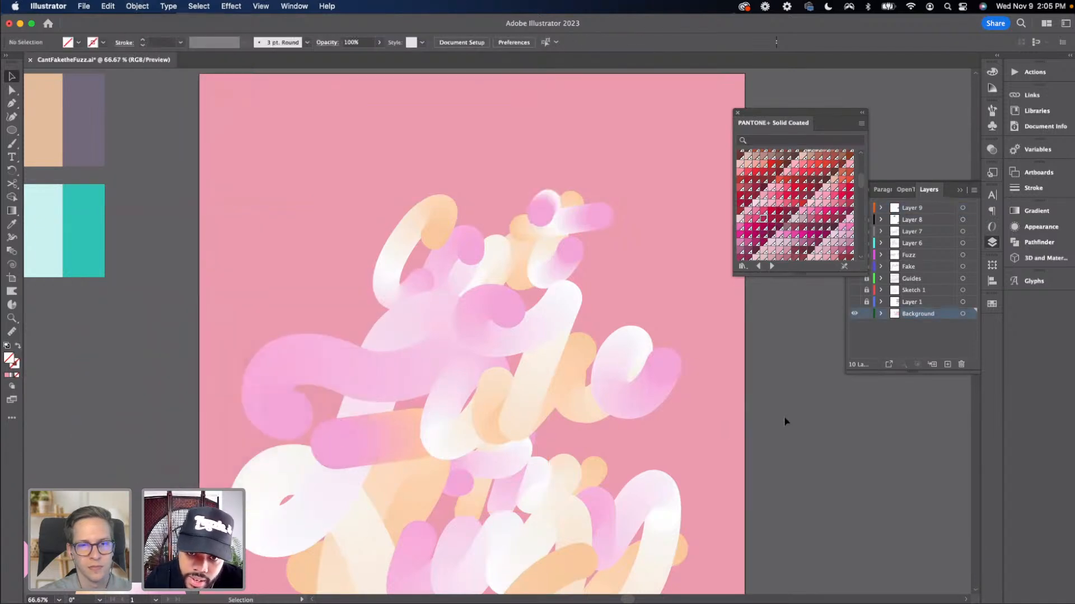
Move the leftover short blend on the pasteboard up next to the other small blend
{"action": "key", "text": "super+minus"}
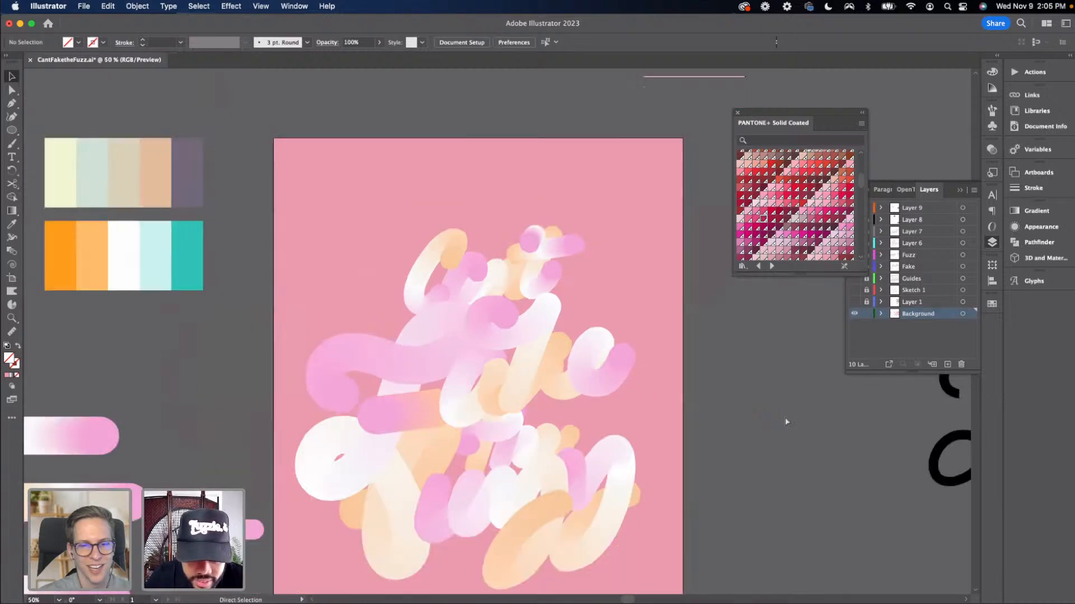
{"action": "key", "text": "super+minus"}
{"action": "scroll", "coordinate": [759, 440], "scroll_direction": "down", "scroll_amount": 5}
{"action": "scroll", "coordinate": [760, 439], "scroll_direction": "right", "scroll_amount": 1}
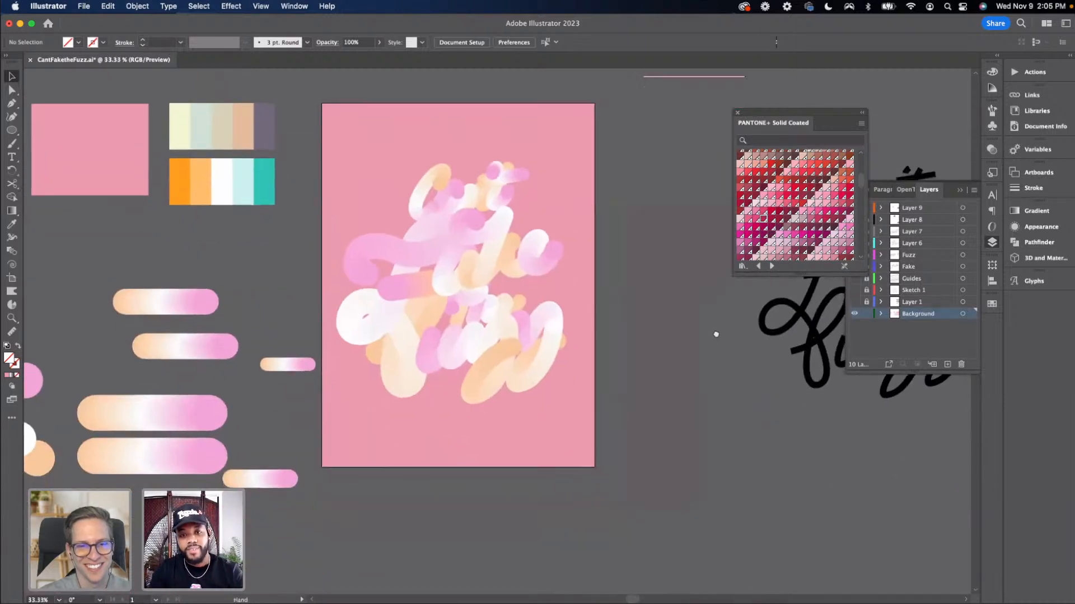
{"action": "scroll", "coordinate": [667, 368], "scroll_direction": "down", "scroll_amount": 2}
{"action": "scroll", "coordinate": [668, 369], "scroll_direction": "left", "scroll_amount": 3}
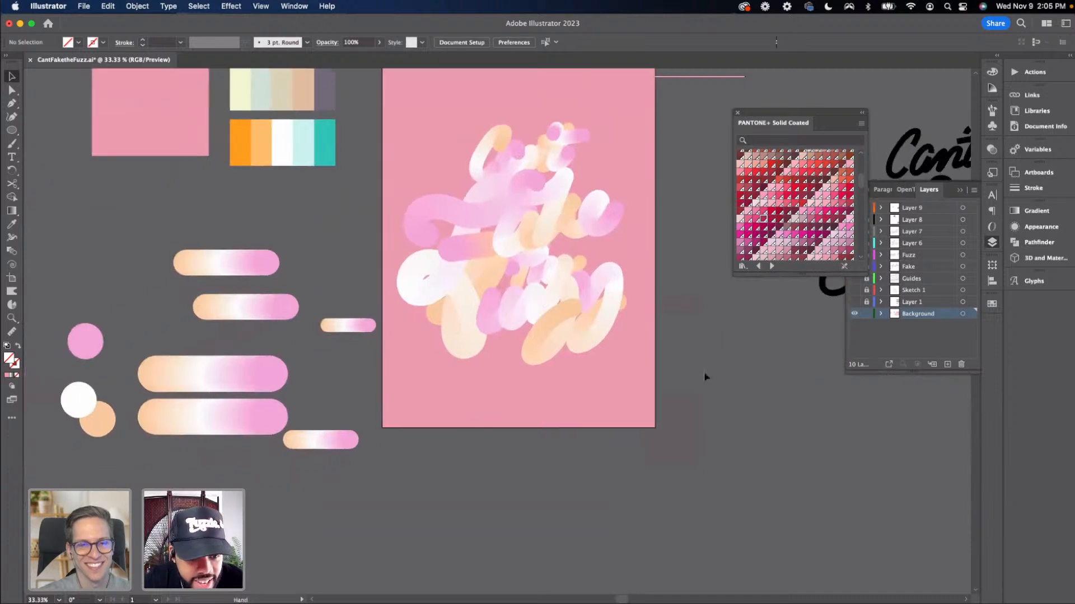
{"action": "left_click_drag", "start_coordinate": [317, 436], "coordinate": [332, 346]}
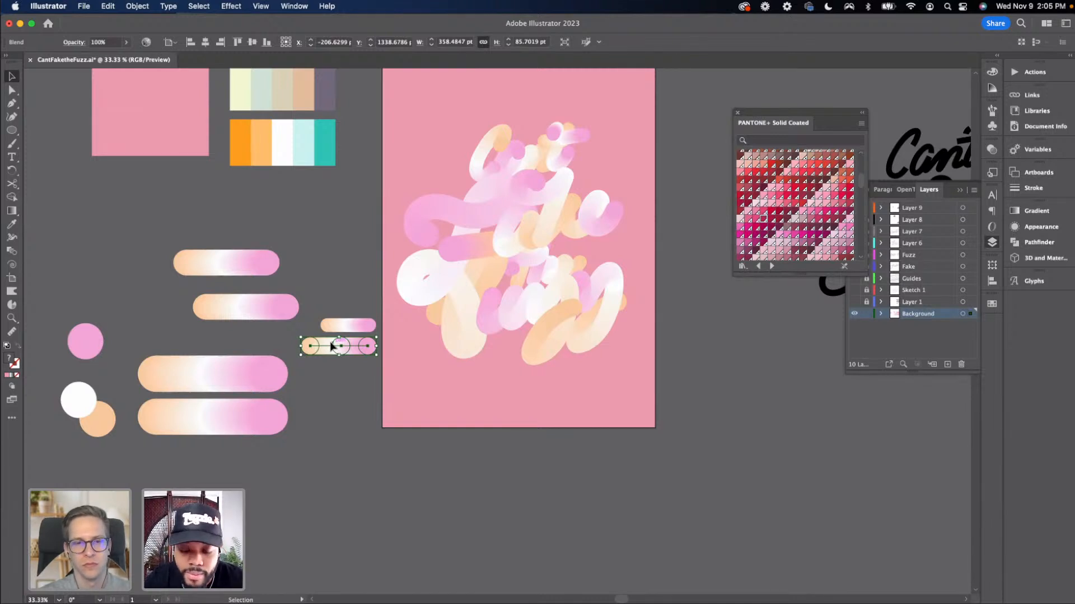
{"action": "key", "text": "super+minus"}
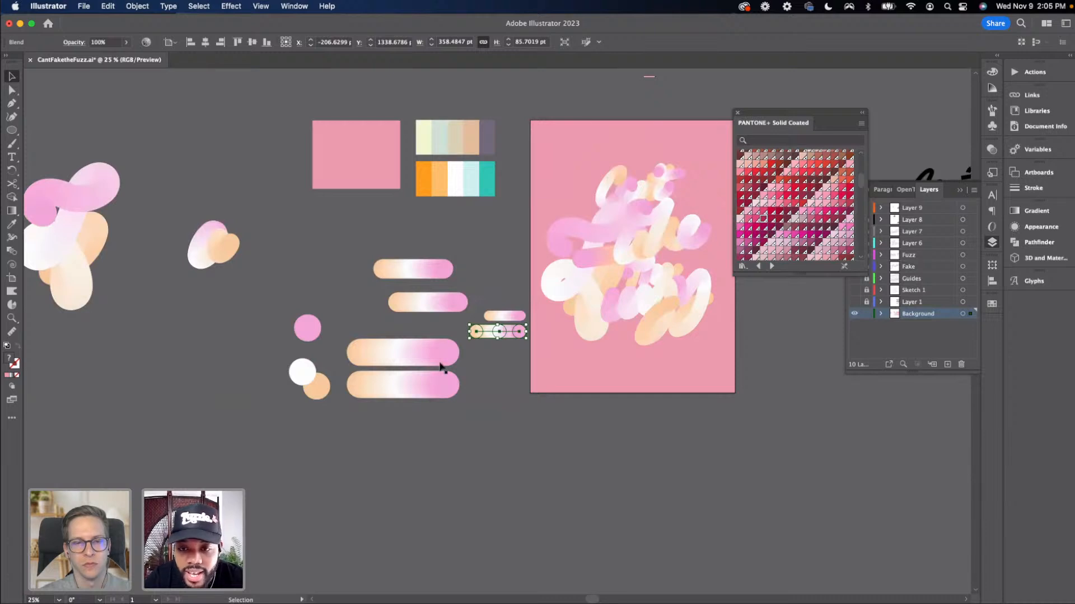
{"action": "left_click_drag", "start_coordinate": [530, 452], "coordinate": [407, 453]}
{"action": "left_click", "coordinate": [432, 452]}
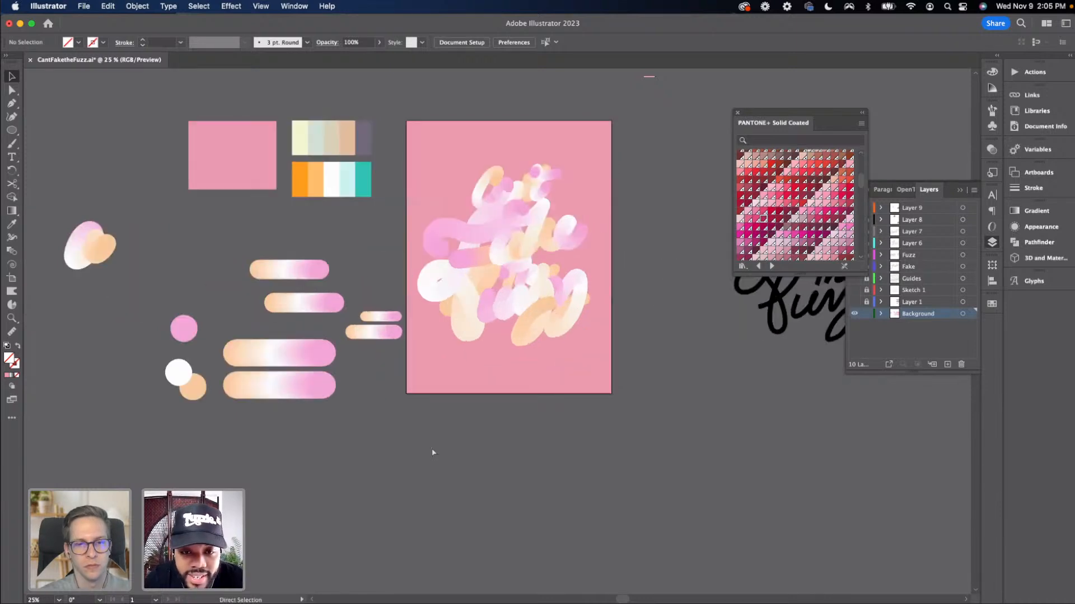
{"action": "key", "text": "super+plus"}
{"action": "left_click_drag", "start_coordinate": [431, 451], "coordinate": [371, 475]}
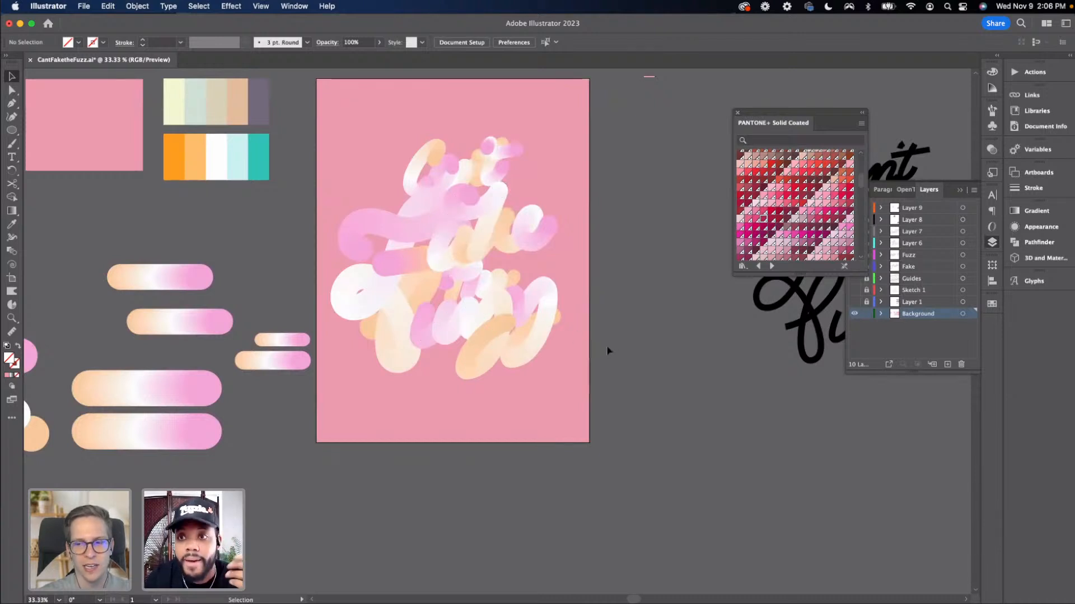
Reverse the spine of the blend running along the 'Cant' lettering
{"action": "scroll", "coordinate": [607, 351], "scroll_direction": "up", "scroll_amount": 3}
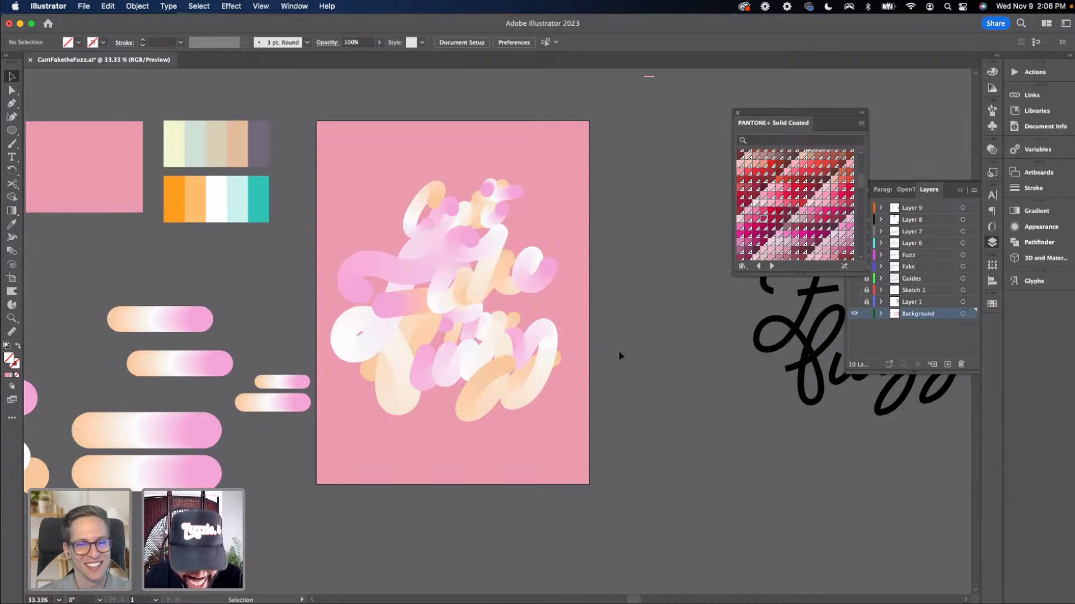
{"action": "key", "text": "super+="}
{"action": "scroll", "coordinate": [602, 394], "scroll_direction": "up", "scroll_amount": 3}
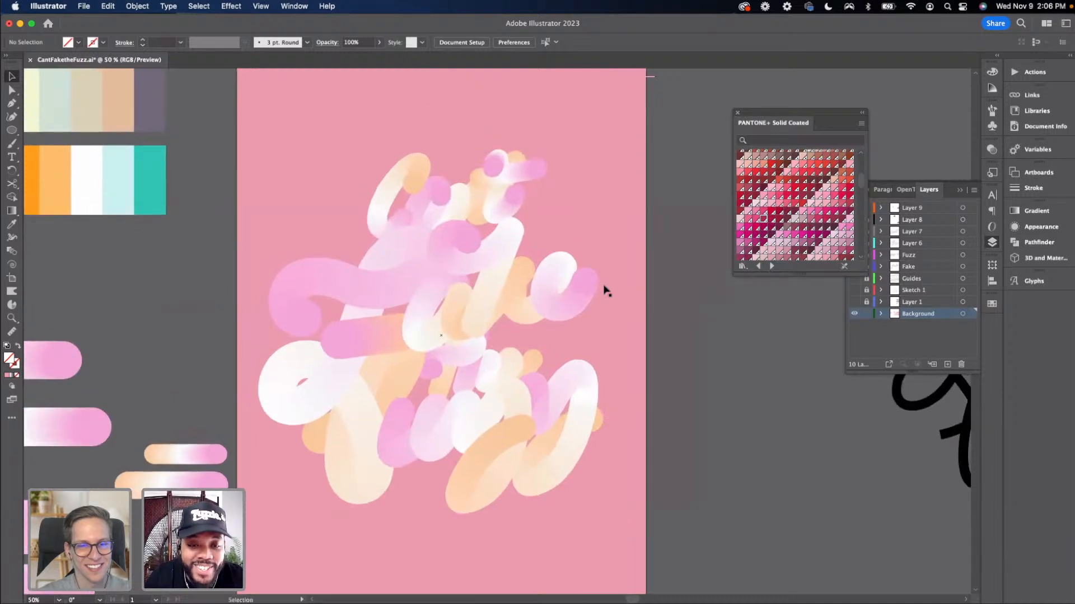
{"action": "left_click", "coordinate": [463, 211]}
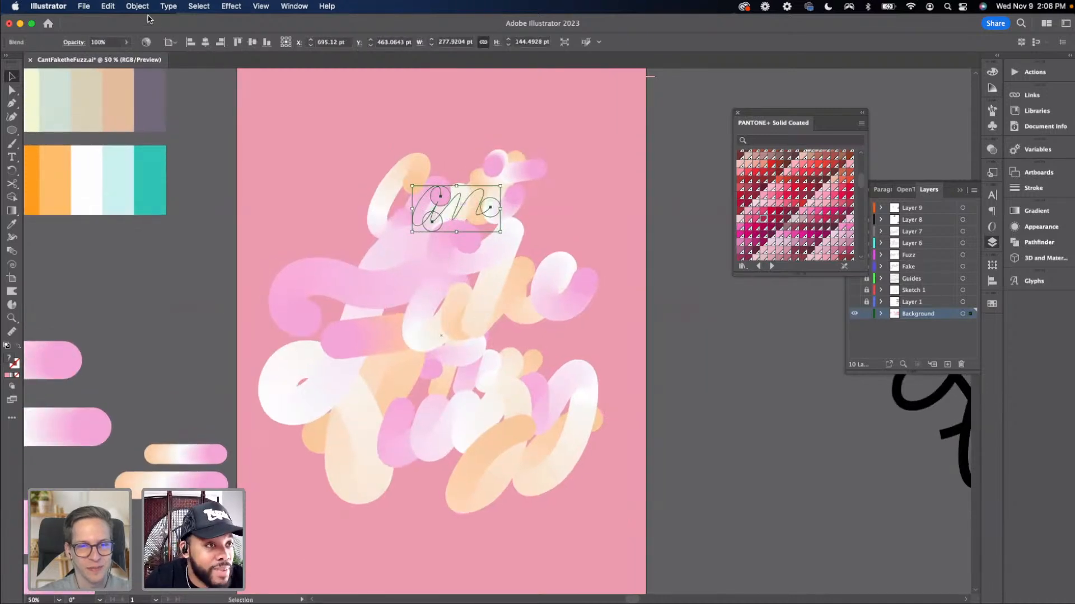
{"action": "left_click", "coordinate": [138, 7]}
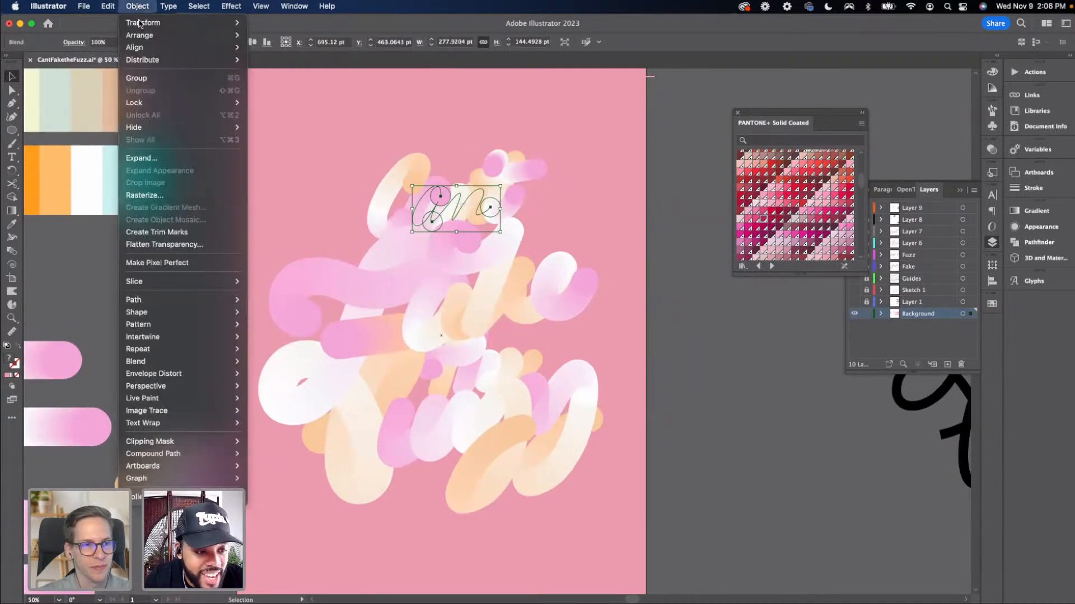
{"action": "mouse_move", "coordinate": [184, 362]}
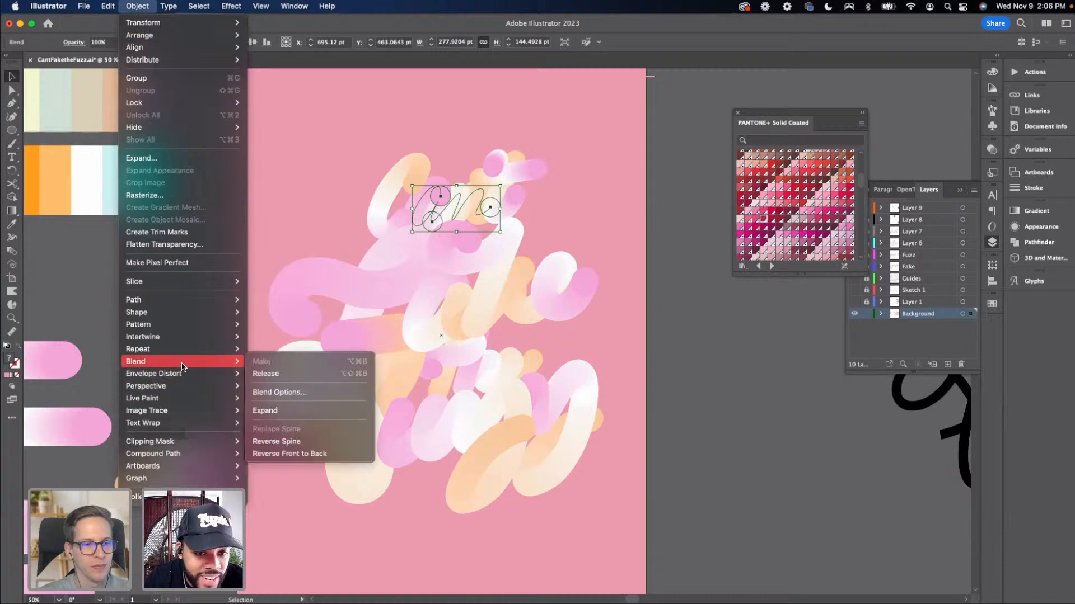
{"action": "left_click", "coordinate": [272, 440]}
{"action": "left_click", "coordinate": [671, 393]}
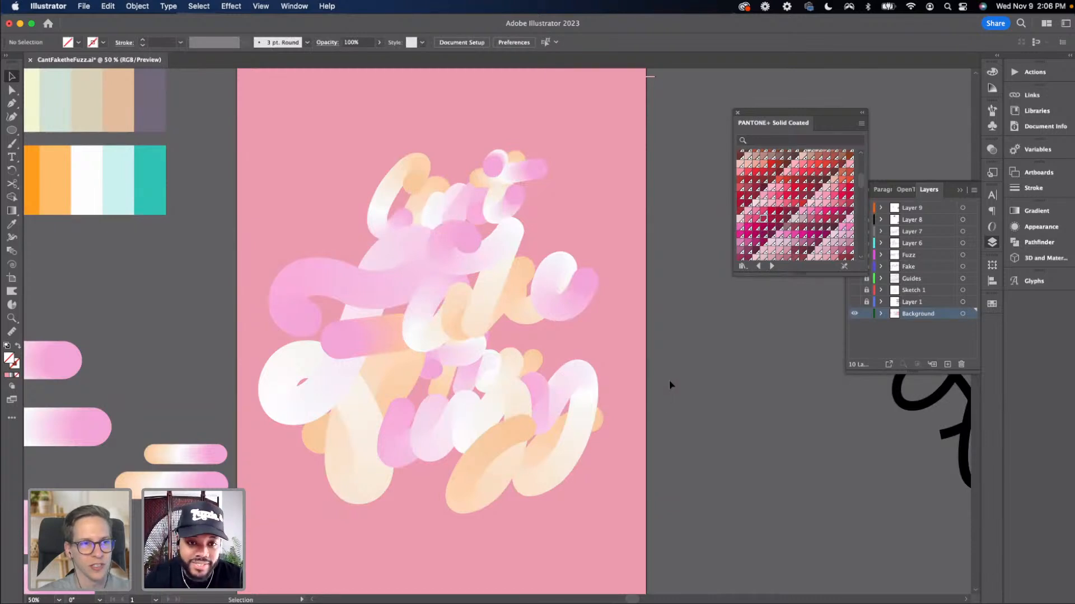
Reshape the 'Cant' blend spine by moving its anchor points and handles to follow the lettering more closely
{"action": "key", "text": "super+equal"}
{"action": "scroll", "coordinate": [503, 291], "scroll_direction": "up", "scroll_amount": 4}
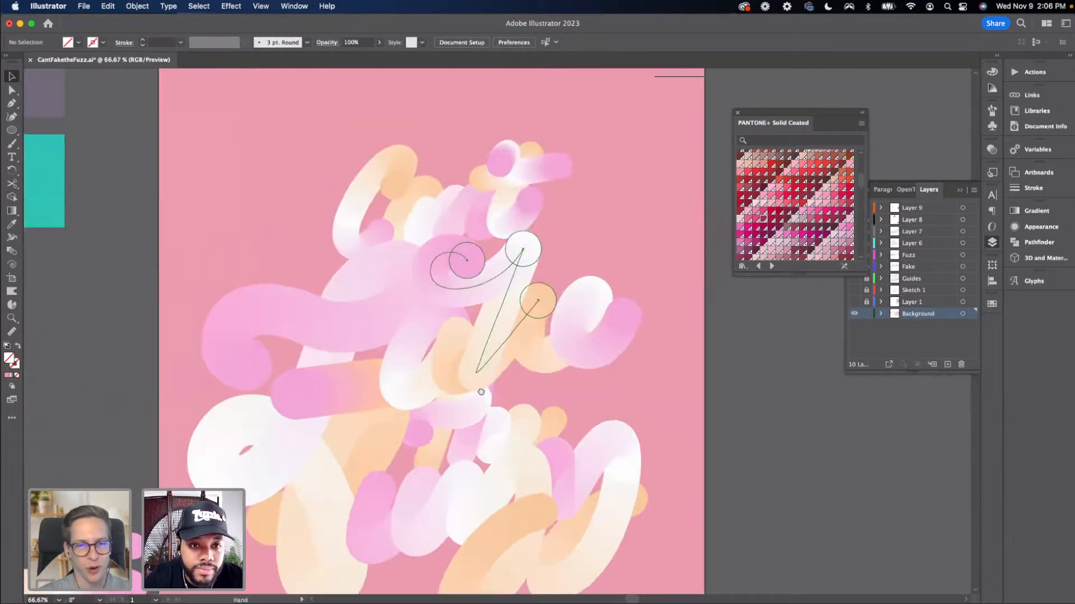
{"action": "left_click_drag", "start_coordinate": [401, 211], "coordinate": [435, 237]}
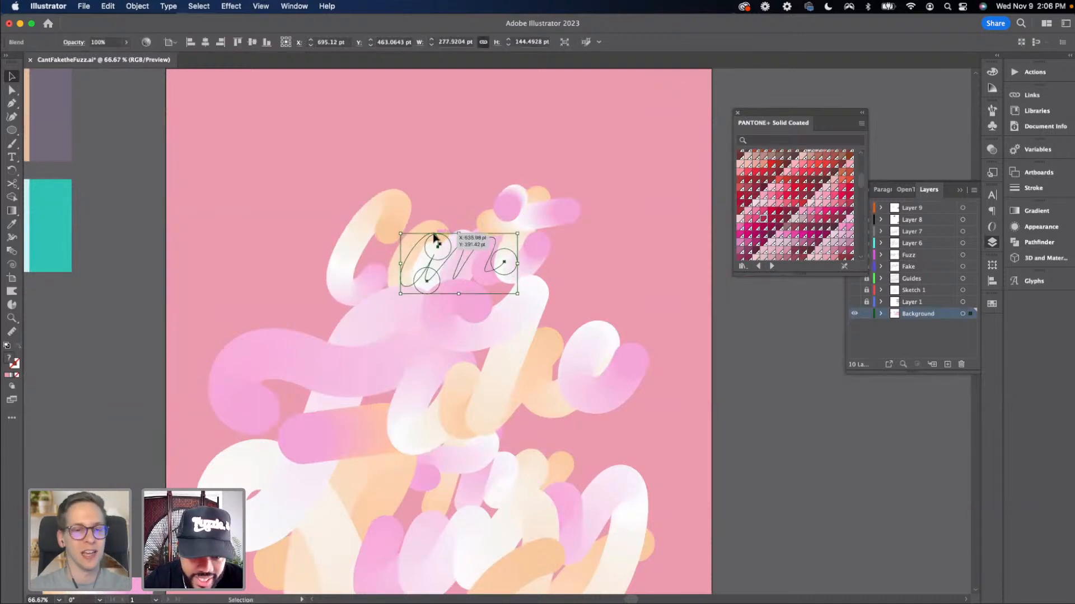
{"action": "key", "text": "a"}
{"action": "key", "text": "super+equal"}
{"action": "key", "text": "super+equal"}
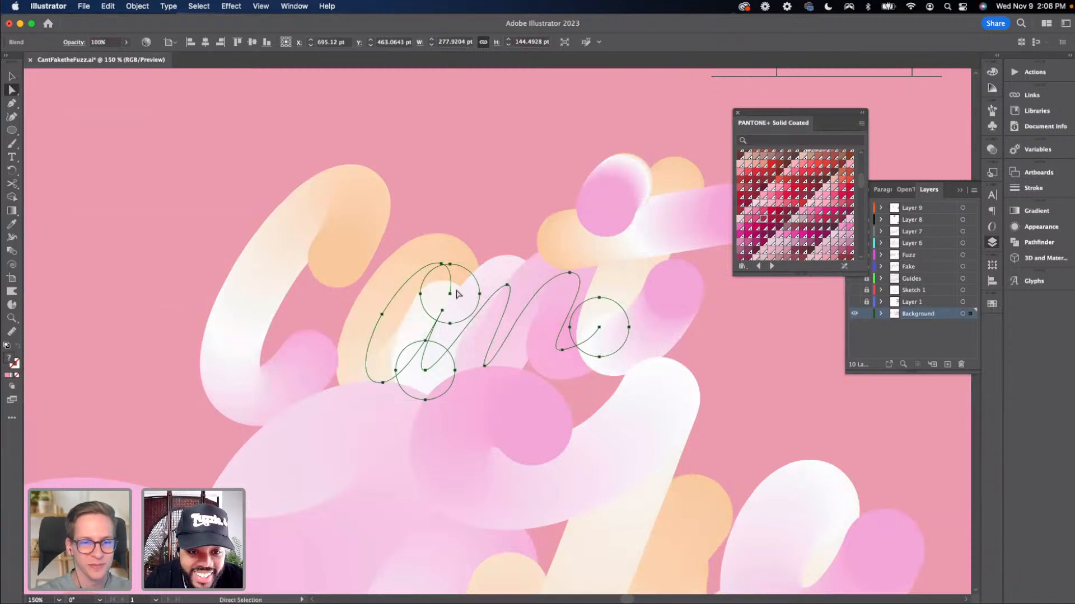
{"action": "left_click", "coordinate": [450, 294]}
{"action": "left_click", "coordinate": [441, 264], "text": "shift"}
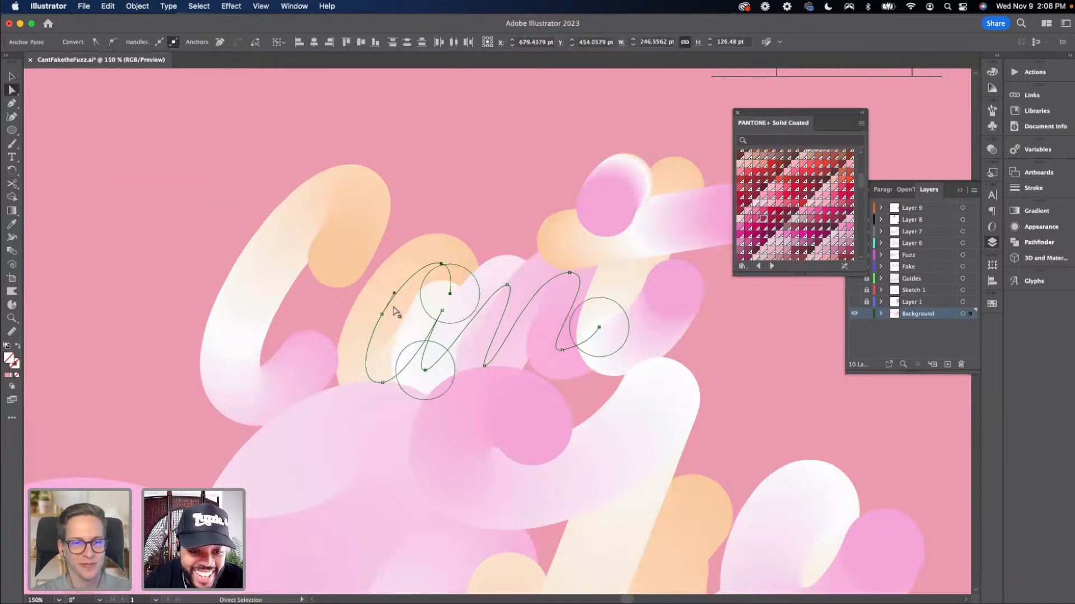
{"action": "left_click", "coordinate": [383, 383]}
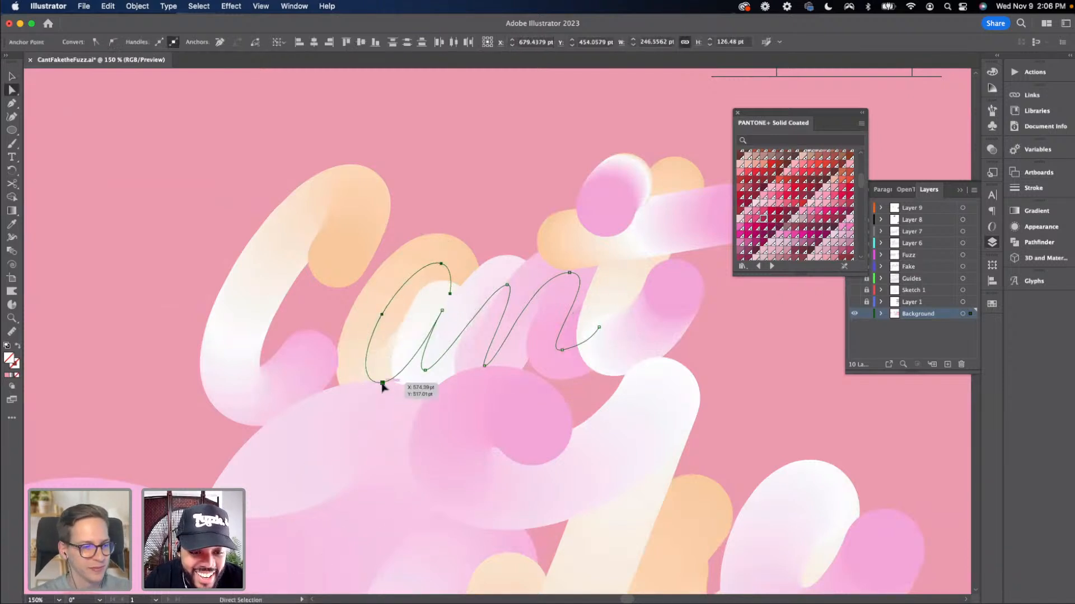
{"action": "left_click_drag", "start_coordinate": [383, 383], "coordinate": [366, 383]}
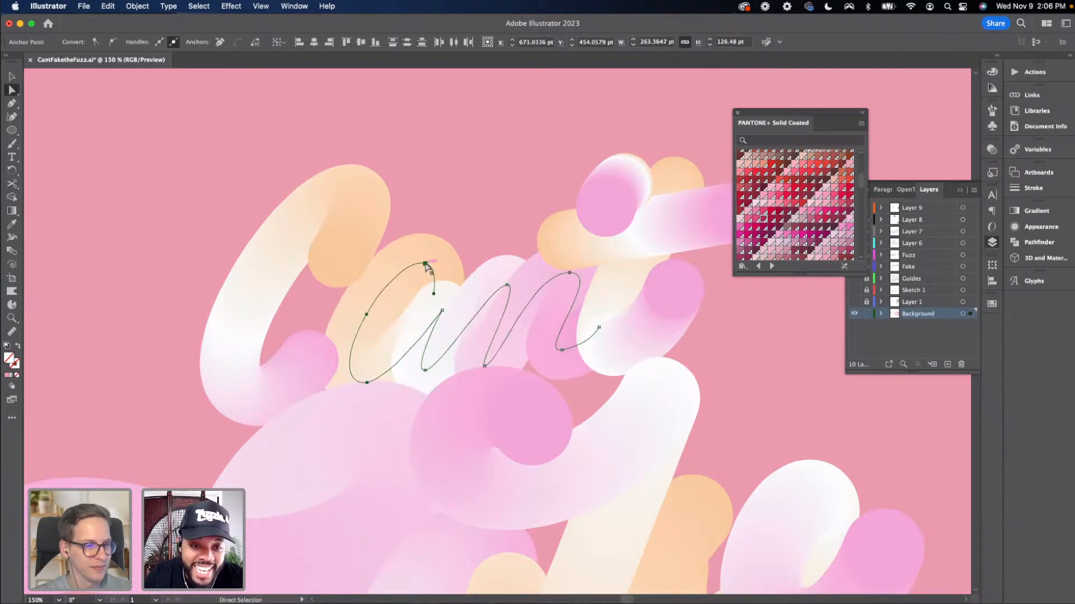
{"action": "left_click_drag", "start_coordinate": [434, 293], "coordinate": [441, 268]}
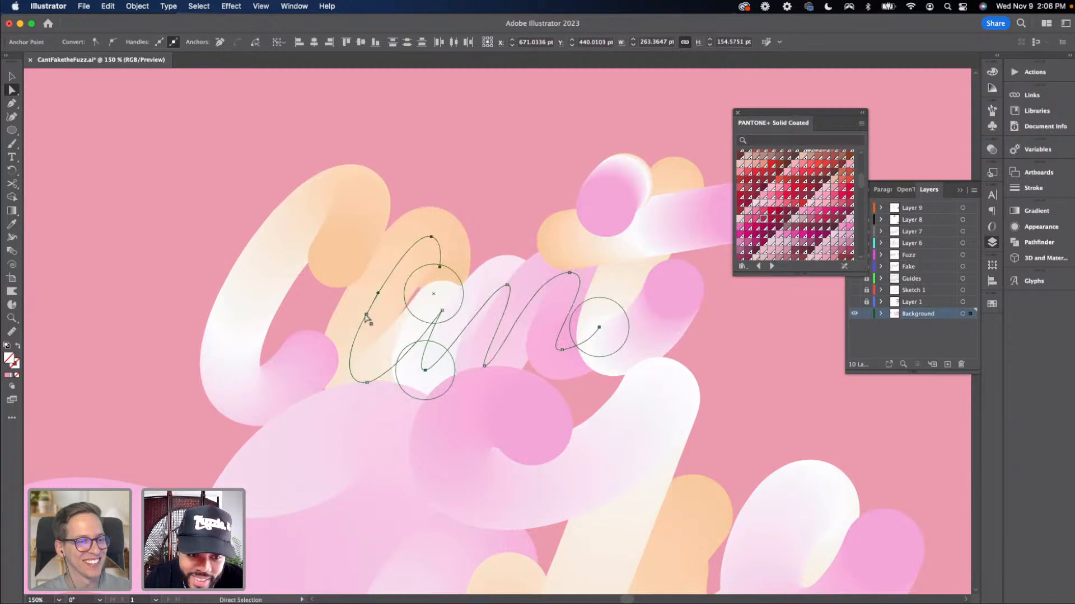
{"action": "left_click_drag", "start_coordinate": [366, 314], "coordinate": [354, 310]}
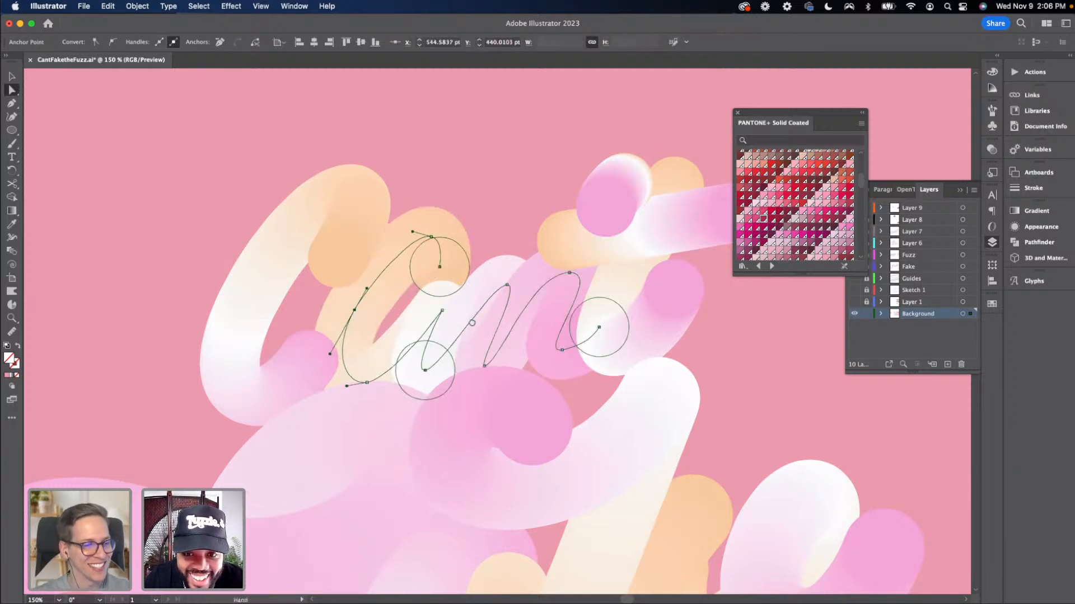
{"action": "left_click_drag", "start_coordinate": [472, 323], "coordinate": [412, 327]}
{"action": "left_click_drag", "start_coordinate": [554, 316], "coordinate": [458, 324]}
Select the blends making up the 't' and move them slightly to the right
{"action": "key", "text": "v"}
{"action": "left_click", "coordinate": [504, 321]}
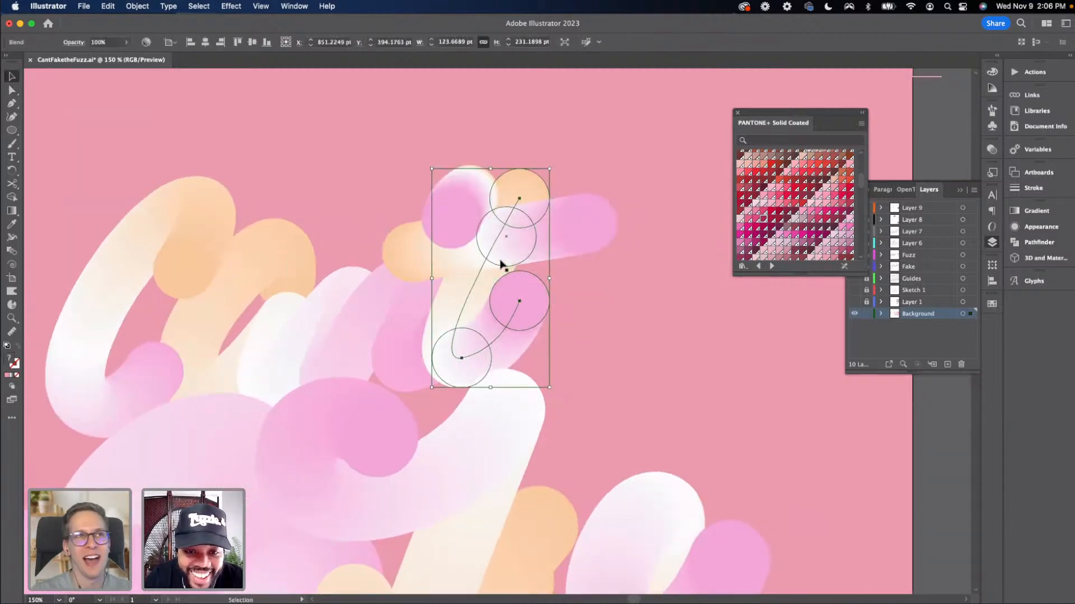
{"action": "left_click", "coordinate": [541, 232], "text": "shift"}
{"action": "left_click", "coordinate": [467, 216], "text": "shift"}
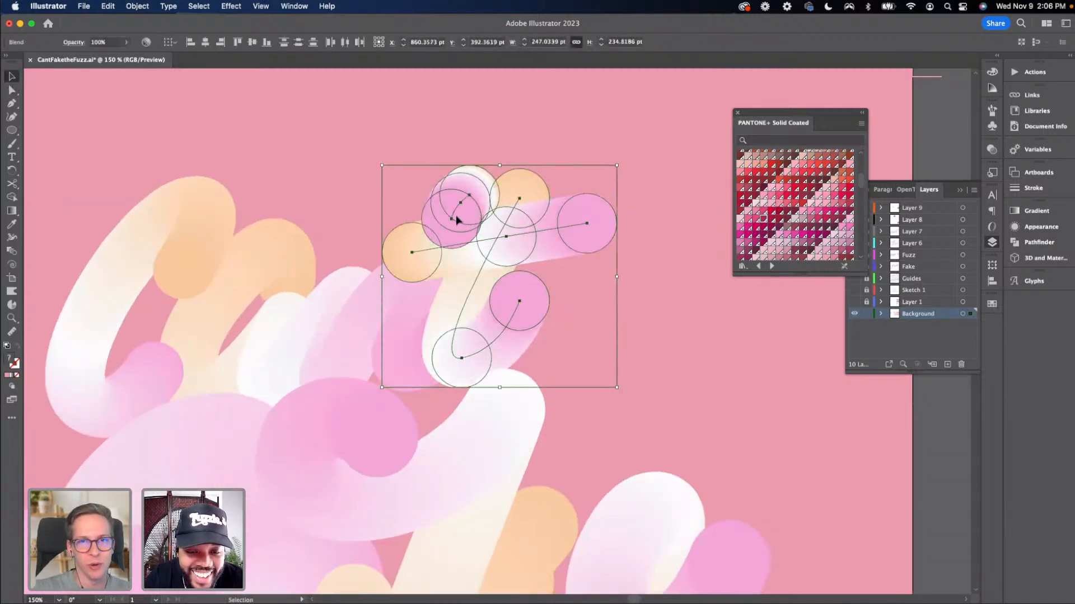
{"action": "left_click_drag", "start_coordinate": [456, 219], "coordinate": [488, 224]}
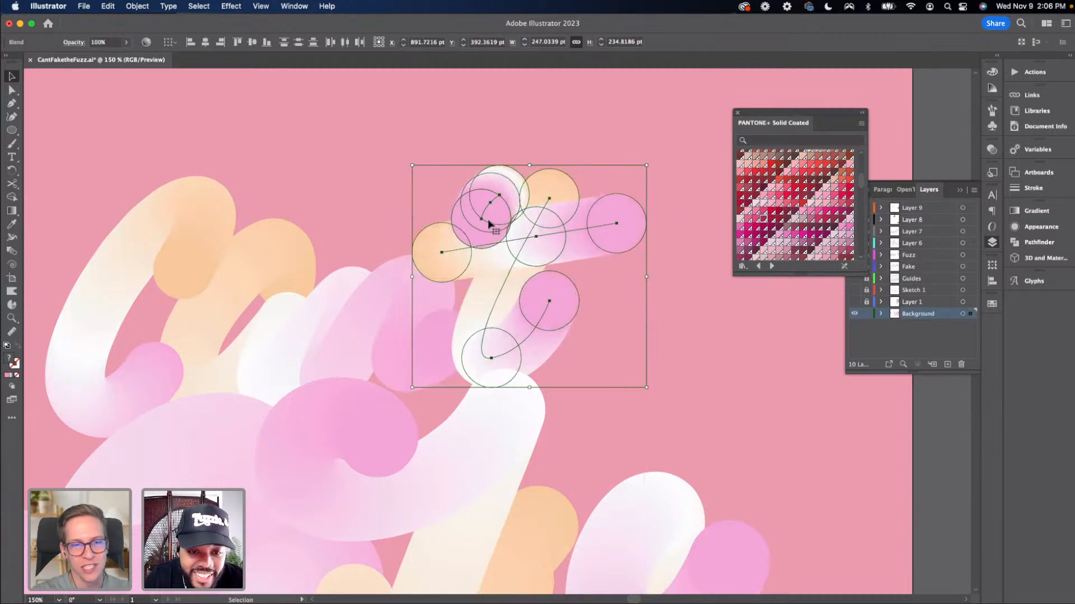
Adjust the end anchor and curve handles of the 'Cant' spine so the blend sits against the 't'
{"action": "left_click", "coordinate": [379, 308]}
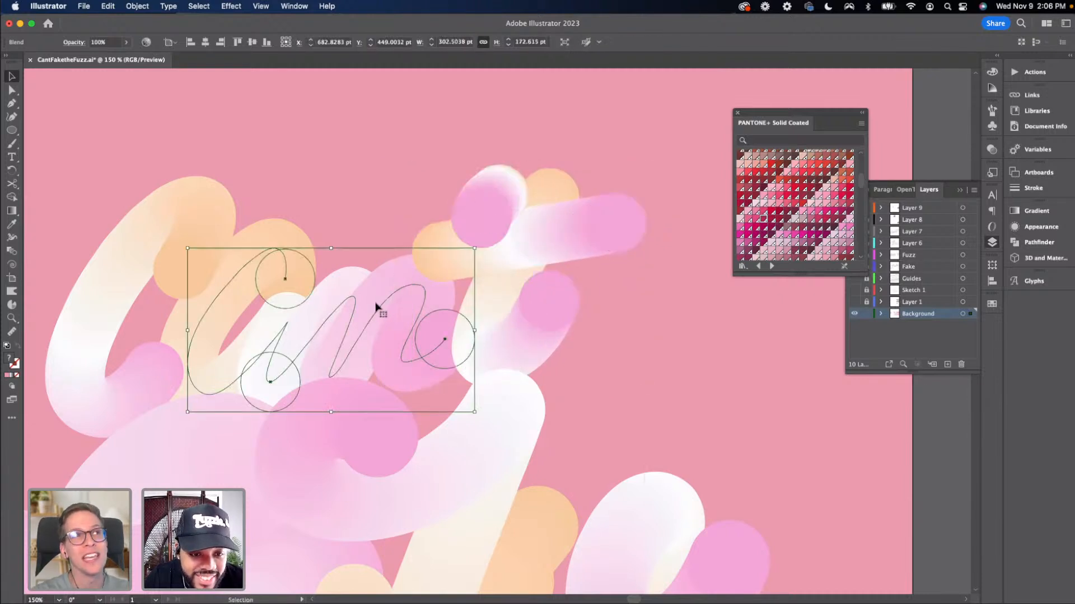
{"action": "key", "text": "a"}
{"action": "left_click", "coordinate": [415, 285]}
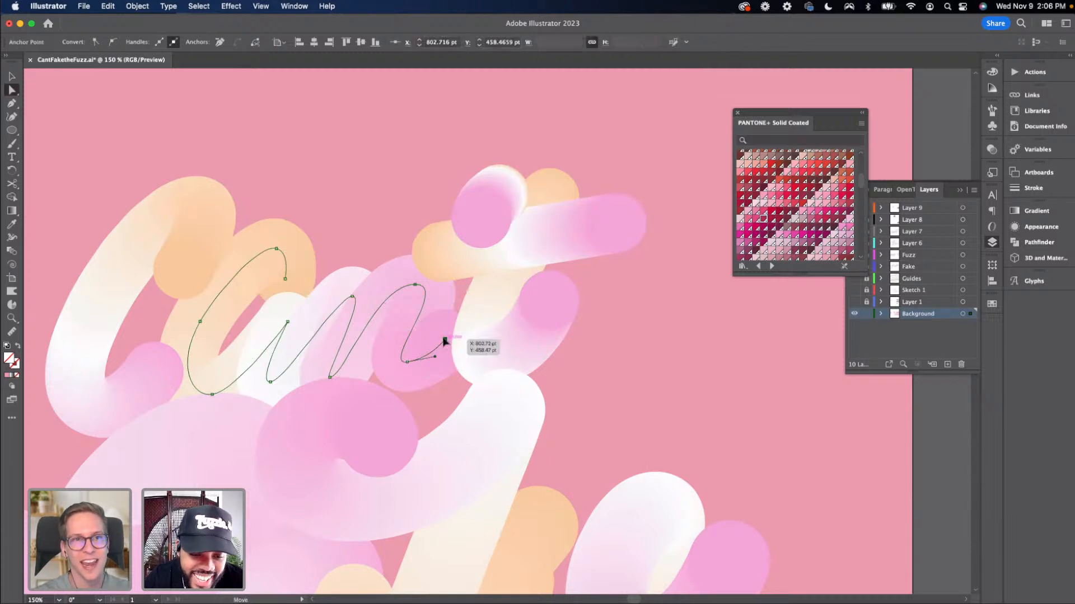
{"action": "mouse_move", "coordinate": [444, 339]}
{"action": "left_mouse_down"}
{"action": "mouse_move", "coordinate": [457, 339]}
{"action": "mouse_move", "coordinate": [427, 355]}
{"action": "mouse_move", "coordinate": [461, 334]}
{"action": "left_mouse_up"}
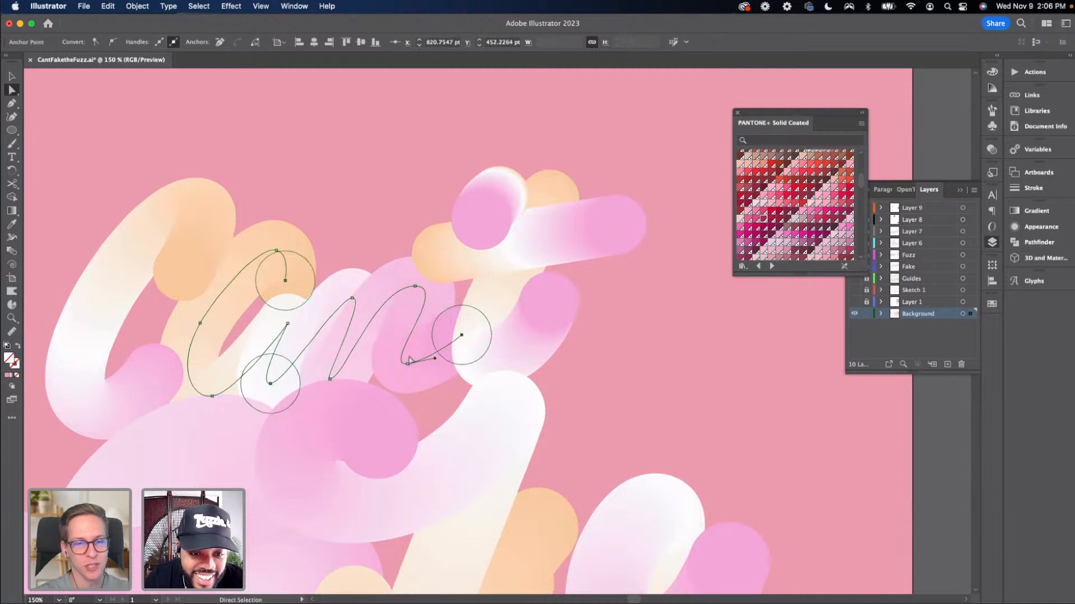
{"action": "left_click", "coordinate": [407, 363]}
{"action": "left_click", "coordinate": [414, 286], "text": "alt"}
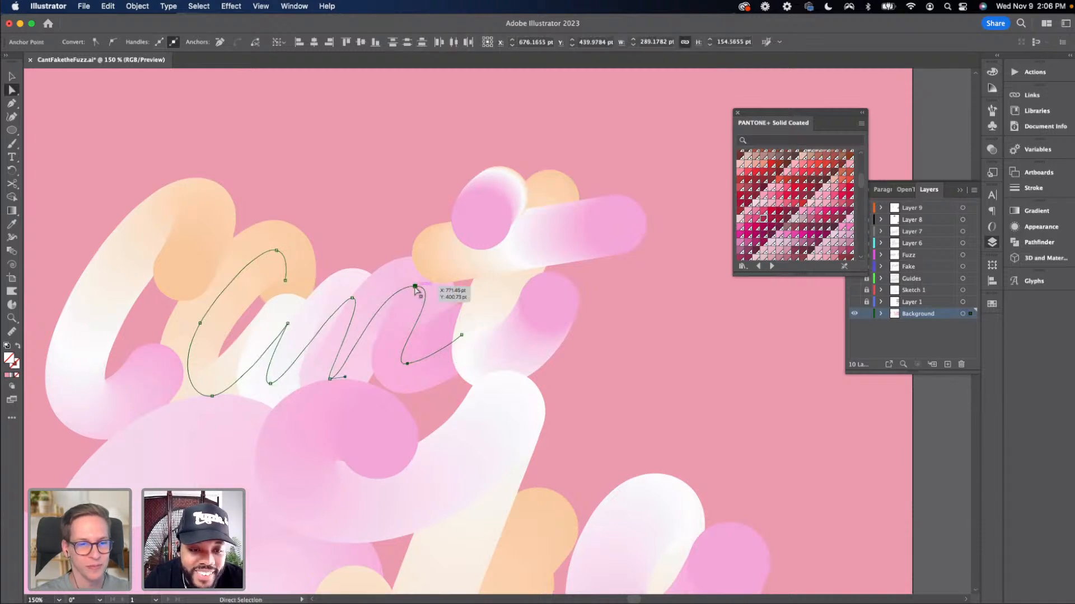
{"action": "left_click_drag", "start_coordinate": [415, 287], "coordinate": [430, 288]}
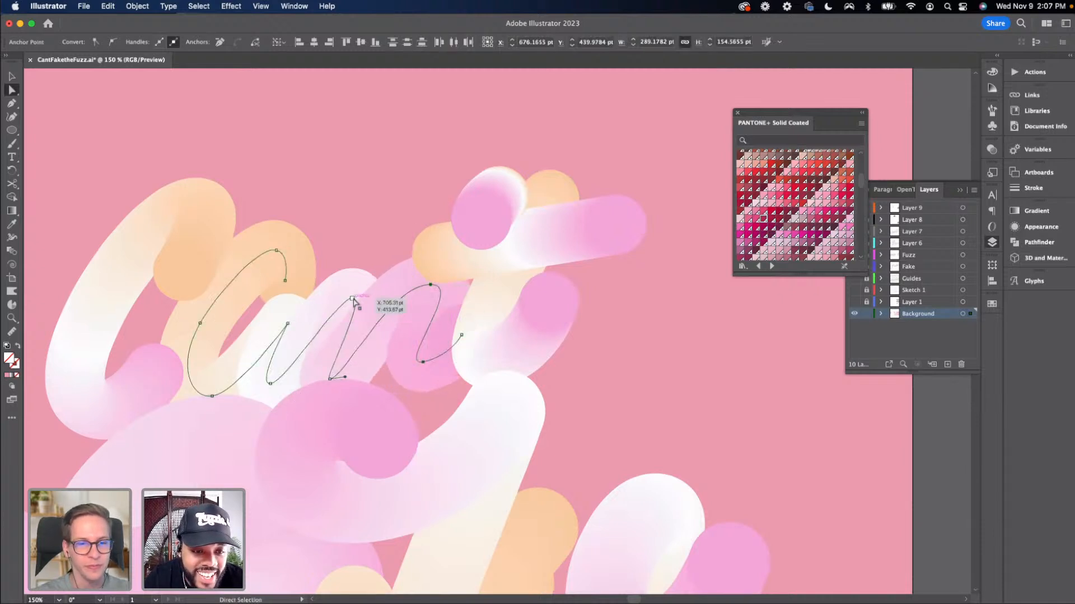
{"action": "left_click", "coordinate": [352, 299]}
{"action": "left_click_drag", "start_coordinate": [354, 300], "coordinate": [357, 290]}
{"action": "left_click_drag", "start_coordinate": [423, 364], "coordinate": [419, 385]}
{"action": "key", "text": "v"}
{"action": "key", "text": "super+minus"}
{"action": "key", "text": "super+minus"}
{"action": "key", "text": "super+minus"}
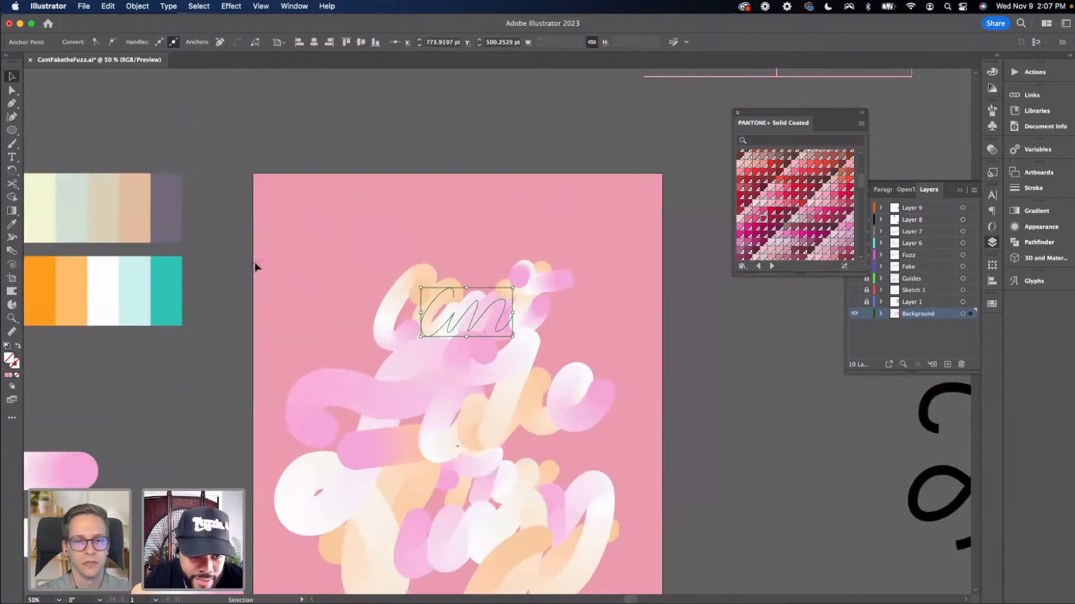
Select all the blended lettering and place a copy of it on the empty pasteboard outside the artboard
{"action": "left_click", "coordinate": [257, 268]}
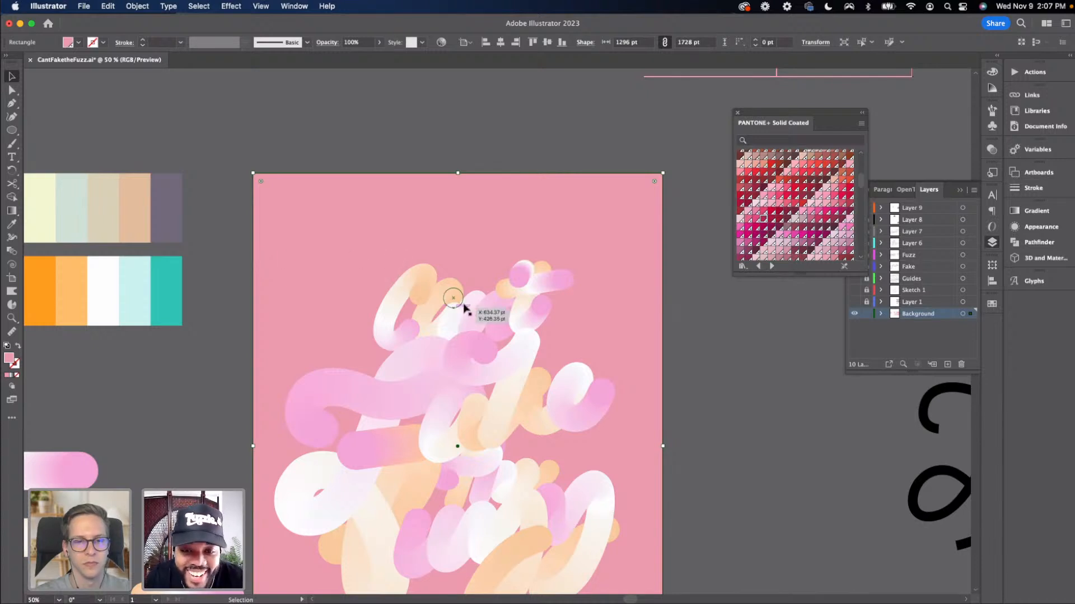
{"action": "key", "text": "super+minus"}
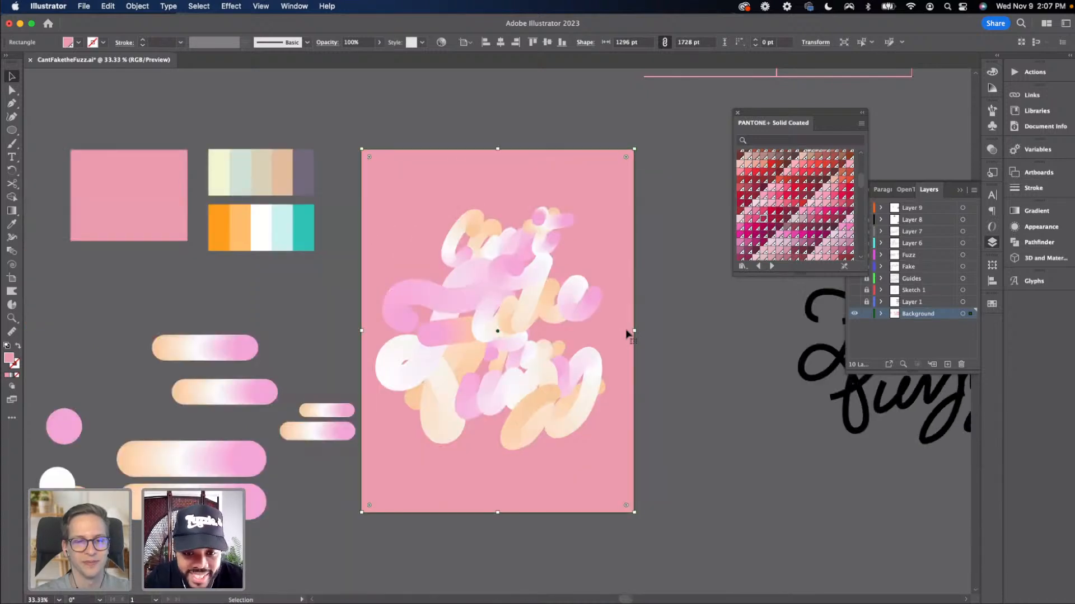
{"action": "left_click_drag", "start_coordinate": [633, 336], "coordinate": [607, 320]}
{"action": "scroll", "coordinate": [613, 317], "scroll_direction": "down", "scroll_amount": 2}
{"action": "scroll", "coordinate": [615, 315], "scroll_direction": "left", "scroll_amount": 2}
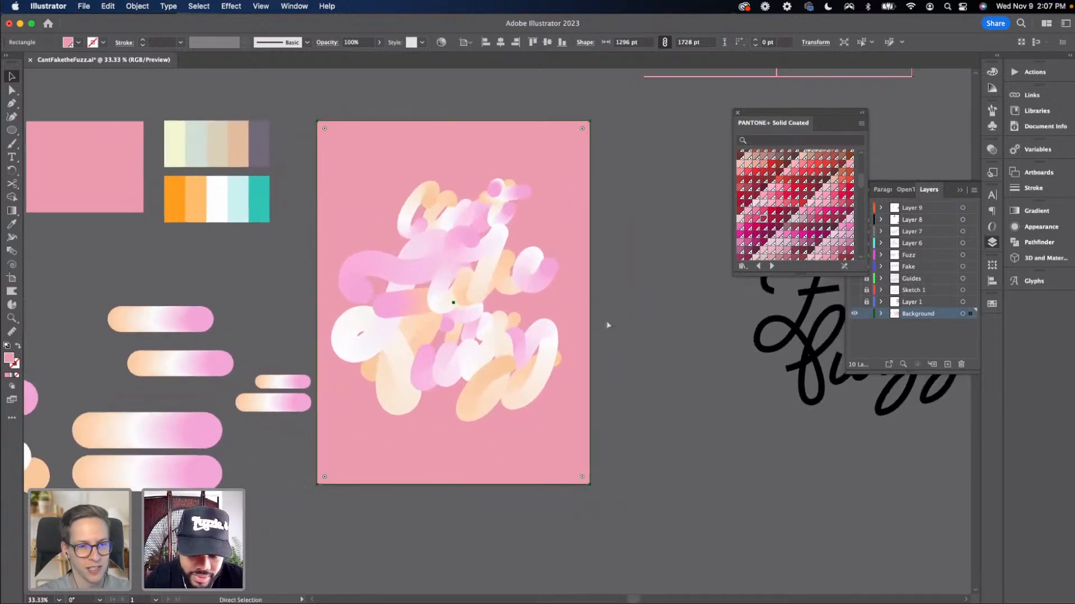
{"action": "key", "text": "super+minus"}
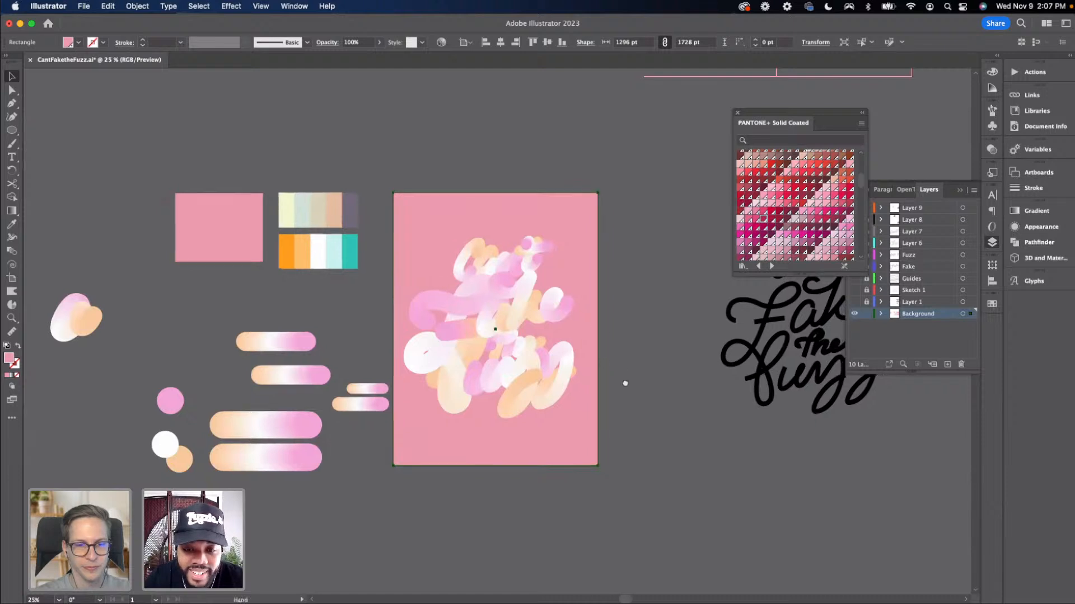
{"action": "scroll", "coordinate": [604, 386], "scroll_direction": "down", "scroll_amount": 2}
{"action": "scroll", "coordinate": [605, 386], "scroll_direction": "right", "scroll_amount": 2}
{"action": "key", "text": "super+alt+a"}
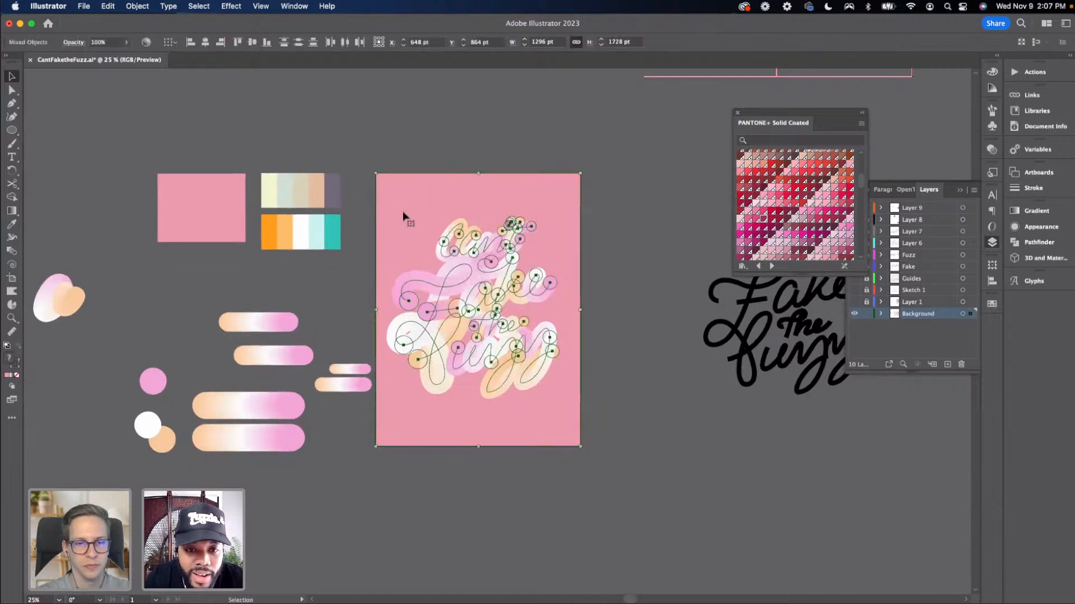
{"action": "left_click", "coordinate": [534, 390], "text": "shift"}
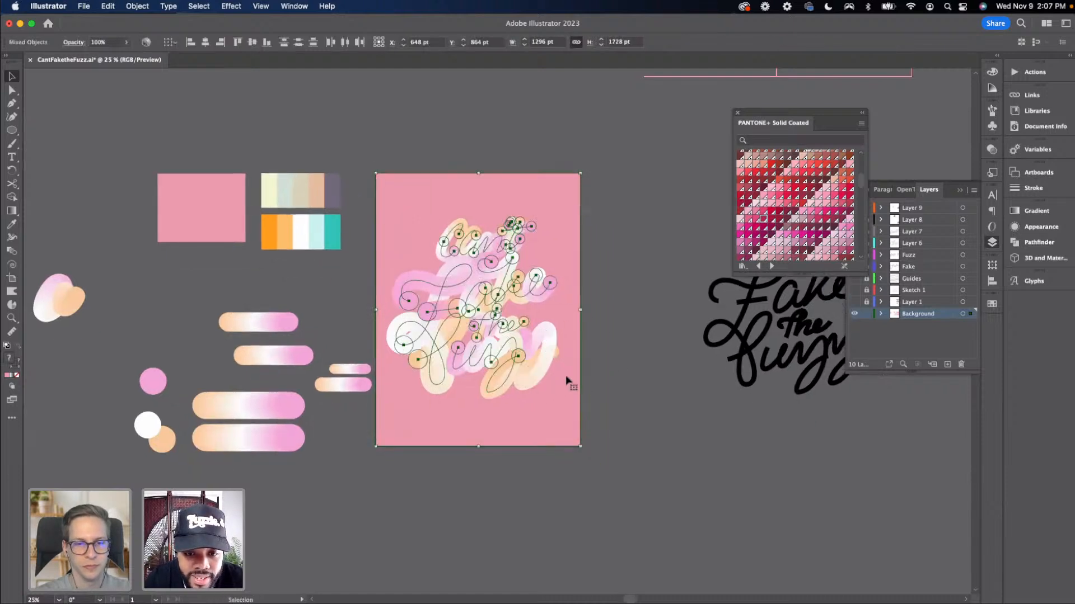
{"action": "left_click", "coordinate": [597, 381]}
{"action": "key", "text": "super+a"}
{"action": "left_click", "coordinate": [482, 424], "text": "shift"}
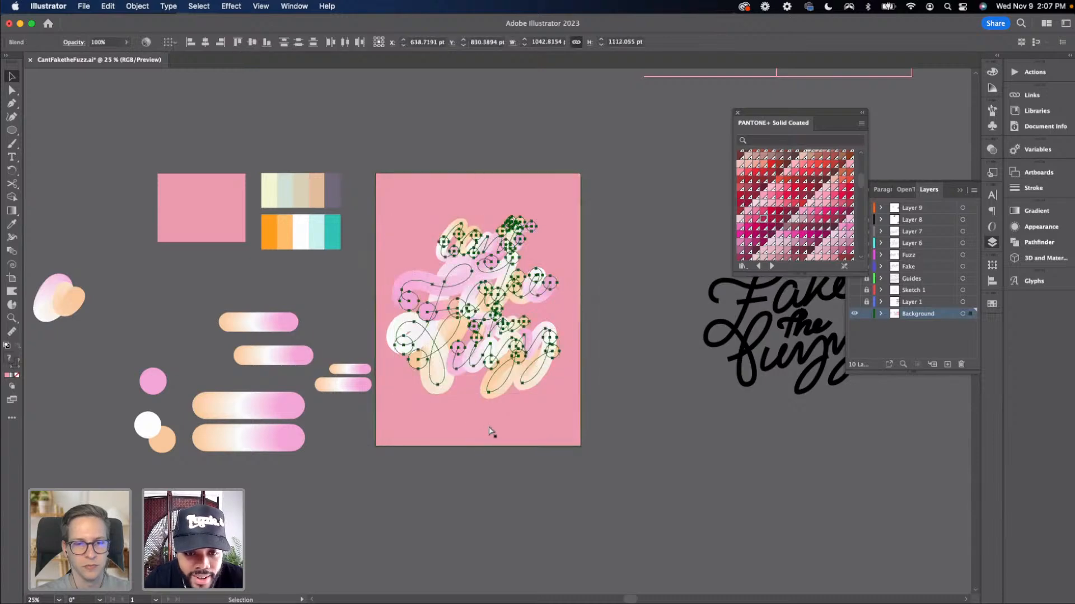
{"action": "left_click_drag", "start_coordinate": [510, 478], "coordinate": [564, 536]}
{"action": "left_click_drag", "start_coordinate": [329, 324], "coordinate": [576, 575]}
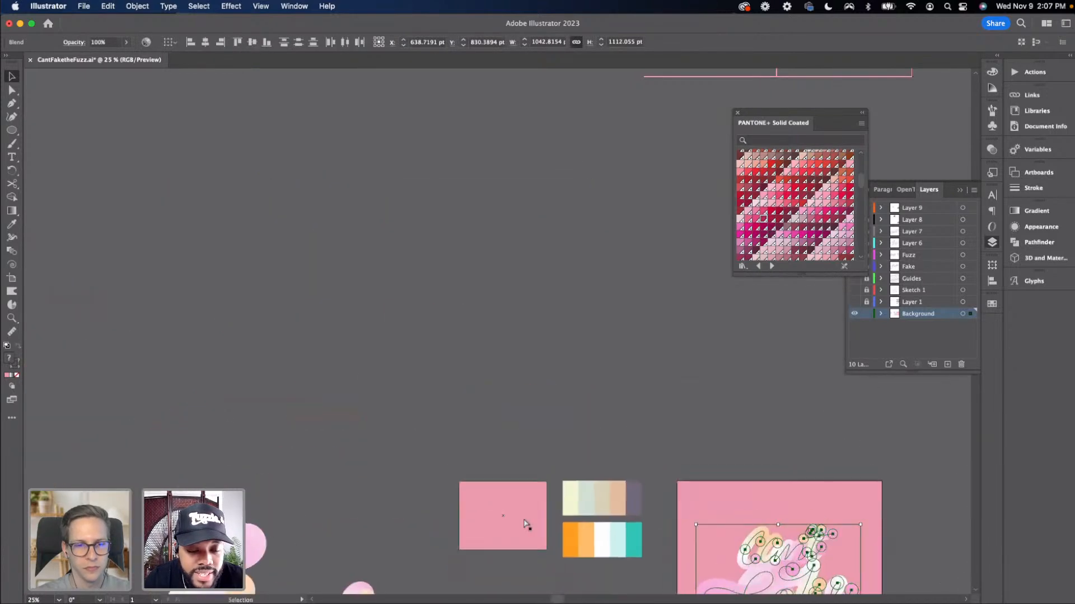
{"action": "left_click", "coordinate": [612, 469]}
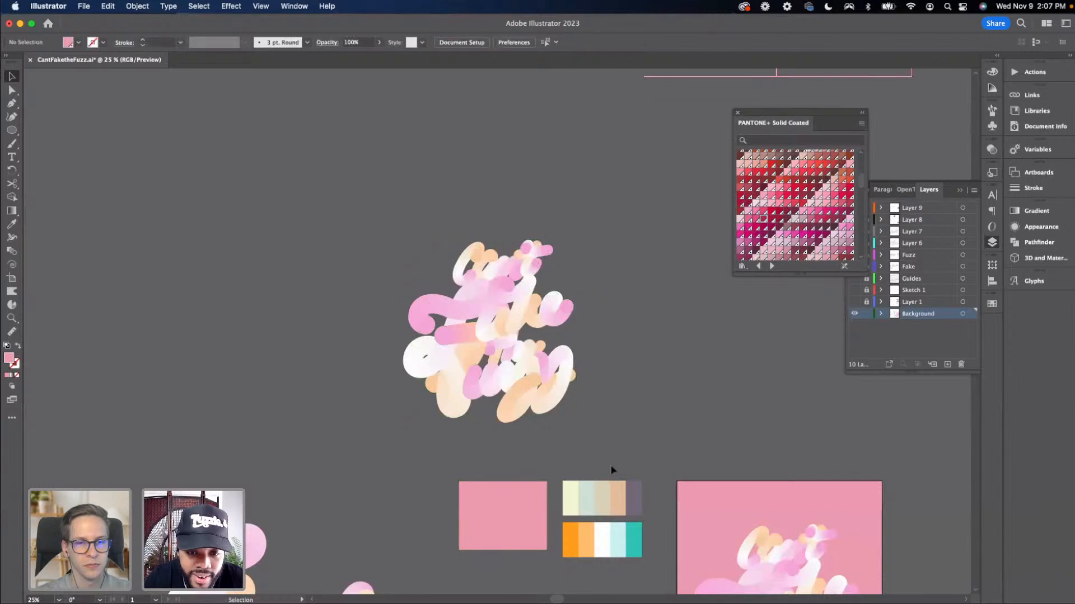
Zoom in to examine the copied blended lettering on the pasteboard
{"action": "key", "text": "super+equal"}
{"action": "key", "text": "super+equal"}
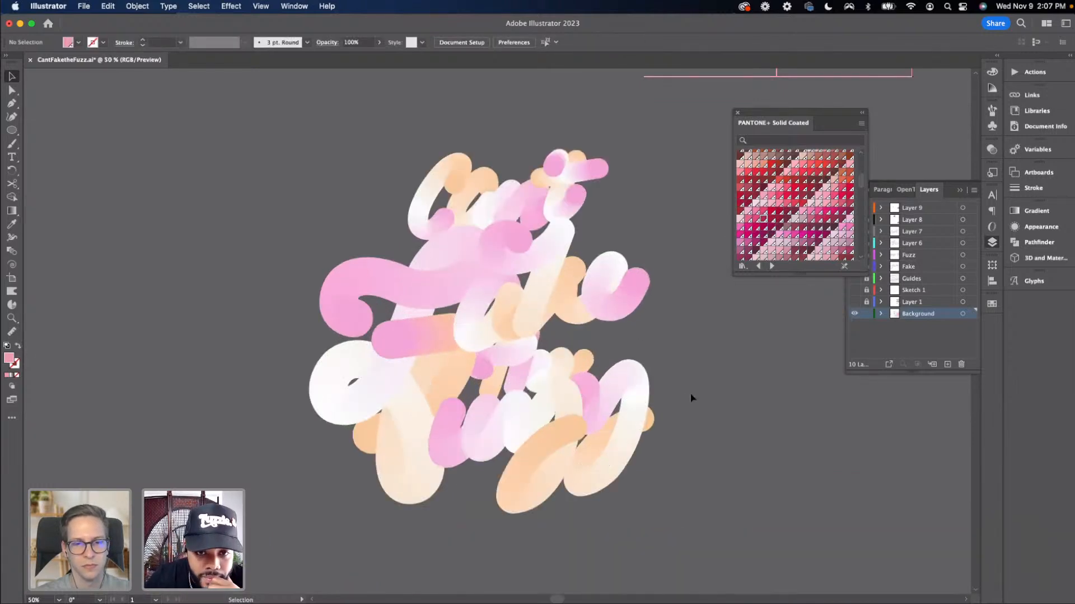
{"action": "scroll", "coordinate": [691, 394], "scroll_direction": "right", "scroll_amount": 3}
{"action": "scroll", "coordinate": [691, 394], "scroll_direction": "left", "scroll_amount": 1}
{"action": "scroll", "coordinate": [691, 394], "scroll_direction": "left", "scroll_amount": 1}
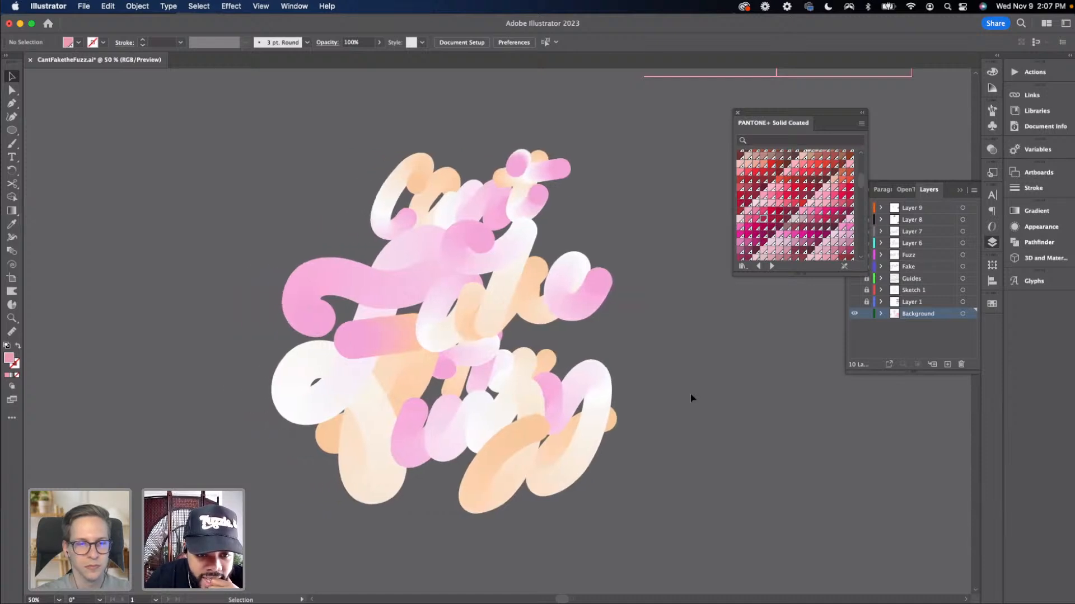
{"action": "scroll", "coordinate": [690, 397], "scroll_direction": "left", "scroll_amount": 1}
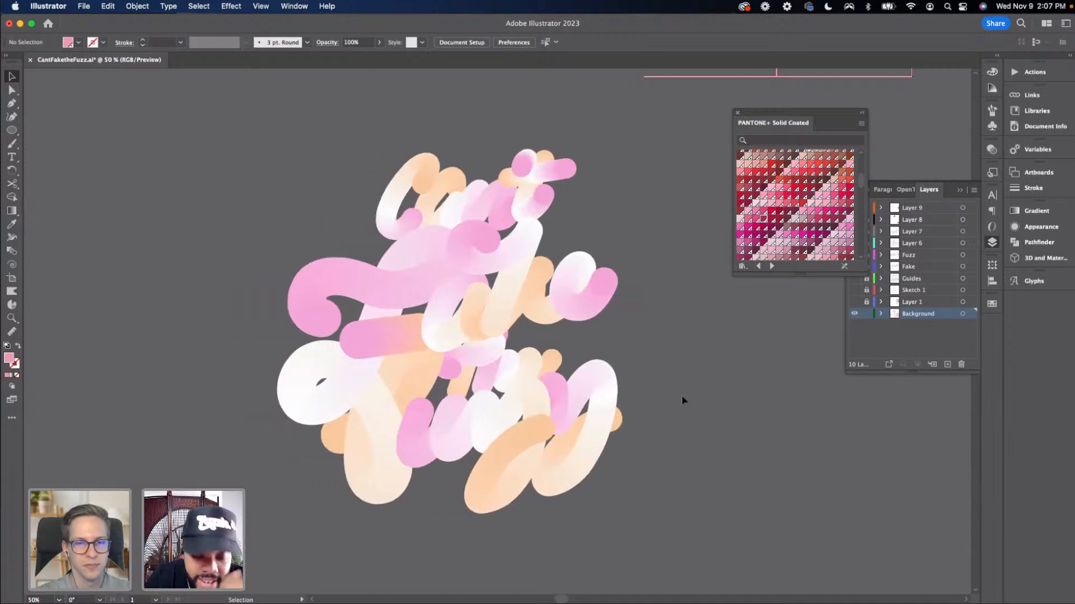
{"action": "scroll", "coordinate": [678, 401], "scroll_direction": "left", "scroll_amount": 1}
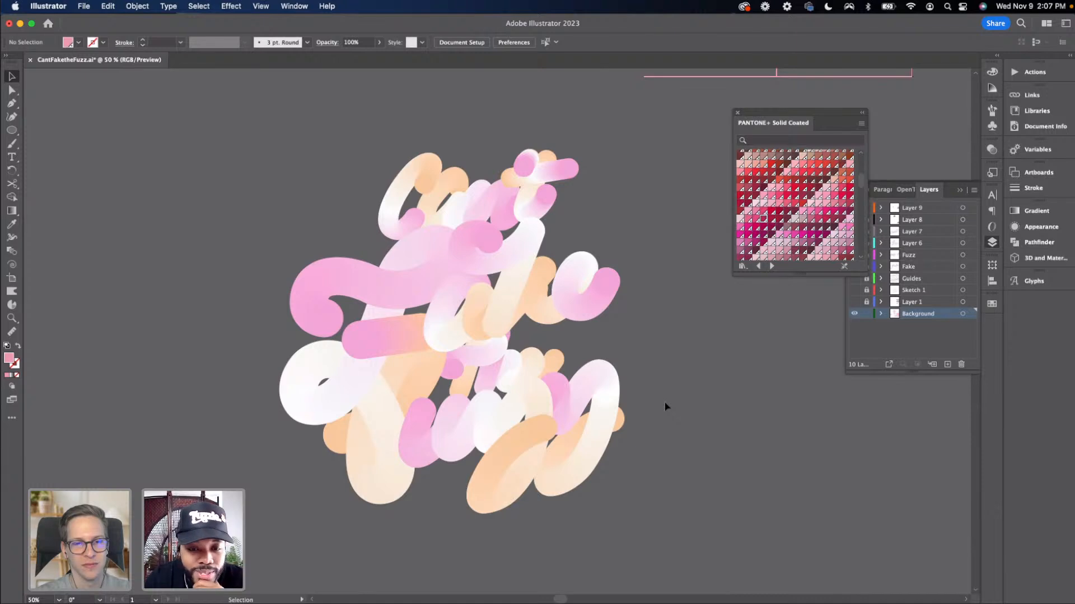
{"action": "left_click_drag", "start_coordinate": [614, 418], "coordinate": [620, 415]}
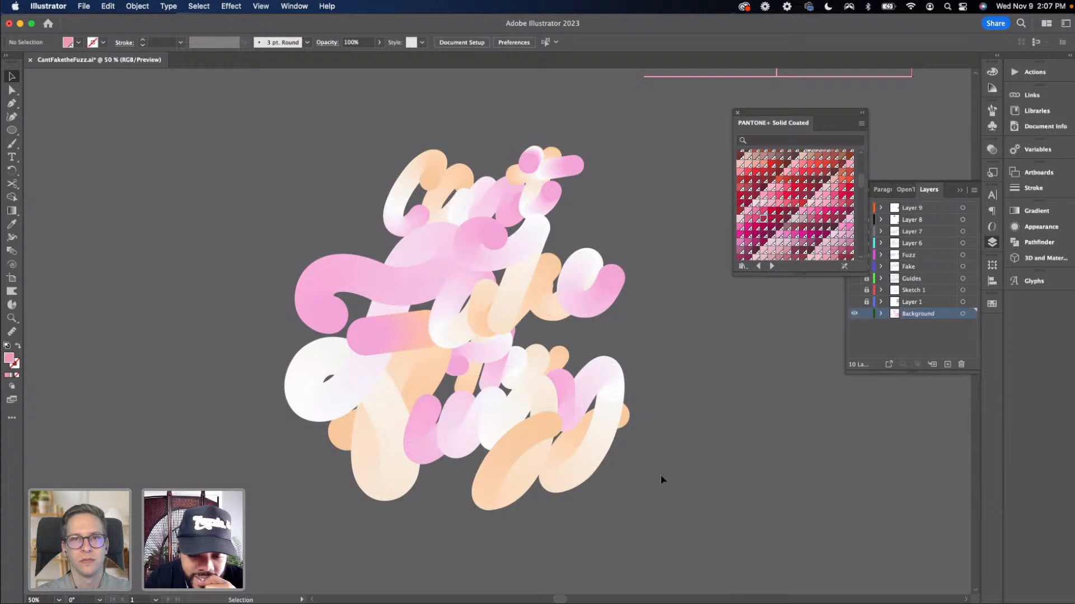
{"action": "key", "text": "super+minus"}
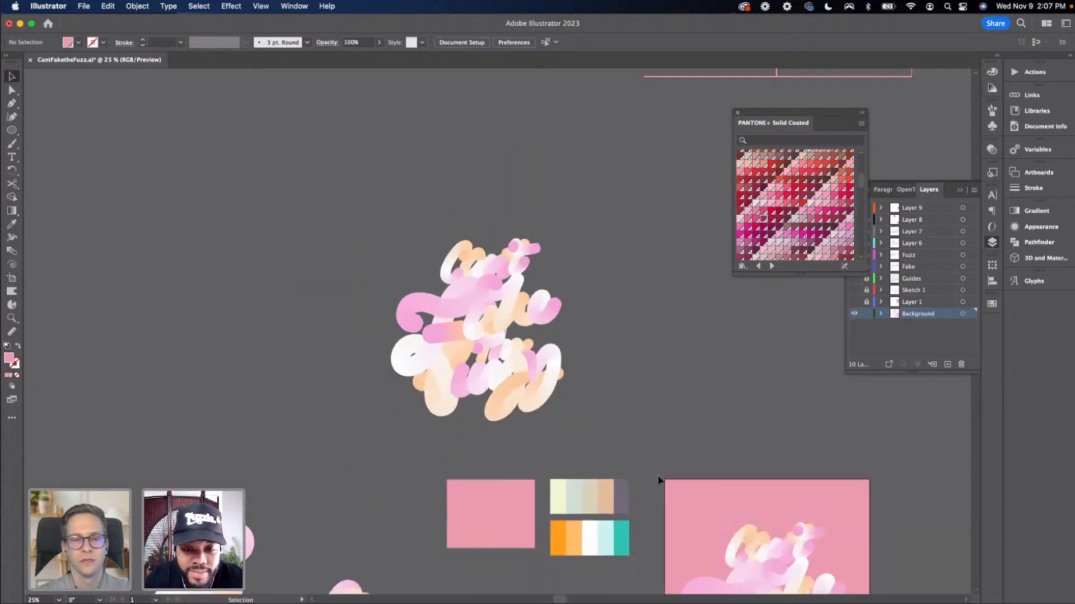
{"action": "scroll", "coordinate": [658, 477], "scroll_direction": "right", "scroll_amount": 1}
{"action": "left_click_drag", "start_coordinate": [430, 295], "coordinate": [433, 297]}
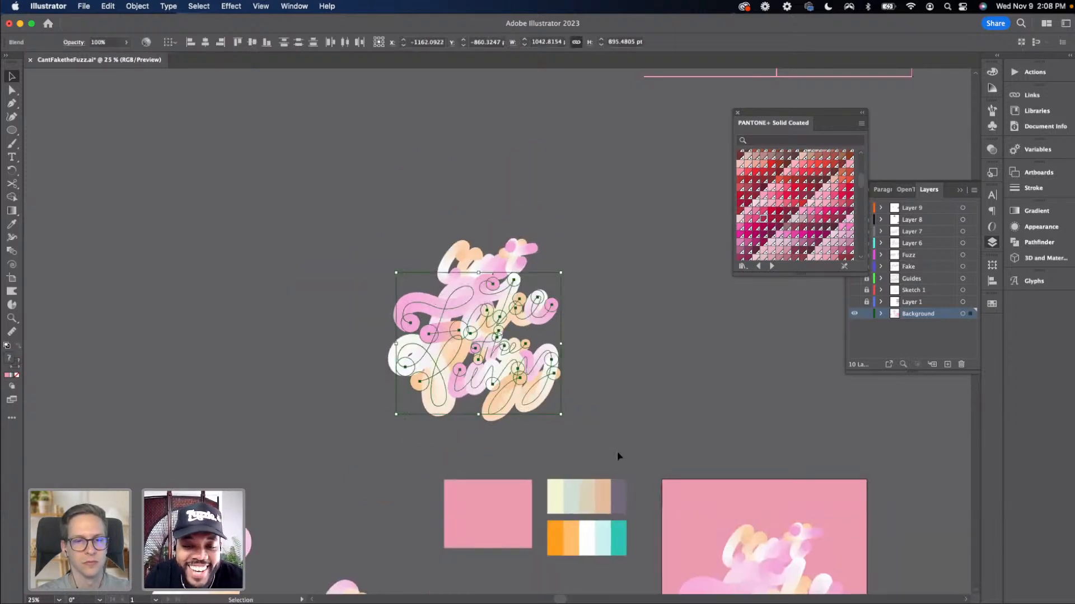
{"action": "left_click", "coordinate": [599, 425]}
{"action": "left_click_drag", "start_coordinate": [401, 226], "coordinate": [515, 280]}
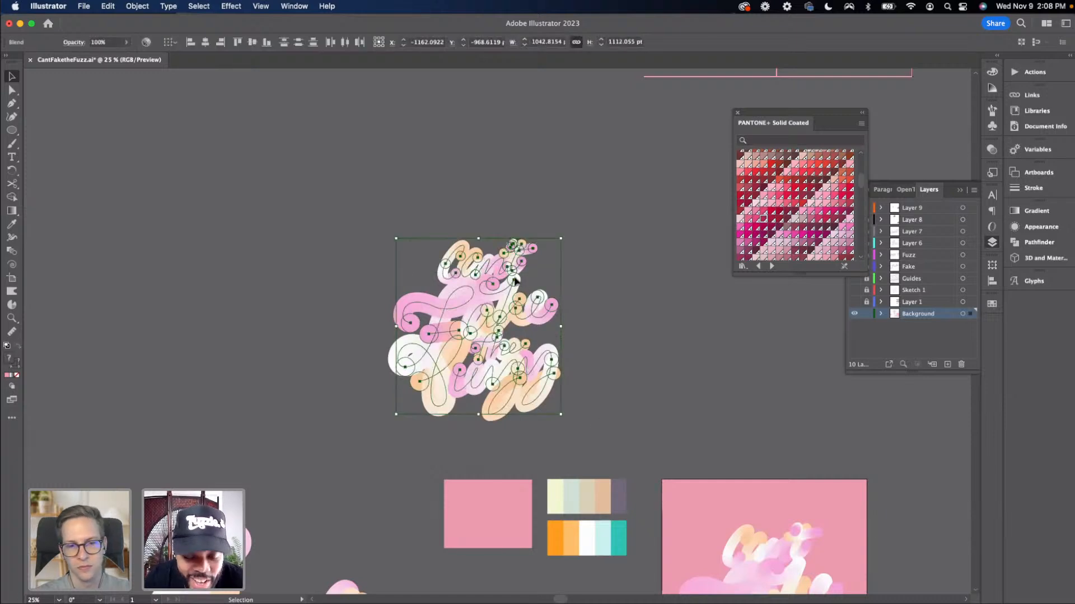
{"action": "left_click", "coordinate": [568, 292]}
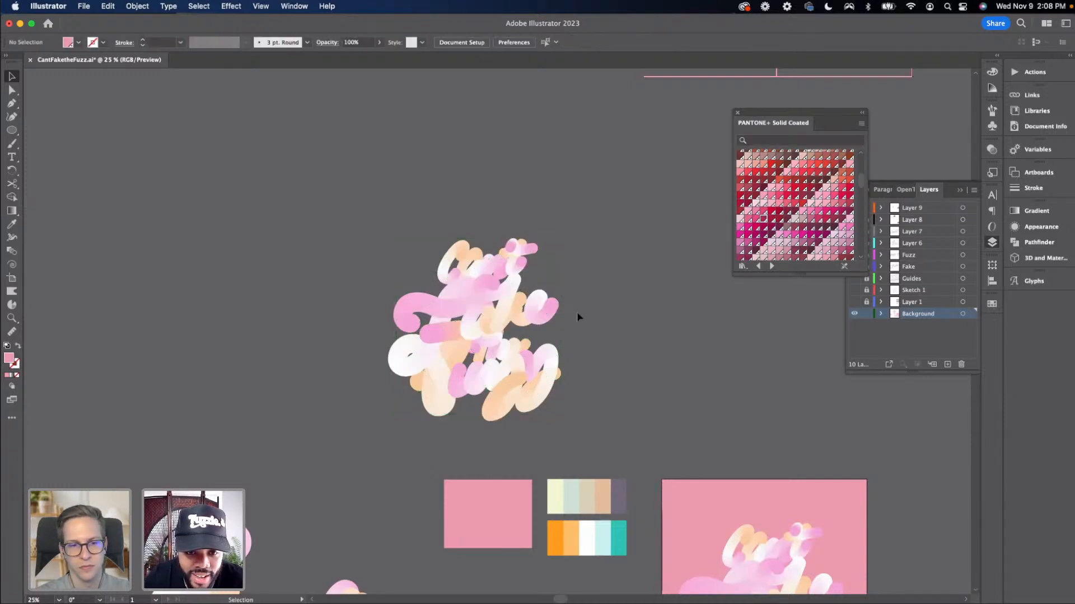
Select the copied blended lettering group and enter isolation mode to edit it
{"action": "left_click", "coordinate": [443, 275]}
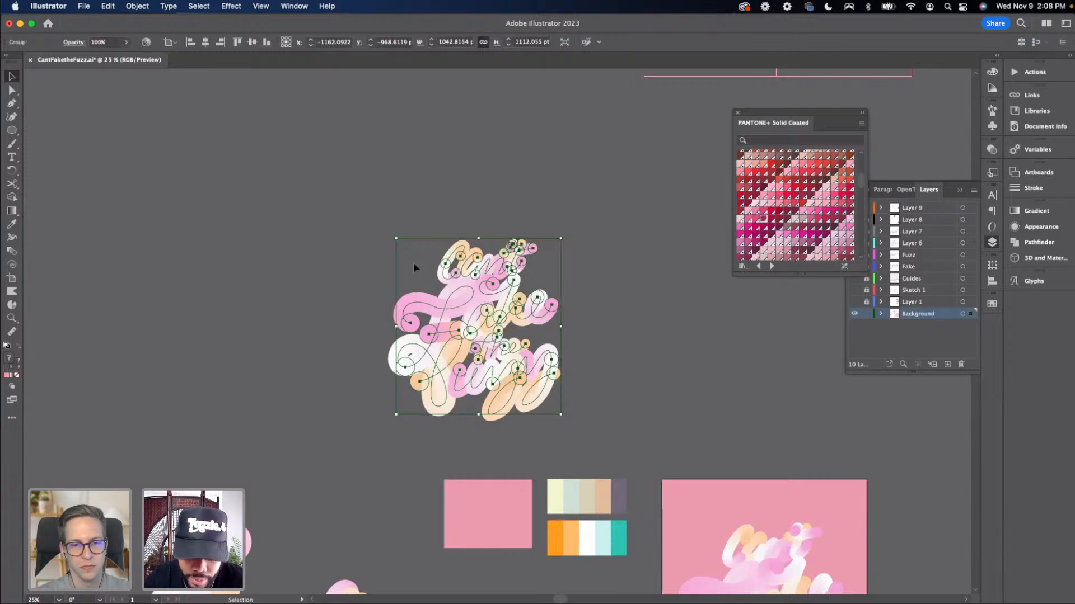
{"action": "key", "text": "super+equal"}
{"action": "key", "text": "super+equal"}
{"action": "left_click", "coordinate": [313, 268]}
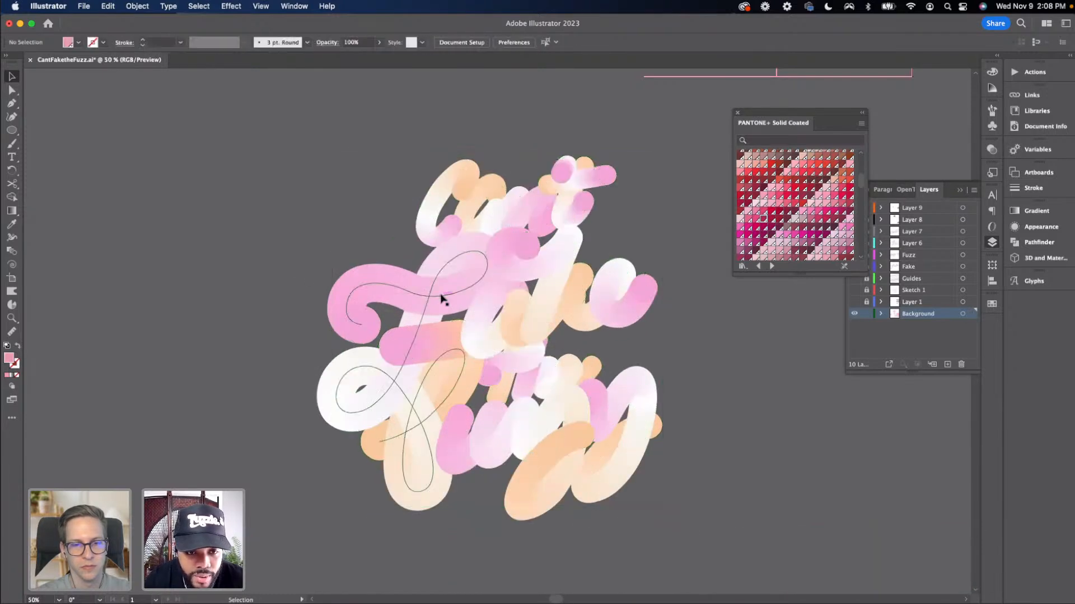
{"action": "double_click", "coordinate": [444, 300]}
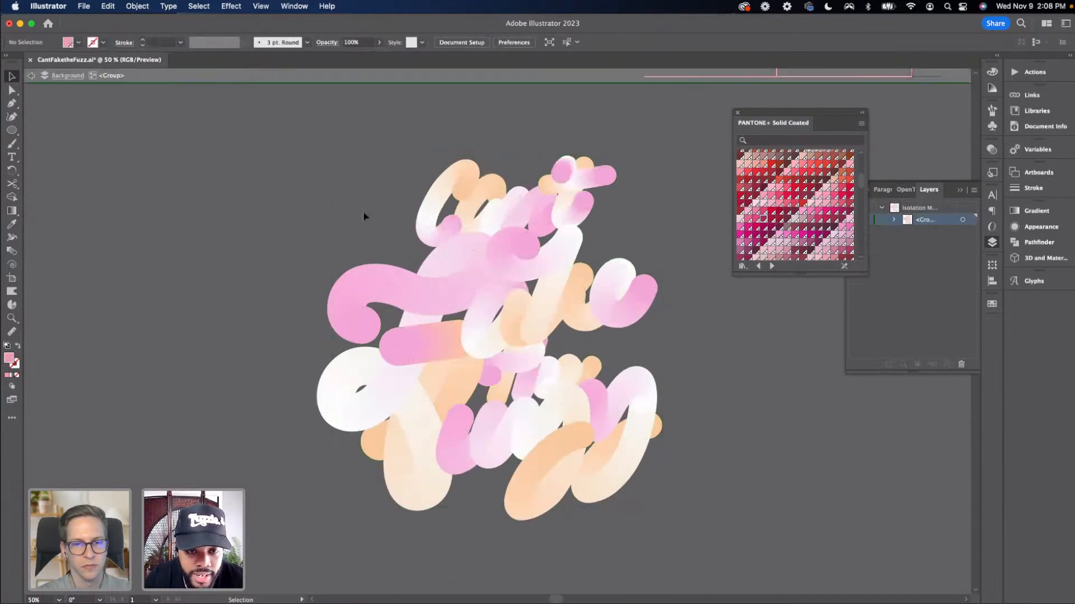
{"action": "key", "text": "super+equal"}
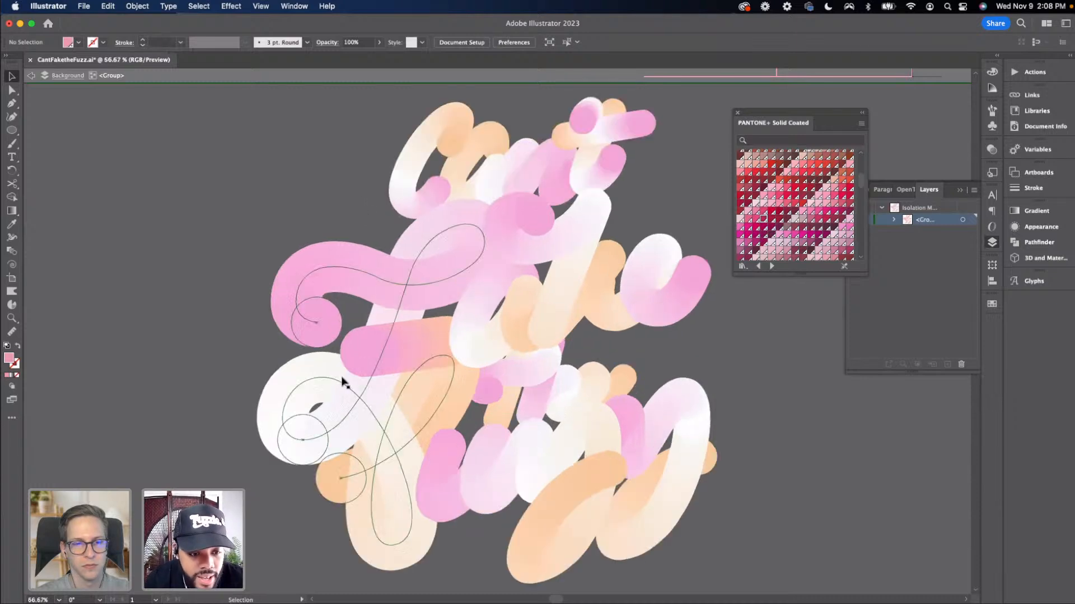
Select one white end circle of a blend, then all end circles sharing the same fill colour
{"action": "key", "text": "a"}
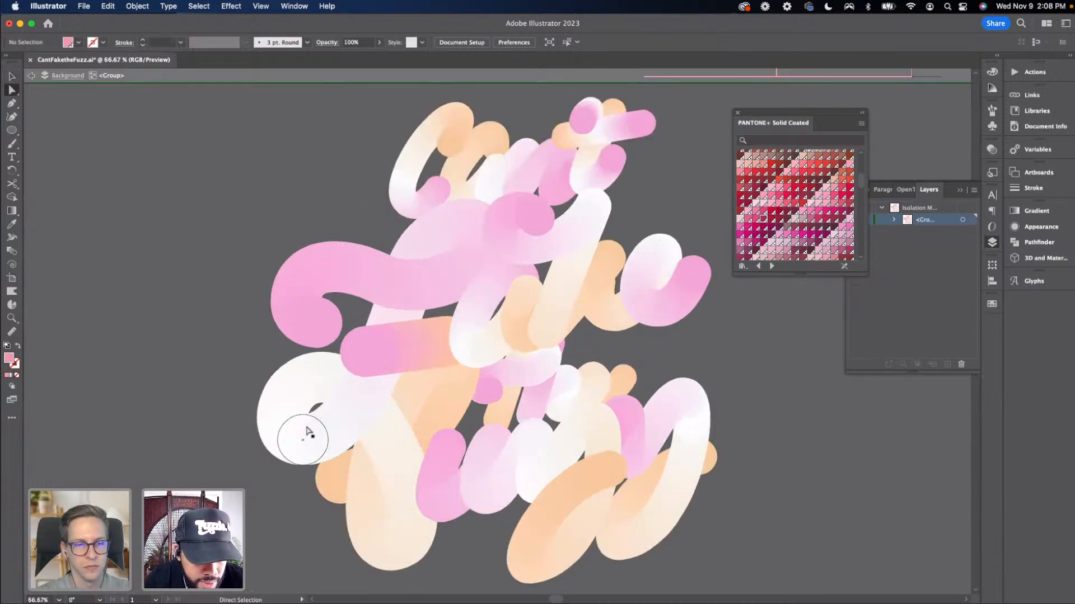
{"action": "left_click", "coordinate": [297, 430]}
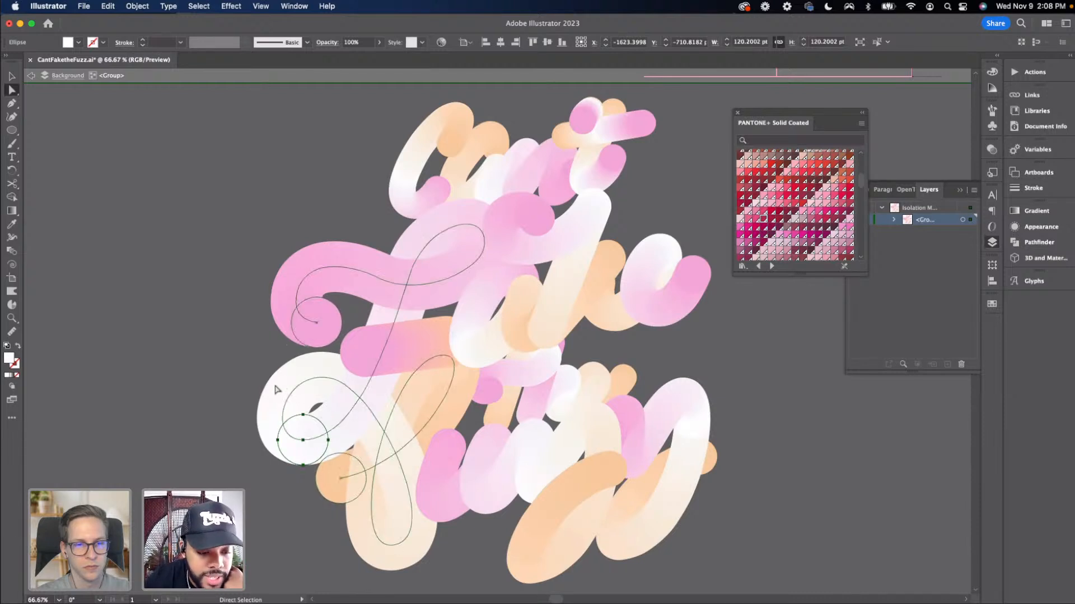
{"action": "left_click", "coordinate": [200, 6]}
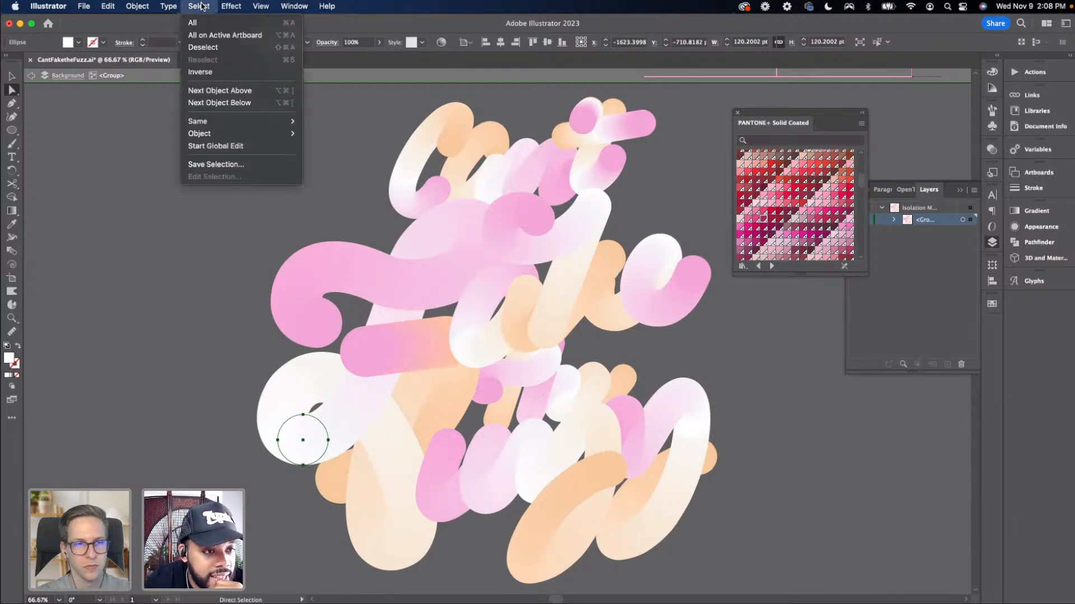
{"action": "mouse_move", "coordinate": [208, 122]}
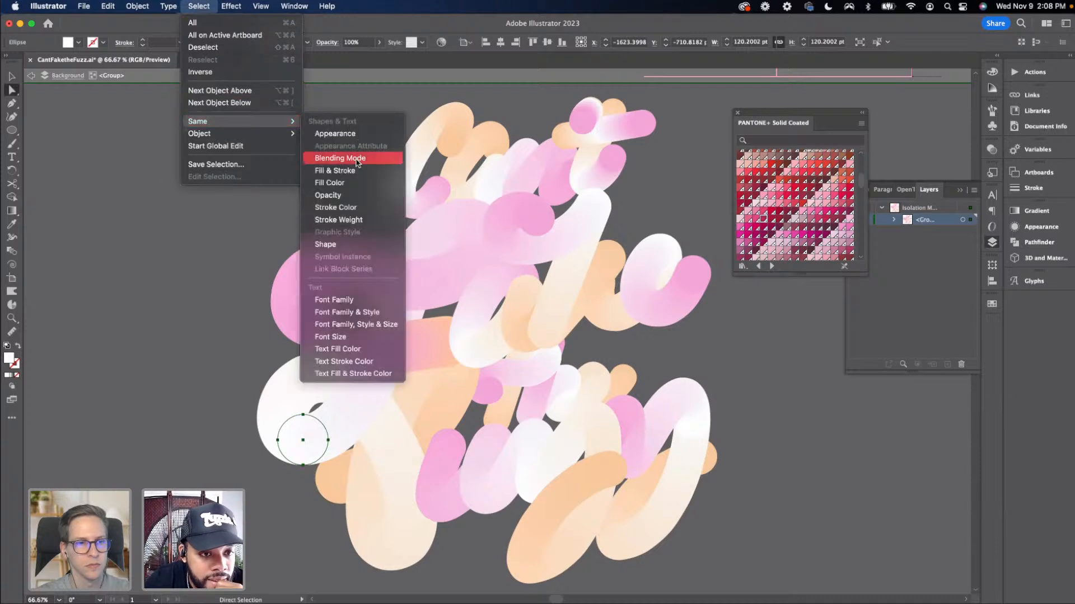
{"action": "left_click", "coordinate": [345, 183]}
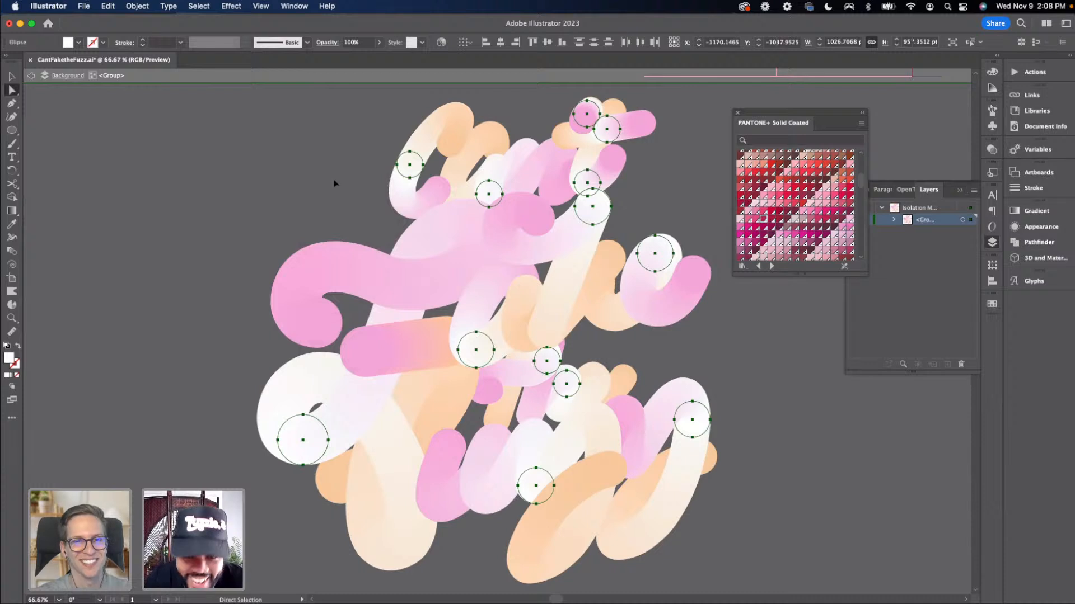
{"action": "key", "text": "super+minus"}
{"action": "key", "text": "super+minus"}
{"action": "scroll", "coordinate": [485, 218], "scroll_direction": "right", "scroll_amount": 3}
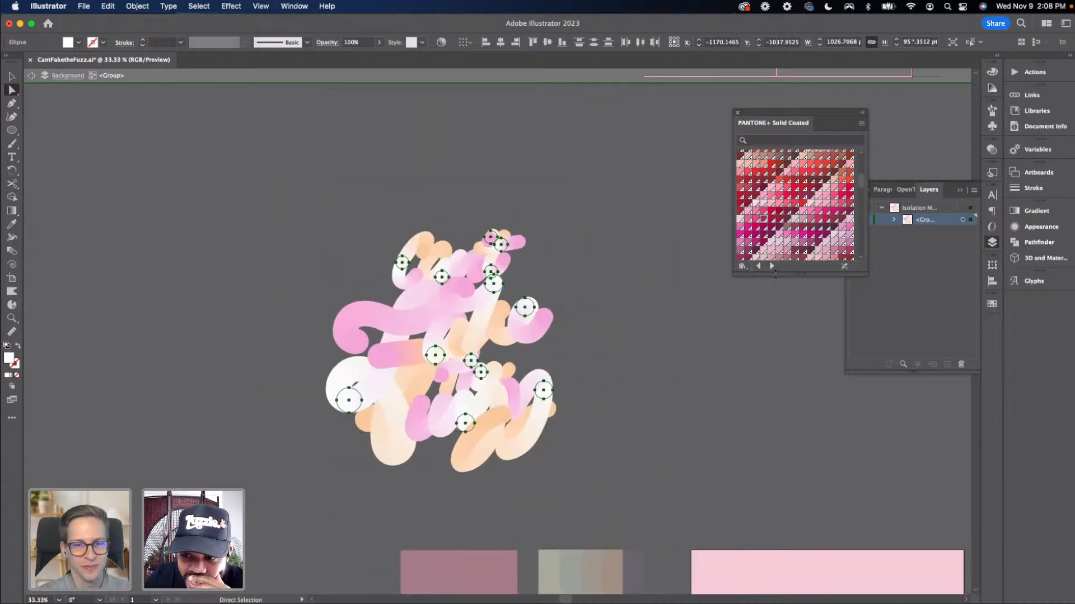
Fill the selected white end circles with the swatch PANTONE 318 C
{"action": "left_click_drag", "start_coordinate": [773, 275], "coordinate": [770, 321]}
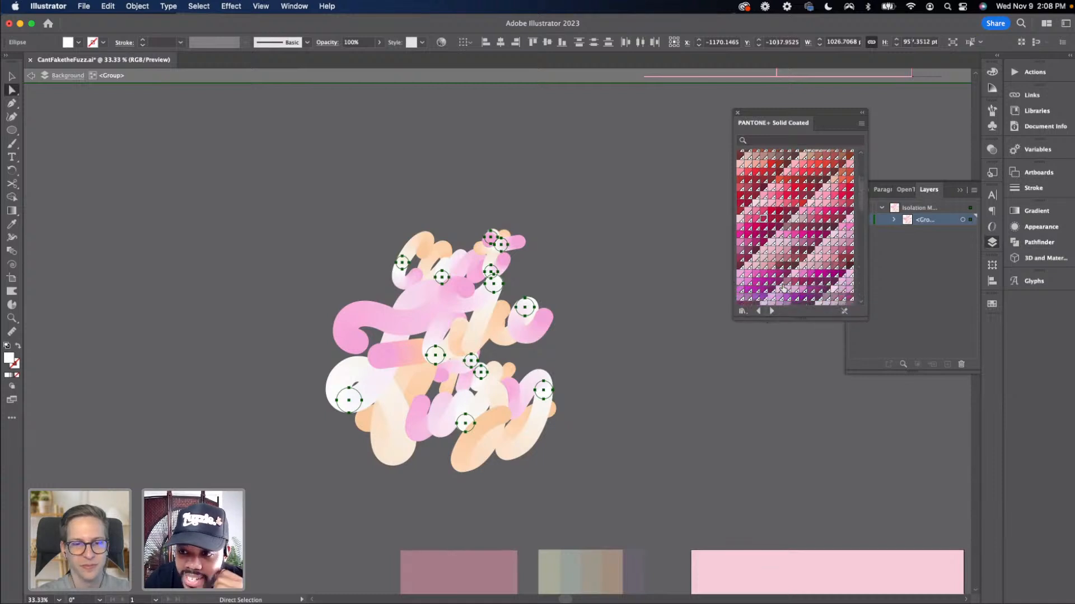
{"action": "scroll", "coordinate": [784, 283], "scroll_direction": "up", "scroll_amount": 5}
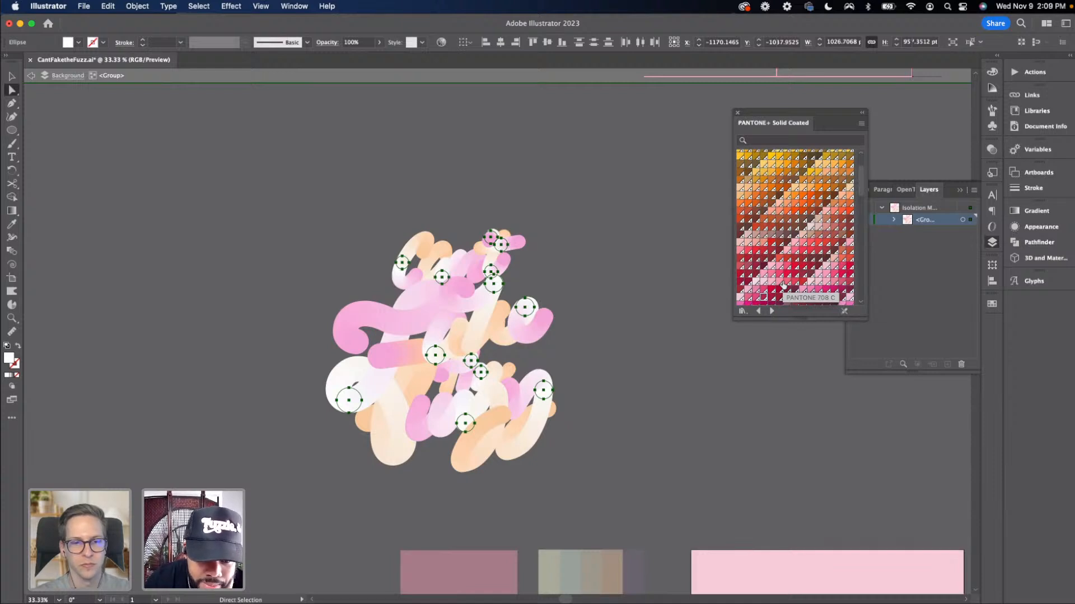
{"action": "scroll", "coordinate": [784, 282], "scroll_direction": "down", "scroll_amount": 5}
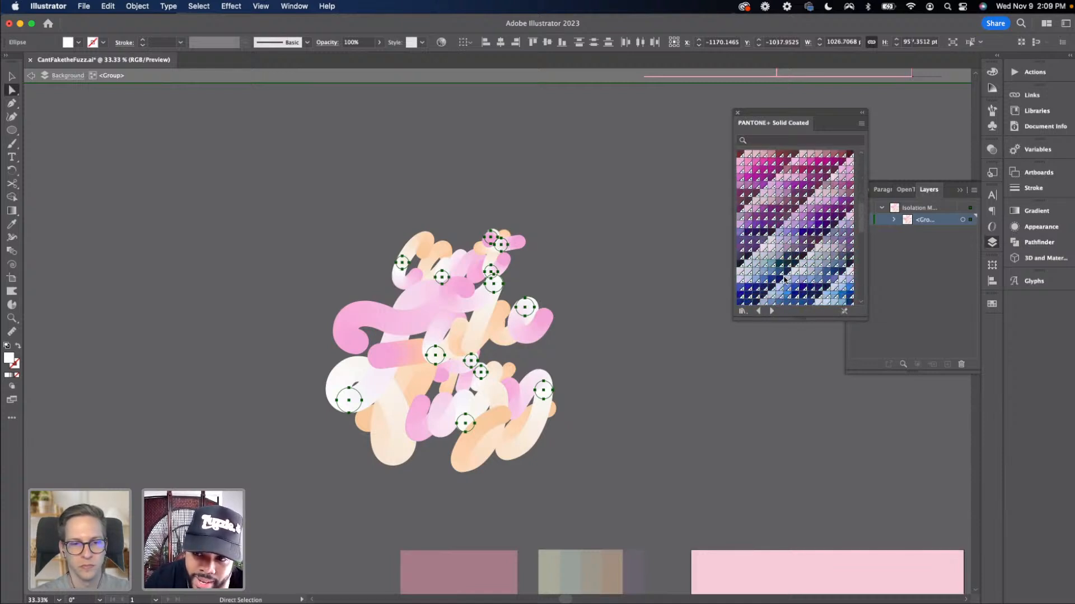
{"action": "scroll", "coordinate": [781, 278], "scroll_direction": "down", "scroll_amount": 5}
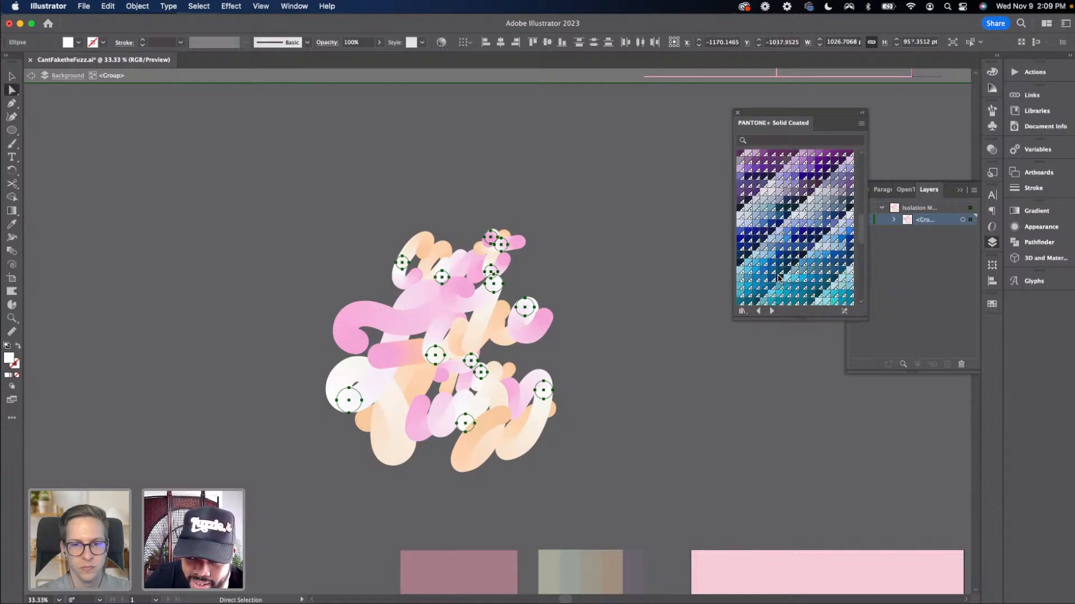
{"action": "scroll", "coordinate": [823, 285], "scroll_direction": "down", "scroll_amount": 1}
{"action": "left_click", "coordinate": [825, 292]}
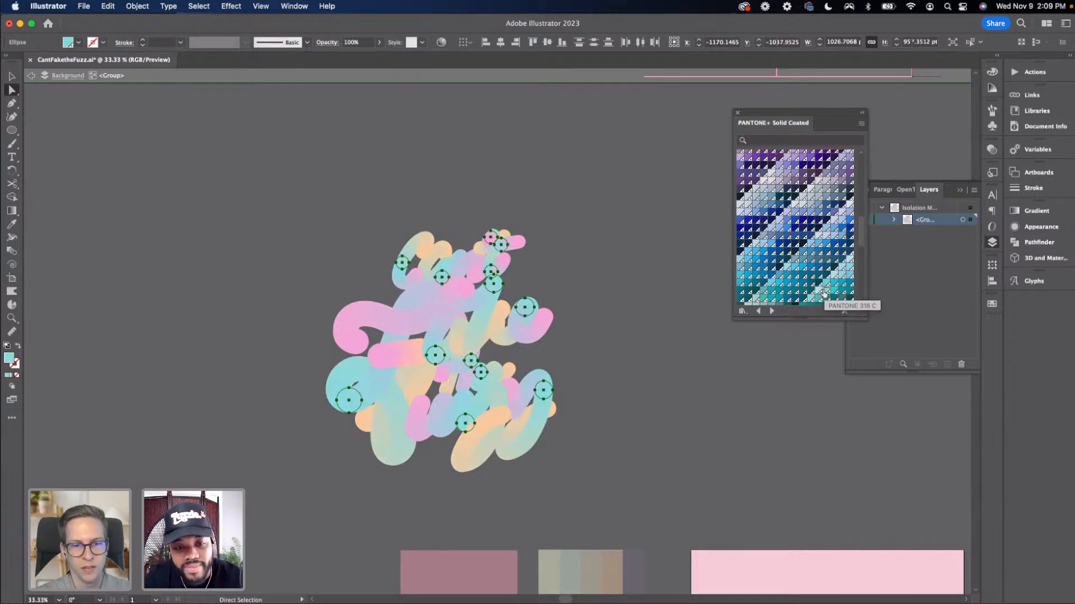
Draw a rectangle covering the copied lettering, send it to the back and fill it blue
{"action": "left_click", "coordinate": [623, 254]}
{"action": "key", "text": "m"}
{"action": "mouse_move", "coordinate": [288, 179]}
{"action": "left_mouse_down"}
{"action": "mouse_move", "coordinate": [660, 492]}
{"action": "mouse_move", "coordinate": [644, 507]}
{"action": "left_mouse_up"}
{"action": "key", "text": "super+shift+bracketleft"}
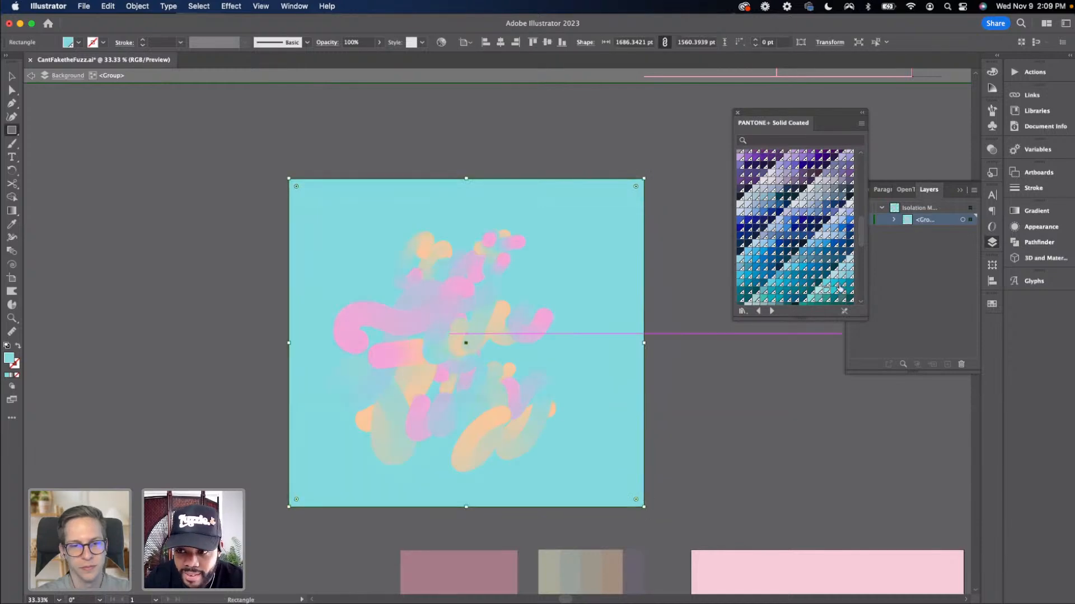
{"action": "key", "text": "v"}
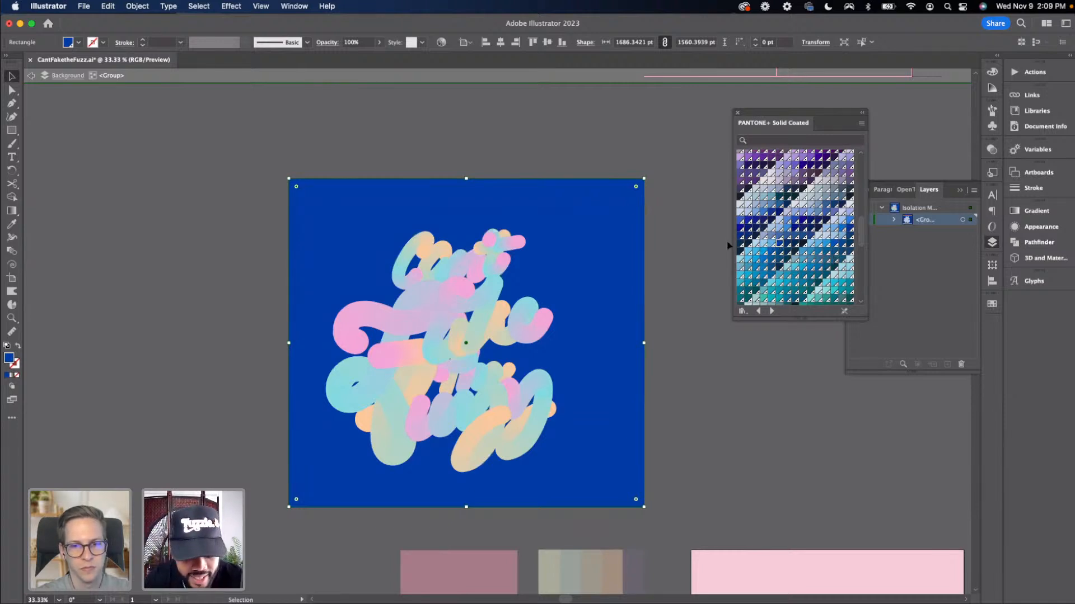
Undo the blue rectangle and the teal recolour of the end circles
{"action": "key", "text": "super+z"}
{"action": "key", "text": "super+z"}
{"action": "key", "text": "super+z"}
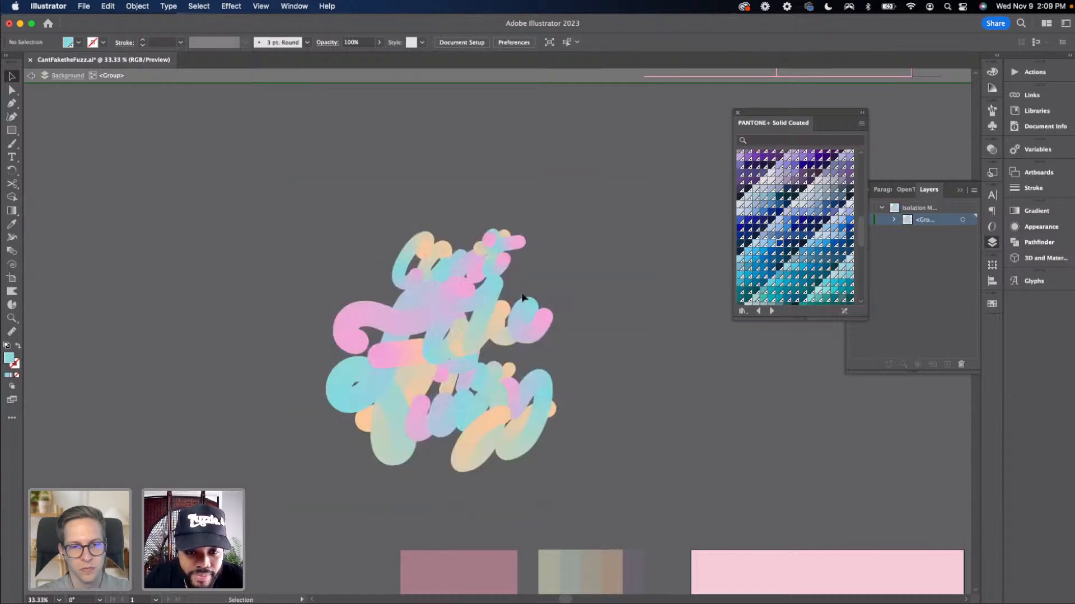
{"action": "key", "text": "super+z"}
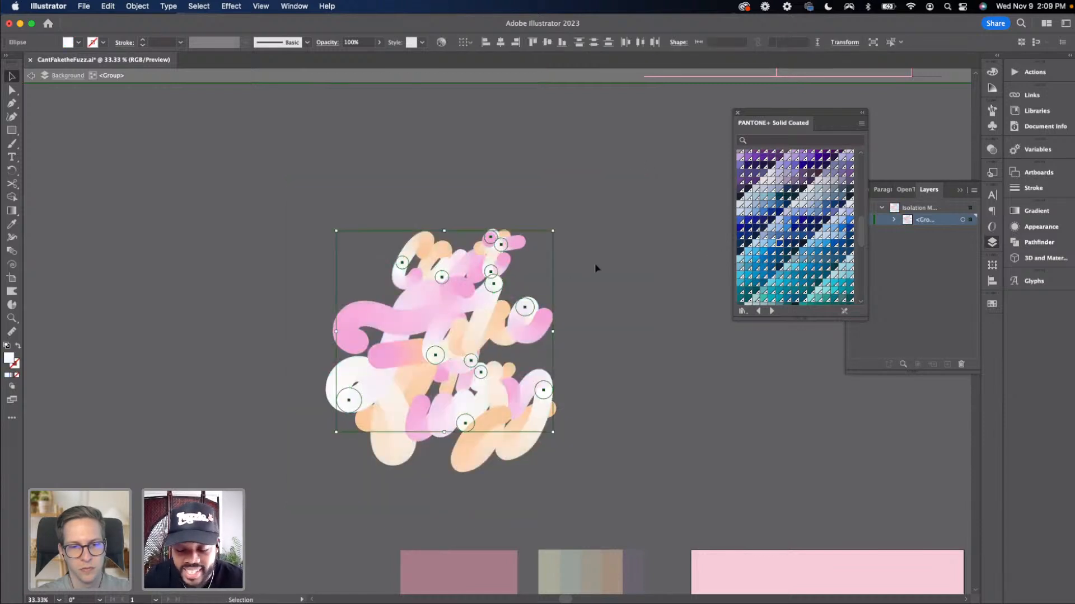
Try filling the selected end circles with PANTONE 1905 C, then undo the fill
{"action": "scroll", "coordinate": [760, 250], "scroll_direction": "down", "scroll_amount": 4}
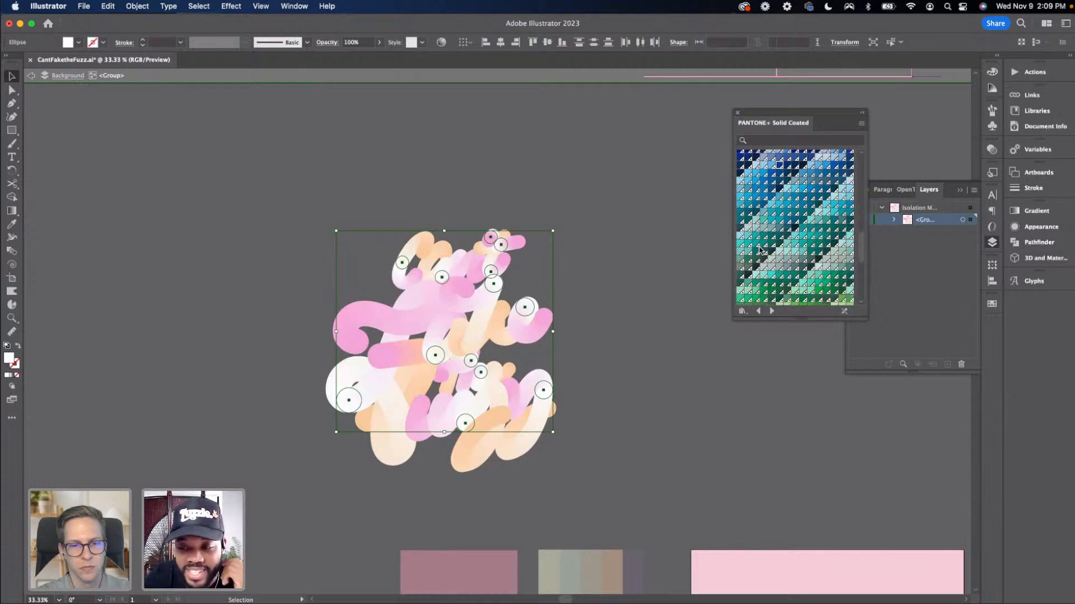
{"action": "scroll", "coordinate": [760, 250], "scroll_direction": "down", "scroll_amount": 3}
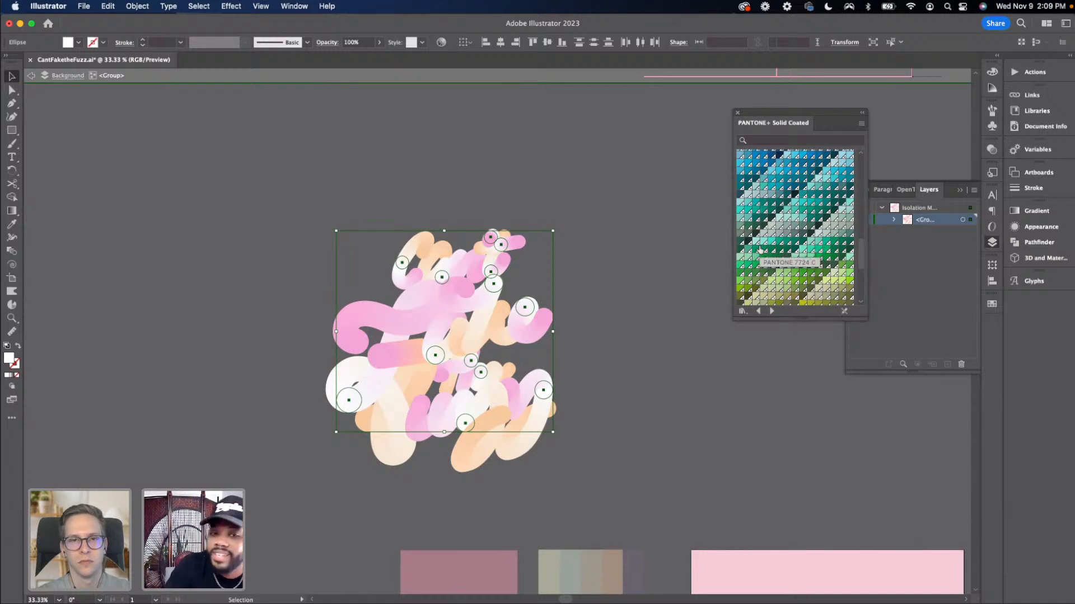
{"action": "scroll", "coordinate": [760, 250], "scroll_direction": "up", "scroll_amount": 8}
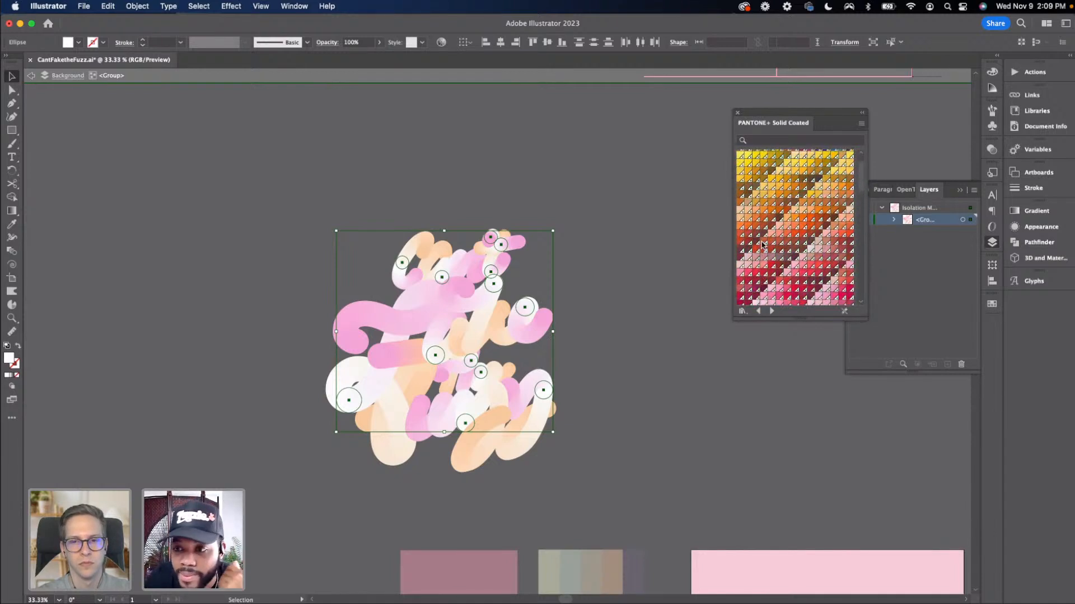
{"action": "scroll", "coordinate": [762, 245], "scroll_direction": "down", "scroll_amount": 3}
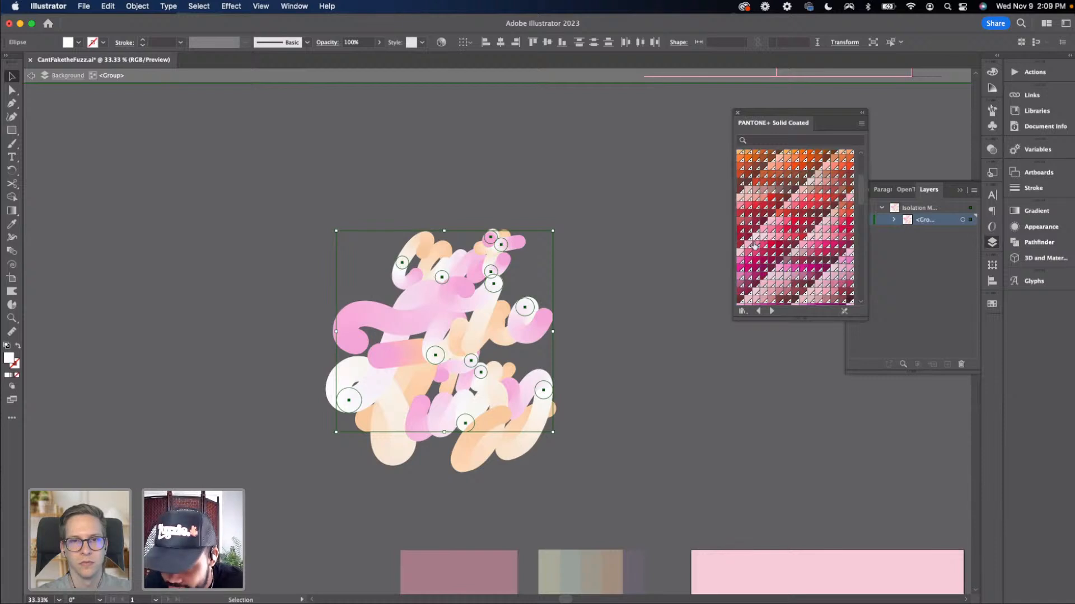
{"action": "scroll", "coordinate": [754, 247], "scroll_direction": "down", "scroll_amount": 3}
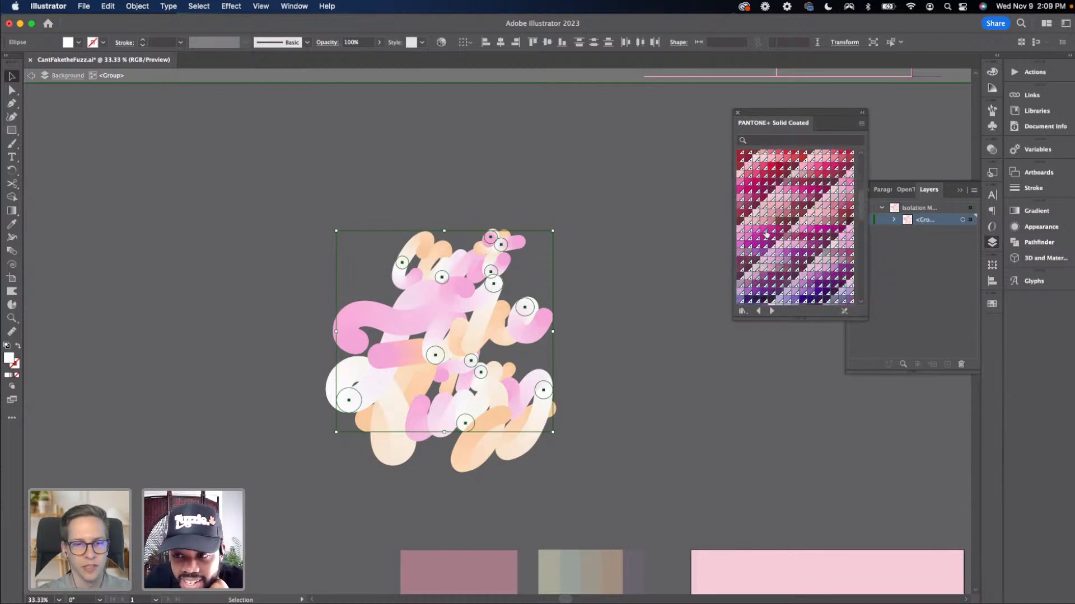
{"action": "left_click", "coordinate": [825, 167]}
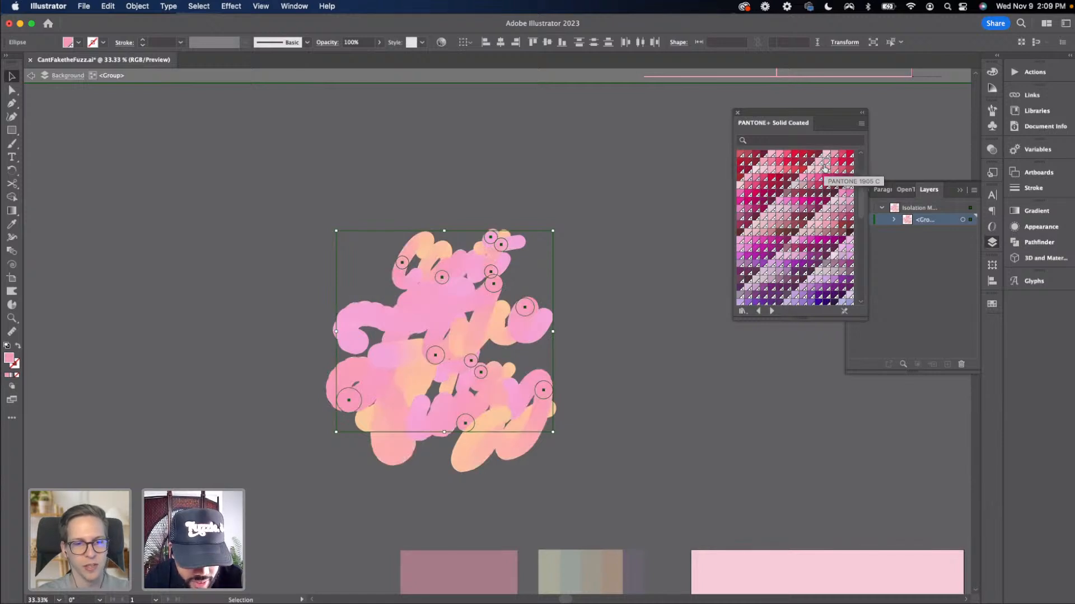
{"action": "key", "text": "super+z"}
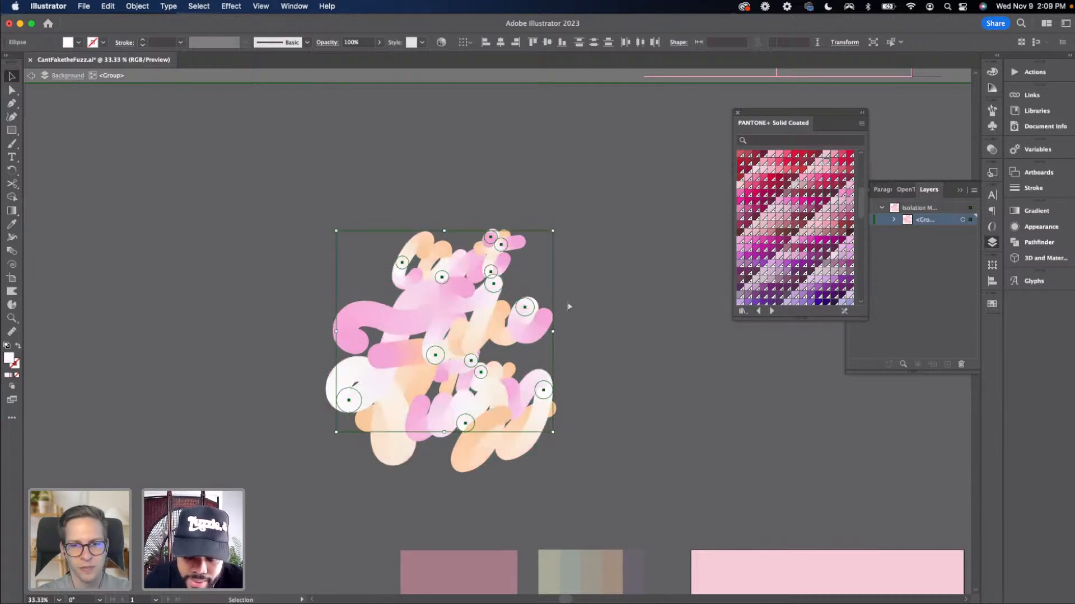
Browse the Pantone swatches for a new end-circle colour
{"action": "key", "text": "super+equal"}
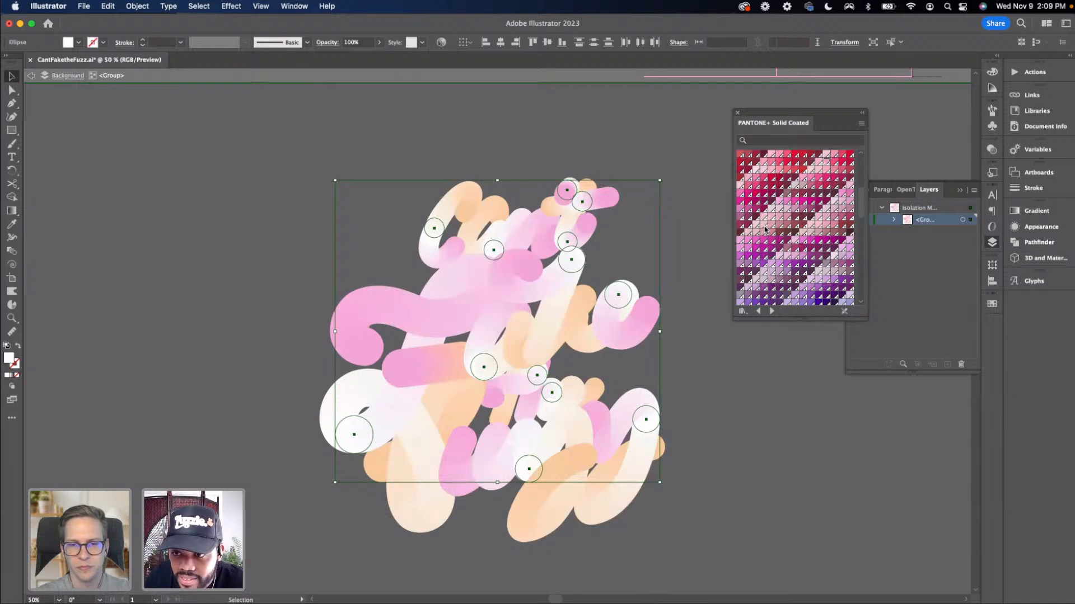
{"action": "scroll", "coordinate": [762, 191], "scroll_direction": "up", "scroll_amount": 5}
{"action": "scroll", "coordinate": [763, 191], "scroll_direction": "down", "scroll_amount": 4}
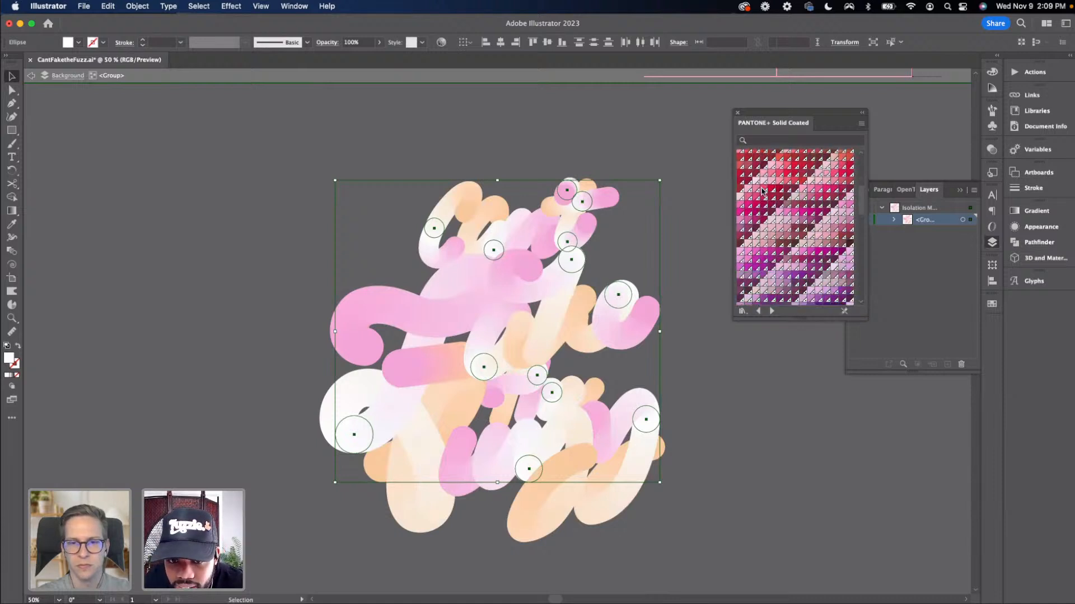
{"action": "scroll", "coordinate": [775, 215], "scroll_direction": "up", "scroll_amount": 5}
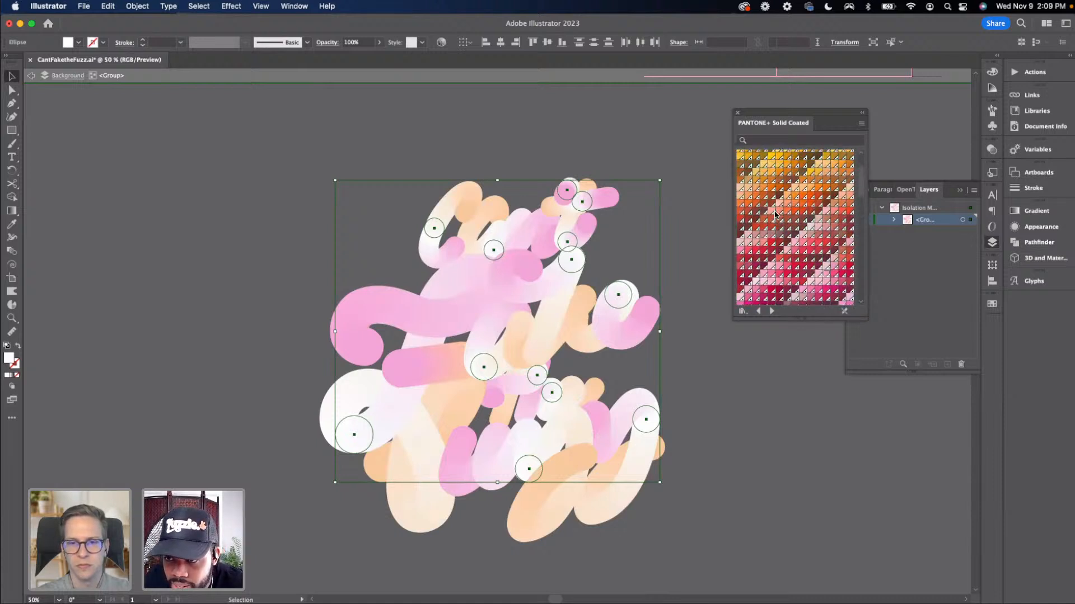
Fill the selected end circles with a pink Pantone swatch, then deselect
{"action": "scroll", "coordinate": [775, 215], "scroll_direction": "down", "scroll_amount": 4}
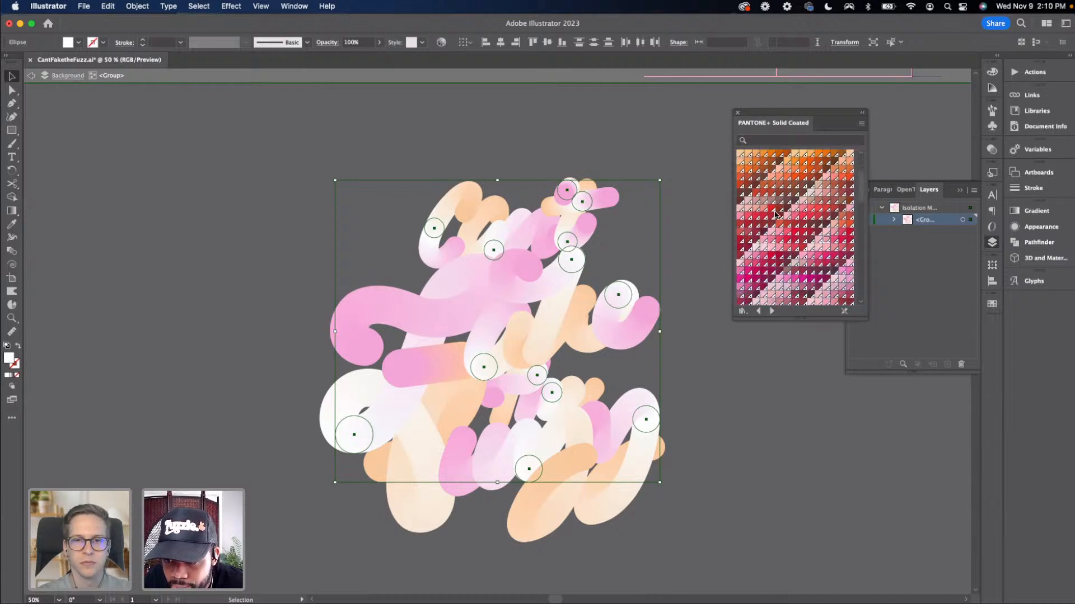
{"action": "left_click", "coordinate": [762, 248]}
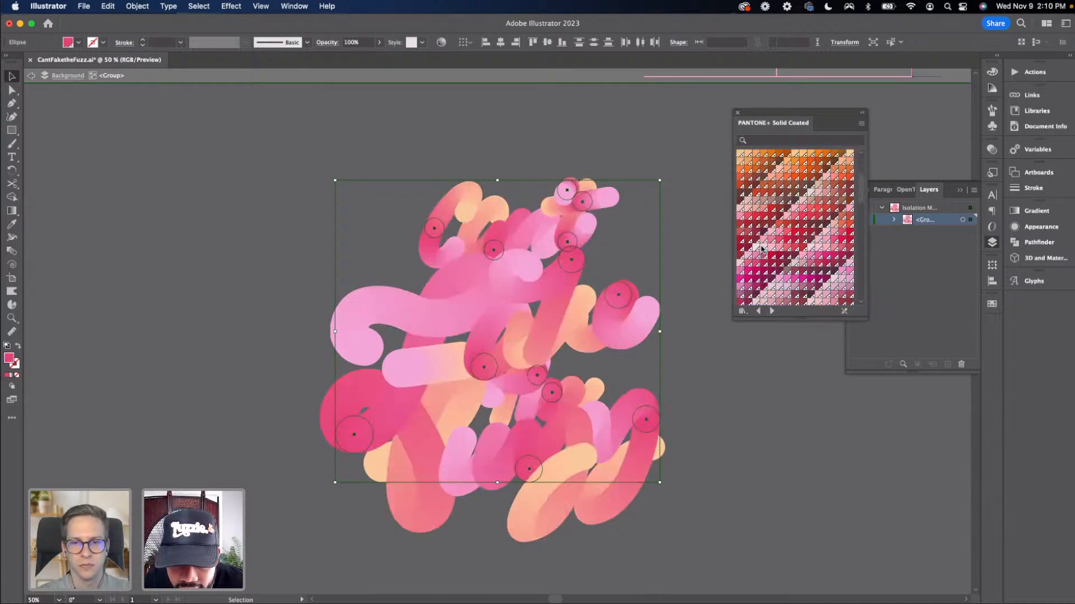
{"action": "left_click", "coordinate": [684, 244]}
{"action": "left_click_drag", "start_coordinate": [679, 249], "coordinate": [695, 205]}
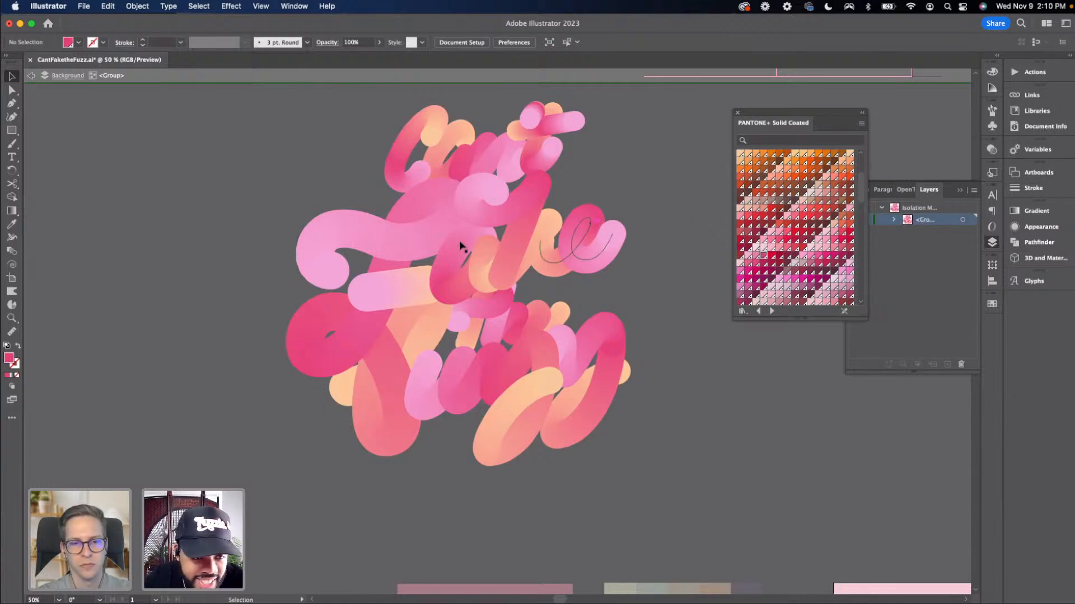
Select one end circle and all other objects sharing its fill colour
{"action": "key", "text": "a"}
{"action": "left_click", "coordinate": [347, 272]}
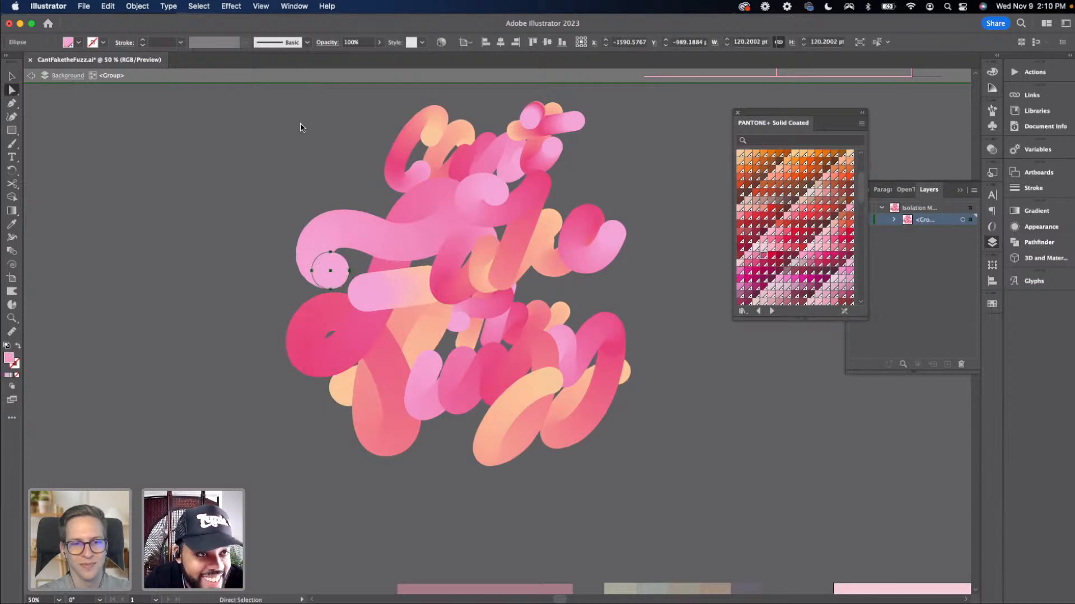
{"action": "left_click", "coordinate": [201, 6]}
{"action": "mouse_move", "coordinate": [204, 121]}
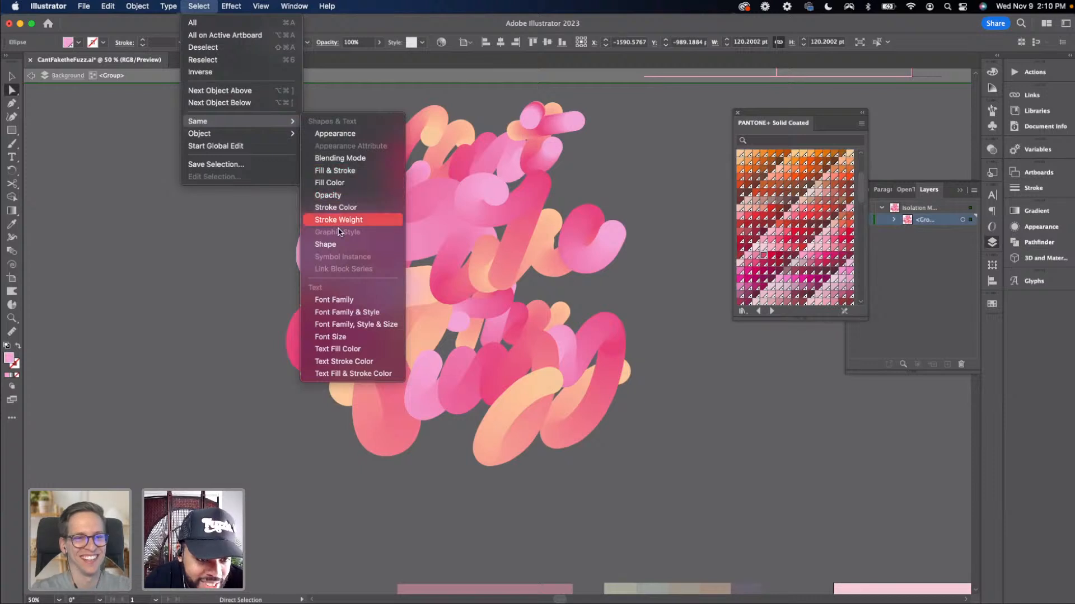
{"action": "left_click", "coordinate": [341, 184]}
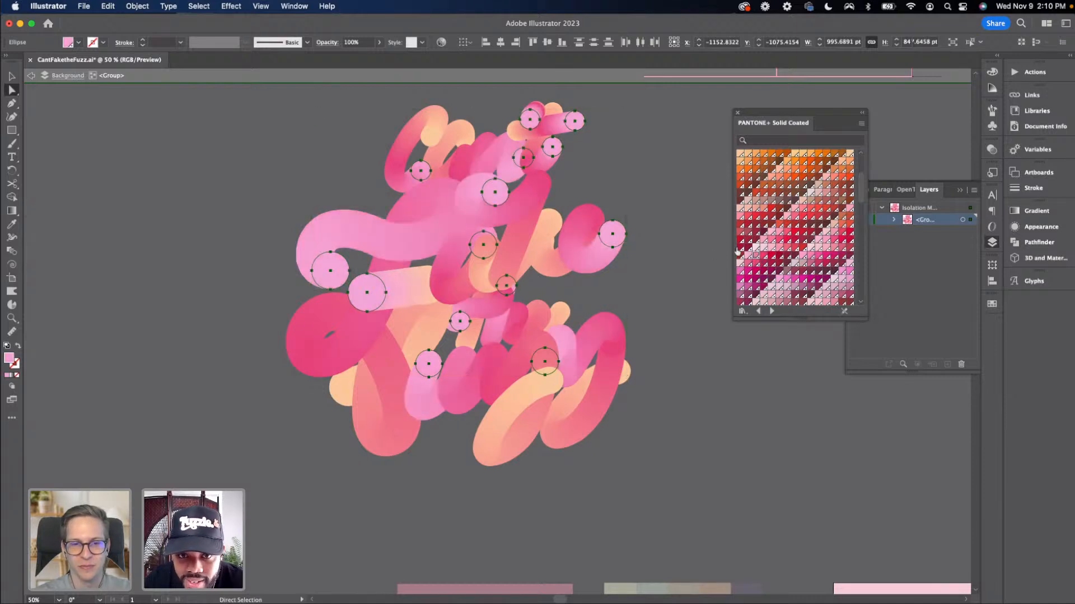
Fill the selected end circles with PANTONE 708 C, then deselect
{"action": "scroll", "coordinate": [754, 250], "scroll_direction": "down", "scroll_amount": 3}
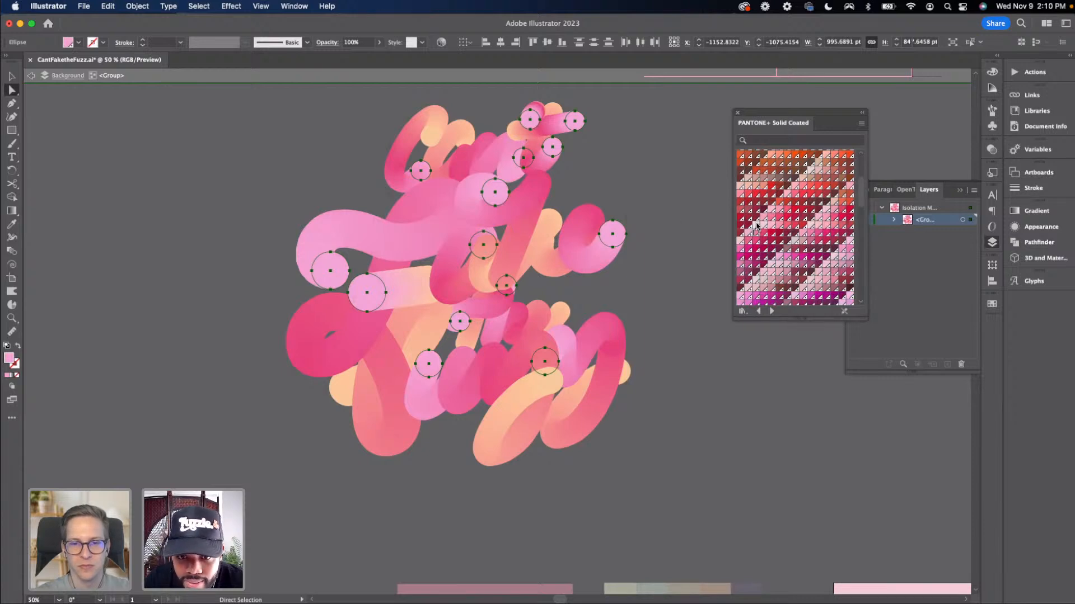
{"action": "scroll", "coordinate": [756, 226], "scroll_direction": "up", "scroll_amount": 2}
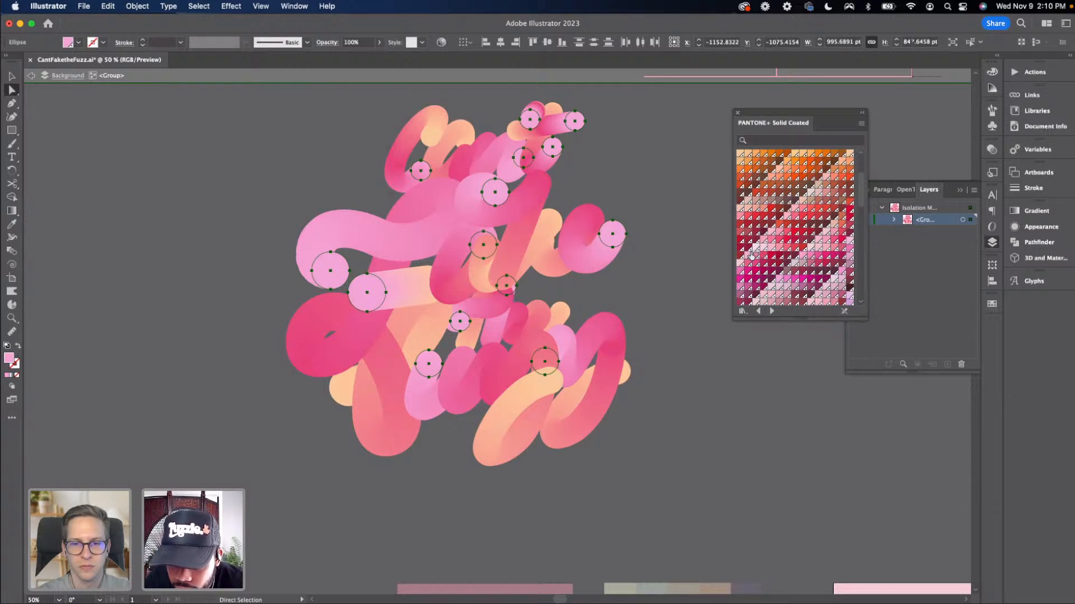
{"action": "scroll", "coordinate": [824, 253], "scroll_direction": "up", "scroll_amount": 2}
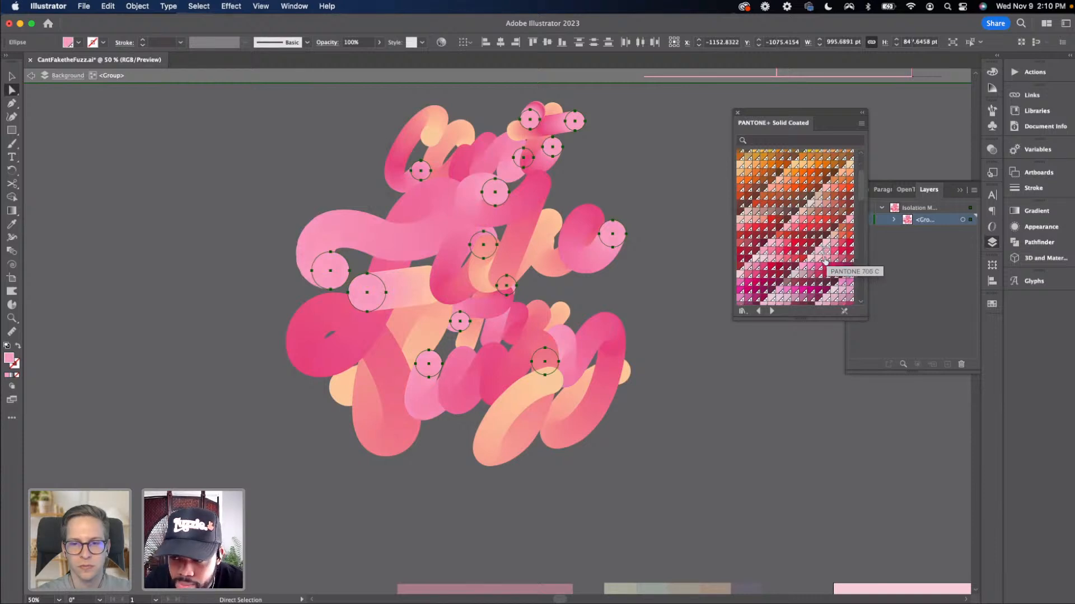
{"action": "left_click", "coordinate": [820, 259]}
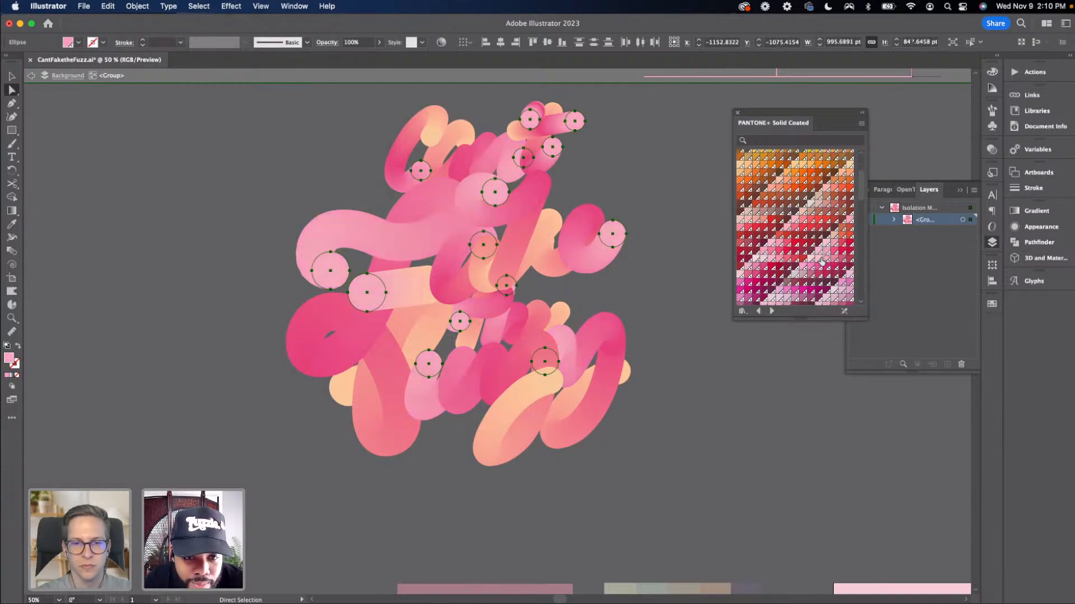
{"action": "left_click", "coordinate": [818, 262]}
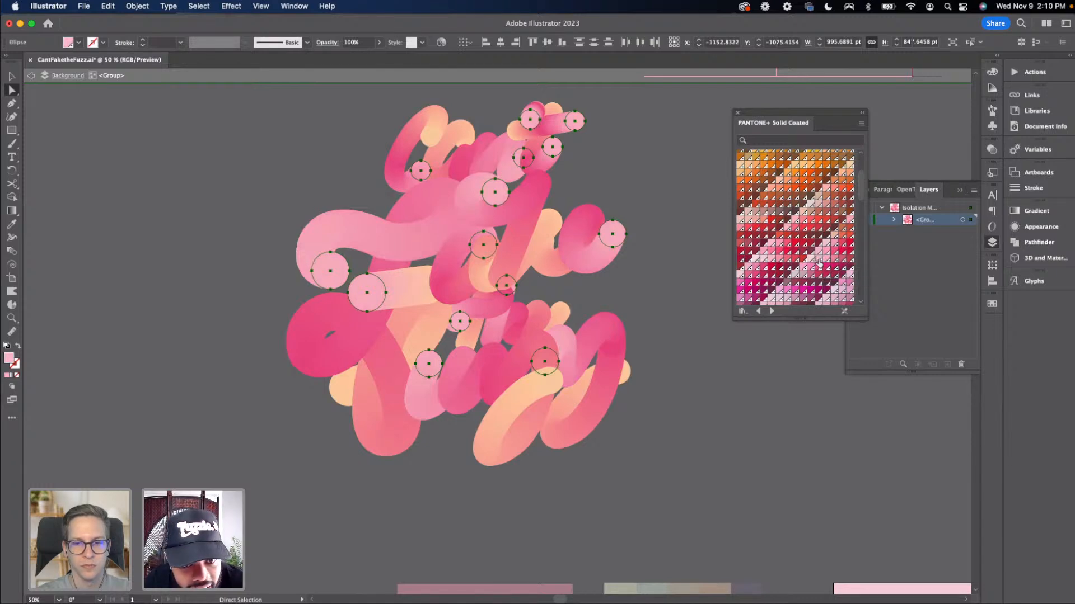
{"action": "left_click", "coordinate": [674, 277]}
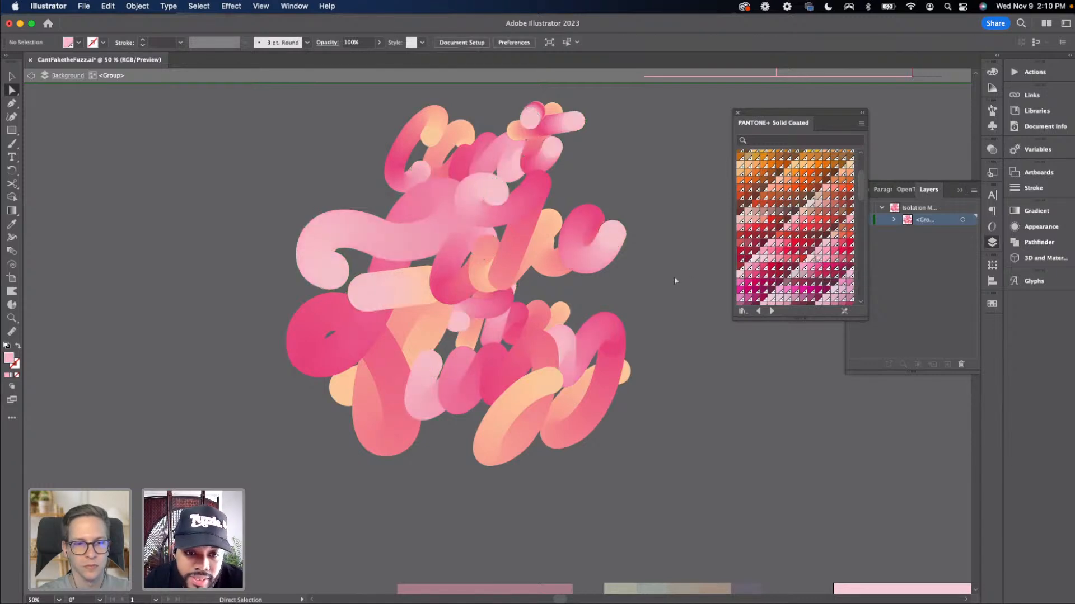
{"action": "key", "text": "super+minus"}
{"action": "key", "text": "super+minus"}
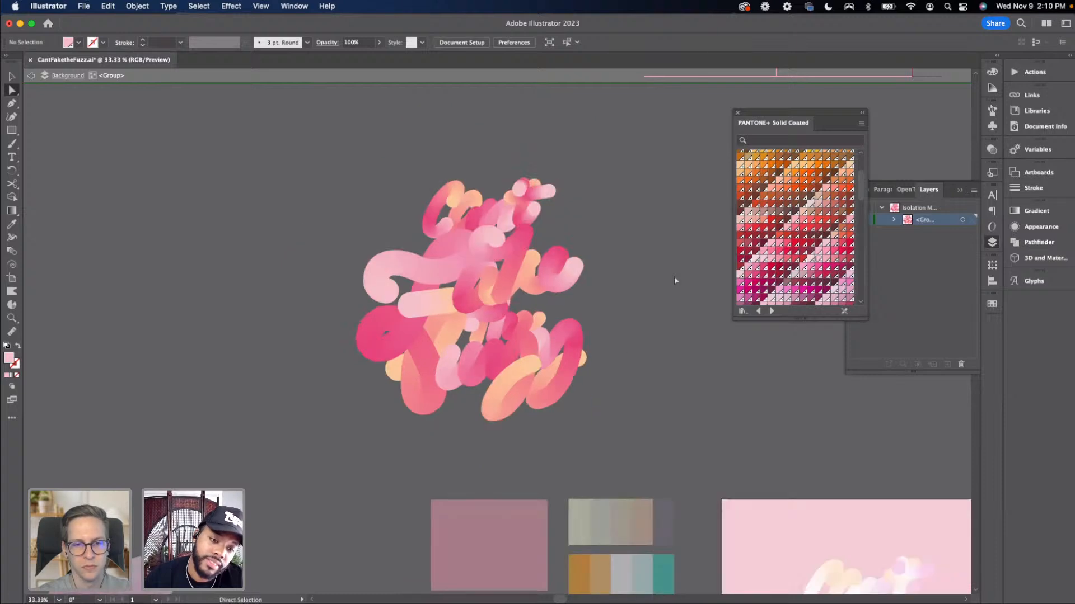
{"action": "key", "text": "v"}
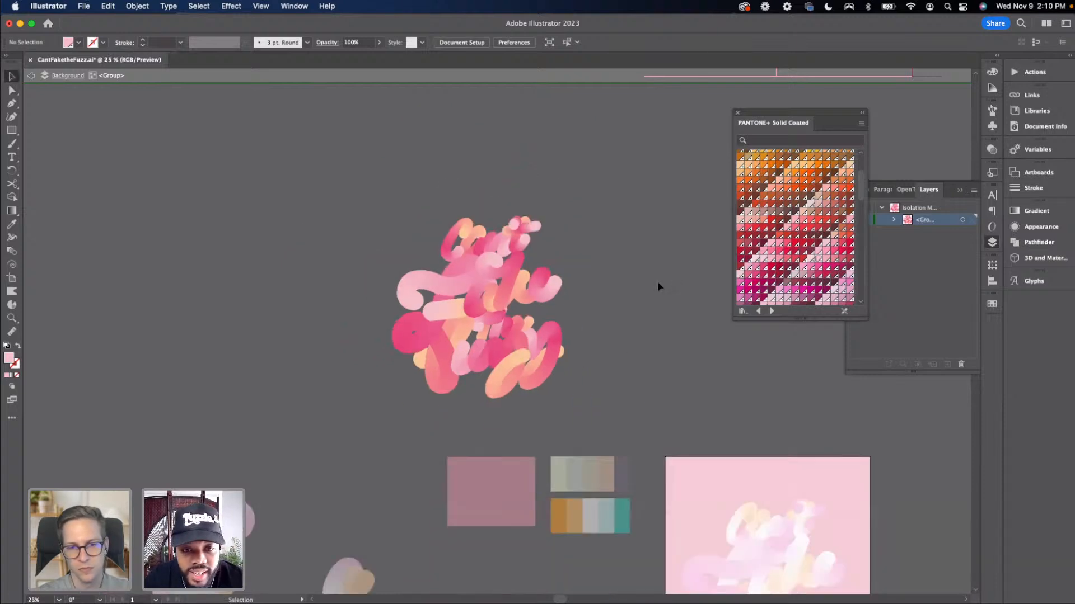
{"action": "key", "text": "Escape"}
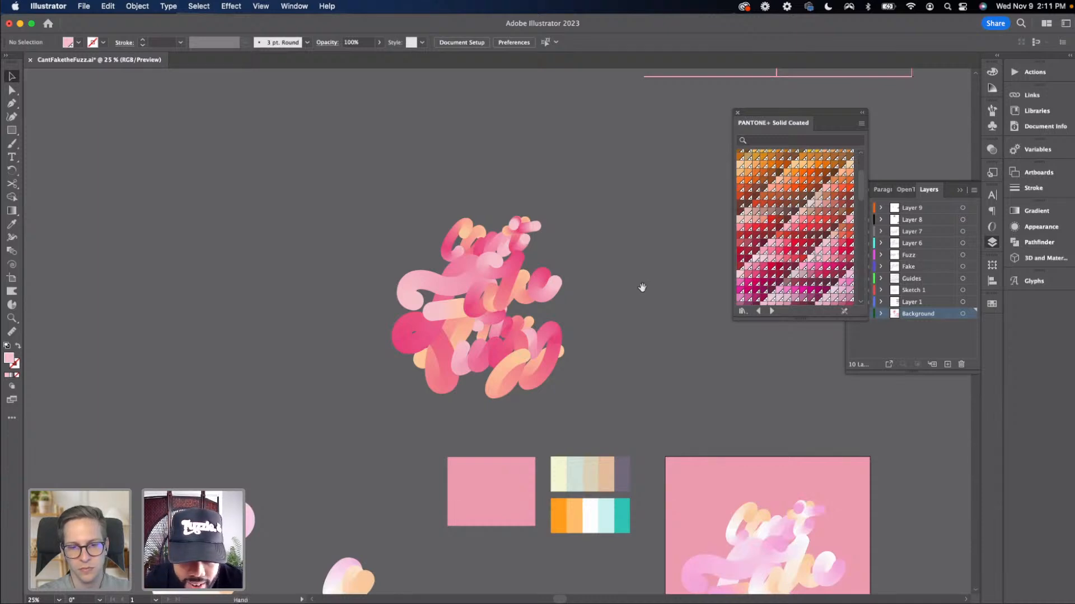
{"action": "left_click_drag", "start_coordinate": [641, 287], "coordinate": [614, 286]}
{"action": "key", "text": "super+plus"}
{"action": "key", "text": "super+z"}
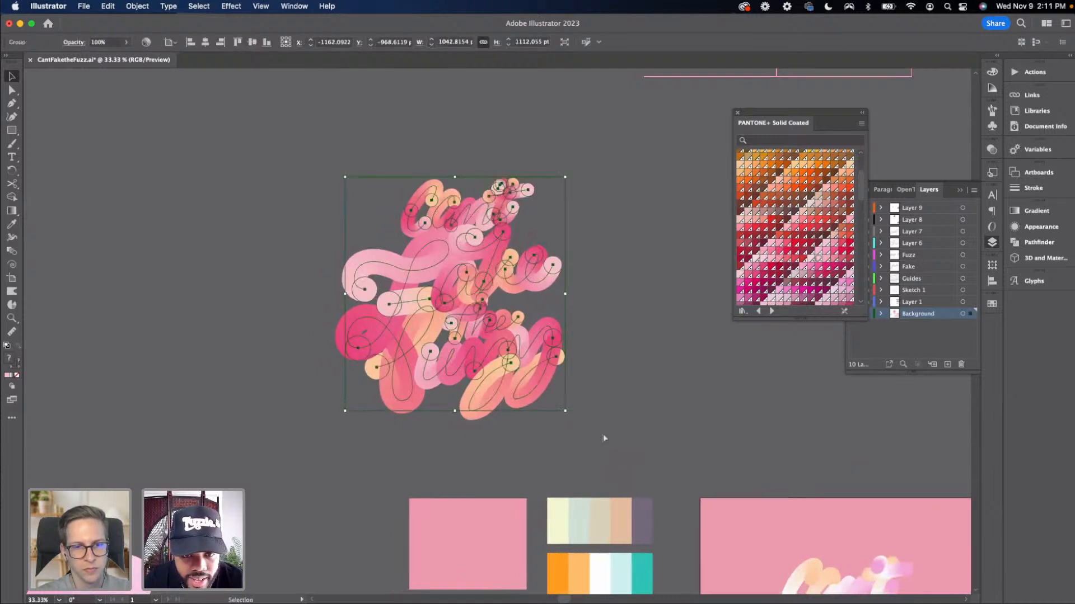
{"action": "key", "text": "super+z"}
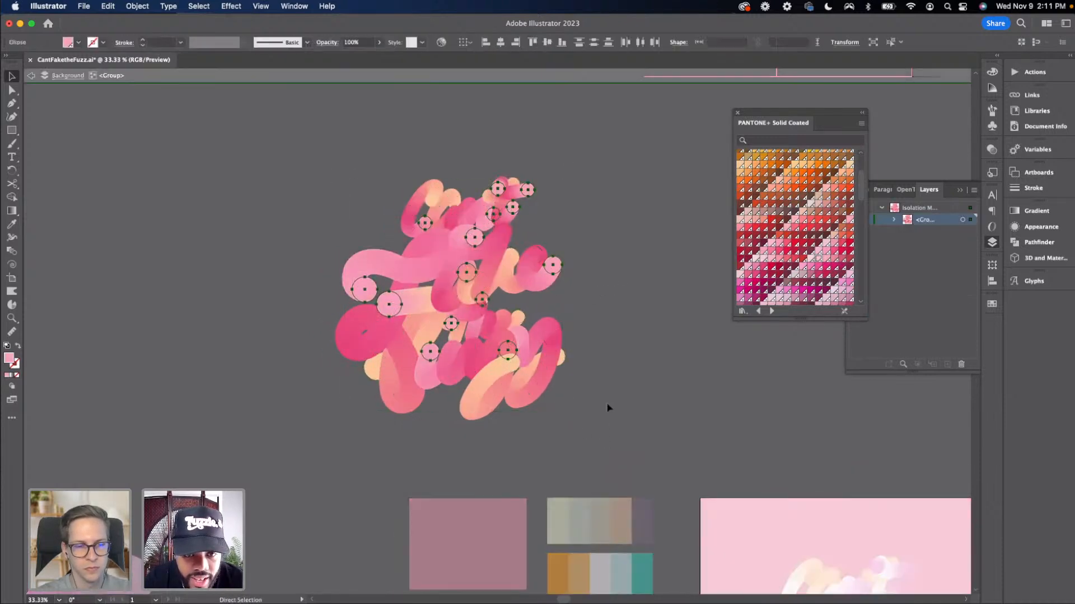
{"action": "left_click", "coordinate": [607, 403]}
Exit isolation mode and paste a copy of the recoloured lettering beside the original
{"action": "key", "text": "super+minus"}
{"action": "key", "text": "super+minus"}
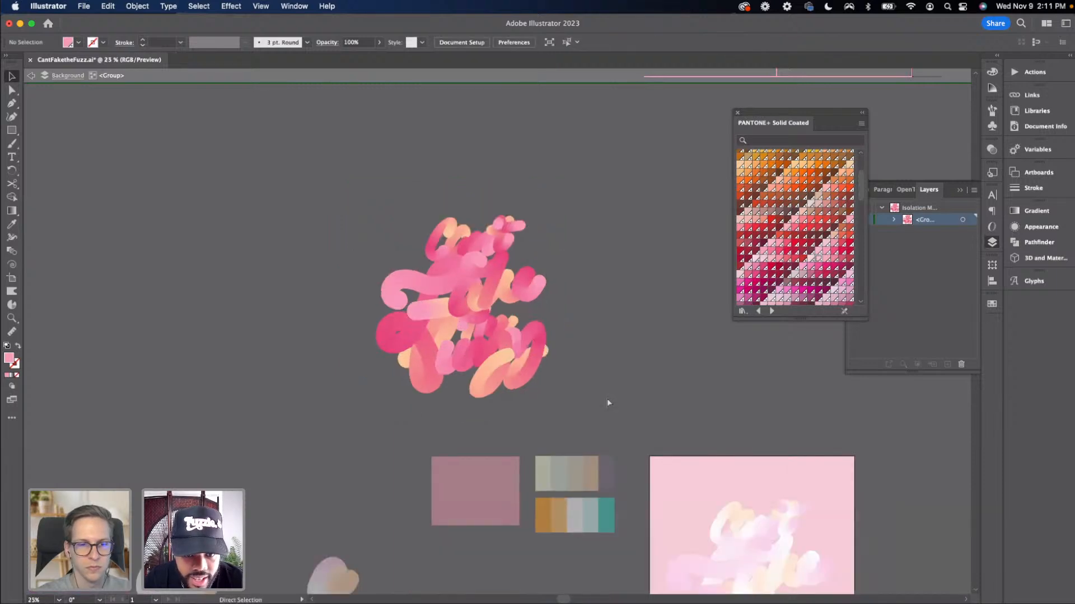
{"action": "double_click", "coordinate": [532, 374]}
{"action": "scroll", "coordinate": [574, 369], "scroll_direction": "left", "scroll_amount": 4}
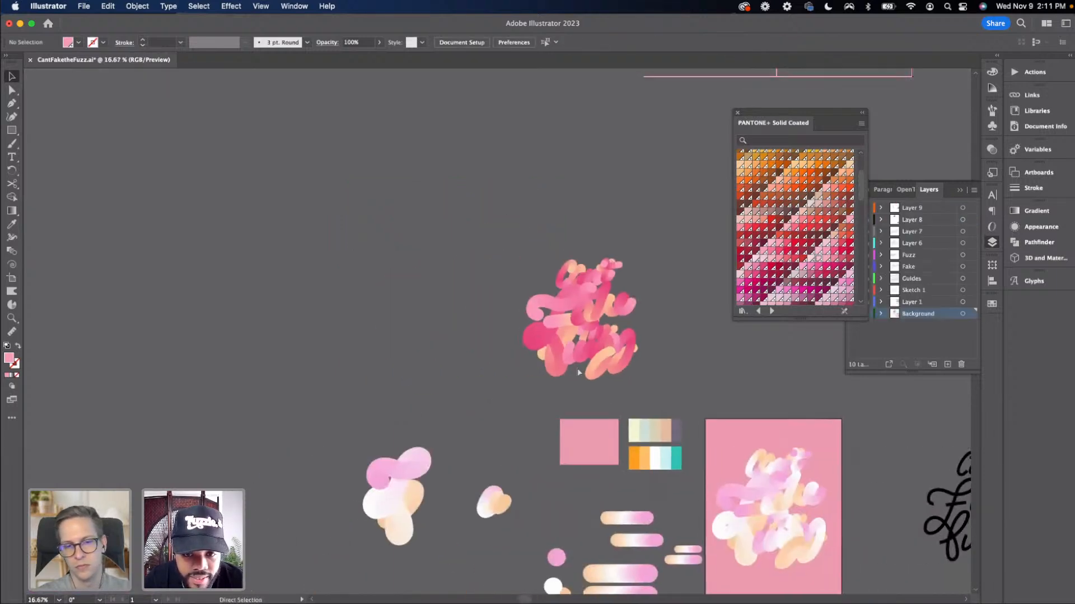
{"action": "key", "text": "super+v"}
{"action": "left_click_drag", "start_coordinate": [511, 347], "coordinate": [444, 338]}
{"action": "left_click", "coordinate": [516, 367]}
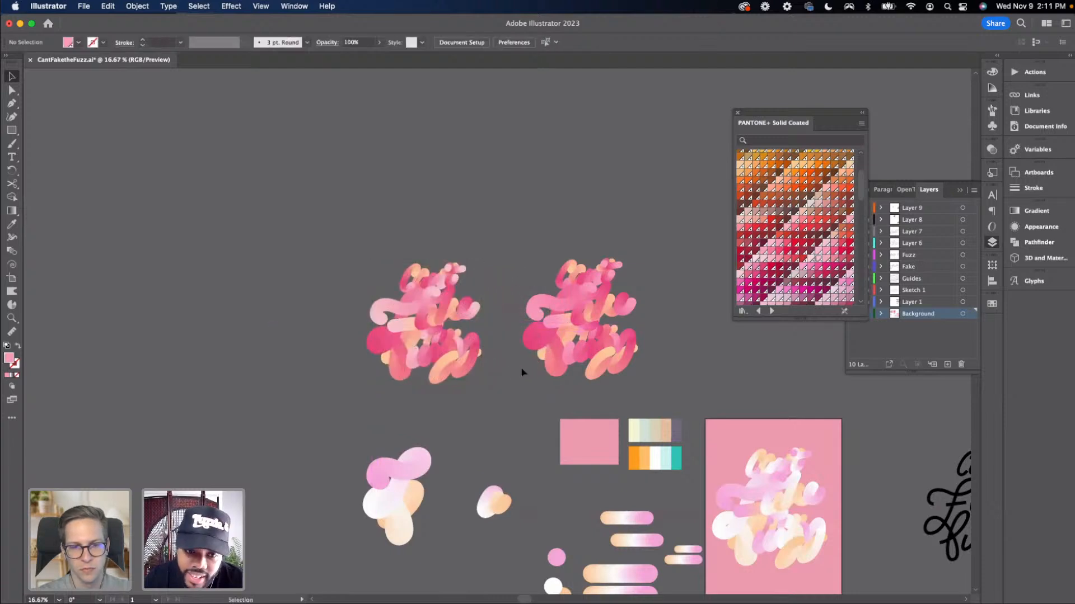
Reposition the right-hand lettering copy slightly lower
{"action": "key", "text": "super+equal"}
{"action": "key", "text": "super+equal"}
{"action": "left_click_drag", "start_coordinate": [522, 372], "coordinate": [429, 389]}
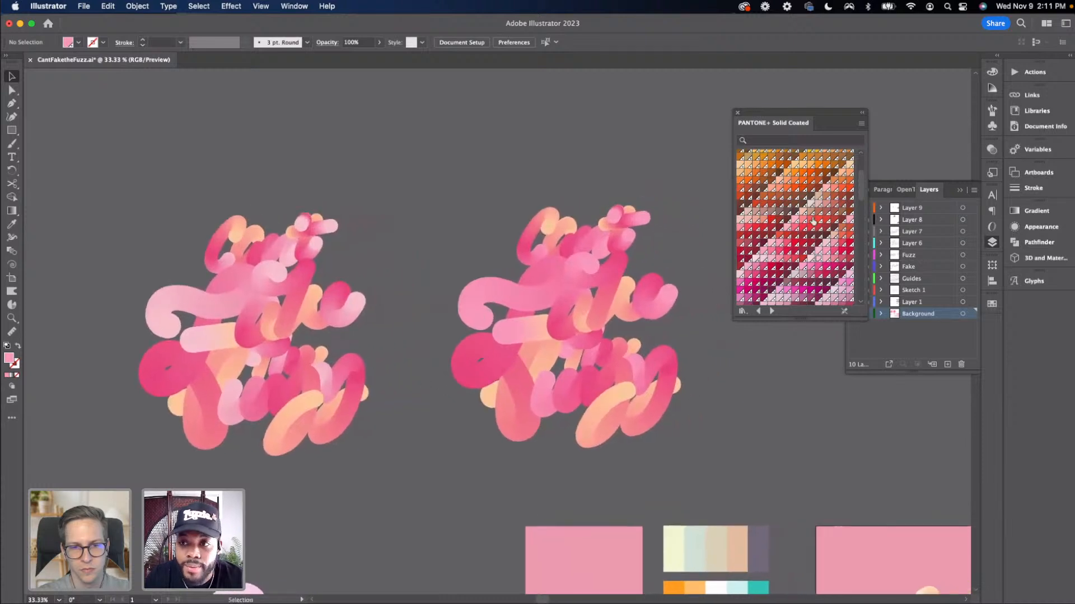
{"action": "left_click_drag", "start_coordinate": [771, 124], "coordinate": [843, 121]}
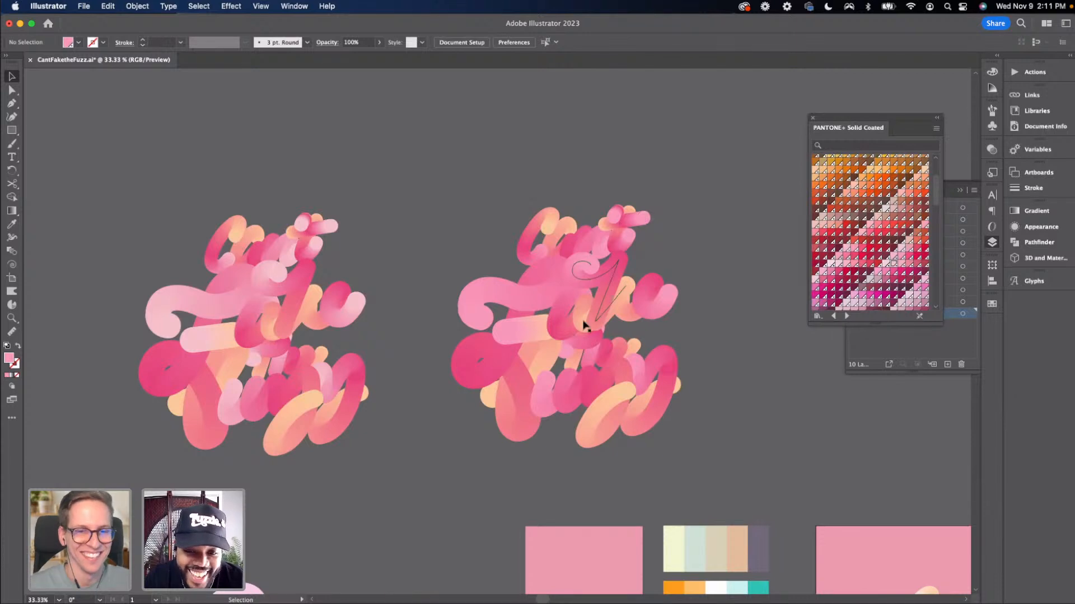
{"action": "left_click", "coordinate": [477, 211]}
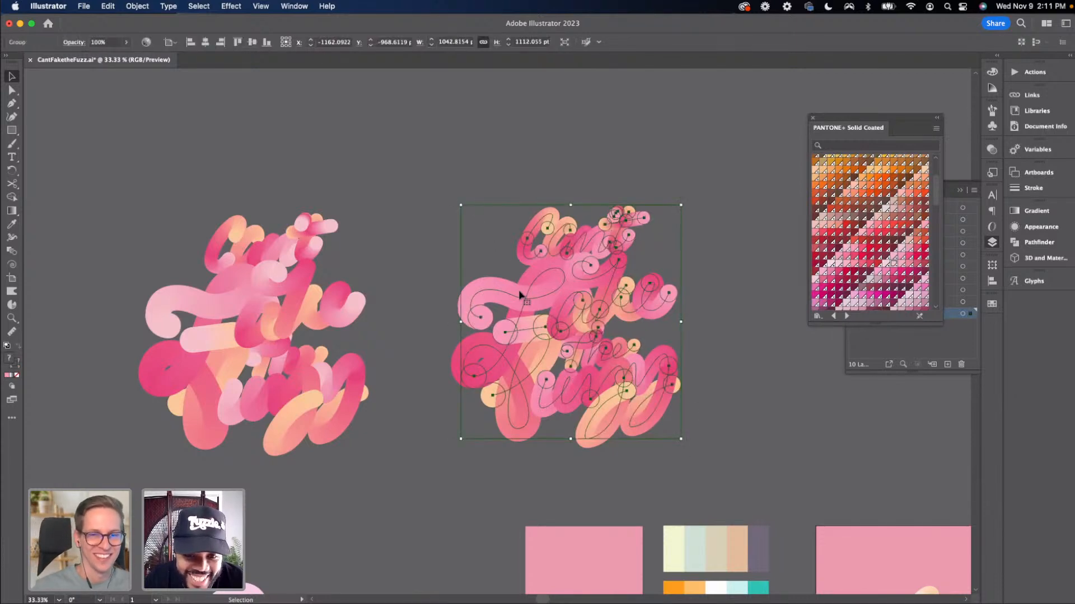
{"action": "left_click_drag", "start_coordinate": [517, 299], "coordinate": [523, 311]}
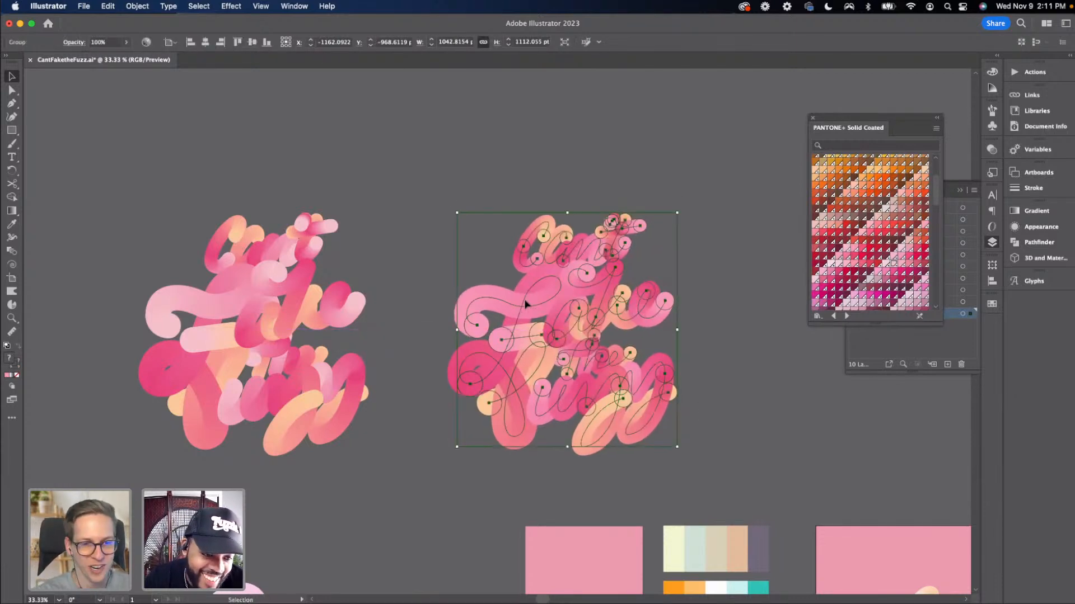
{"action": "left_click", "coordinate": [444, 256]}
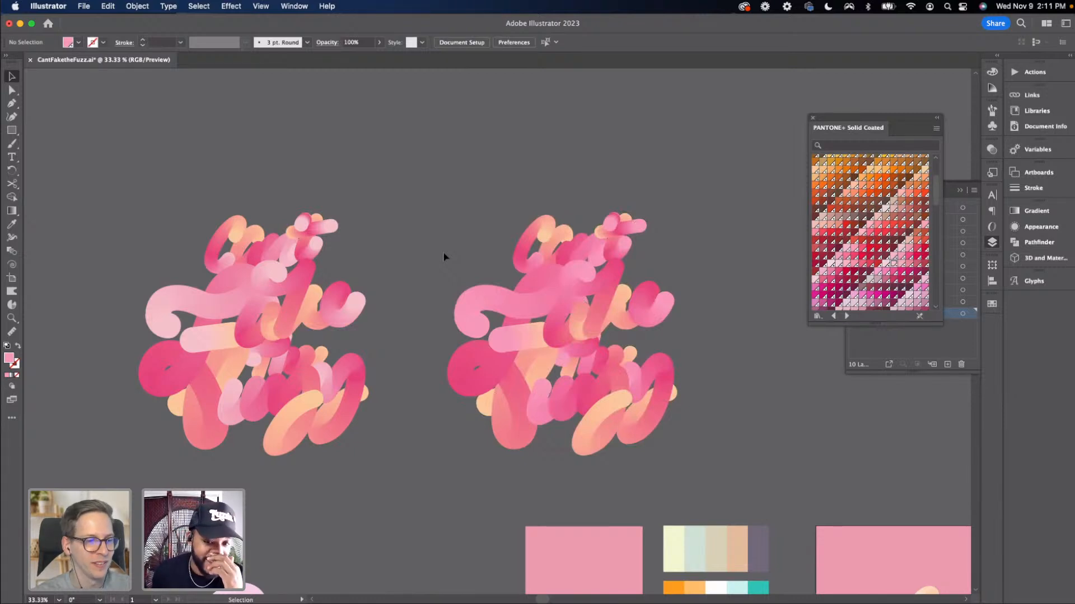
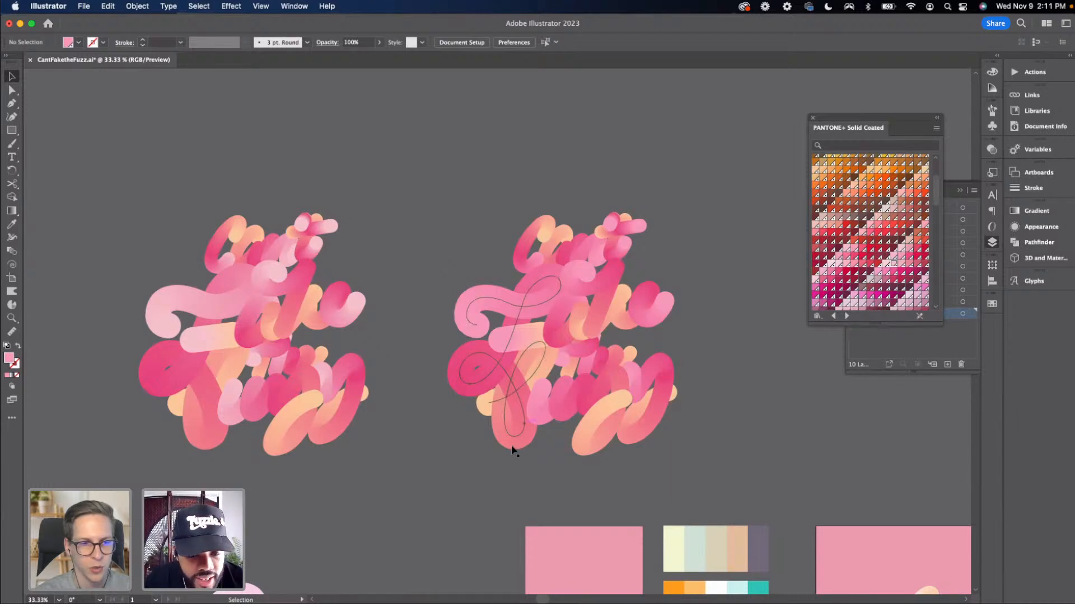
Reverse the spine of the 'the' blend inside the right-hand lettering copy
{"action": "left_click_drag", "start_coordinate": [511, 444], "coordinate": [396, 374]}
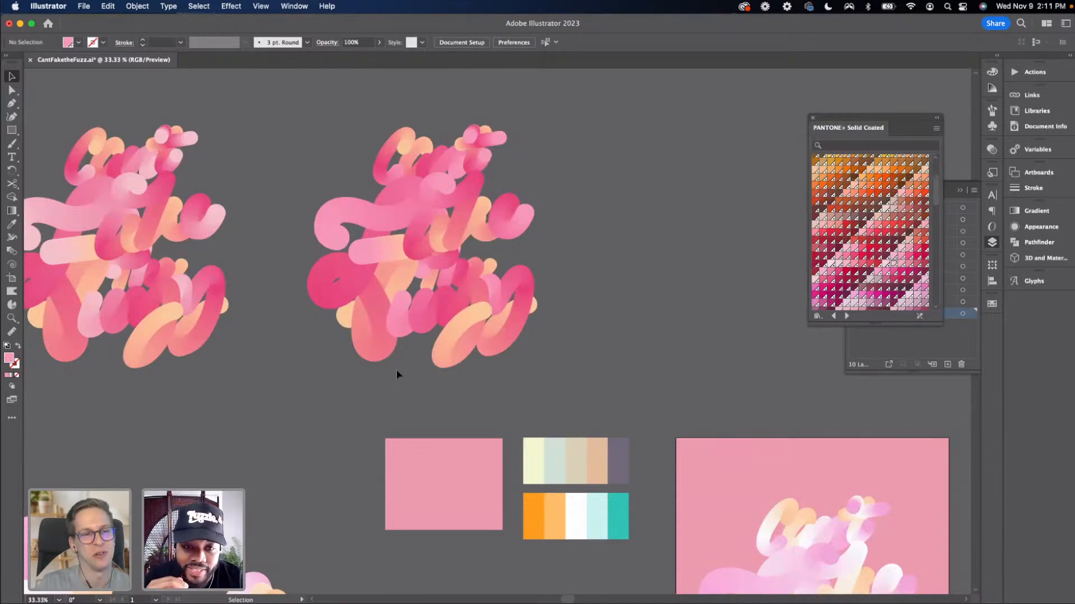
{"action": "key", "text": "super+equal"}
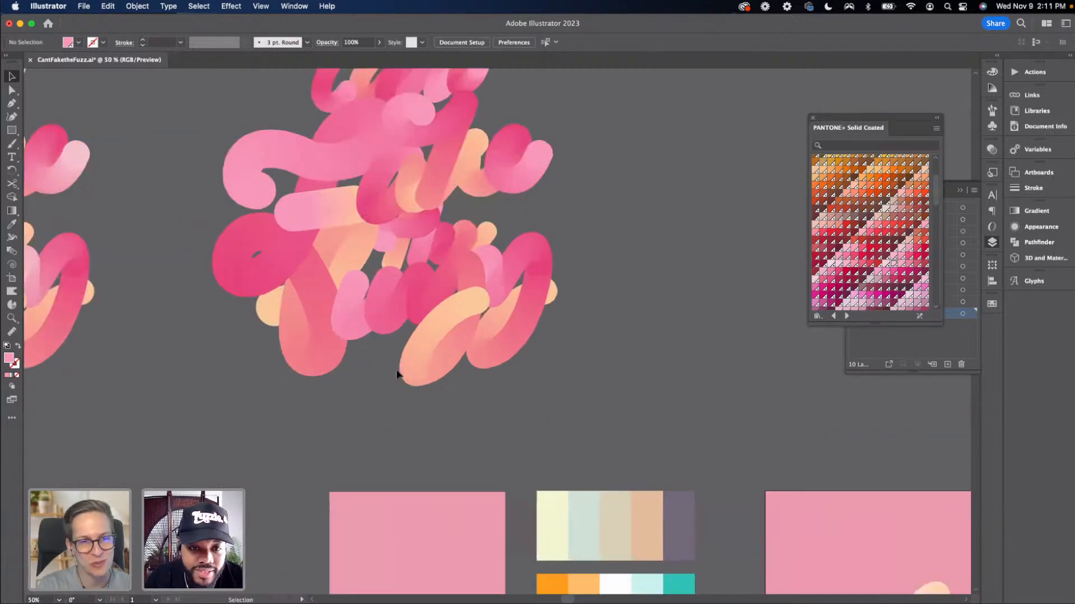
{"action": "key", "text": "super+minus"}
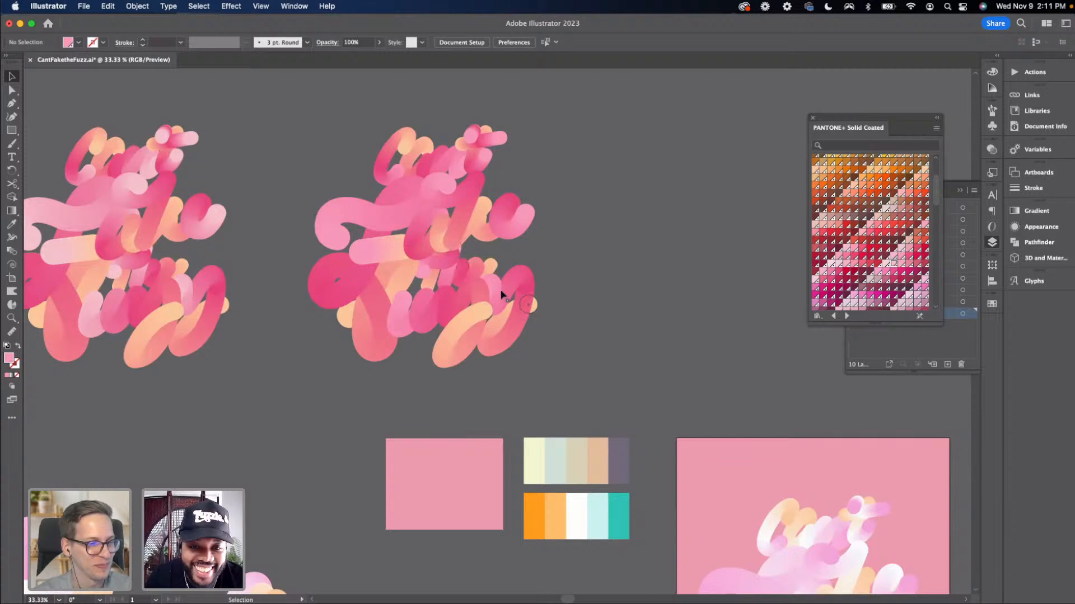
{"action": "scroll", "coordinate": [515, 291], "scroll_direction": "left", "scroll_amount": 1}
{"action": "scroll", "coordinate": [522, 297], "scroll_direction": "left", "scroll_amount": 4}
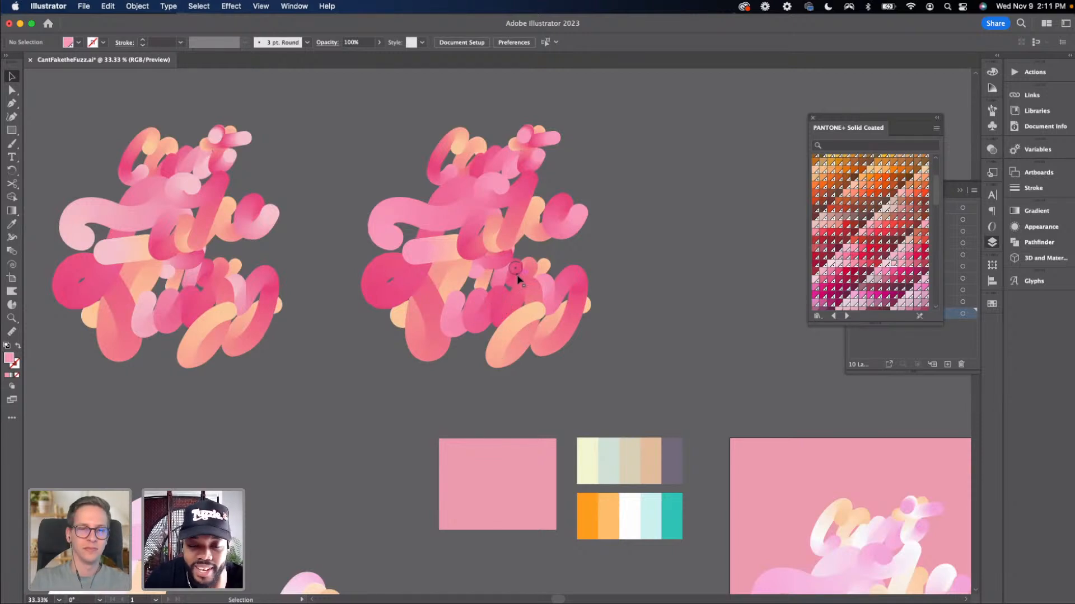
{"action": "left_click", "coordinate": [517, 280]}
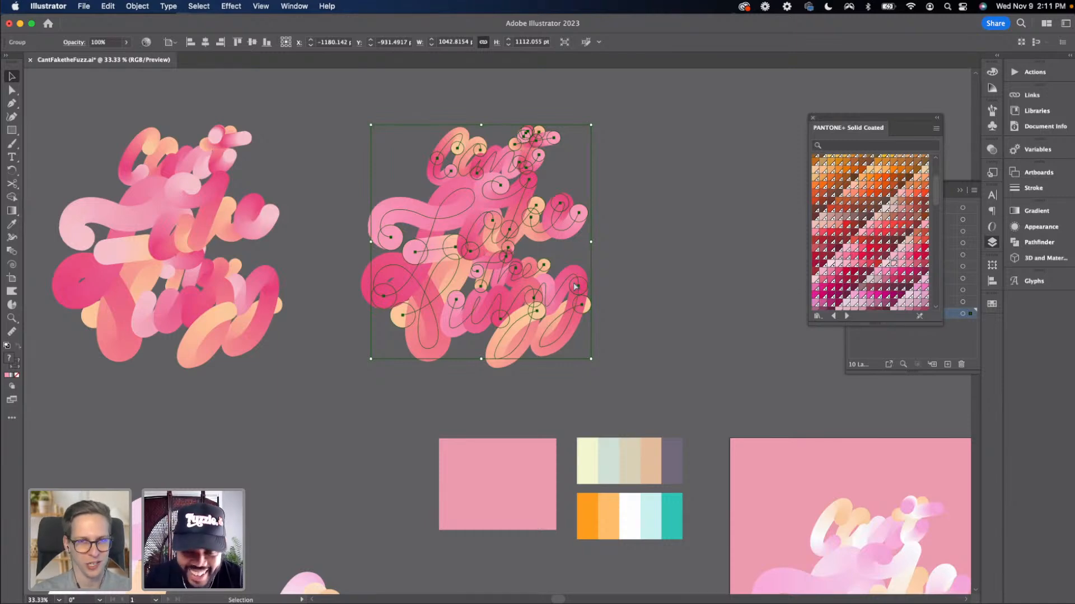
{"action": "key", "text": "super+equal"}
{"action": "key", "text": "super+shift+a"}
{"action": "left_click_drag", "start_coordinate": [607, 351], "coordinate": [567, 285]}
{"action": "key", "text": "super+equal"}
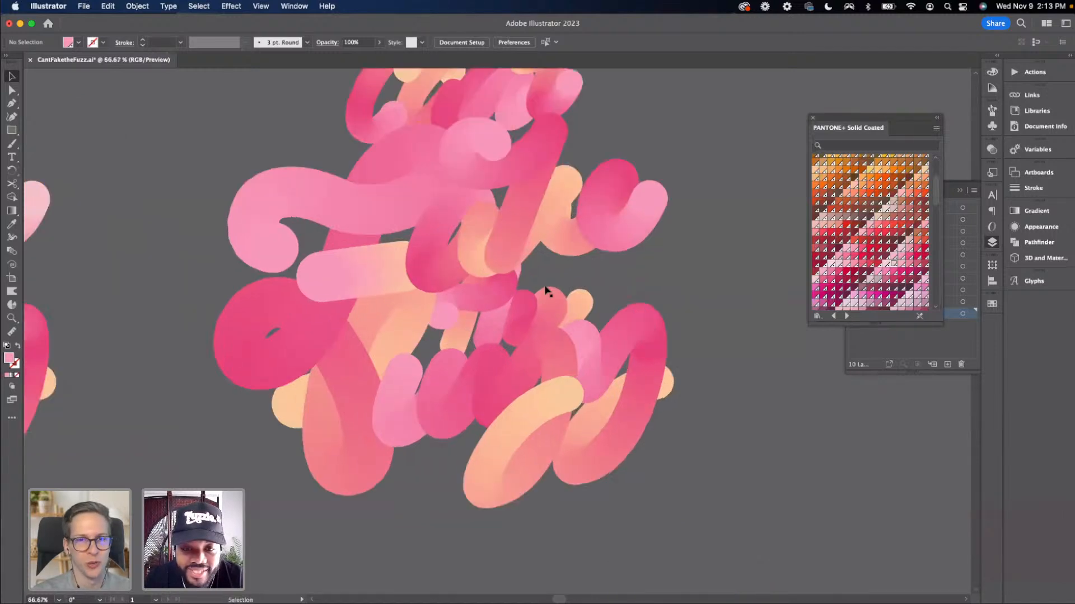
{"action": "left_click", "coordinate": [524, 307]}
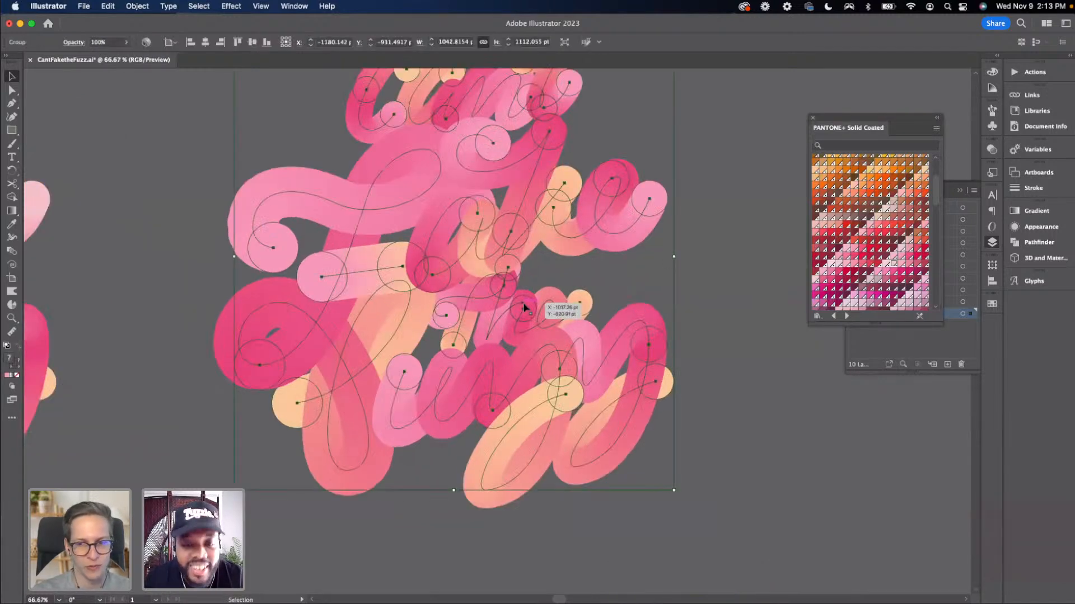
{"action": "double_click", "coordinate": [524, 307]}
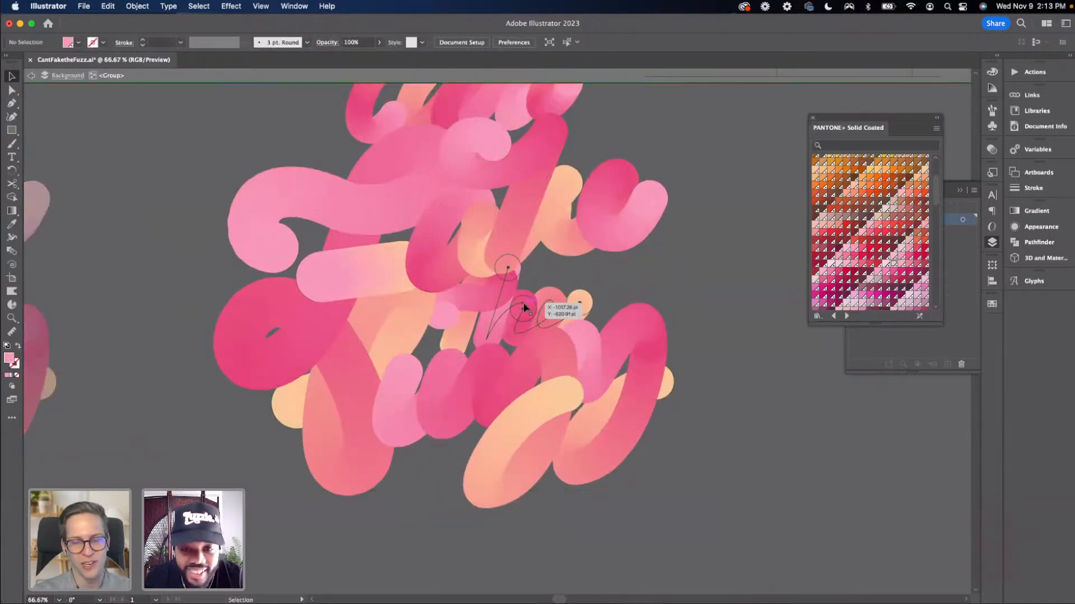
{"action": "left_click", "coordinate": [147, 9]}
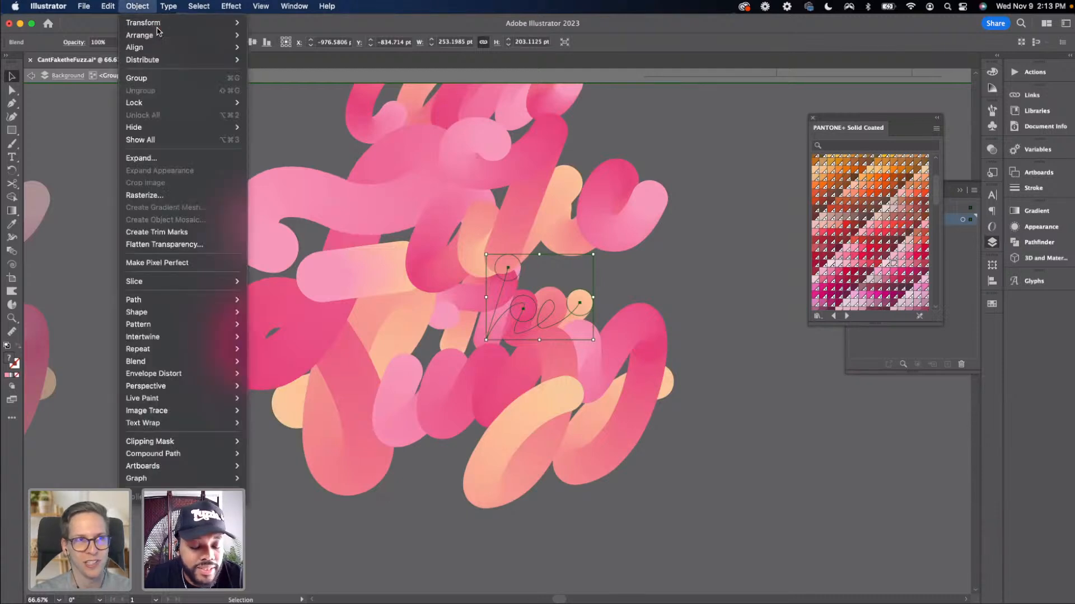
{"action": "mouse_move", "coordinate": [196, 363]}
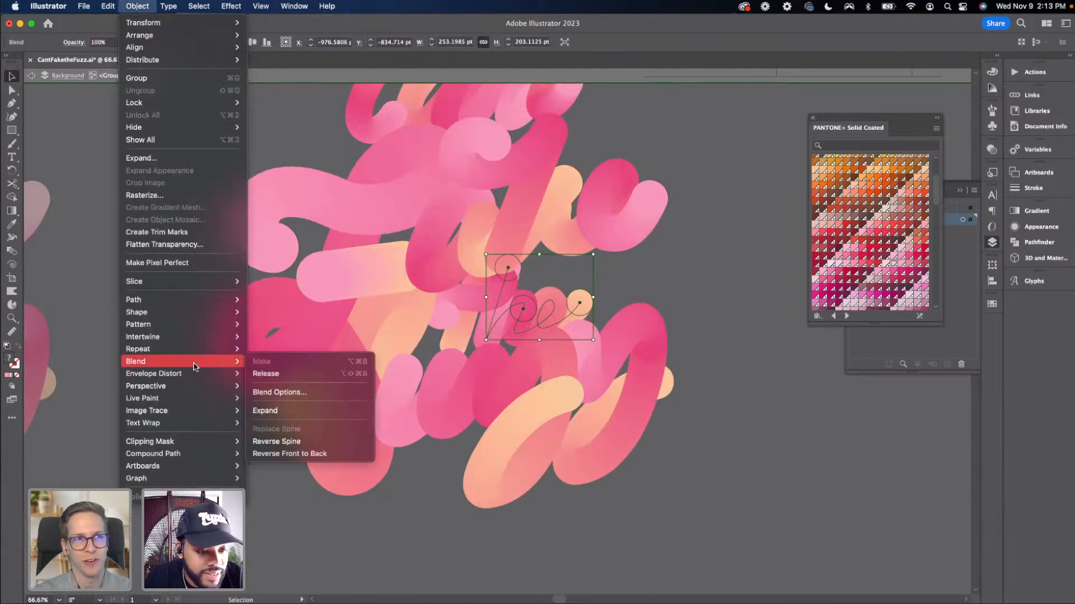
{"action": "left_click", "coordinate": [282, 441]}
{"action": "left_click", "coordinate": [724, 426]}
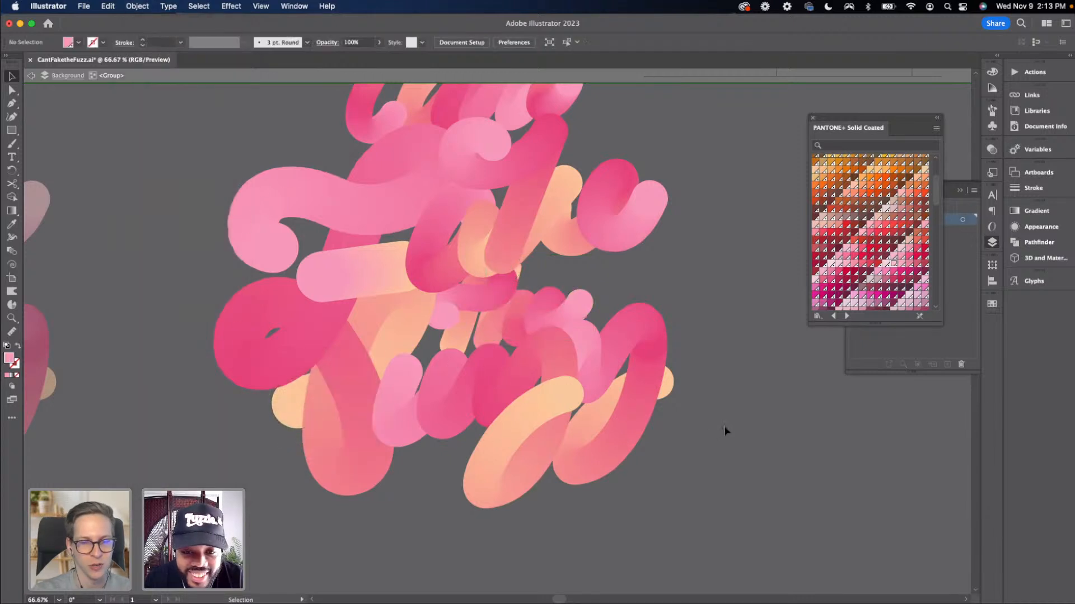
Select the 'the' blend and nudge it slightly to the right
{"action": "scroll", "coordinate": [719, 414], "scroll_direction": "down", "scroll_amount": 2}
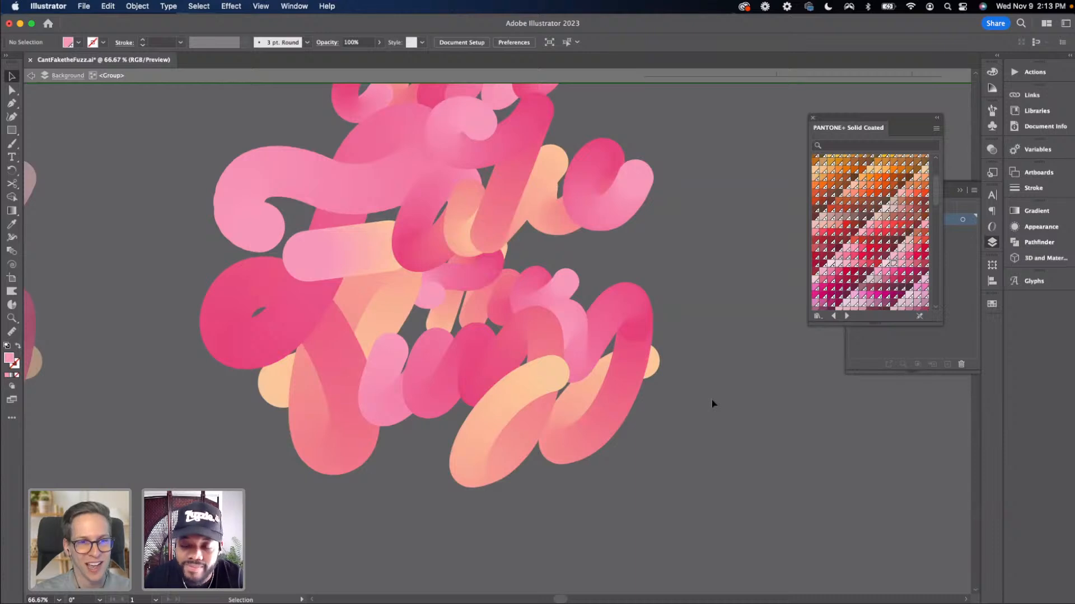
{"action": "key", "text": "super+minus"}
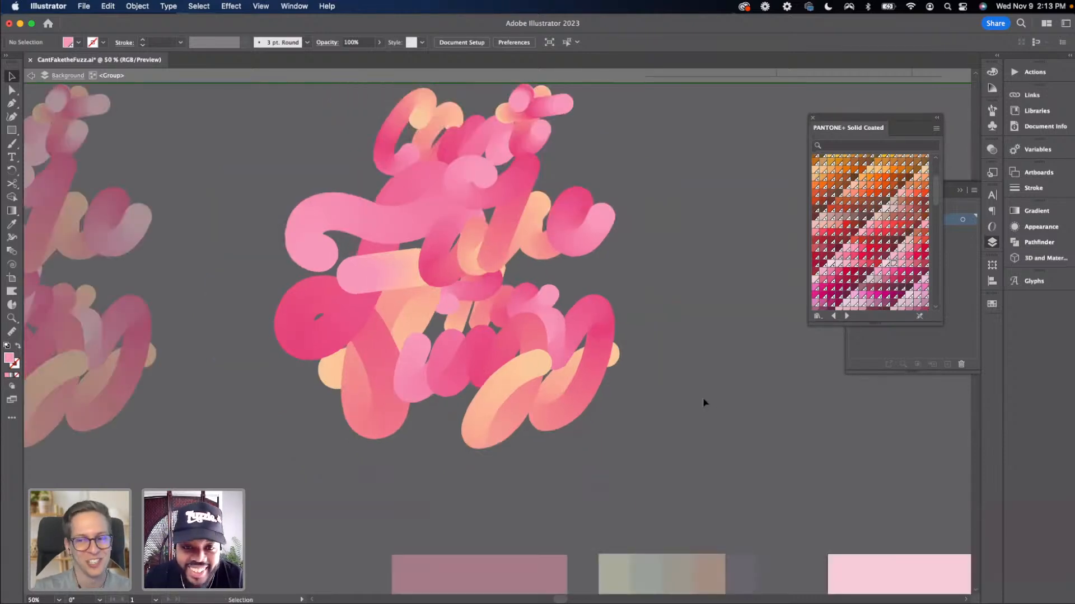
{"action": "scroll", "coordinate": [602, 401], "scroll_direction": "up", "scroll_amount": 2}
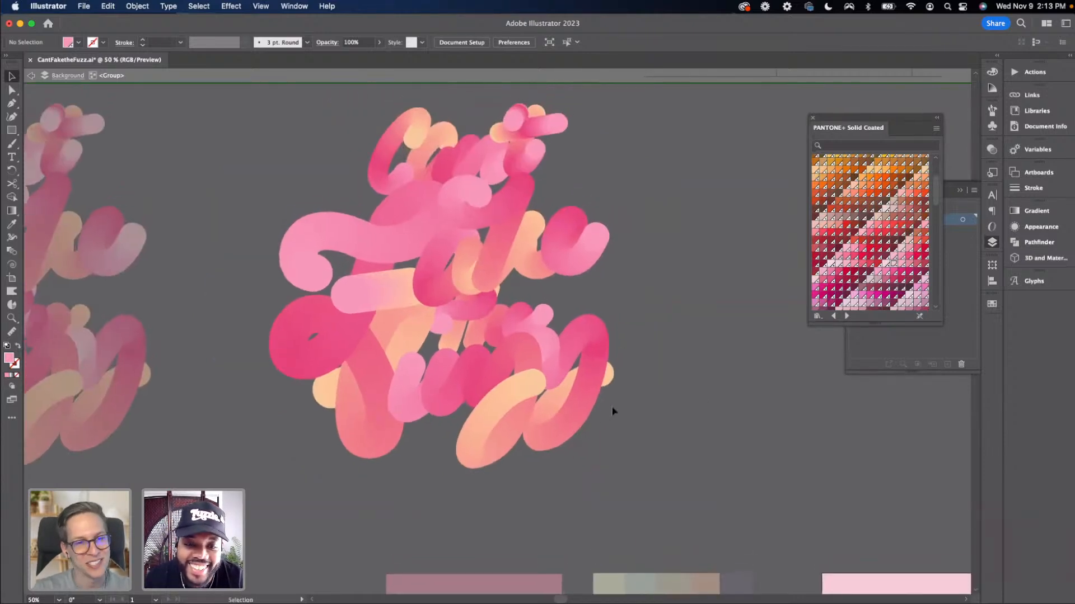
{"action": "scroll", "coordinate": [616, 417], "scroll_direction": "up", "scroll_amount": 2}
{"action": "left_click", "coordinate": [523, 344]}
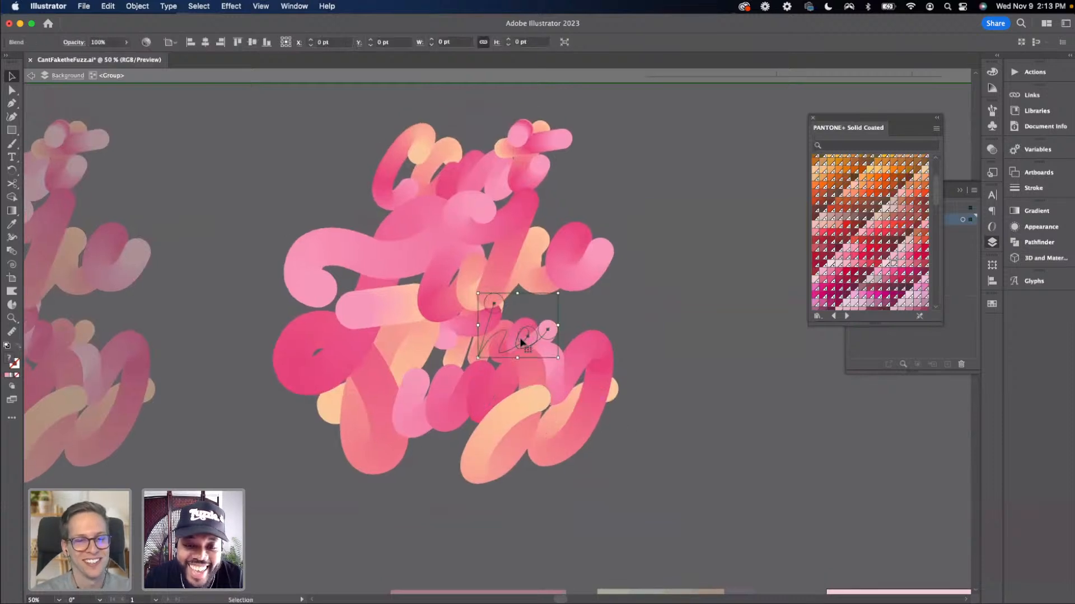
{"action": "left_click_drag", "start_coordinate": [508, 347], "coordinate": [514, 348]}
{"action": "left_click", "coordinate": [652, 383]}
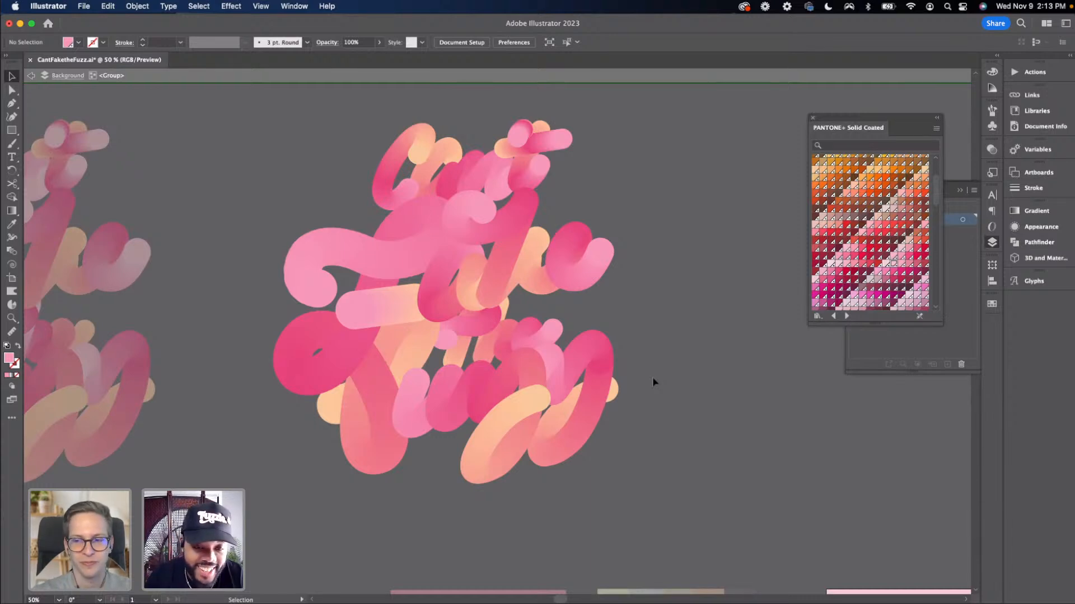
Exit isolation mode and select the right-hand lettering group
{"action": "key", "text": "super+equal"}
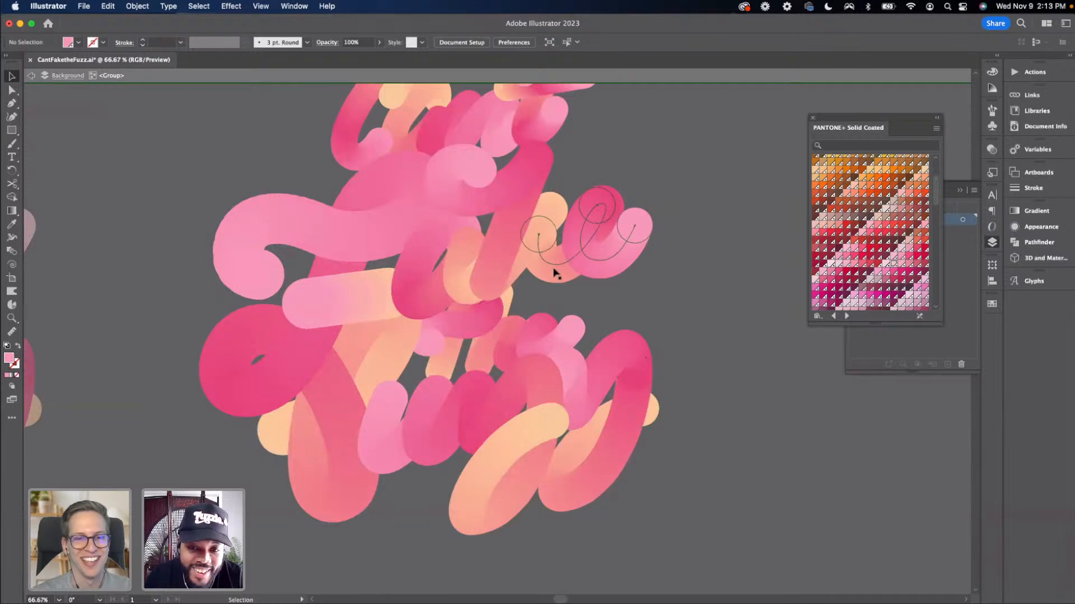
{"action": "key", "text": "space"}
{"action": "left_click_drag", "start_coordinate": [559, 299], "coordinate": [610, 310]}
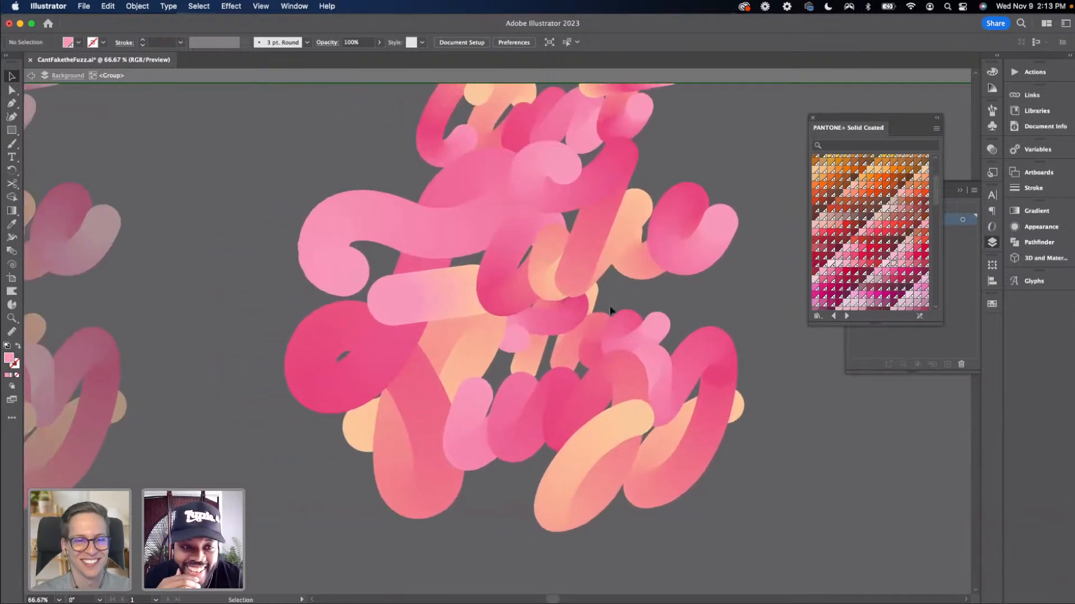
{"action": "key", "text": "super+minus"}
{"action": "key", "text": "super+minus"}
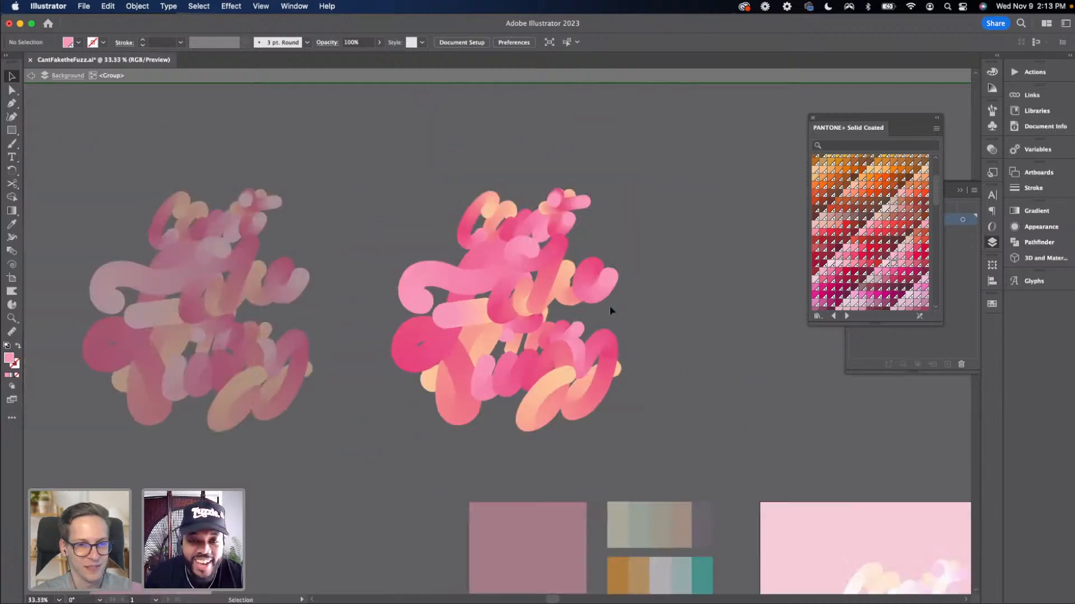
{"action": "double_click", "coordinate": [659, 287]}
{"action": "left_click", "coordinate": [548, 258]}
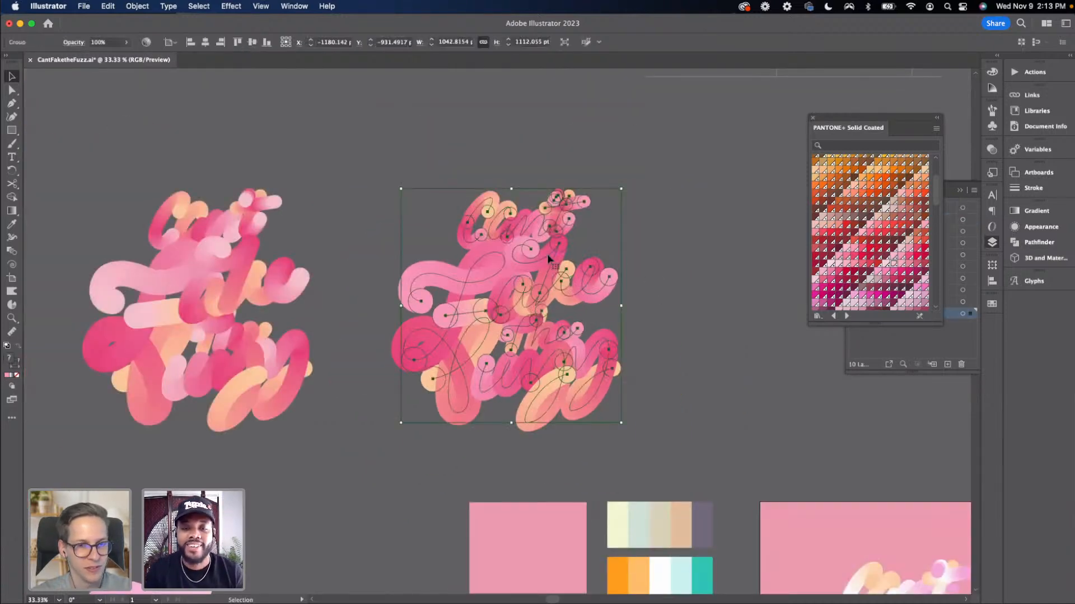
Move the left lettering group further to the left, away from the right-hand copy
{"action": "left_click", "coordinate": [657, 287]}
{"action": "left_click_drag", "start_coordinate": [657, 287], "coordinate": [559, 297]}
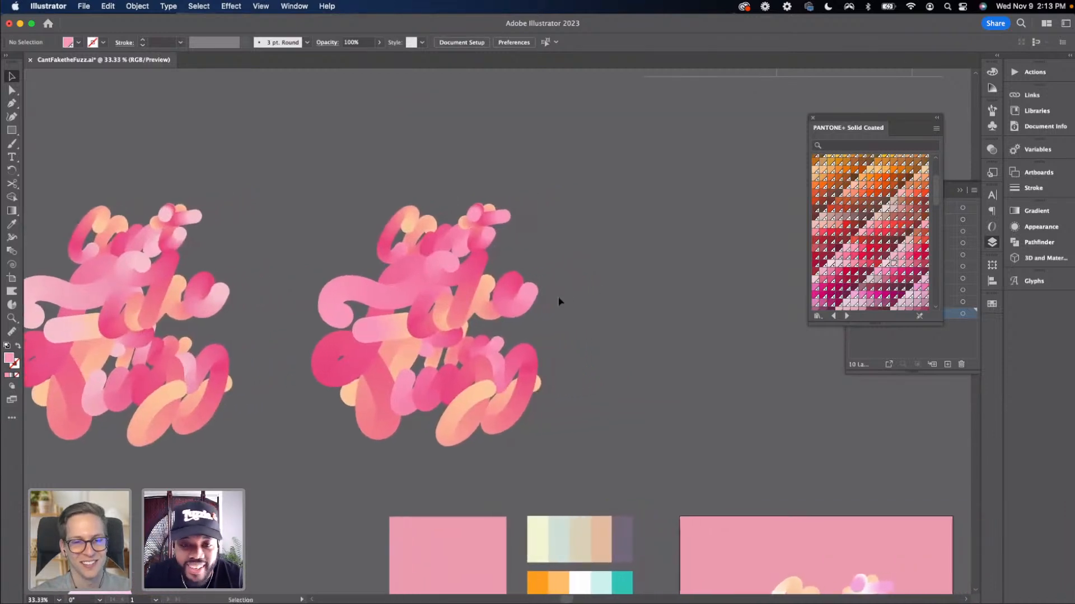
{"action": "left_click_drag", "start_coordinate": [580, 367], "coordinate": [555, 362]}
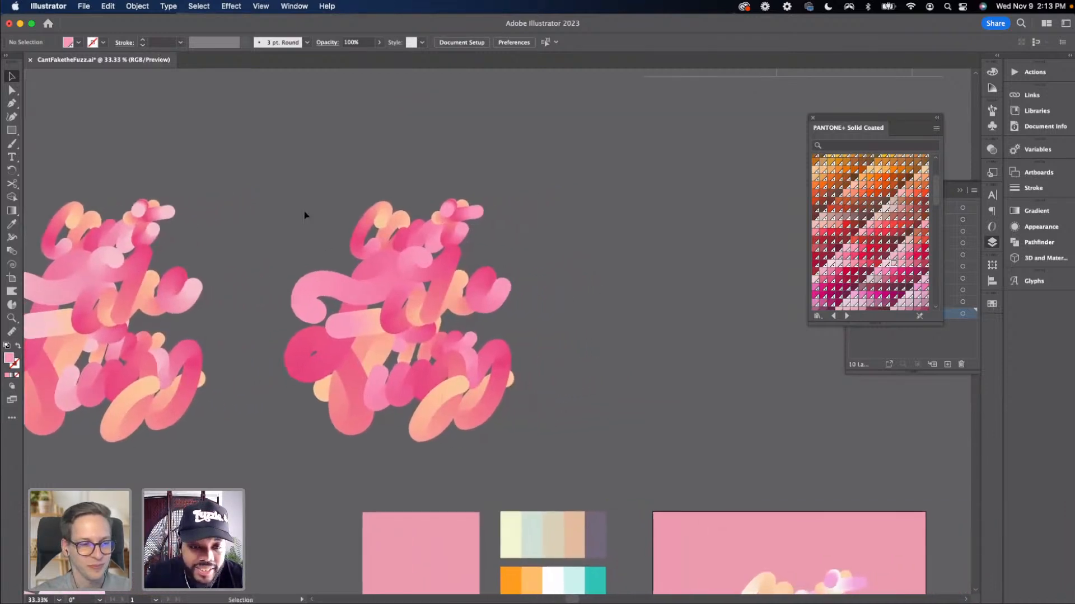
{"action": "left_click_drag", "start_coordinate": [305, 216], "coordinate": [537, 340]}
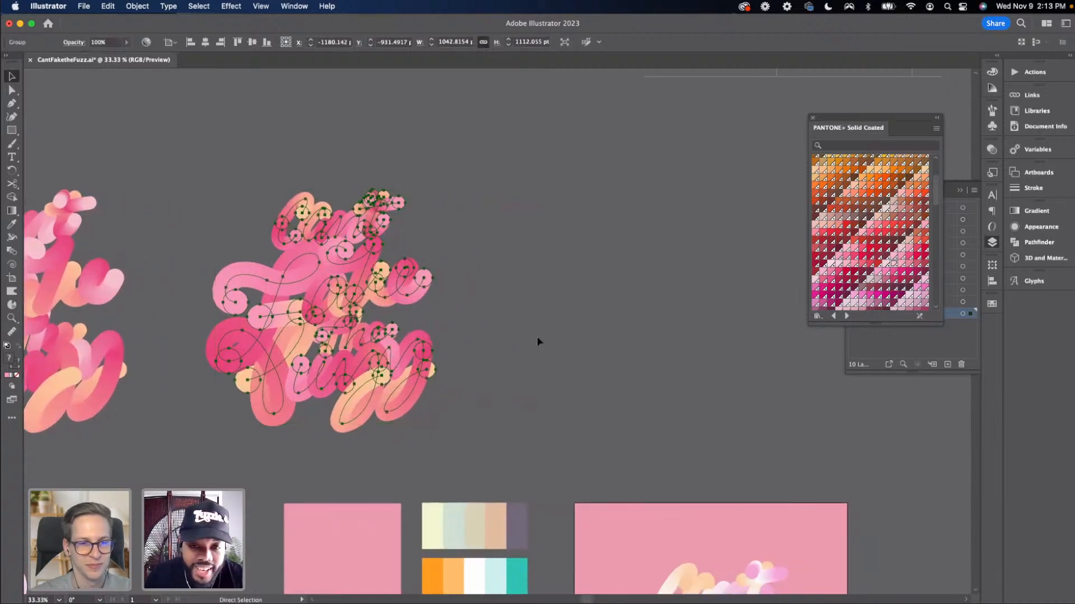
{"action": "key", "text": "super+minus"}
{"action": "left_click", "coordinate": [670, 318]}
{"action": "left_click_drag", "start_coordinate": [147, 232], "coordinate": [341, 422]}
{"action": "left_click_drag", "start_coordinate": [307, 375], "coordinate": [223, 403]}
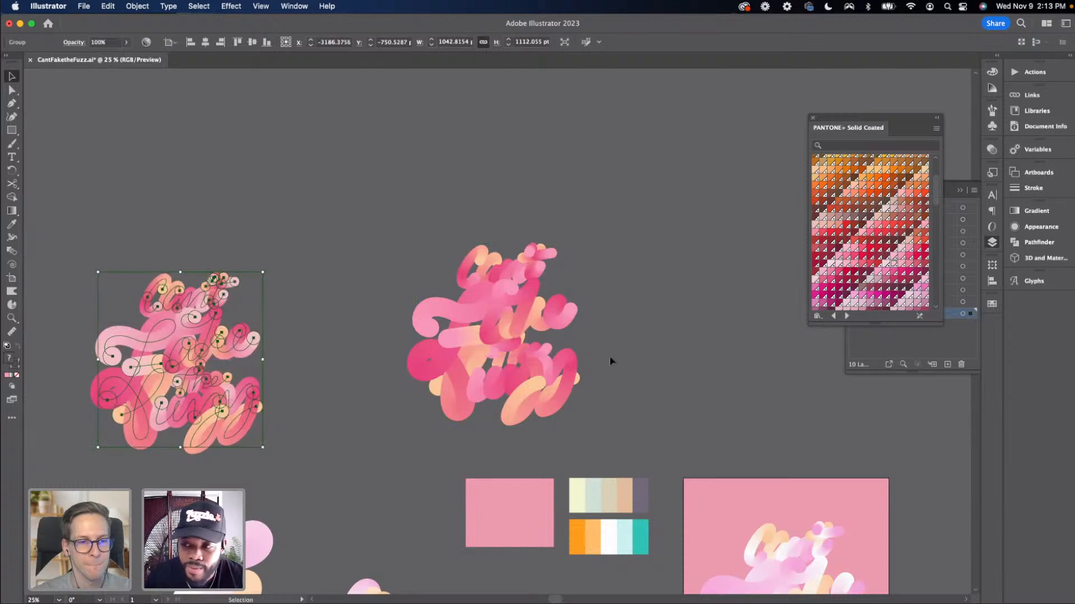
Collapse the PANTONE+ Solid Coated swatch panel and move it out of the way
{"action": "left_click", "coordinate": [571, 358]}
{"action": "double_click", "coordinate": [930, 116]}
{"action": "left_click_drag", "start_coordinate": [860, 118], "coordinate": [392, 91]}
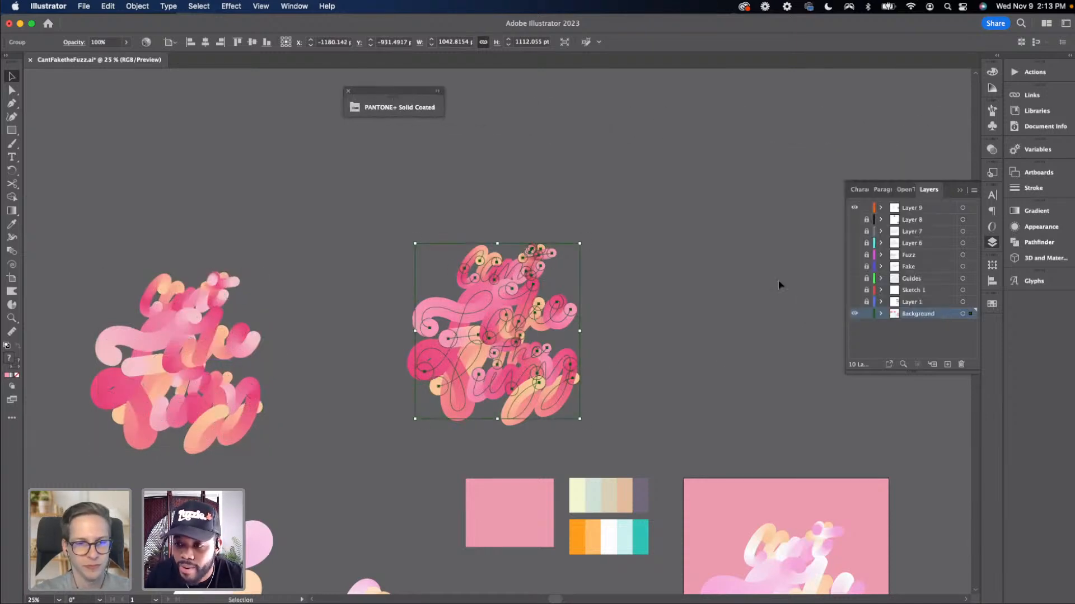
Turn on the visibility of Layer 1
{"action": "left_click", "coordinate": [854, 301]}
{"action": "left_click_drag", "start_coordinate": [757, 302], "coordinate": [410, 233]}
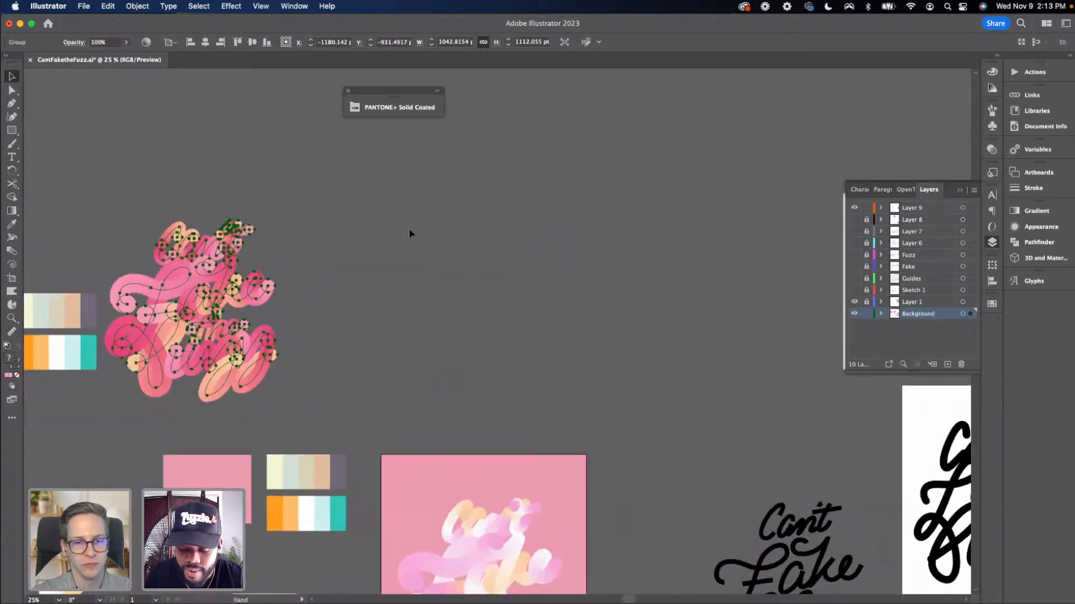
{"action": "key", "text": "super+minus"}
{"action": "left_click", "coordinate": [596, 322]}
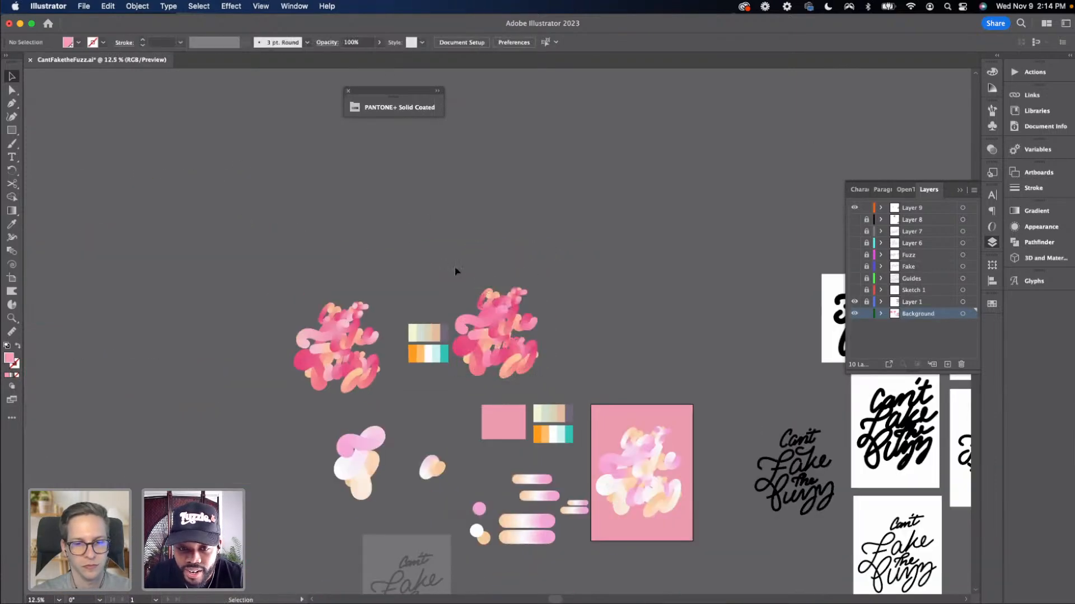
Move the recoloured lettering copy to the right, beside the black 'Can't Fake the Fuzz' artboards
{"action": "left_click_drag", "start_coordinate": [455, 267], "coordinate": [564, 382]}
{"action": "left_click_drag", "start_coordinate": [627, 369], "coordinate": [327, 270]}
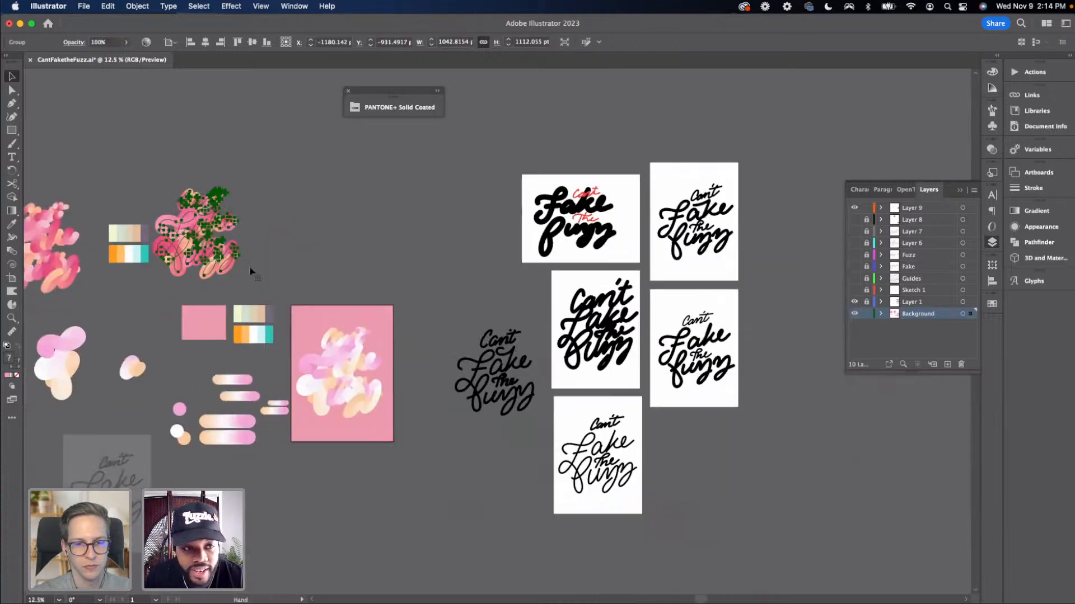
{"action": "left_click_drag", "start_coordinate": [216, 261], "coordinate": [848, 331]}
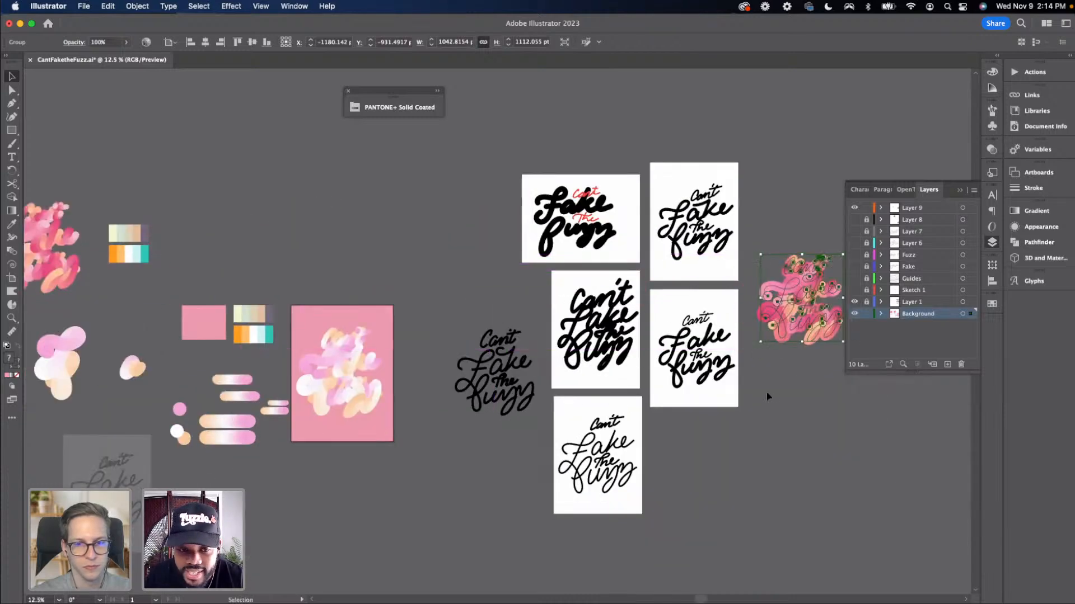
Copy the pale lettering from the pink poster and paste it next to the recoloured copy
{"action": "left_click_drag", "start_coordinate": [772, 393], "coordinate": [636, 383]}
{"action": "key", "text": "super+equal"}
{"action": "left_click", "coordinate": [696, 422]}
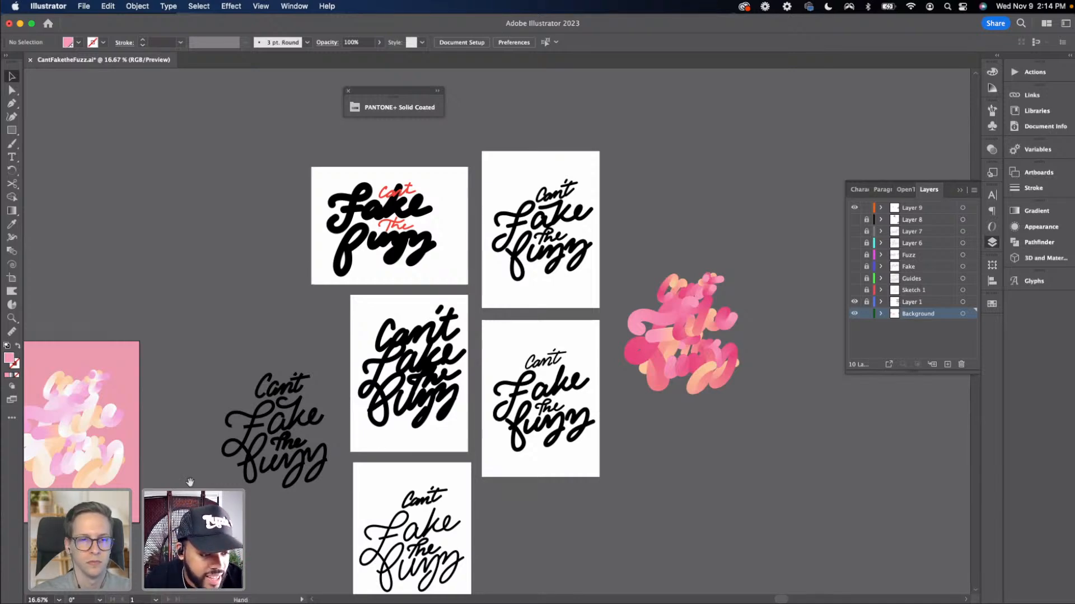
{"action": "left_click_drag", "start_coordinate": [190, 483], "coordinate": [262, 463]}
{"action": "left_click", "coordinate": [150, 445]}
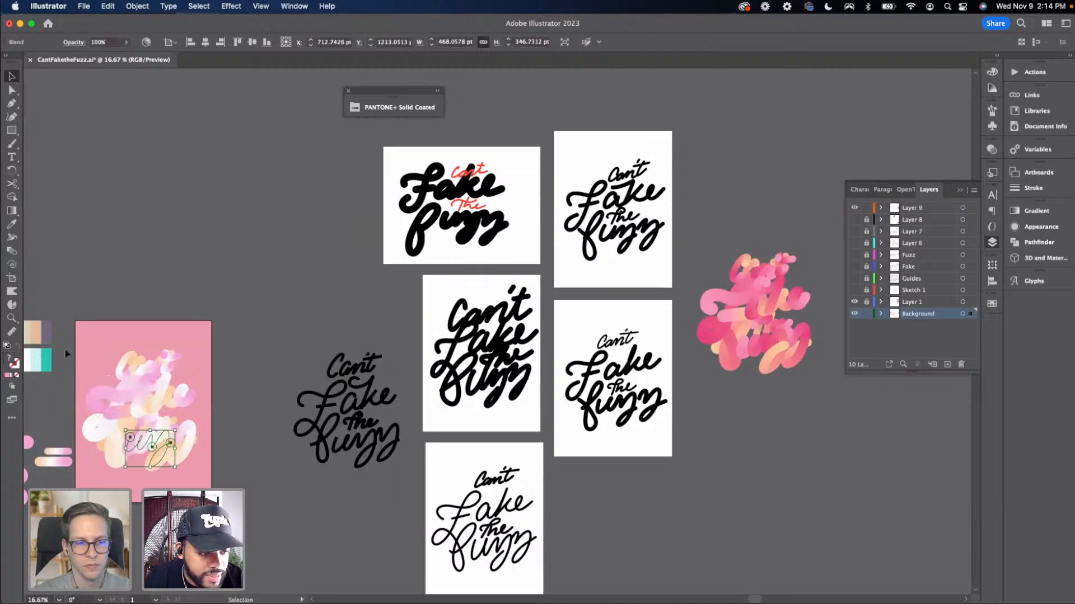
{"action": "left_click_drag", "start_coordinate": [67, 344], "coordinate": [198, 473]}
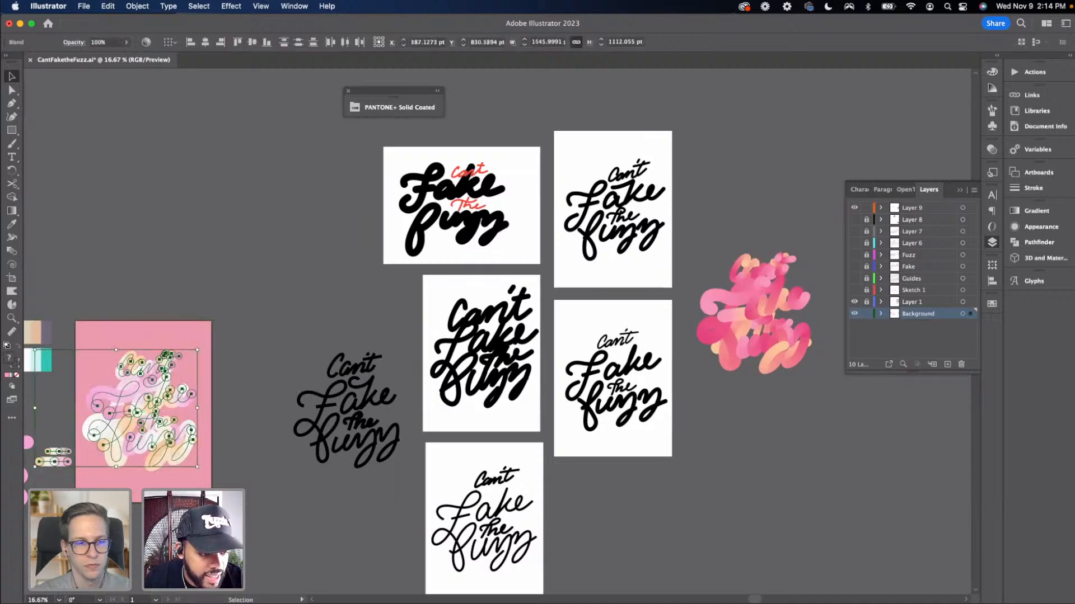
{"action": "left_click_drag", "start_coordinate": [51, 469], "coordinate": [55, 440]}
{"action": "left_click_drag", "start_coordinate": [620, 485], "coordinate": [352, 482]}
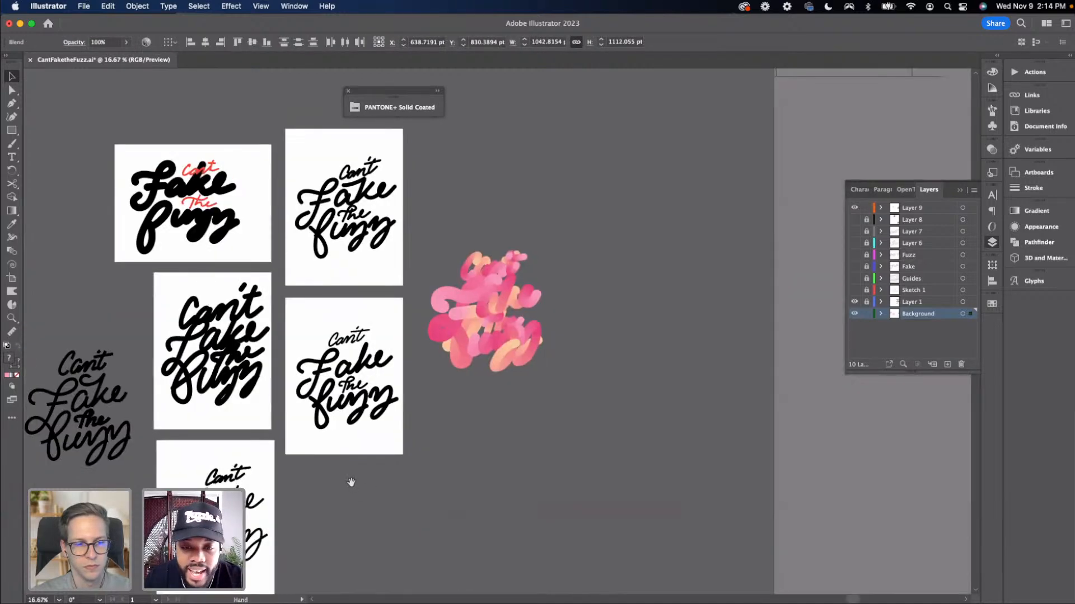
{"action": "key", "text": "ctrl+v"}
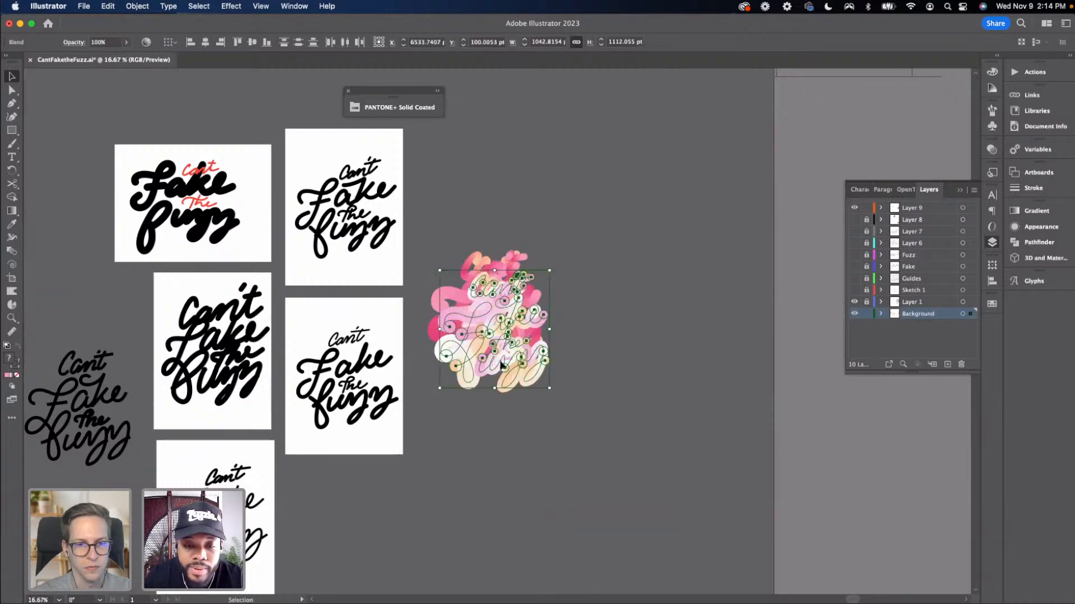
Move the pasted pale lettering below the recoloured copy and switch to the Direct Selection tool
{"action": "left_click_drag", "start_coordinate": [501, 365], "coordinate": [491, 502]}
{"action": "left_click", "coordinate": [595, 458]}
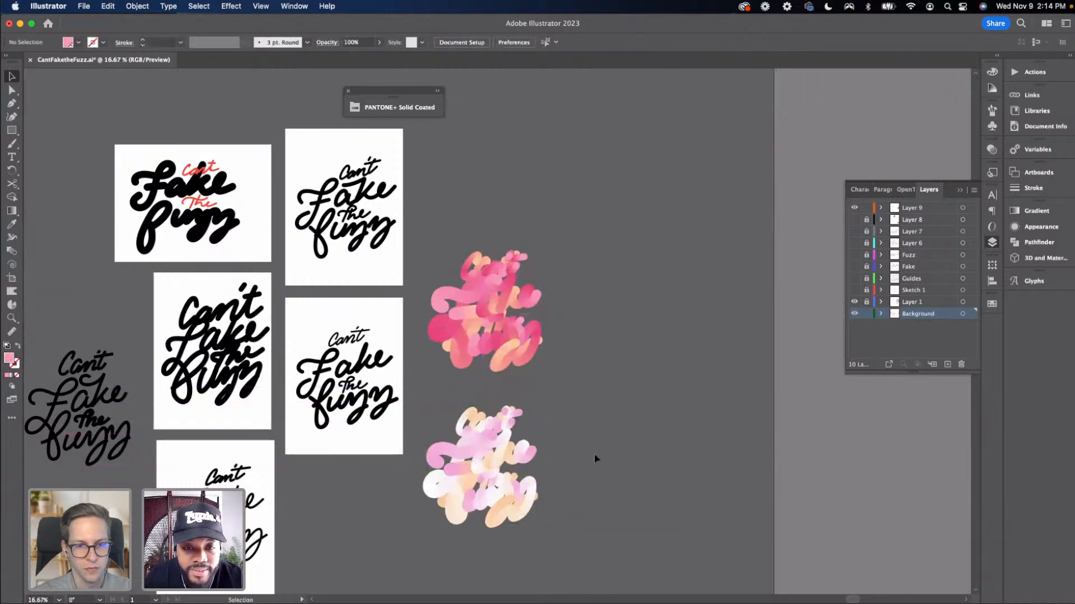
{"action": "key", "text": "a"}
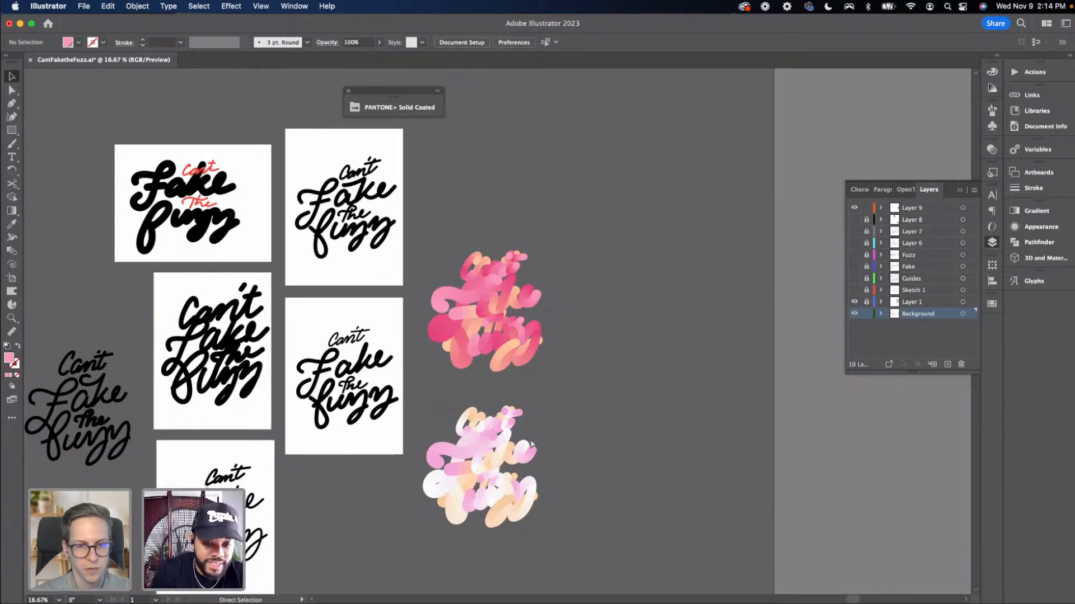
Save the document and move the pale lettering copy to the right of the pink recoloured copy
{"action": "key", "text": "super+s"}
{"action": "key", "text": "v"}
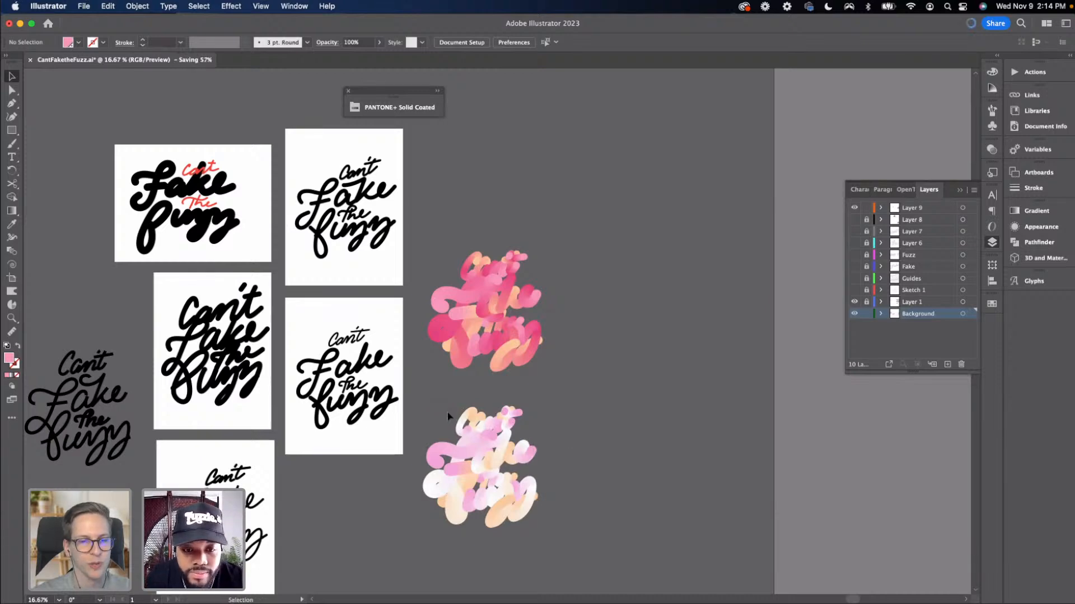
{"action": "scroll", "coordinate": [447, 403], "scroll_direction": "down", "scroll_amount": 1}
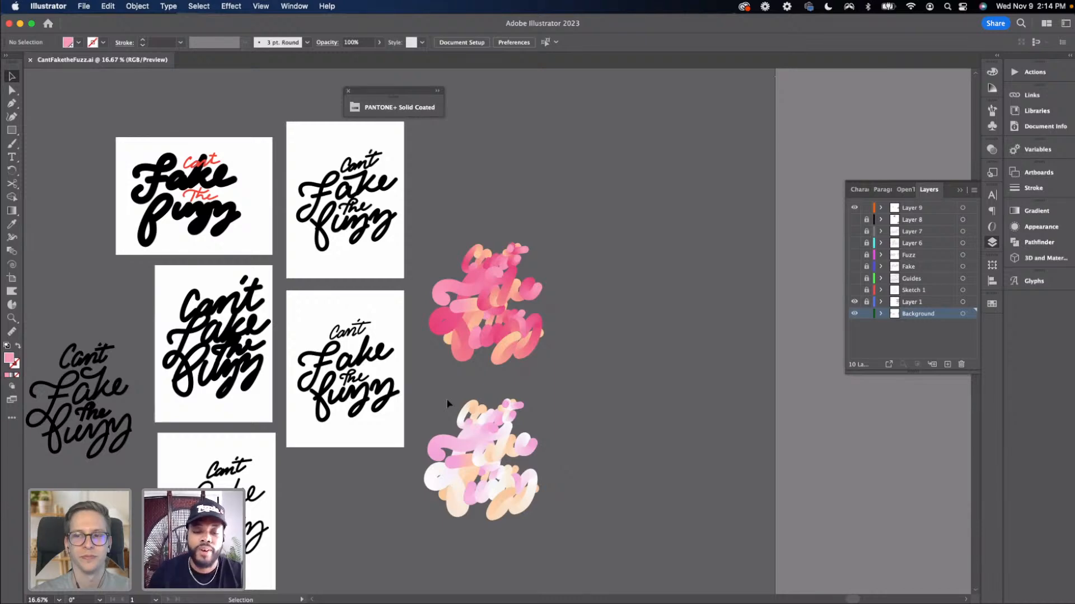
{"action": "left_click_drag", "start_coordinate": [514, 494], "coordinate": [675, 347]}
{"action": "left_click", "coordinate": [609, 399]}
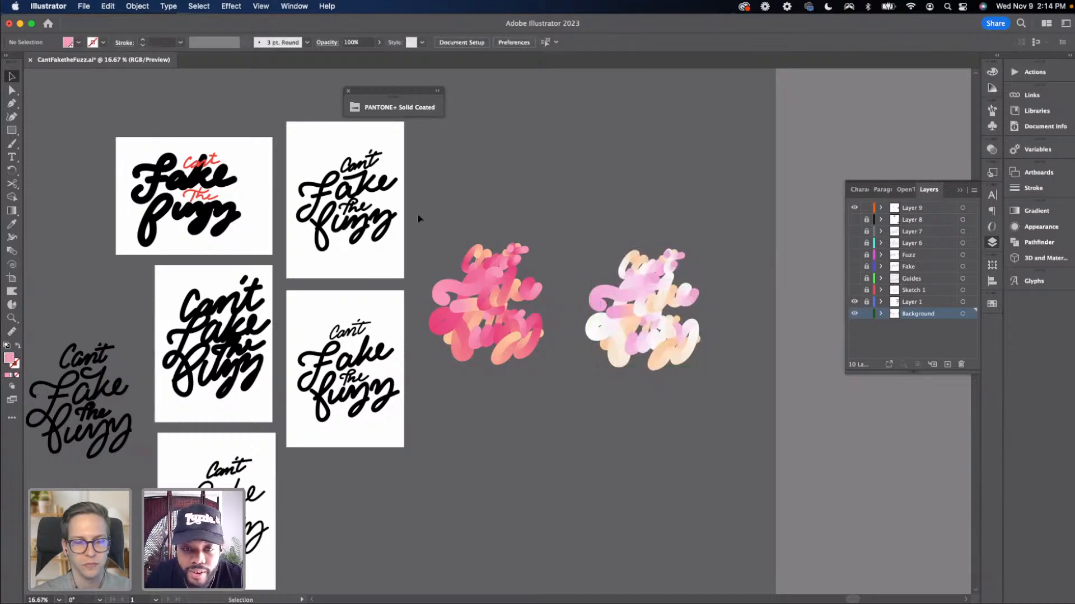
Select all the artwork and hide the Background layer
{"action": "key", "text": "super+a"}
{"action": "left_click", "coordinate": [866, 314]}
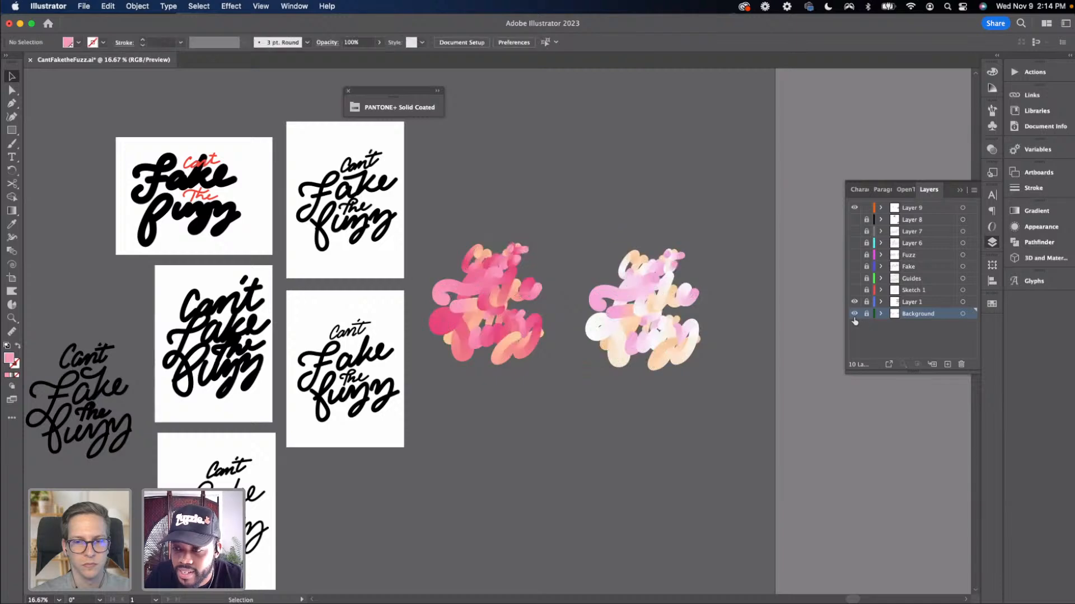
{"action": "left_click", "coordinate": [854, 314]}
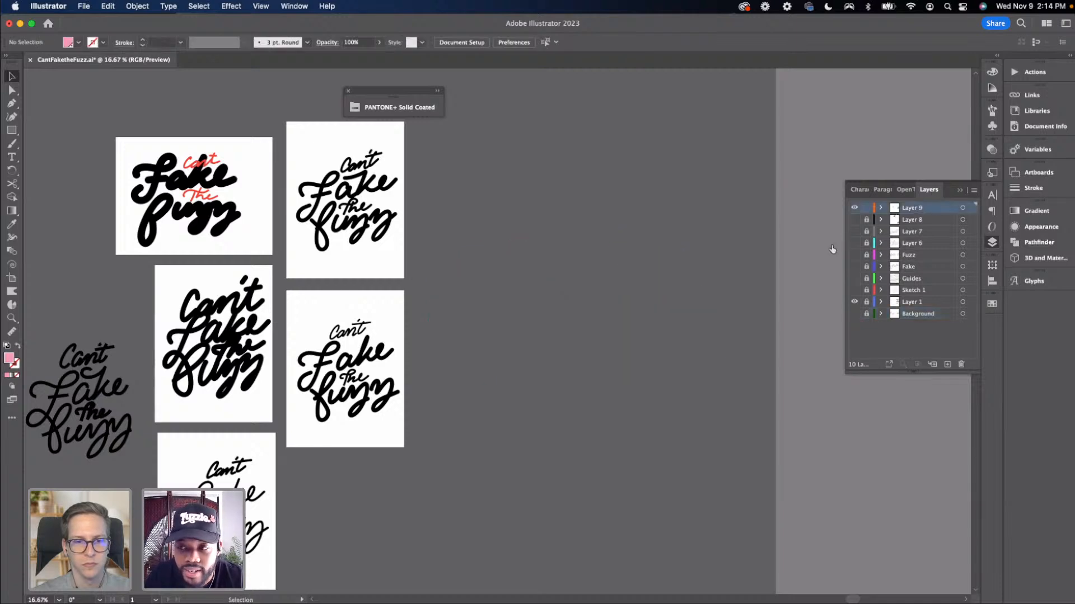
Create a new layer at the top of the stack and name it Finals
{"action": "left_click", "coordinate": [866, 208]}
{"action": "left_click", "coordinate": [947, 364]}
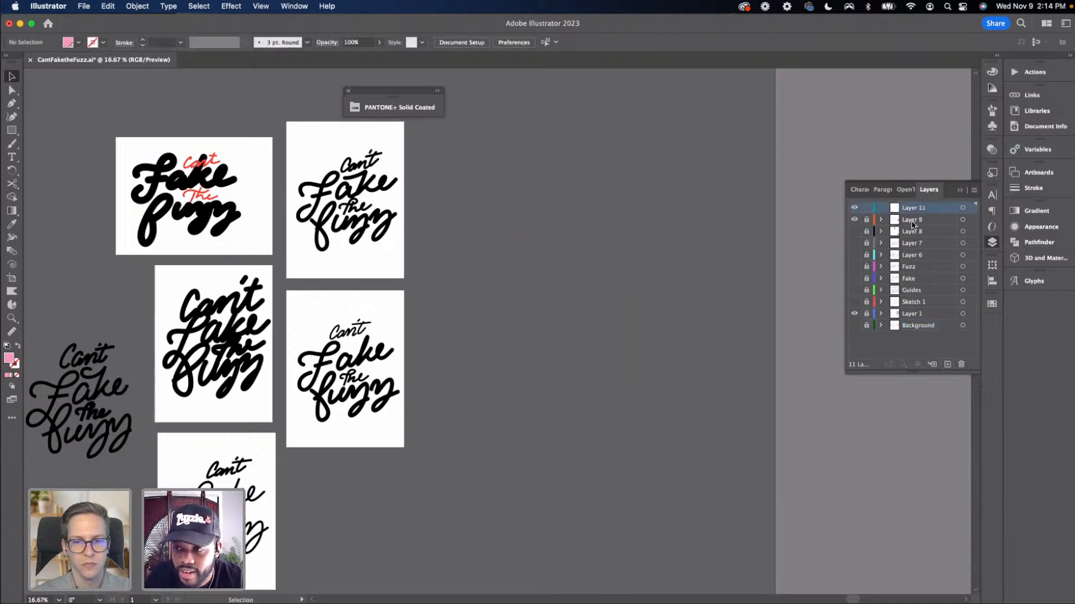
{"action": "double_click", "coordinate": [912, 208]}
{"action": "type", "text": "Finals"}
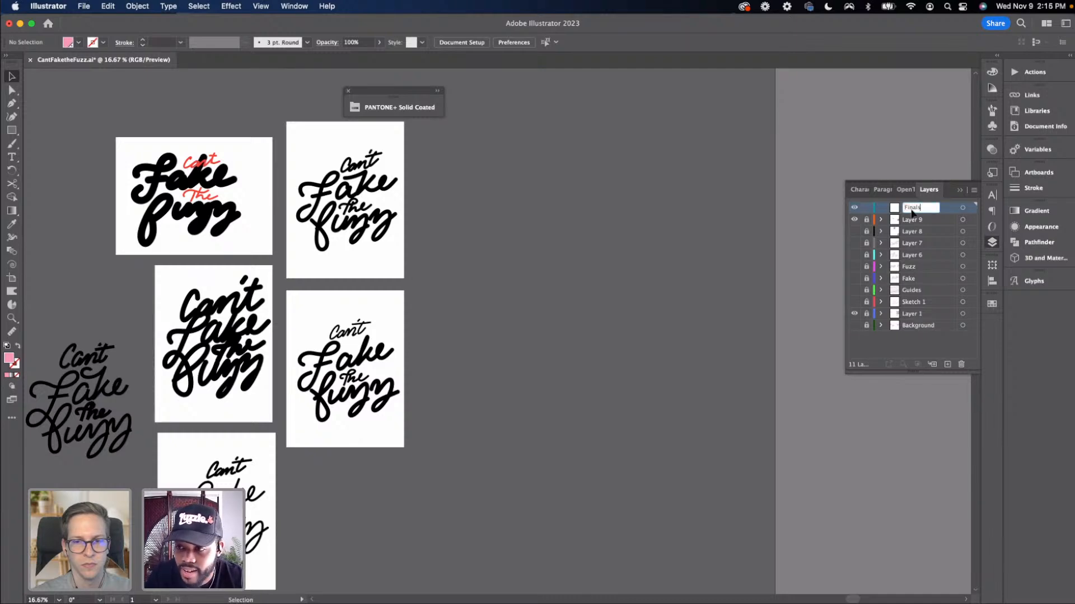
Hide Layer 9 and Layer 1 and paste both blended lettering versions into the Finals layer
{"action": "left_click", "coordinate": [854, 219]}
{"action": "left_click", "coordinate": [855, 314]}
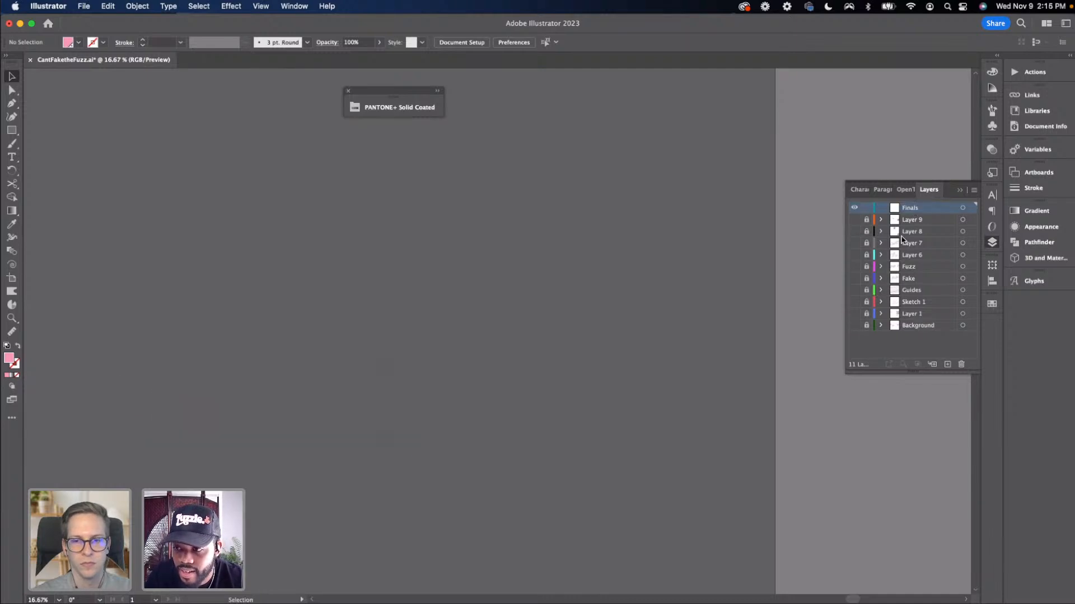
{"action": "key", "text": "a"}
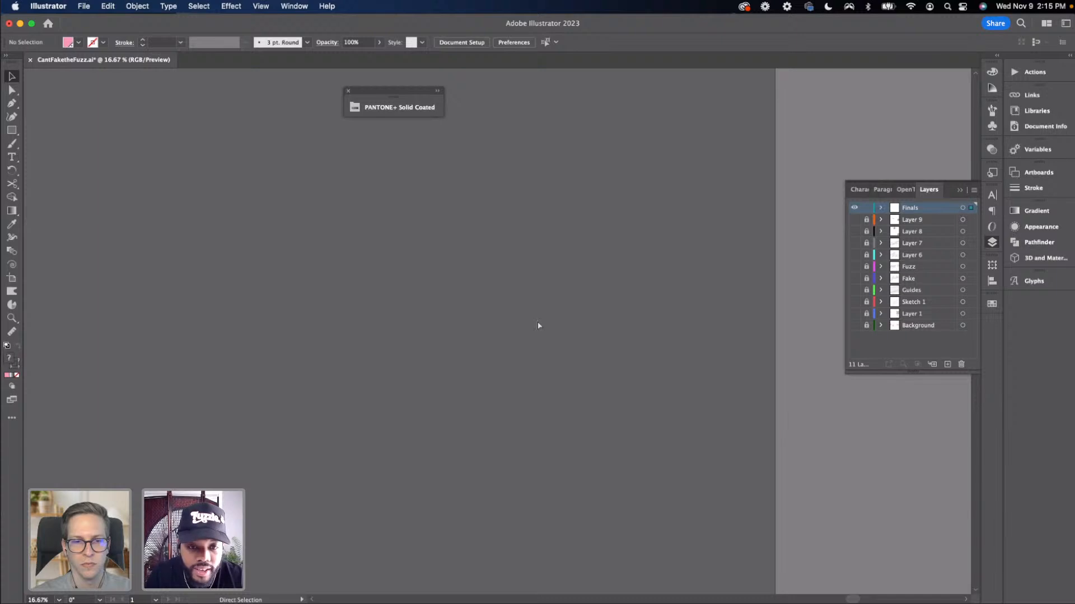
{"action": "key", "text": "super+v"}
{"action": "key", "text": "super+minus"}
{"action": "key", "text": "super+minus"}
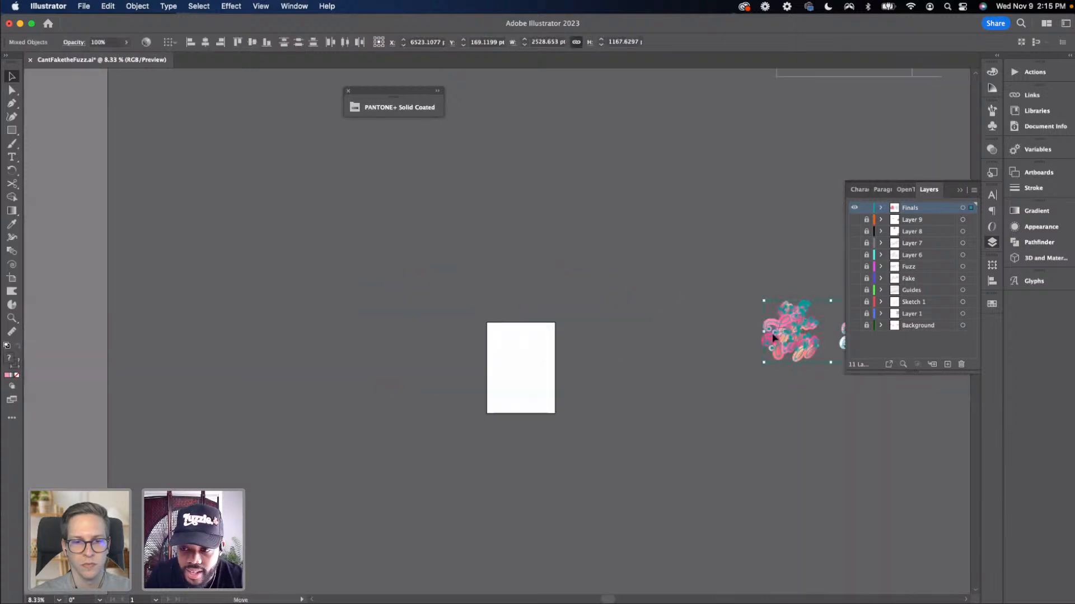
Move the pasted pair of blended lettering versions just above the empty artboard
{"action": "left_click_drag", "start_coordinate": [827, 359], "coordinate": [594, 317]}
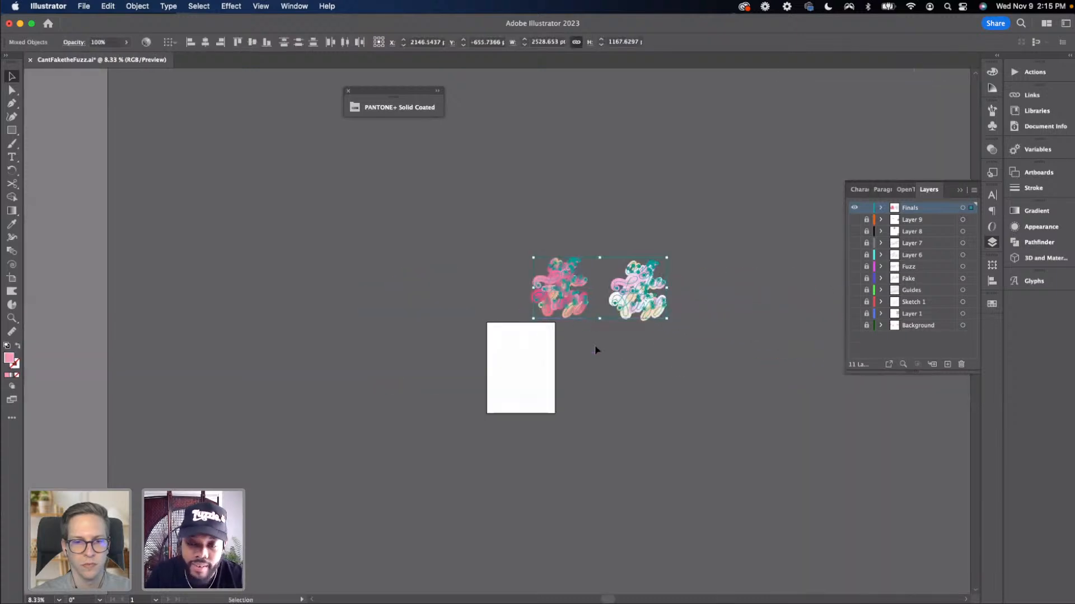
{"action": "left_click", "coordinate": [595, 345]}
{"action": "key", "text": "super+plus"}
{"action": "key", "text": "super+plus"}
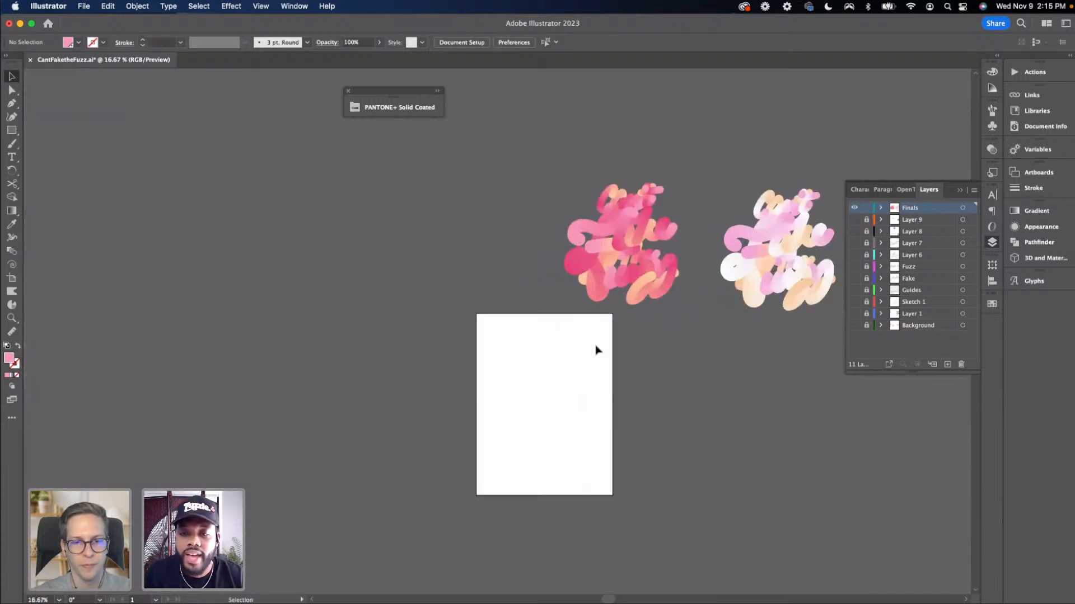
{"action": "scroll", "coordinate": [610, 325], "scroll_direction": "right", "scroll_amount": 2}
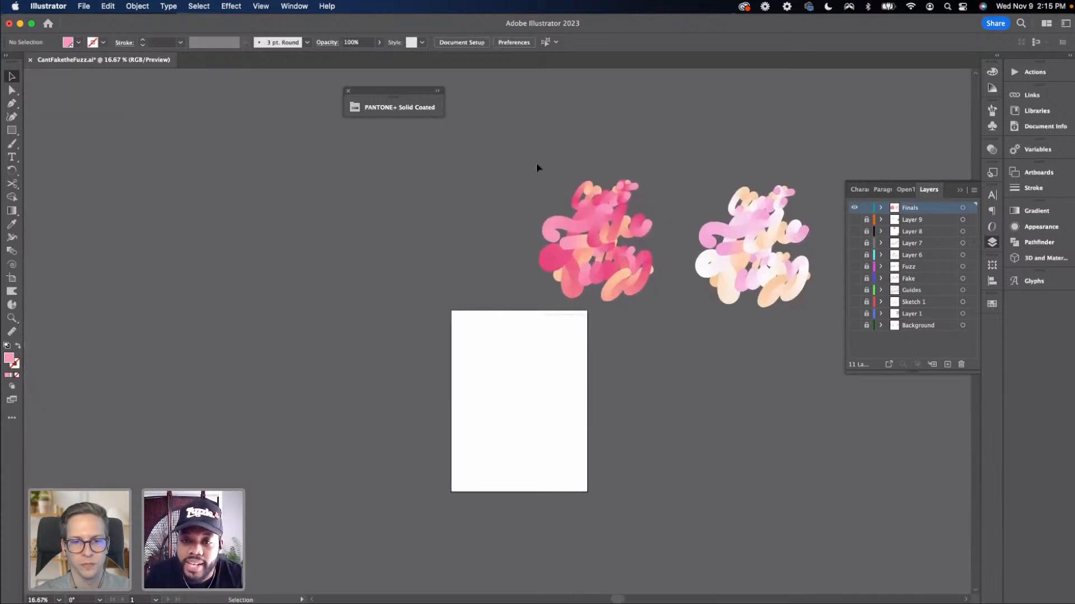
Move the pink blended lettering onto the empty artboard
{"action": "left_click", "coordinate": [582, 226]}
{"action": "left_click_drag", "start_coordinate": [582, 226], "coordinate": [503, 385]}
{"action": "left_click", "coordinate": [610, 383]}
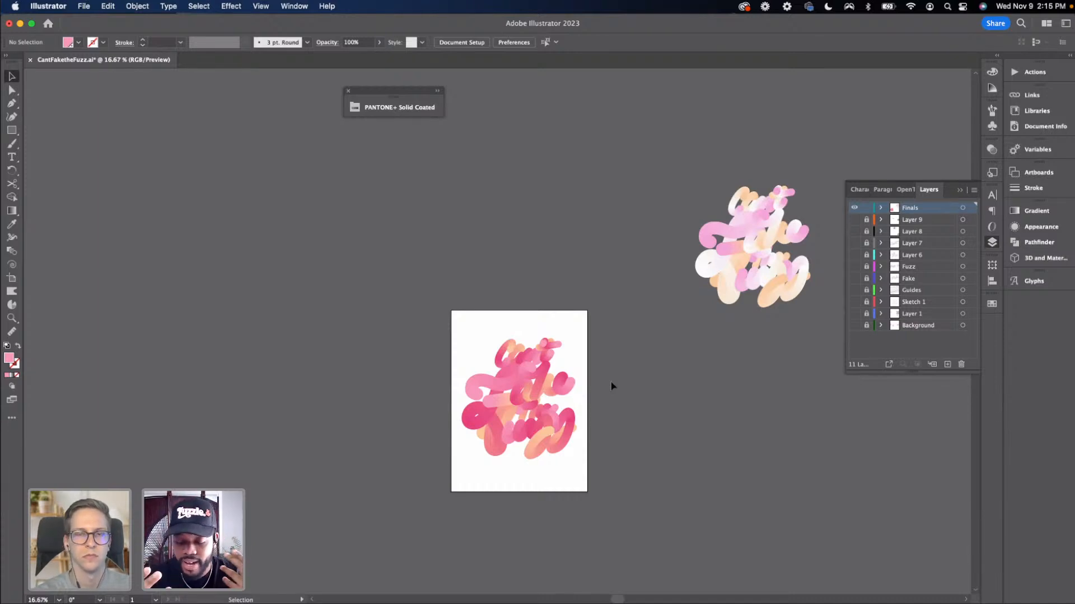
{"action": "key", "text": "super+equal"}
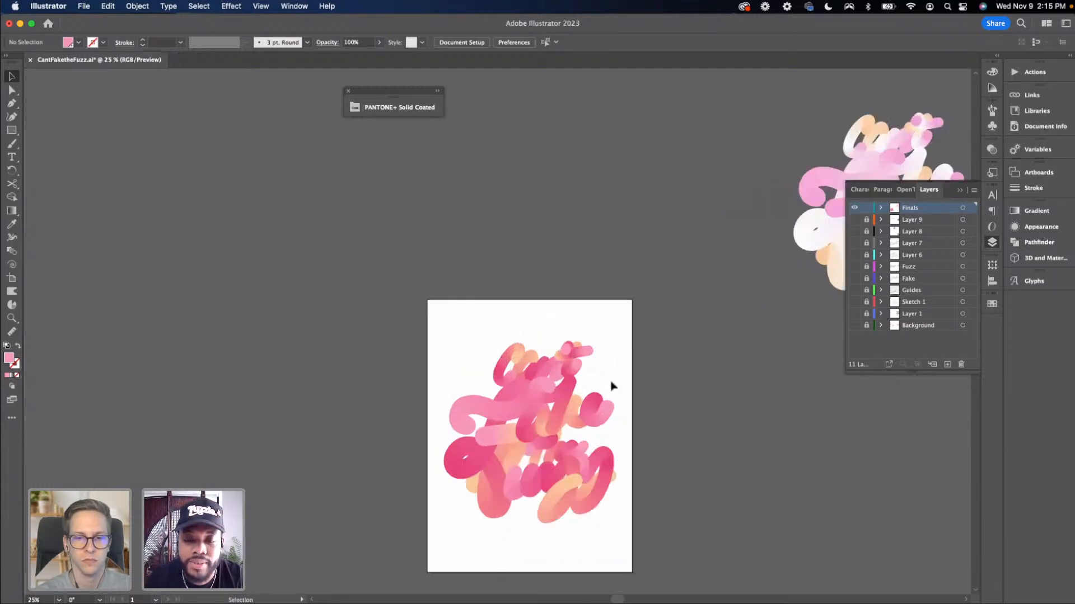
{"action": "scroll", "coordinate": [611, 386], "scroll_direction": "down", "scroll_amount": 3}
{"action": "scroll", "coordinate": [610, 386], "scroll_direction": "right", "scroll_amount": 2}
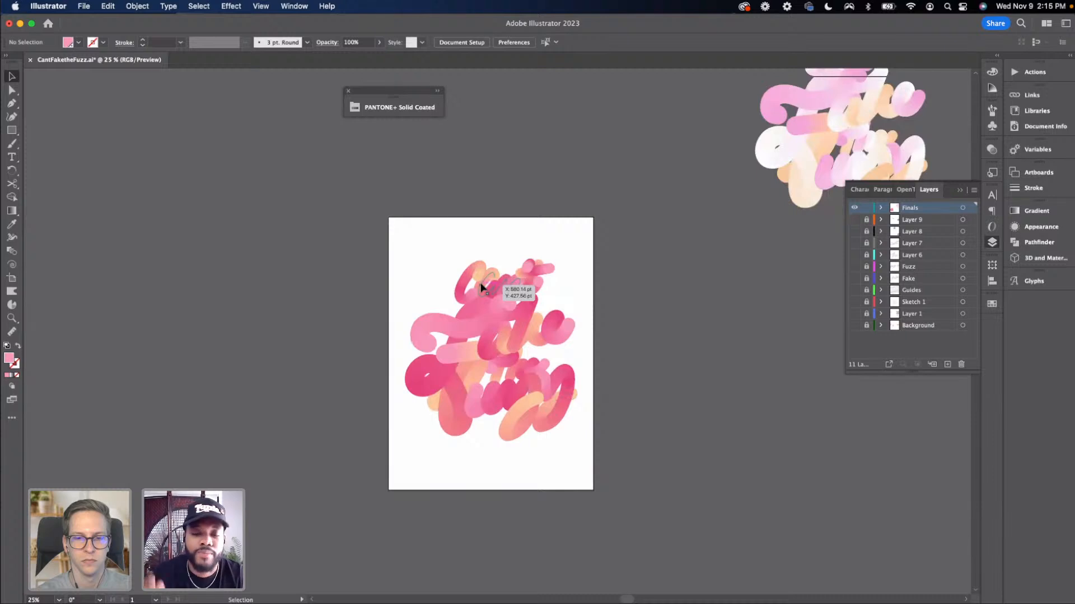
{"action": "key", "text": "super+equal"}
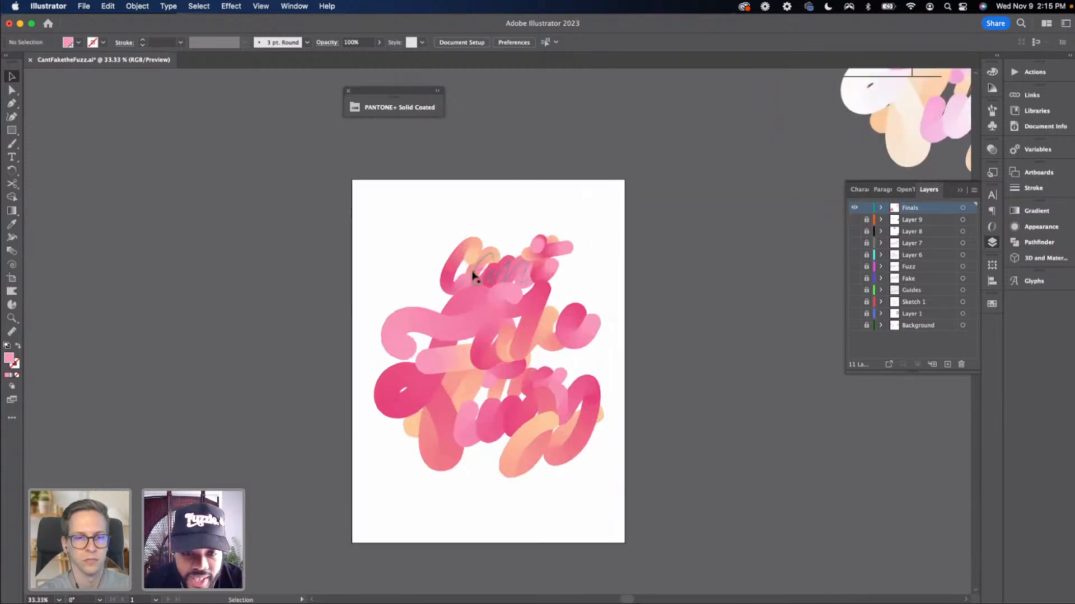
Nudge the pink blended lettering into its final position on the artboard
{"action": "left_click", "coordinate": [542, 263]}
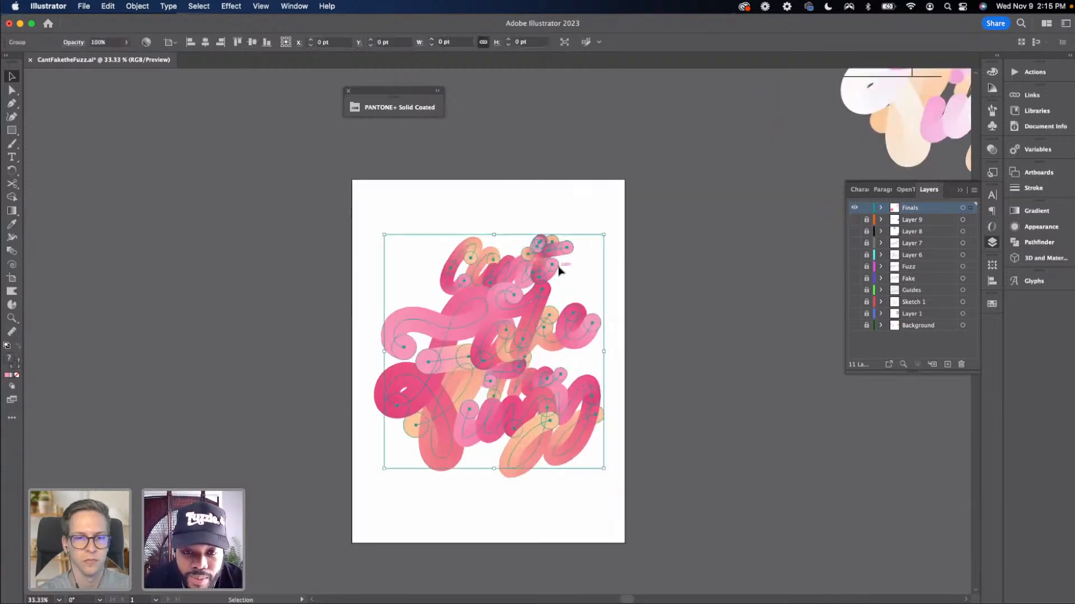
{"action": "left_click", "coordinate": [592, 281]}
{"action": "left_click_drag", "start_coordinate": [380, 265], "coordinate": [612, 454]}
{"action": "left_click_drag", "start_coordinate": [384, 469], "coordinate": [375, 478]}
{"action": "left_click", "coordinate": [470, 506]}
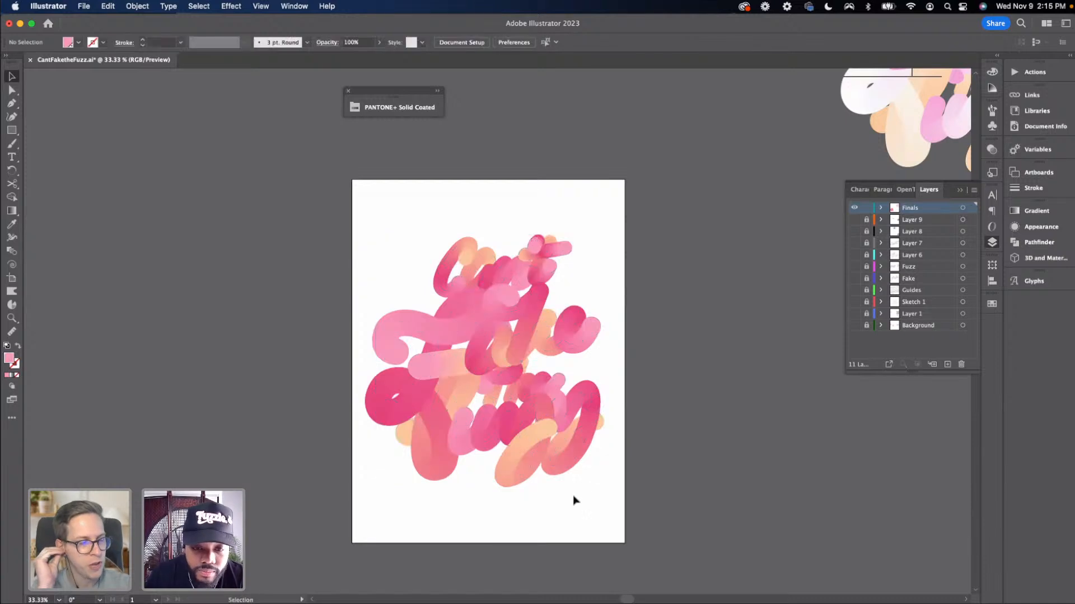
Draw a pink rectangle covering the whole artboard and send it behind the lettering
{"action": "key", "text": "m"}
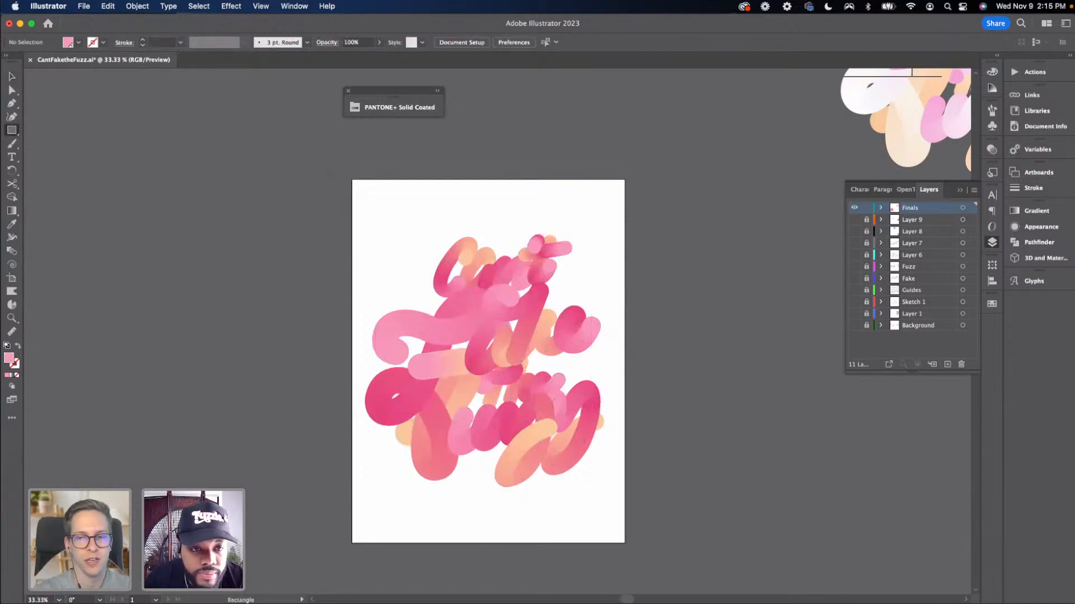
{"action": "left_click_drag", "start_coordinate": [352, 180], "coordinate": [629, 540]}
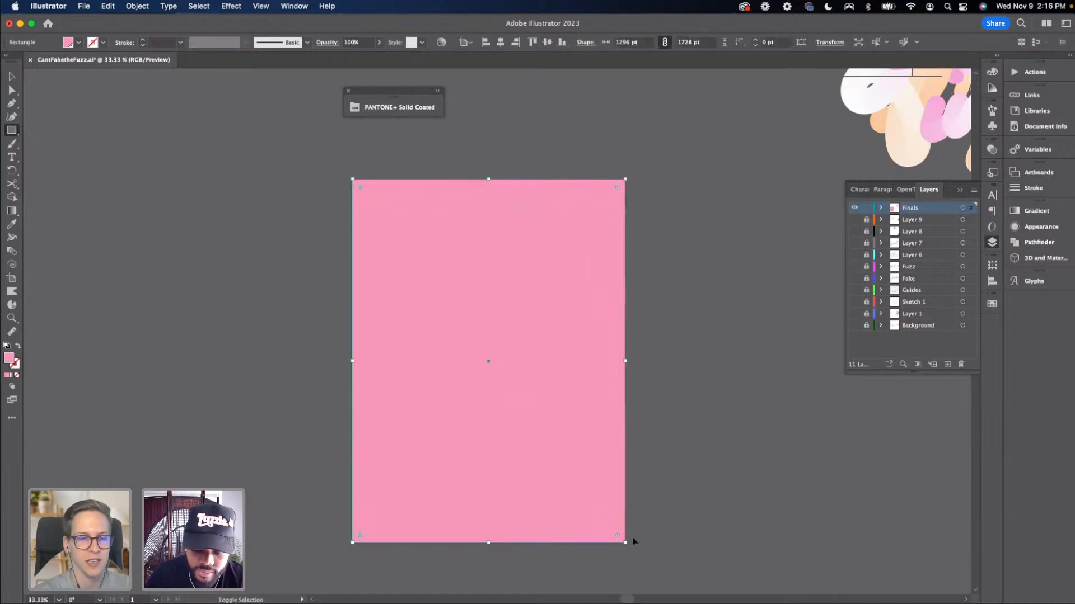
{"action": "key", "text": "super+shift+bracketleft"}
{"action": "key", "text": "v"}
{"action": "key", "text": "super+shift+a"}
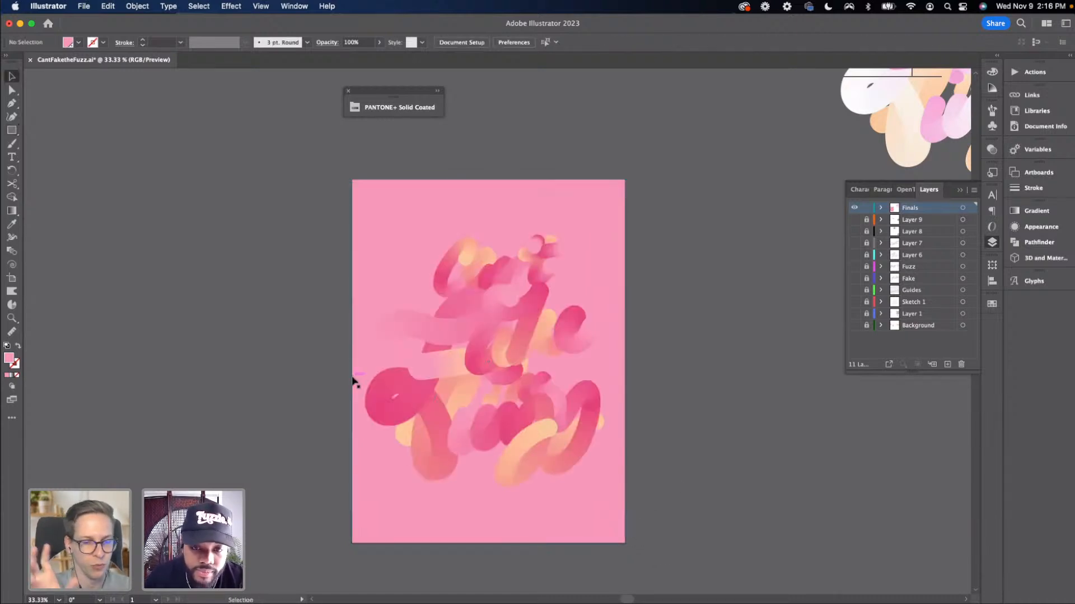
Turn the visibility of the Background layer and Layer 1 back on
{"action": "scroll", "coordinate": [339, 373], "scroll_direction": "right", "scroll_amount": 2}
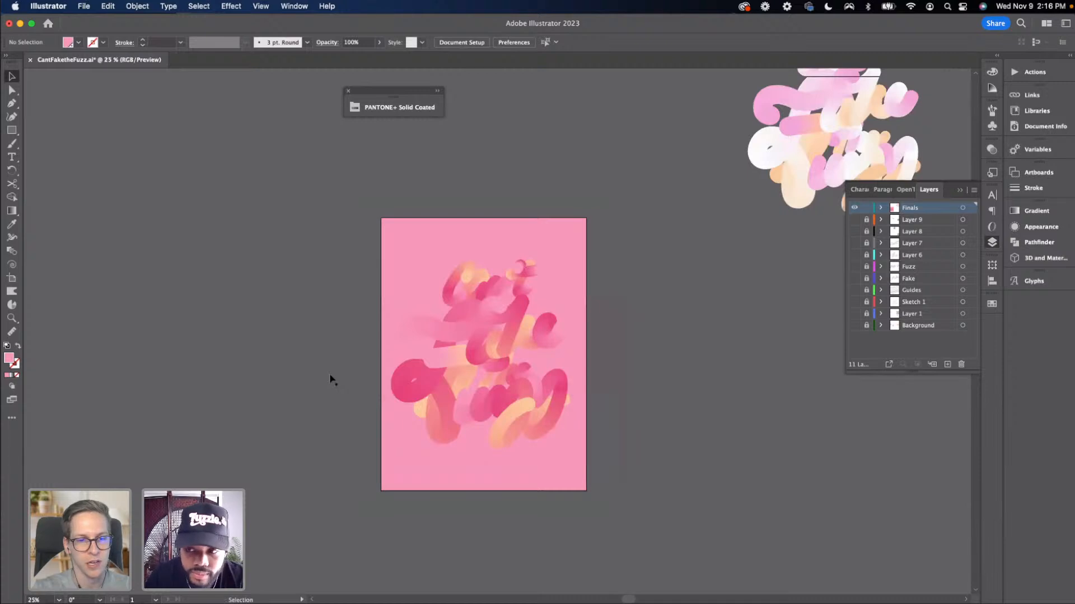
{"action": "left_click", "coordinate": [854, 326]}
{"action": "key", "text": "super+minus"}
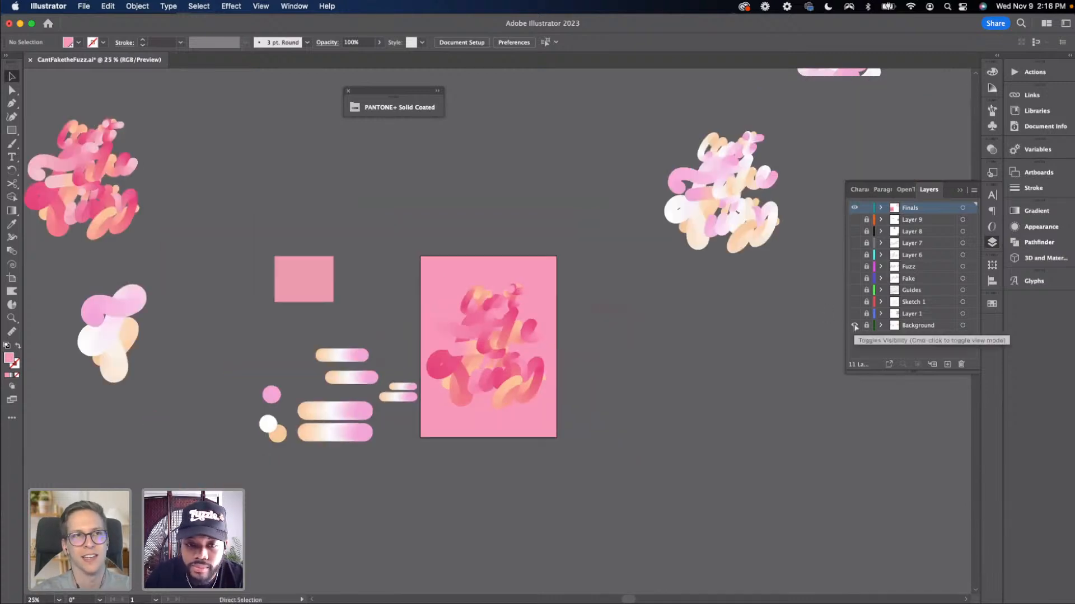
{"action": "key", "text": "super+minus"}
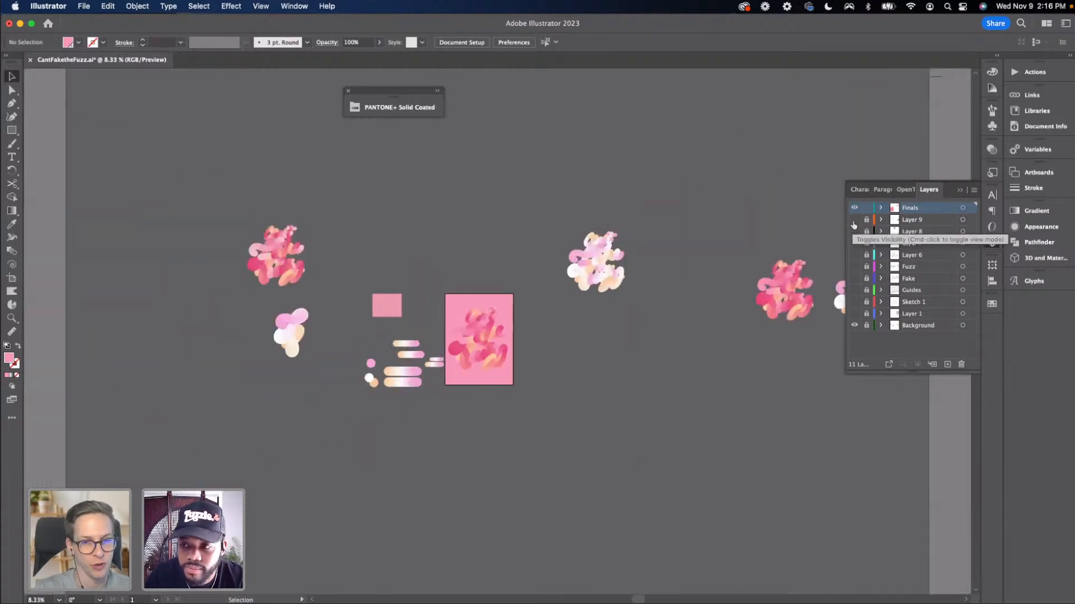
{"action": "left_click", "coordinate": [854, 313]}
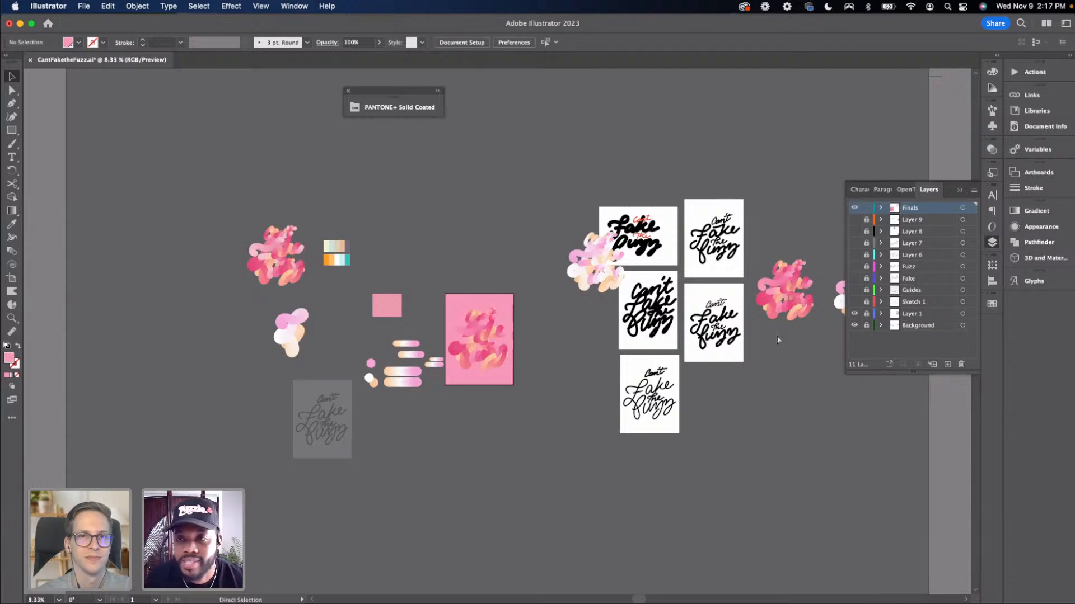
Select the background rectangle and open the PANTONE+ Solid Coated swatch panel
{"action": "key", "text": "super+equal"}
{"action": "key", "text": "super+equal"}
{"action": "key", "text": "super+equal"}
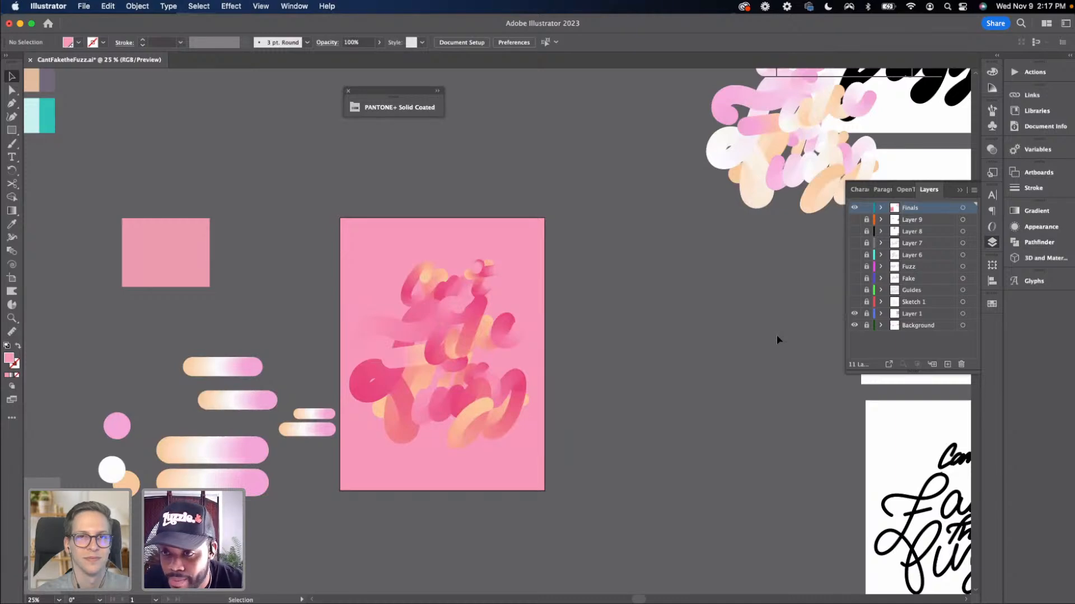
{"action": "left_click", "coordinate": [534, 271]}
{"action": "left_click", "coordinate": [401, 106]}
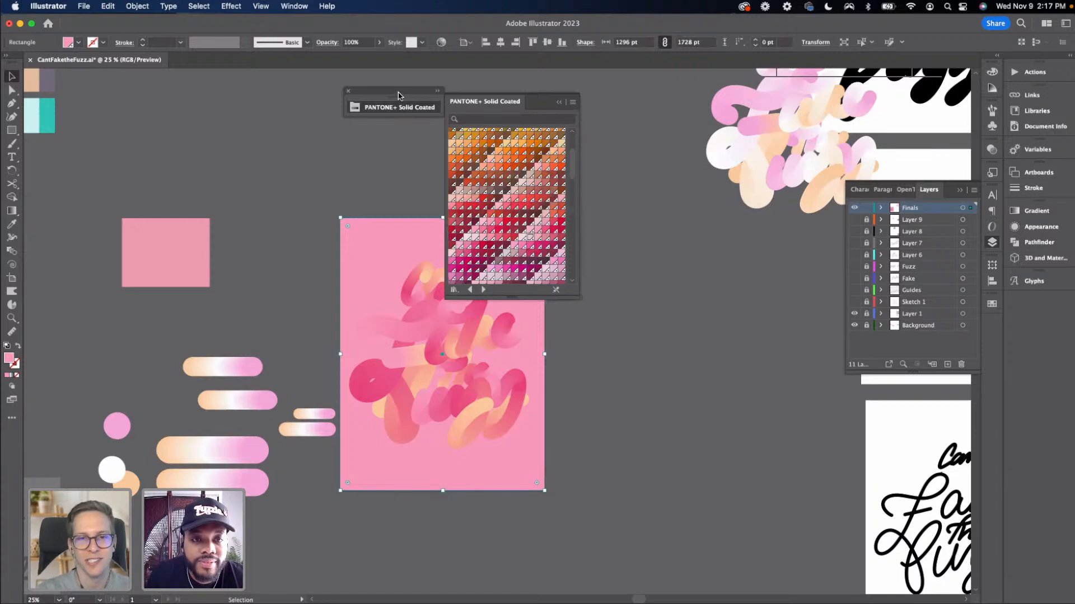
{"action": "left_click_drag", "start_coordinate": [401, 101], "coordinate": [705, 222]}
{"action": "left_click", "coordinate": [664, 206]}
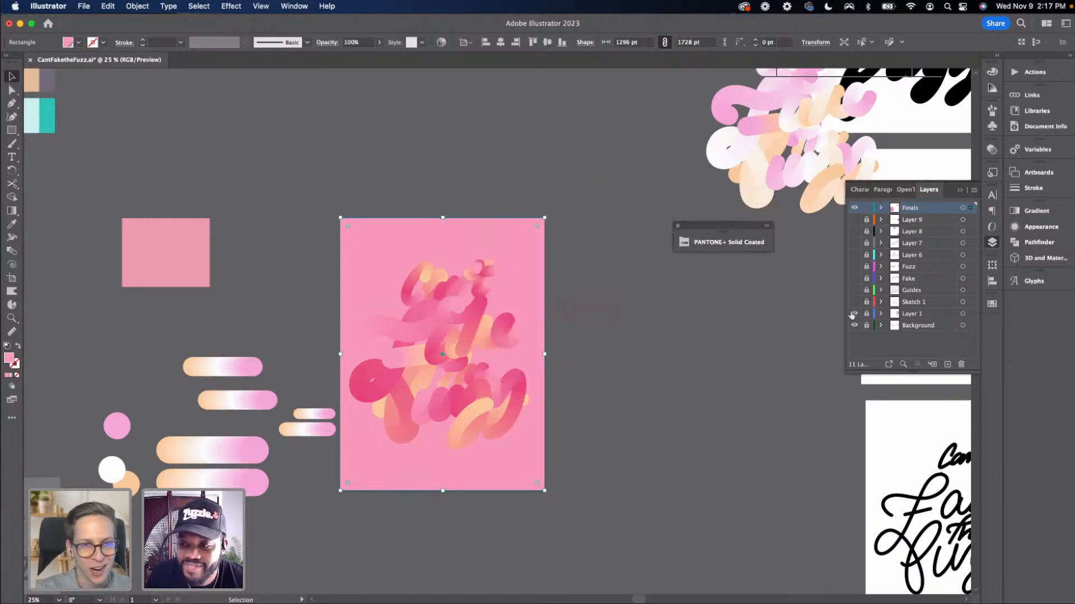
Hide Layer 1 and Background, and fill the background rectangle with a pale pink Pantone swatch
{"action": "left_click_drag", "start_coordinate": [854, 314], "coordinate": [854, 326]}
{"action": "left_click", "coordinate": [706, 242]}
{"action": "left_click_drag", "start_coordinate": [706, 242], "coordinate": [794, 255]}
{"action": "left_click", "coordinate": [794, 255]}
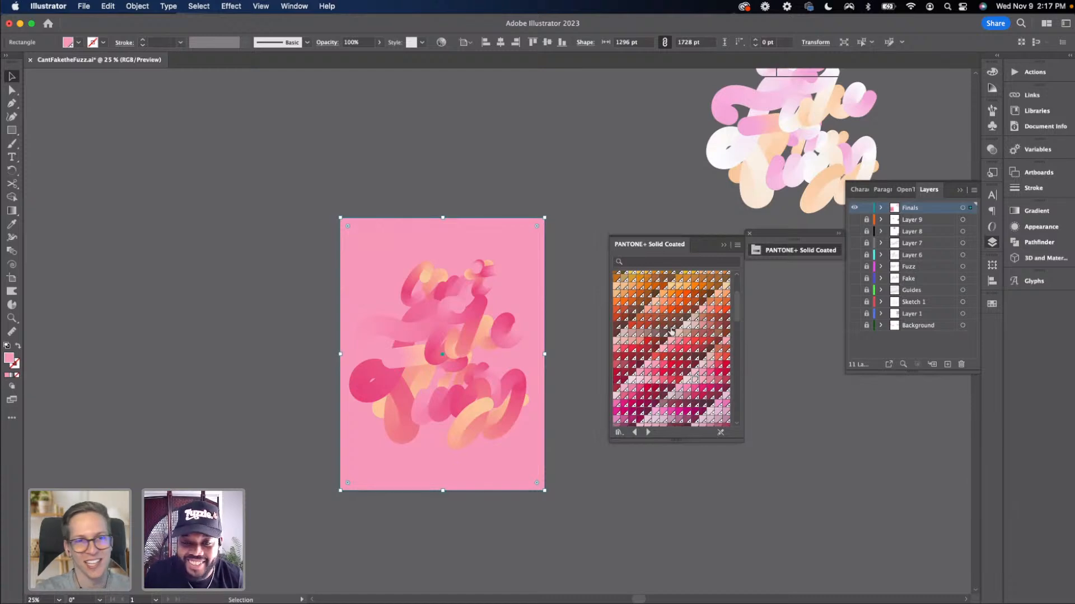
{"action": "left_click", "coordinate": [694, 381]}
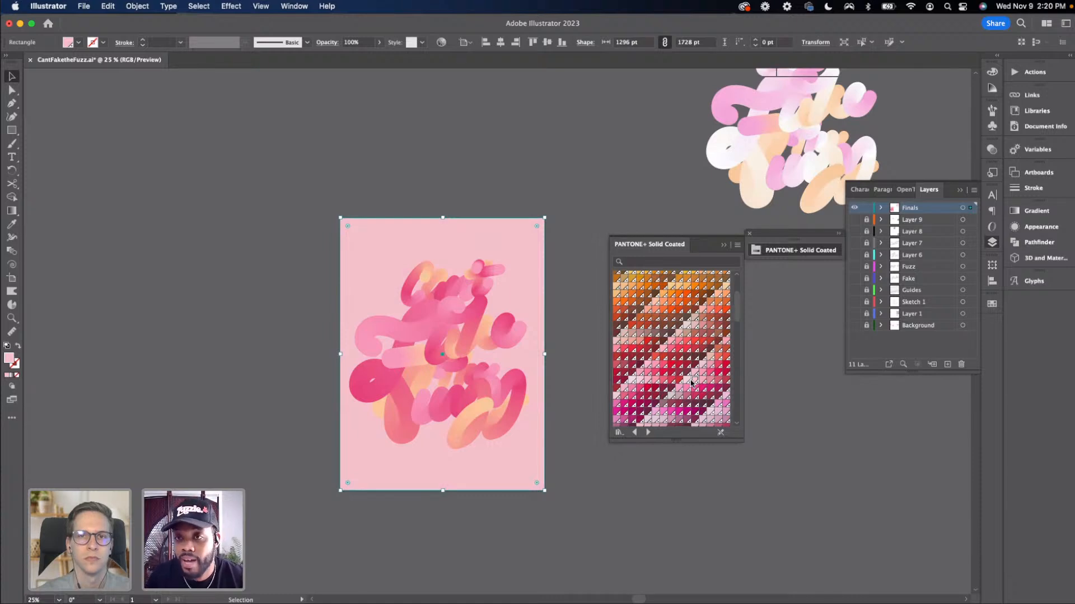
Move the swatch panel beside the poster and try a peach, then a pale mauve Pantone swatch as the background fill
{"action": "key", "text": "super+equal"}
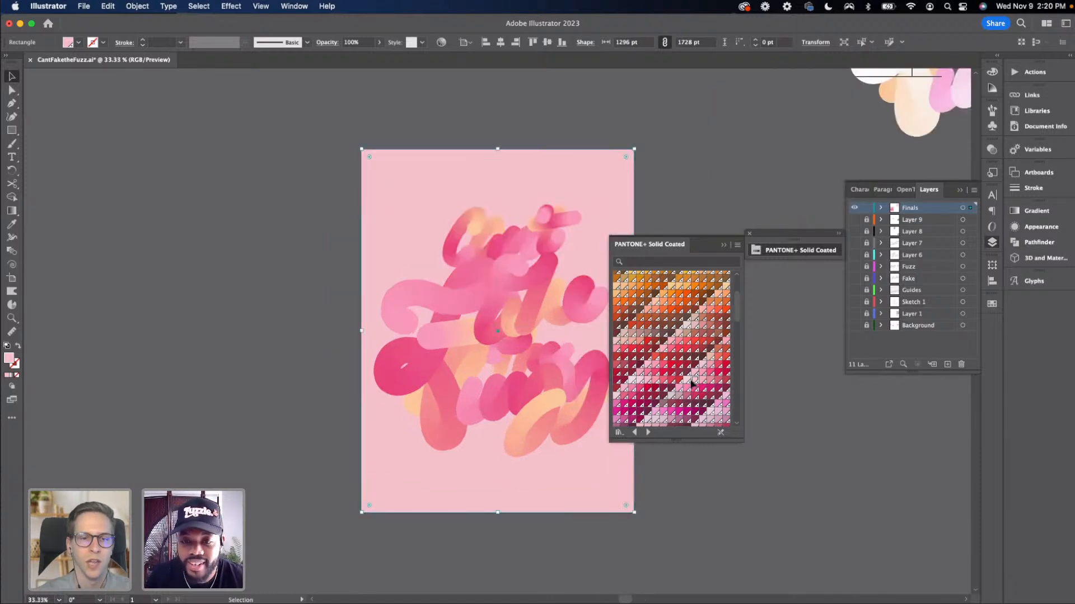
{"action": "left_click_drag", "start_coordinate": [775, 249], "coordinate": [145, 209]}
{"action": "left_click", "coordinate": [182, 226]}
{"action": "left_click", "coordinate": [153, 224]}
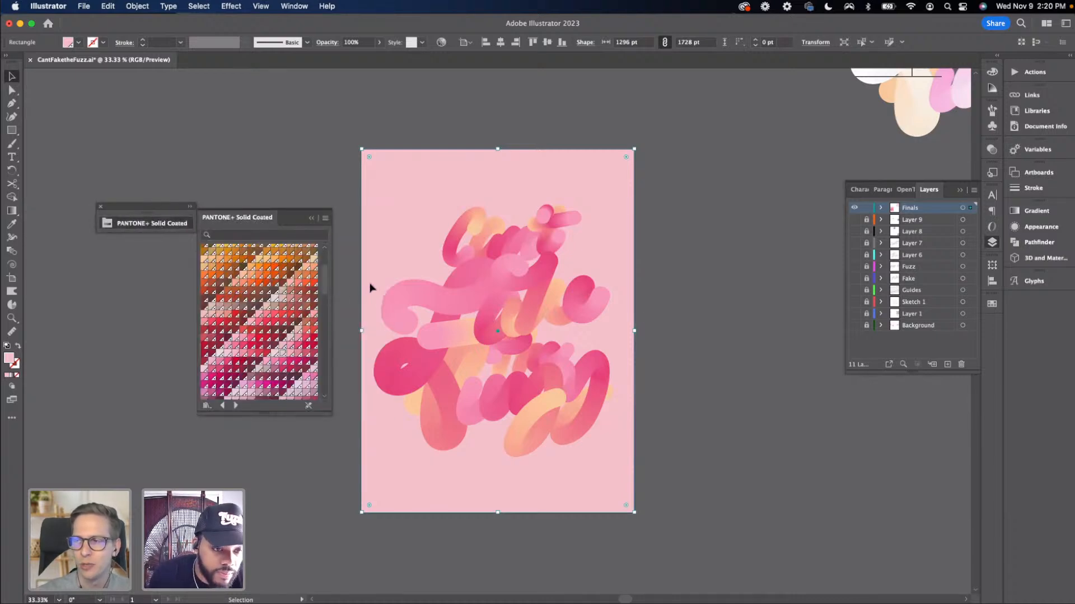
{"action": "scroll", "coordinate": [317, 299], "scroll_direction": "down", "scroll_amount": 3}
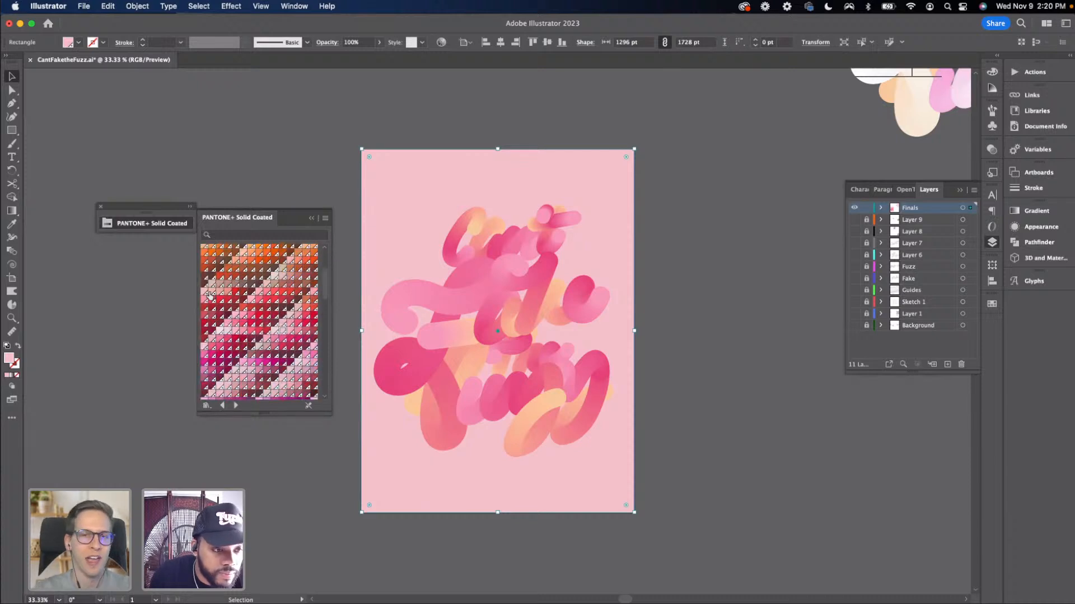
{"action": "left_click", "coordinate": [205, 292]}
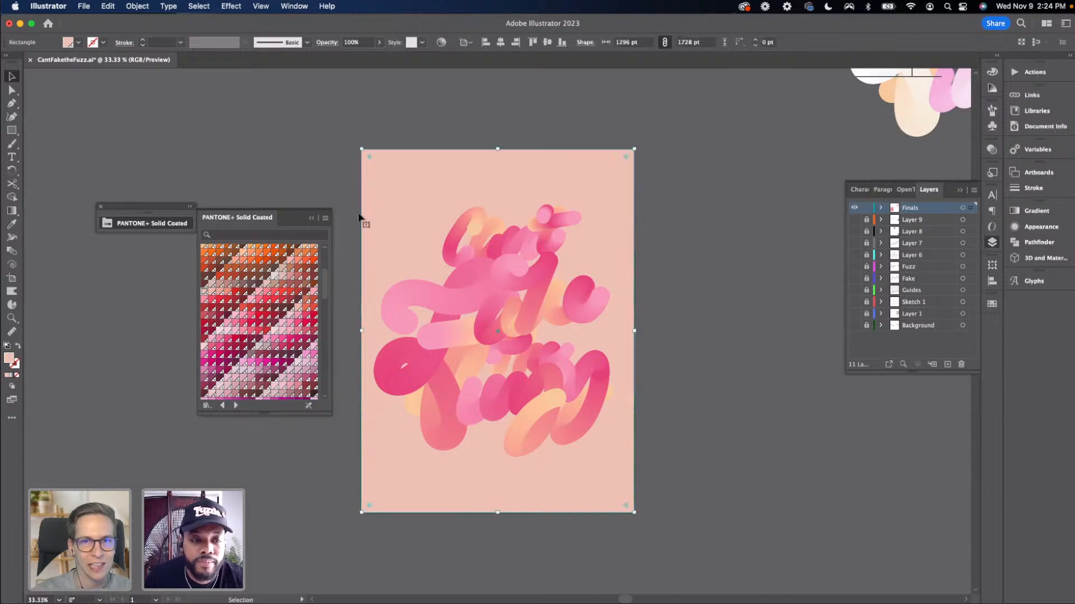
{"action": "scroll", "coordinate": [298, 277], "scroll_direction": "down", "scroll_amount": 6}
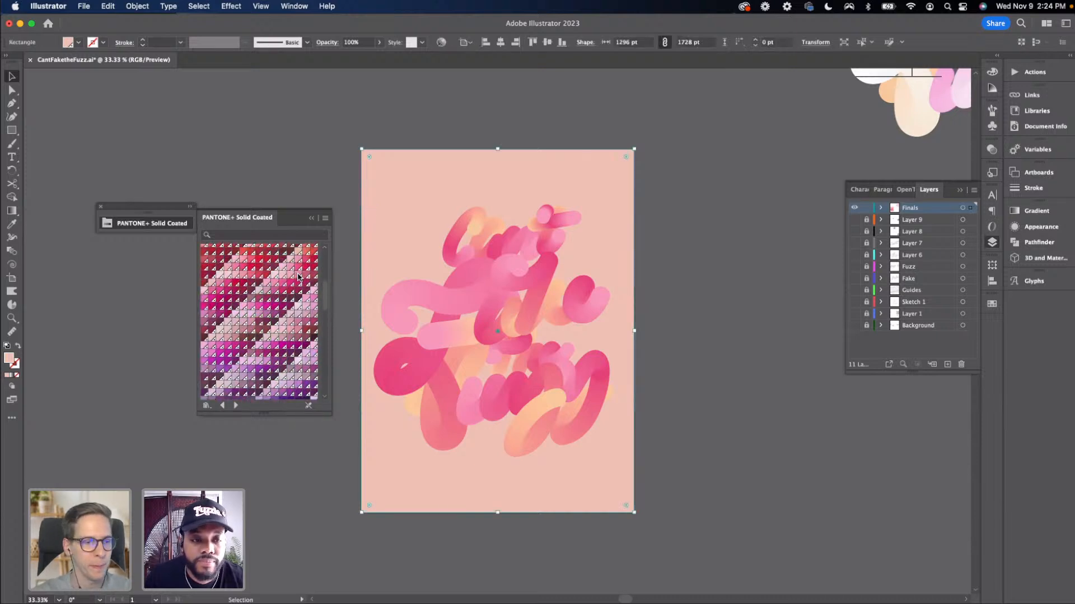
{"action": "left_click", "coordinate": [266, 338]}
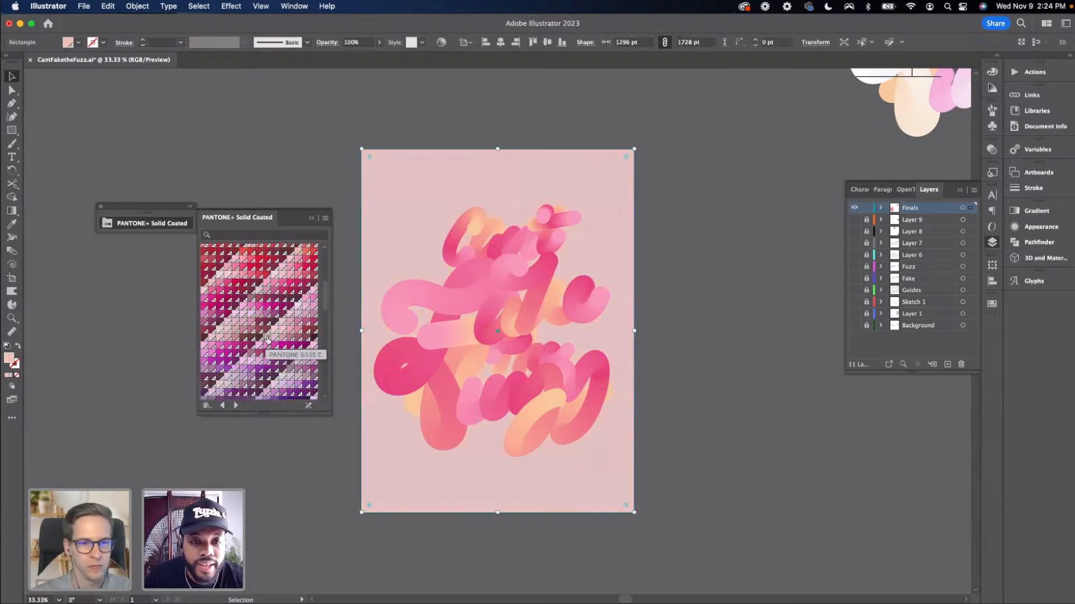